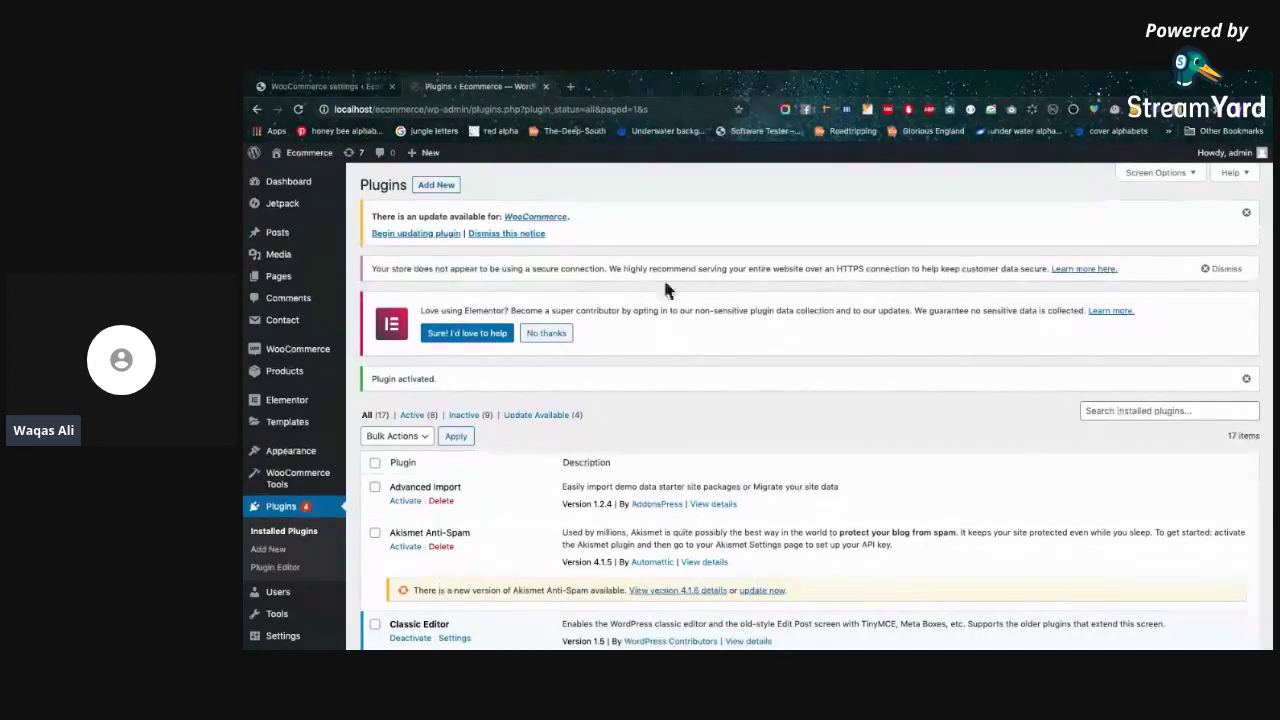
Open a new Chrome tab beside the Plugins tab and put the cursor in its address bar.
click(571, 87)
click(576, 105)
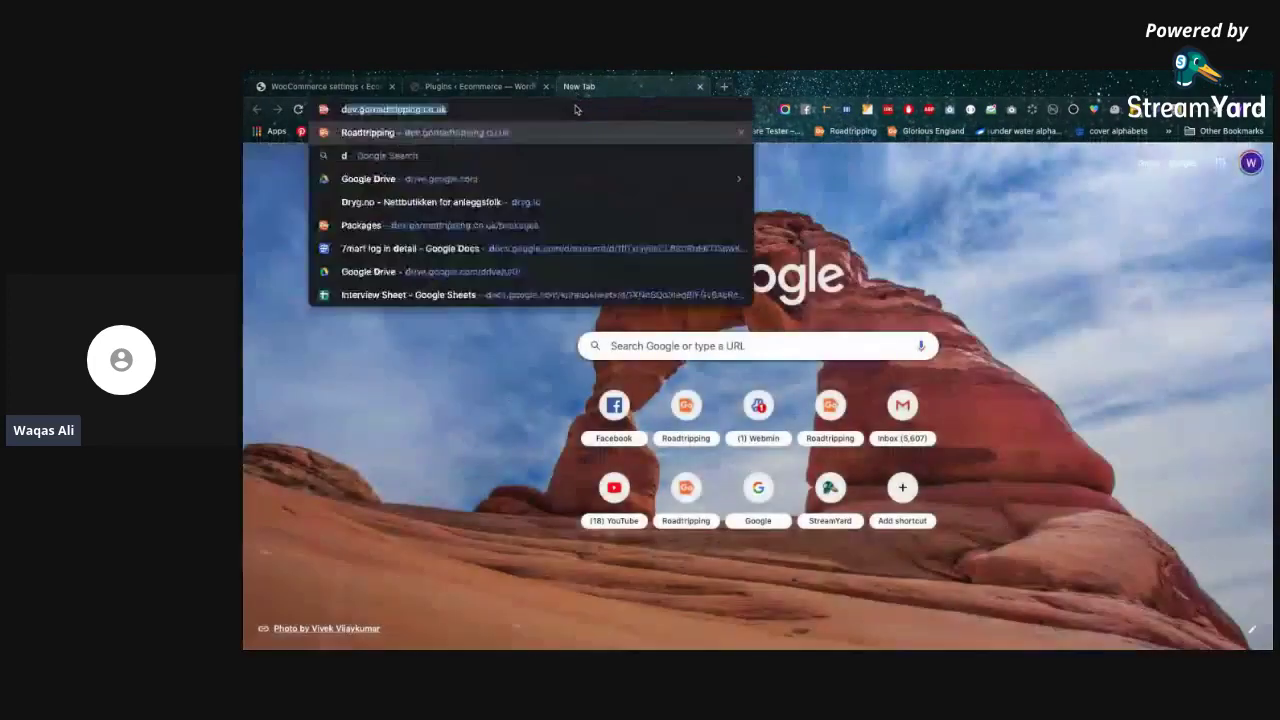
key(Escape)
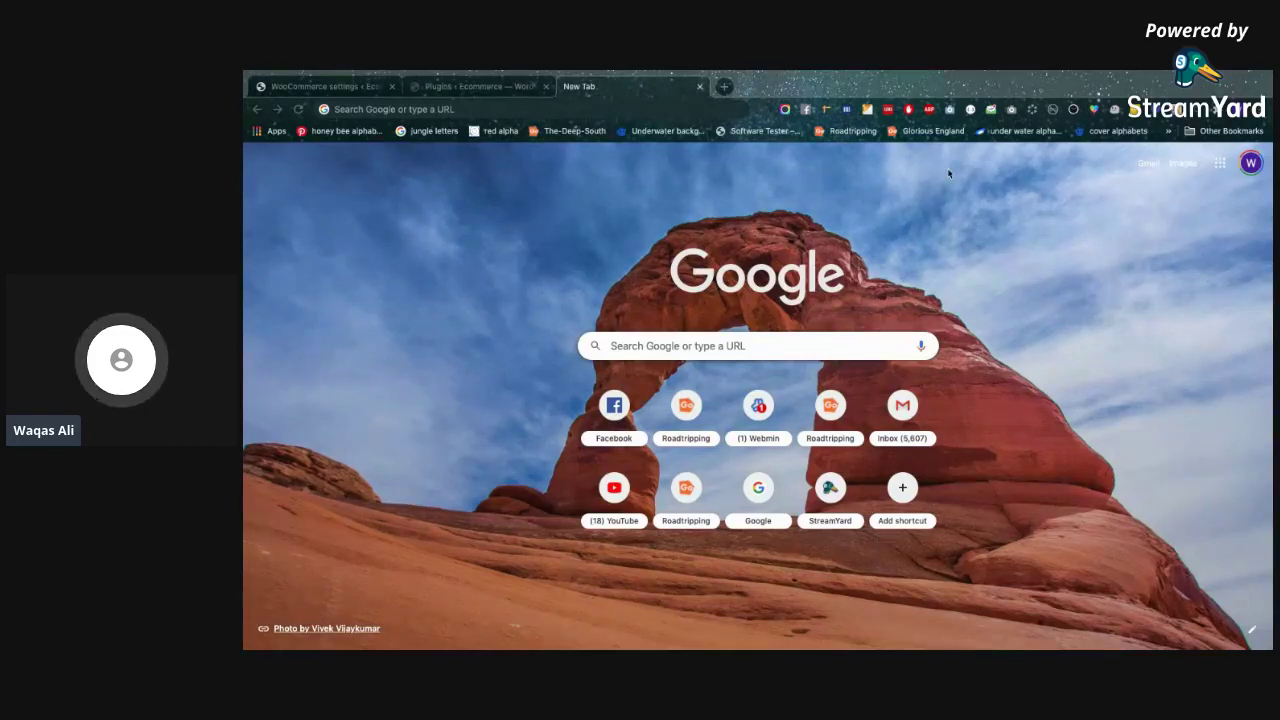
click(560, 109)
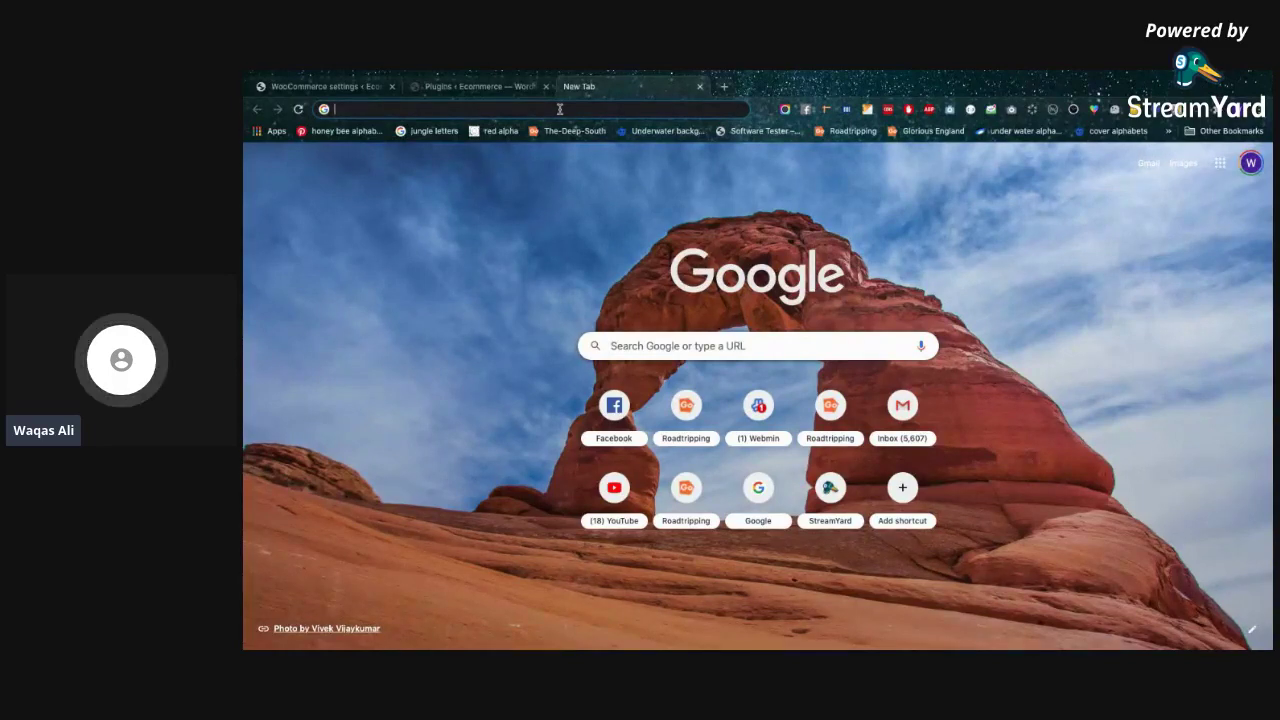
Search Google for 'Domain', then for 'Hosting' in a second tab, declining location access.
text(Domain)
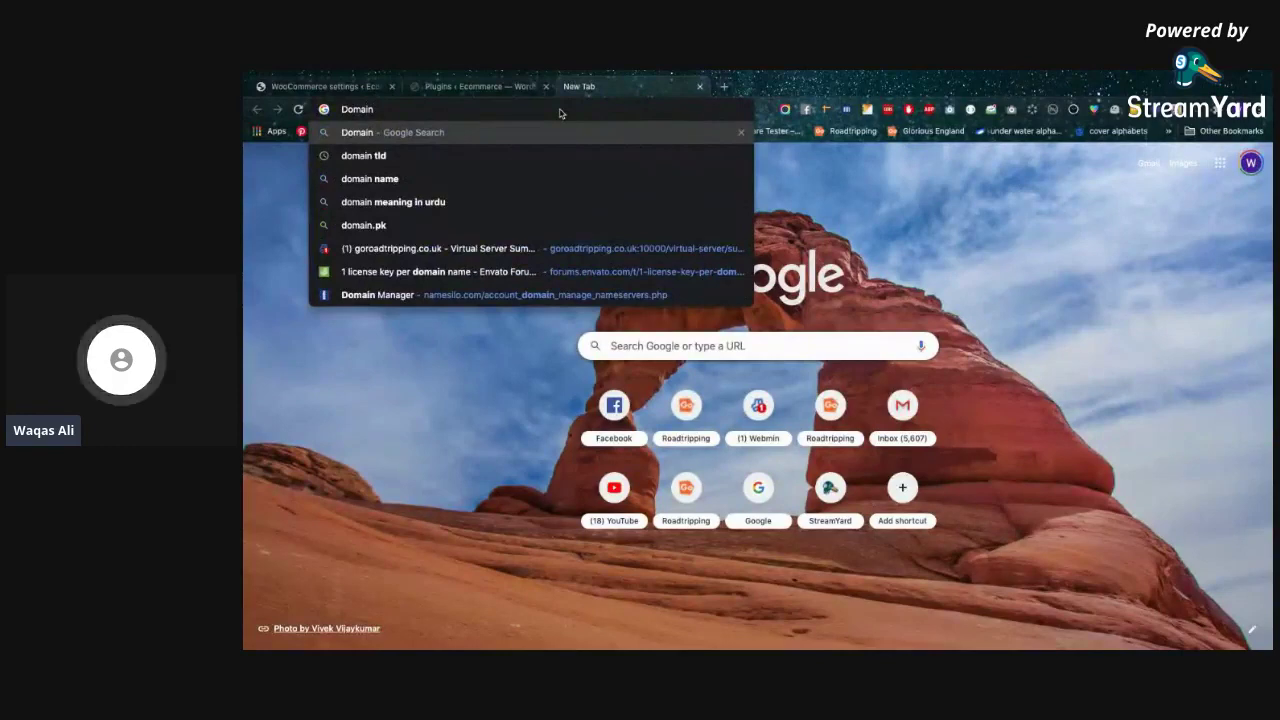
key(Return)
key(ctrl+t)
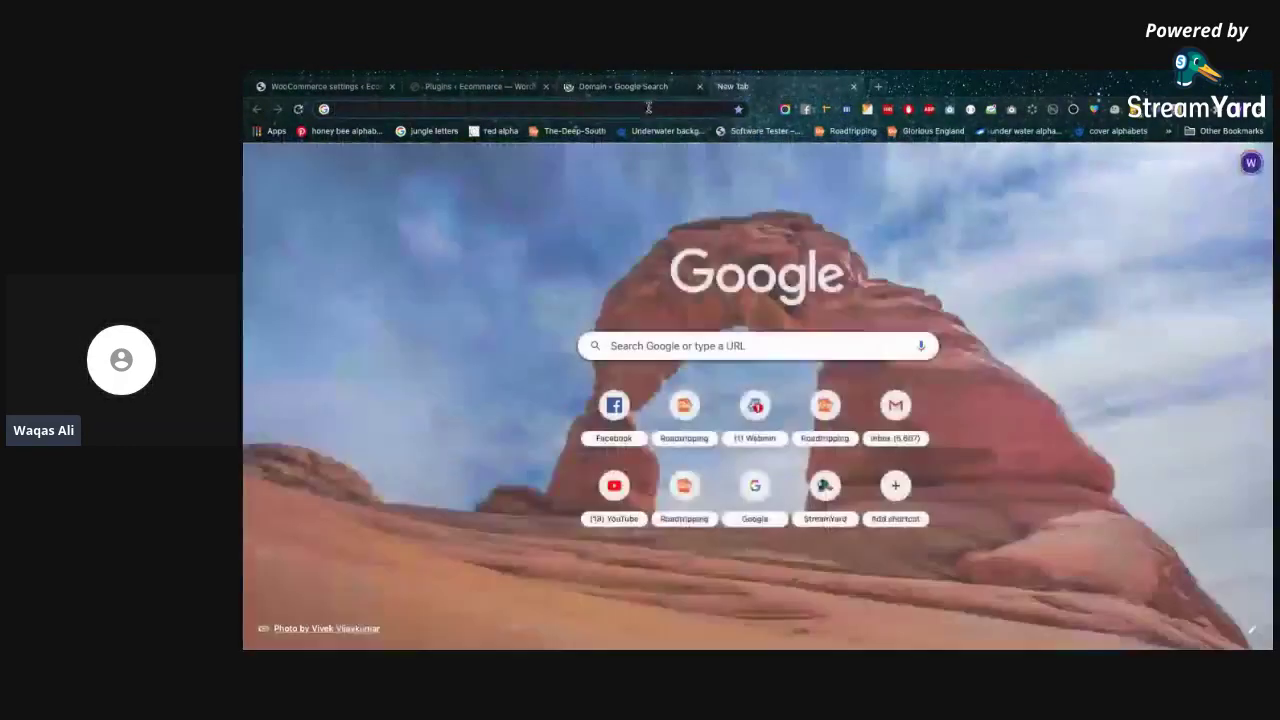
text(Hosting)
key(Return)
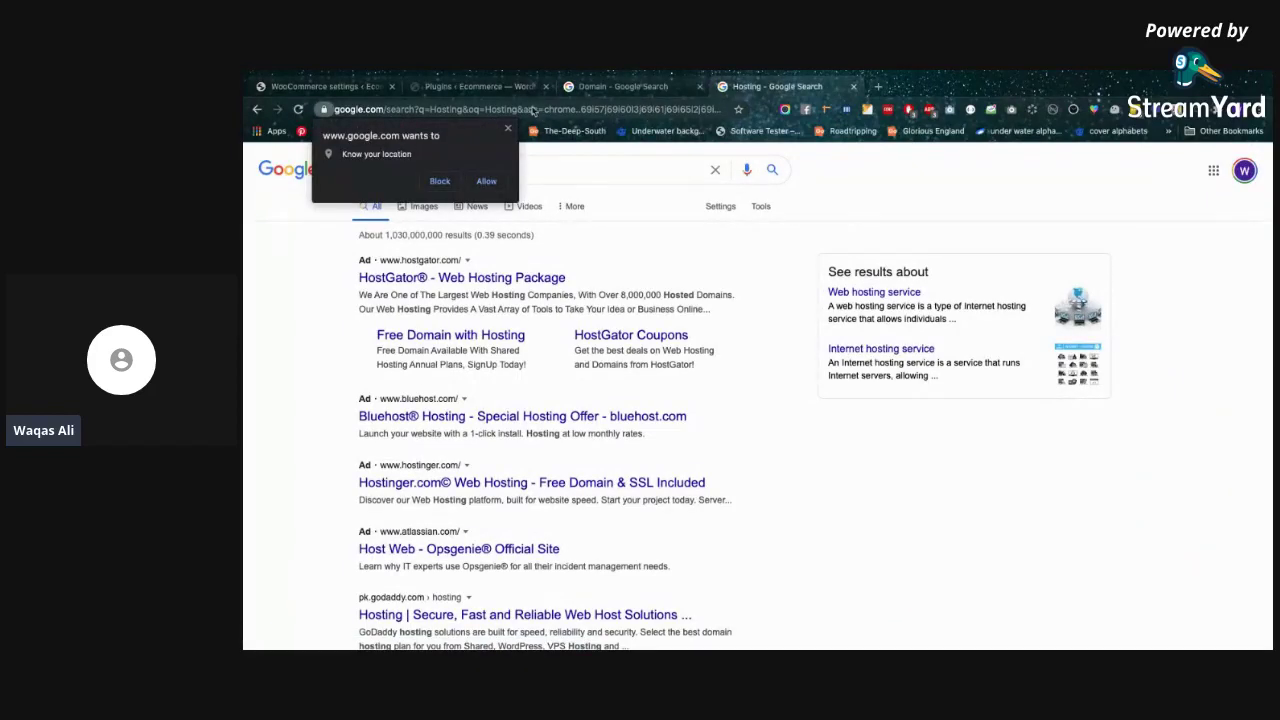
click(507, 129)
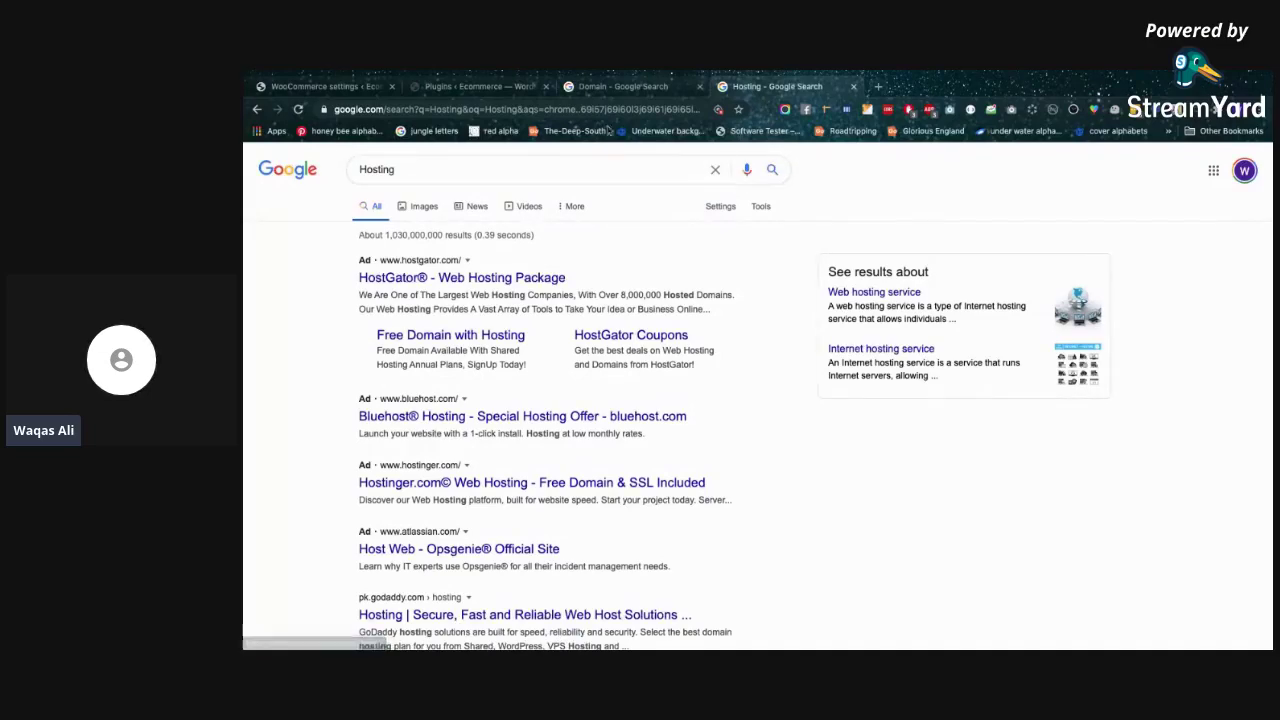
Scroll through the Domain results, then start another tab with 'go' typed.
click(620, 86)
scroll(700, 376, down, 4)
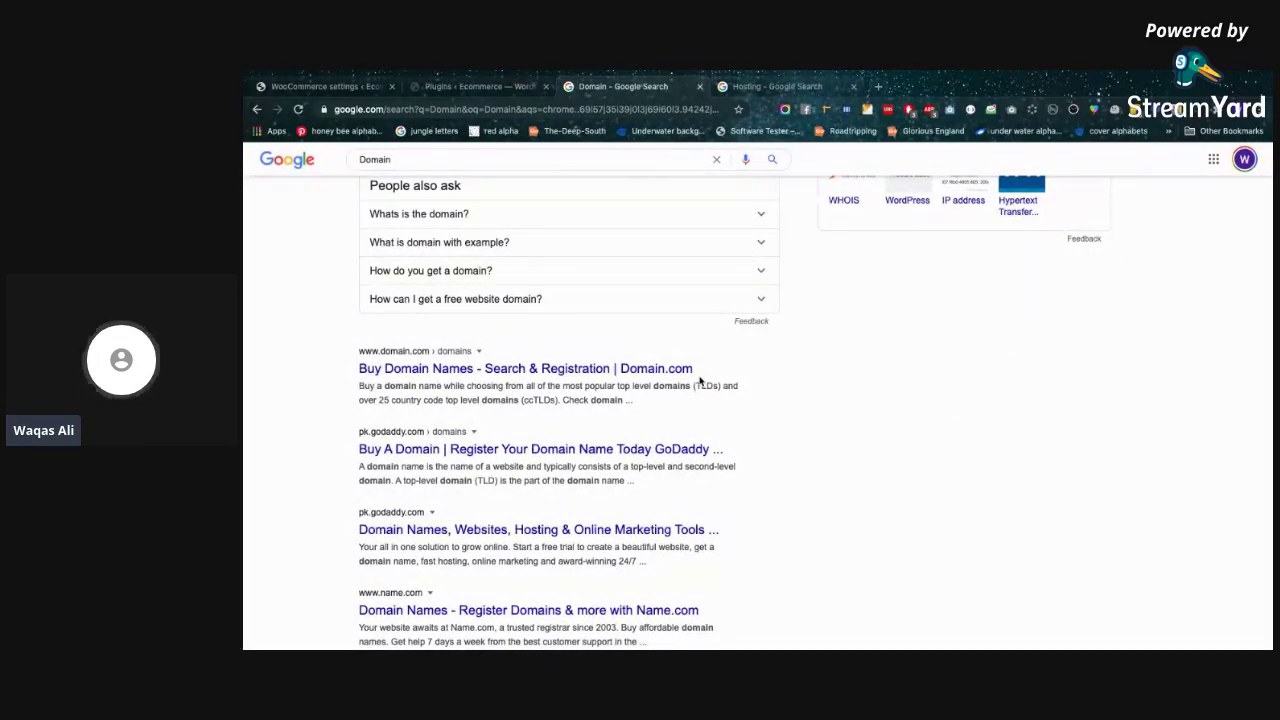
scroll(700, 380, up, 2)
scroll(700, 380, up, 3)
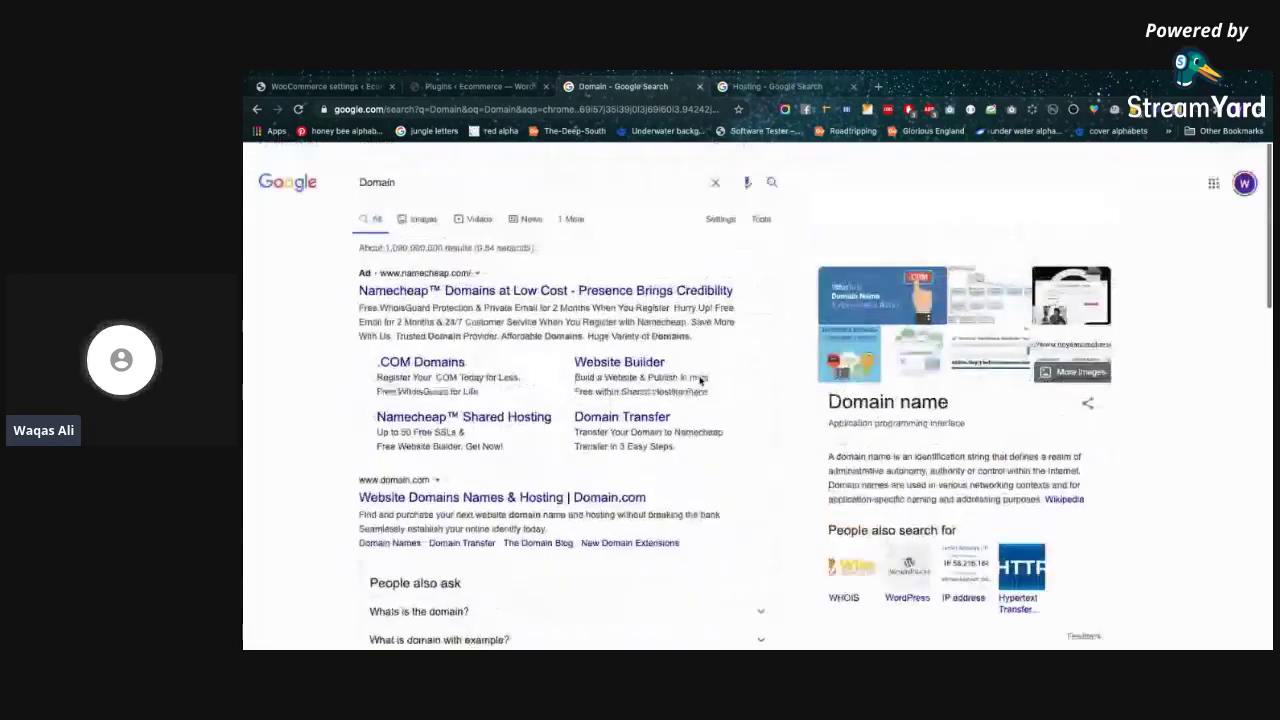
scroll(700, 380, down, 5)
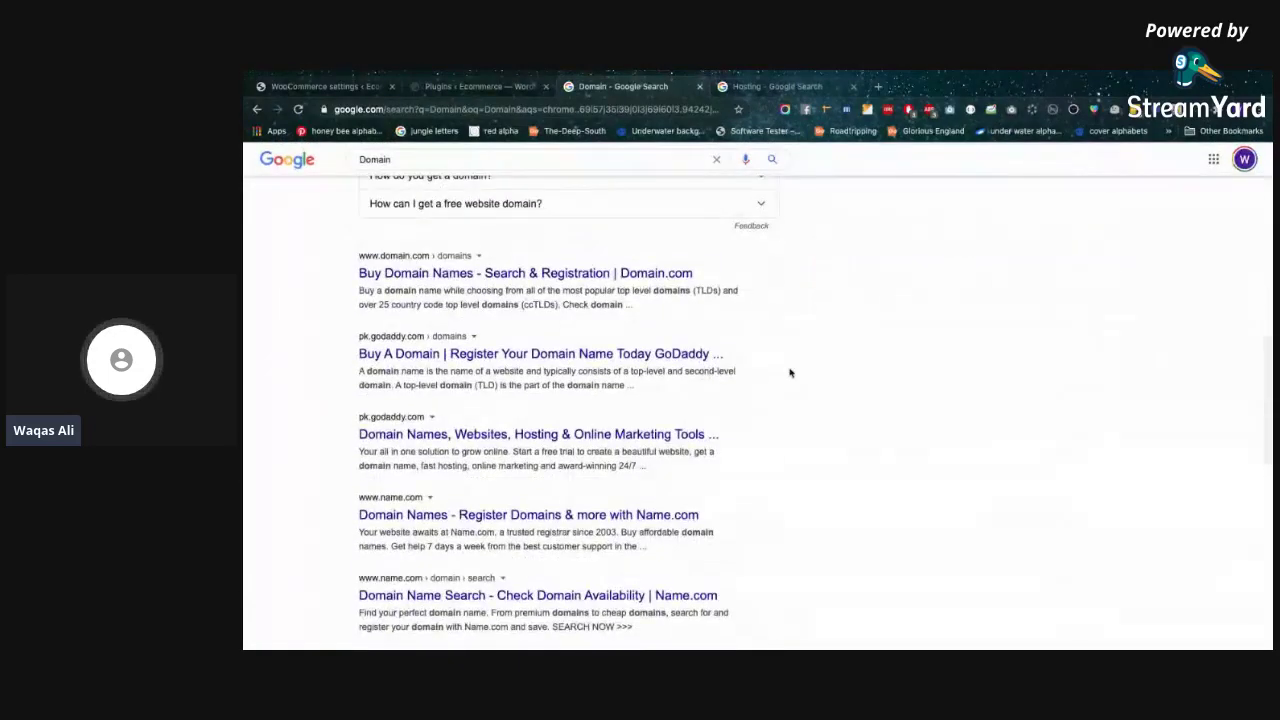
scroll(789, 371, up, 5)
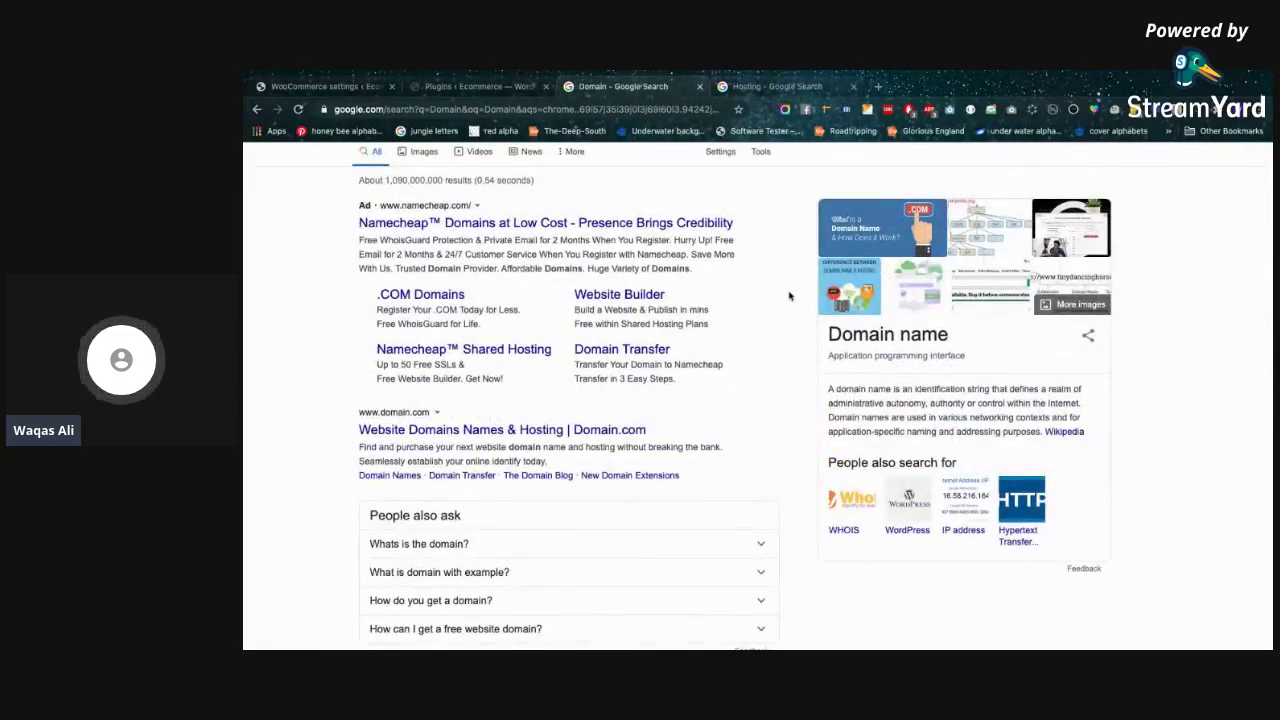
scroll(789, 296, up, 1)
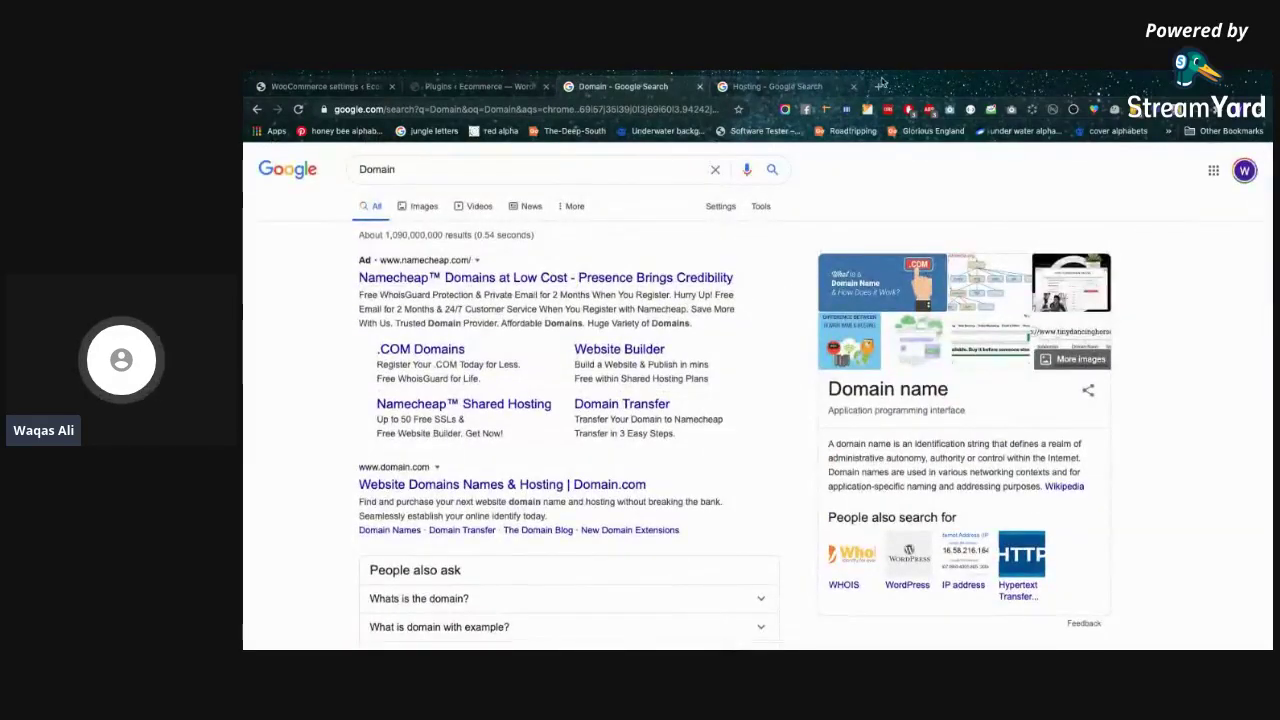
click(878, 86)
text(go)
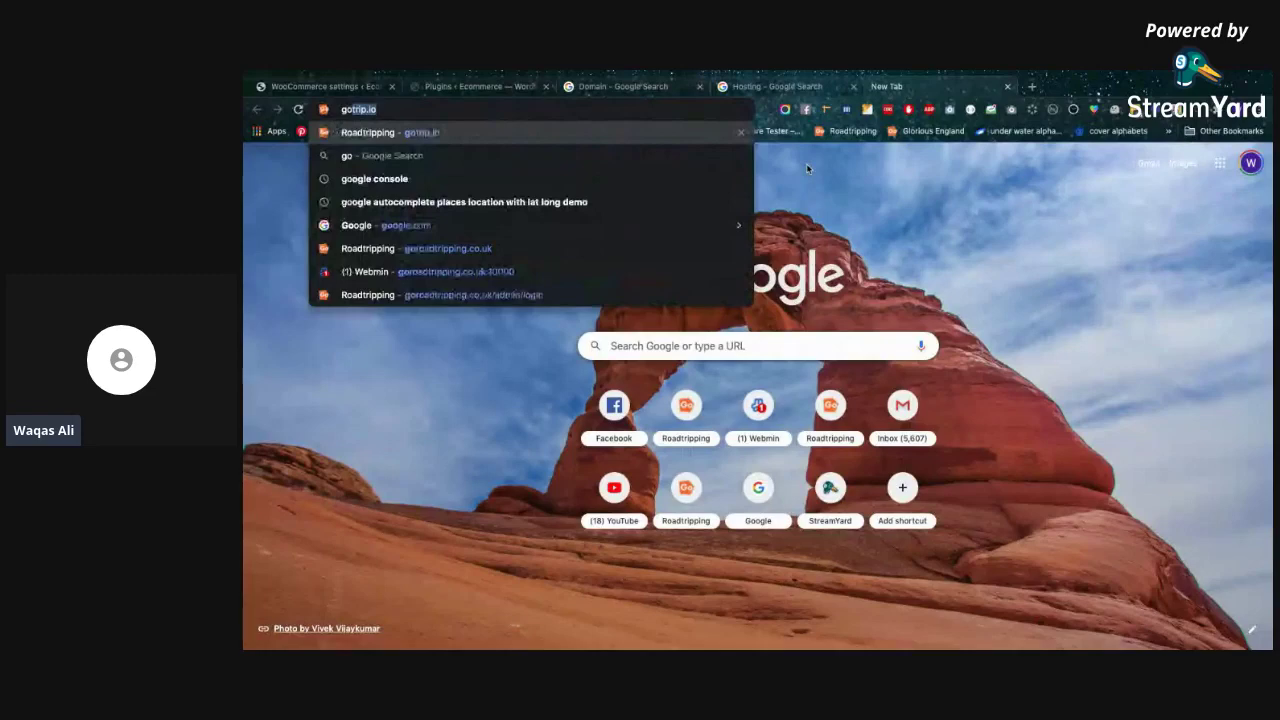
Search Google for ICAN, expand 'What does ICAN stand for?', then refine the query to ICANN.
click(356, 225)
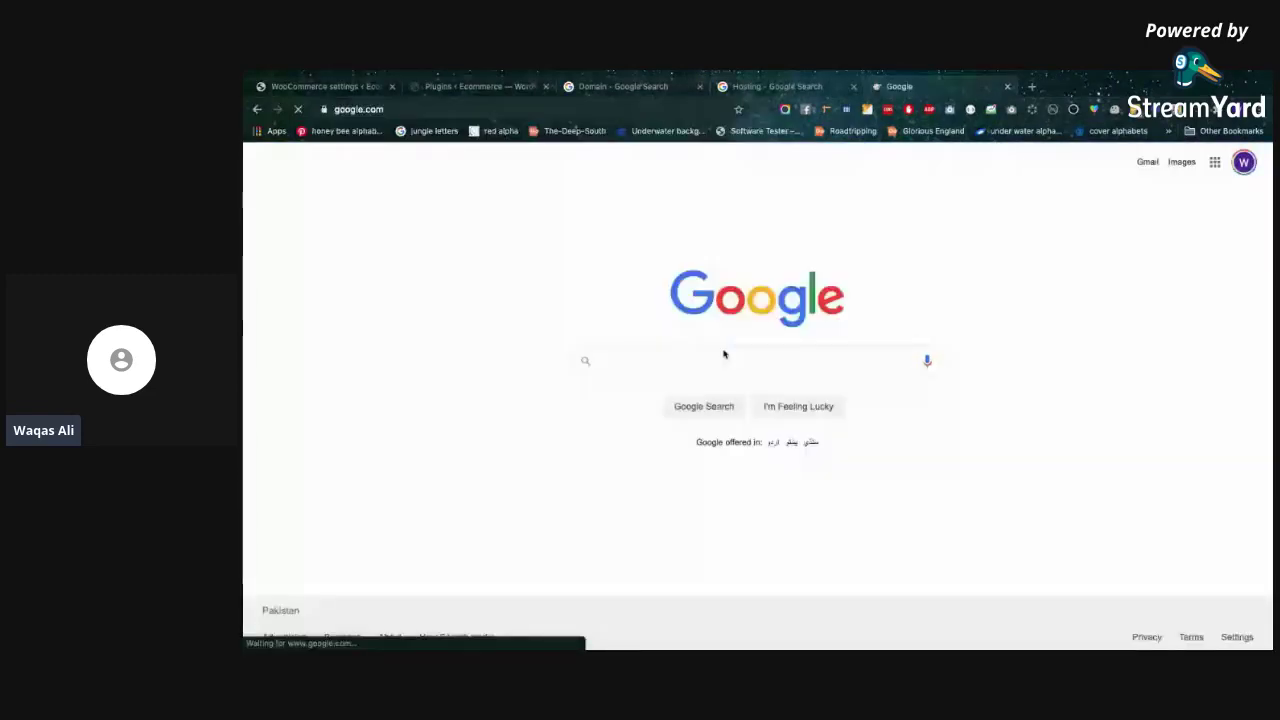
text(ICAN)
key(Return)
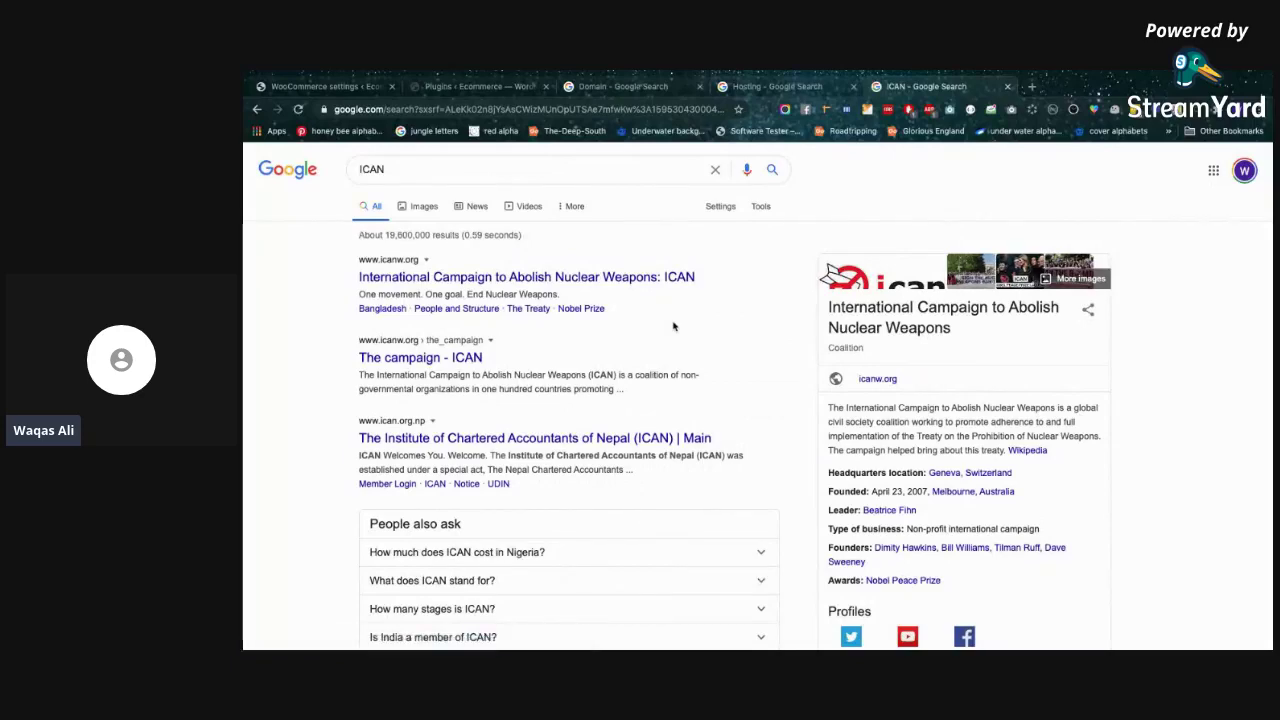
scroll(673, 326, down, 3)
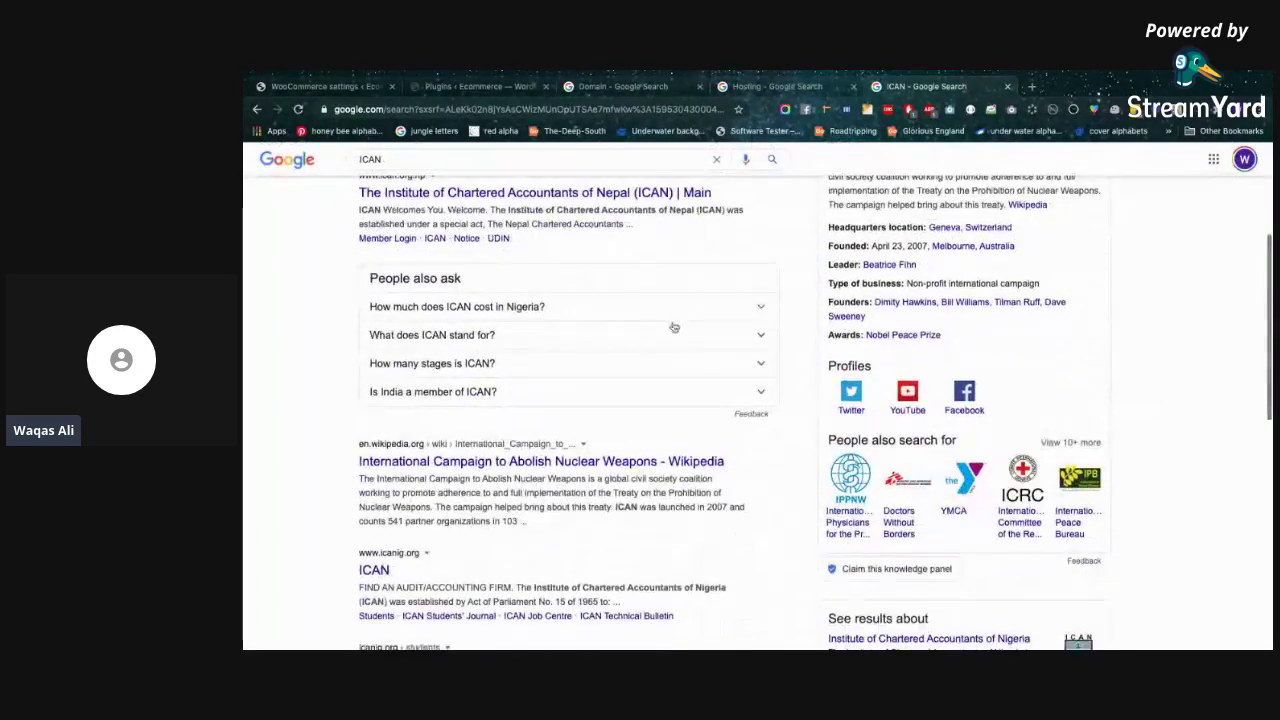
click(543, 337)
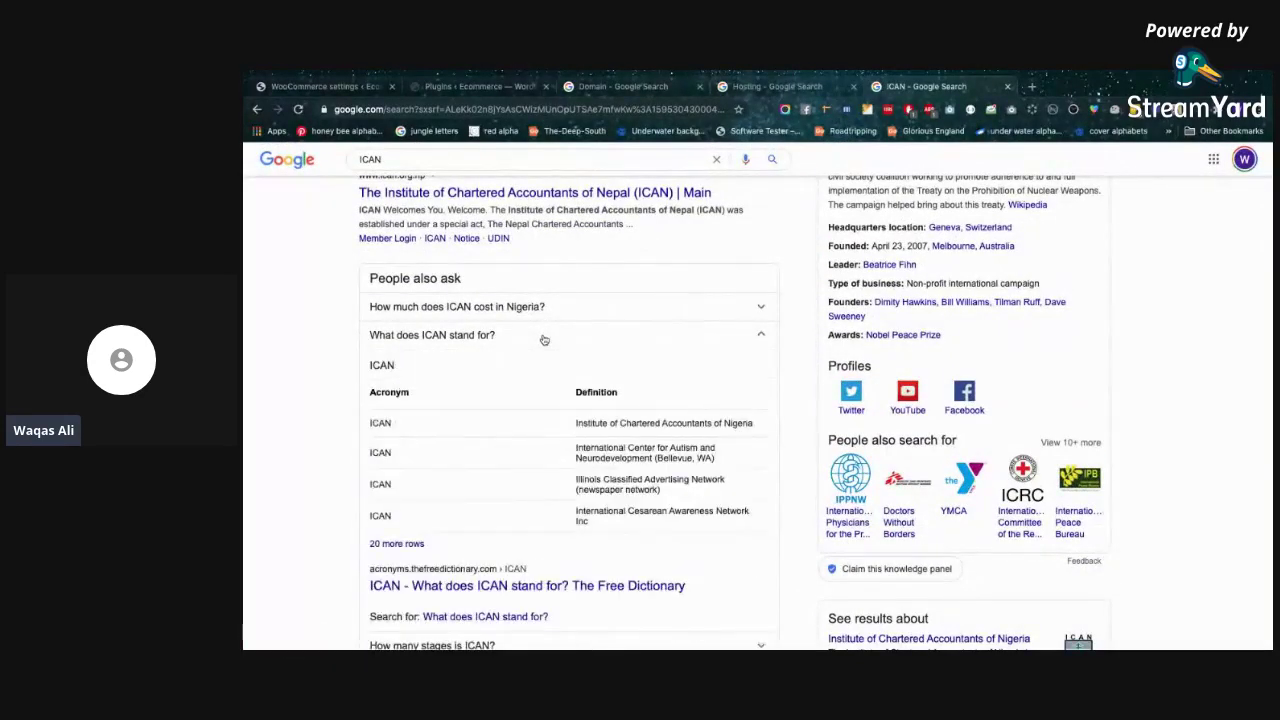
scroll(543, 340, up, 5)
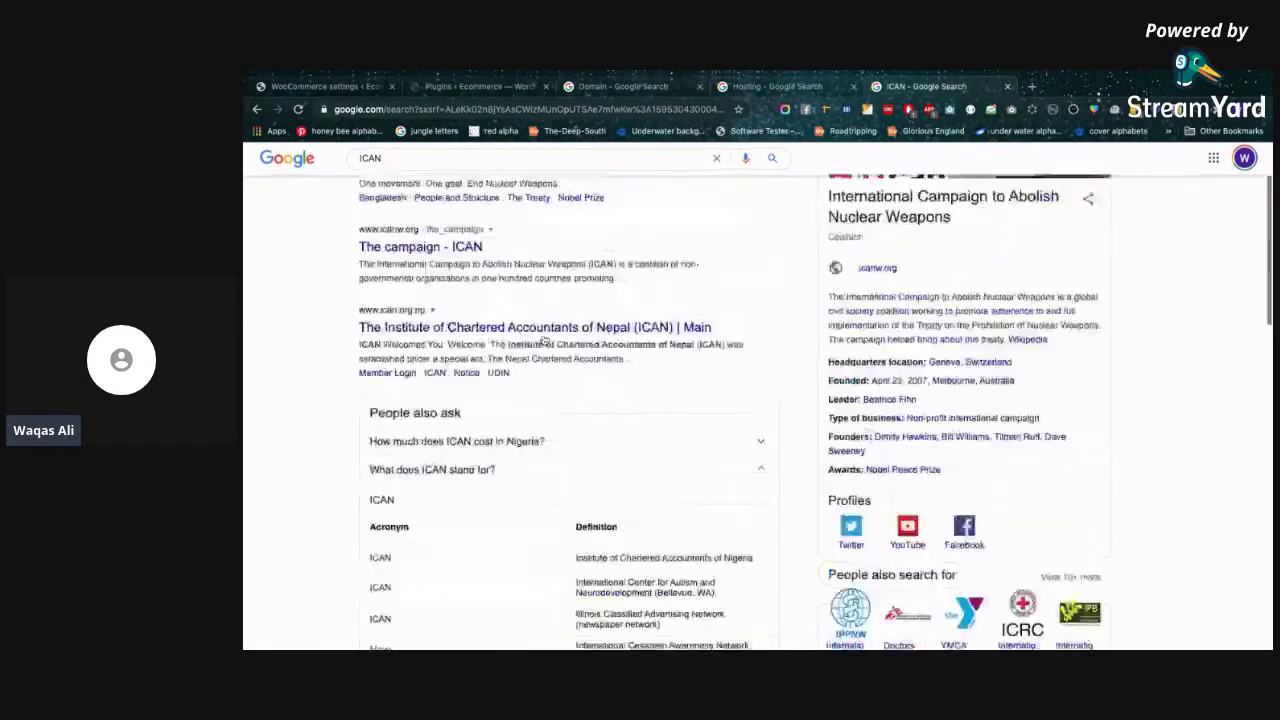
click(432, 171)
text(N)
key(Return)
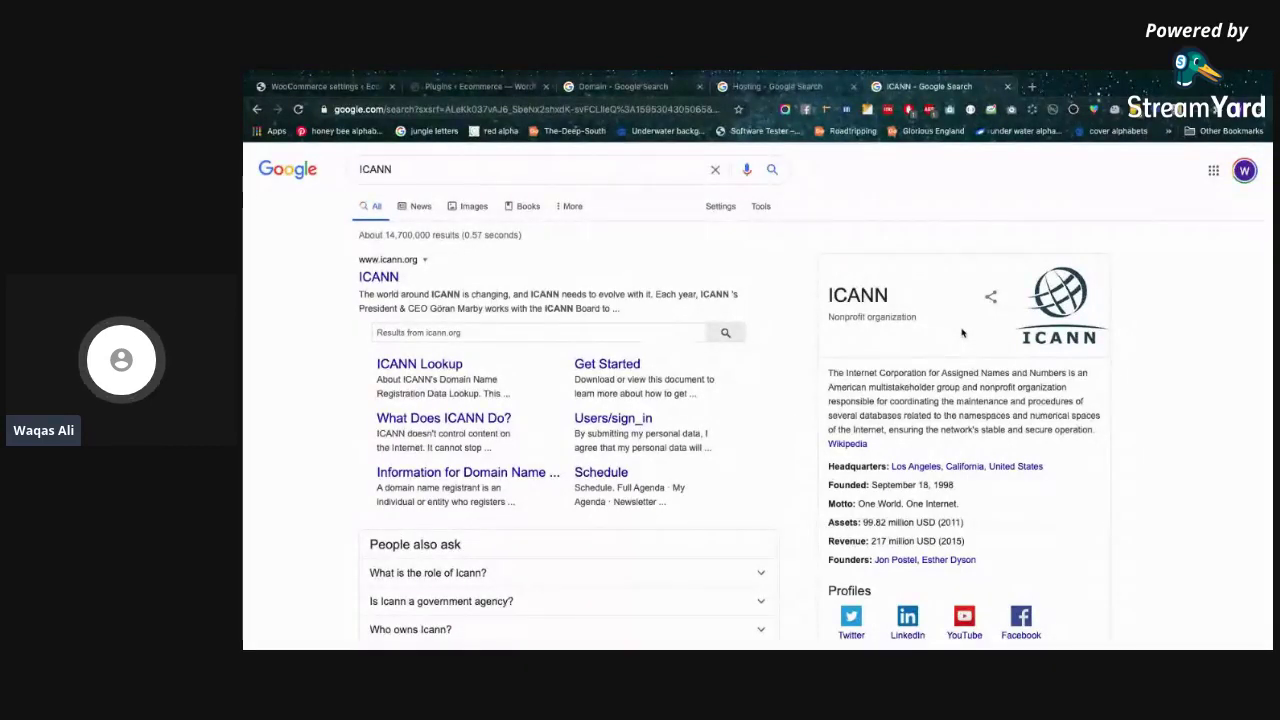
Open godaddy.com in a new tab.
click(1032, 86)
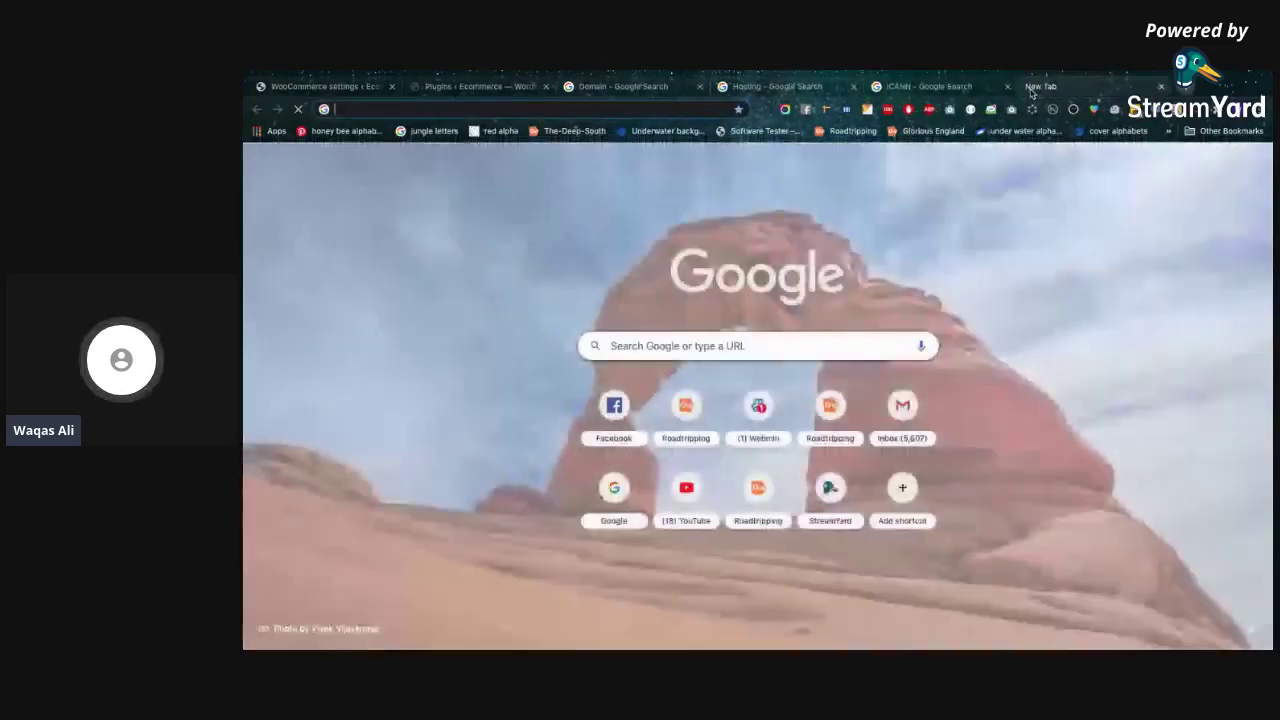
text(god)
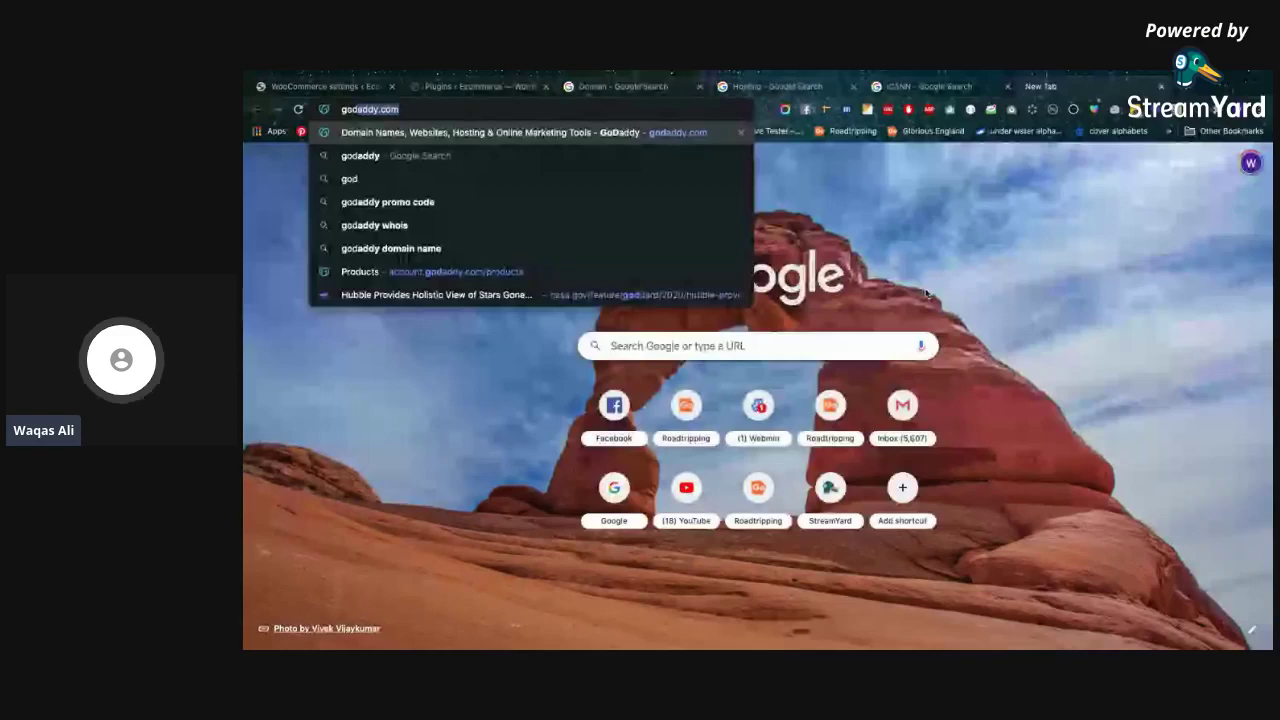
key(Return)
Open name.com in another new tab.
key(ctrl+t)
text(a)
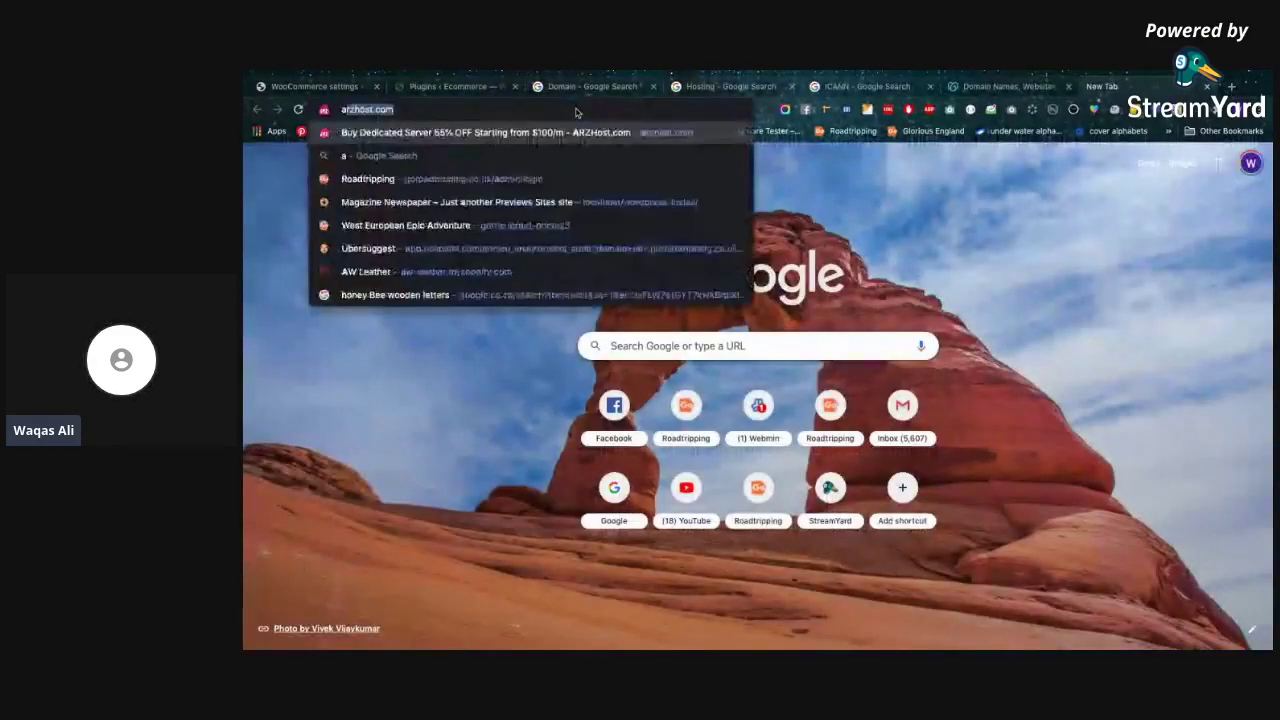
key(BackSpace)
key(BackSpace)
text(name/.c)
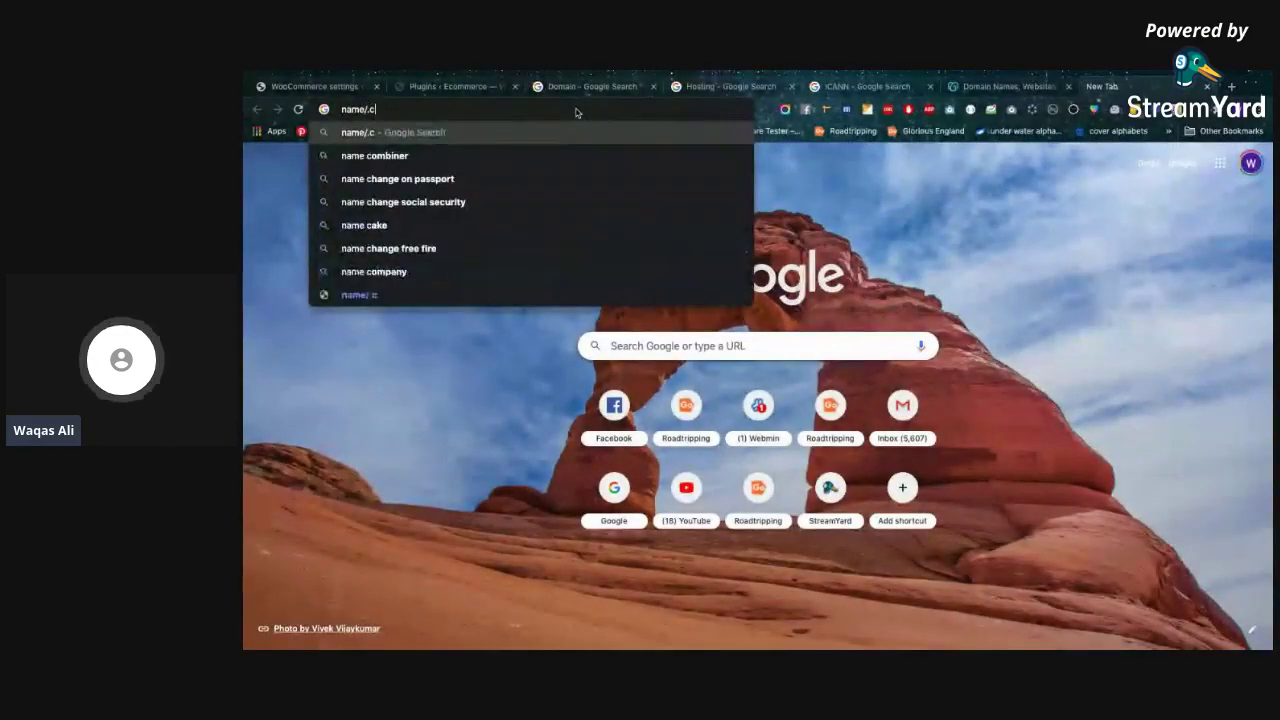
key(BackSpace)
key(BackSpace)
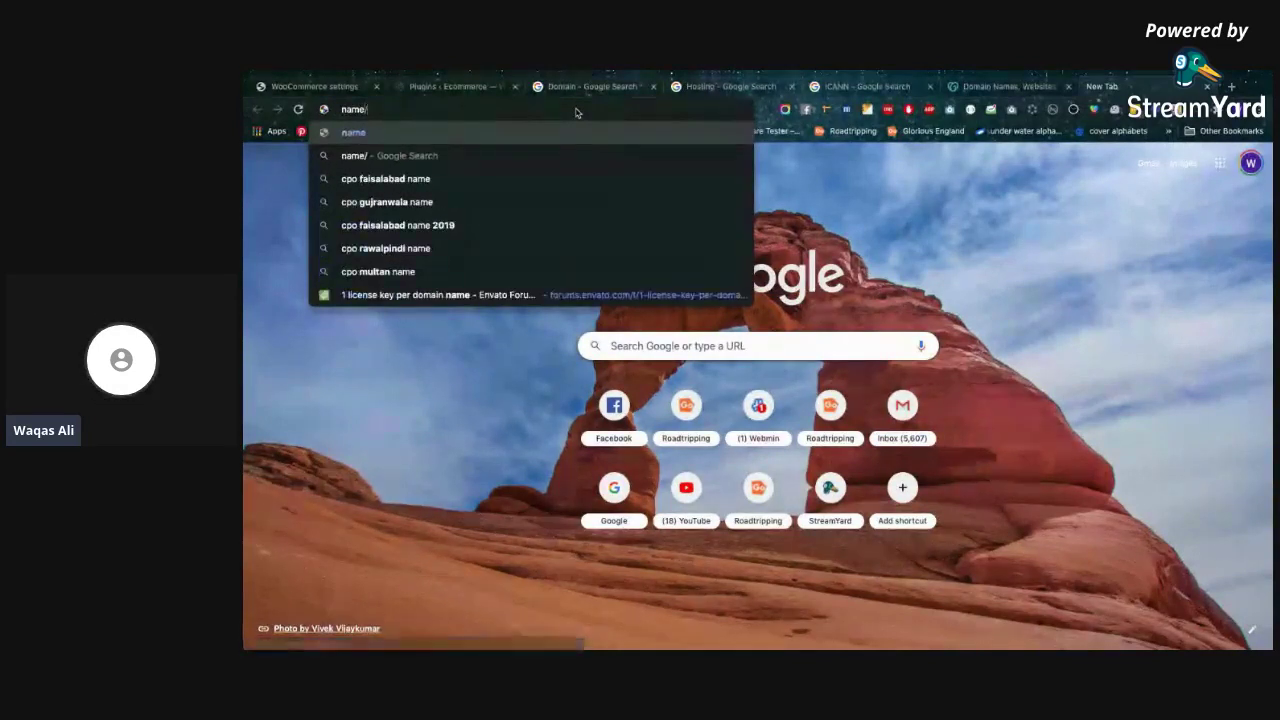
key(BackSpace)
text(.com)
key(Return)
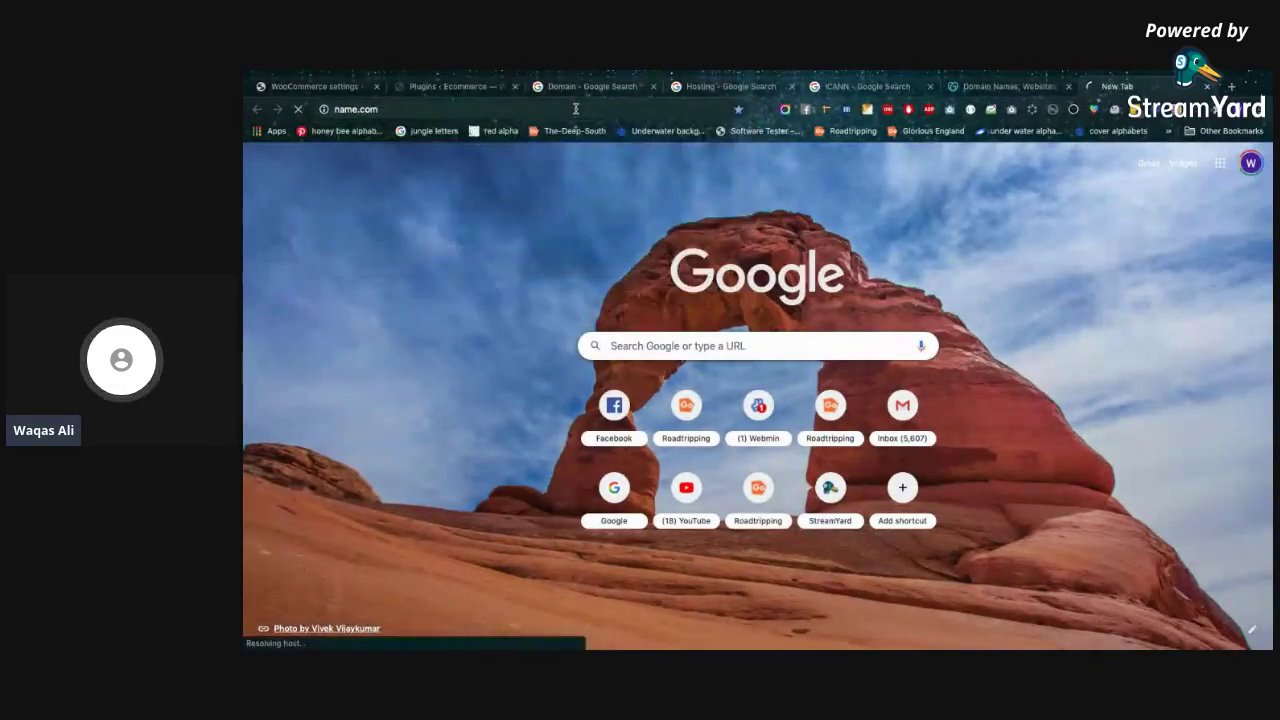
Open namesilo.com in a third new tab.
click(1231, 87)
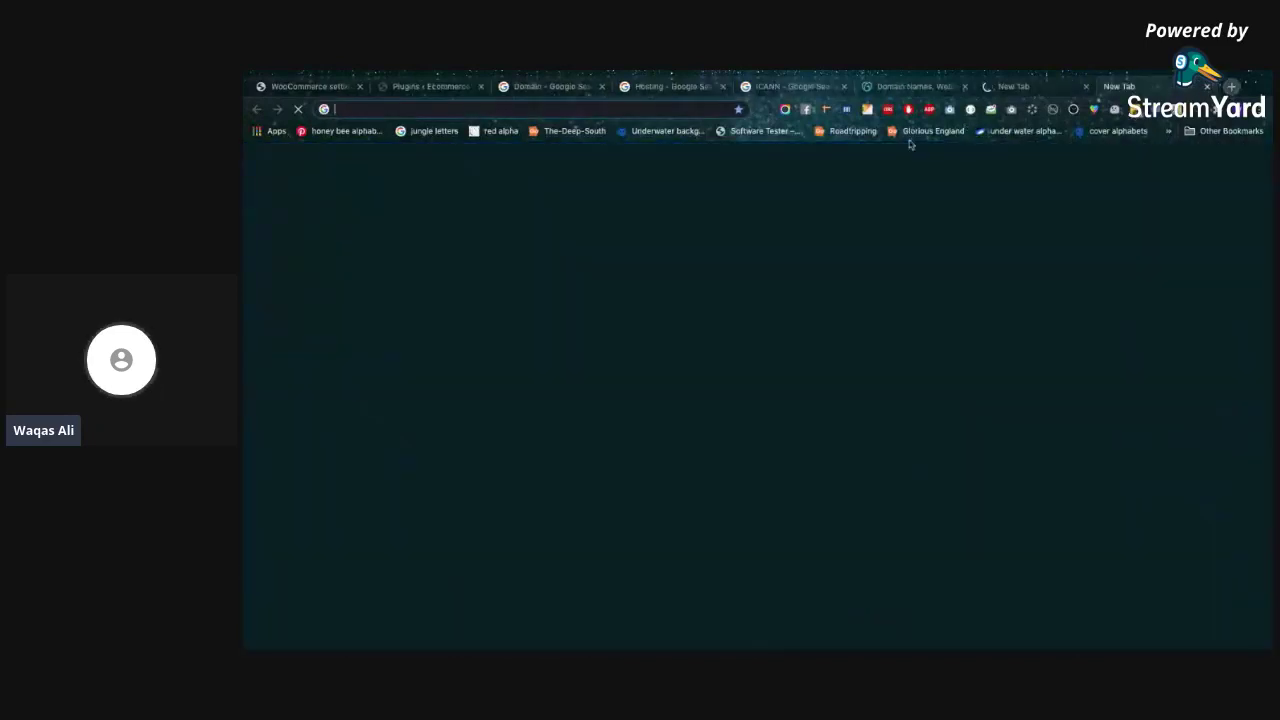
text(names)
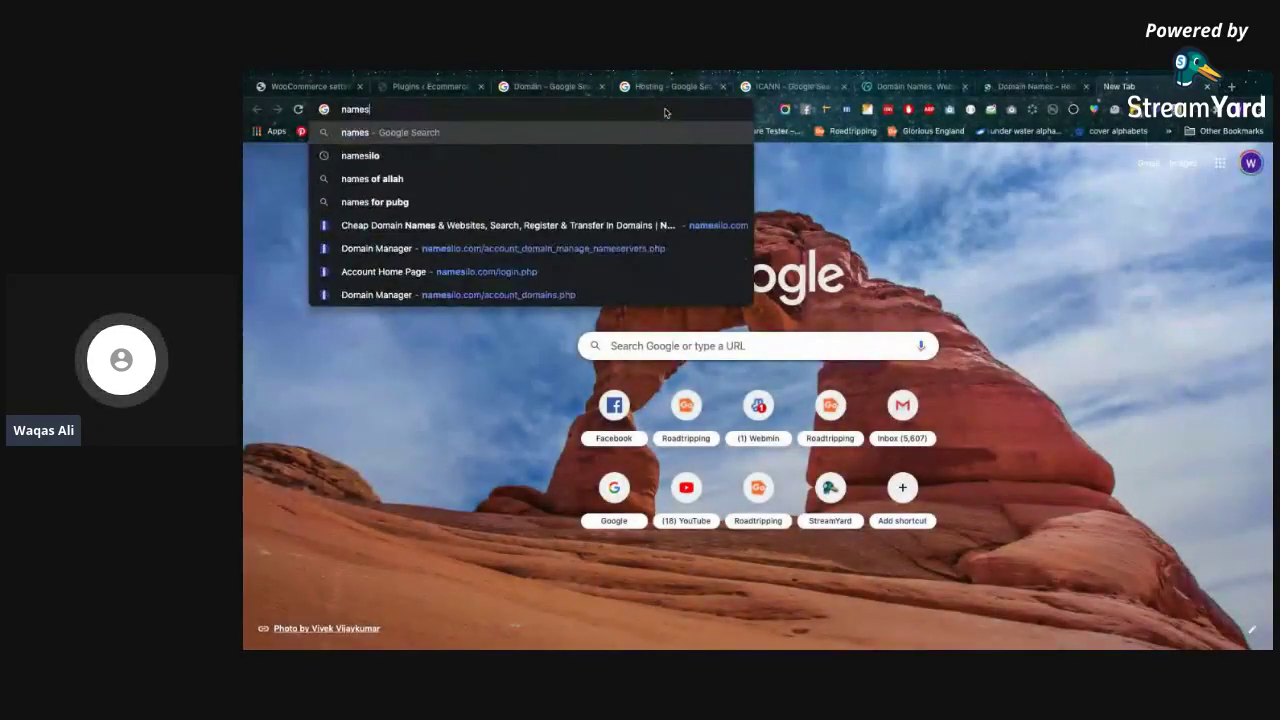
text(ilo)
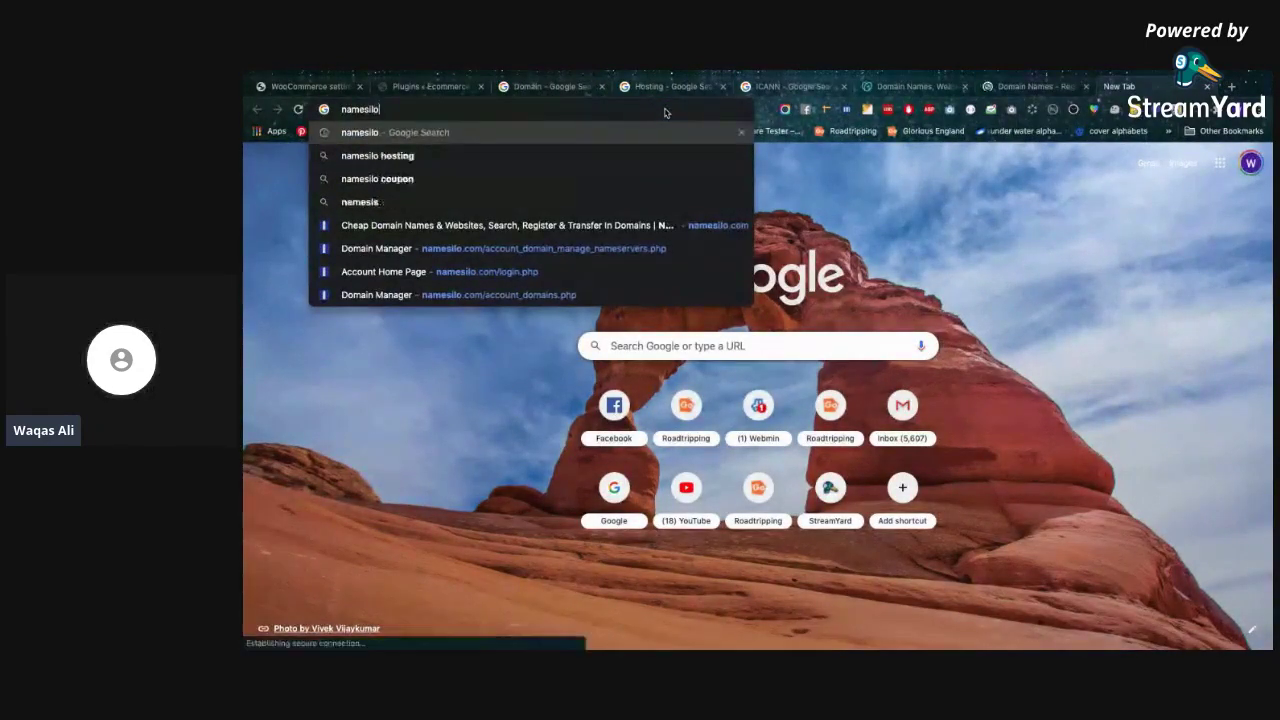
text(.com)
key(Return)
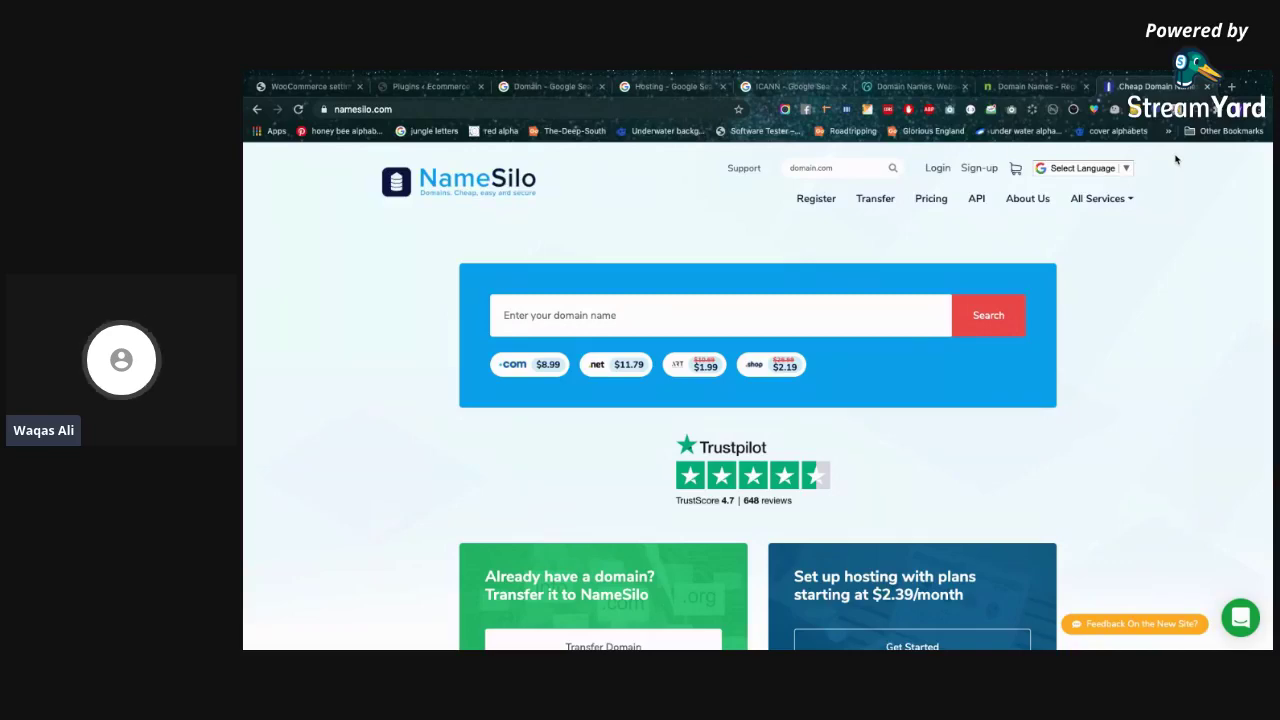
Open another tab with google.com entered, then return to the NameSilo home page and scroll it.
click(1231, 87)
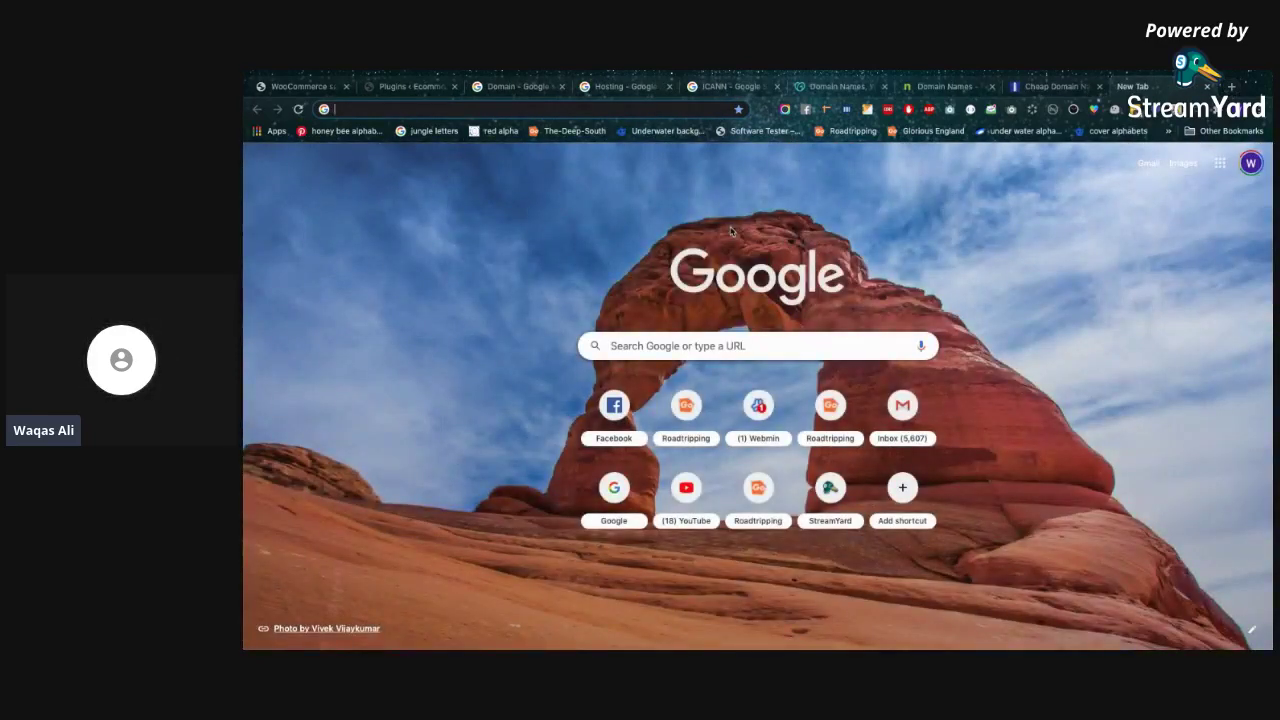
text(goog)
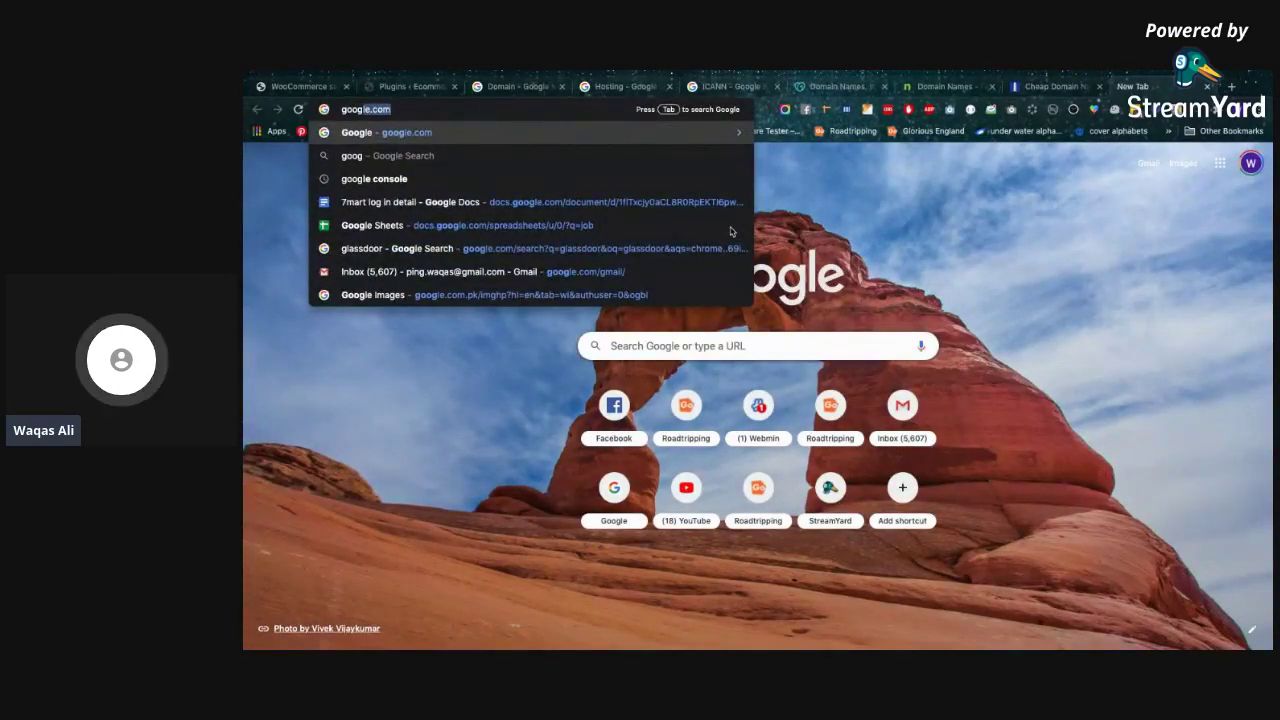
text(le.com)
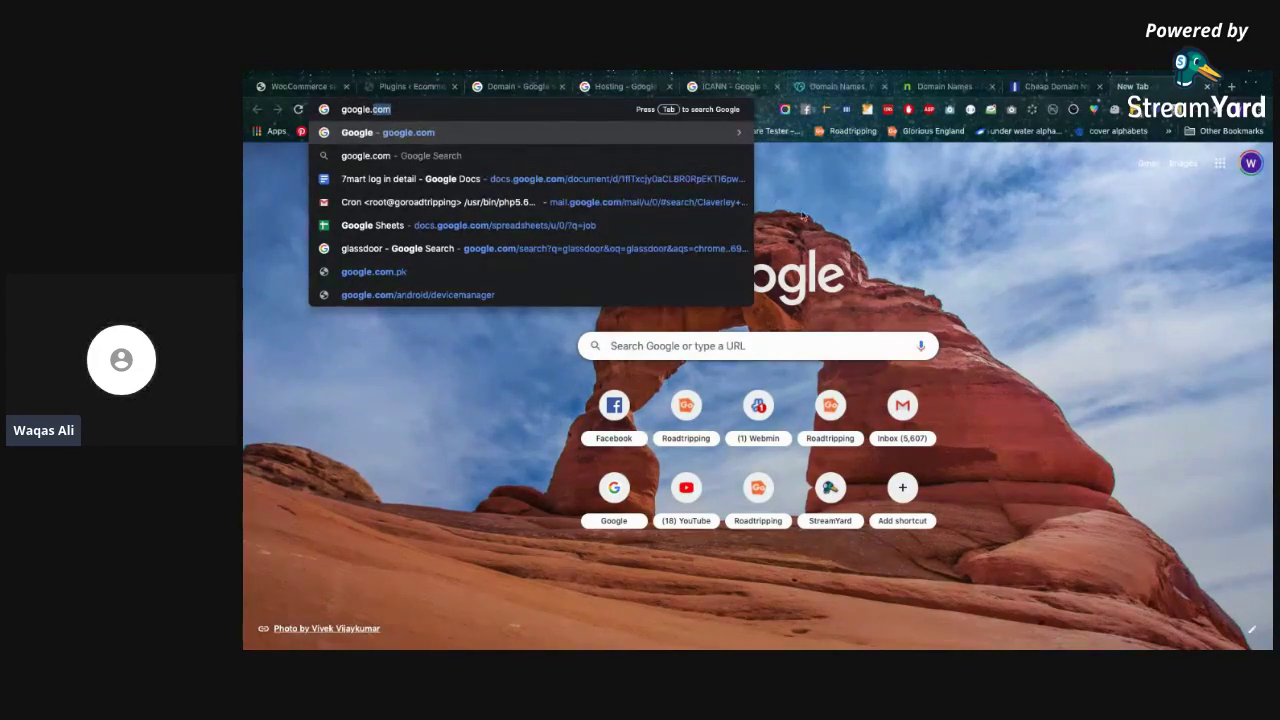
click(953, 229)
click(1040, 87)
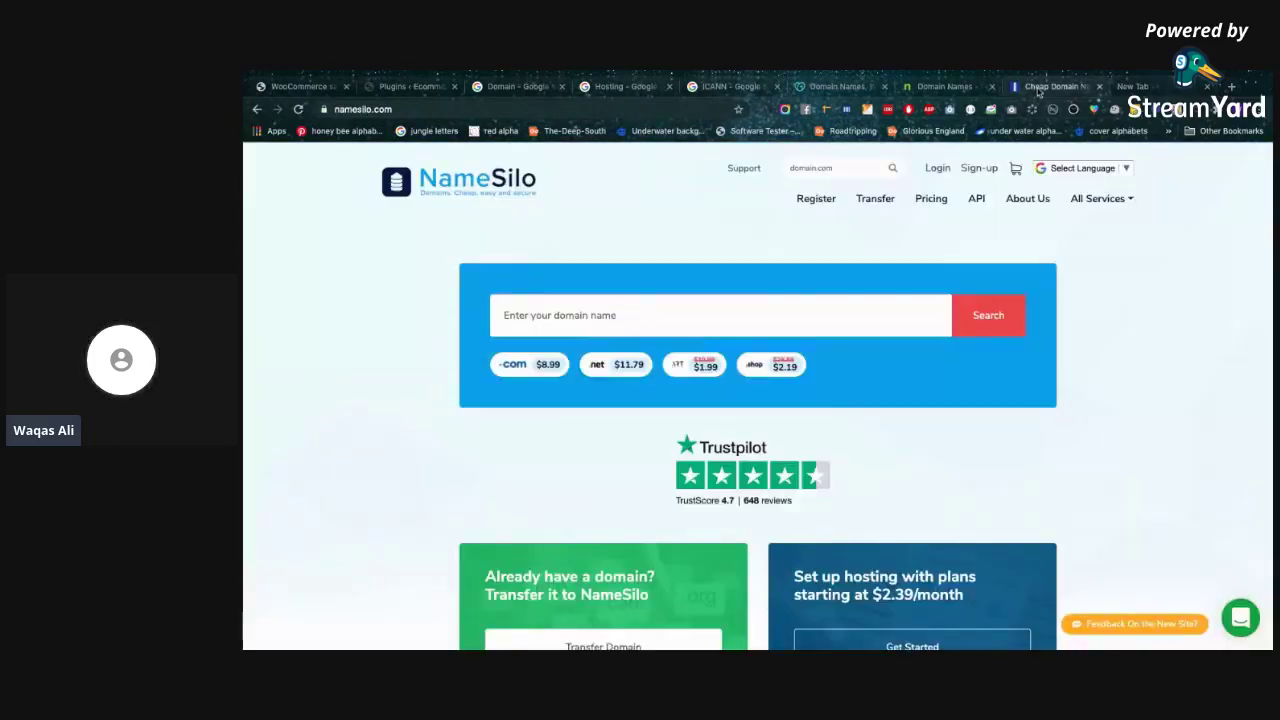
scroll(782, 256, down, 2)
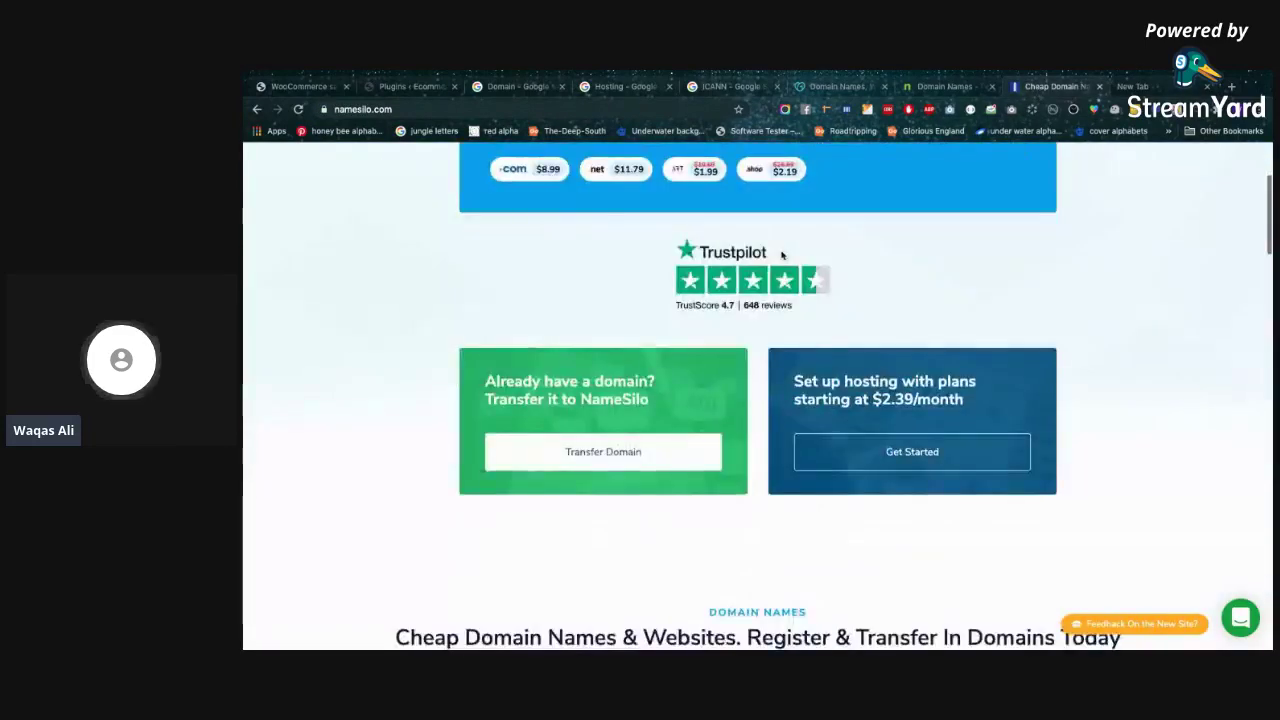
scroll(780, 254, up, 2)
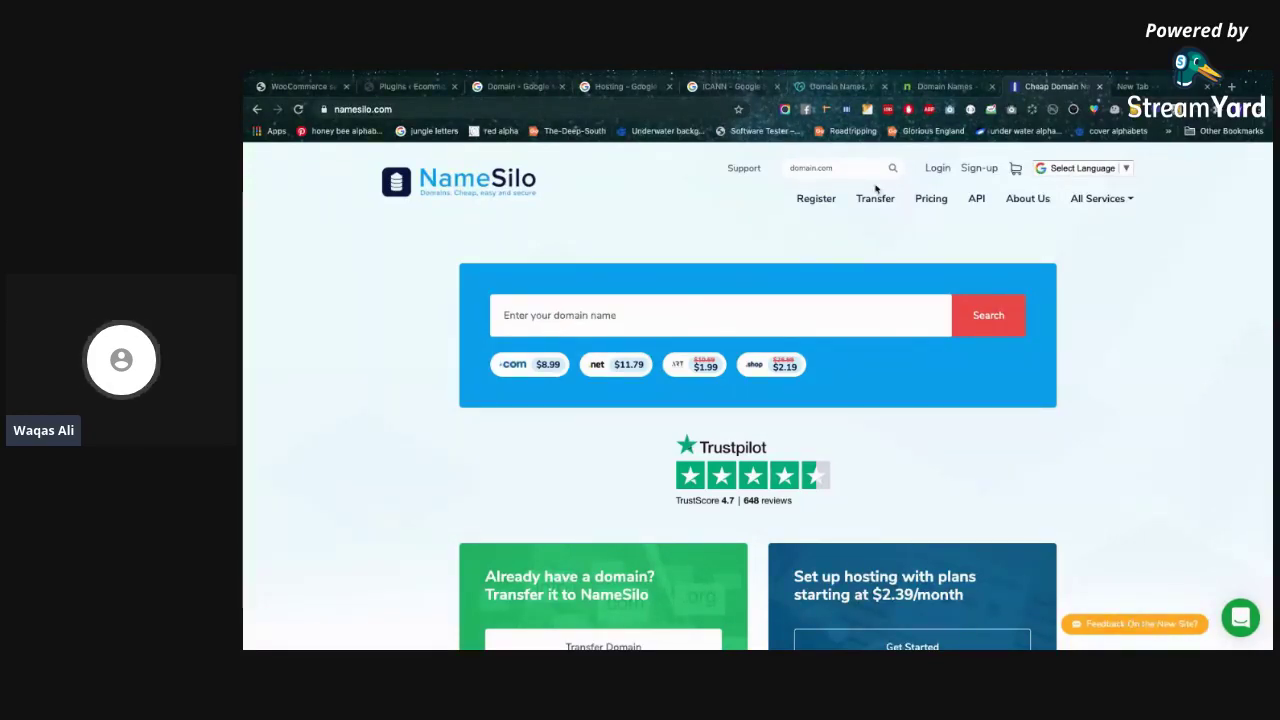
Search Google for 'tlds available these days' and open the Wikipedia TLD list in a background tab.
click(1133, 86)
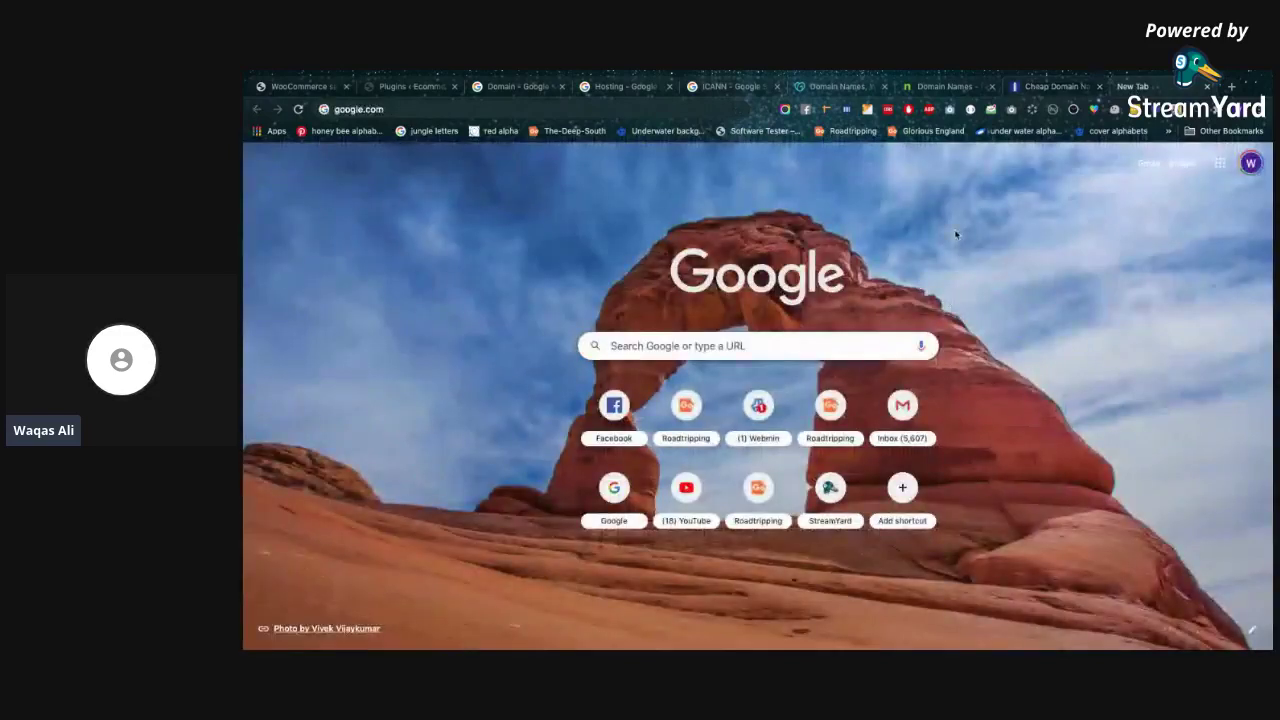
click(520, 110)
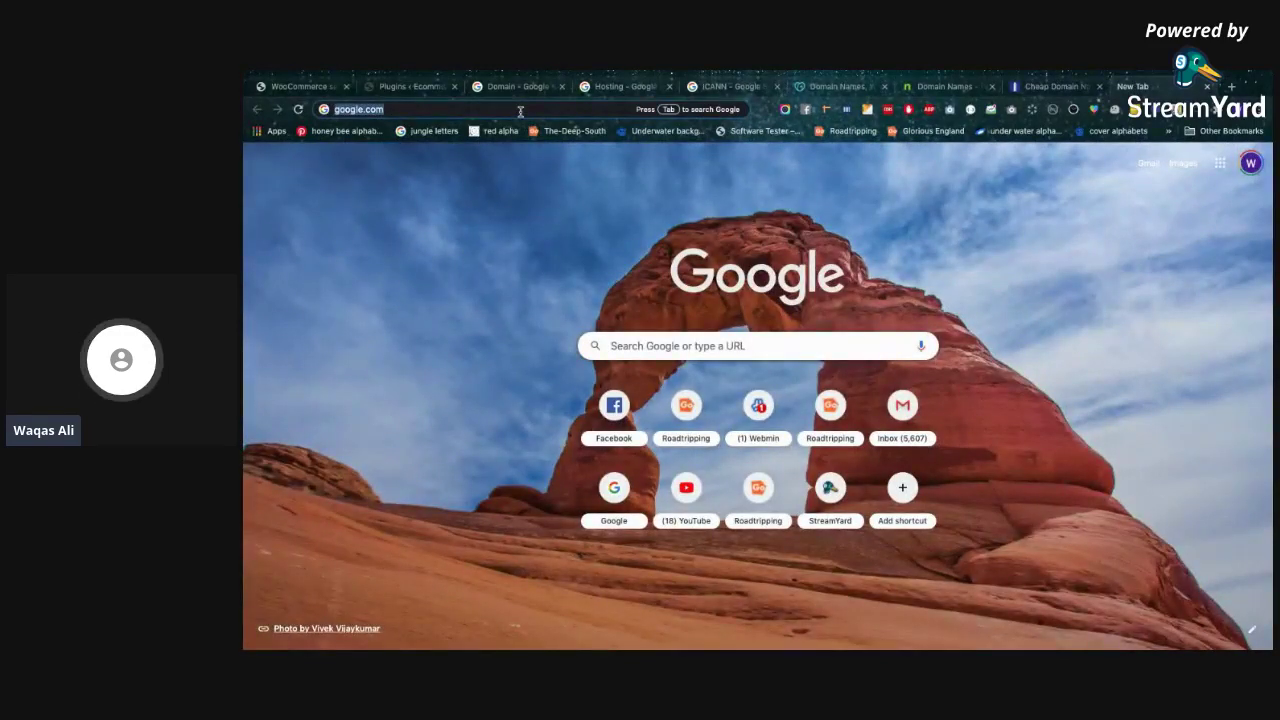
key(BackSpace)
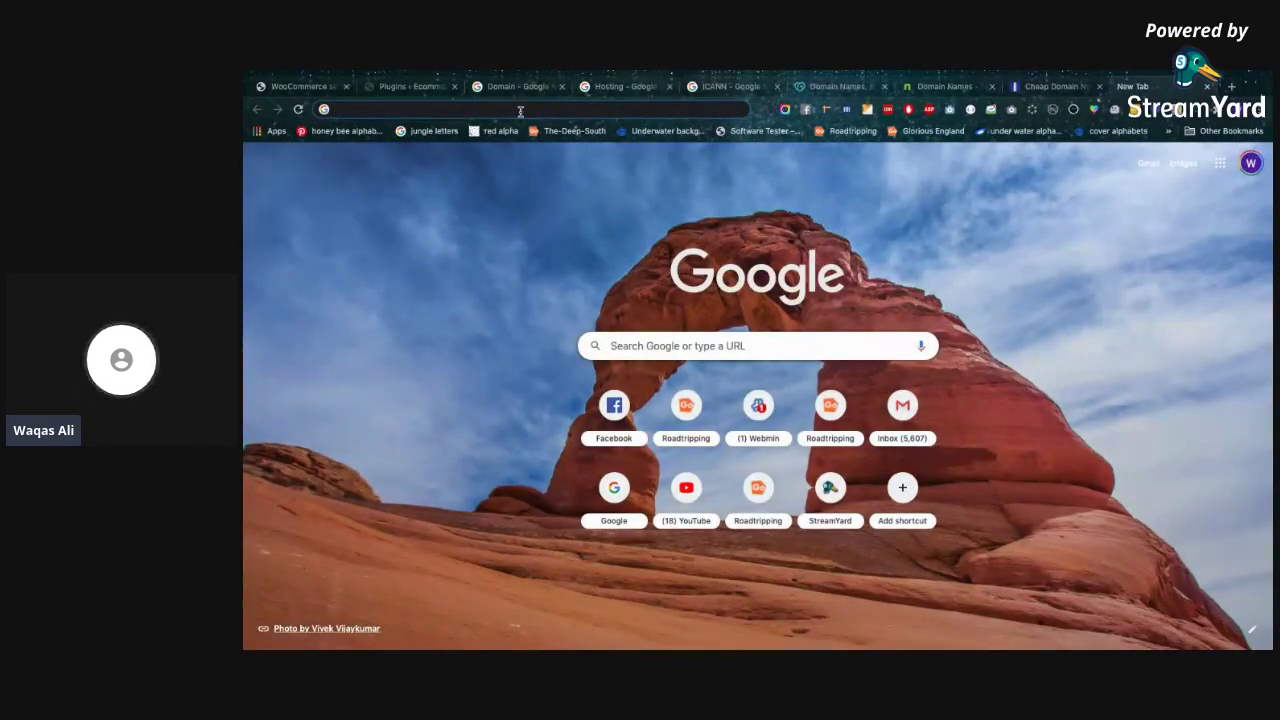
text(to)
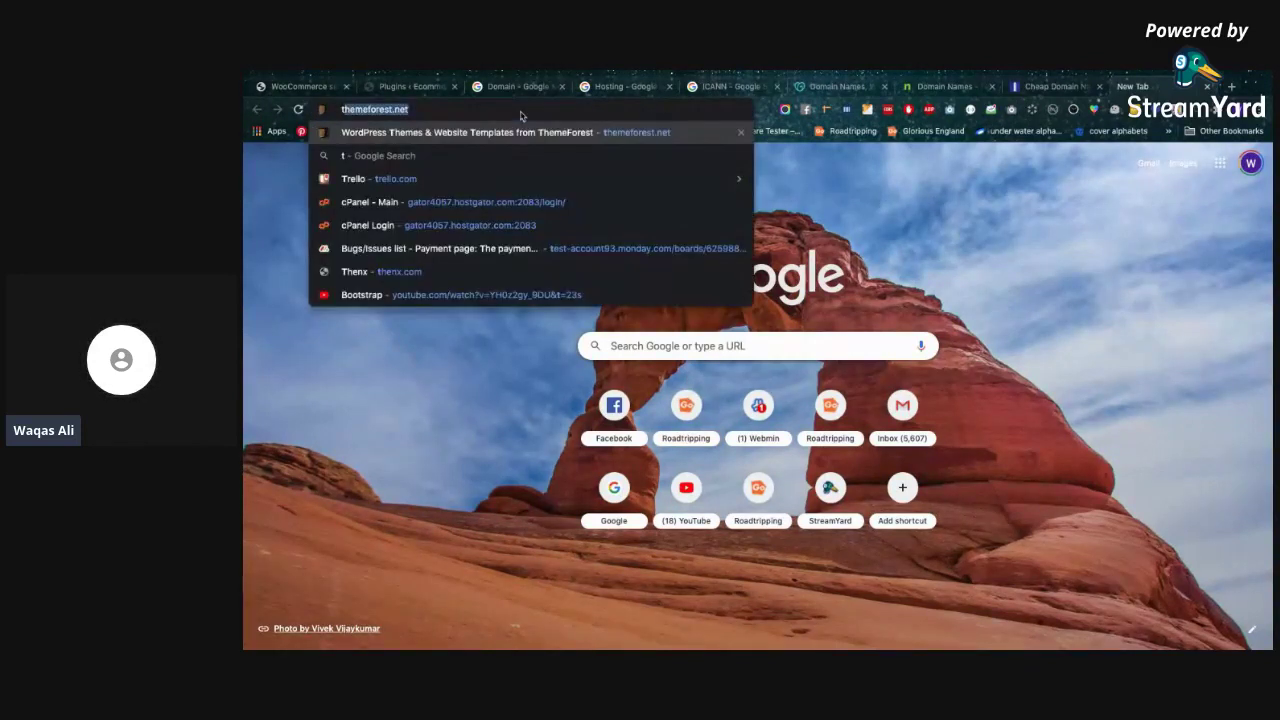
key(BackSpace)
key(BackSpace)
text(ld)
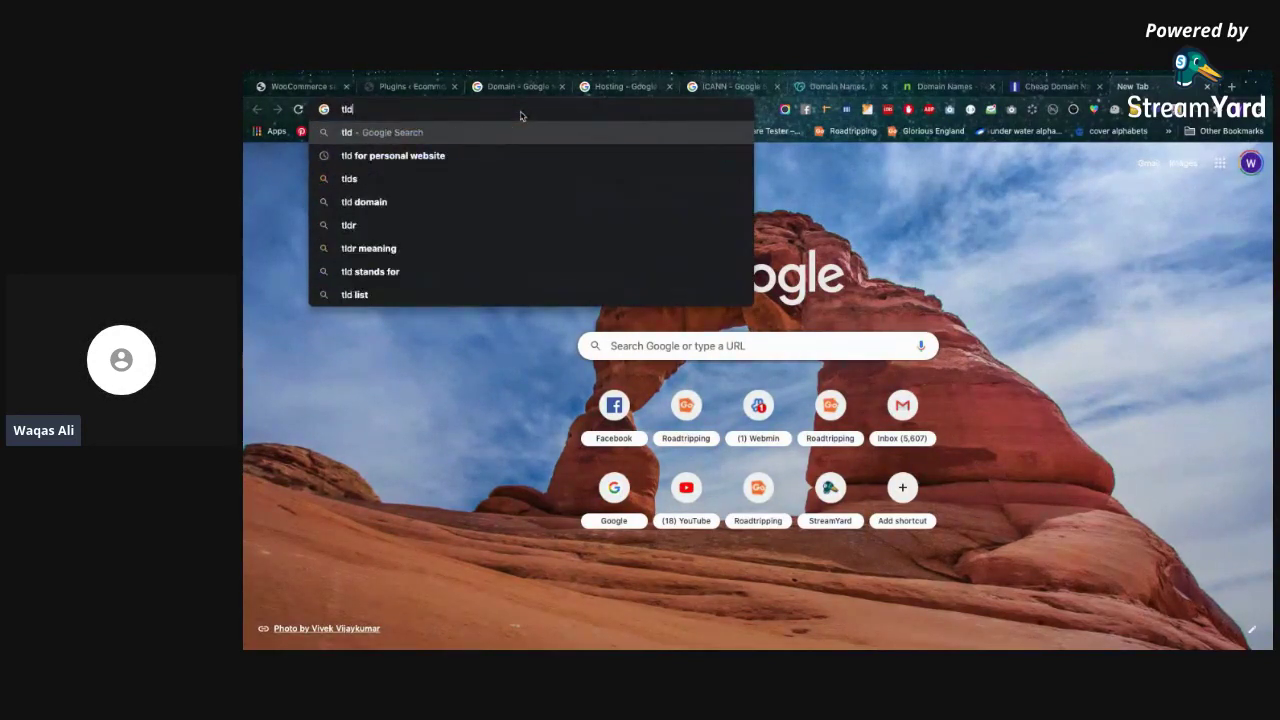
text(s avai)
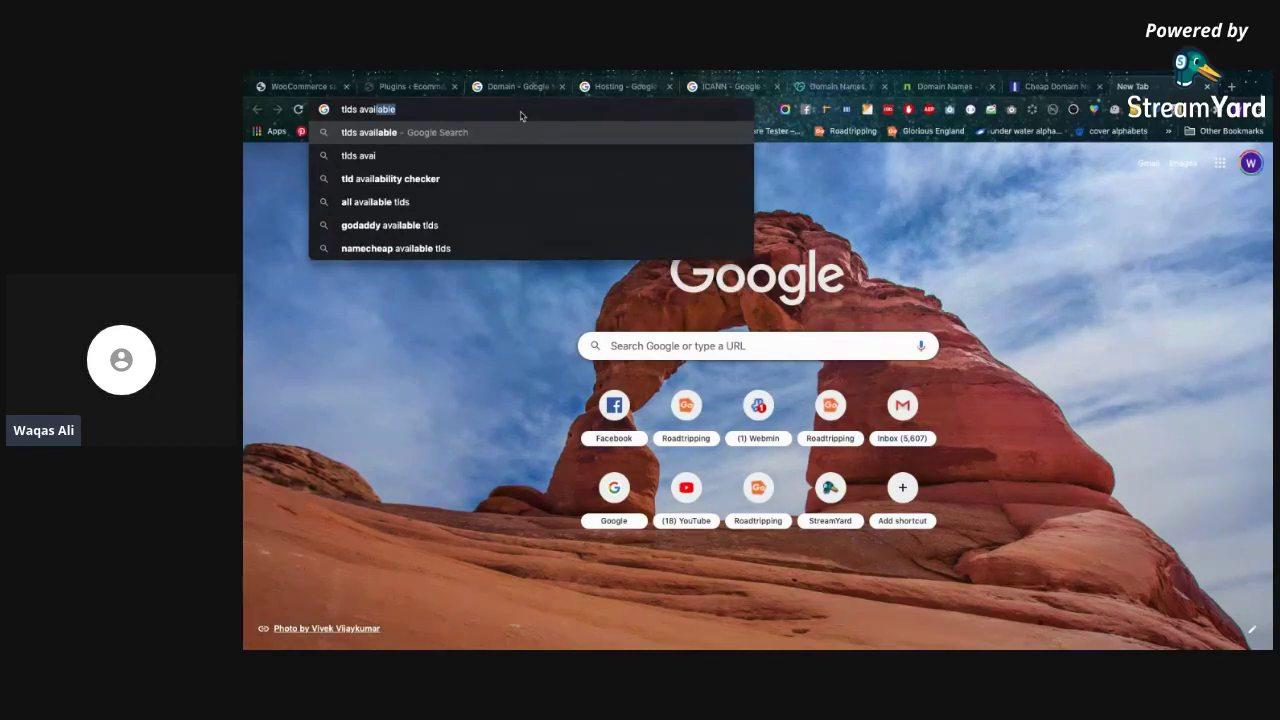
text(lable t)
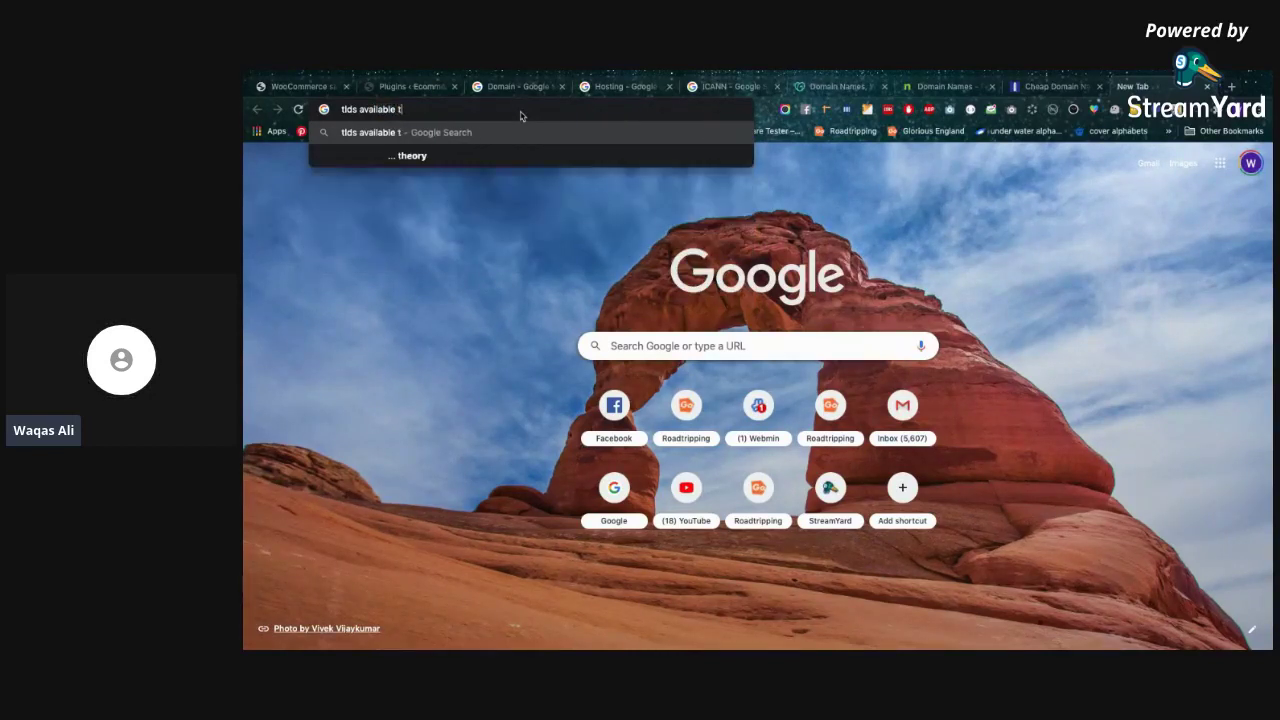
text(hese days)
key(Return)
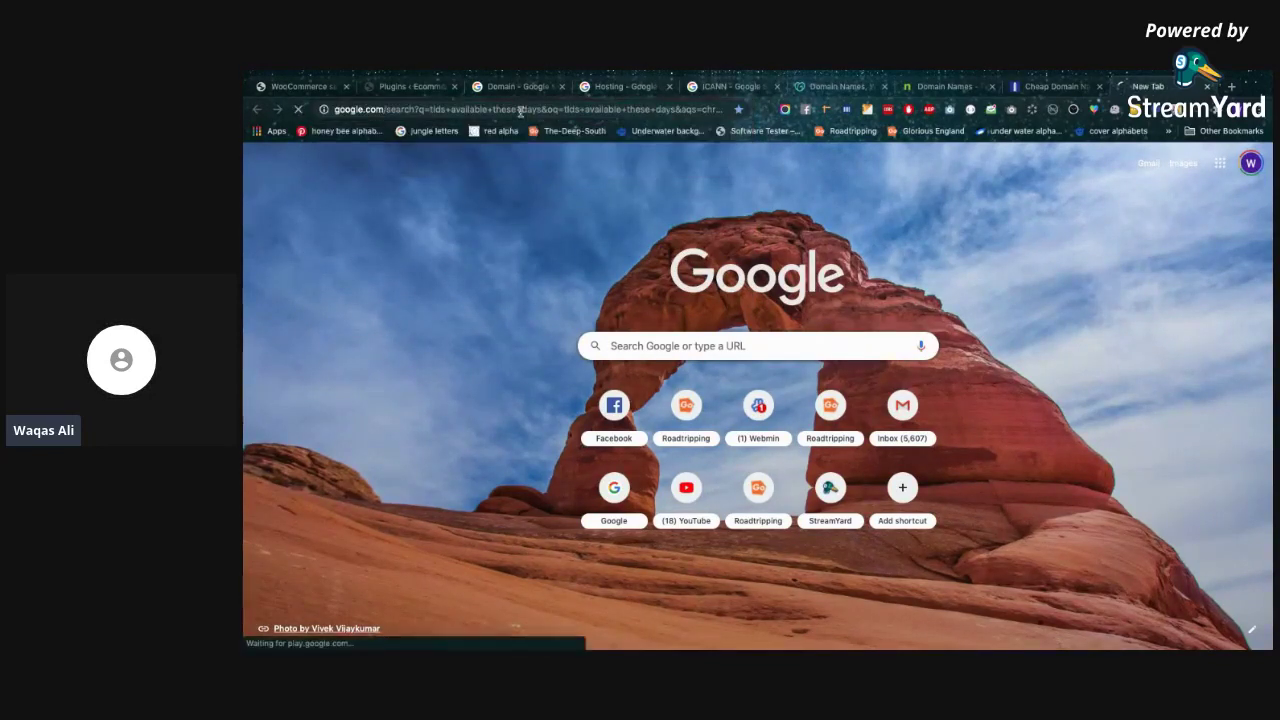
scroll(558, 172, down, 1)
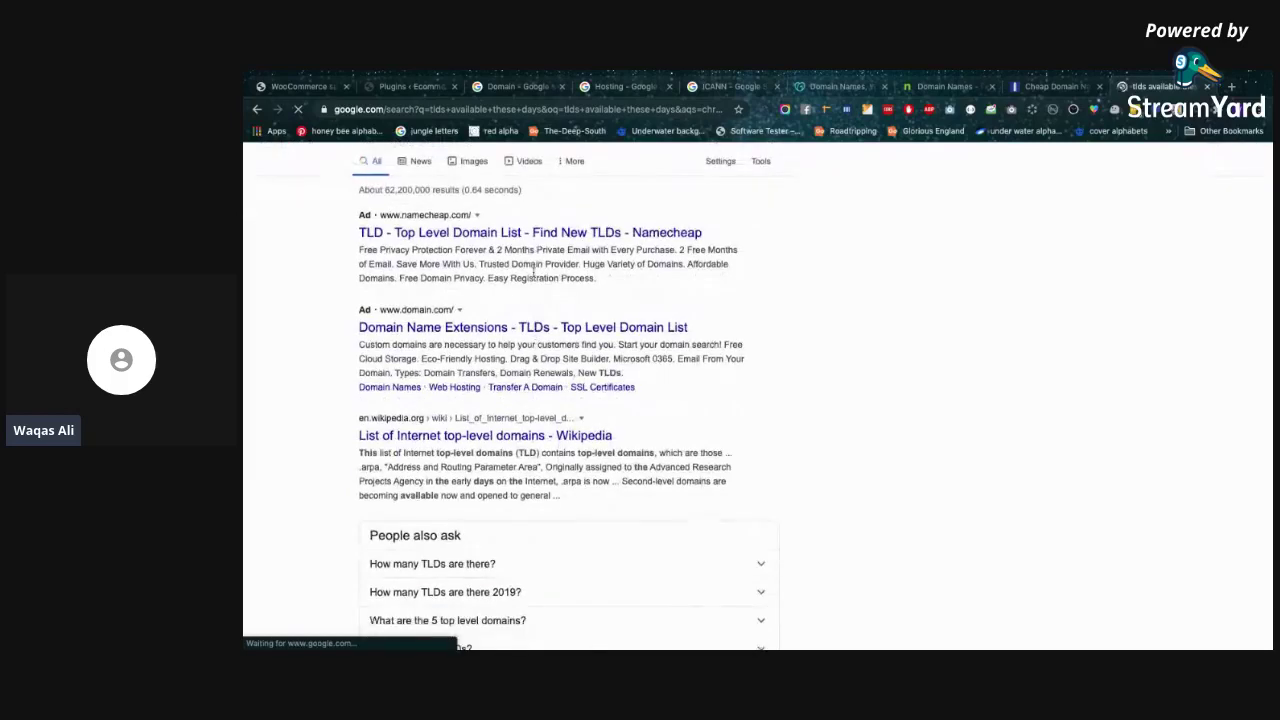
scroll(542, 235, down, 1)
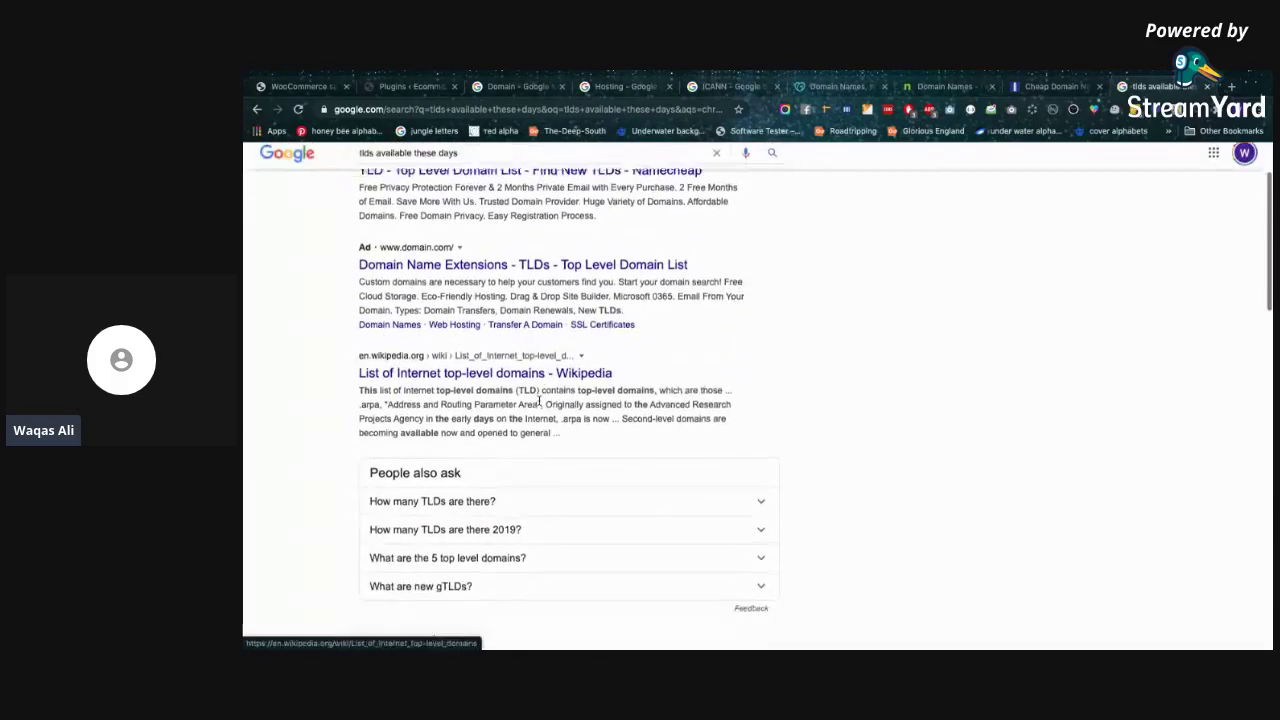
middle_click(503, 372)
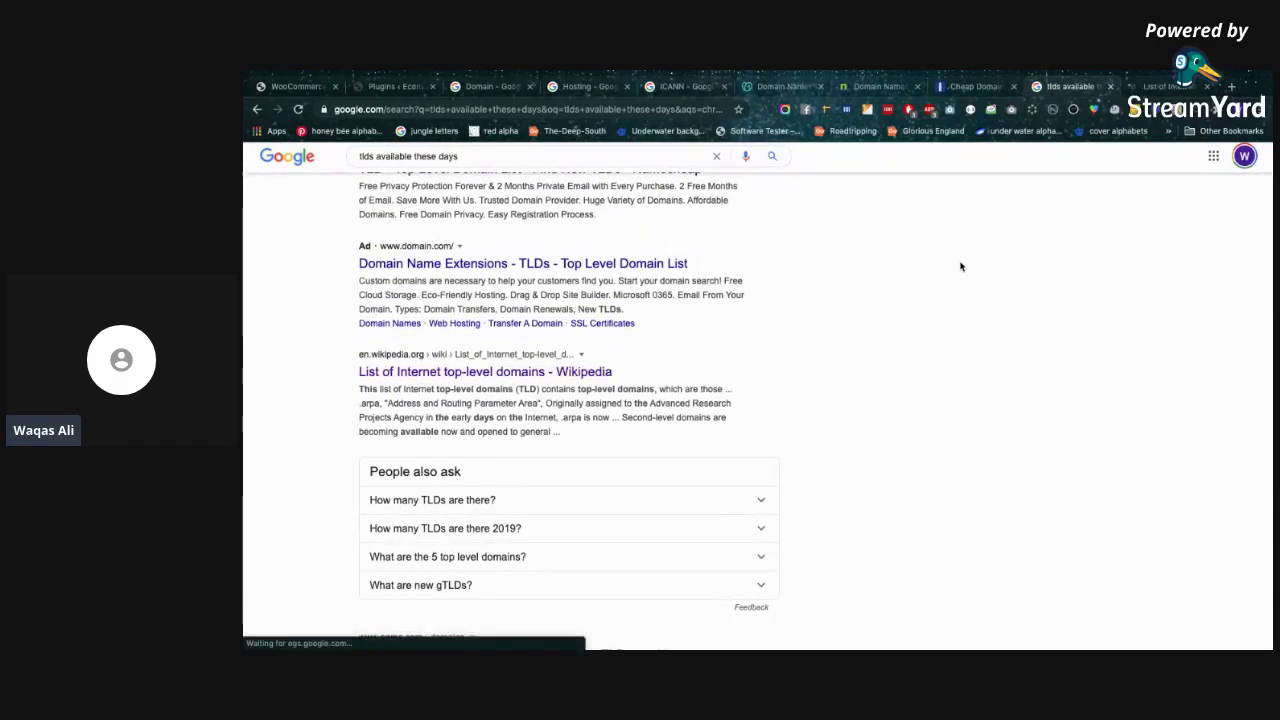
Scroll the Wikipedia top-level domains table down to the B section, .basketball through .book.
click(1160, 86)
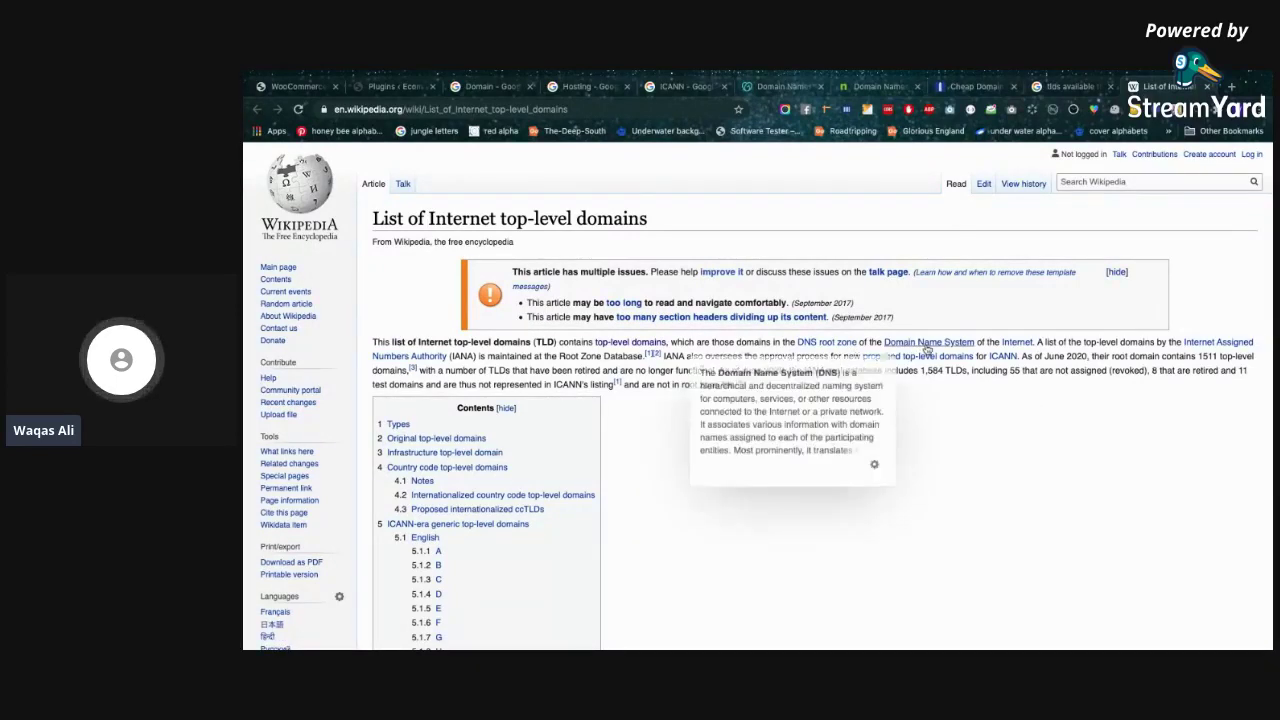
scroll(953, 414, down, 2)
scroll(953, 414, down, 12)
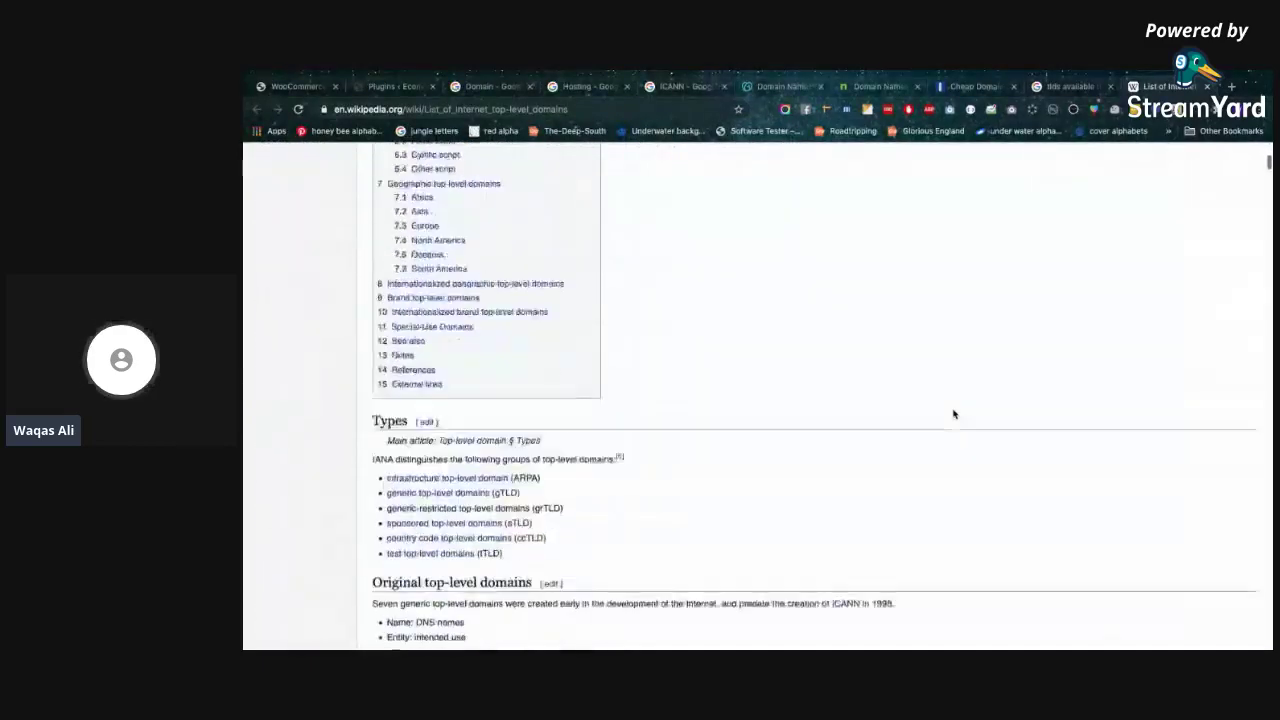
scroll(953, 414, down, 1)
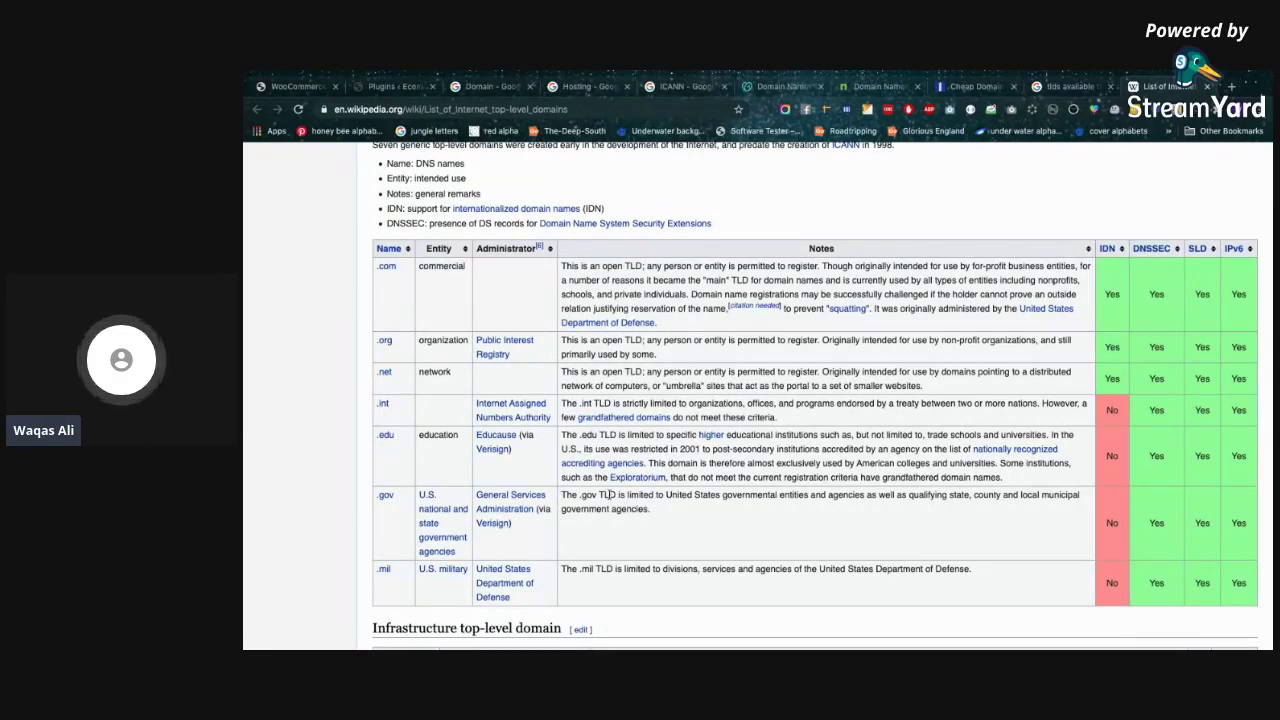
scroll(610, 495, down, 10)
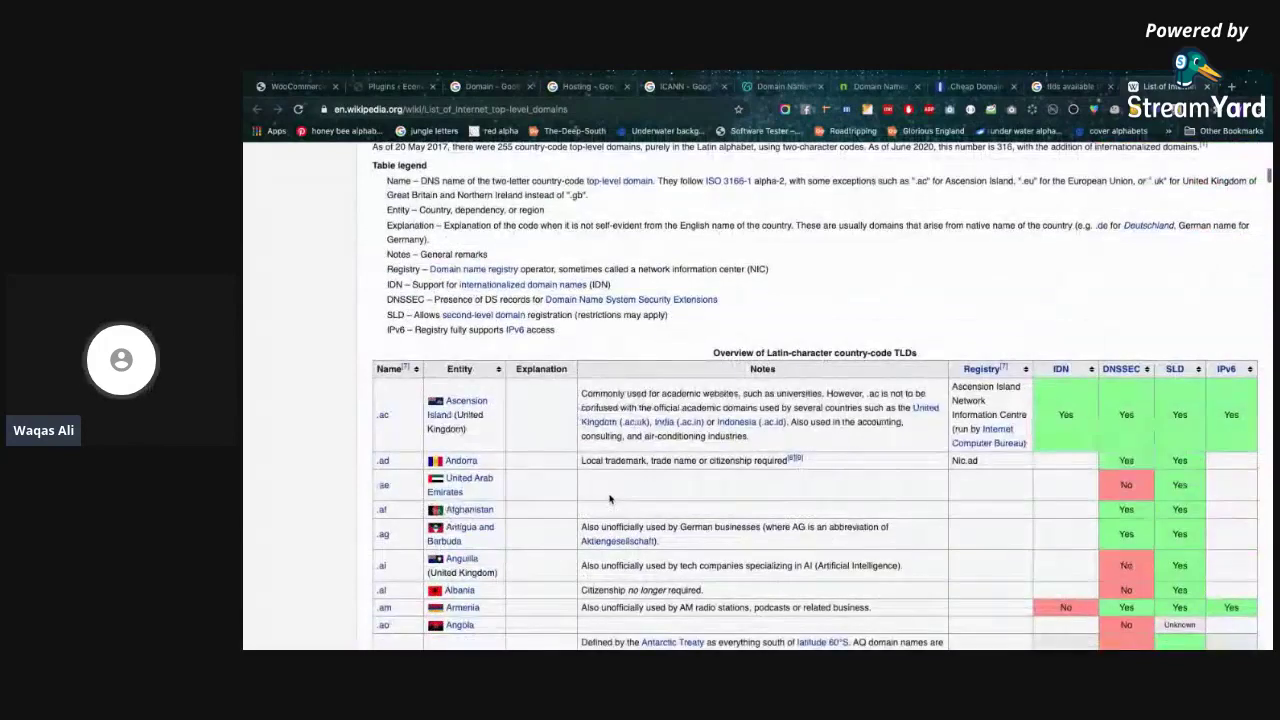
scroll(610, 497, down, 1)
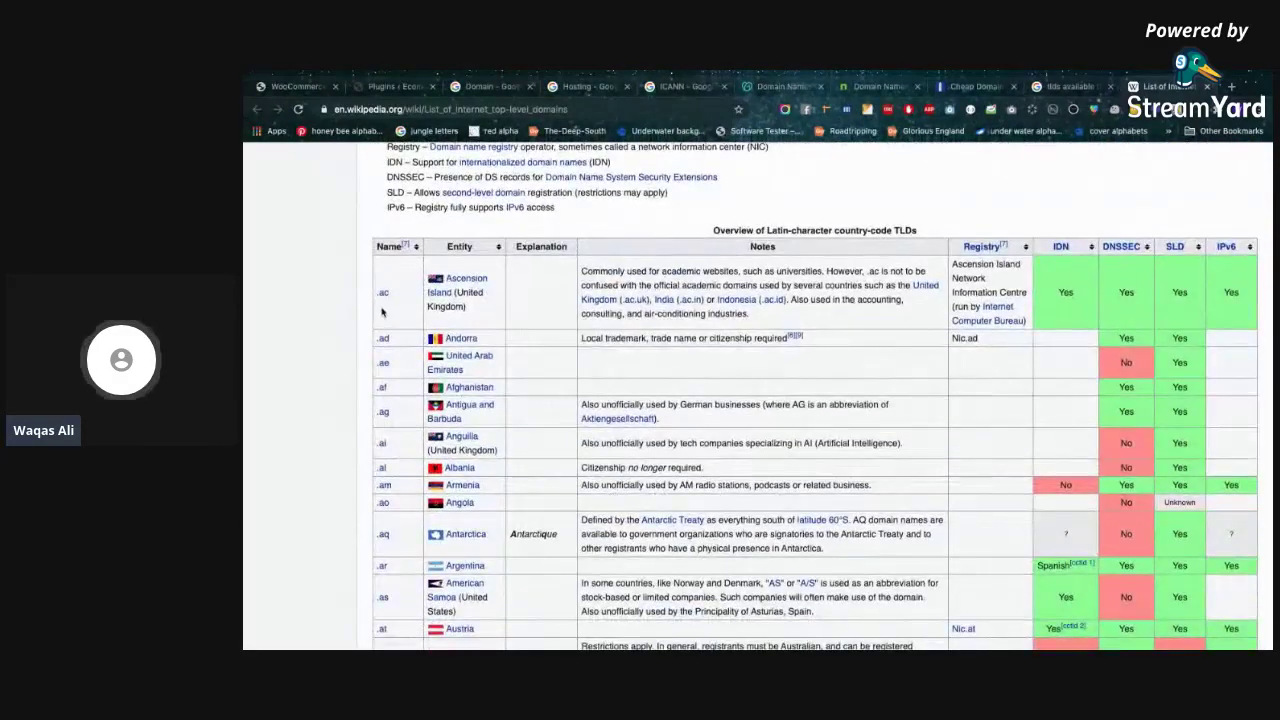
scroll(401, 463, down, 4)
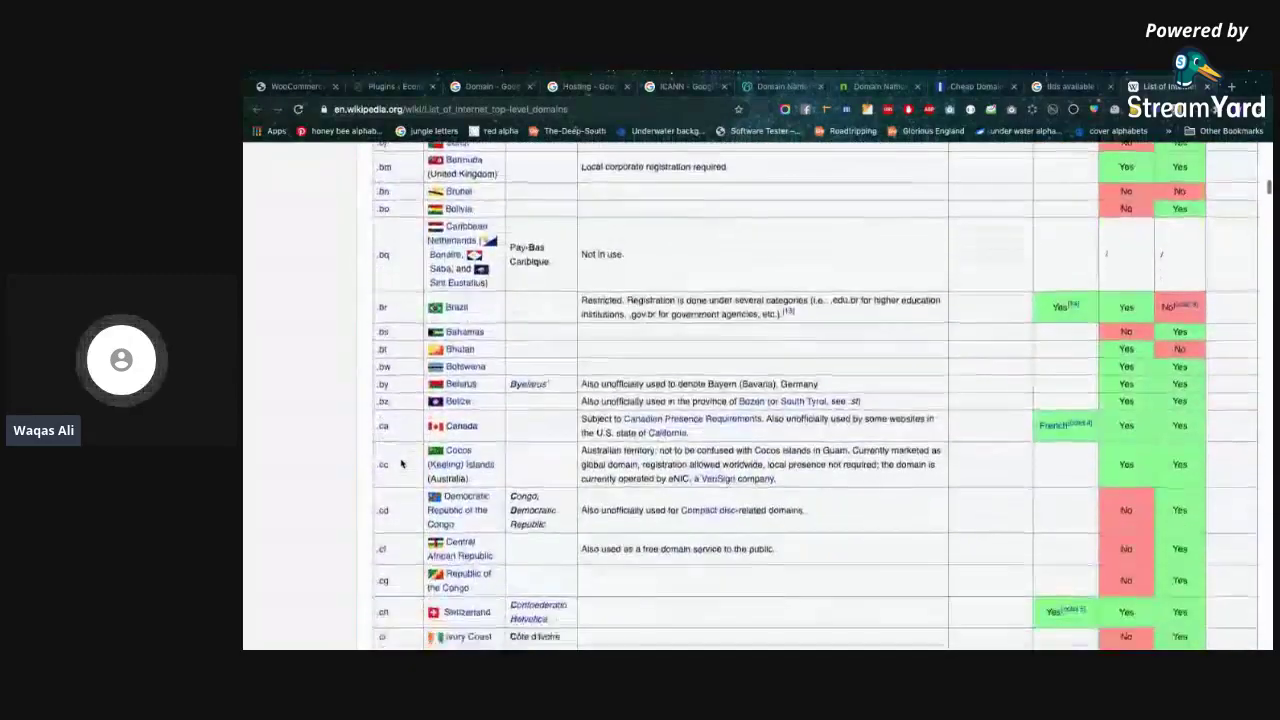
scroll(401, 463, down, 10)
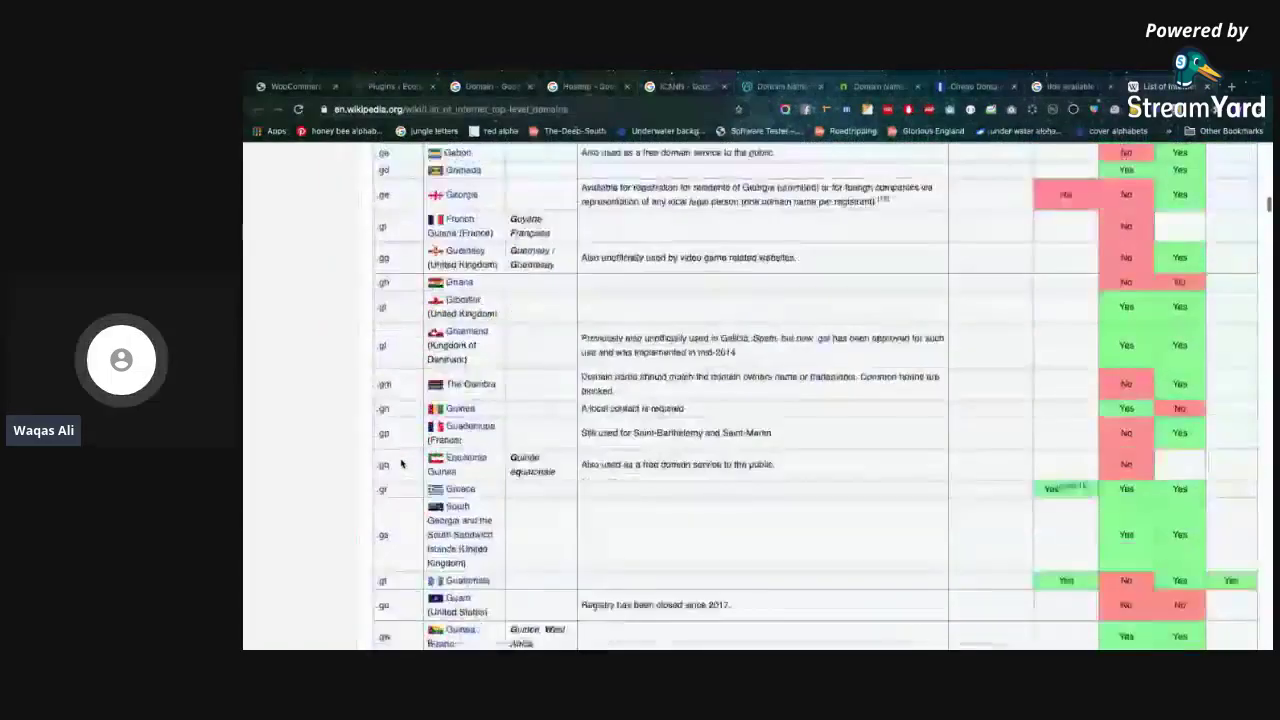
scroll(401, 463, down, 4)
scroll(401, 463, down, 16)
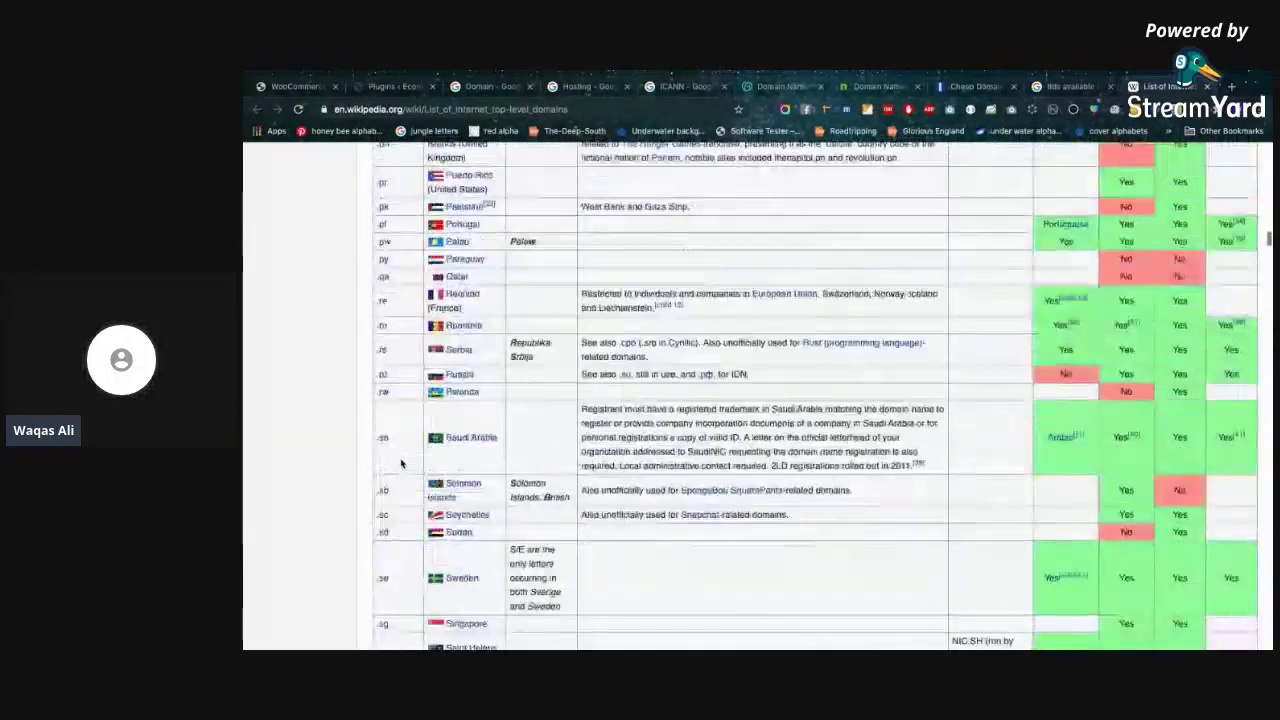
scroll(401, 463, down, 6)
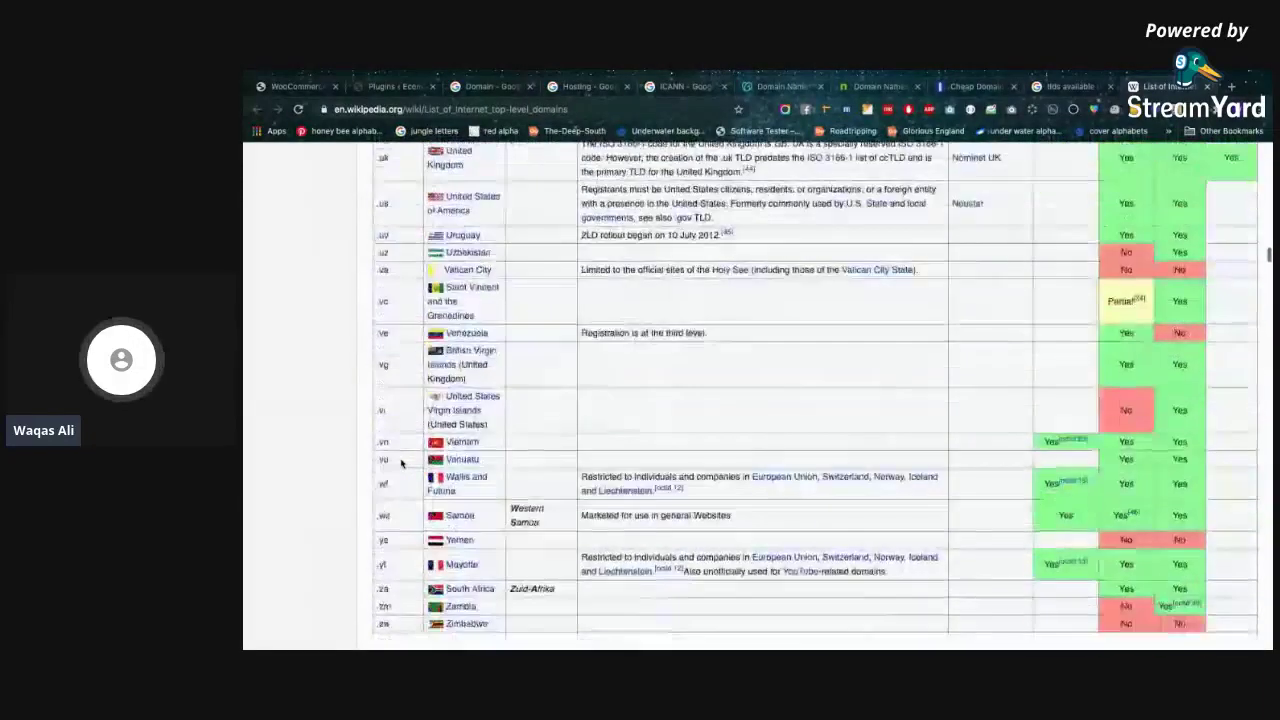
scroll(401, 463, down, 5)
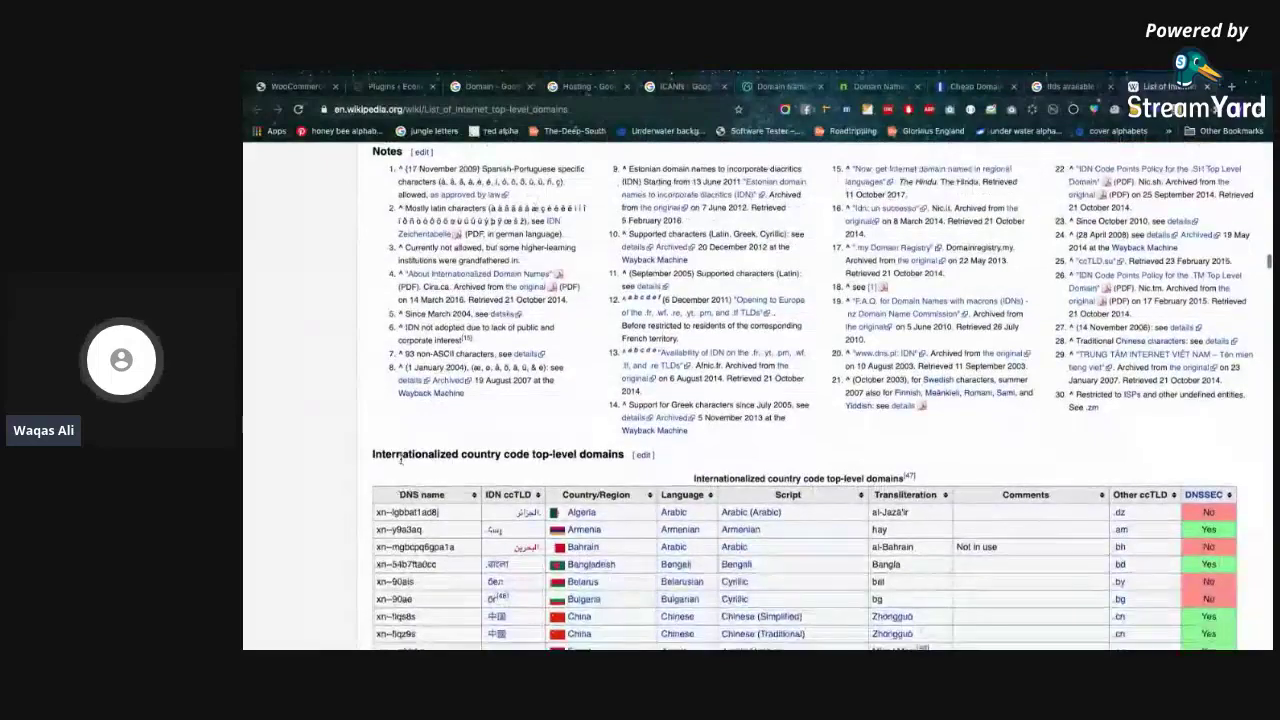
scroll(401, 463, down, 10)
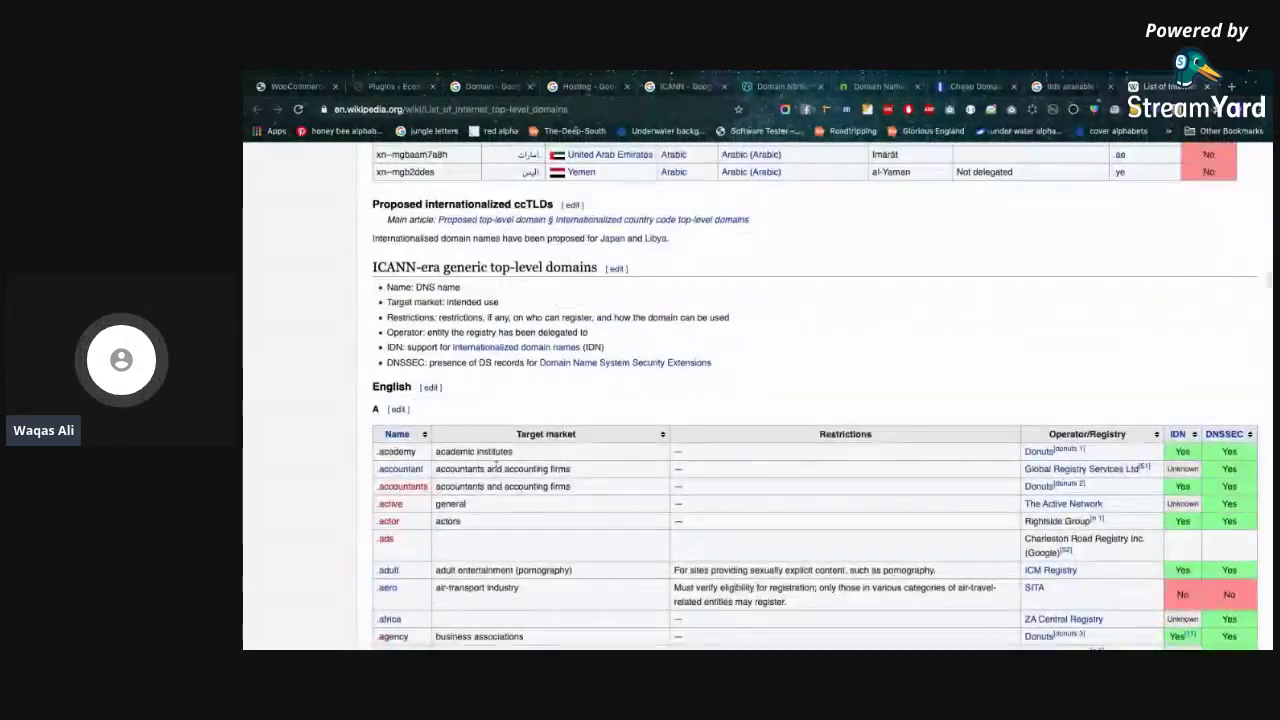
scroll(424, 470, down, 1)
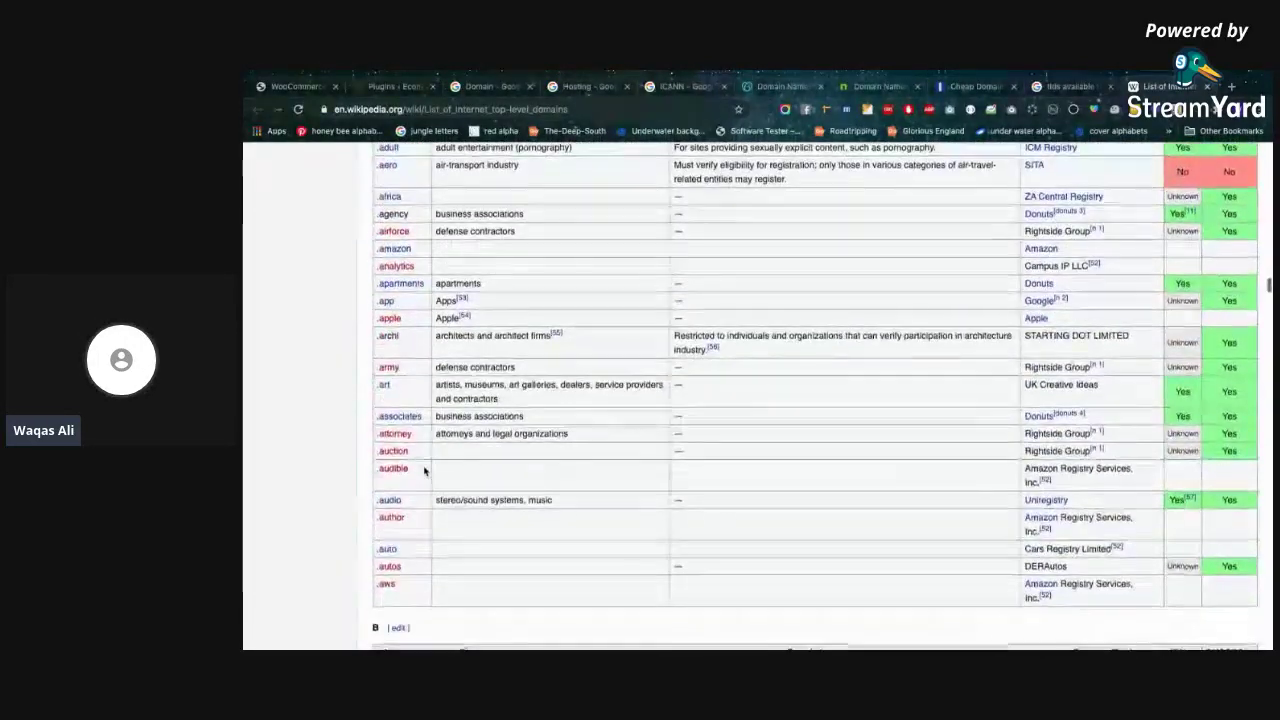
scroll(593, 497, down, 10)
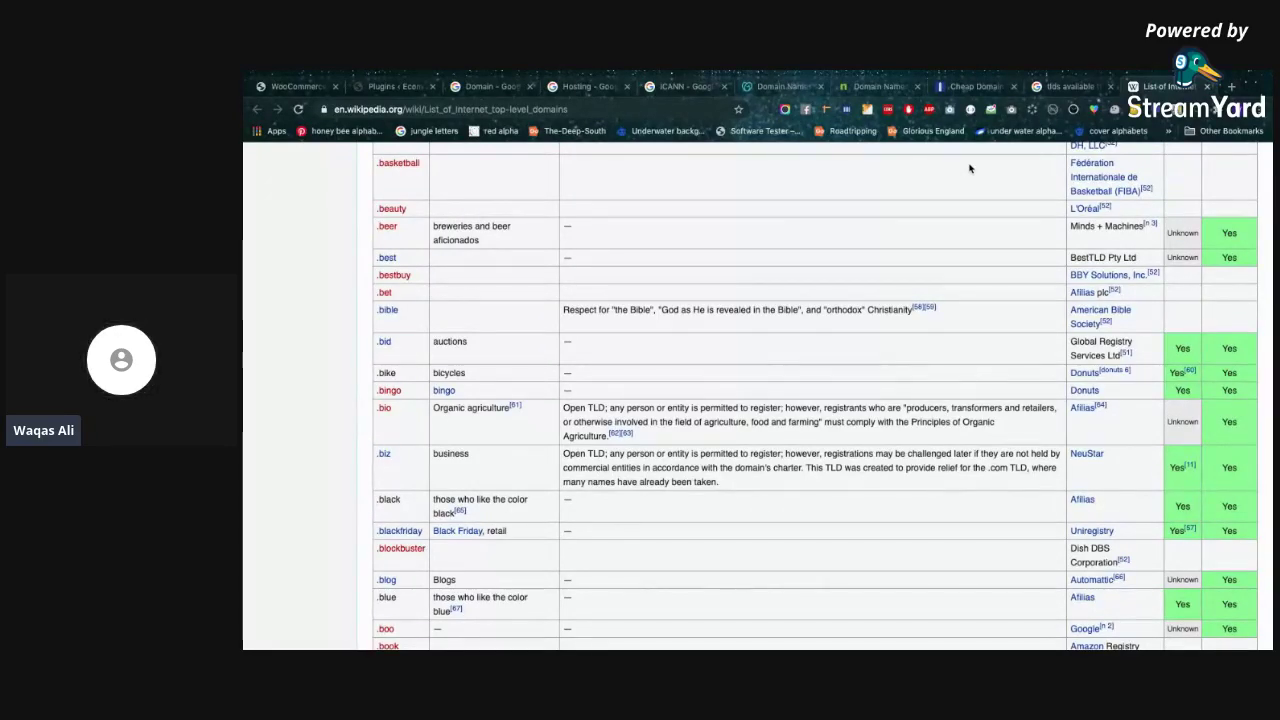
Search GoDaddy for a .com domain built from a personal name, shown premium at $2,295.00.
click(782, 88)
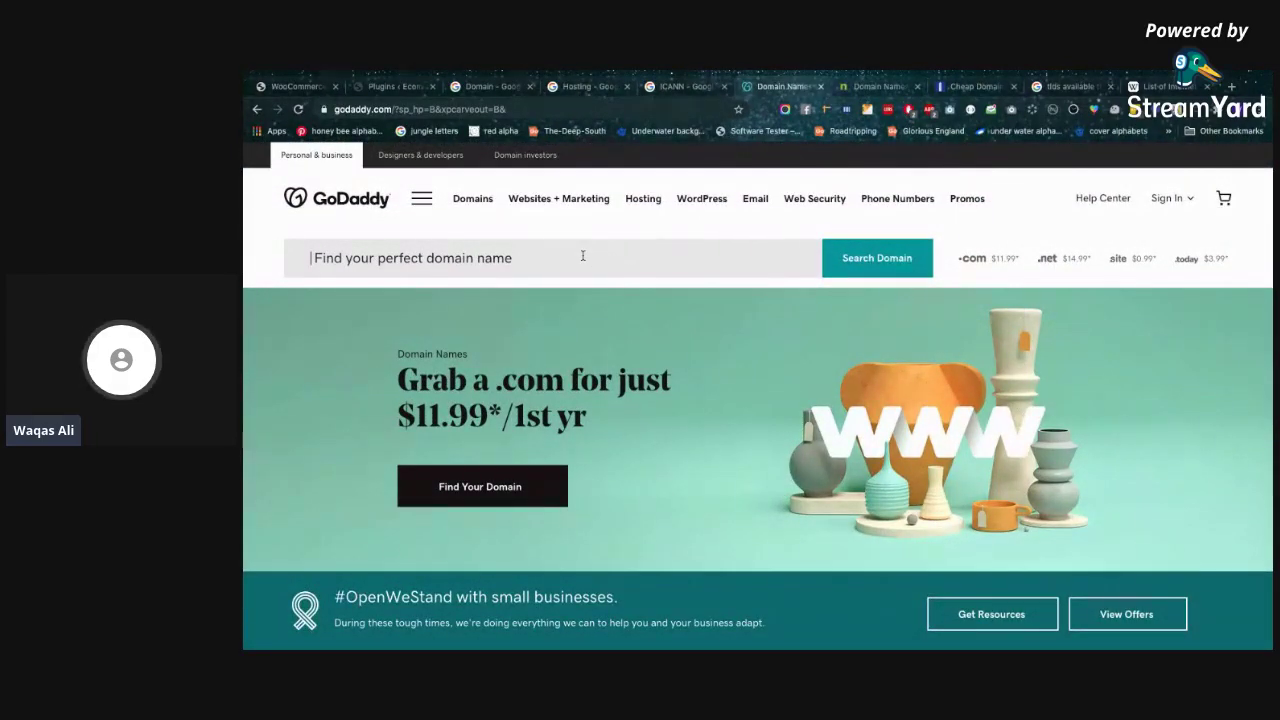
text(waqaa)
text(ali.com)
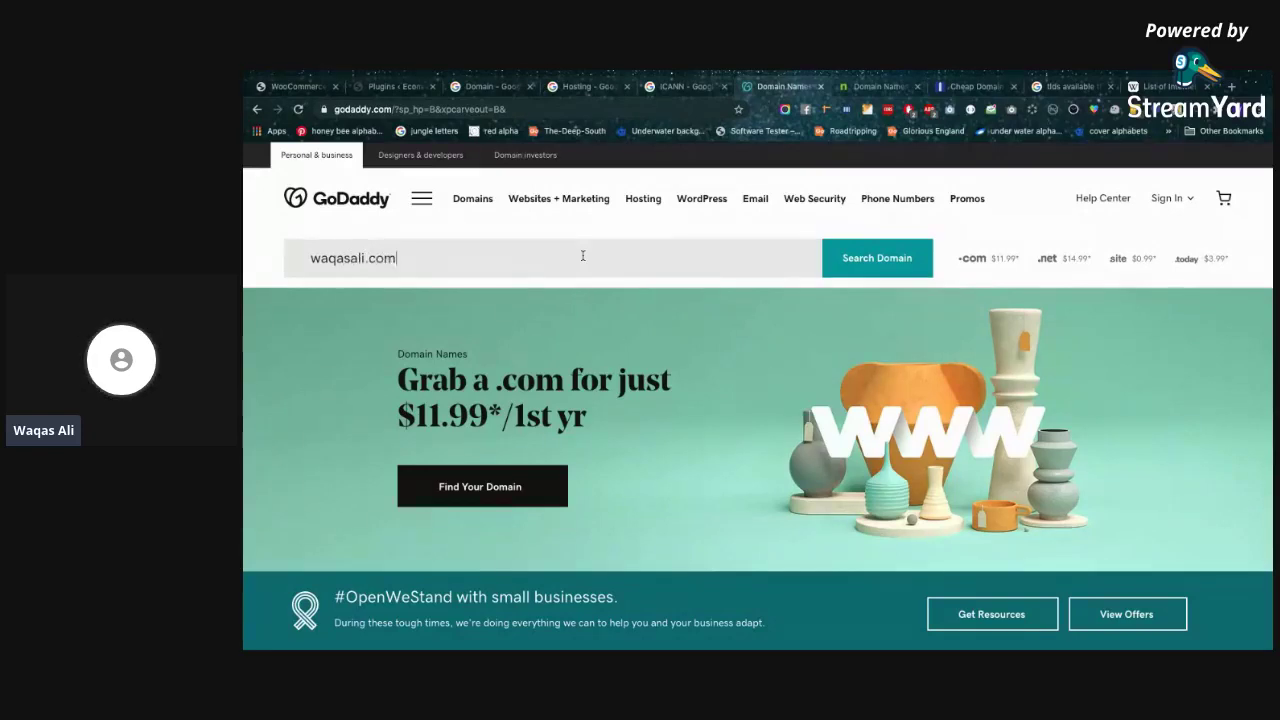
key(Return)
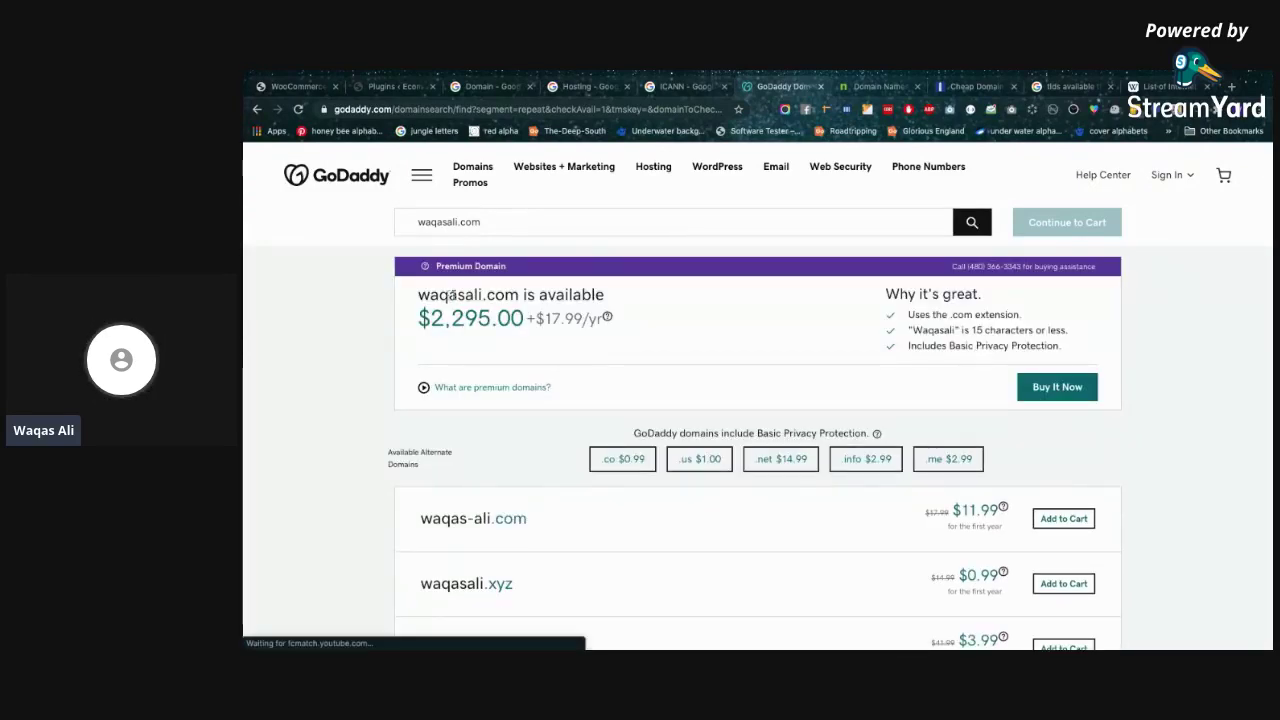
drag(447, 296, 616, 298)
click(498, 340)
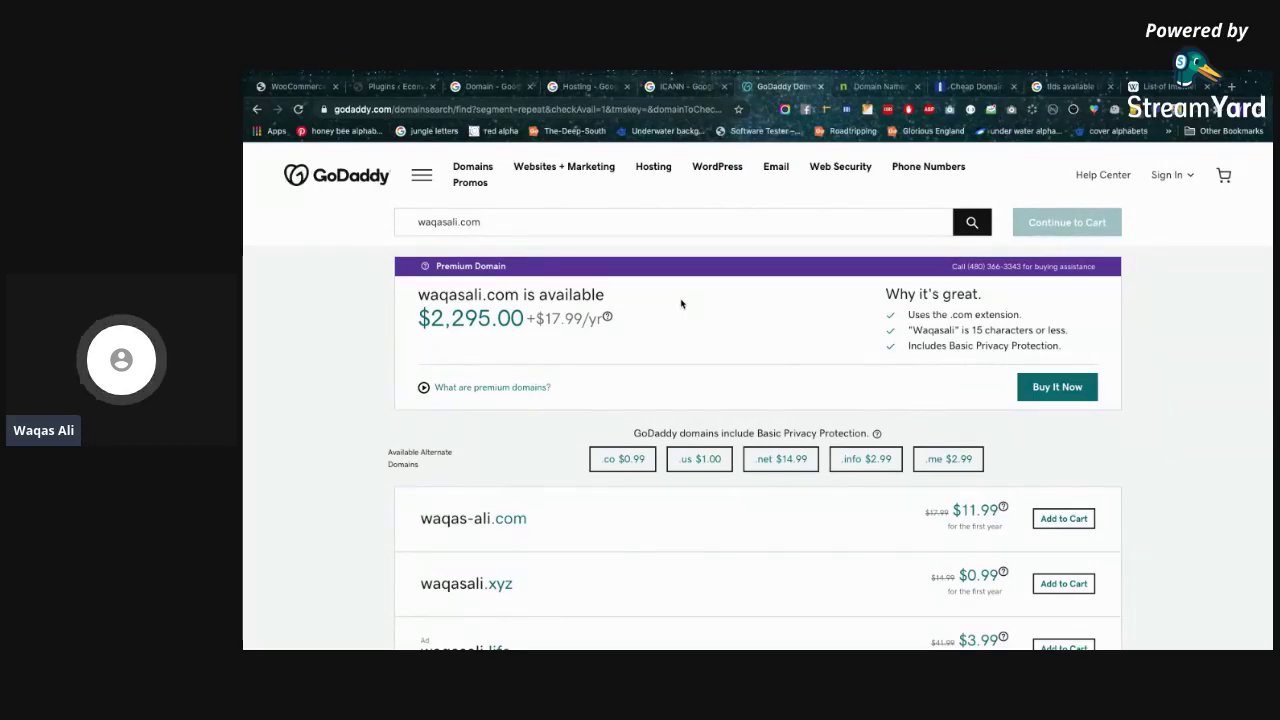
Glance at name.com, recheck the GoDaddy result, then move on to the name.com tab.
click(872, 86)
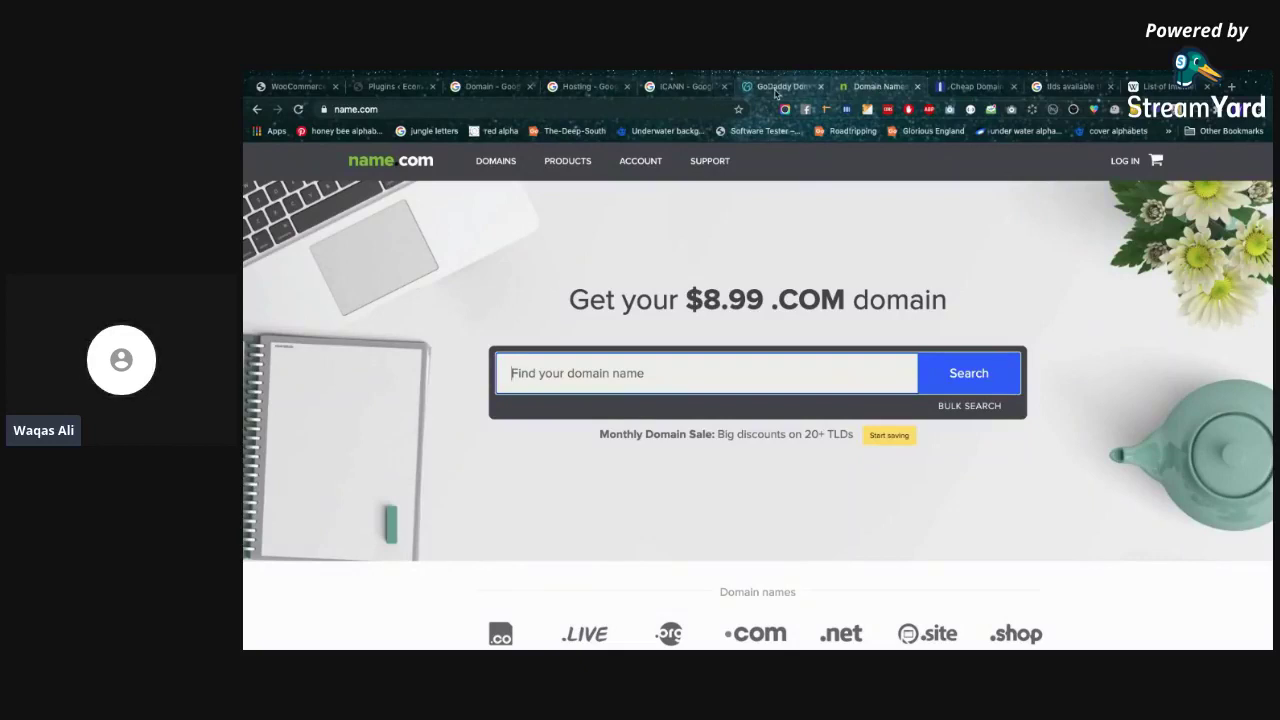
click(776, 88)
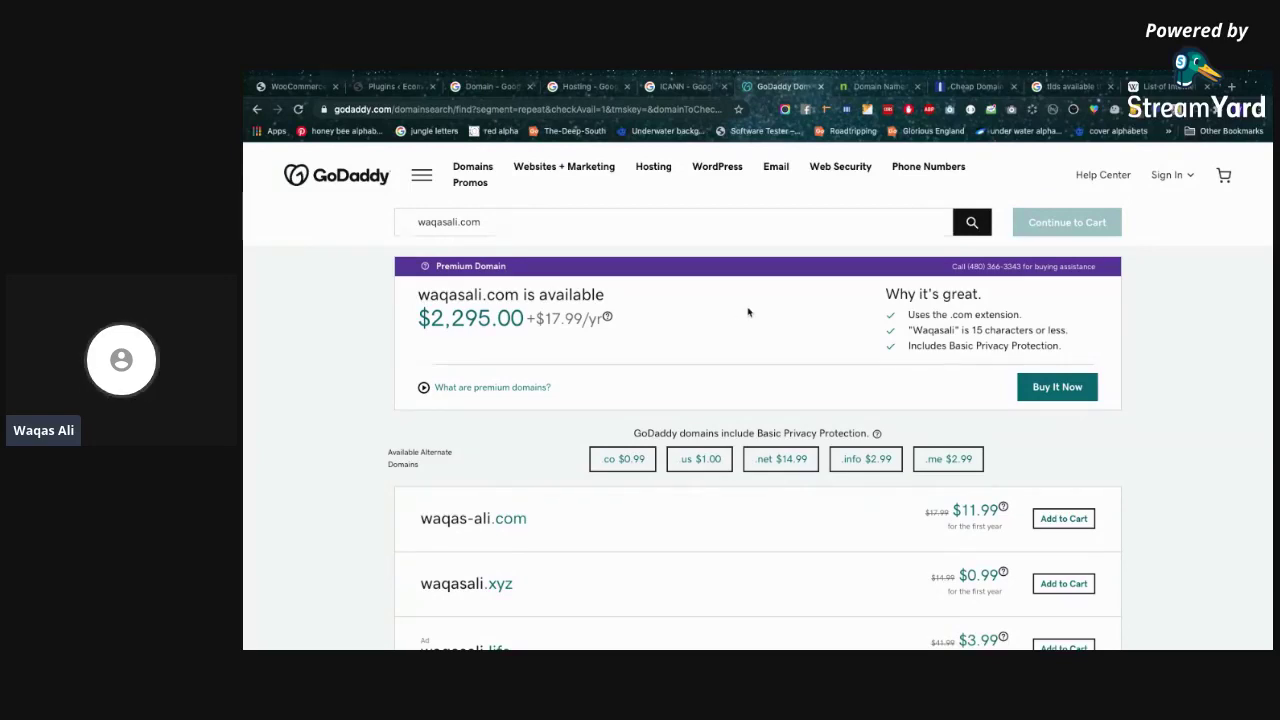
scroll(748, 313, up, 1)
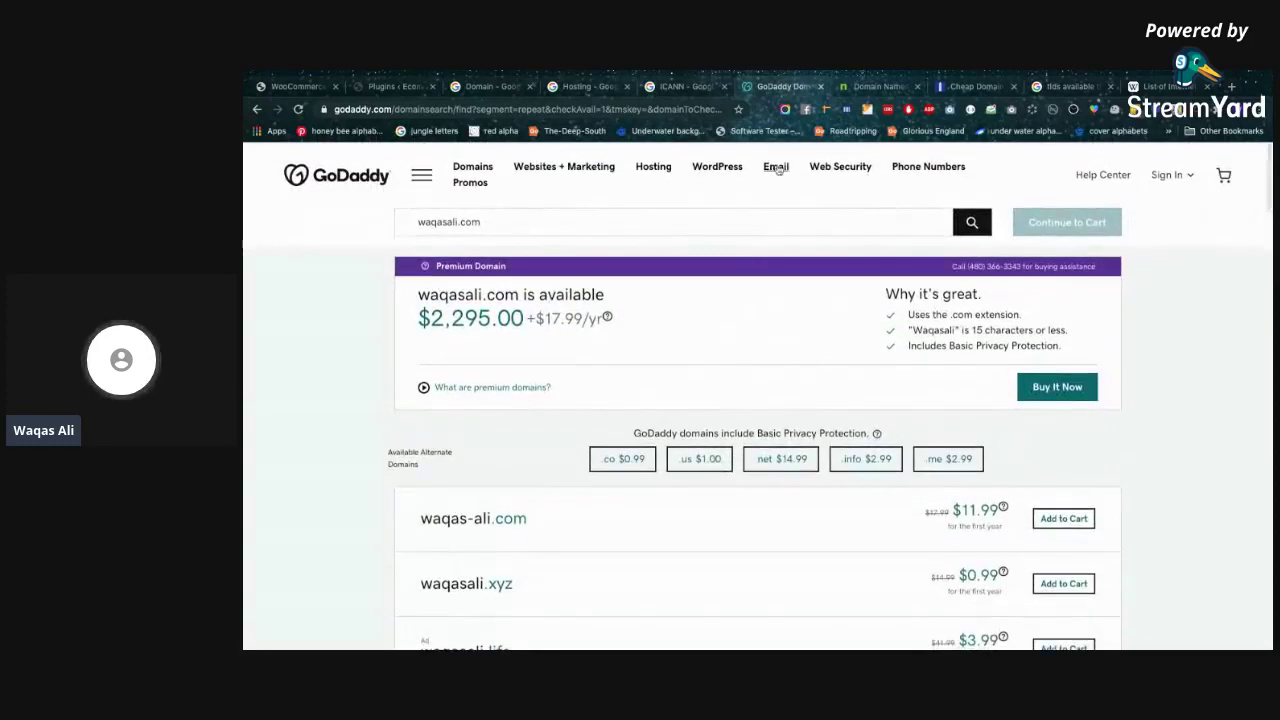
key(ctrl+Tab)
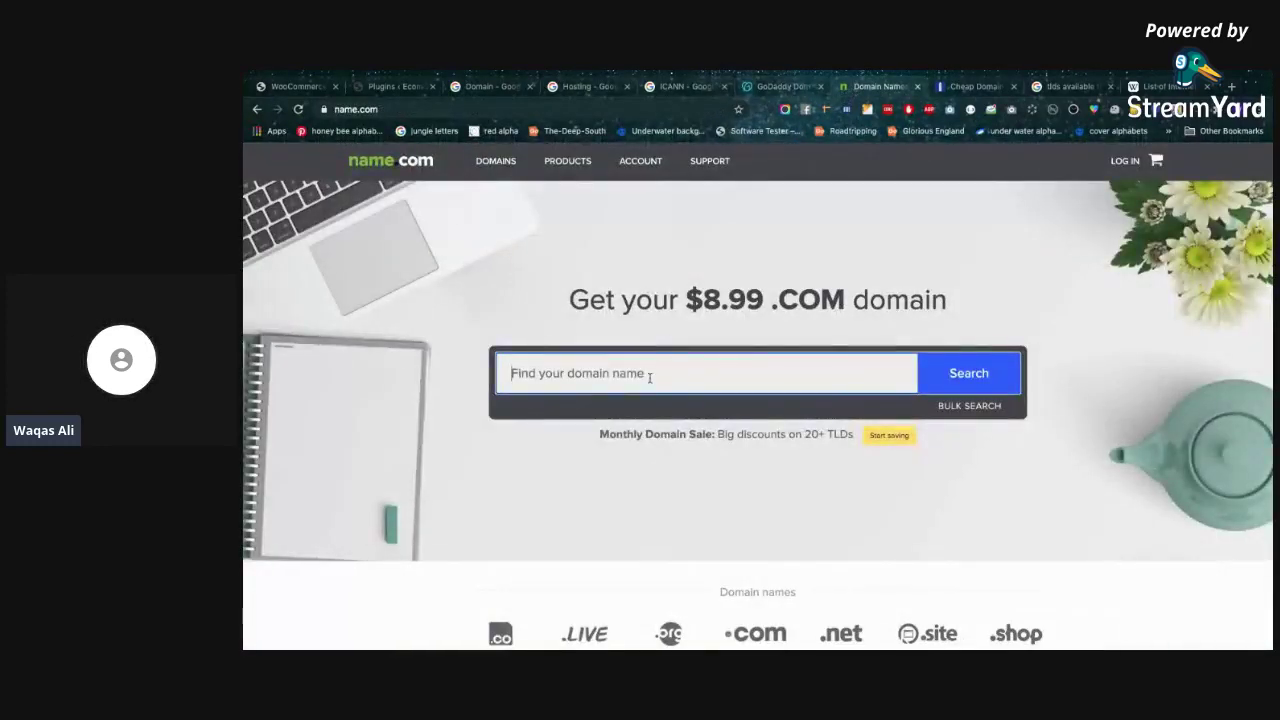
Search name.com for abc.com and scroll the results offering abc.auto at $2,099.00.
text(abc/c)
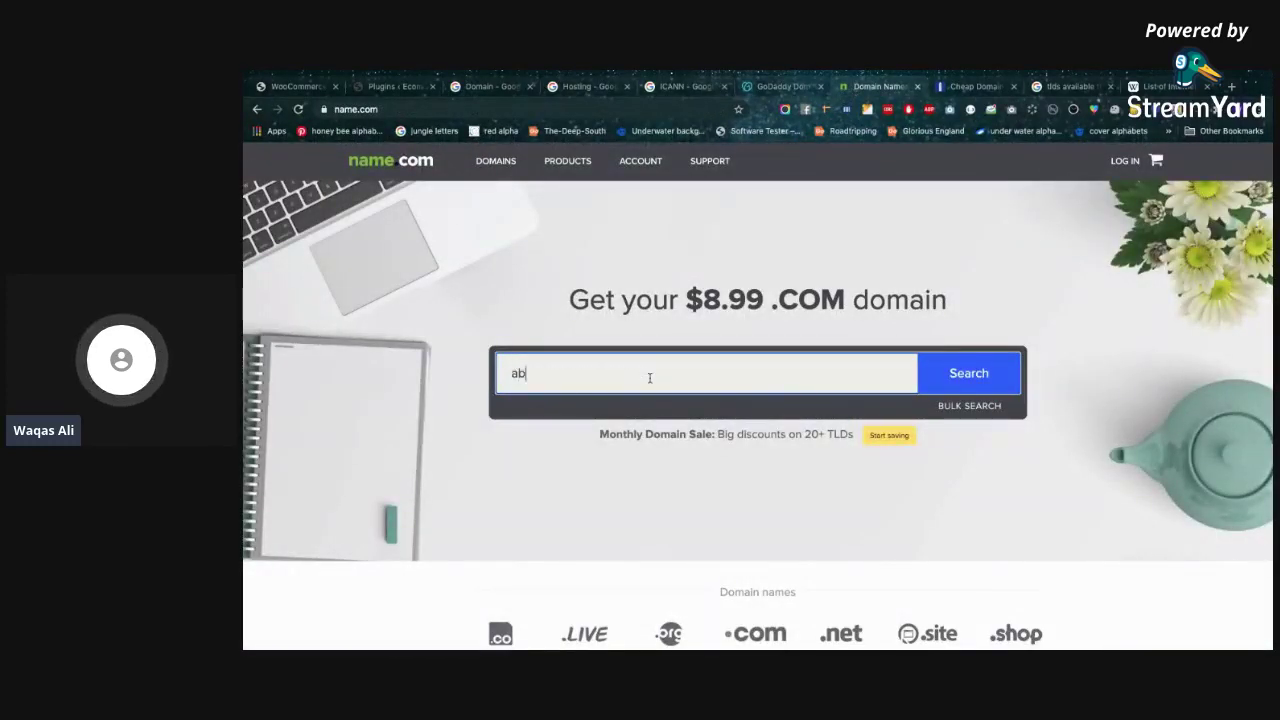
key(BackSpace)
key(BackSpace)
text(.com)
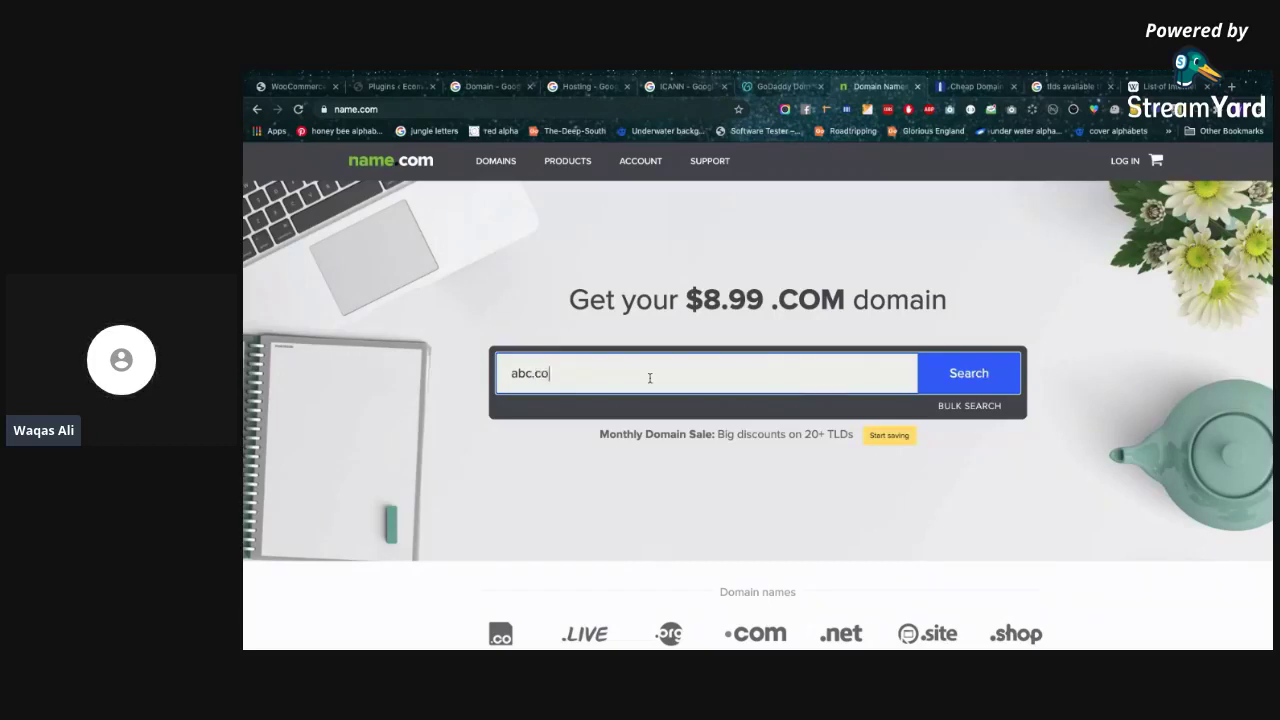
key(Return)
key(Return)
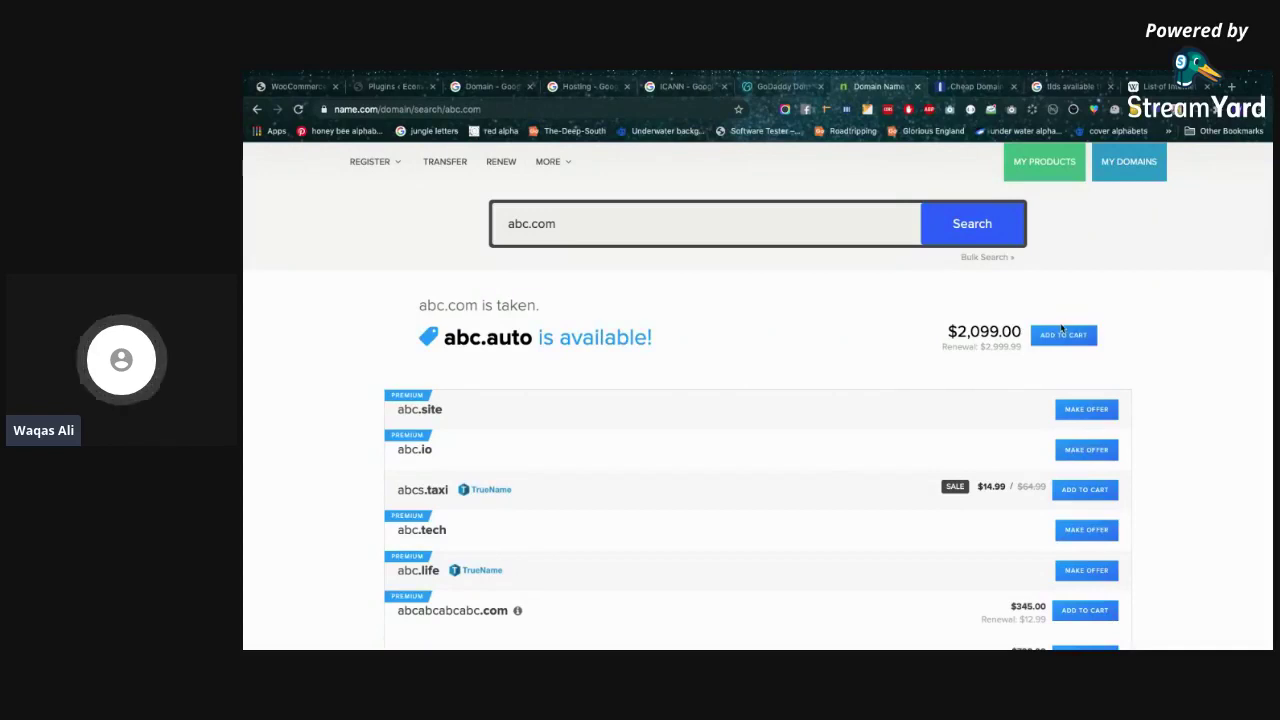
scroll(907, 362, down, 2)
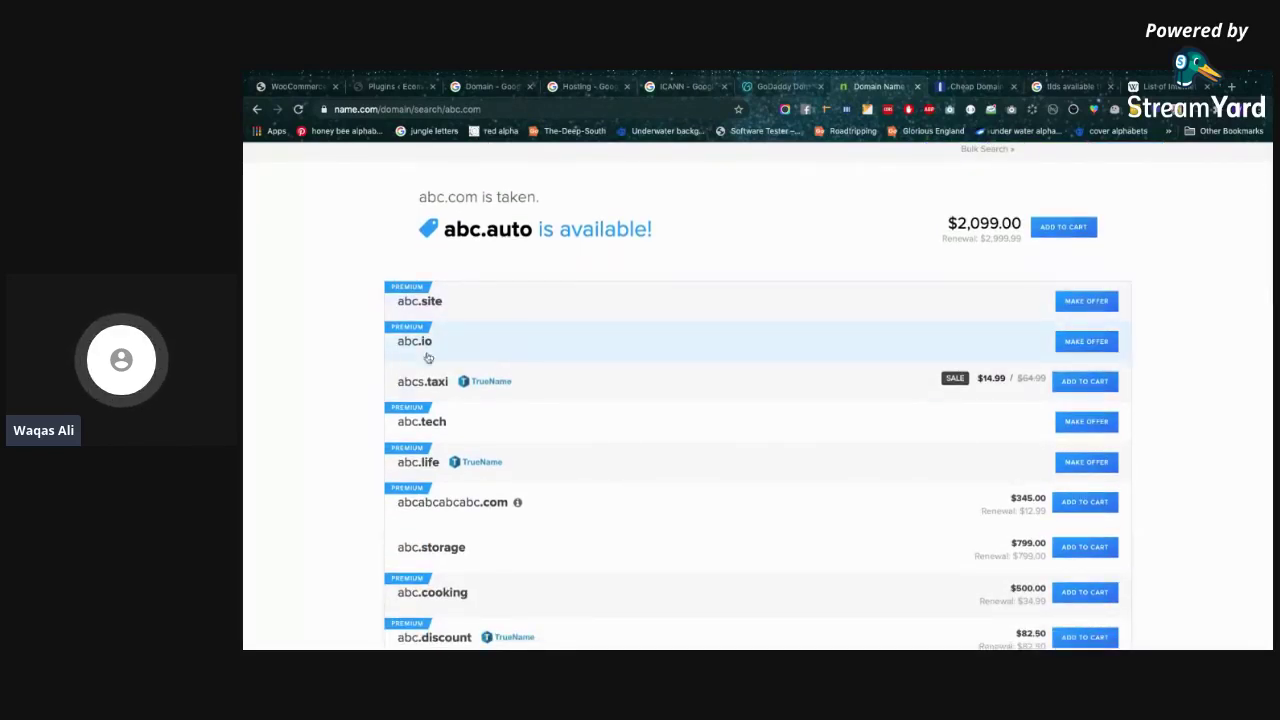
scroll(480, 374, down, 2)
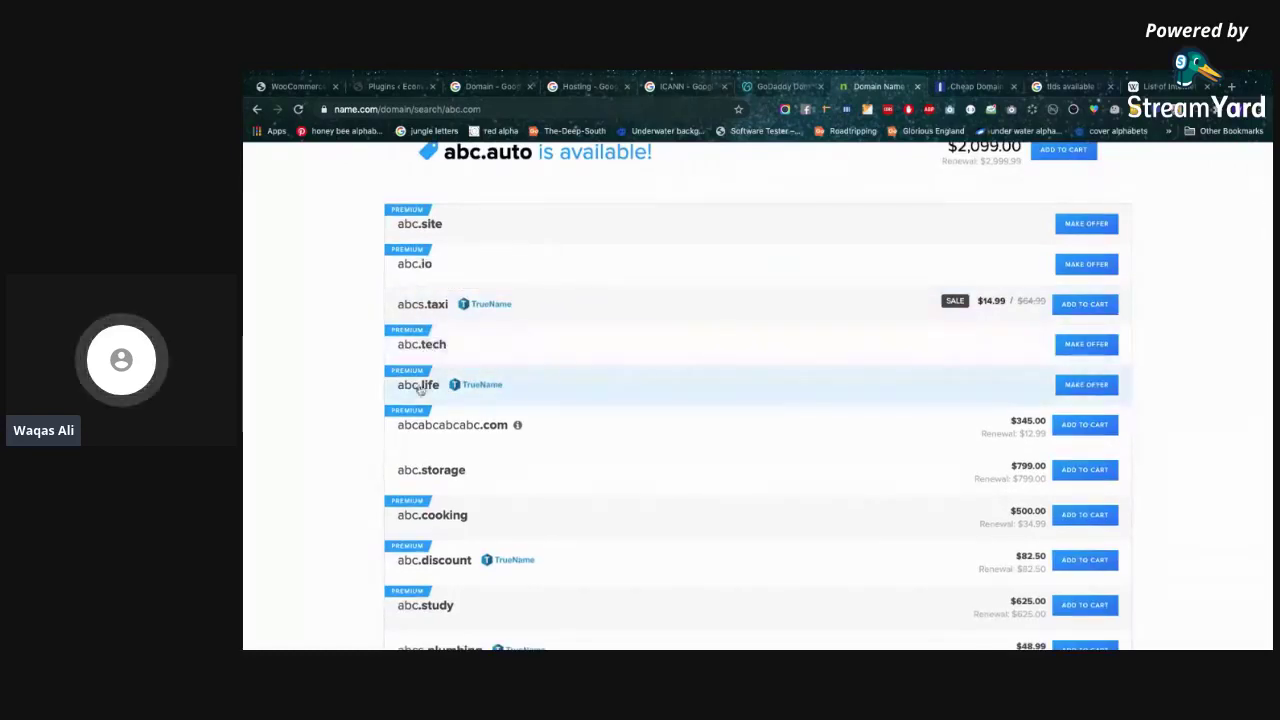
scroll(458, 458, down, 2)
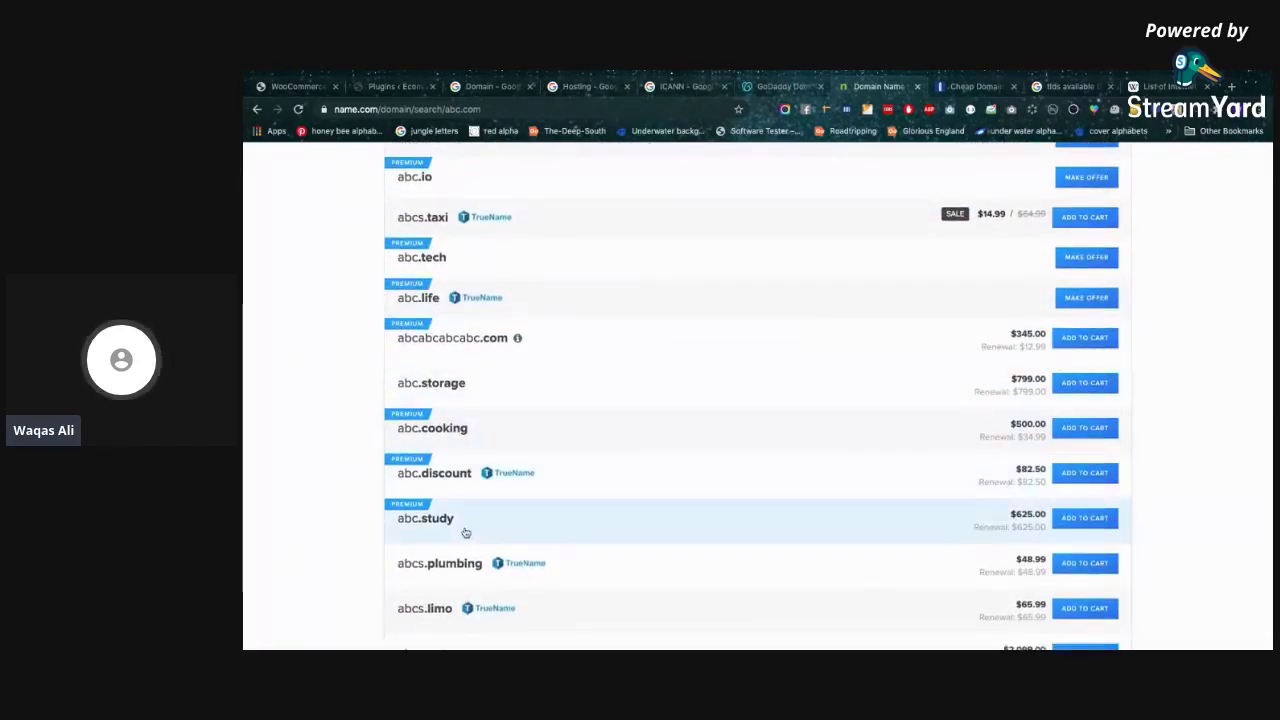
scroll(466, 532, down, 2)
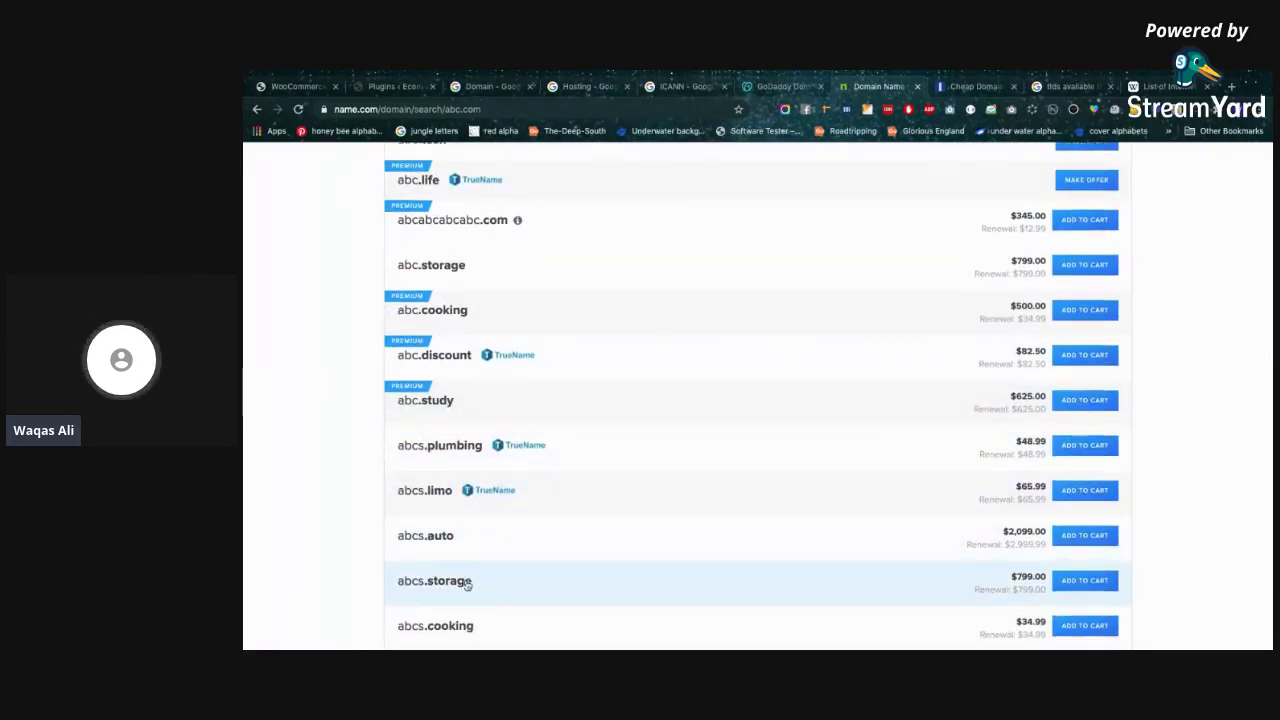
scroll(465, 582, down, 2)
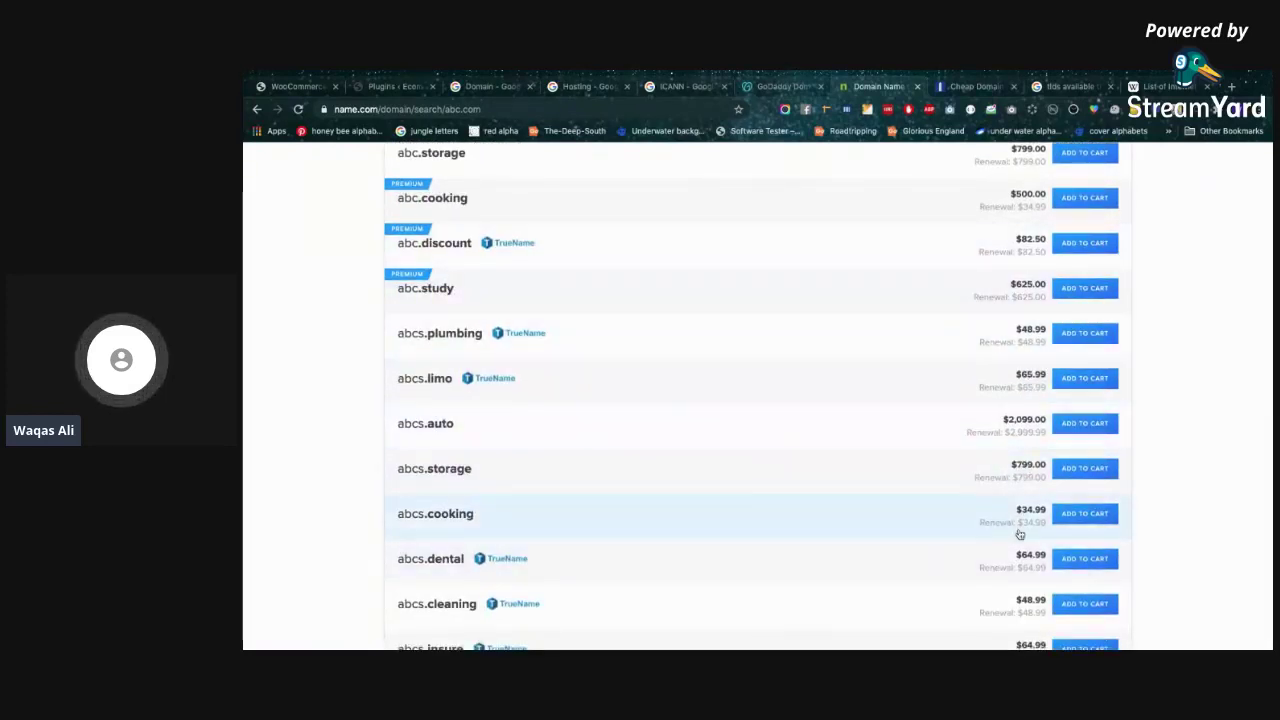
scroll(1020, 531, down, 2)
scroll(1010, 435, down, 2)
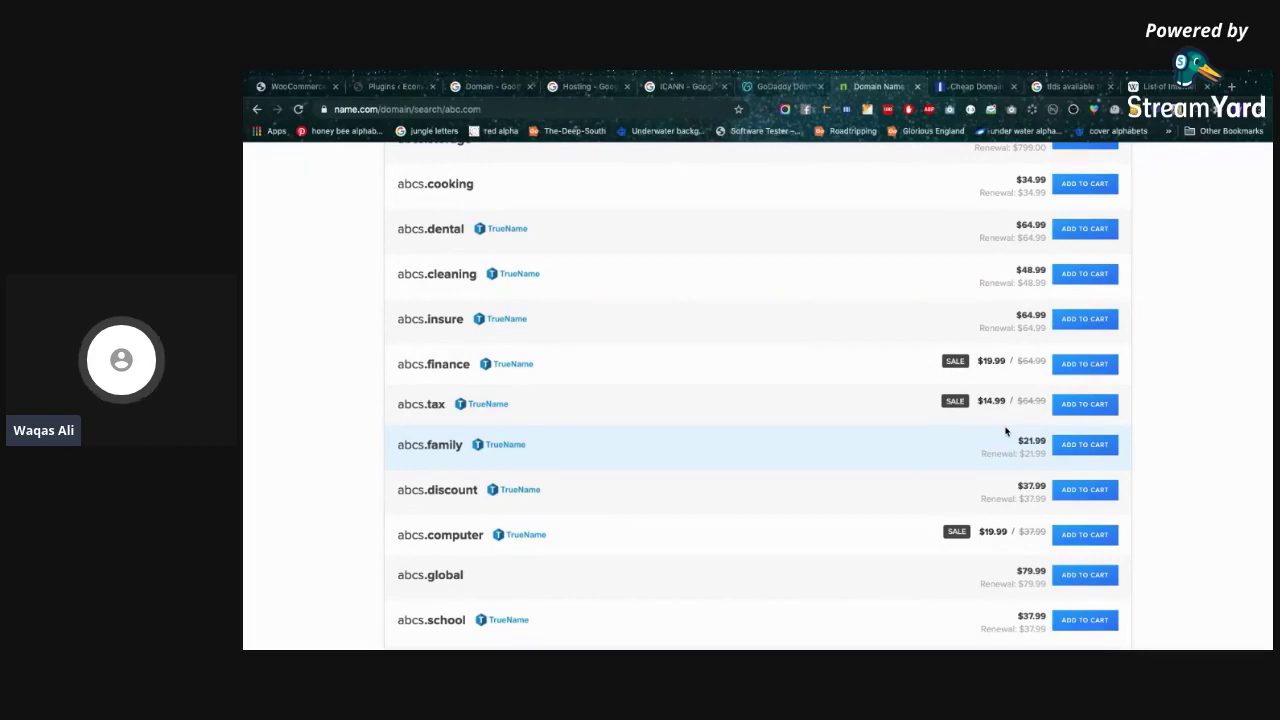
scroll(1006, 431, up, 8)
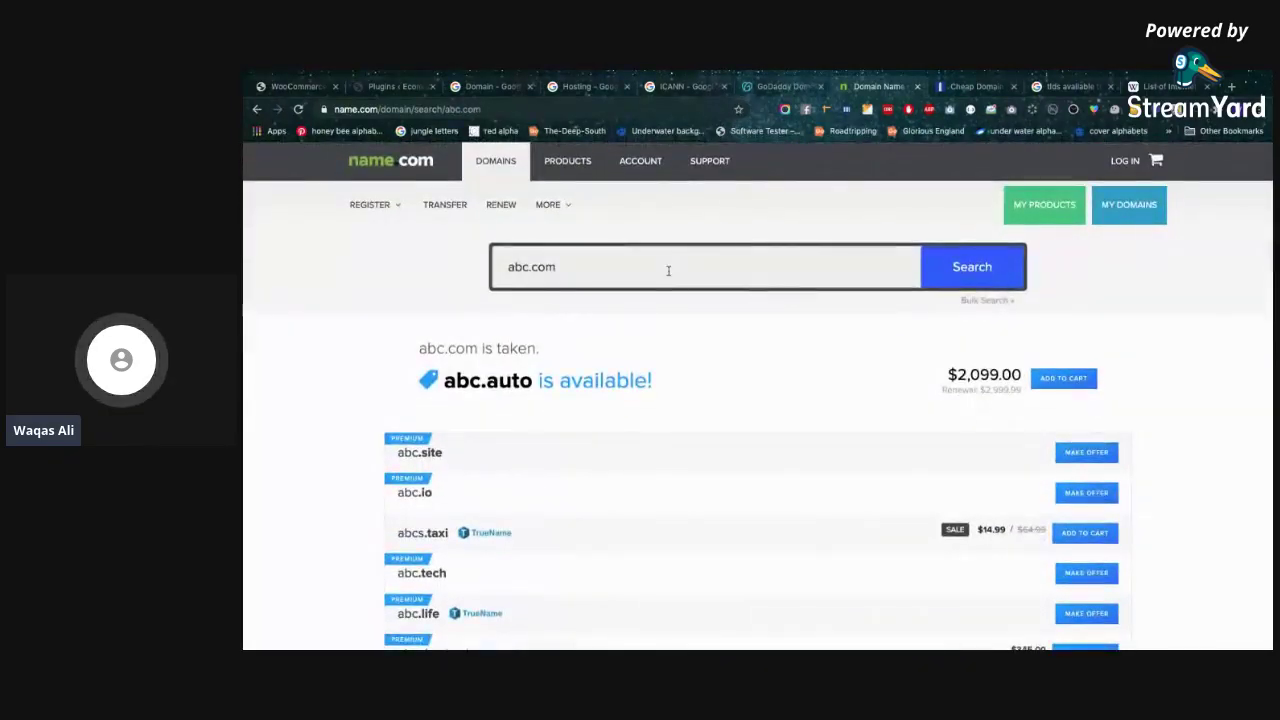
Search name.com for ali.com, then ali.pro, finding both taken.
click(668, 270)
key(ctrl+a)
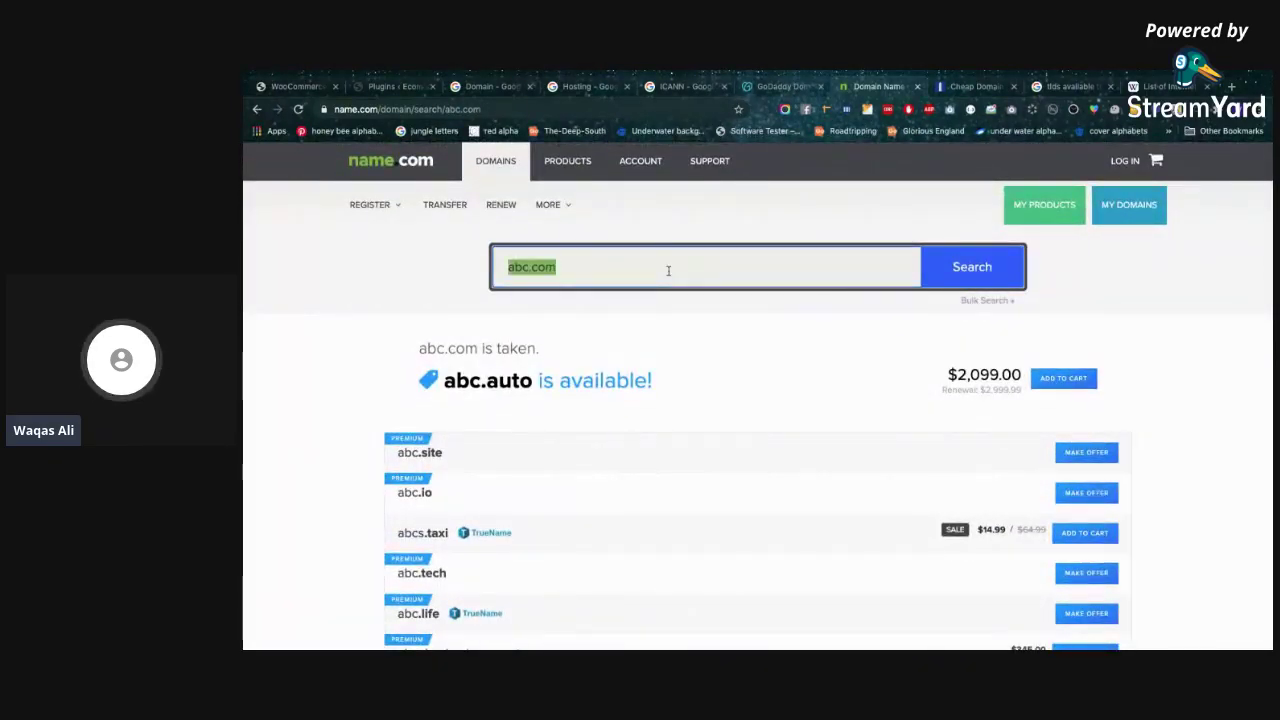
text(a)
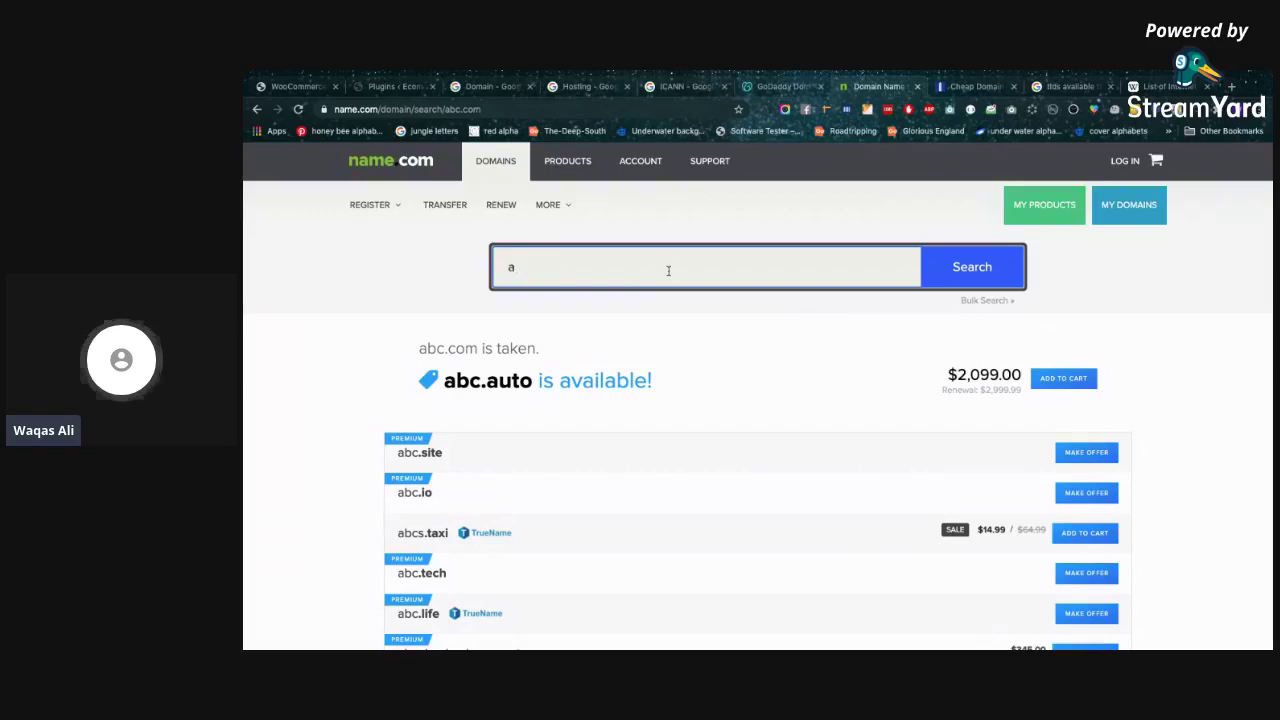
text(l)
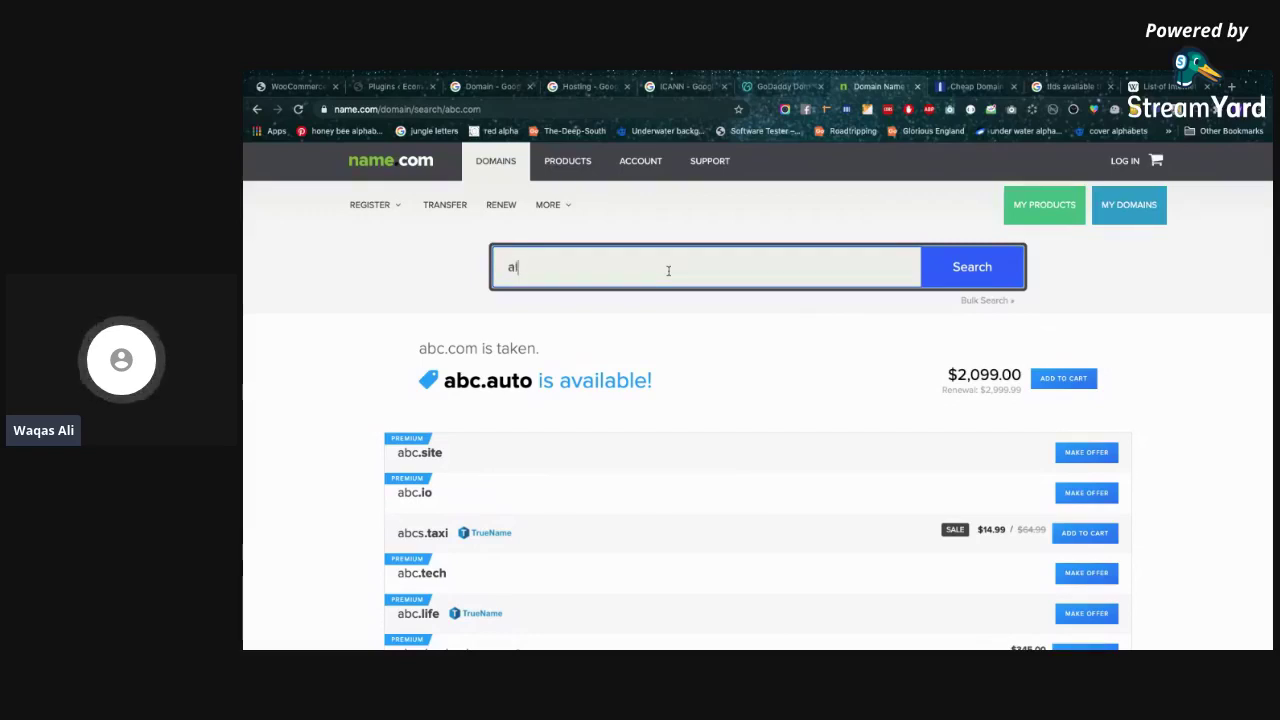
text(i.com)
key(Return)
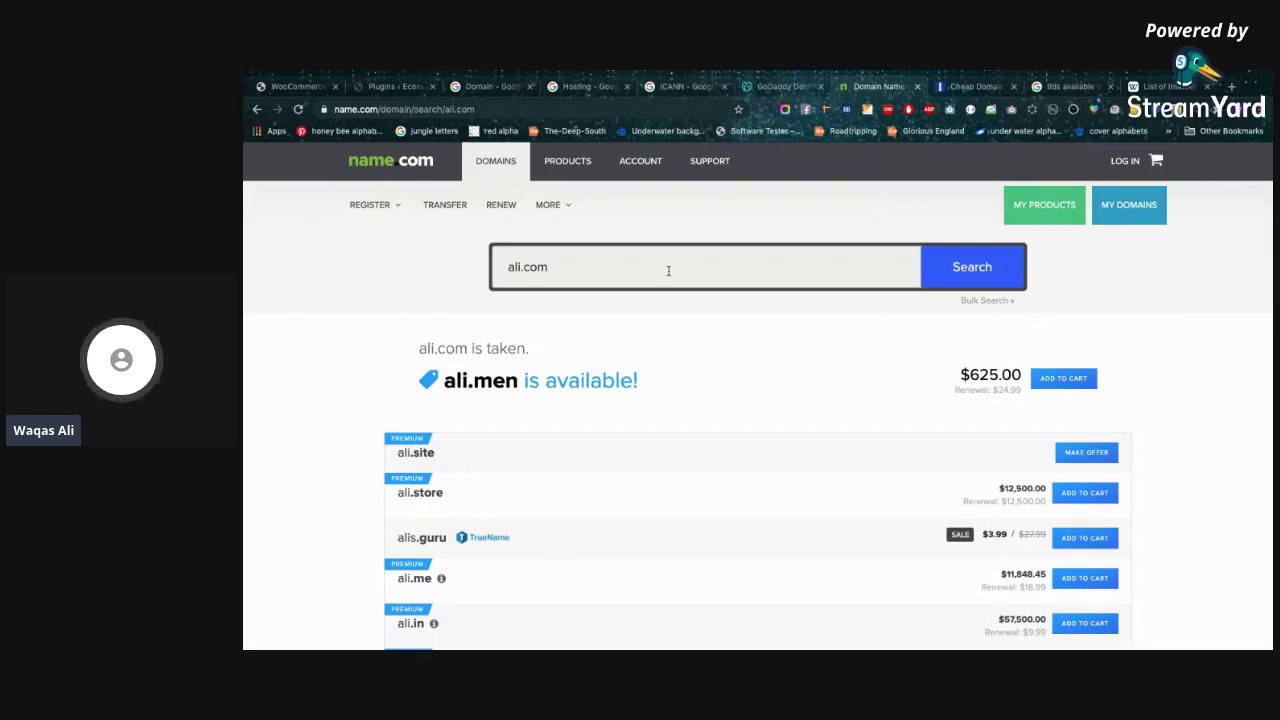
click(588, 266)
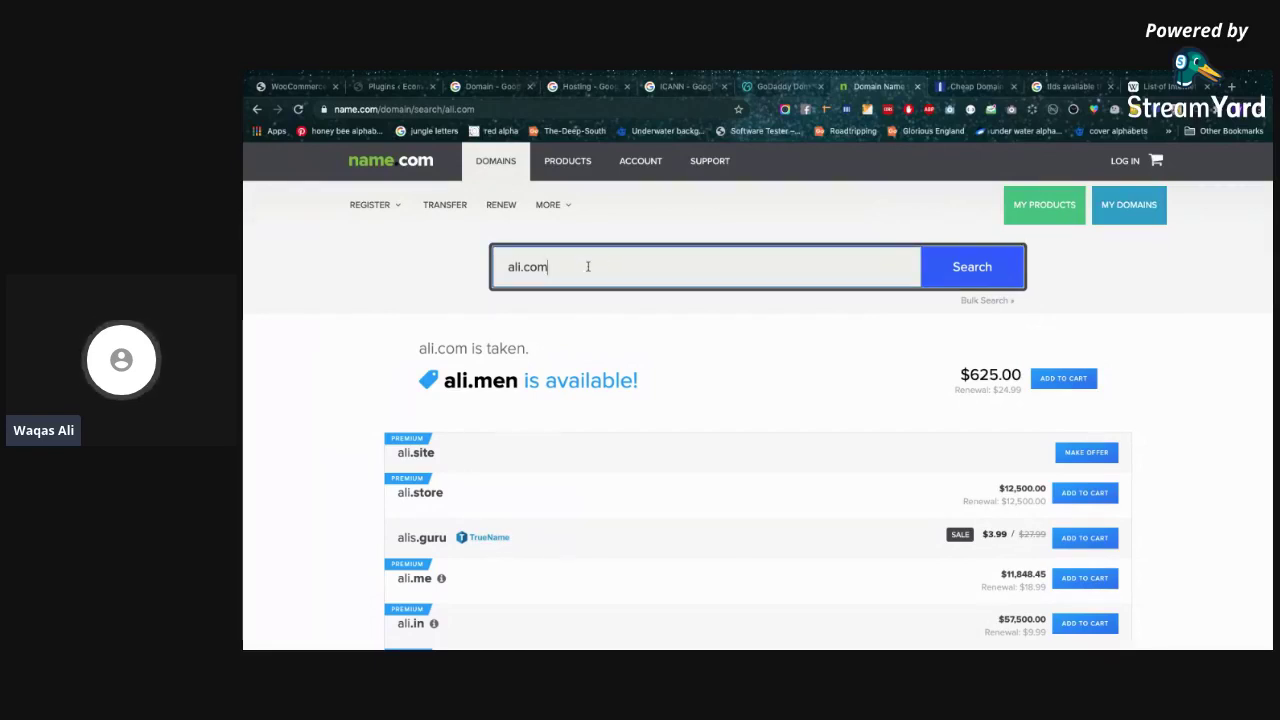
key(BackSpace)
key(BackSpace)
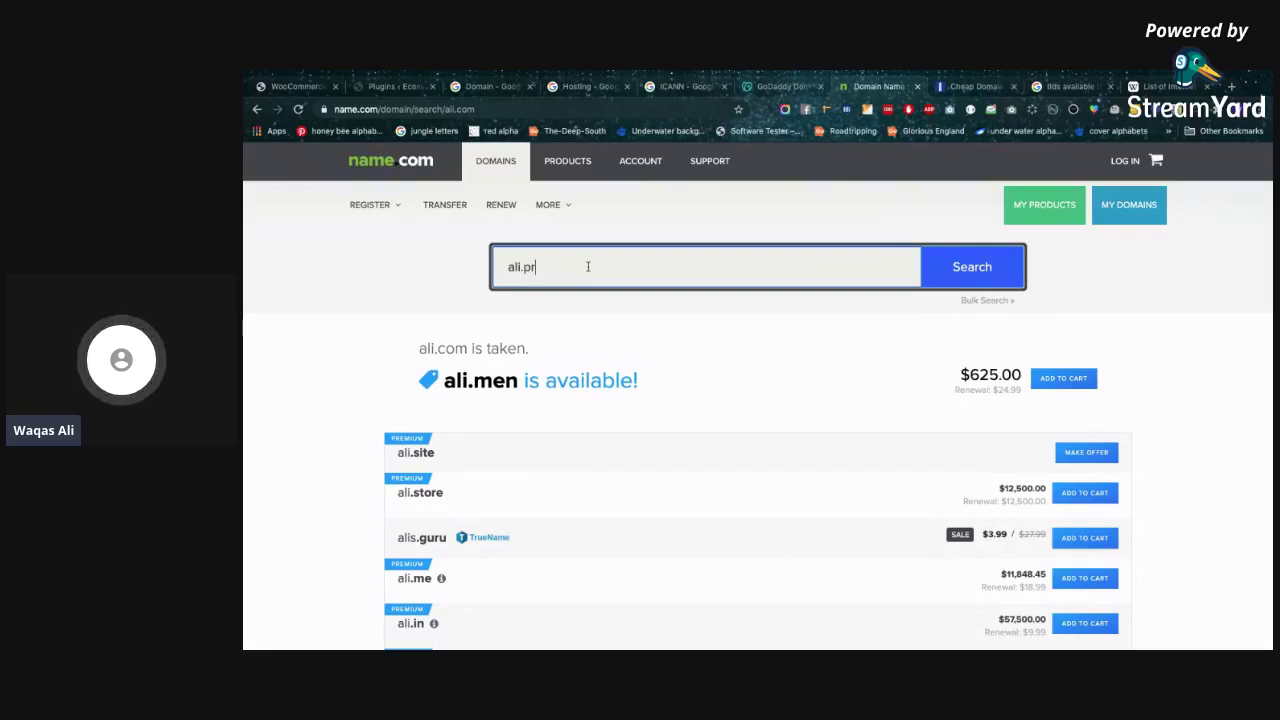
text(pro)
key(Return)
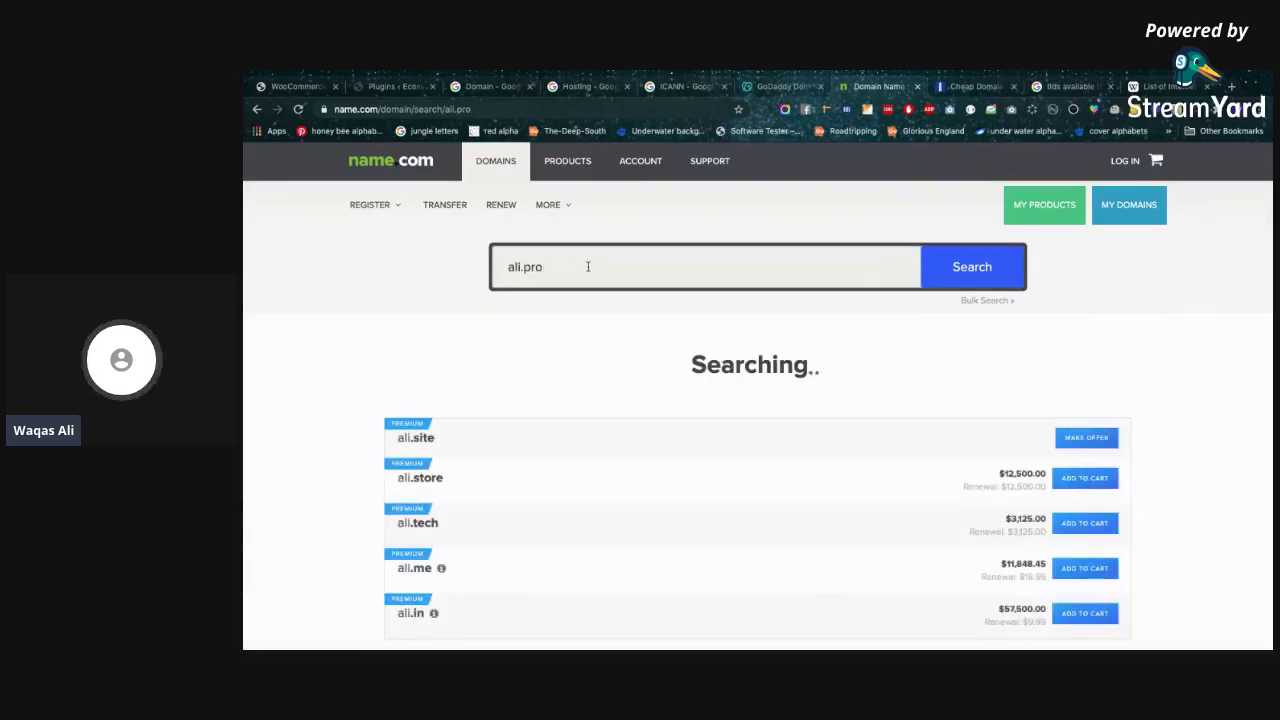
Clear the name.com search box and bring the NameSilo tab to the front.
click(571, 271)
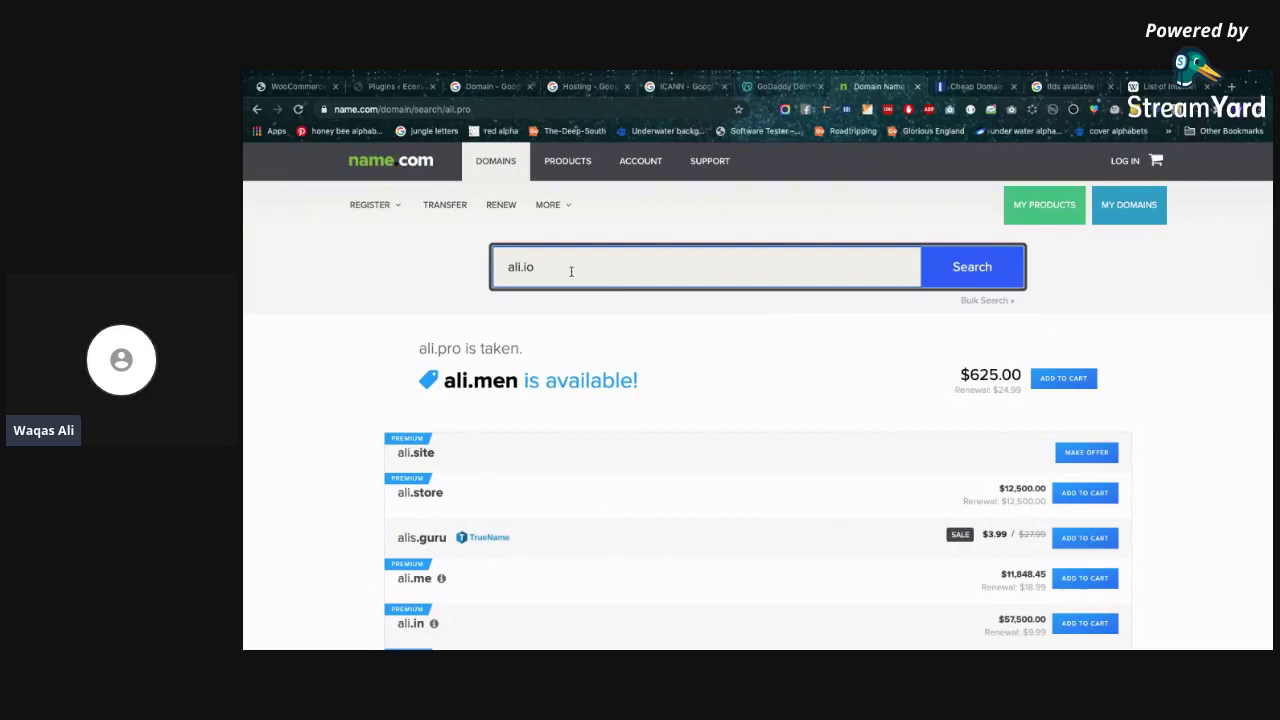
key(BackSpace)
key(BackSpace)
key(BackSpace)
key(BackSpace)
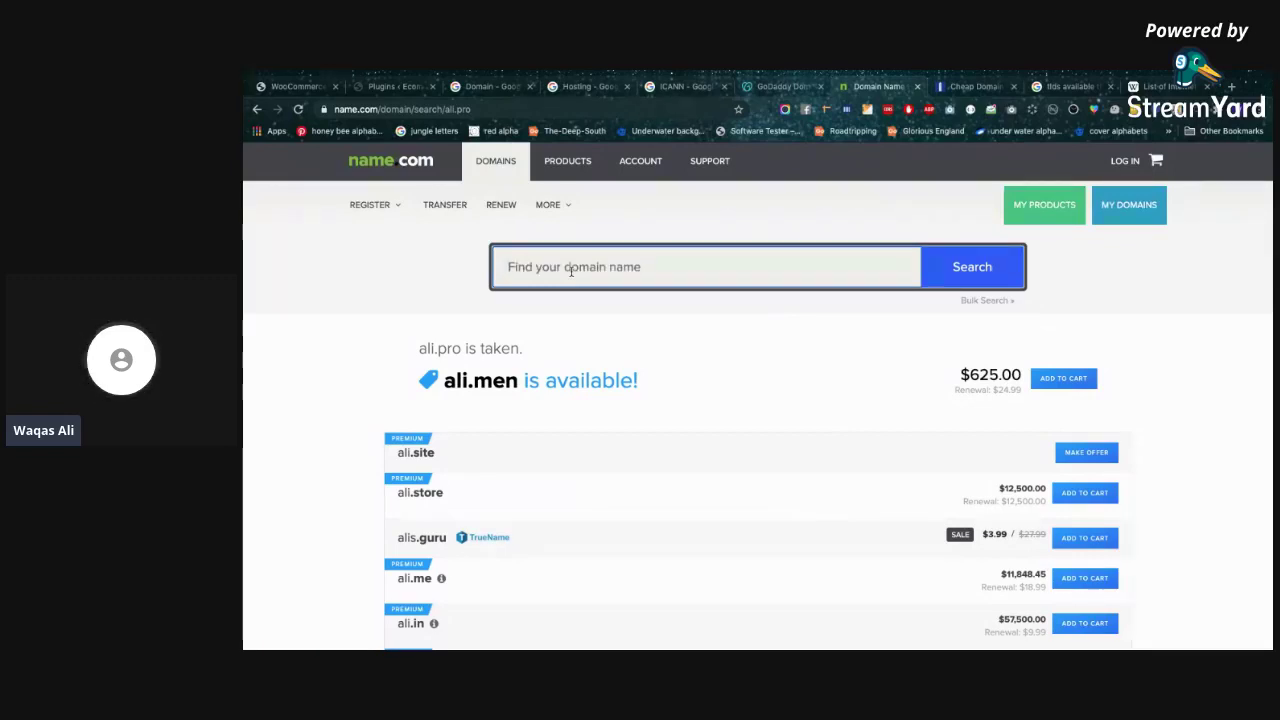
click(967, 88)
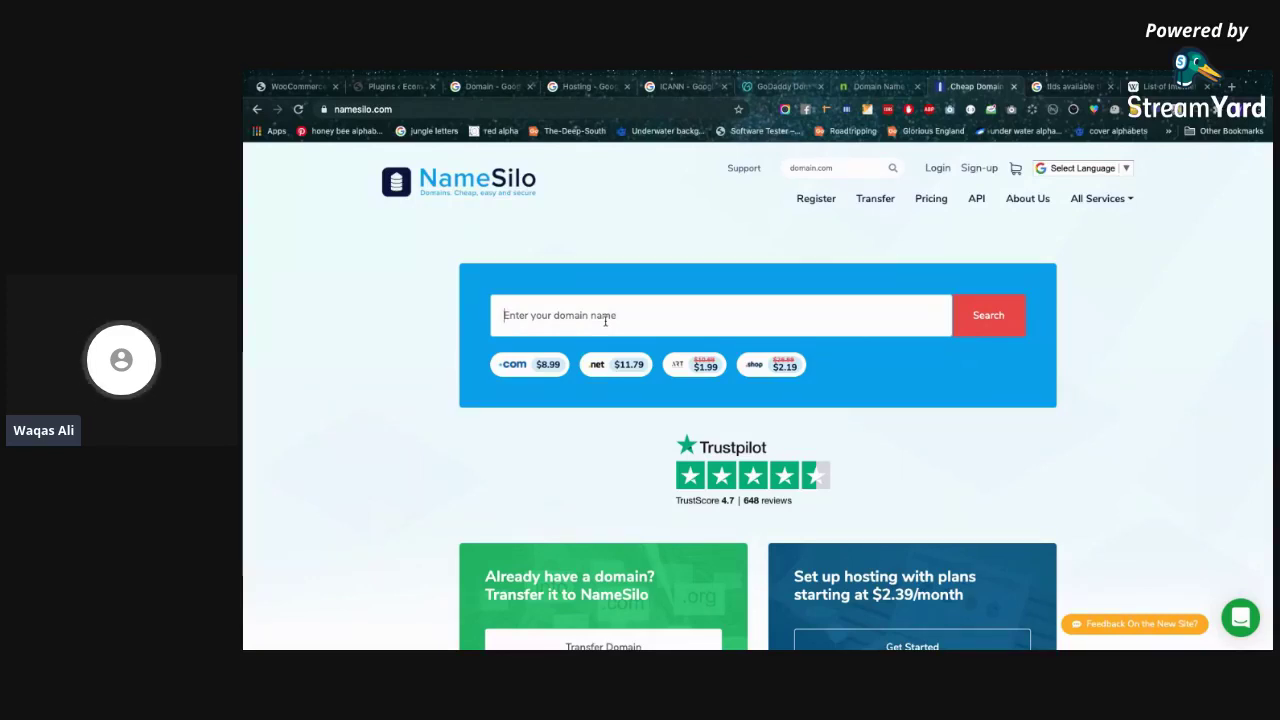
Check the GoDaddy waqasali.com search, then clear the ICANN query in the Google tab.
click(757, 92)
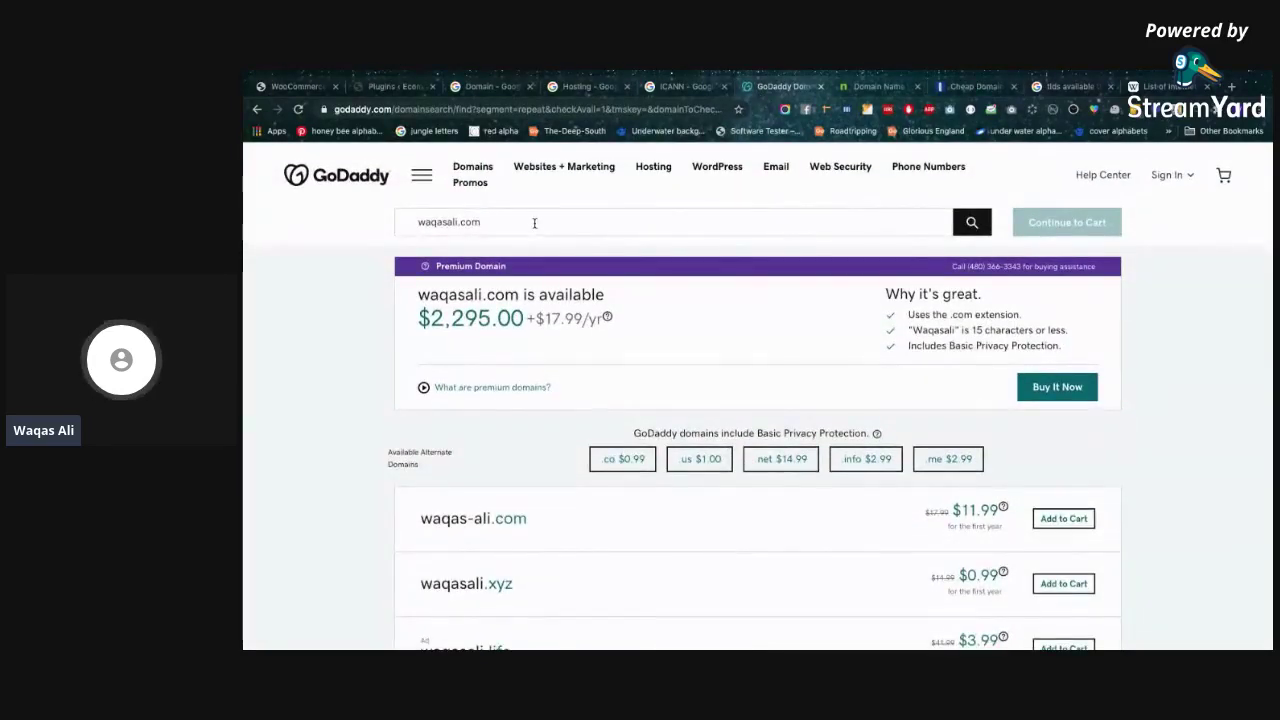
click(534, 223)
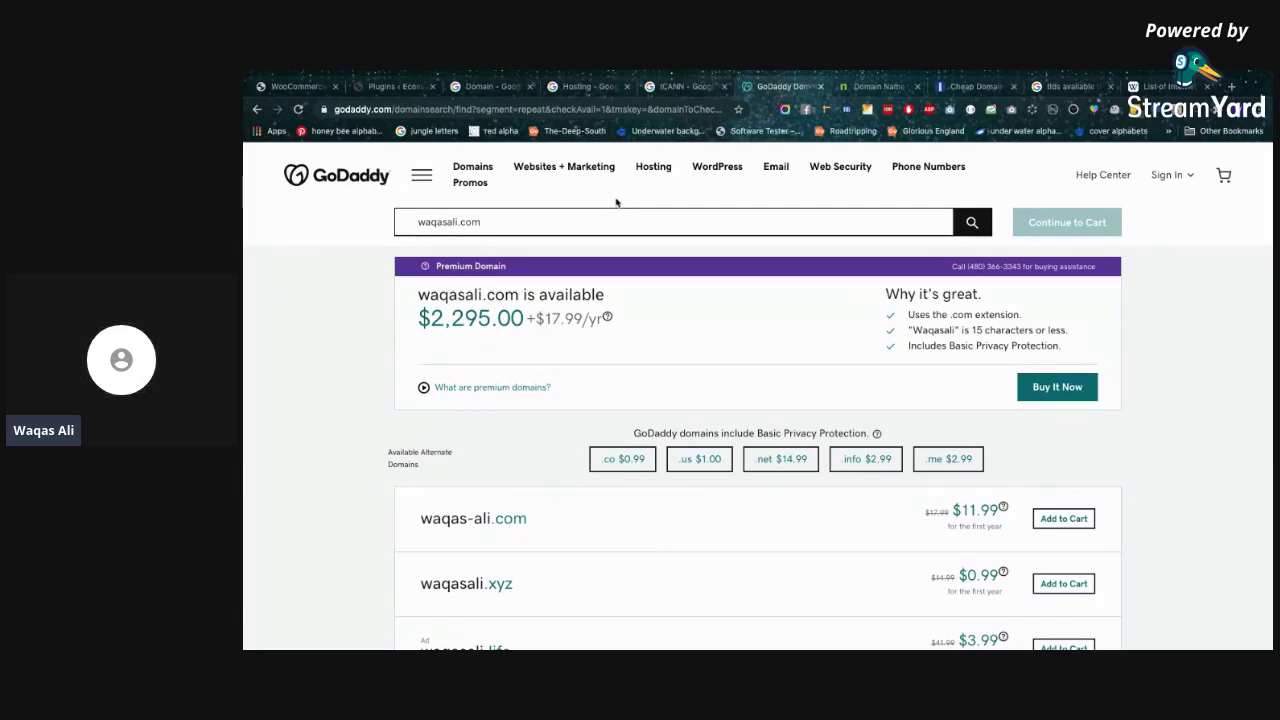
click(683, 87)
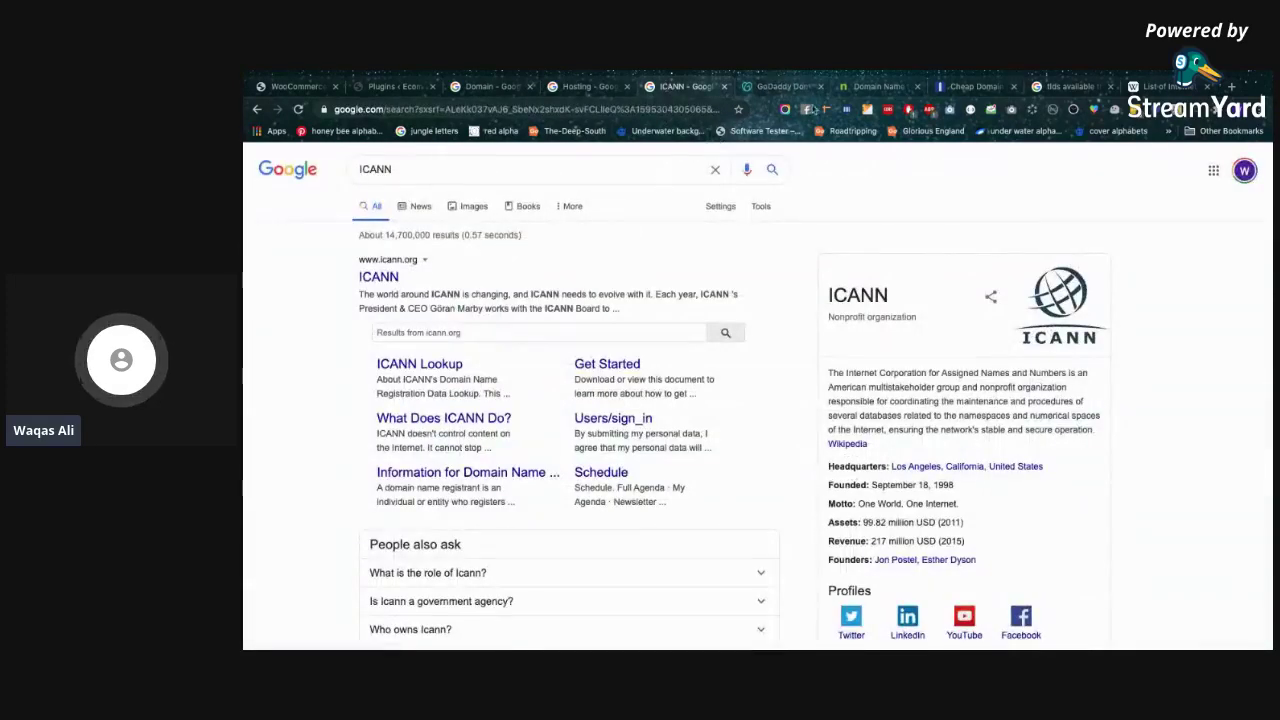
click(580, 171)
key(ctrl+a)
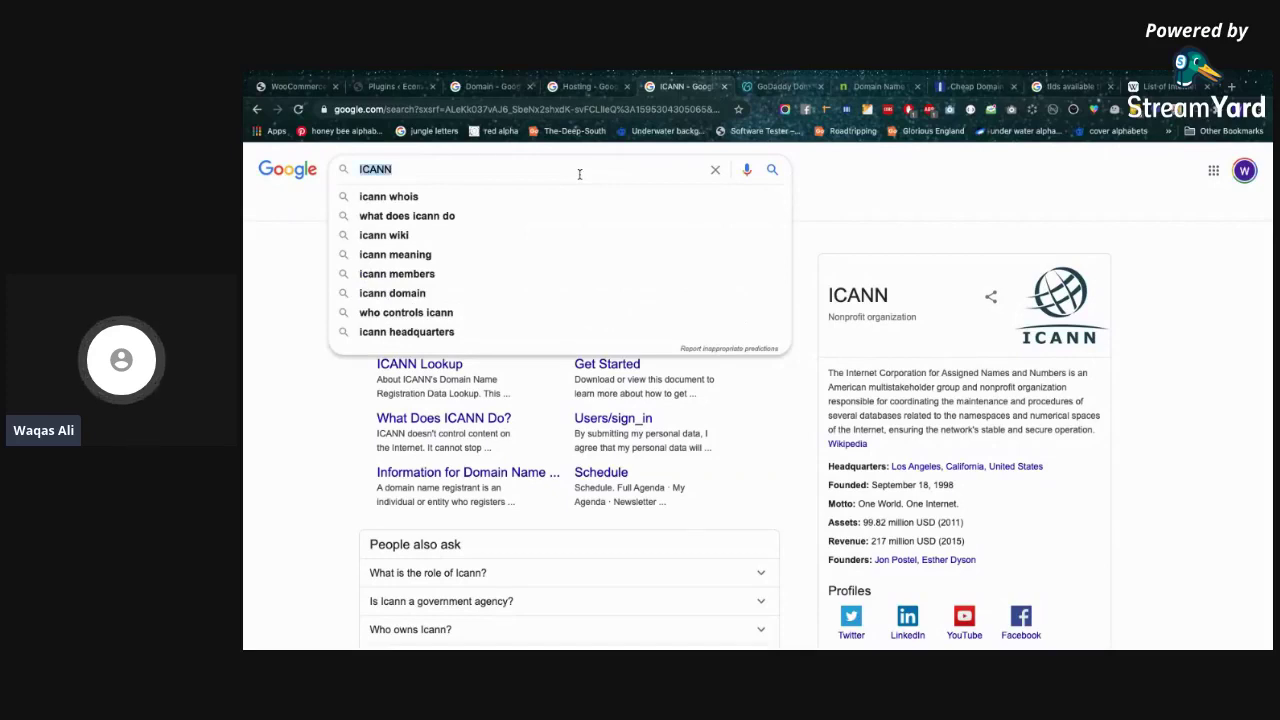
key(BackSpace)
Search Google for '99 cent godaddy'.
text(99)
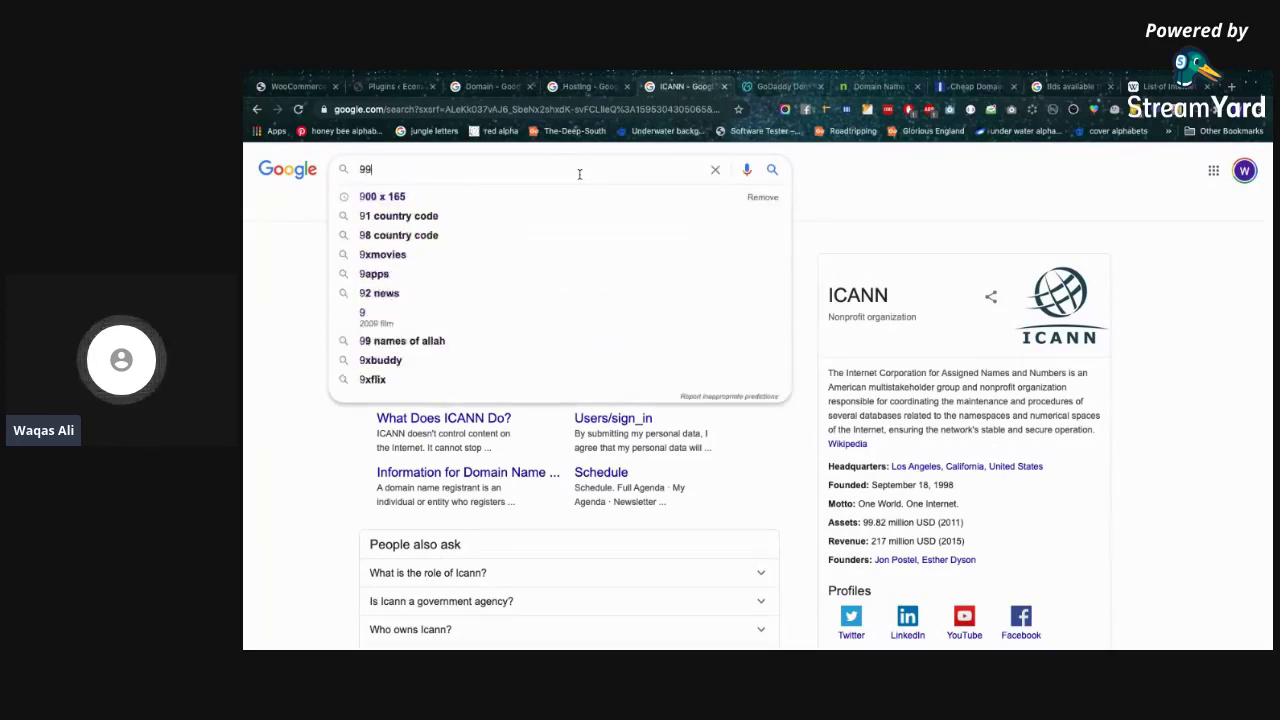
text( cent godaddy)
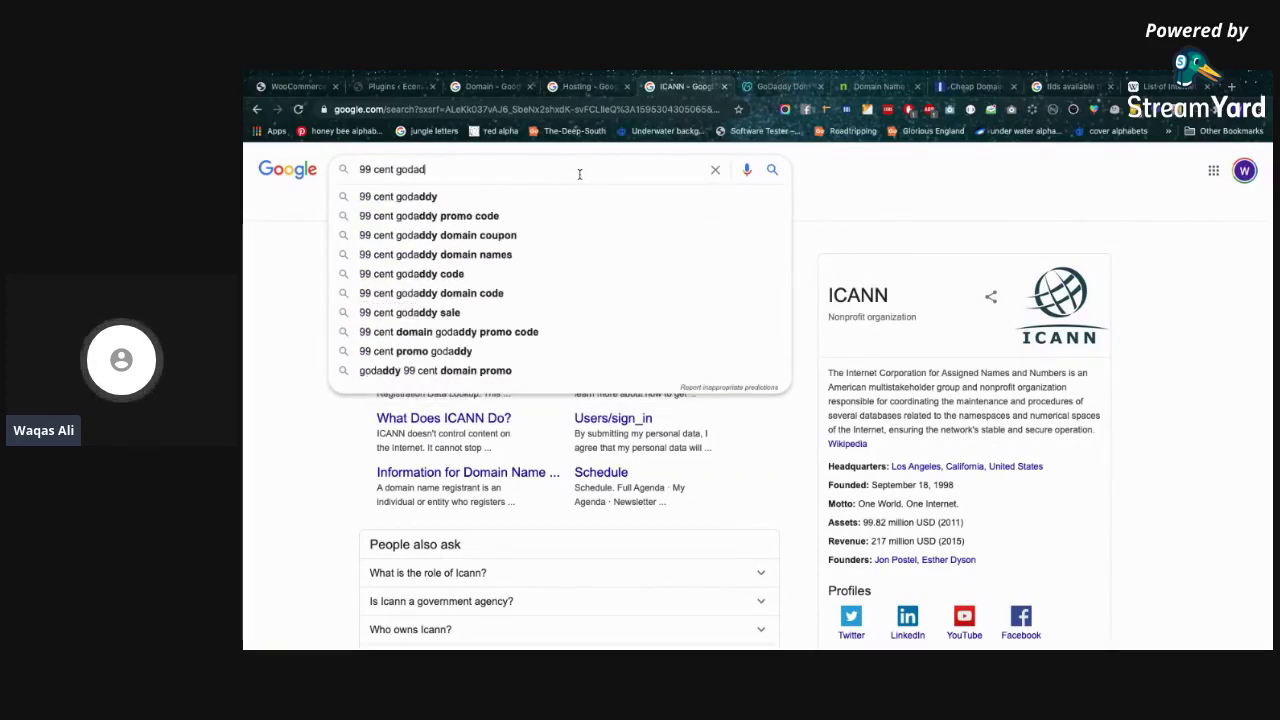
key(Return)
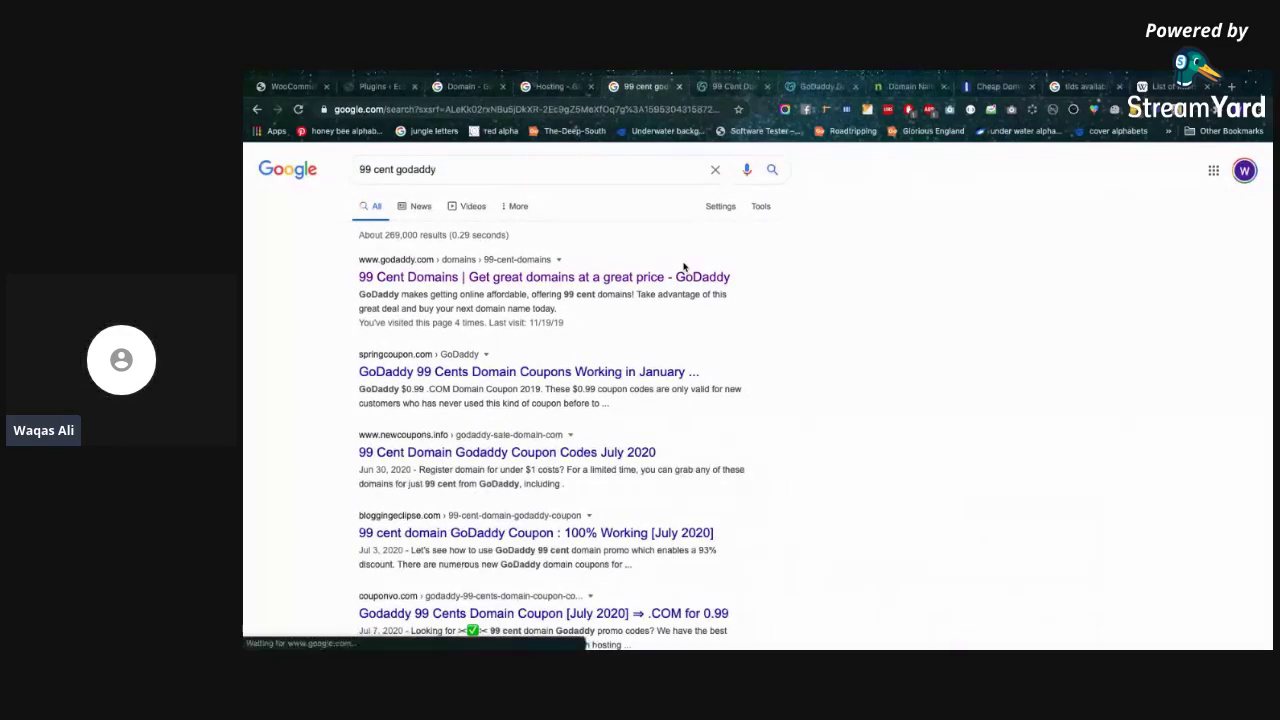
Browse GoDaddy's 99 Cent Domains page of $0.99 first-year extensions, then return to the Google results.
click(724, 88)
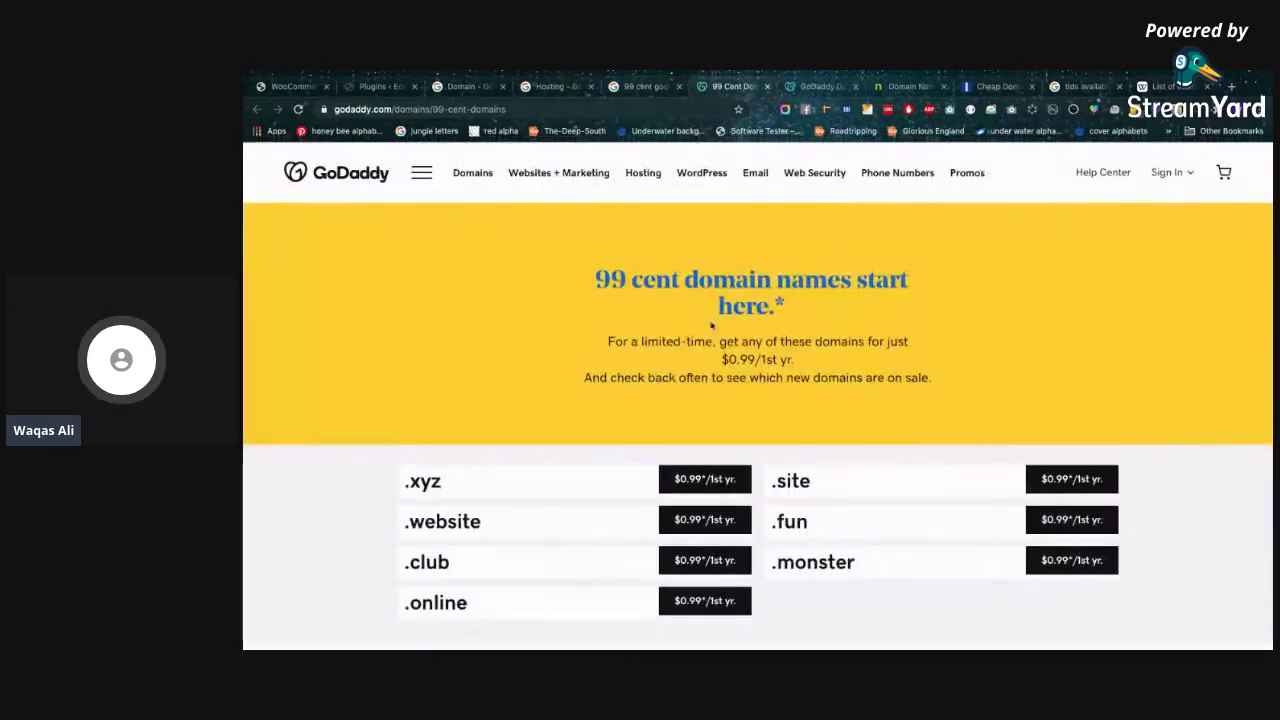
scroll(757, 455, down, 3)
scroll(757, 450, down, 2)
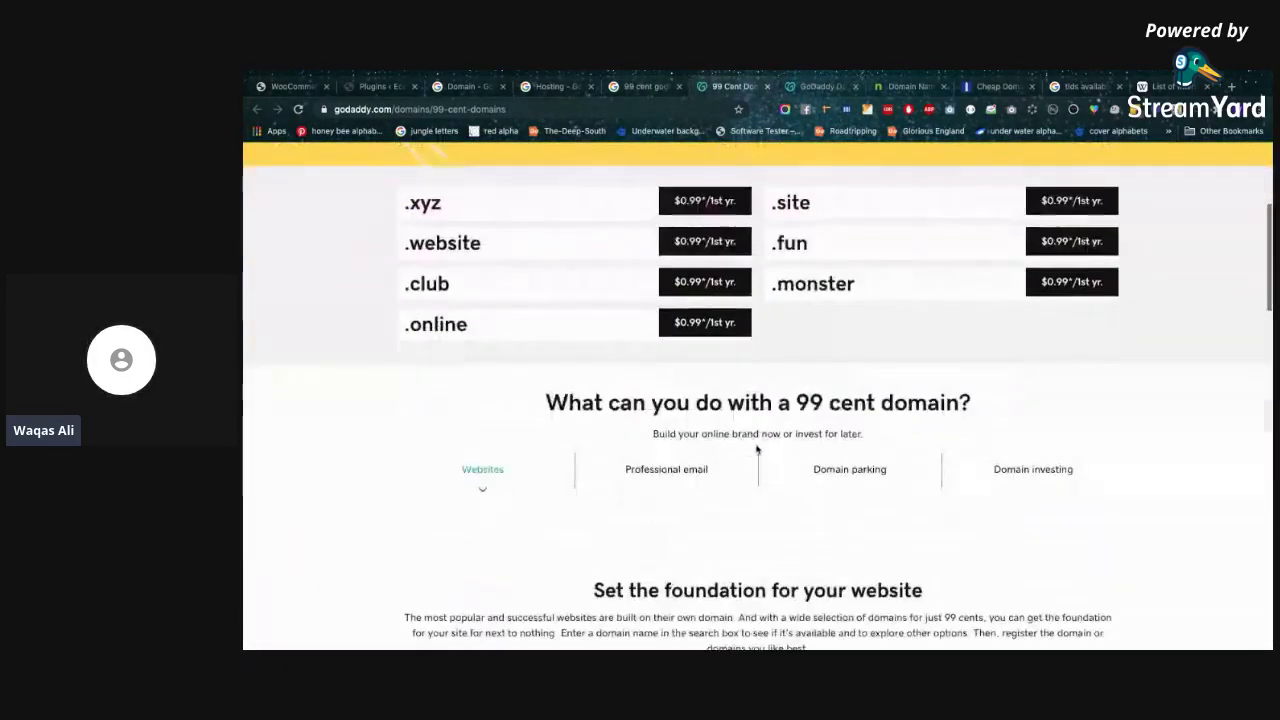
scroll(757, 450, down, 5)
scroll(755, 443, down, 3)
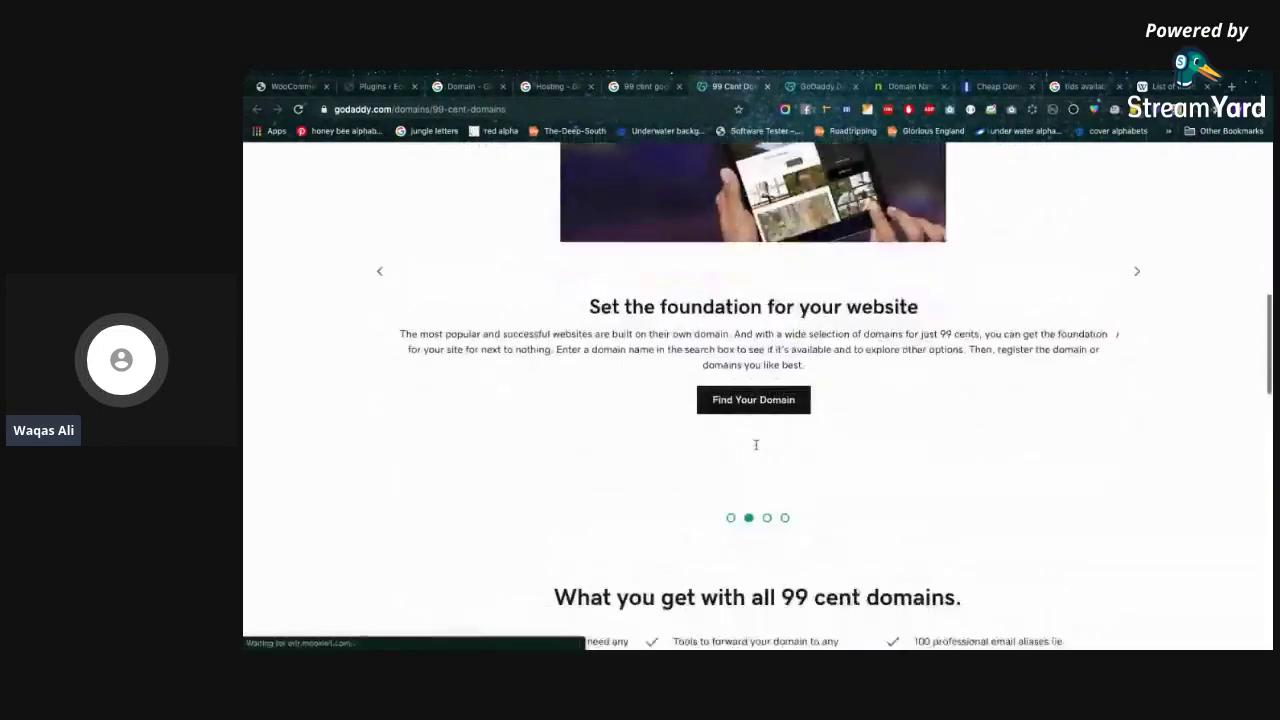
scroll(846, 423, down, 7)
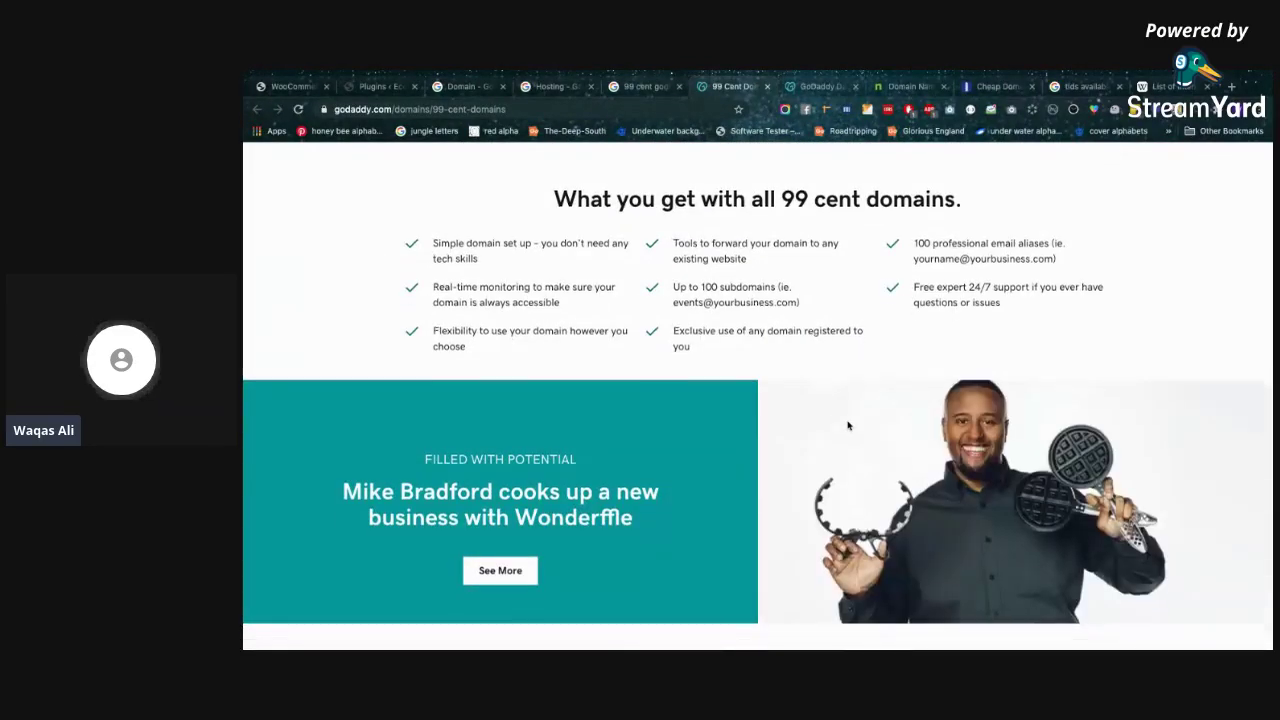
scroll(847, 425, down, 3)
scroll(847, 425, up, 10)
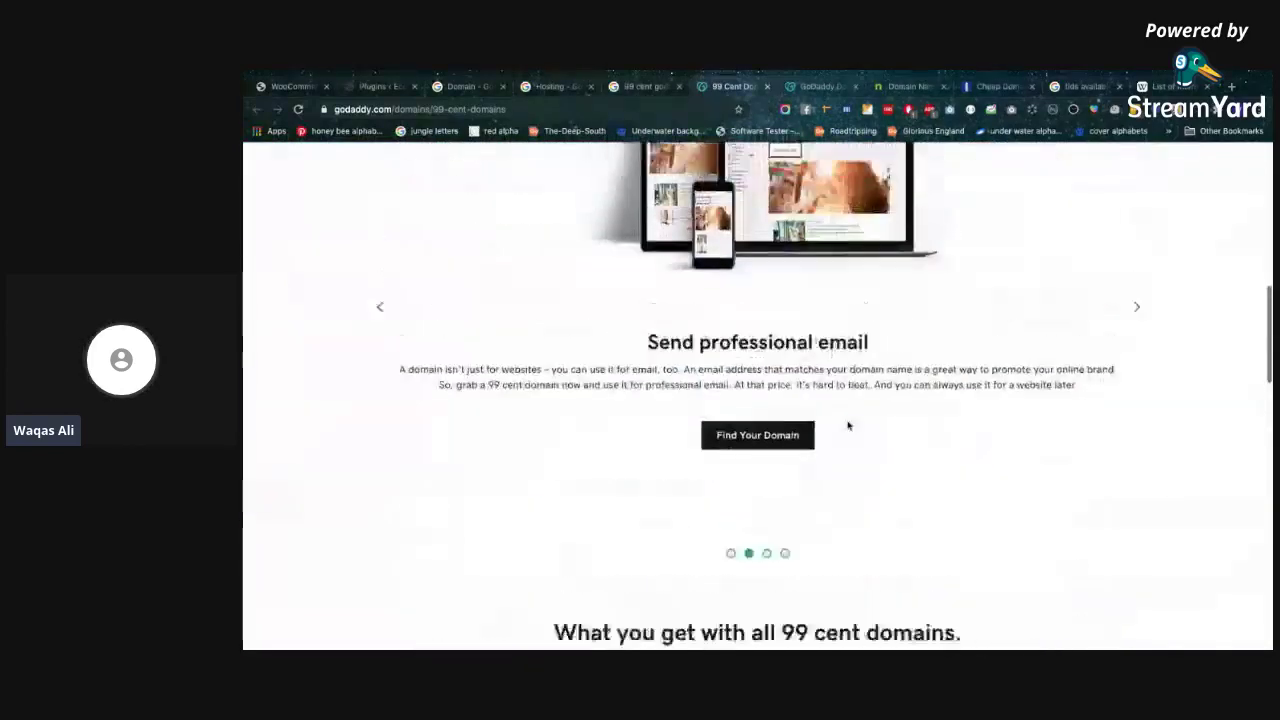
scroll(848, 425, up, 1)
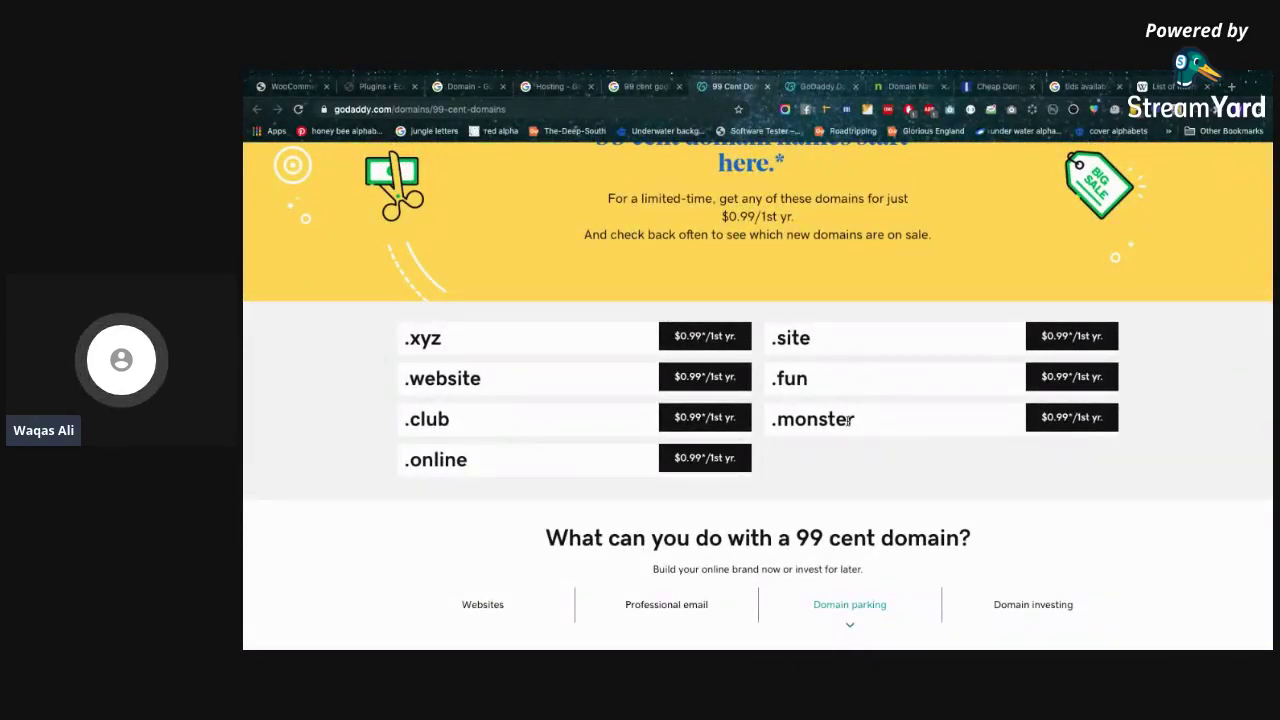
scroll(880, 286, up, 1)
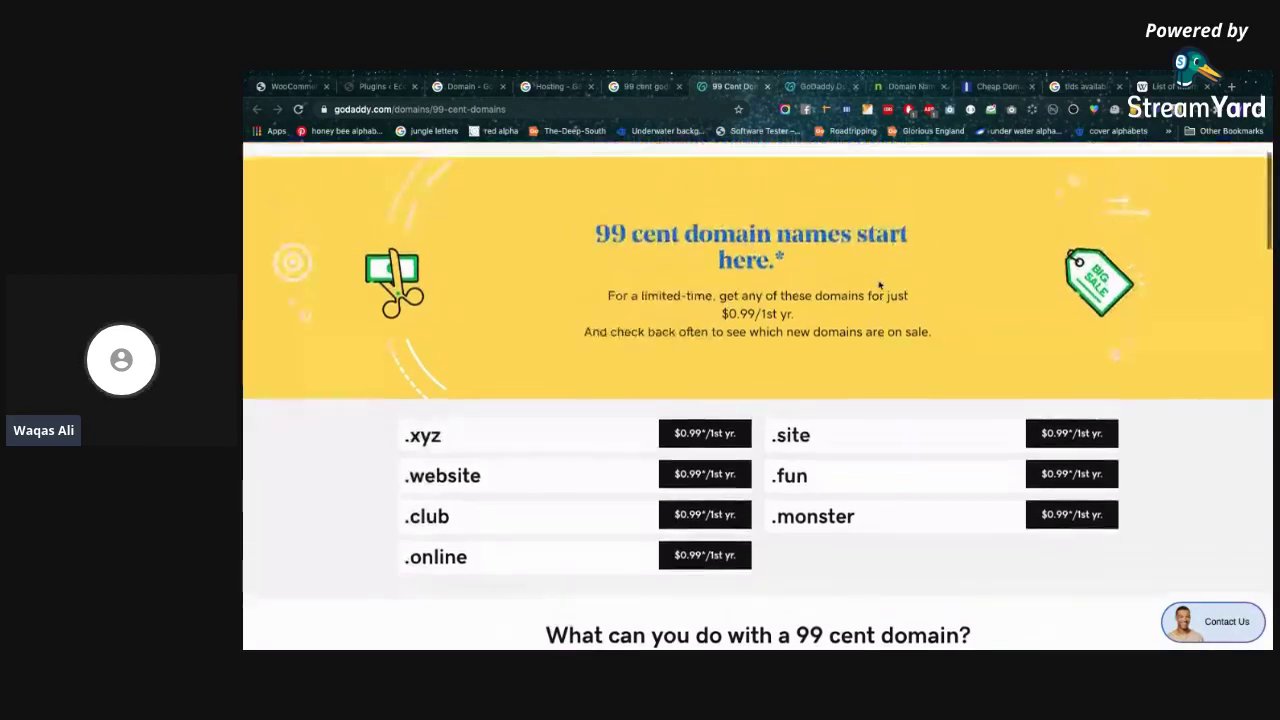
scroll(880, 286, up, 1)
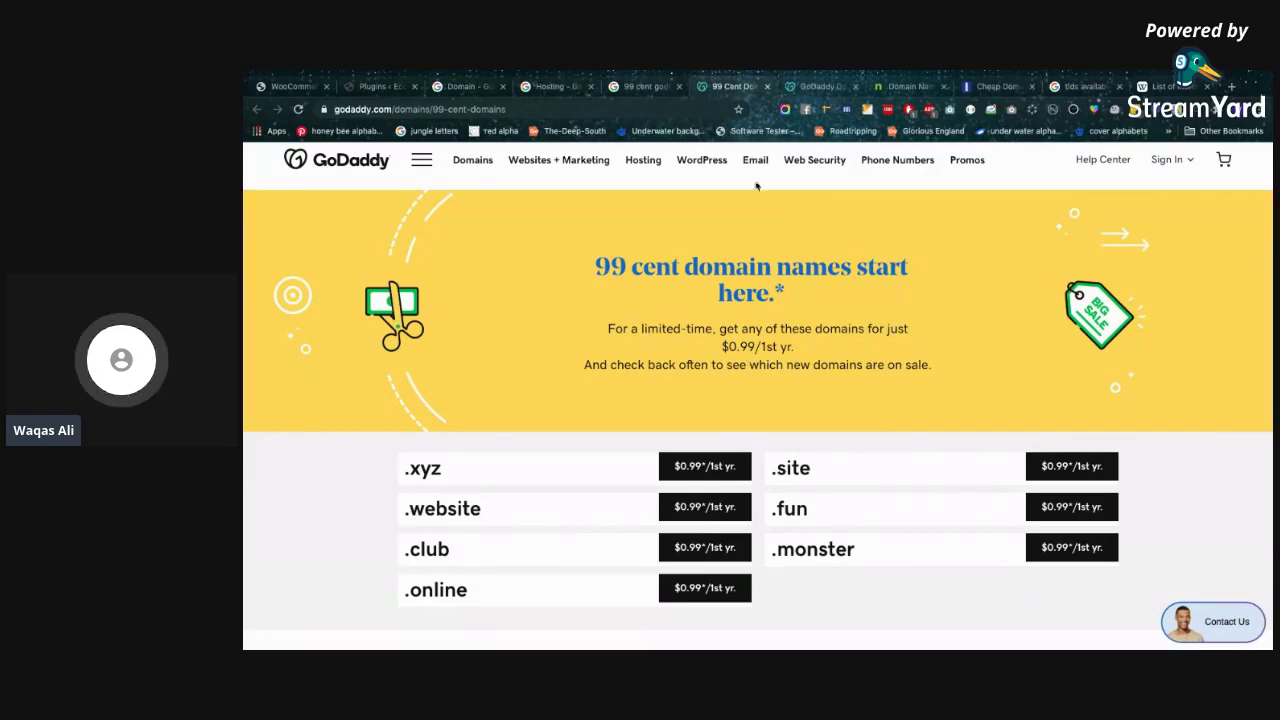
click(645, 86)
Open the springcoupon.com result in a new tab and switch to it.
scroll(507, 355, down, 1)
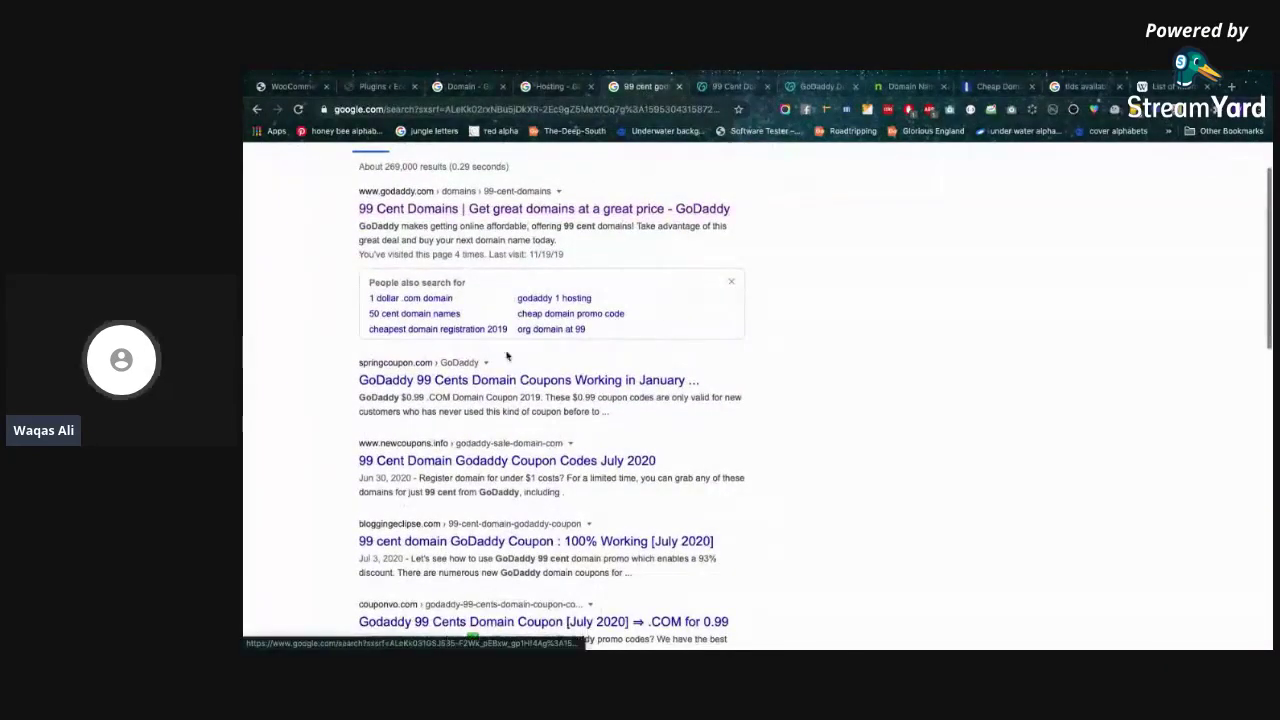
right_click(480, 386)
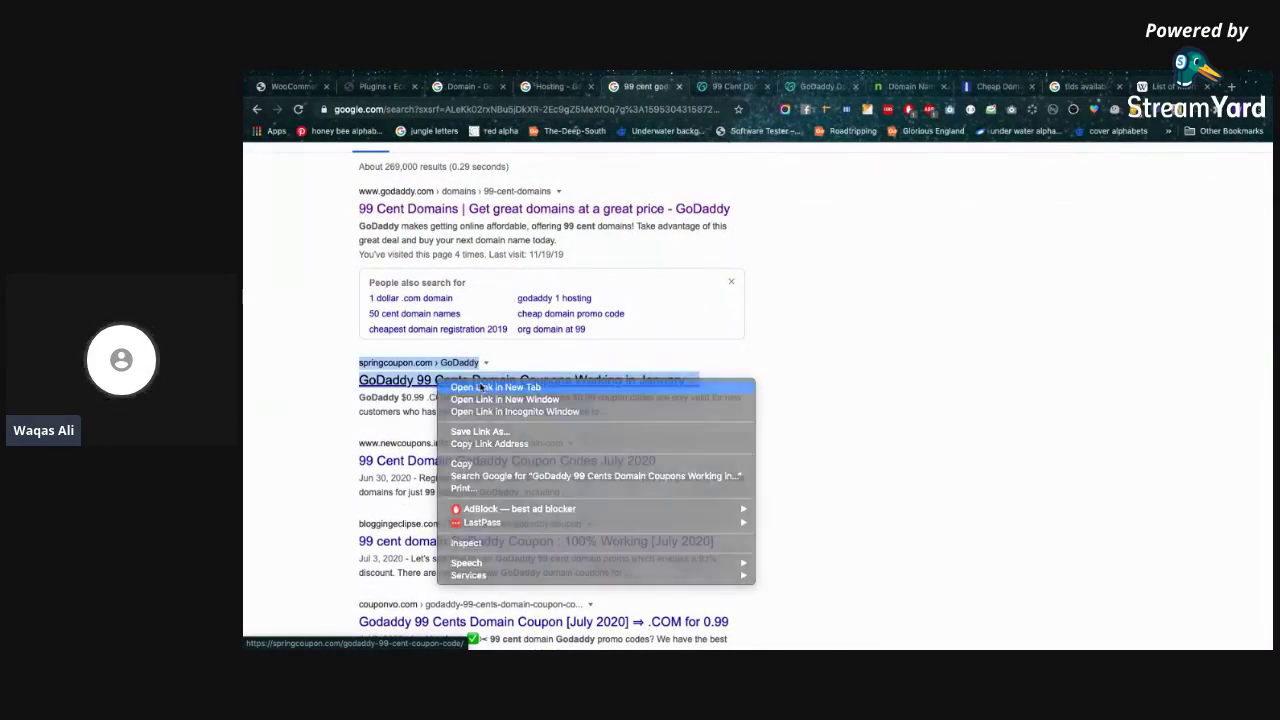
click(490, 387)
click(678, 88)
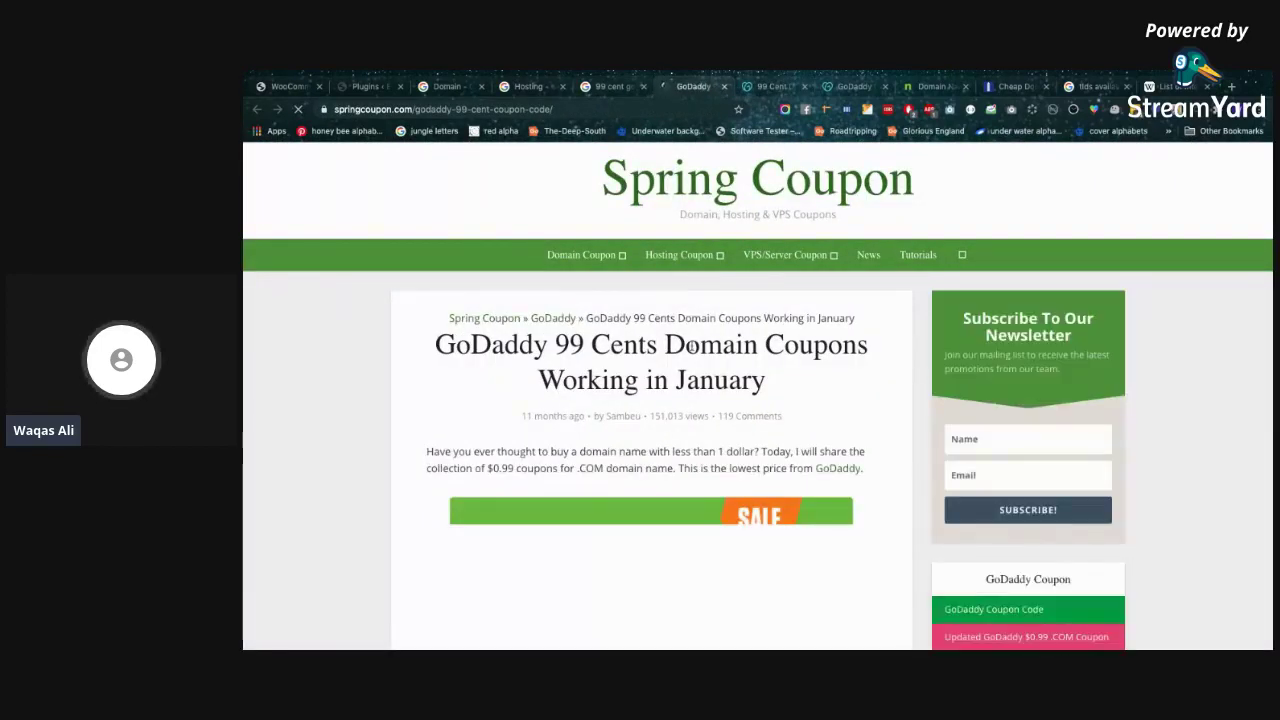
Reveal the first $0.99 .COM GoDaddy coupon code on Spring Coupon.
scroll(690, 347, down, 4)
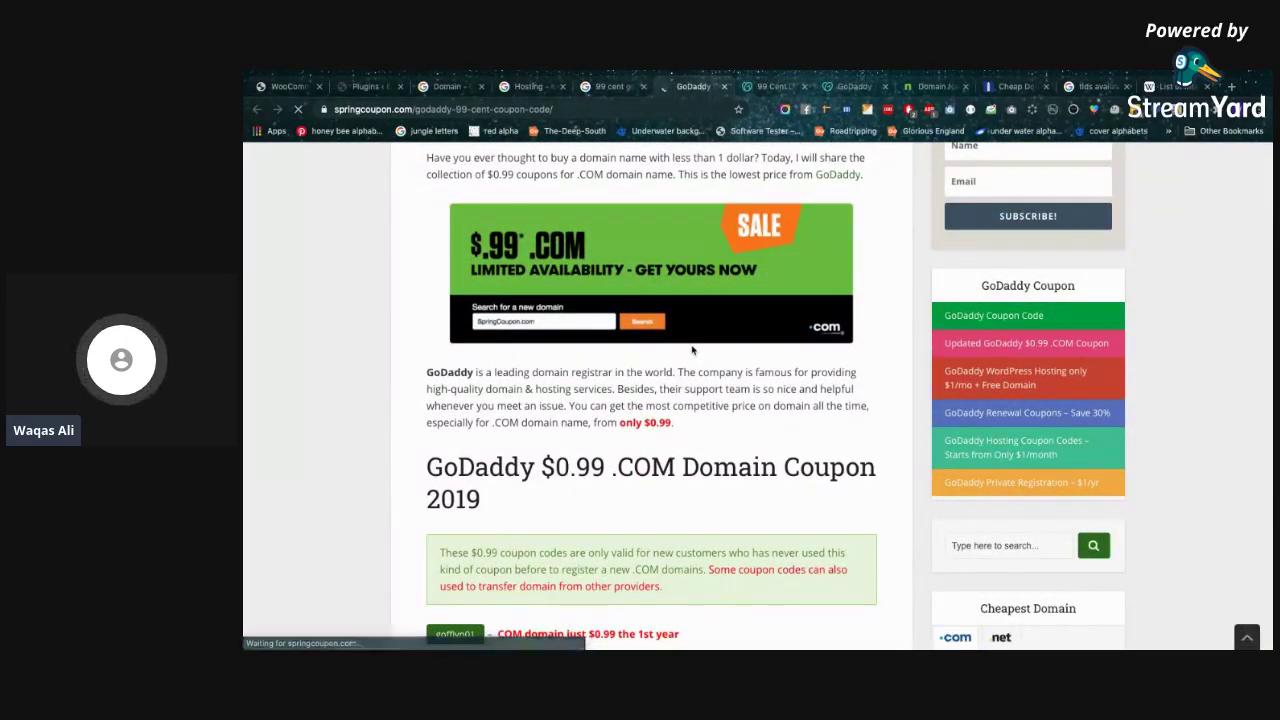
scroll(692, 349, down, 1)
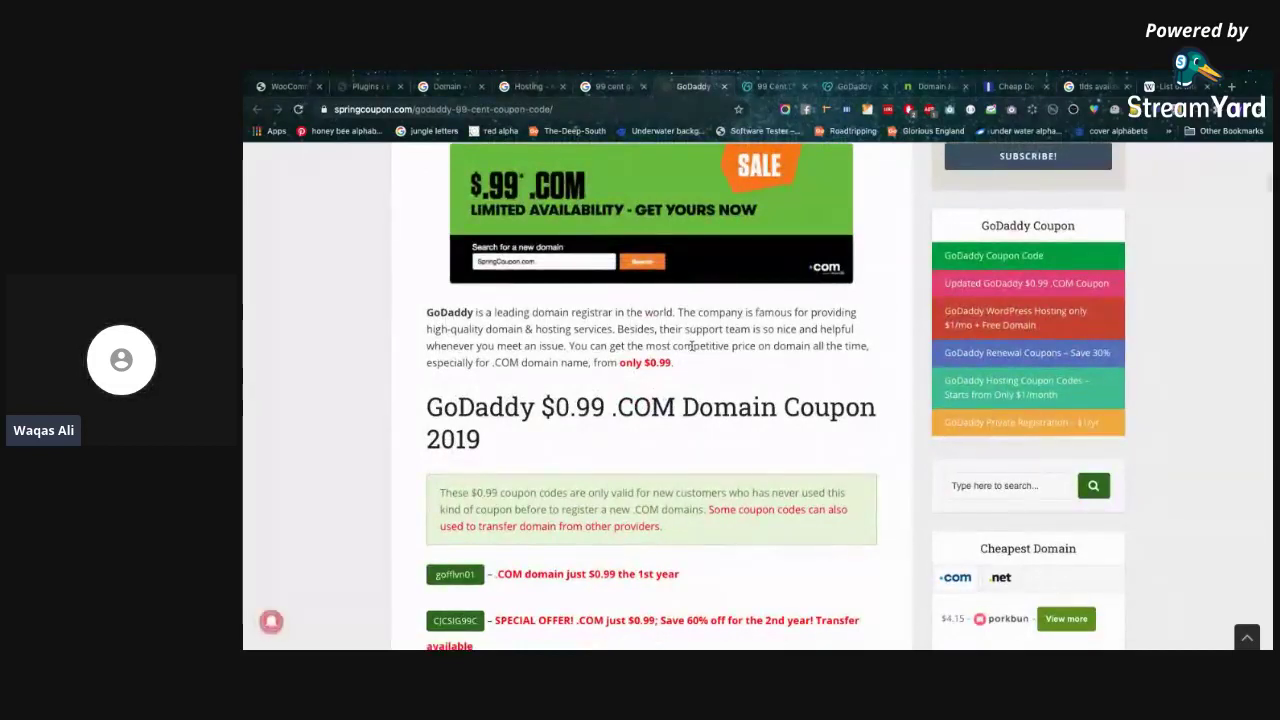
scroll(690, 347, down, 1)
scroll(600, 450, down, 2)
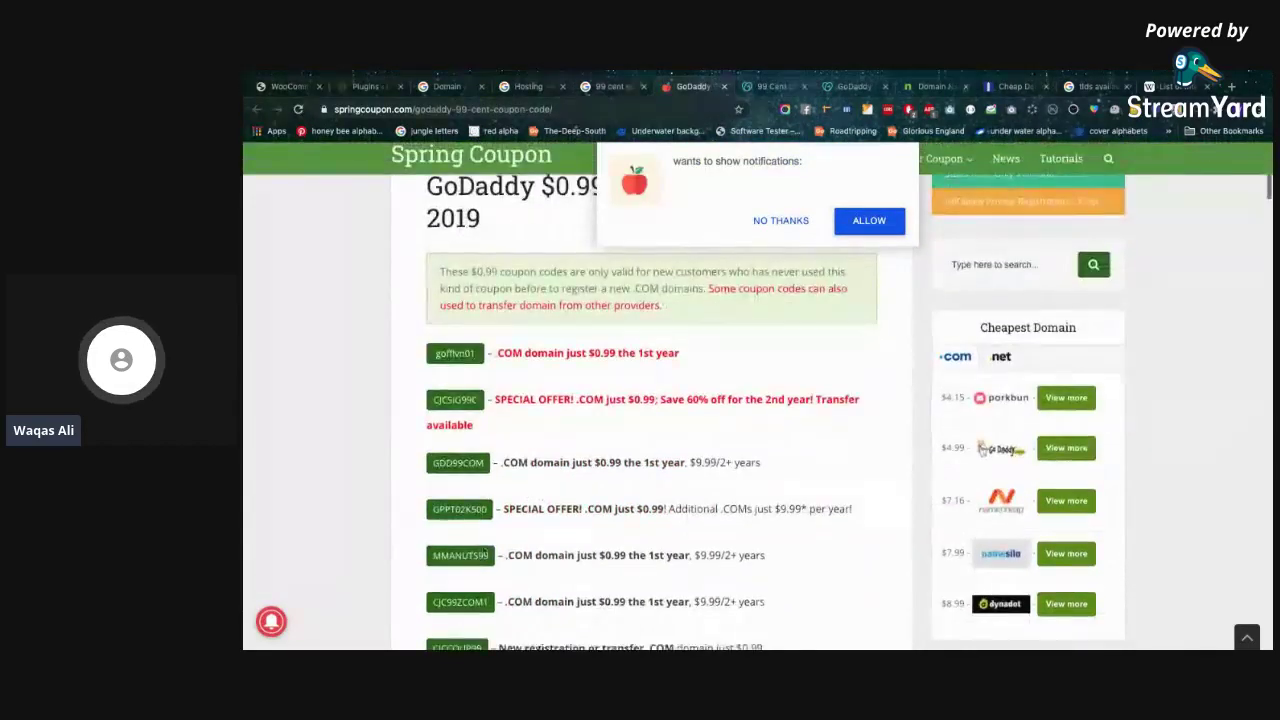
scroll(487, 553, down, 2)
scroll(486, 385, up, 4)
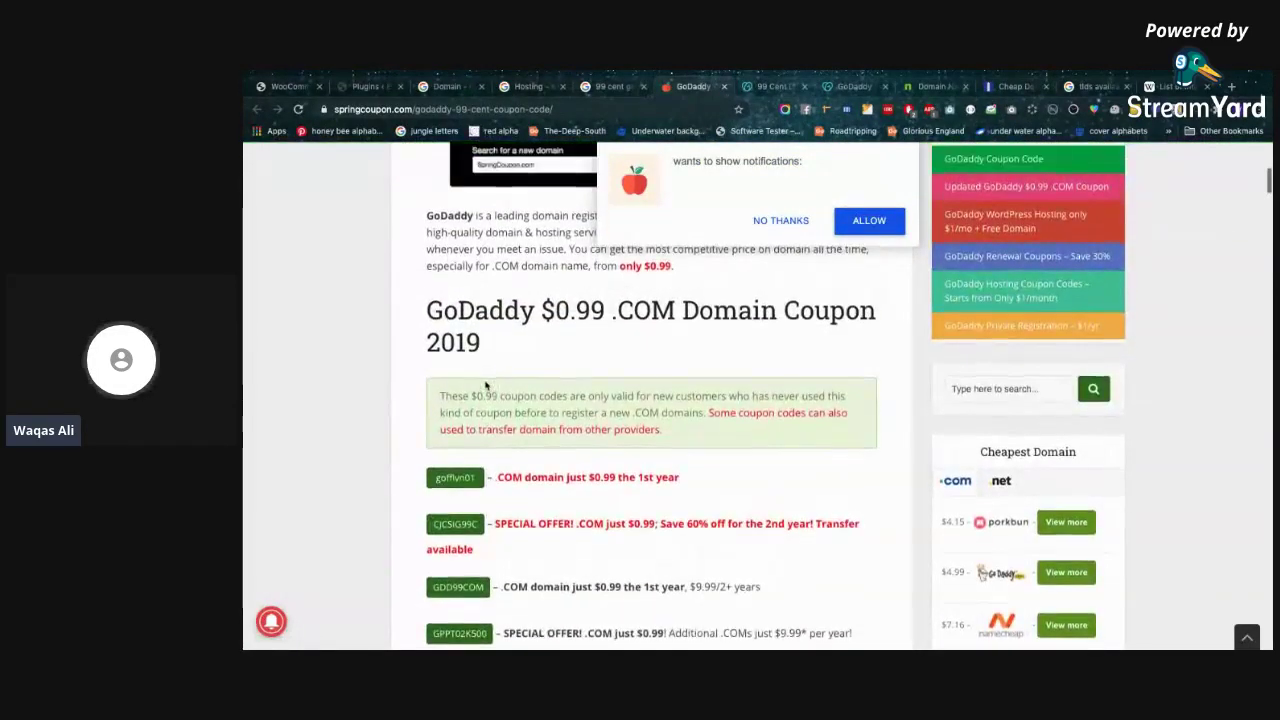
scroll(486, 385, down, 1)
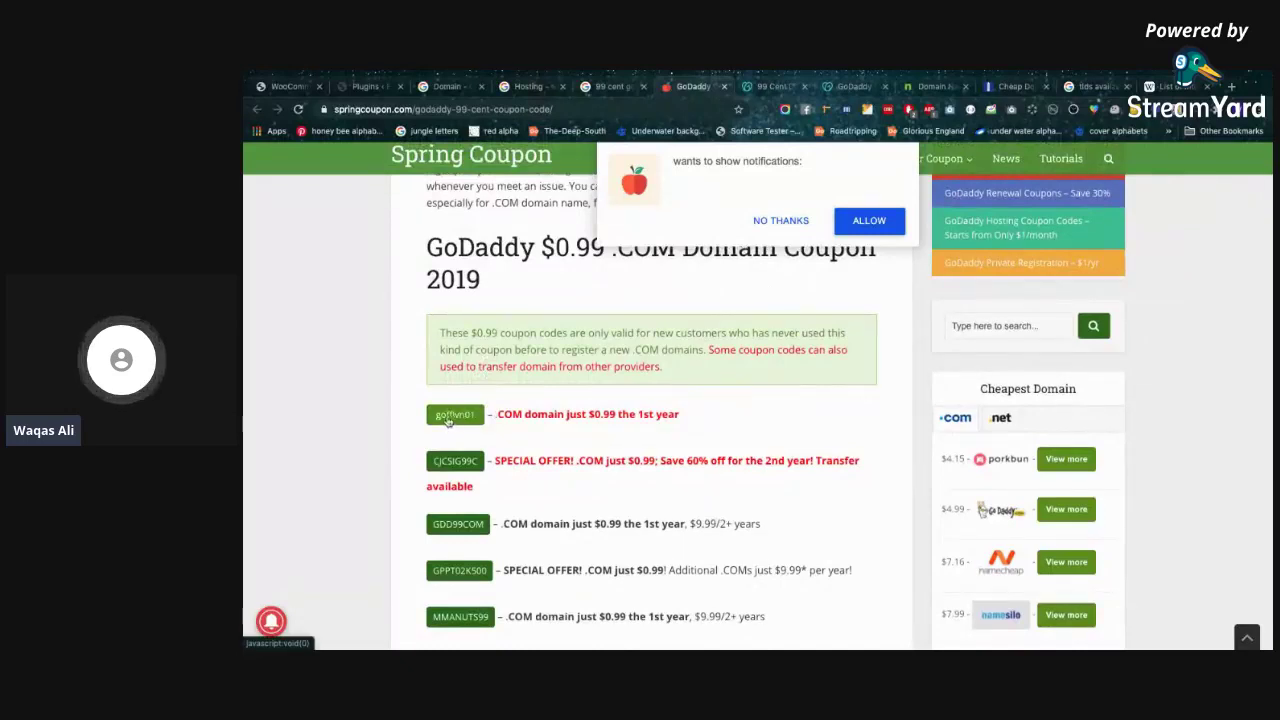
click(452, 416)
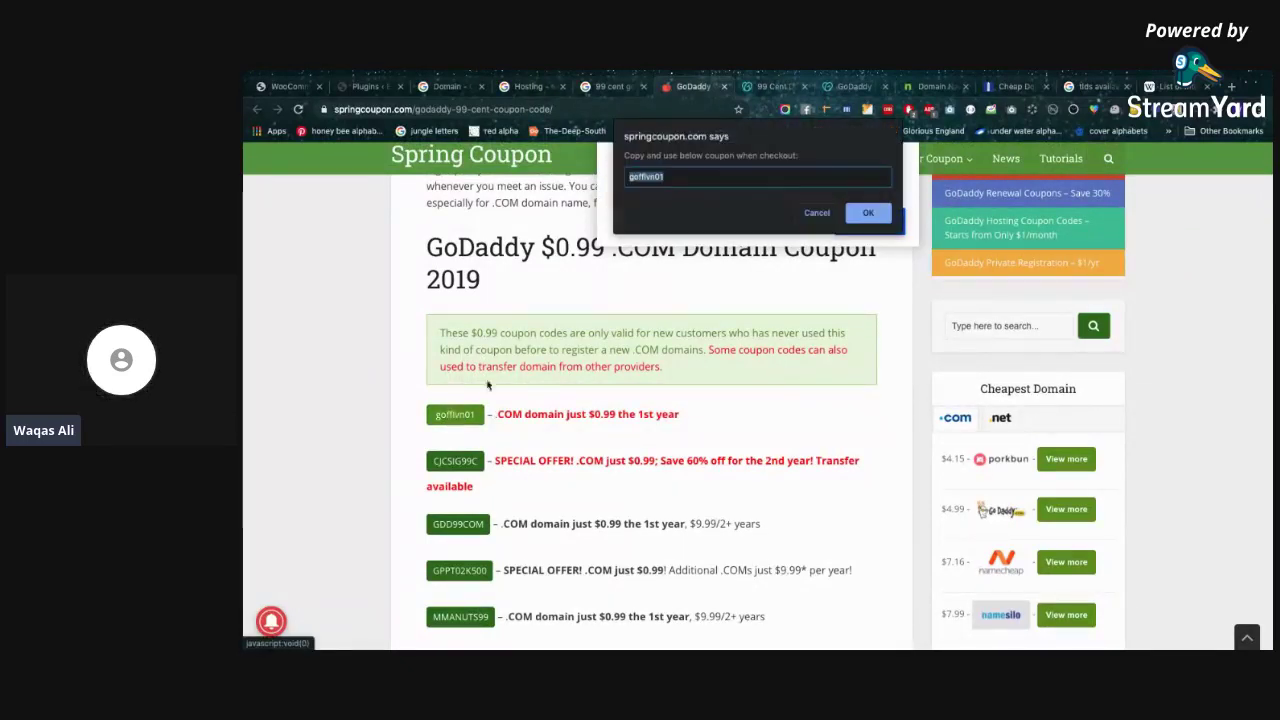
Accept the coupon, look over GoDaddy's 'Save up to 30%' offer, then return to GoDaddy domain search.
click(868, 212)
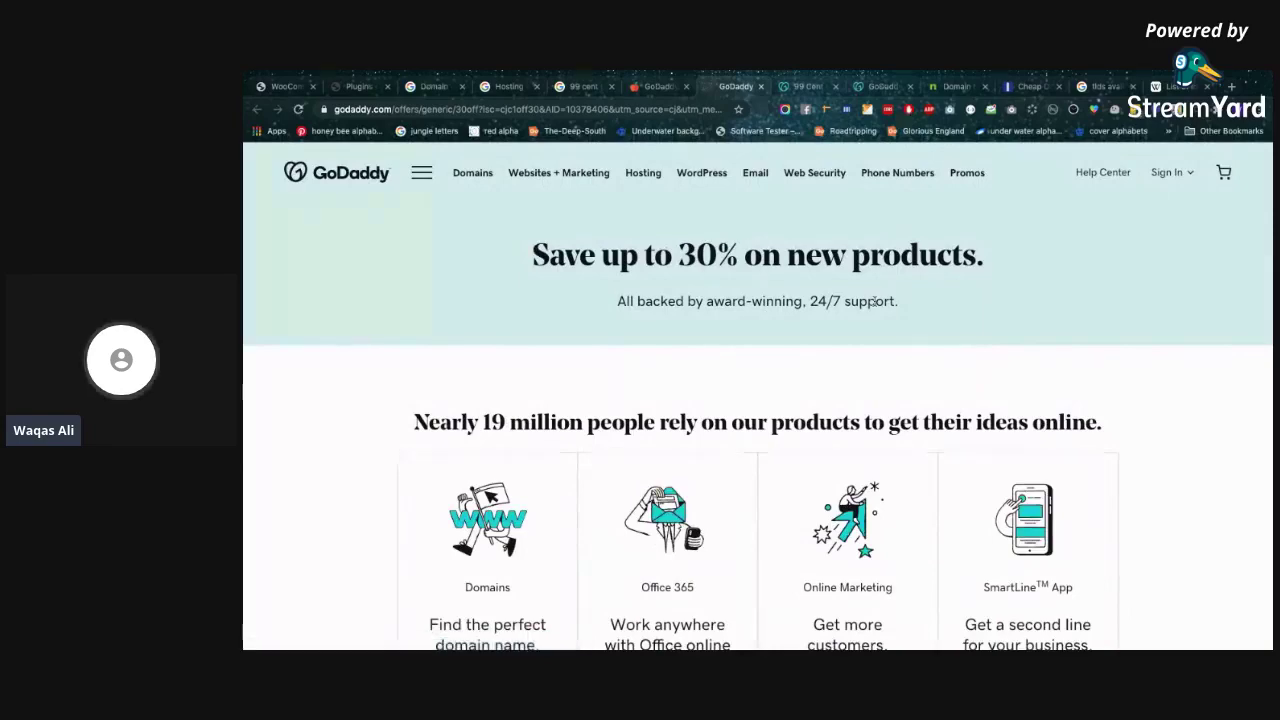
scroll(875, 304, down, 6)
scroll(876, 306, up, 6)
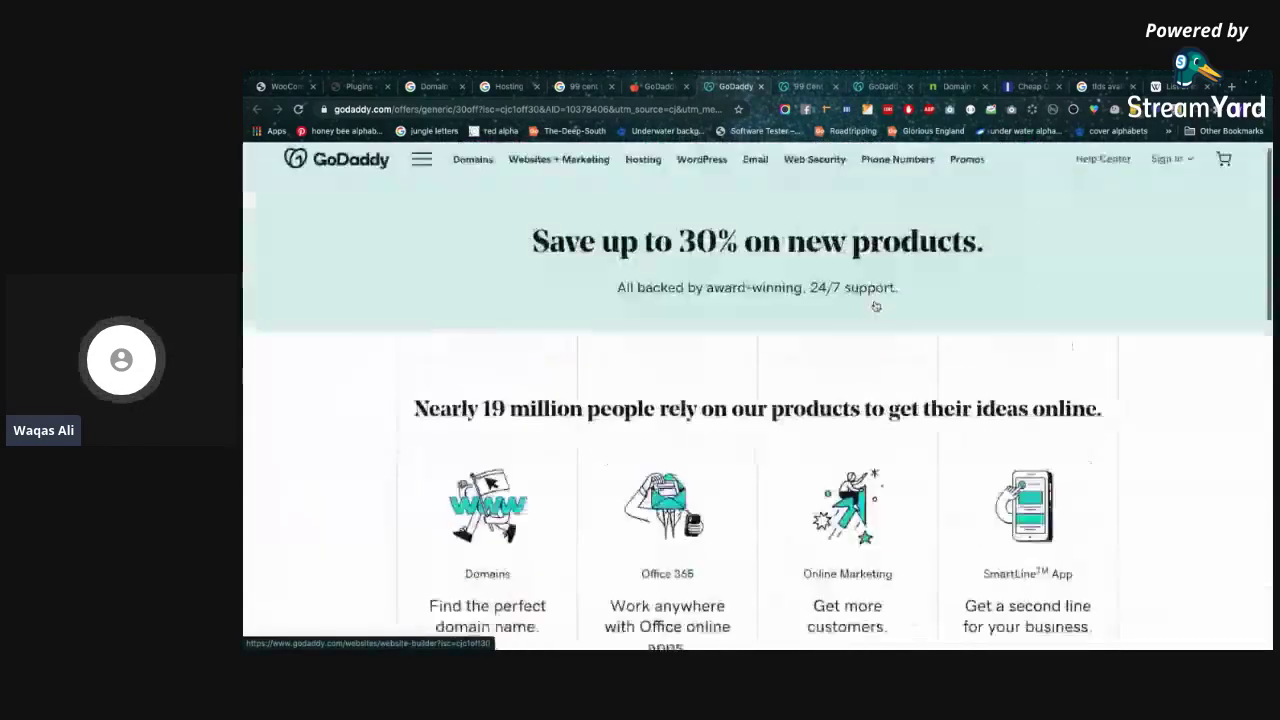
scroll(875, 306, up, 2)
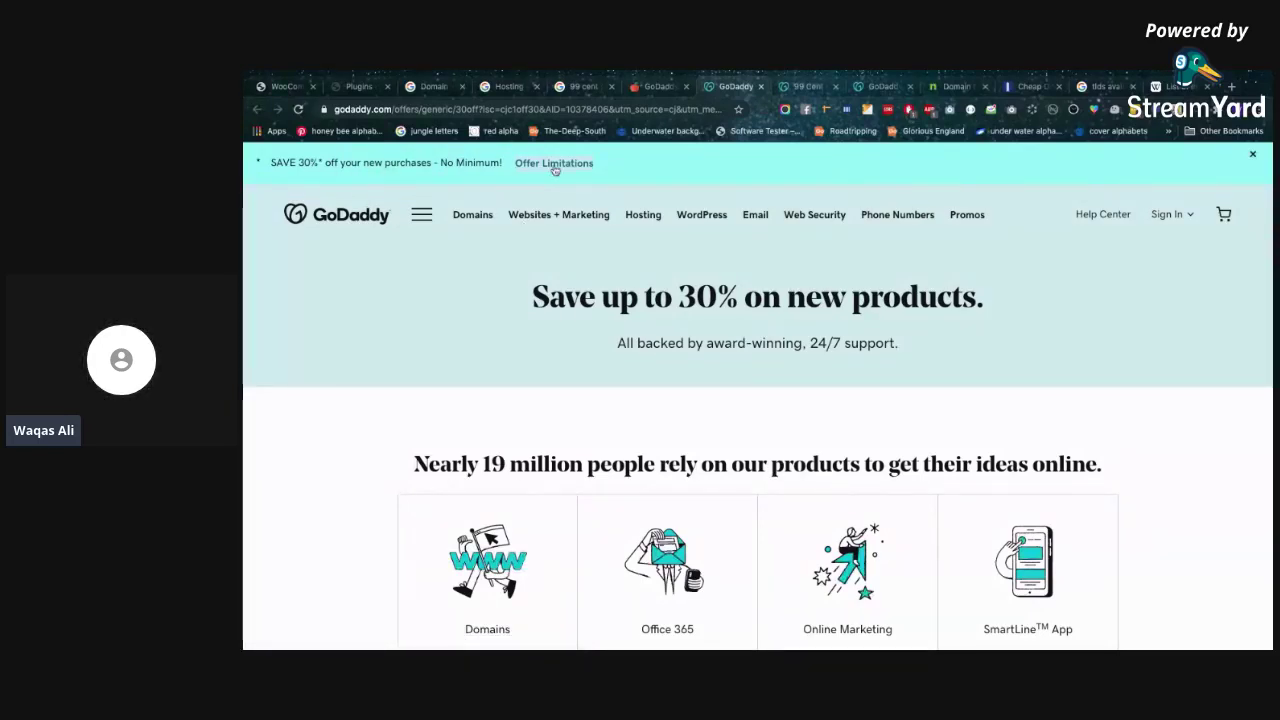
scroll(753, 380, down, 5)
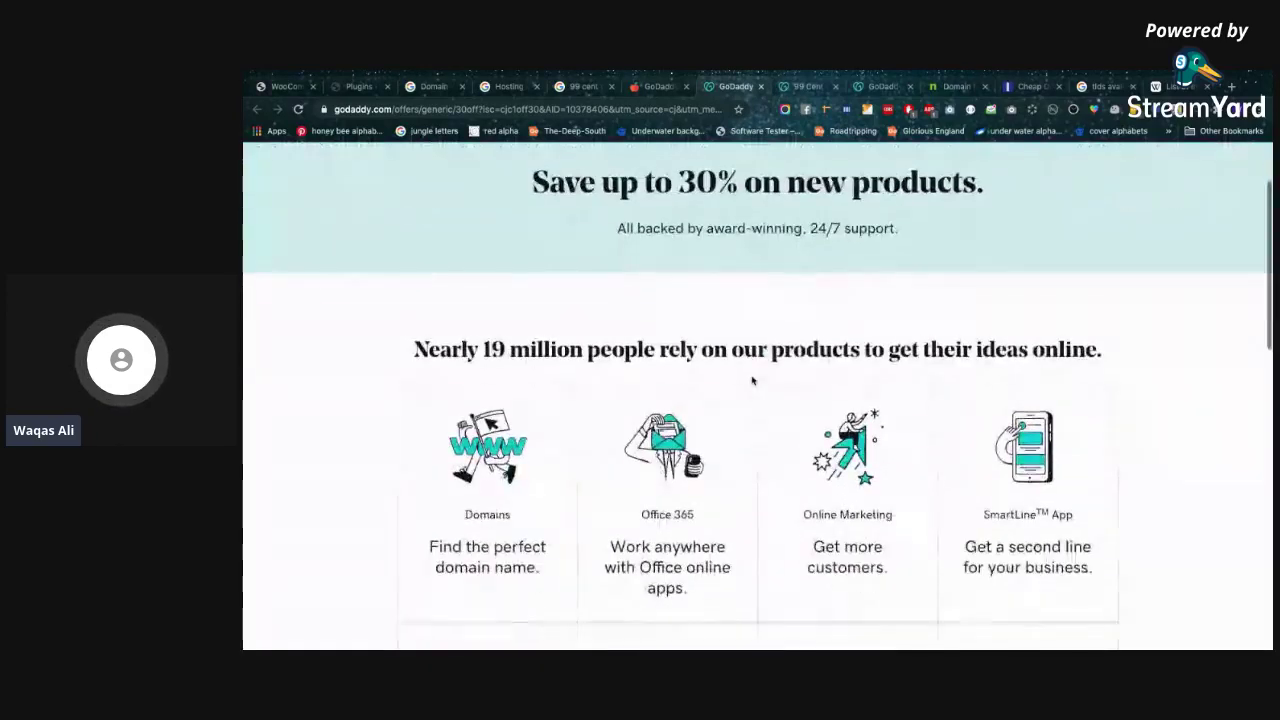
scroll(753, 380, down, 3)
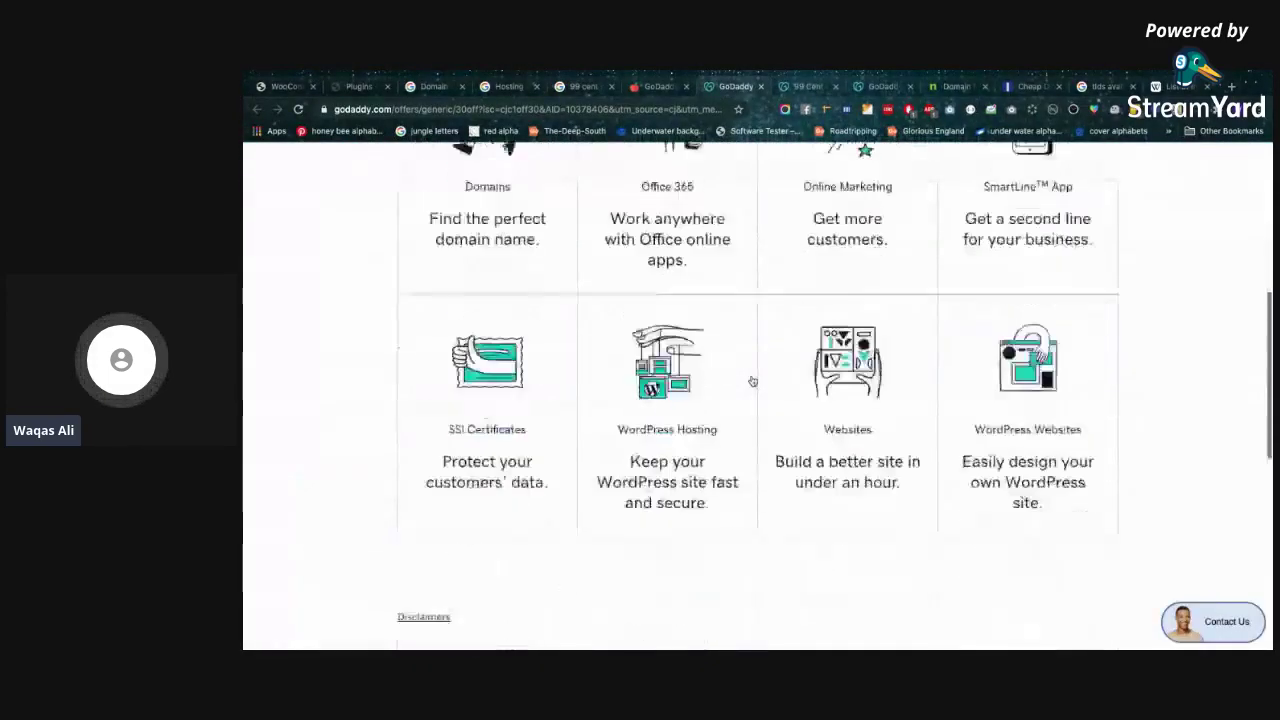
scroll(753, 380, up, 6)
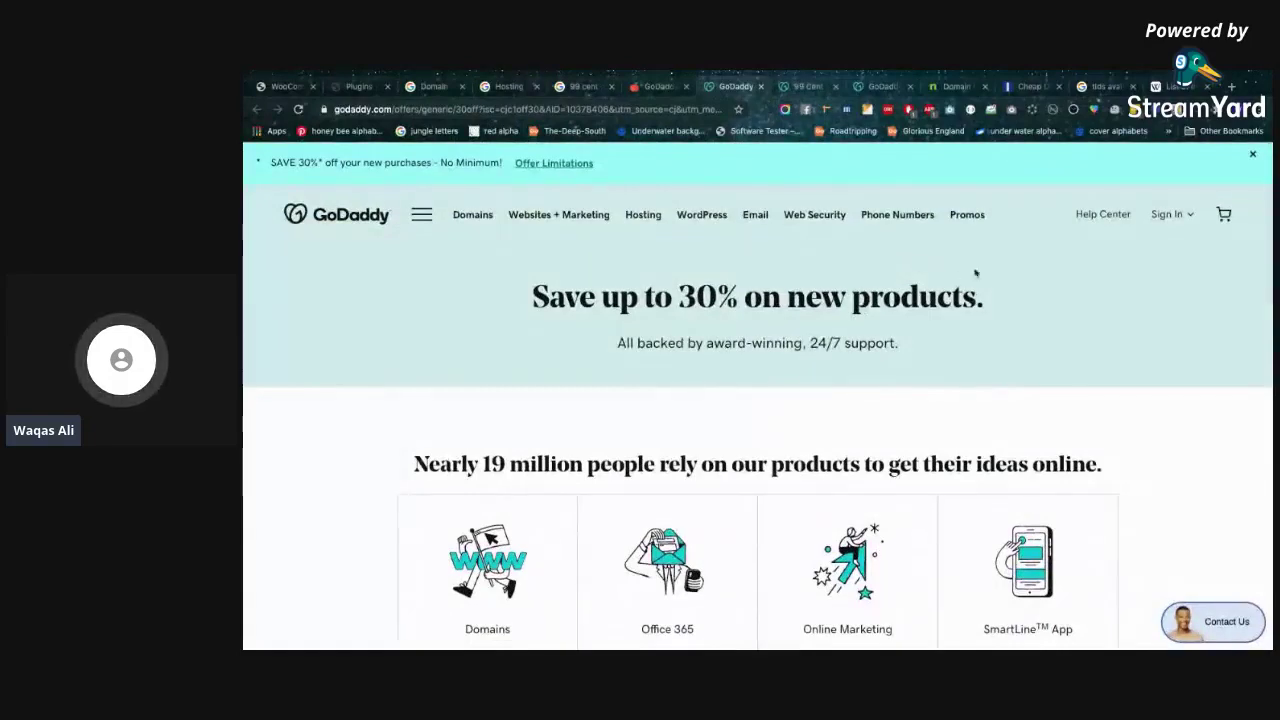
click(655, 86)
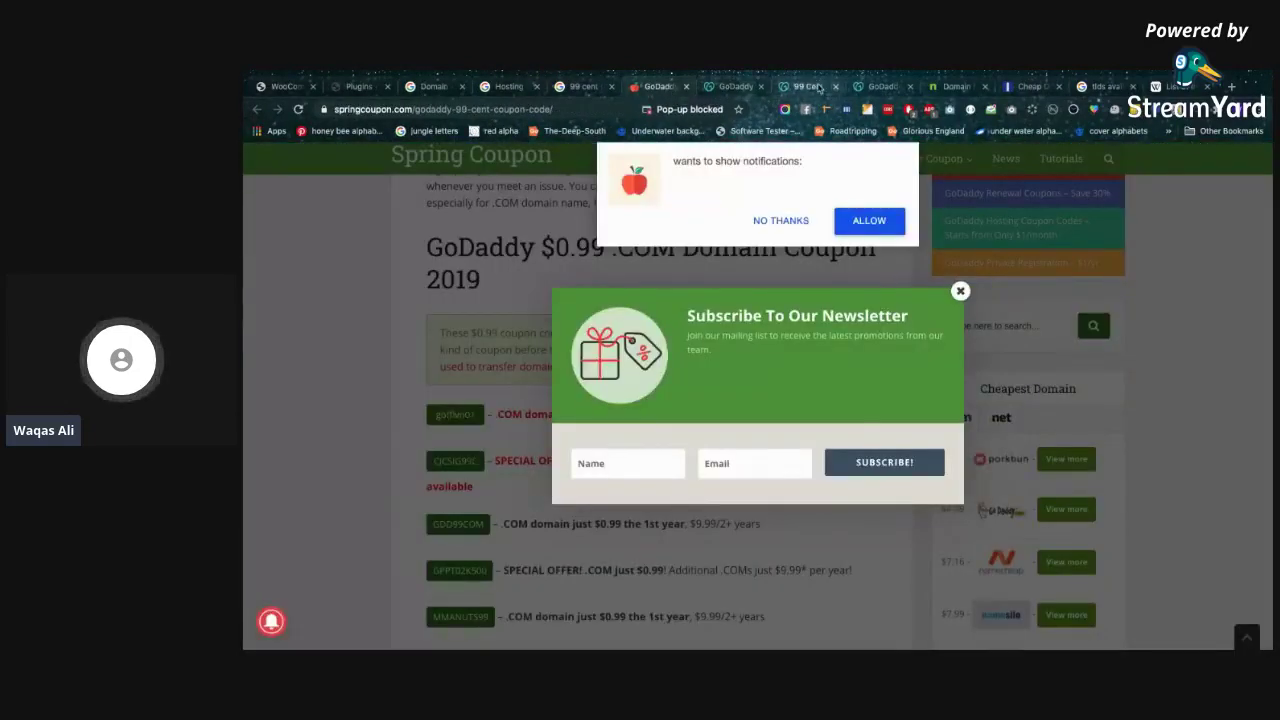
click(808, 86)
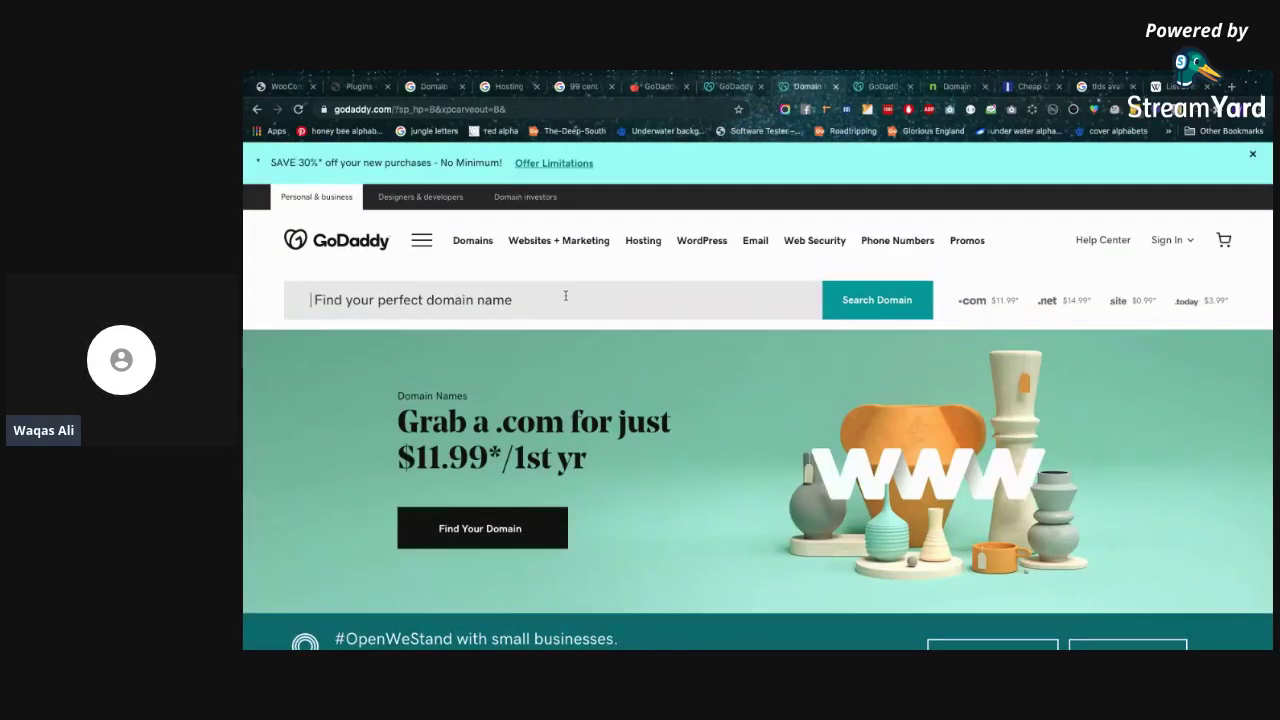
Search GoDaddy for the domain techexperts.tech.
click(565, 296)
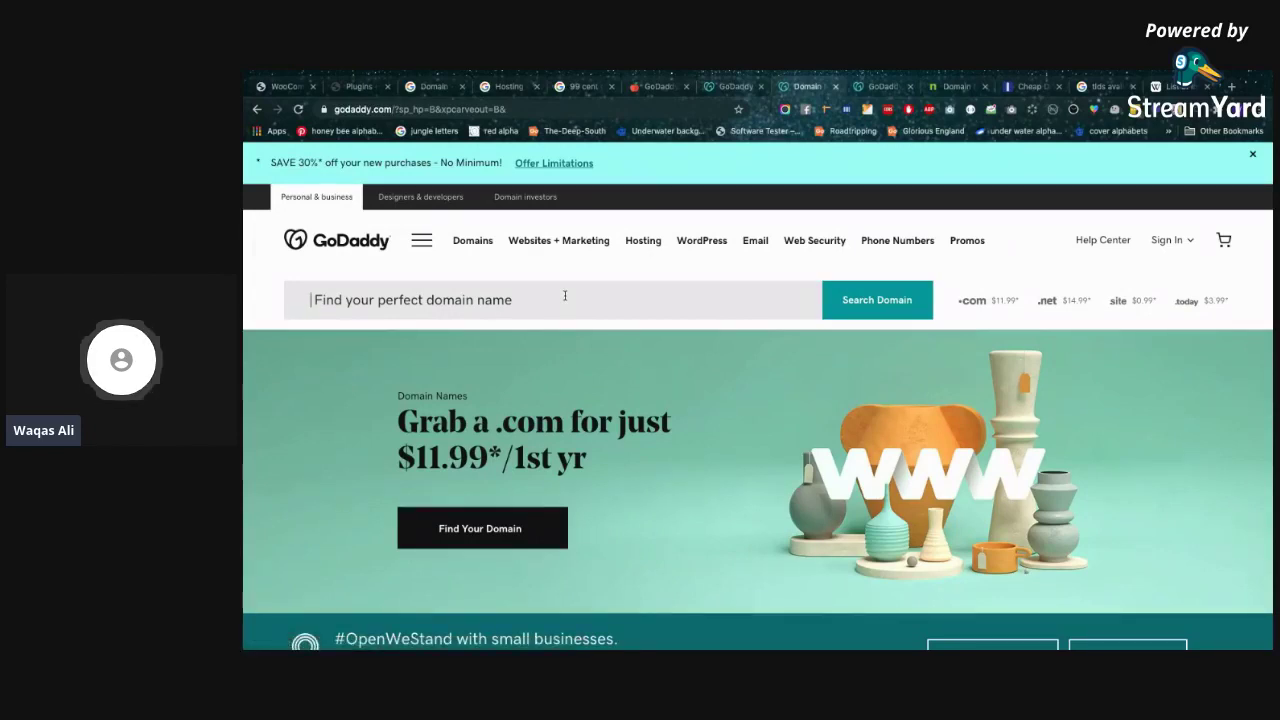
text(al)
key(BackSpace)
key(BackSpace)
key(BackSpace)
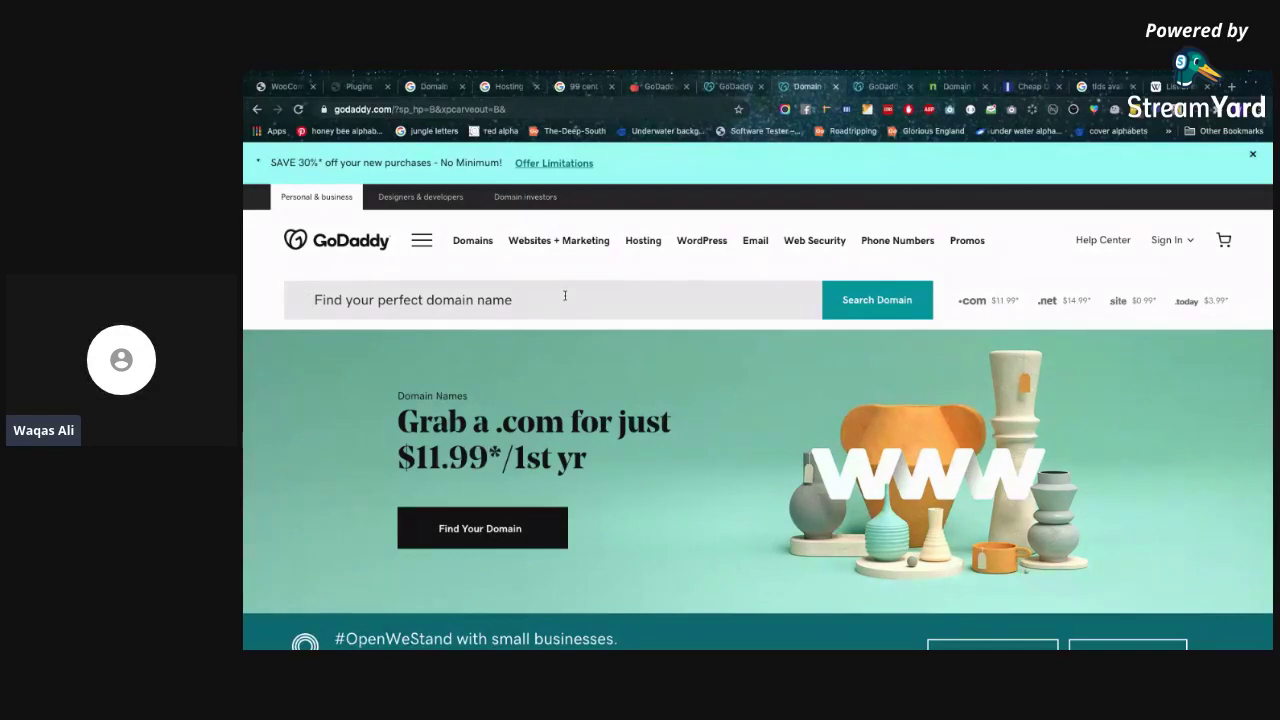
click(565, 296)
text(tech)
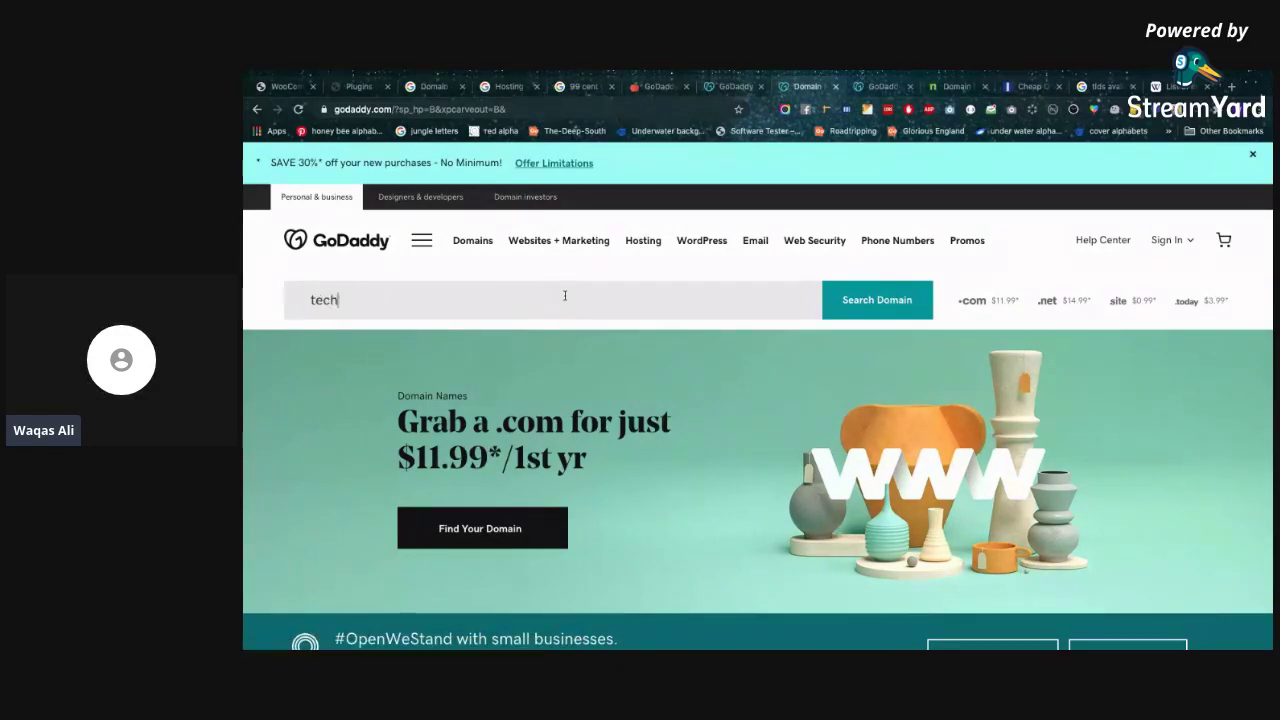
text(experts.tech)
key(Return)
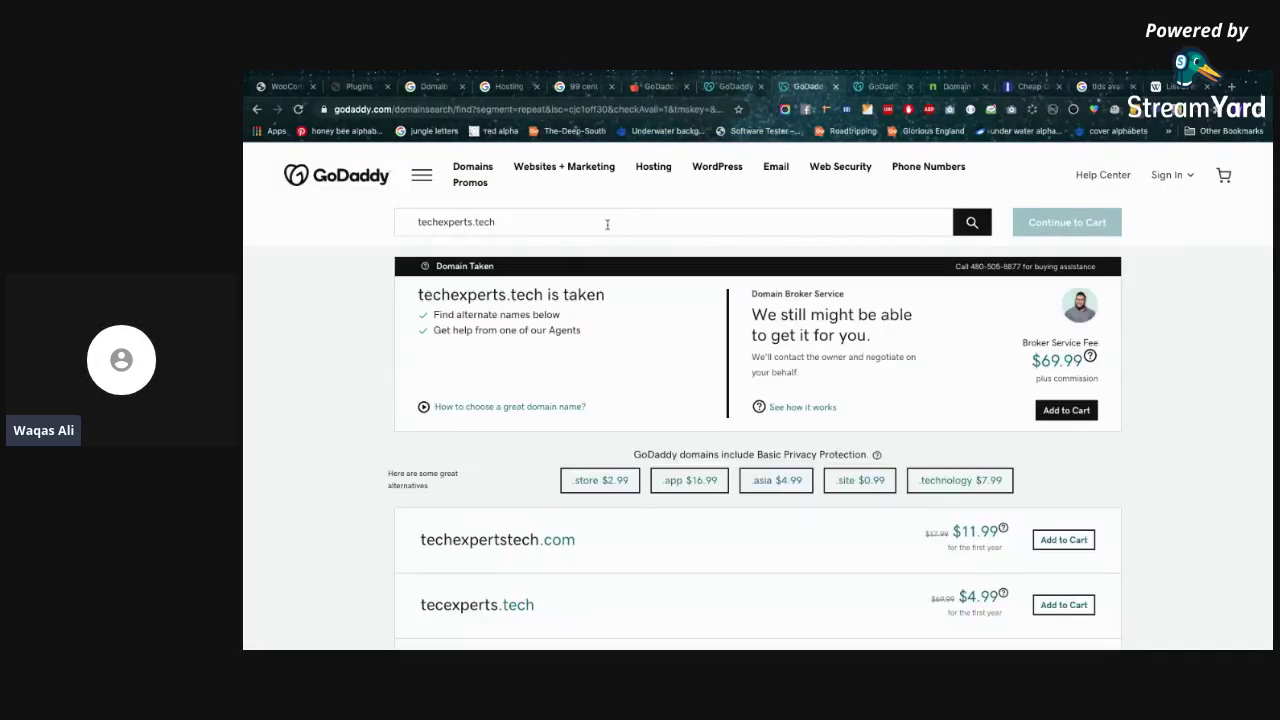
Search for techexperts.com instead, which comes up taken.
click(567, 225)
key(BackSpace)
key(BackSpace)
key(BackSpace)
key(BackSpace)
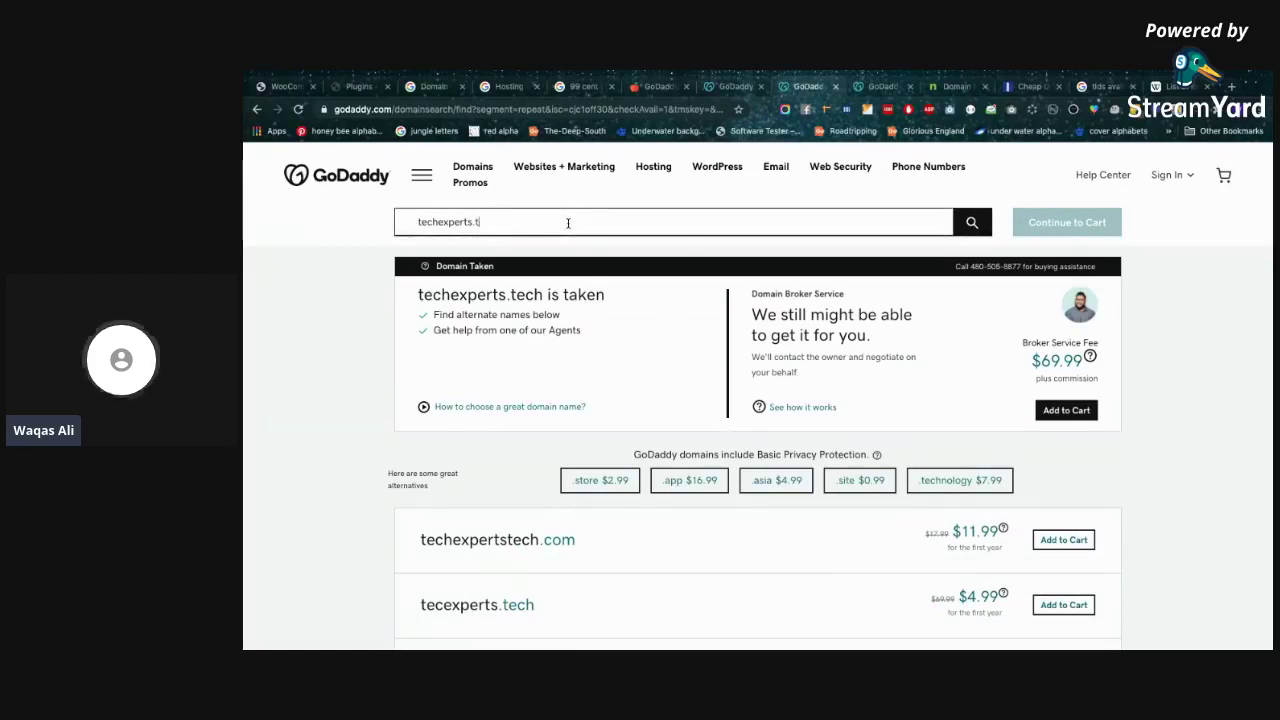
text(com)
key(Return)
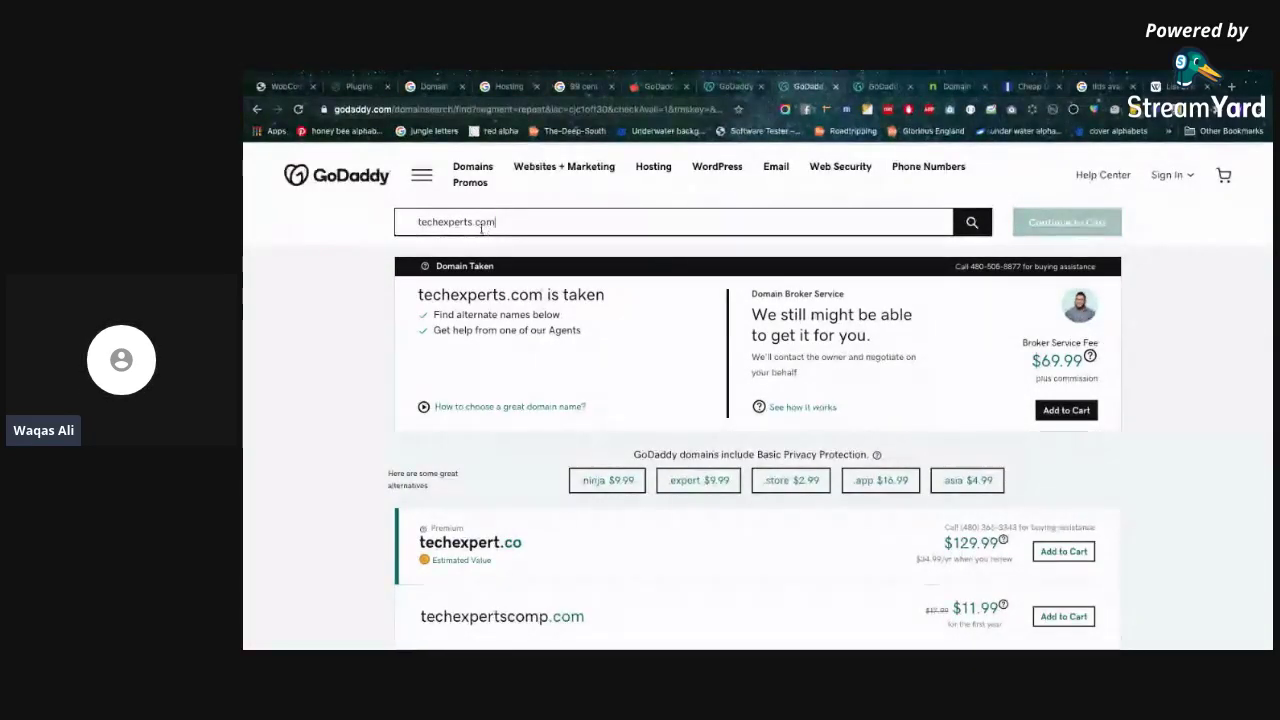
Search for prodcoders.com, found available at $1.00/mo for the first year.
drag(495, 224, 473, 224)
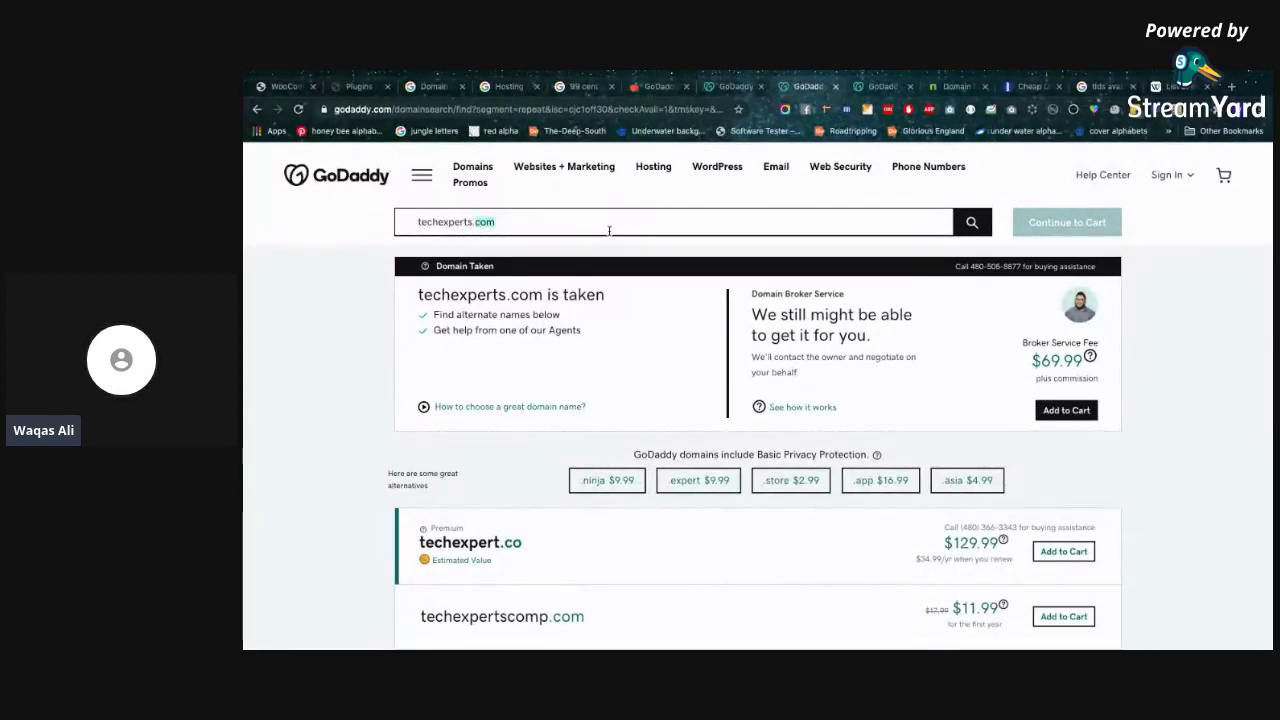
key(Left)
key(BackSpace)
key(BackSpace)
key(BackSpace)
key(BackSpace)
key(BackSpace)
key(BackSpace)
key(BackSpace)
key(BackSpace)
key(BackSpace)
key(BackSpace)
key(BackSpace)
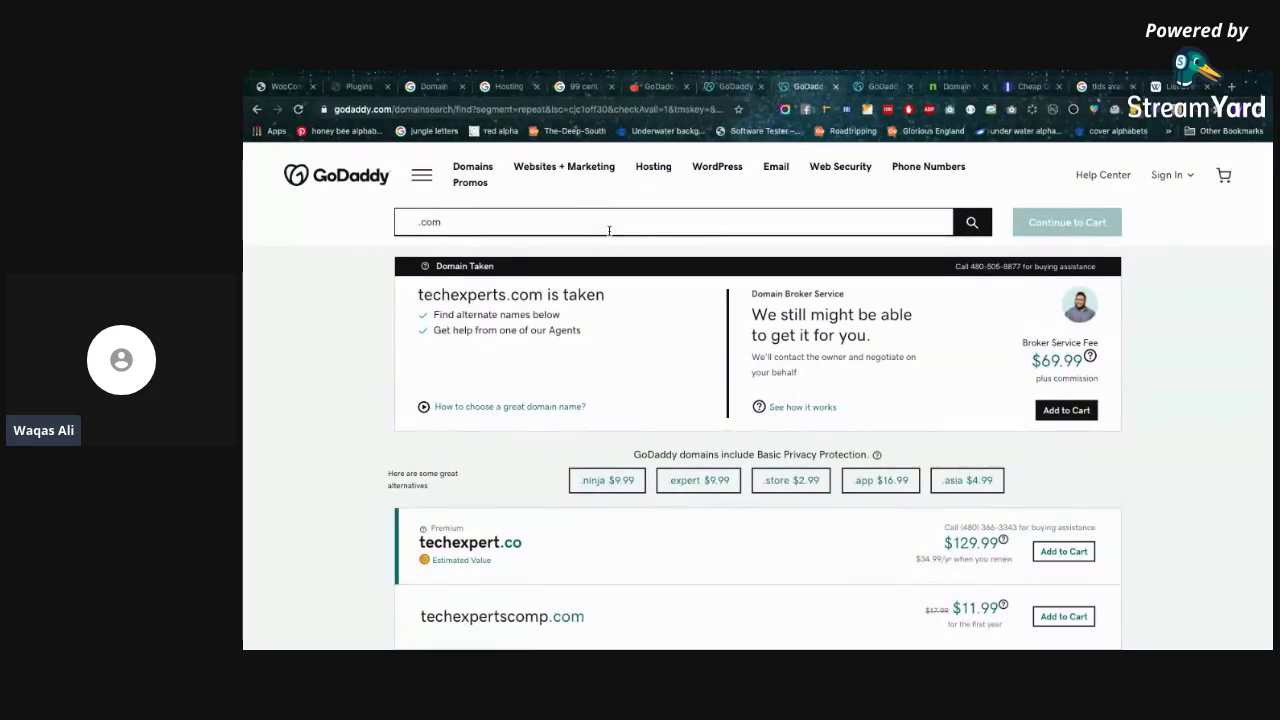
text(prodcode)
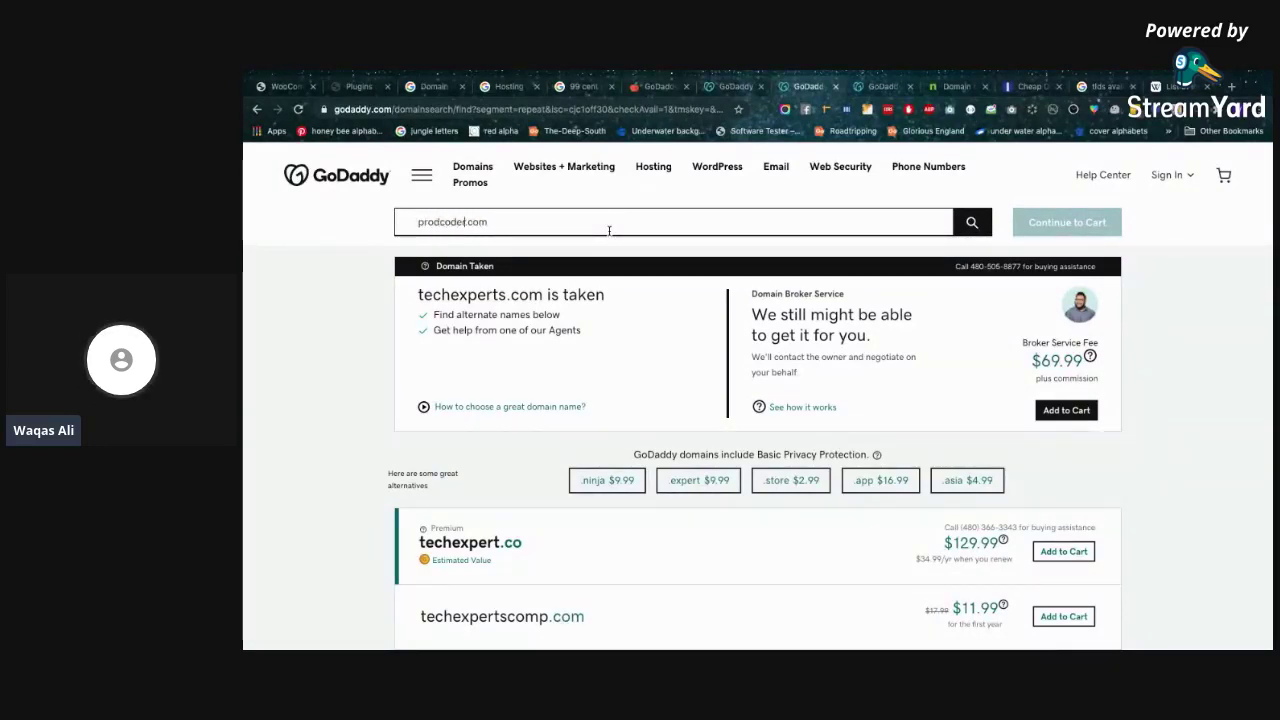
text(rs)
key(Return)
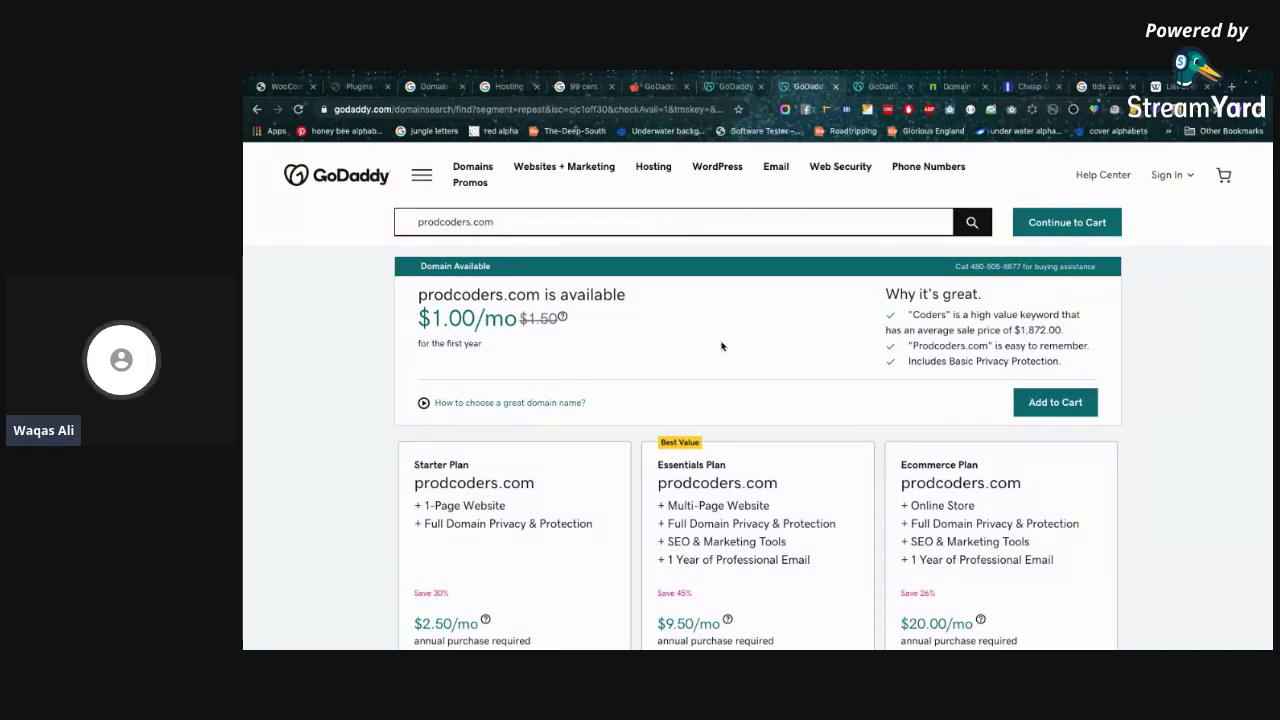
Add prodcoders.com to the cart and continue to the domain configuration page.
click(1050, 400)
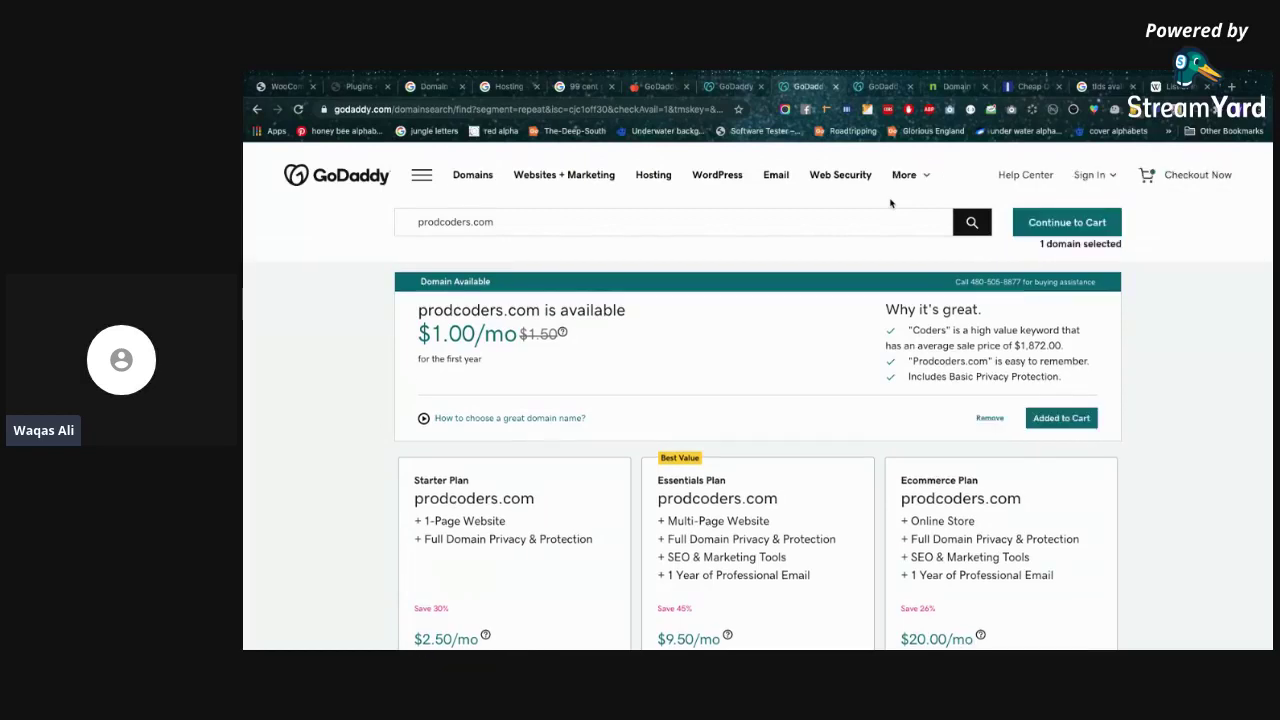
click(1045, 222)
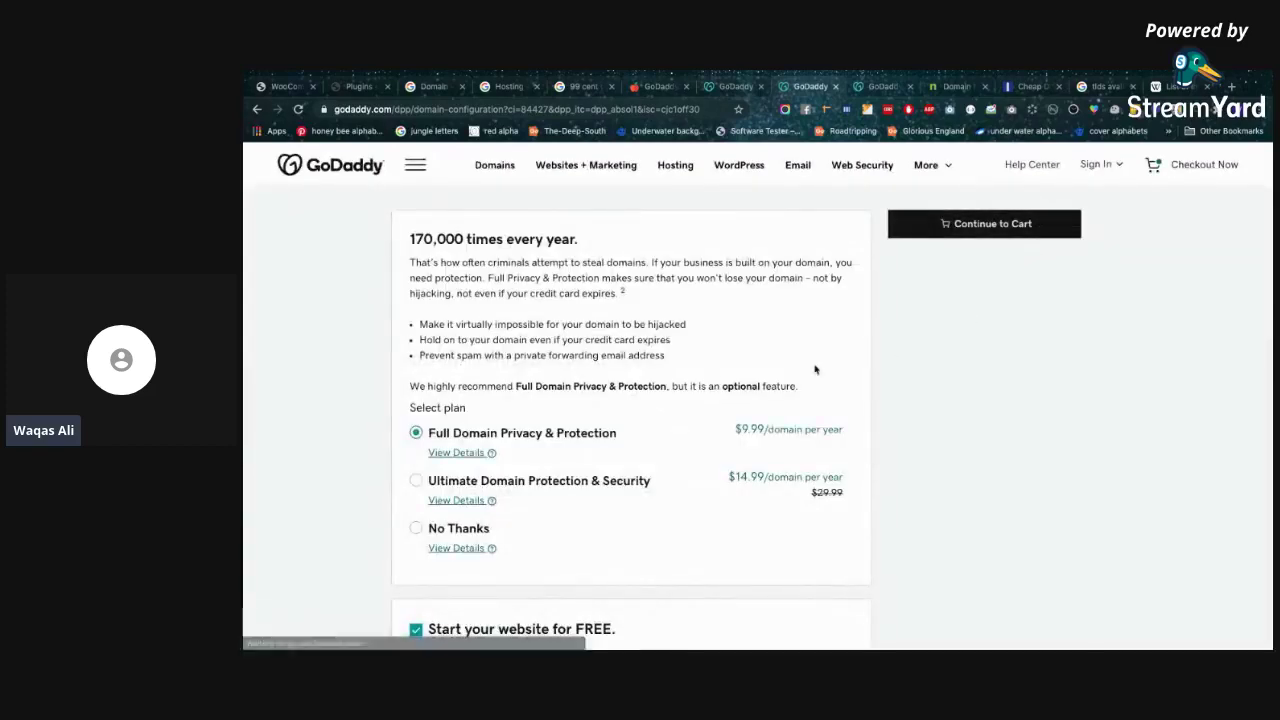
scroll(815, 370, down, 2)
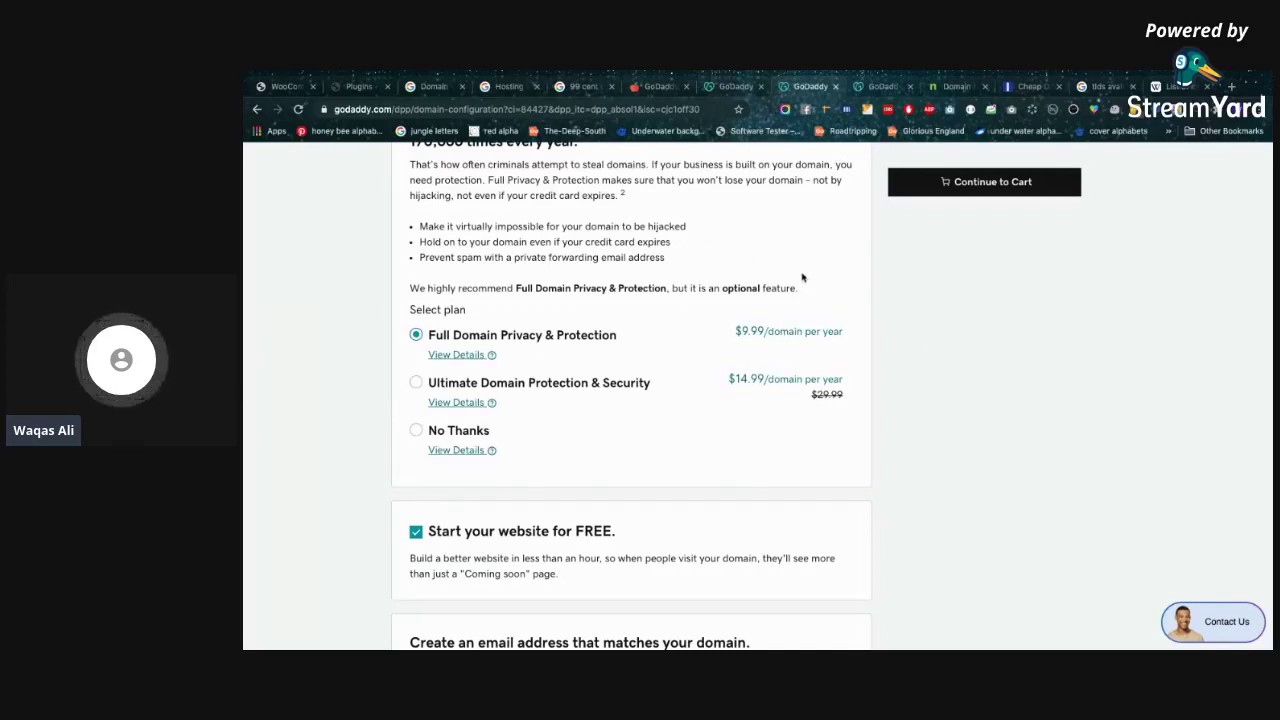
click(1233, 87)
Look up the WHOIS record for waqasali.pro on who.is.
text(who.is)
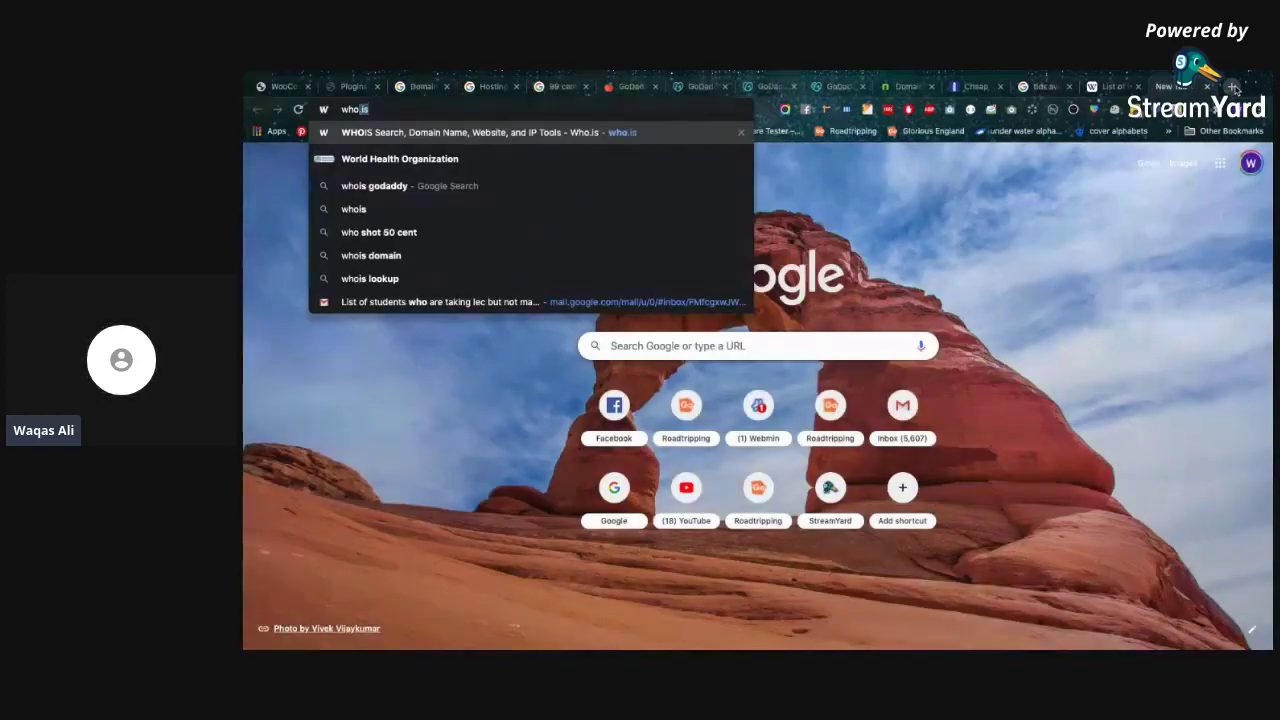
key(Return)
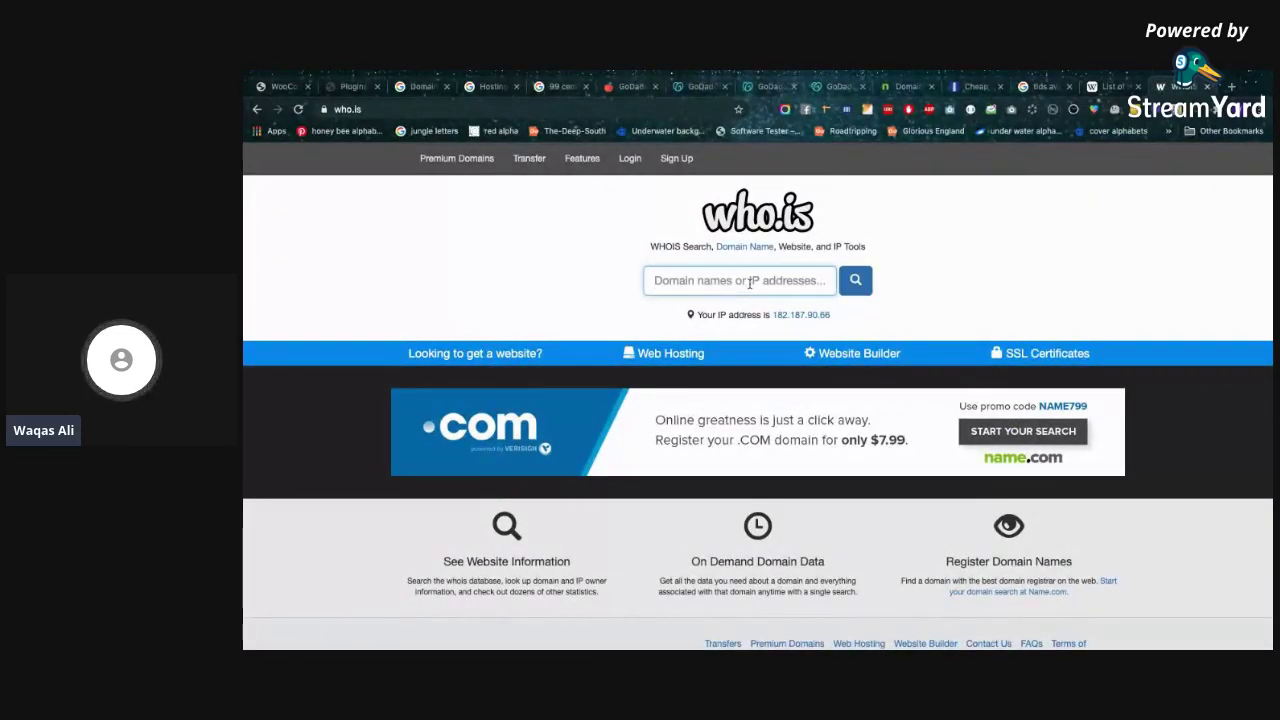
text(waqas)
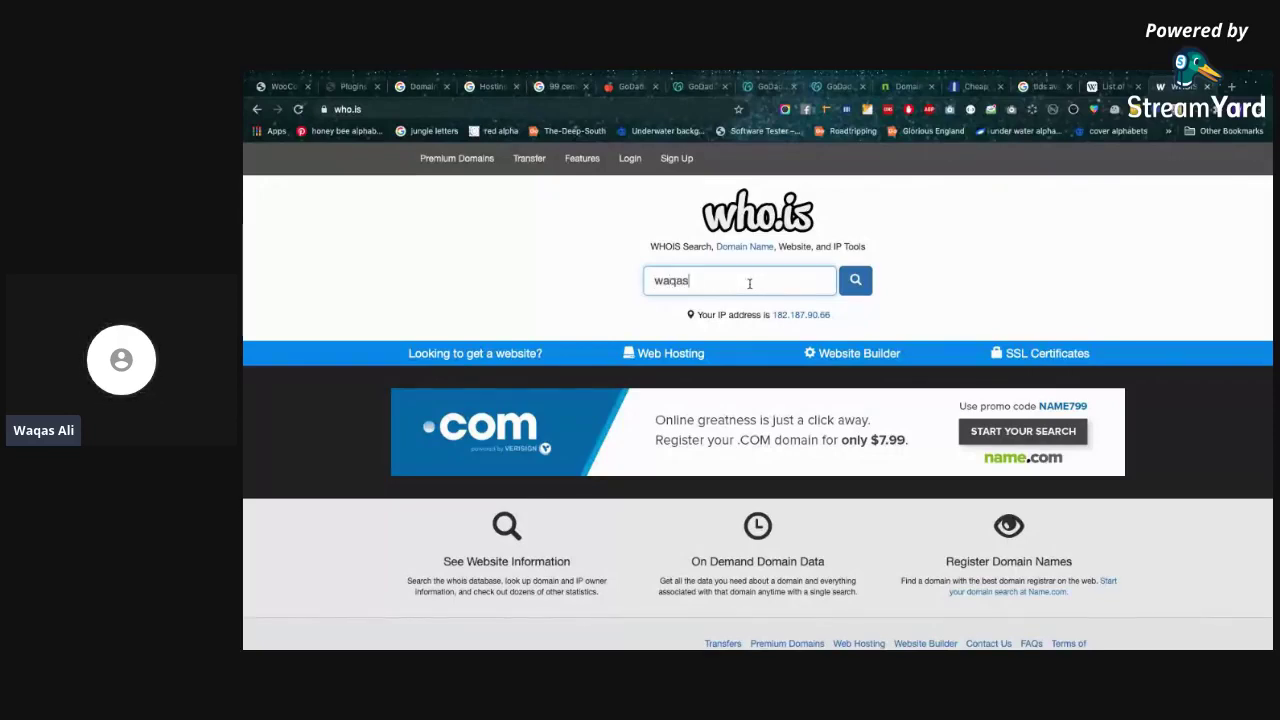
text(ali.pro)
key(Return)
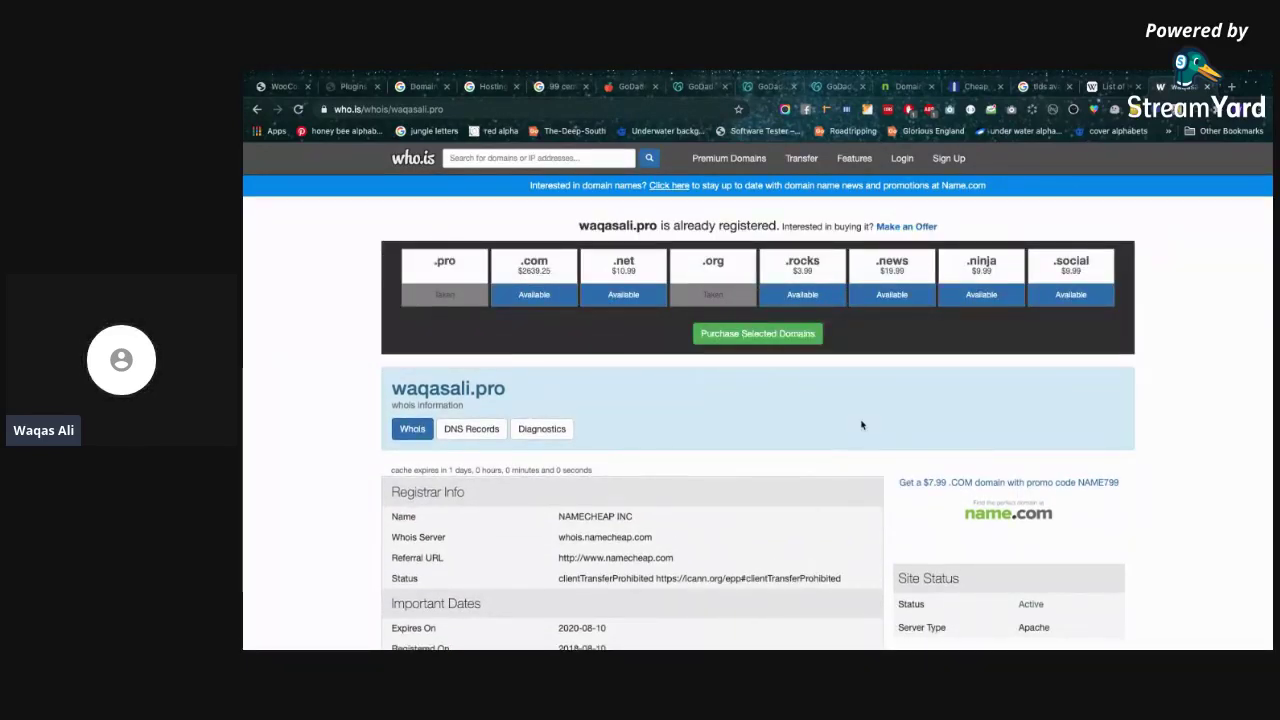
scroll(861, 425, down, 5)
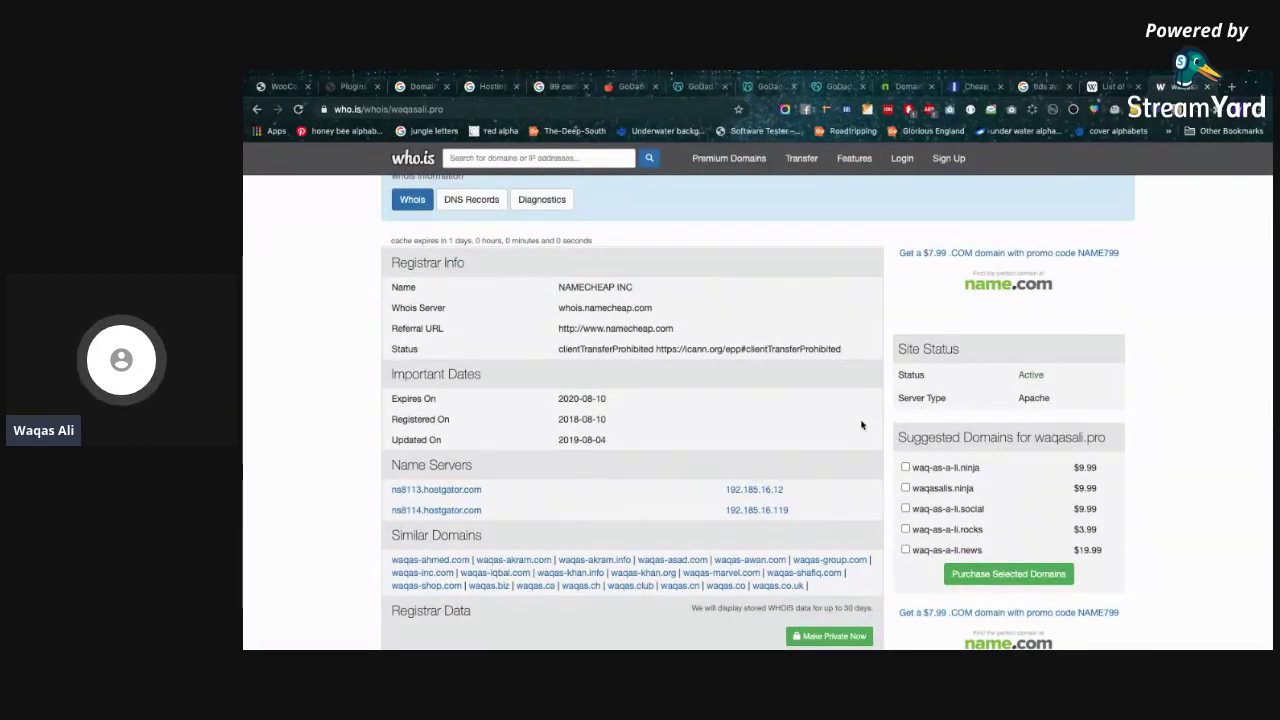
scroll(861, 425, up, 1)
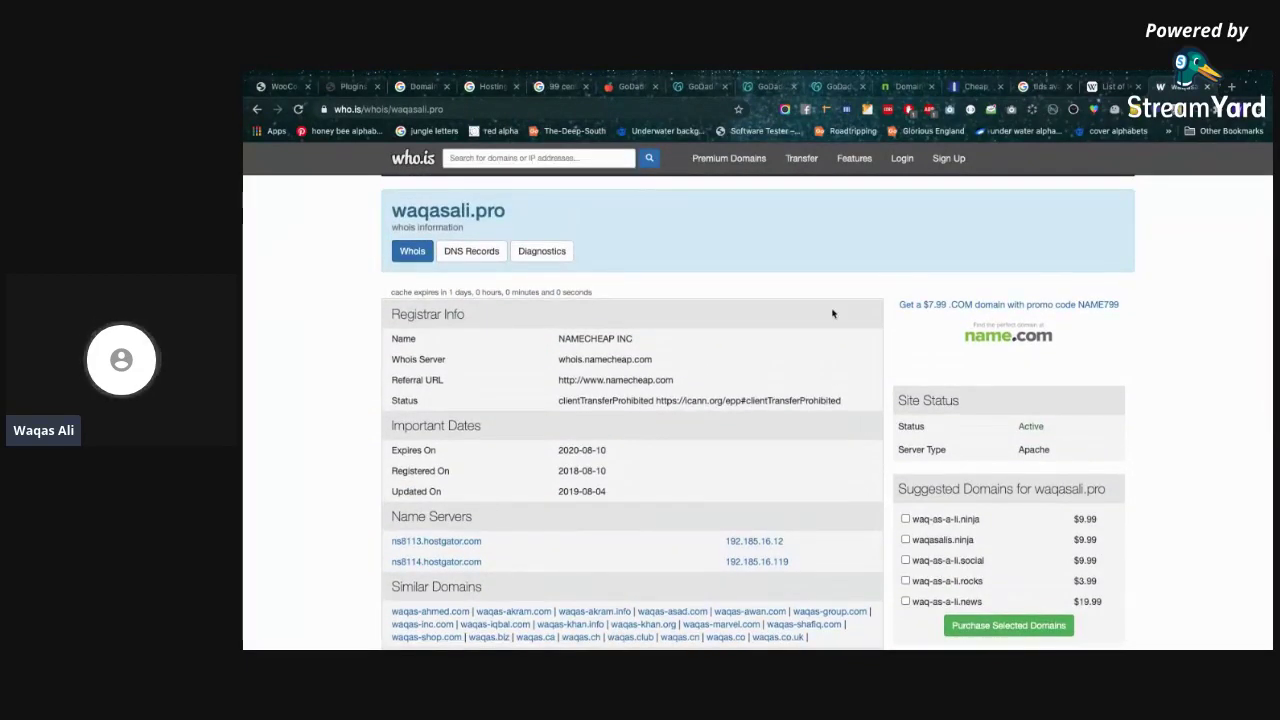
scroll(832, 313, down, 3)
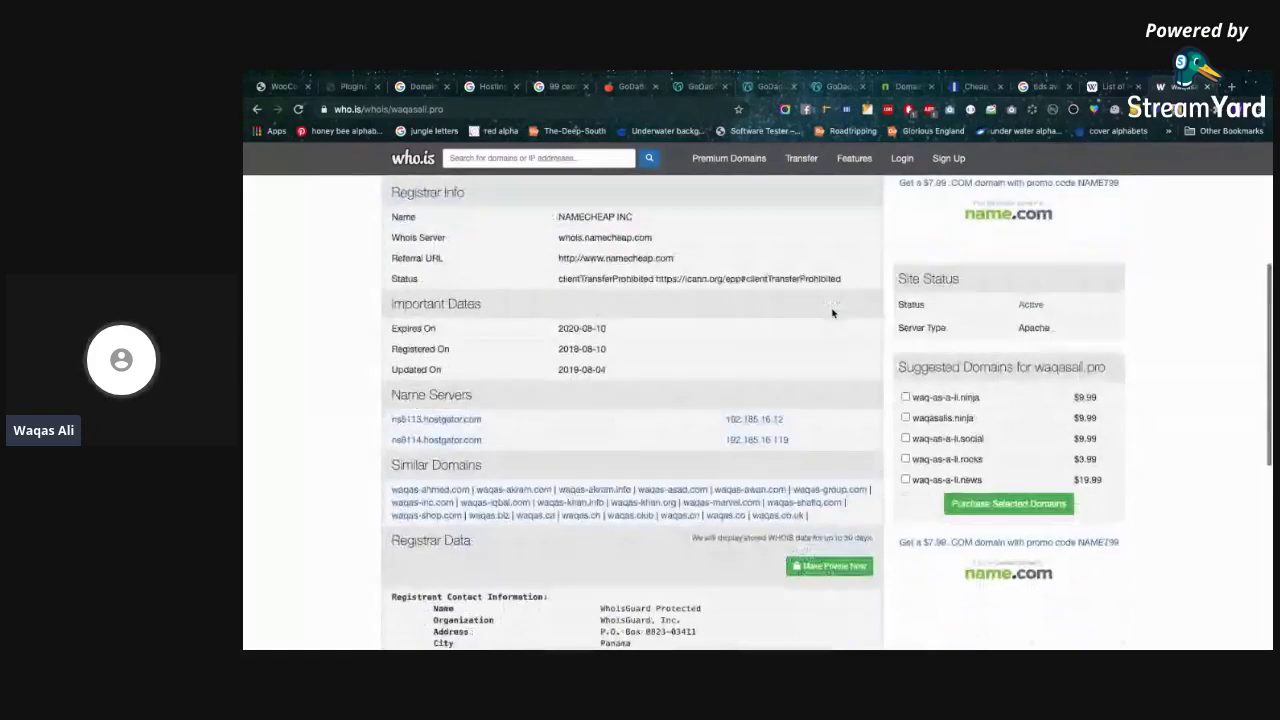
scroll(808, 457, down, 6)
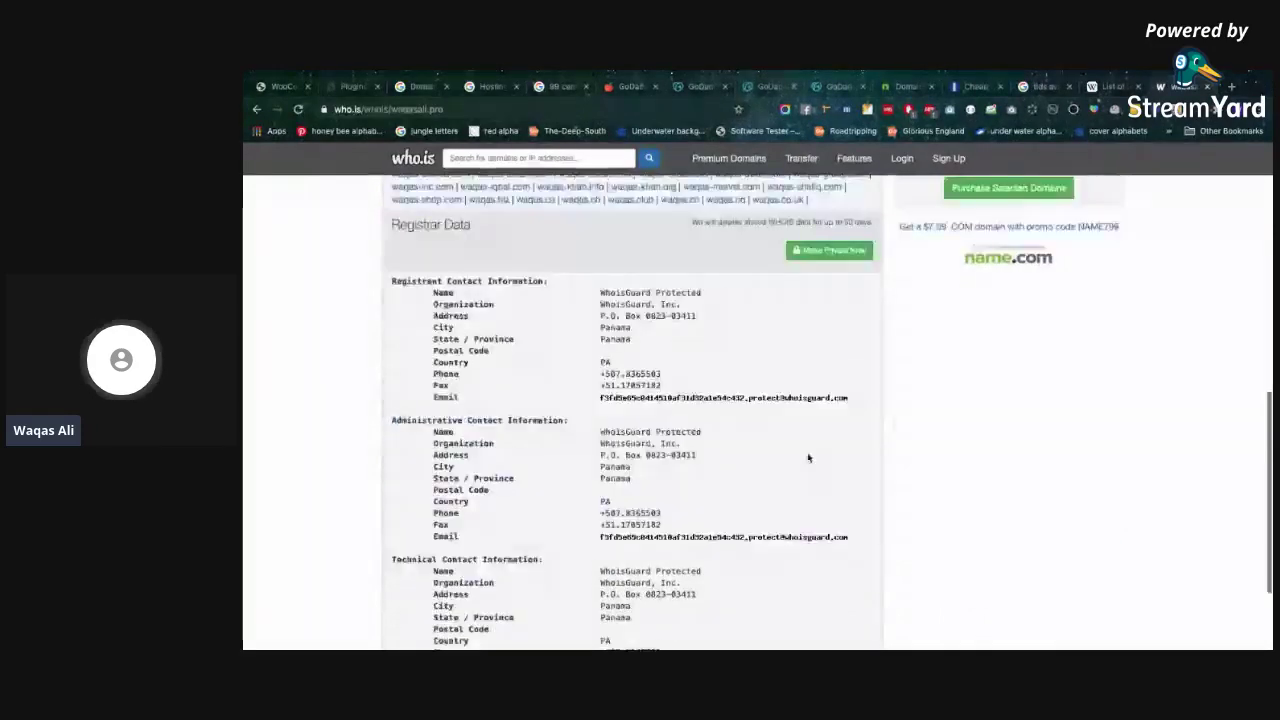
scroll(808, 457, up, 10)
scroll(543, 343, down, 2)
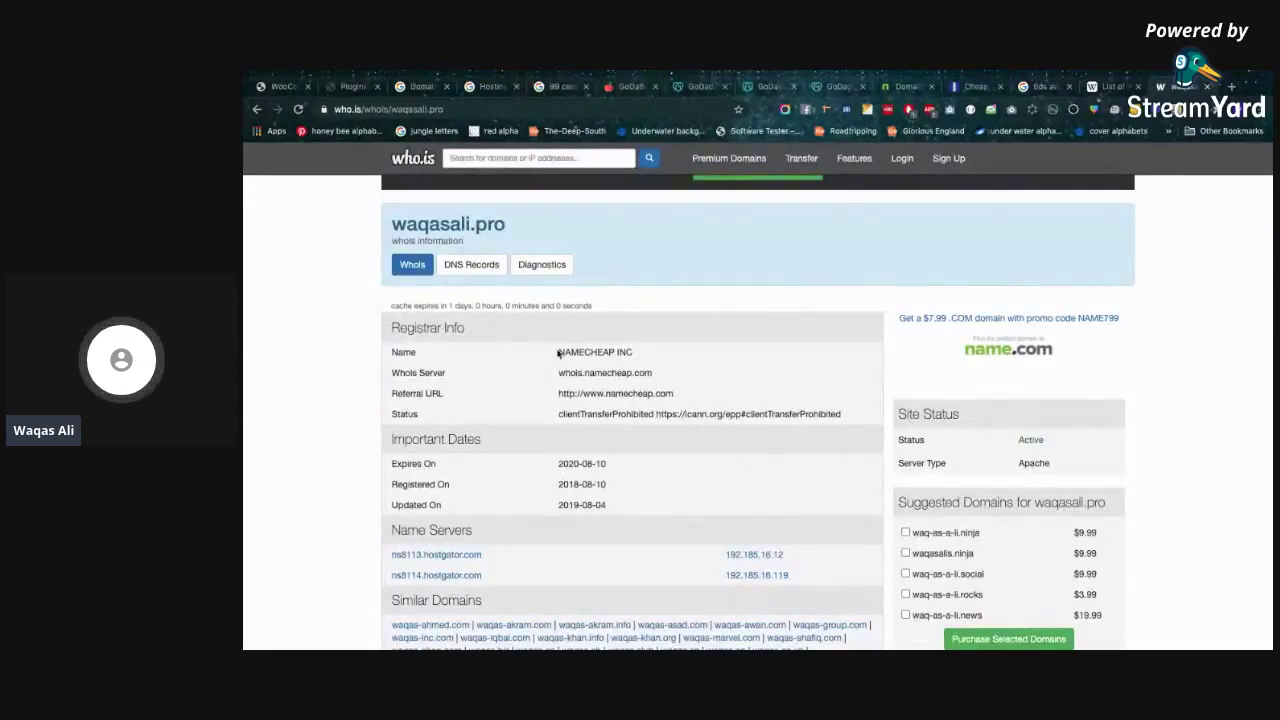
Search Google for namecheap in a new tab.
click(1232, 89)
text(chea)
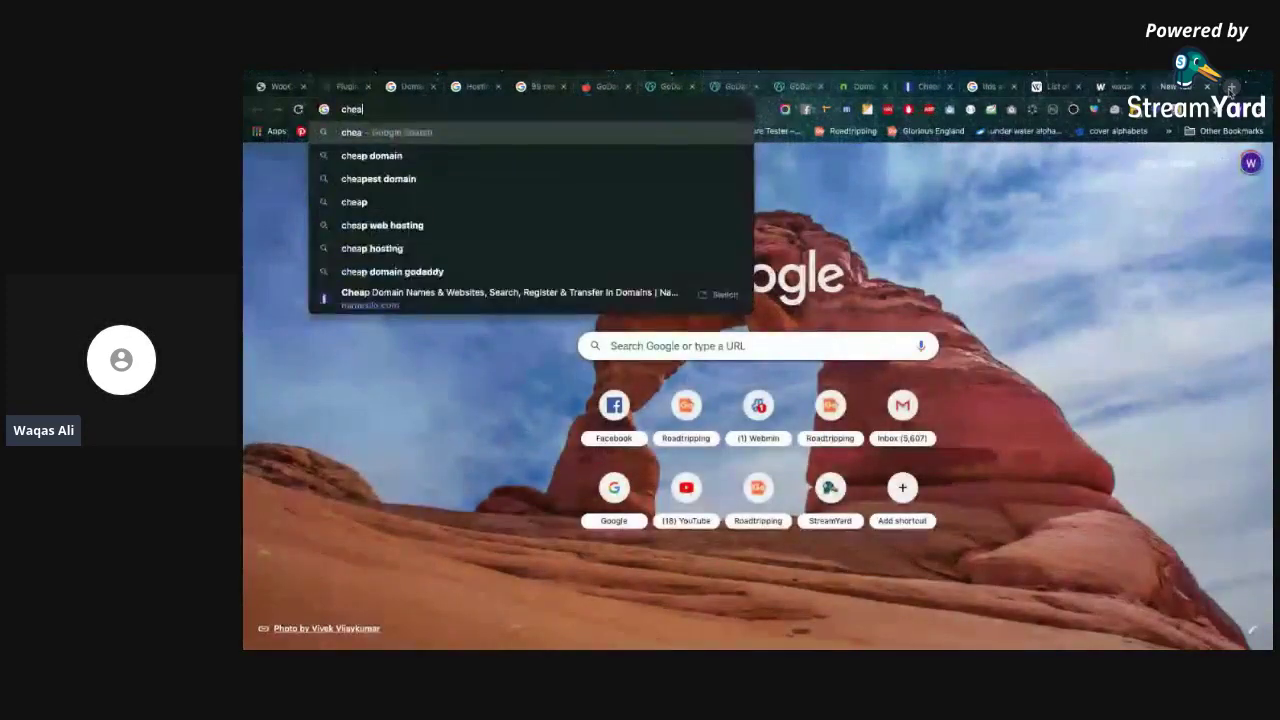
key(BackSpace)
key(BackSpace)
key(BackSpace)
key(BackSpace)
text(namecheap)
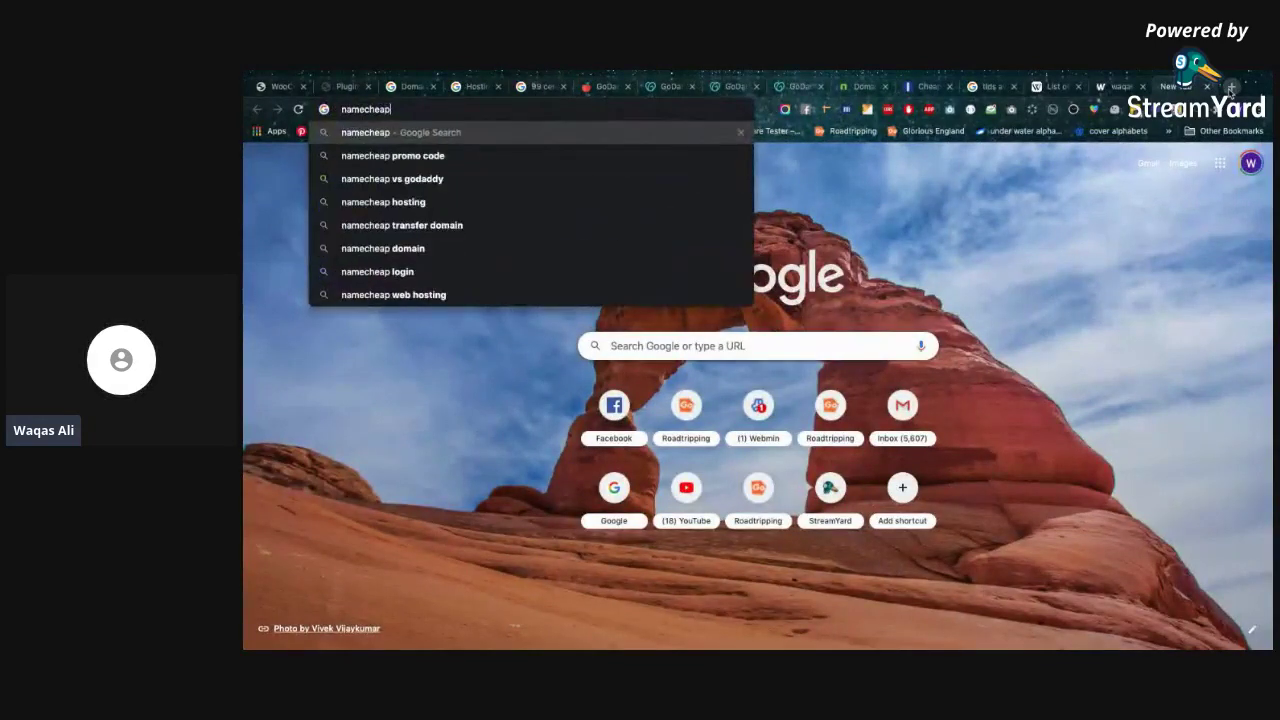
key(Return)
Read the waqasali.pro WHOIS Registrar Data contacts, then return to the GoDaddy tab.
key(ctrl+shift+Tab)
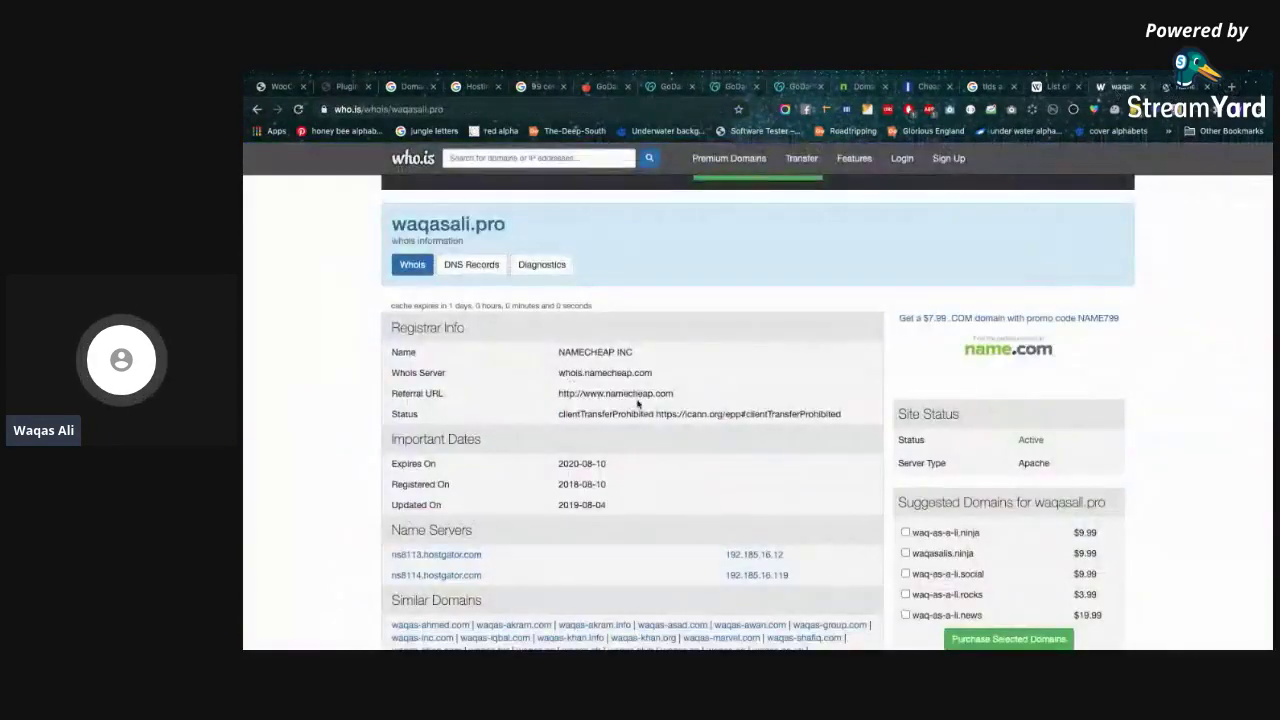
scroll(637, 403, down, 2)
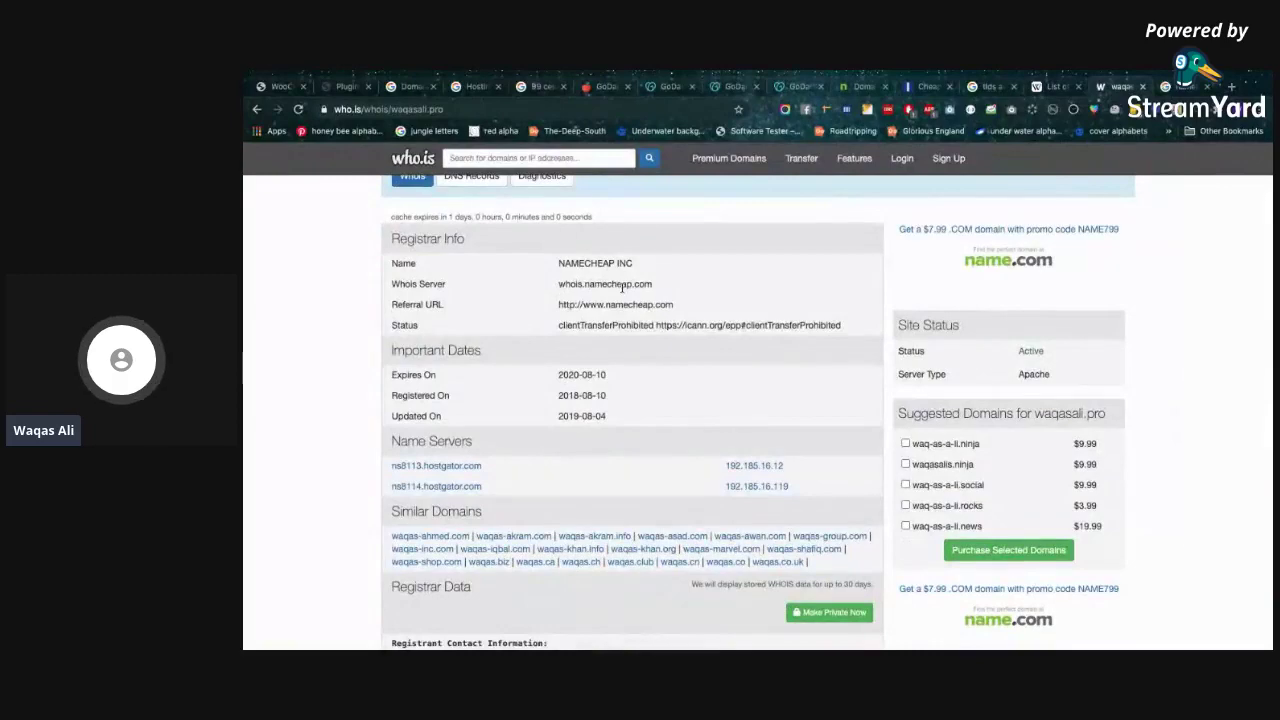
scroll(624, 288, down, 1)
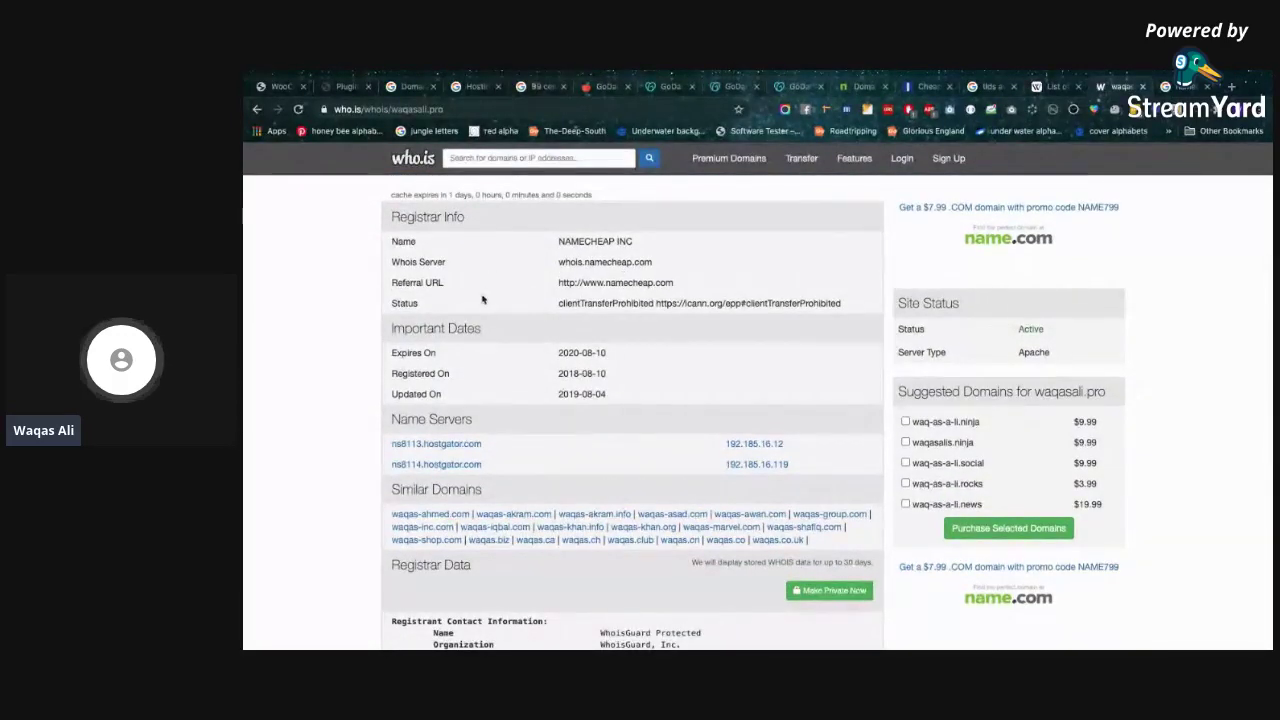
scroll(656, 283, down, 1)
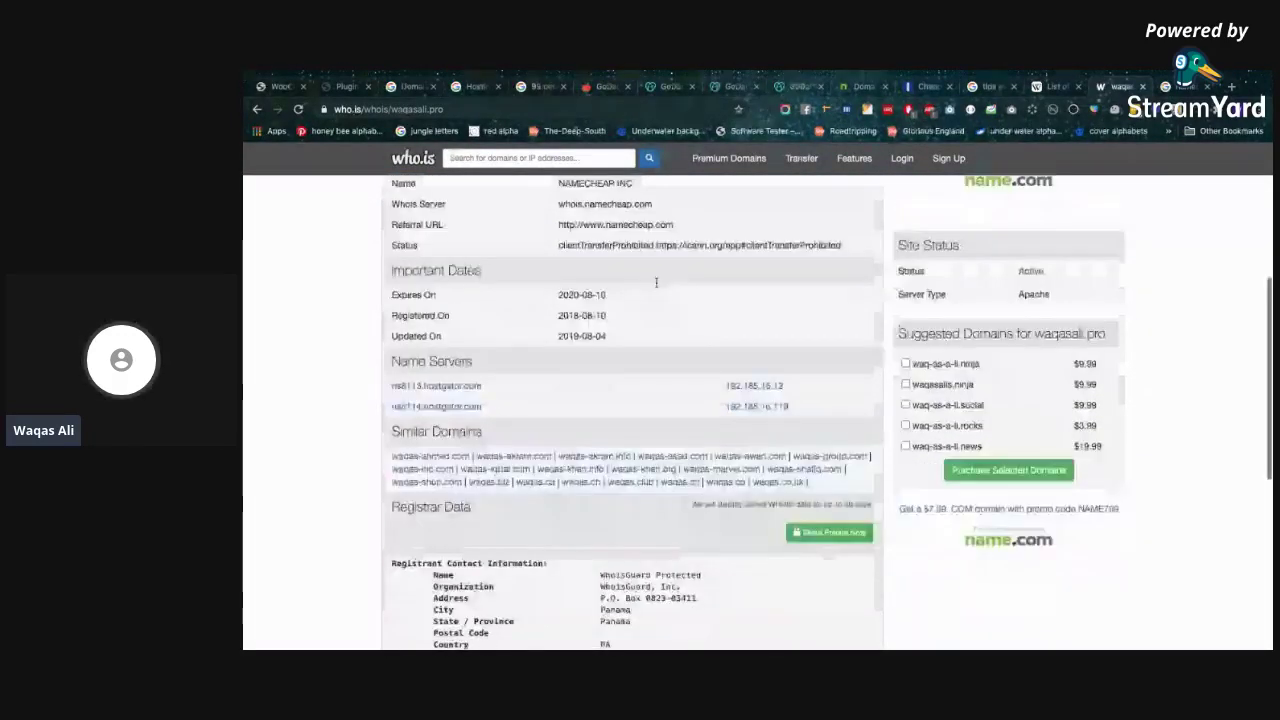
scroll(656, 283, down, 5)
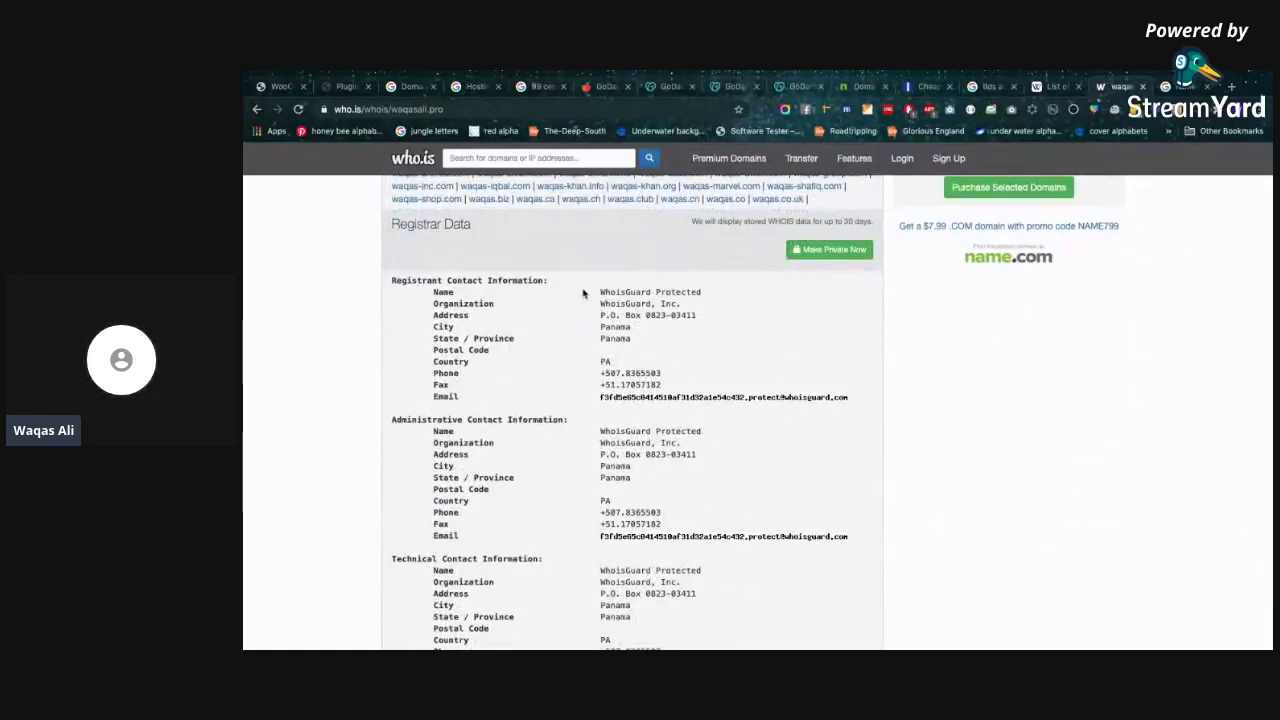
scroll(640, 333, down, 1)
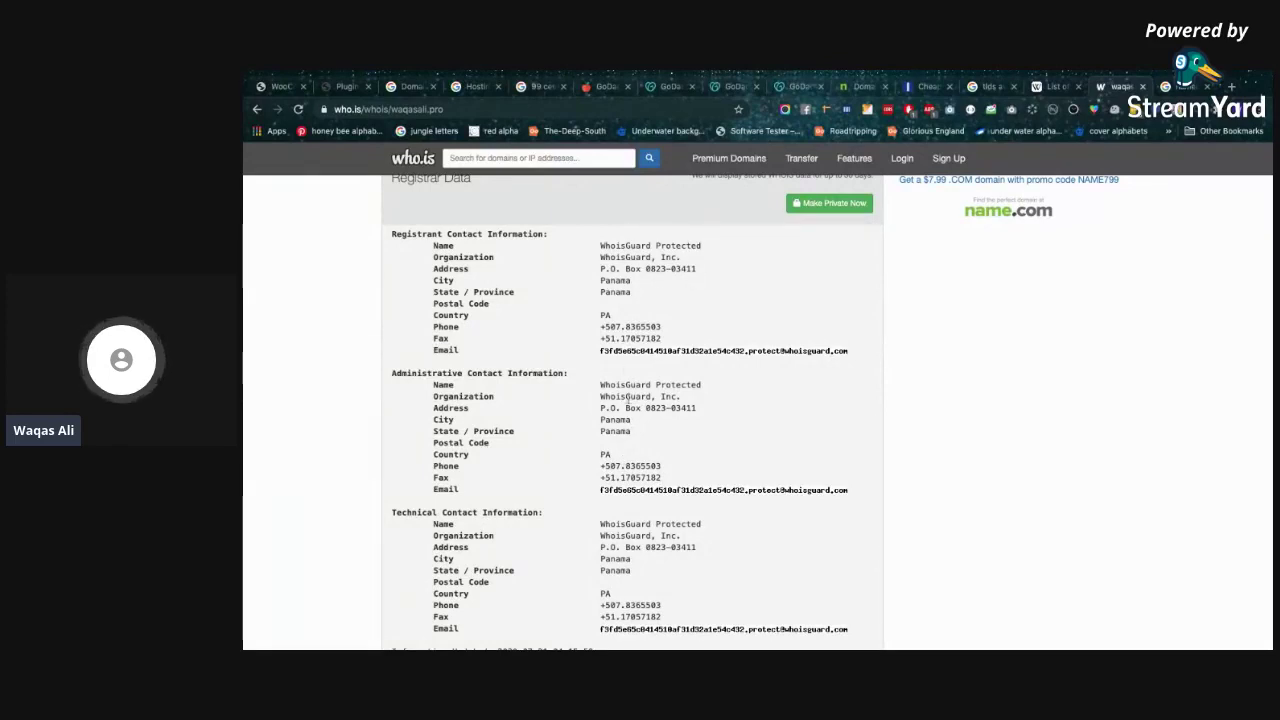
scroll(629, 398, down, 1)
scroll(626, 331, up, 1)
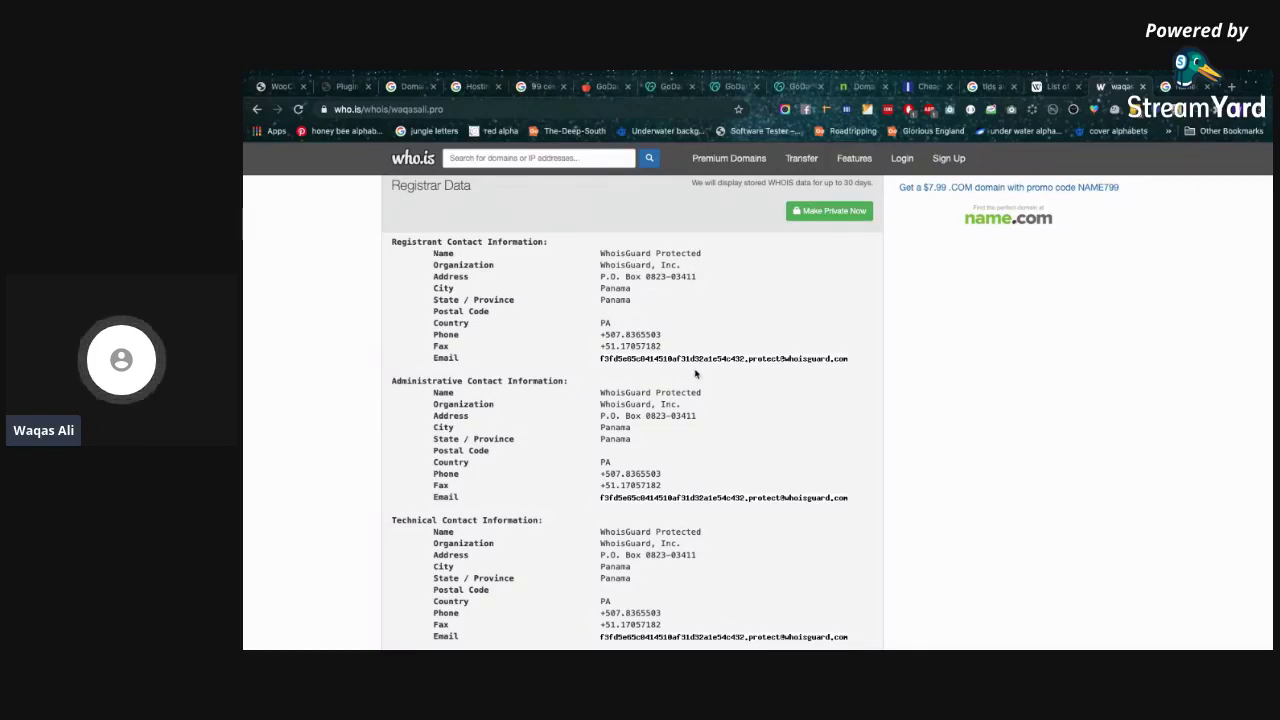
scroll(696, 374, down, 2)
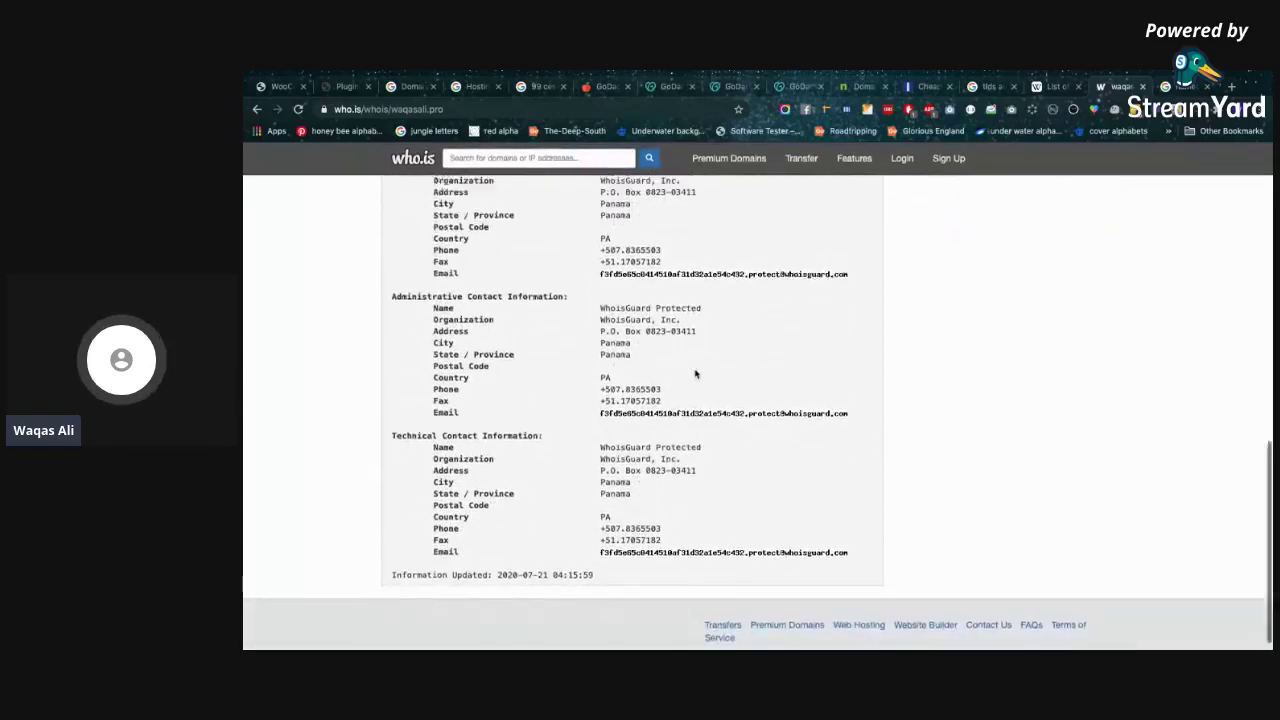
scroll(688, 282, up, 3)
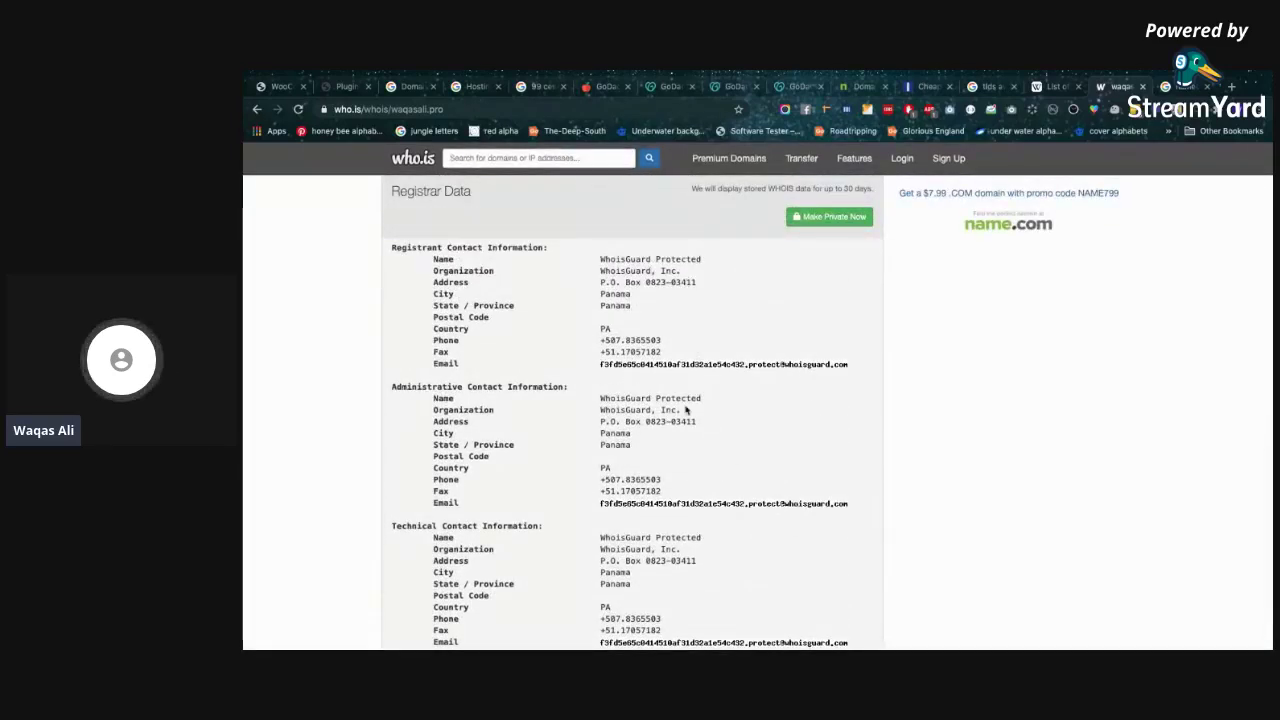
click(668, 86)
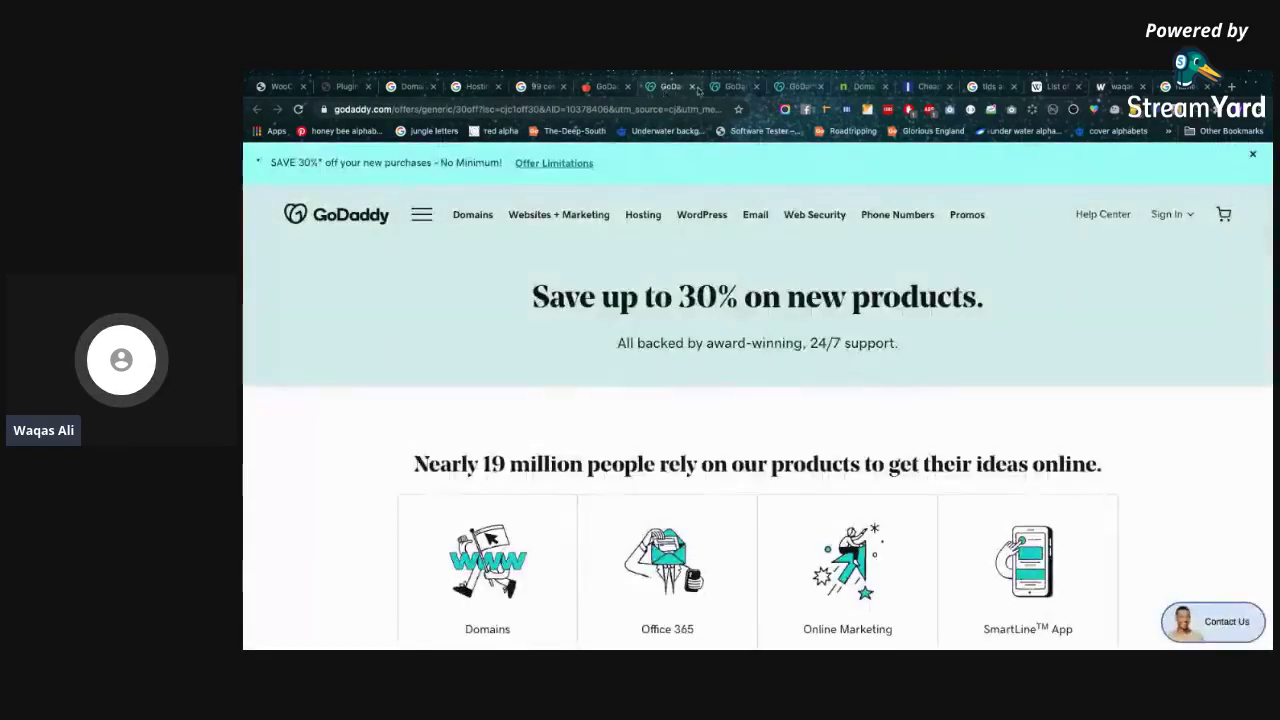
View the Full Domain Privacy & Protection plan details on GoDaddy's configuration page.
click(733, 86)
scroll(640, 260, up, 1)
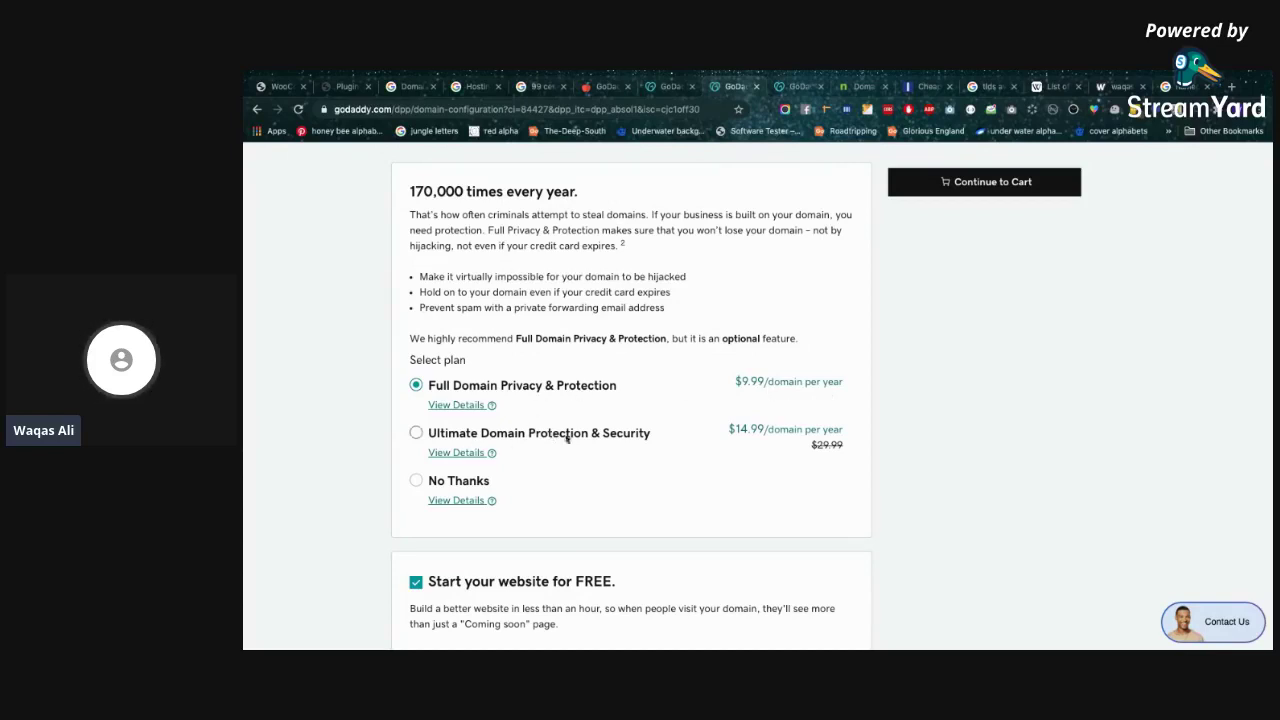
click(463, 405)
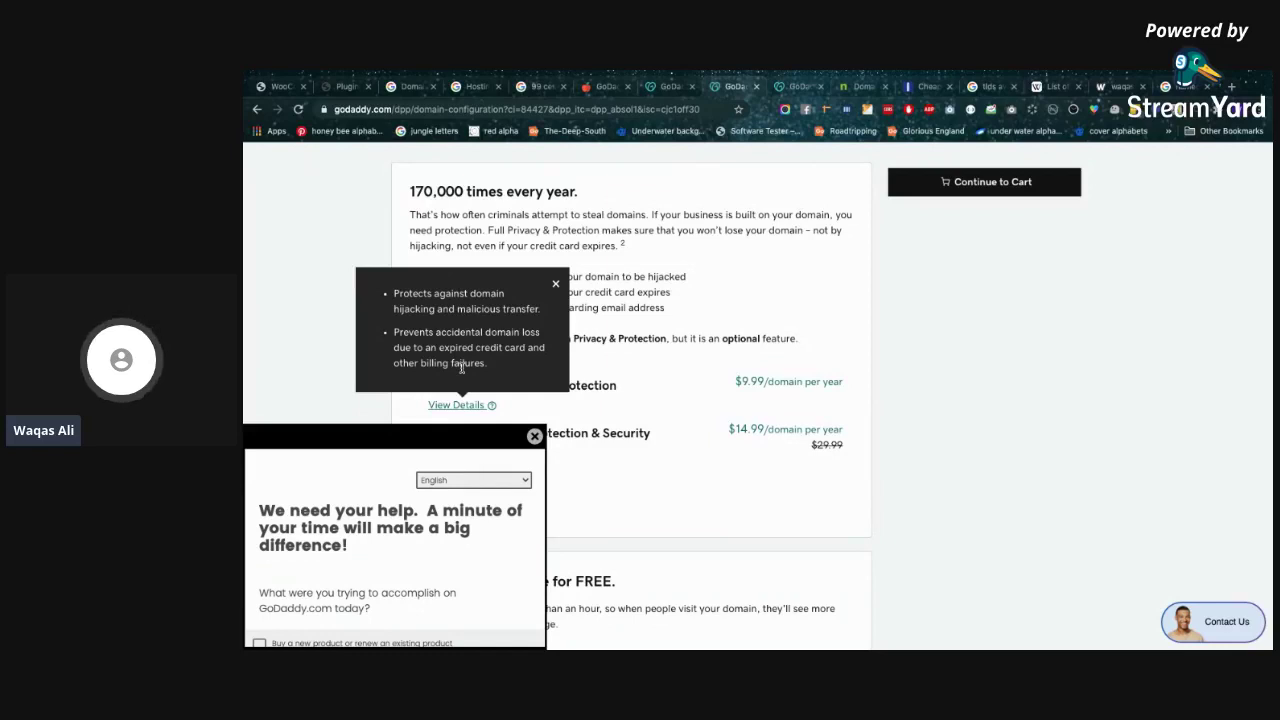
Close those details and review the Ultimate Domain Protection & Security plan details.
click(553, 287)
scroll(546, 326, down, 1)
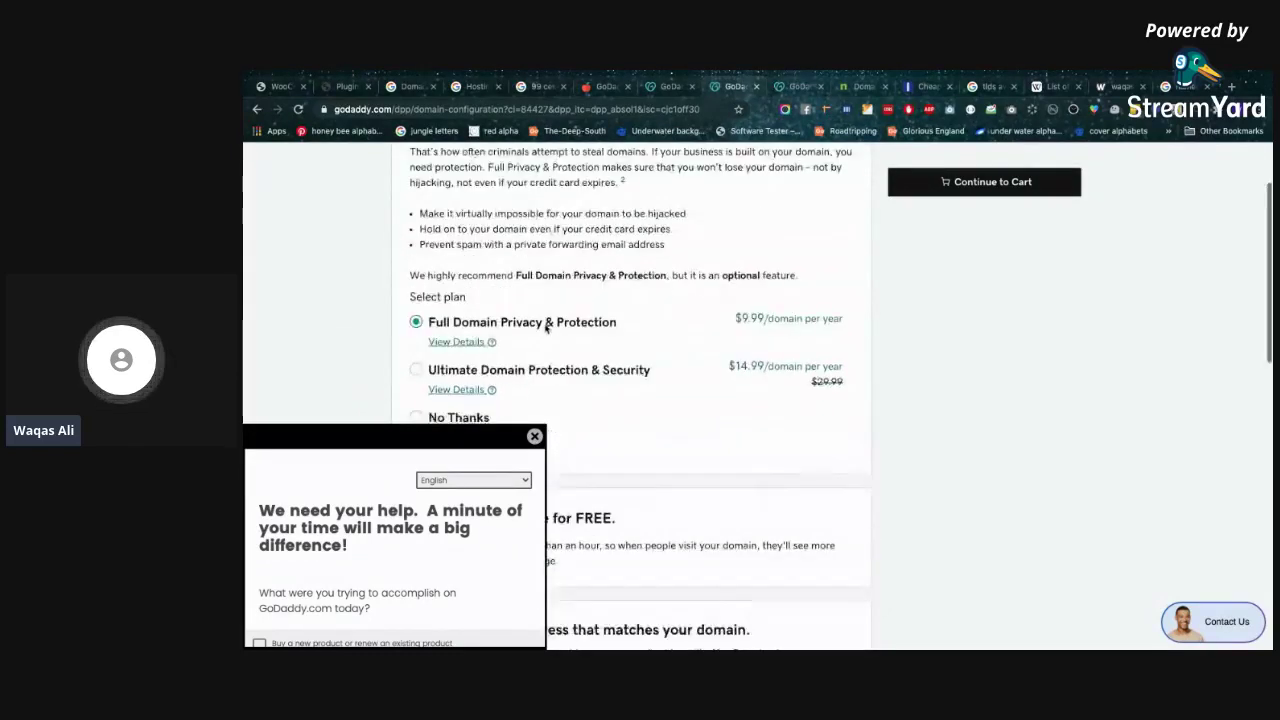
scroll(546, 326, down, 1)
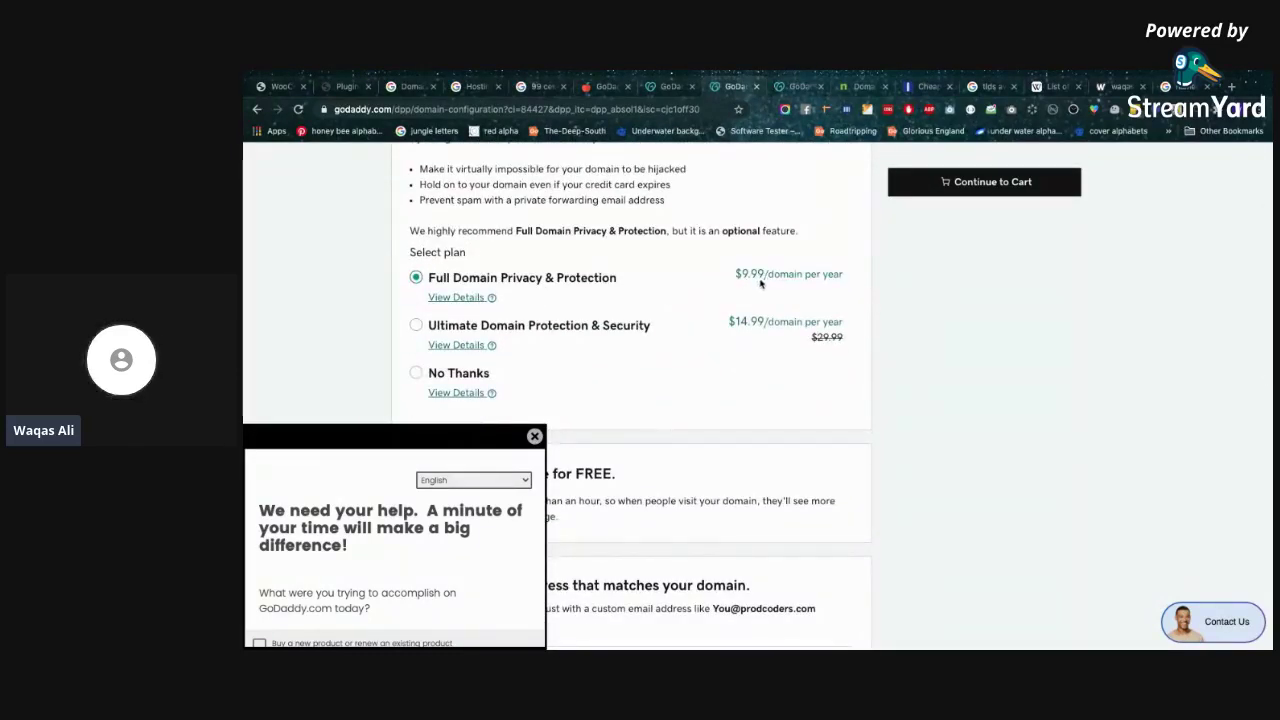
click(474, 347)
scroll(563, 330, down, 2)
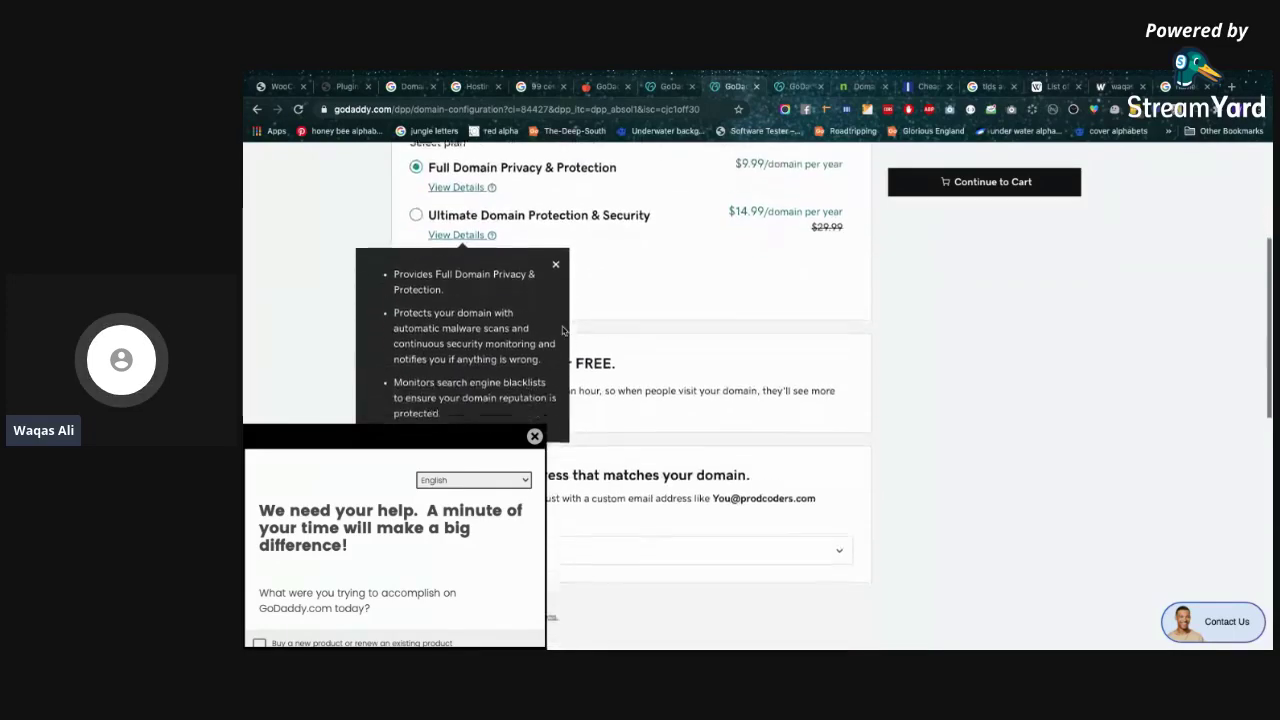
scroll(563, 330, down, 1)
scroll(563, 330, up, 1)
scroll(559, 265, down, 1)
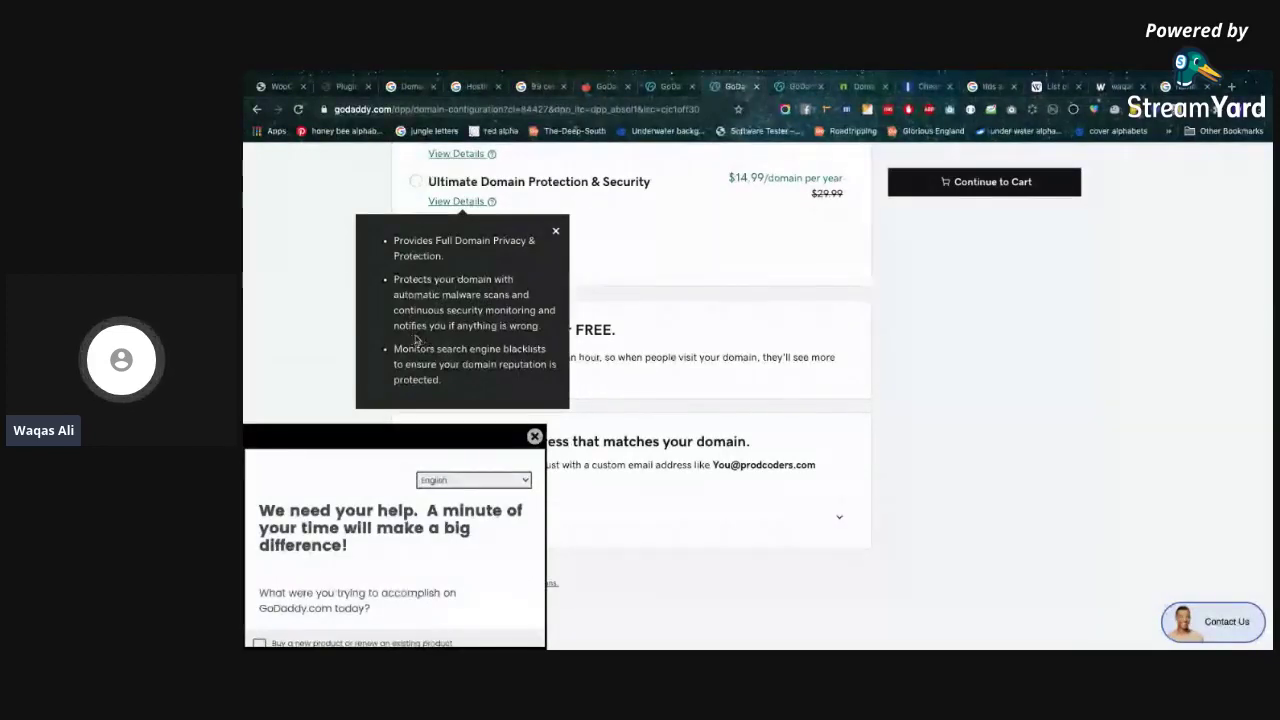
scroll(440, 320, down, 1)
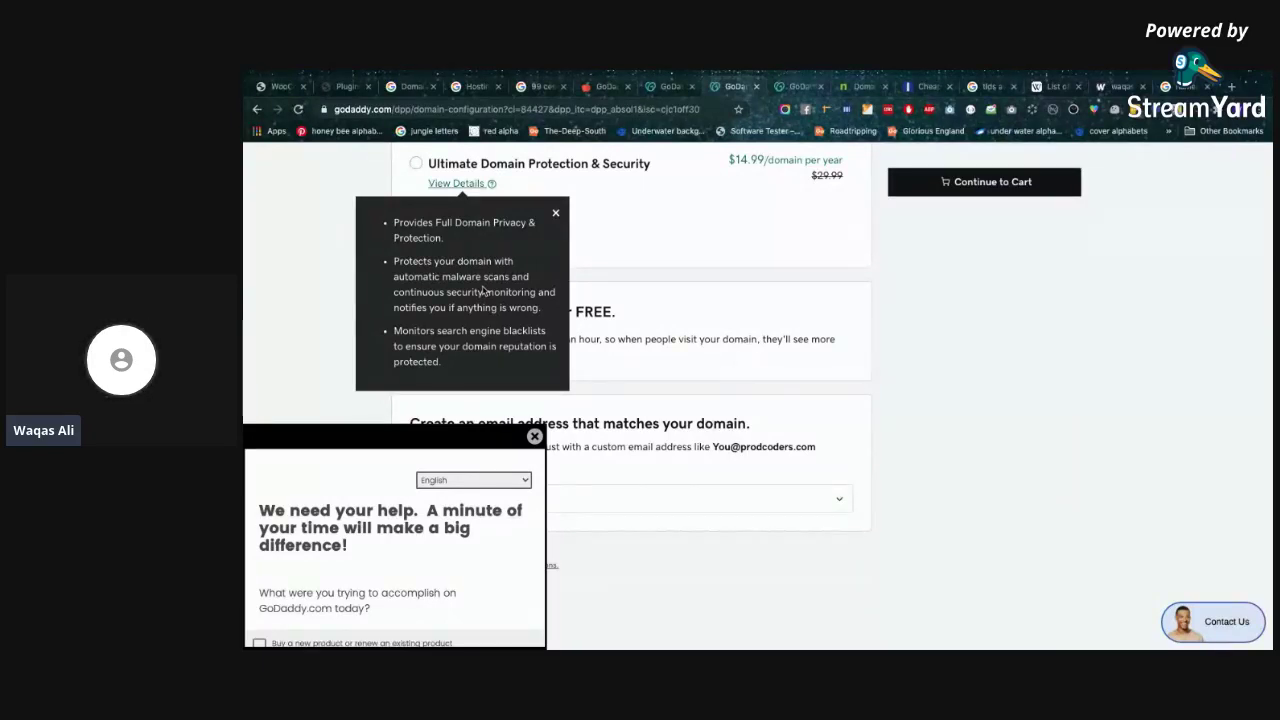
Choose No Thanks for domain protection and continue to the cart.
click(675, 246)
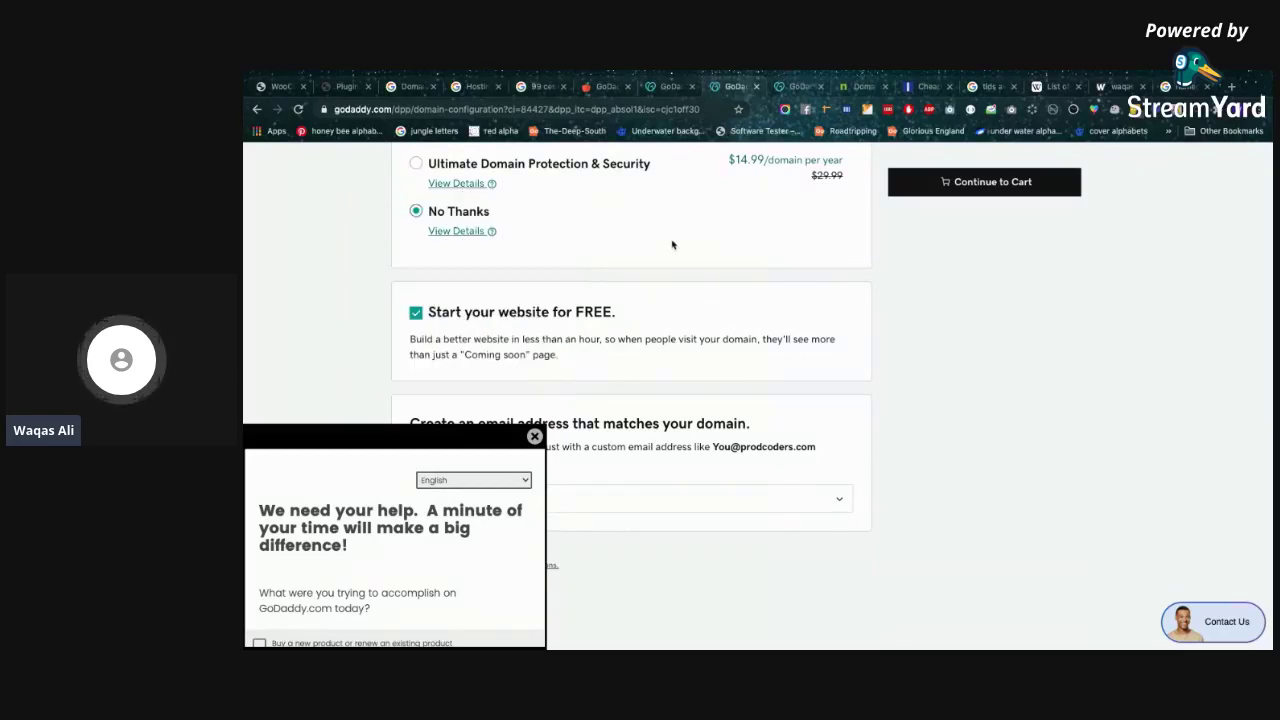
scroll(502, 285, up, 1)
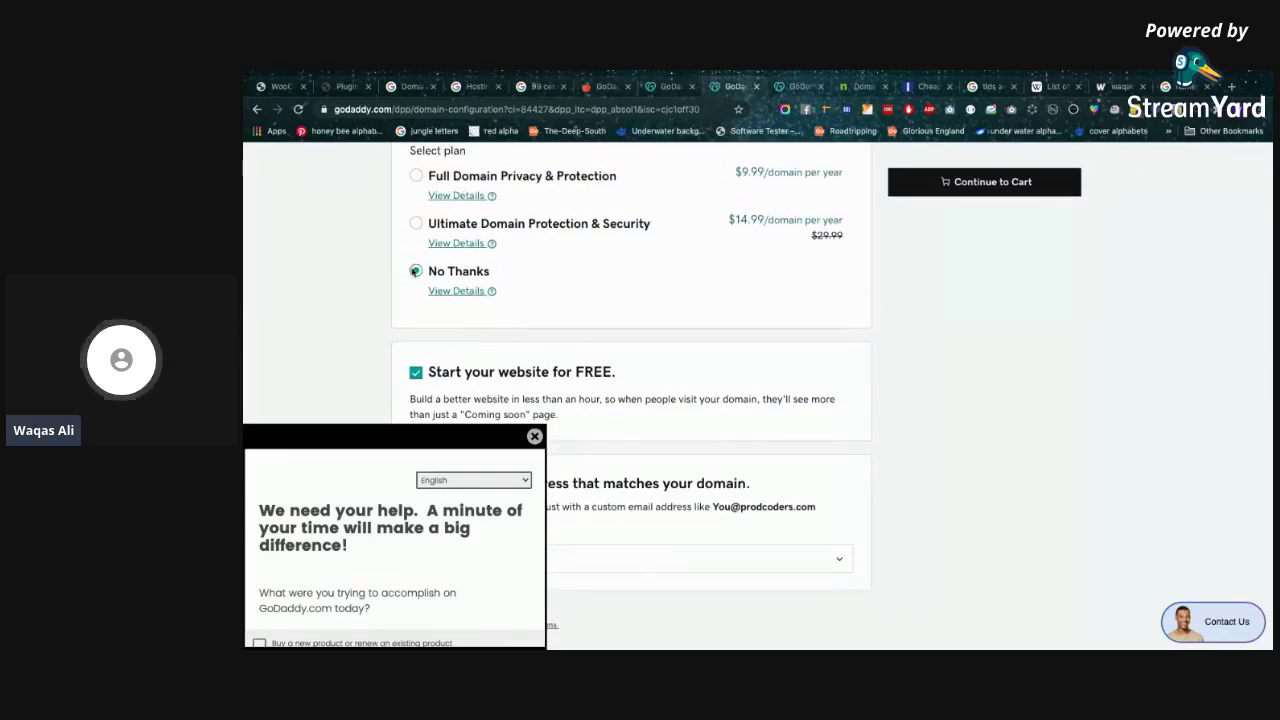
scroll(808, 277, up, 2)
scroll(808, 275, down, 3)
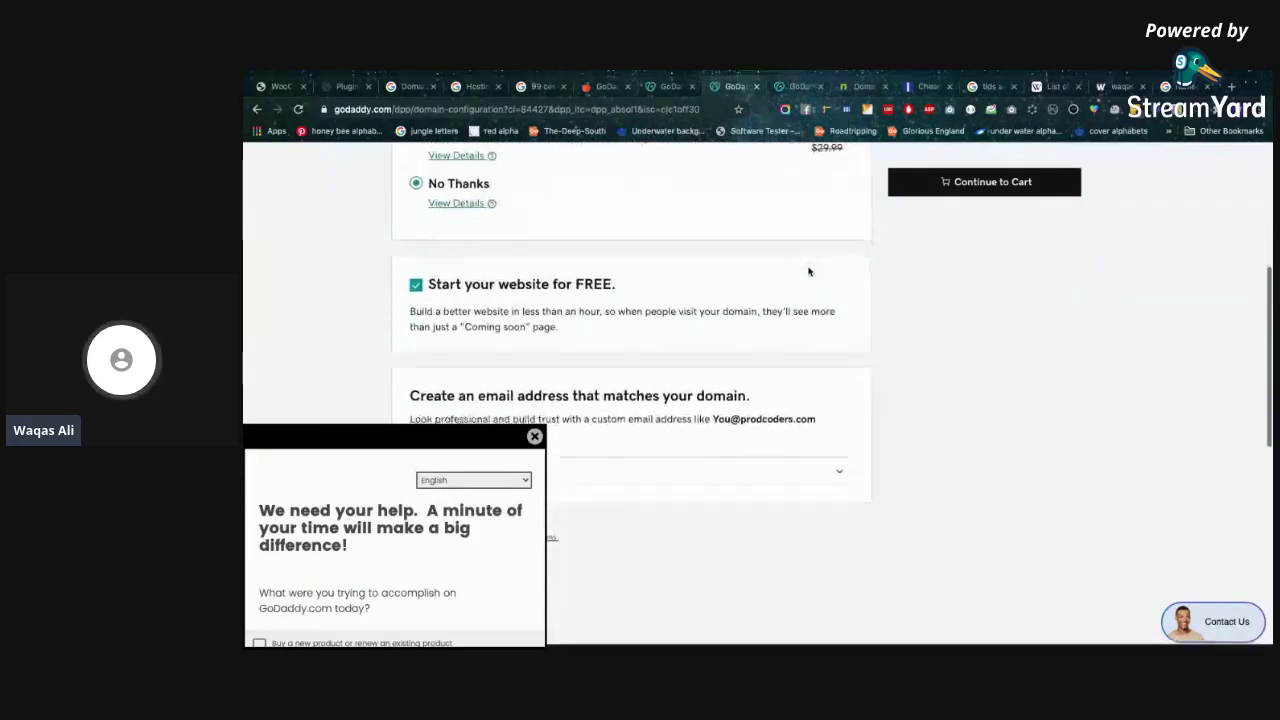
scroll(809, 271, down, 3)
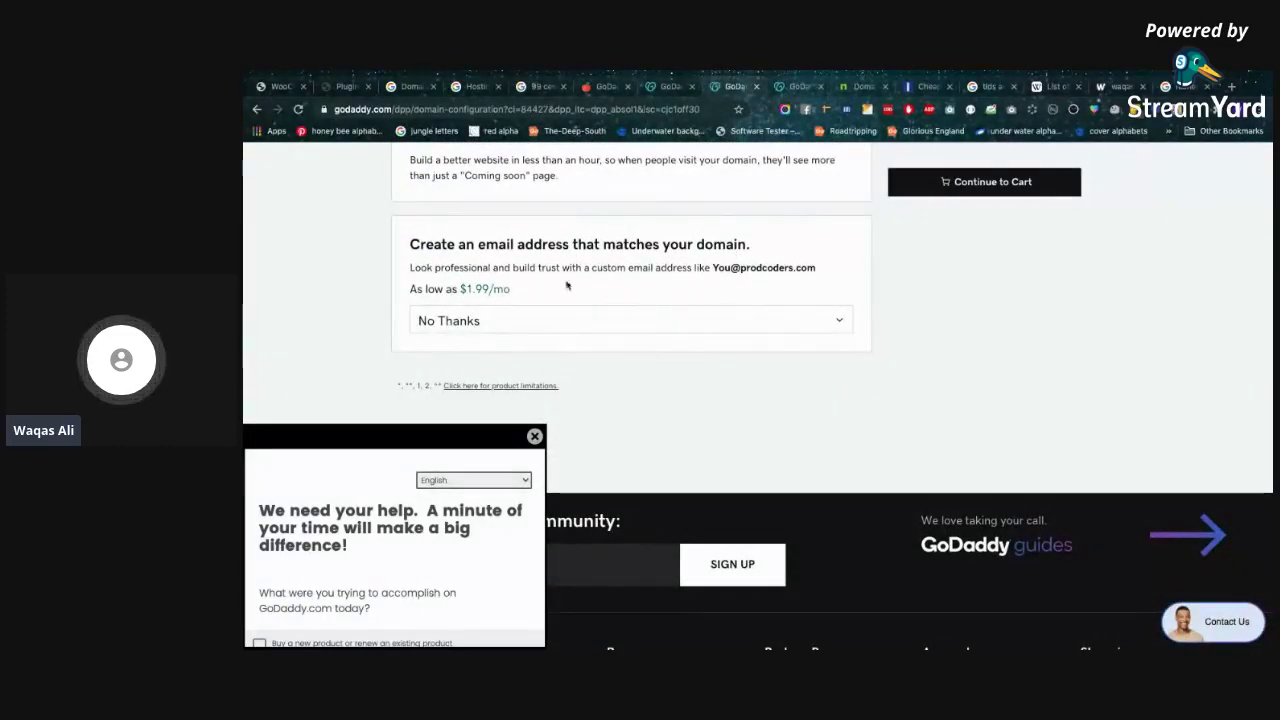
scroll(677, 329, up, 3)
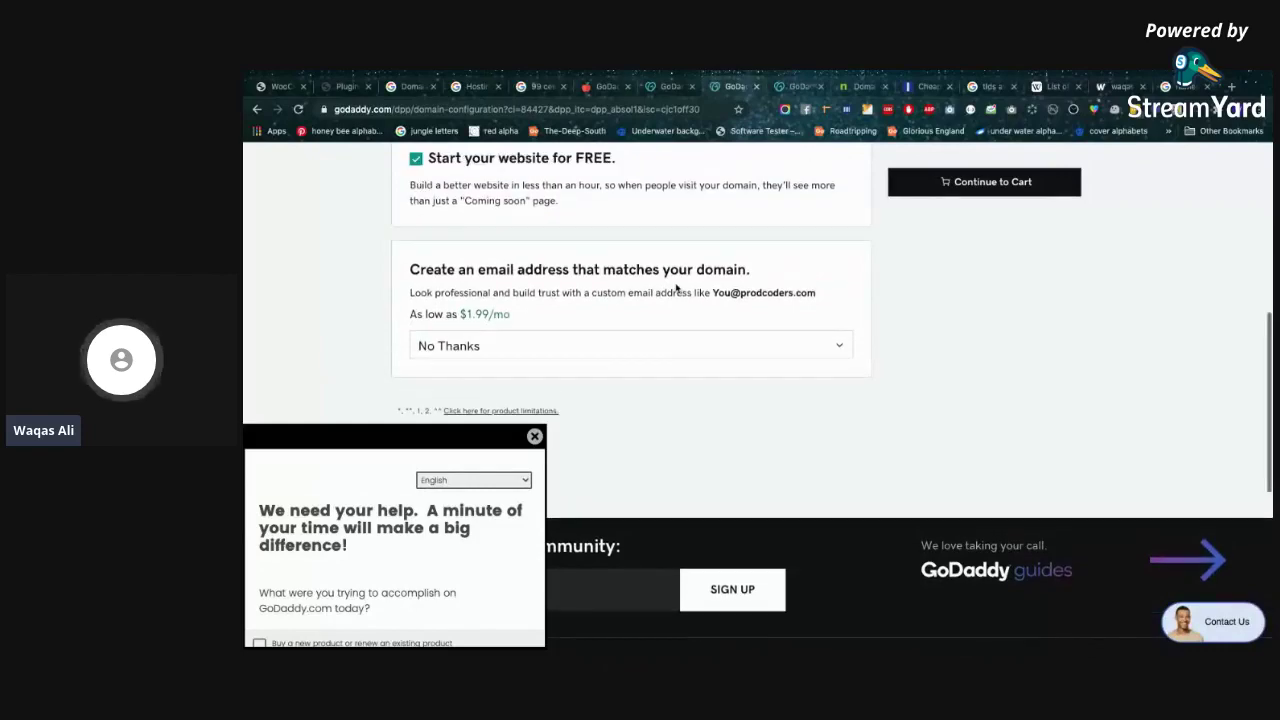
click(985, 185)
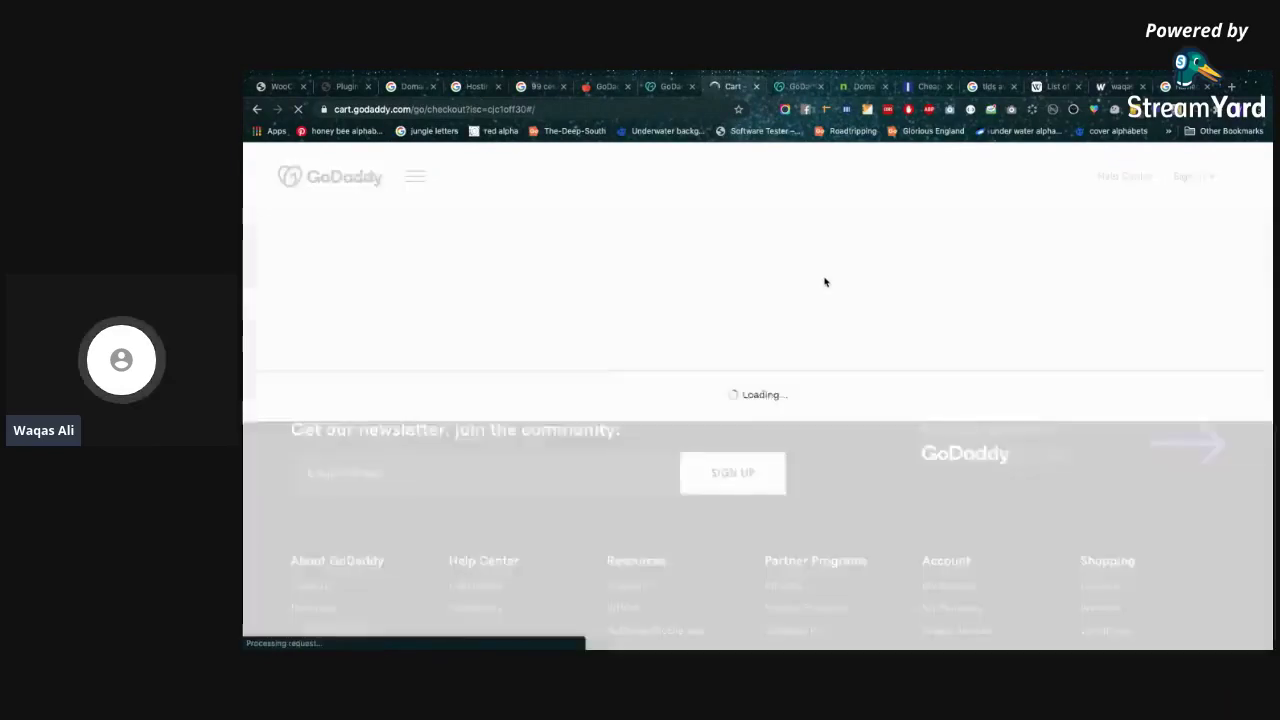
scroll(1012, 300, down, 1)
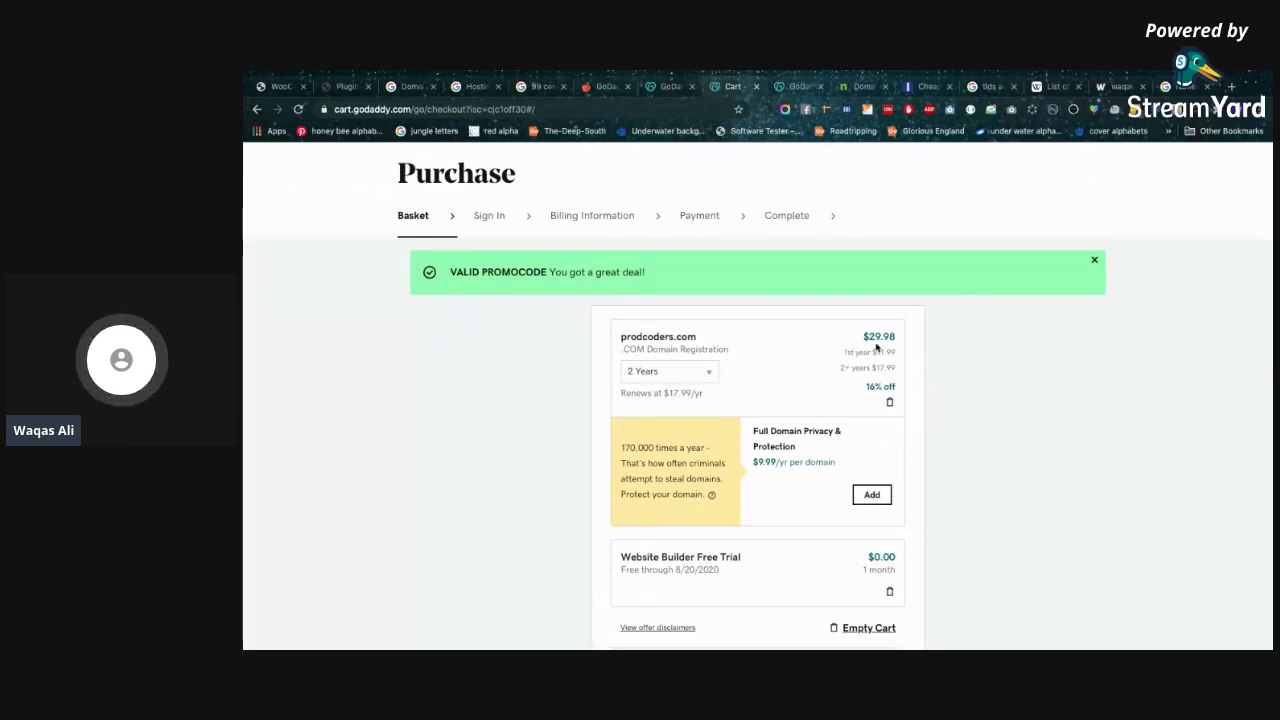
click(705, 371)
click(692, 398)
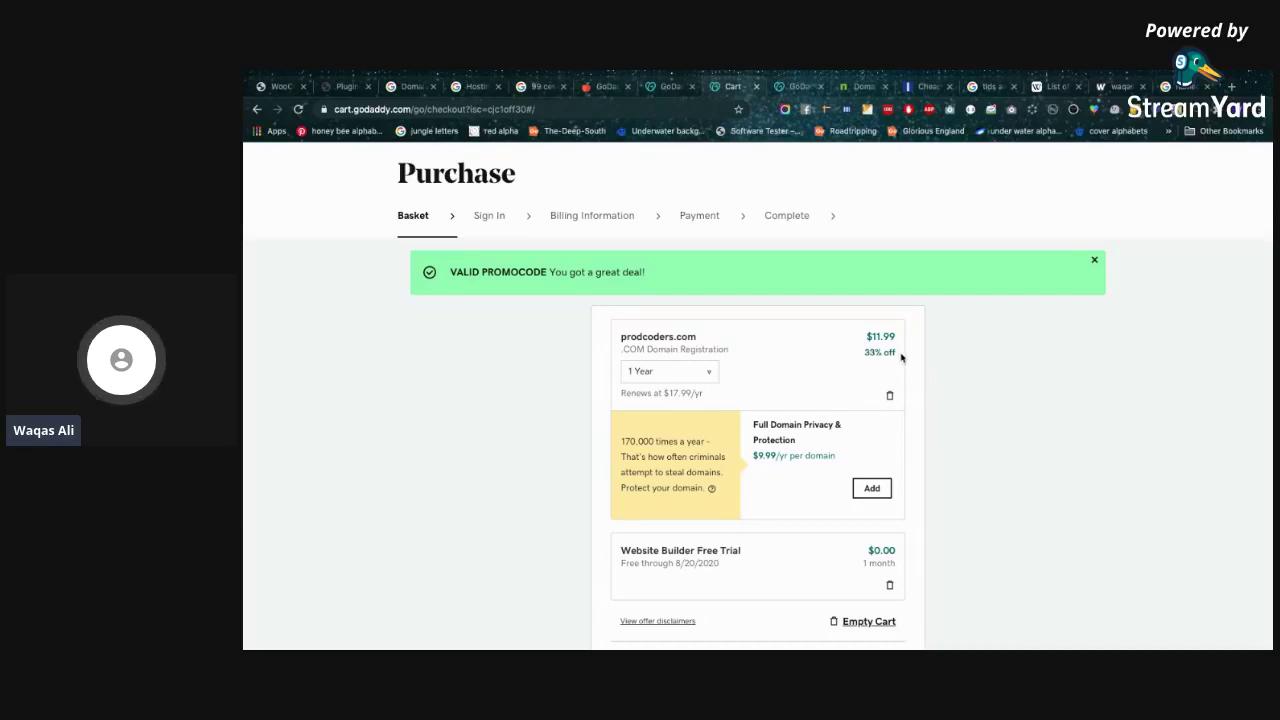
scroll(901, 357, down, 1)
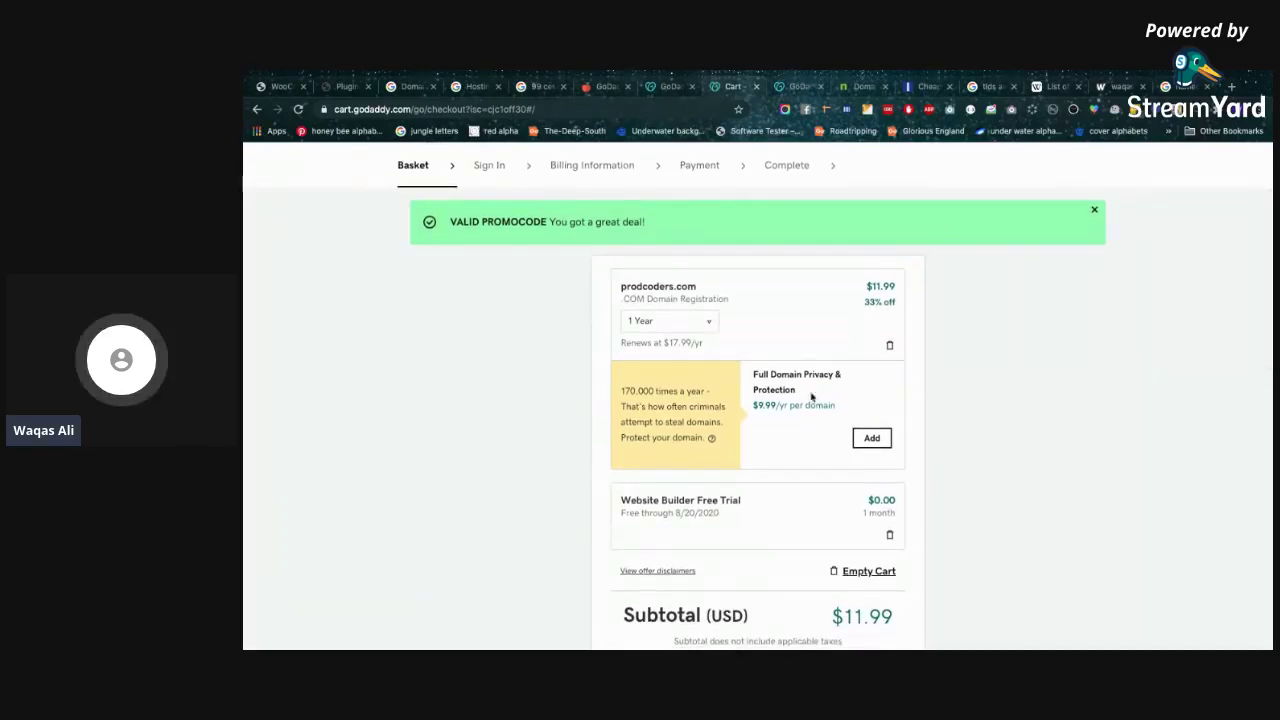
scroll(822, 437, down, 2)
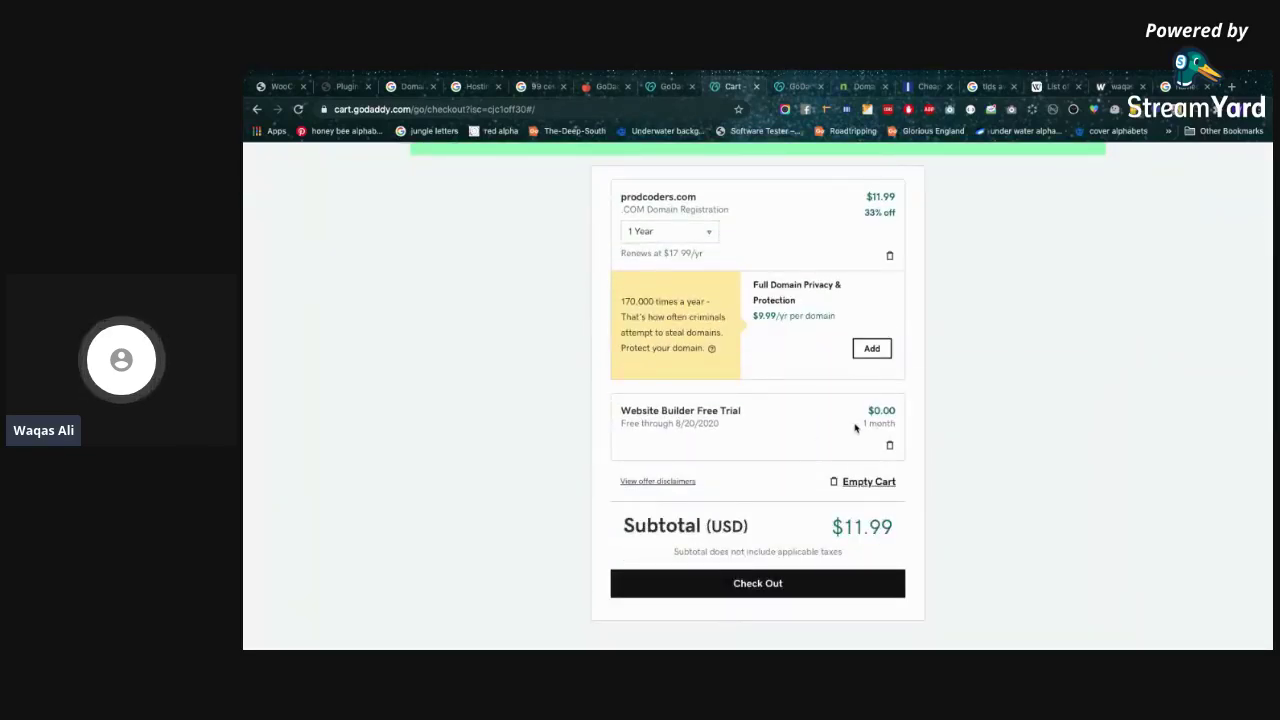
scroll(855, 428, down, 1)
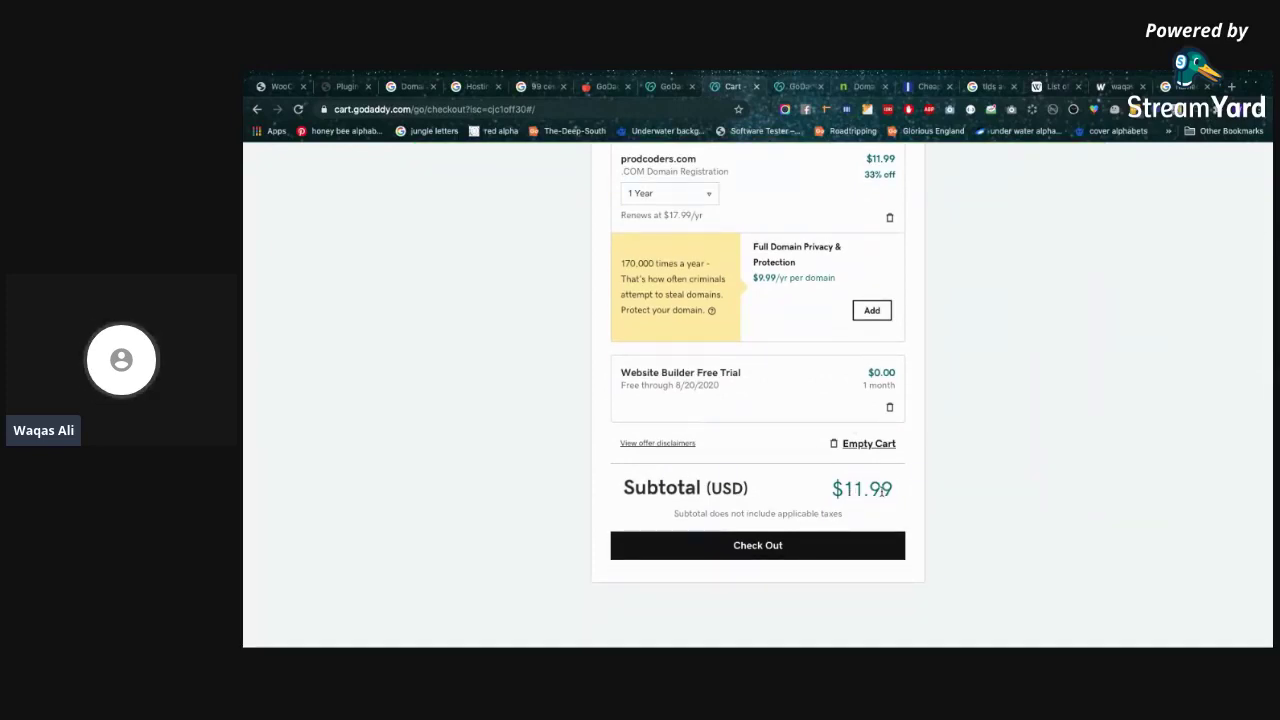
scroll(978, 461, up, 3)
scroll(978, 461, down, 3)
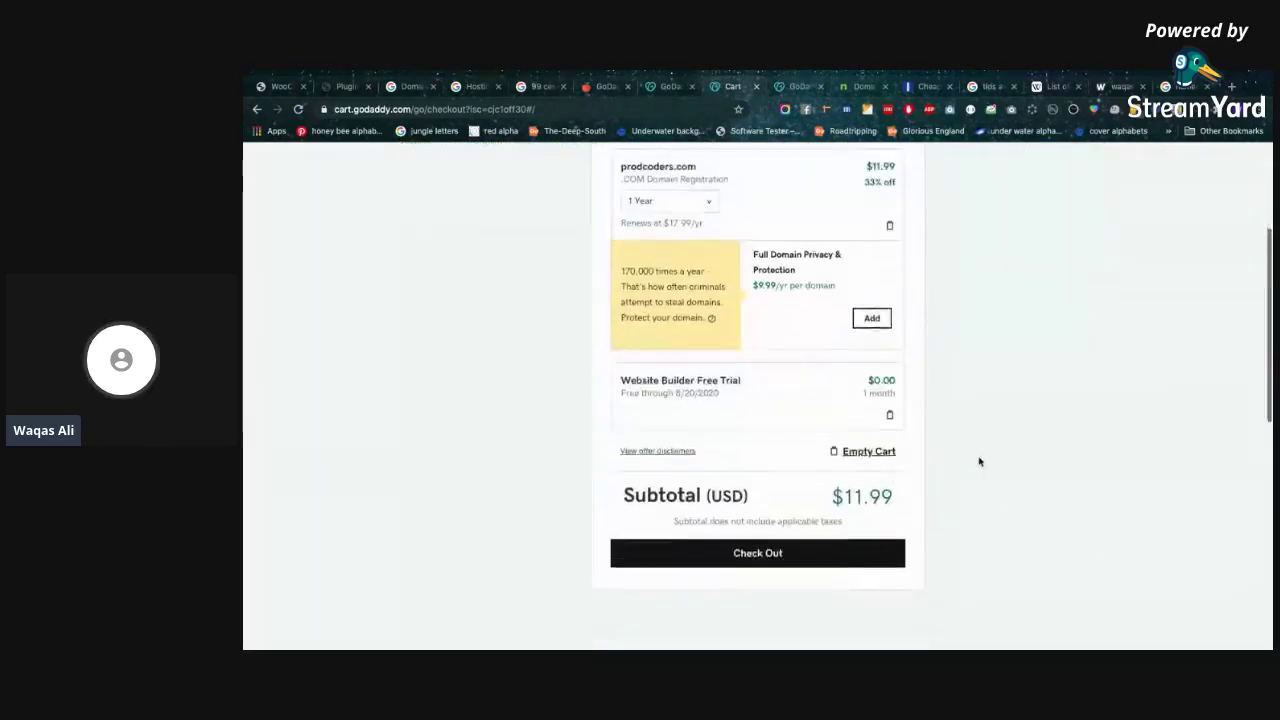
scroll(979, 461, down, 3)
scroll(979, 461, up, 8)
scroll(979, 461, down, 2)
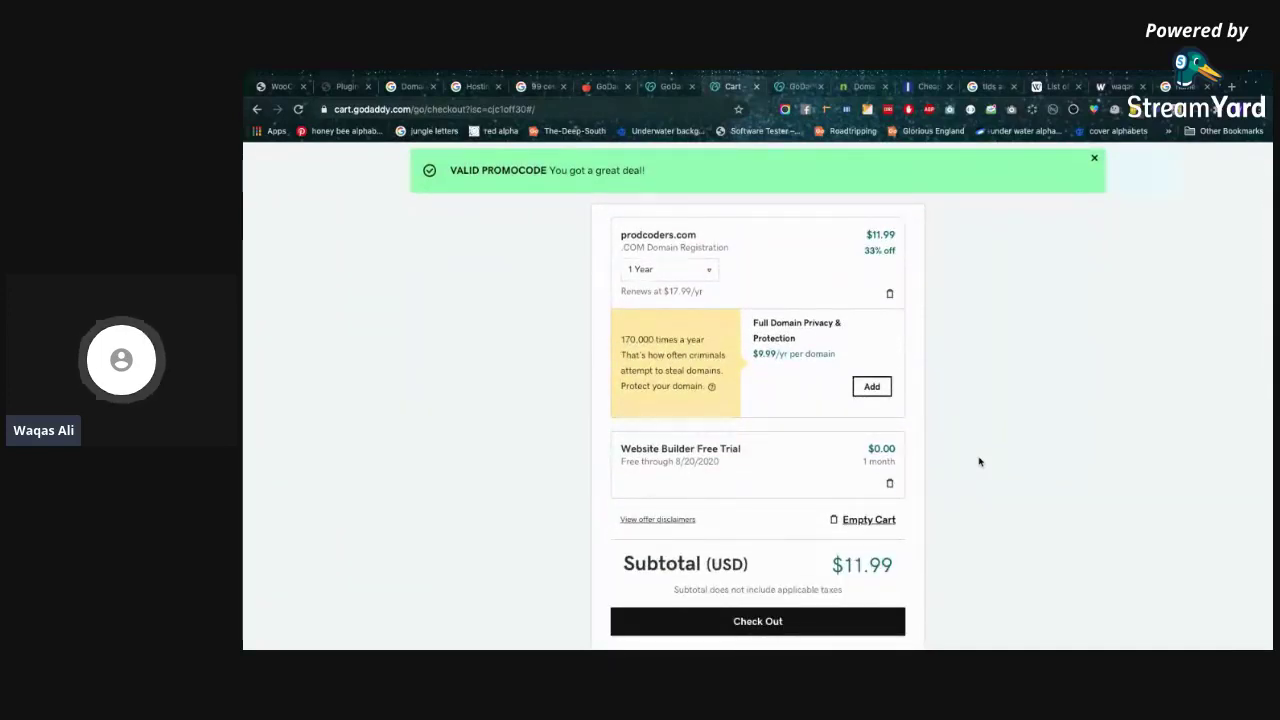
scroll(979, 461, up, 1)
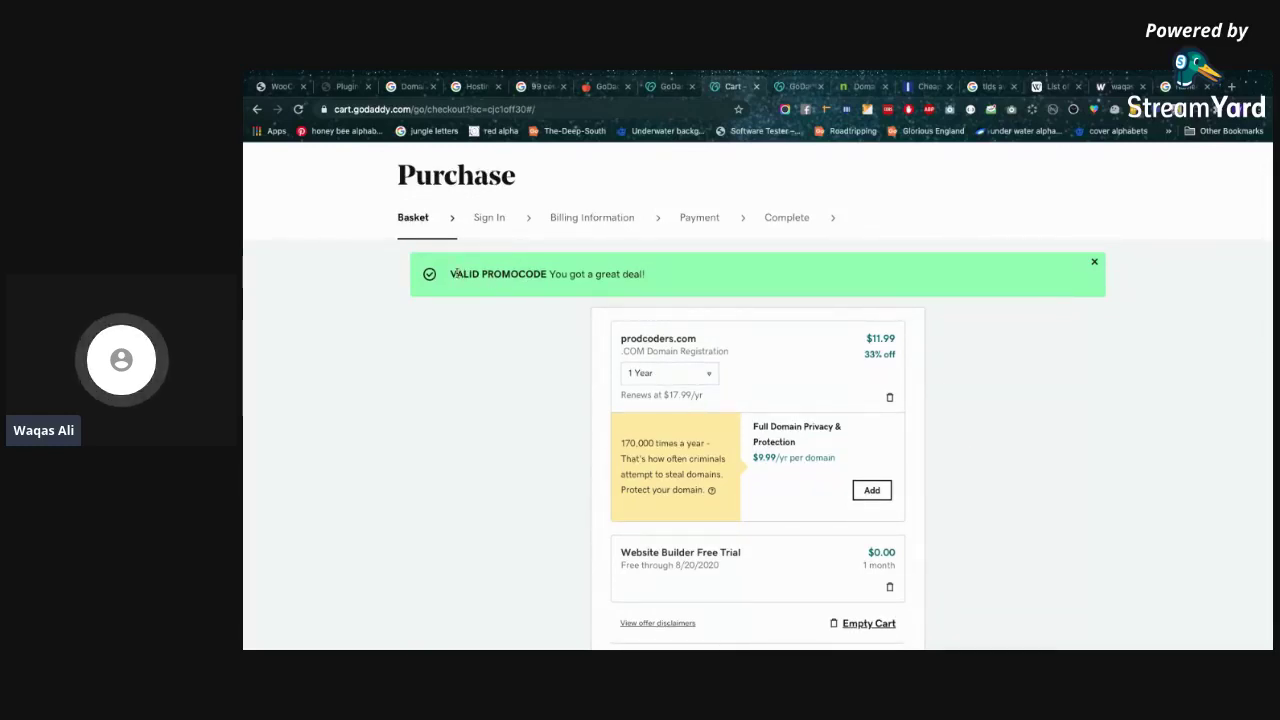
drag(450, 273, 545, 274)
click(541, 273)
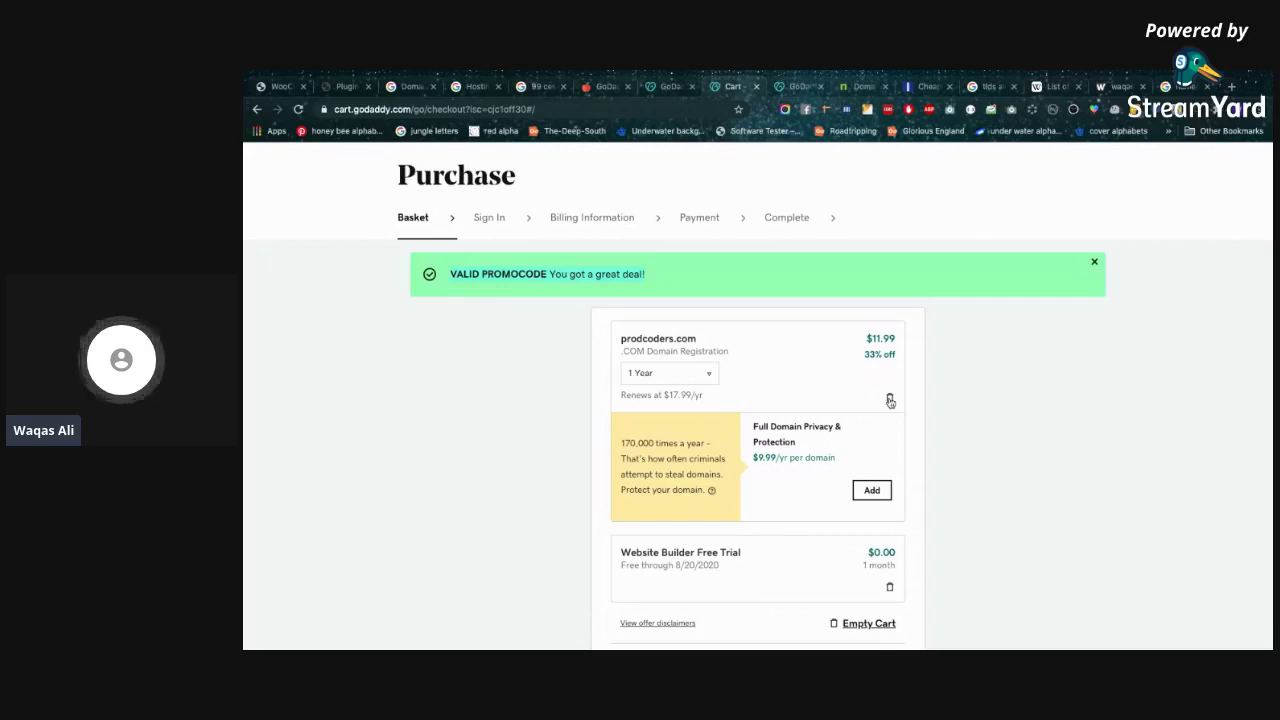
Remove prodcoders.com from the basket and leave the empty basket to keep shopping.
click(890, 400)
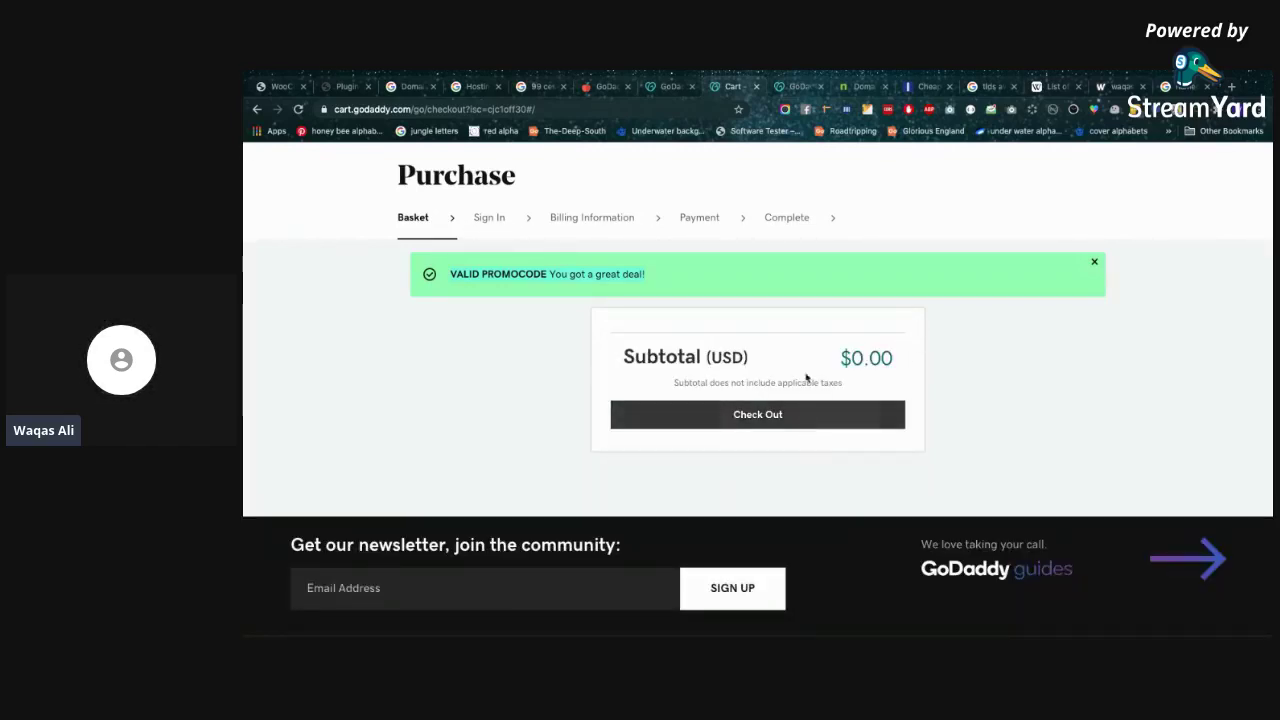
click(677, 94)
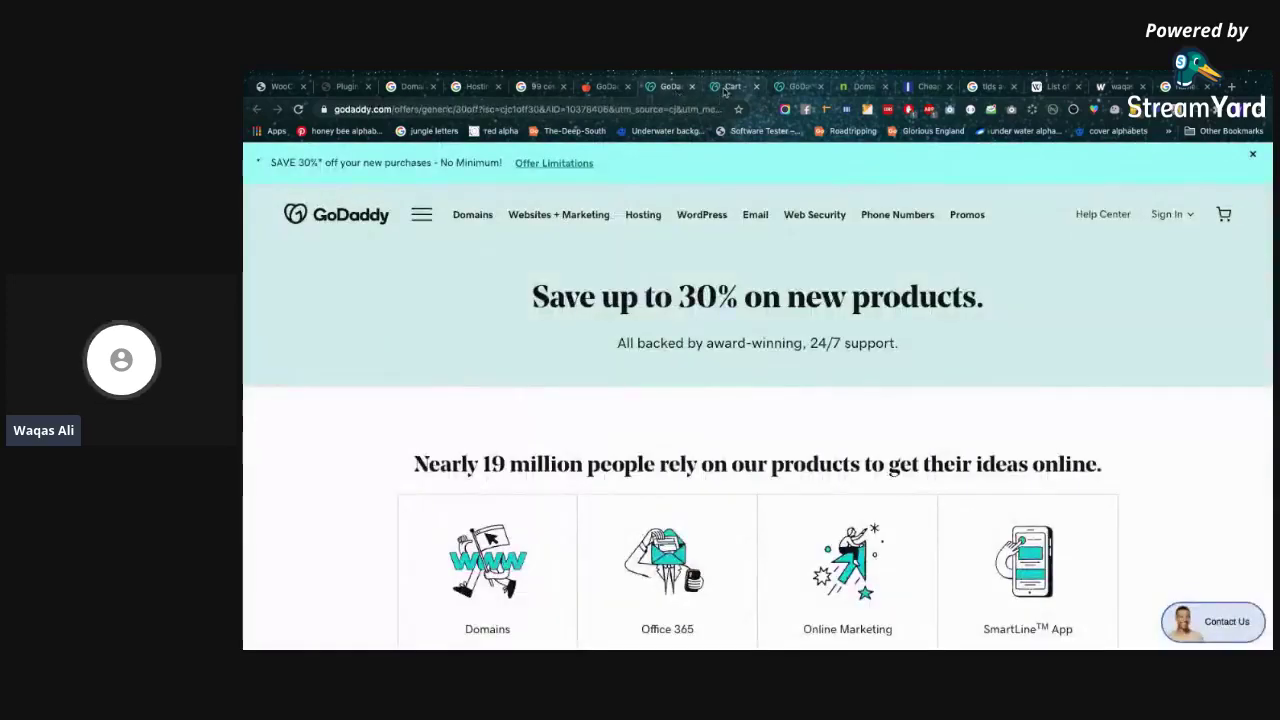
click(733, 88)
click(779, 416)
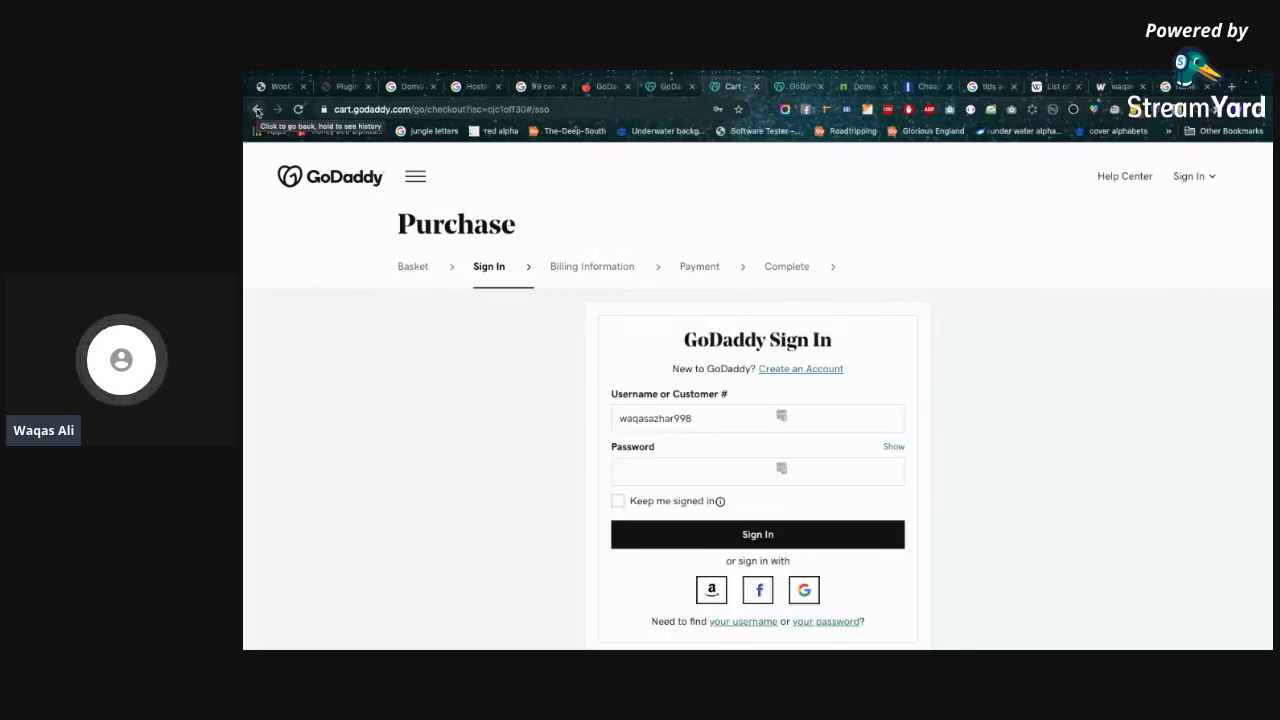
click(257, 111)
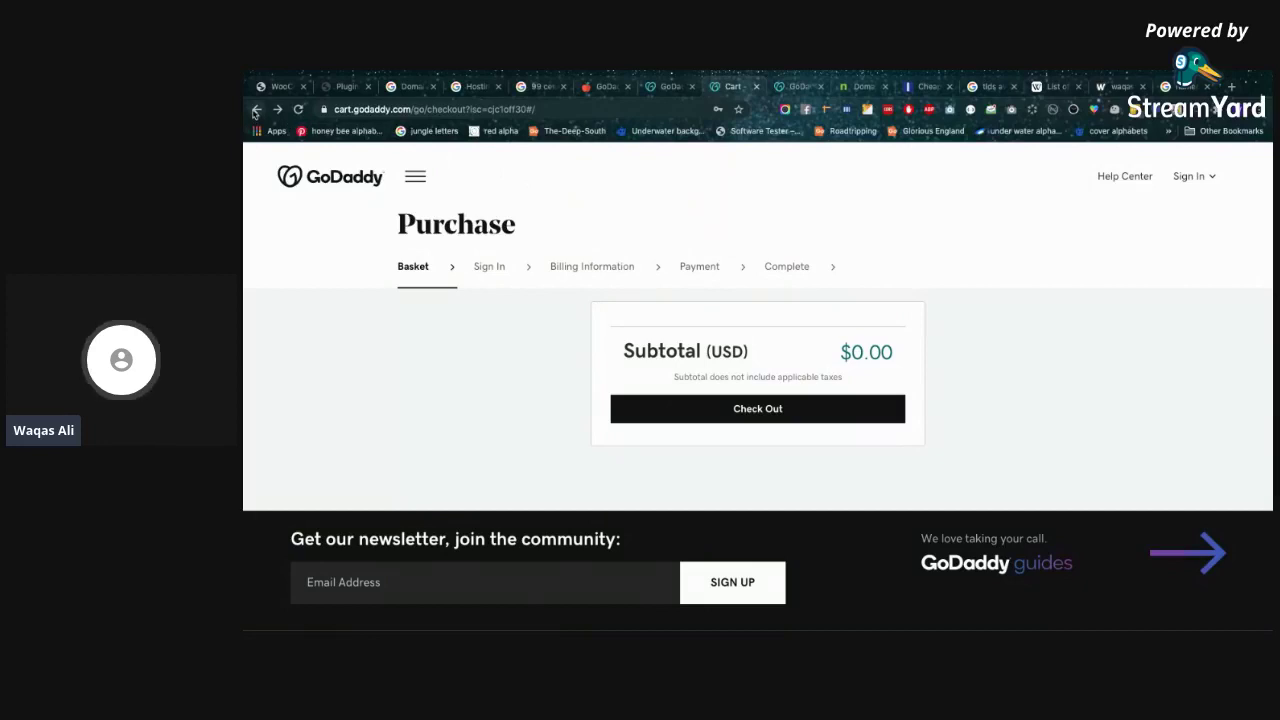
click(256, 110)
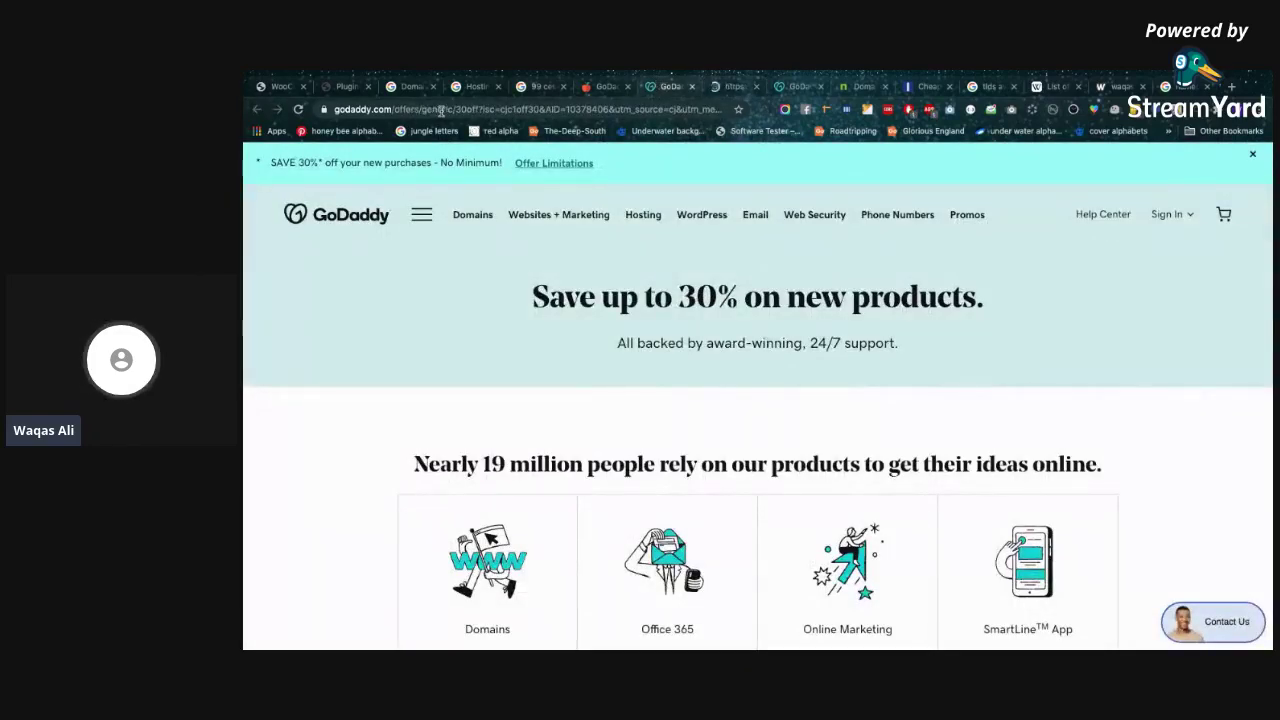
drag(440, 112, 580, 103)
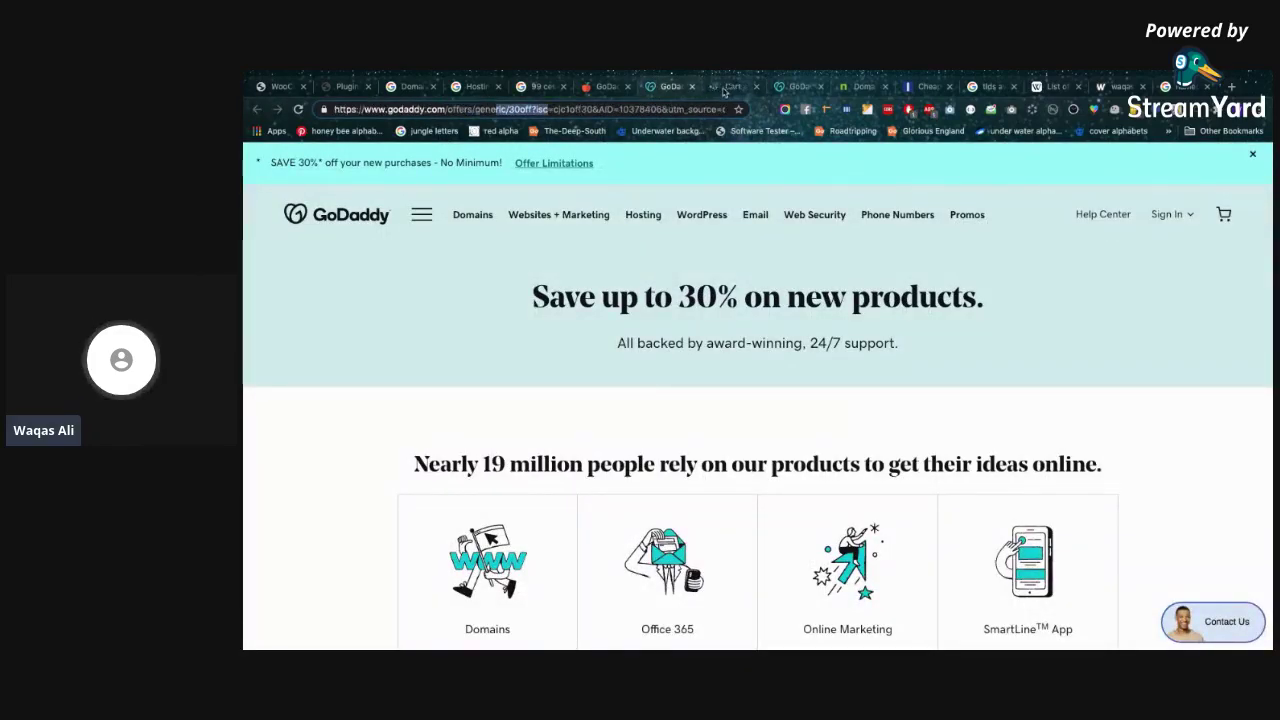
click(725, 88)
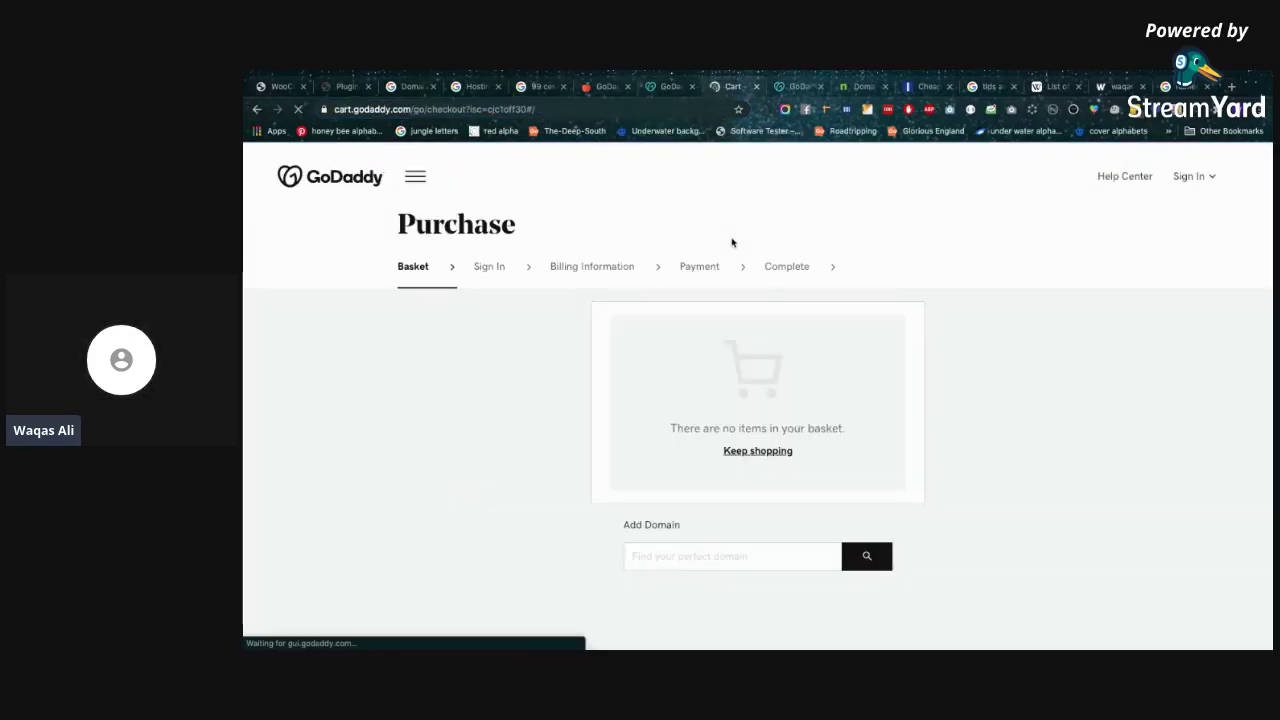
click(773, 452)
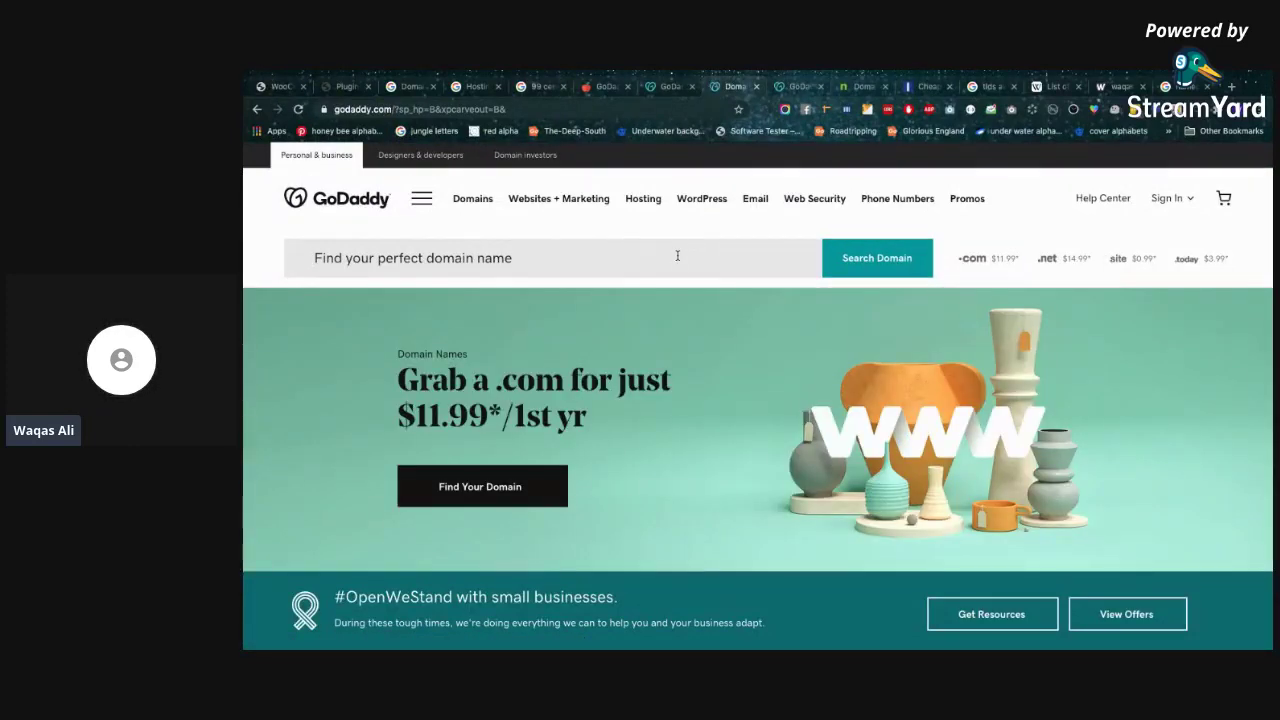
Search for procoders.com and review whether it is available.
click(677, 256)
text(prod)
key(BackSpace)
text(coders.com)
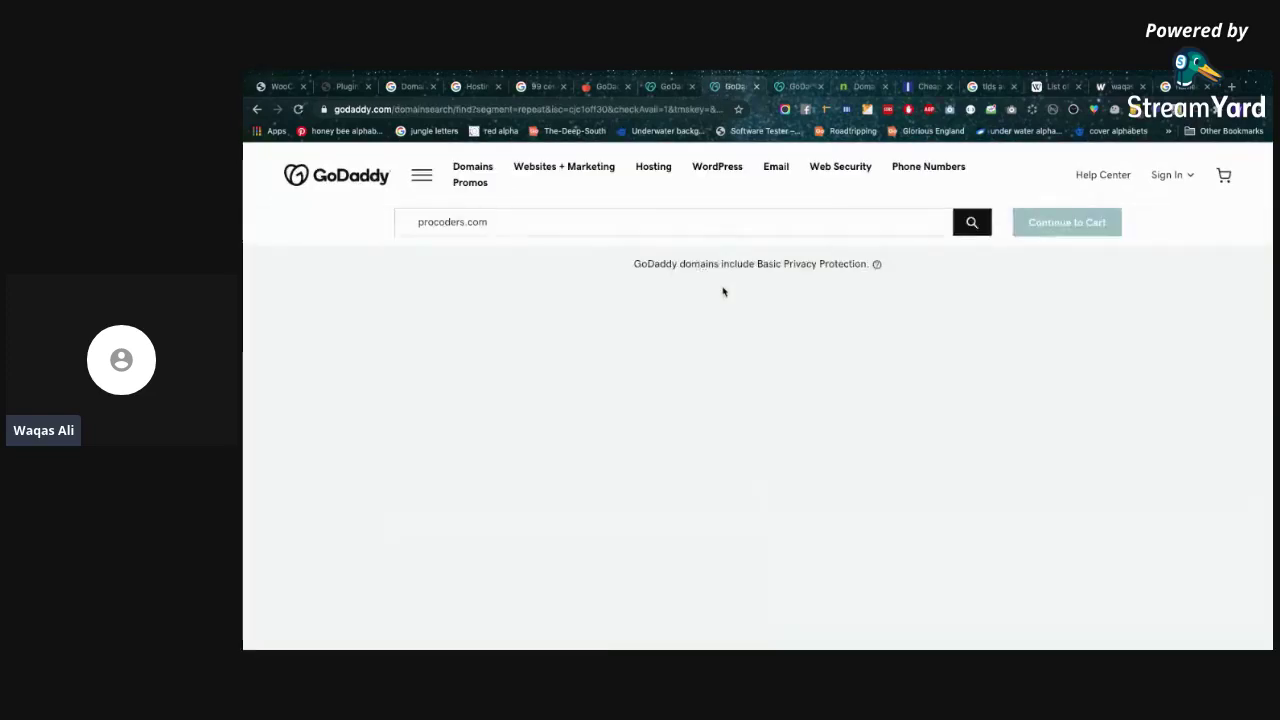
scroll(677, 434, down, 1)
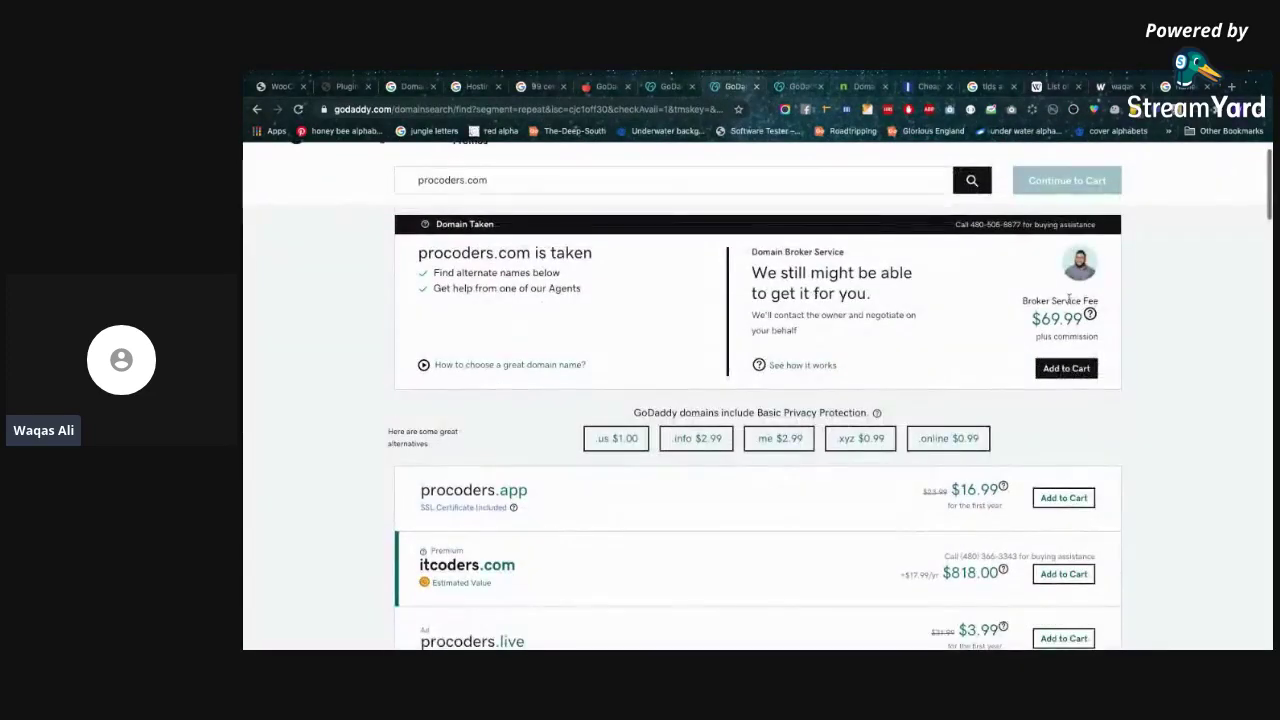
scroll(1005, 327, up, 1)
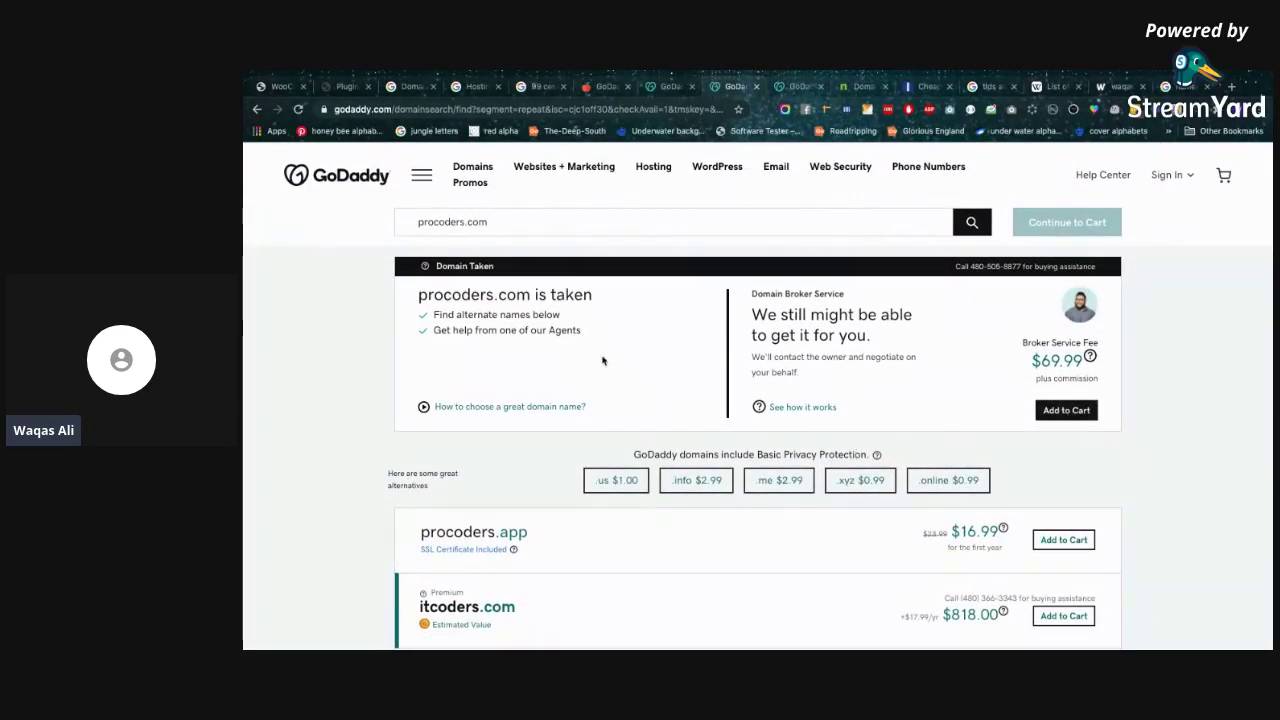
scroll(498, 300, down, 1)
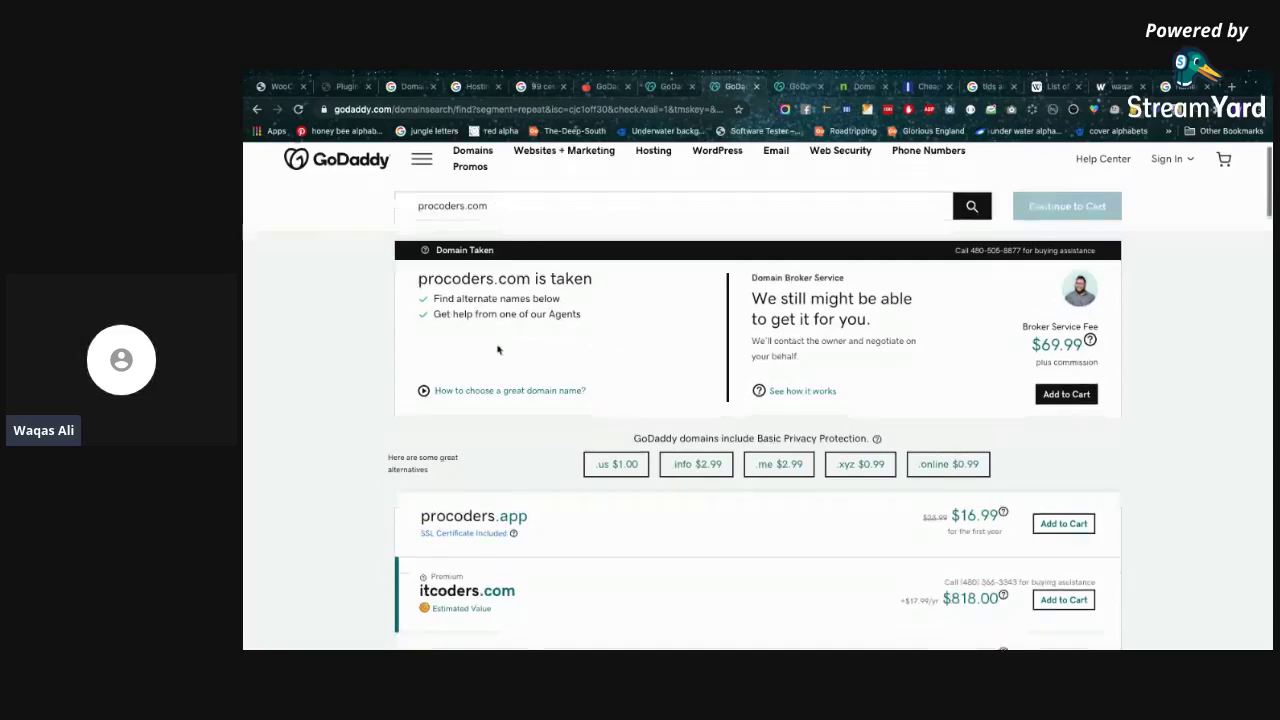
scroll(500, 350, up, 1)
Try procoder.com instead, then search procoders.com again.
click(498, 222)
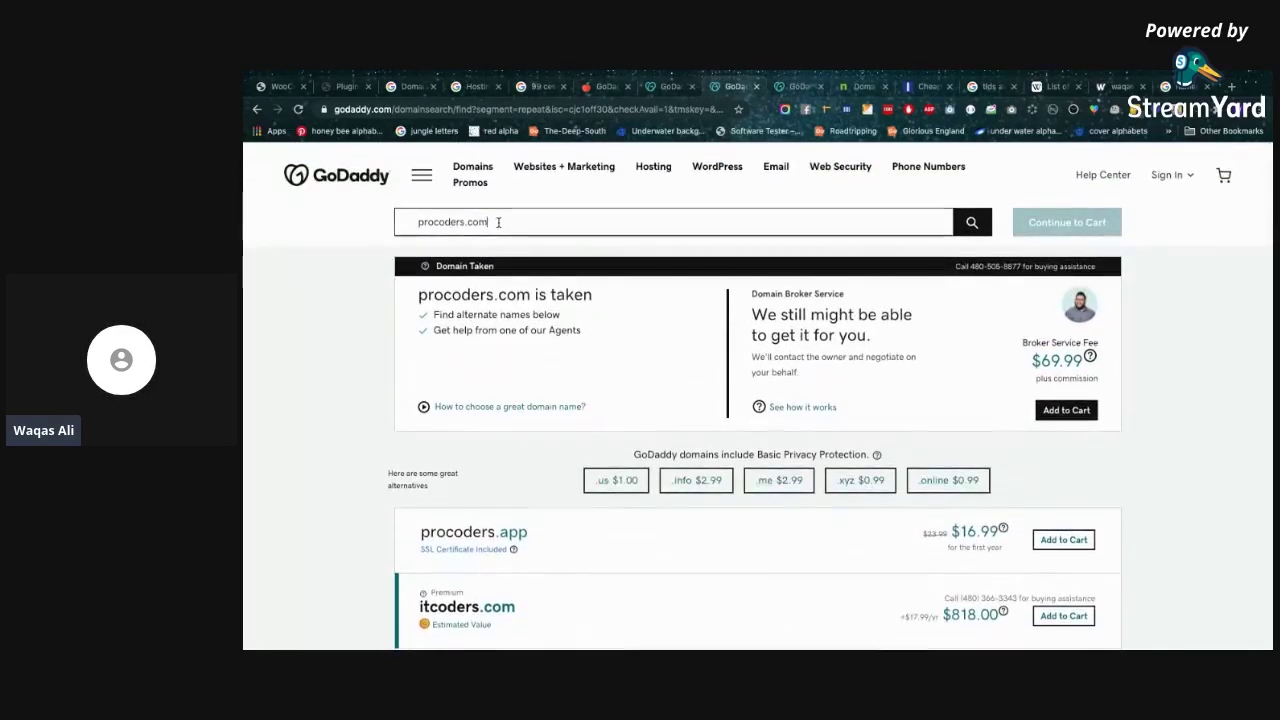
key(BackSpace)
key(Return)
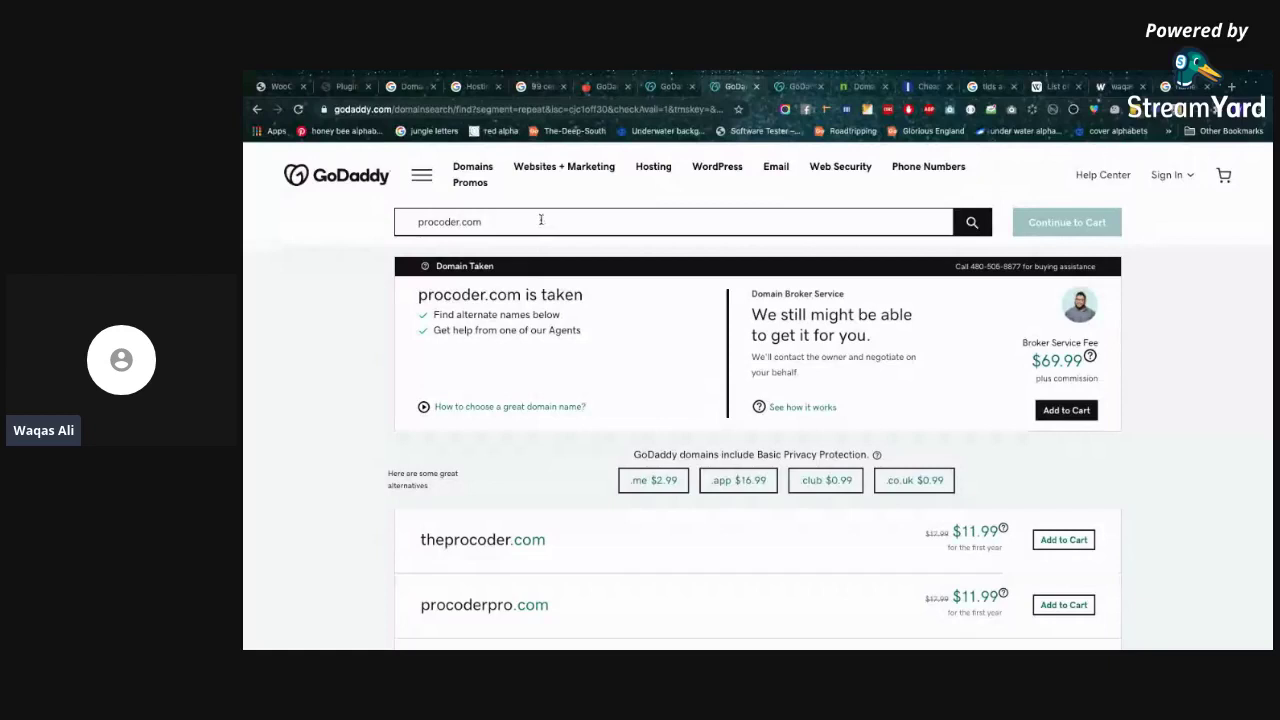
text(s)
click(970, 222)
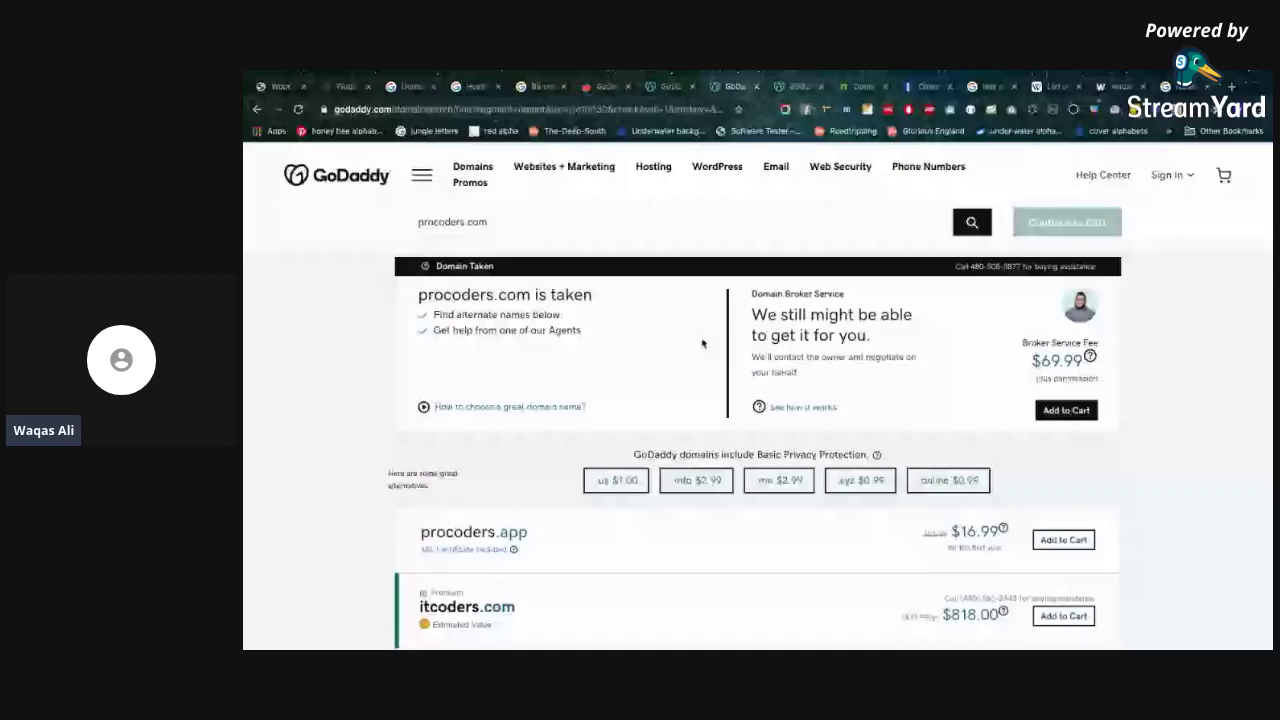
scroll(702, 343, down, 5)
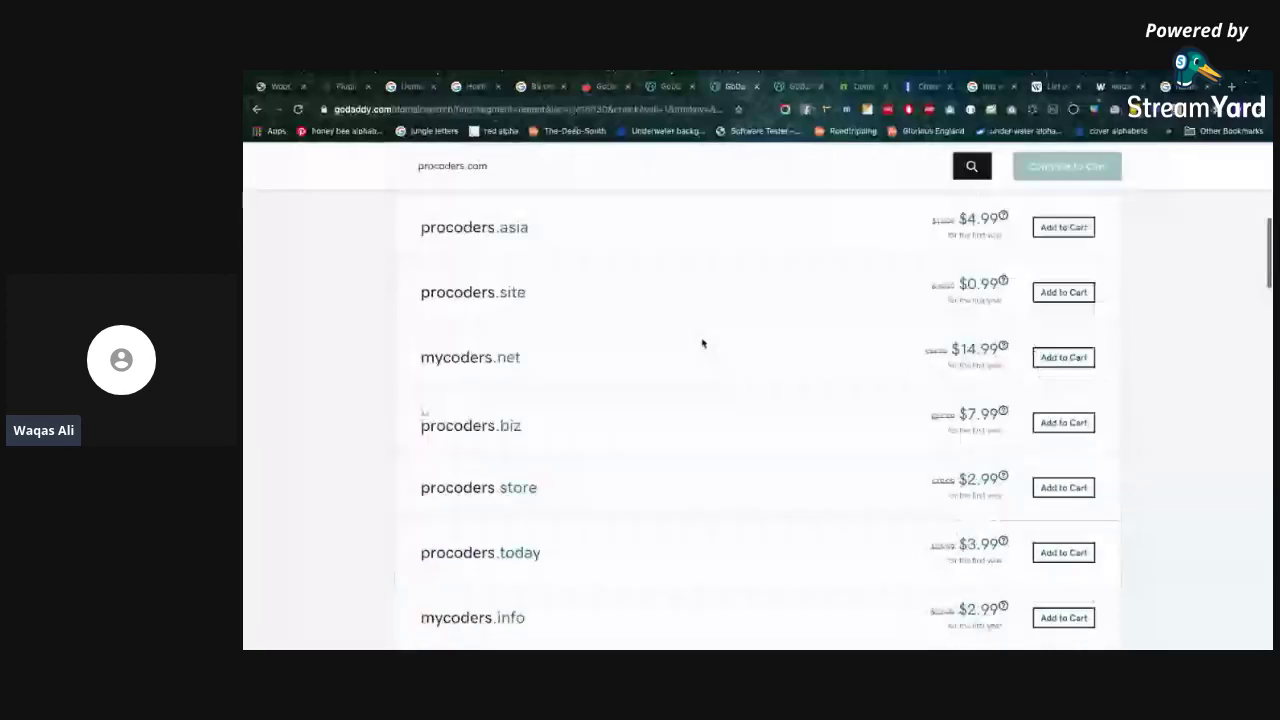
scroll(702, 343, up, 5)
Change the search to procoders1.com and run it.
click(494, 221)
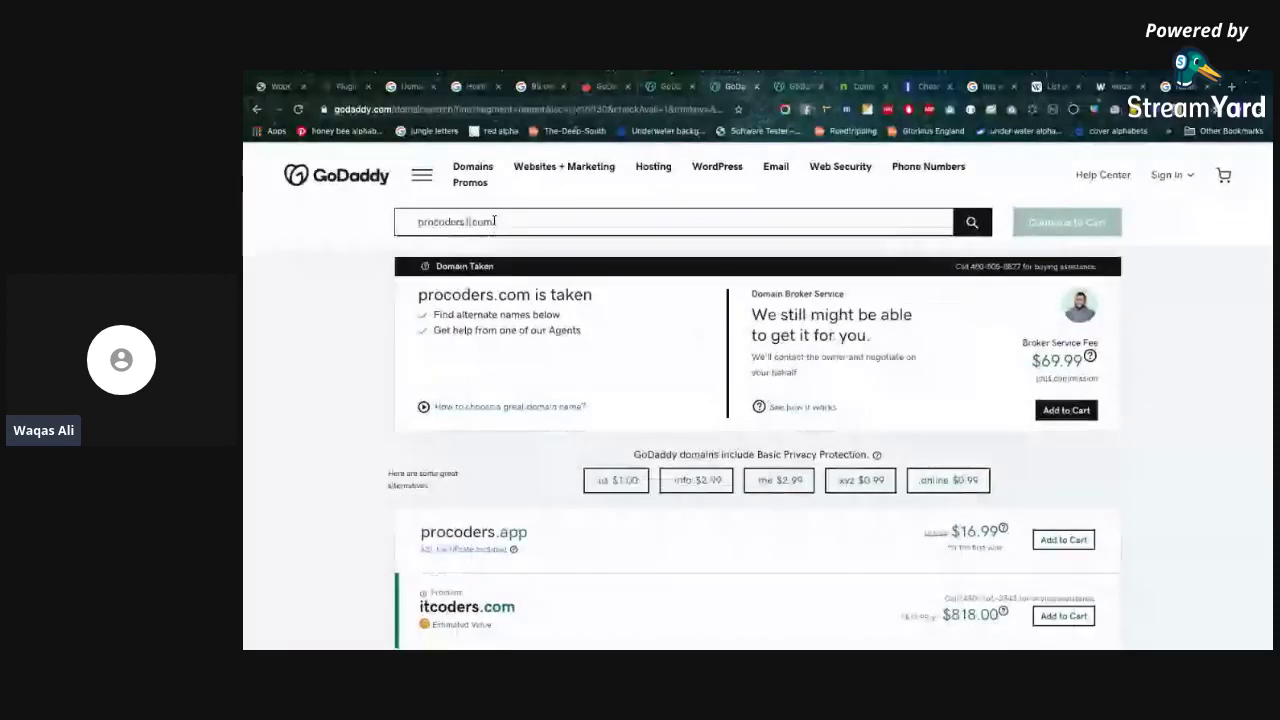
text(1)
click(972, 221)
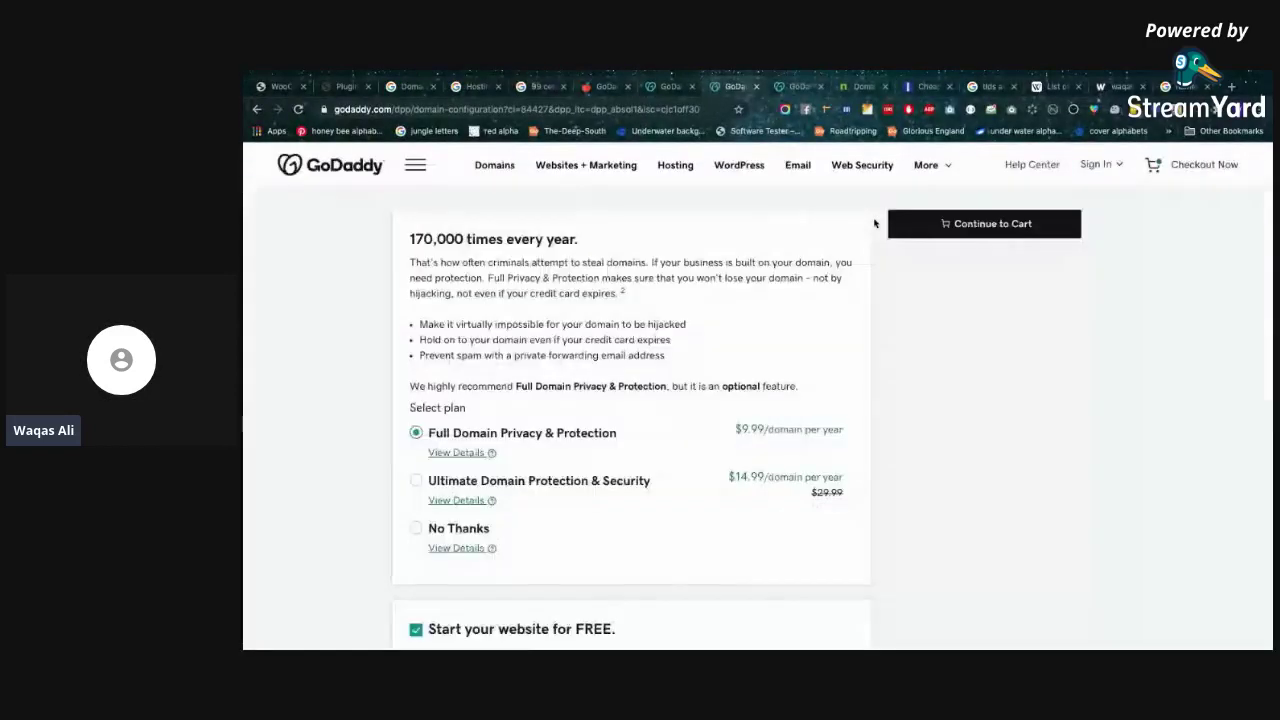
Send procoders1.com to the cart, then trash it and return to shopping.
click(1008, 236)
scroll(974, 363, down, 2)
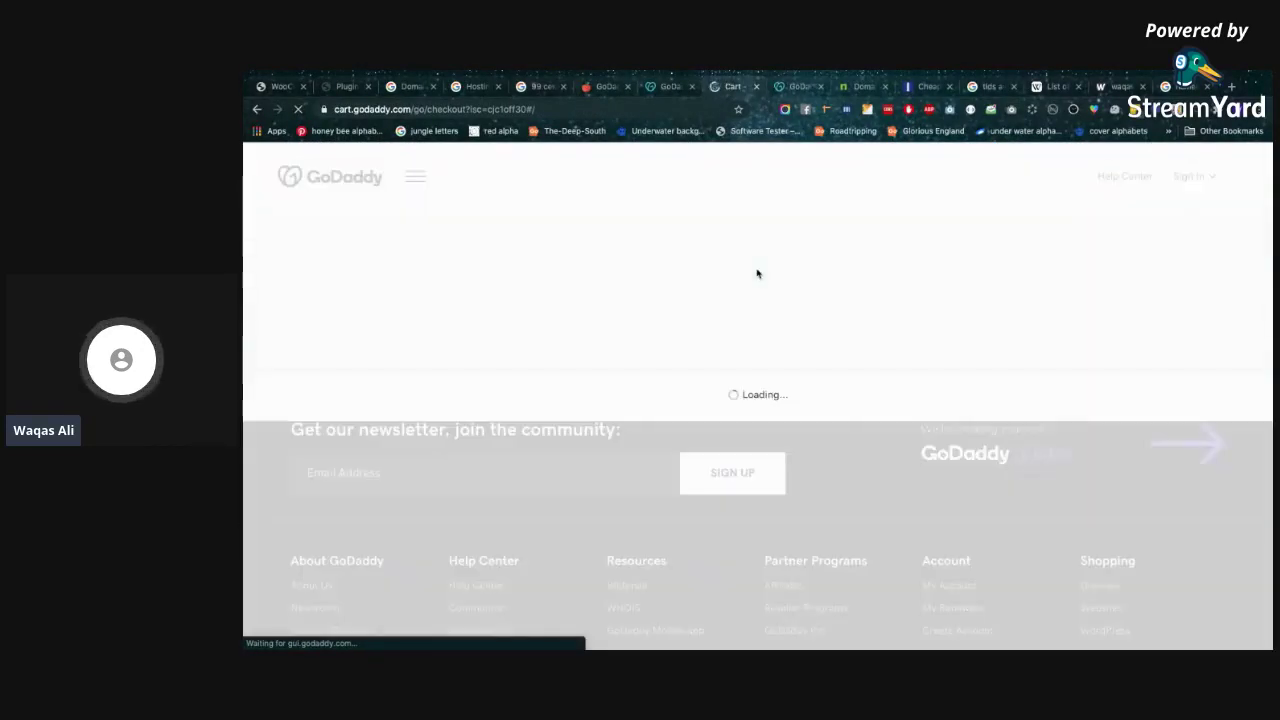
scroll(856, 341, down, 1)
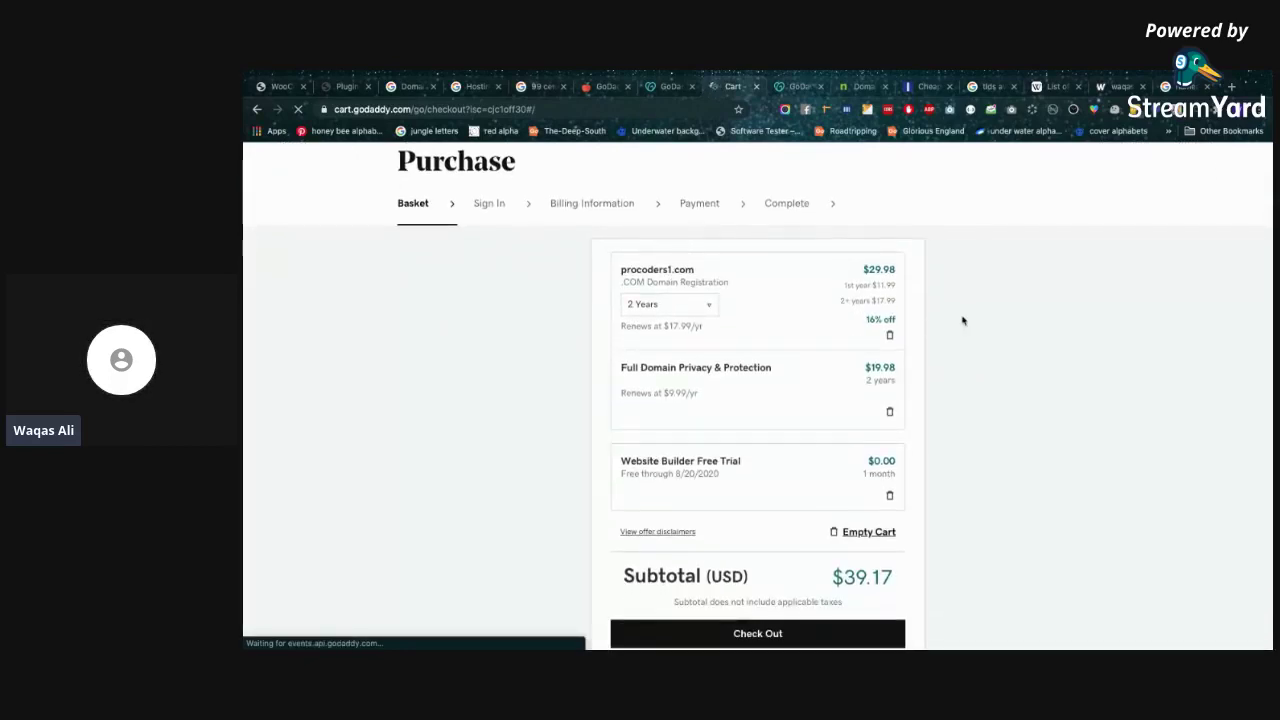
click(890, 338)
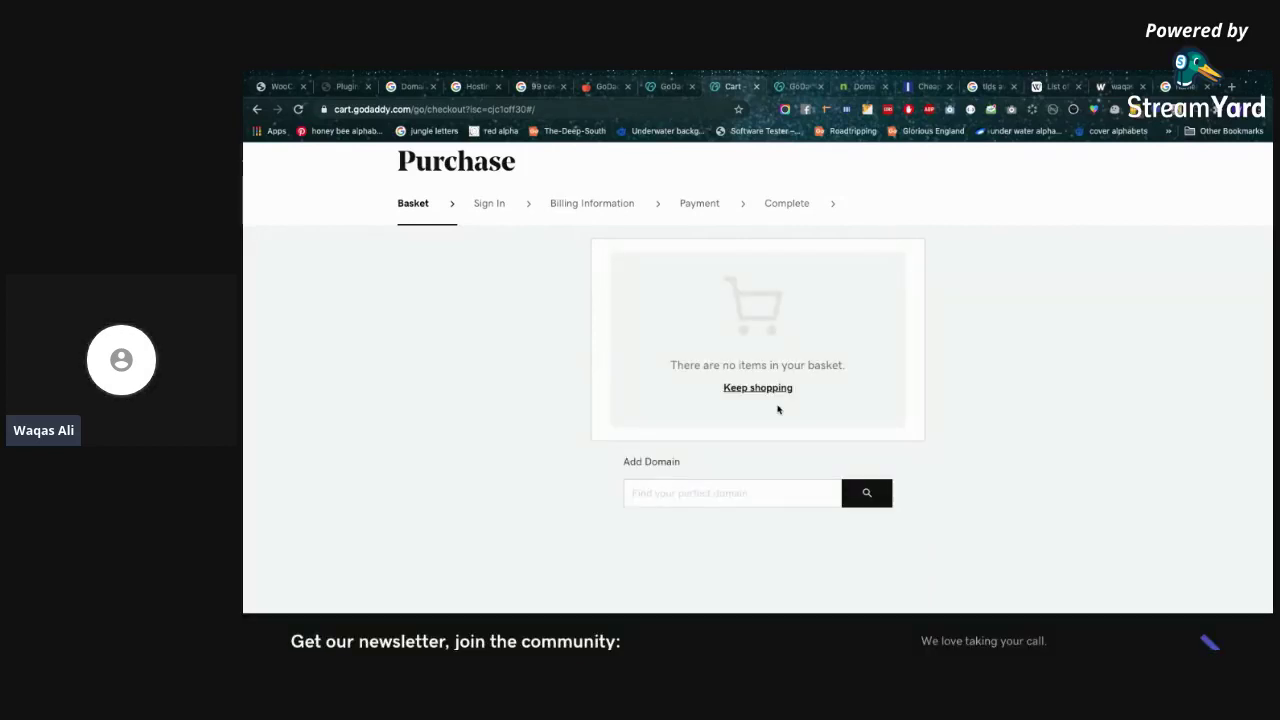
double_click(668, 461)
click(715, 466)
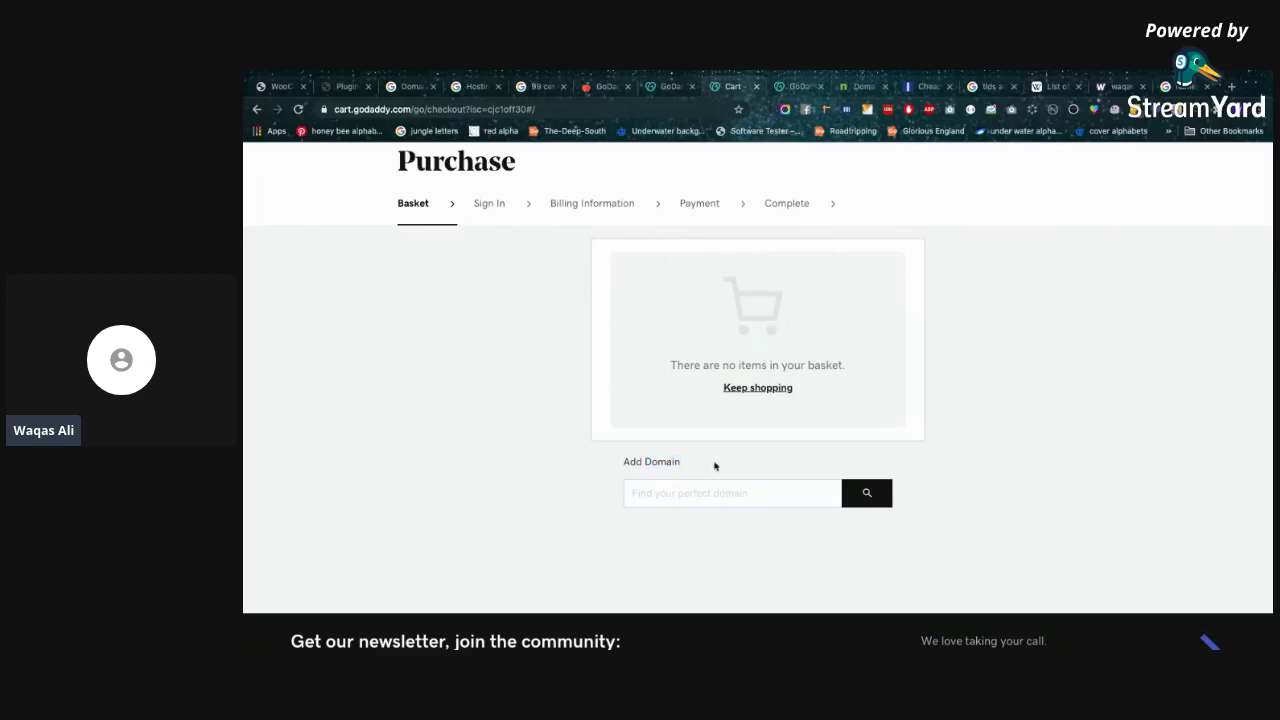
click(745, 395)
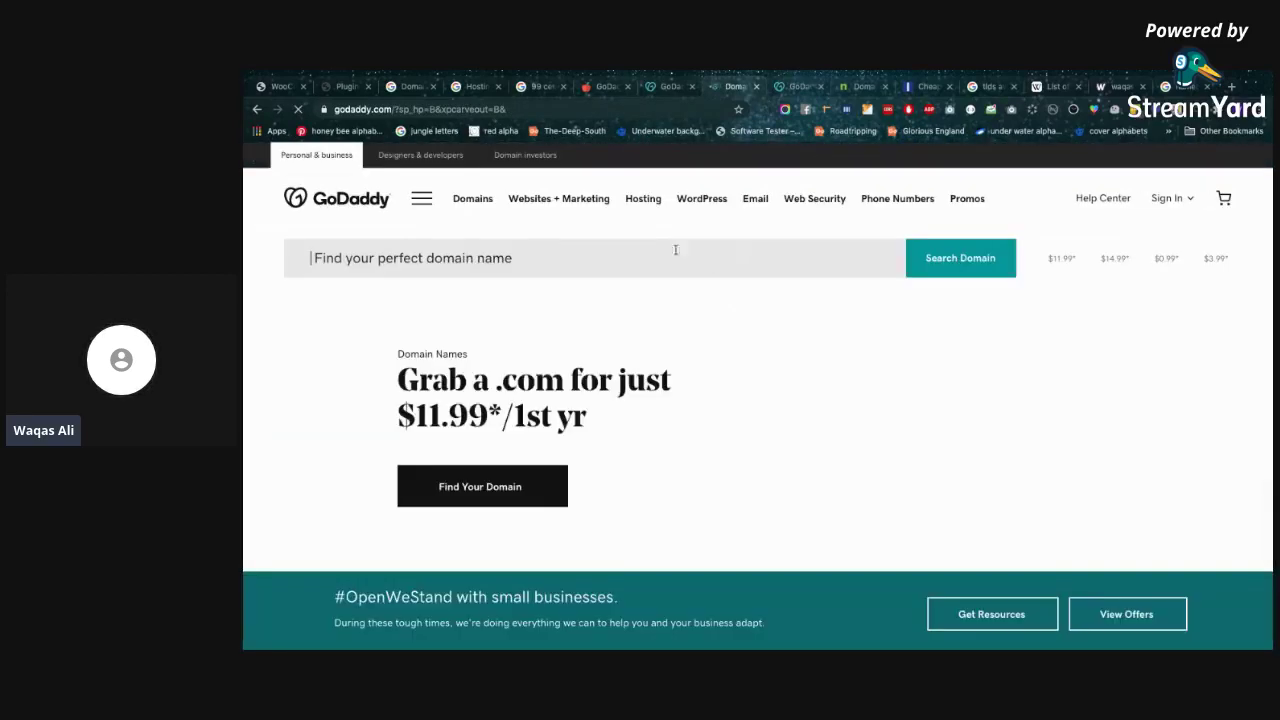
Search for procoders1.com again and add it to the cart.
text(pro)
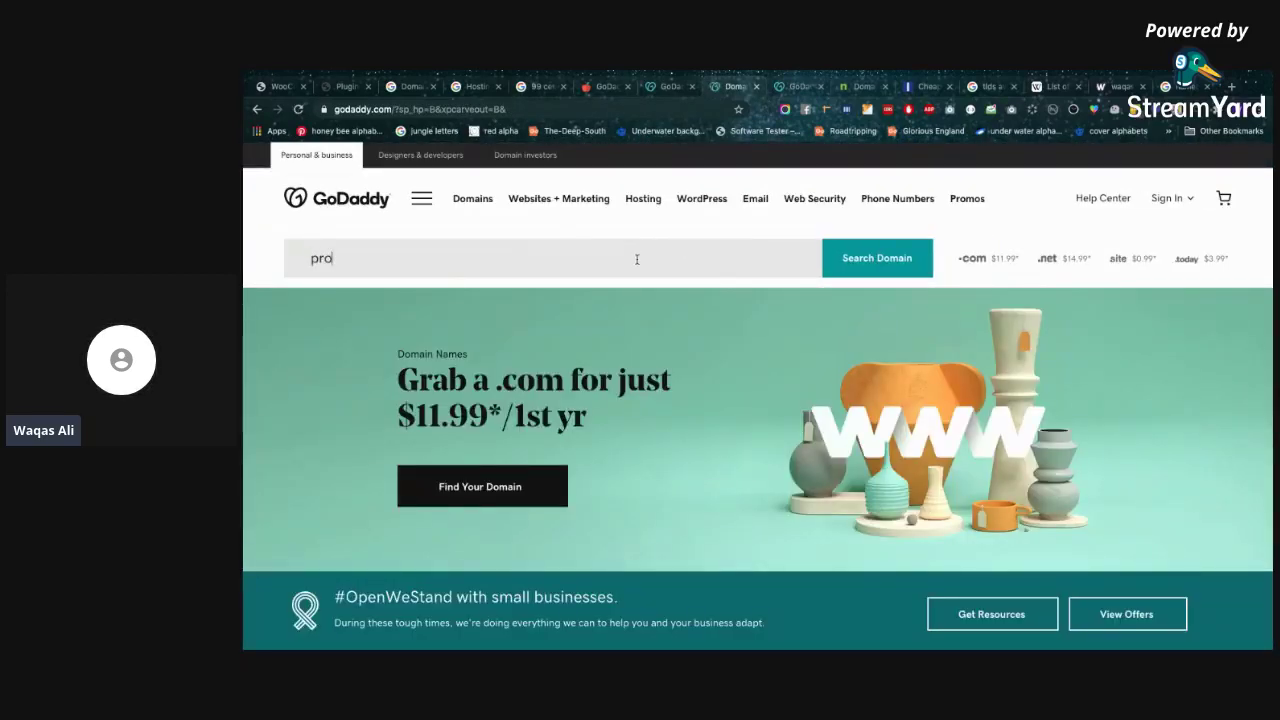
text(coder1.c)
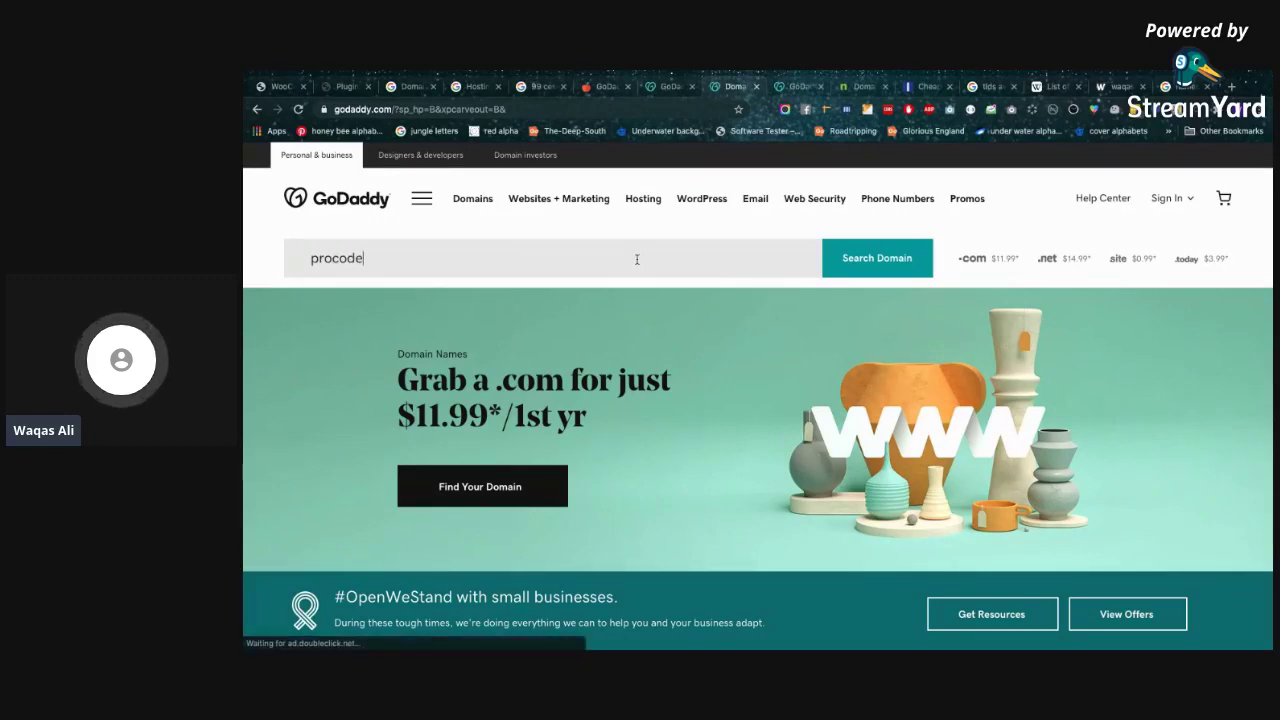
key(BackSpace)
key(BackSpace)
key(BackSpace)
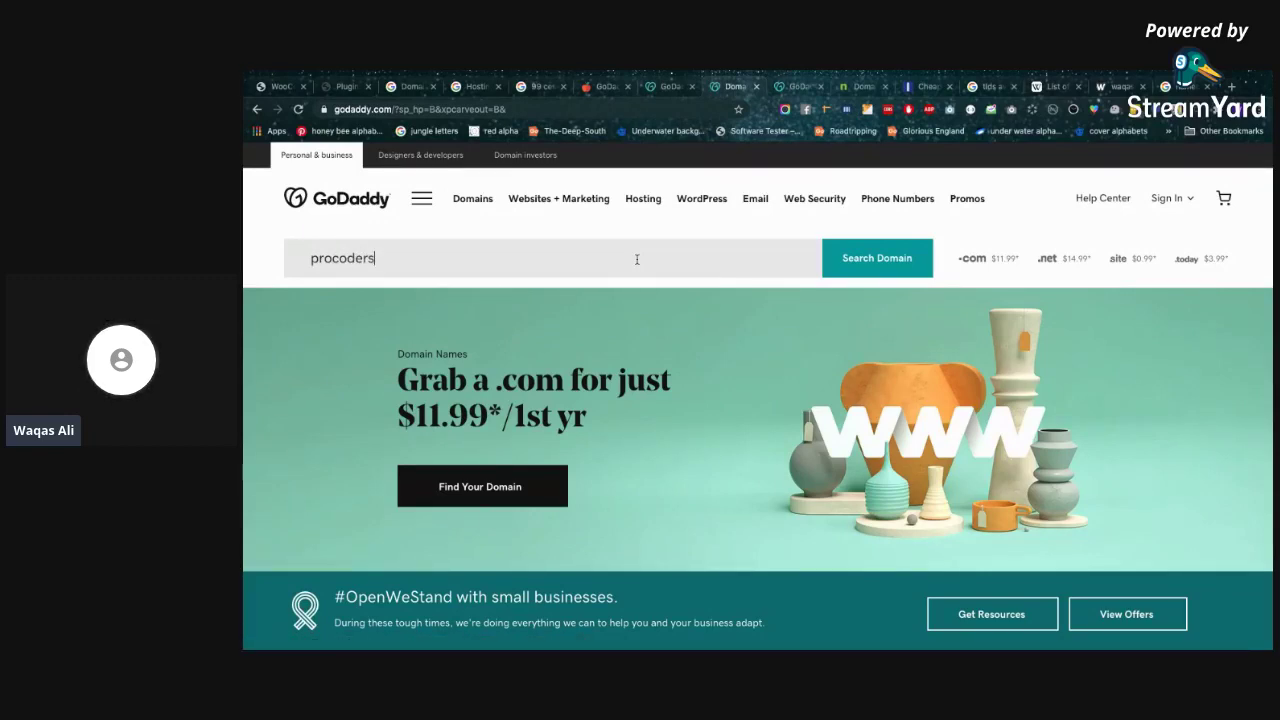
text(s1.com)
key(Return)
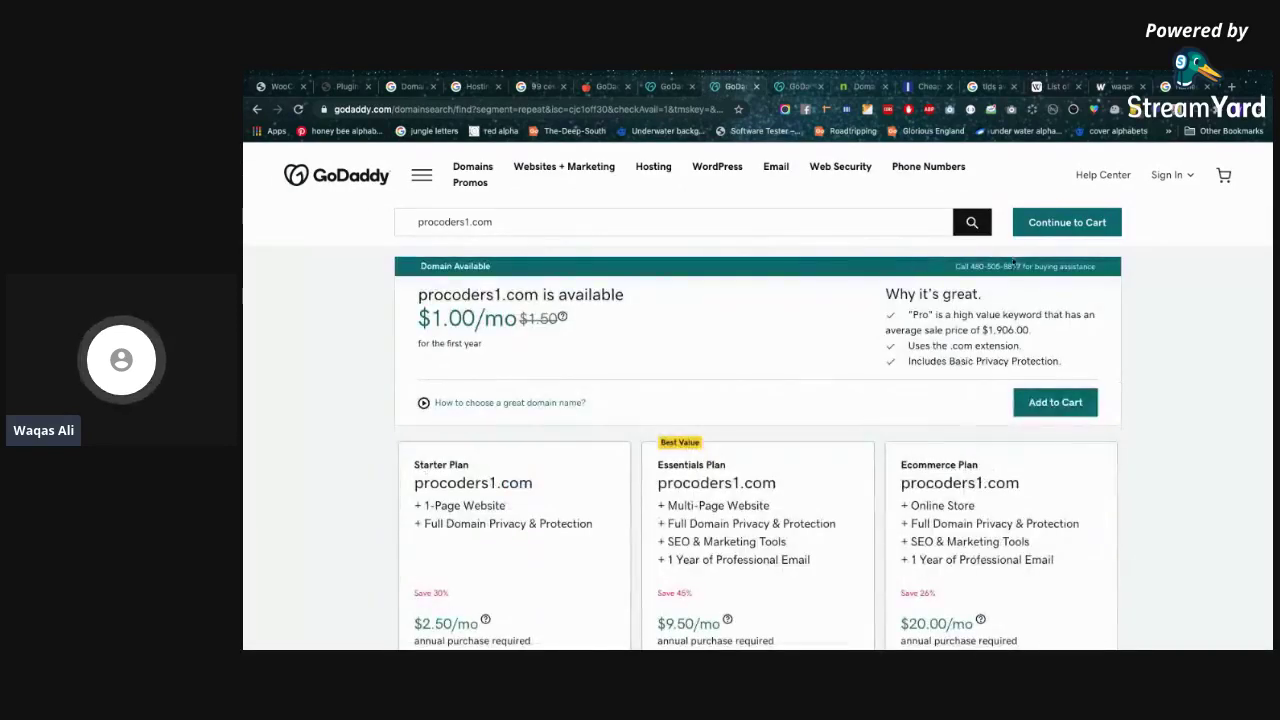
click(1056, 401)
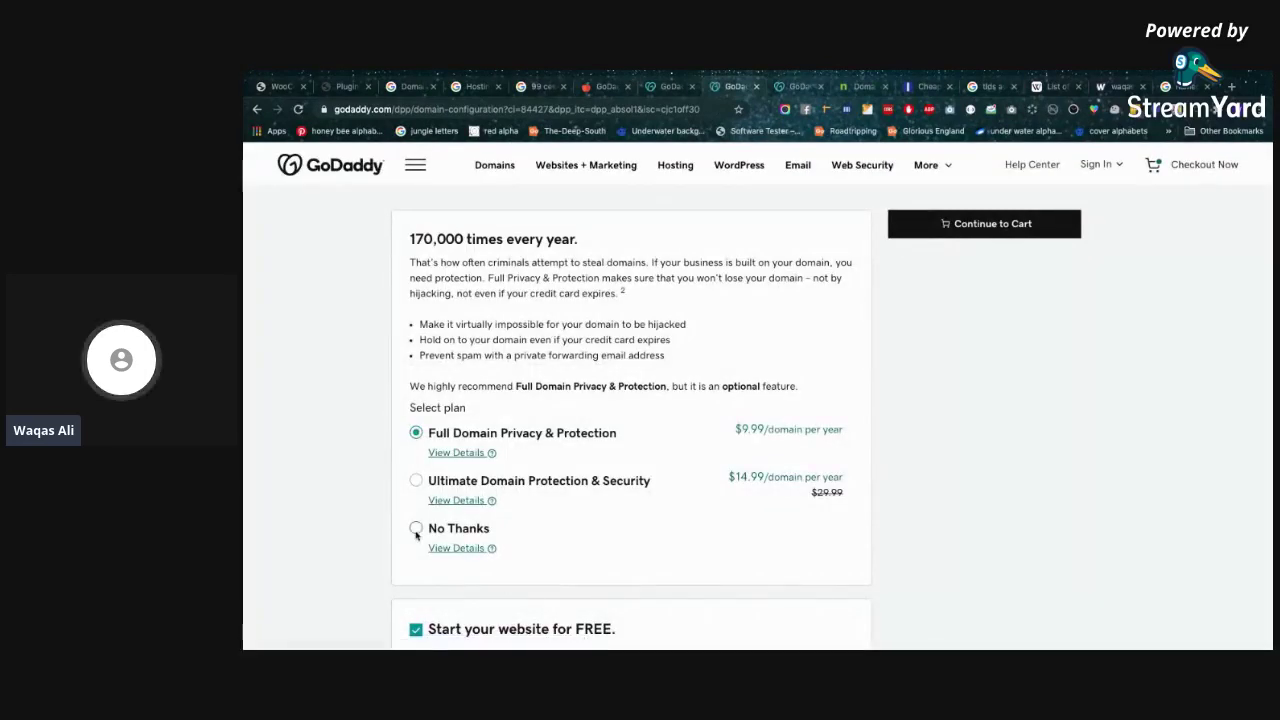
Decline domain privacy protection, keep the free website offer, and continue to the cart.
click(416, 528)
scroll(729, 502, down, 2)
scroll(729, 502, down, 3)
scroll(729, 509, up, 5)
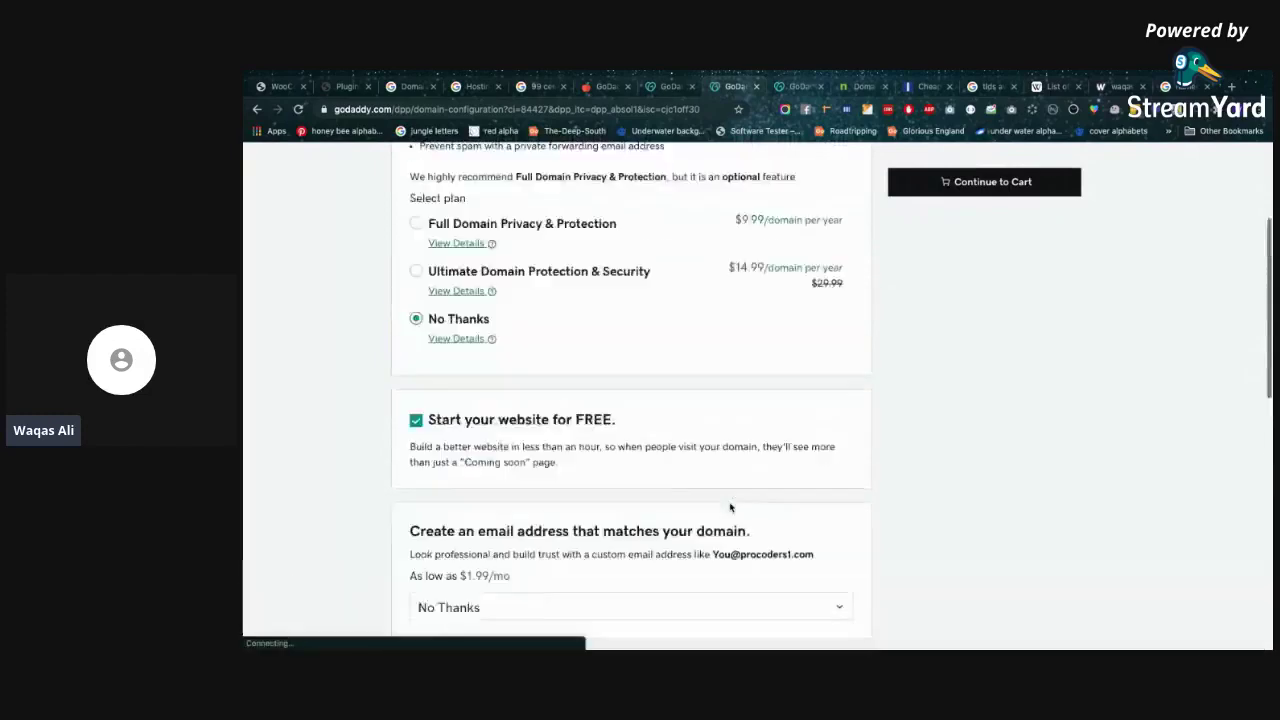
click(976, 225)
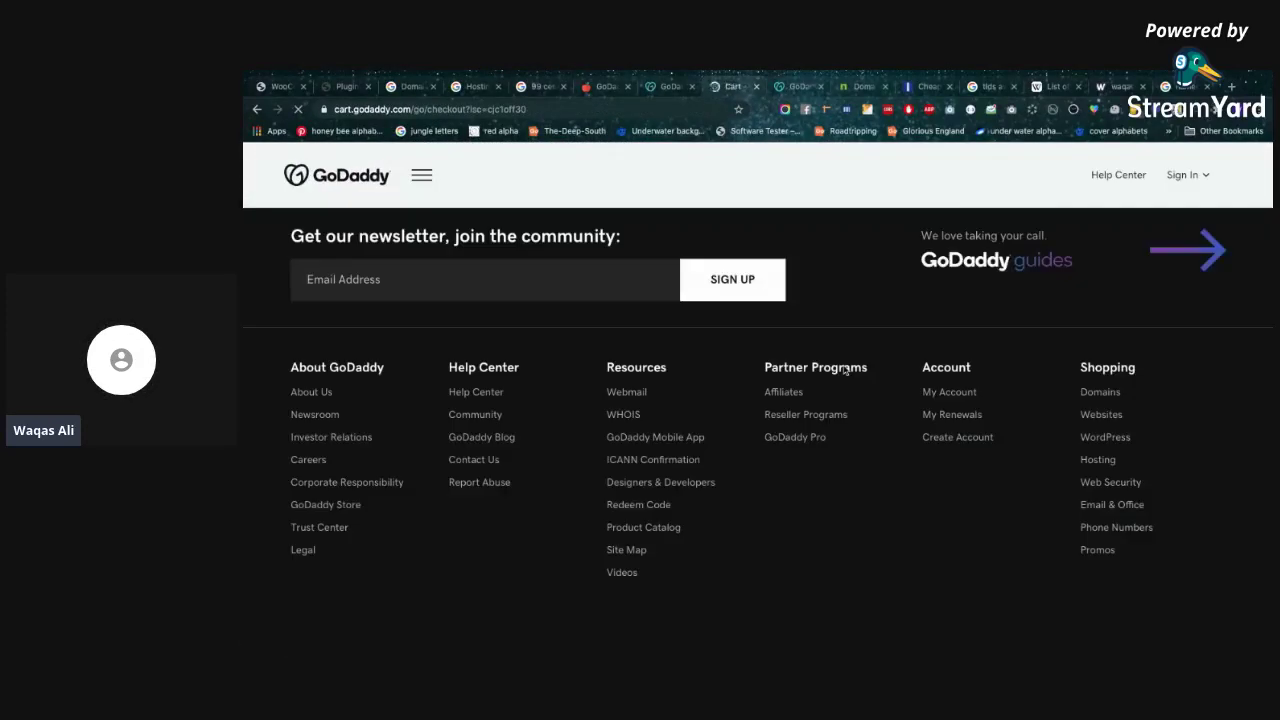
Change procoders1.com's registration term from 2 Years to 1 Year.
scroll(942, 366, down, 3)
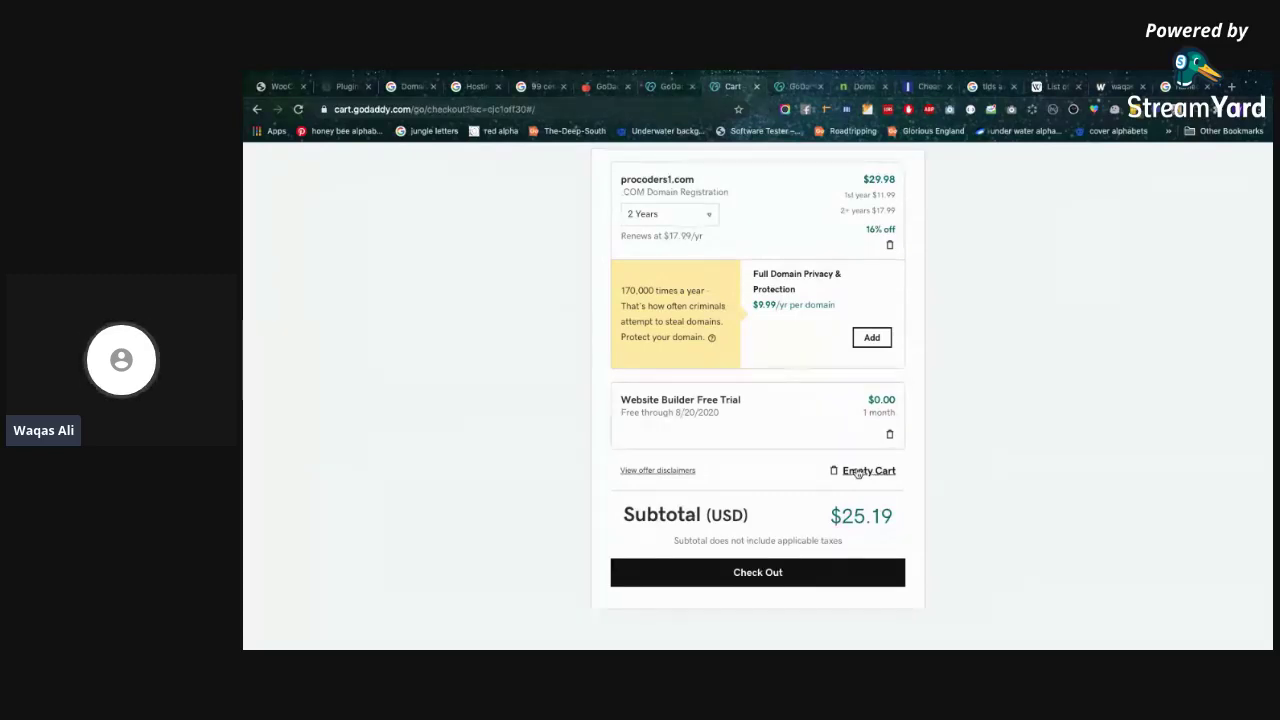
scroll(810, 384, up, 2)
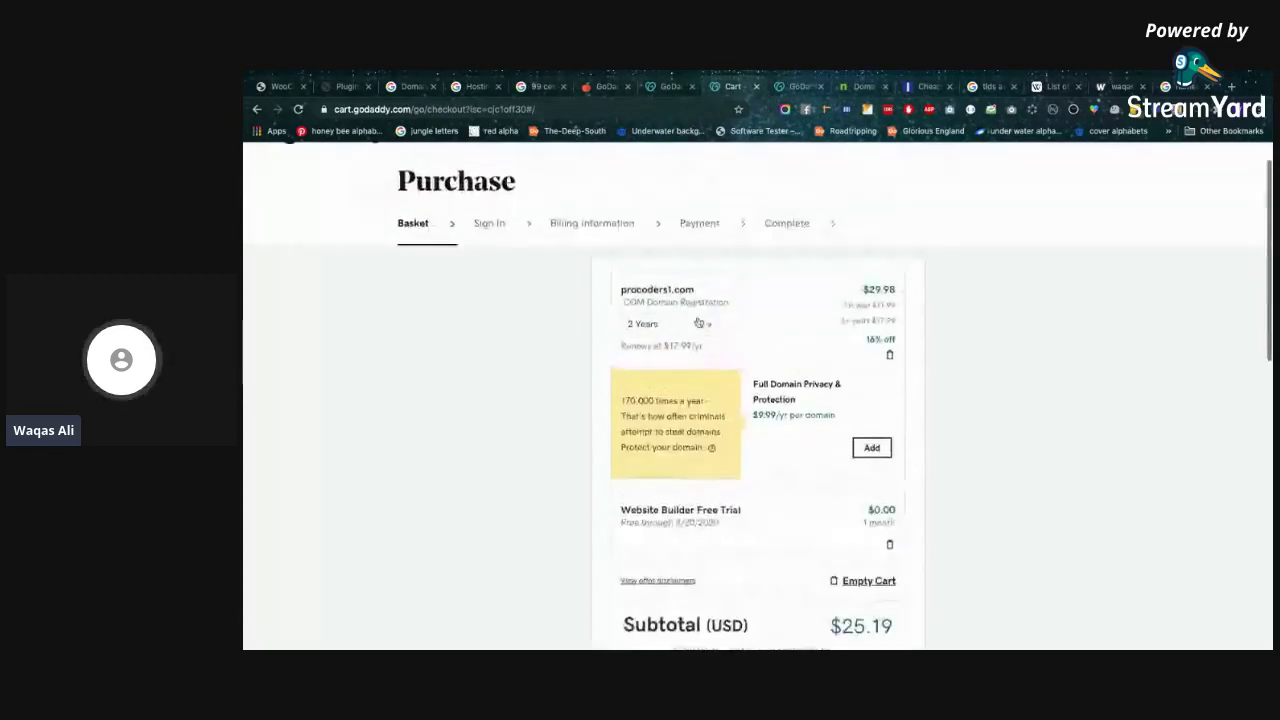
click(698, 324)
click(651, 374)
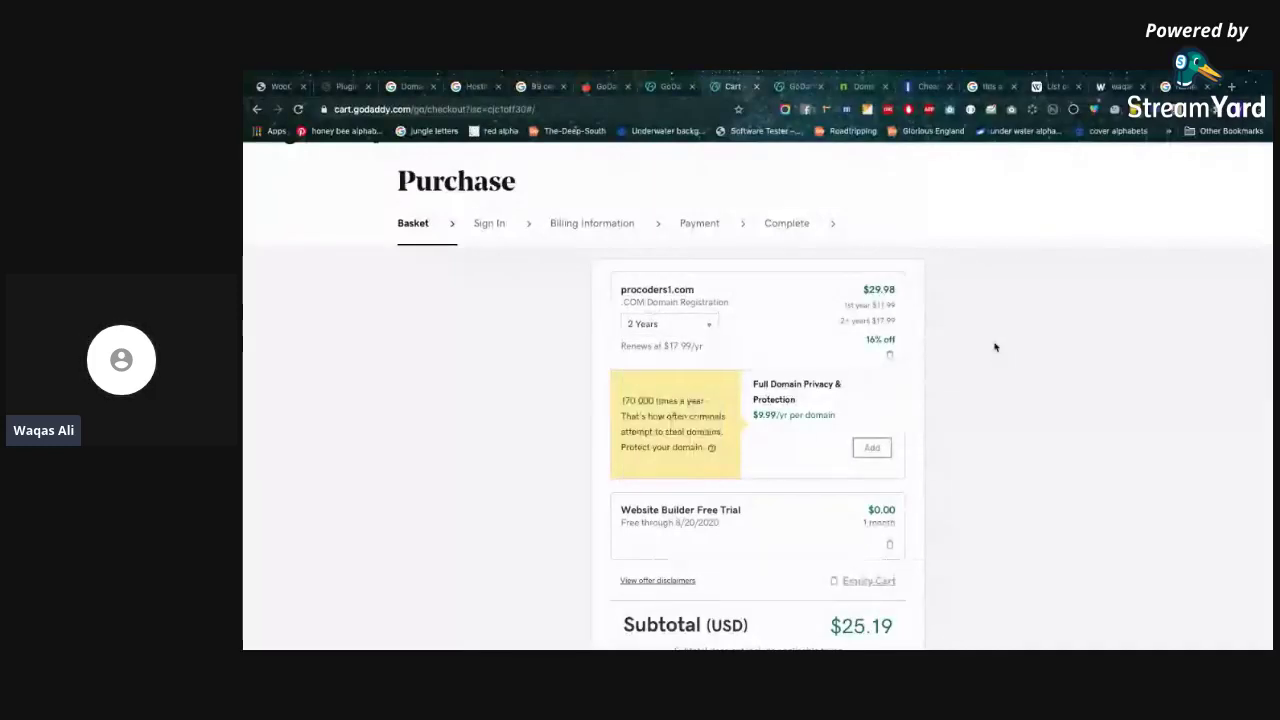
Review the $11.99 subtotal and start checkout.
scroll(995, 347, down, 1)
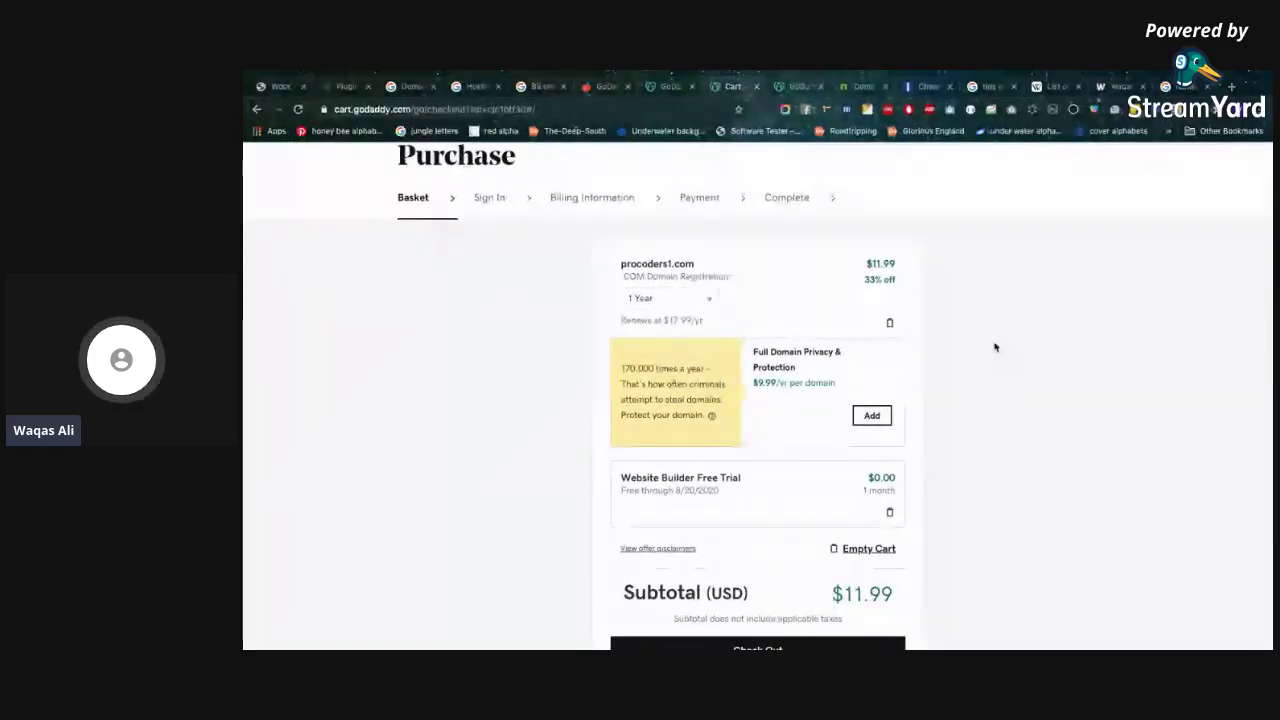
scroll(995, 347, down, 1)
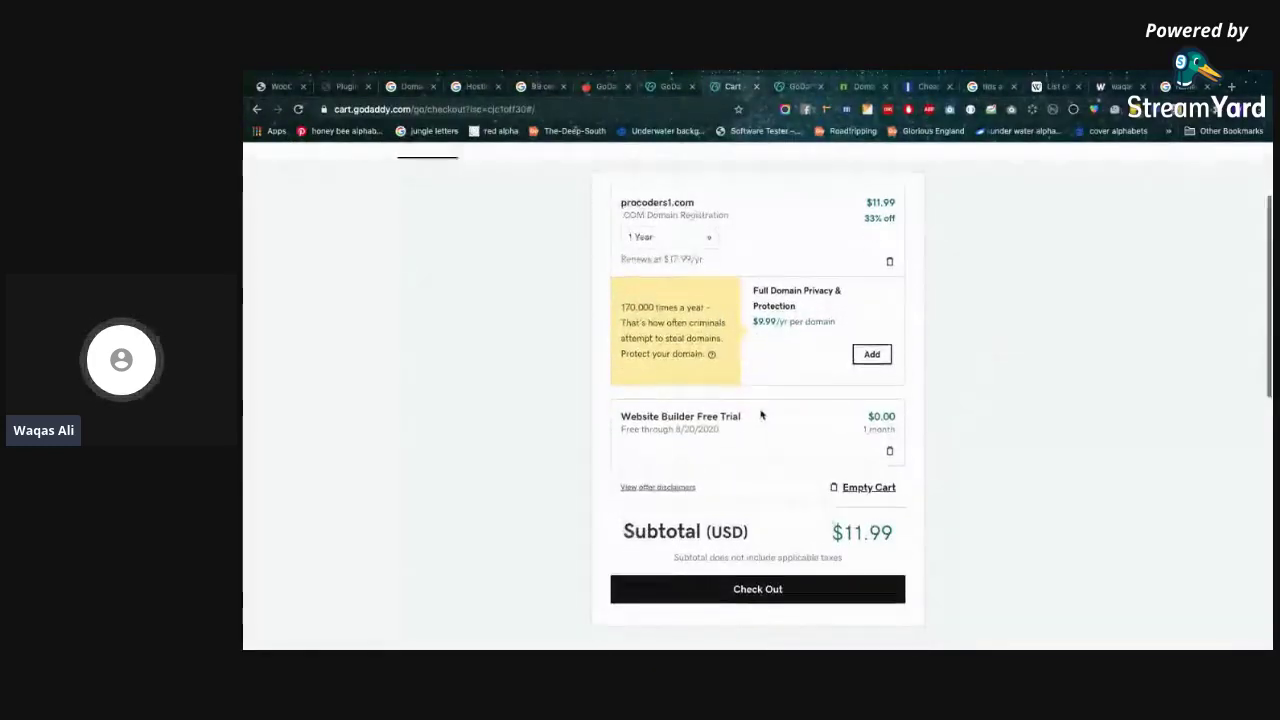
scroll(760, 414, up, 1)
scroll(760, 414, up, 1)
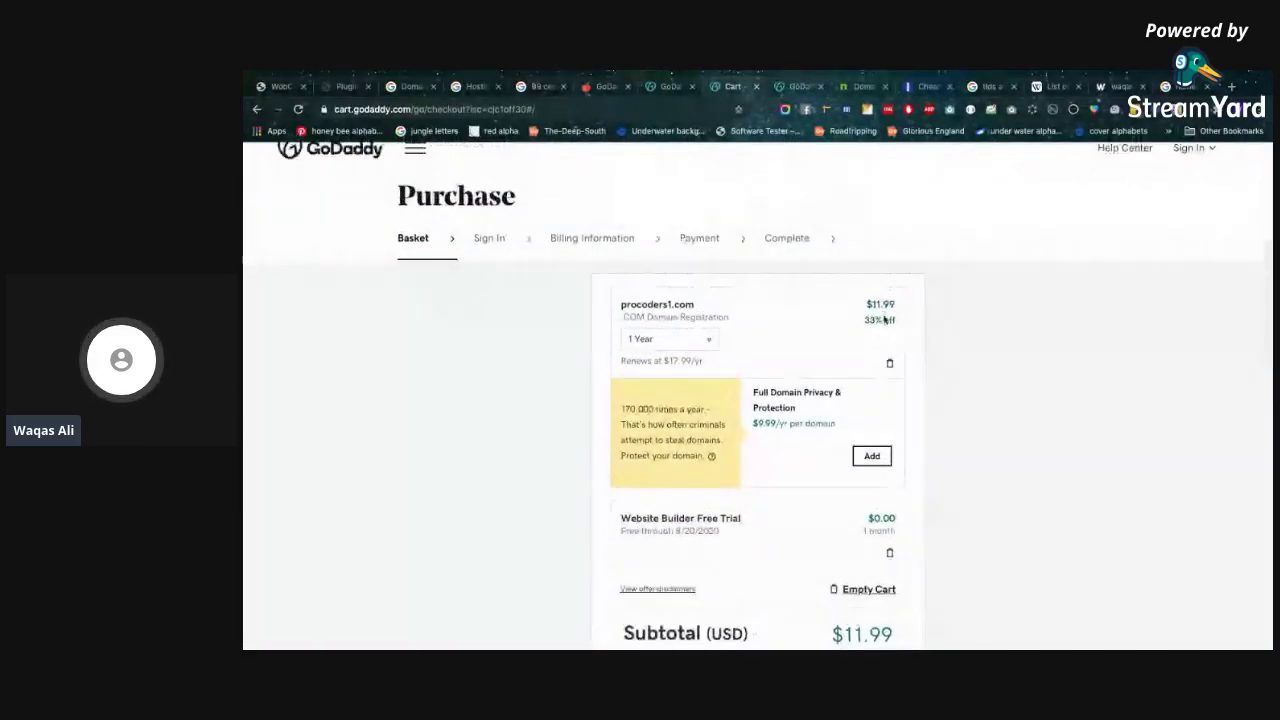
scroll(884, 318, down, 2)
scroll(884, 318, up, 1)
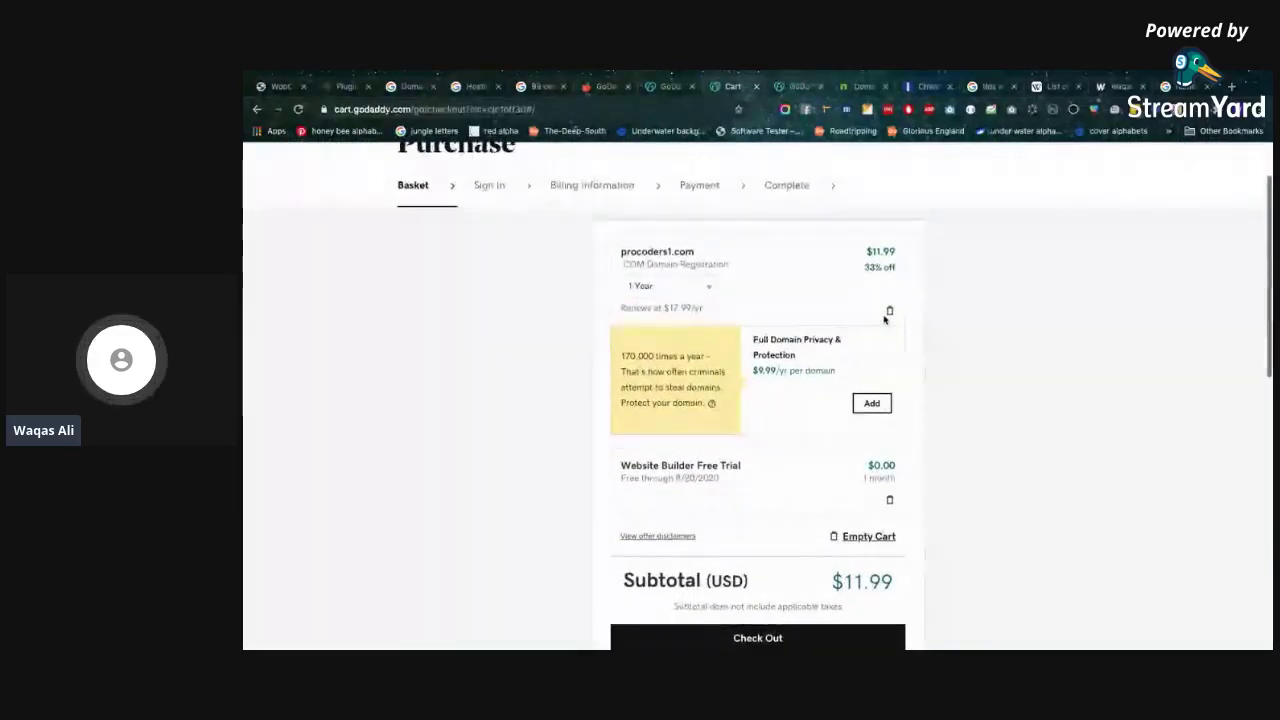
scroll(884, 318, down, 3)
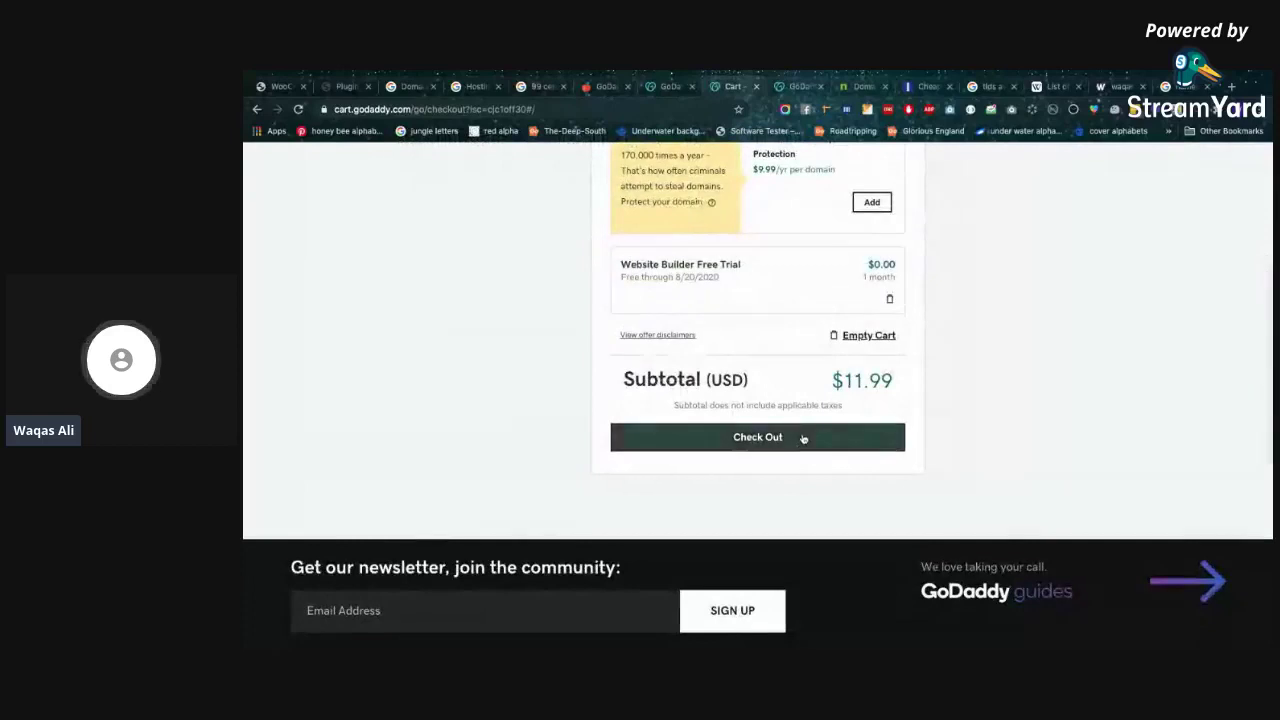
click(806, 437)
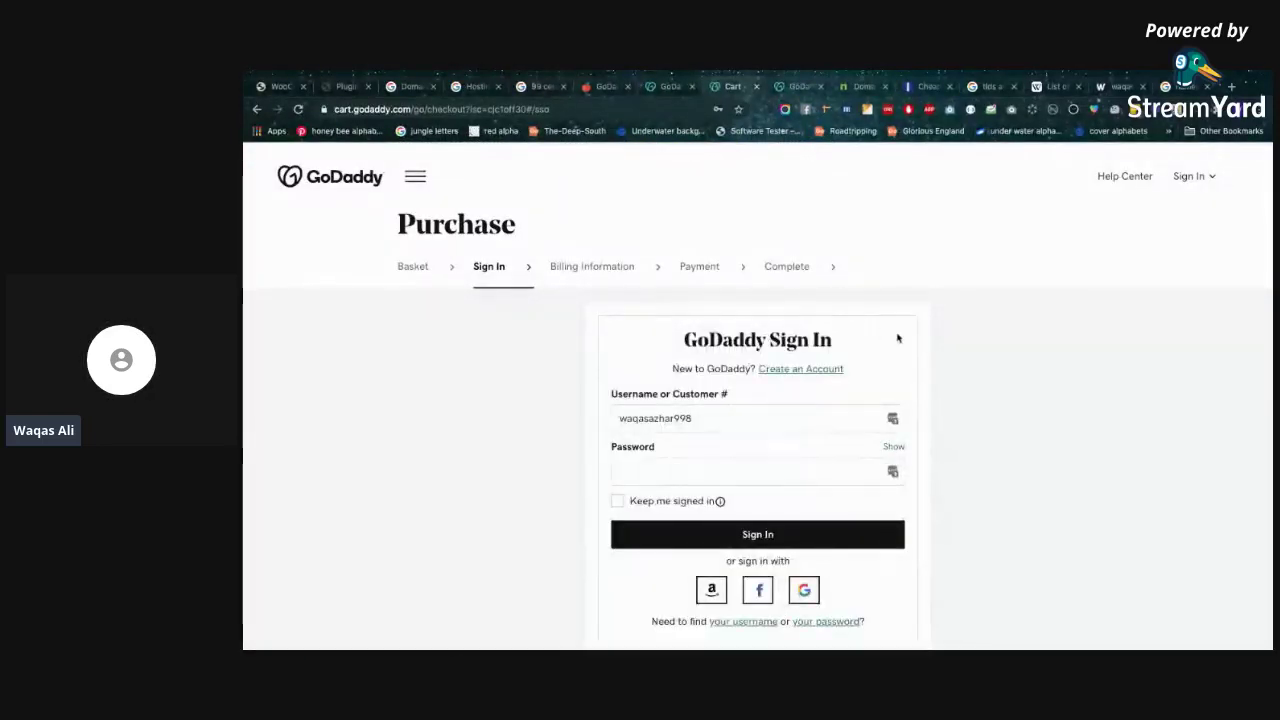
Sign in with a test username and the account password, keeping me signed in.
scroll(898, 338, down, 1)
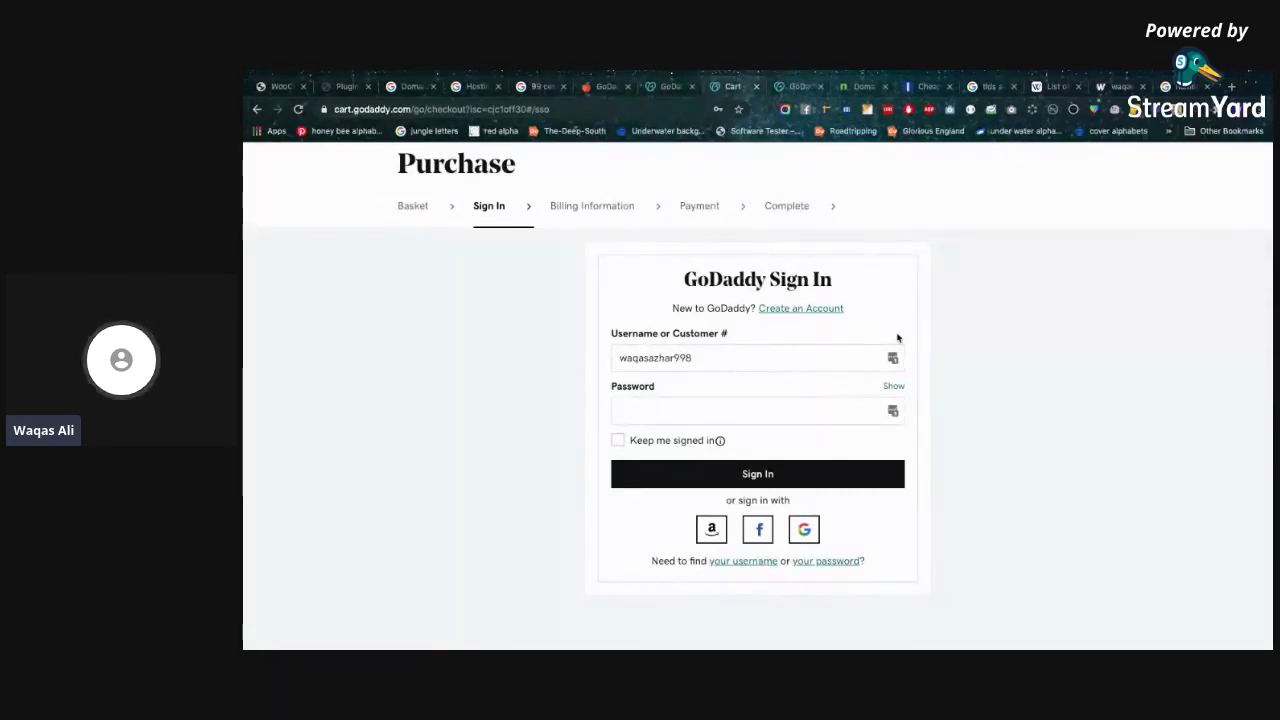
scroll(898, 338, down, 1)
scroll(897, 340, up, 1)
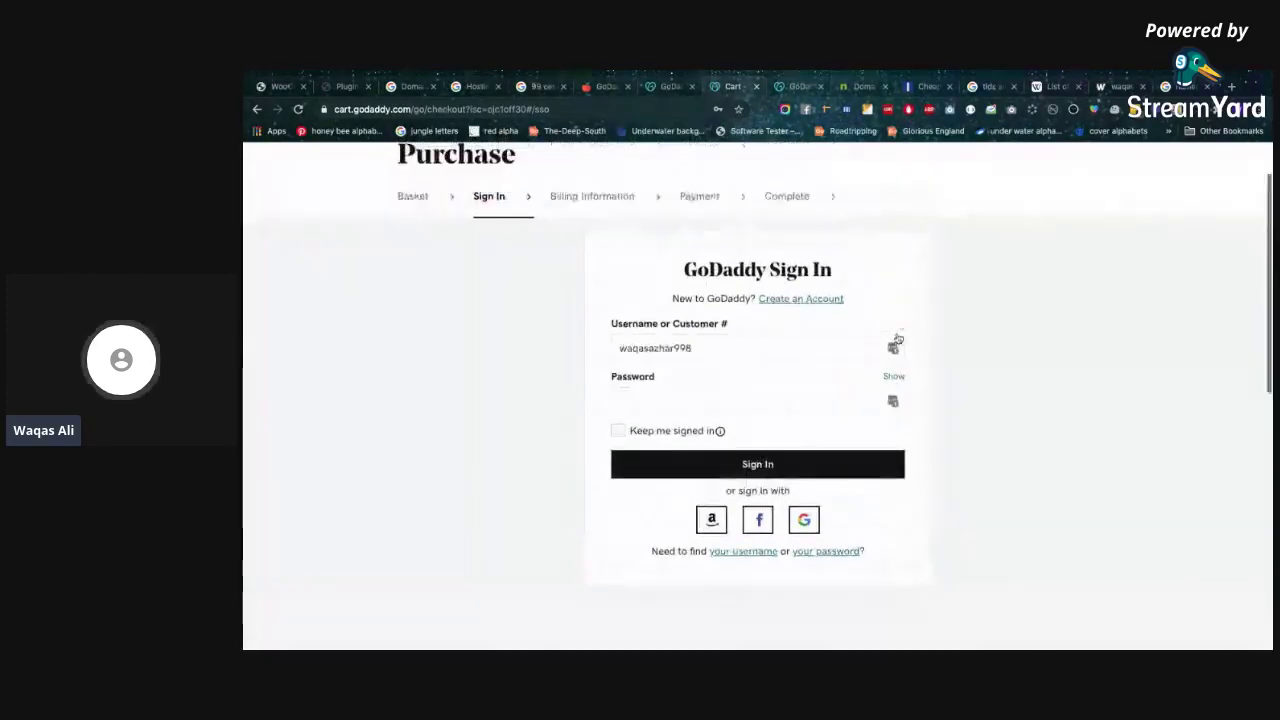
scroll(898, 338, down, 1)
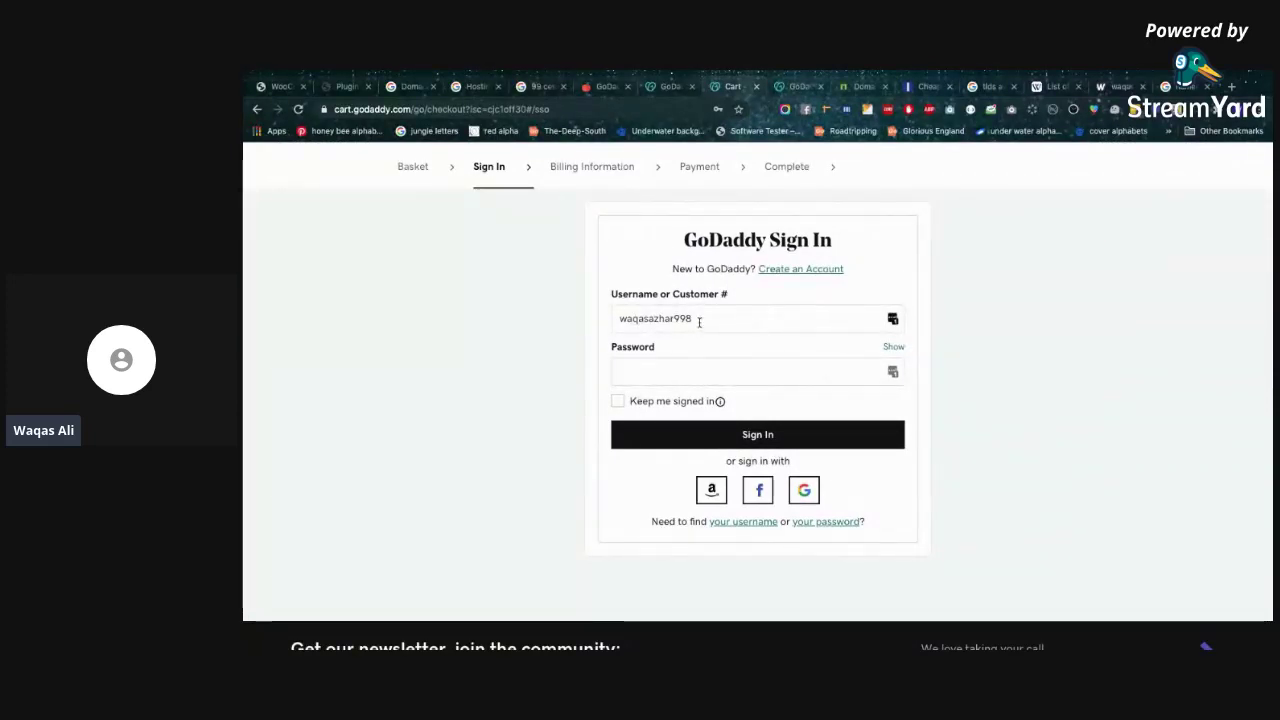
drag(699, 321, 586, 323)
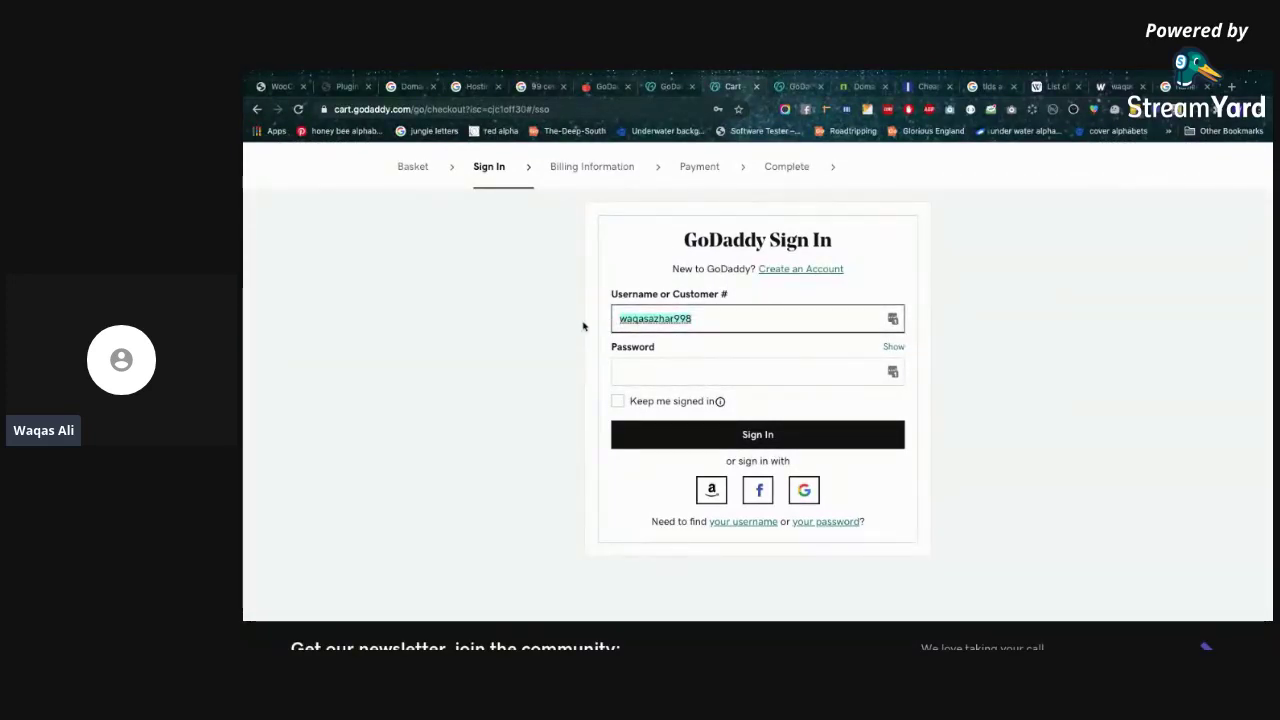
key(BackSpace)
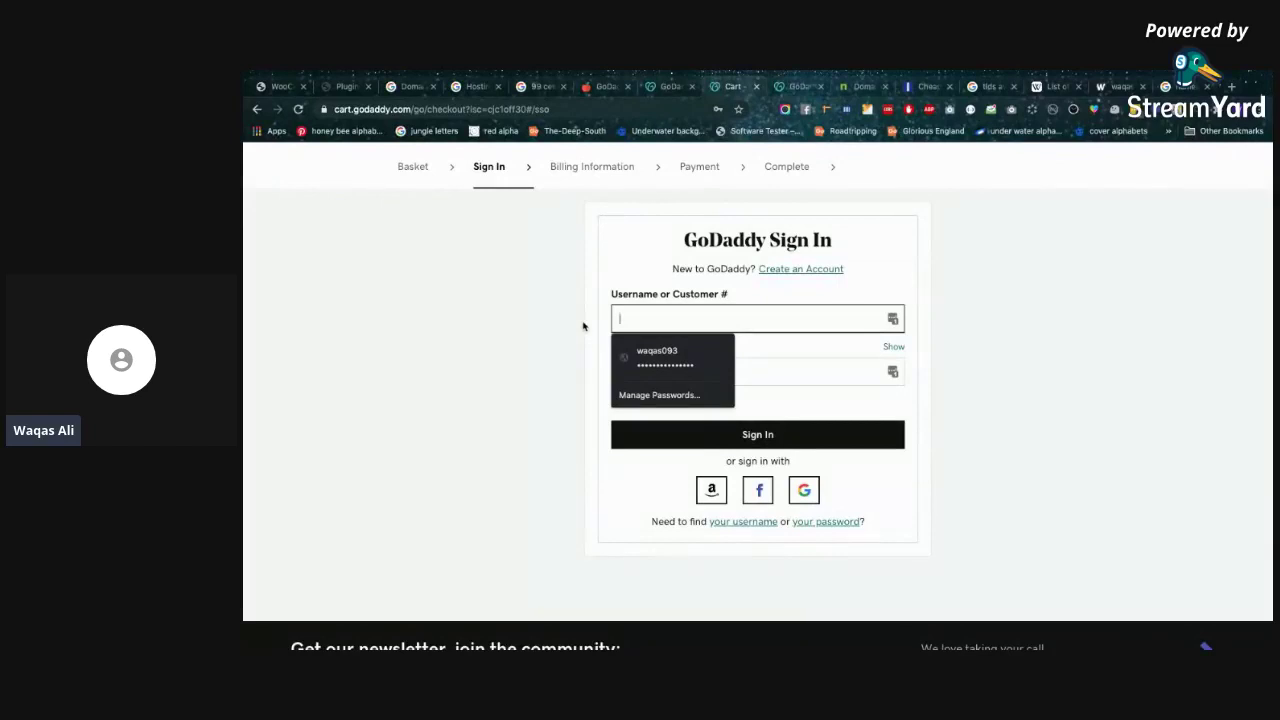
text(test0)
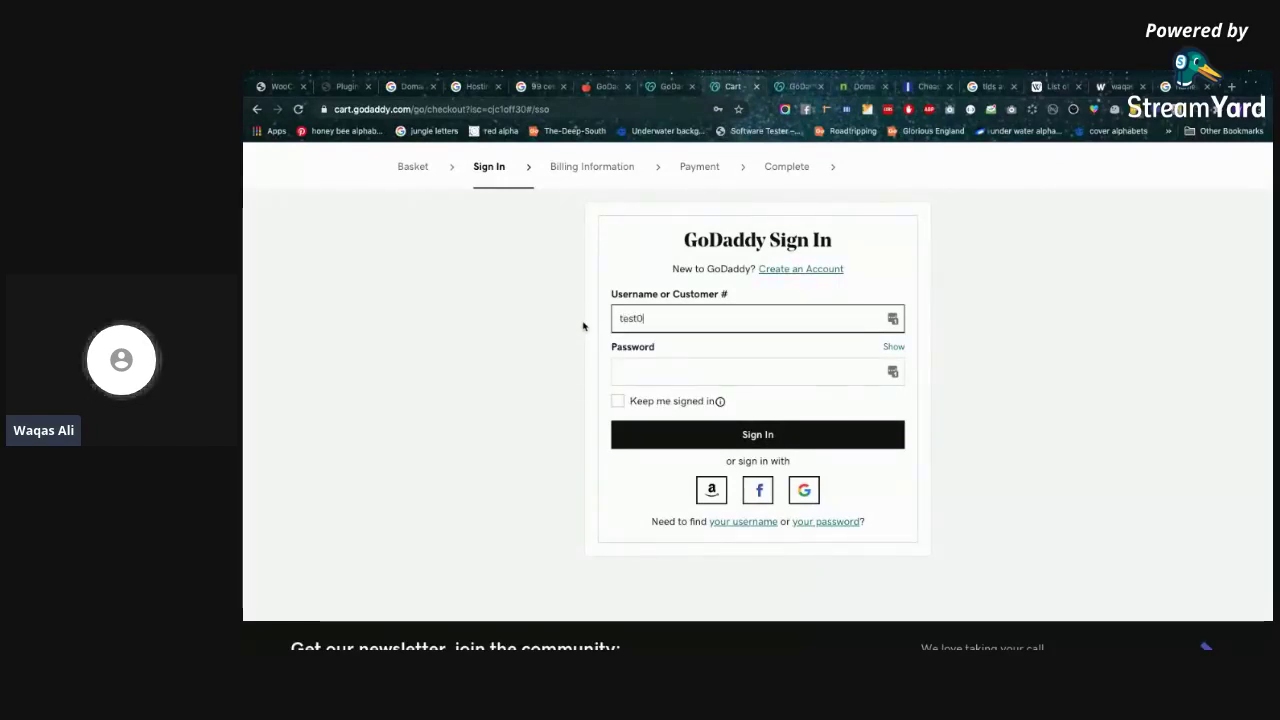
text(01)
key(Tab)
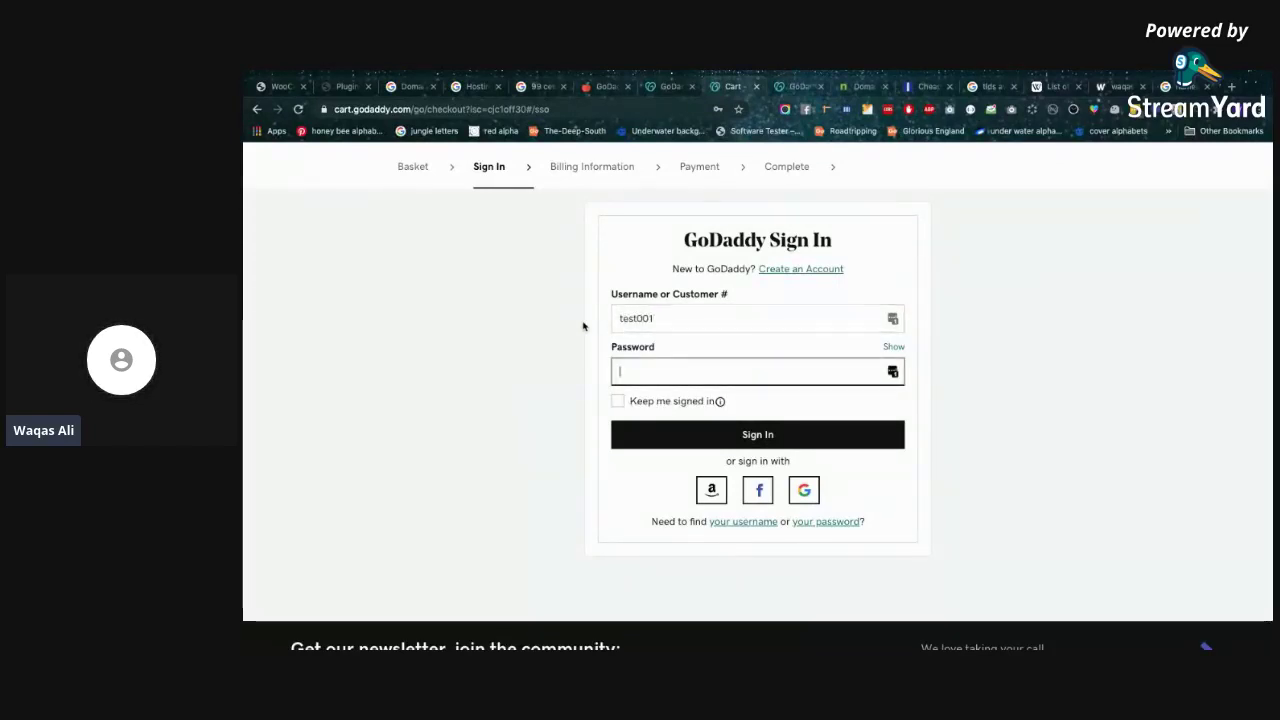
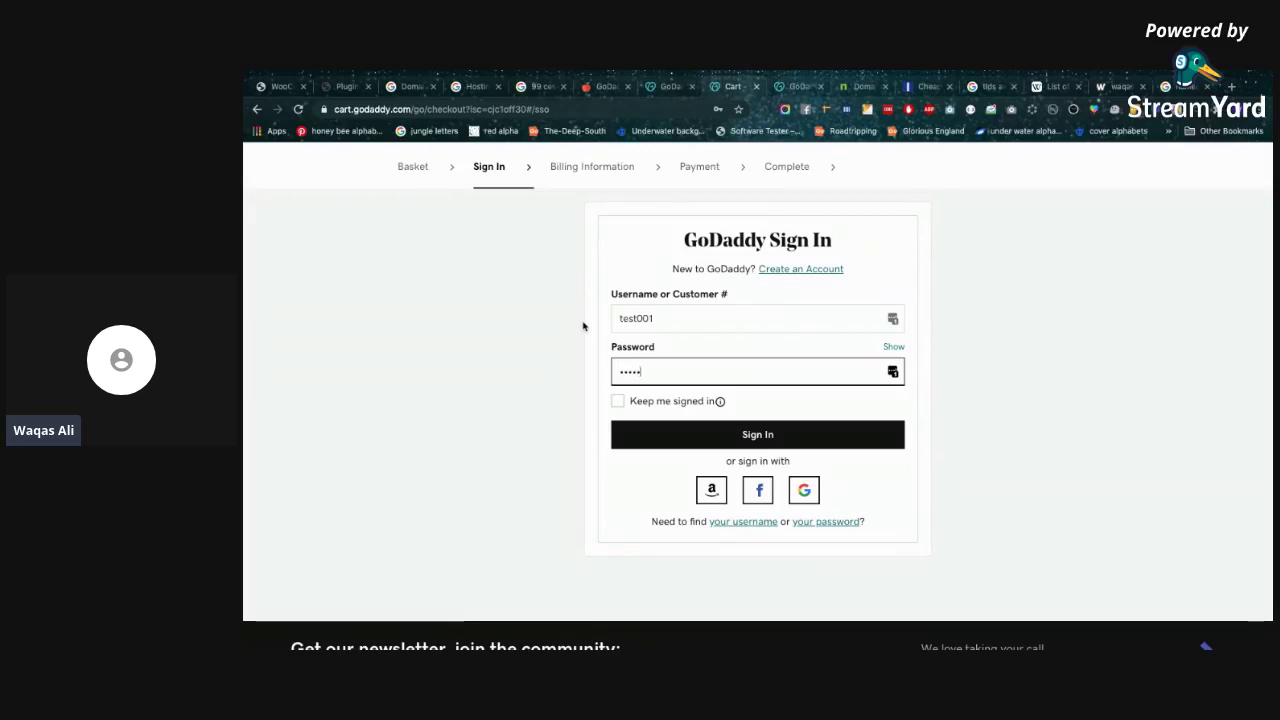
key(ctrl+a)
click(618, 401)
click(730, 435)
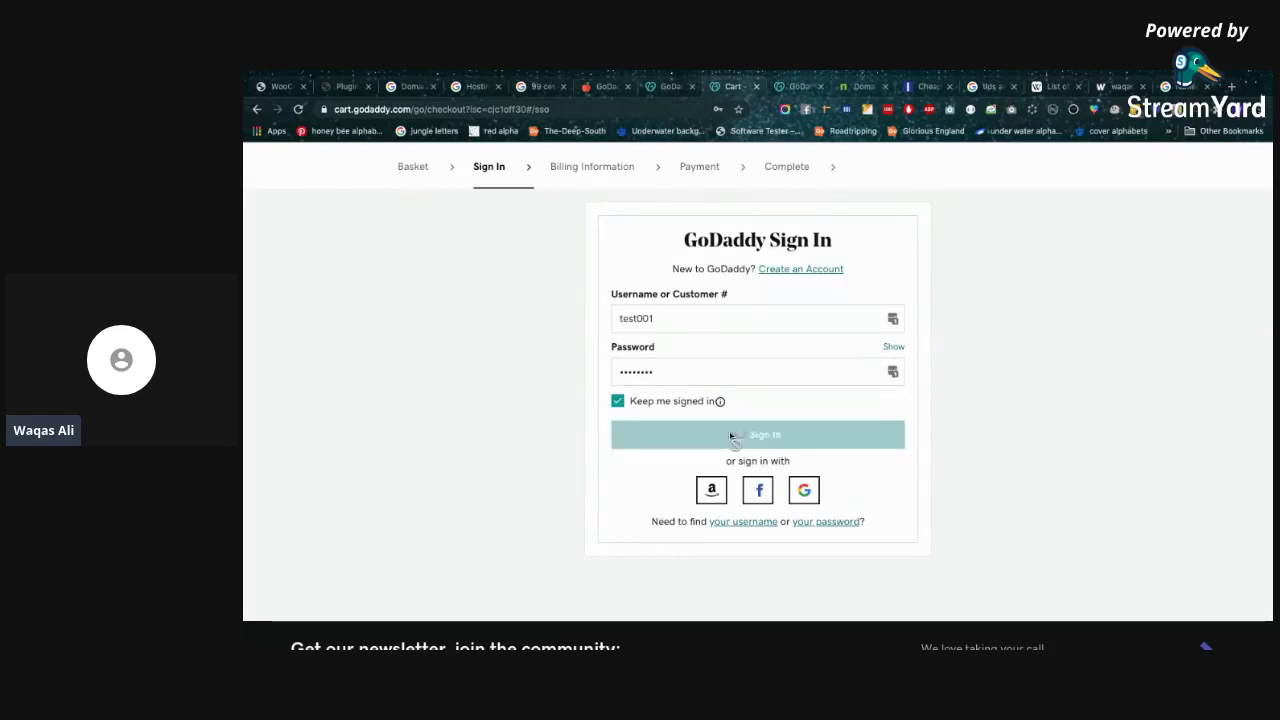
Clear the rejected username and switch to creating a new account.
click(714, 395)
key(ctrl+a)
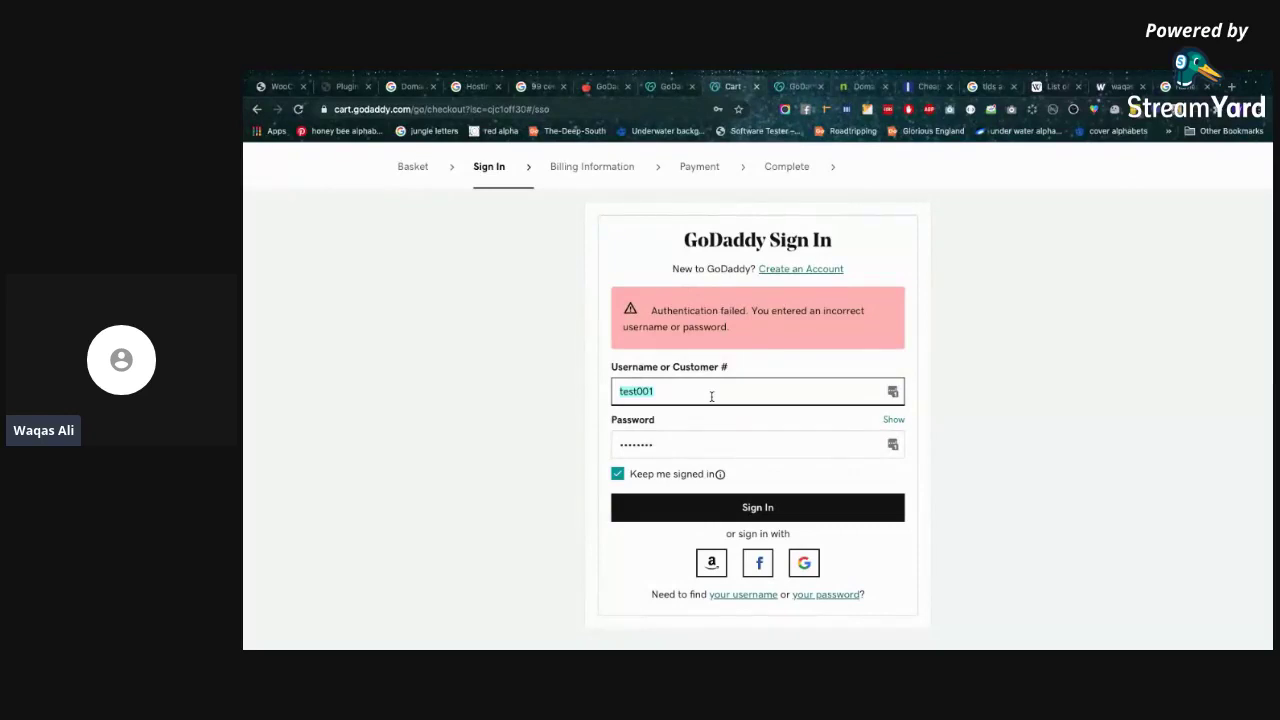
key(BackSpace)
click(806, 270)
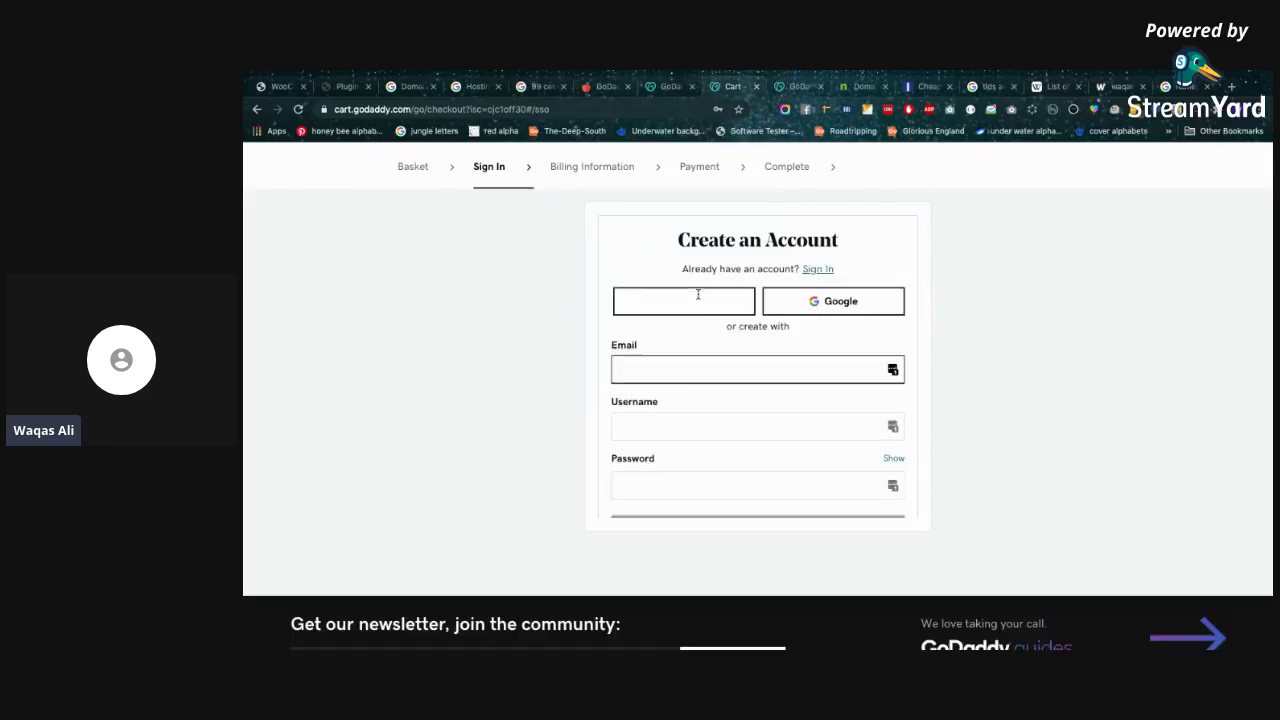
Start account creation through Facebook, then cancel the Facebook authorization.
click(699, 296)
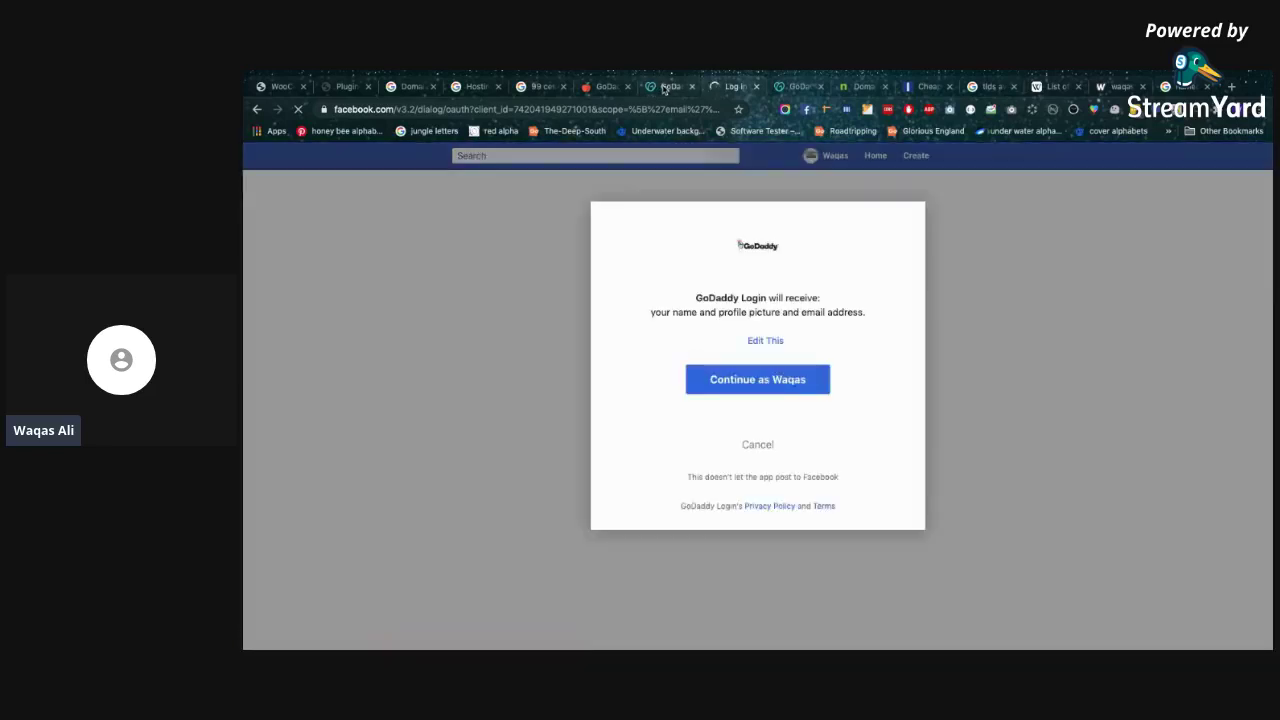
click(665, 87)
click(729, 88)
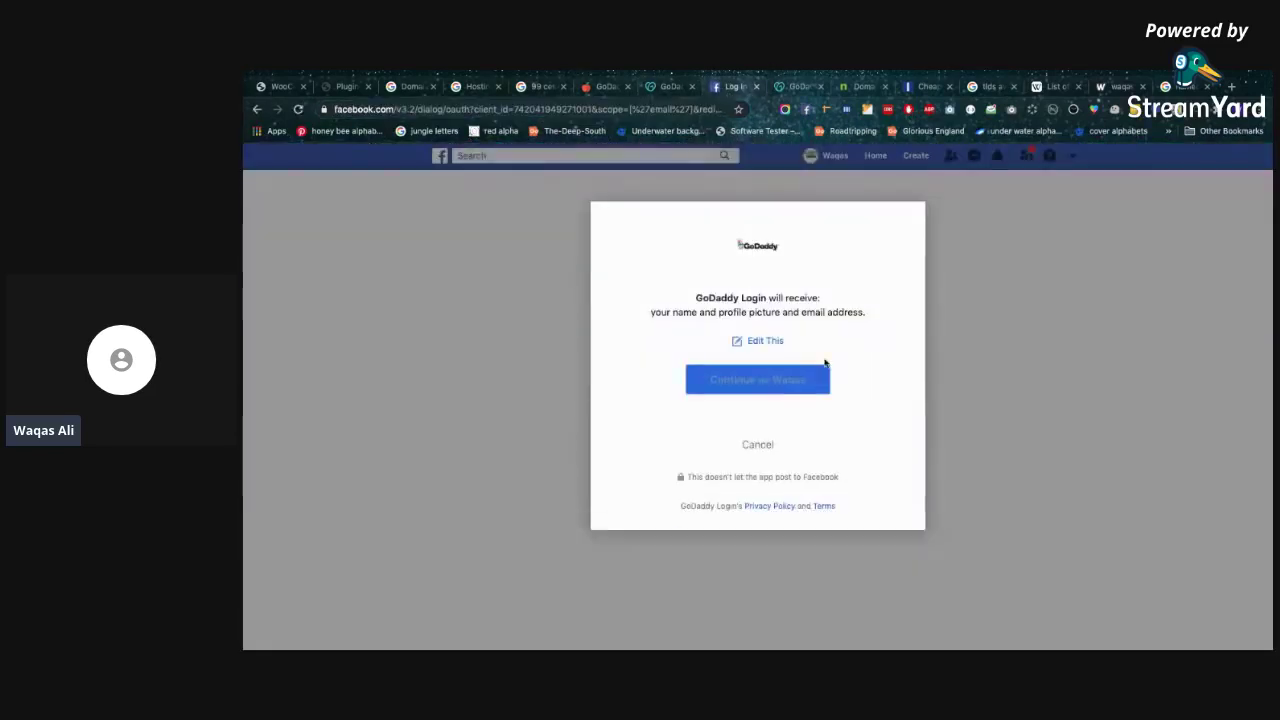
click(759, 446)
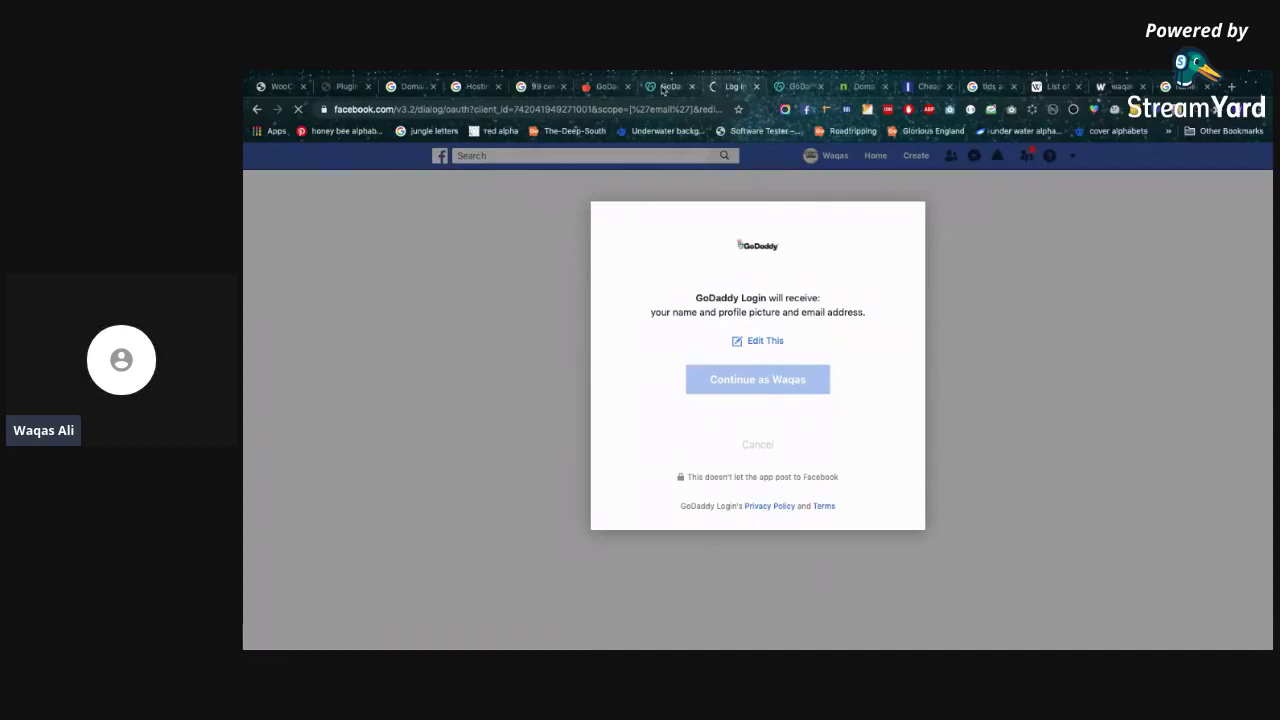
click(665, 87)
click(727, 88)
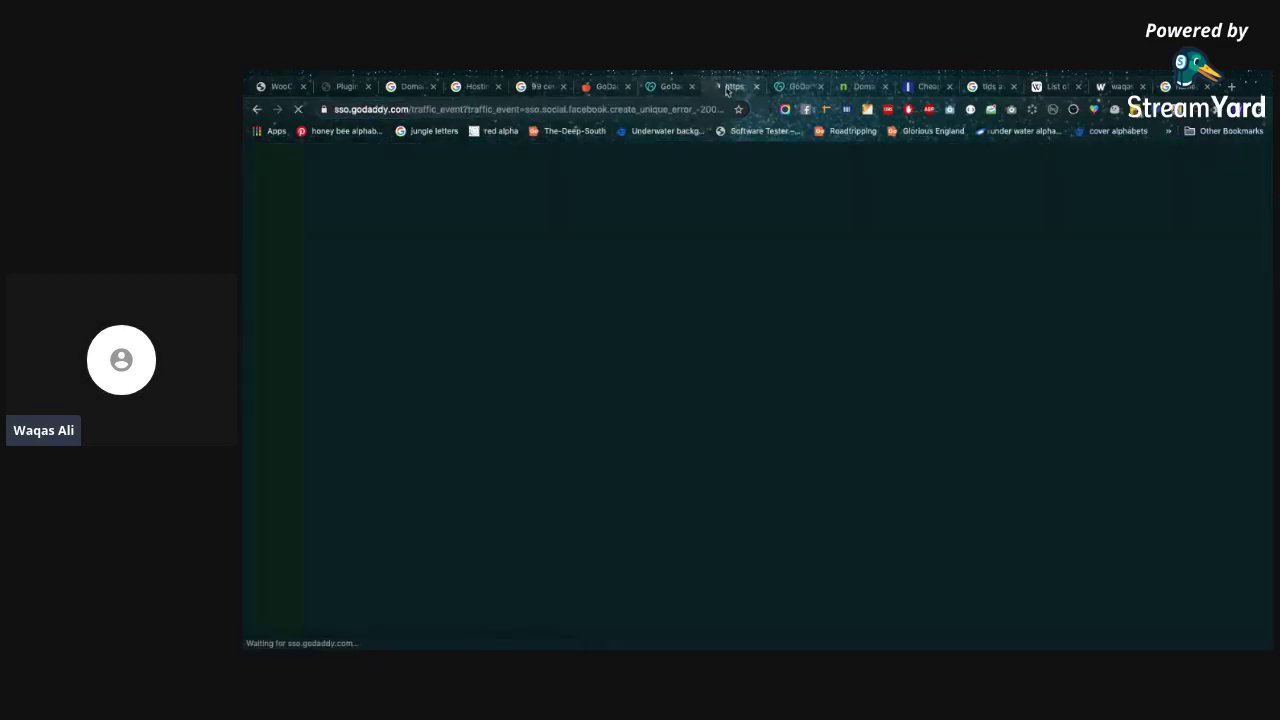
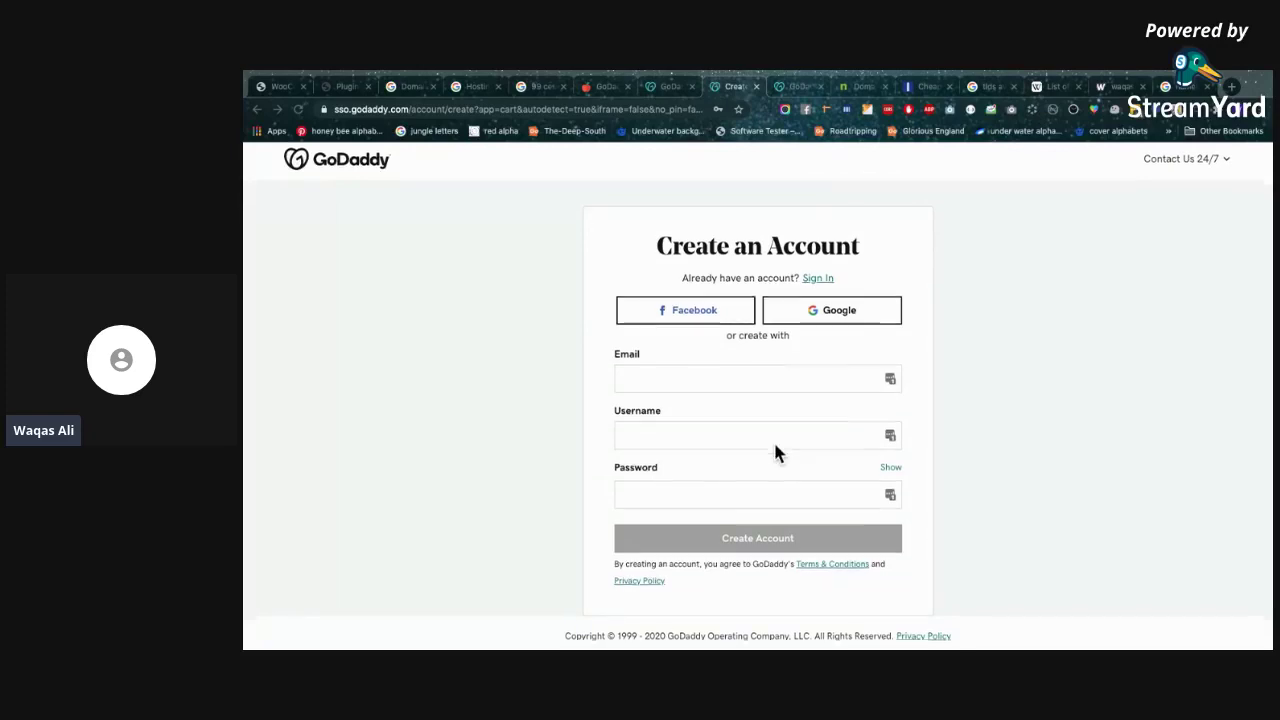
Enter the account email address in the Email field.
scroll(775, 445, down, 1)
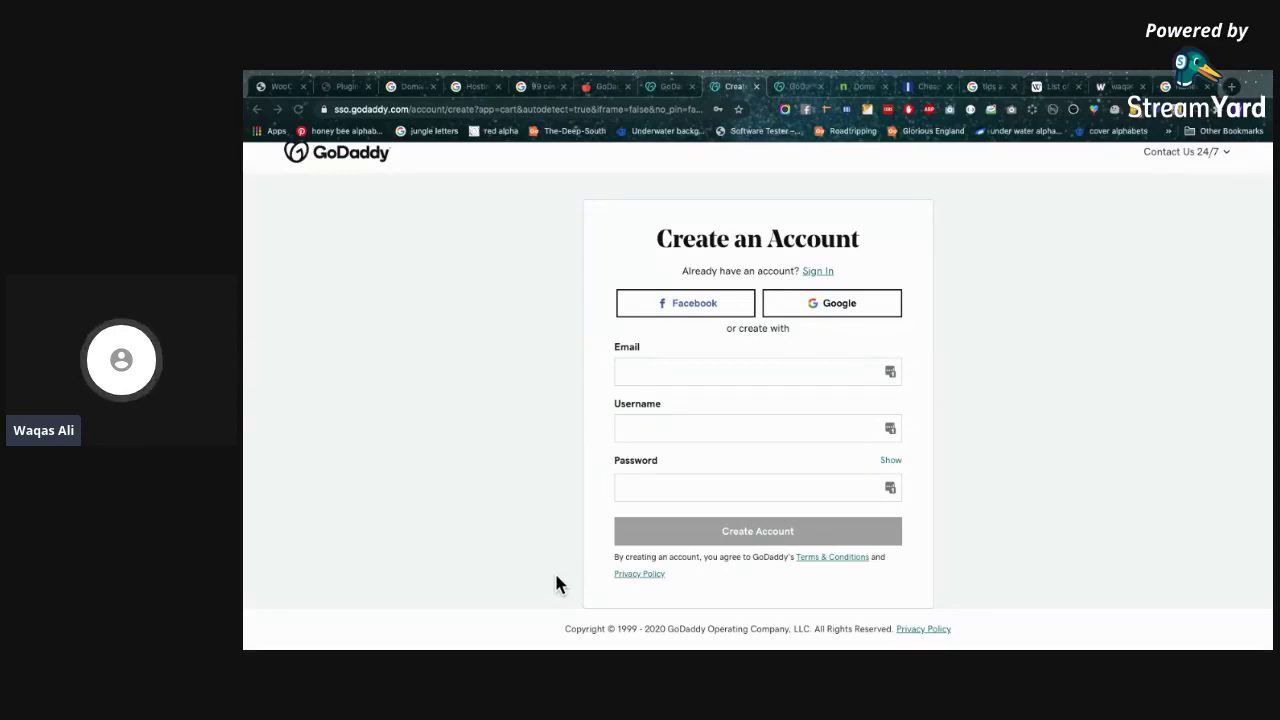
scroll(646, 489, up, 1)
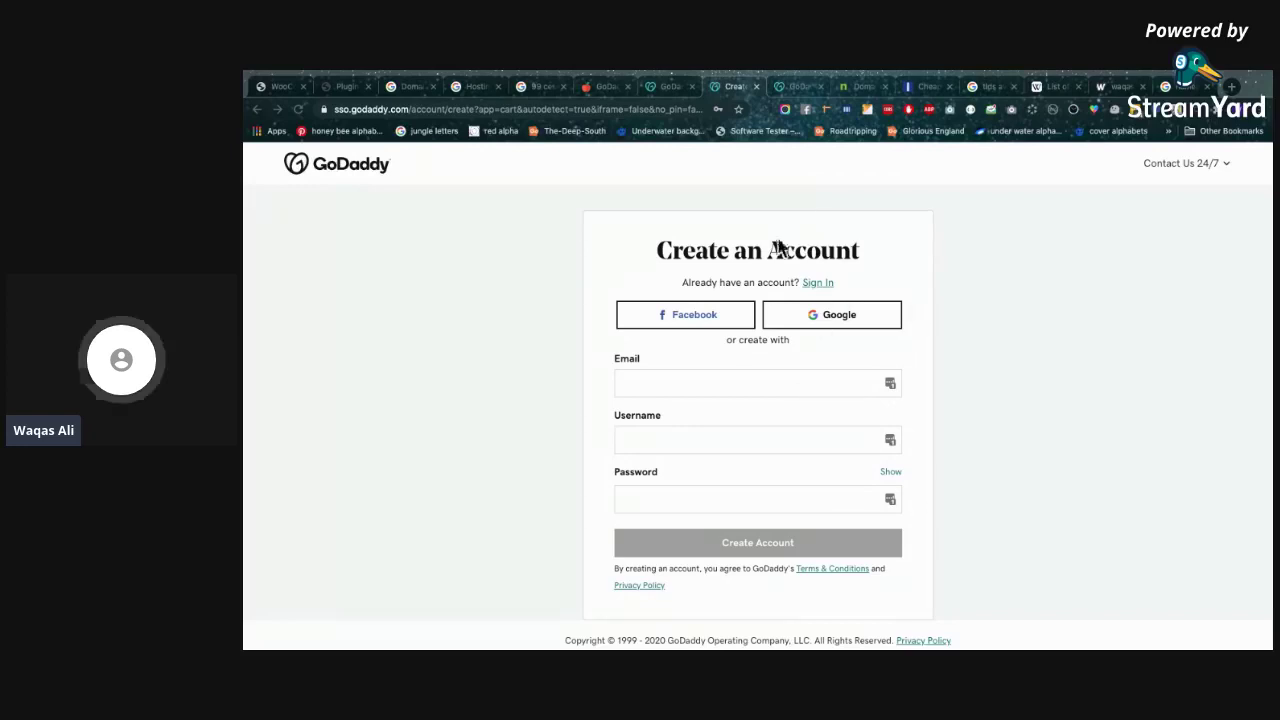
click(685, 383)
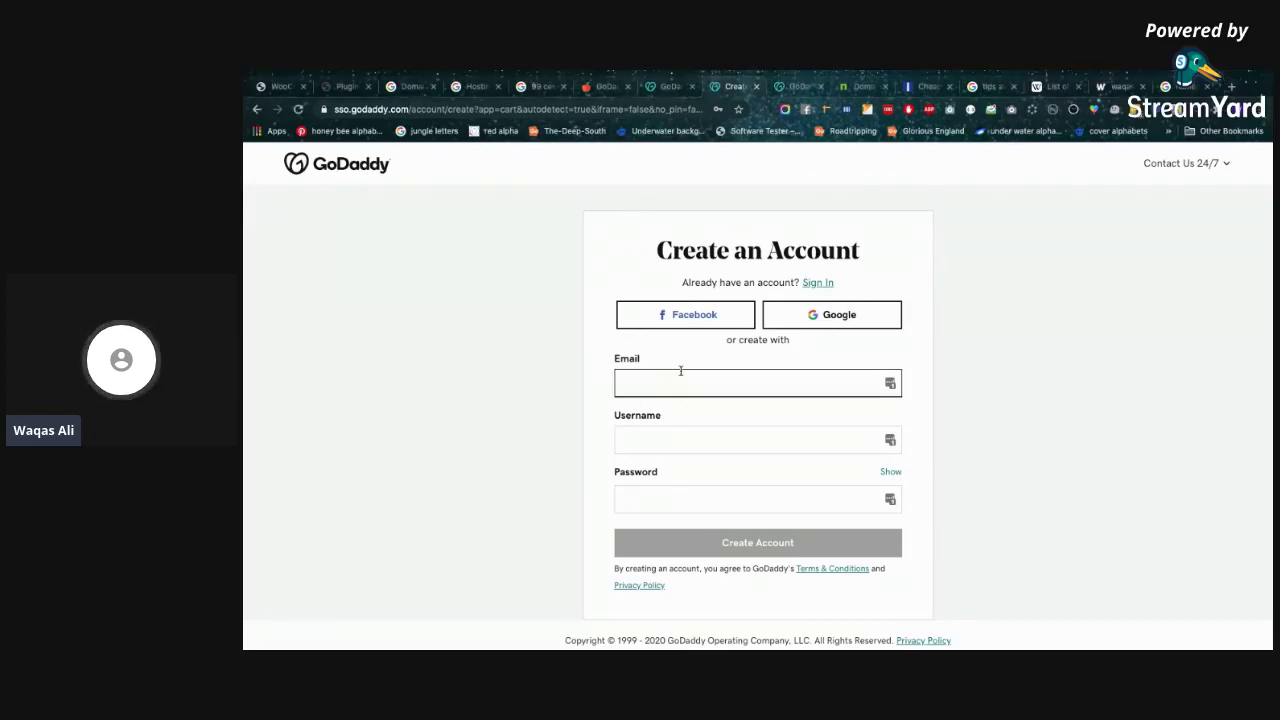
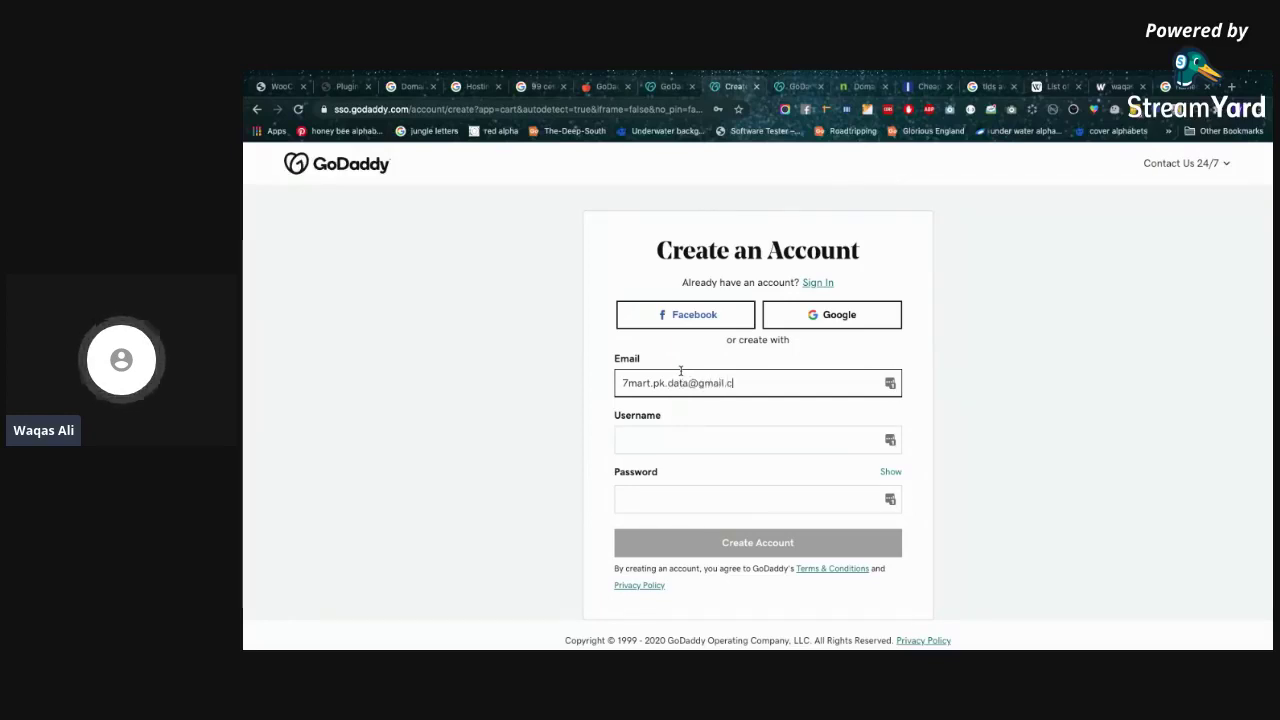
key(Tab)
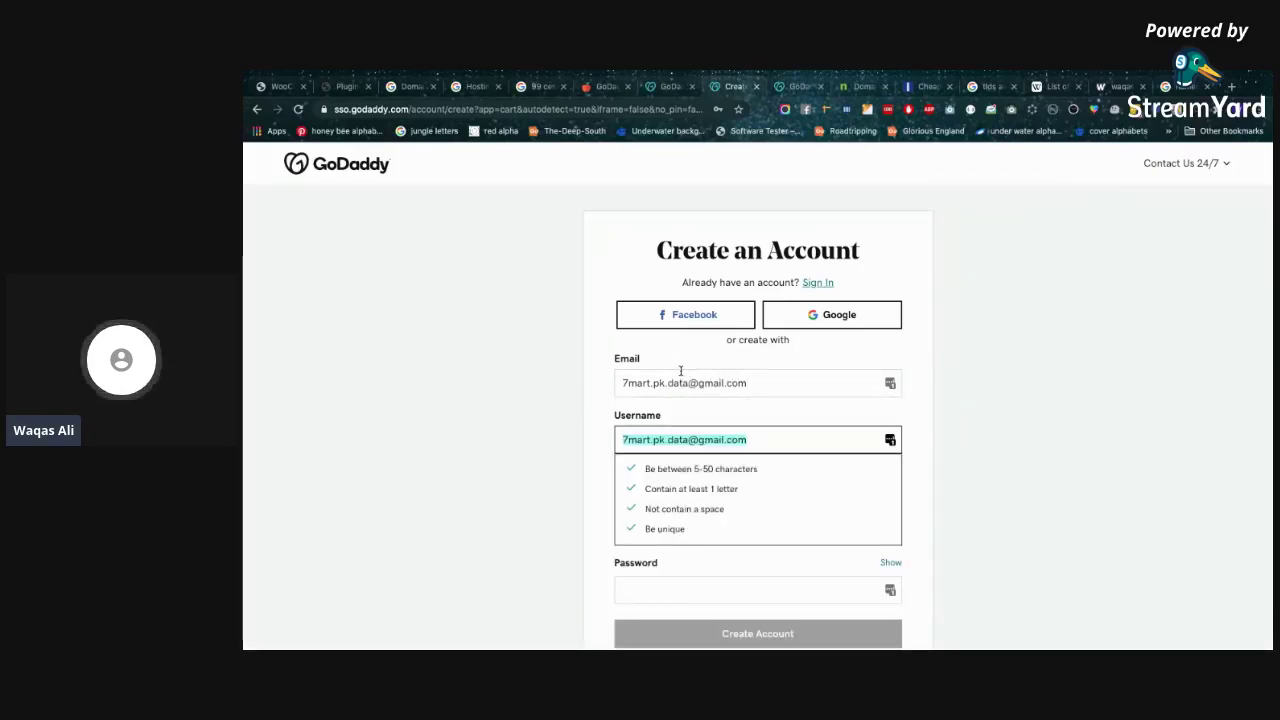
Enter a first username and lengthen it to meet the length rule.
text(test)
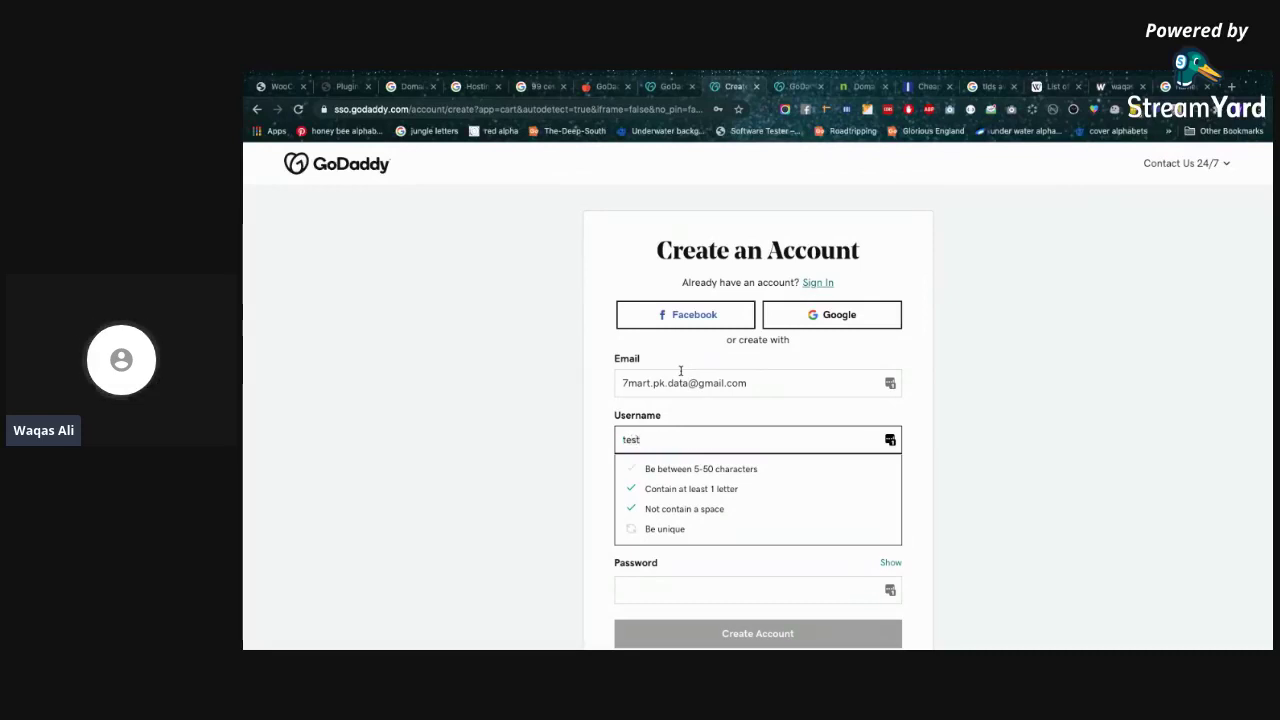
key(Tab)
click(686, 439)
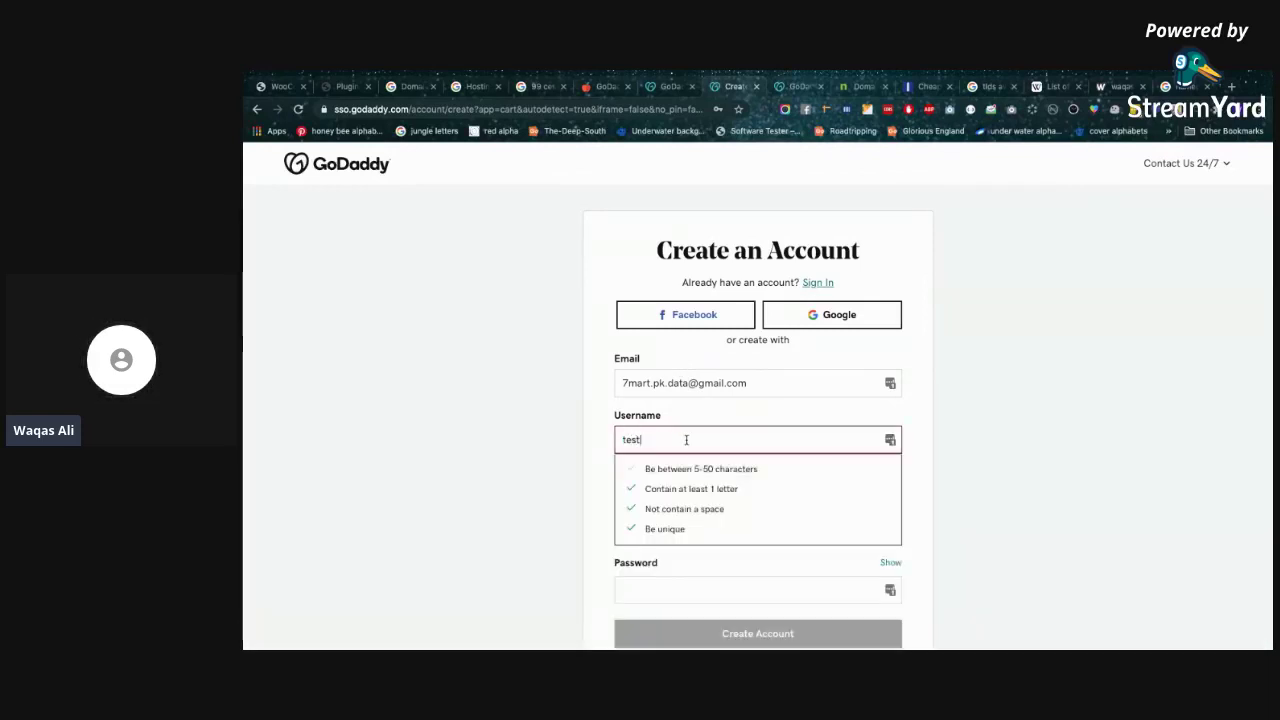
text(001)
key(Tab)
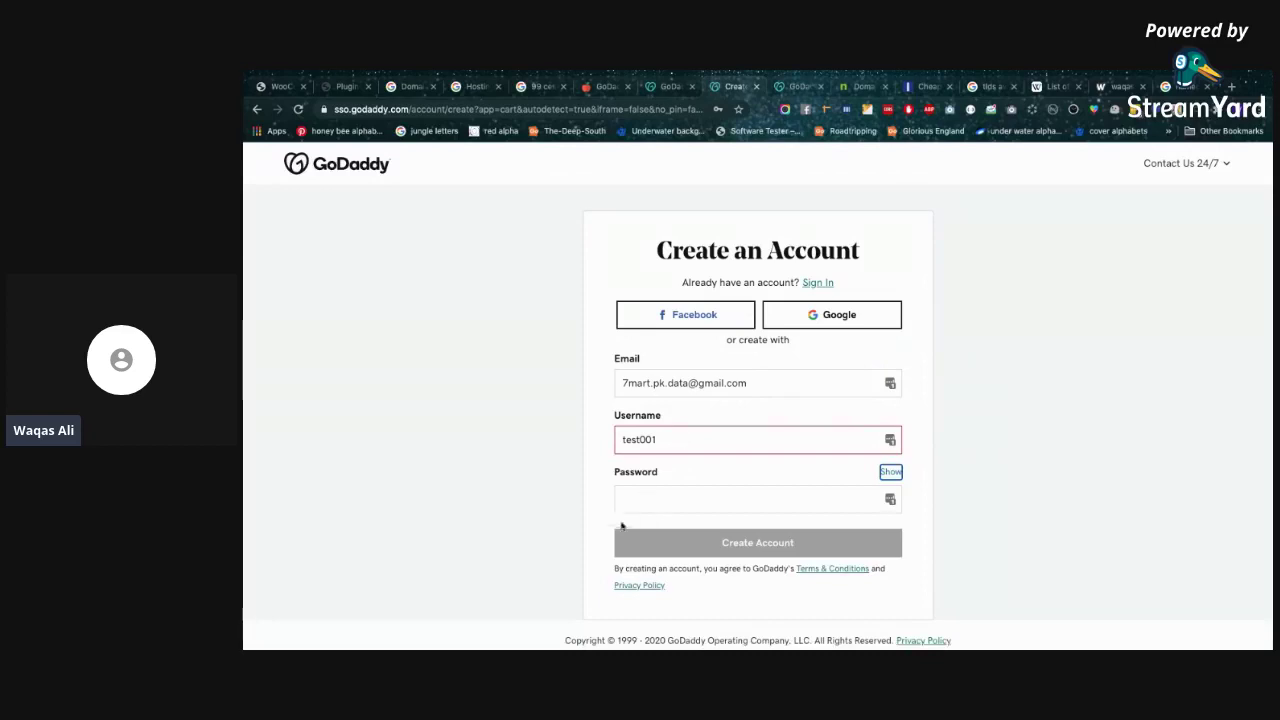
Enter a strong account password, retyping it past the saved-password suggestions.
click(666, 498)
text(•••)
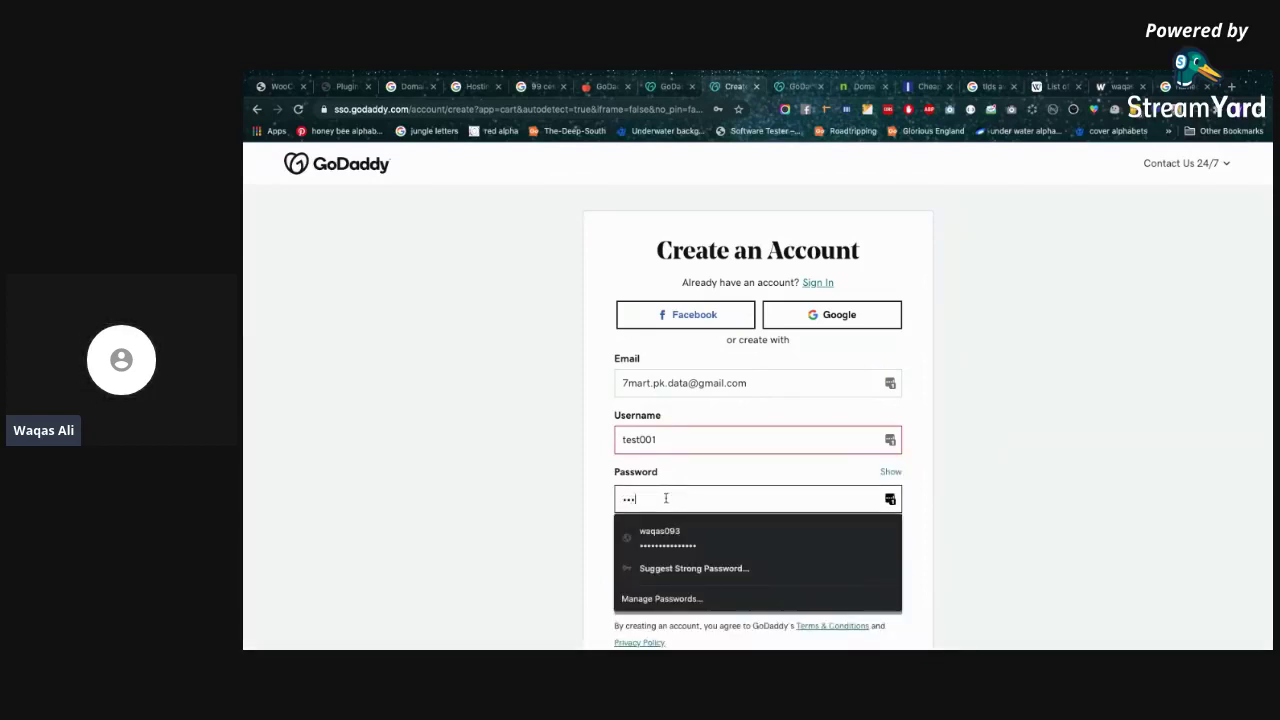
text(••••)
click(957, 471)
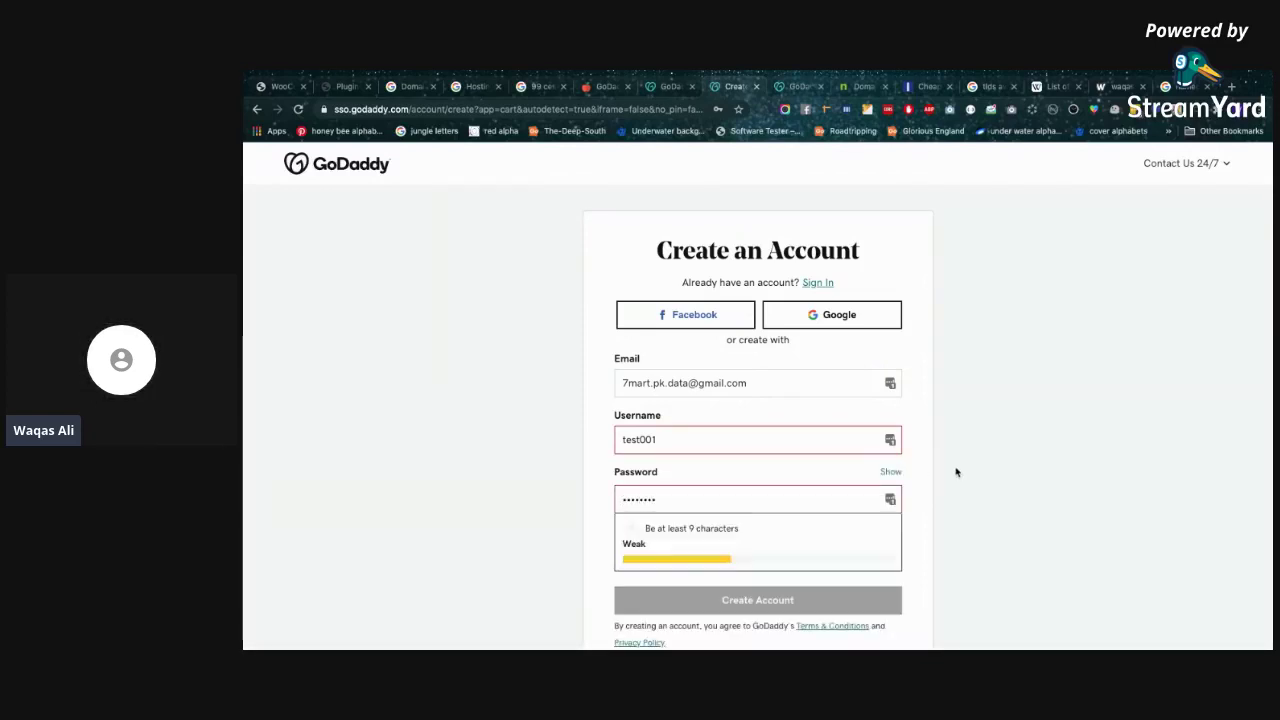
click(758, 486)
text(•)
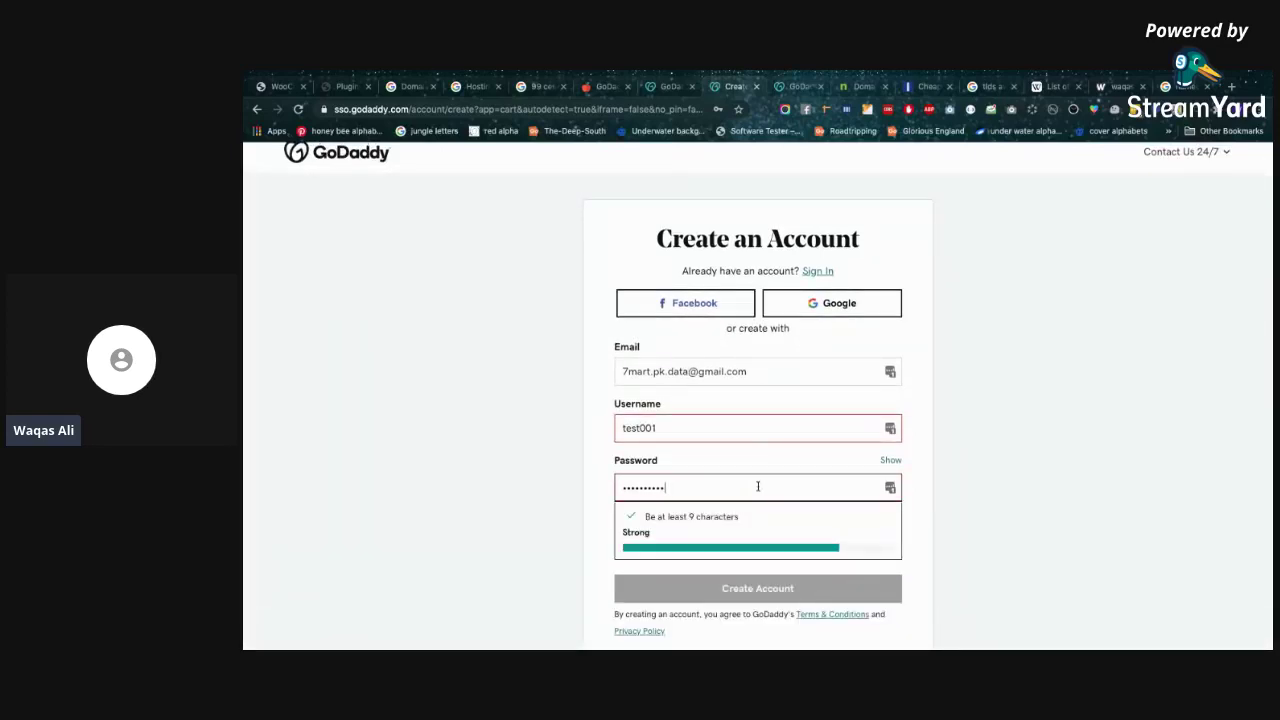
key(ctrl+a)
text(•)
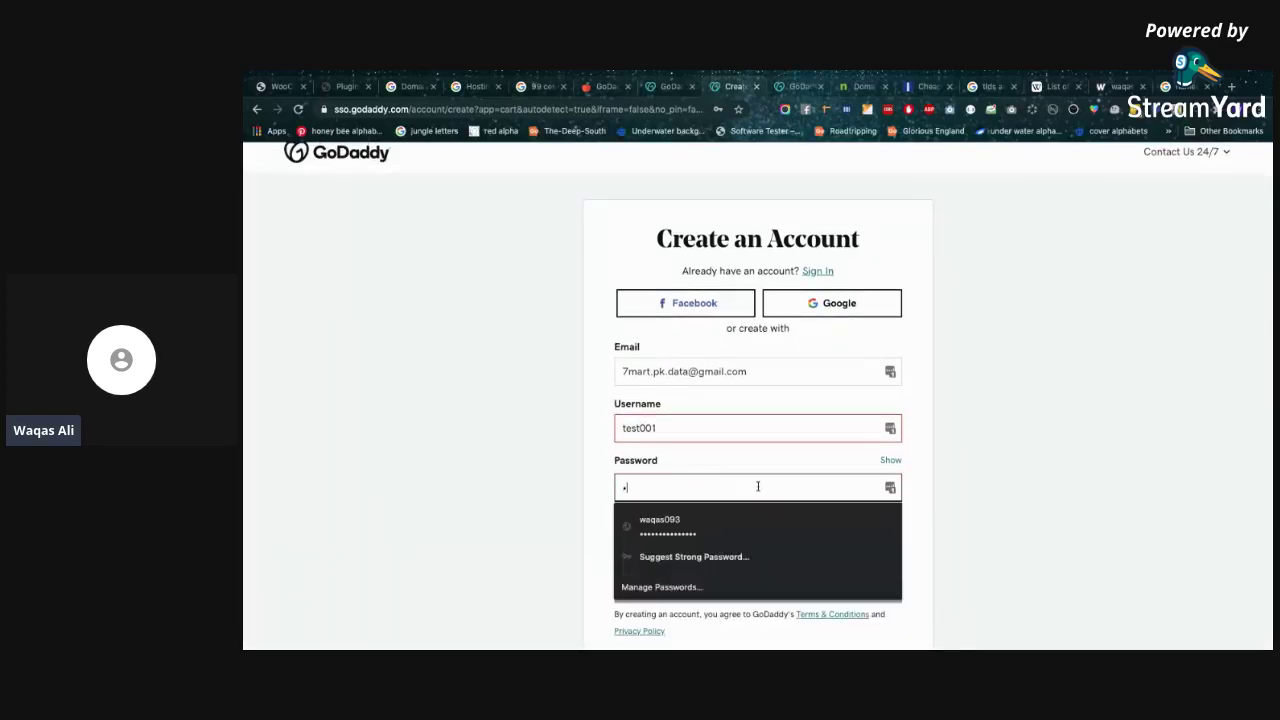
text(•••••)
key(ctrl+a)
text(••••••)
click(1002, 482)
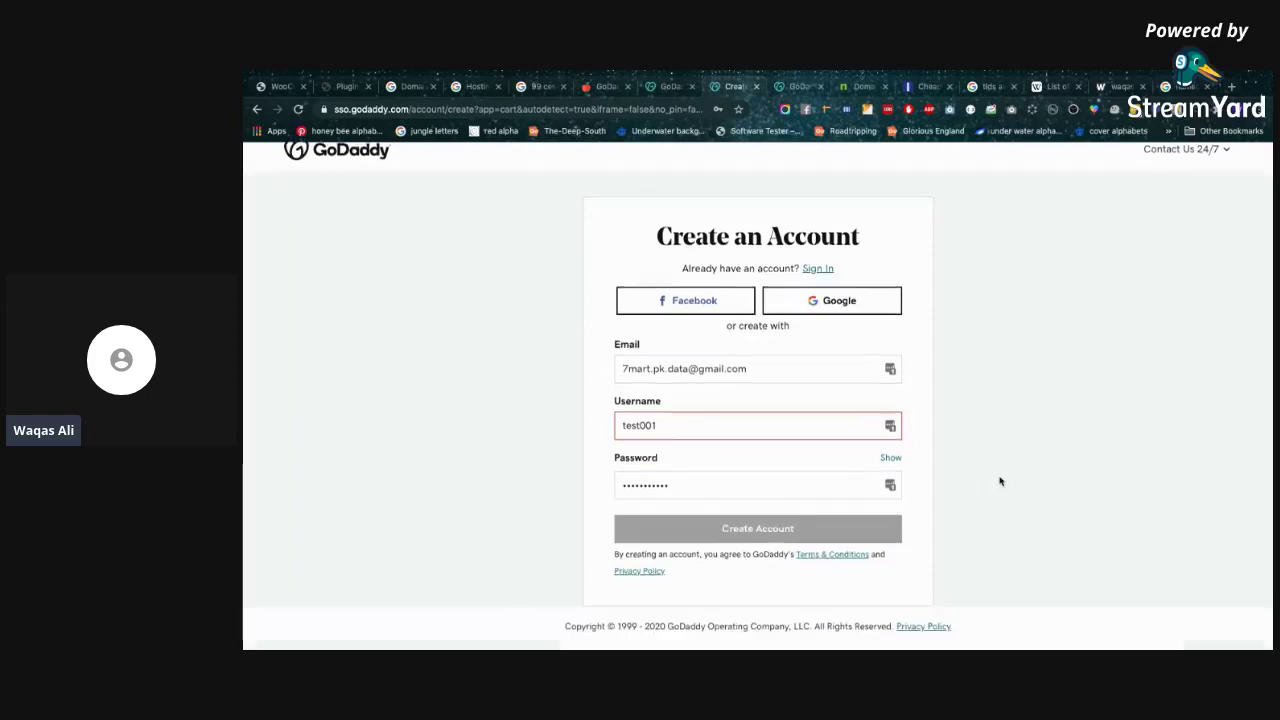
Replace the username with a unique one that passes every validation check.
click(772, 427)
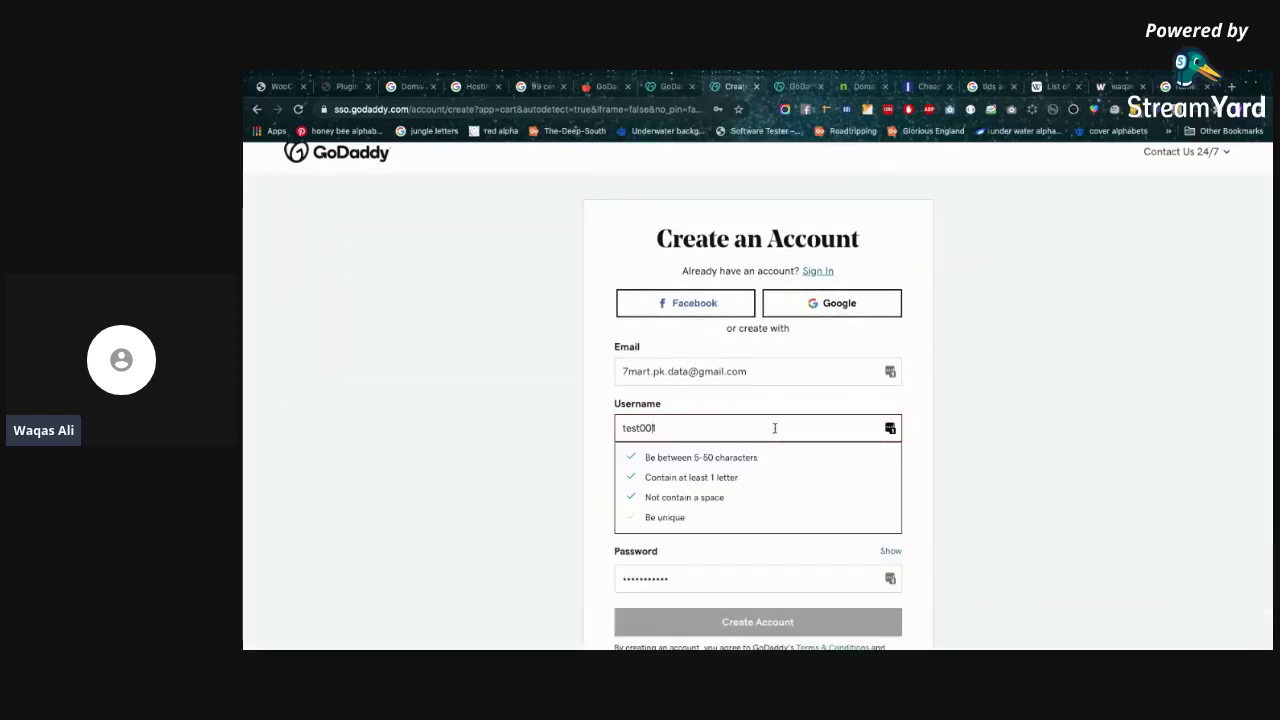
text(test0001)
click(1143, 383)
click(750, 430)
text(01)
click(1046, 391)
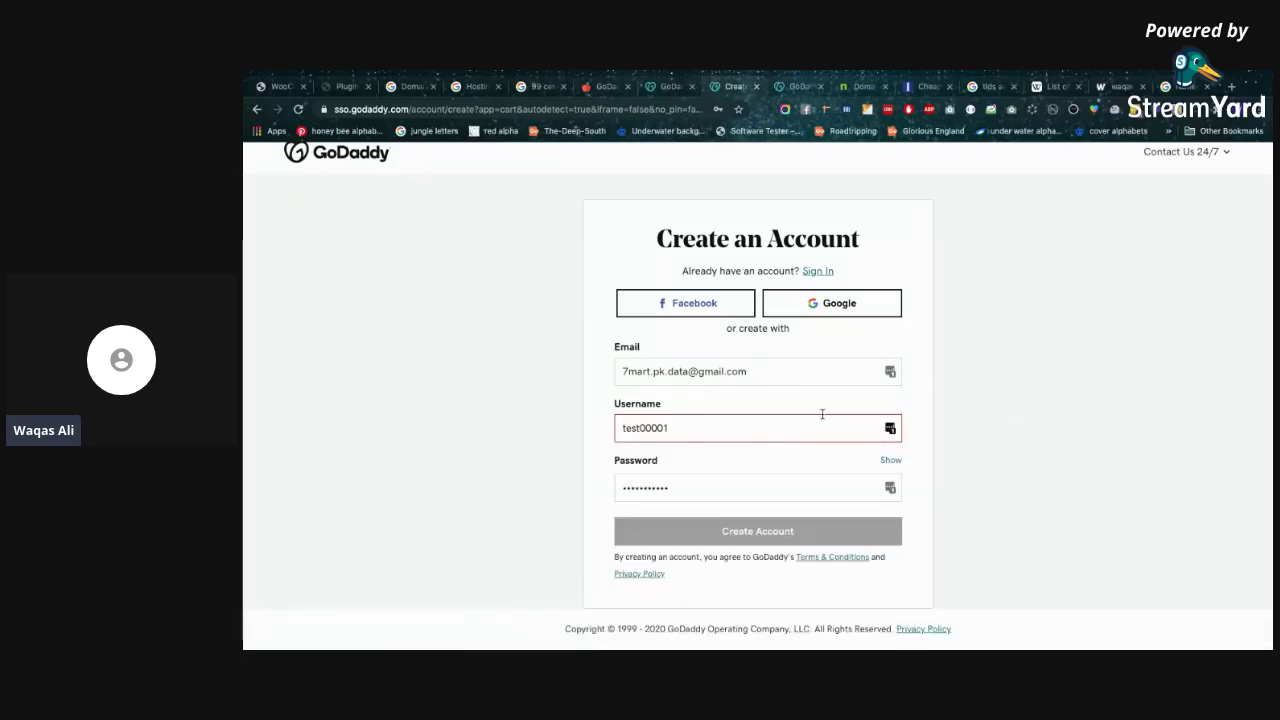
click(800, 424)
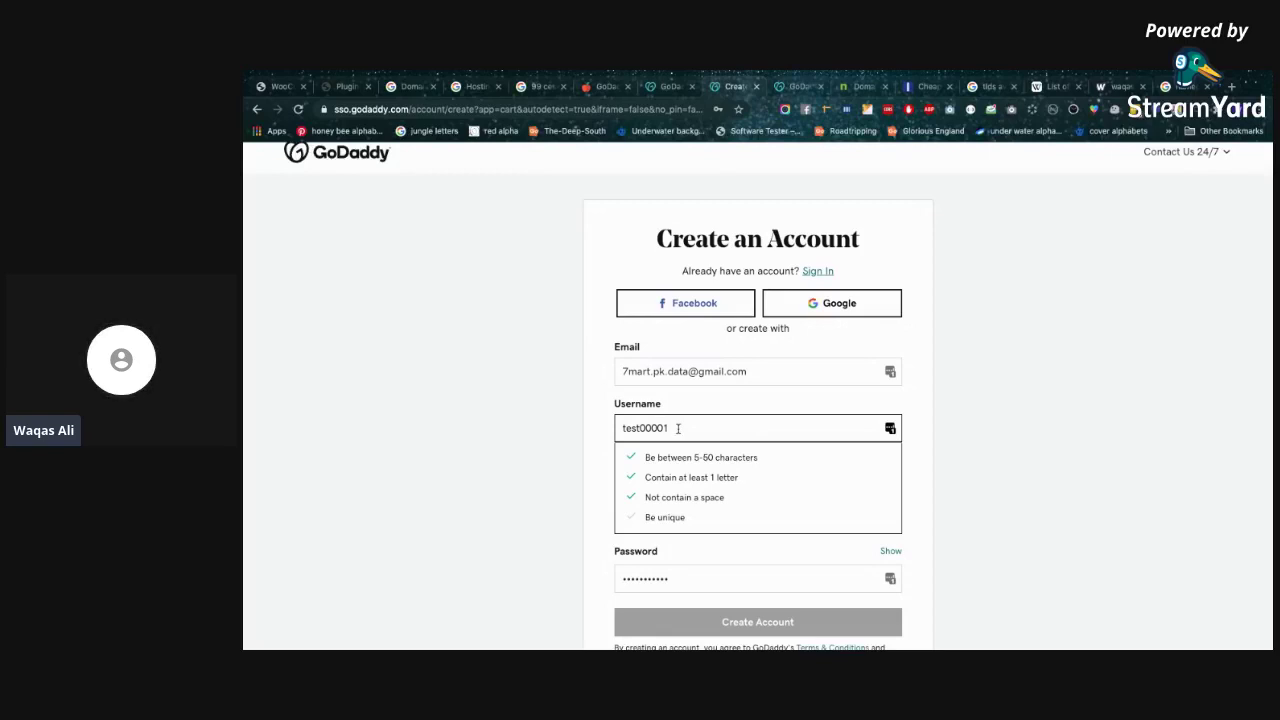
text(-)
key(ctrl+a)
key(BackSpace)
text(Tex)
text(t)
text(090)
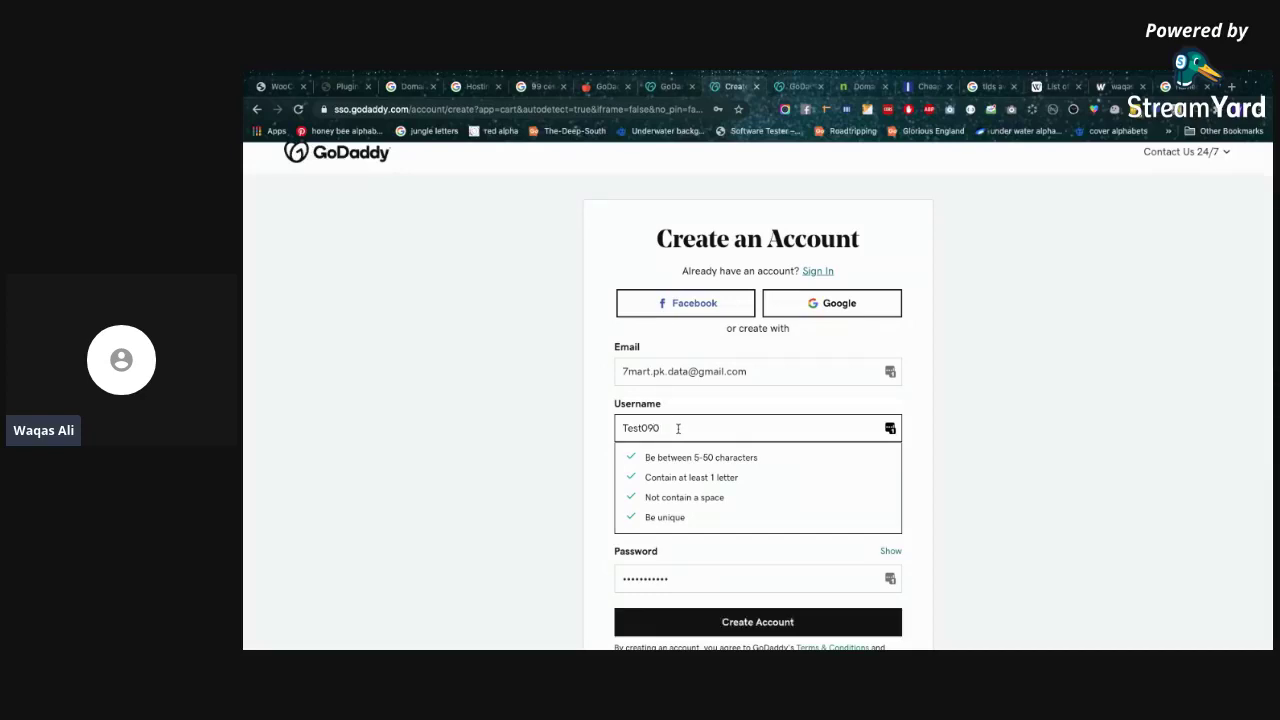
click(1004, 431)
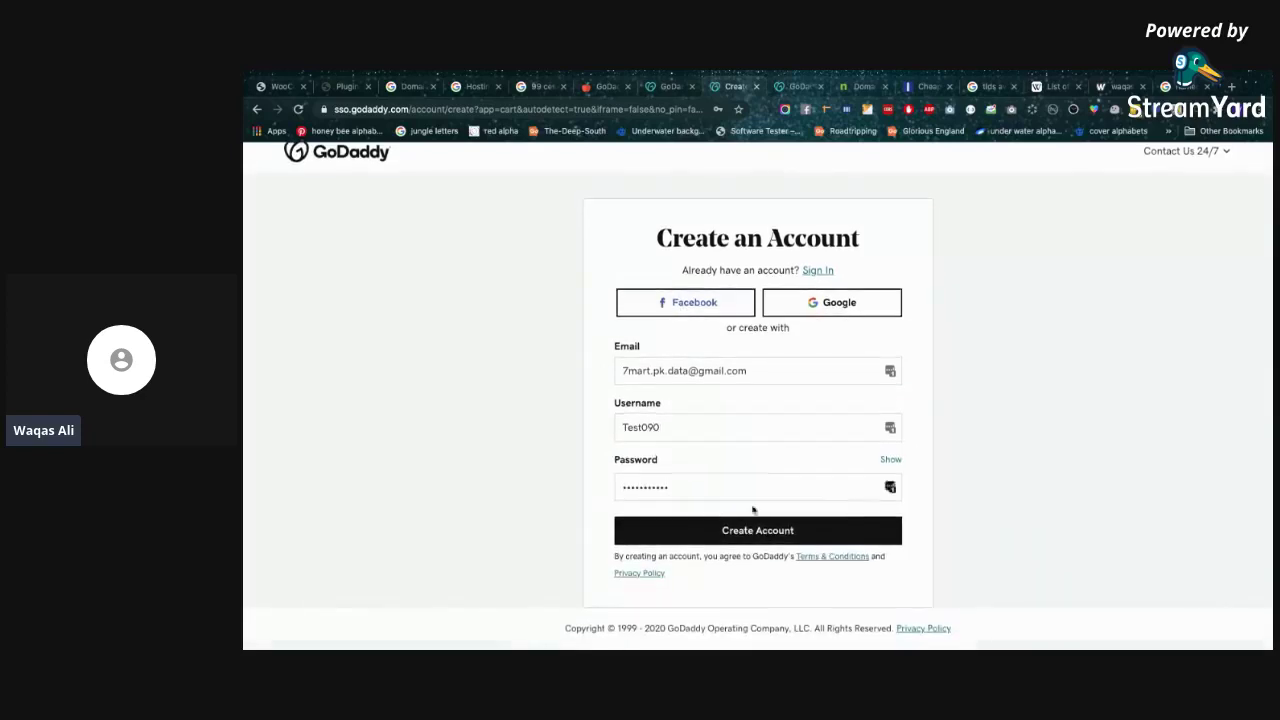
Create the GoDaddy account and dismiss the browser's save-password prompt.
click(731, 539)
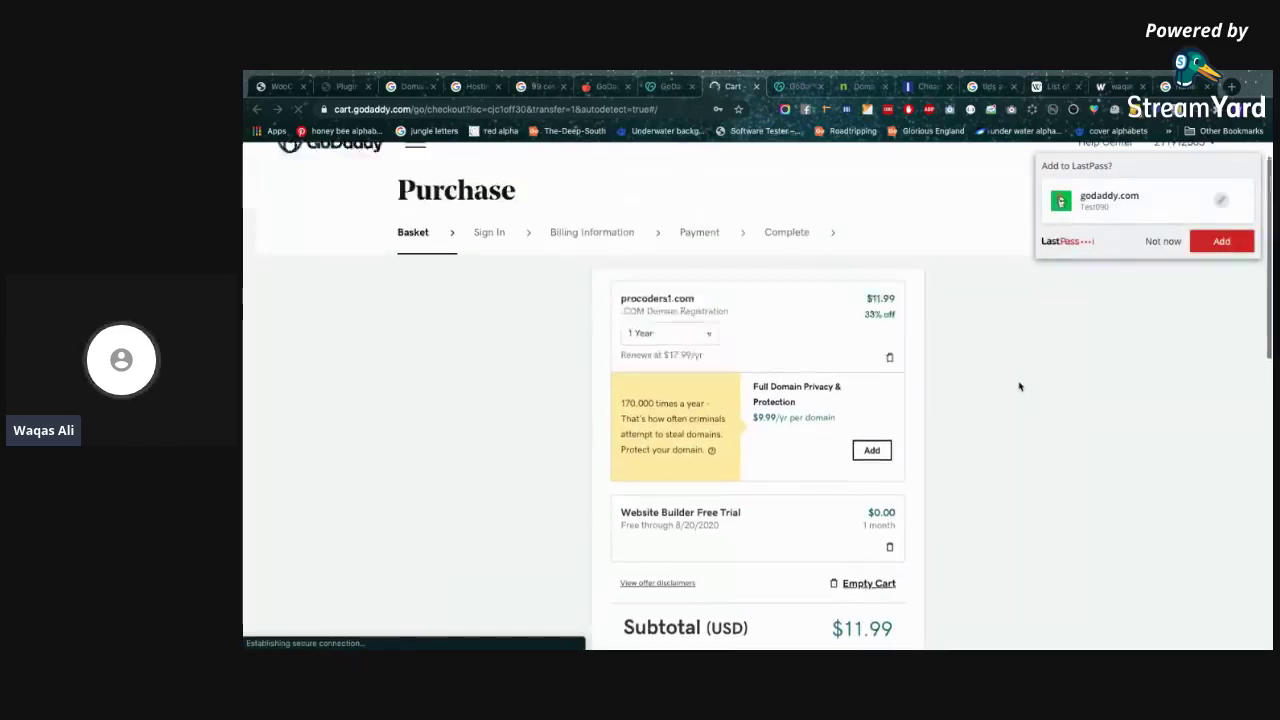
click(734, 463)
scroll(734, 463, down, 2)
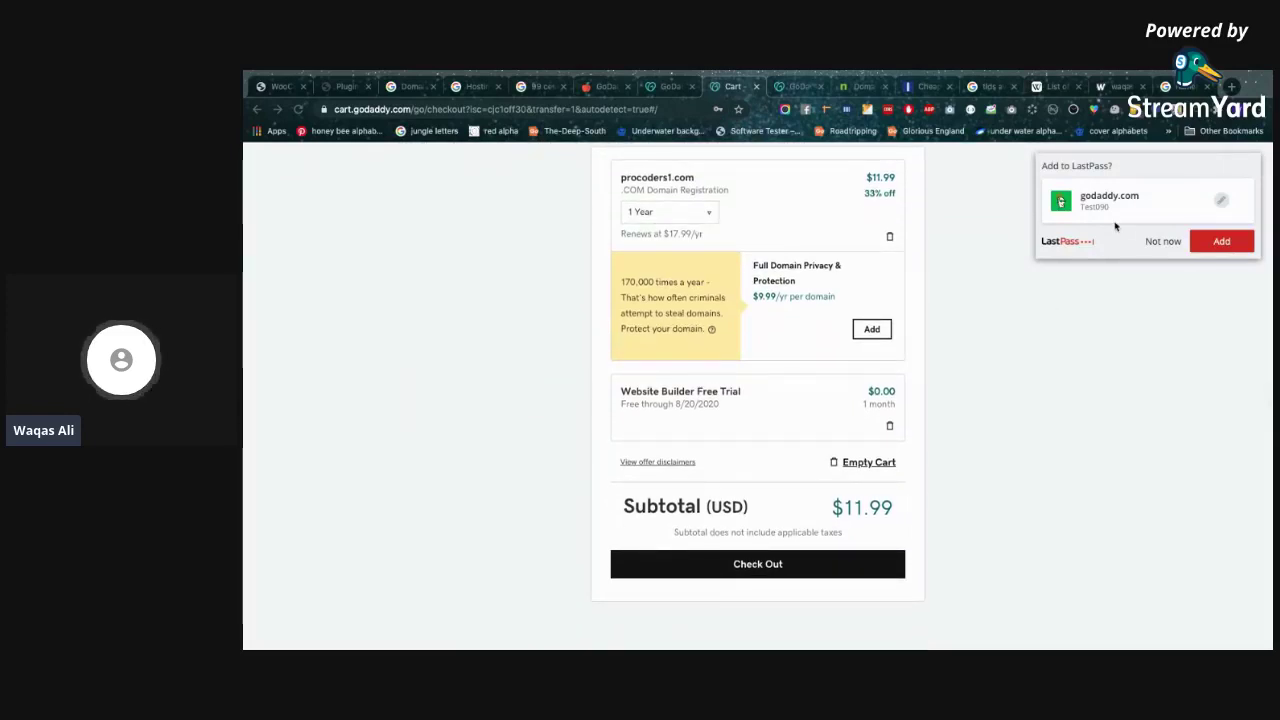
Save the GoDaddy login to LastPass and proceed to checkout from the cart.
click(1156, 243)
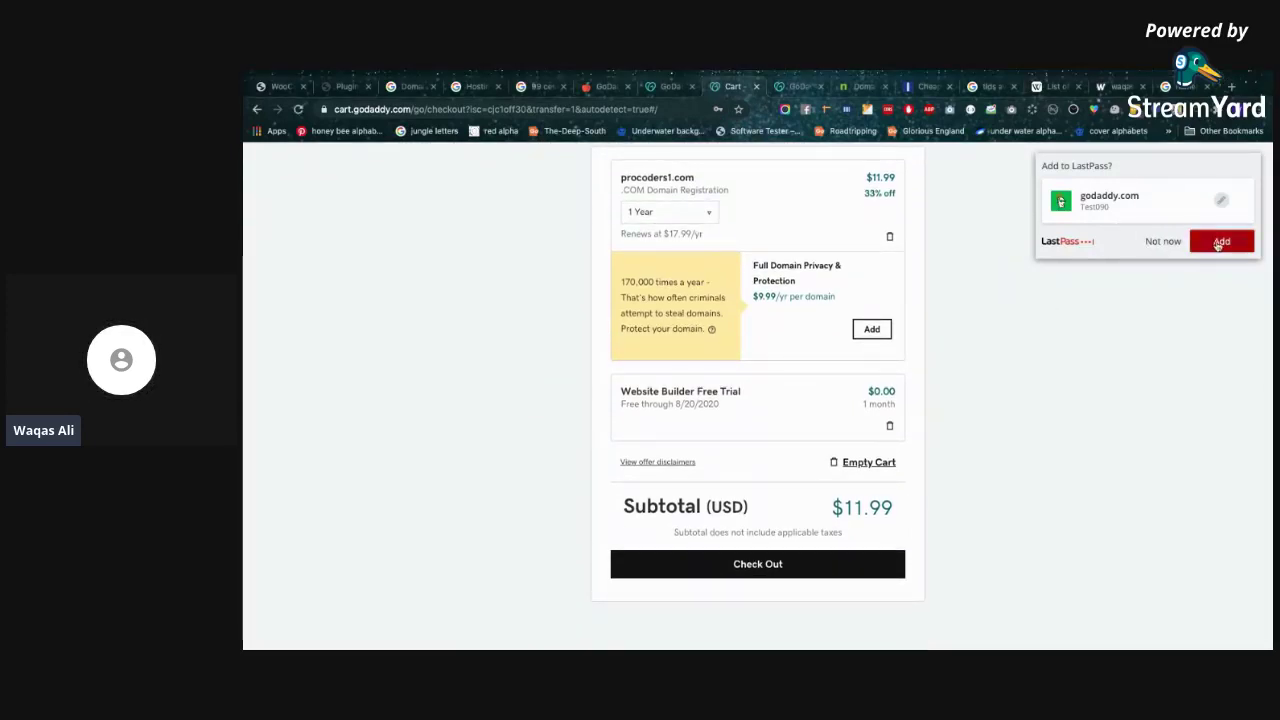
click(1220, 243)
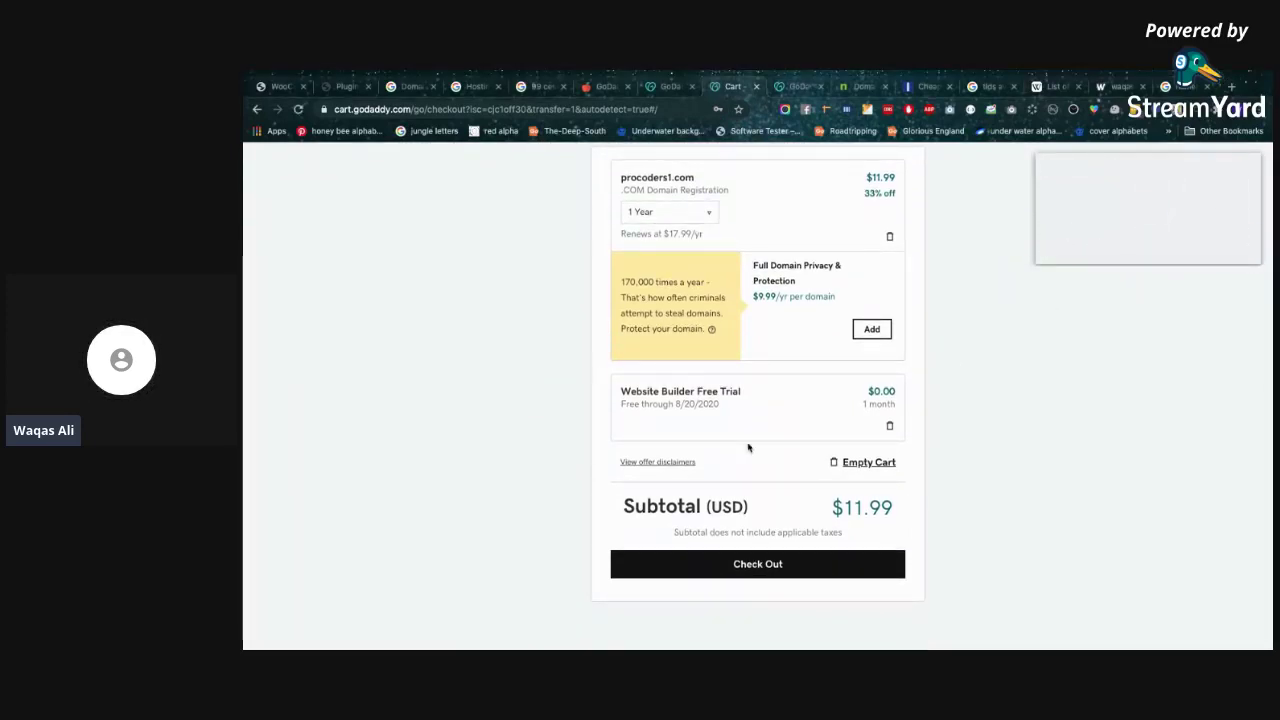
click(760, 568)
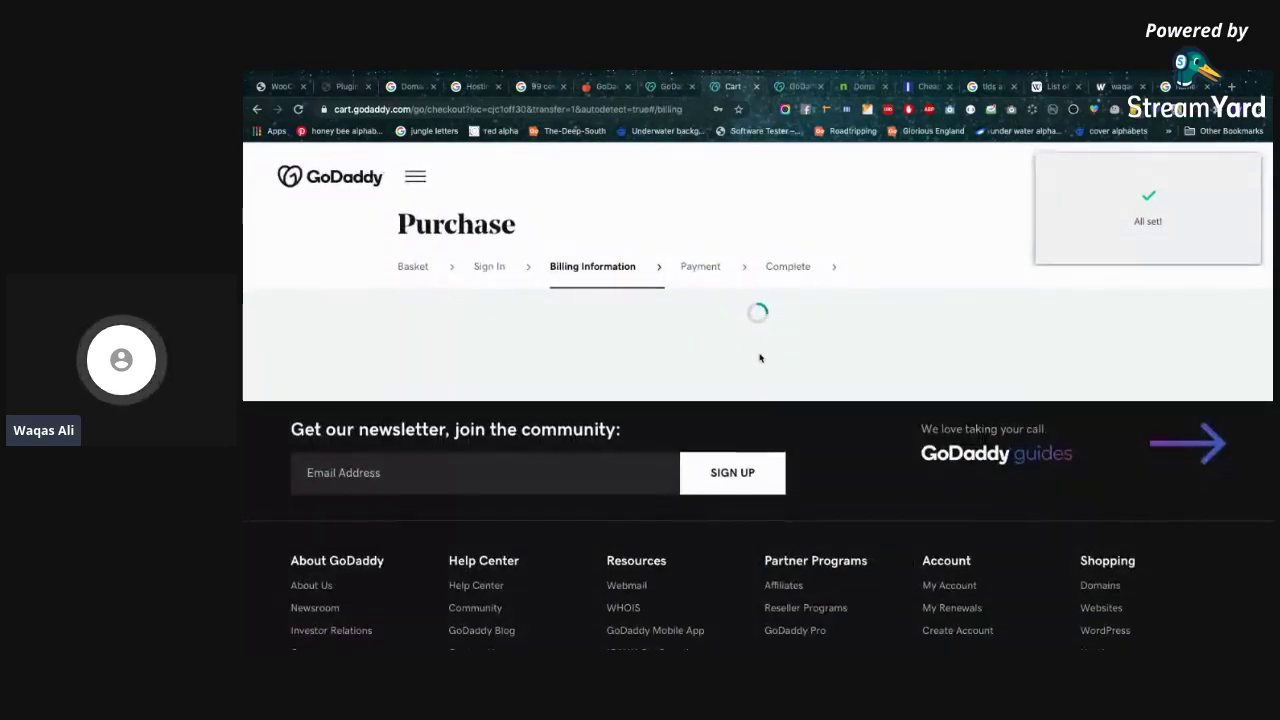
Enter the billing first and last name.
scroll(760, 358, down, 1)
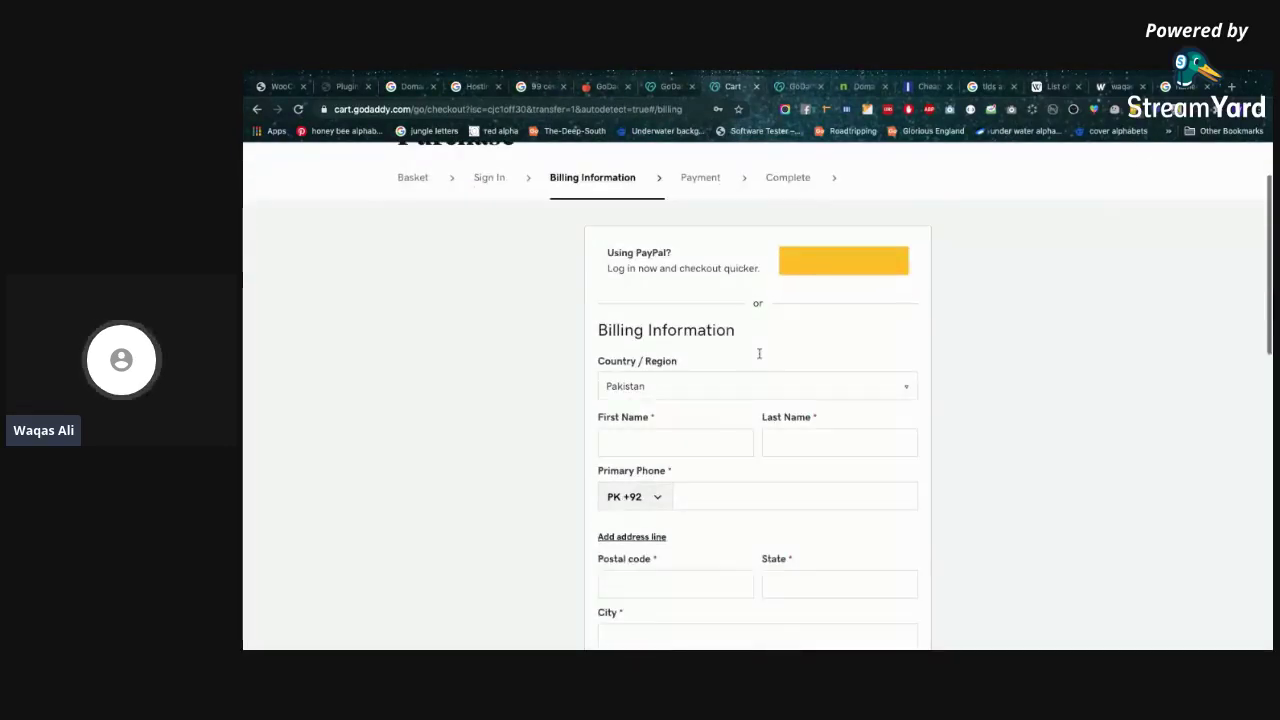
scroll(745, 375, down, 1)
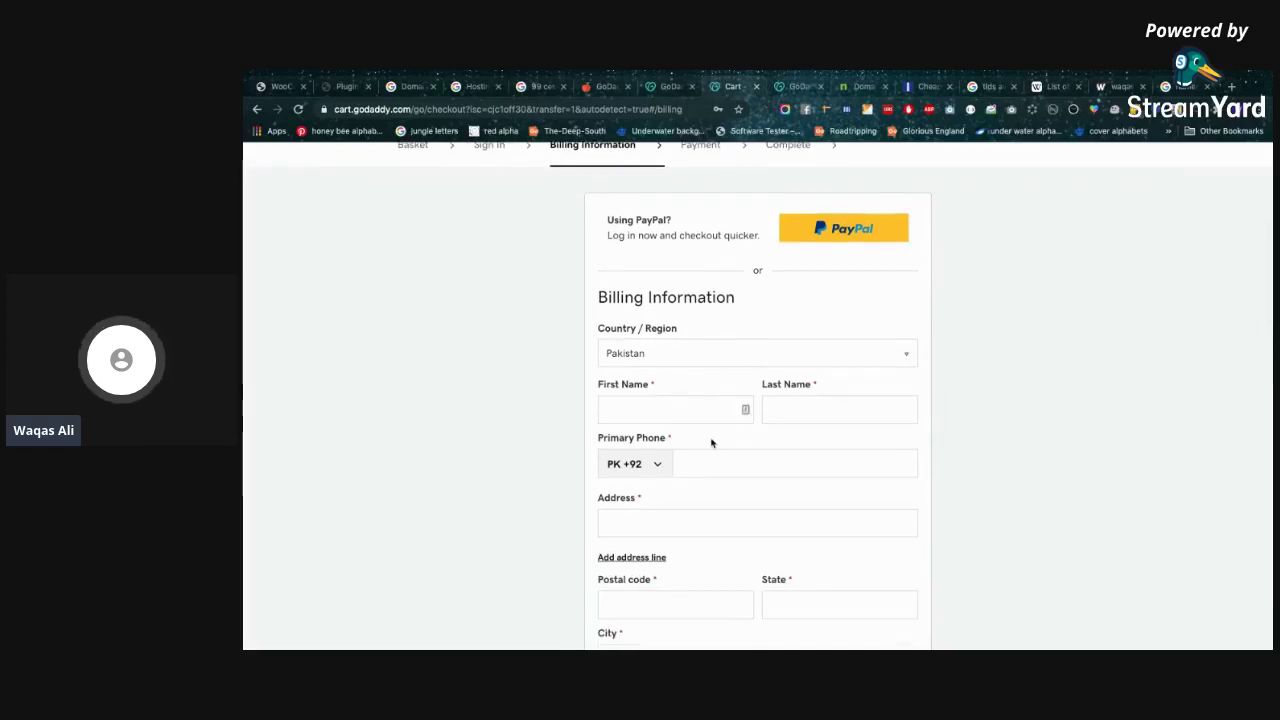
scroll(711, 452, down, 3)
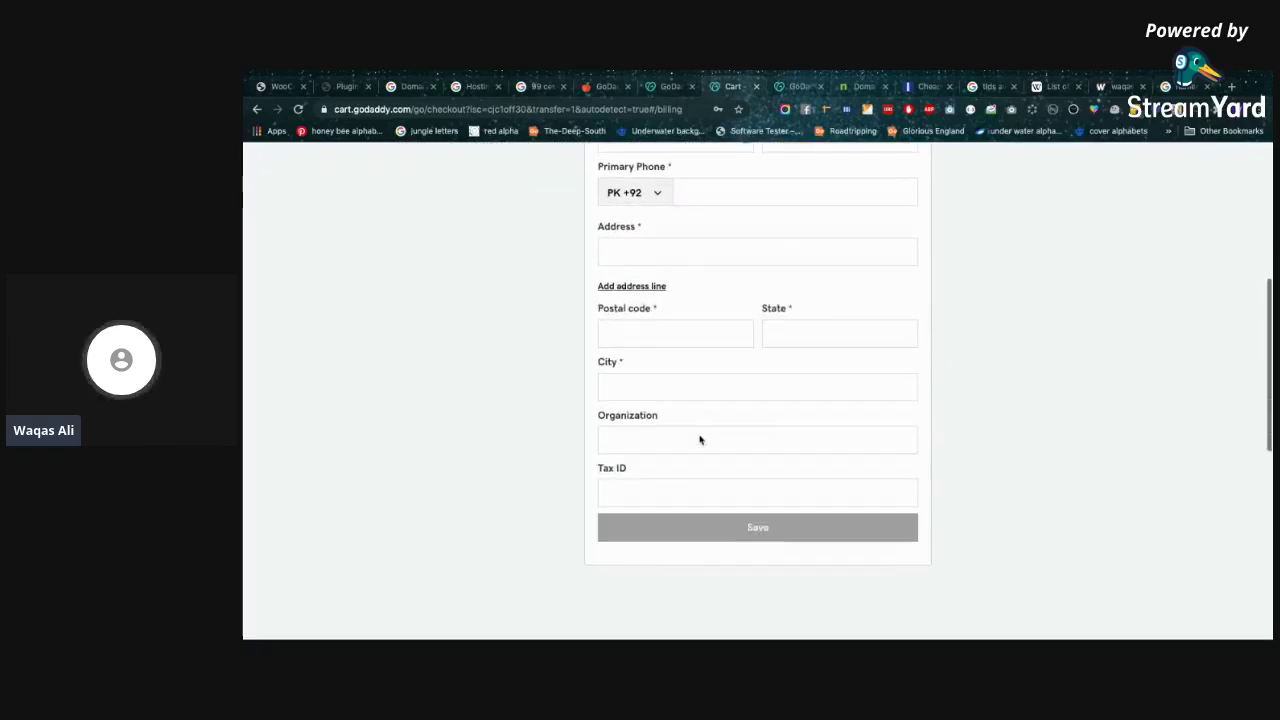
scroll(700, 437, up, 2)
click(634, 353)
text(T)
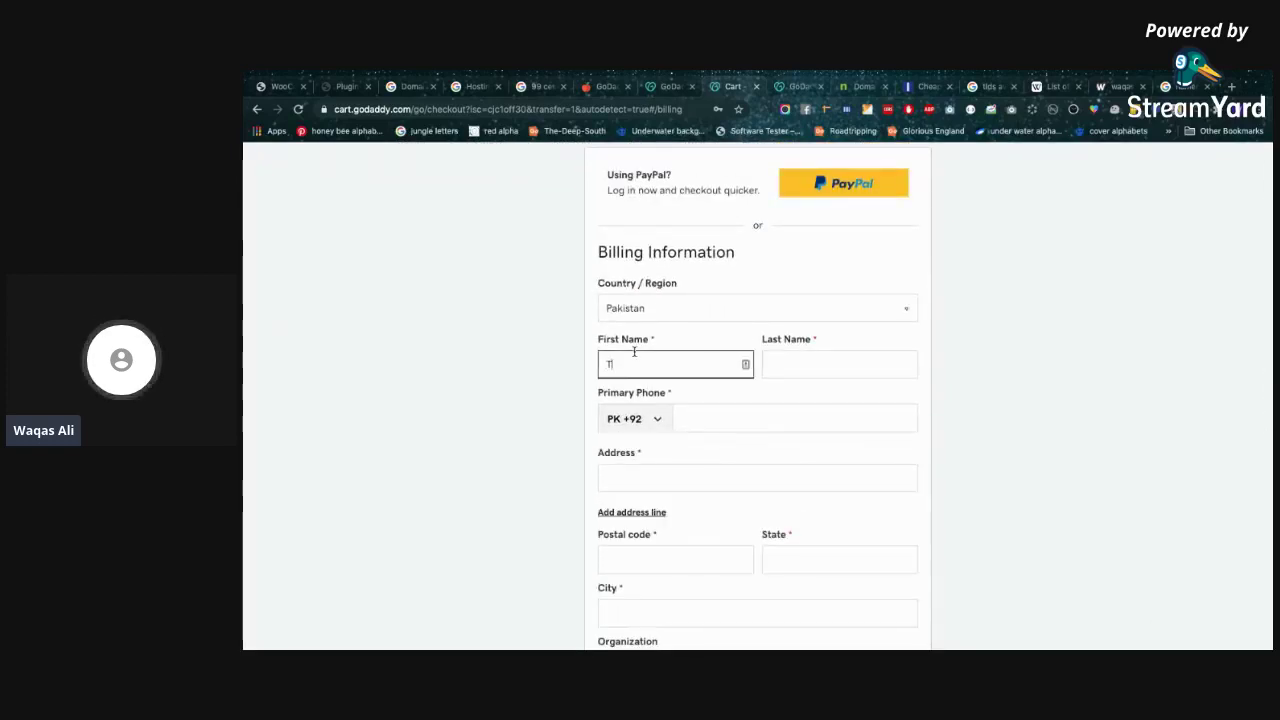
text(est)
key(Tab)
text(Accou)
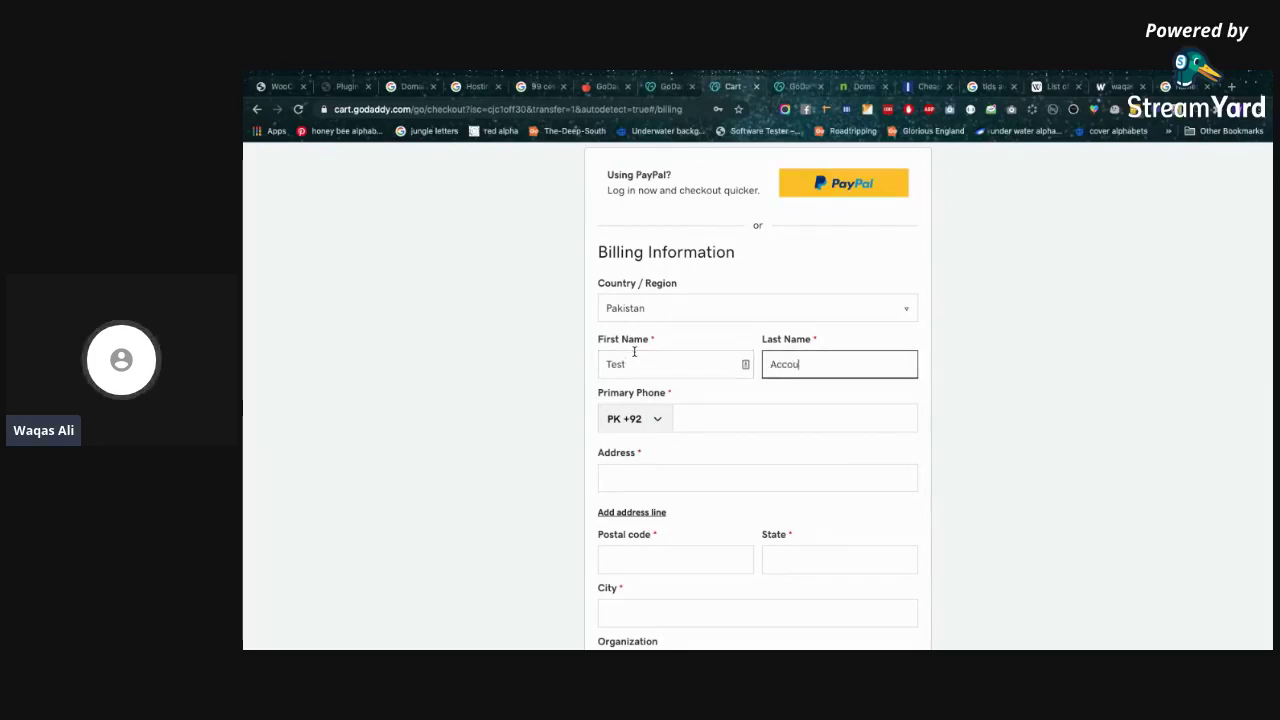
text(nt)
key(Tab)
Enter the primary phone number in the billing form.
text(3)
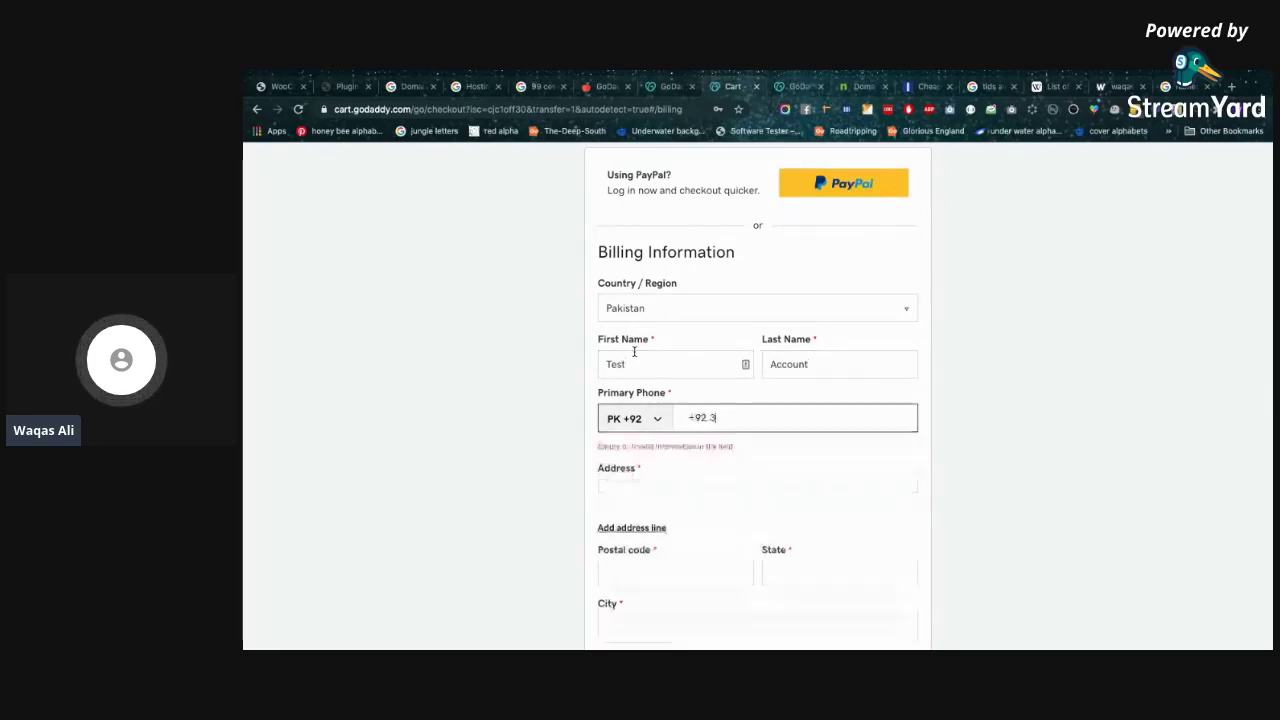
text(0063)
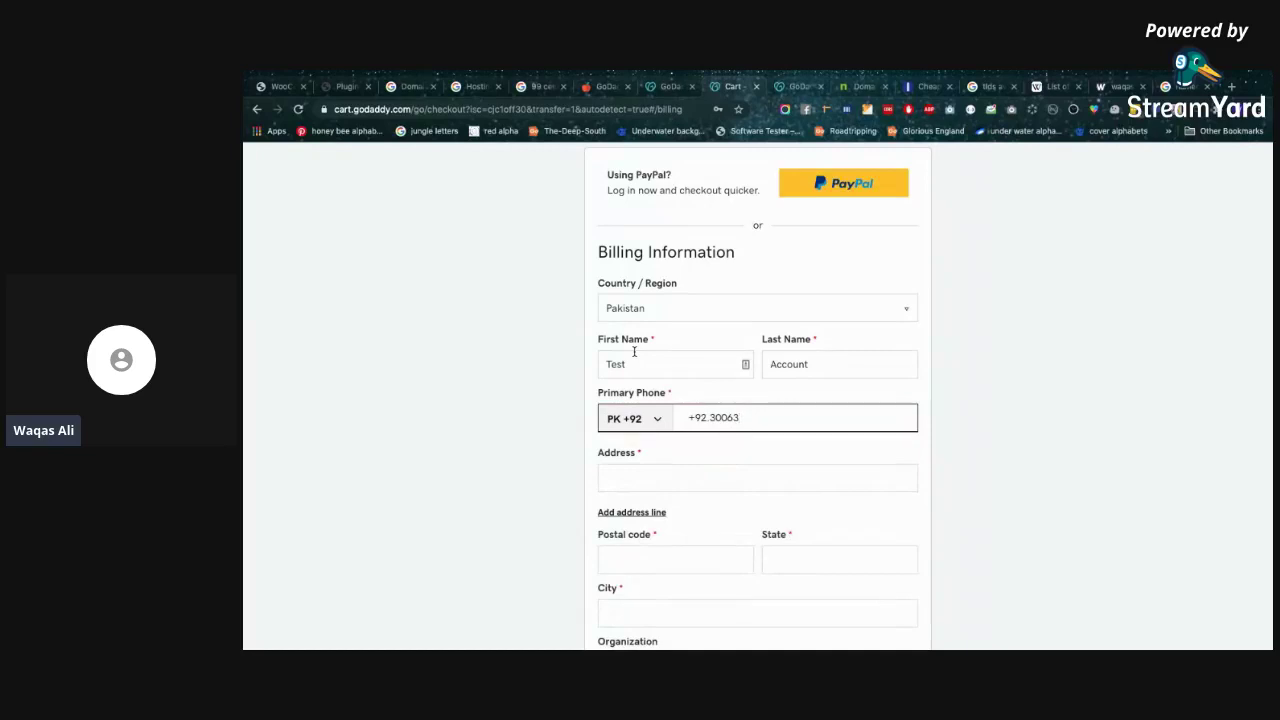
key(BackSpace)
key(BackSpace)
key(BackSpace)
key(BackSpace)
key(BackSpace)
key(BackSpace)
key(BackSpace)
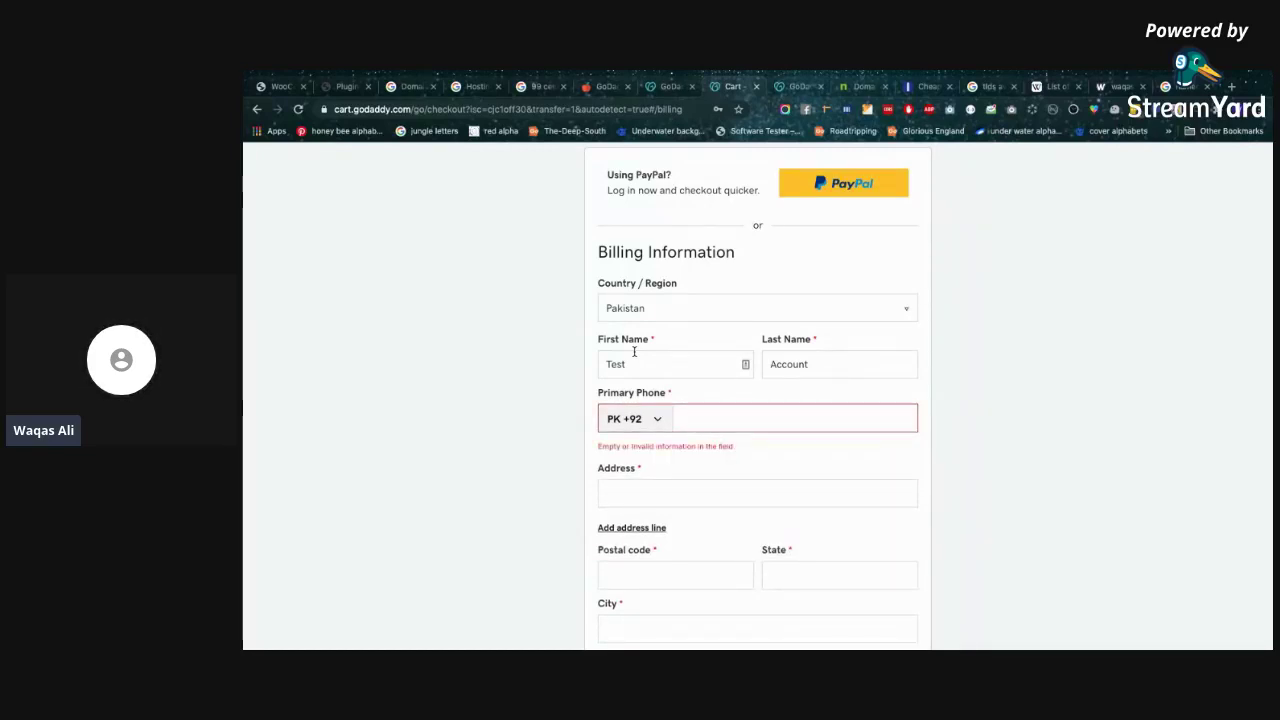
text(0)
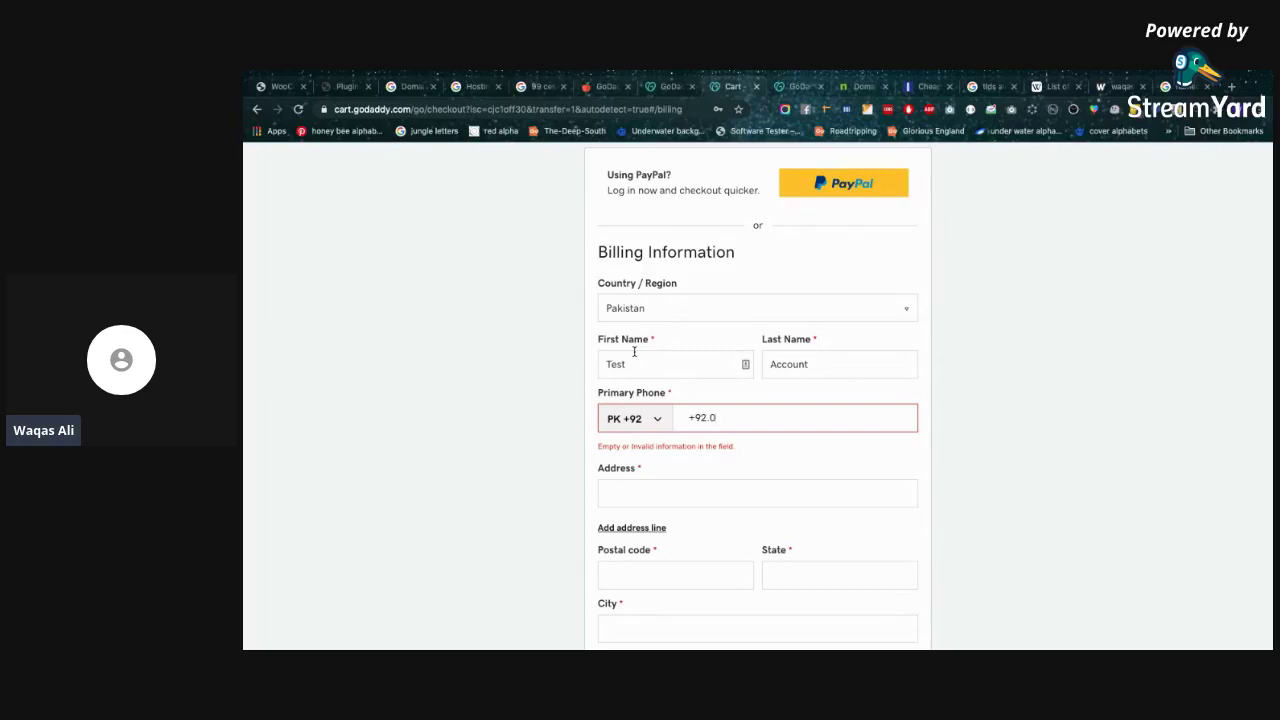
key(BackSpace)
text(0900)
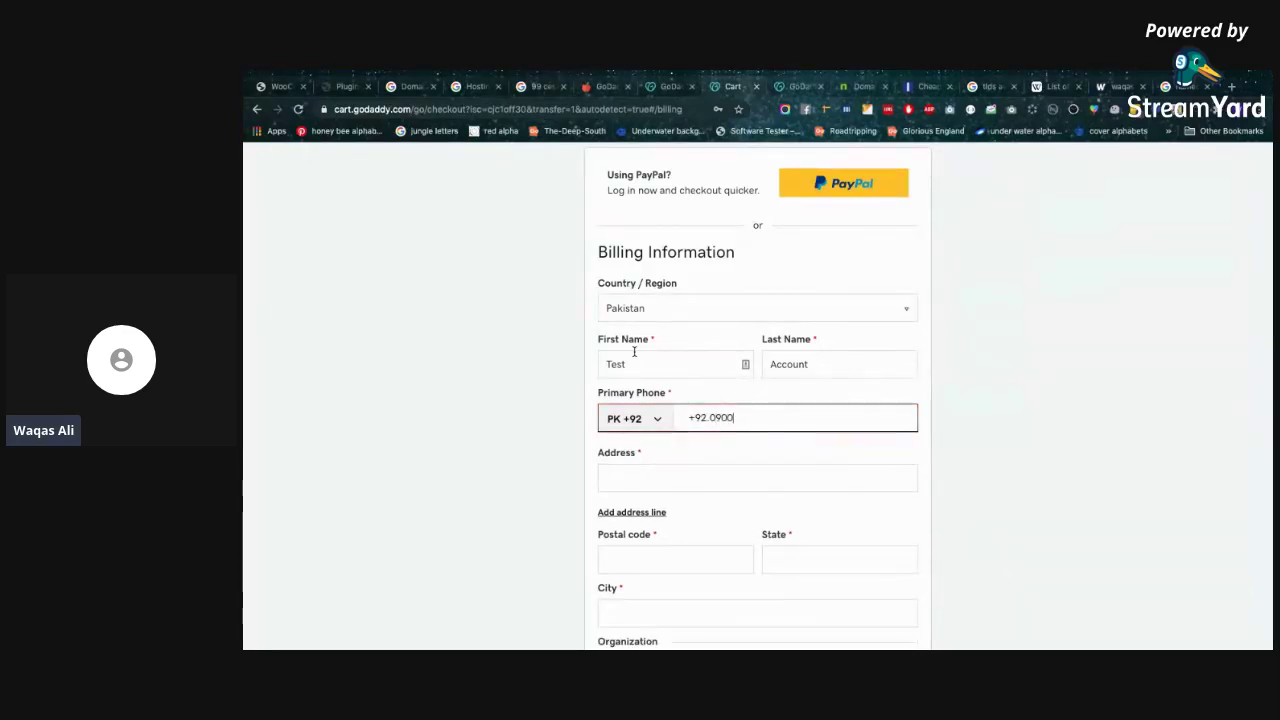
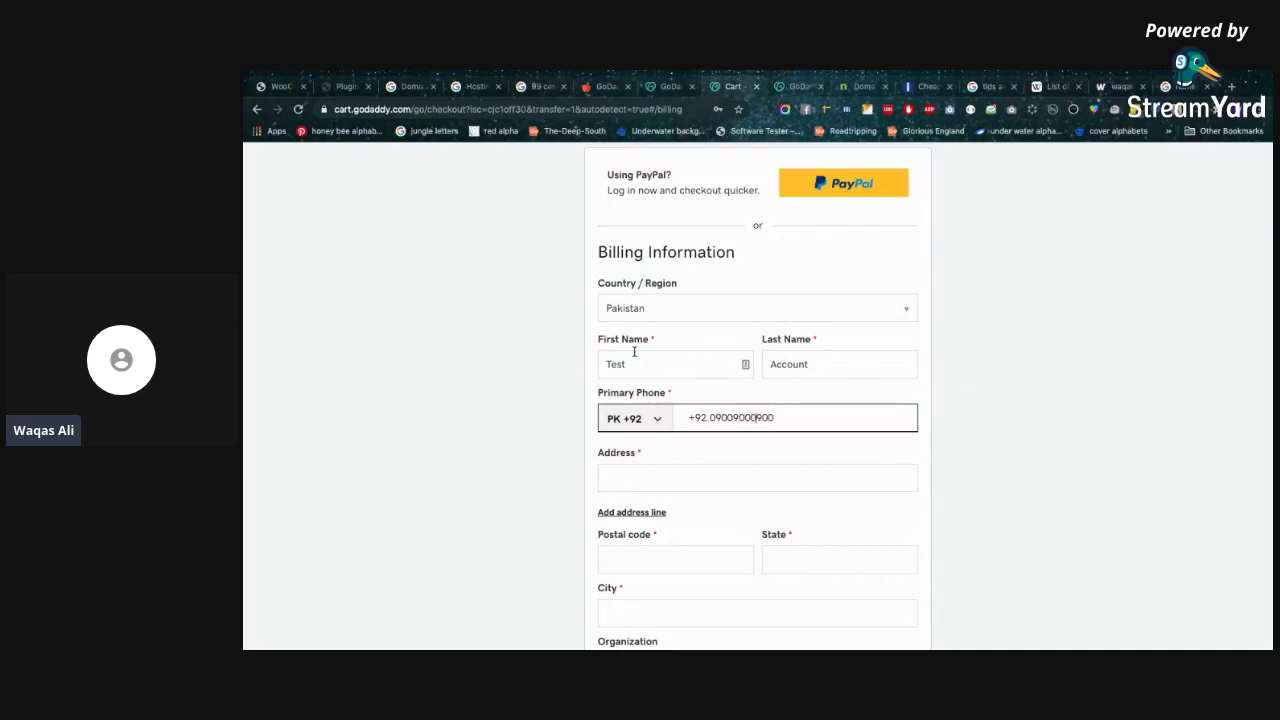
Enter the postal code and set the state to Punjab.
scroll(666, 397, down, 2)
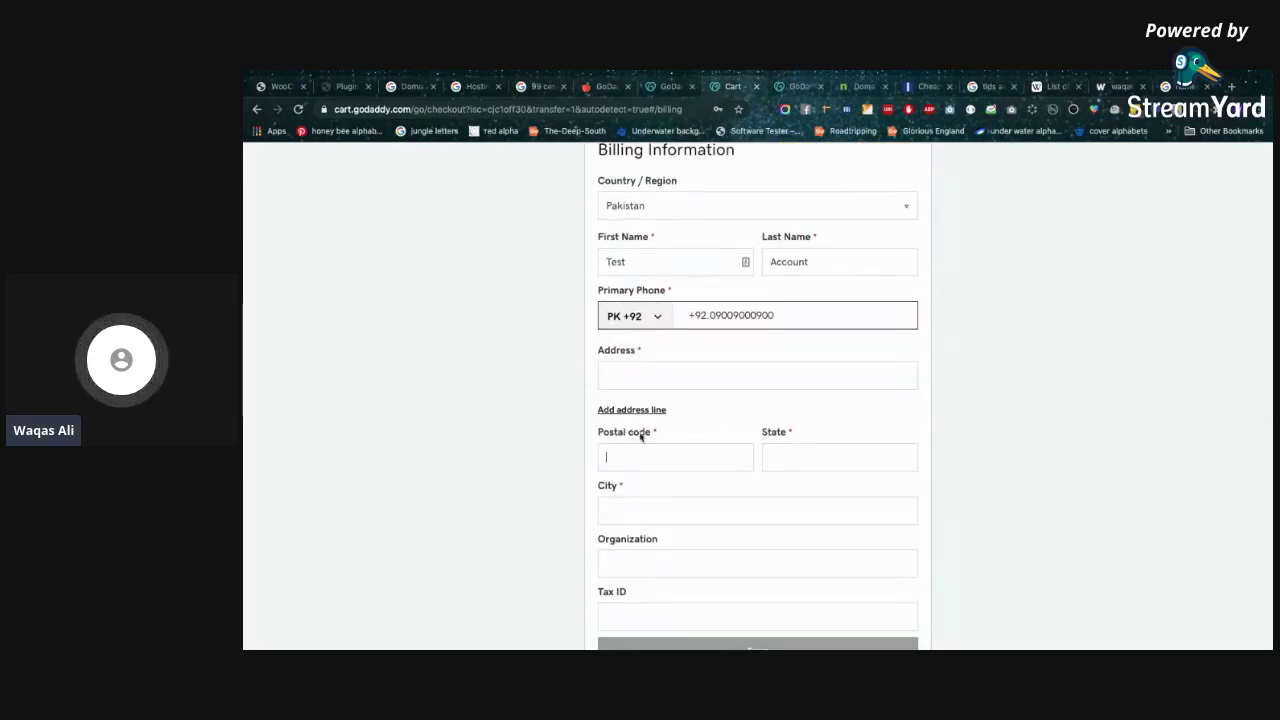
click(647, 457)
text(54000)
key(Tab)
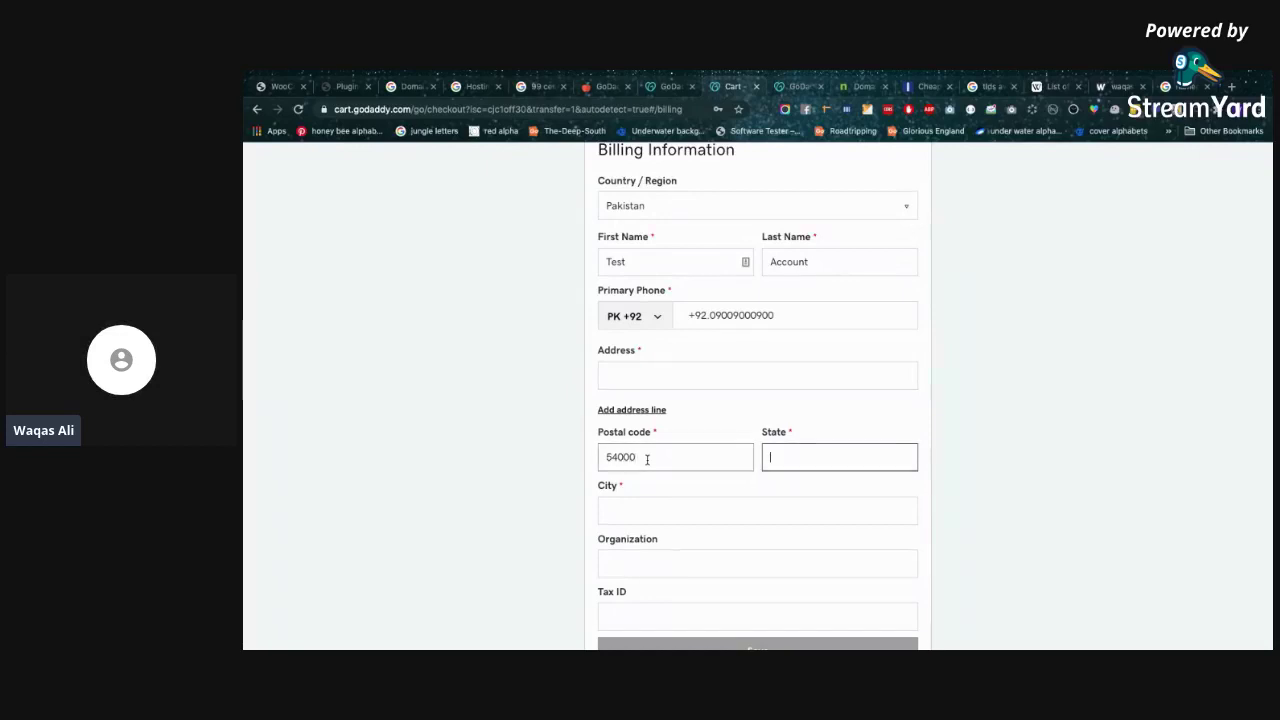
text(Lahore)
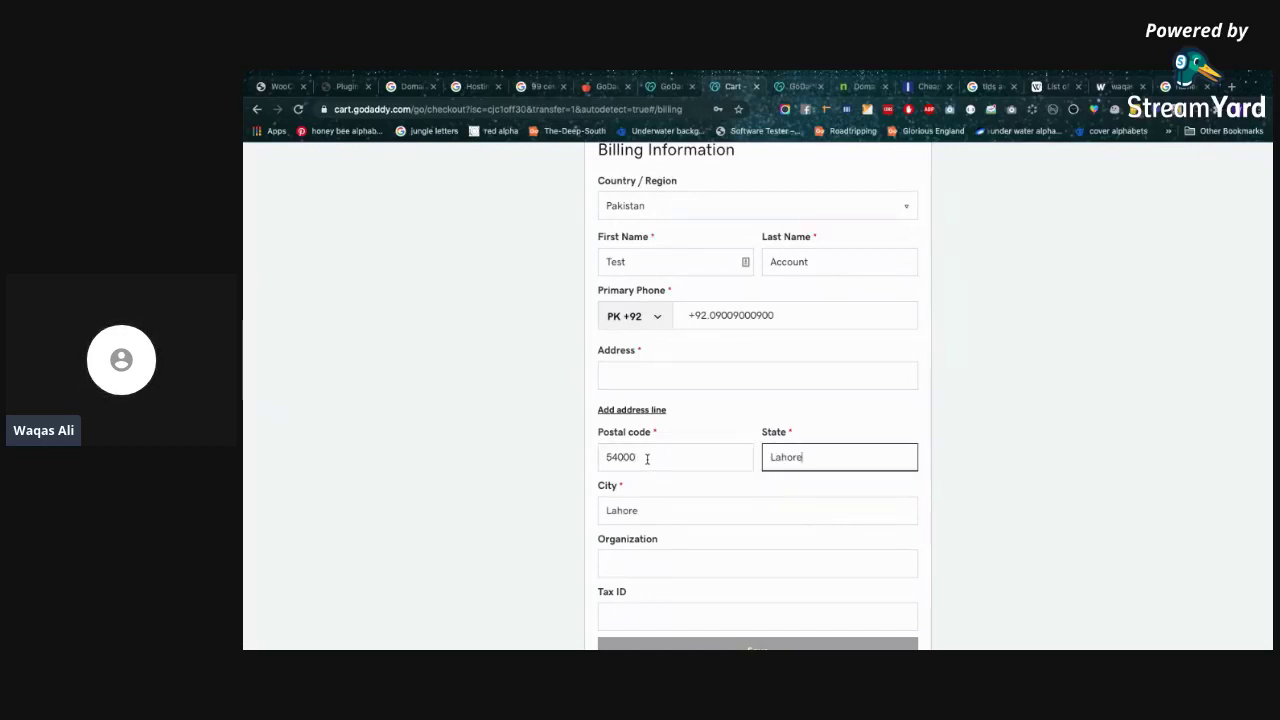
key(ctrl+a)
text(Punjab)
Leave Organization blank, enter the street address, and save the billing information.
scroll(647, 458, down, 2)
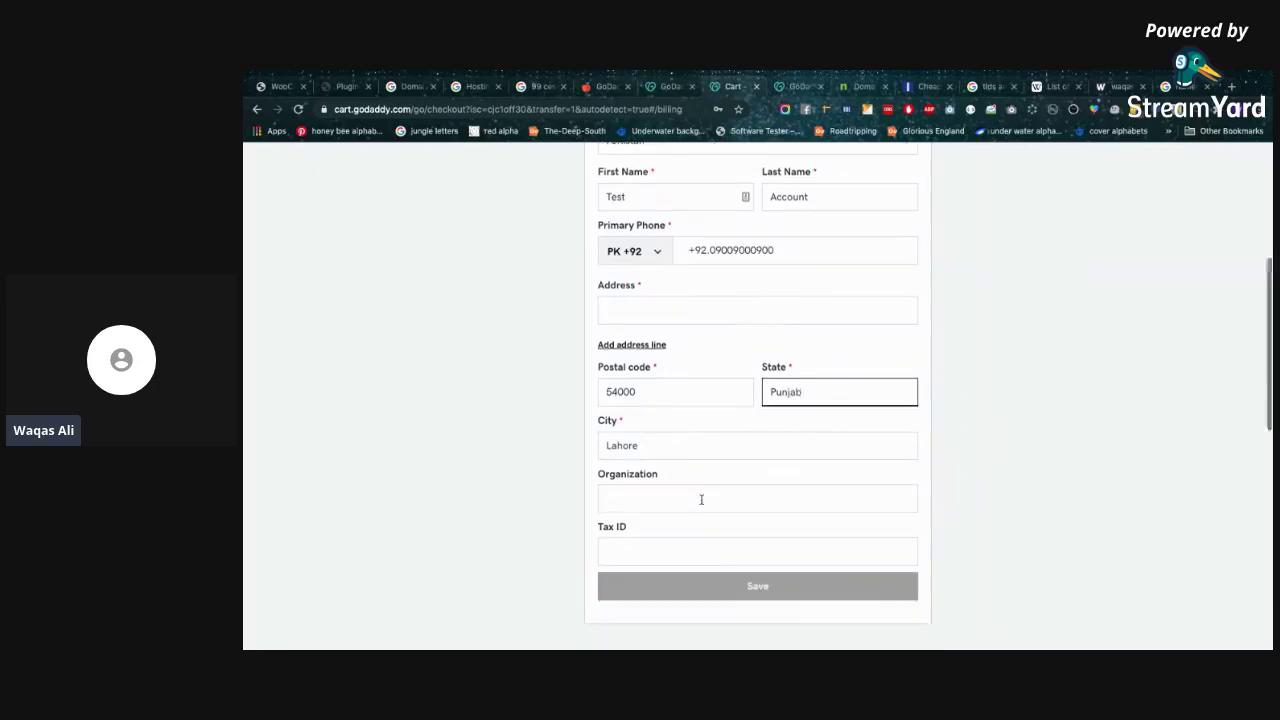
click(677, 440)
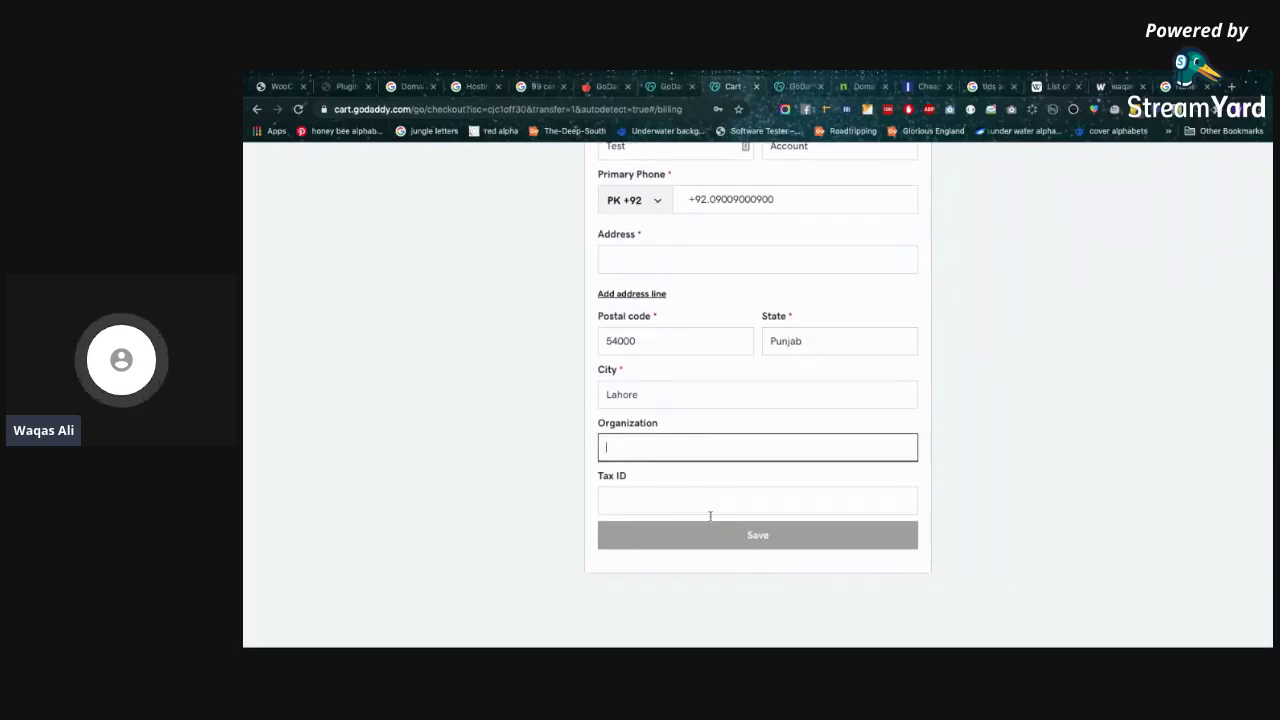
click(797, 568)
scroll(737, 463, up, 1)
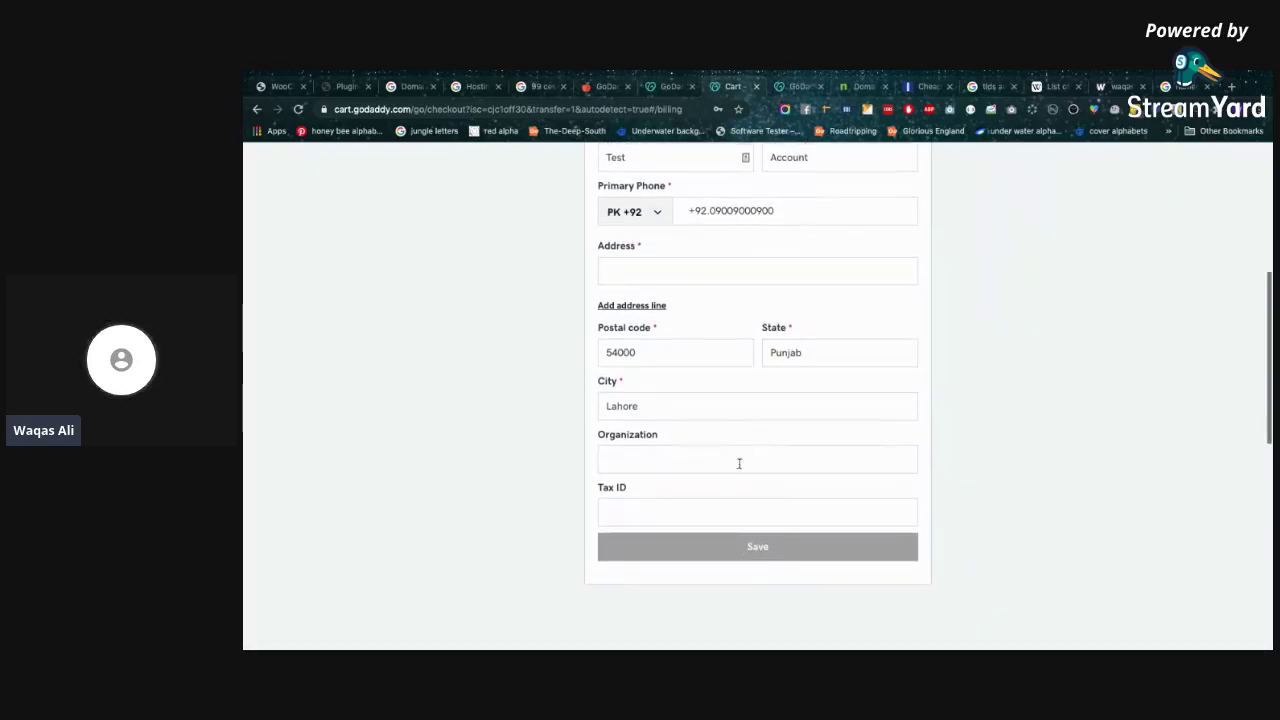
scroll(660, 449, up, 2)
click(660, 354)
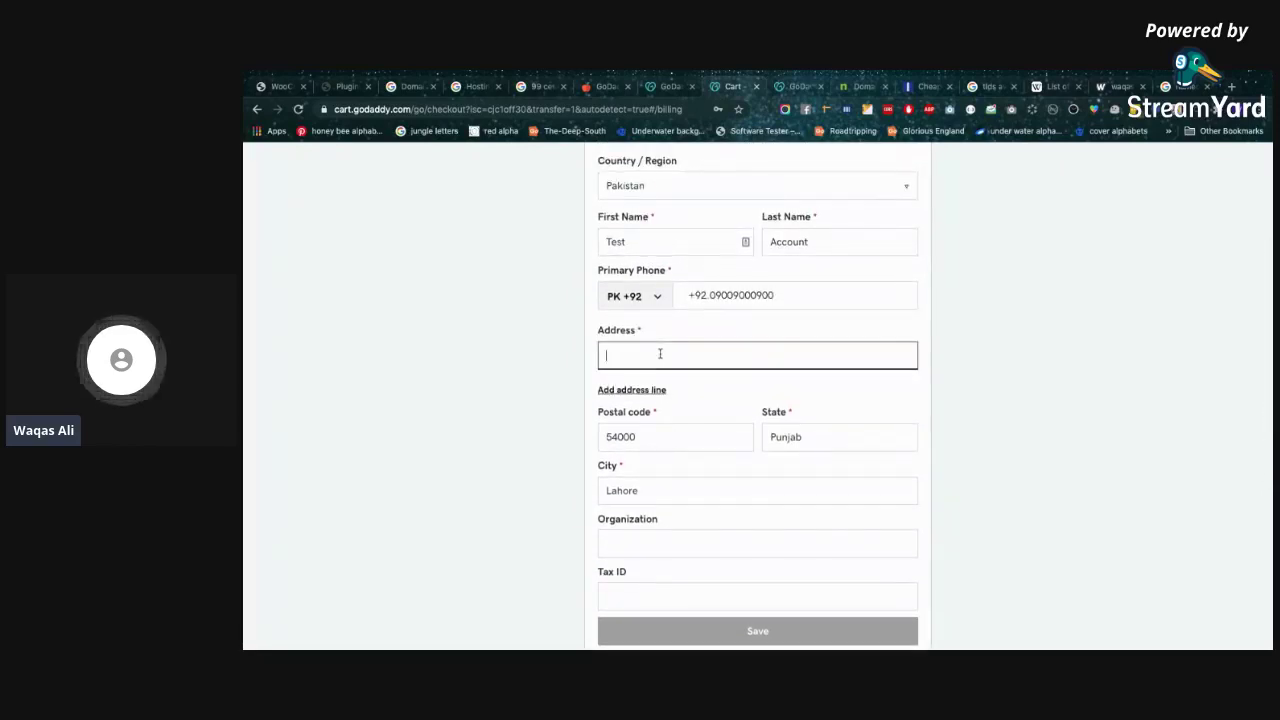
text(Lah)
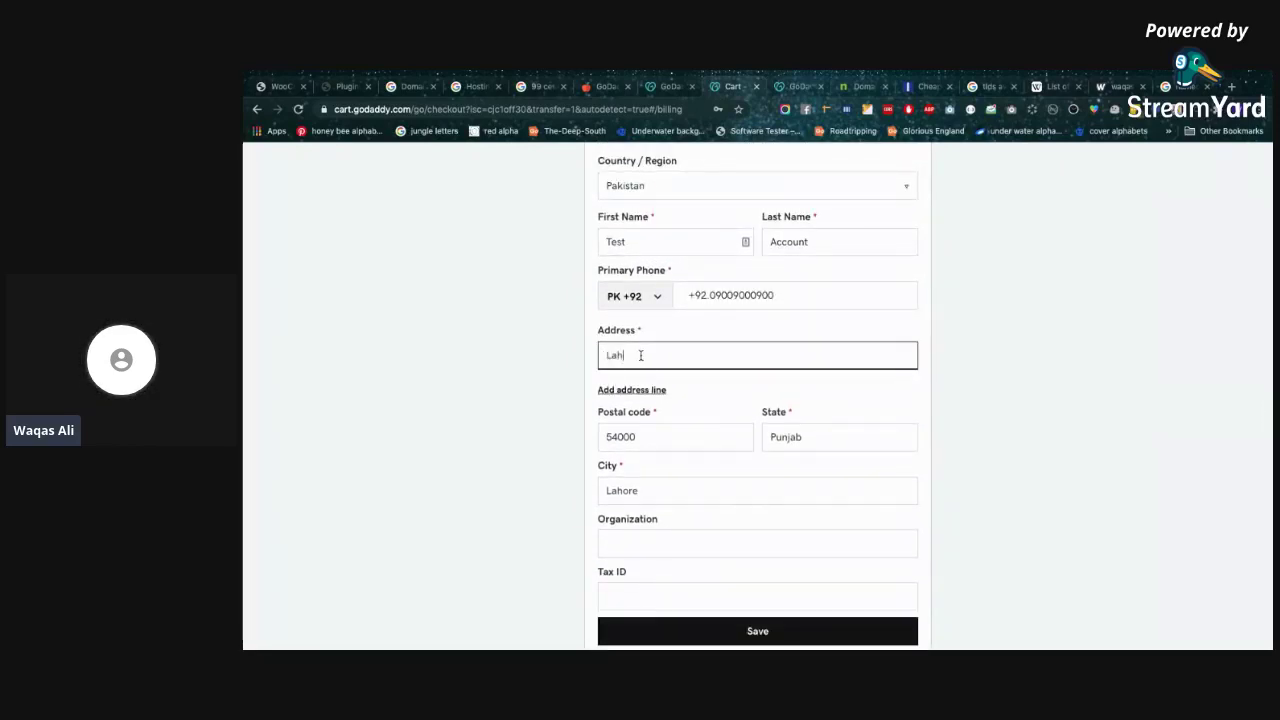
text(ore)
scroll(775, 530, down, 2)
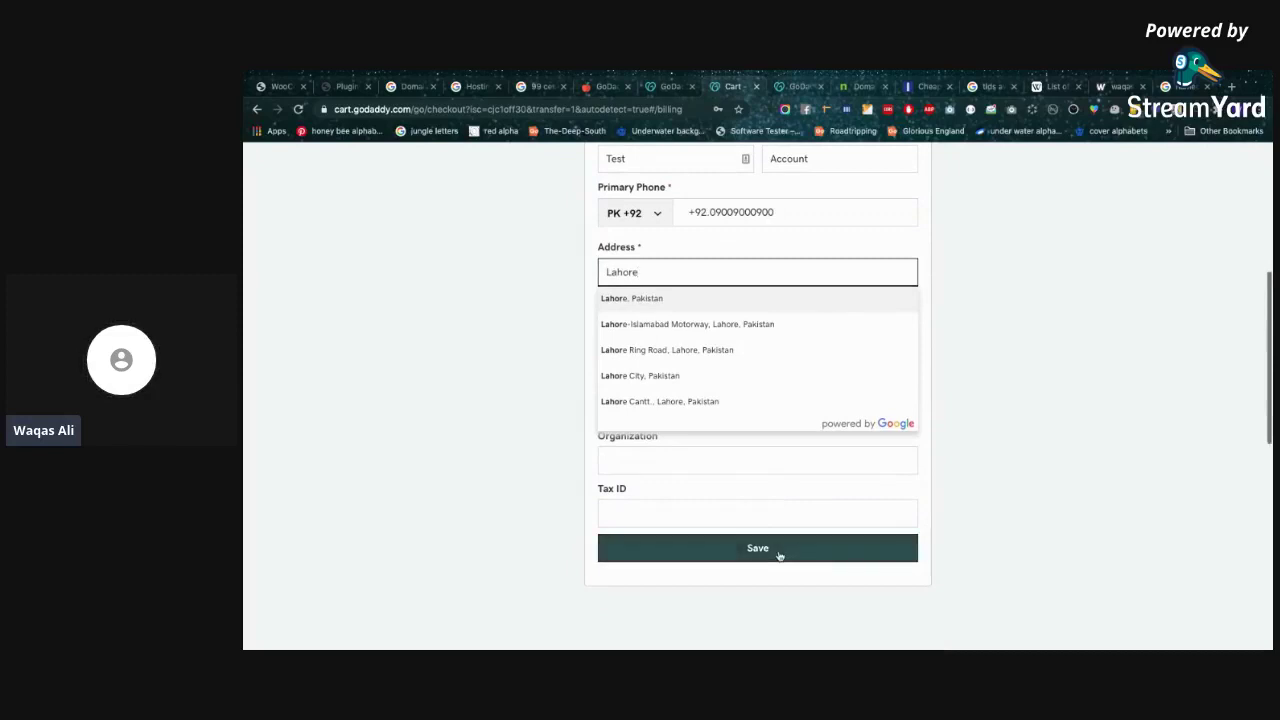
click(777, 551)
scroll(809, 347, down, 2)
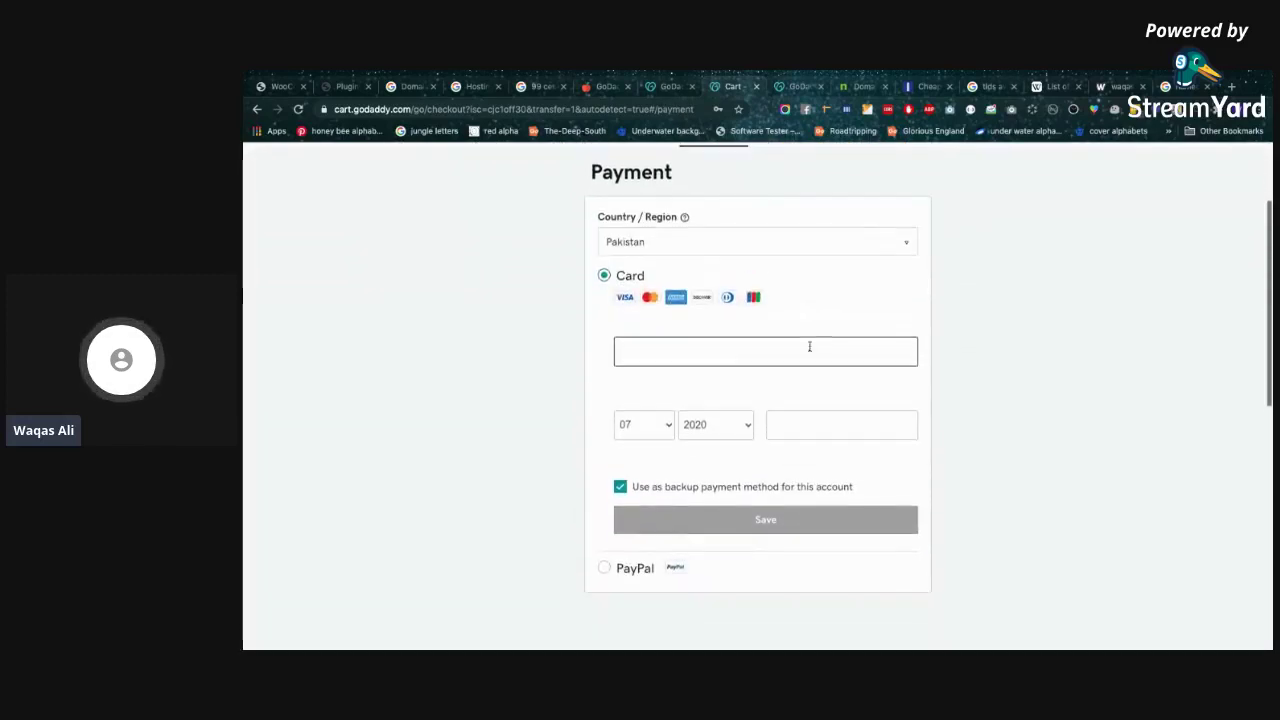
click(728, 353)
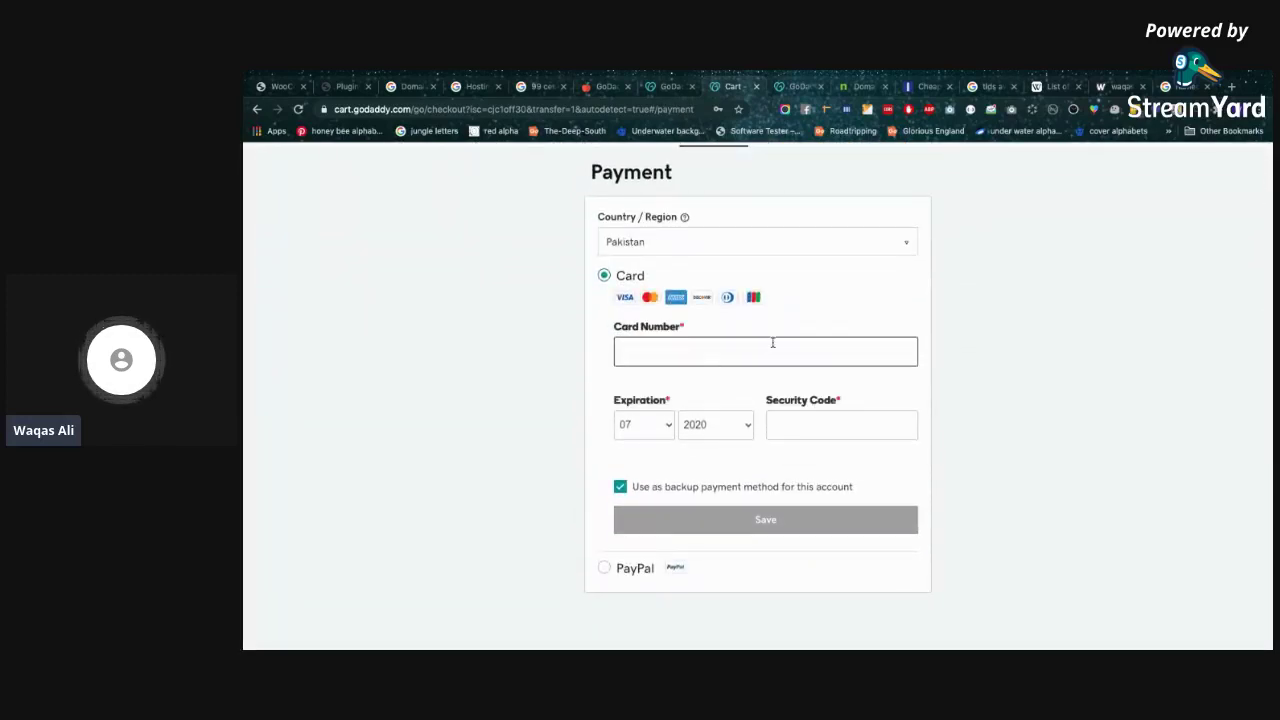
scroll(771, 340, down, 2)
scroll(771, 340, up, 3)
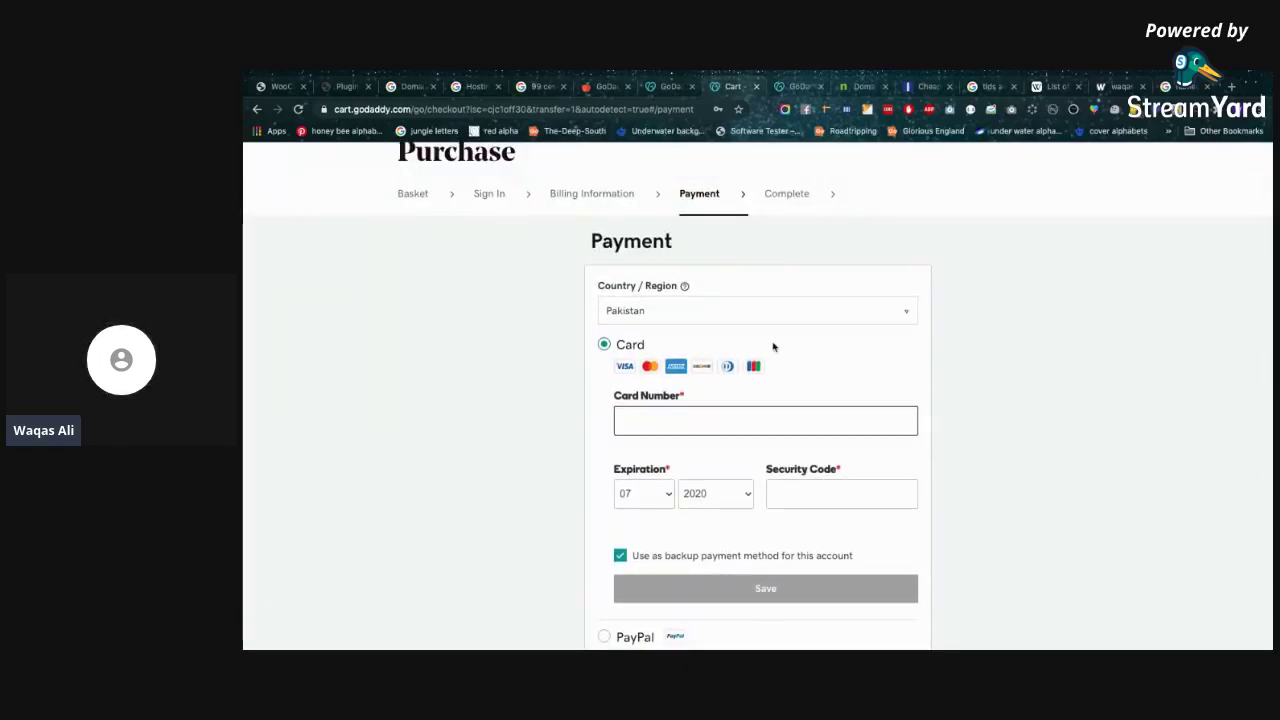
scroll(723, 309, down, 2)
scroll(723, 312, up, 2)
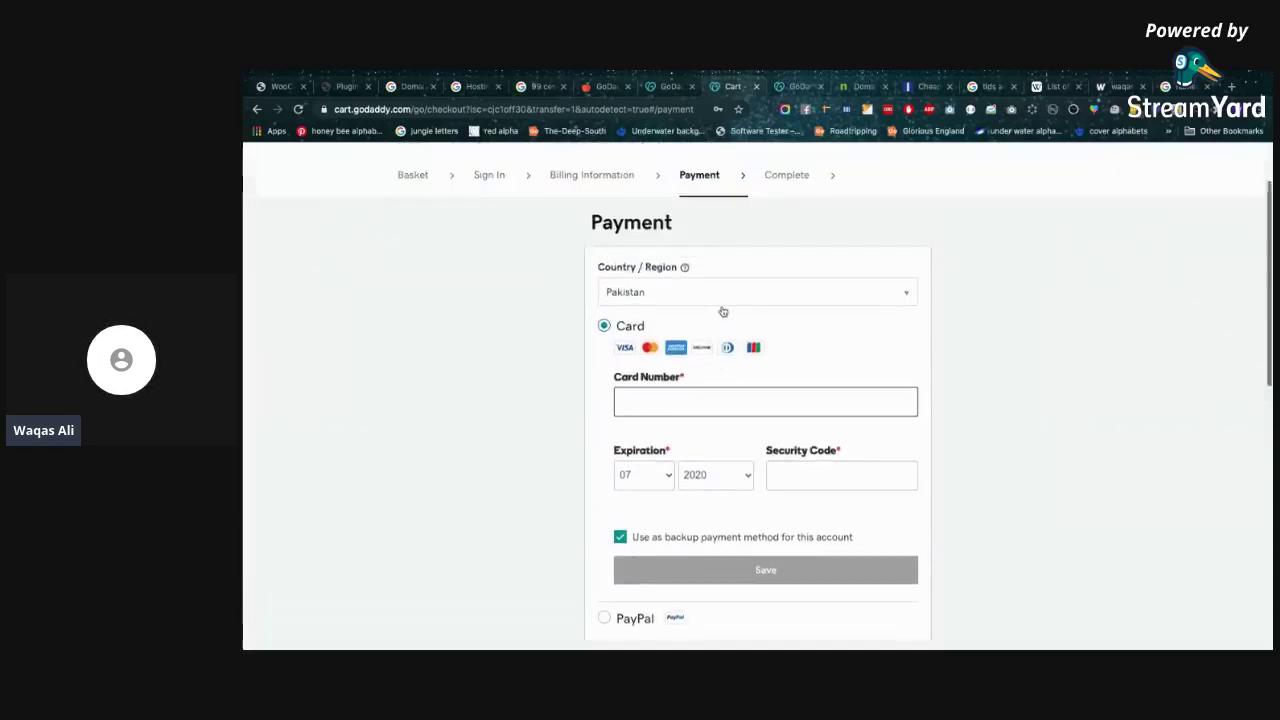
scroll(723, 310, up, 1)
scroll(745, 300, down, 2)
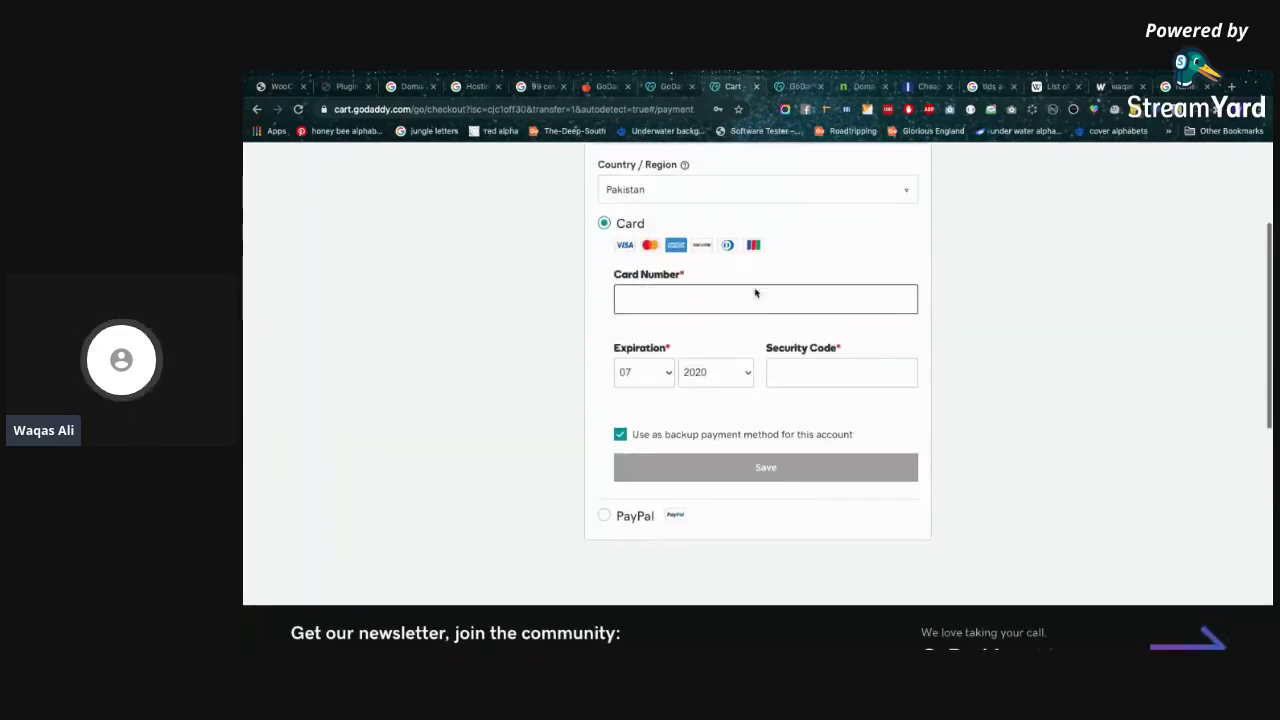
scroll(755, 293, up, 2)
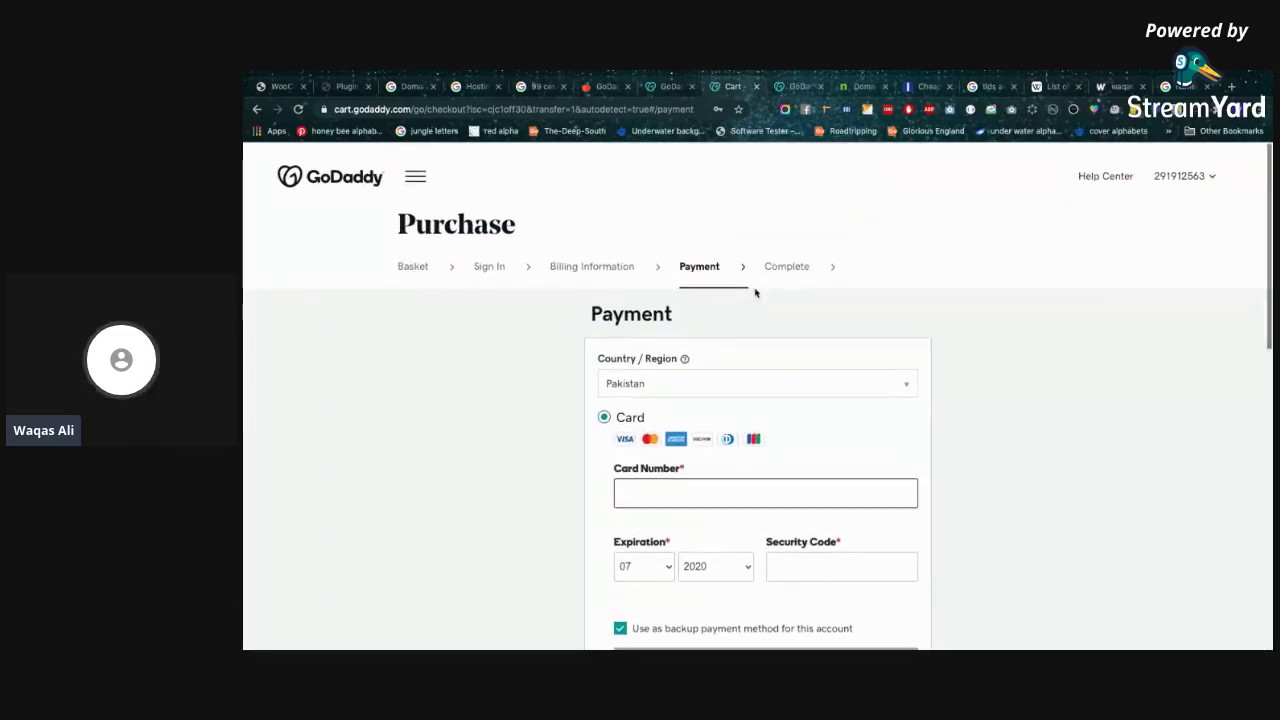
scroll(700, 309, down, 3)
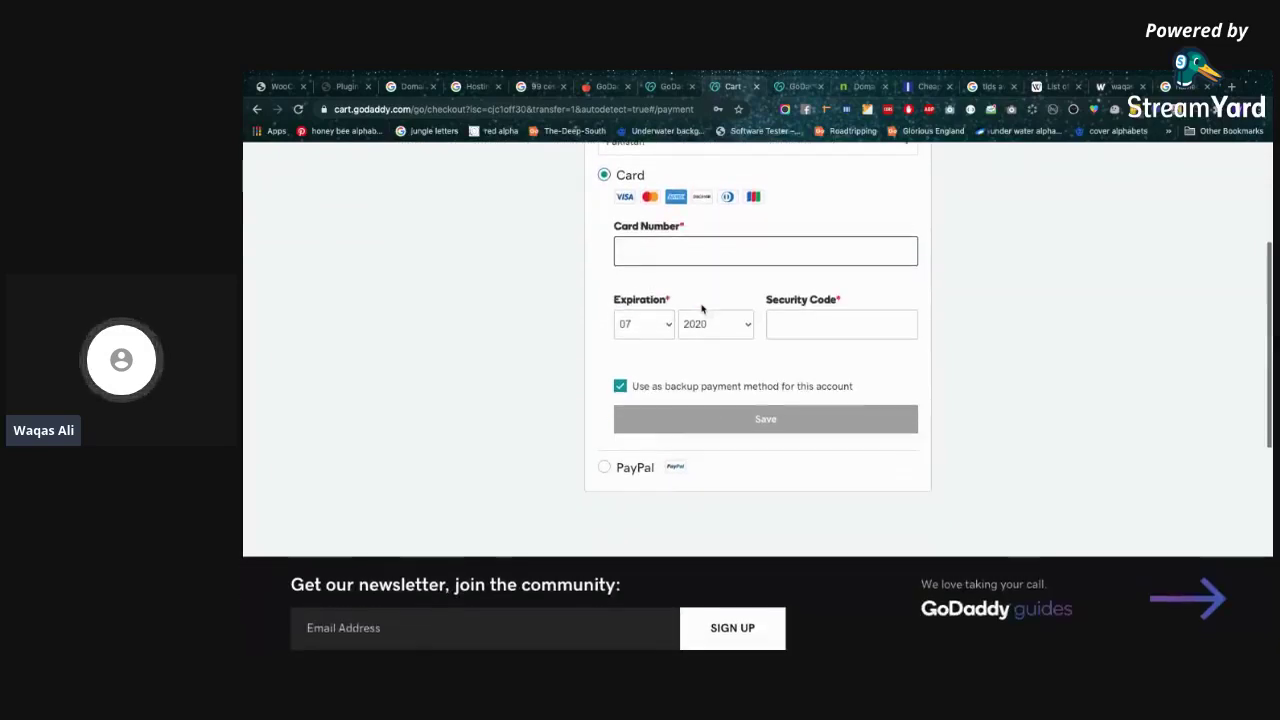
scroll(797, 483, down, 1)
scroll(797, 484, up, 1)
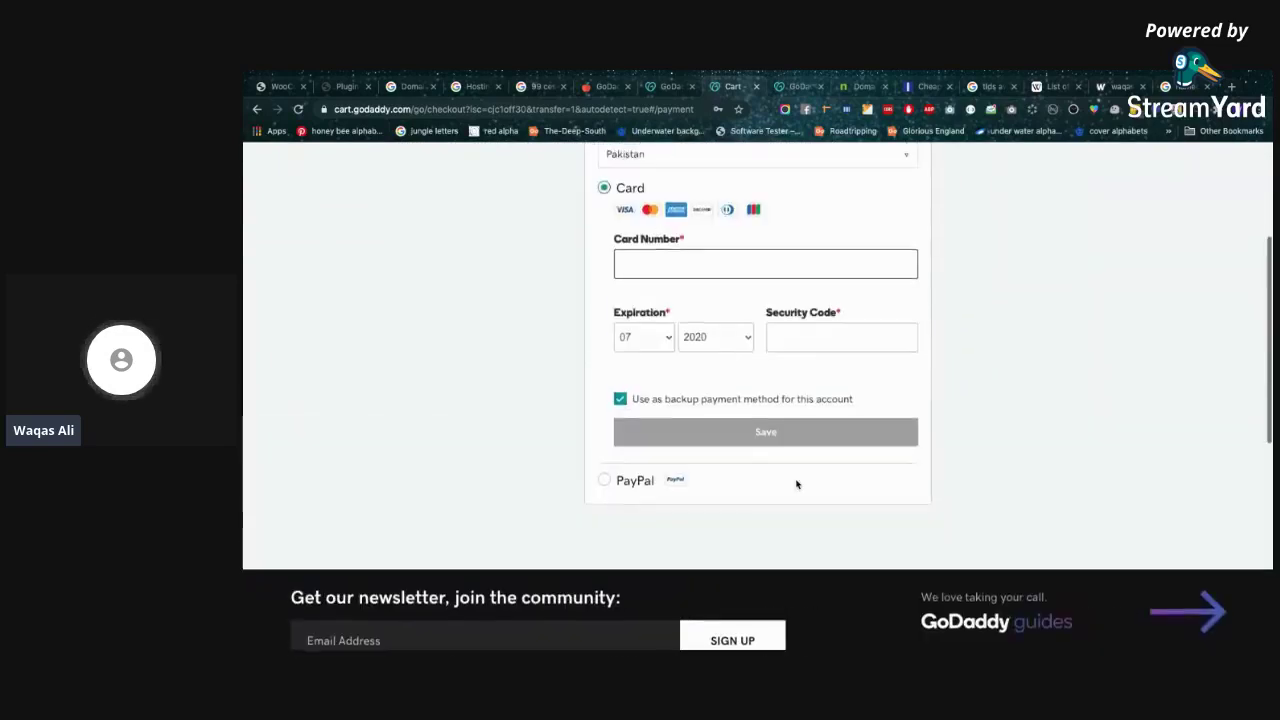
scroll(674, 320, up, 3)
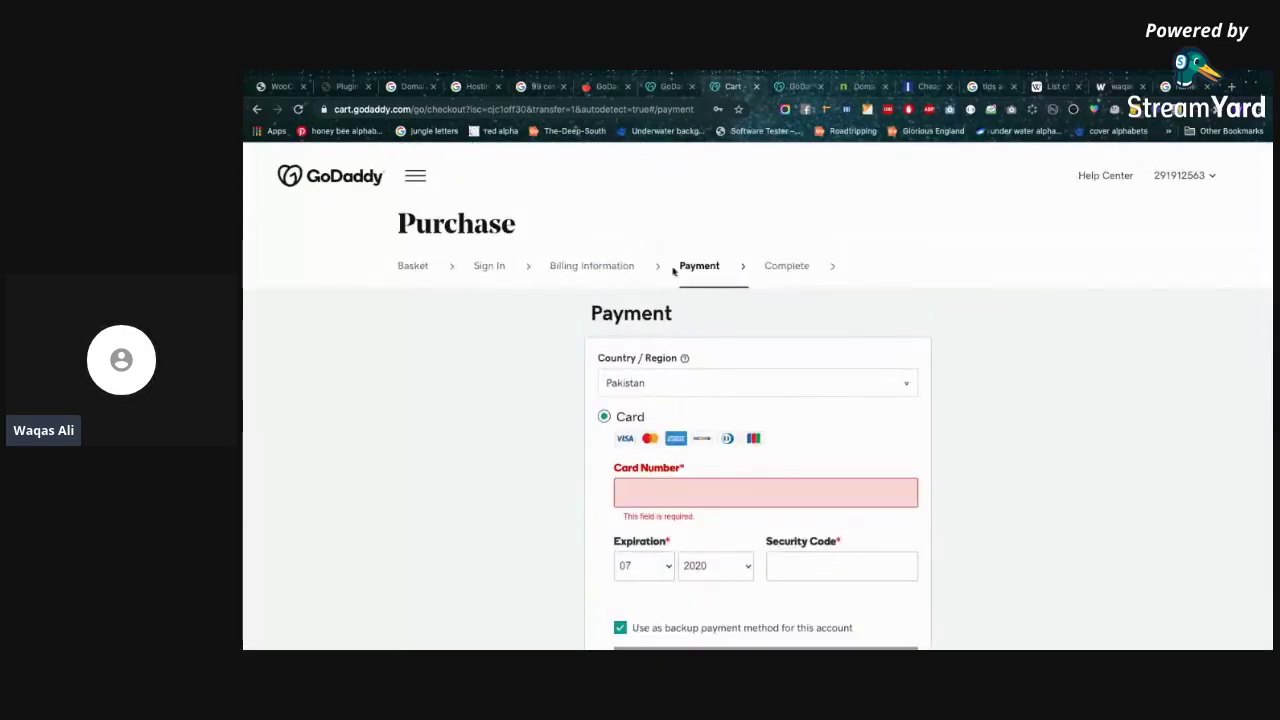
scroll(764, 298, down, 3)
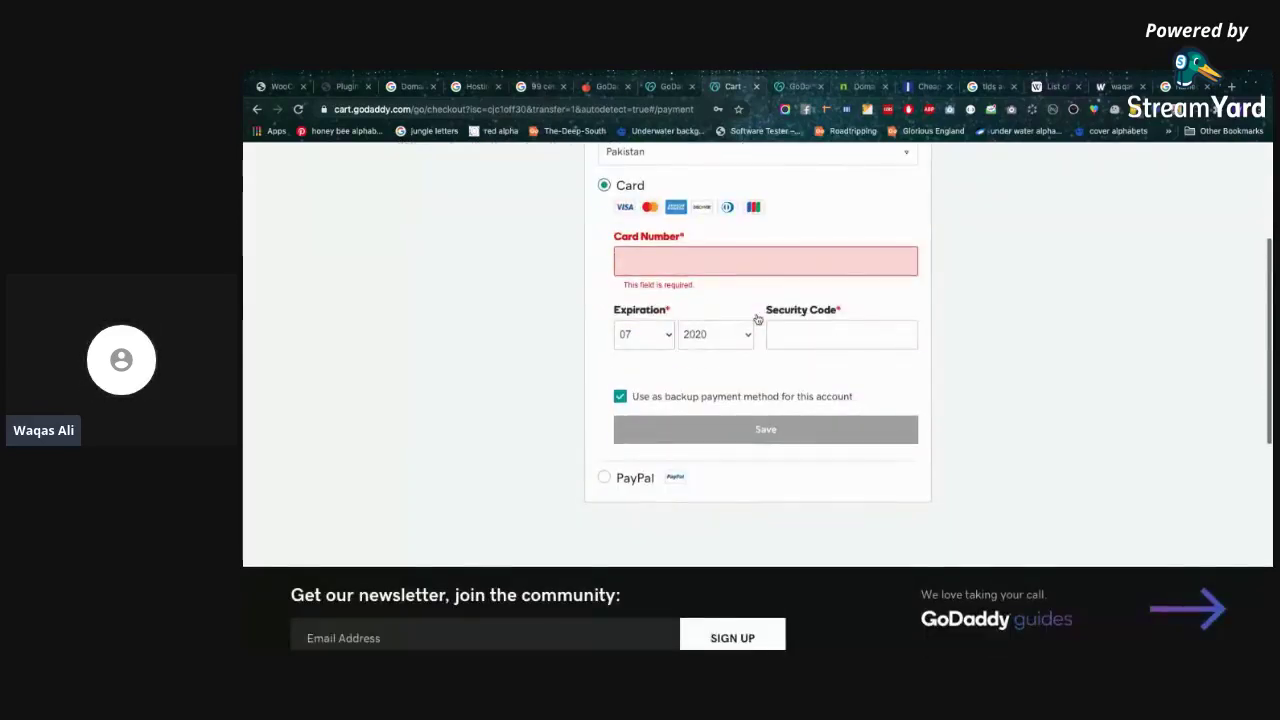
scroll(758, 319, up, 3)
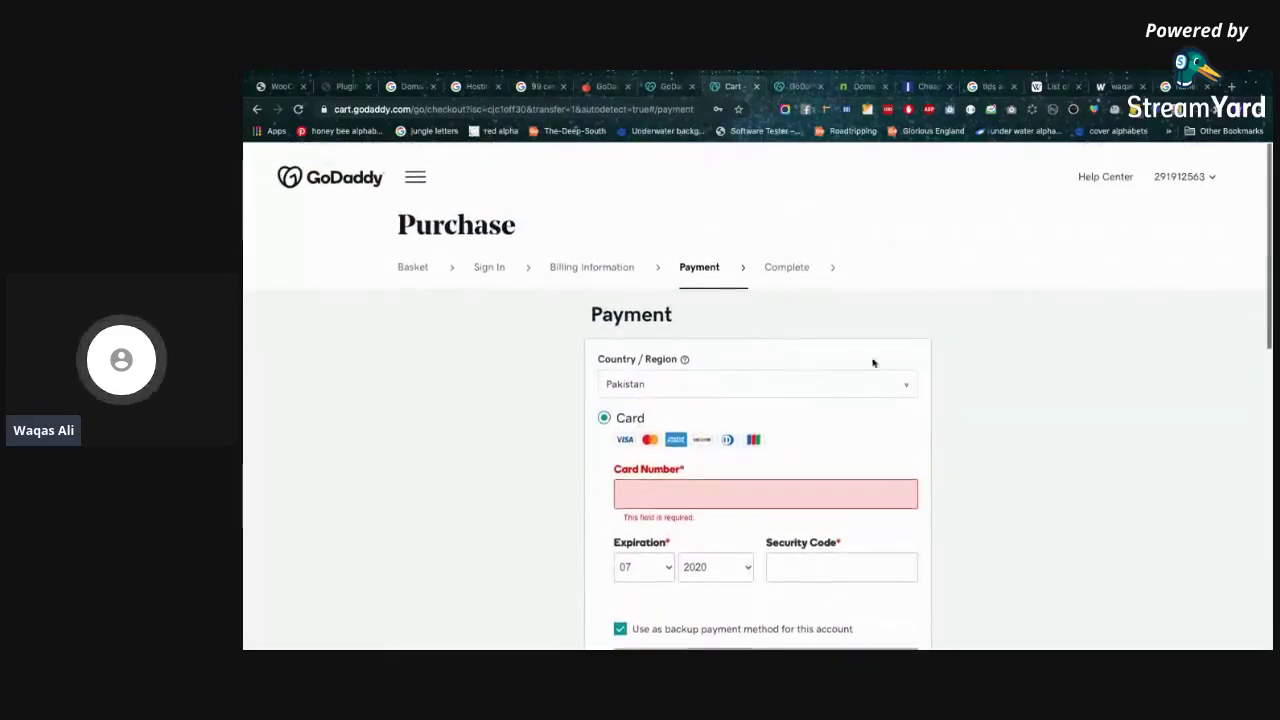
Load the checkout's basket step by changing the page address to #/basket.
triple_click(490, 265)
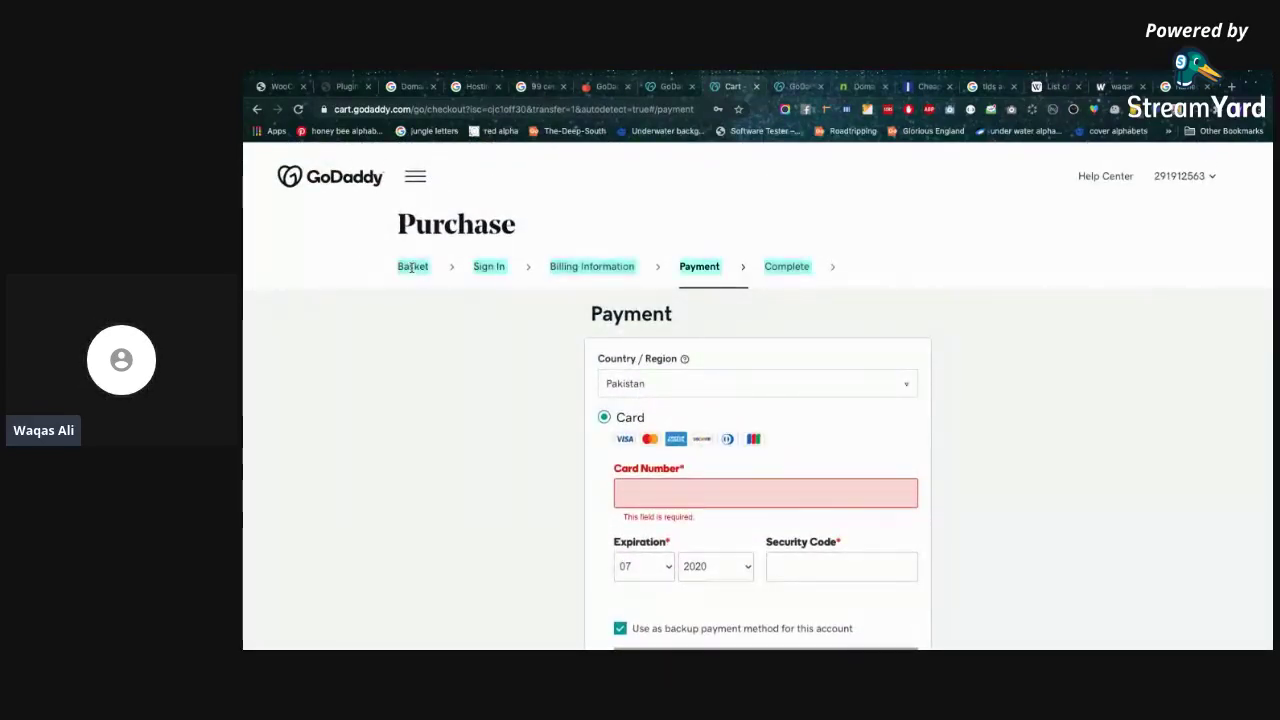
click(498, 262)
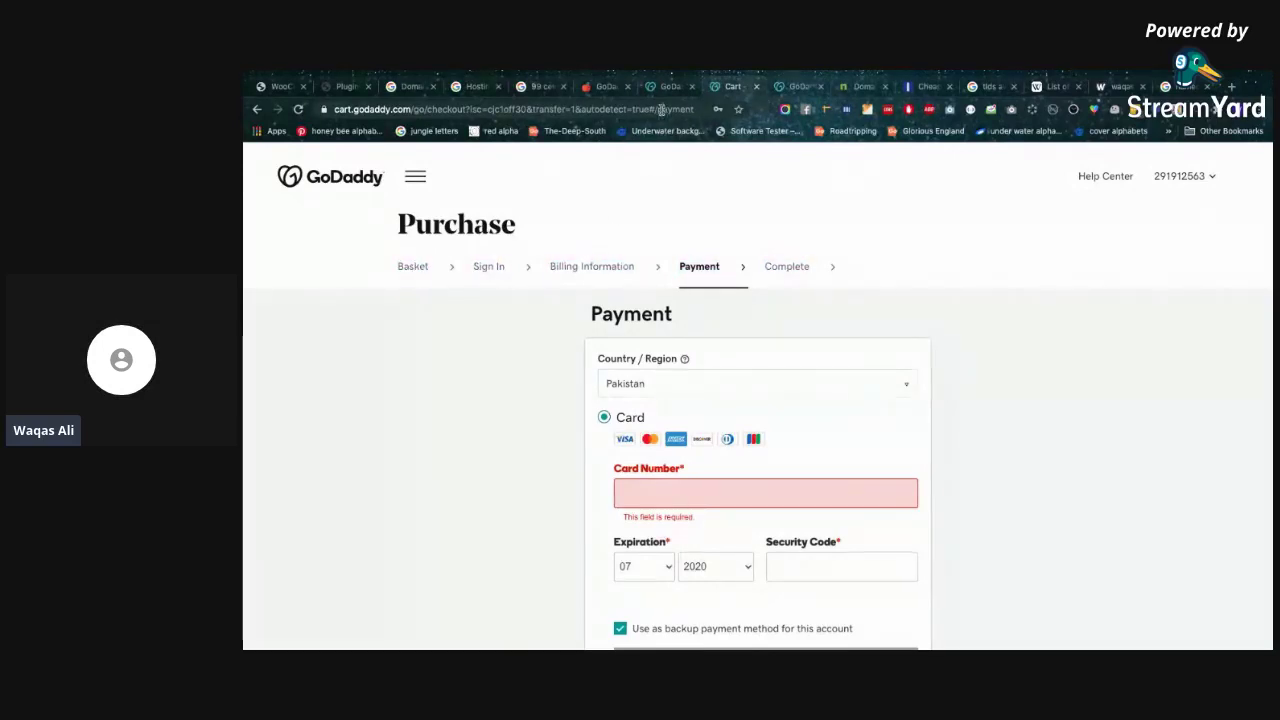
drag(660, 110, 717, 112)
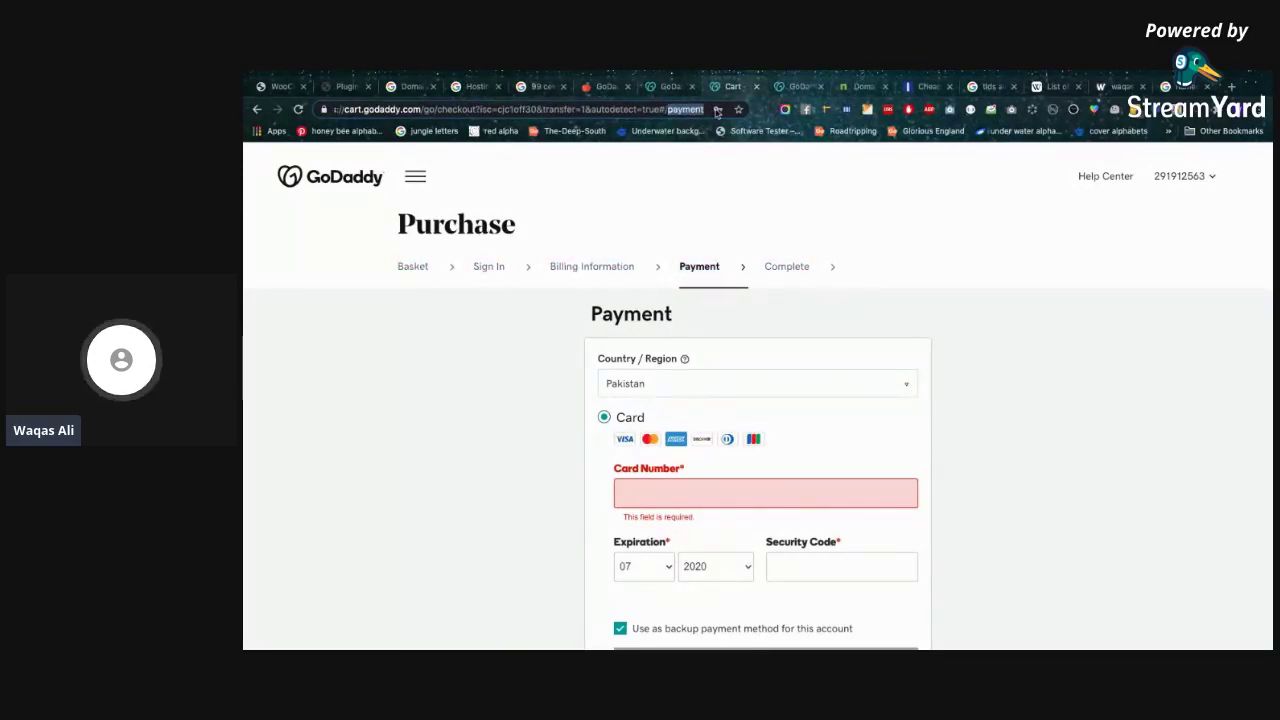
text(bas)
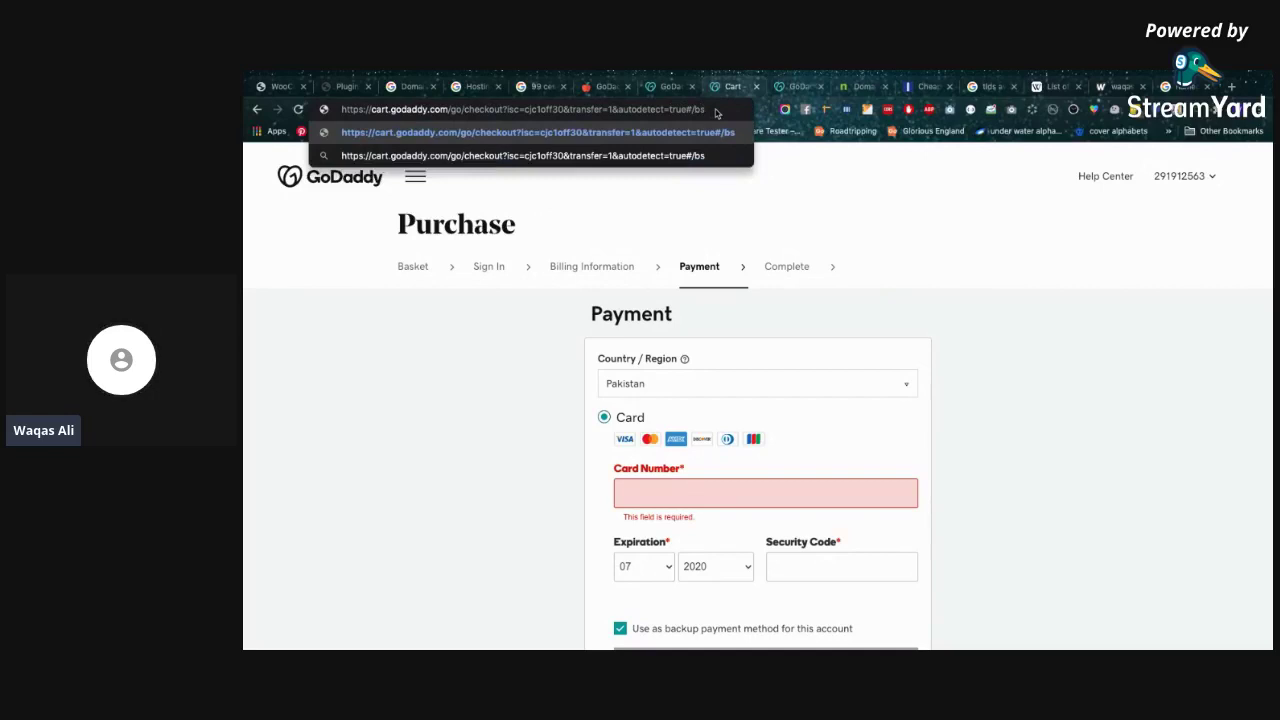
text(ket)
key(Return)
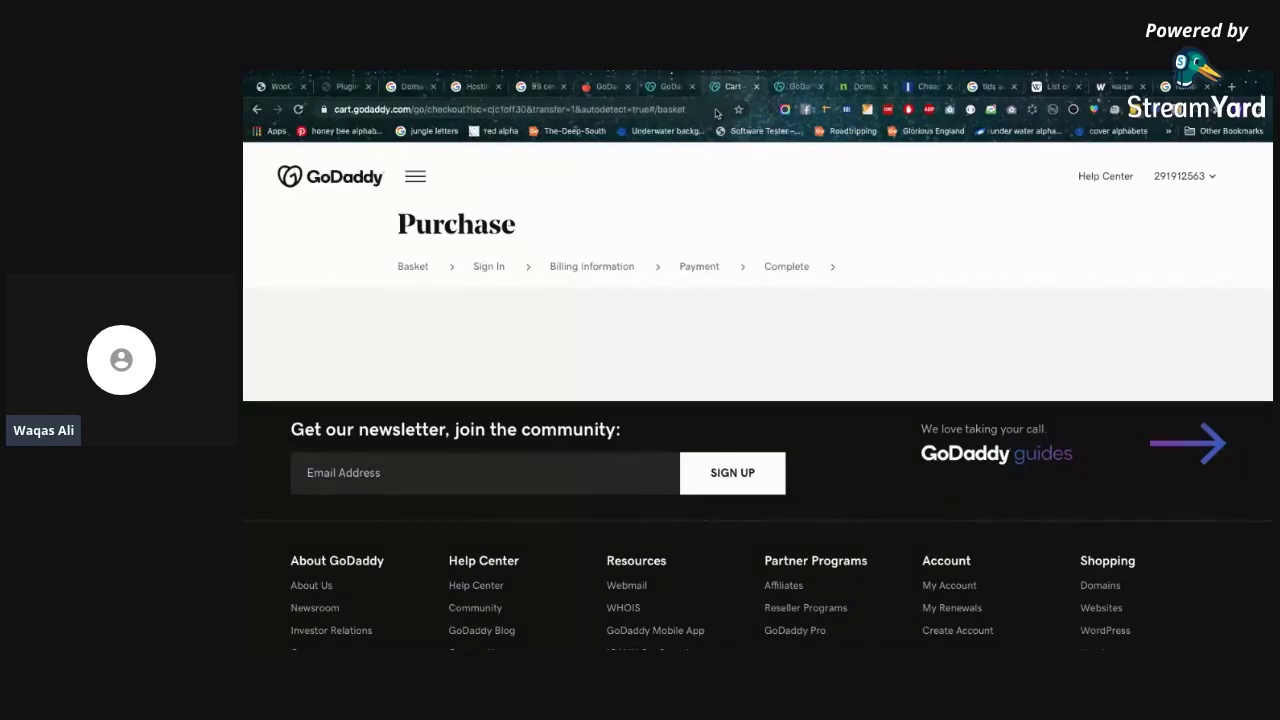
Step back through Payment and Billing to the cart summary and review it.
double_click(408, 263)
click(257, 109)
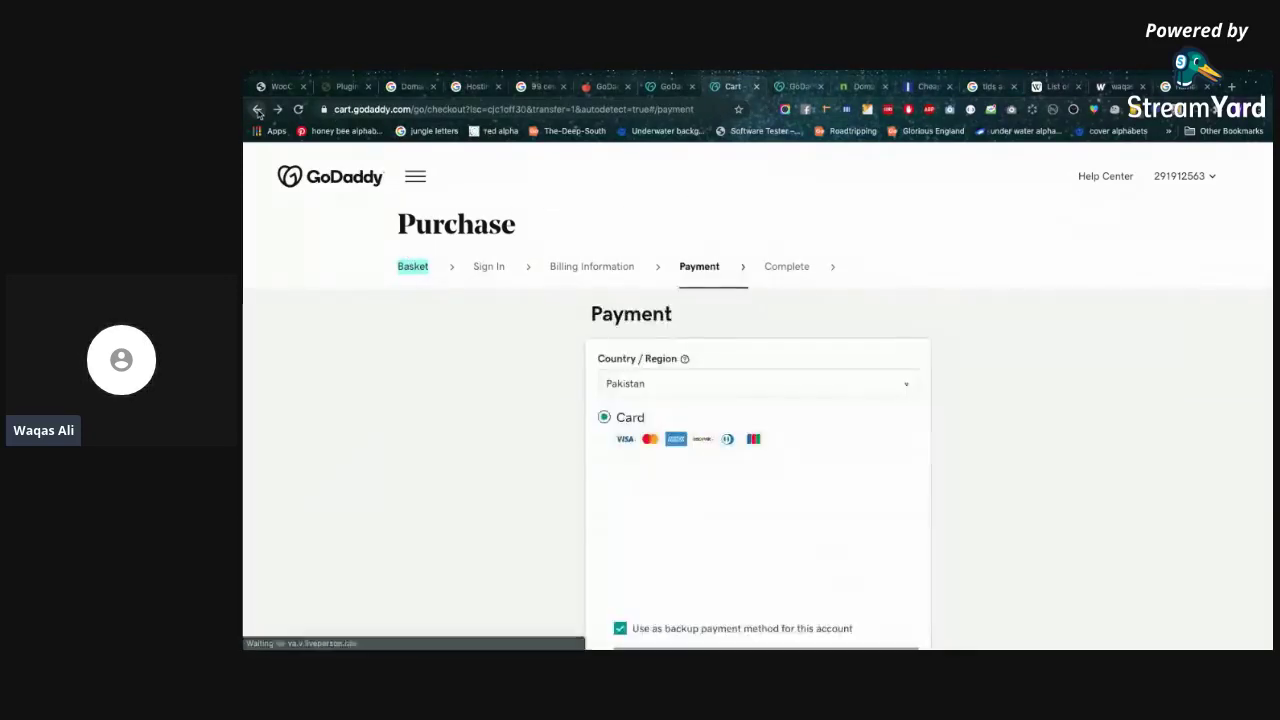
click(257, 109)
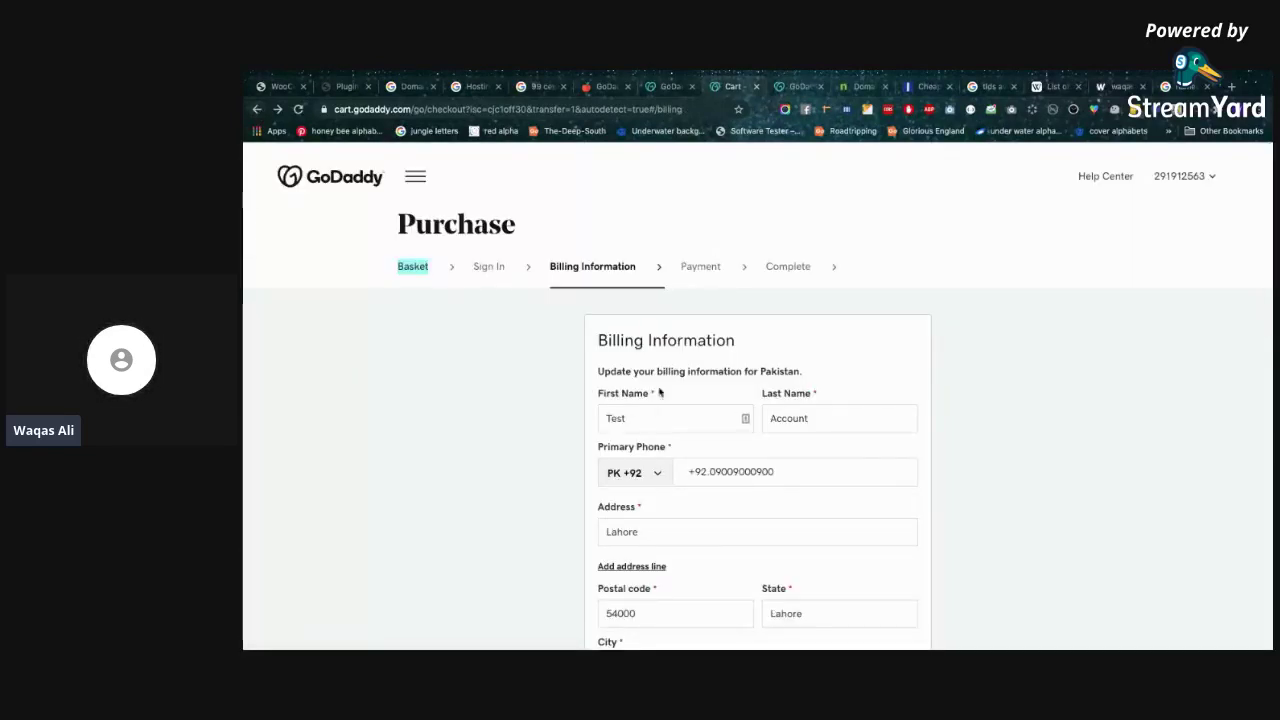
click(257, 109)
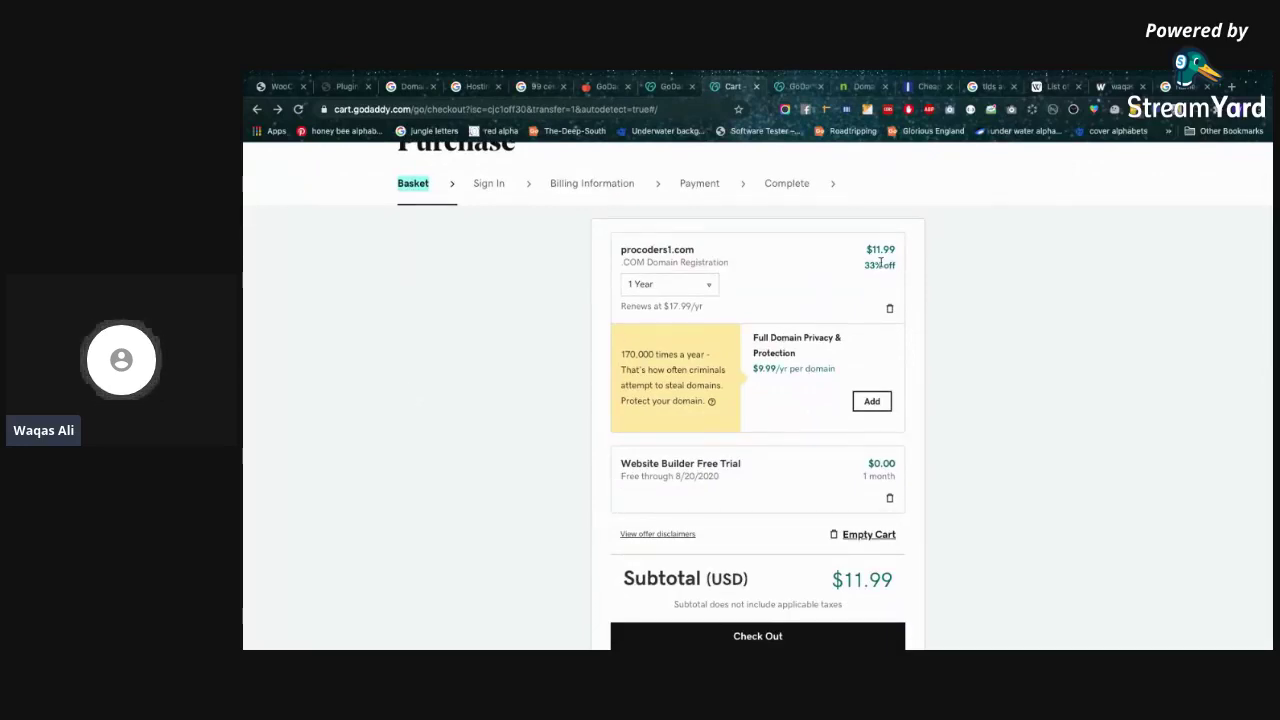
scroll(875, 288, down, 1)
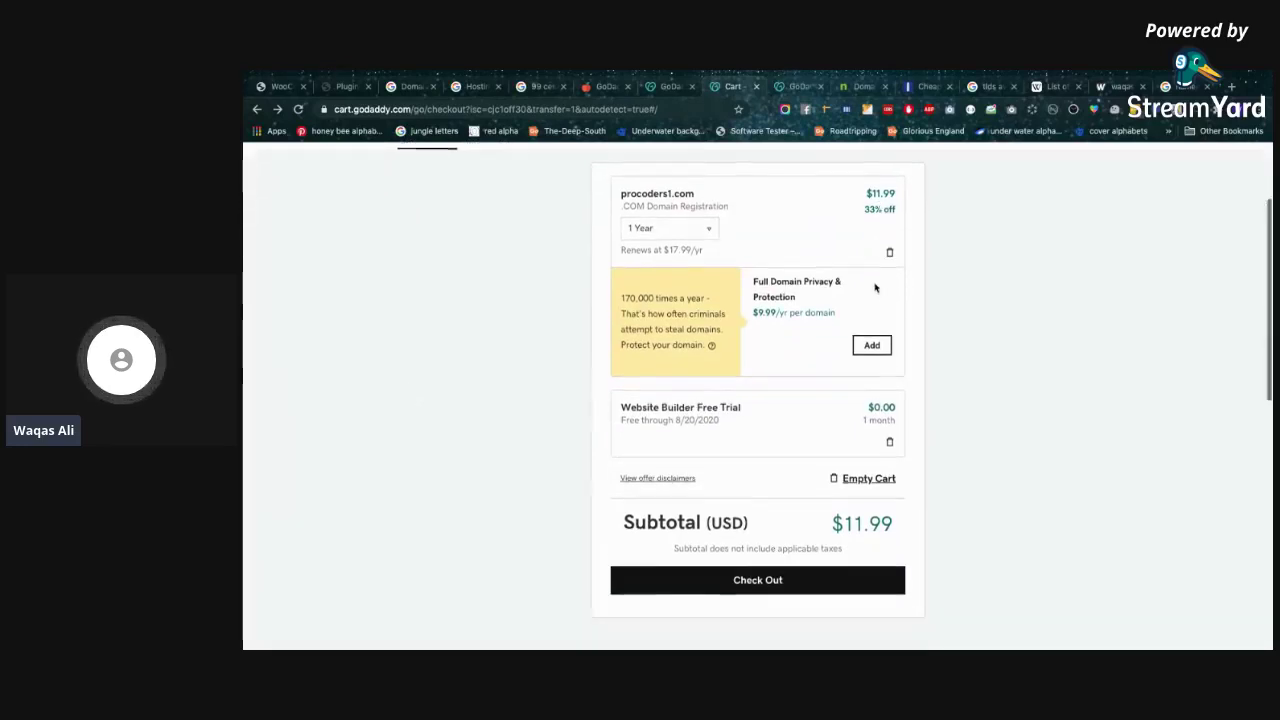
scroll(875, 288, up, 2)
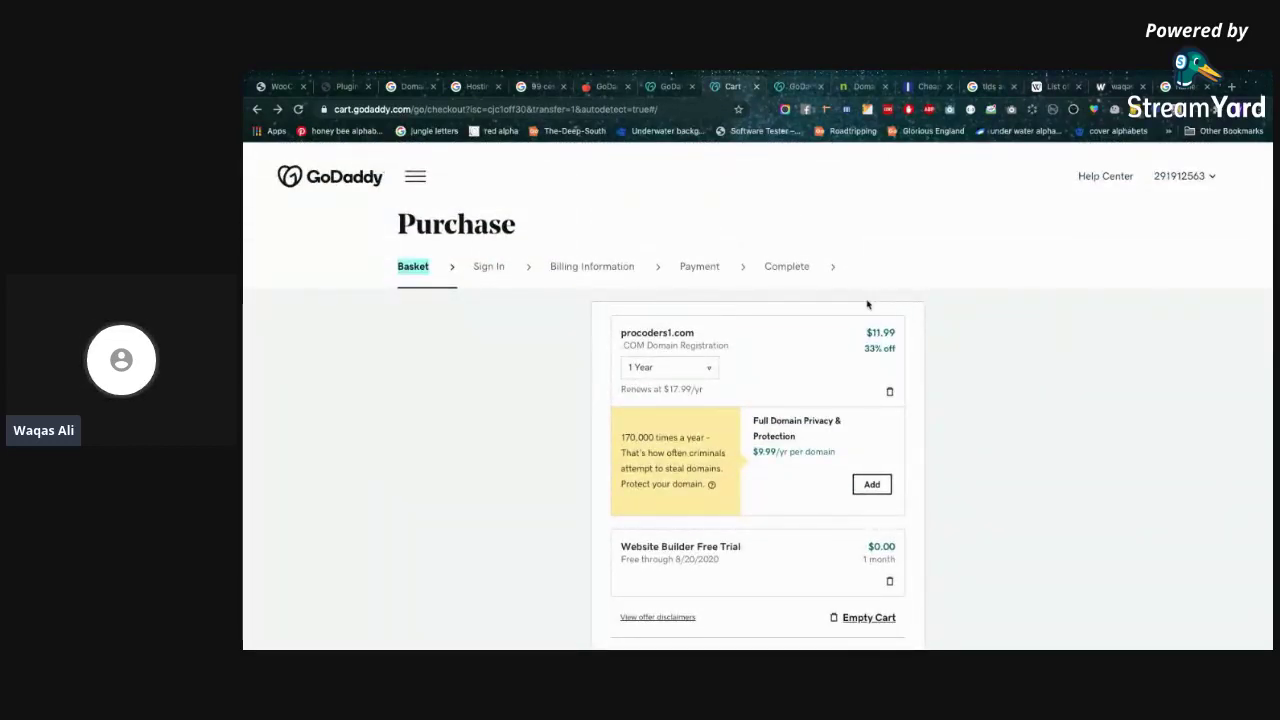
scroll(867, 304, down, 1)
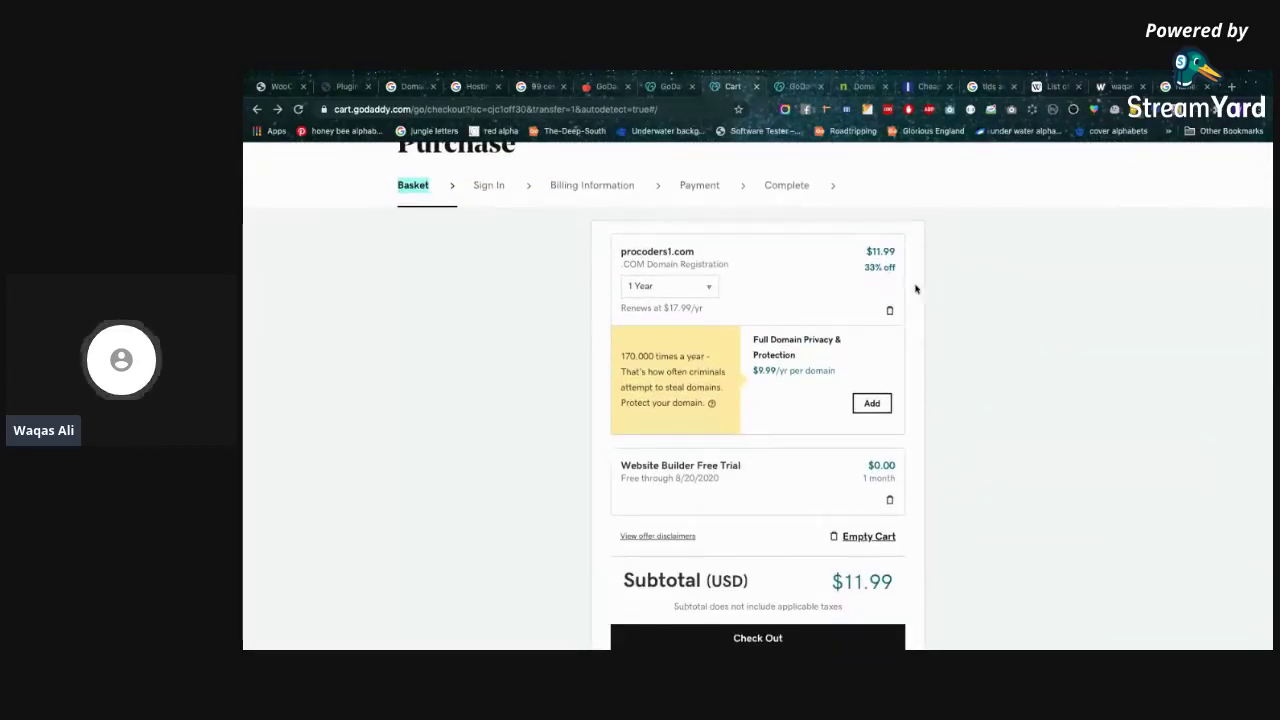
scroll(820, 480, down, 1)
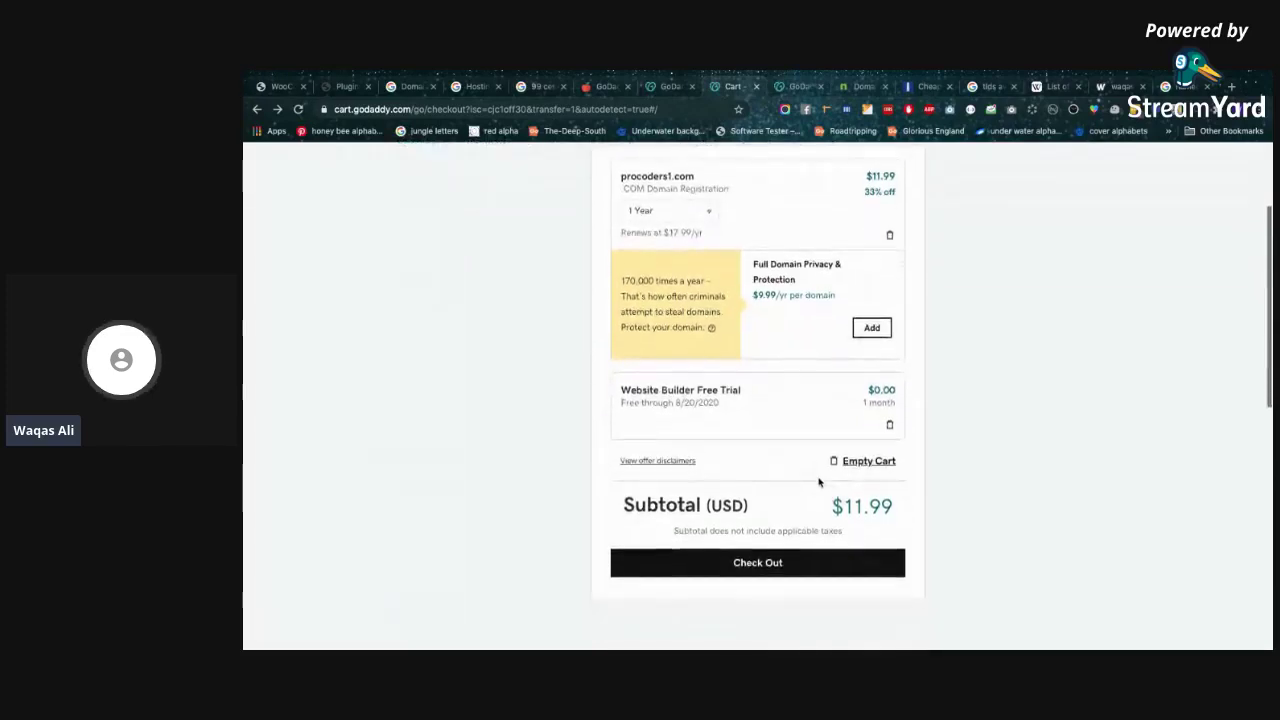
scroll(820, 478, down, 1)
scroll(791, 423, up, 2)
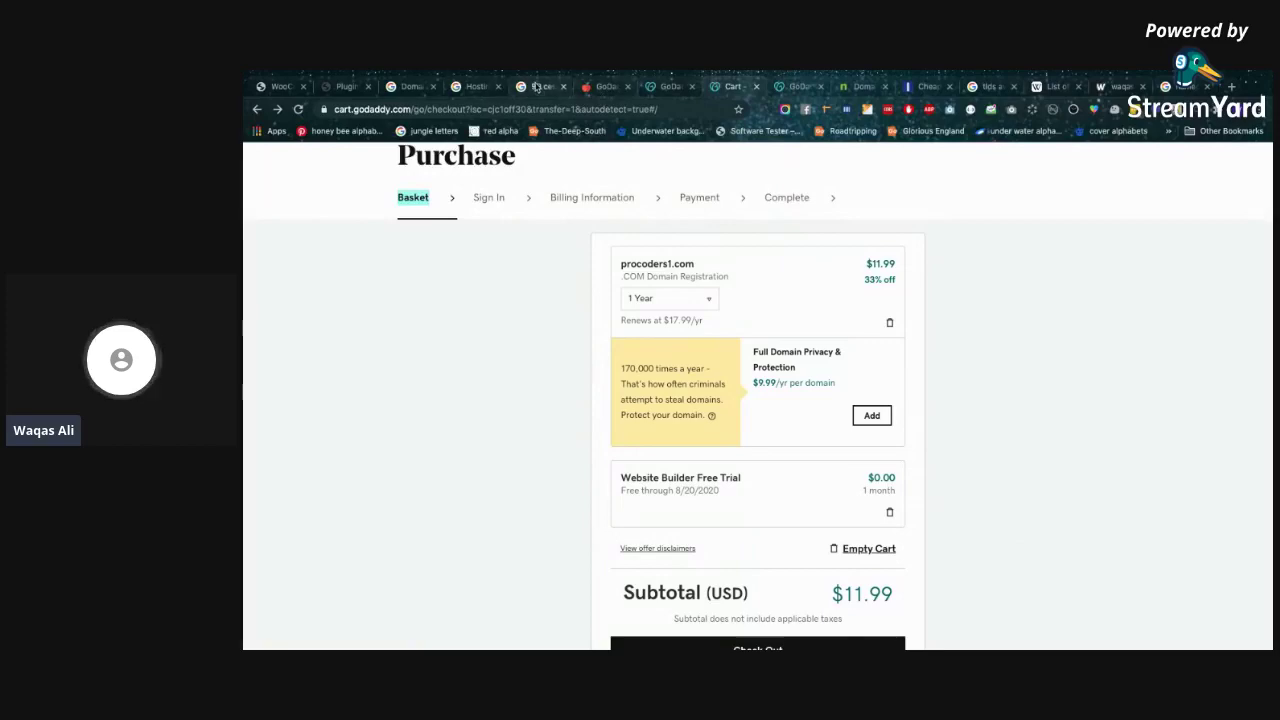
click(604, 86)
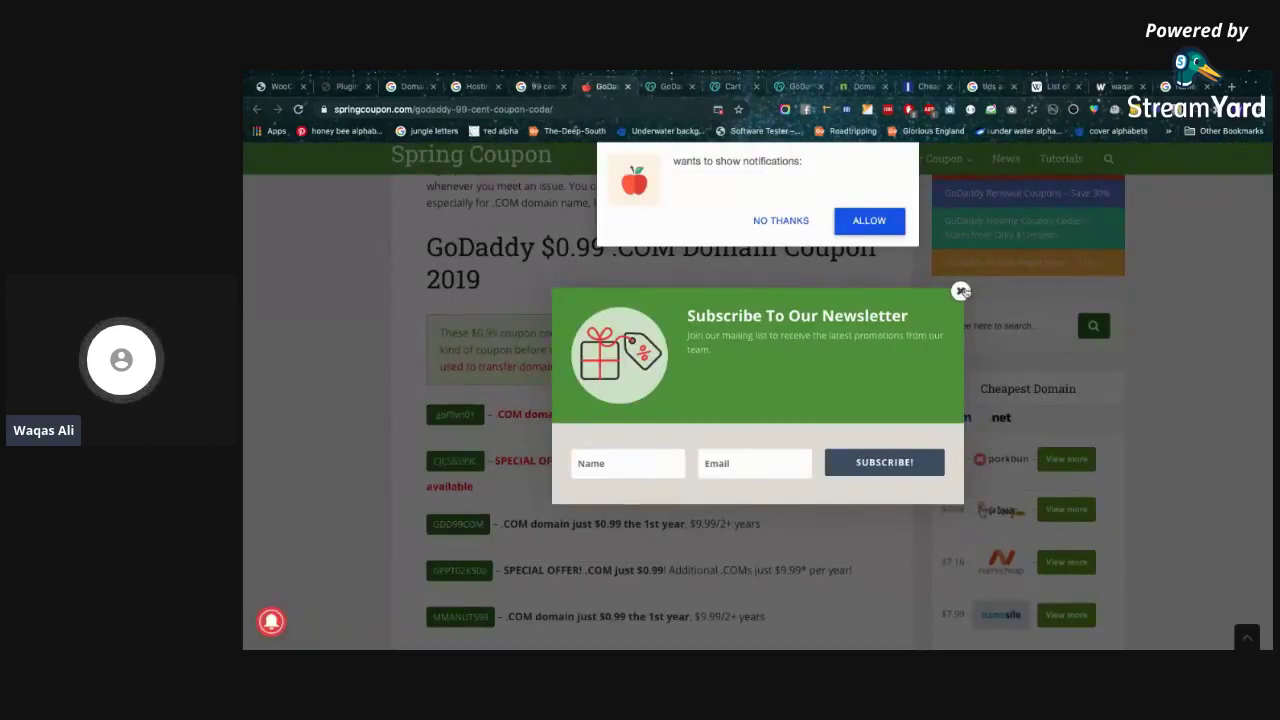
click(960, 291)
scroll(671, 371, down, 2)
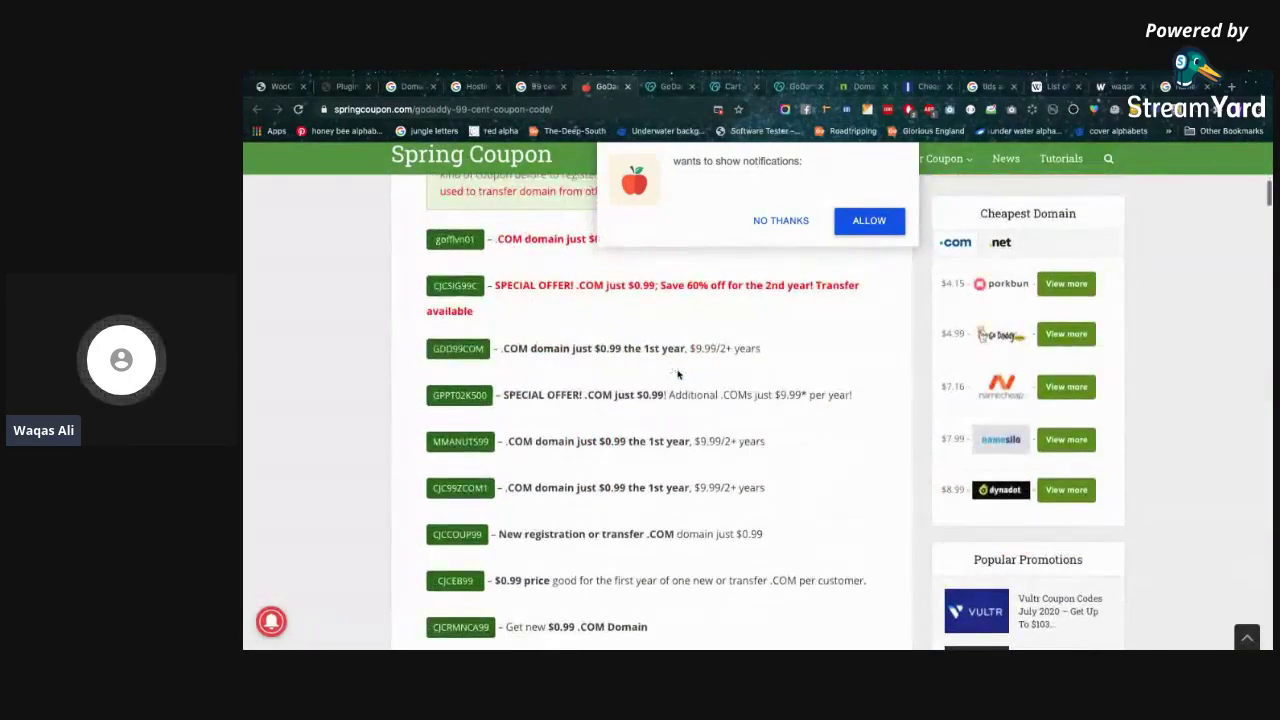
scroll(677, 374, down, 1)
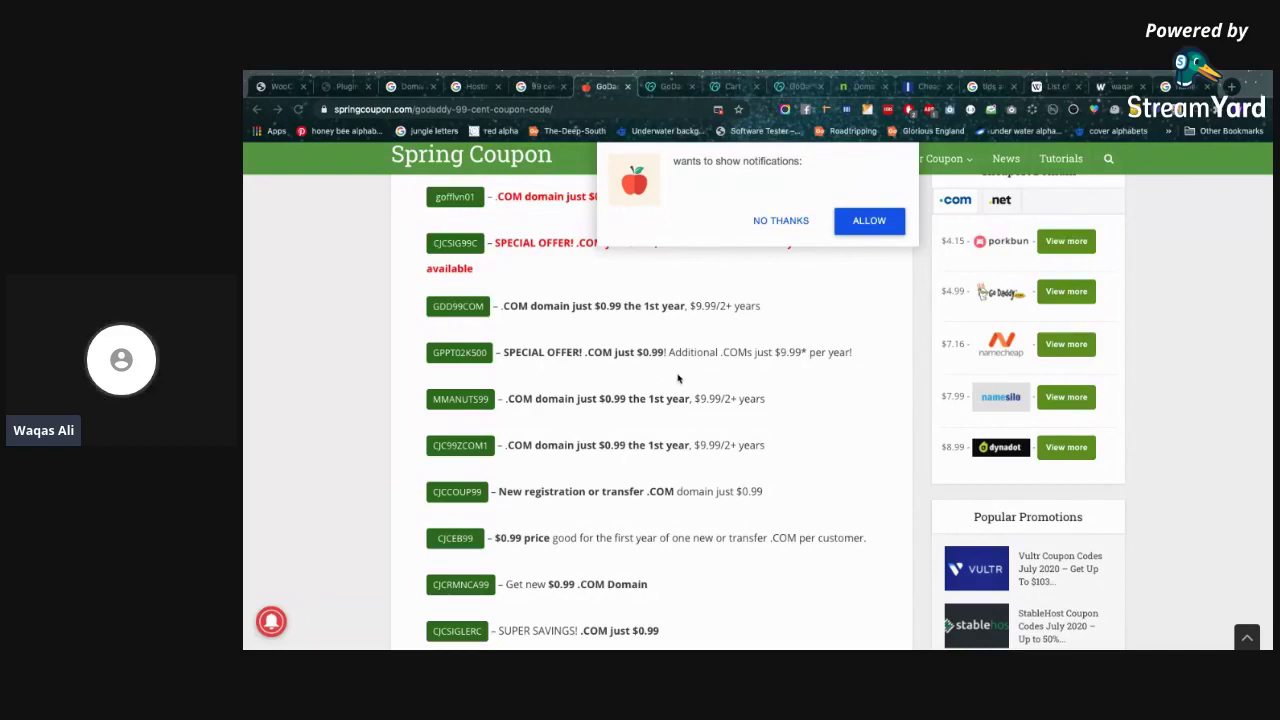
scroll(657, 384, up, 2)
click(668, 87)
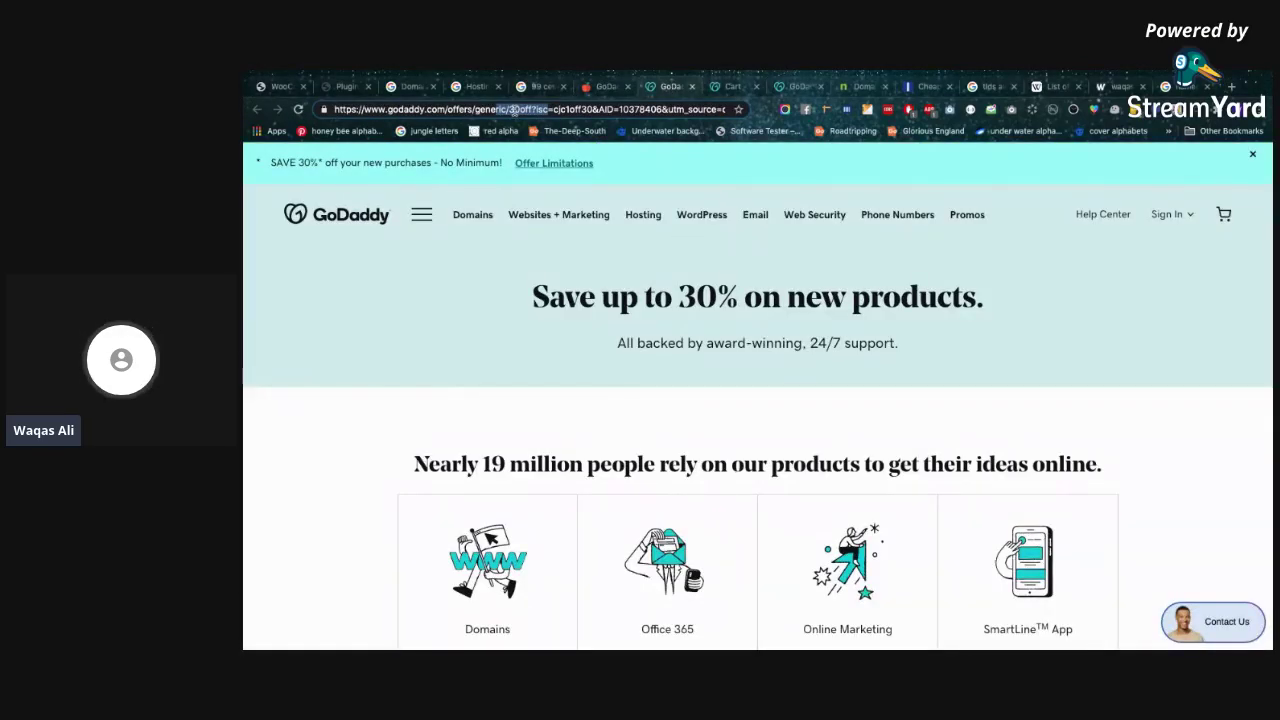
click(725, 88)
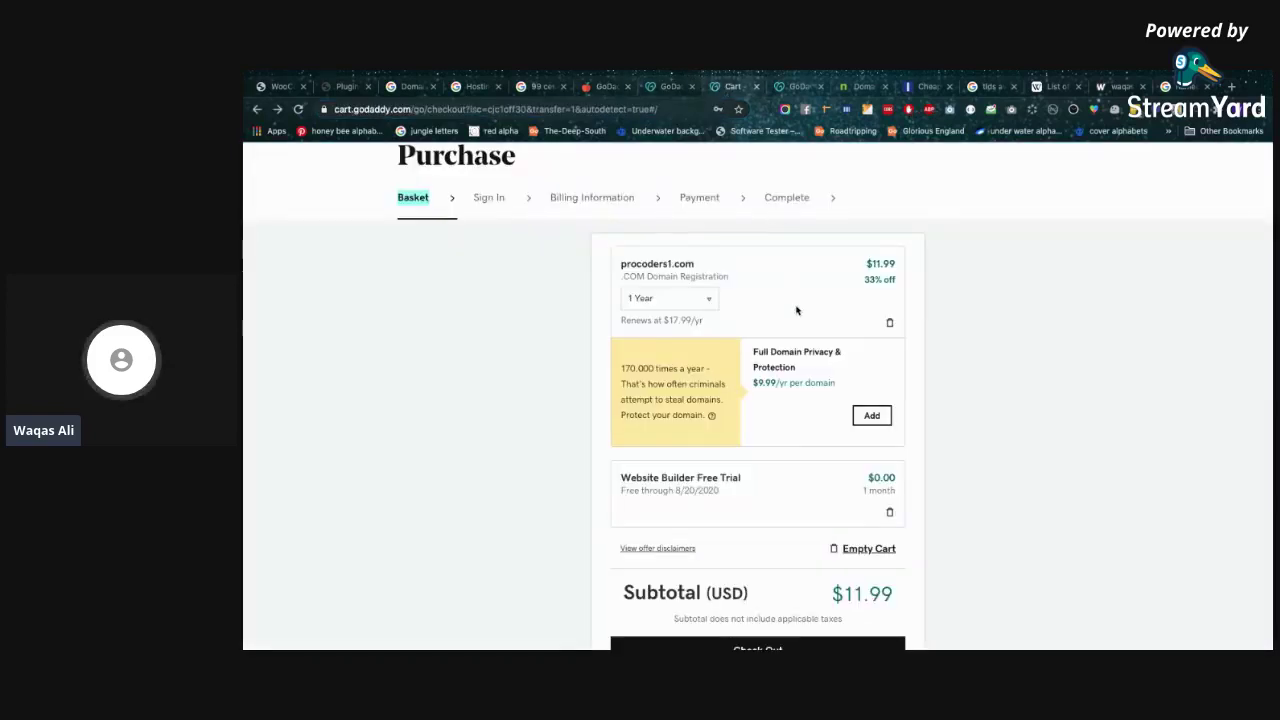
Check out from the discounted basket to reach the Payment step.
click(895, 272)
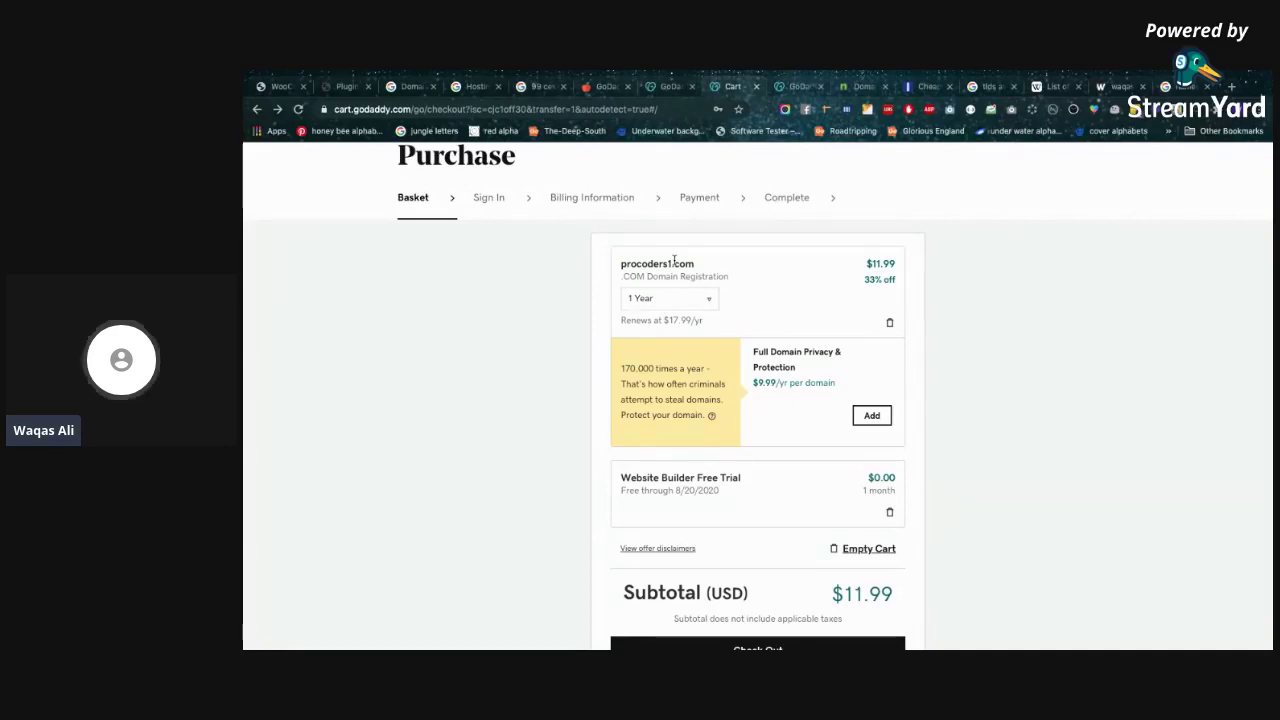
scroll(705, 260, down, 3)
click(762, 412)
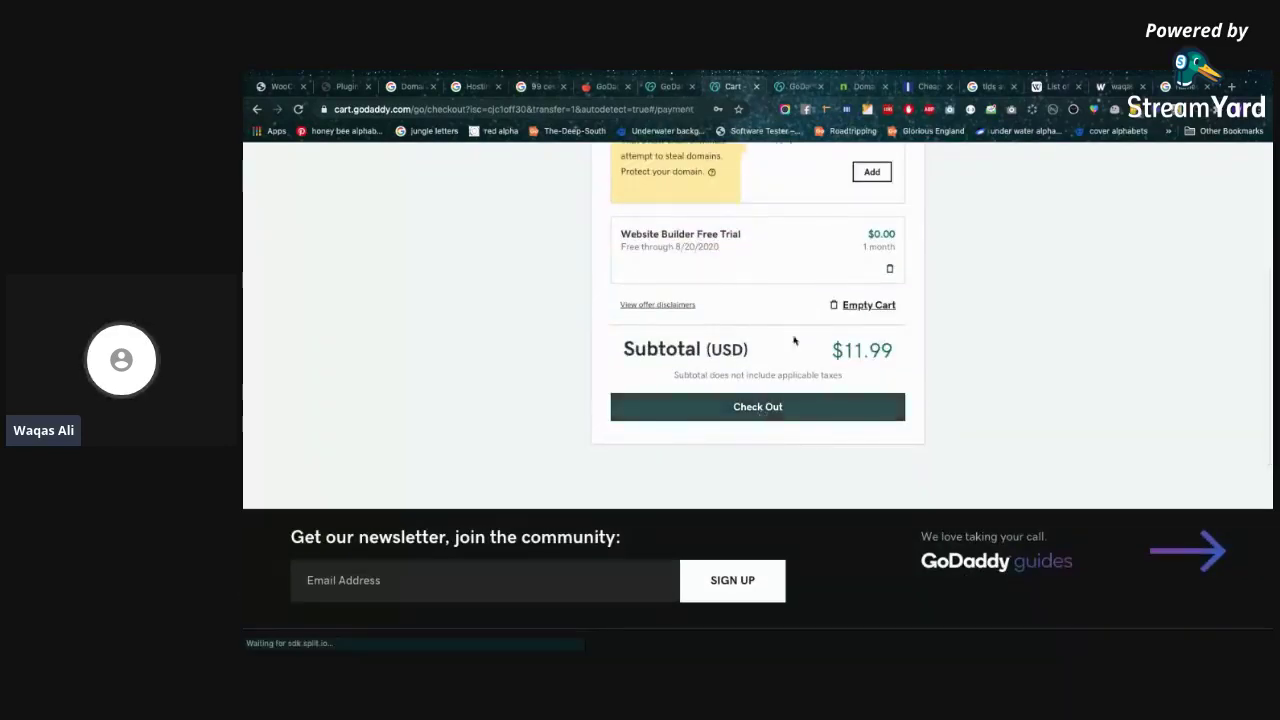
scroll(798, 330, down, 1)
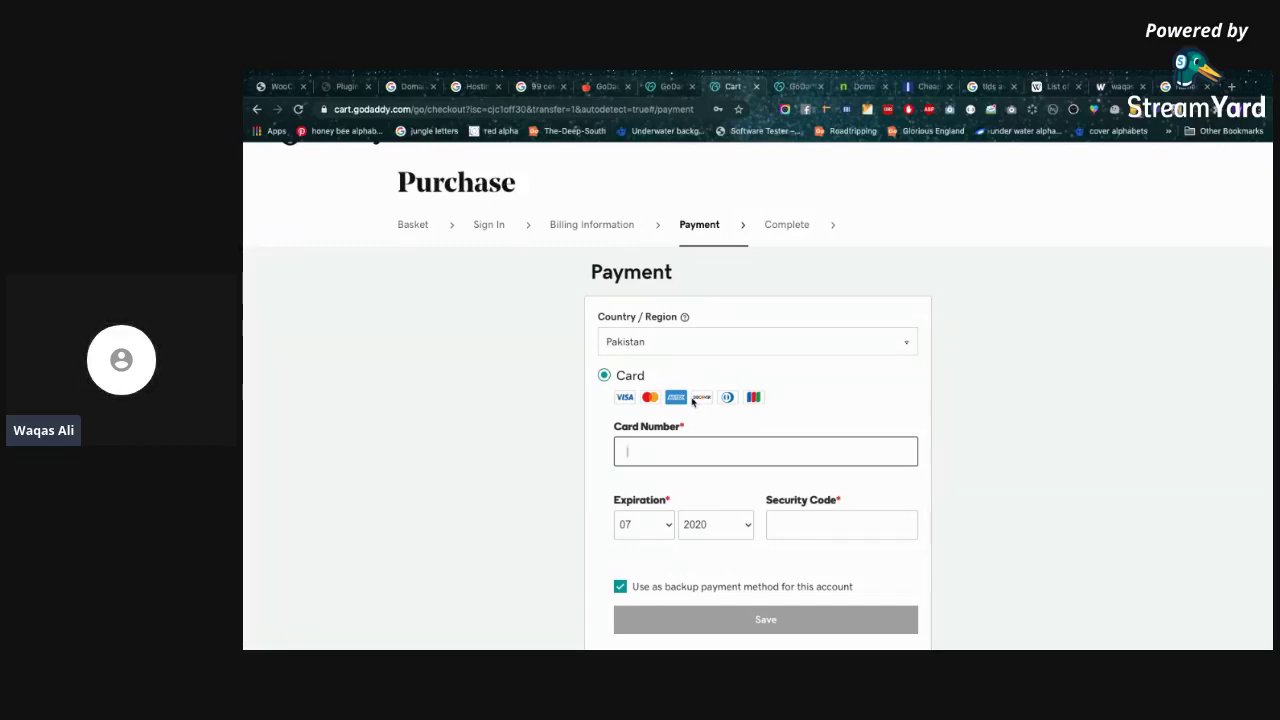
Focus Card Number, dismiss the saved-card suggestion, and leave the field empty.
click(660, 450)
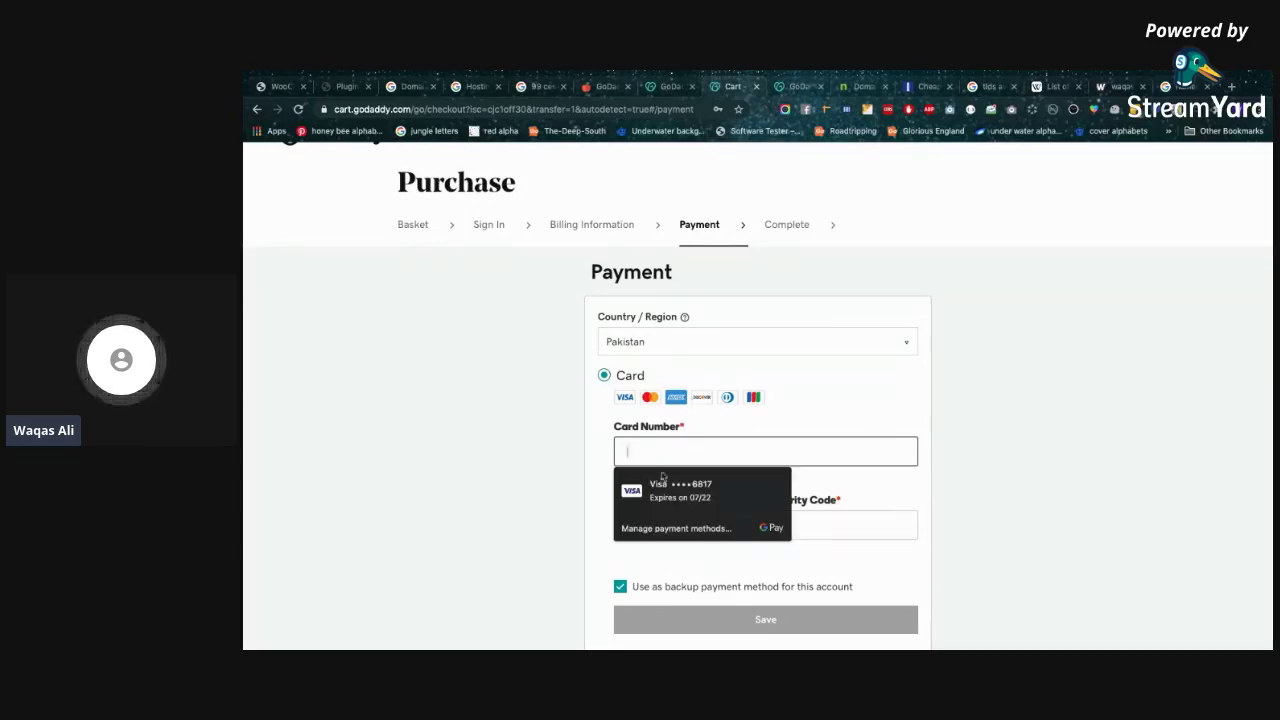
click(804, 381)
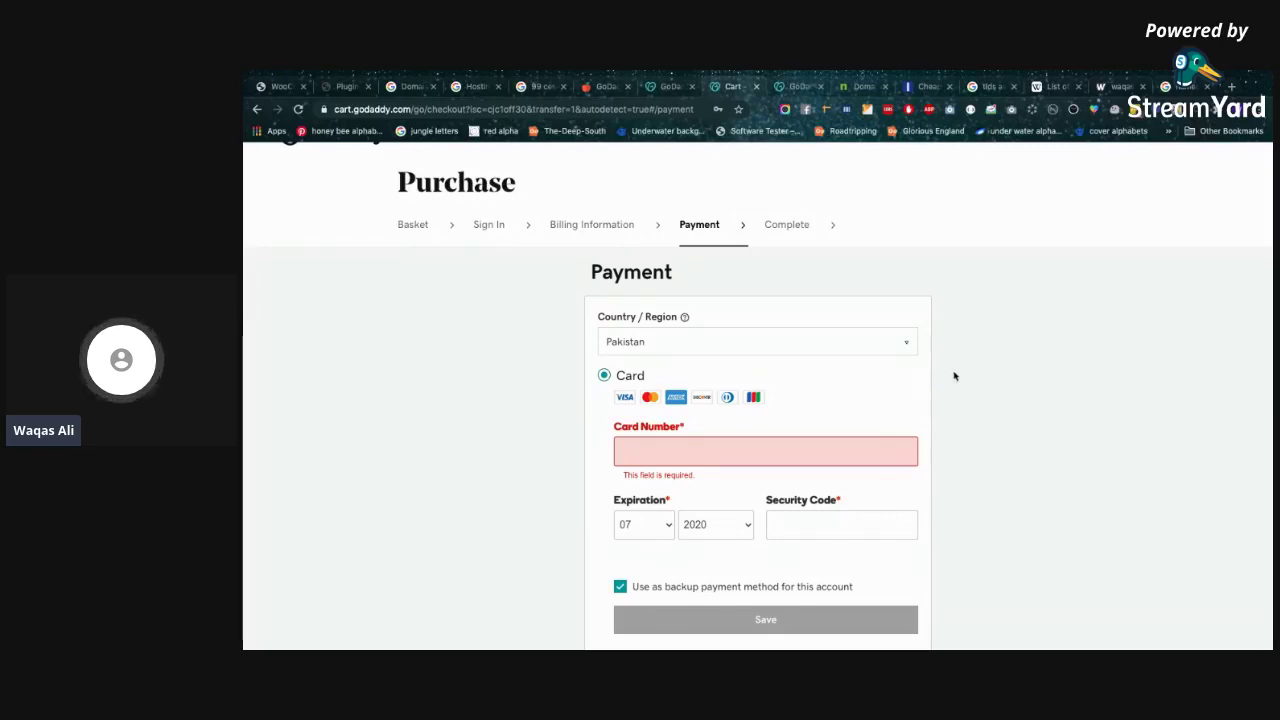
scroll(954, 376, down, 2)
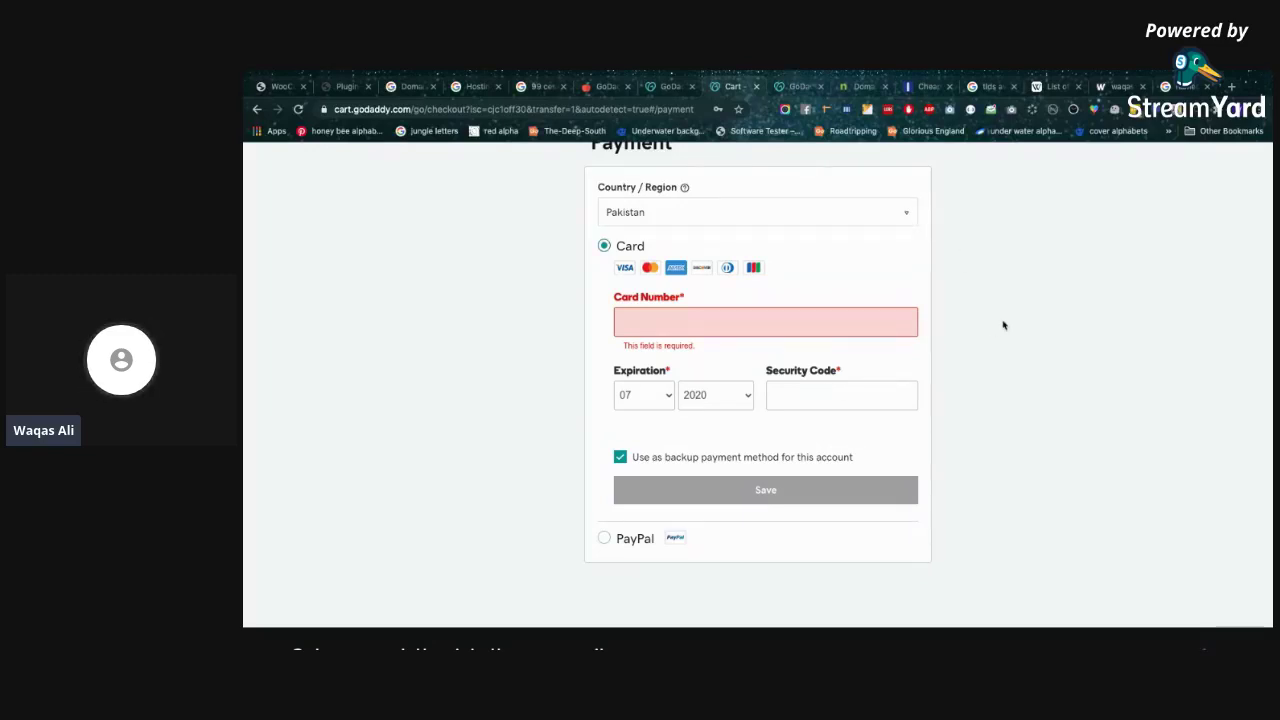
scroll(1004, 325, up, 1)
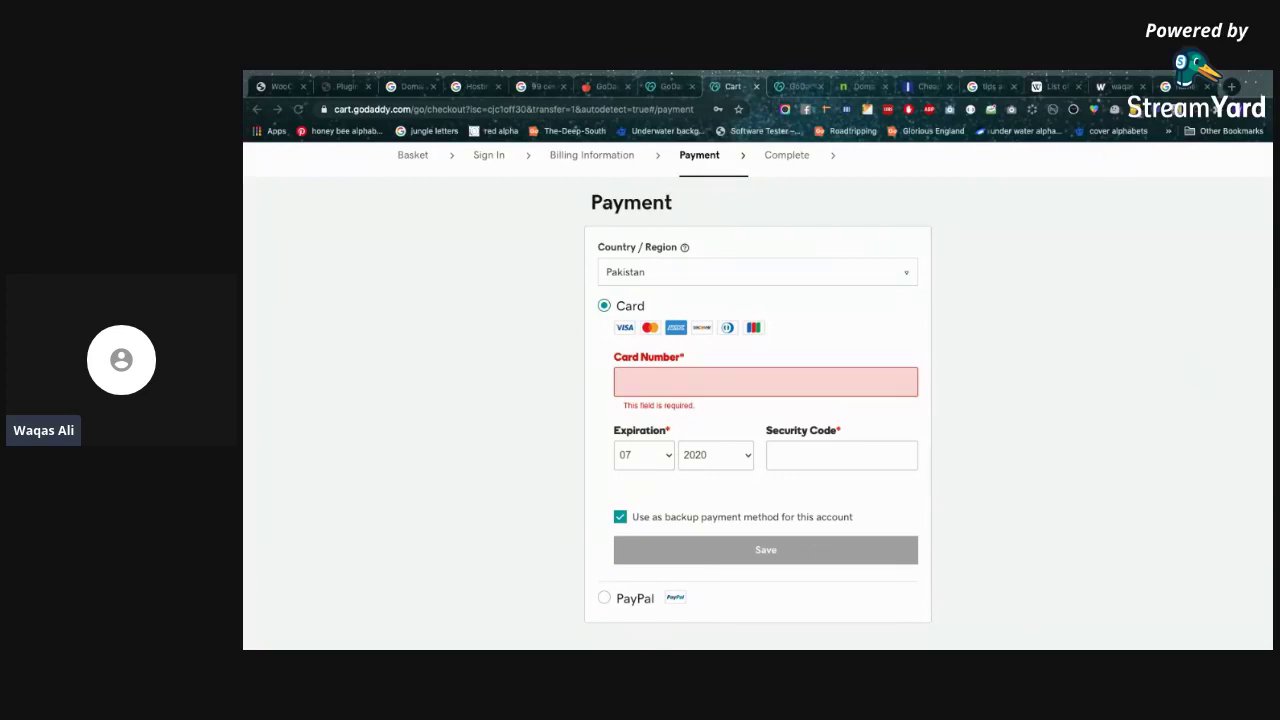
key(ctrl+Right)
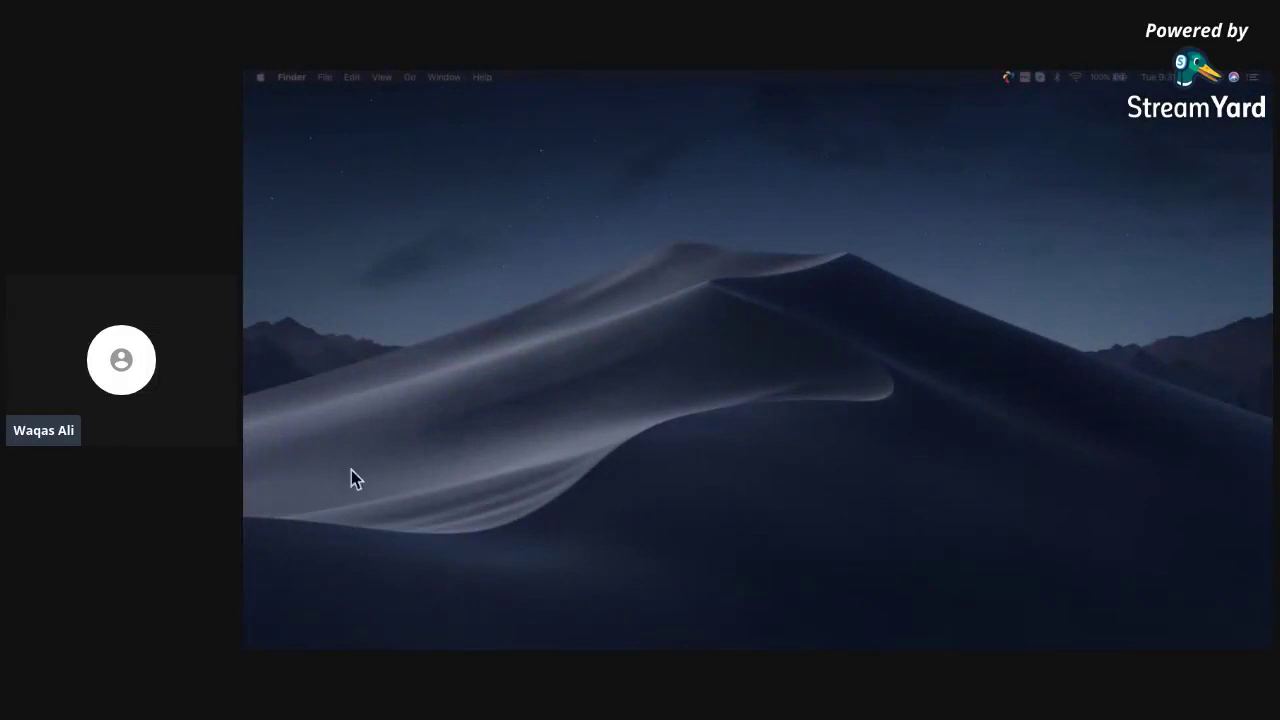
Switch Spaces to the other Chrome window showing GoDaddy Pakistan's home page.
key(ctrl+Right)
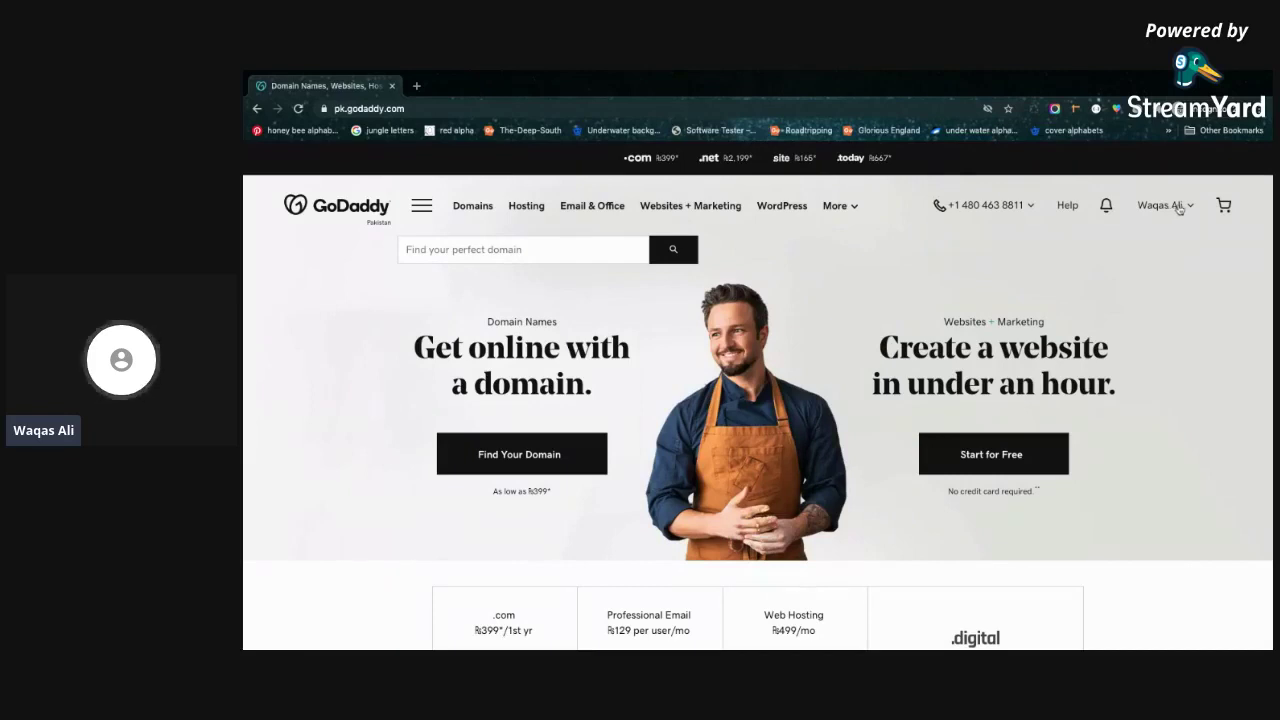
Open Domains, then Manage Domains from the account menu to list recimag.com.
click(483, 207)
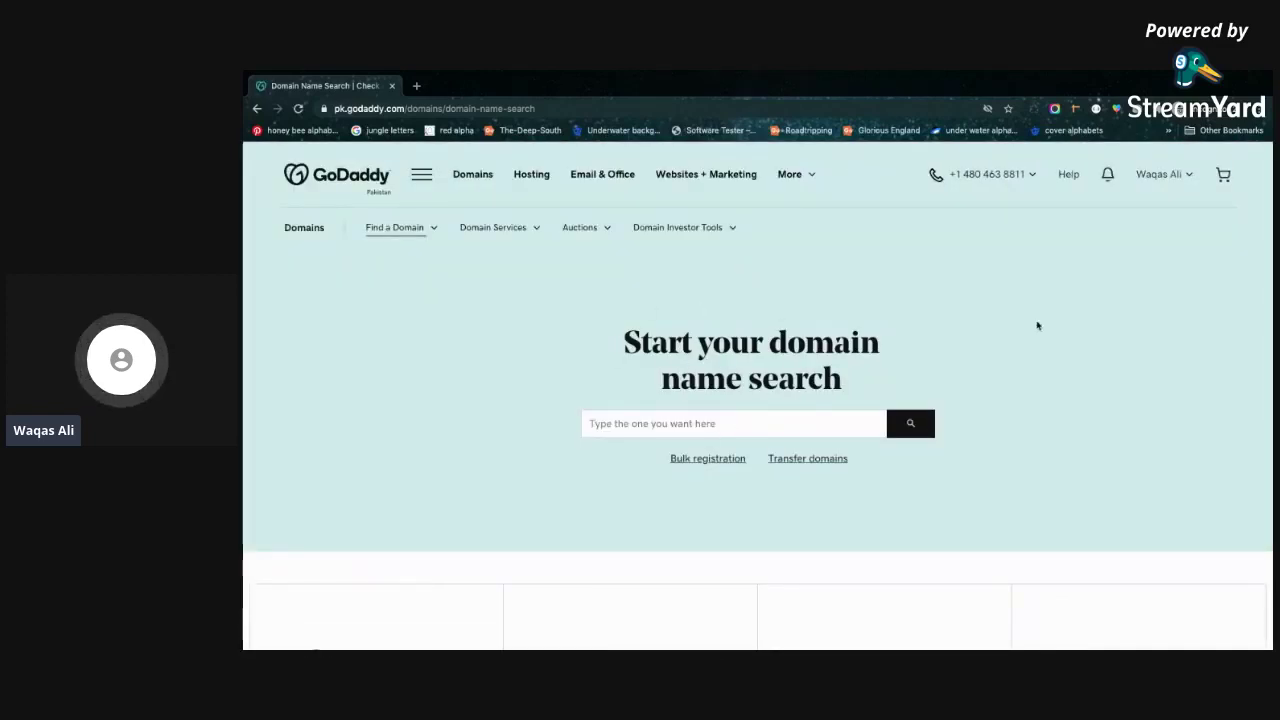
click(1186, 176)
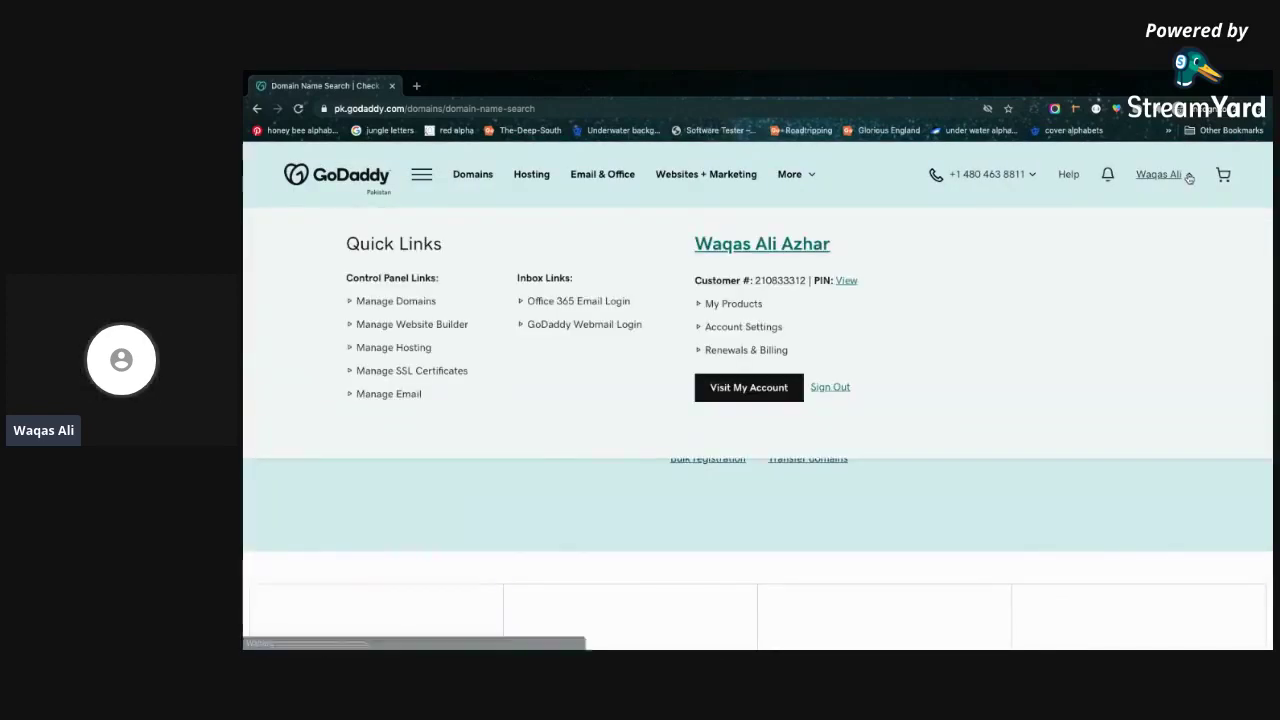
click(428, 301)
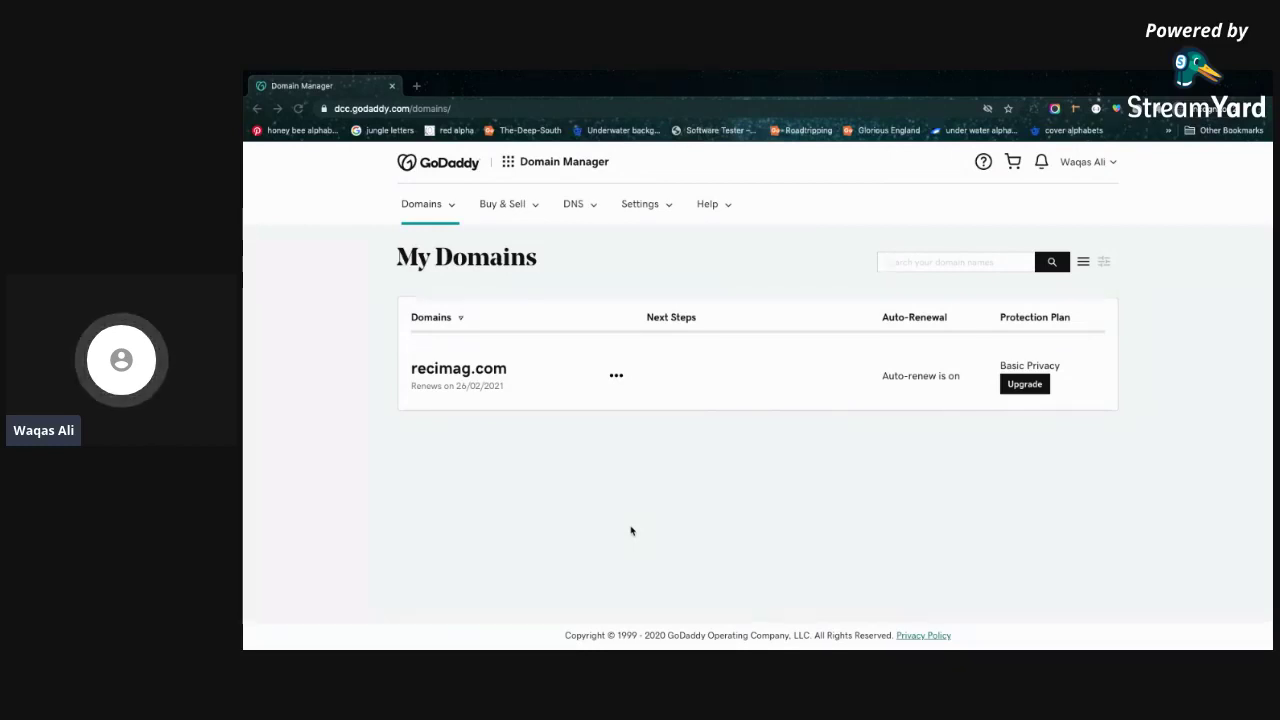
Search Google for 'hosting' in a new browser tab.
click(416, 86)
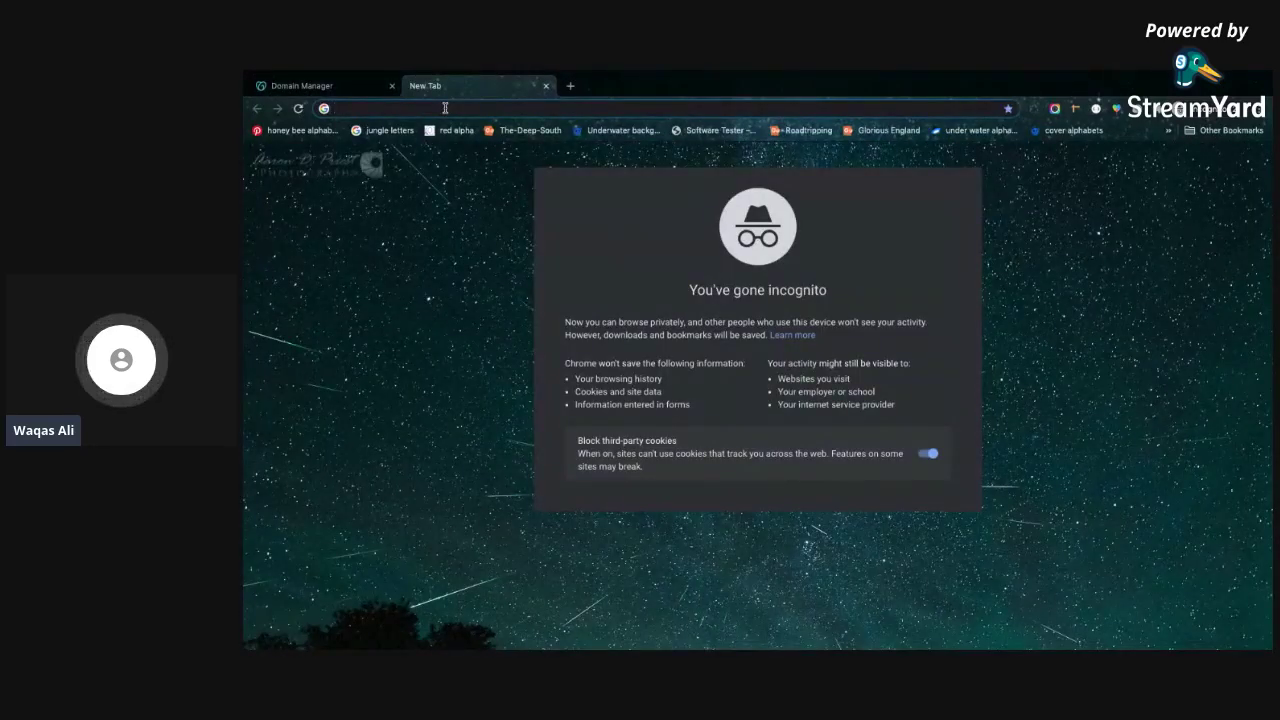
text(hosting)
key(Return)
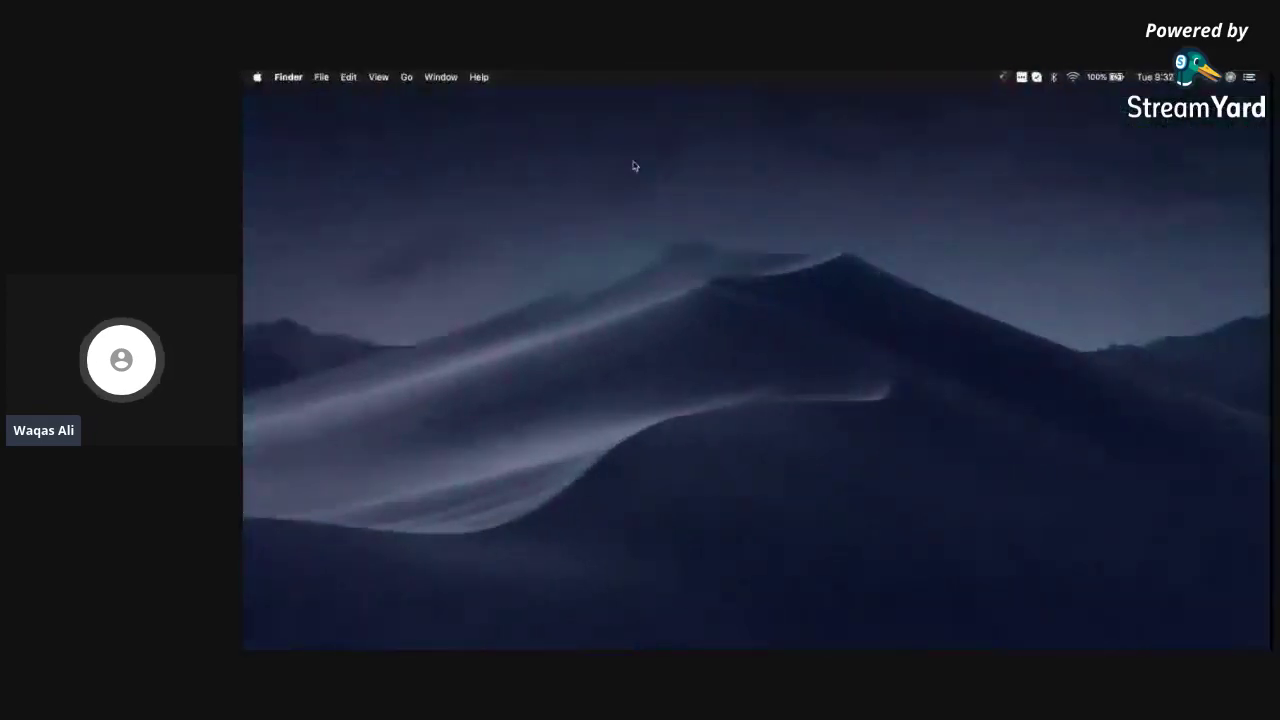
Switch Spaces back to the GoDaddy checkout Payment window.
key(ctrl+Right)
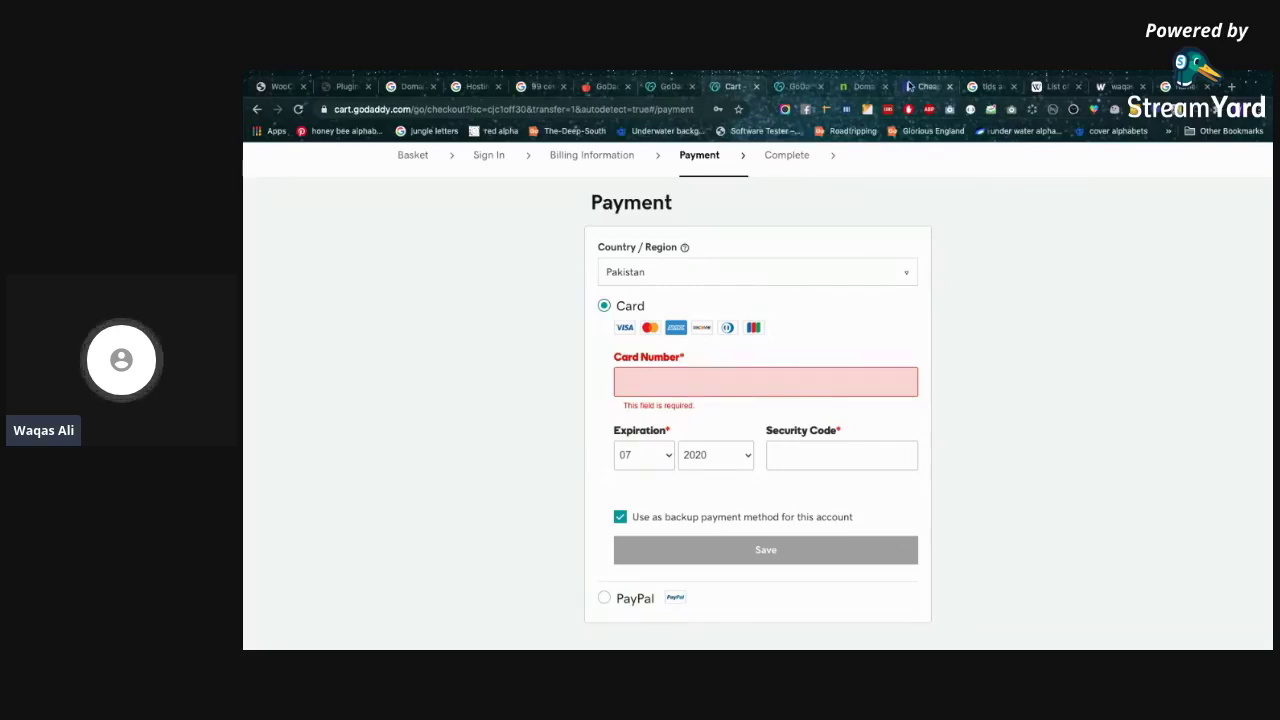
Switch to the NameSilo tab, showing its domain search with .com at $8.99.
click(928, 86)
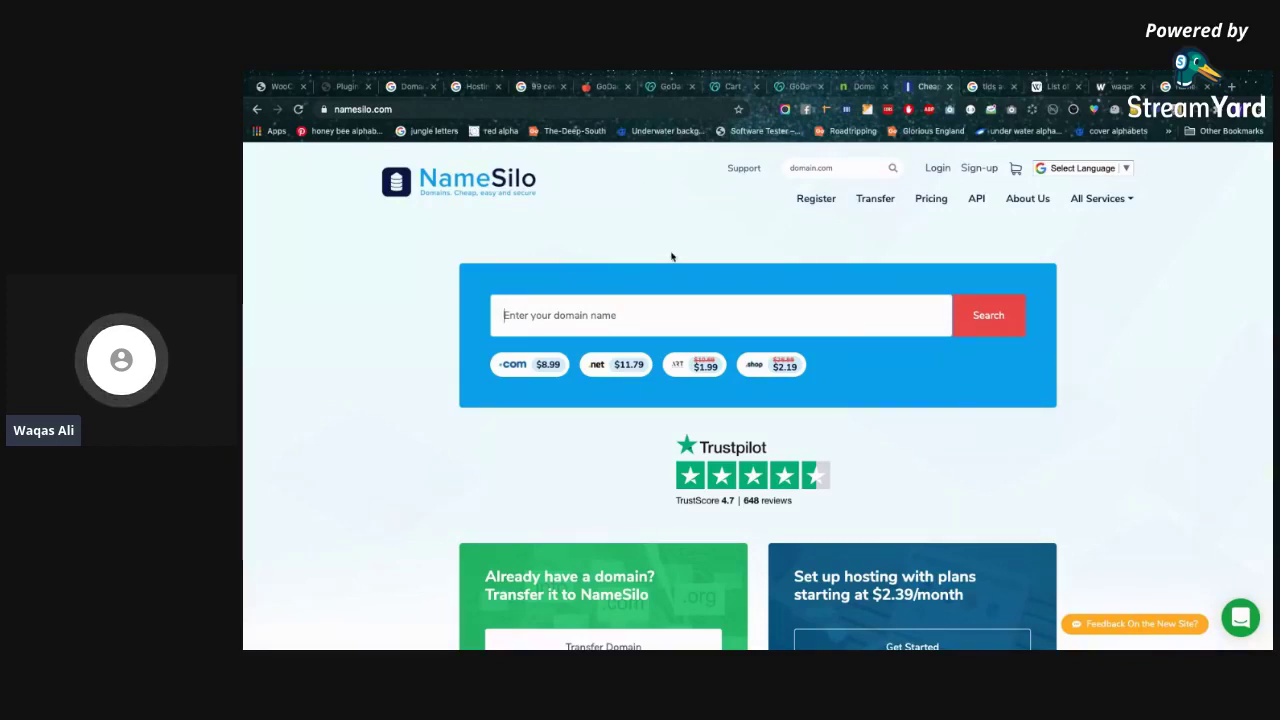
Load the crocweb.com home page in a new browser tab.
click(1236, 86)
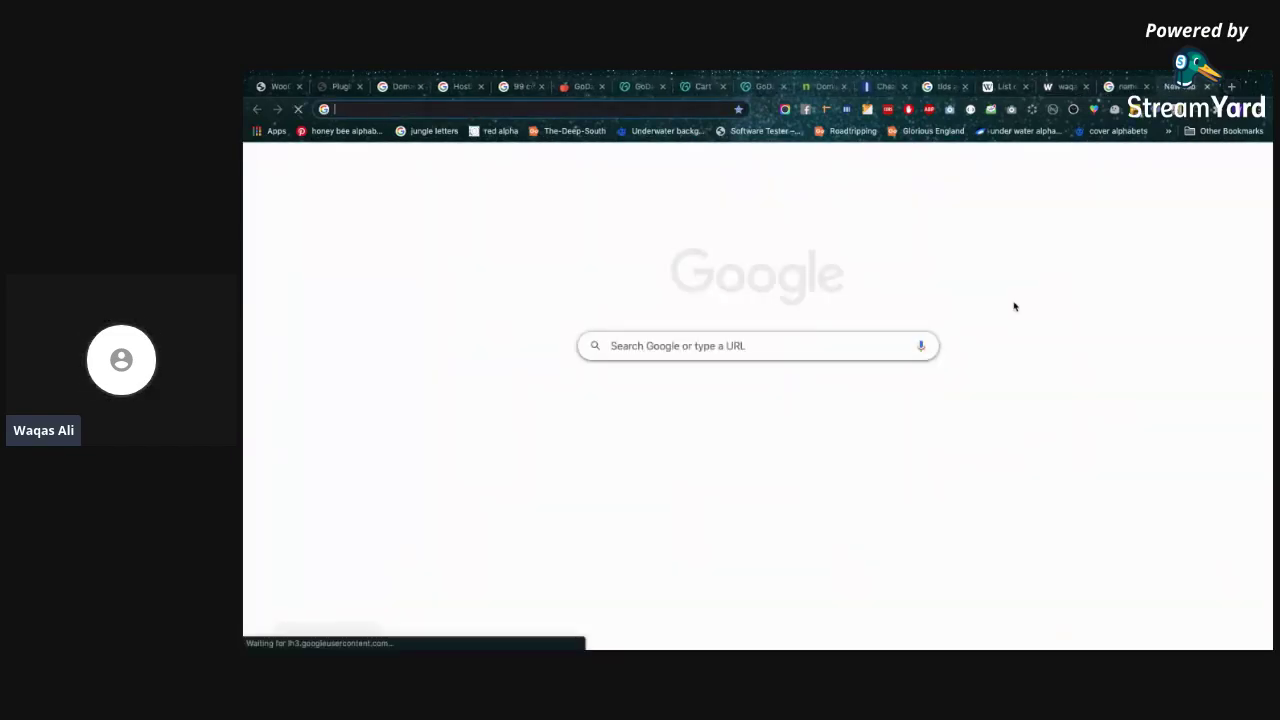
text(crocweb.com/clients/clientarea.php)
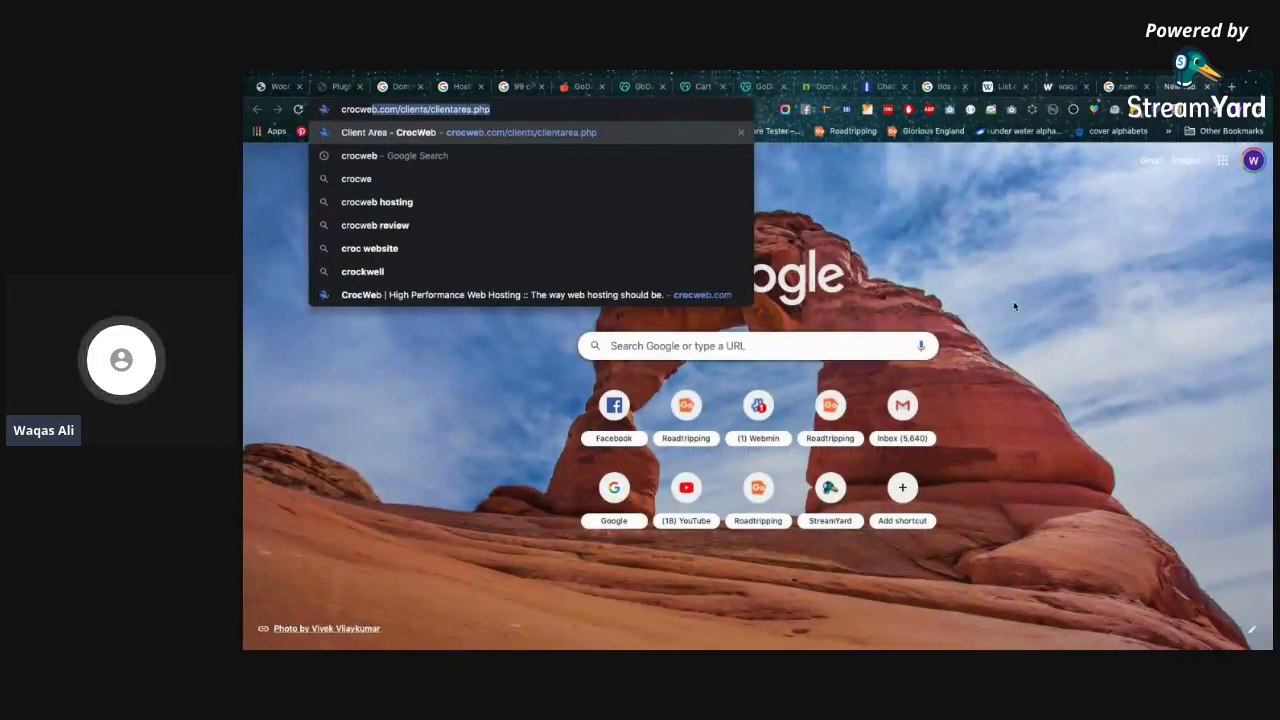
key(Right)
key(BackSpace)
key(BackSpace)
key(BackSpace)
key(BackSpace)
key(BackSpace)
key(BackSpace)
key(BackSpace)
key(BackSpace)
key(BackSpace)
key(BackSpace)
key(BackSpace)
key(BackSpace)
key(BackSpace)
key(BackSpace)
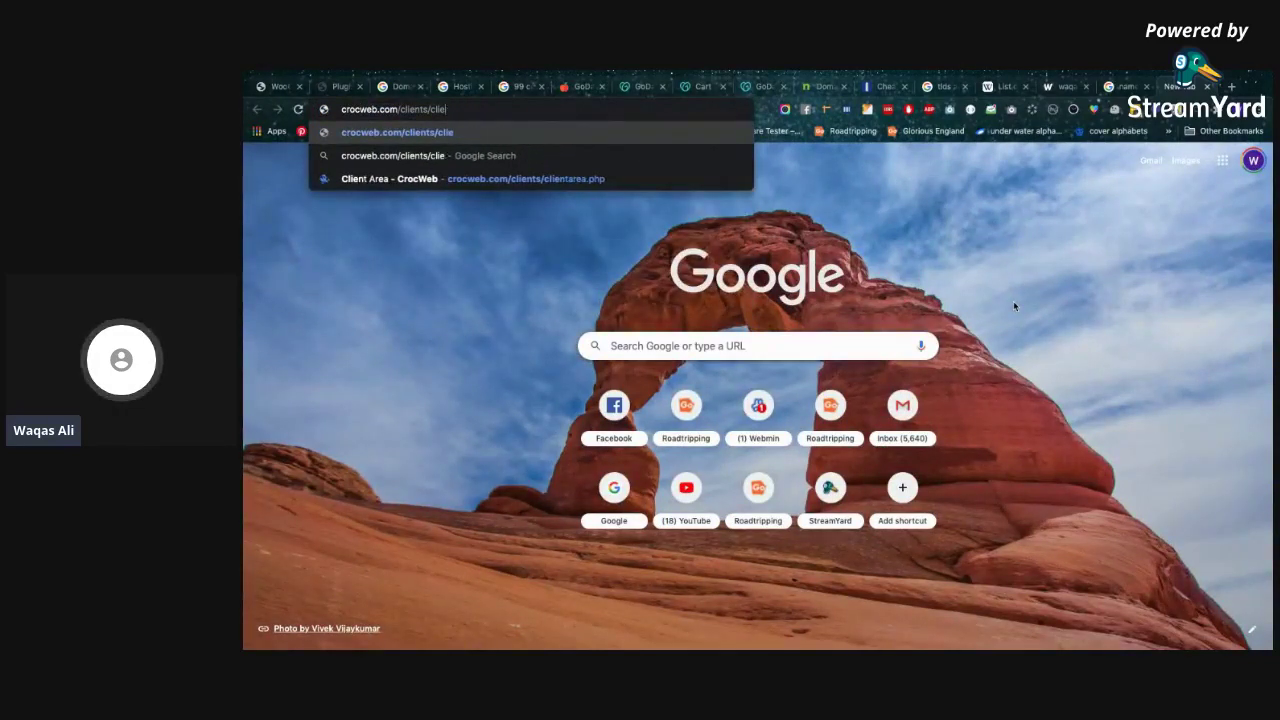
key(BackSpace)
key(BackSpace)
key(BackSpace)
key(BackSpace)
key(BackSpace)
key(BackSpace)
key(BackSpace)
key(BackSpace)
key(Return)
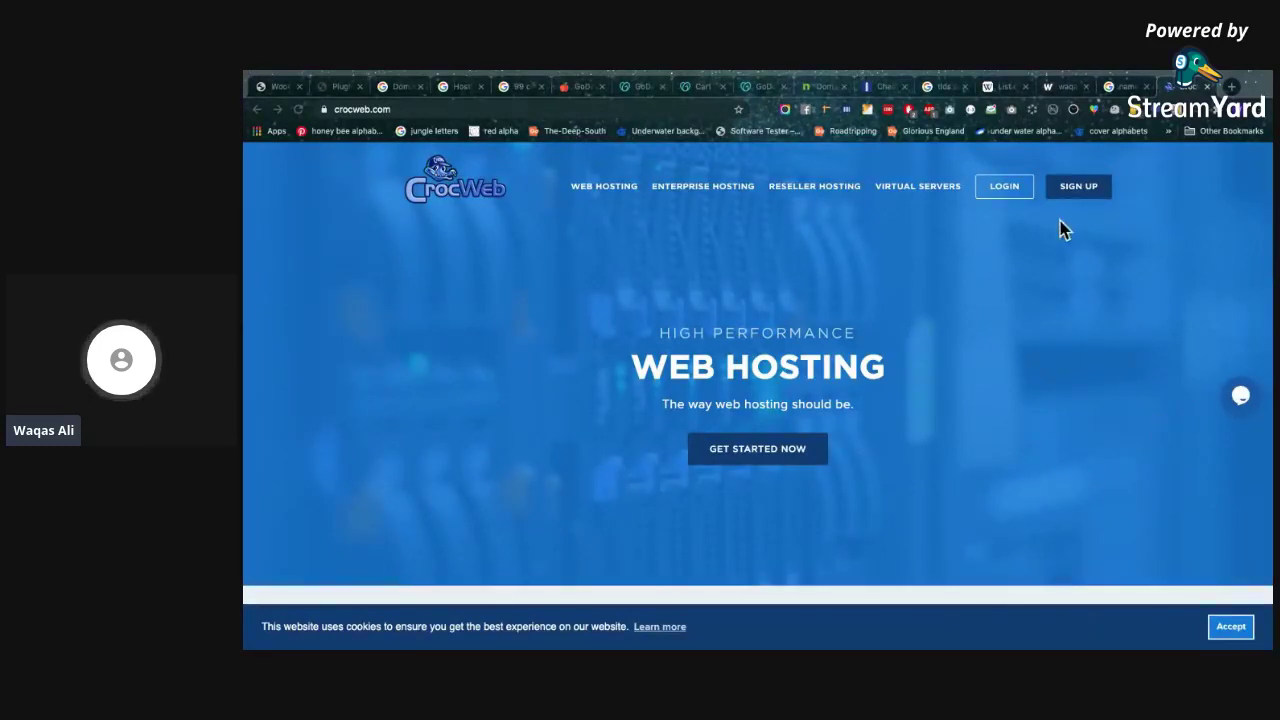
Search Google for namecheap in a new tab and open Namecheap's official site.
click(1233, 88)
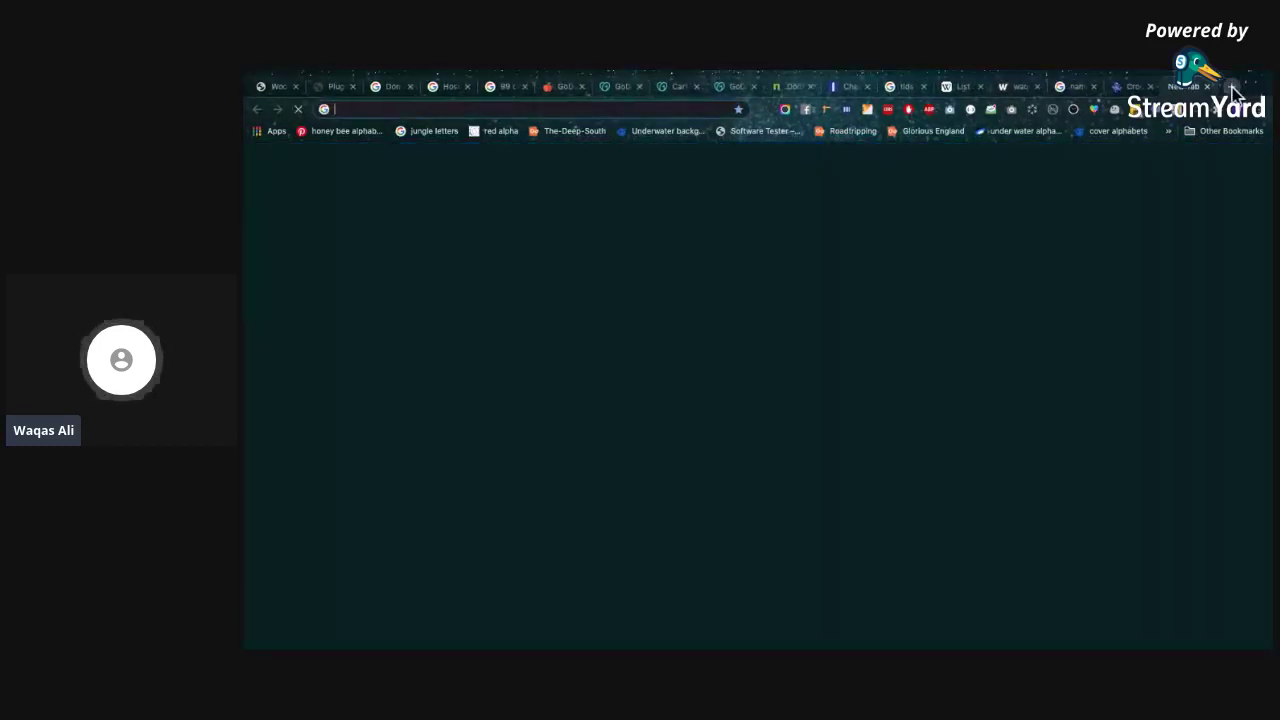
text(namecheap)
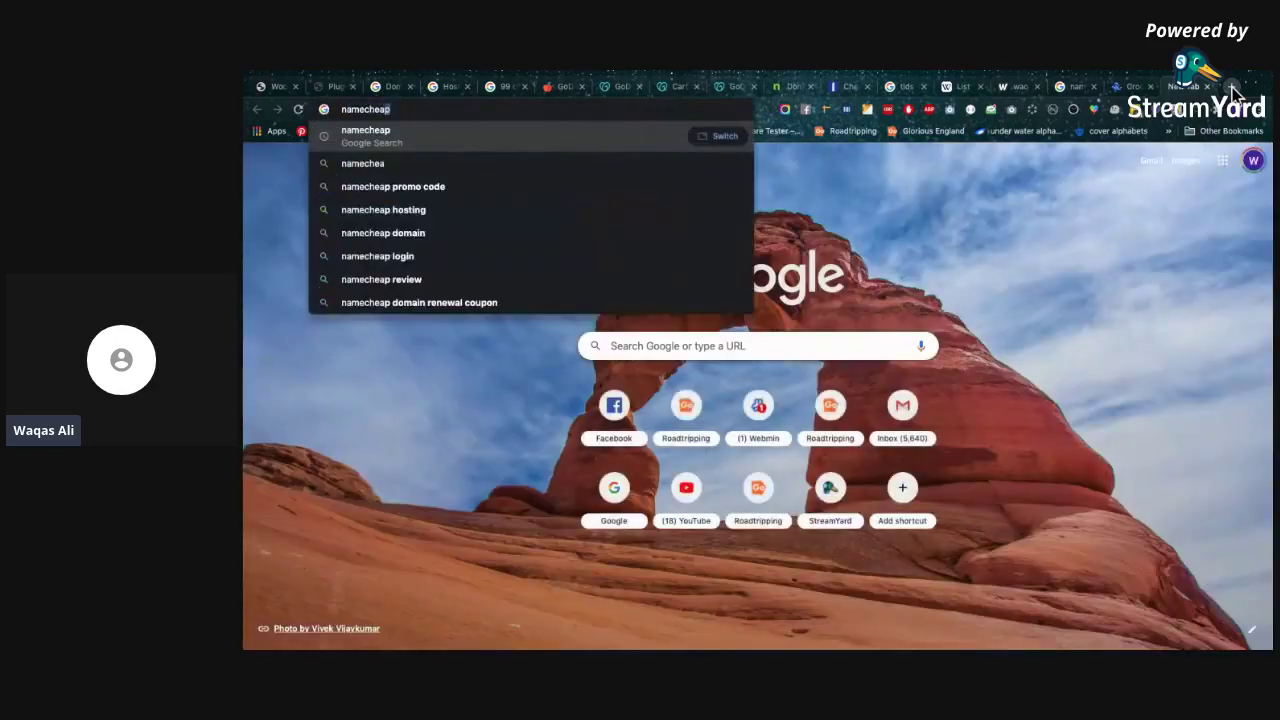
key(Return)
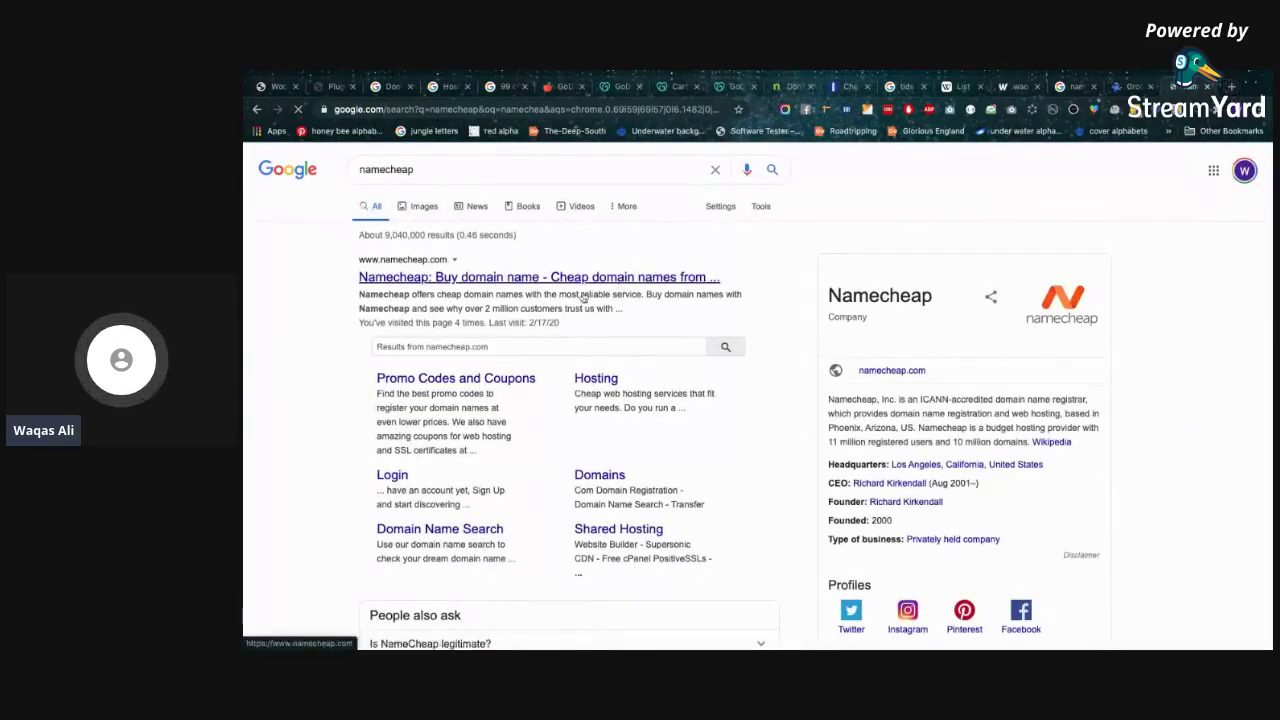
click(549, 278)
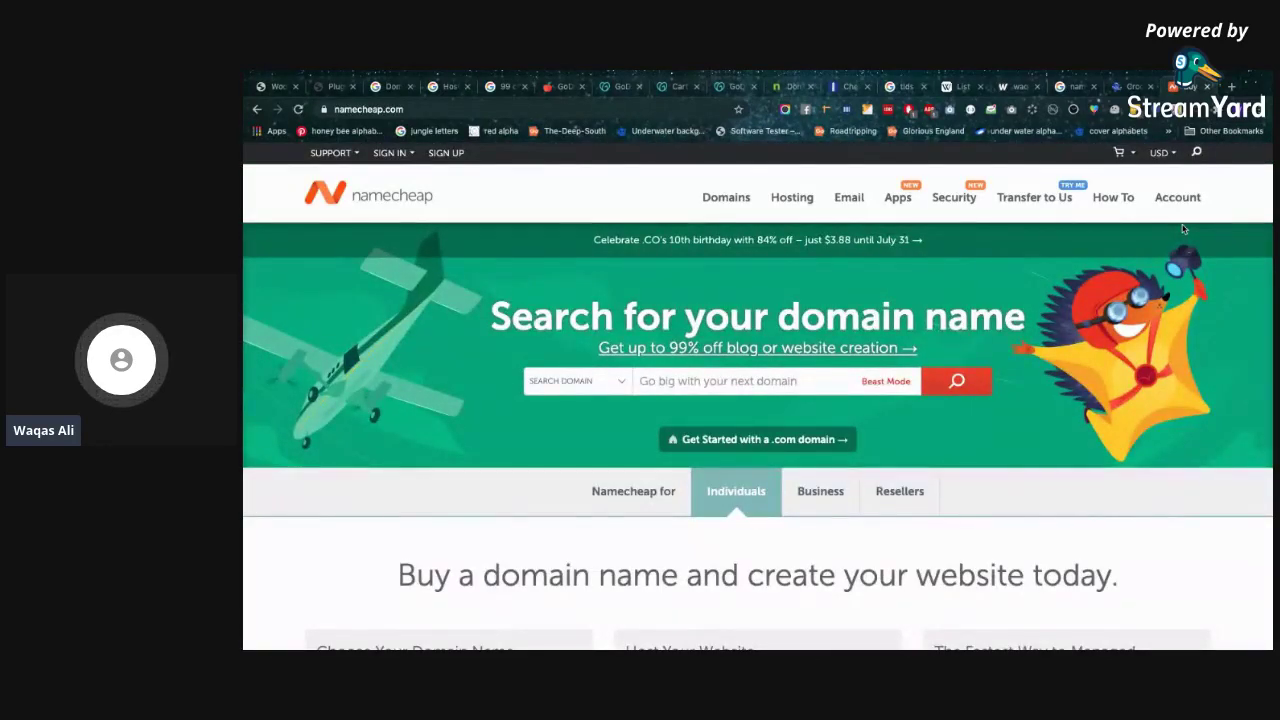
Run a Google search for bluehost in another new tab.
click(1231, 87)
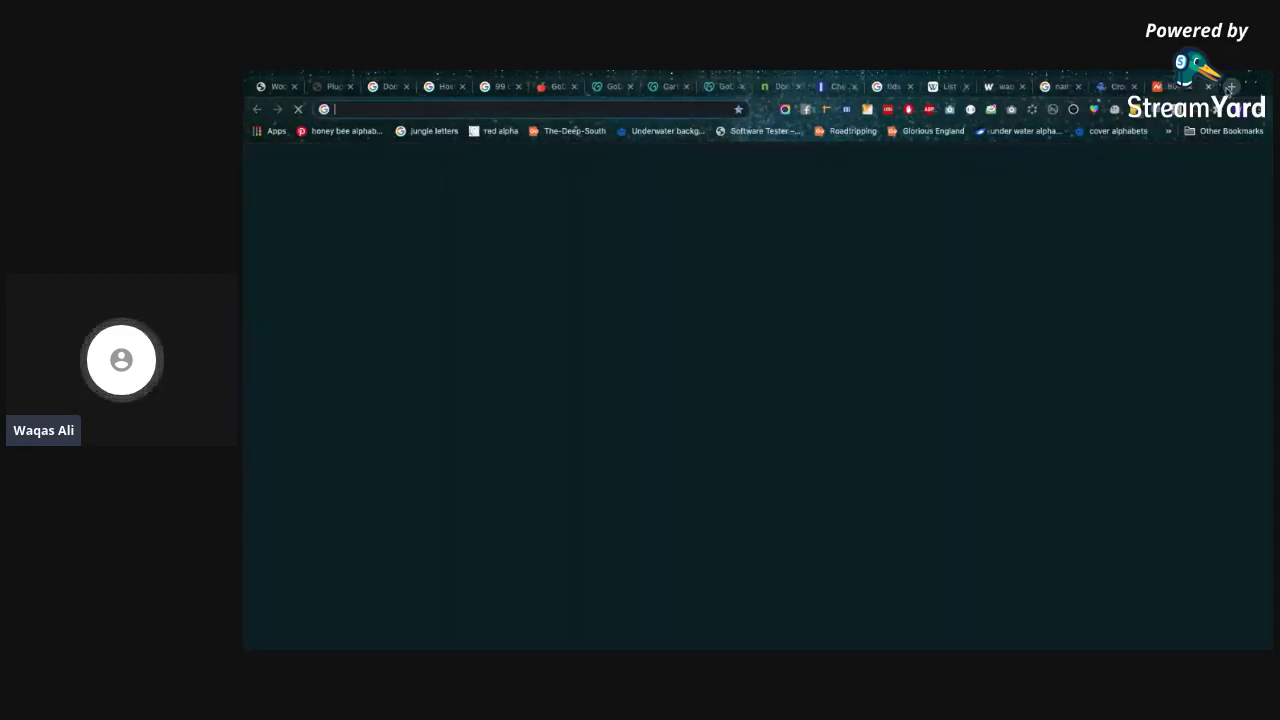
text(ble)
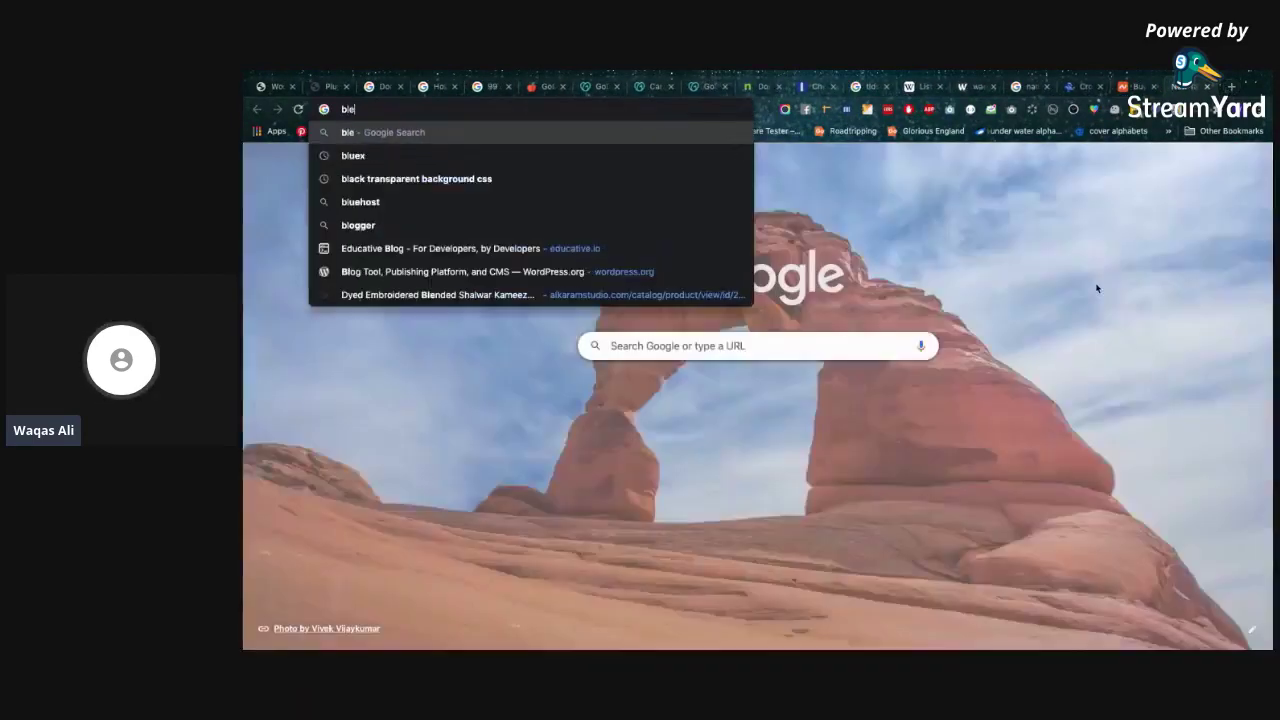
key(BackSpace)
text(ue)
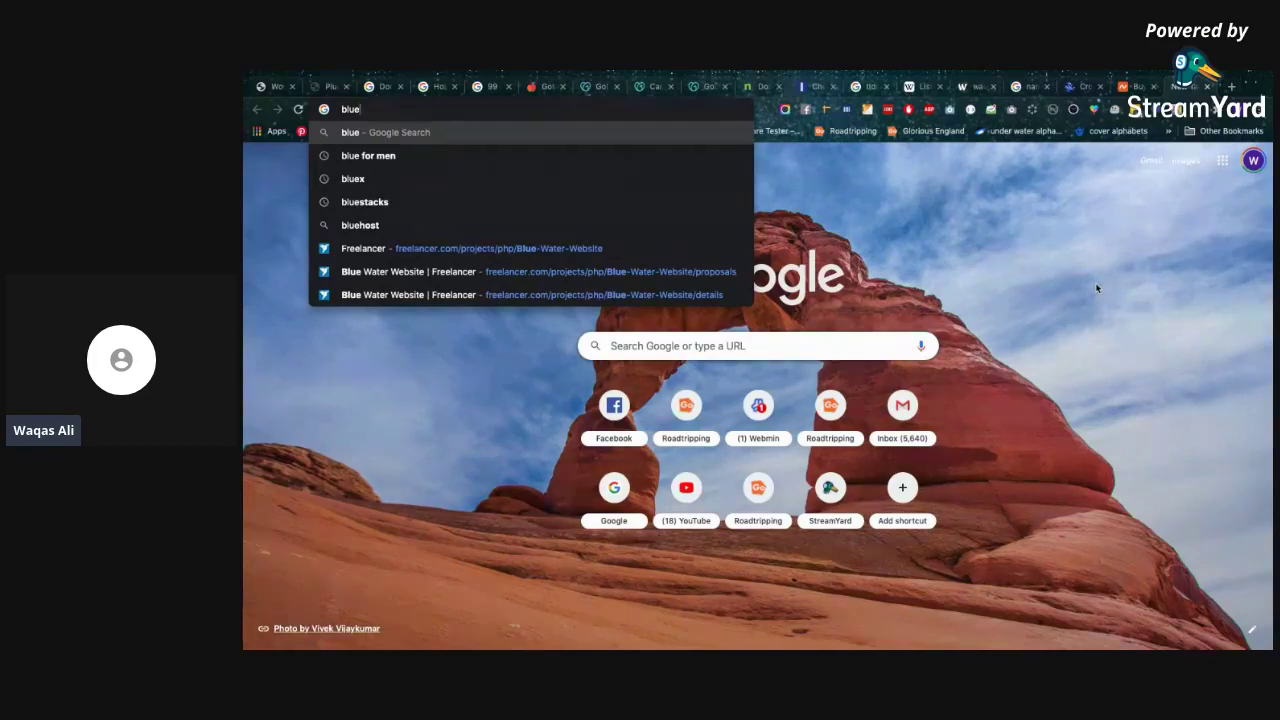
text(host)
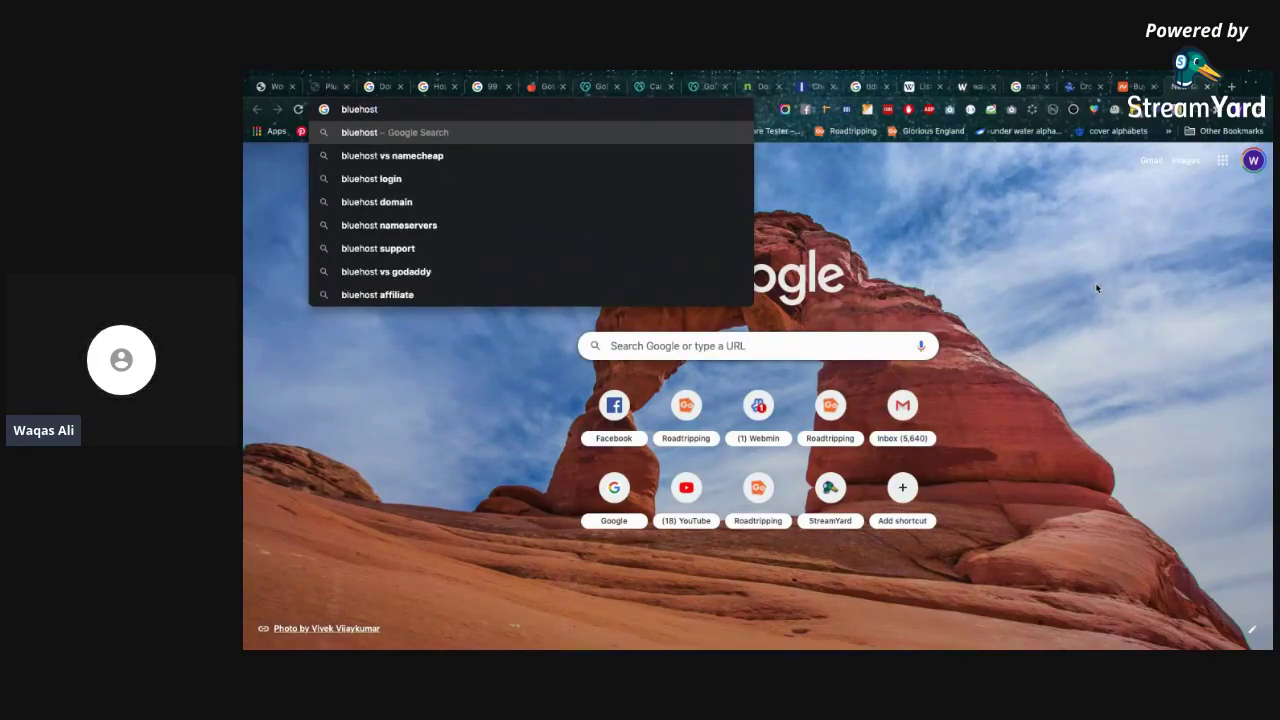
key(Return)
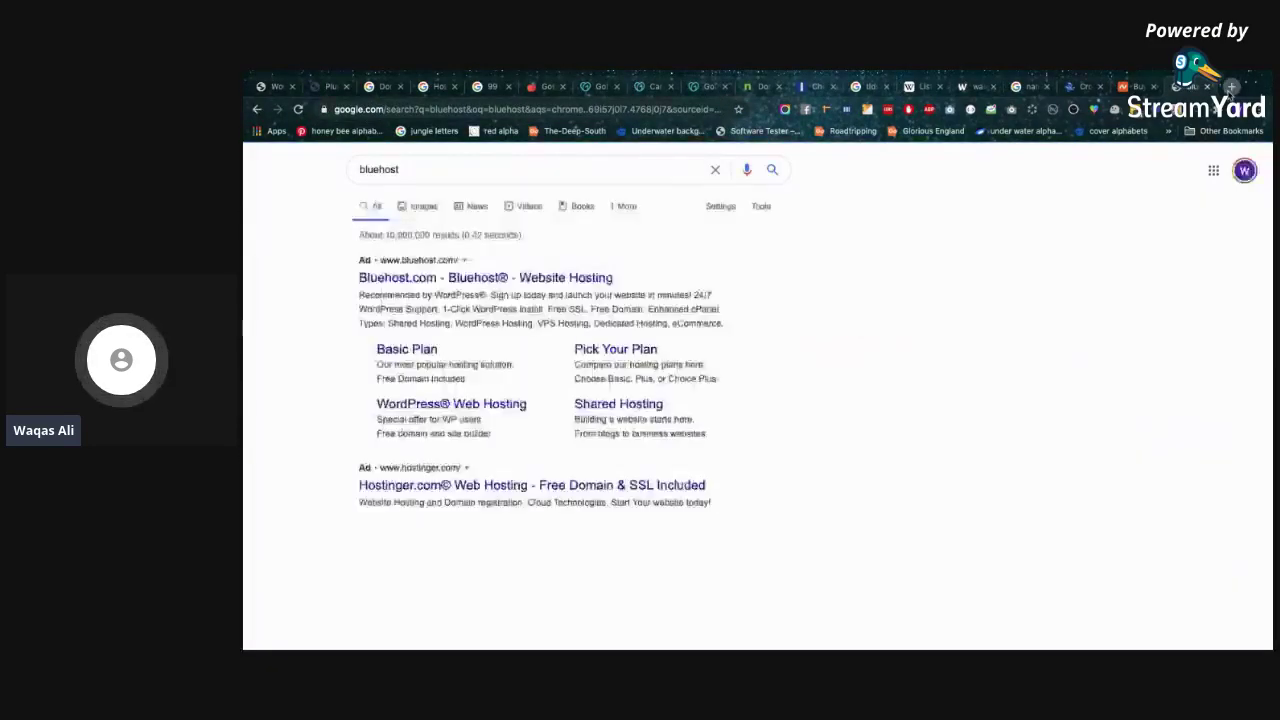
Search siteground and hostgator in new tabs, then return to the Namecheap home page.
click(1232, 88)
text(sitegrou)
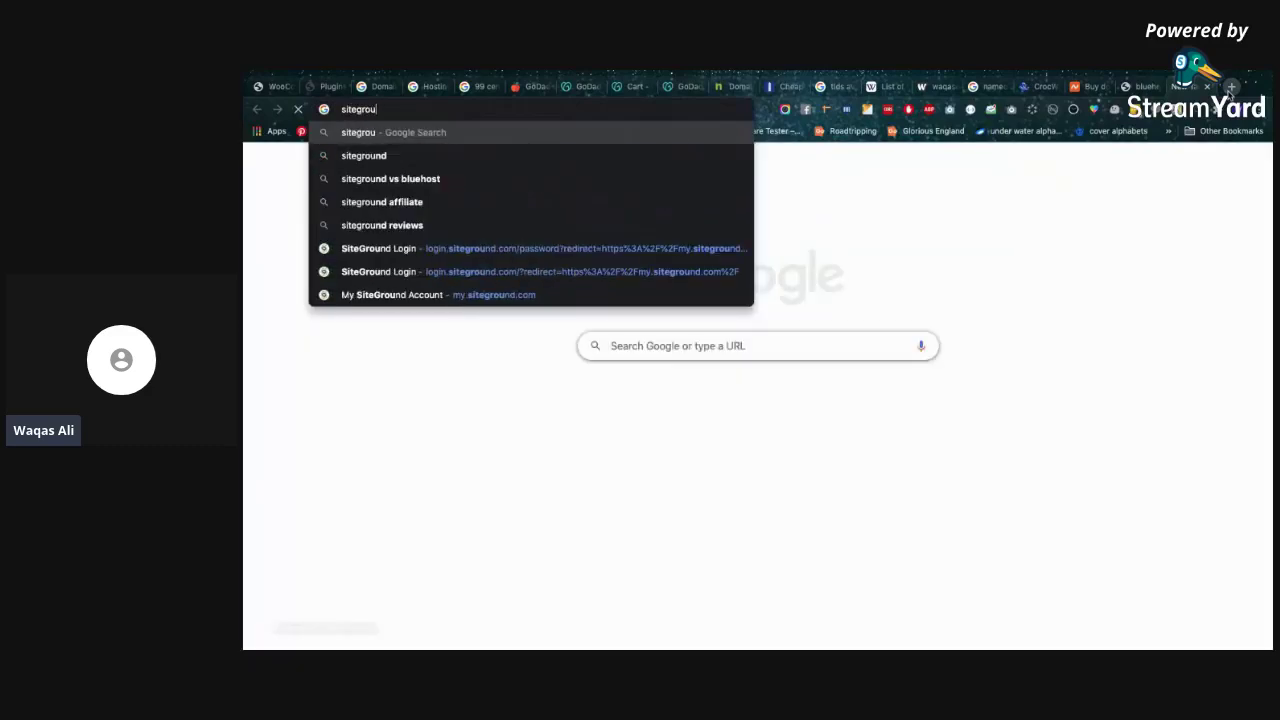
text(nd)
key(Return)
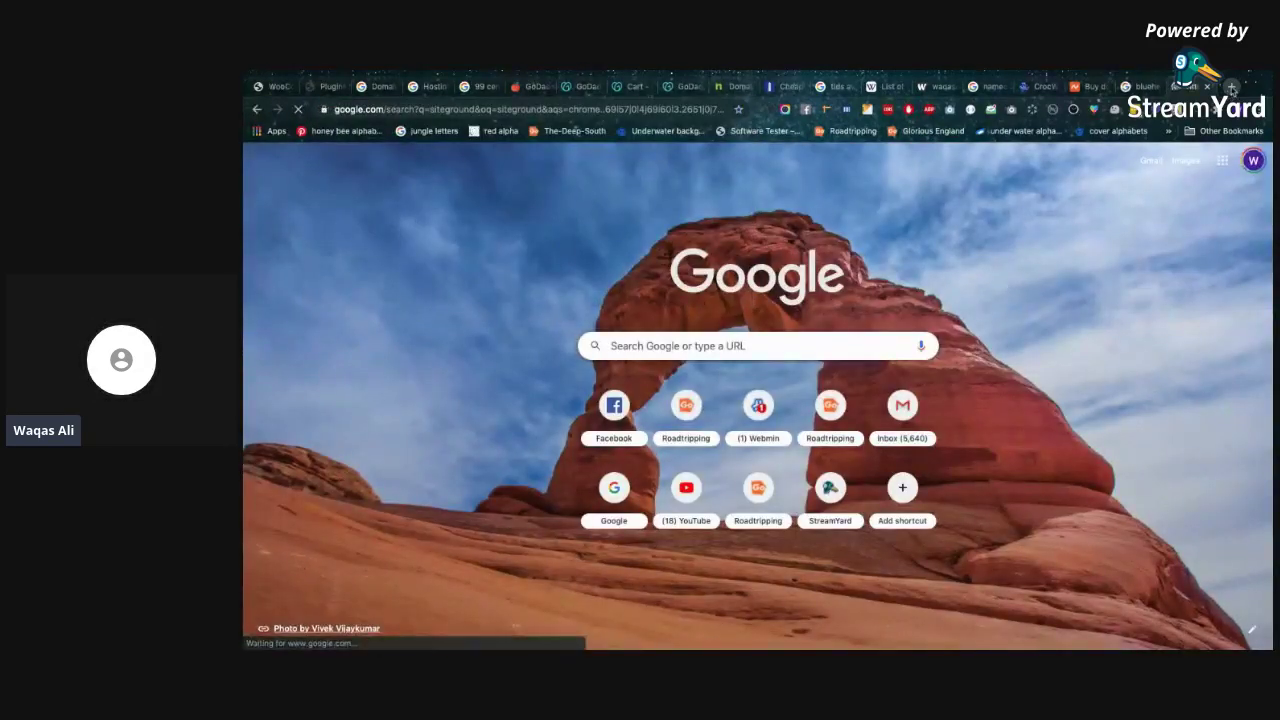
click(1232, 88)
text(h)
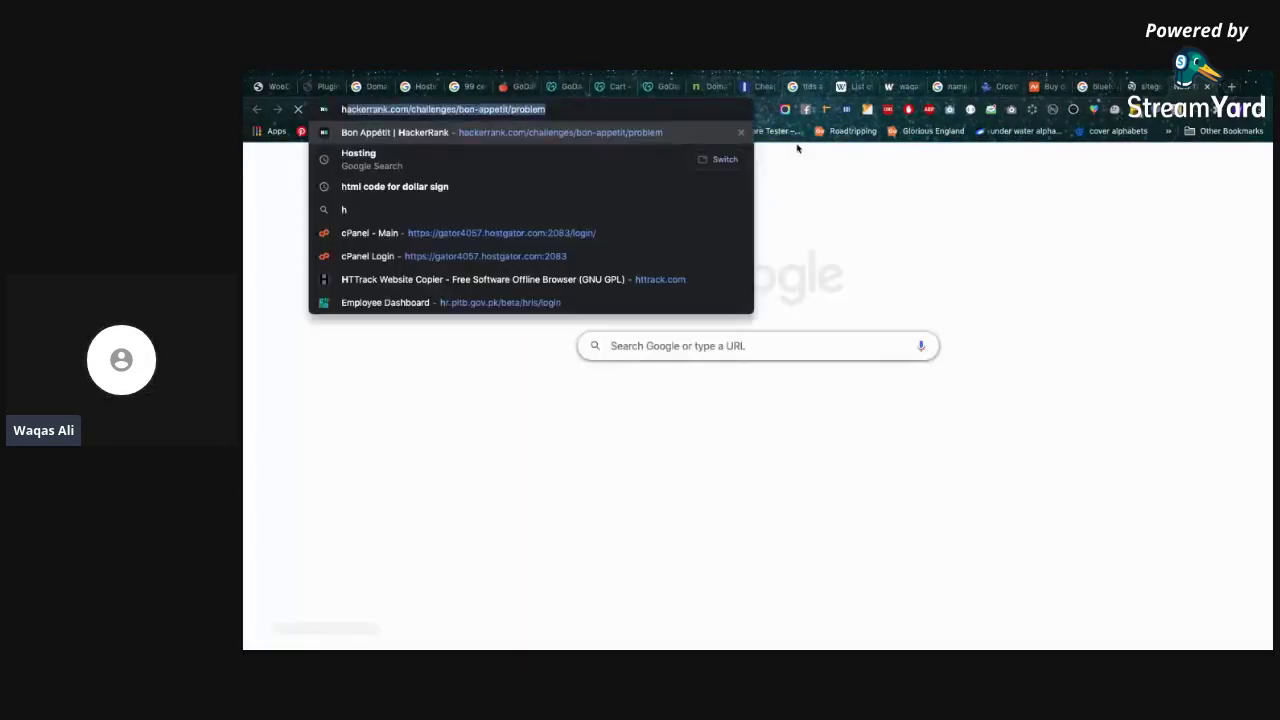
text(ostgator)
key(Return)
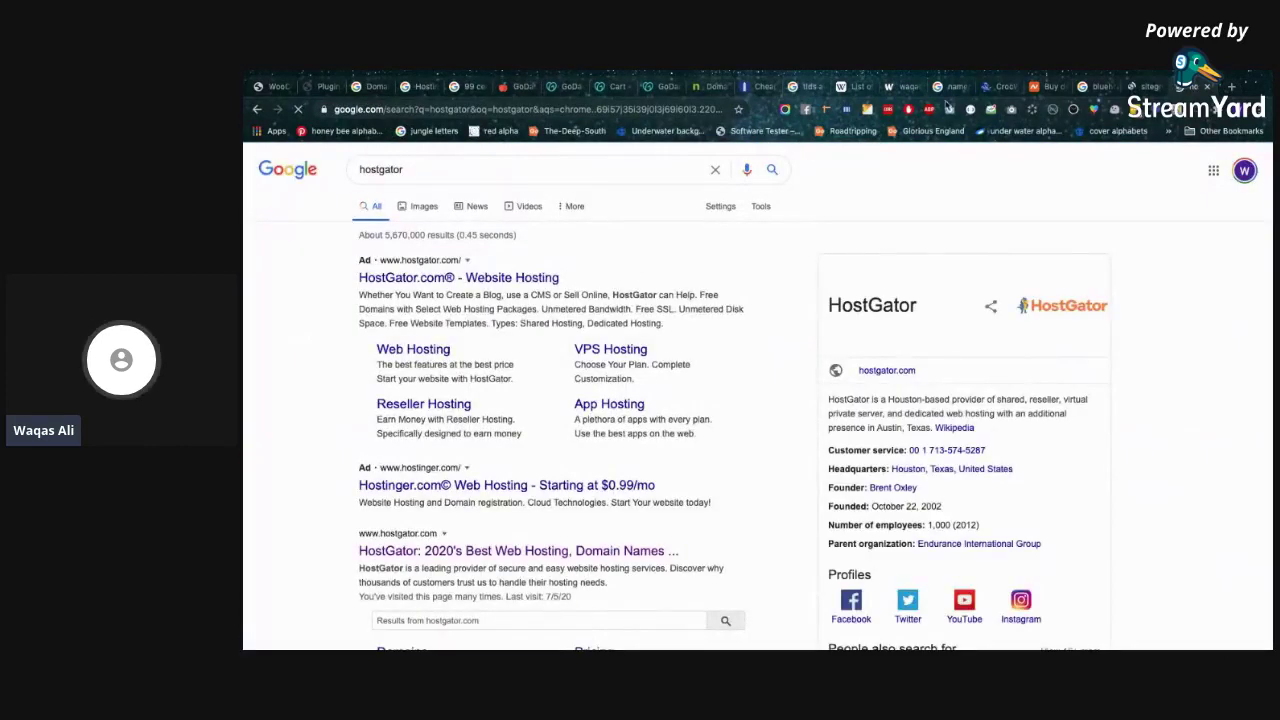
click(1097, 88)
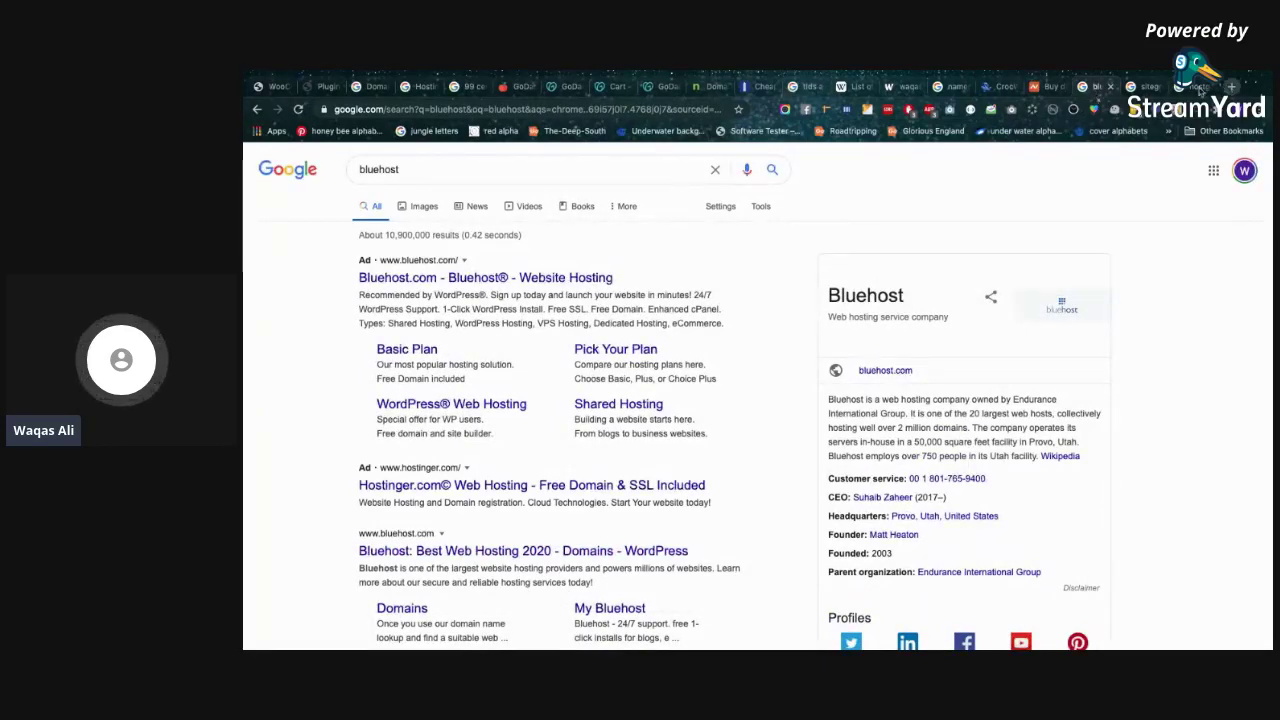
click(1045, 87)
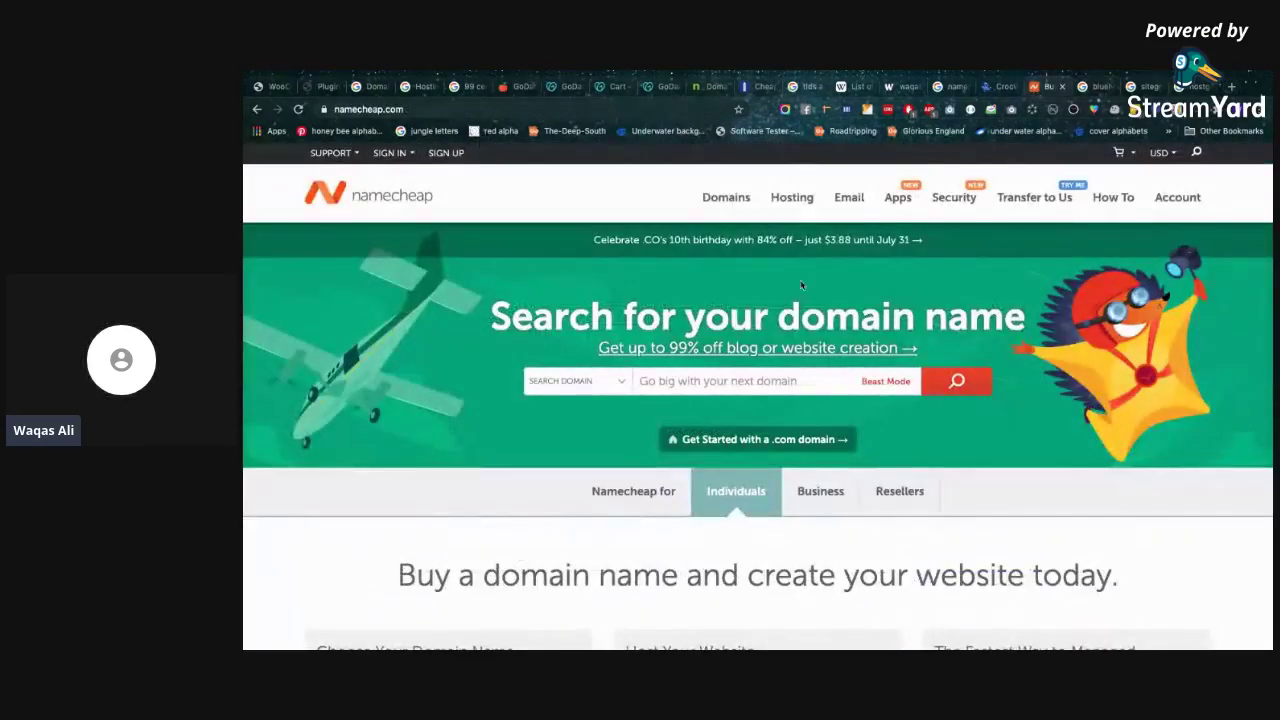
mouse_move(788, 203)
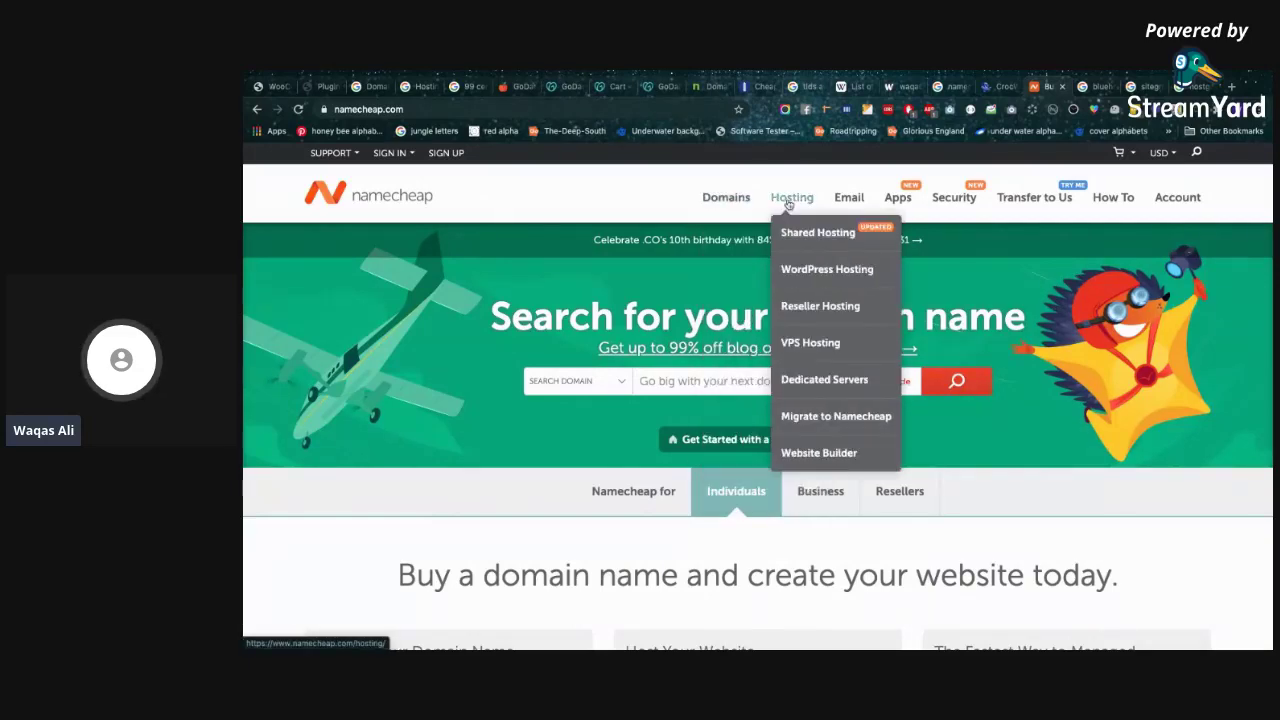
click(803, 232)
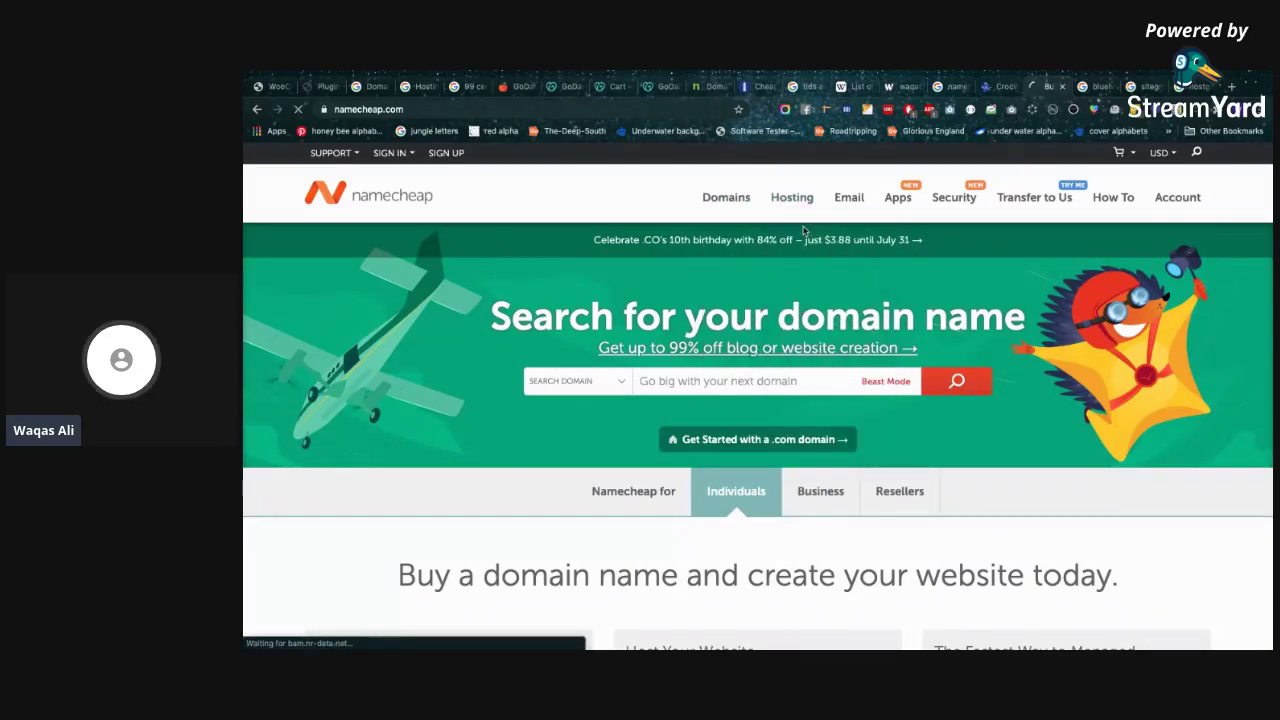
scroll(800, 300, down, 3)
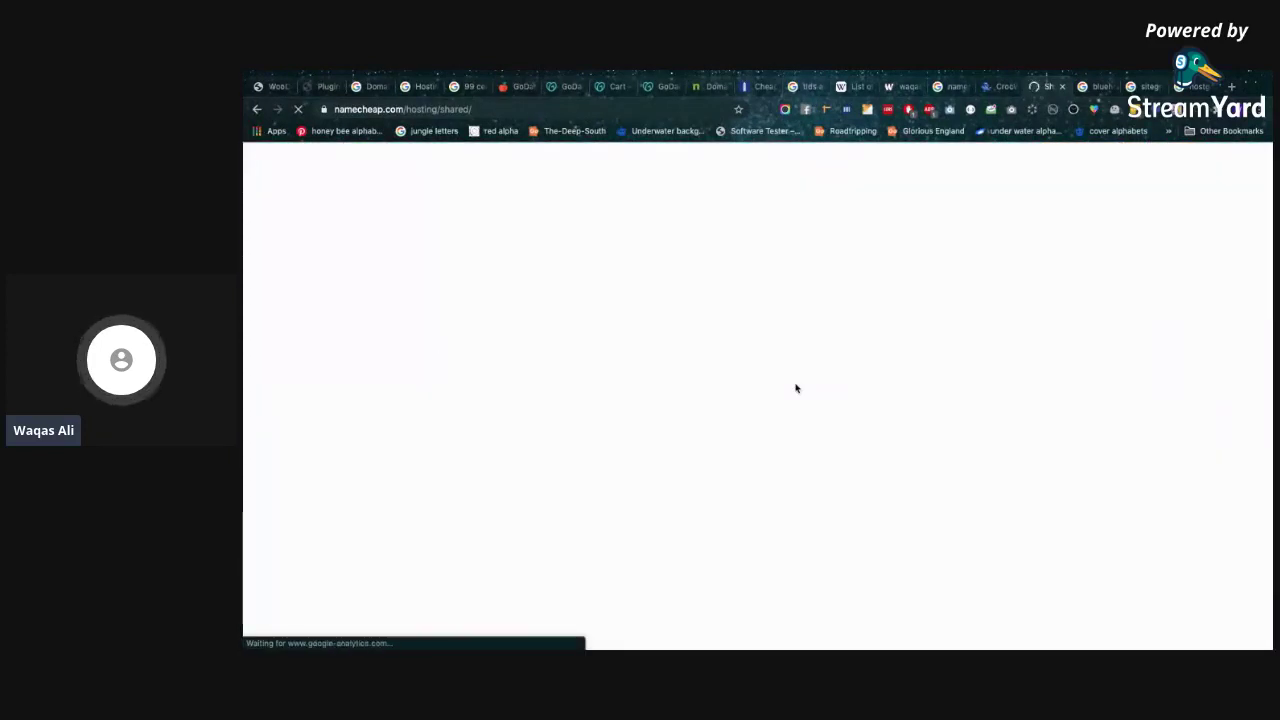
scroll(800, 385, down, 2)
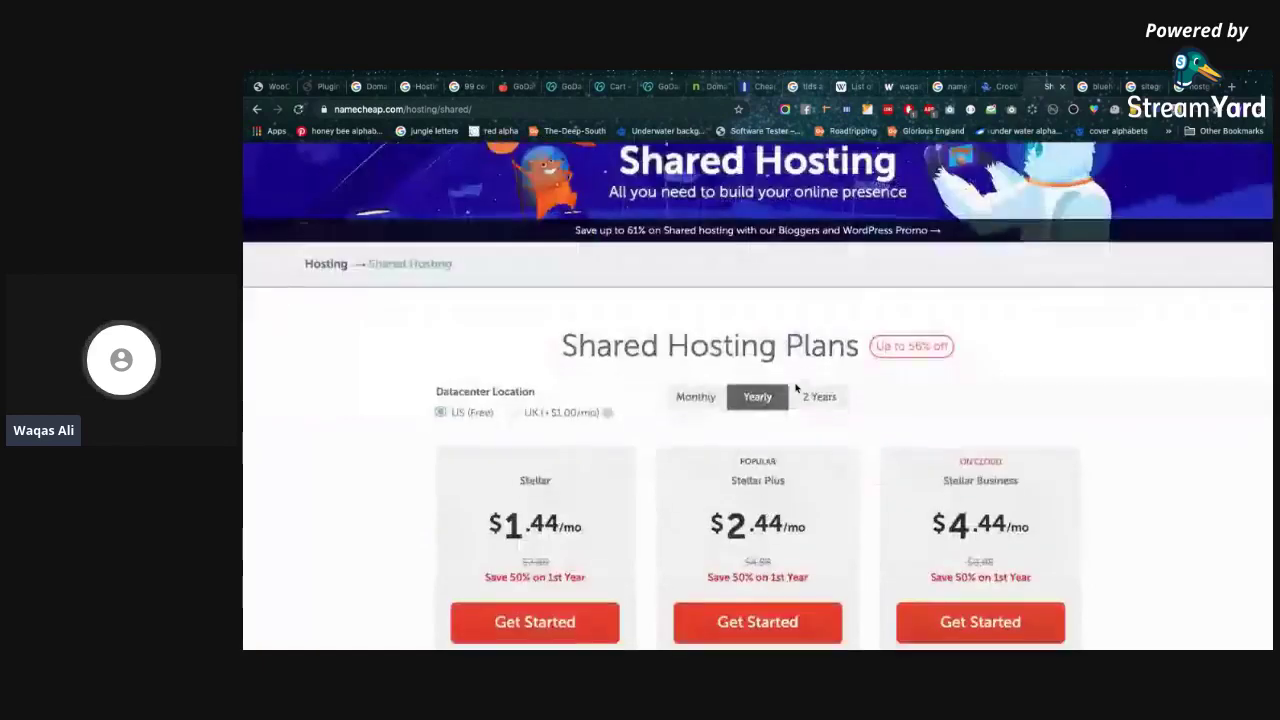
scroll(874, 418, down, 3)
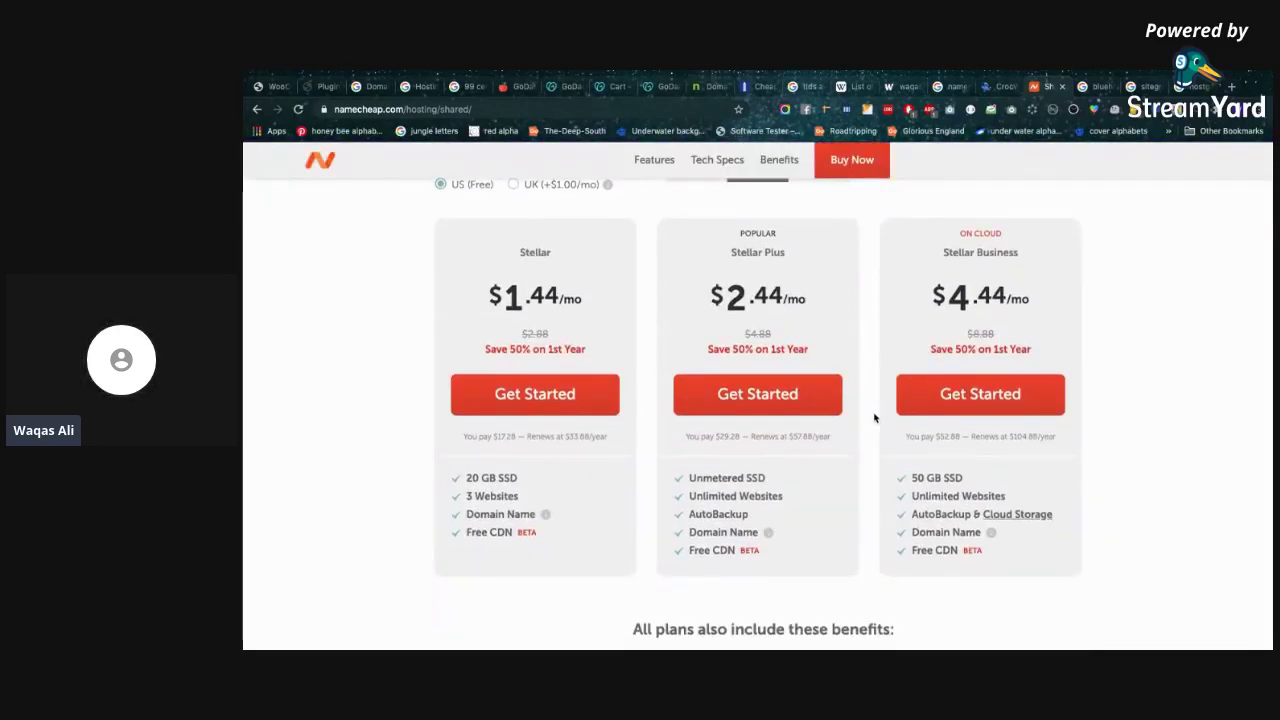
scroll(874, 418, down, 1)
scroll(626, 314, up, 2)
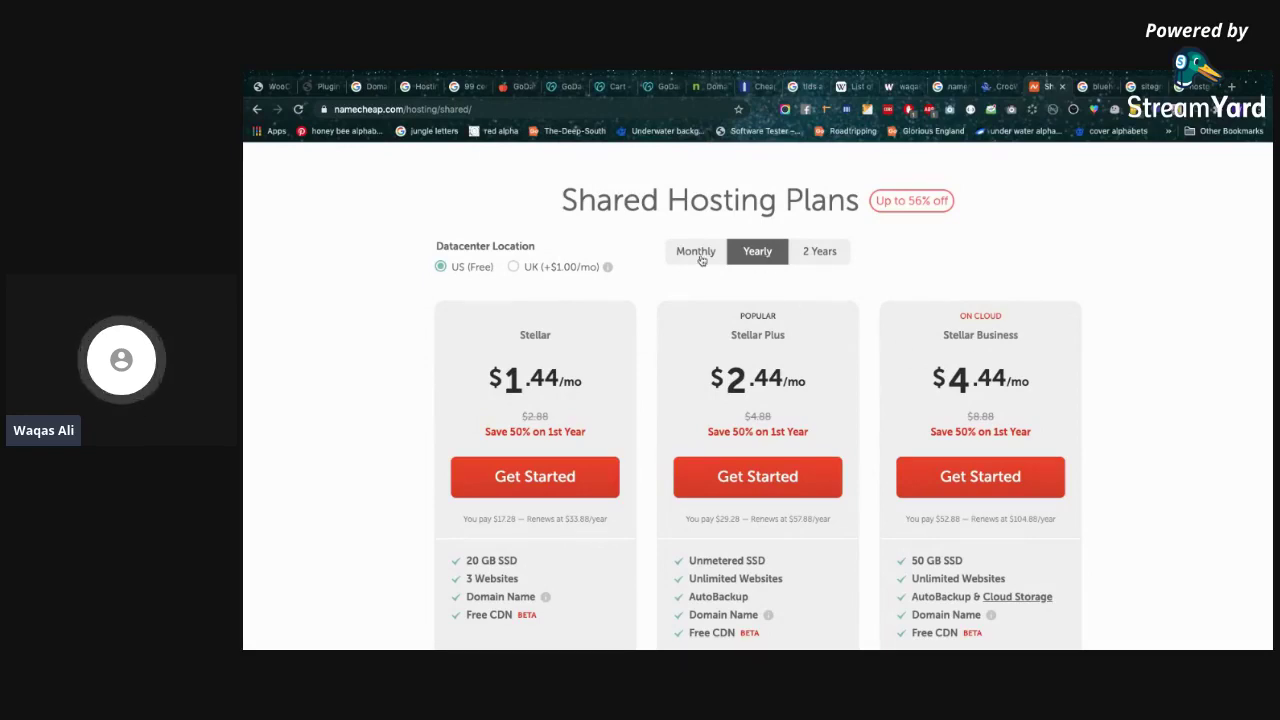
click(700, 255)
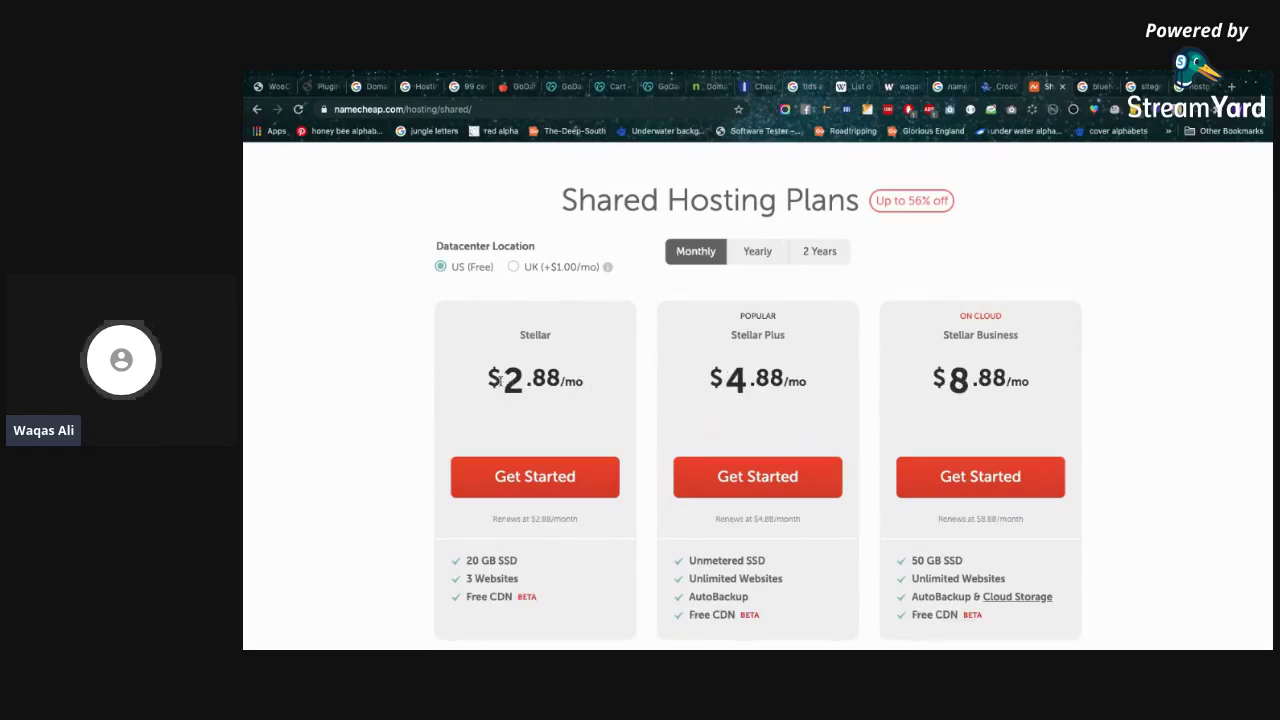
drag(498, 381, 582, 381)
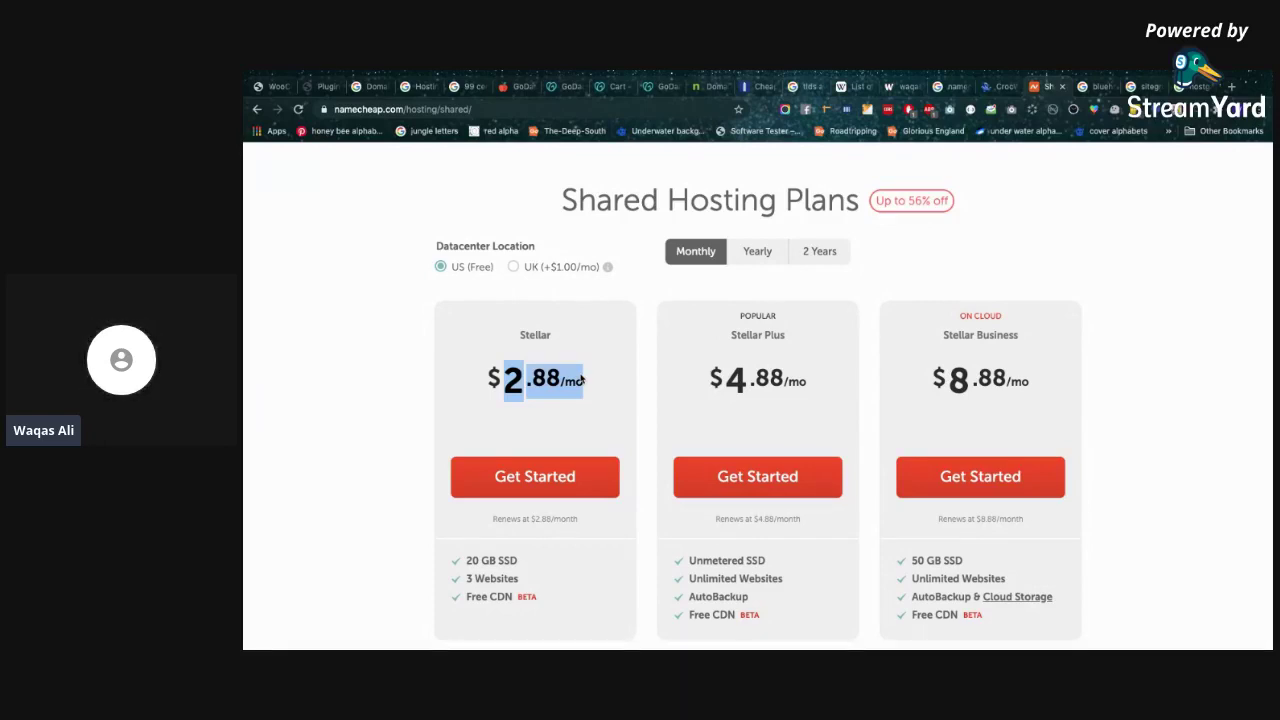
scroll(582, 381, down, 2)
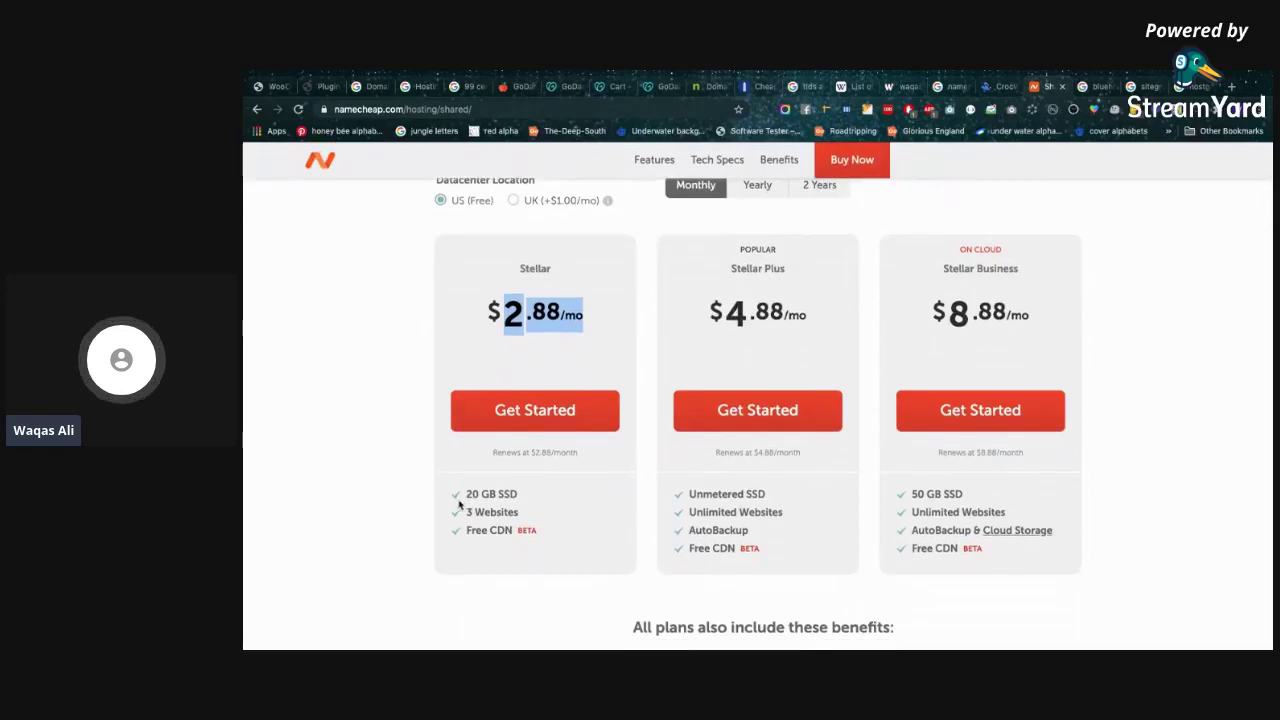
drag(464, 497, 522, 513)
scroll(522, 513, down, 1)
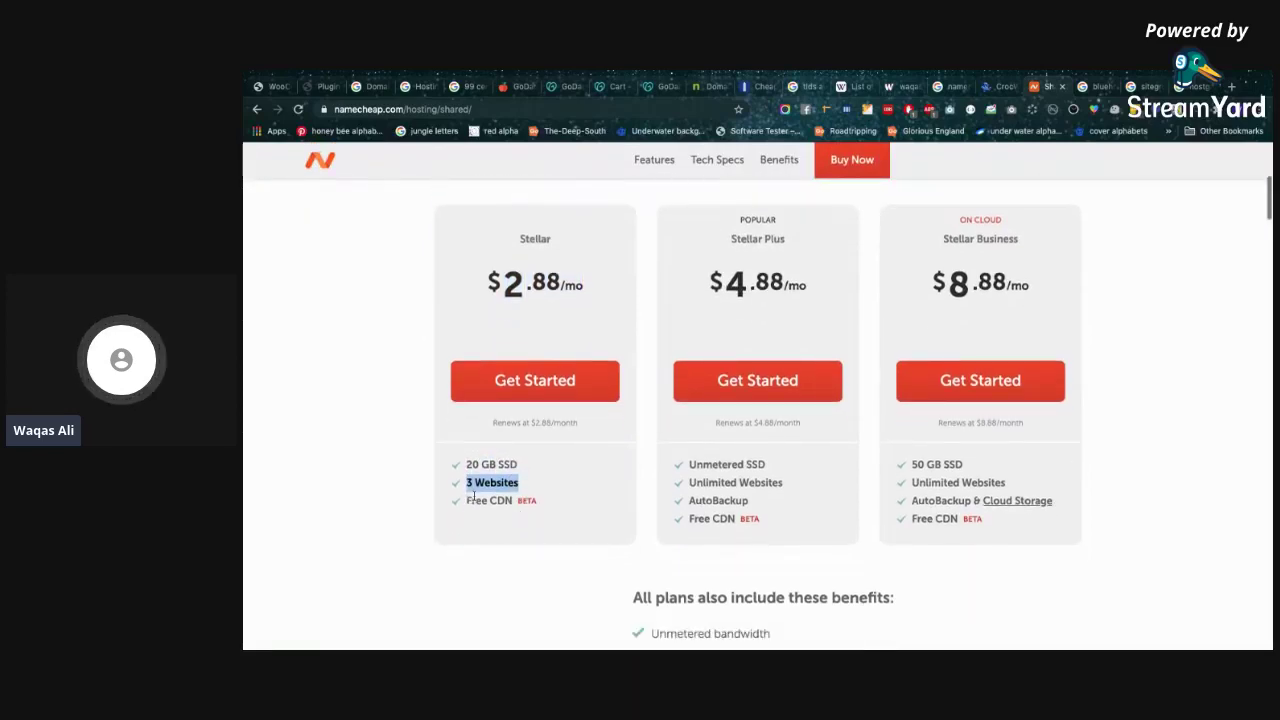
scroll(551, 543, down, 10)
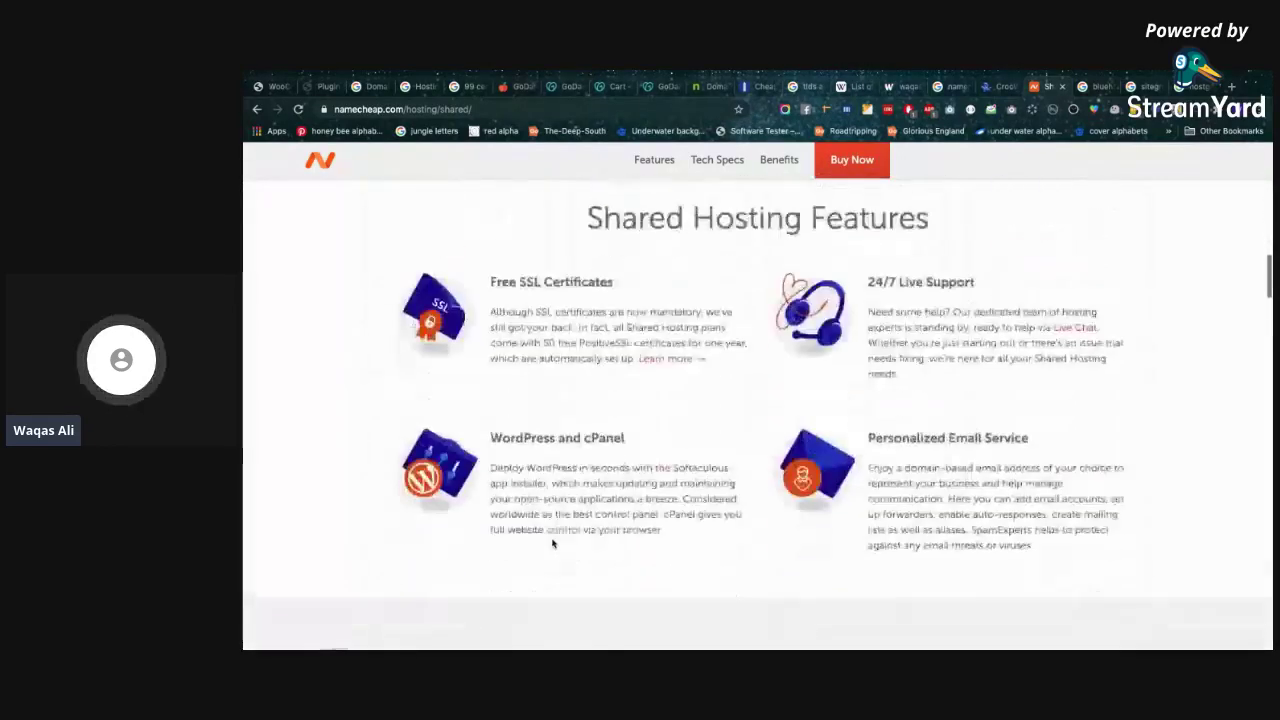
scroll(551, 543, down, 12)
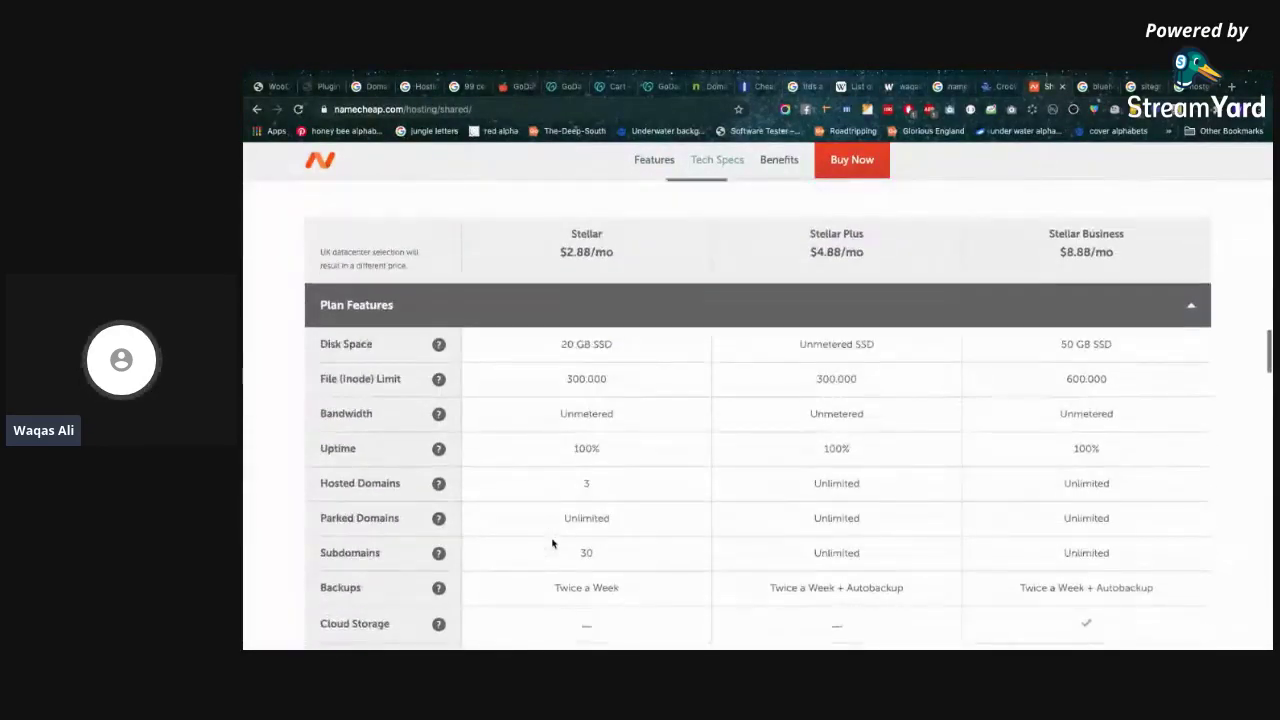
scroll(552, 543, up, 1)
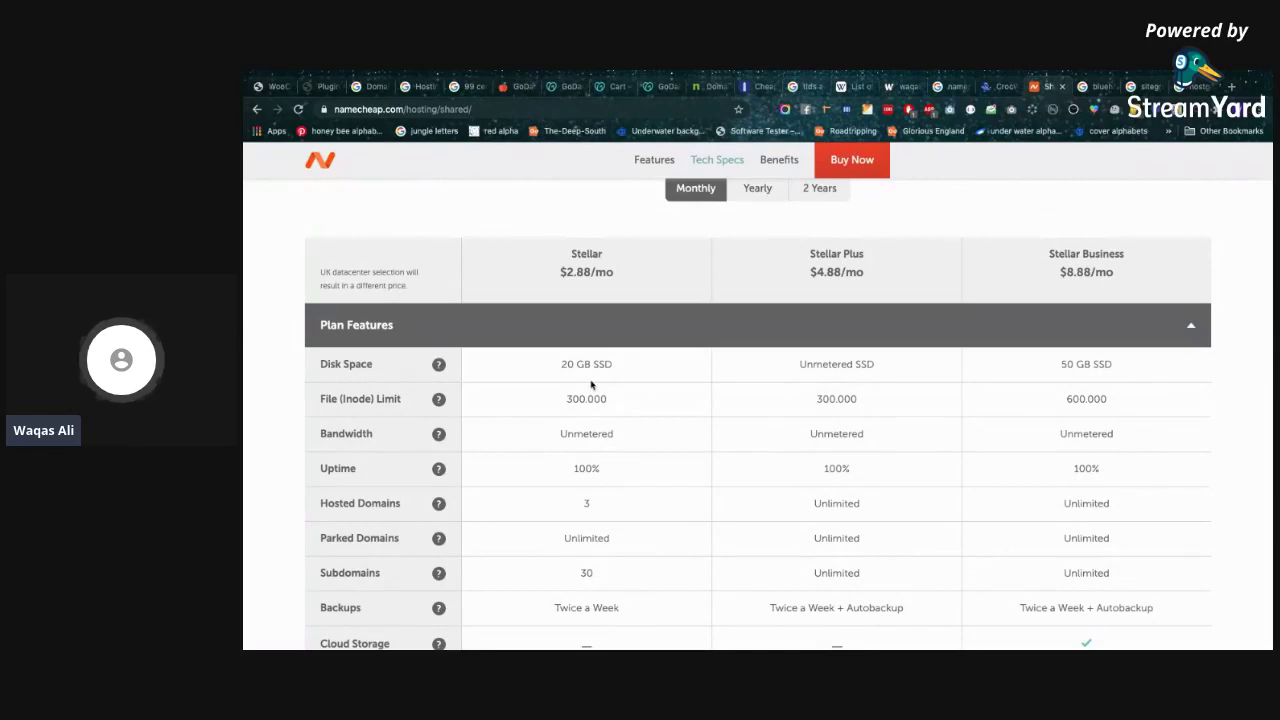
mouse_move(438, 399)
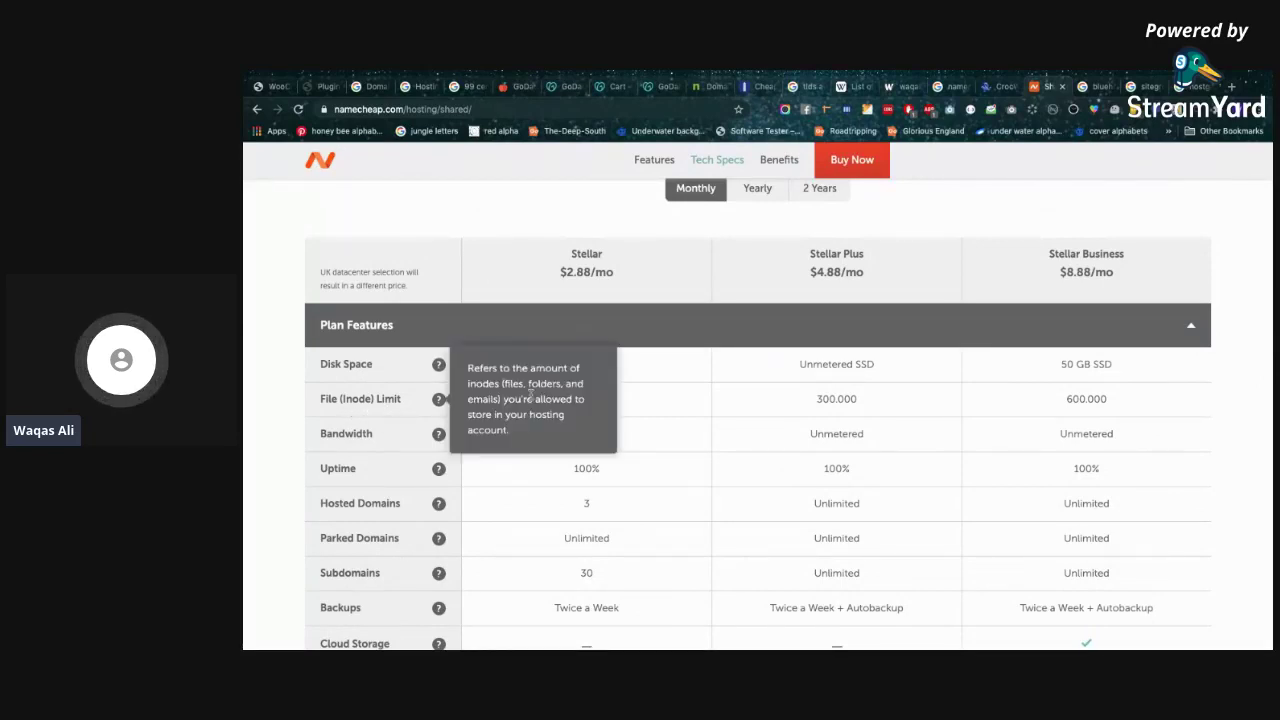
scroll(594, 405, down, 1)
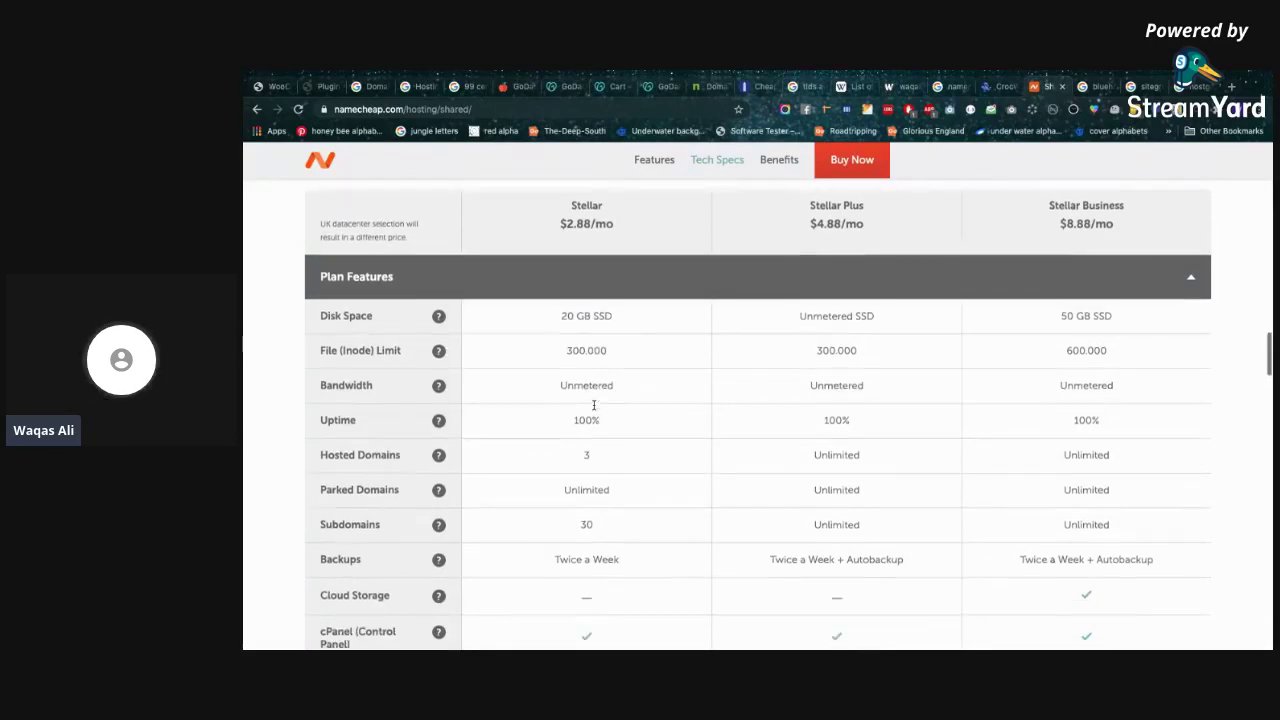
scroll(585, 380, down, 2)
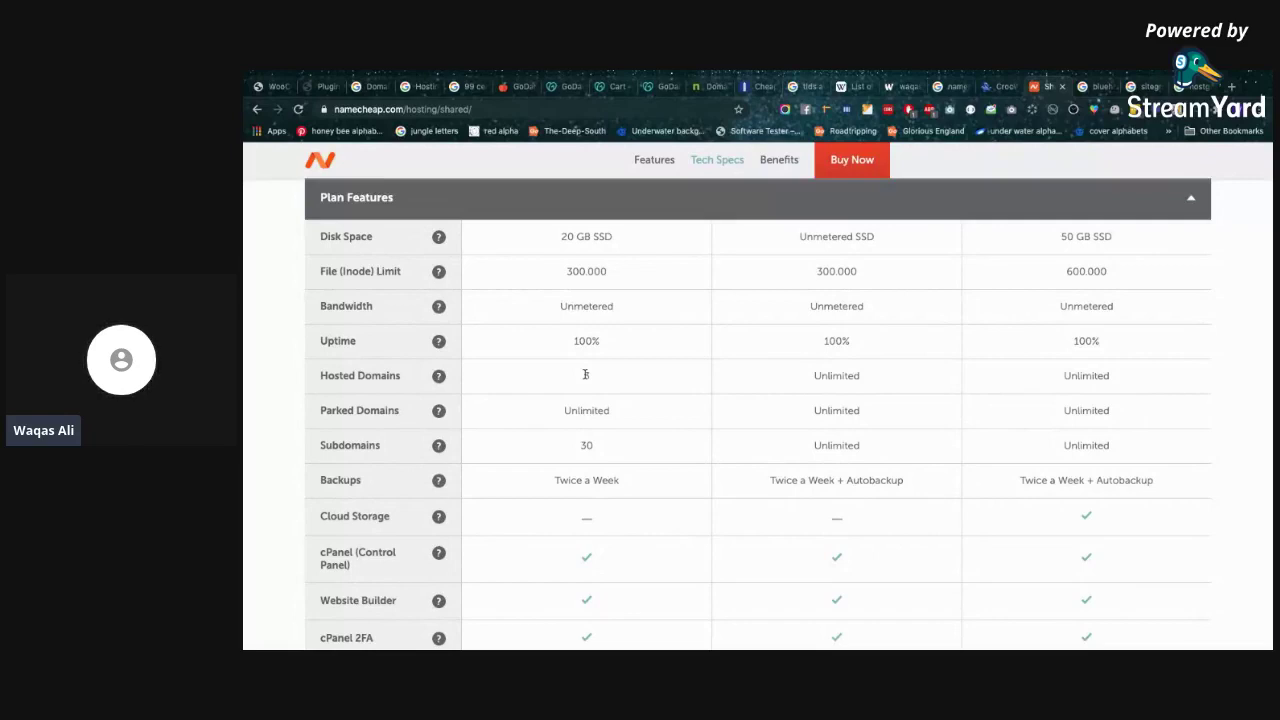
scroll(777, 366, up, 1)
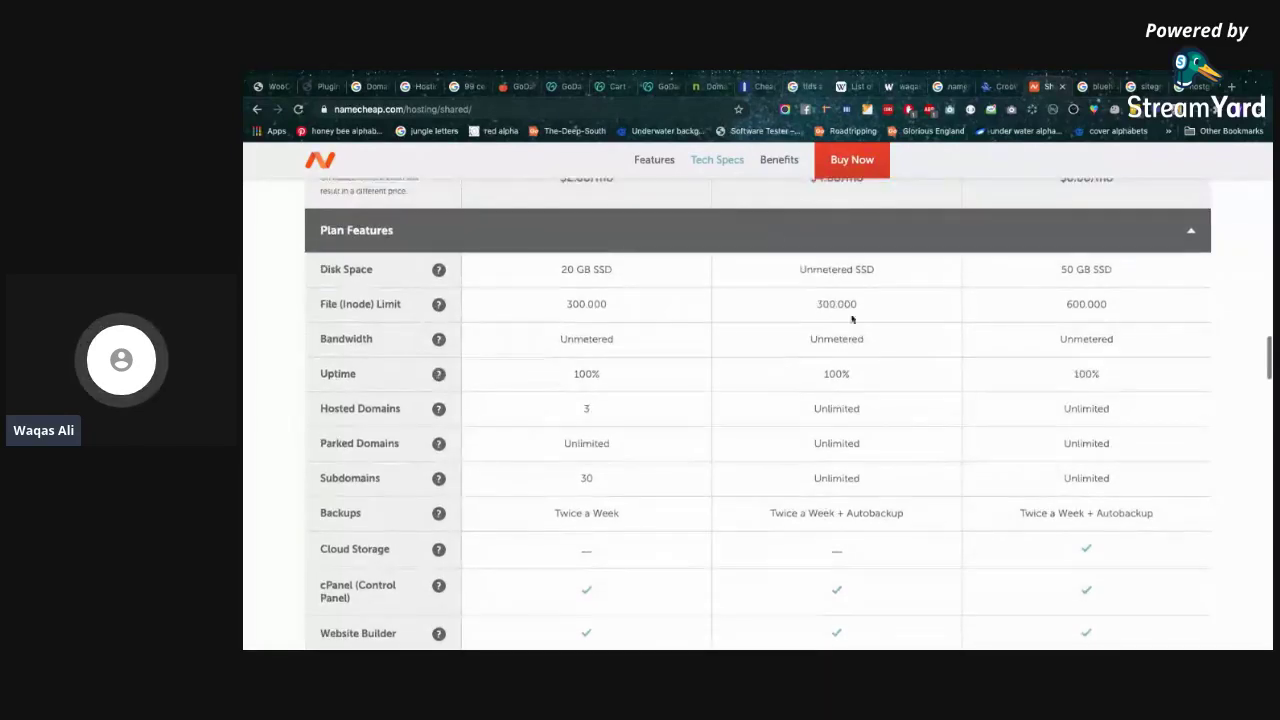
scroll(866, 232, up, 1)
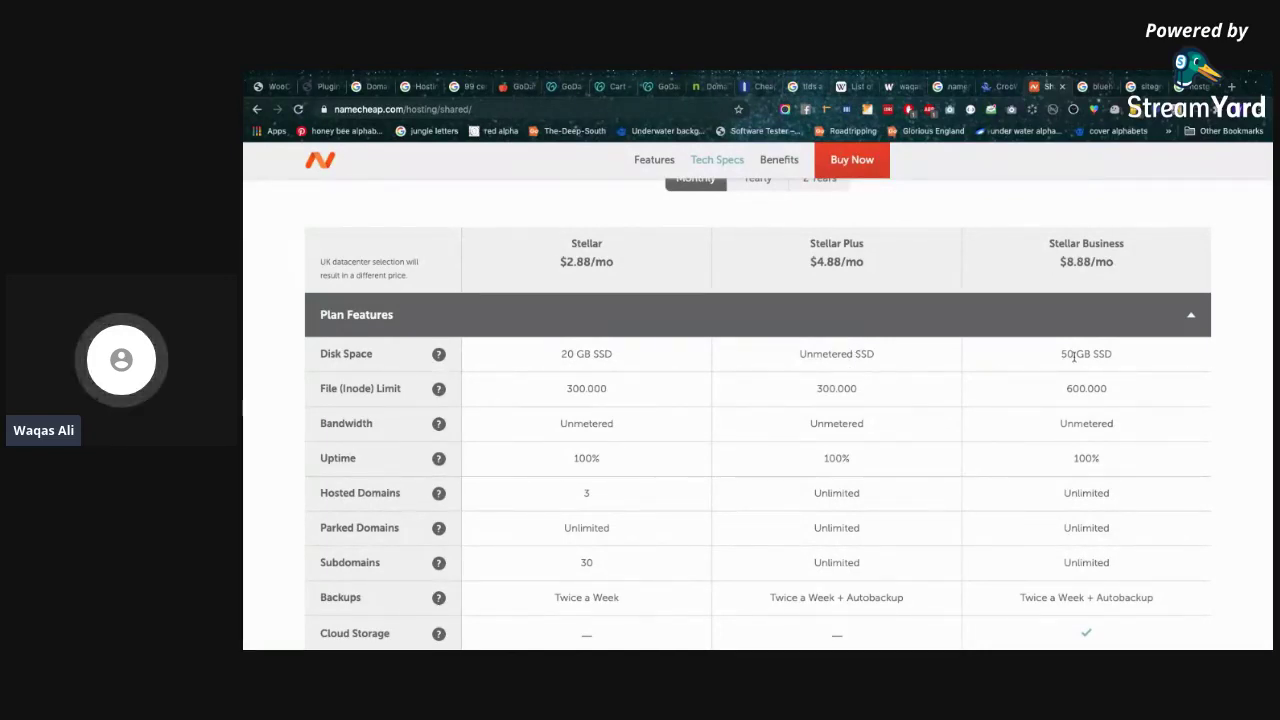
scroll(911, 362, up, 10)
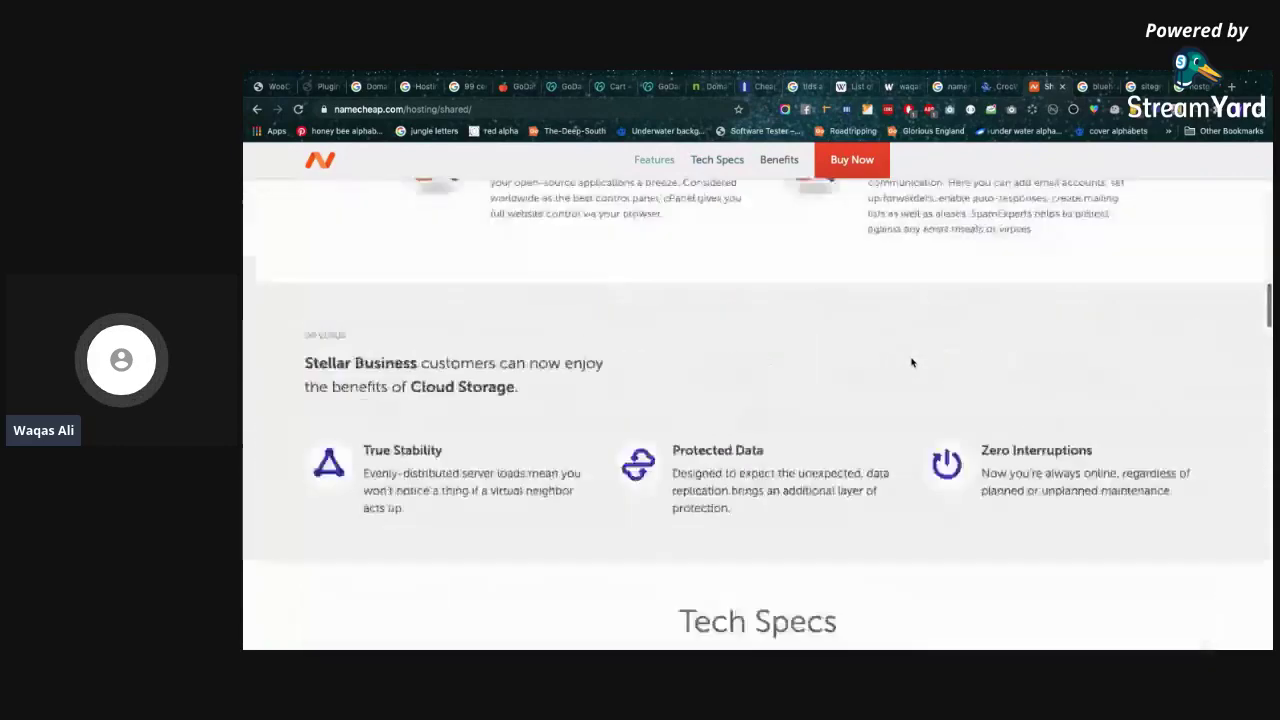
scroll(911, 362, up, 3)
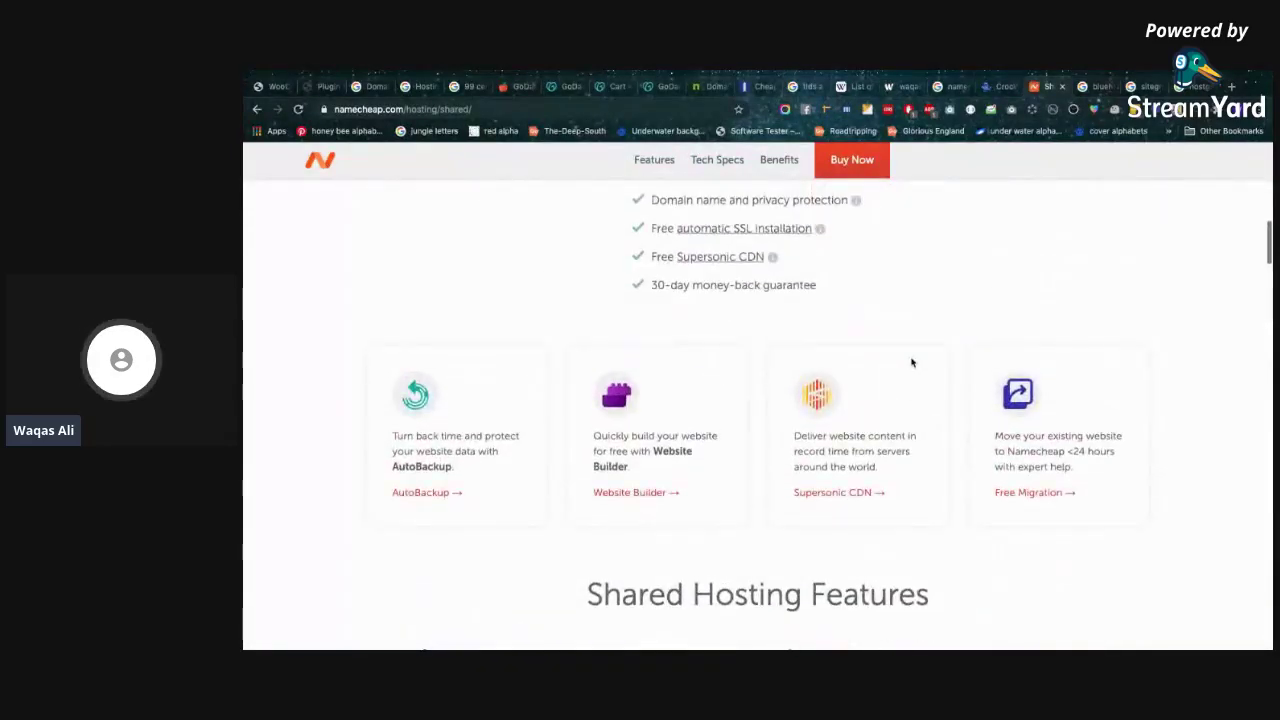
scroll(911, 362, up, 10)
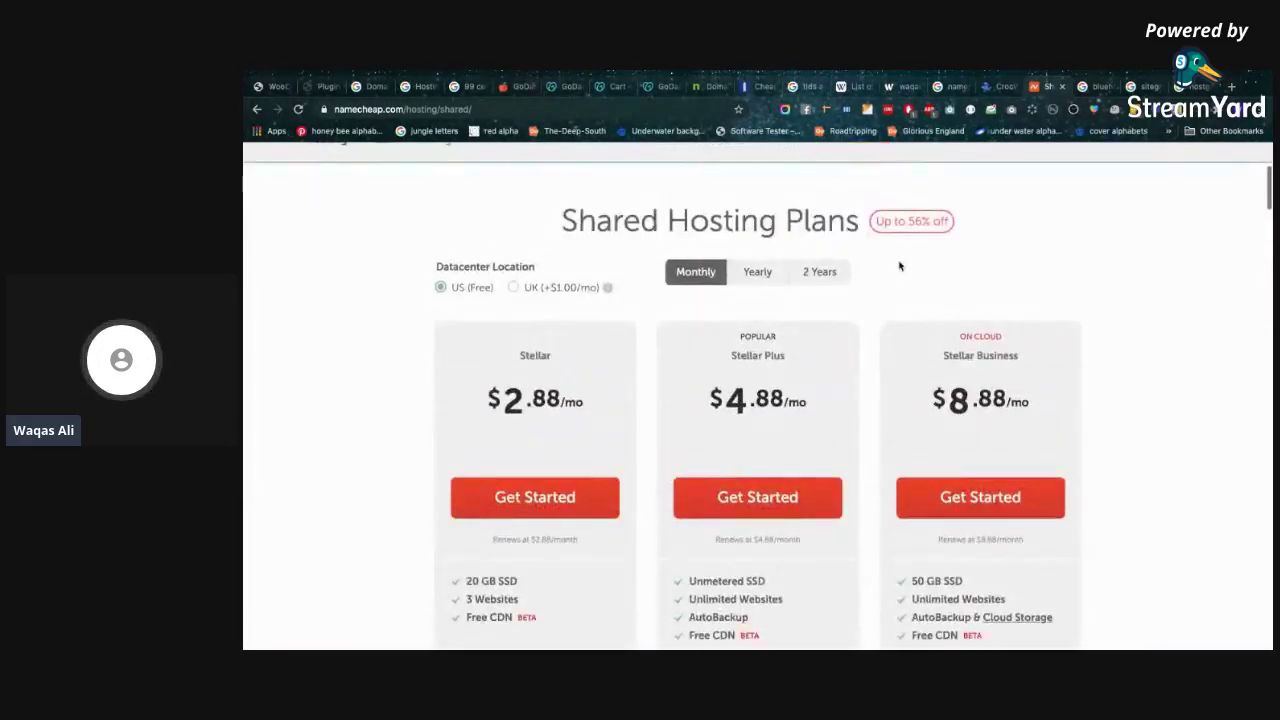
scroll(900, 265, up, 3)
scroll(900, 265, up, 1)
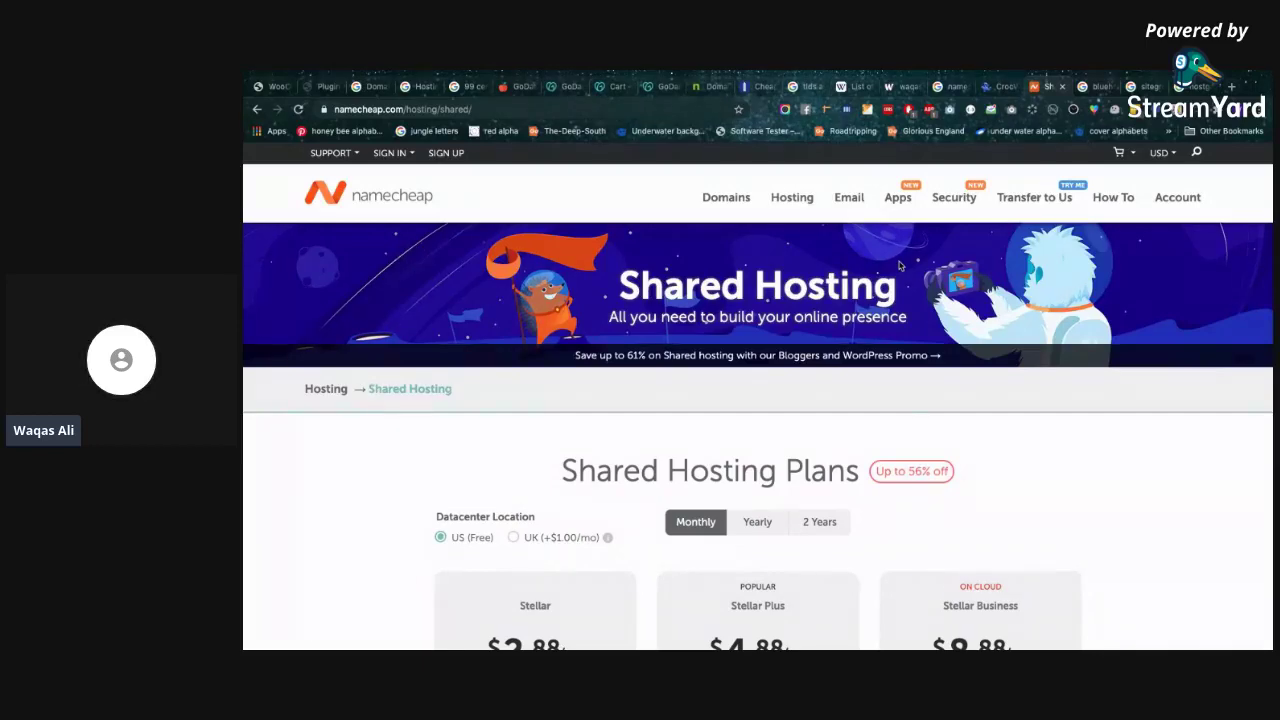
scroll(720, 360, down, 3)
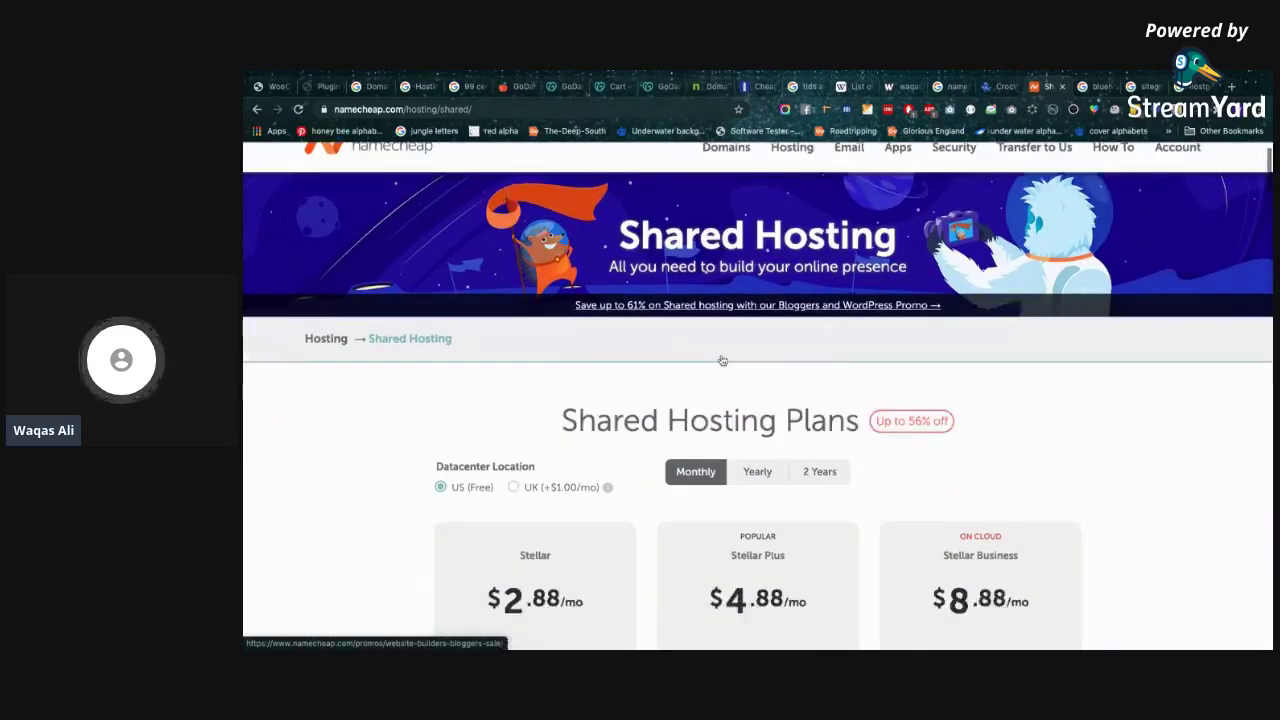
On CrocWeb's Web Hosting page, set EGG CROC's billing cycle to Monthly at $5.95/month.
click(1000, 86)
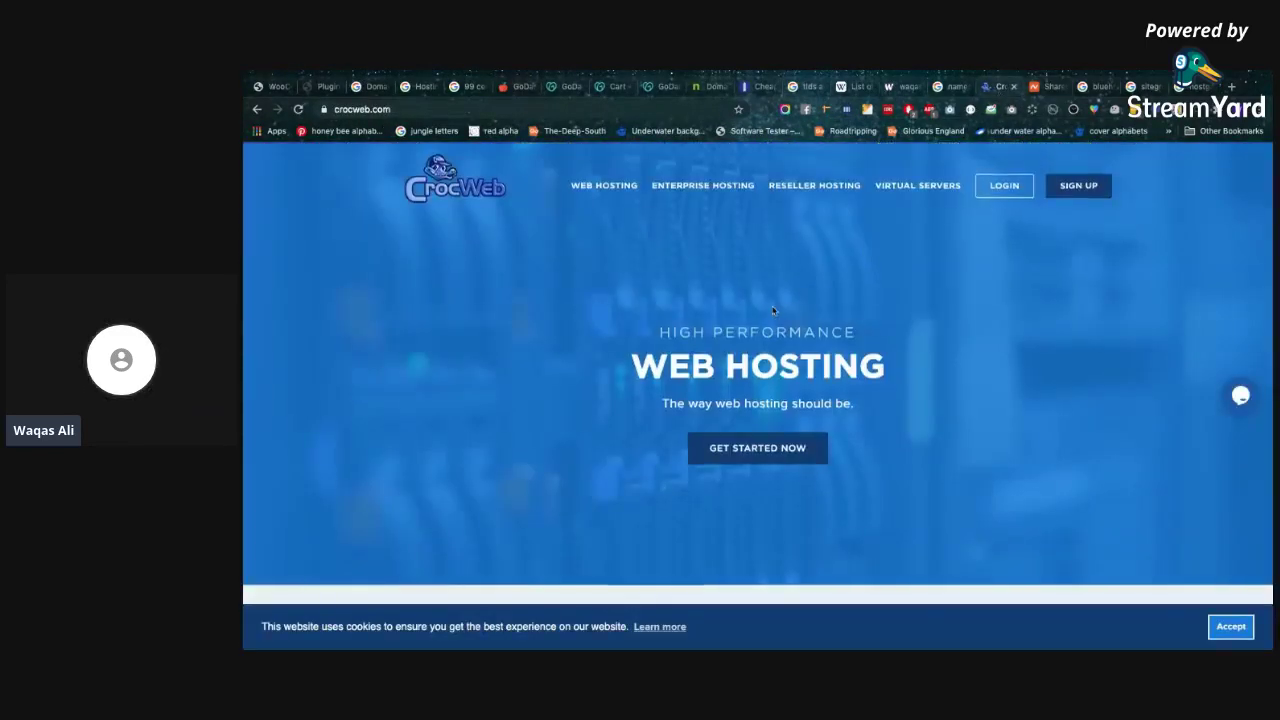
scroll(772, 311, down, 5)
key(F5)
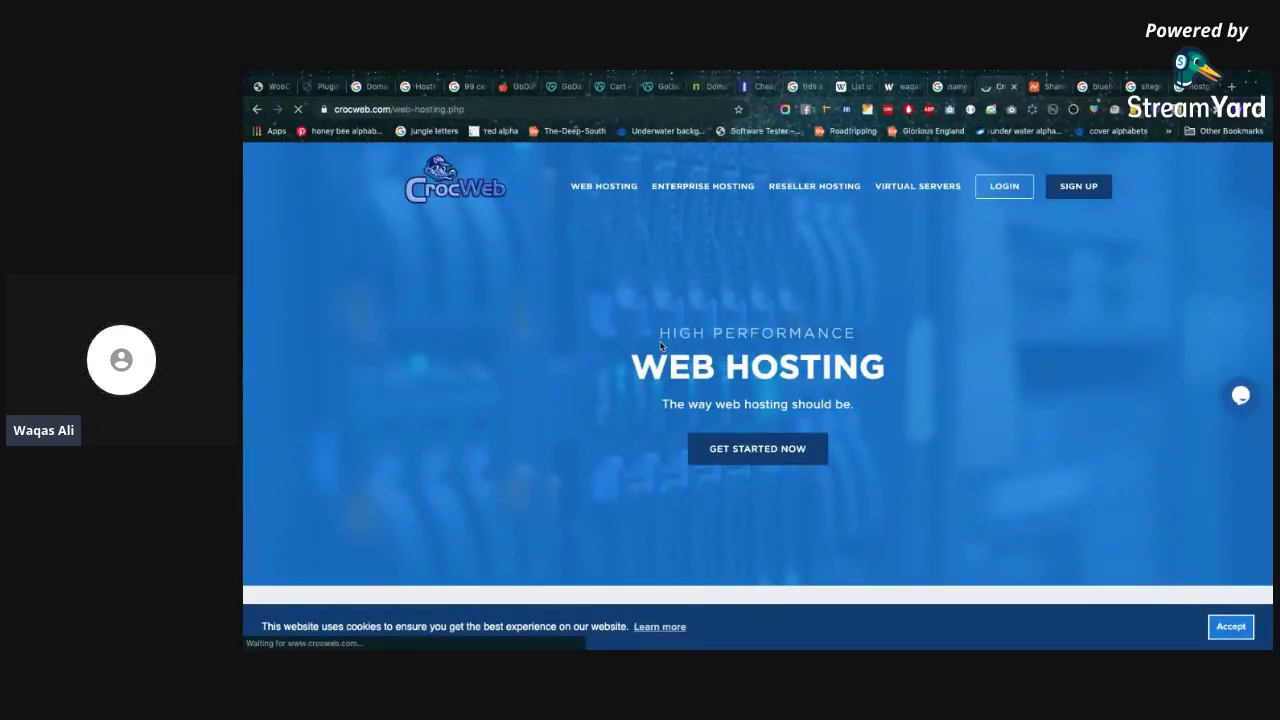
scroll(660, 346, down, 2)
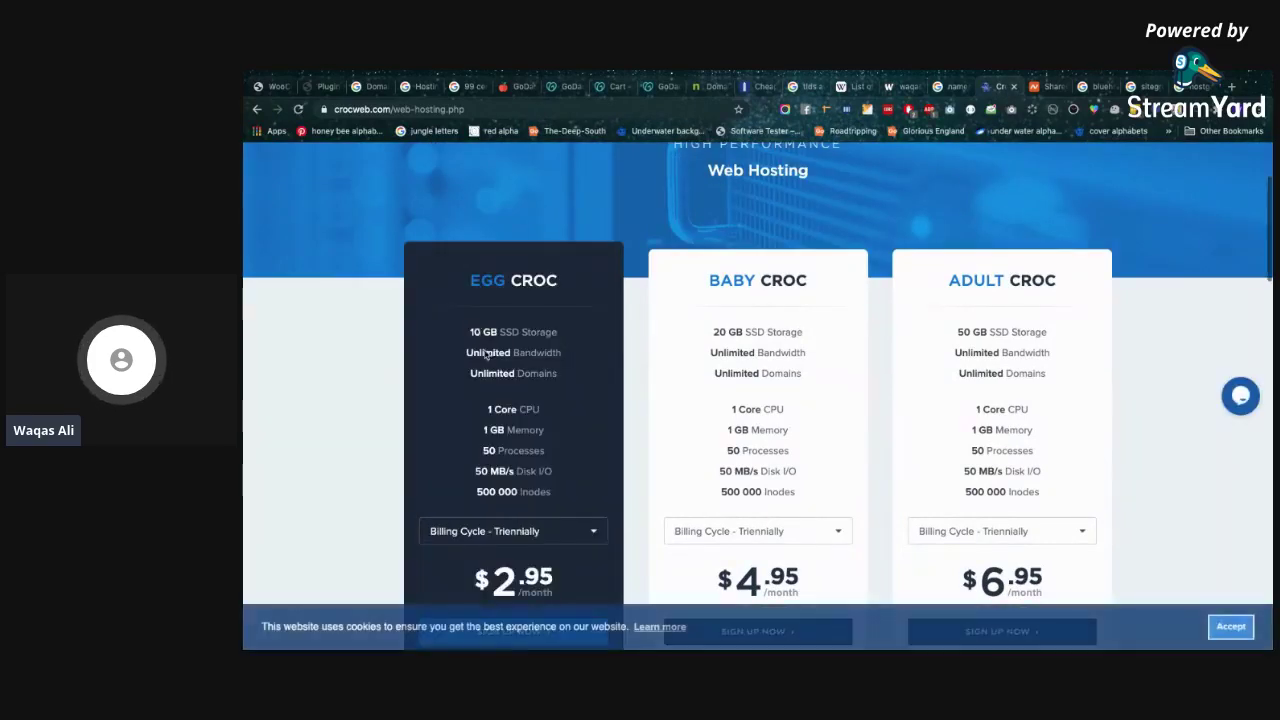
scroll(486, 410, down, 1)
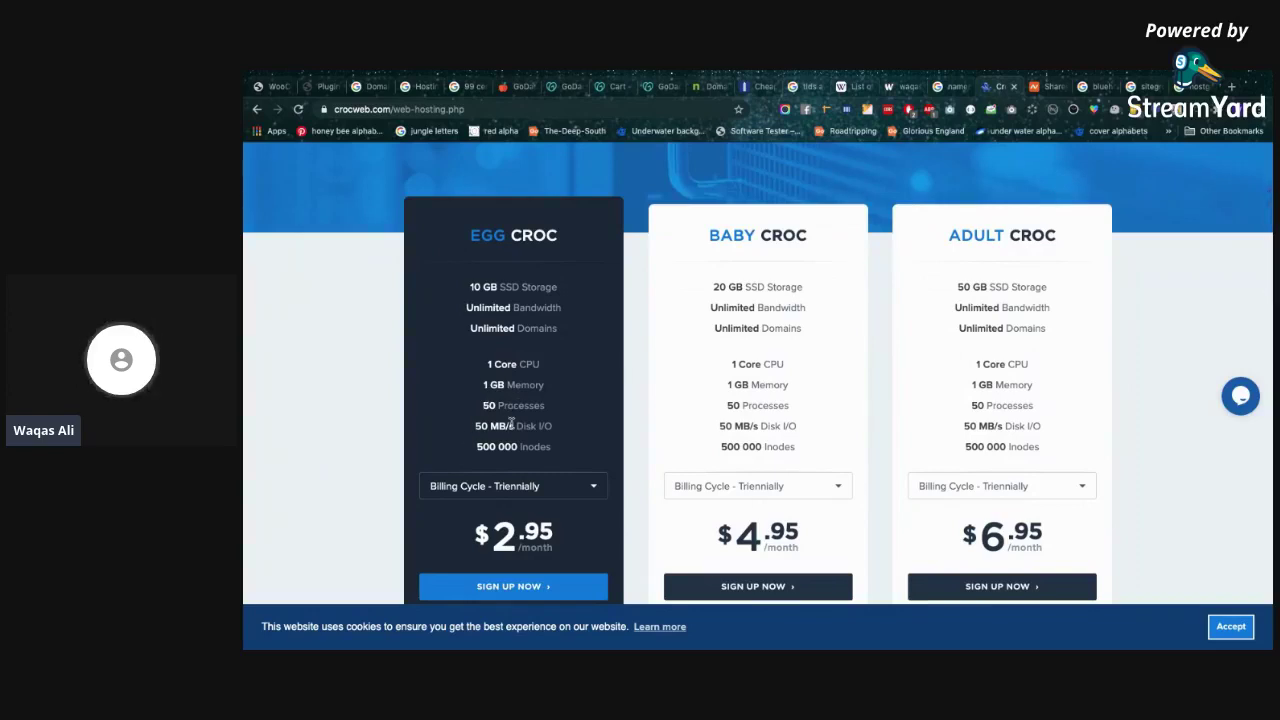
scroll(486, 424, down, 1)
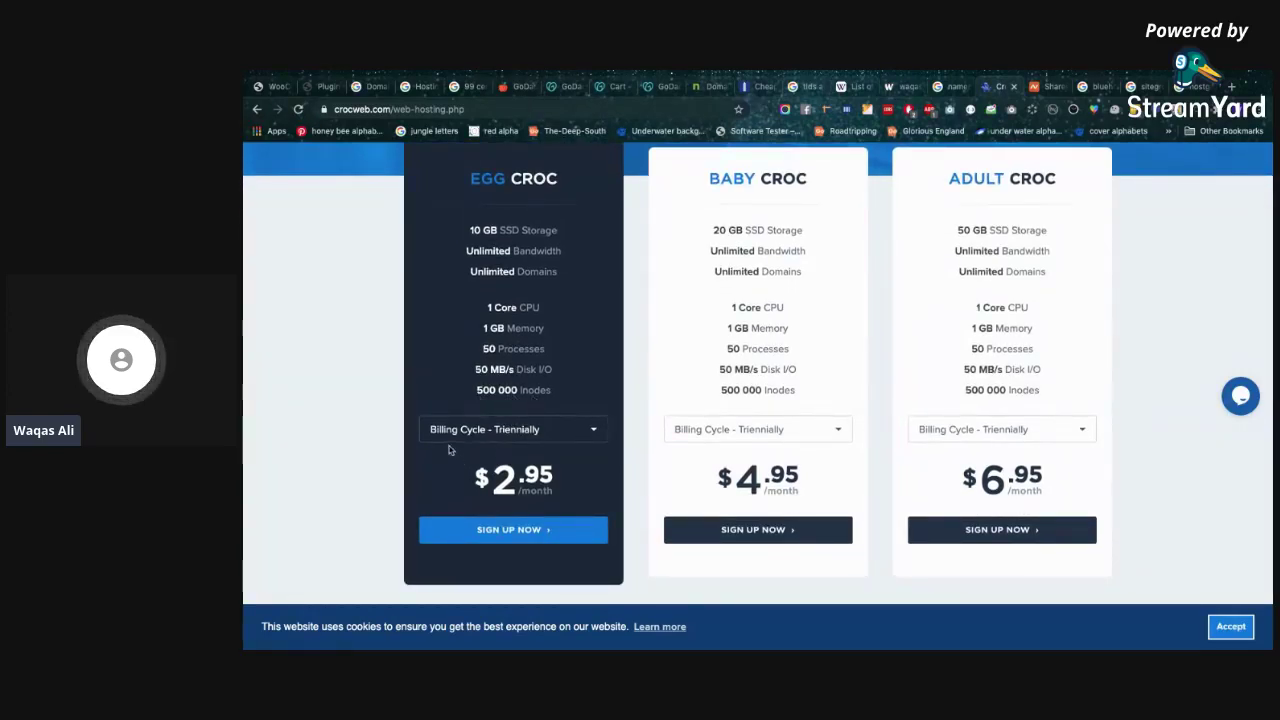
scroll(512, 439, down, 1)
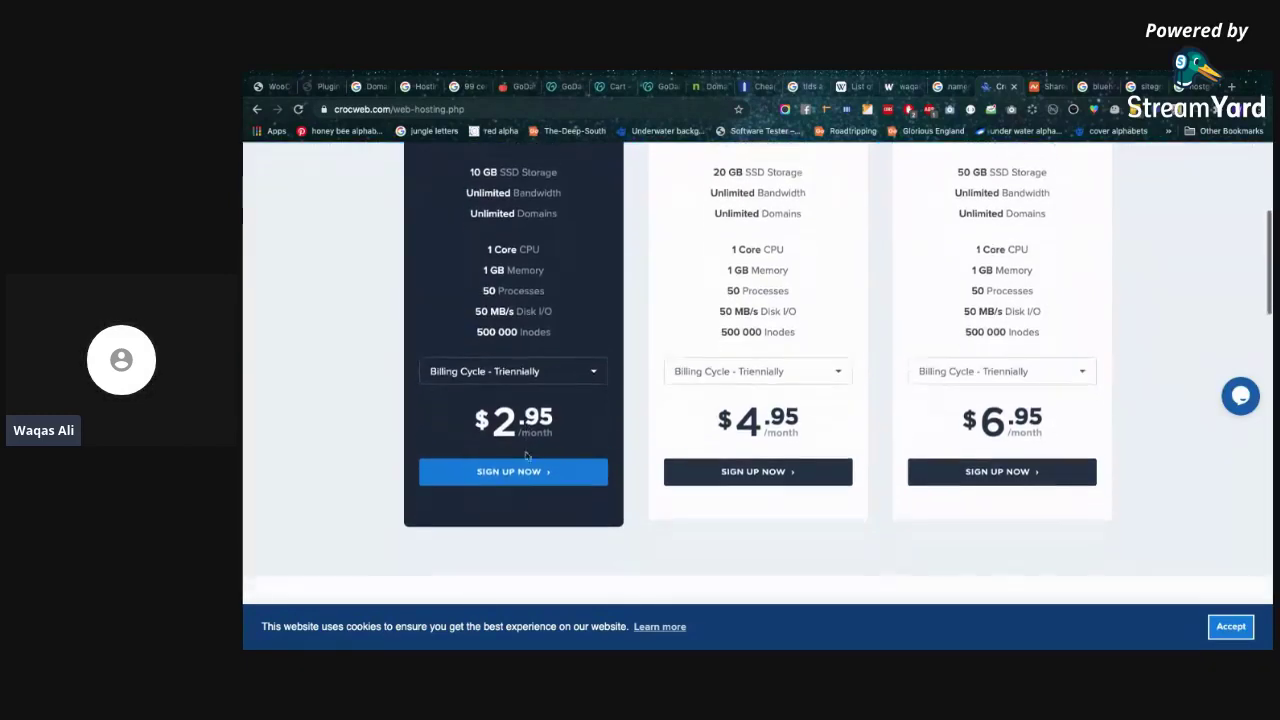
click(516, 366)
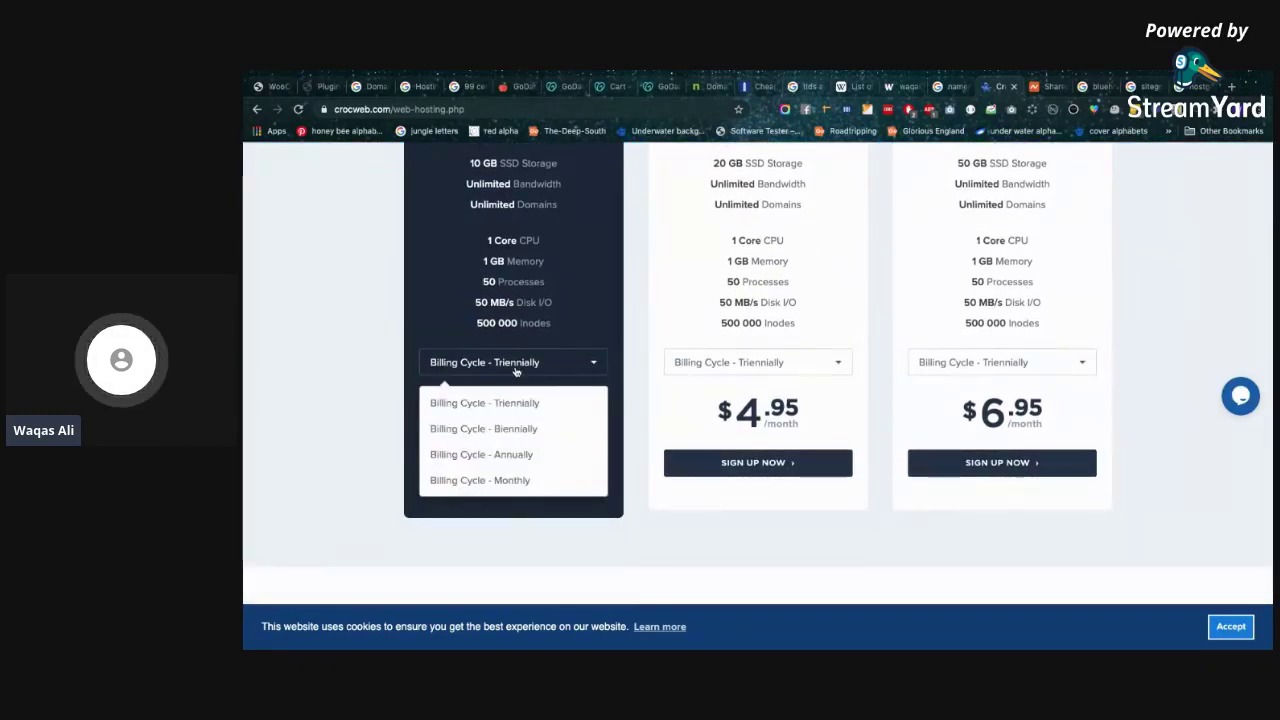
click(524, 480)
scroll(530, 316, up, 1)
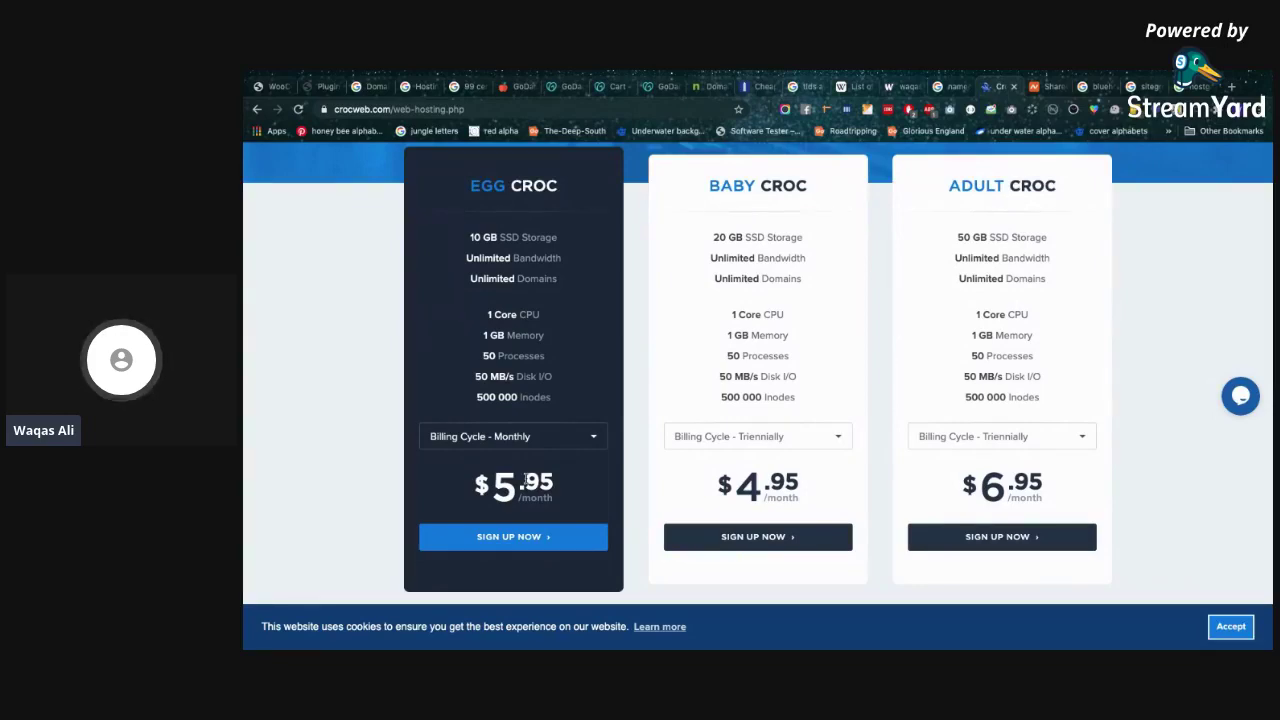
scroll(525, 480, up, 3)
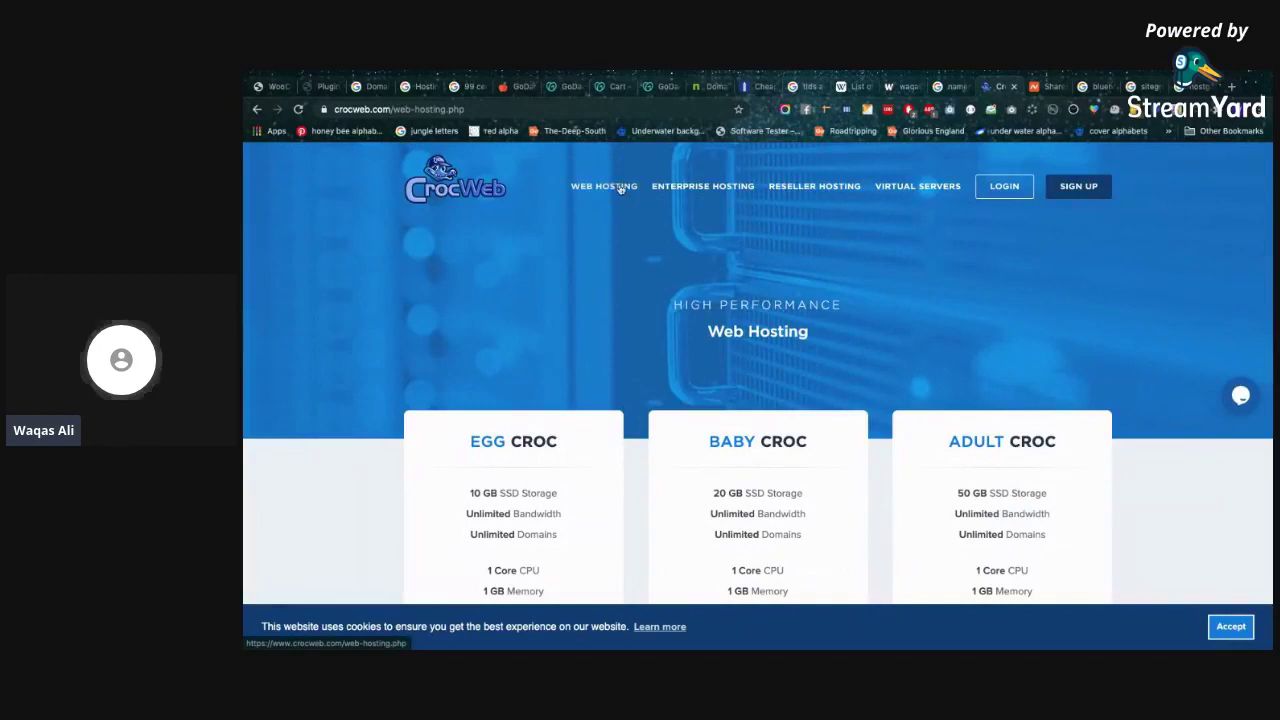
Open CrocWeb's Reseller Hosting plans and bill the R1 CROC plan monthly.
click(832, 188)
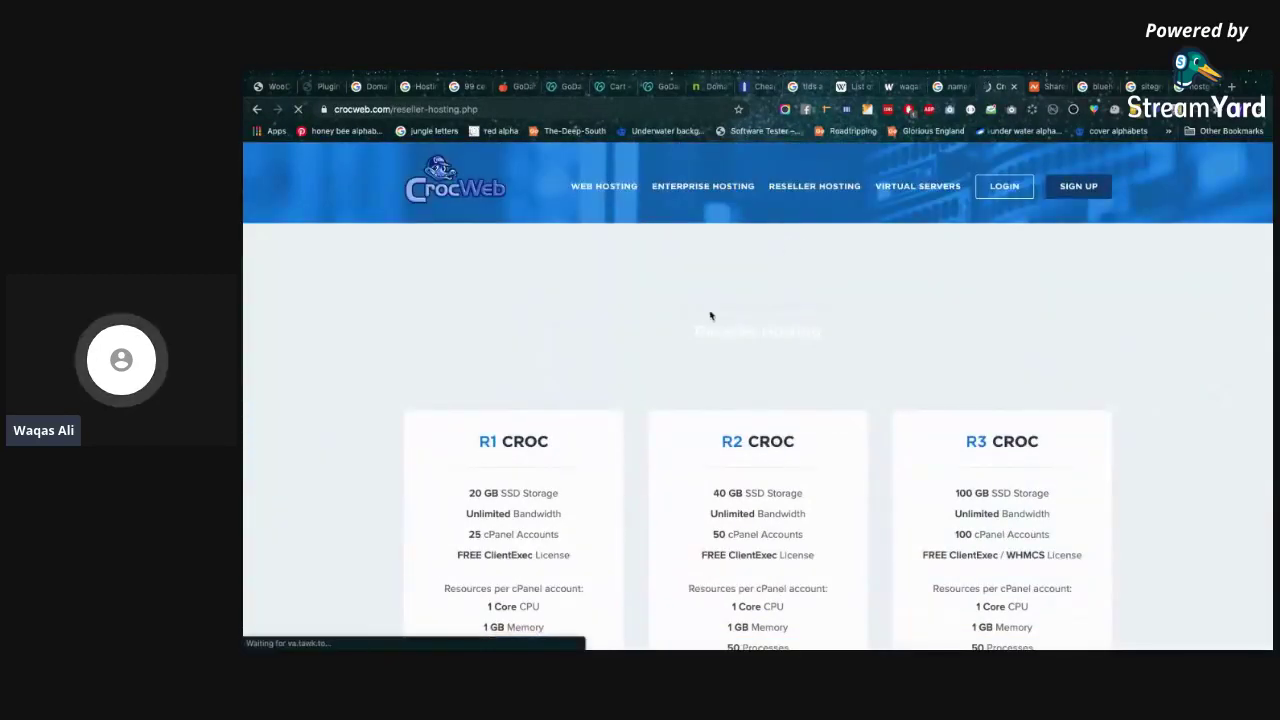
scroll(711, 317, down, 2)
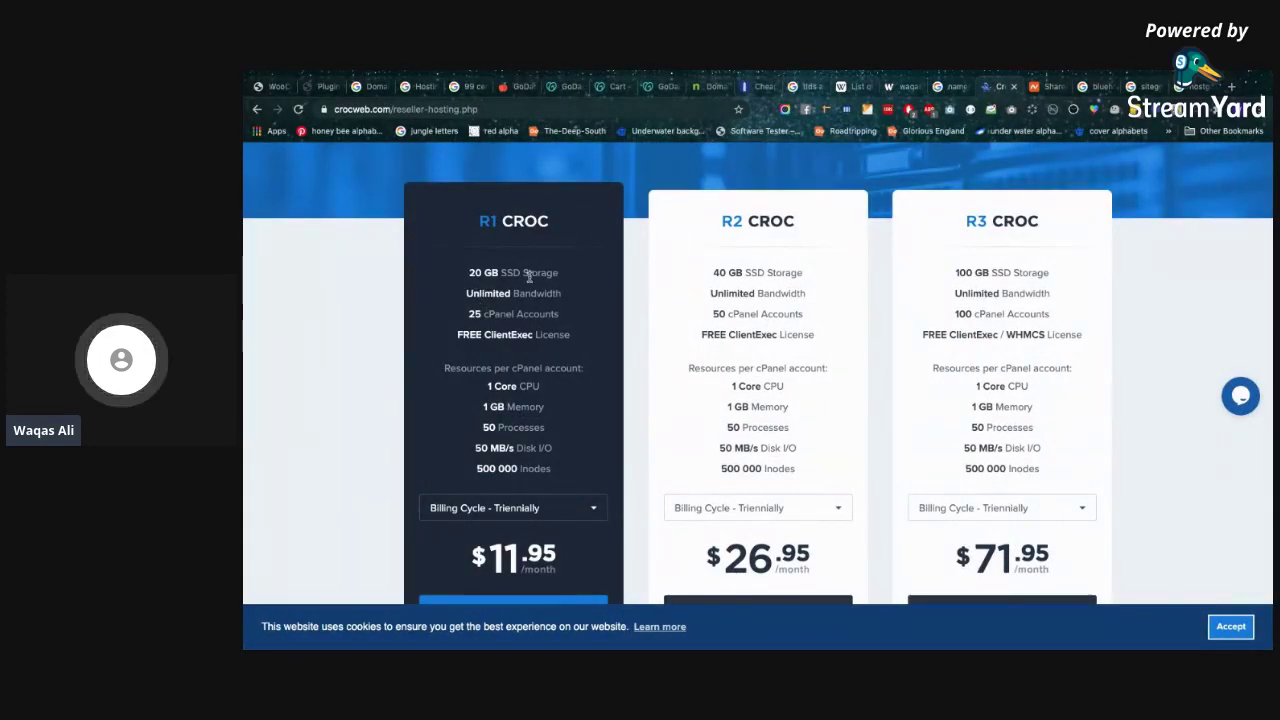
drag(466, 316, 577, 316)
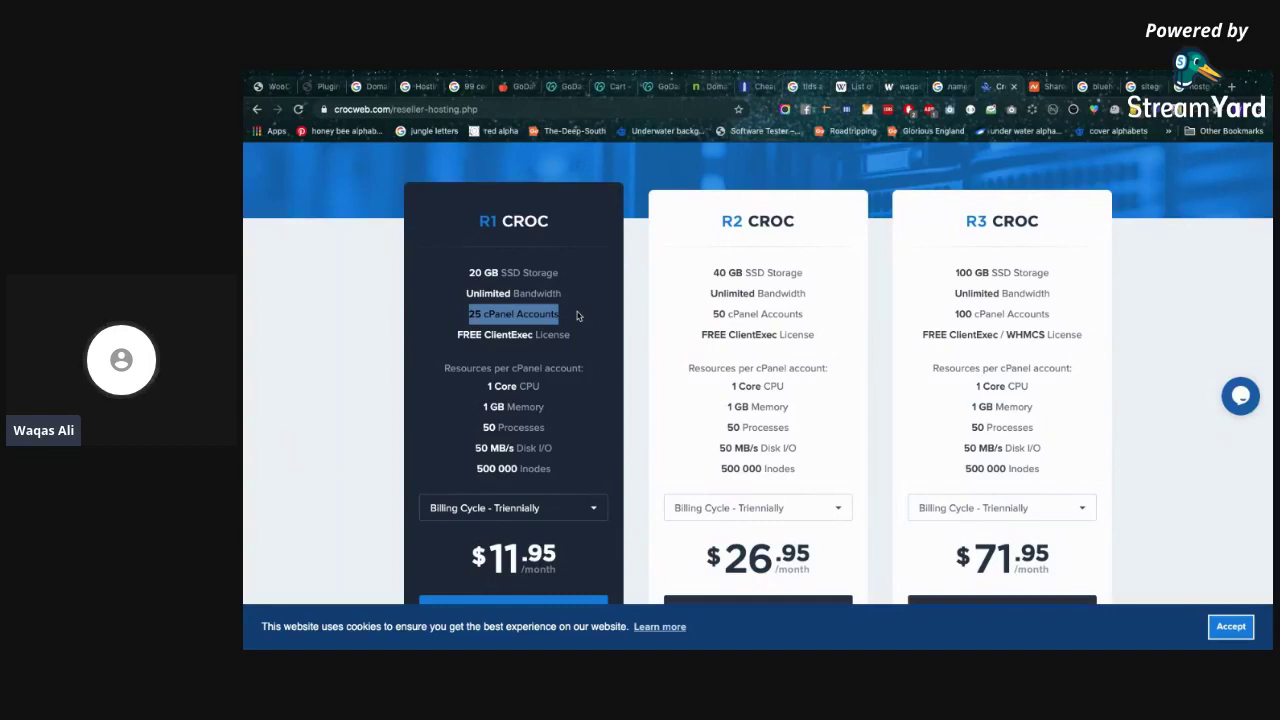
click(543, 508)
scroll(517, 565, down, 1)
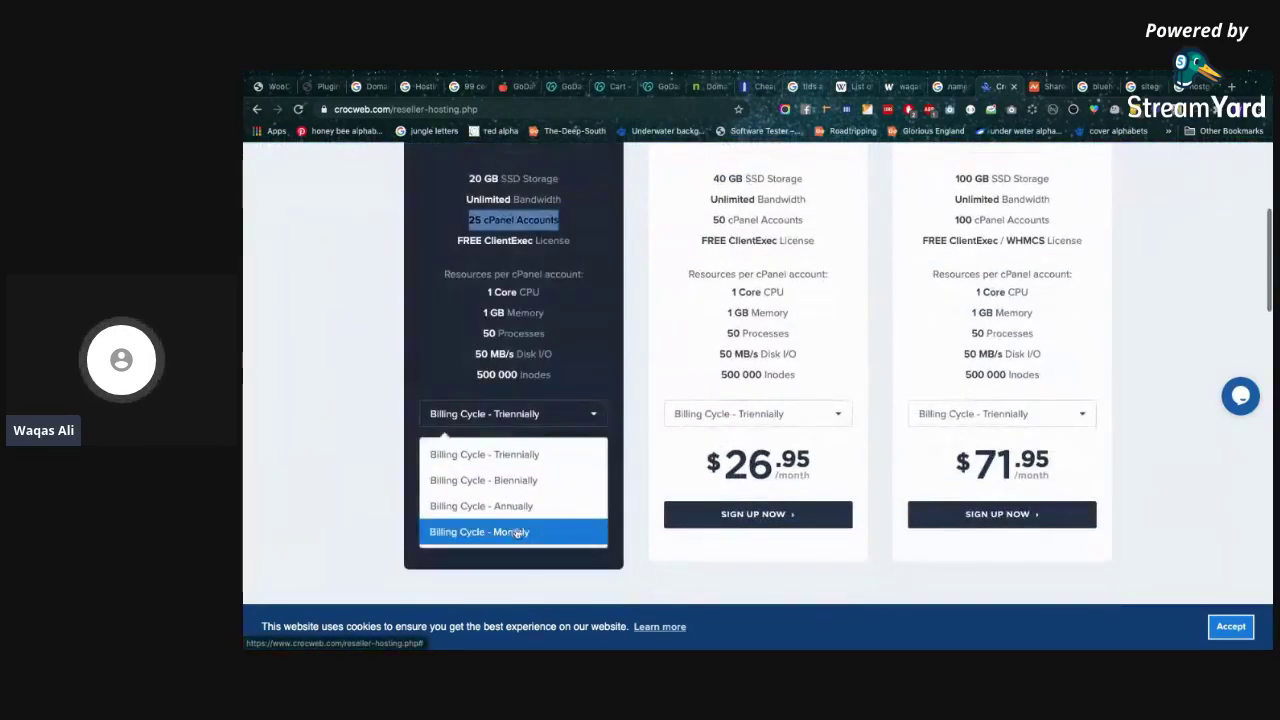
click(518, 532)
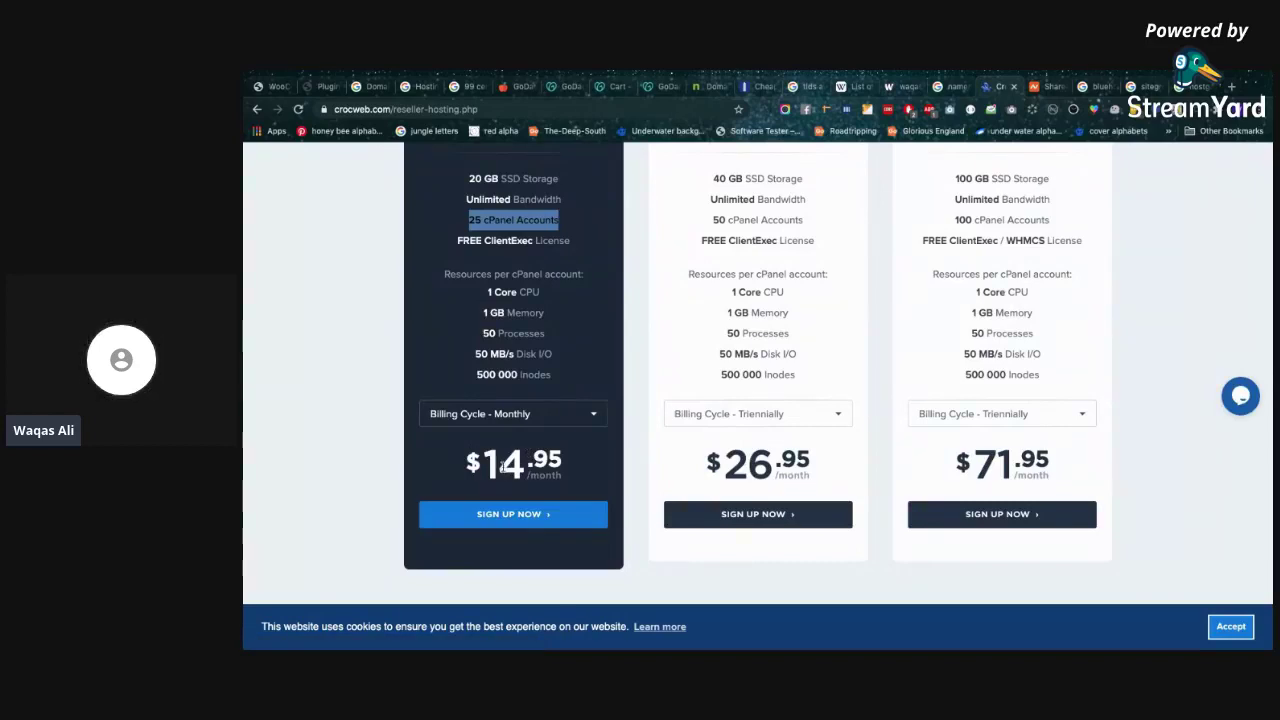
Try annual, biennial, then triennial billing for R1 CROC, ending at $11.95/month.
click(510, 414)
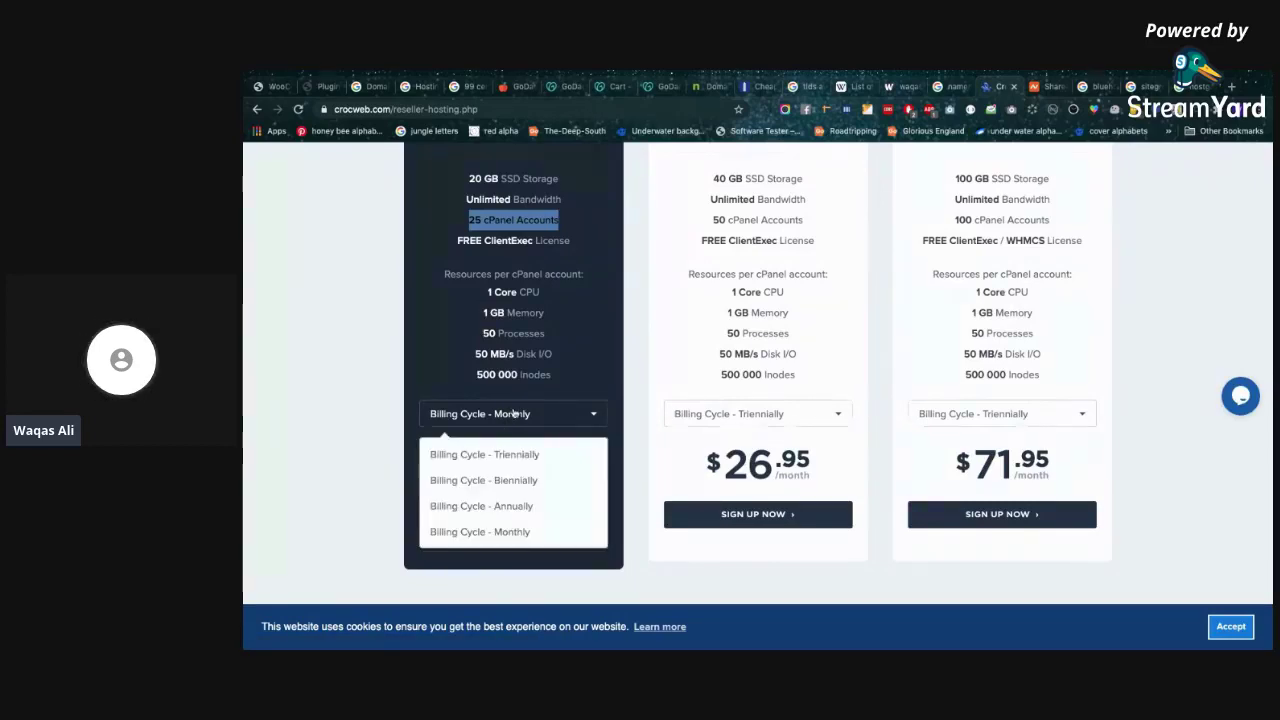
click(499, 507)
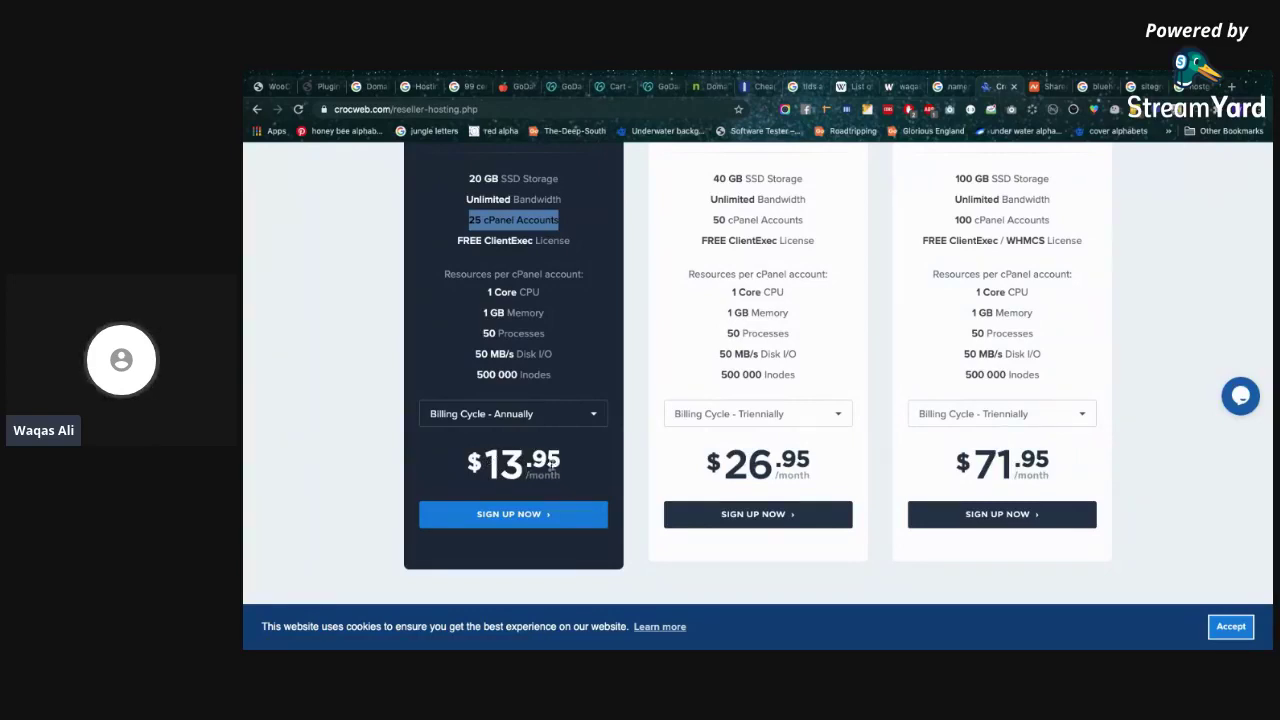
click(520, 417)
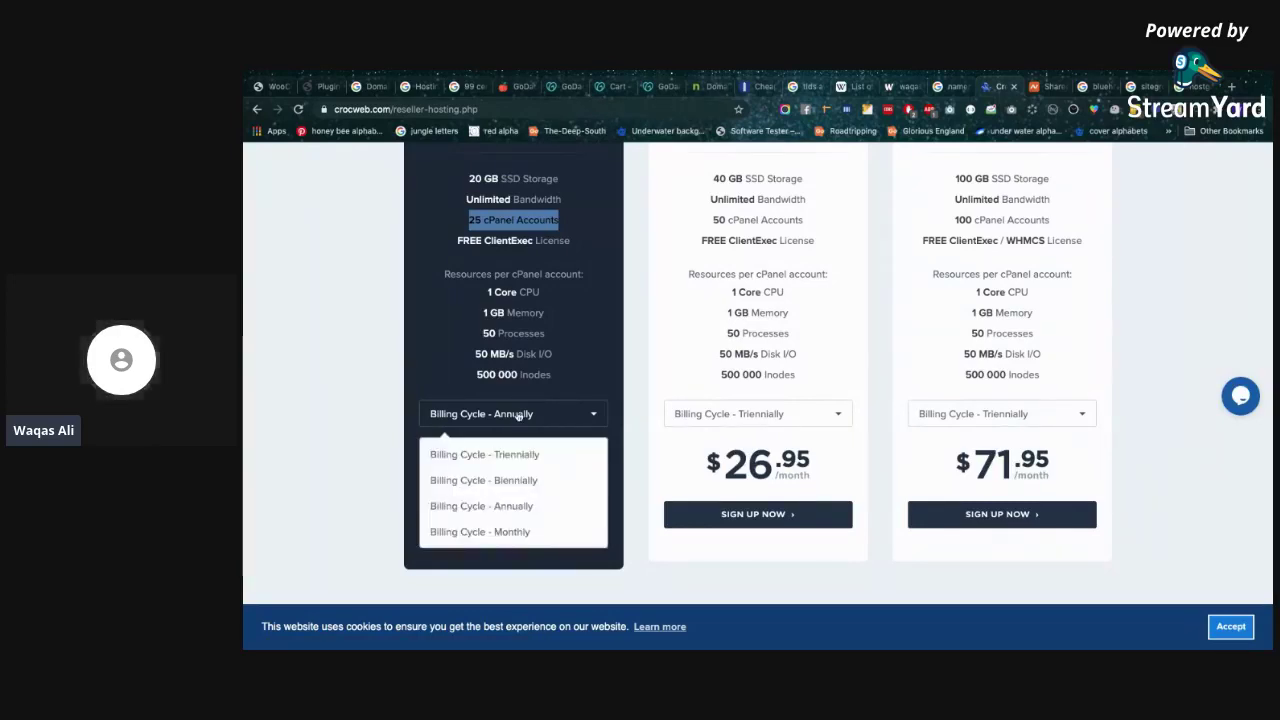
click(516, 478)
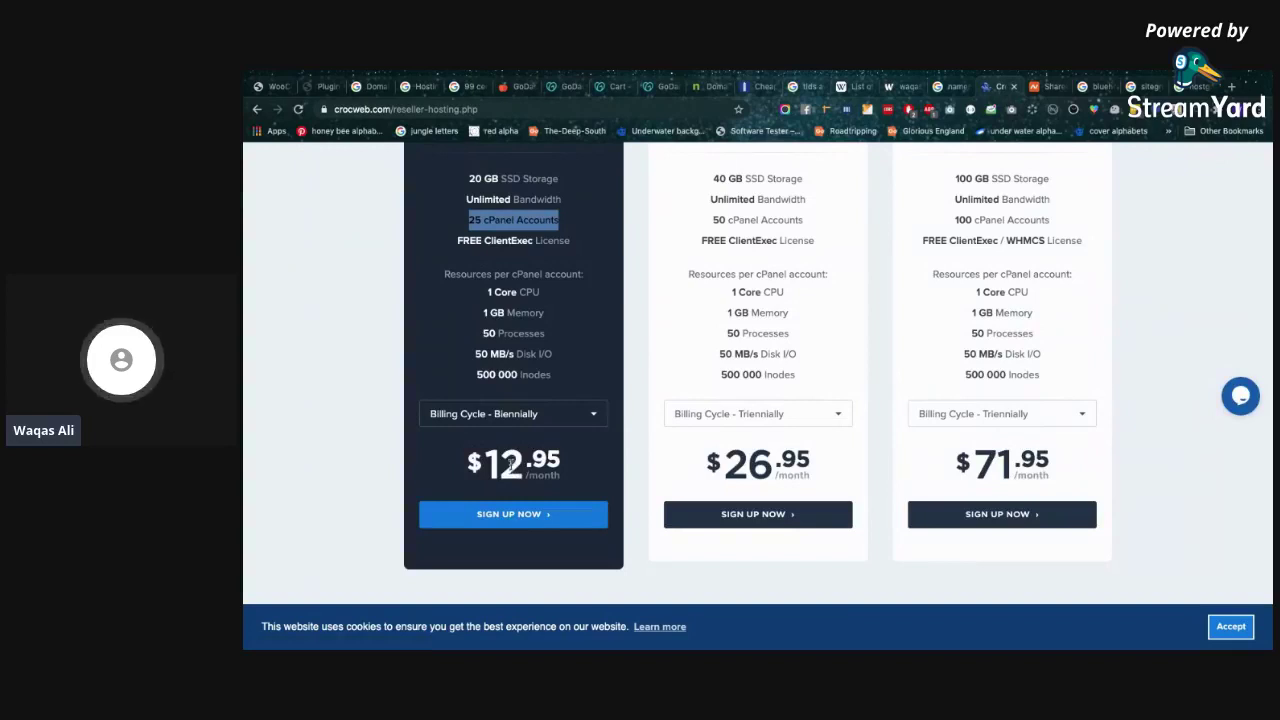
click(519, 428)
click(516, 455)
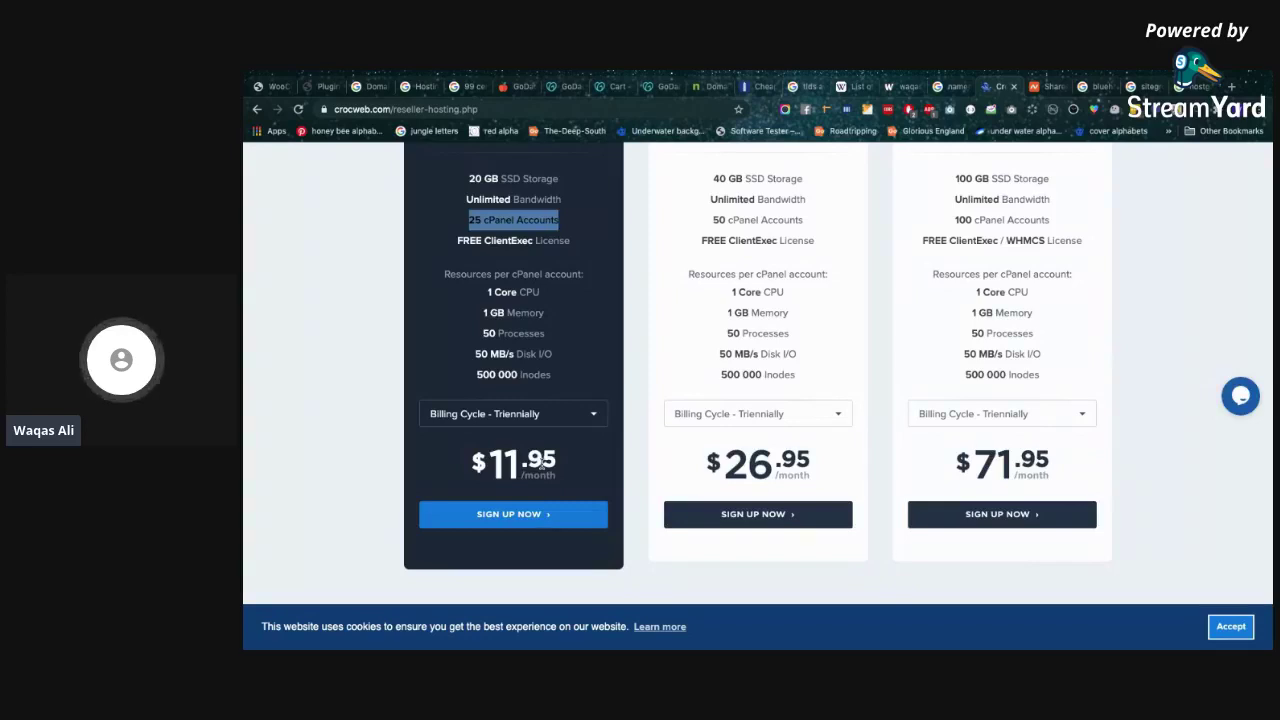
scroll(501, 306, up, 1)
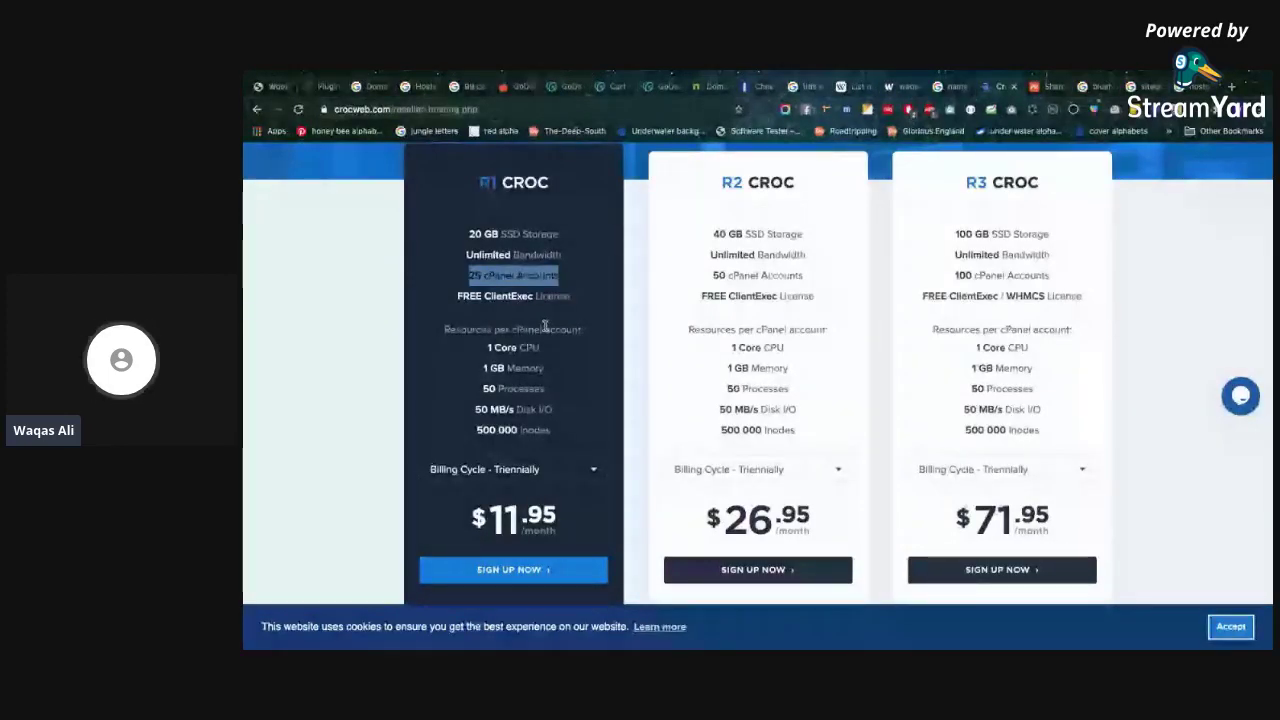
scroll(545, 325, up, 3)
Go back to CrocWeb's Web Hosting page and open a new blank tab.
click(603, 186)
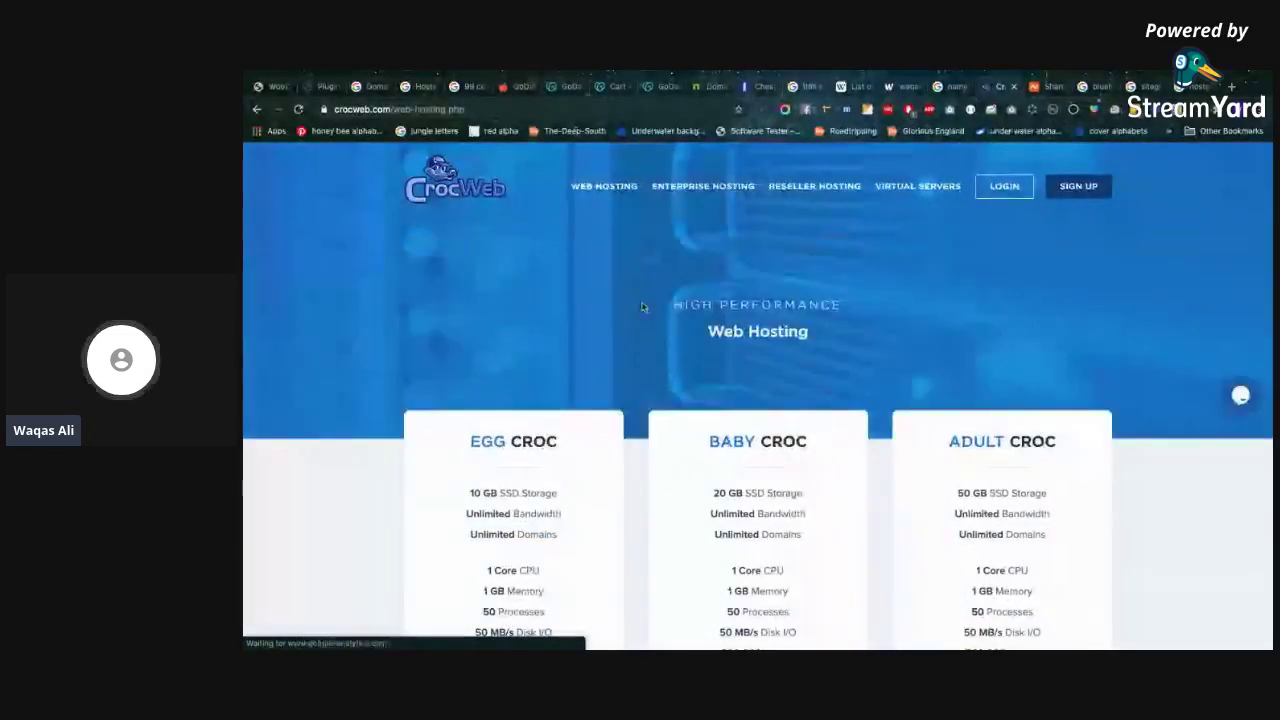
scroll(643, 307, down, 1)
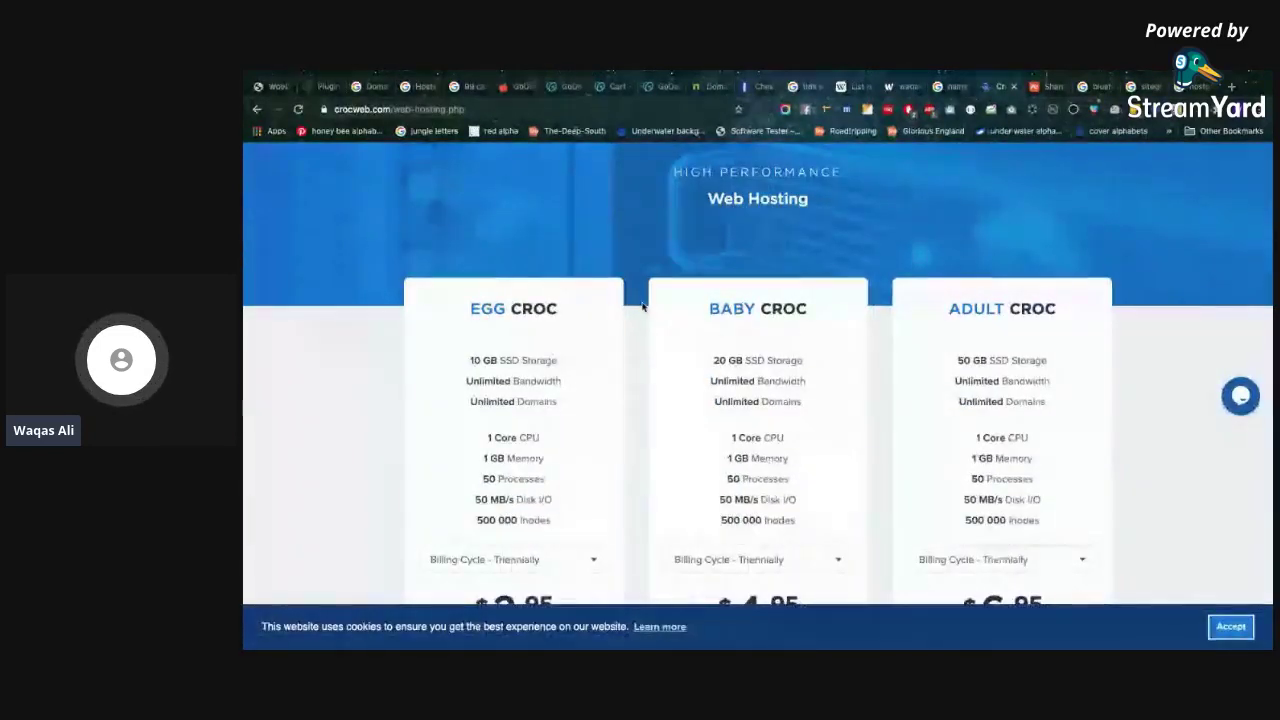
click(1231, 87)
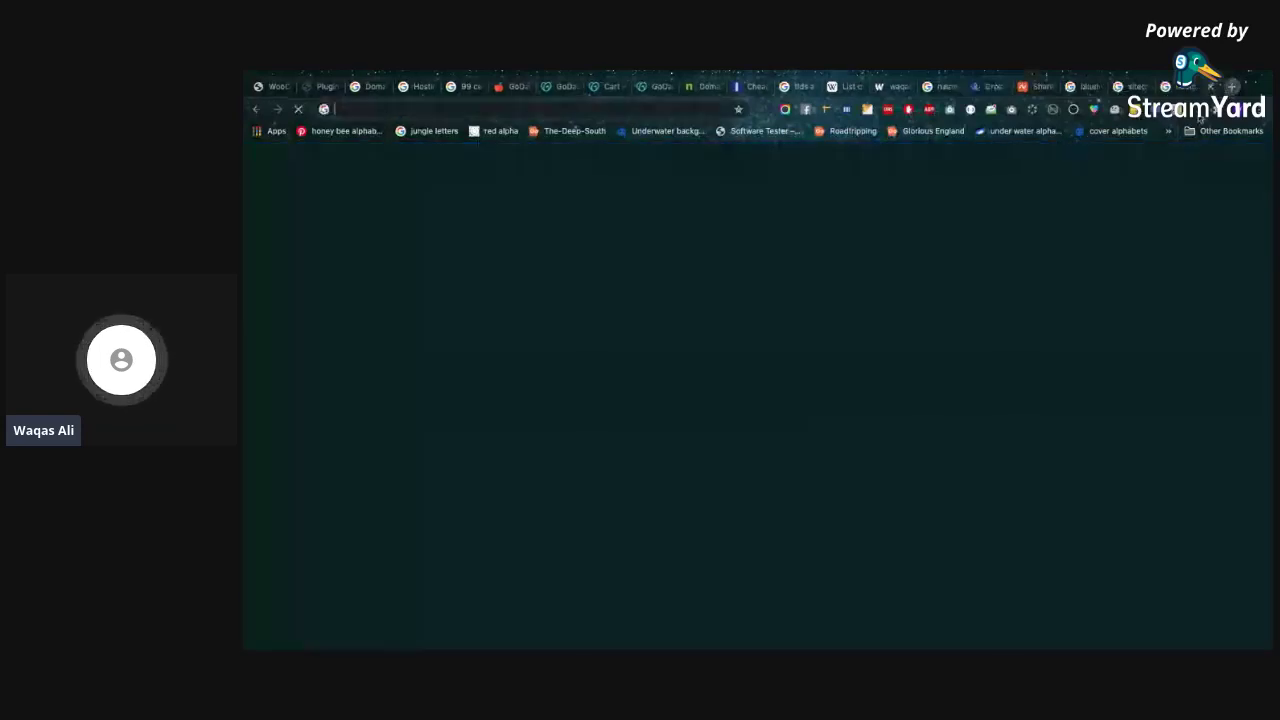
Load arzhost.com in the new tab, then return to CrocWeb's web hosting plans.
text(arz)
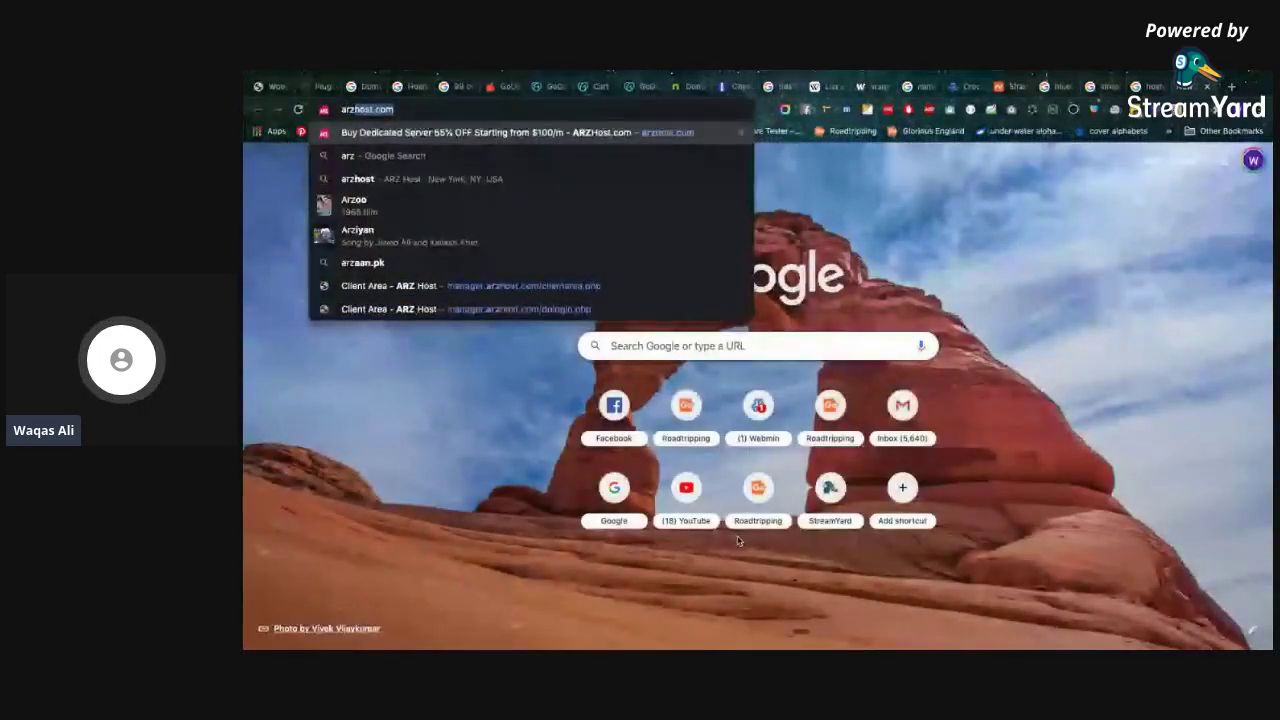
key(Return)
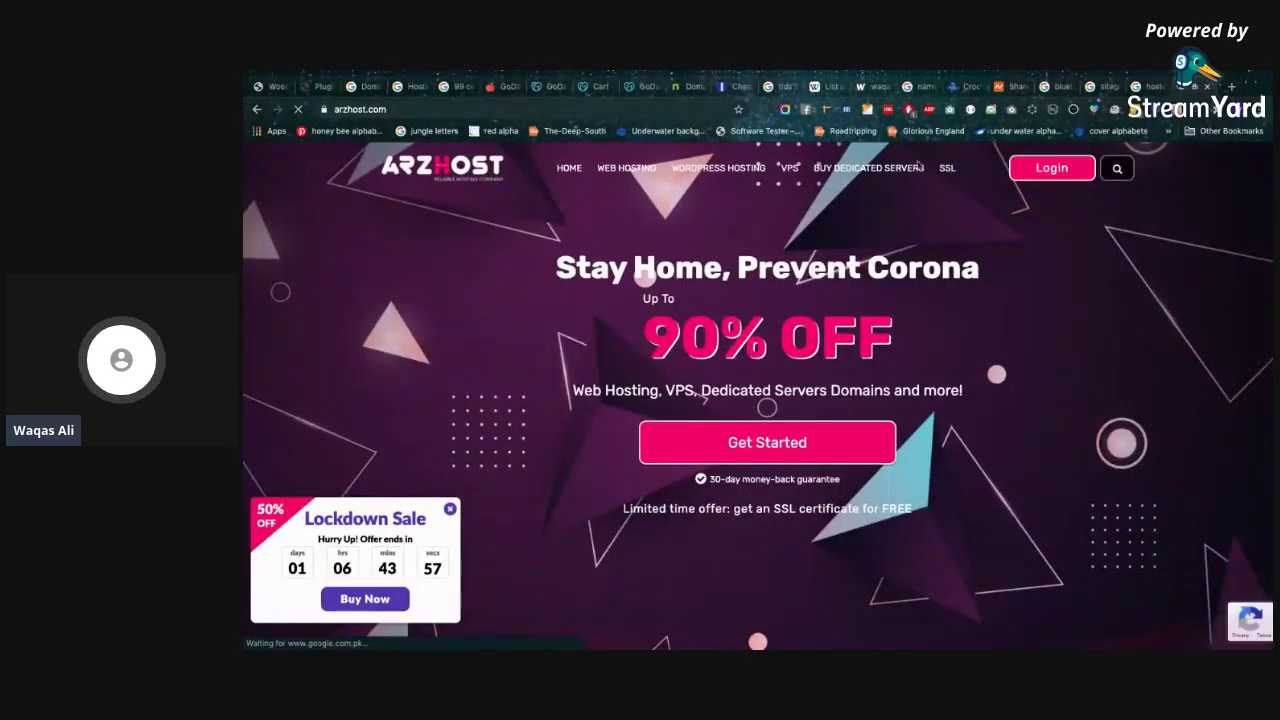
click(961, 87)
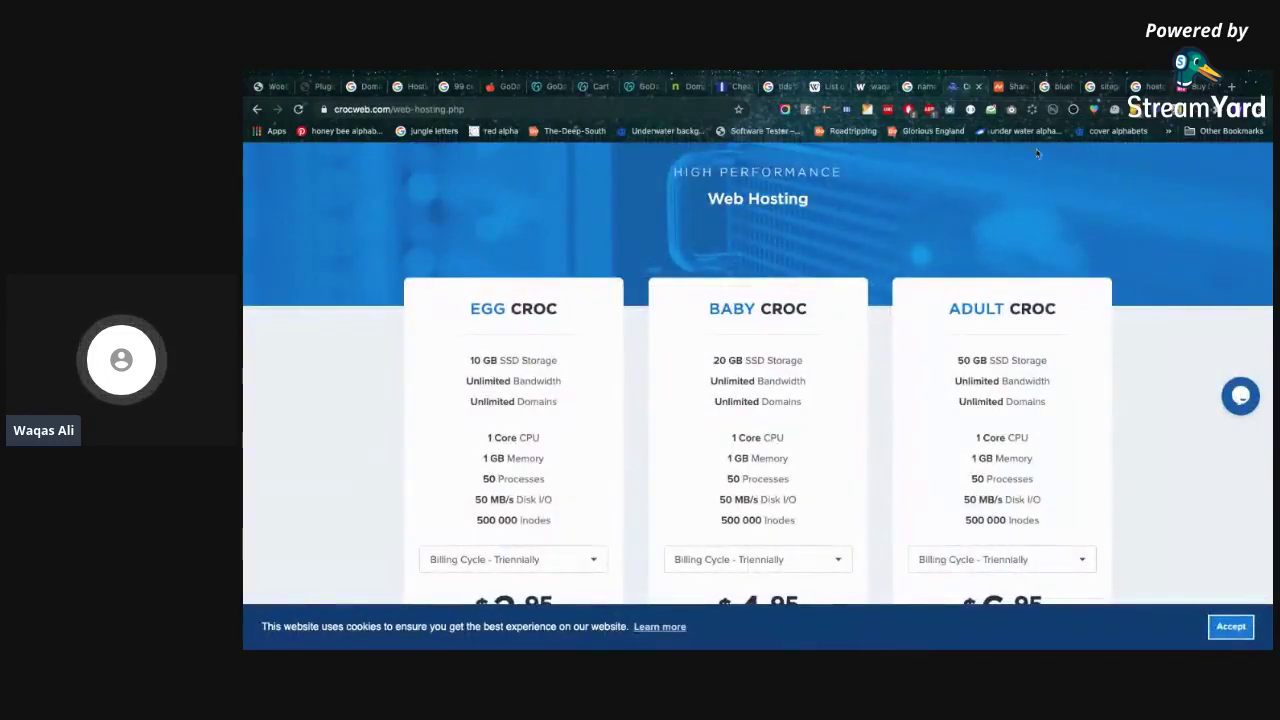
Open the Bluehost site from its results, then move through the SiteGround and HostGator result tabs.
click(1054, 87)
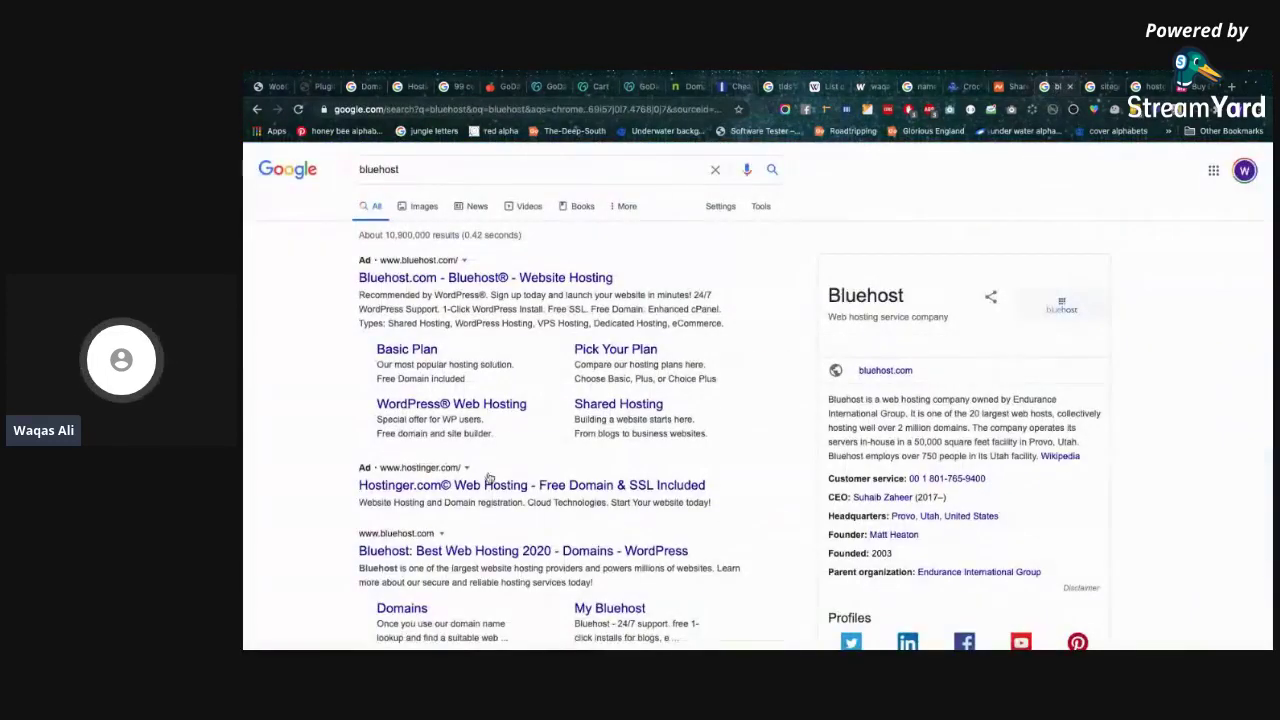
scroll(488, 490, down, 1)
click(484, 503)
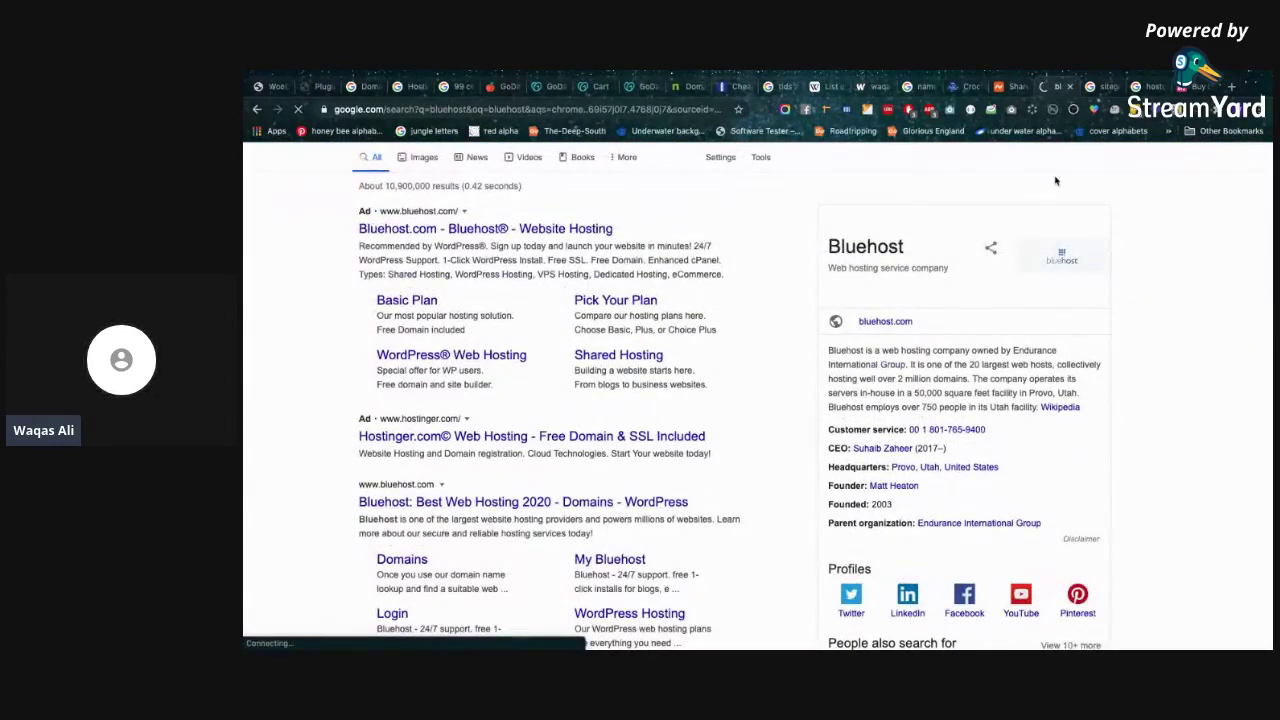
click(1101, 88)
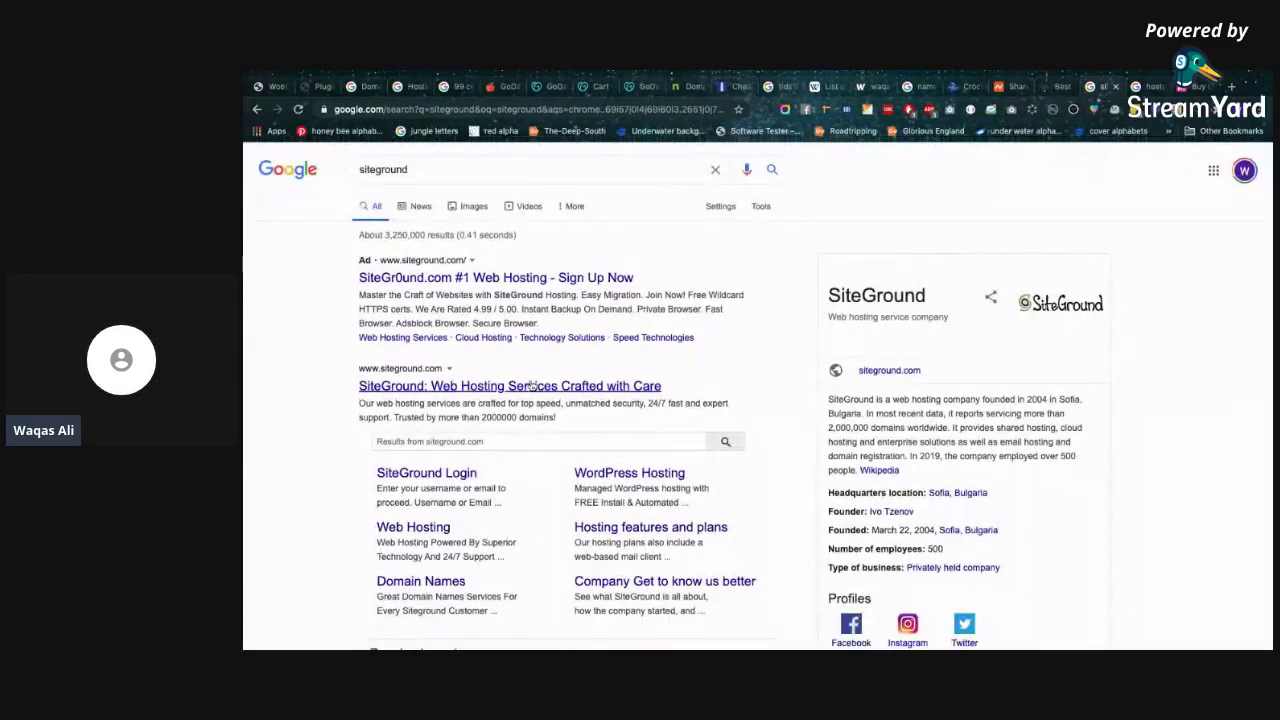
key(ctrl+Tab)
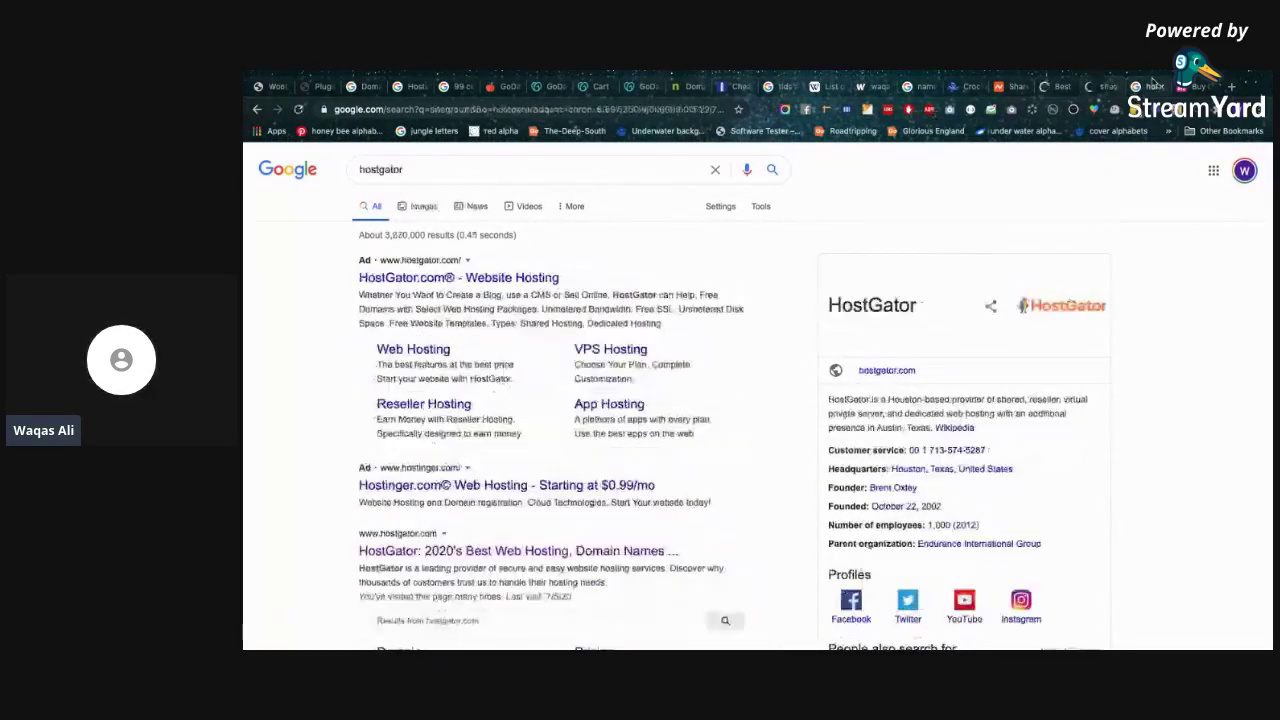
scroll(564, 461, down, 1)
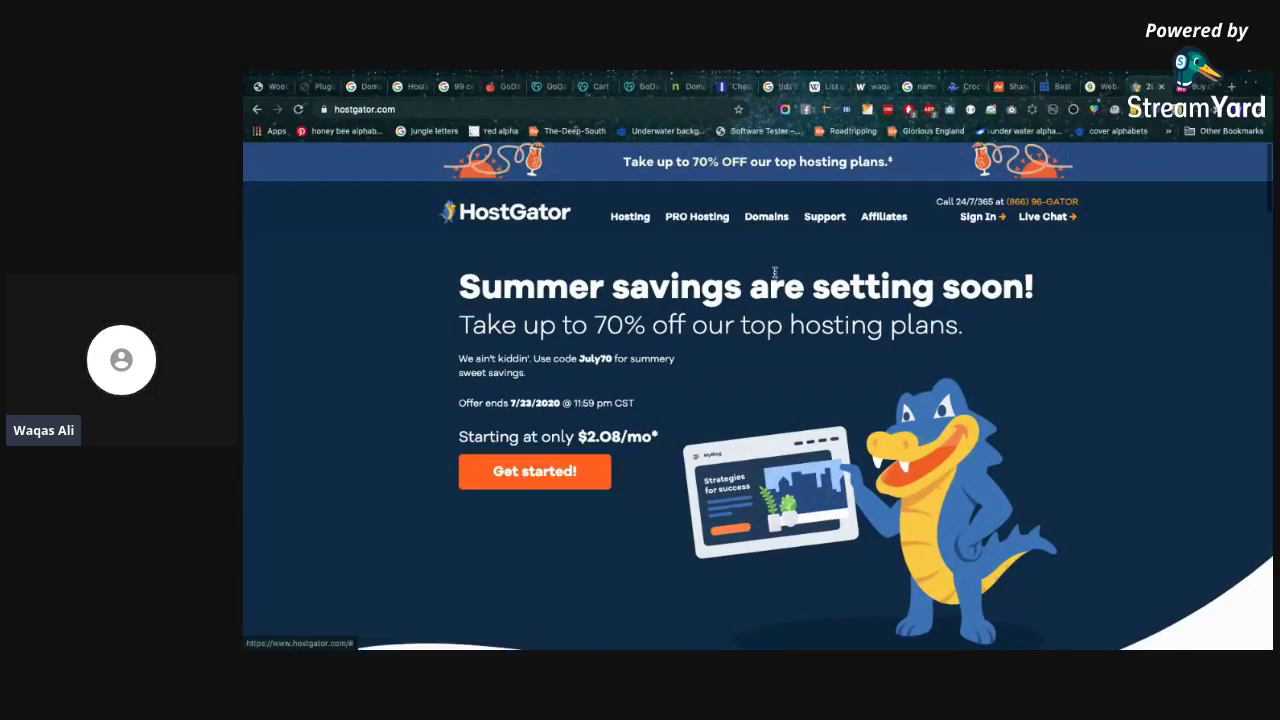
Open HostGator's Shared Hosting page listing the Hatchling, Baby and Business plans.
scroll(774, 272, down, 1)
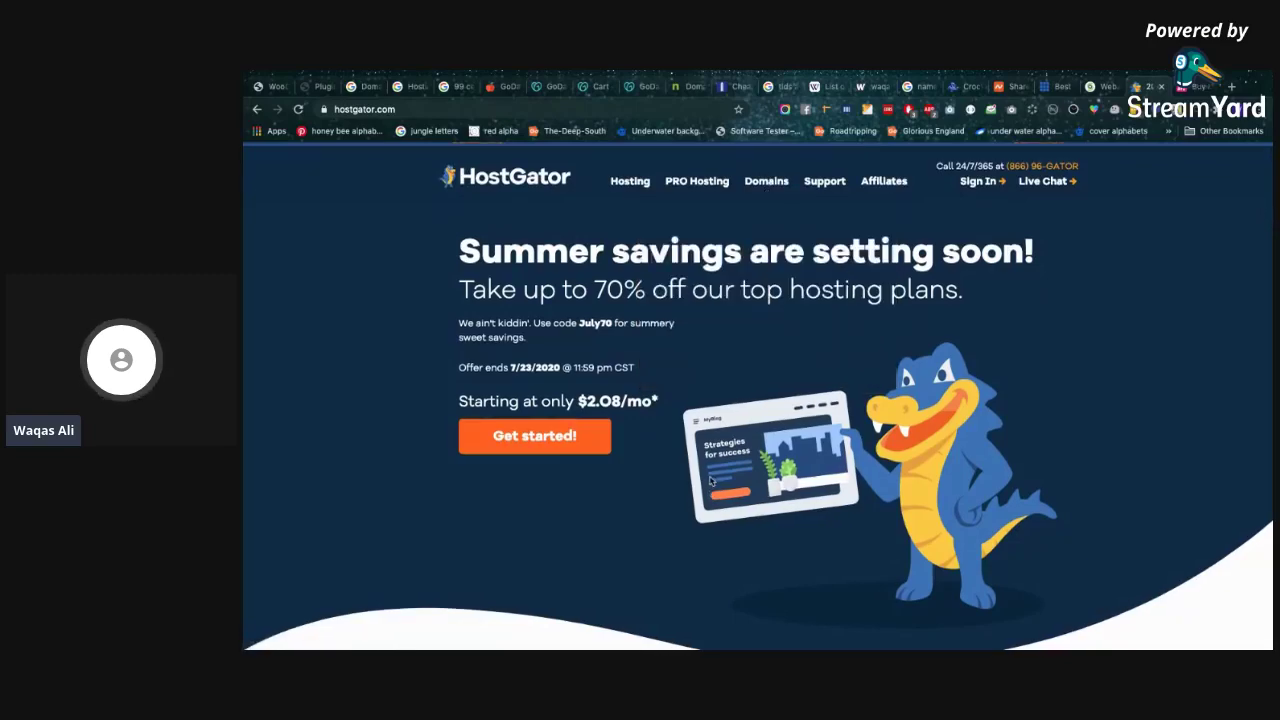
scroll(711, 481, down, 6)
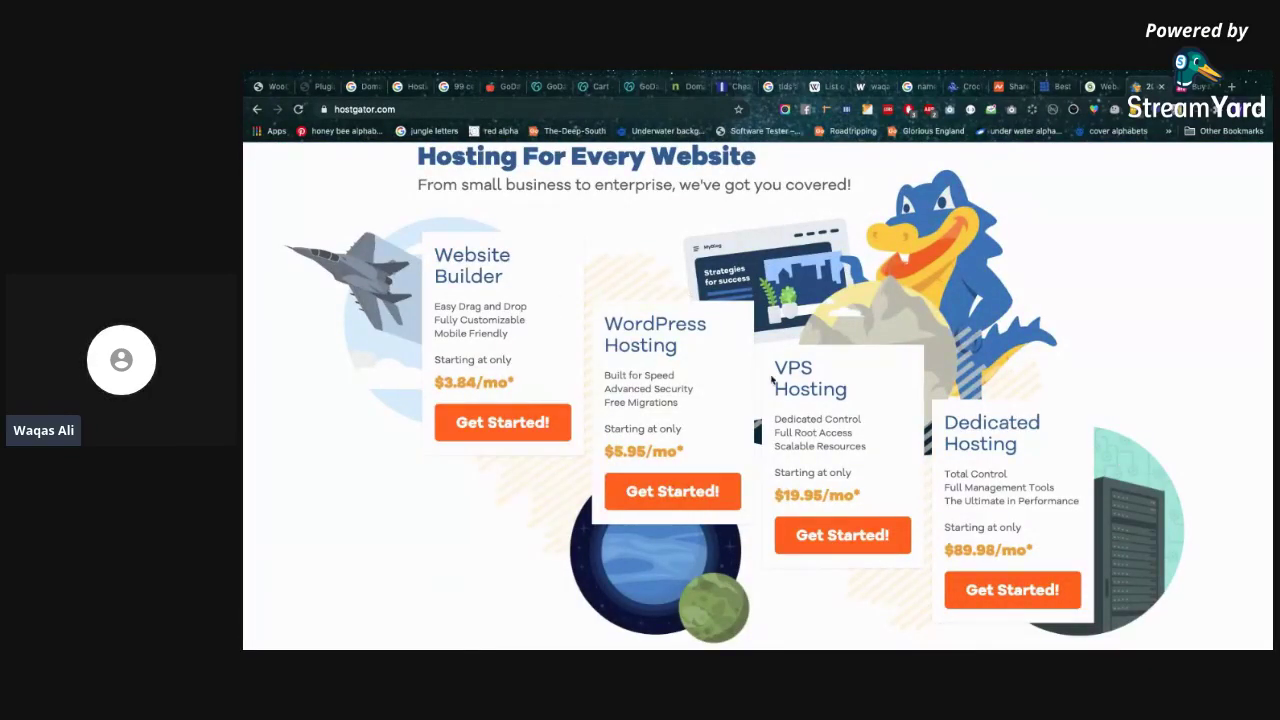
scroll(771, 379, up, 7)
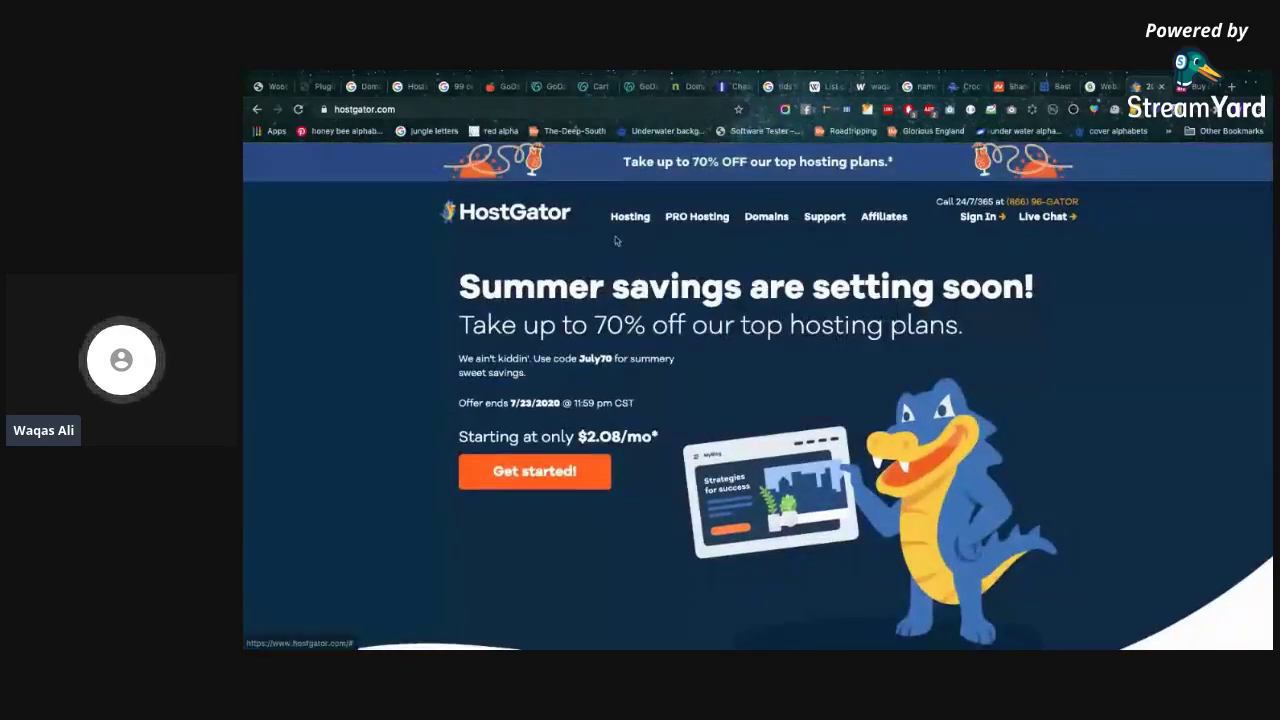
mouse_move(620, 228)
click(616, 262)
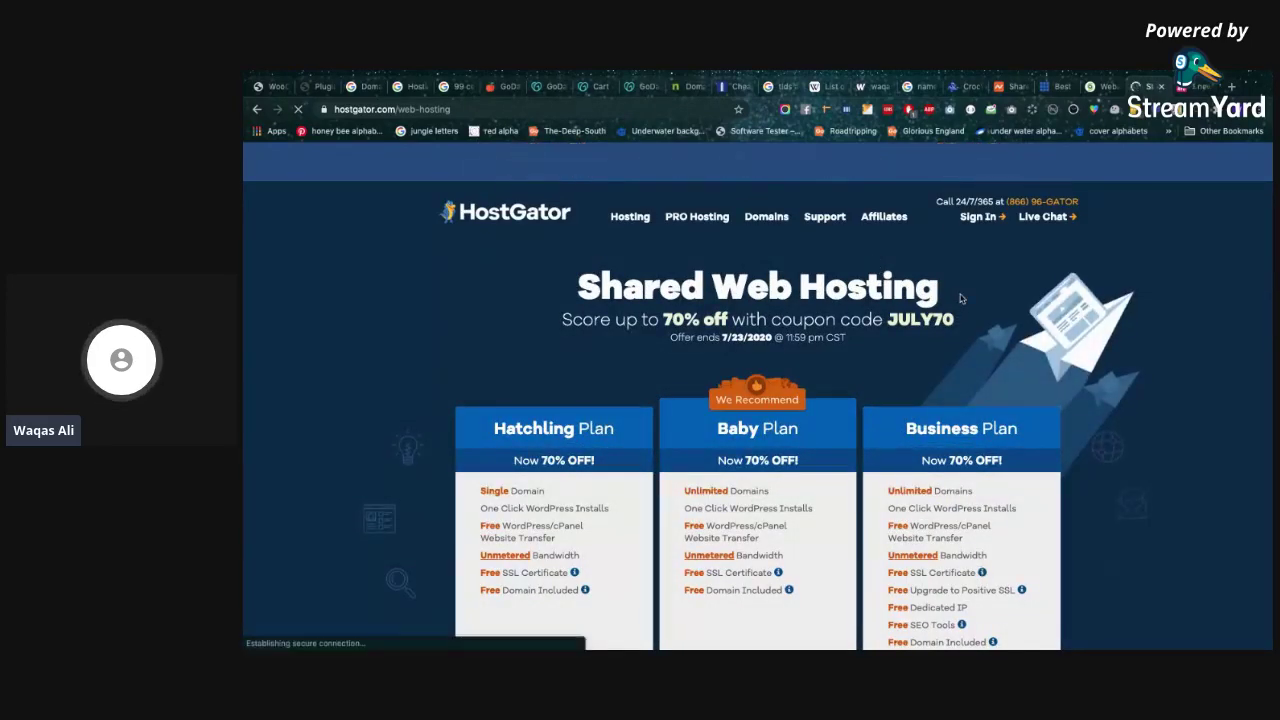
Start HostGator checkout for the Baby plan with coupon JULY70 applied.
scroll(665, 352, down, 3)
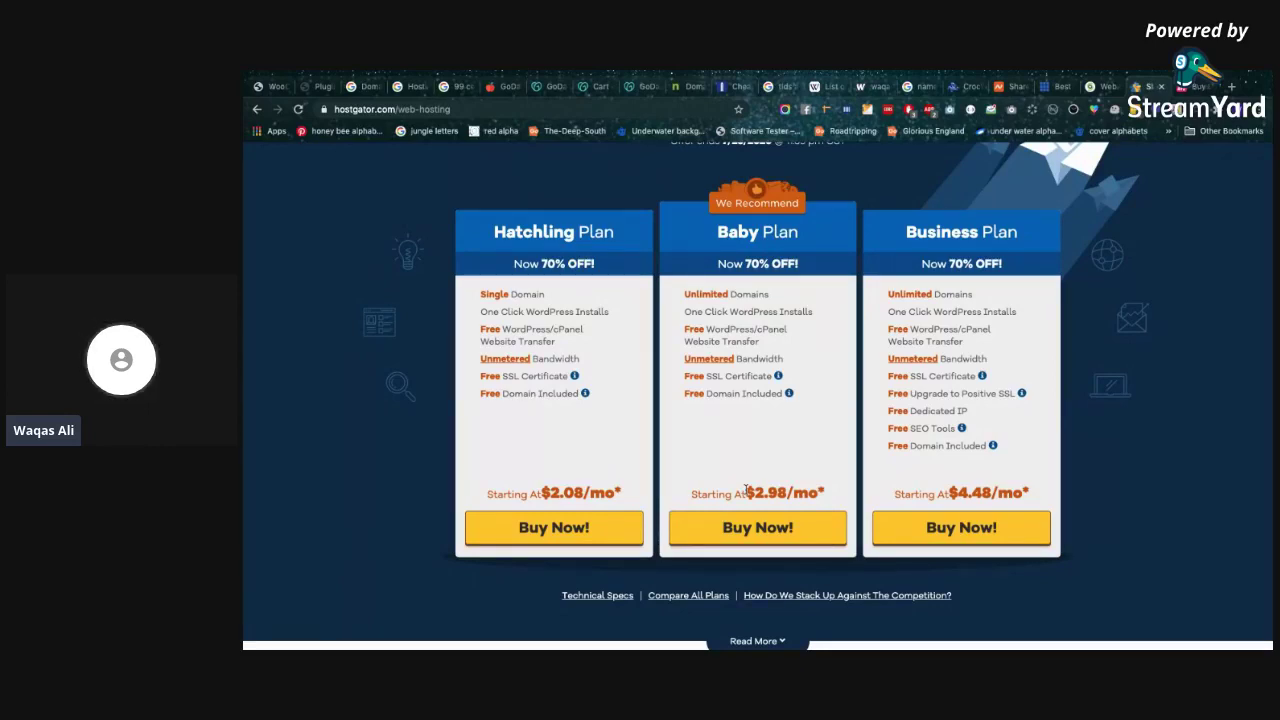
click(753, 530)
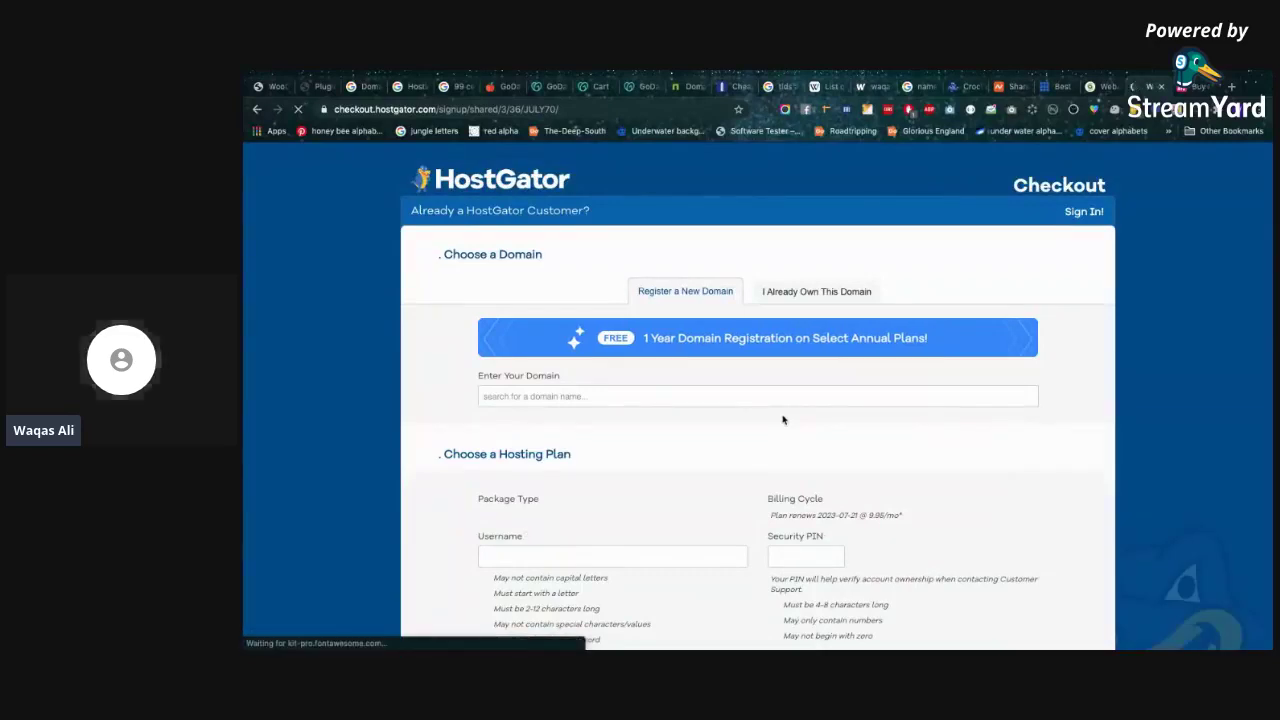
Settle the Baby plan on 24-month billing at $3.28/mo, then switch to SiteGround.
scroll(900, 419, down, 1)
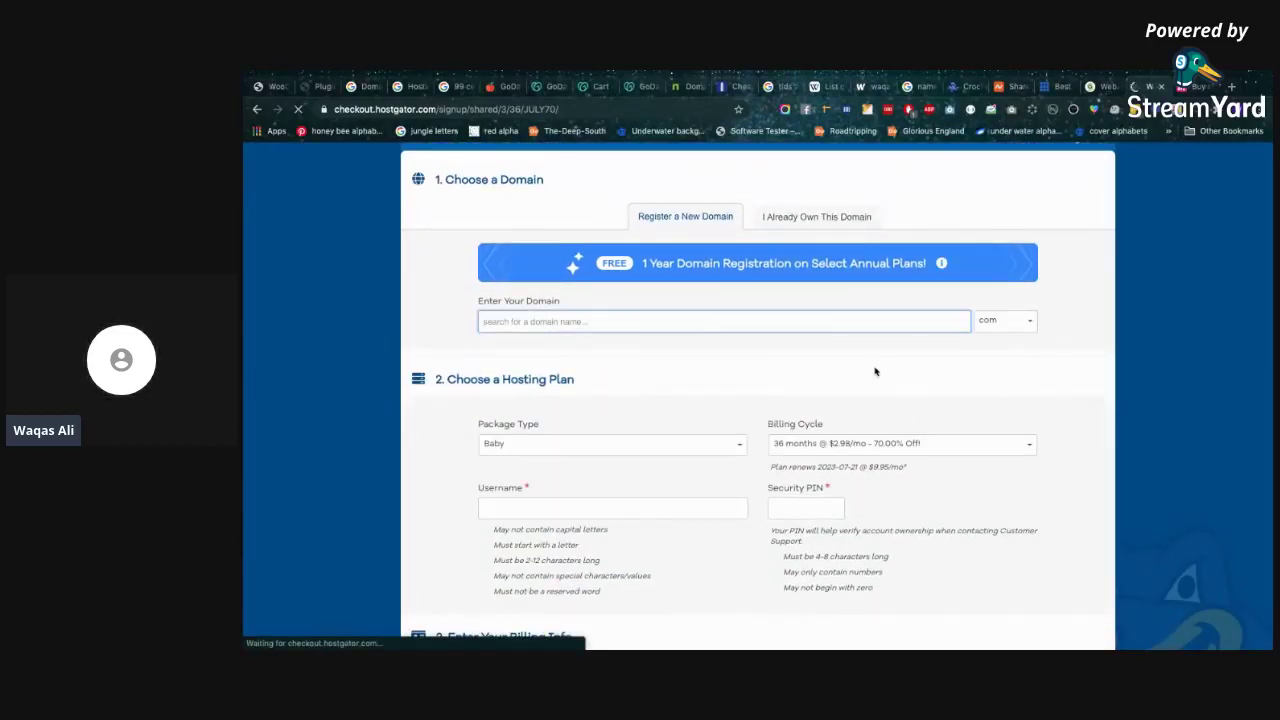
scroll(876, 370, down, 1)
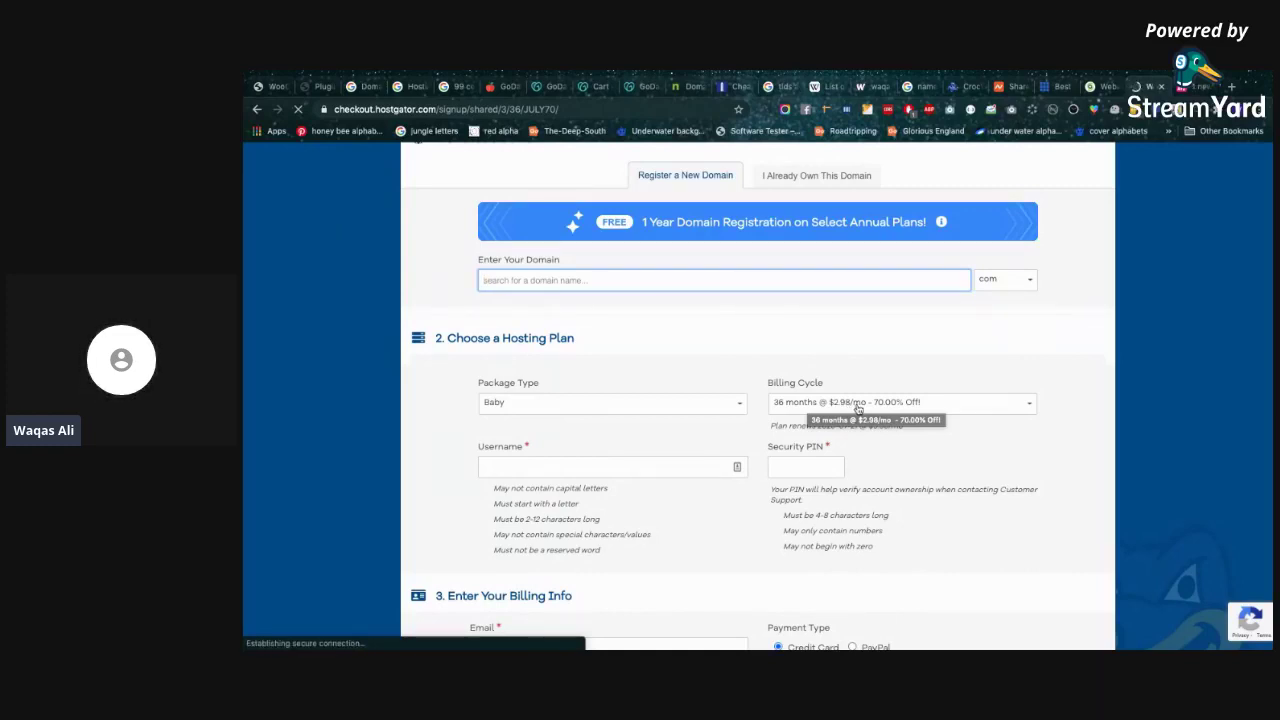
click(857, 404)
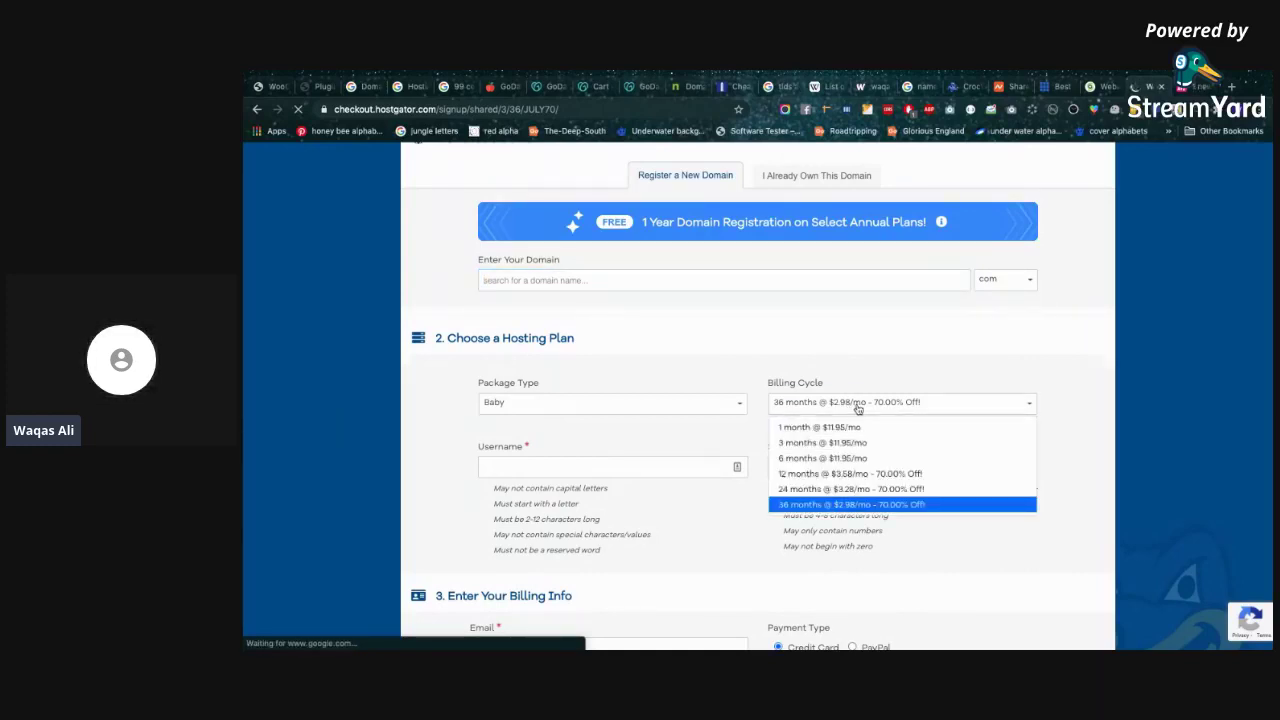
click(848, 489)
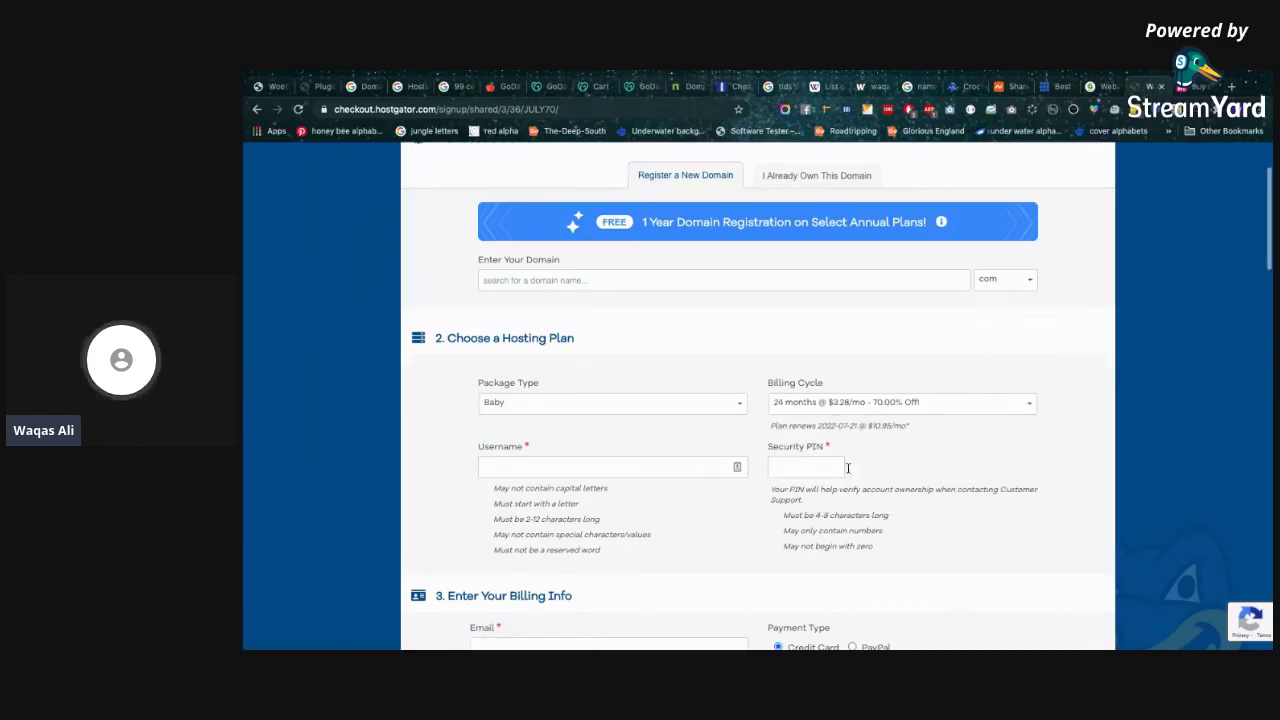
click(848, 404)
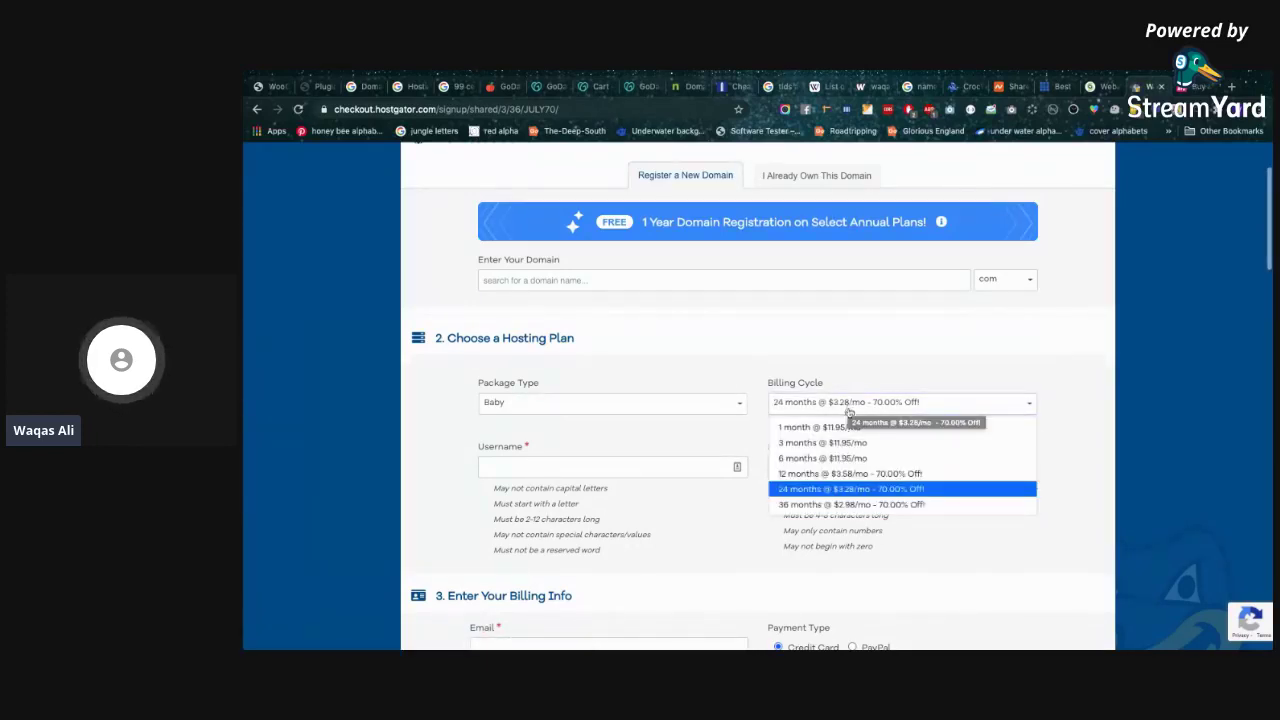
click(836, 476)
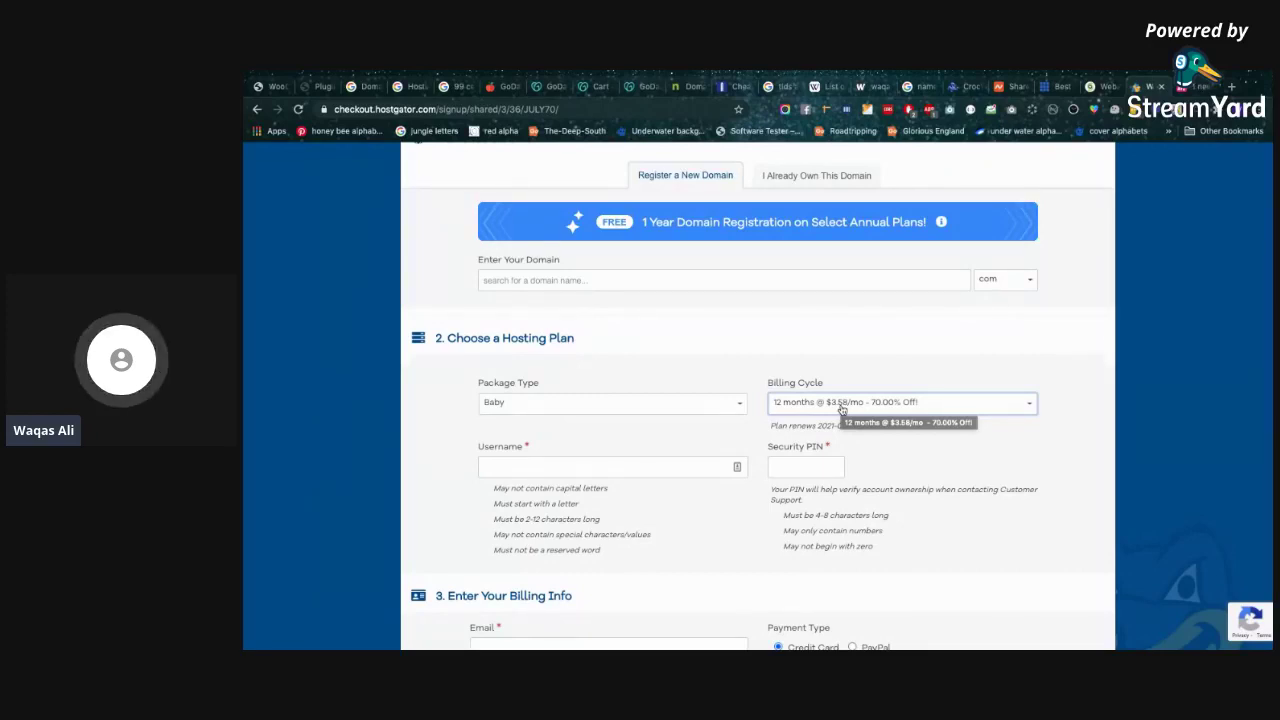
click(841, 404)
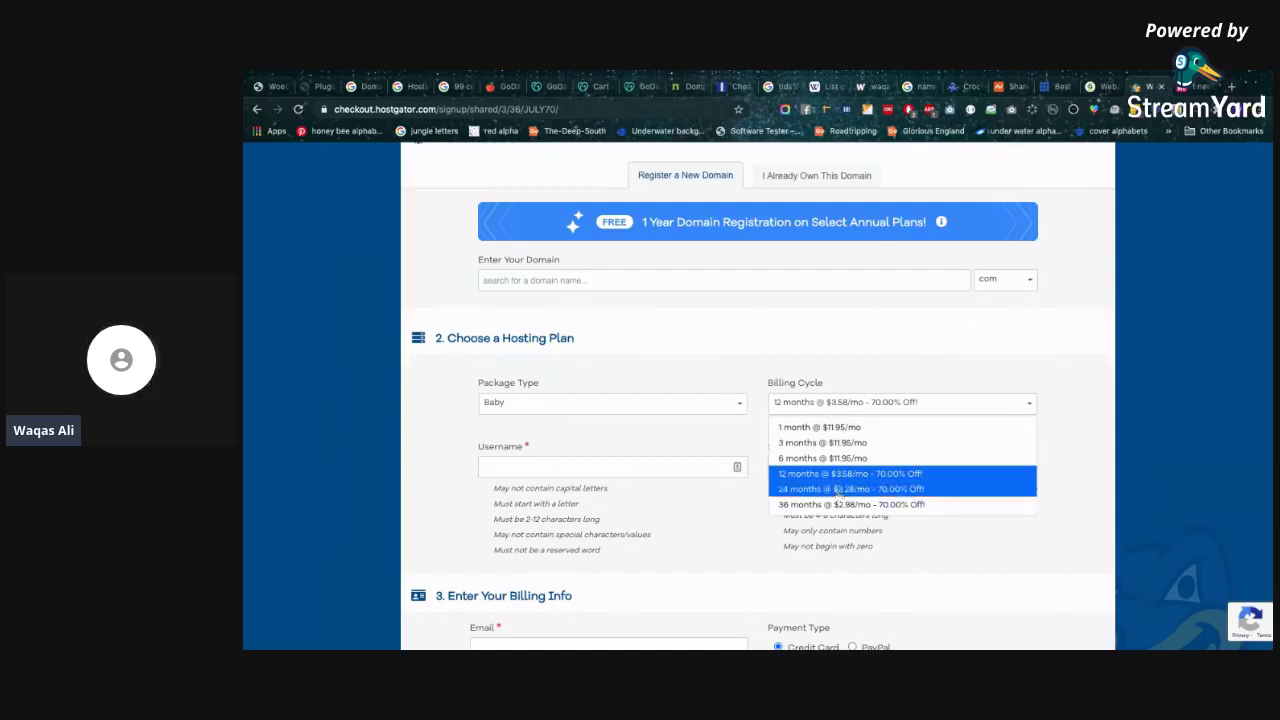
click(838, 489)
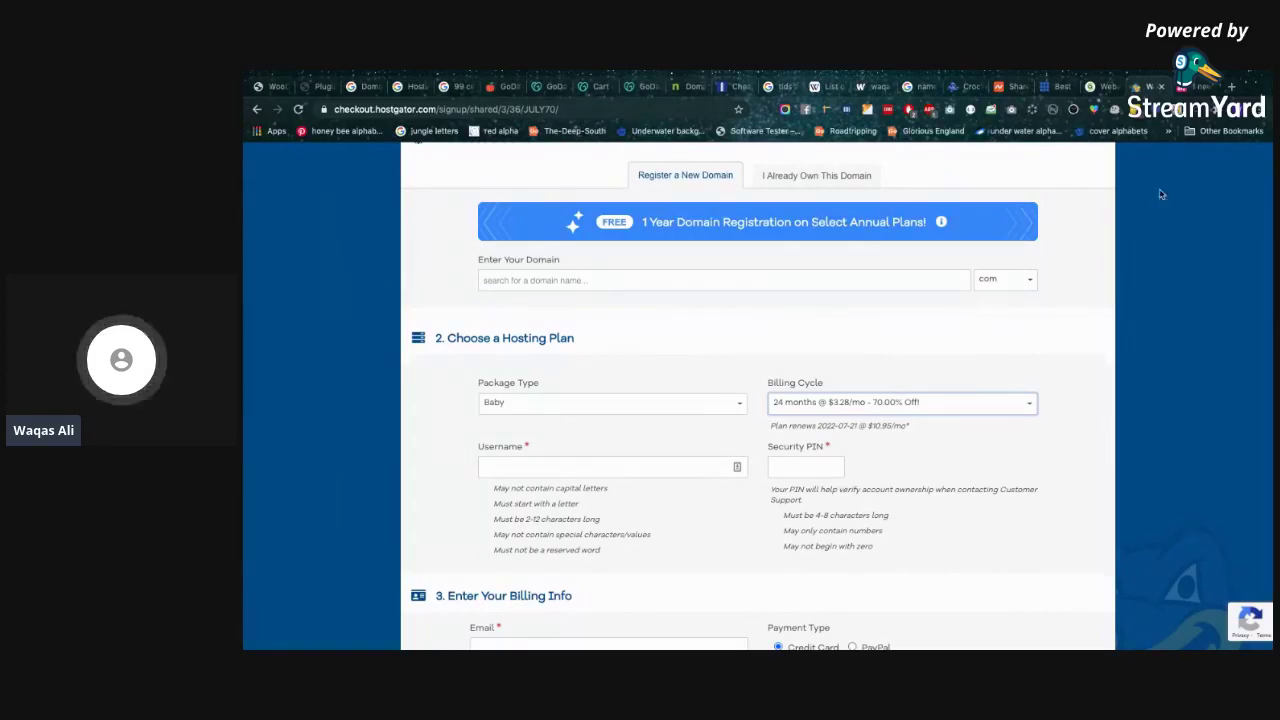
click(1100, 87)
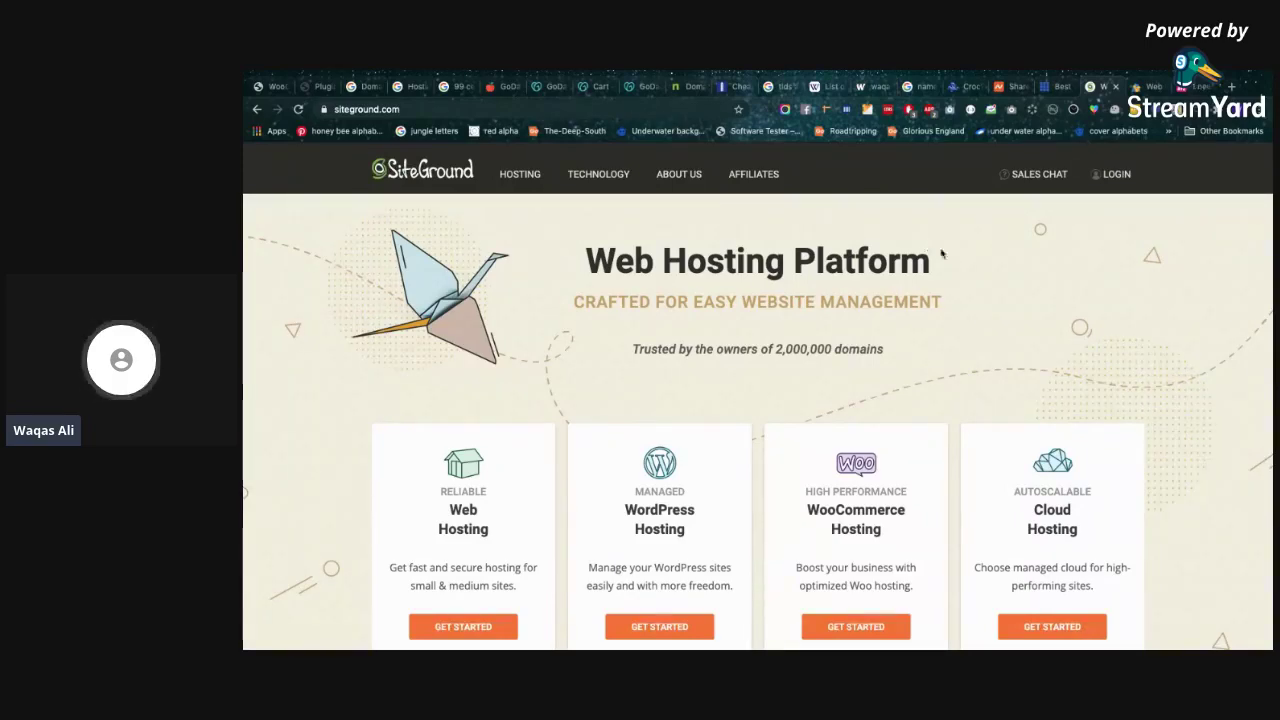
Glance over the SiteGround home page, then switch to Bluehost's page advertising hosting from $3.95/month.
scroll(963, 265, down, 1)
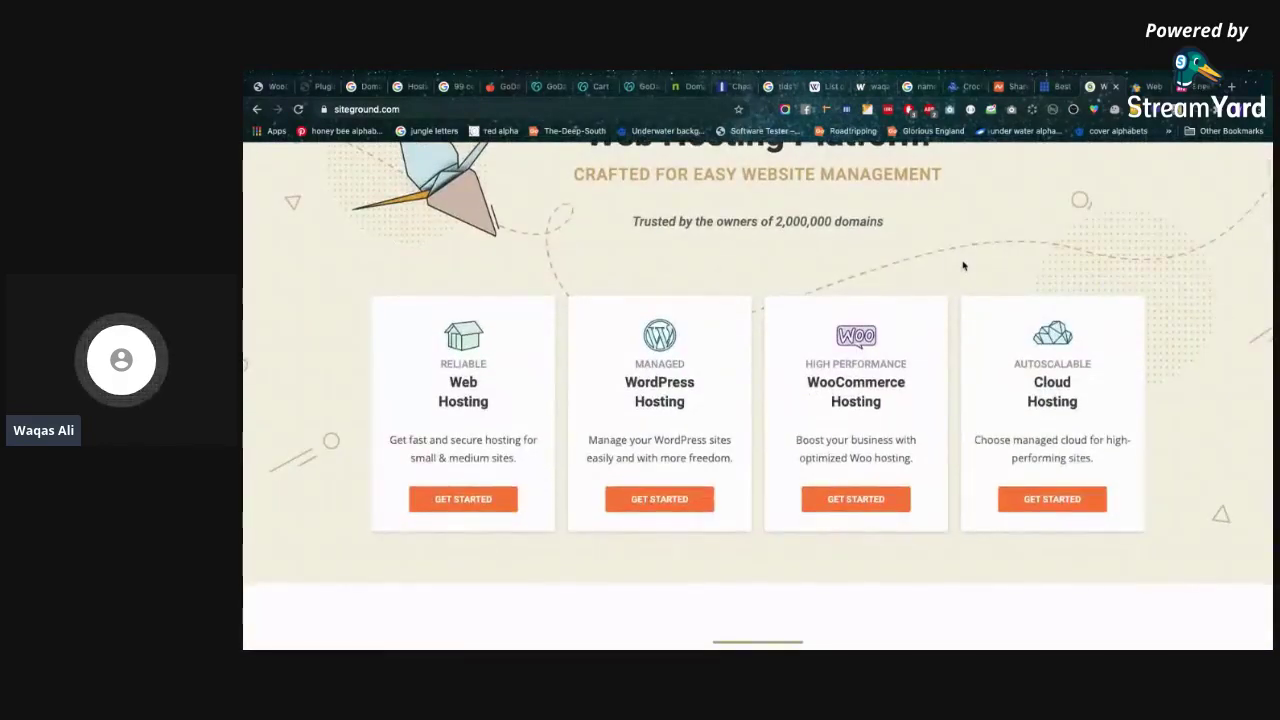
scroll(963, 265, up, 1)
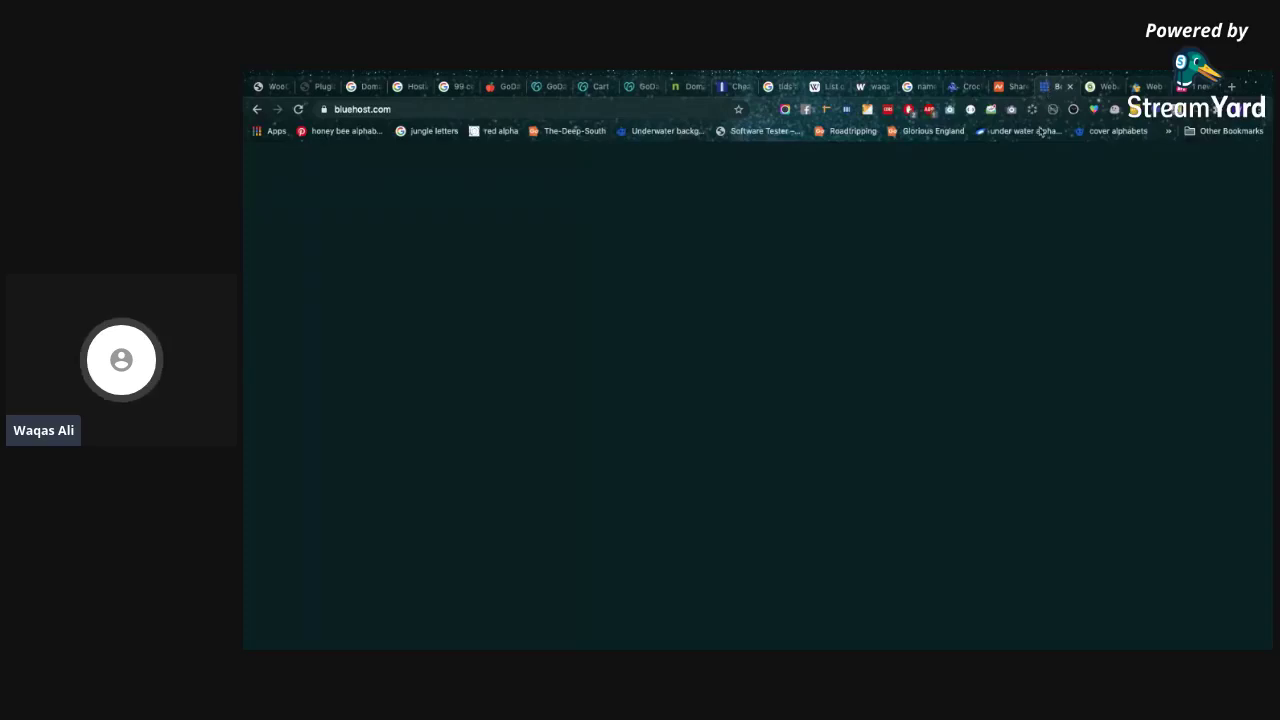
click(1052, 88)
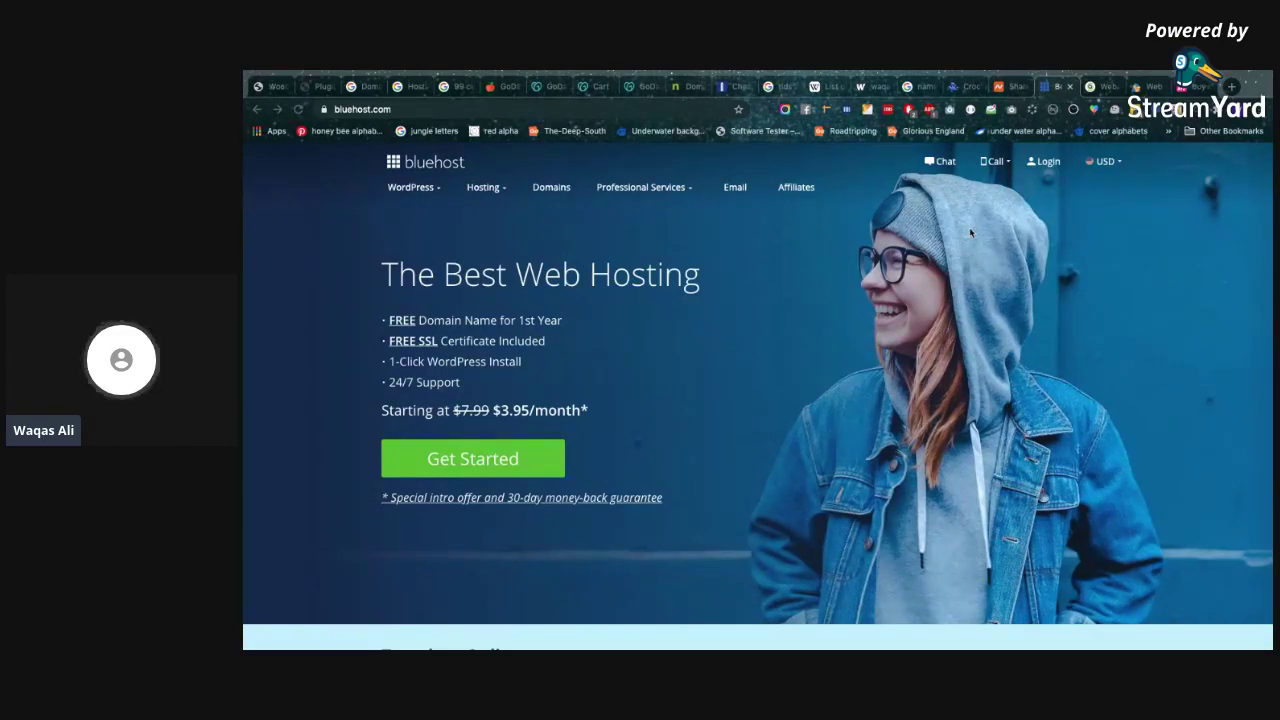
On Namecheap Shared Hosting, highlight the website limits: 3 for Stellar, Unlimited for Stellar Plus and Business.
click(1015, 87)
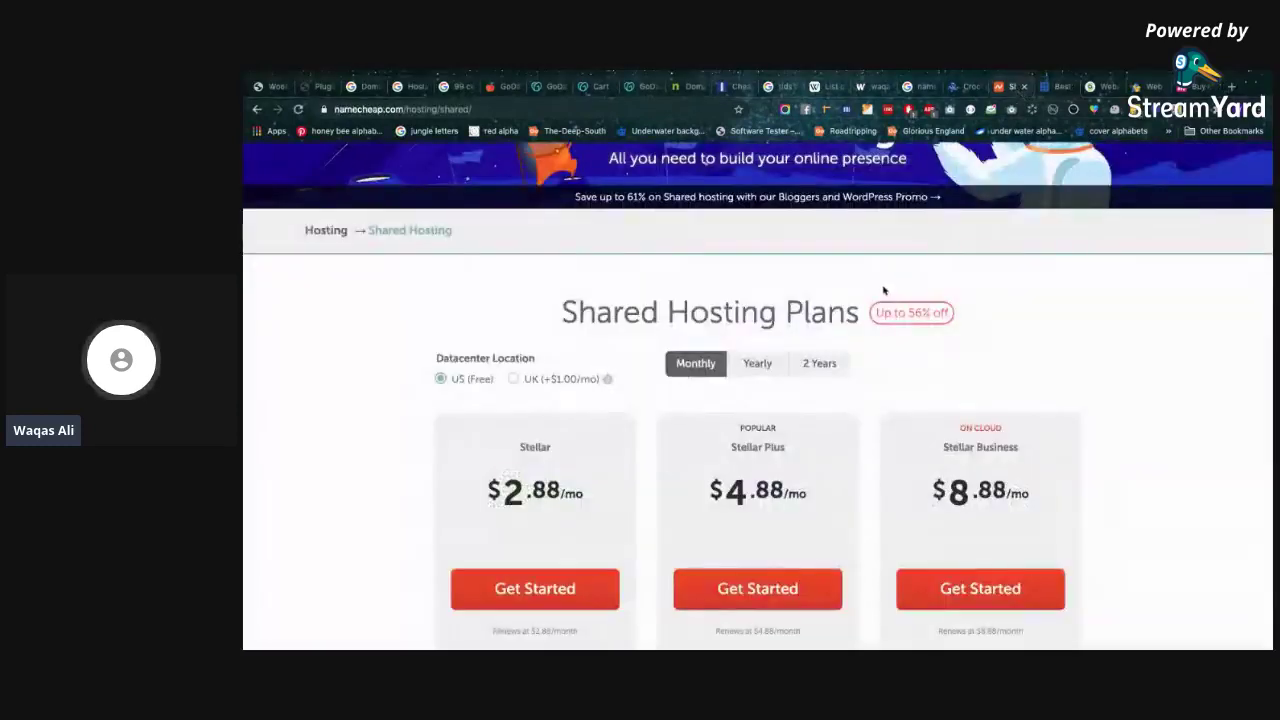
scroll(510, 380, down, 5)
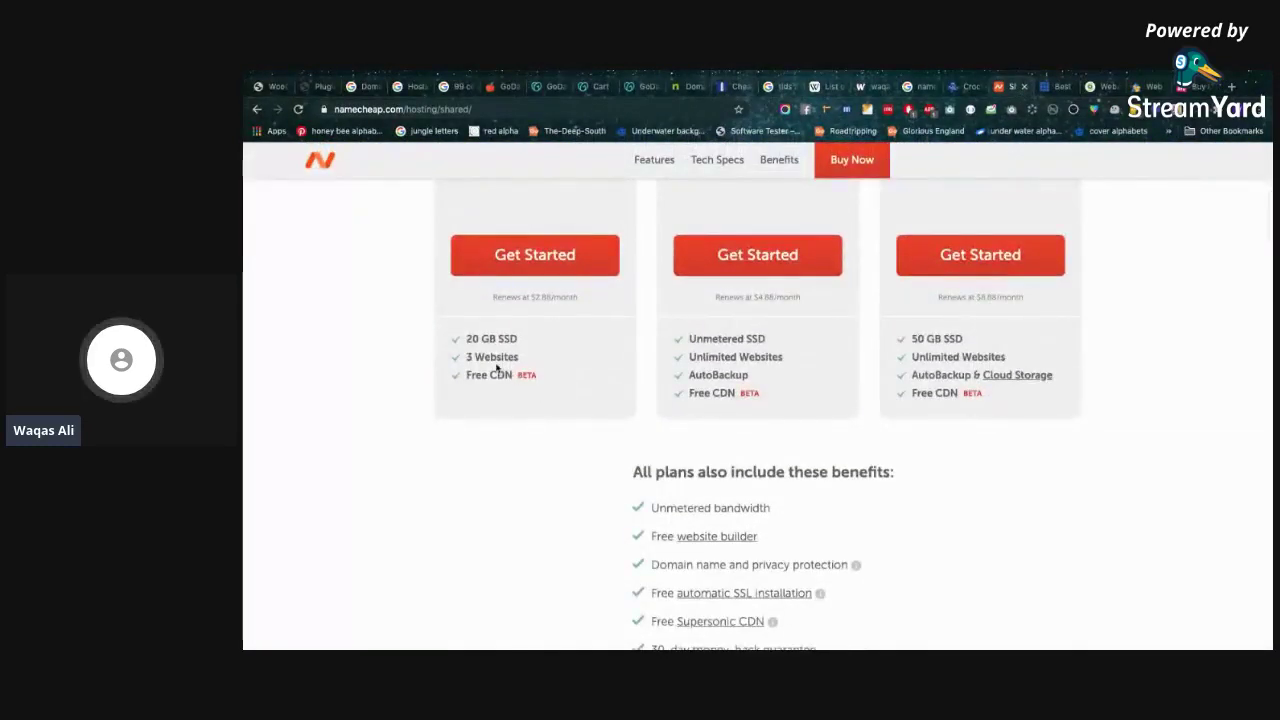
drag(464, 357, 510, 358)
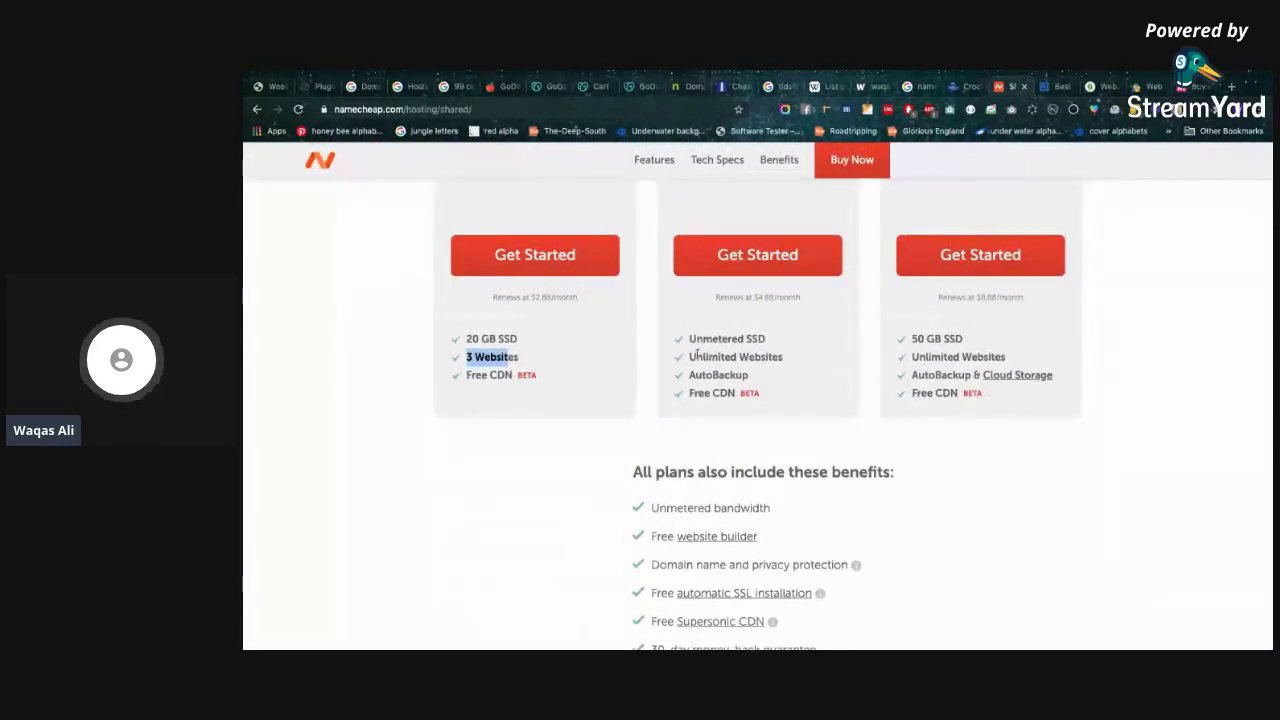
drag(688, 357, 784, 357)
click(913, 357)
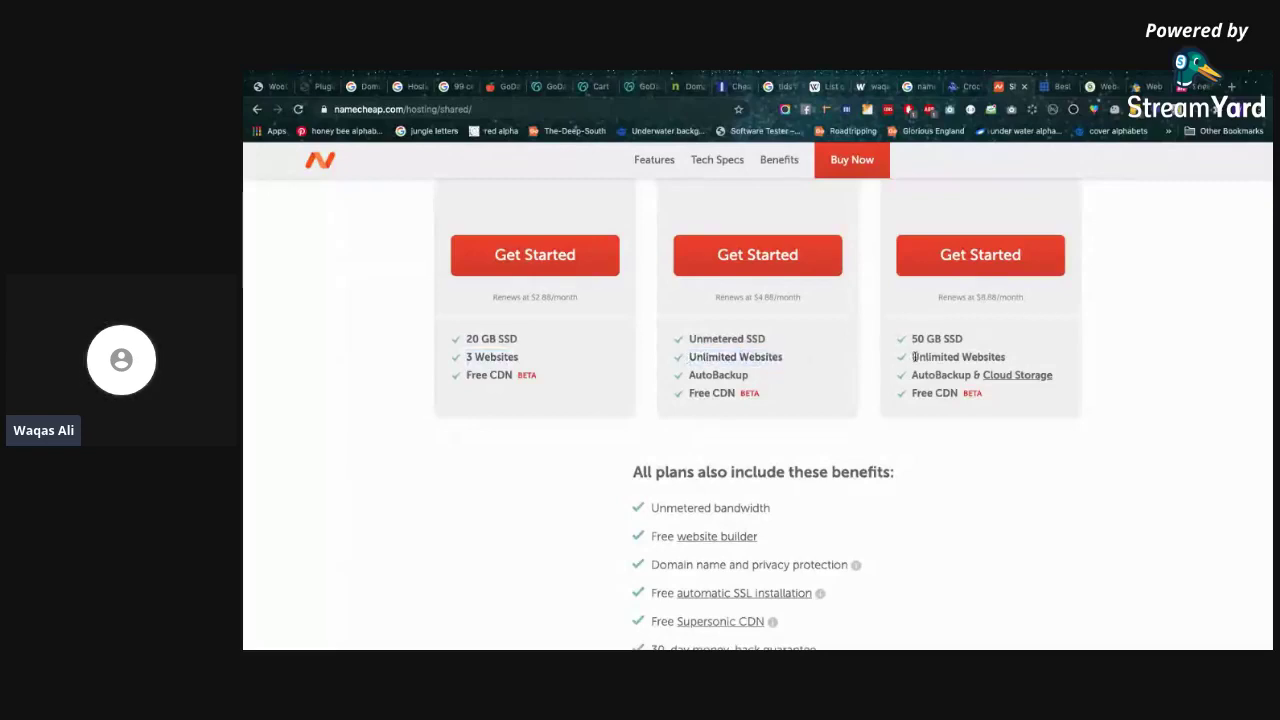
drag(913, 357, 1015, 357)
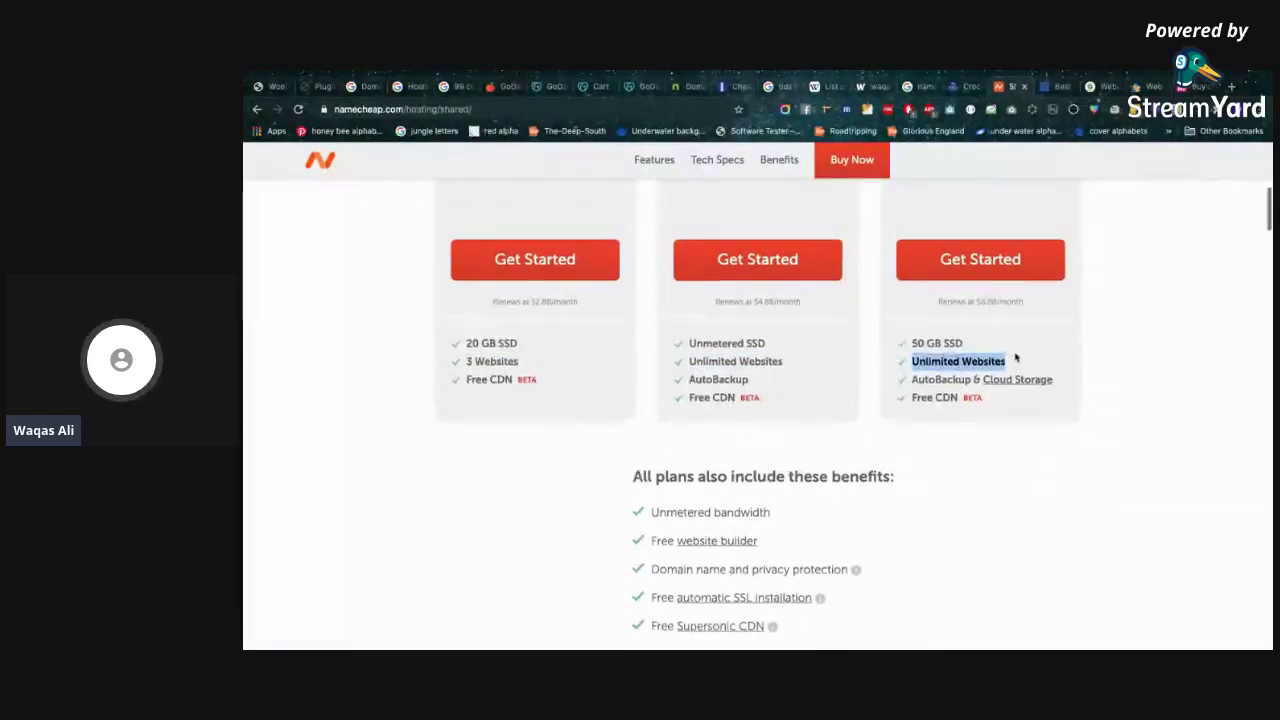
Scroll back to the top of the Namecheap plans page and open a new browser tab.
scroll(1015, 357, up, 2)
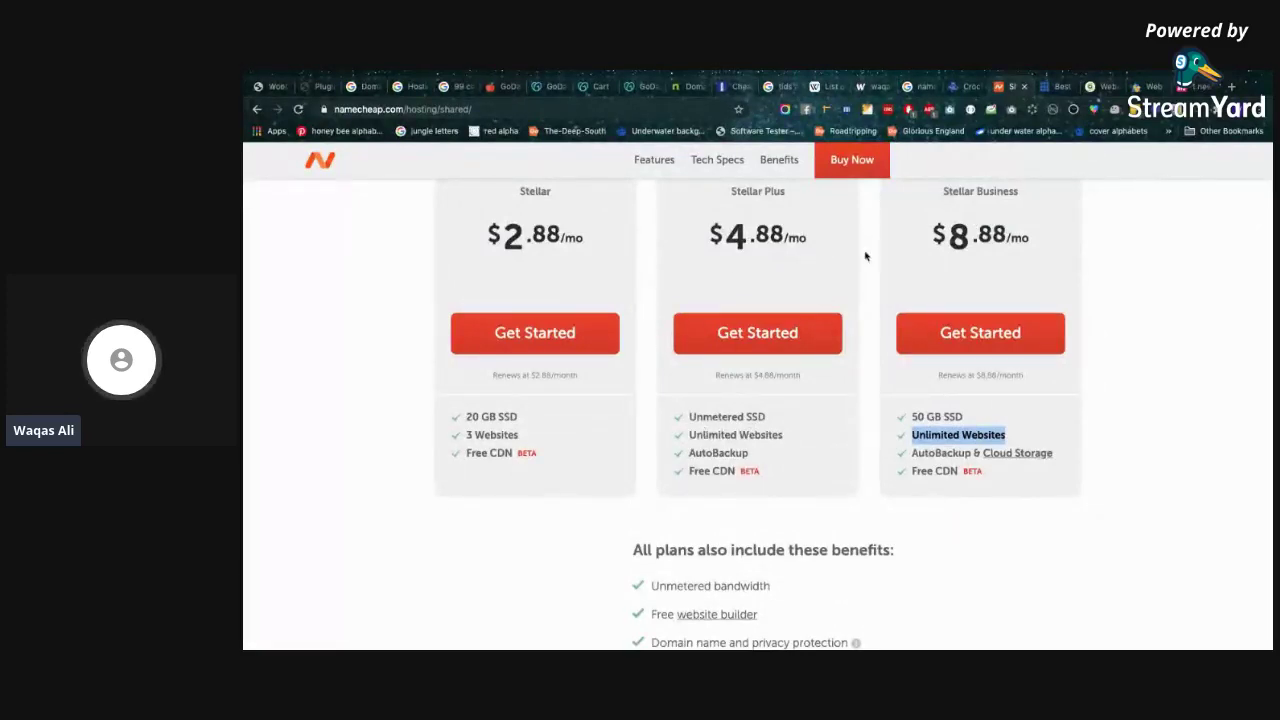
scroll(943, 217, up, 6)
scroll(943, 217, up, 2)
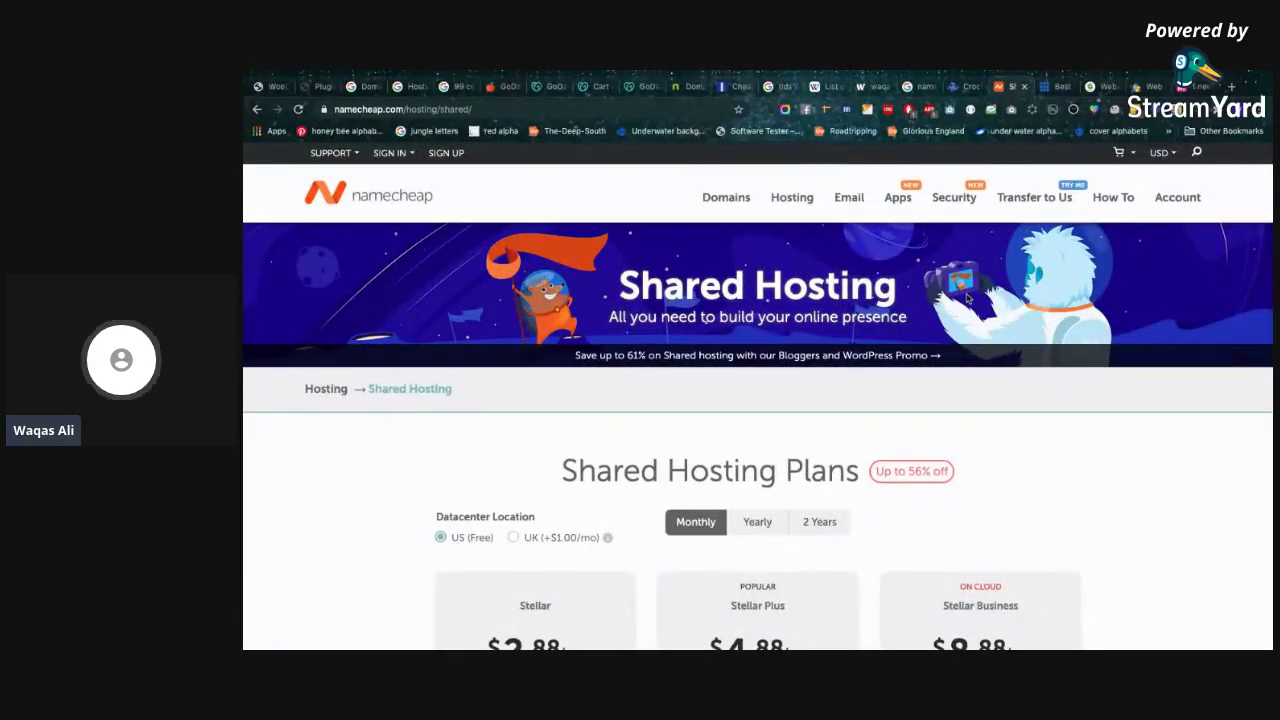
scroll(967, 297, down, 4)
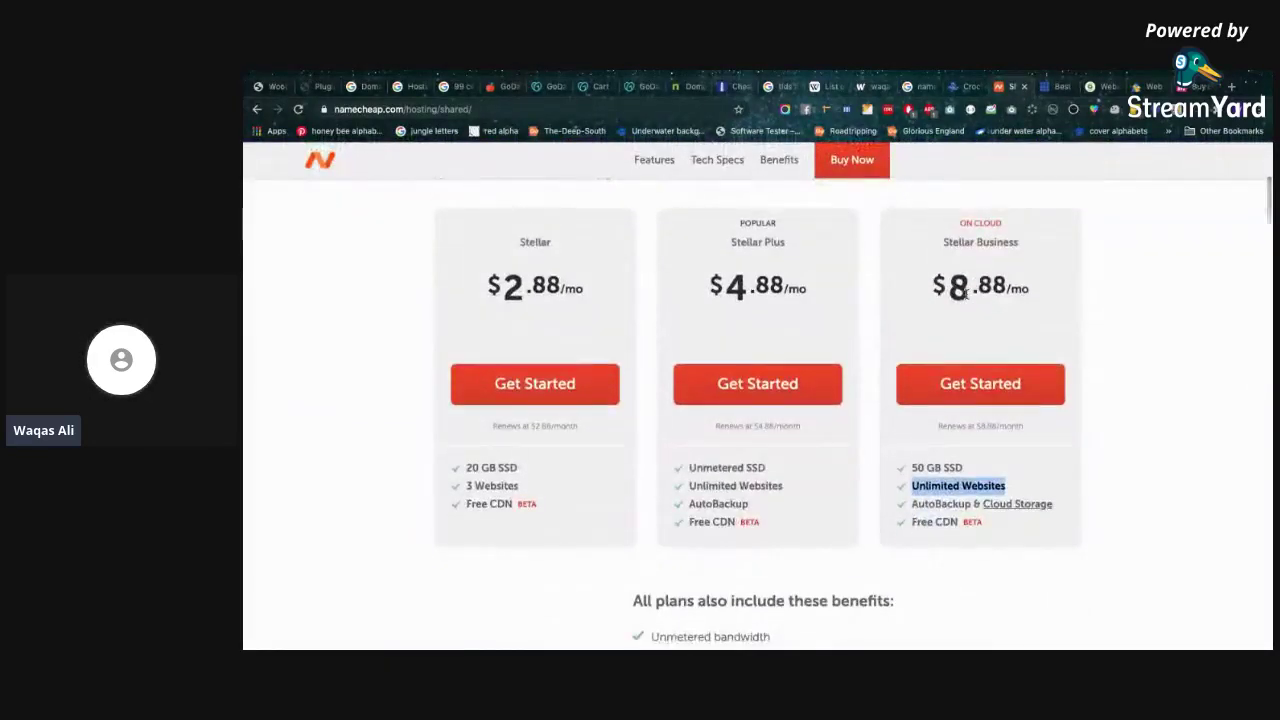
scroll(966, 295, down, 1)
scroll(1037, 236, up, 5)
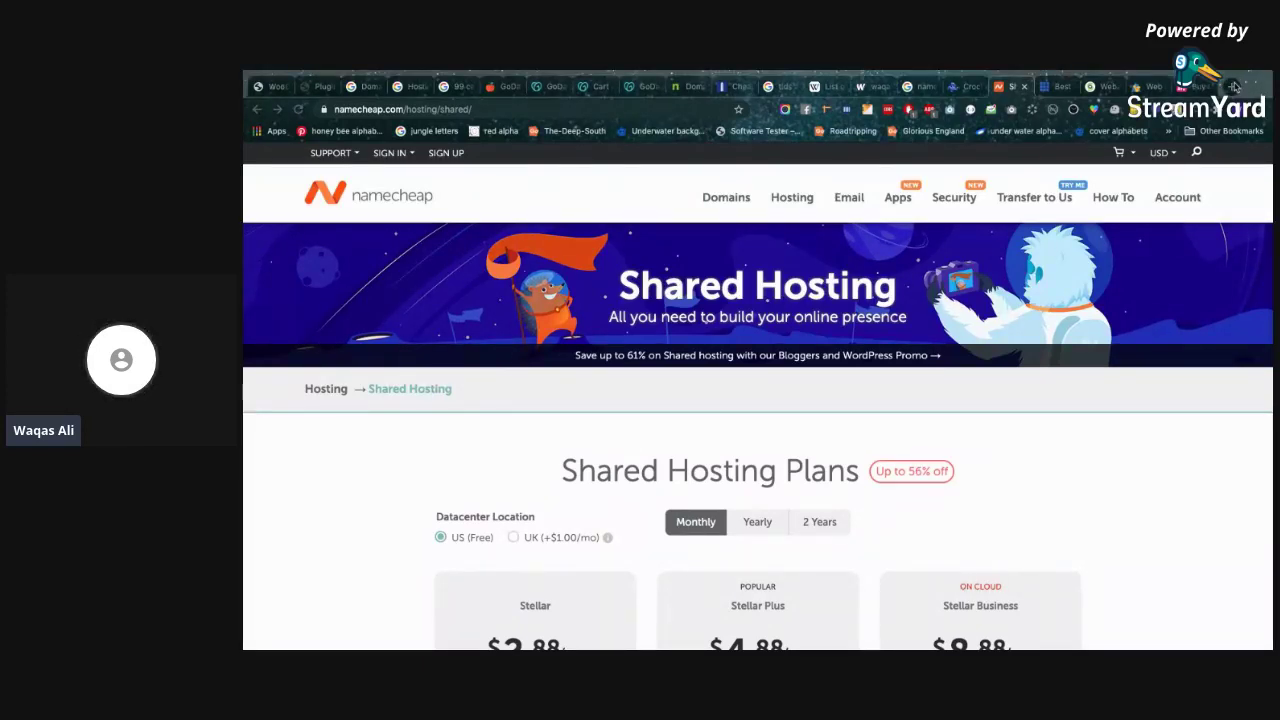
key(ctrl+t)
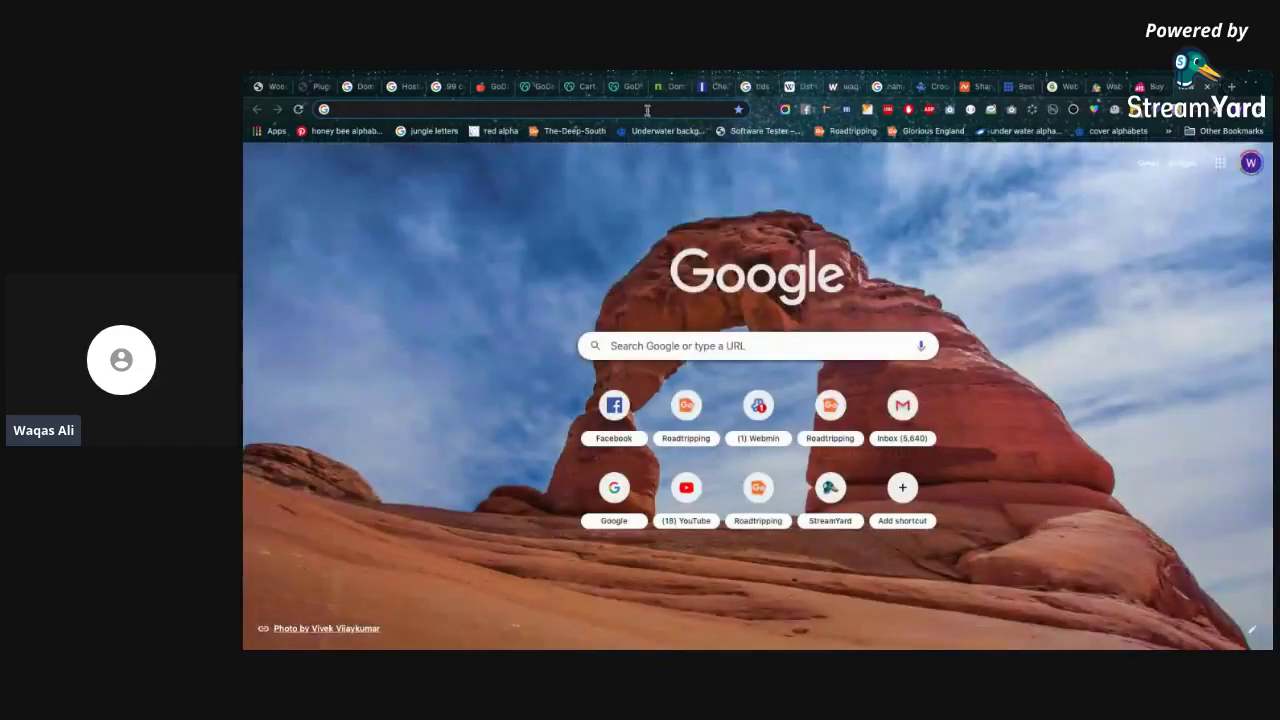
Enter wordpress.org in the address bar by trimming 'codex.' from the codex.wordpress.org suggestion.
click(646, 114)
text(codex.)
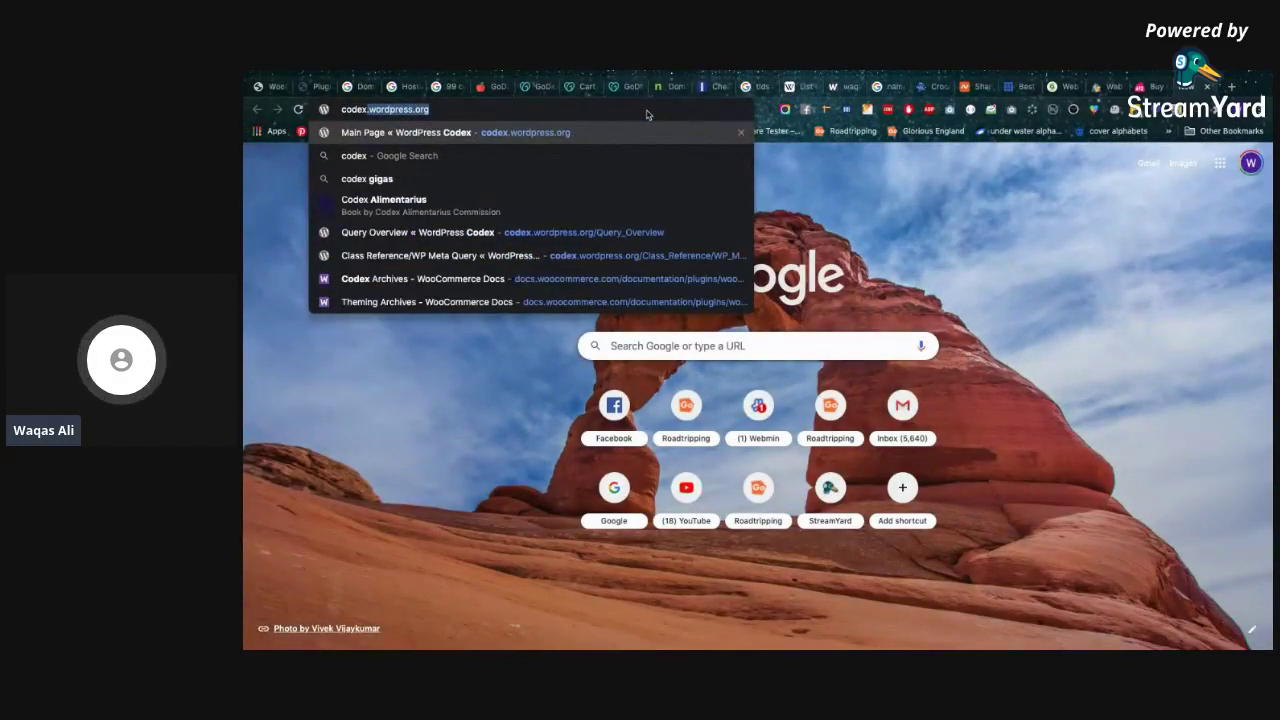
click(616, 110)
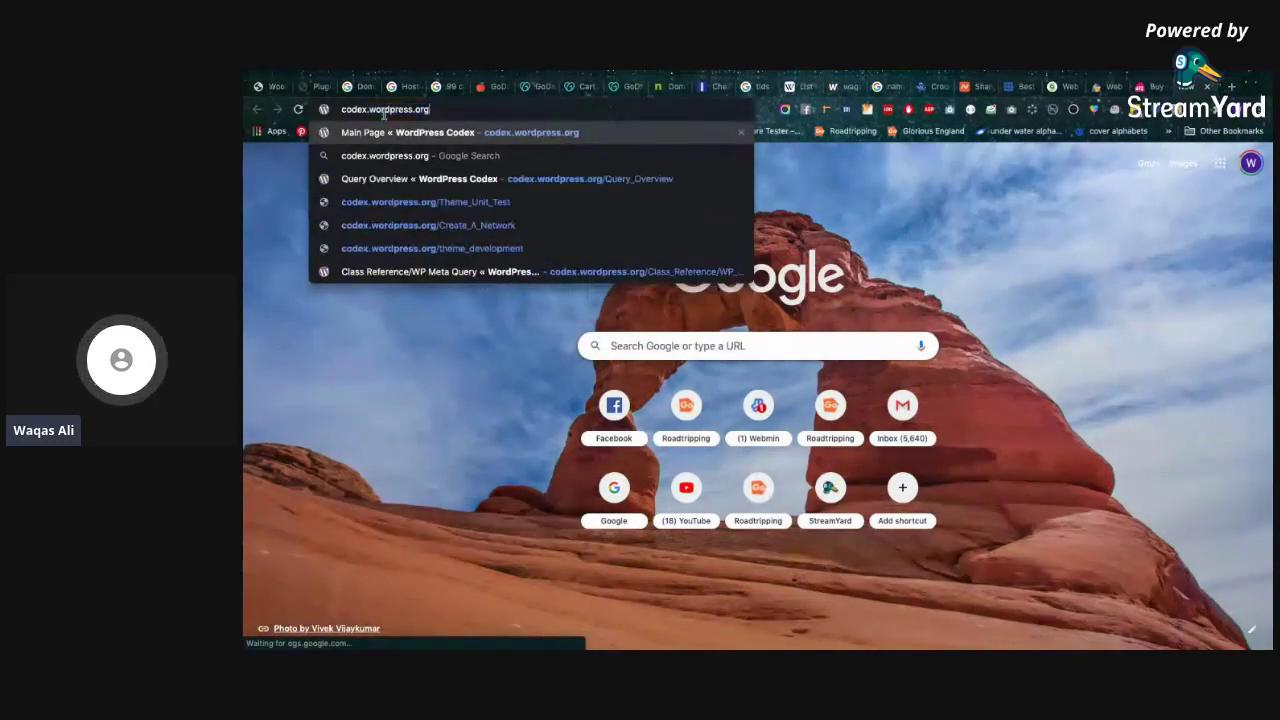
drag(366, 108, 455, 108)
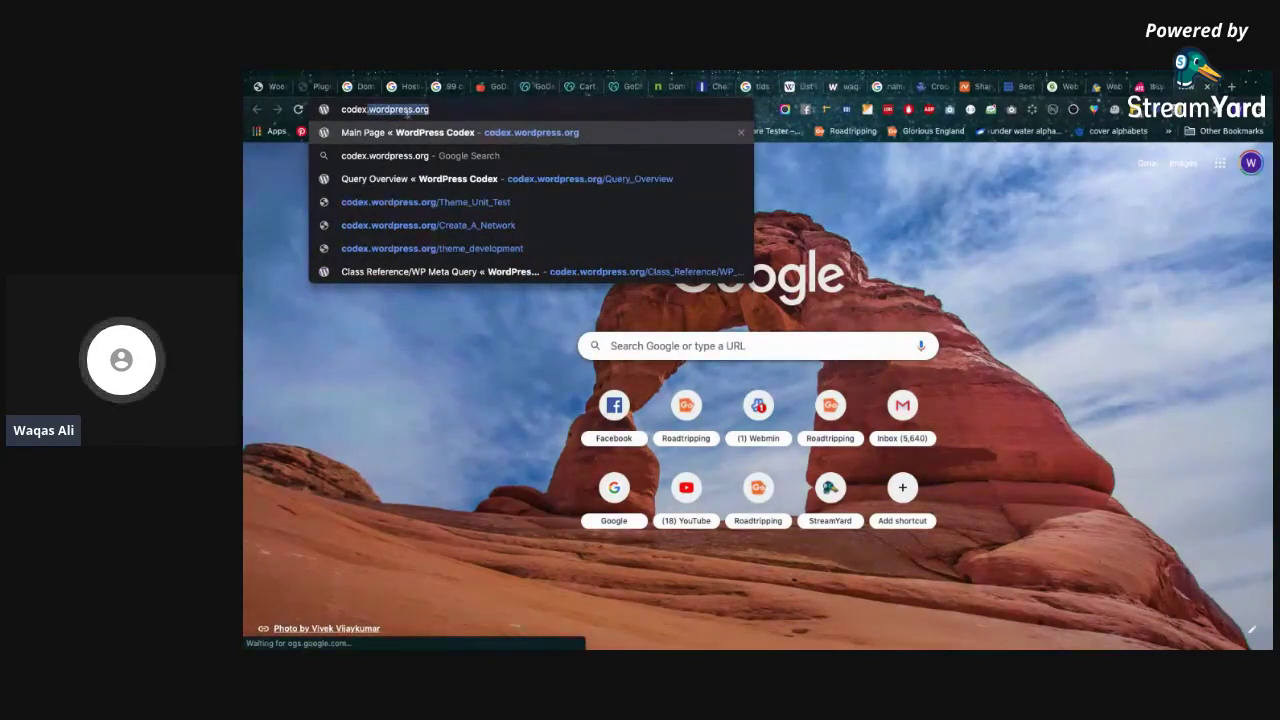
drag(366, 110, 338, 110)
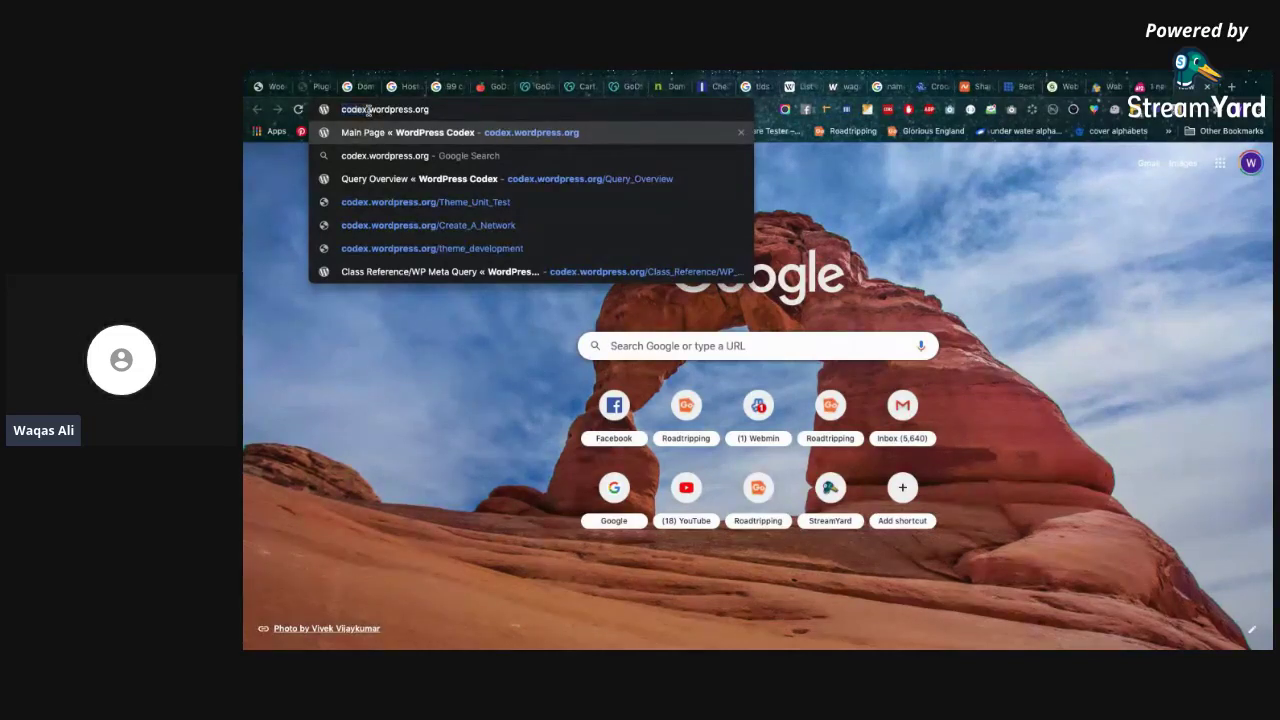
key(BackSpace)
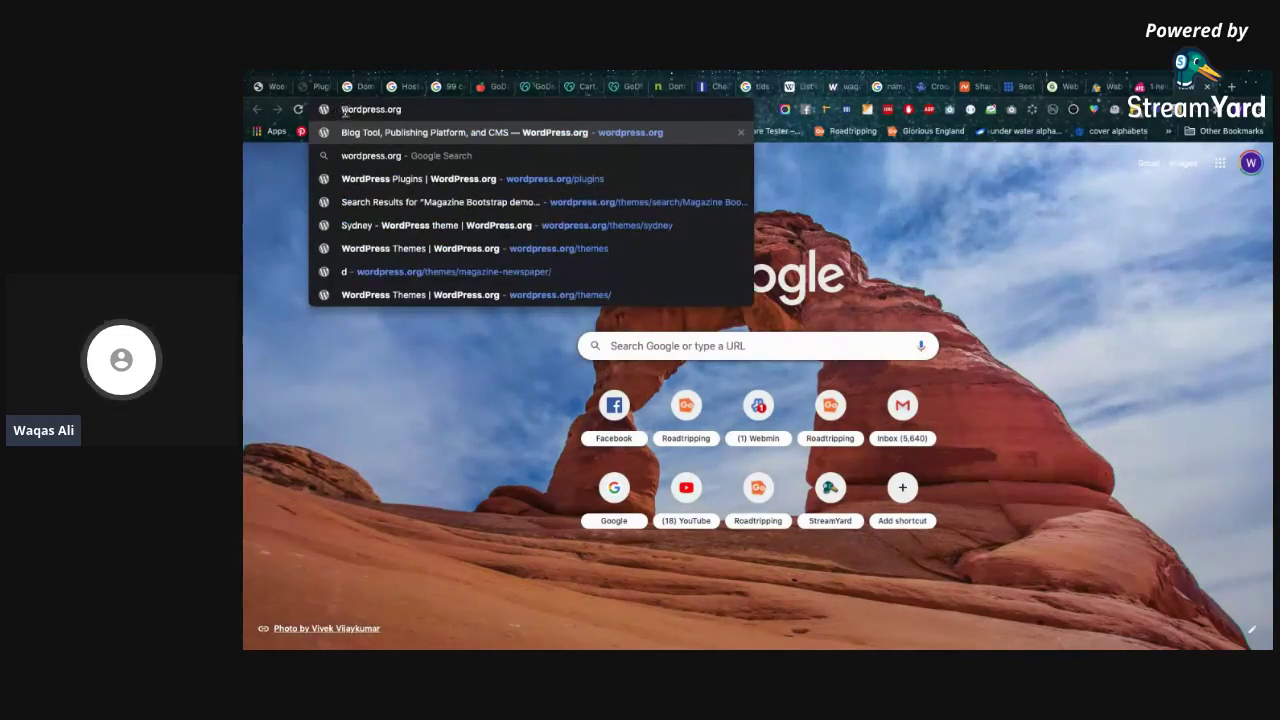
key(ctrl+a)
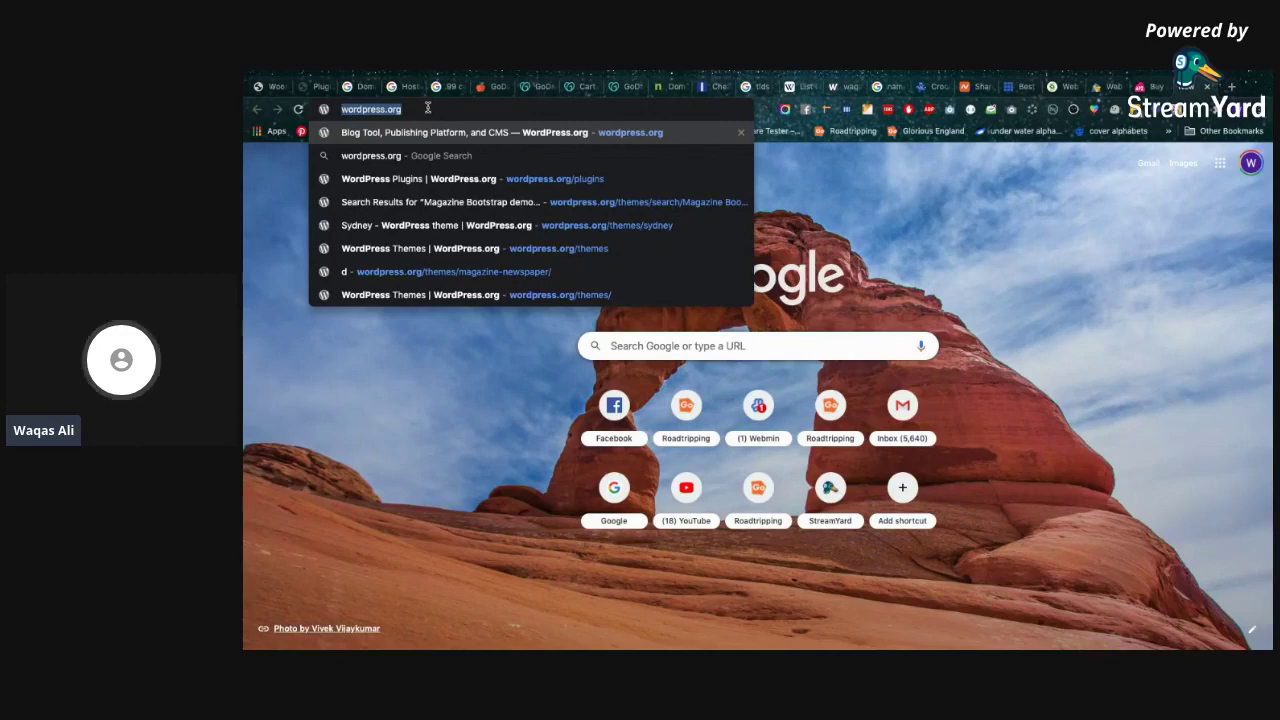
key(Return)
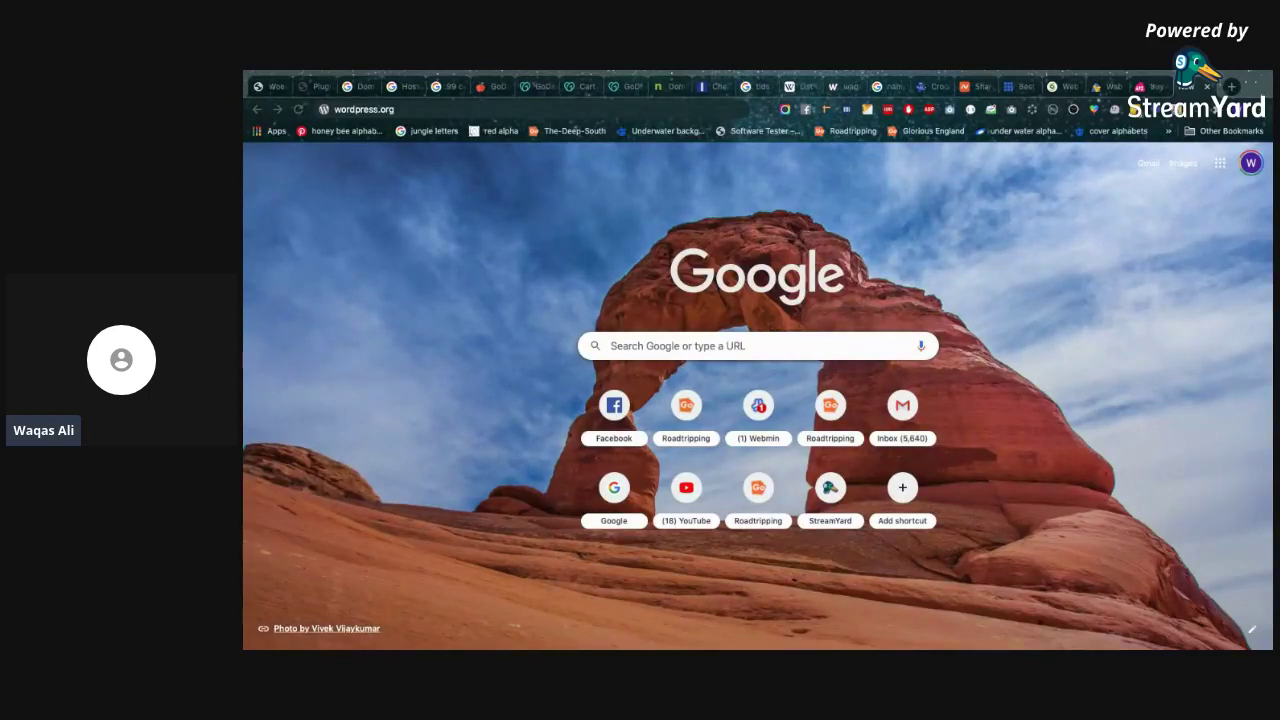
mouse_move(1060, 76)
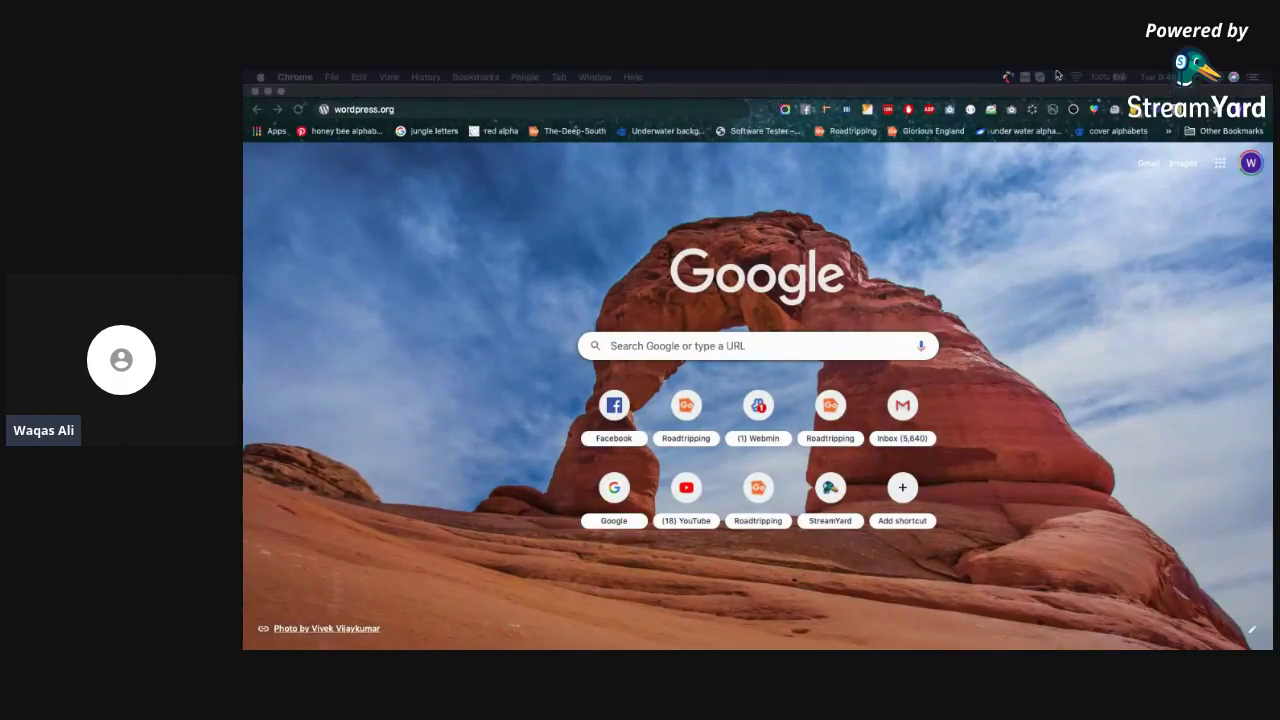
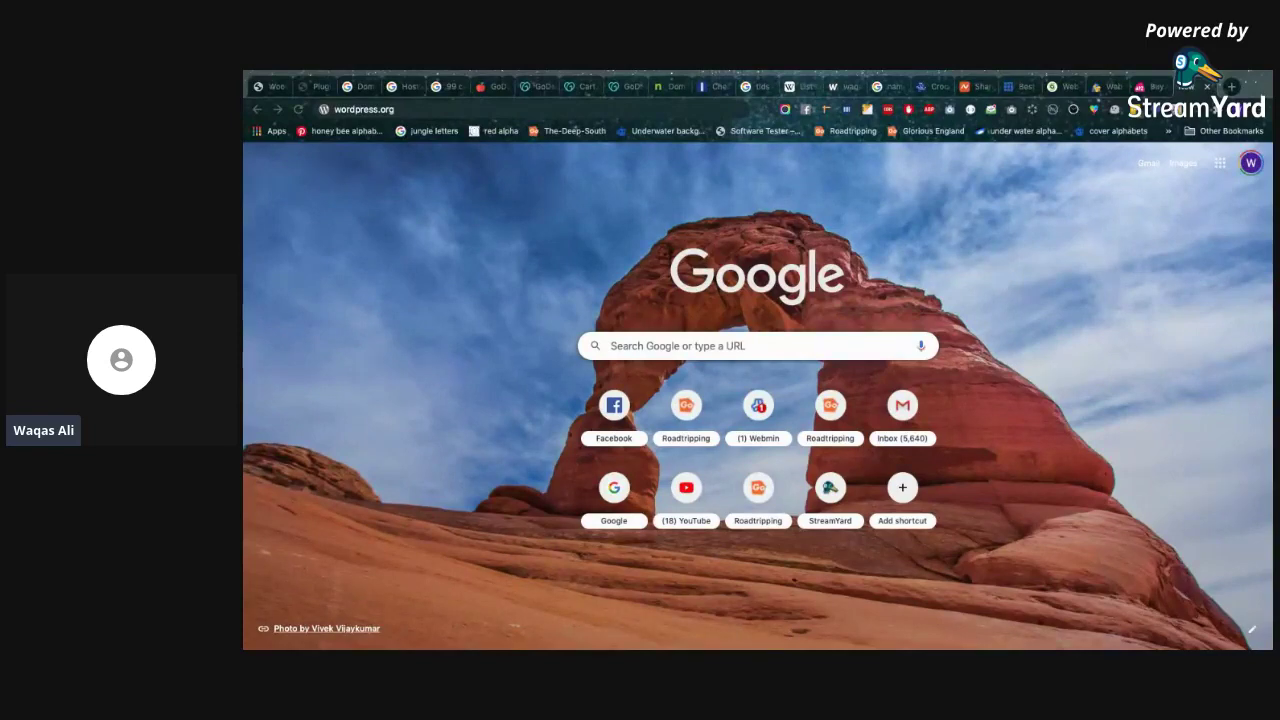
Load the HostGator cPanel login page at gator4057.hostgator.com:2083 in a new tab.
click(1233, 88)
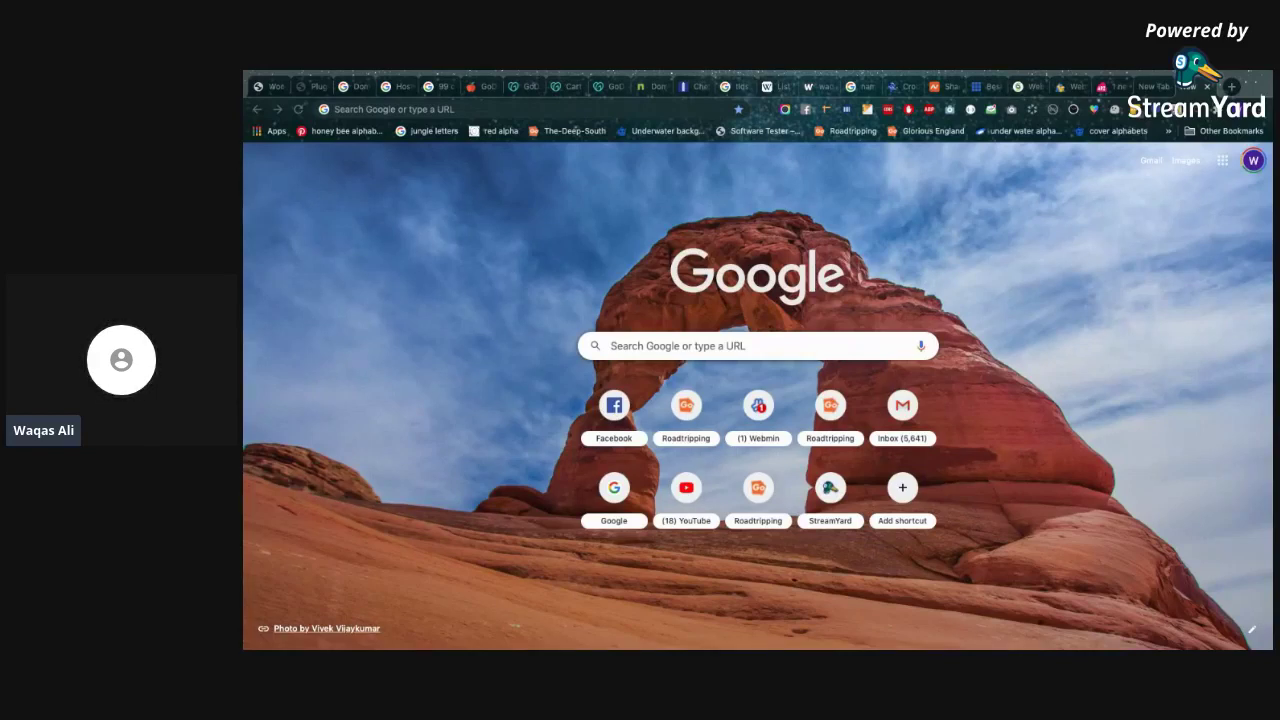
key(Return)
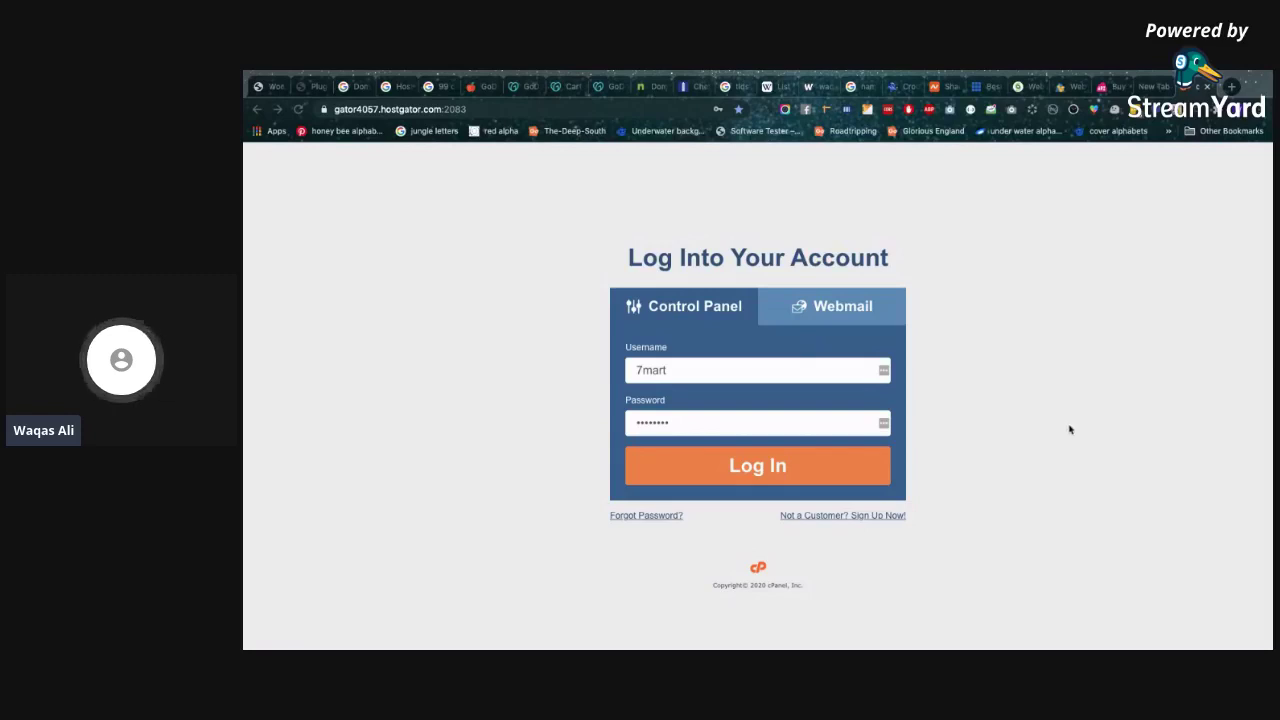
Retry the login with a corrected account username and the saved password.
click(790, 468)
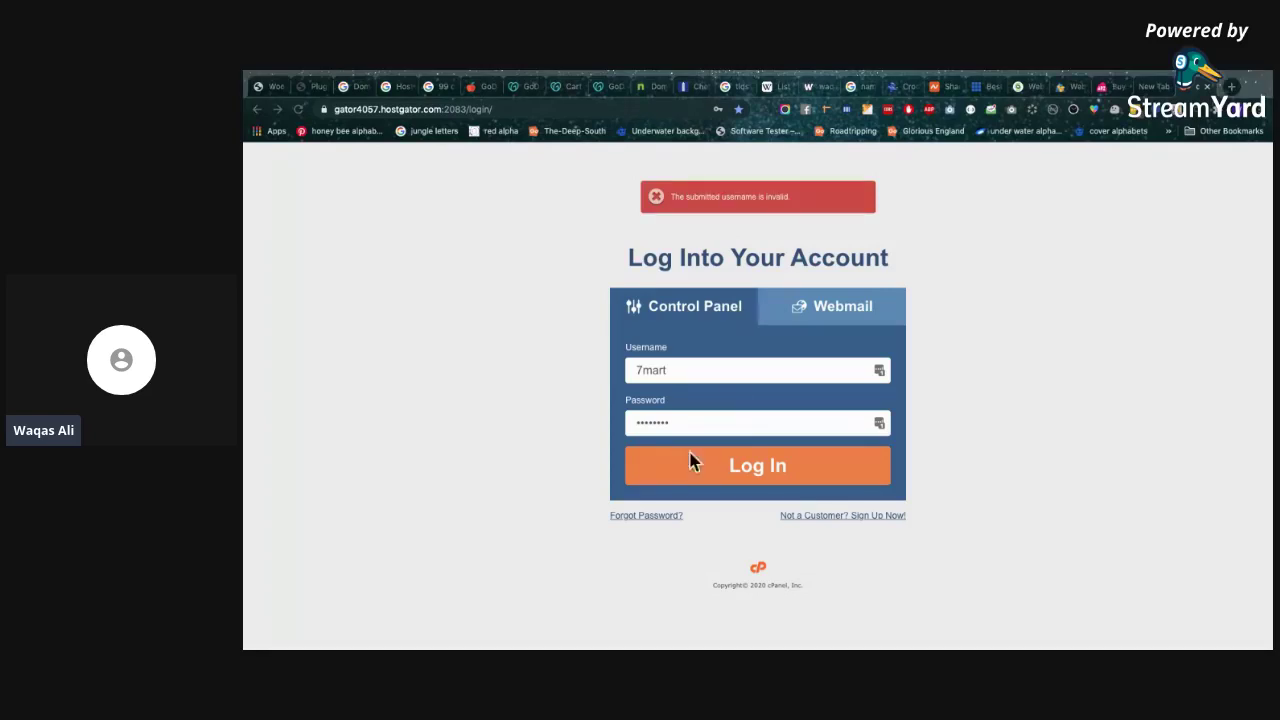
double_click(758, 369)
text(waqas)
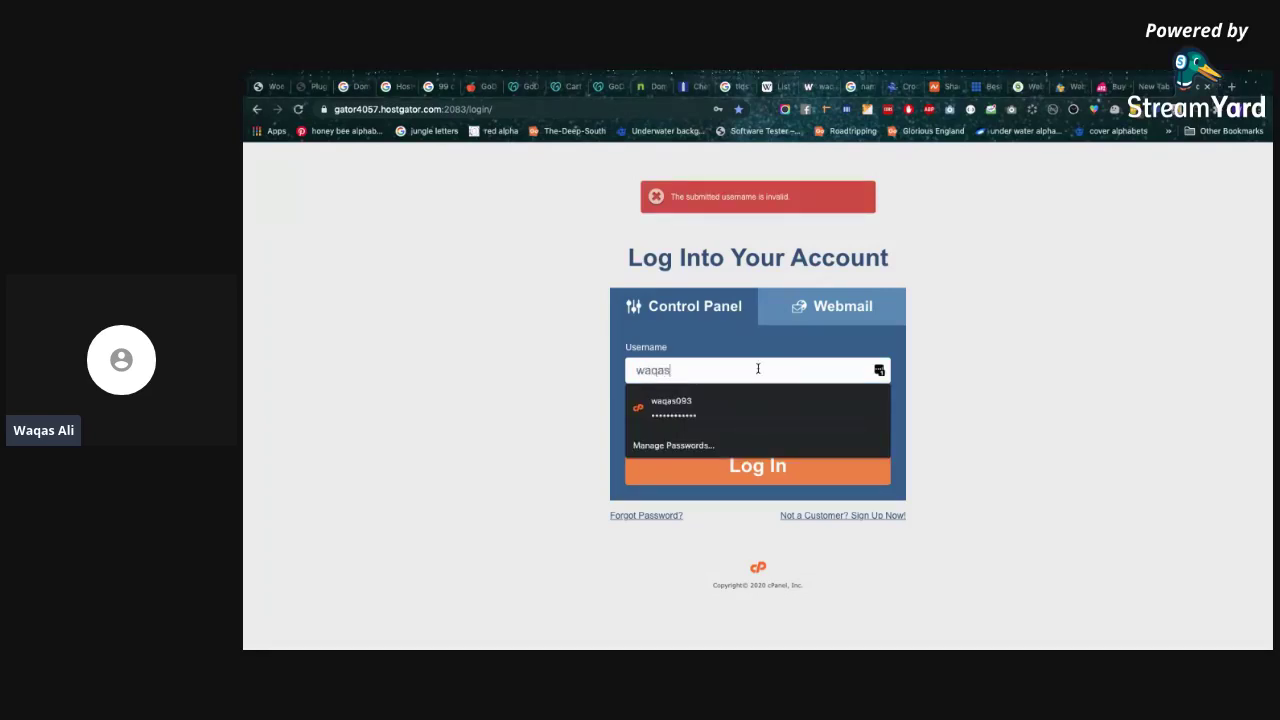
text(093)
key(Down)
key(Return)
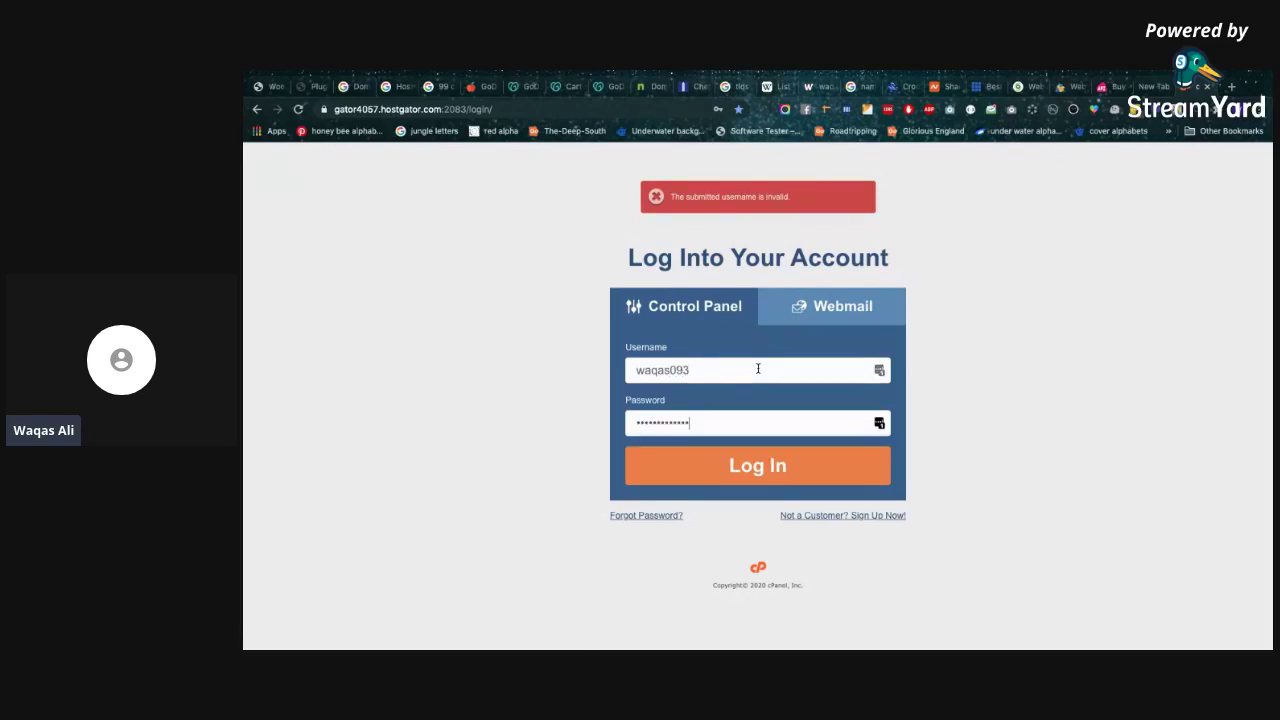
key(Return)
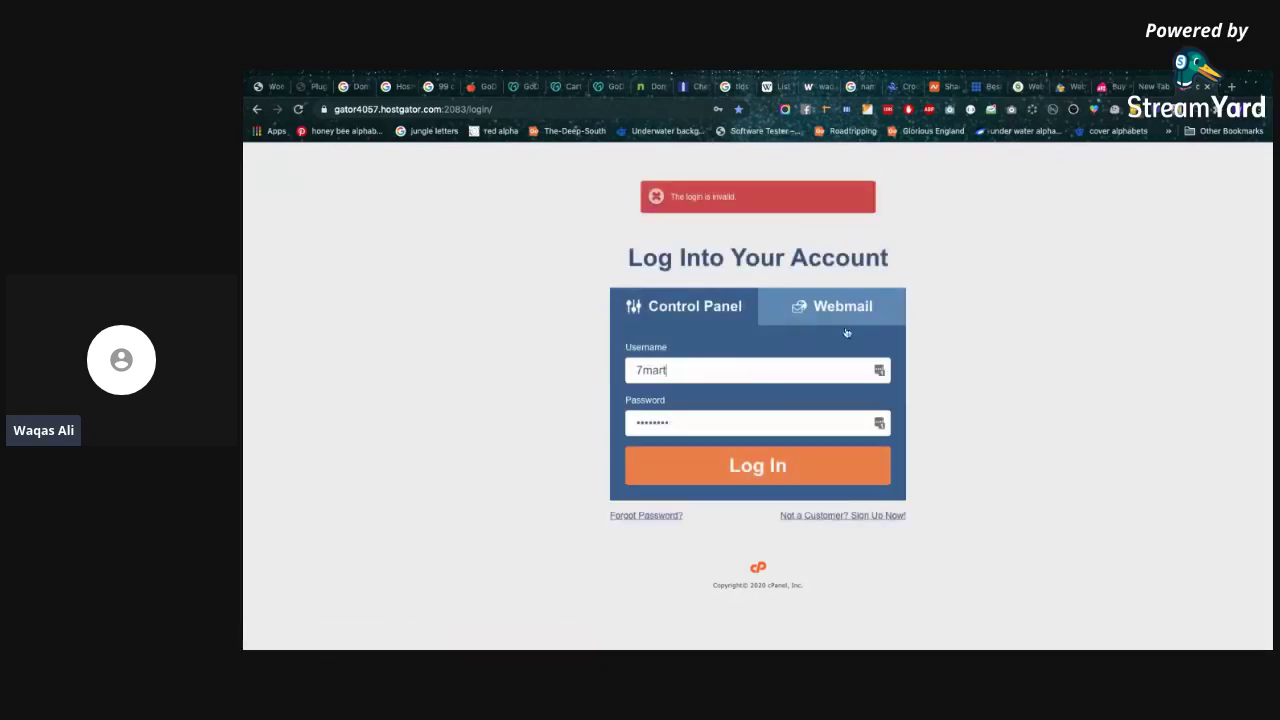
Fix the username again, clear the password field and paste the saved account password.
double_click(748, 366)
text(waqas)
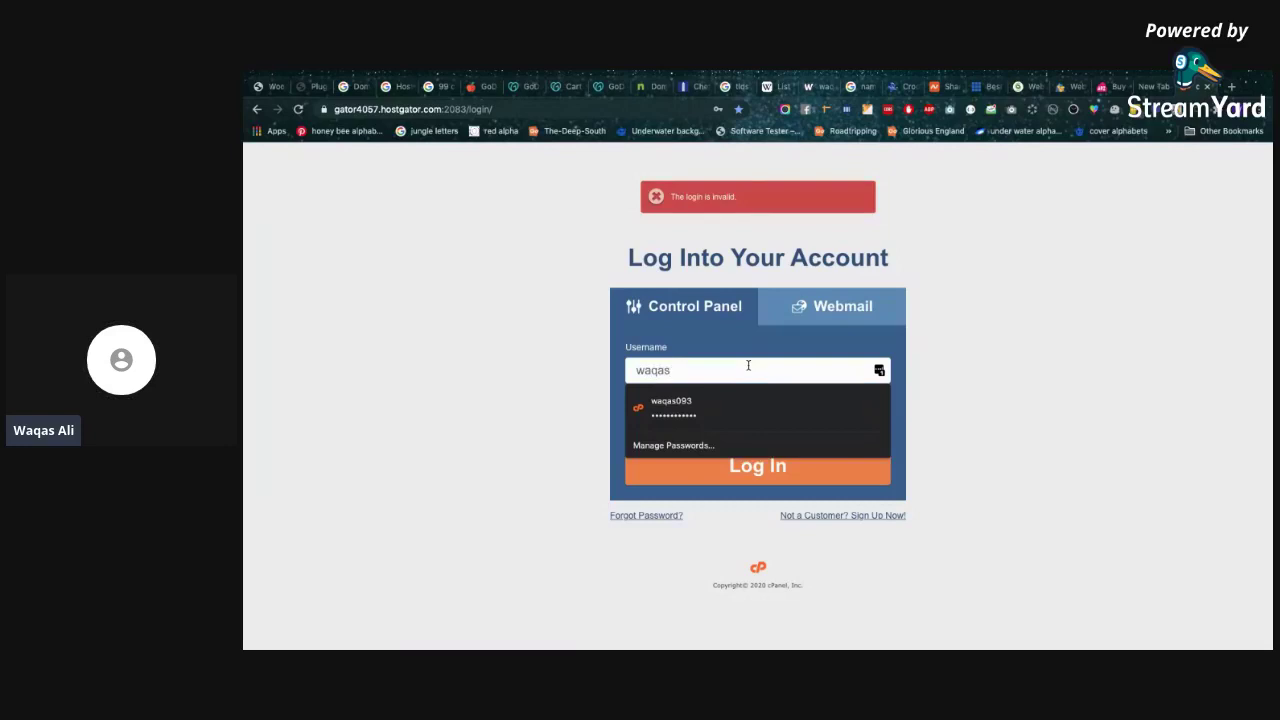
text(093)
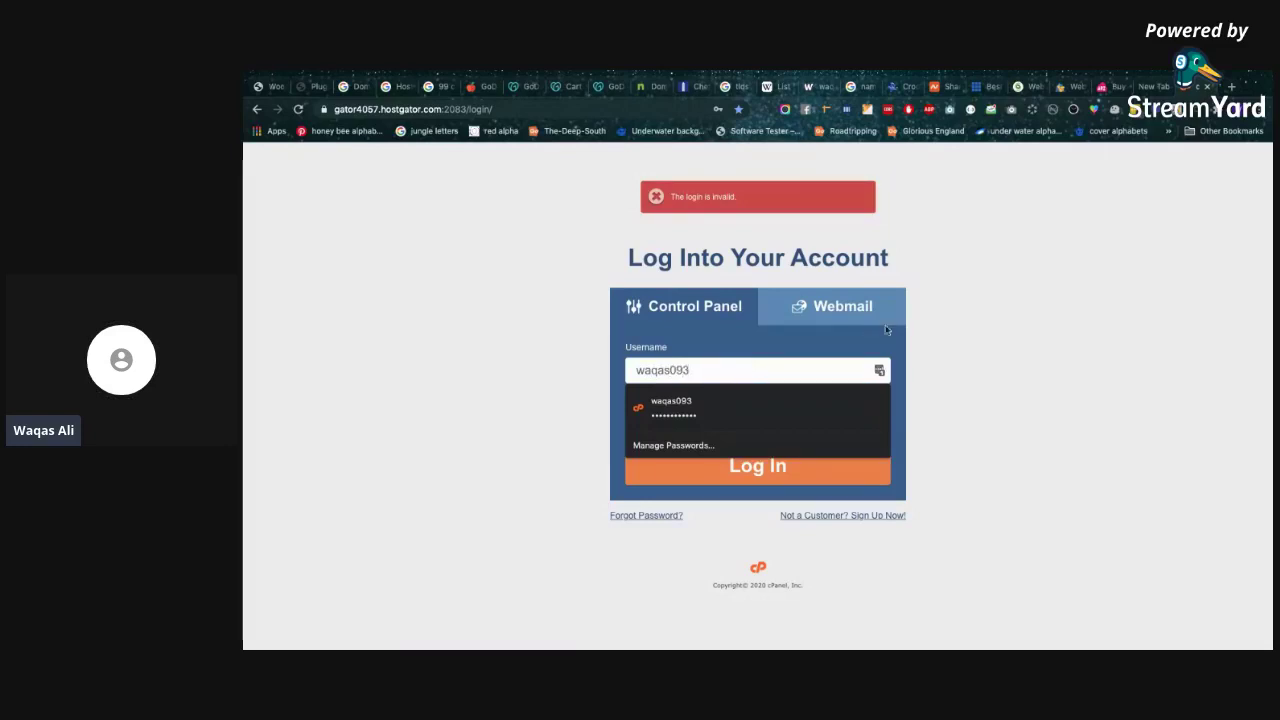
click(970, 336)
double_click(775, 426)
key(BackSpace)
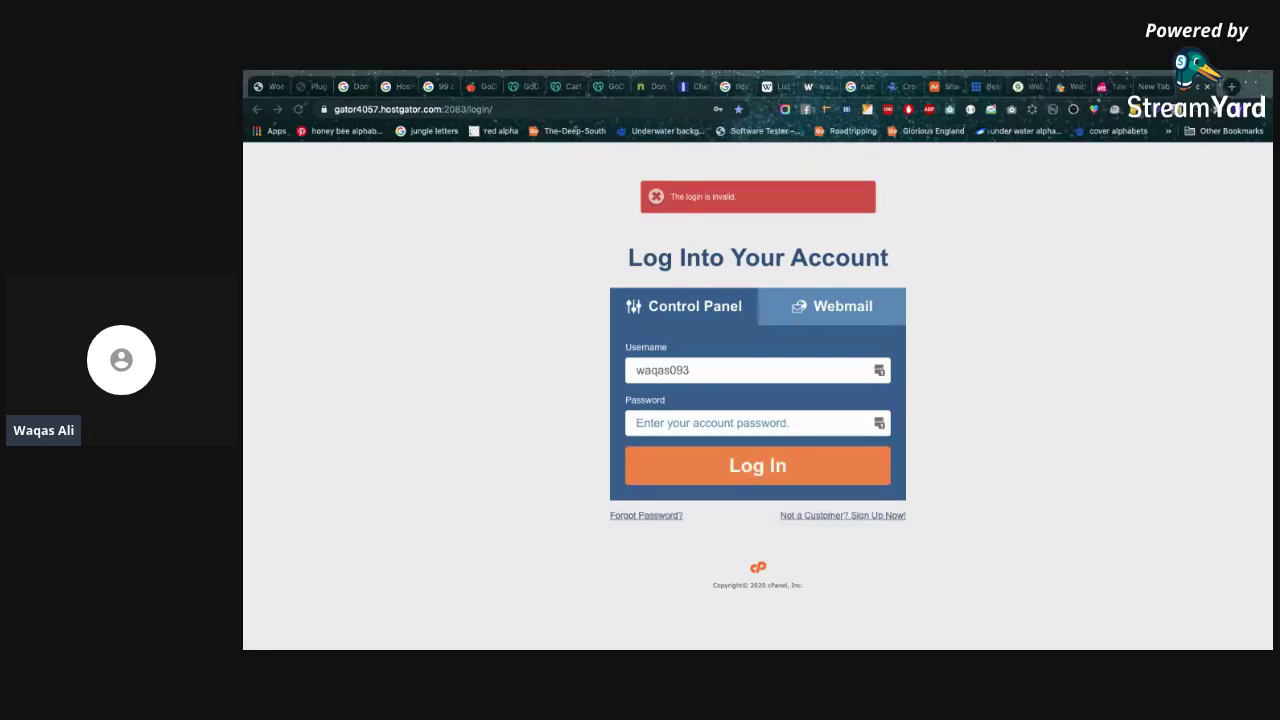
click(700, 423)
key(ctrl+v)
Log in and scroll the dashboard down to the Files section.
click(722, 466)
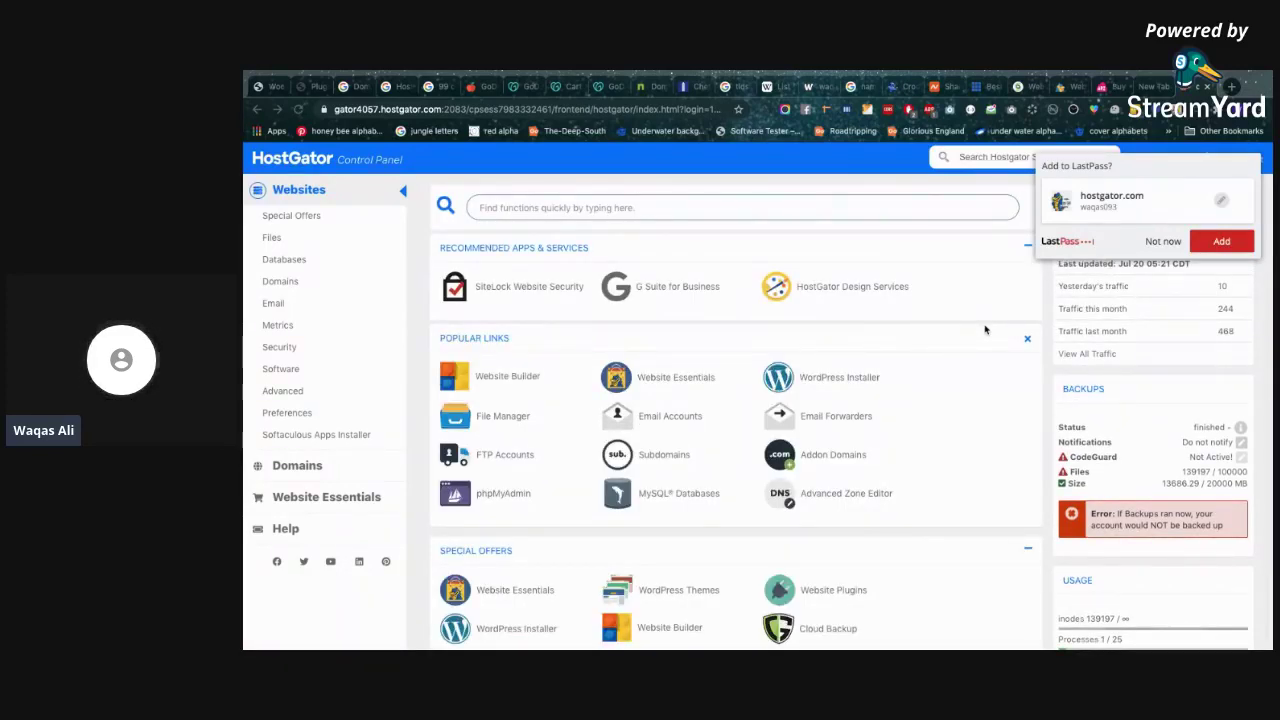
scroll(644, 493, down, 5)
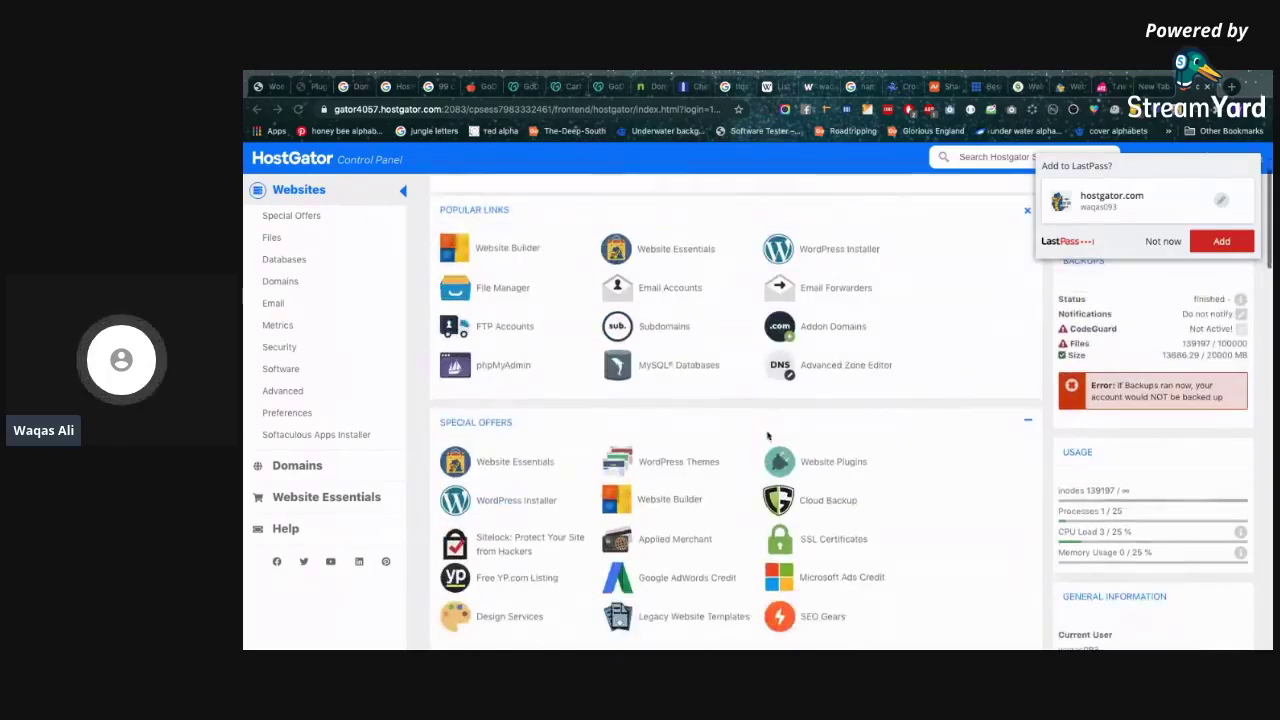
scroll(644, 493, down, 6)
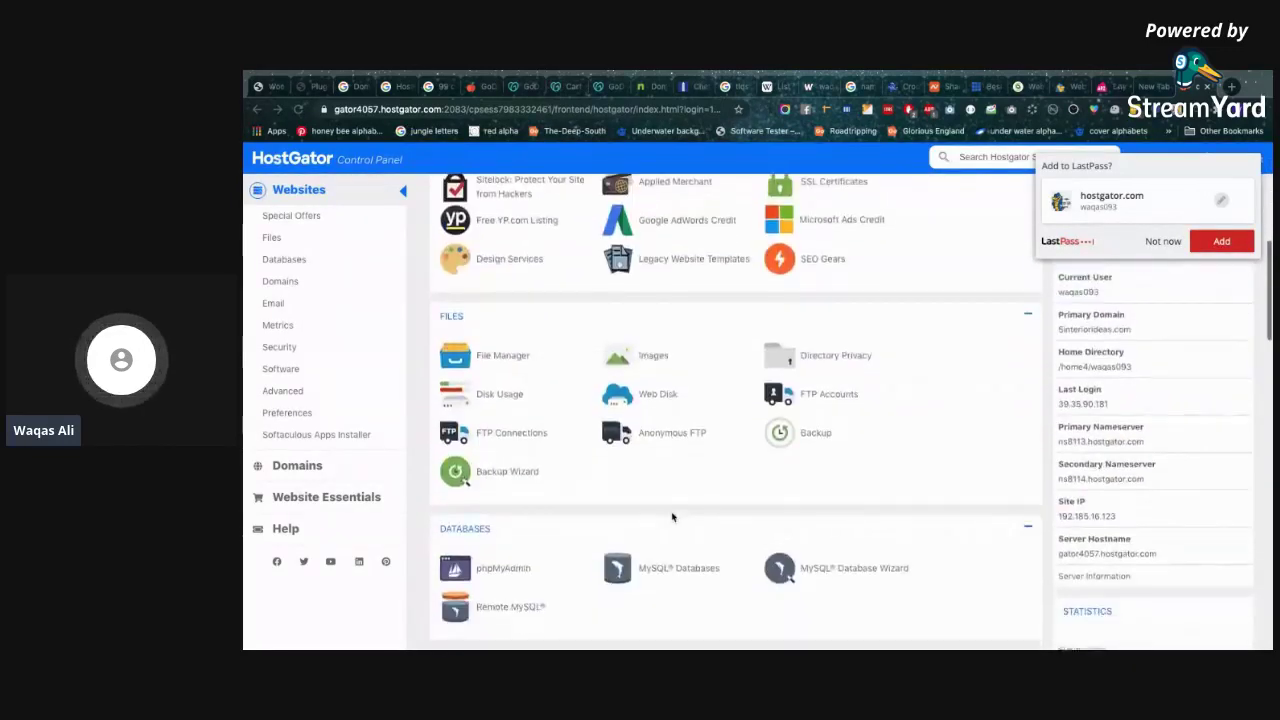
scroll(672, 516, up, 10)
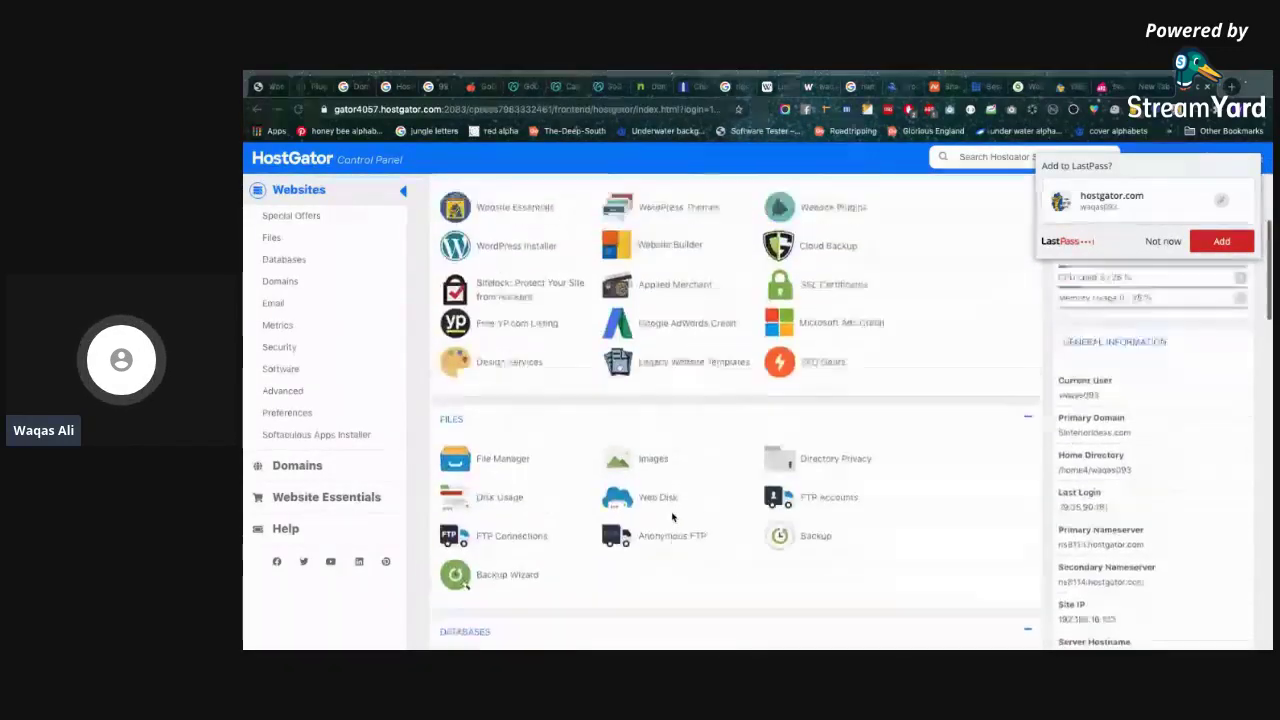
scroll(672, 516, up, 4)
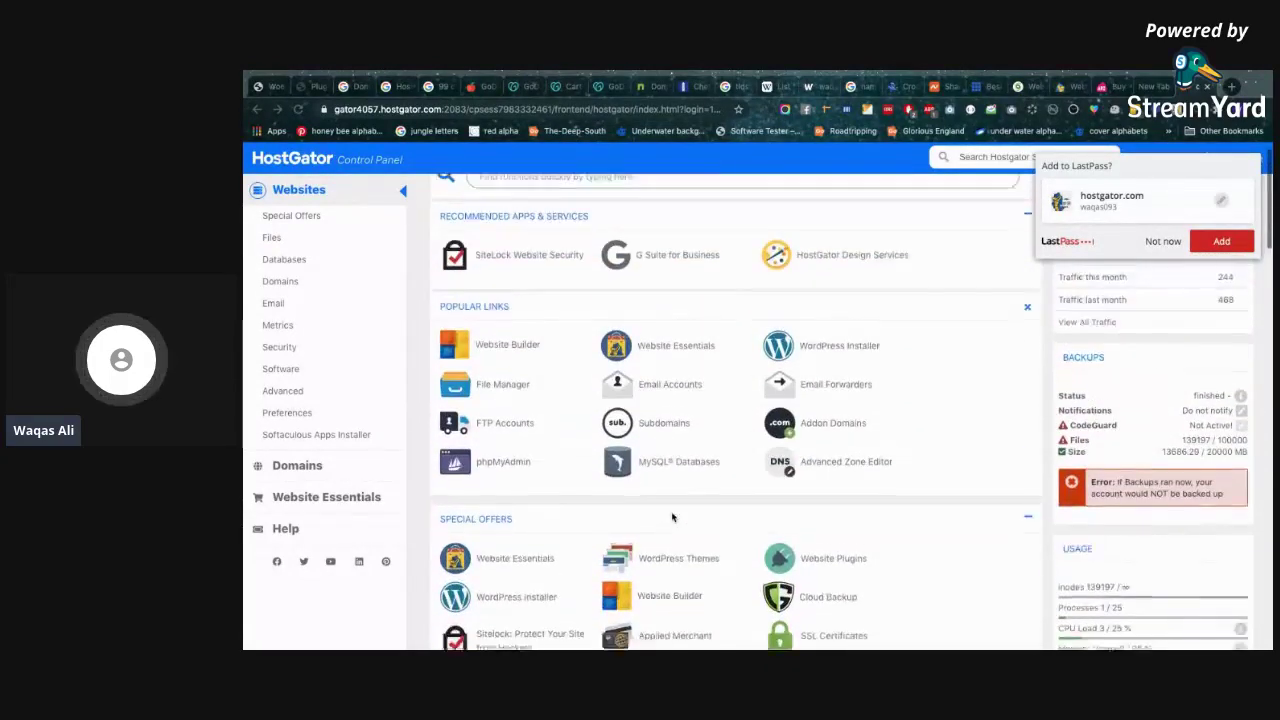
scroll(794, 468, down, 7)
scroll(794, 468, down, 2)
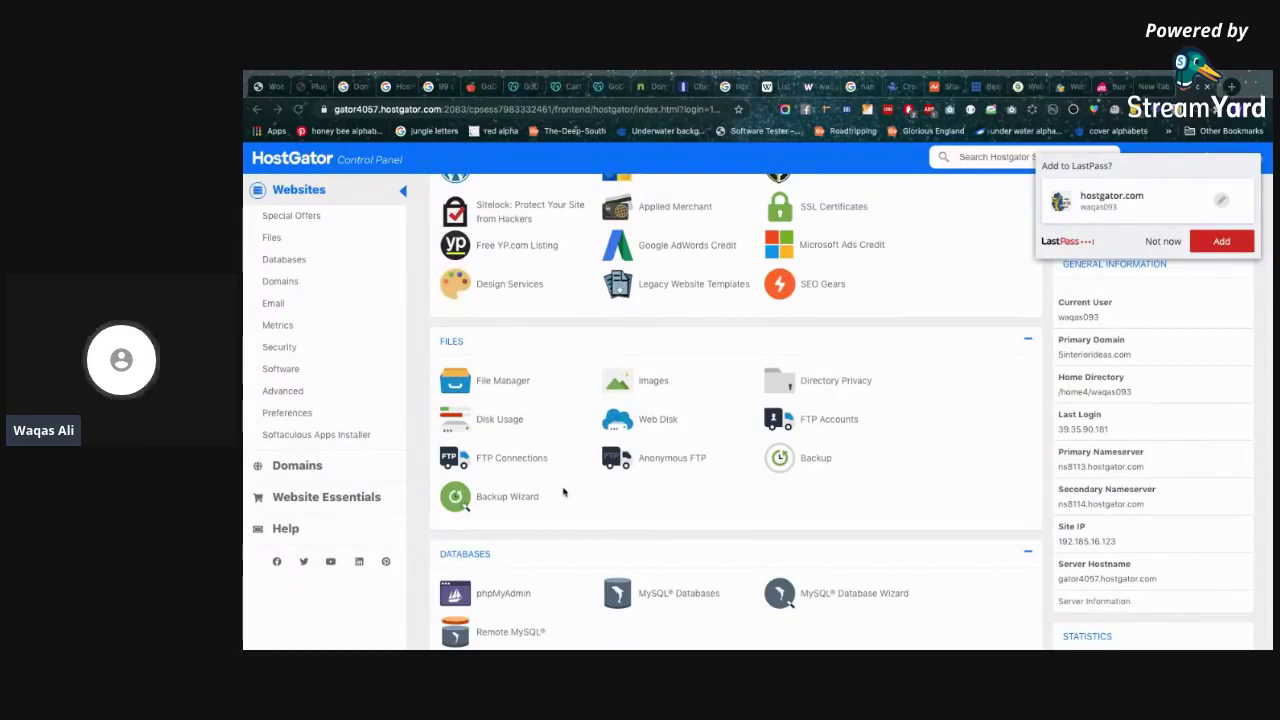
scroll(517, 386, down, 1)
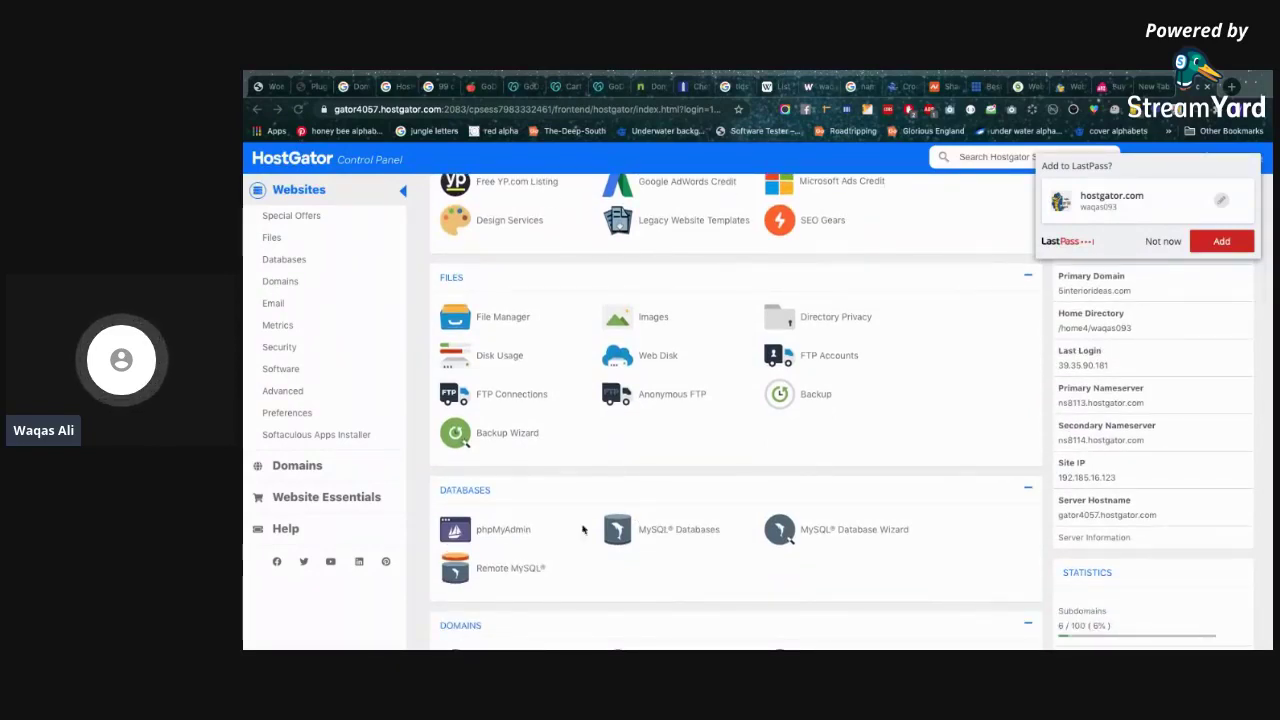
scroll(607, 521, up, 1)
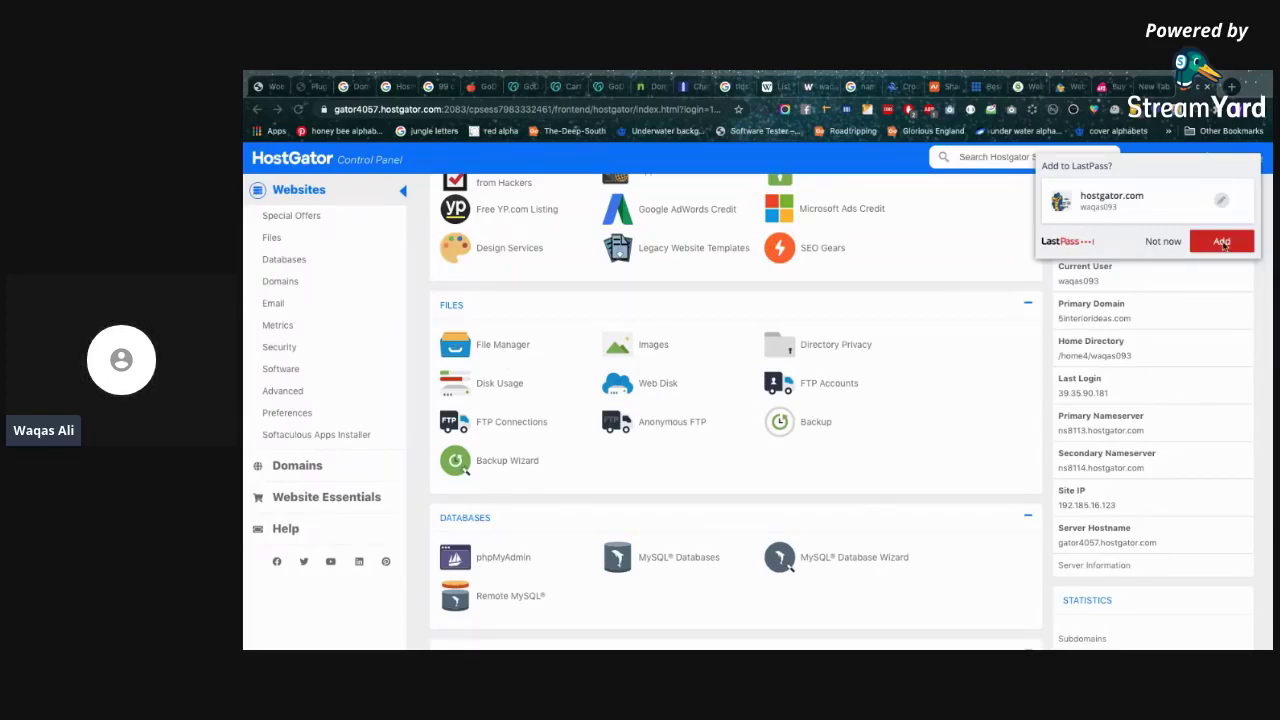
Save the cPanel login to LastPass and bring up File Manager's link menu.
click(1222, 244)
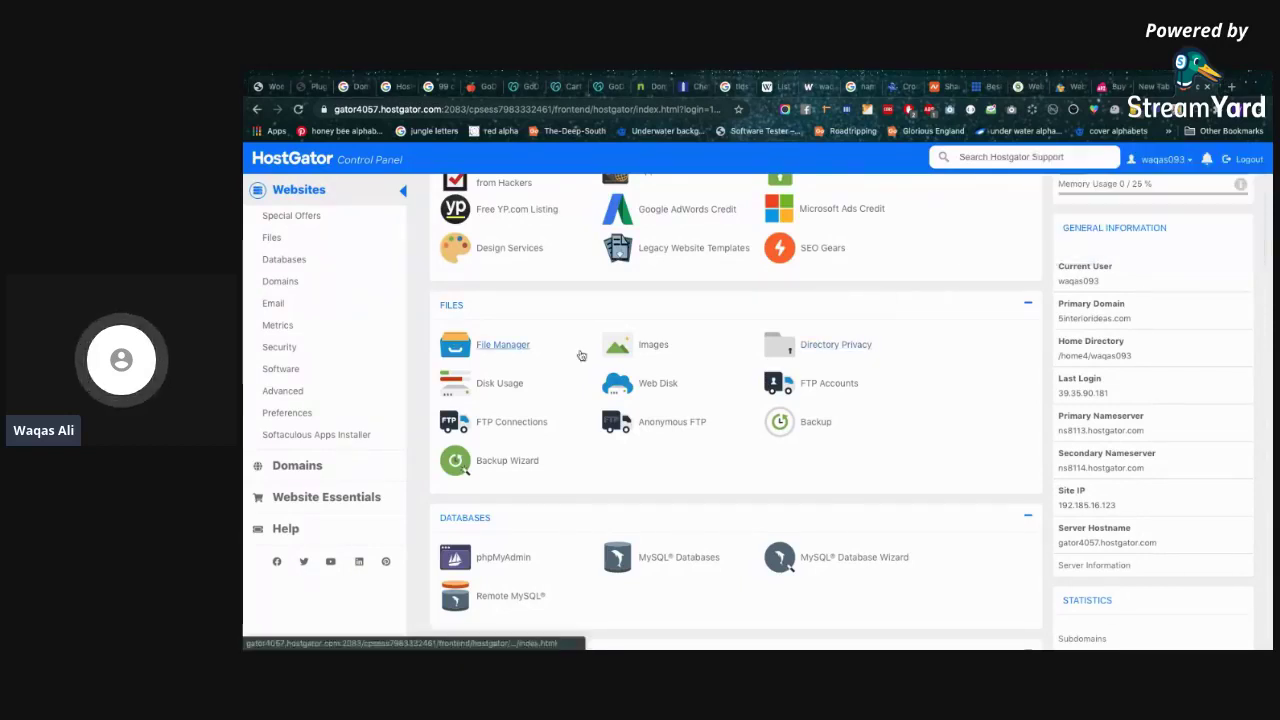
right_click(504, 352)
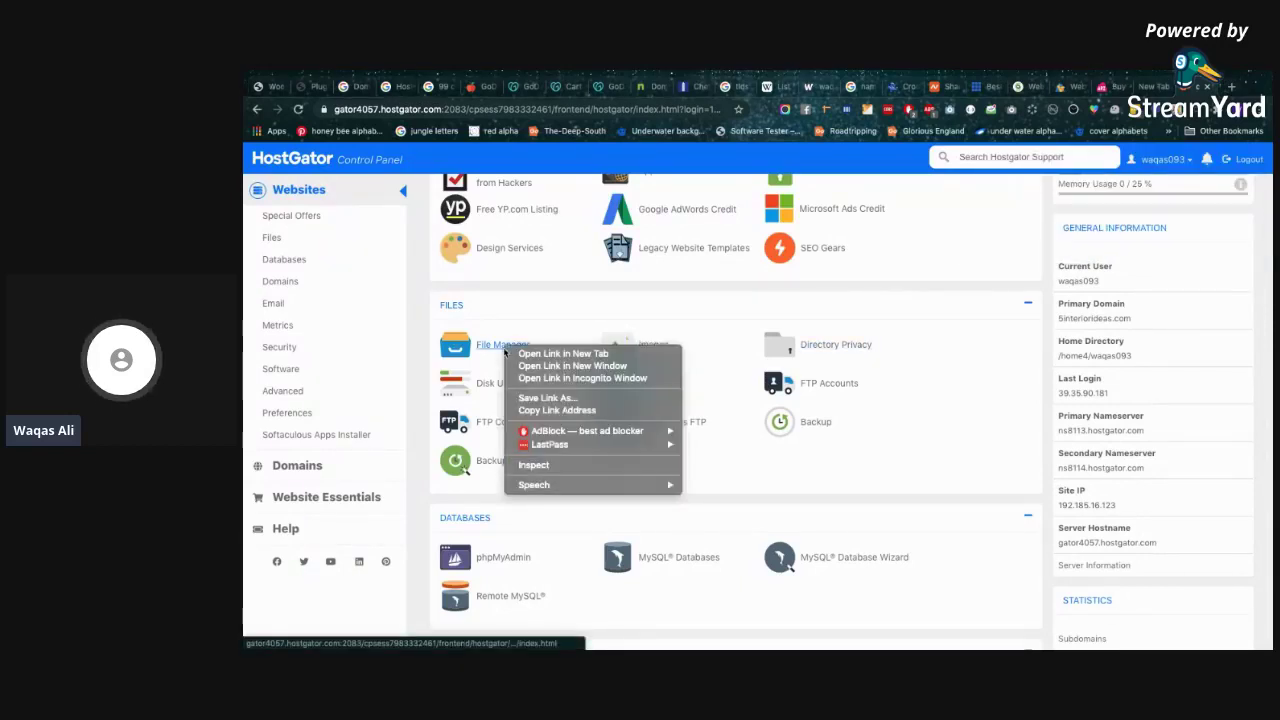
click(558, 328)
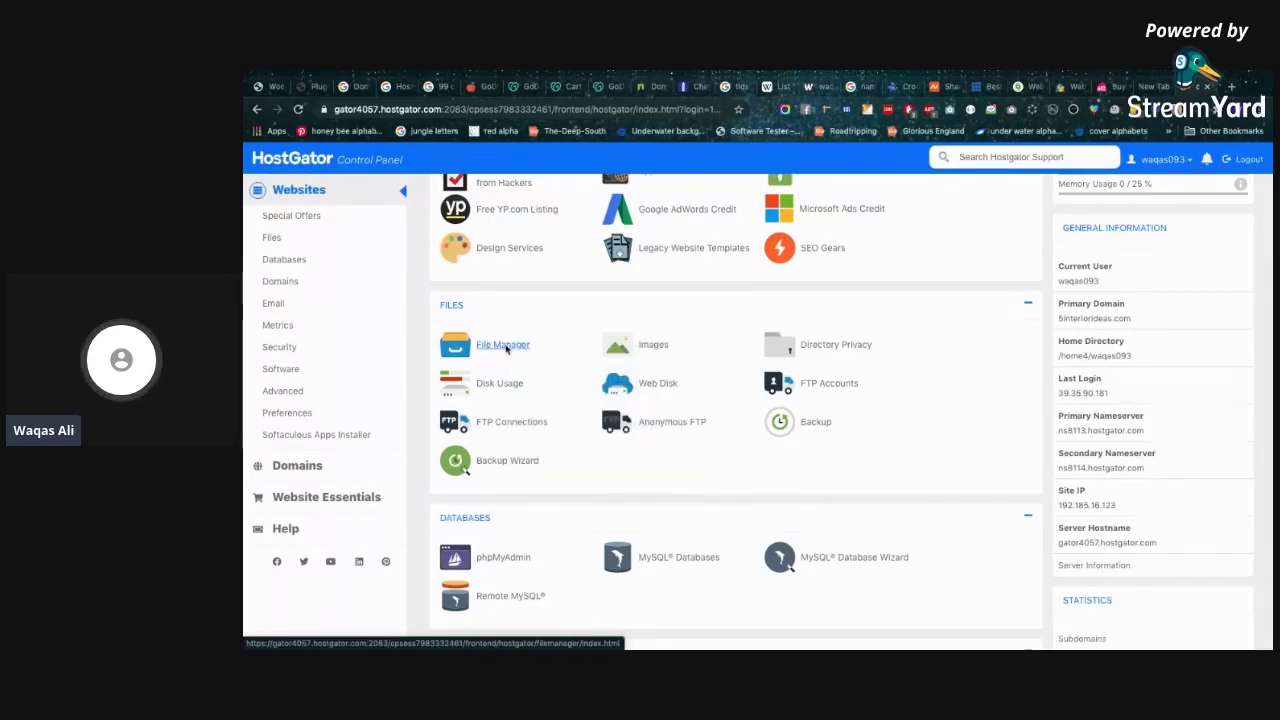
right_click(506, 348)
Open File Manager in a new tab and switch to it.
click(545, 355)
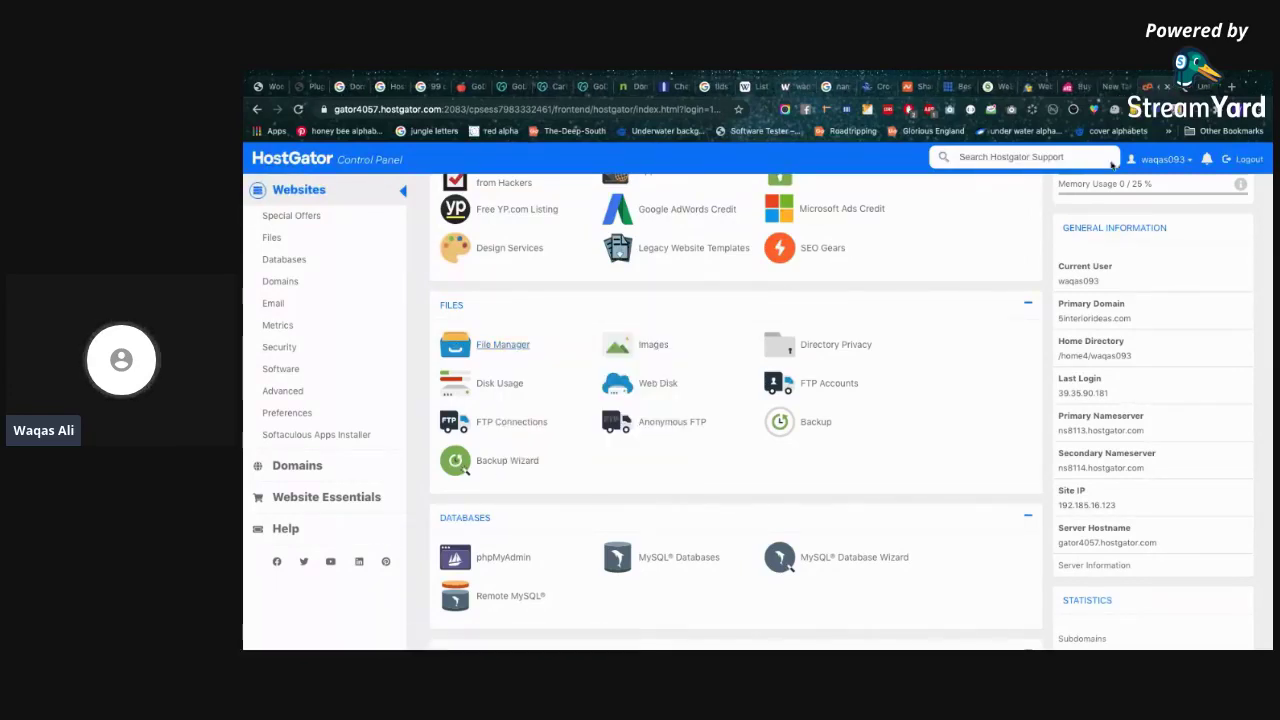
click(1190, 87)
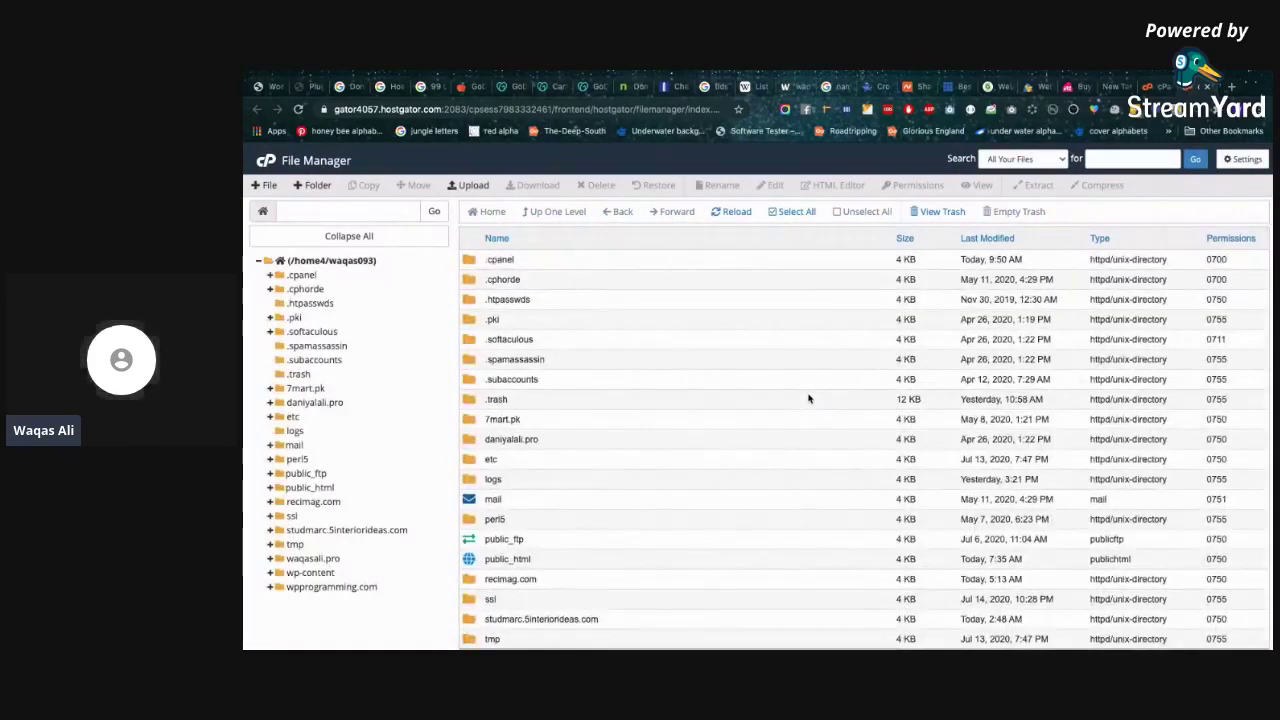
scroll(808, 398, down, 2)
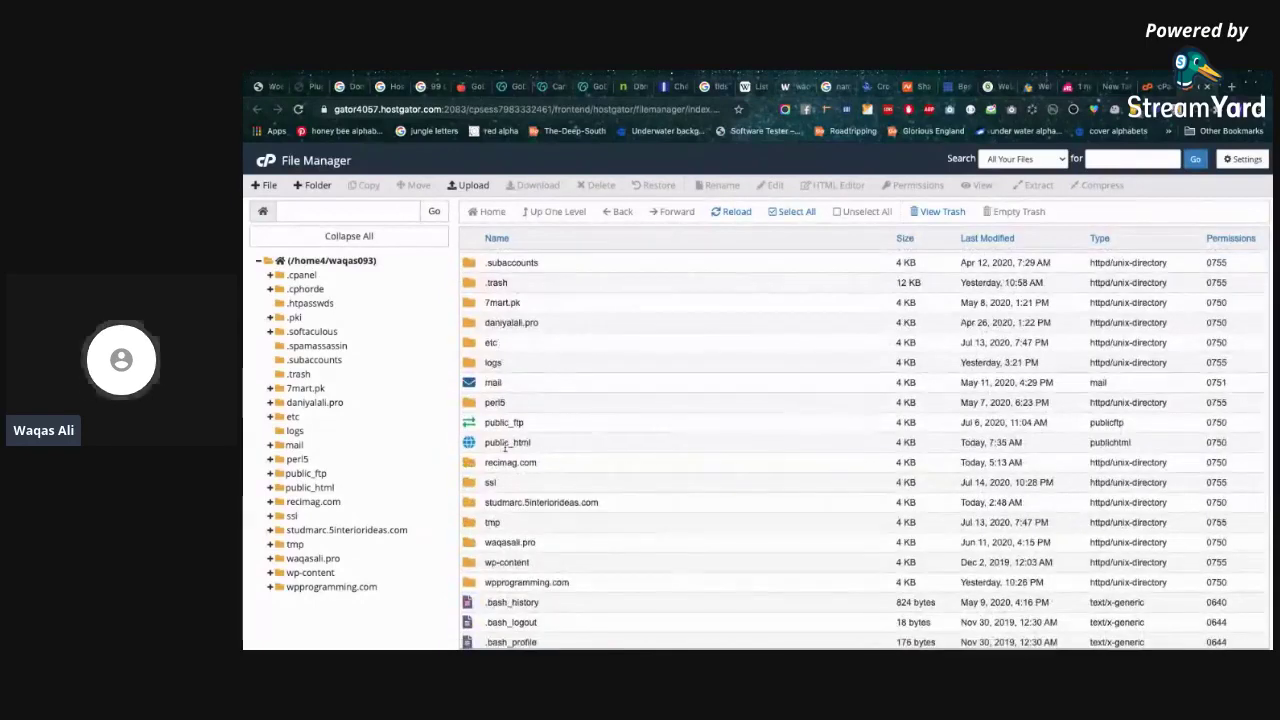
Open the public_html folder and browse its WordPress site files.
double_click(470, 451)
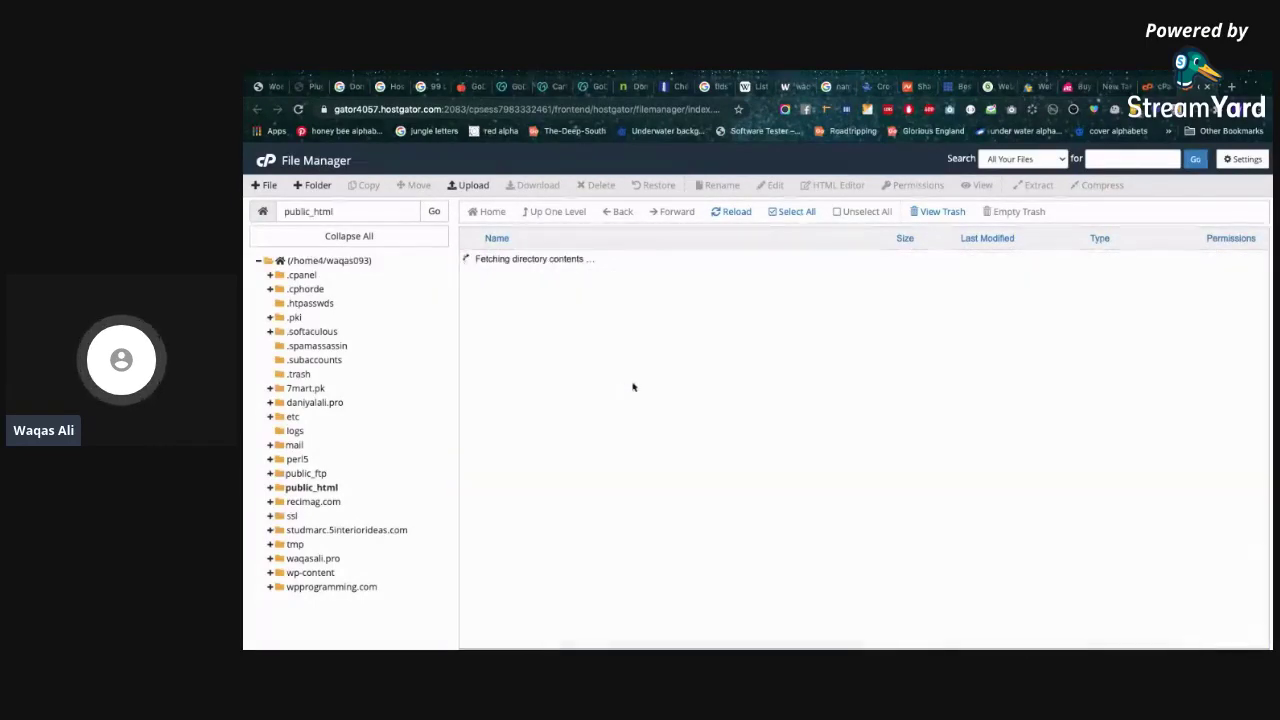
scroll(640, 486, down, 2)
scroll(642, 487, up, 1)
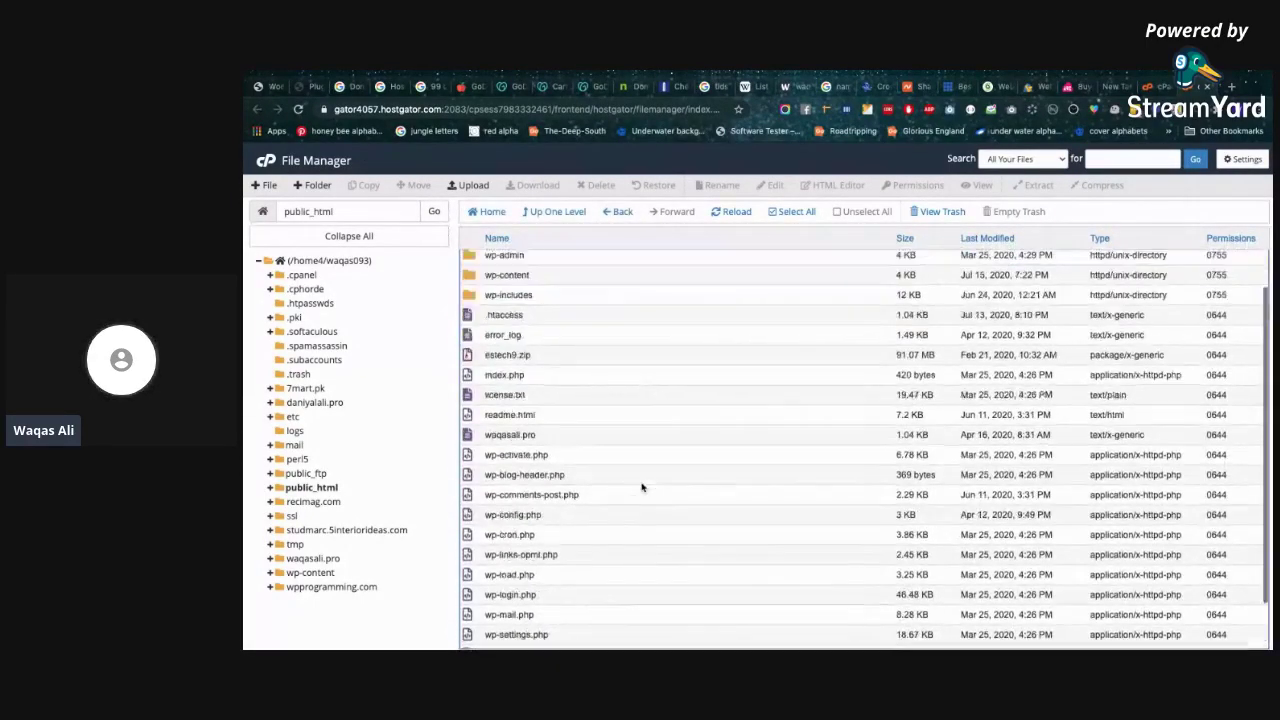
scroll(642, 487, up, 1)
scroll(642, 487, down, 2)
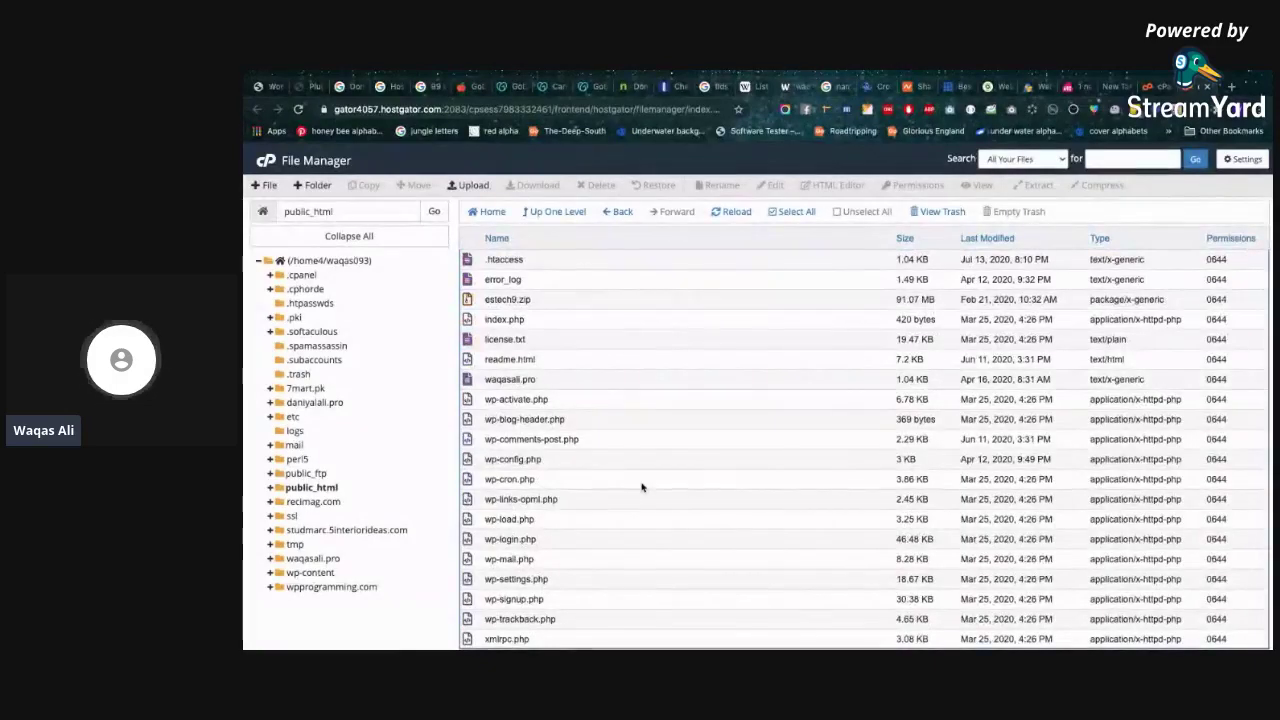
scroll(642, 487, up, 2)
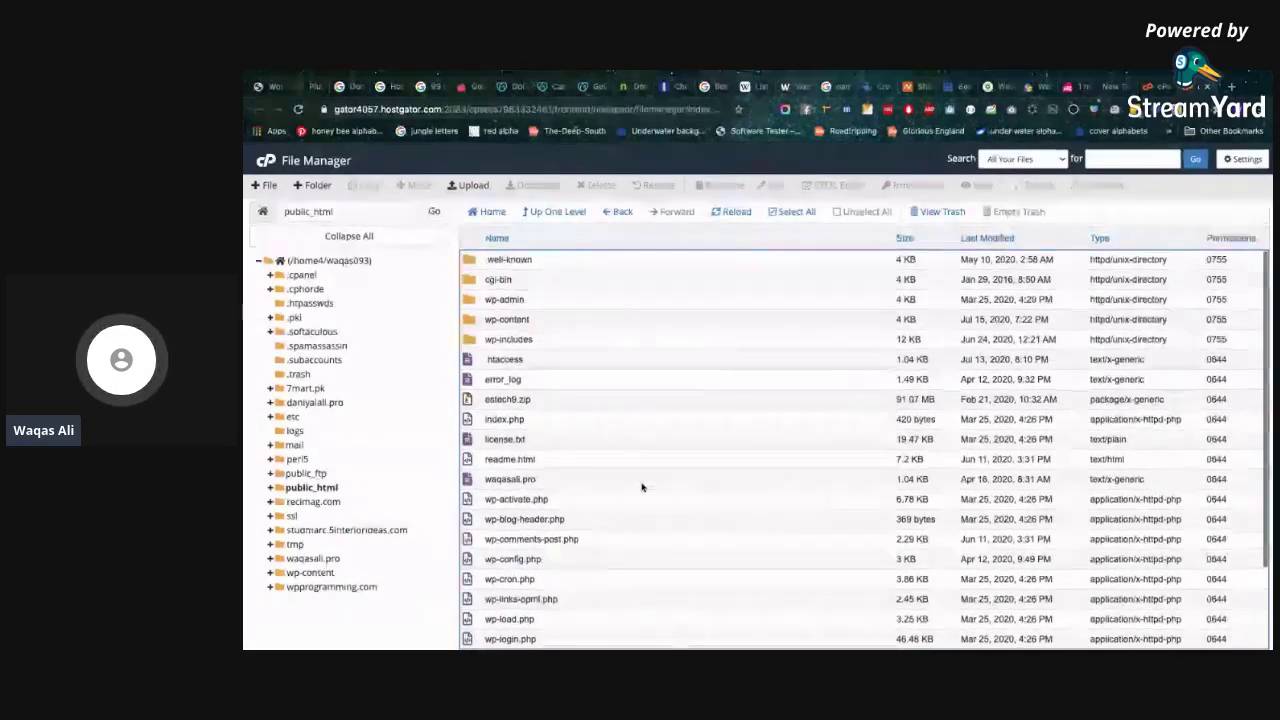
scroll(642, 487, down, 2)
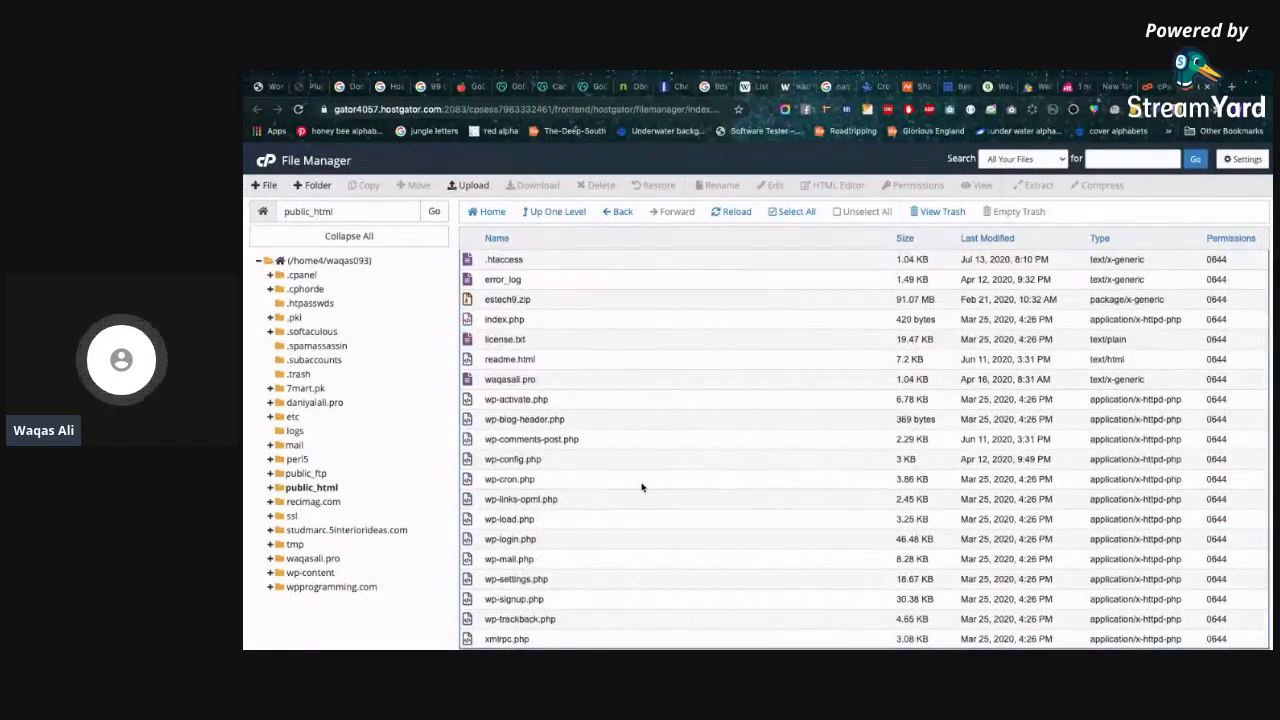
scroll(642, 487, up, 2)
scroll(642, 487, down, 2)
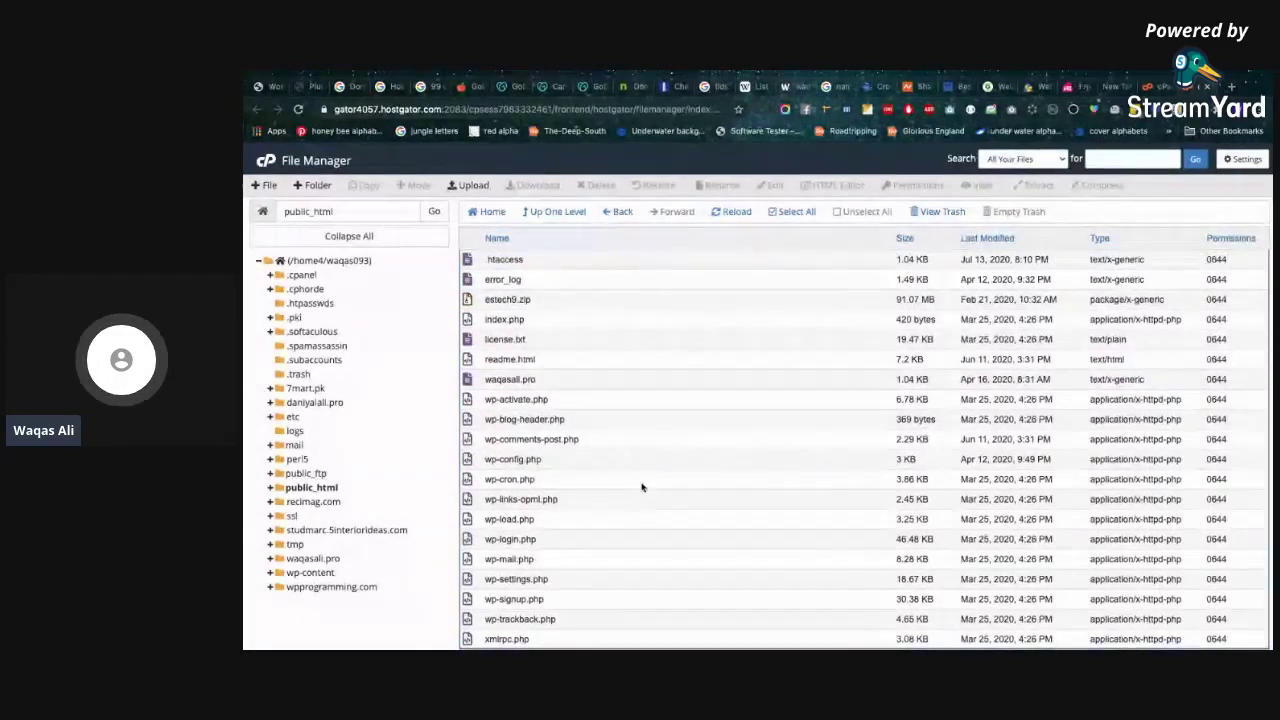
scroll(640, 486, up, 2)
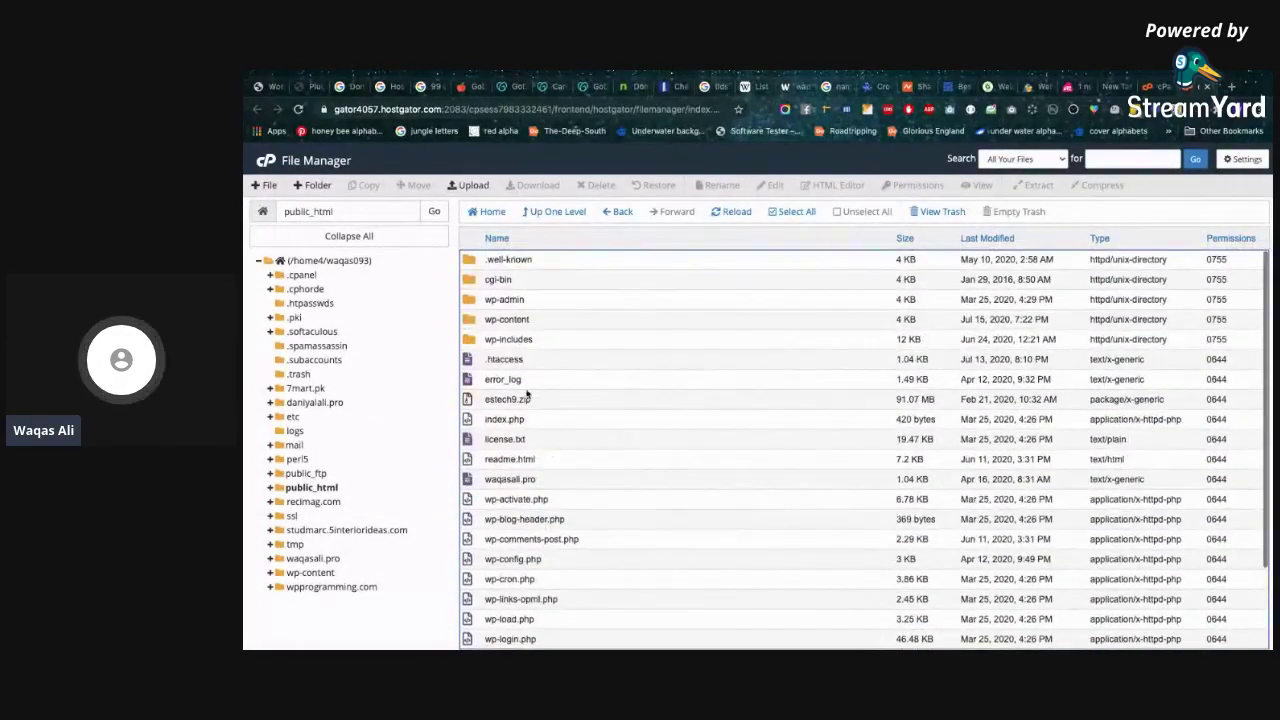
scroll(527, 396, down, 2)
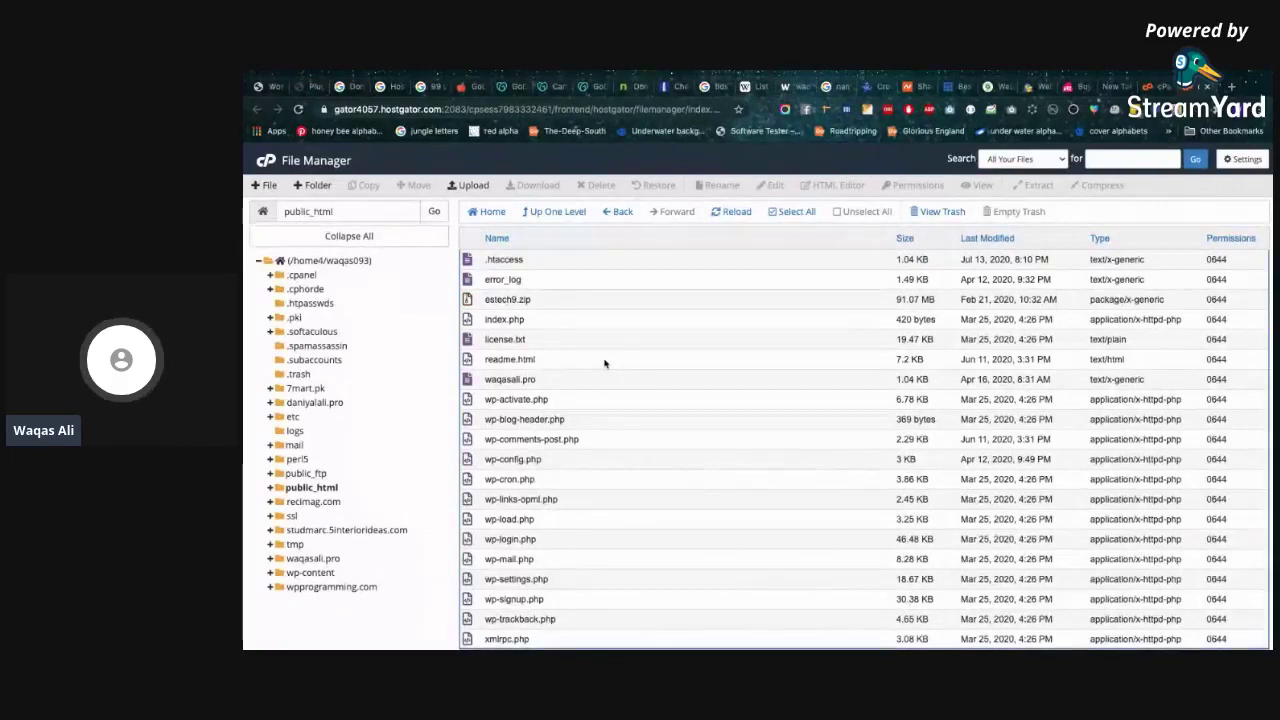
scroll(604, 363, up, 2)
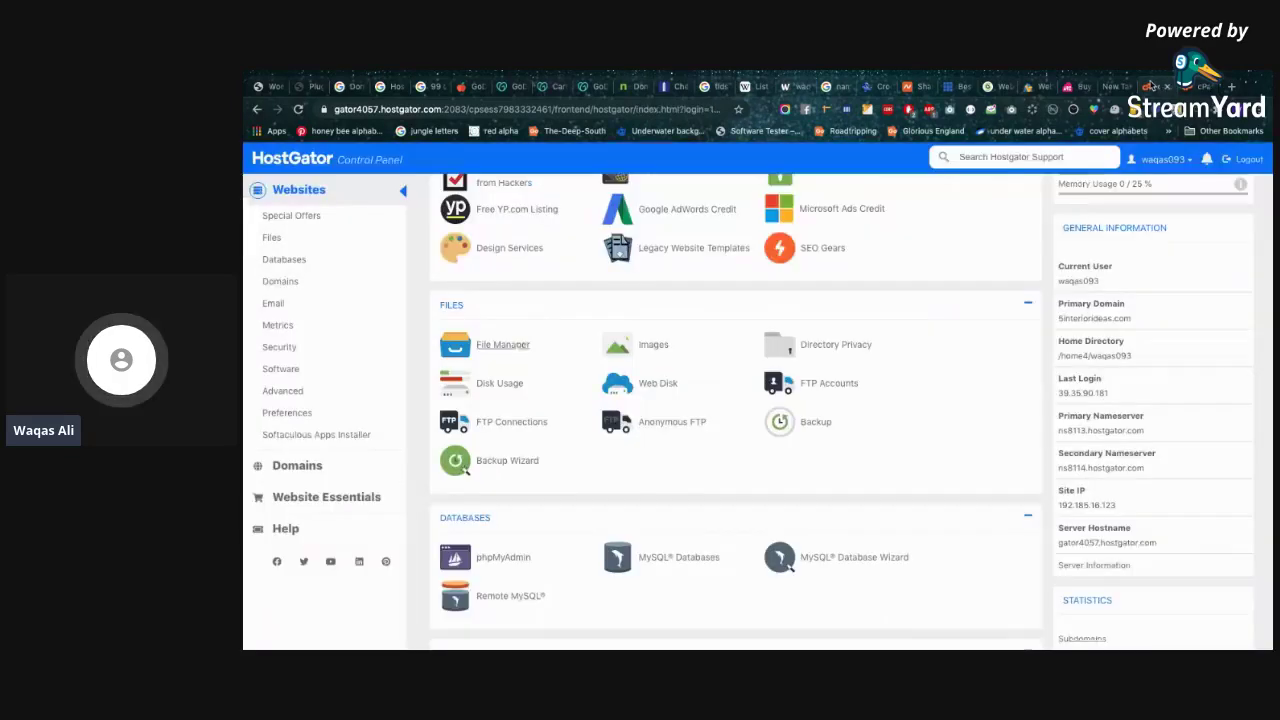
Close the current tab, scroll the cPanel home to Databases and Domains, and start a new tab.
key(ctrl+w)
scroll(855, 307, down, 3)
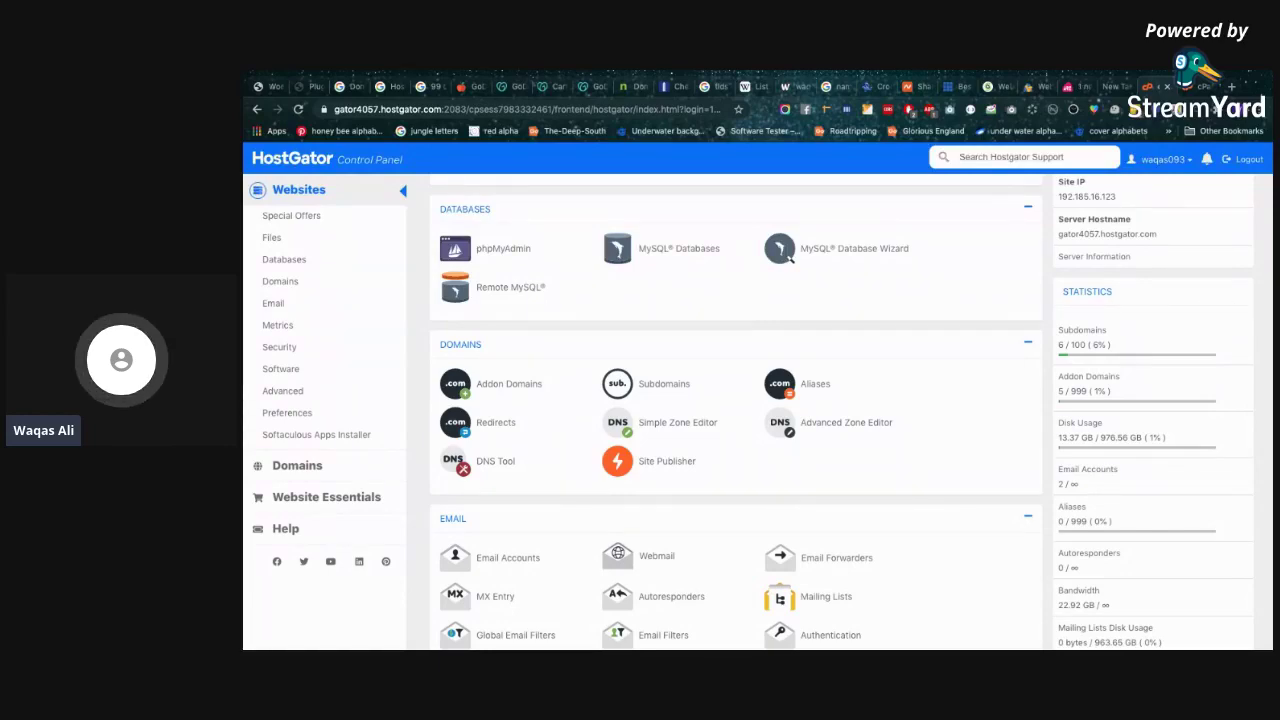
click(1232, 88)
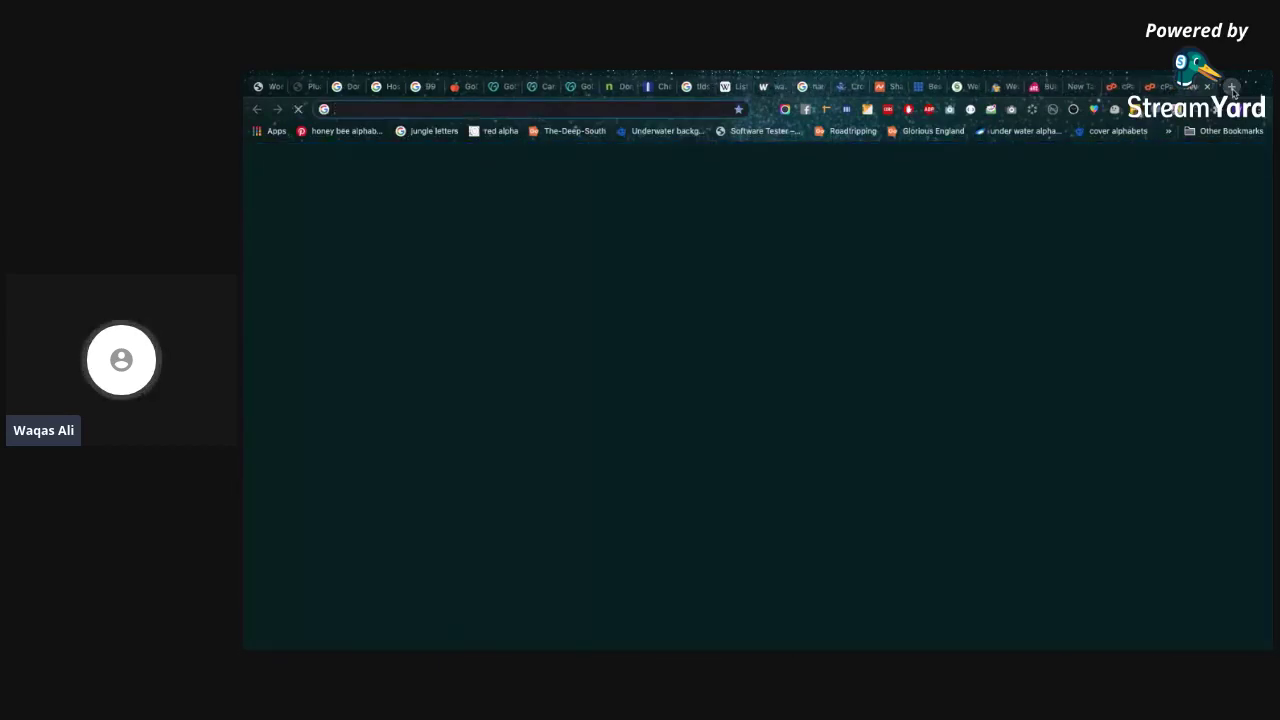
Load wifixy.com, then try the dev.wifixy.com subdomain address.
text(wifi)
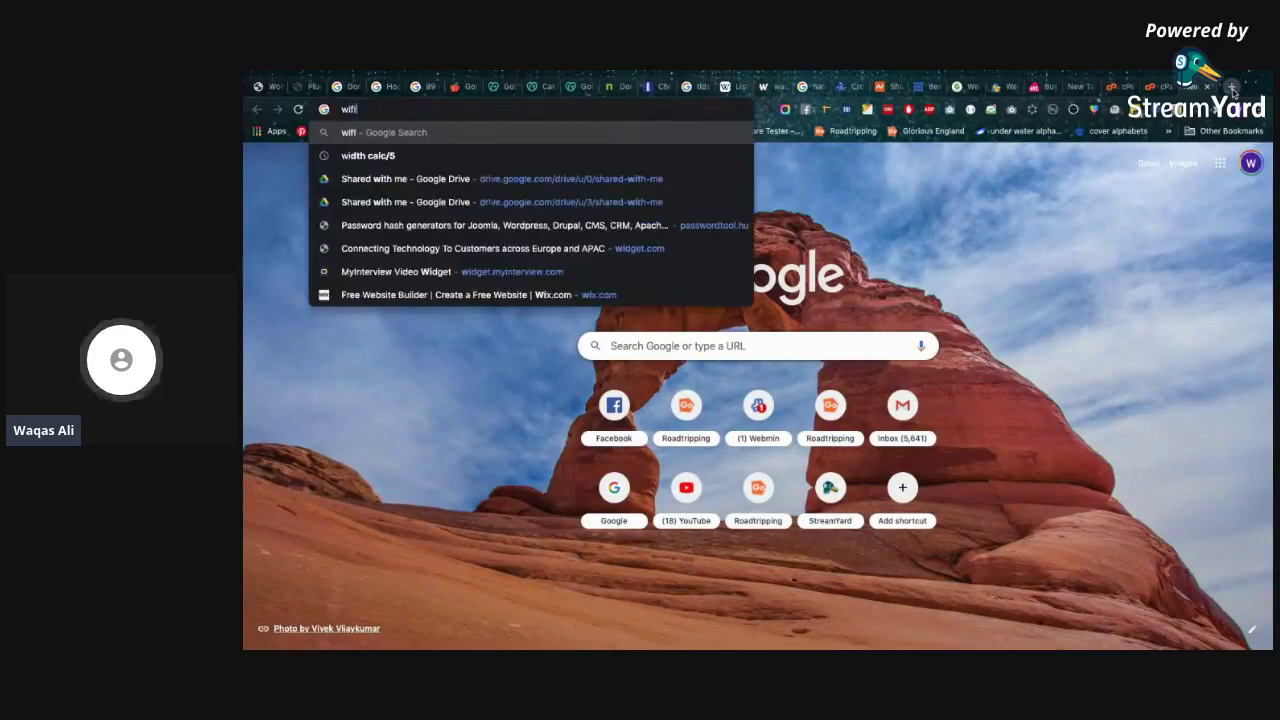
text(xy.c)
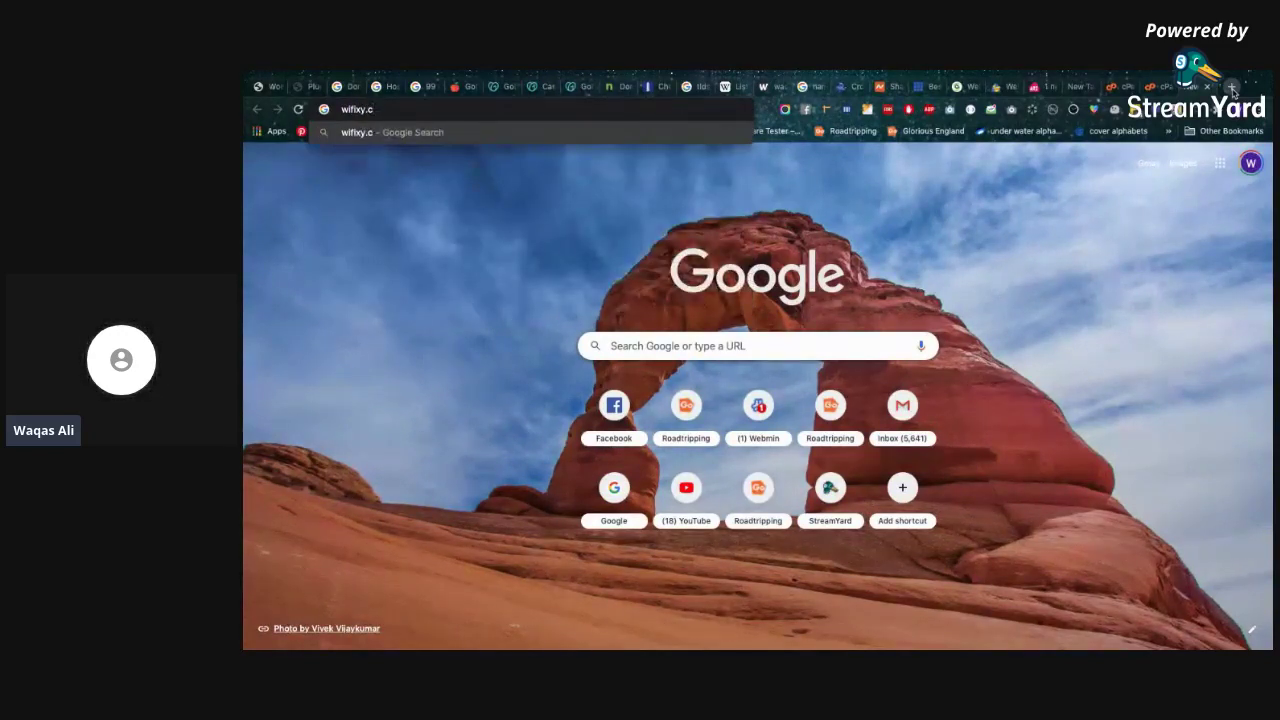
text(om)
key(Return)
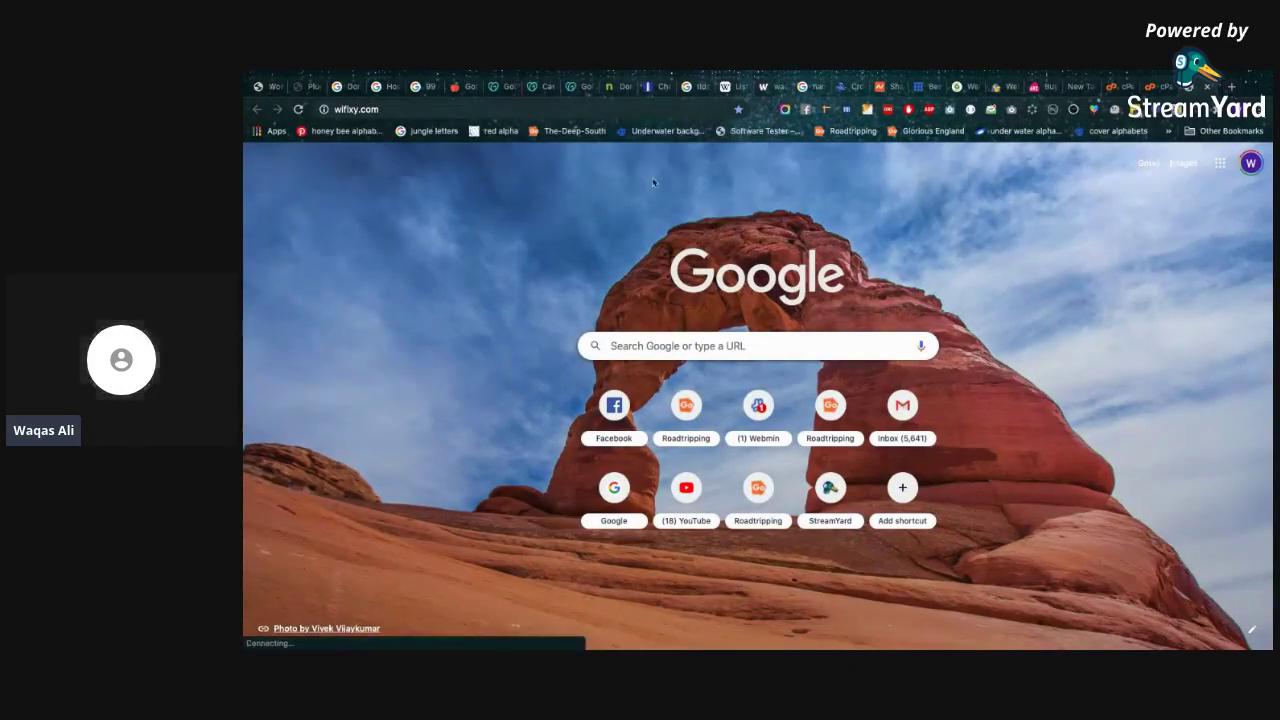
click(509, 110)
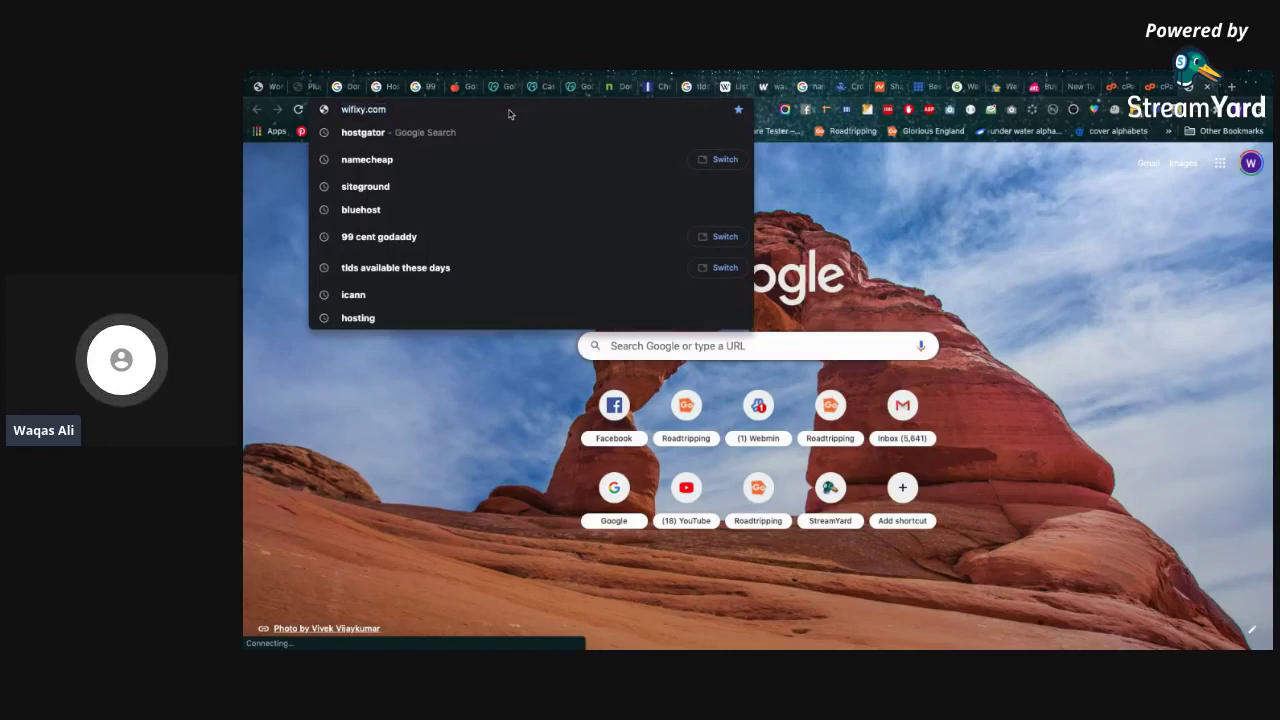
click(492, 377)
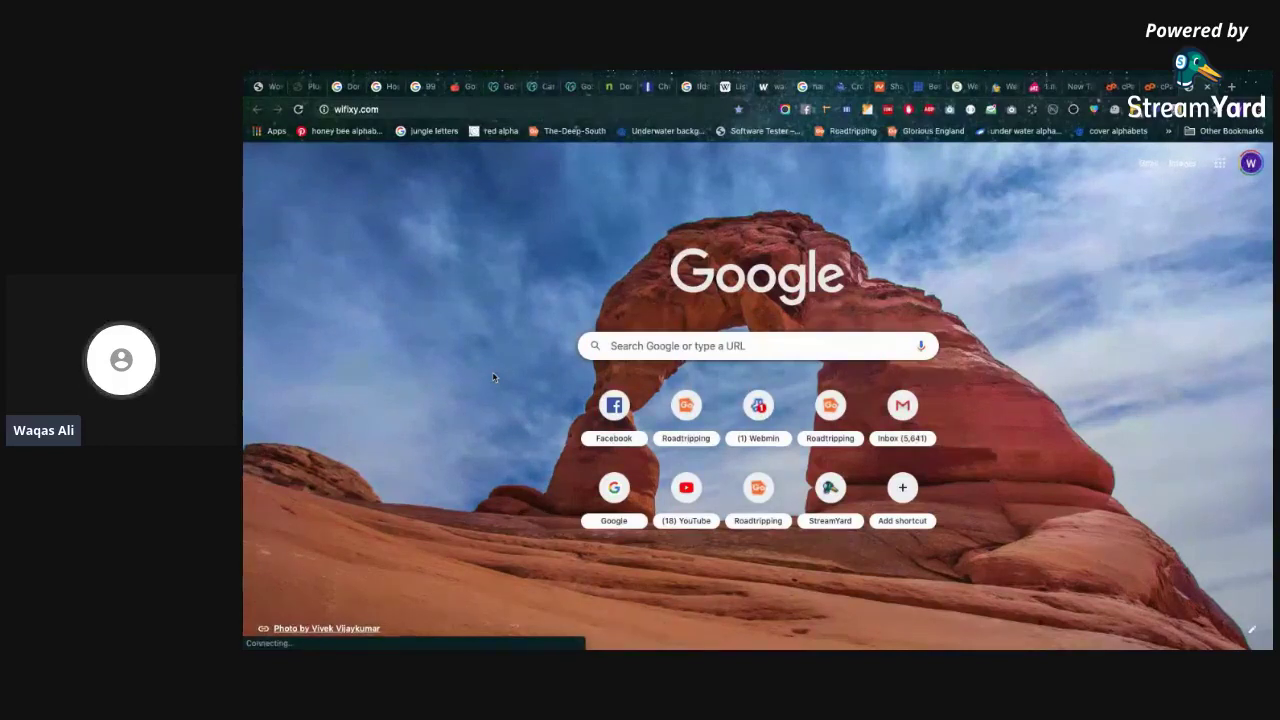
click(460, 110)
key(Home)
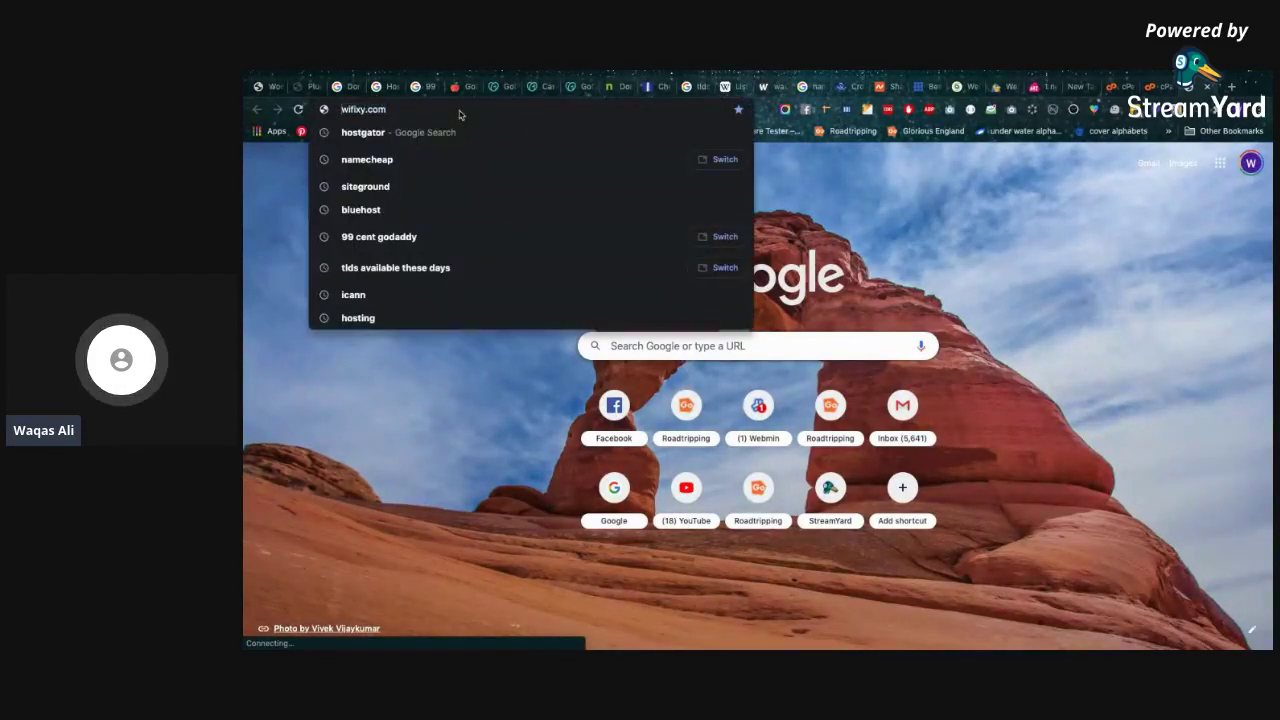
text(devv)
key(BackSpace)
text(.)
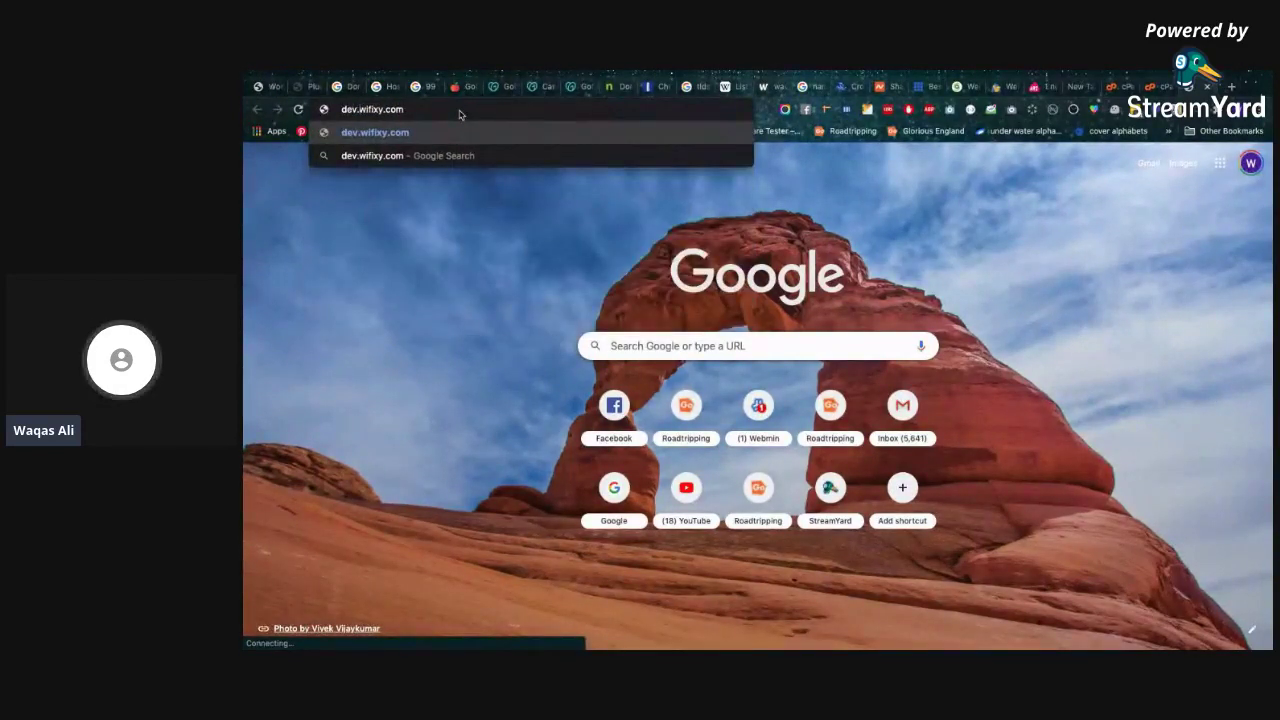
key(Return)
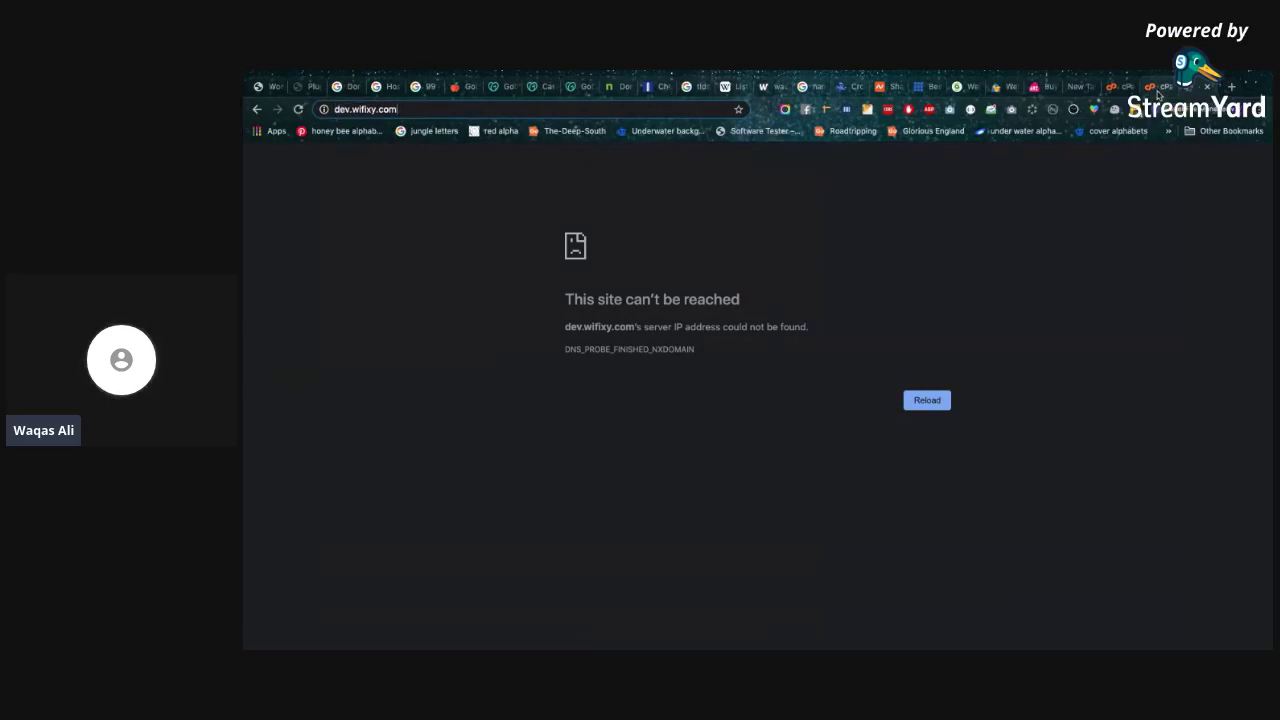
Load waqasali.pro in another new tab, then return to the File Manager.
click(1155, 88)
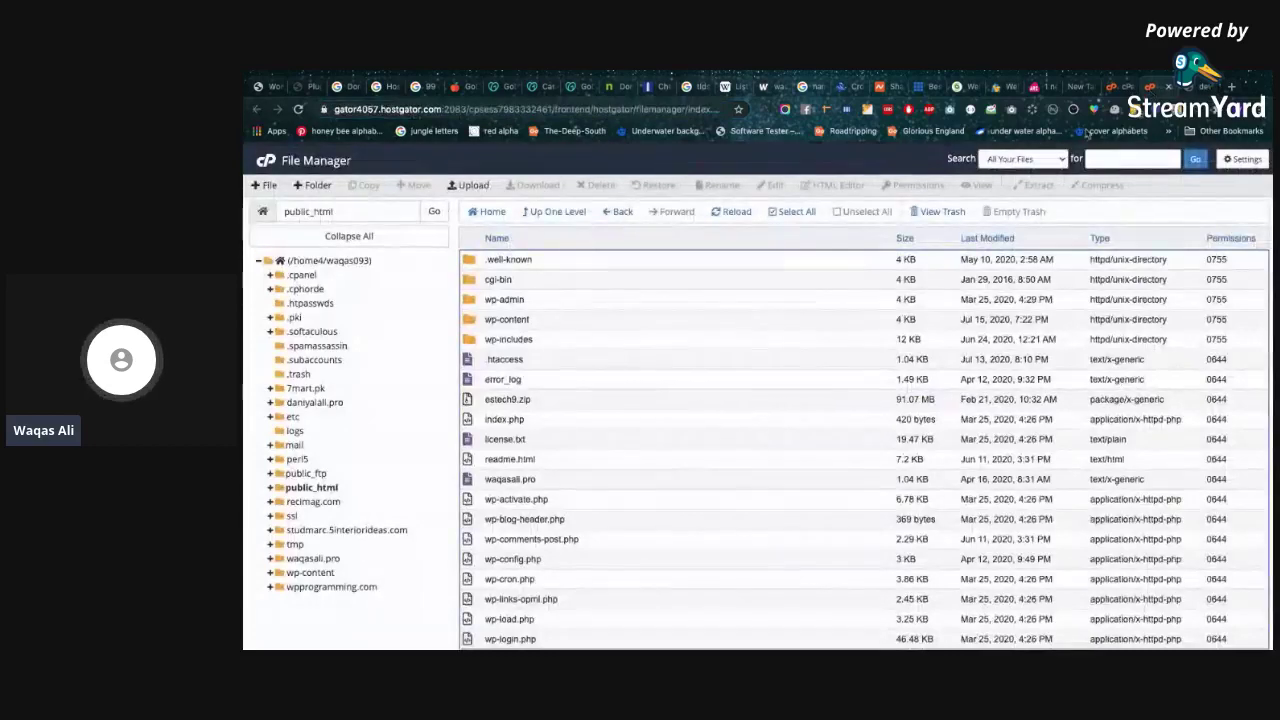
click(1113, 87)
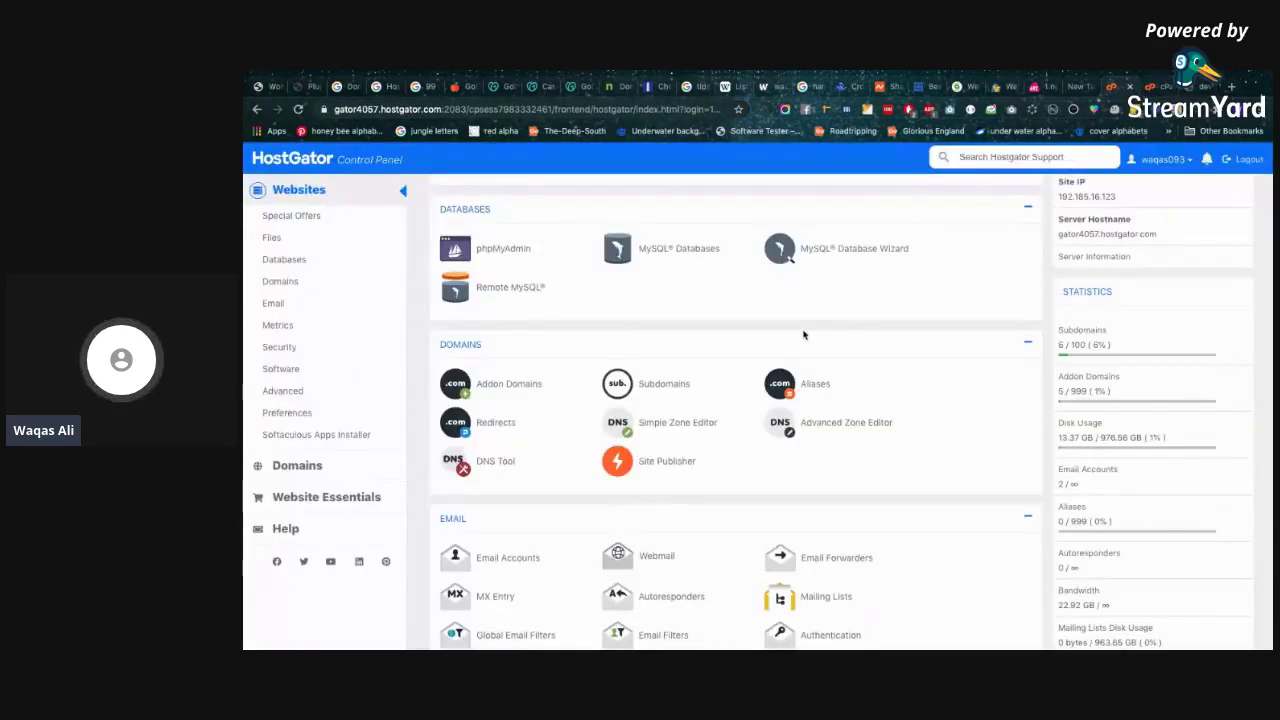
click(1232, 86)
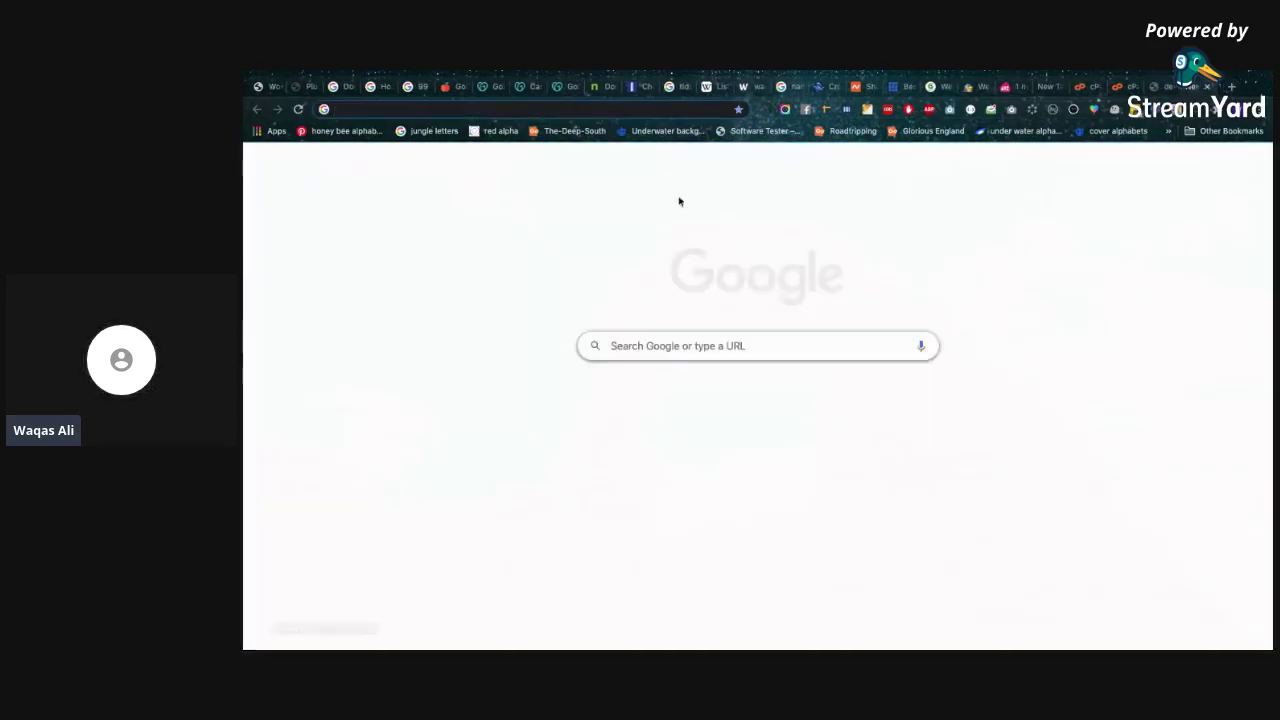
text(waqasali.pro)
key(Return)
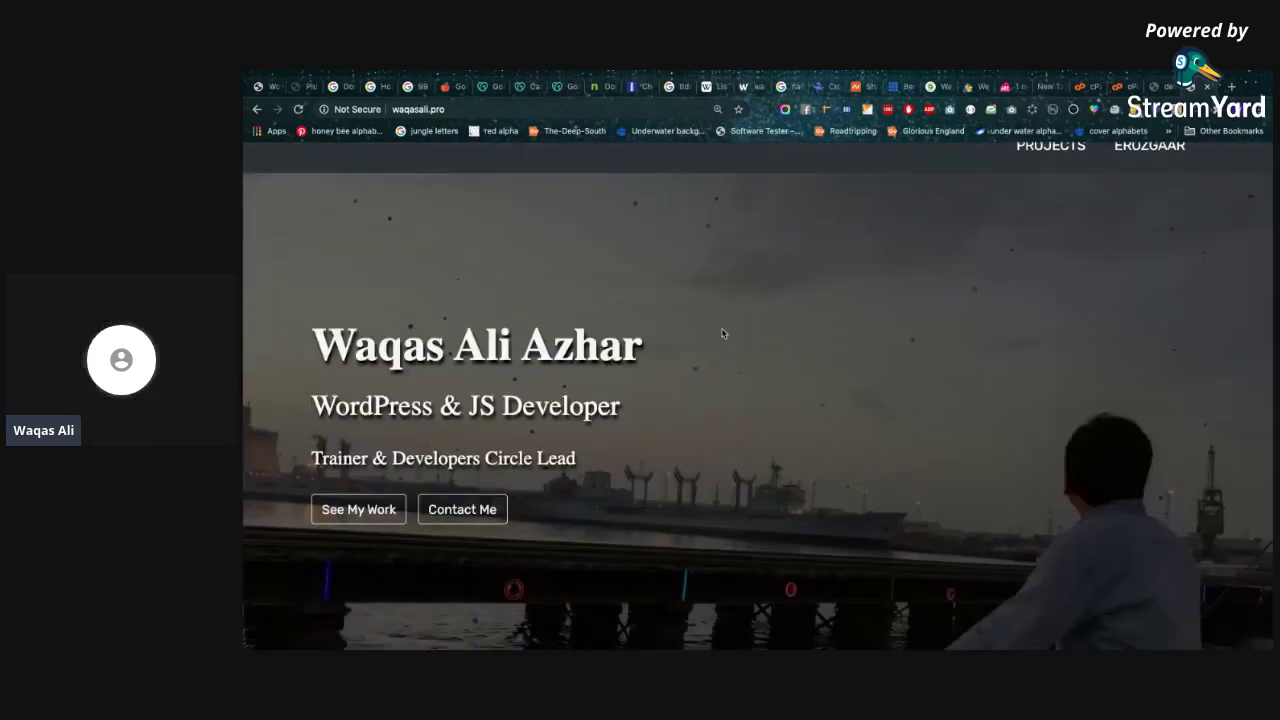
scroll(723, 333, down, 3)
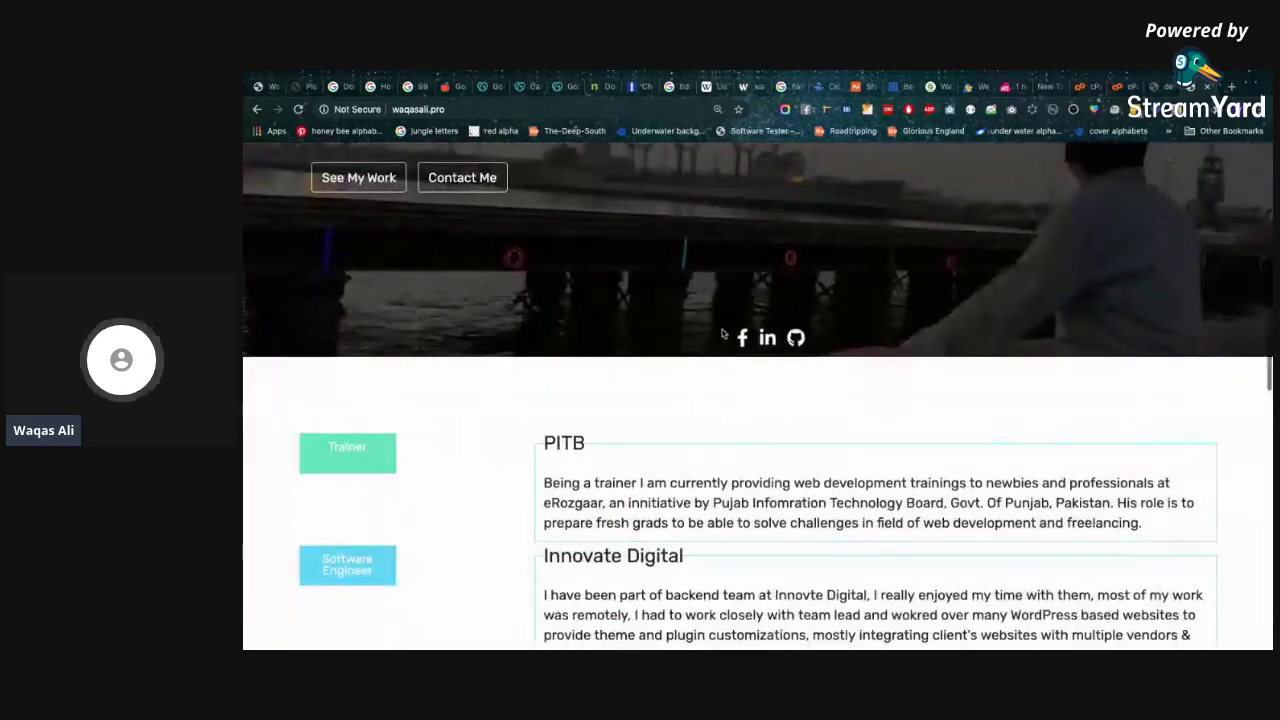
click(1116, 90)
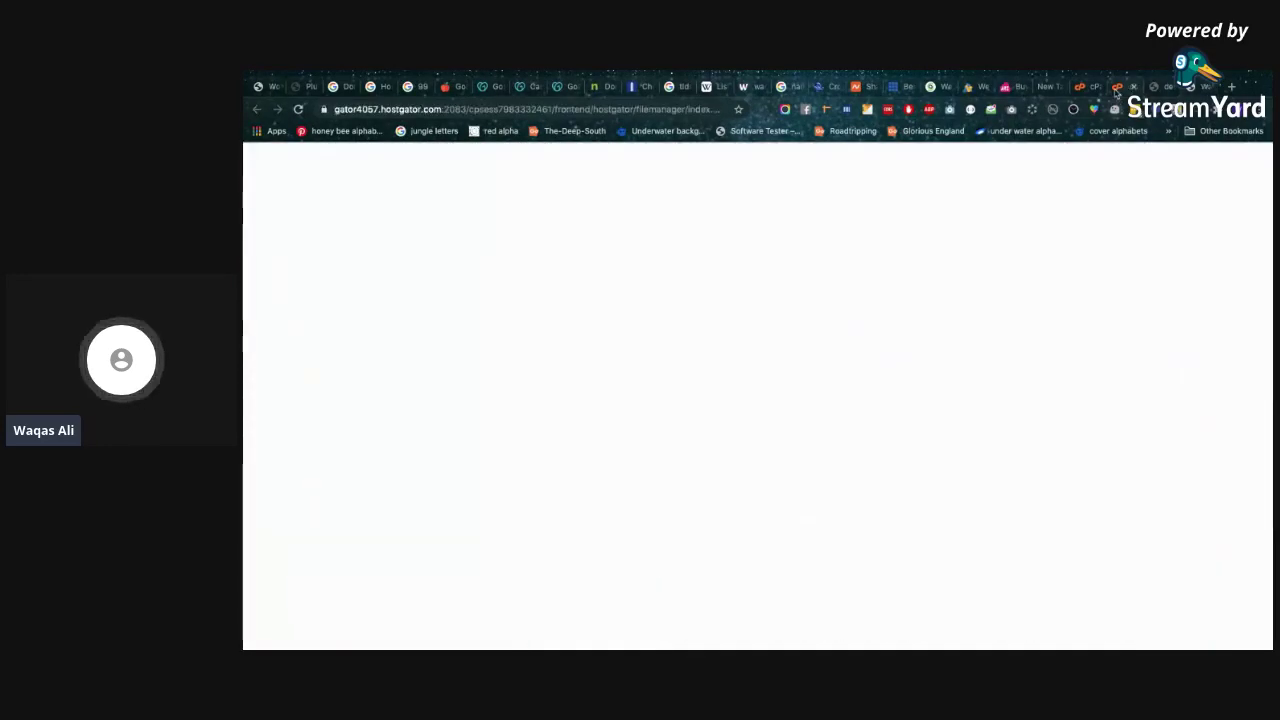
Check the HostGator checkout domain field, then go to Addon Domains from the cPanel home.
click(1078, 88)
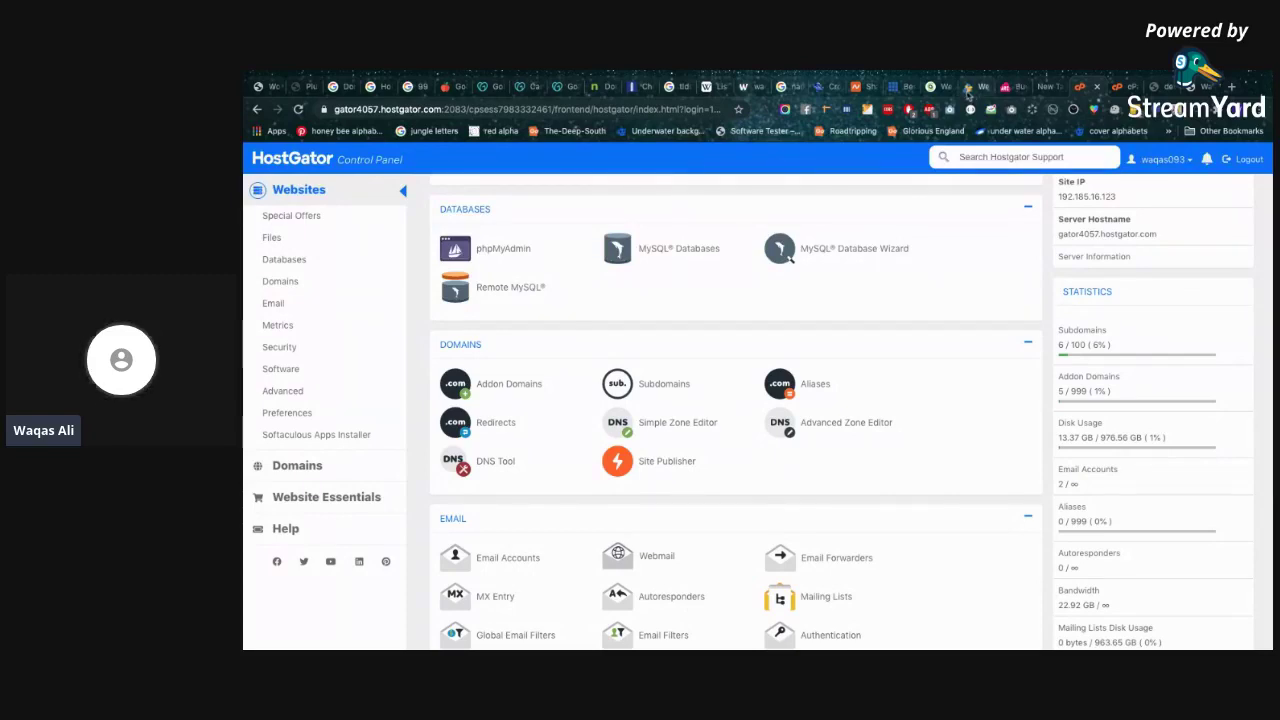
click(968, 92)
click(615, 279)
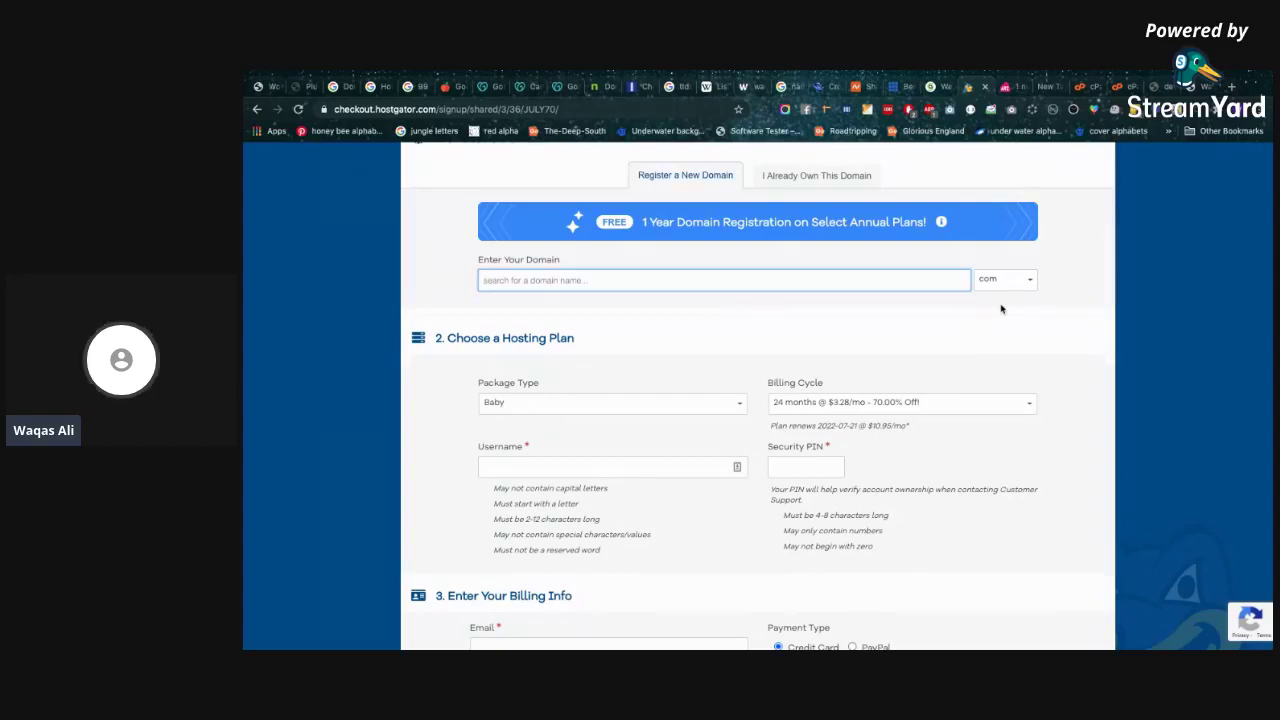
click(1116, 86)
click(1085, 86)
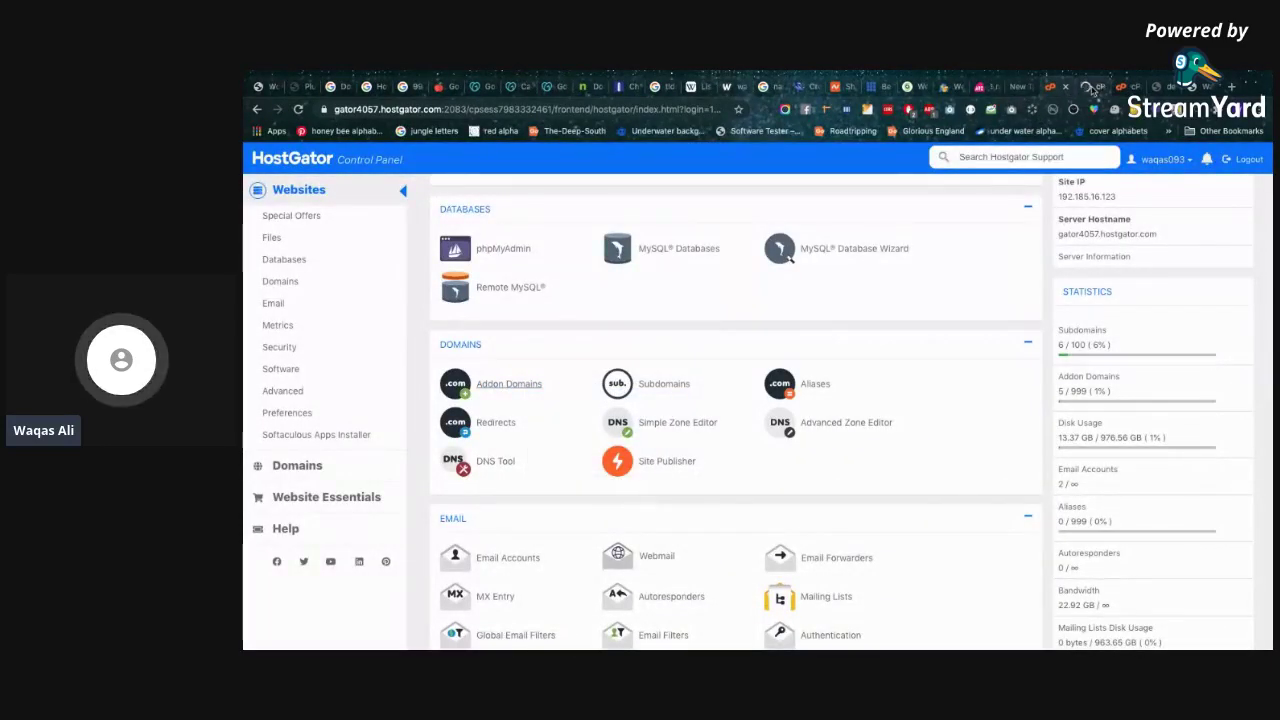
click(508, 383)
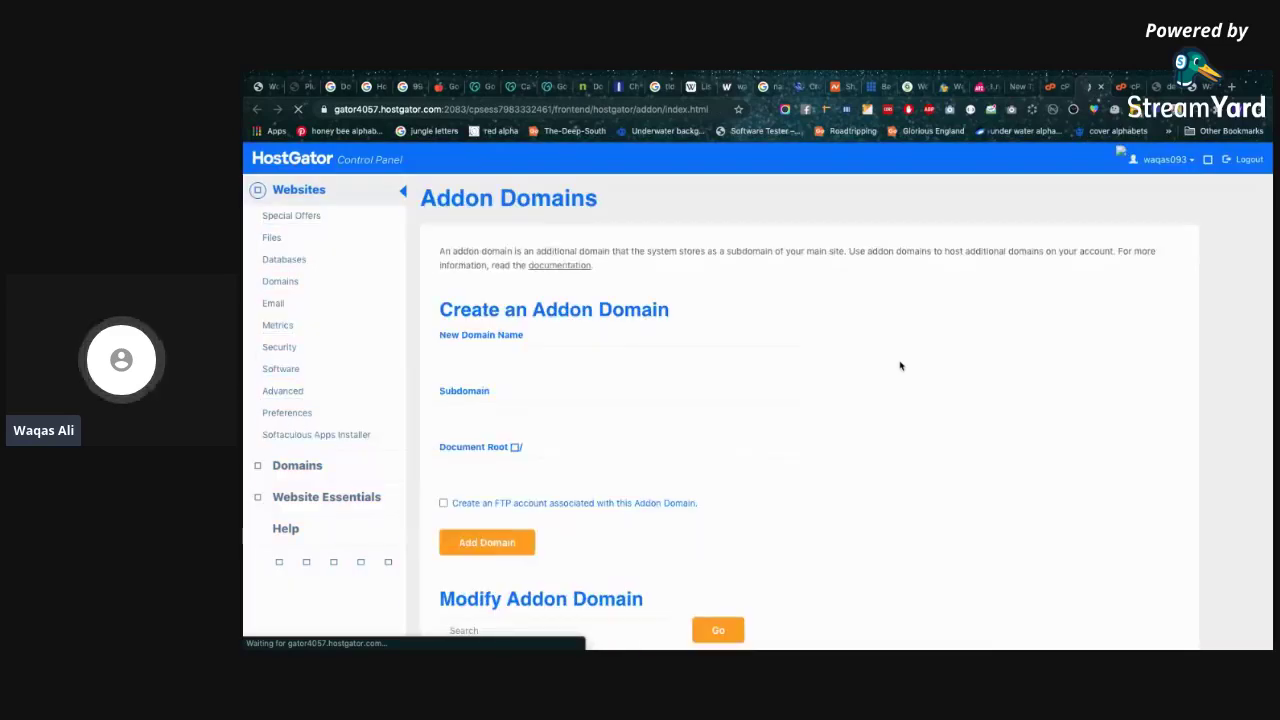
Review the five addon domains in the Modify Addon Domain table, then scroll the cPanel home.
scroll(900, 366, down, 3)
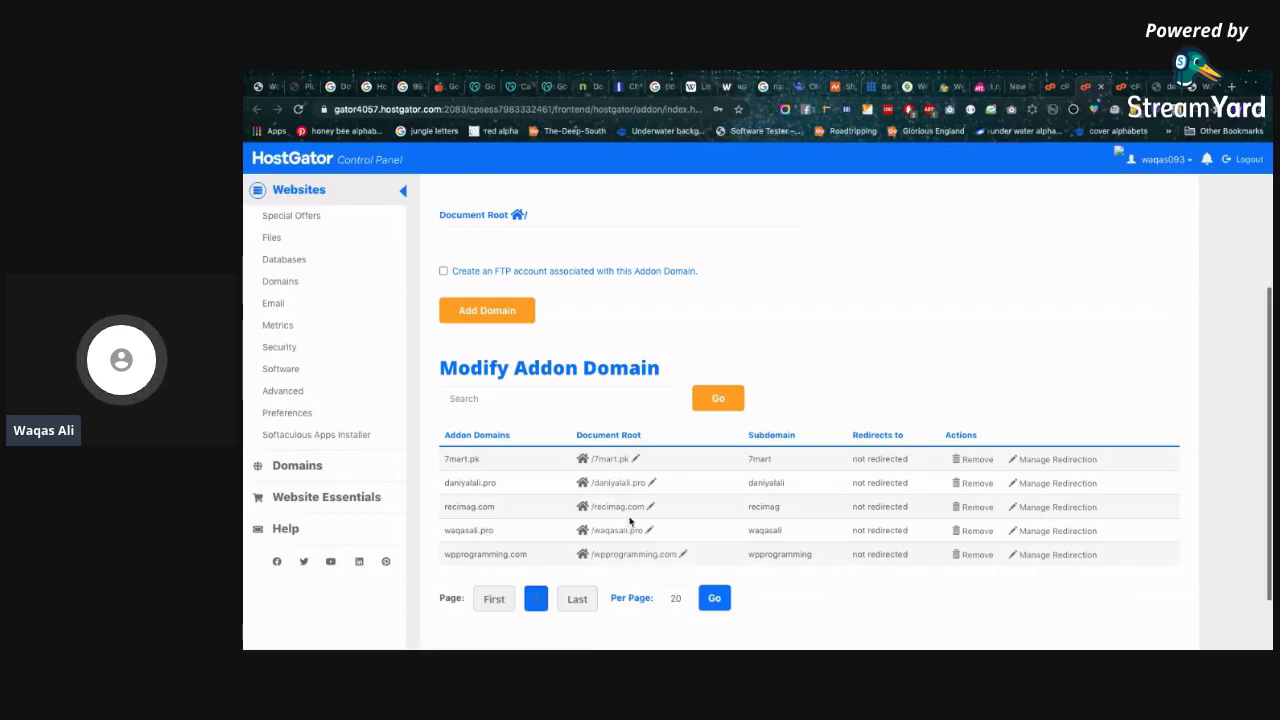
click(1053, 87)
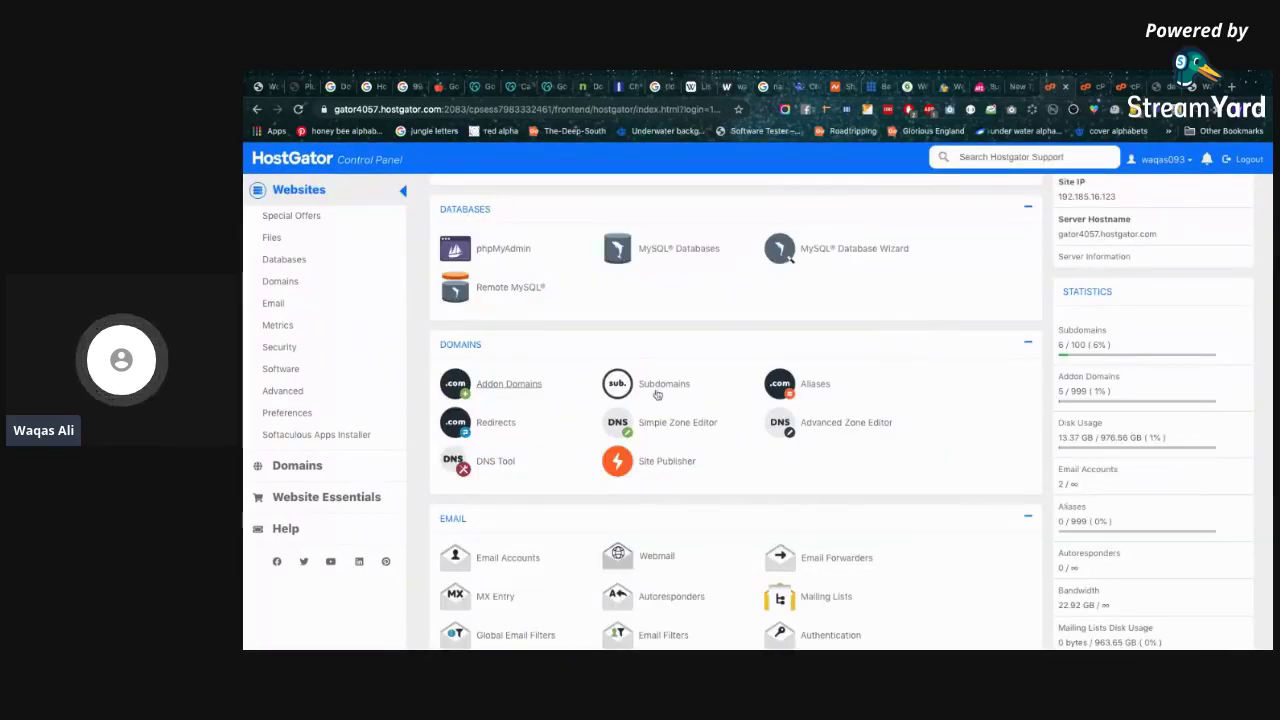
scroll(657, 393, up, 1)
scroll(598, 463, down, 2)
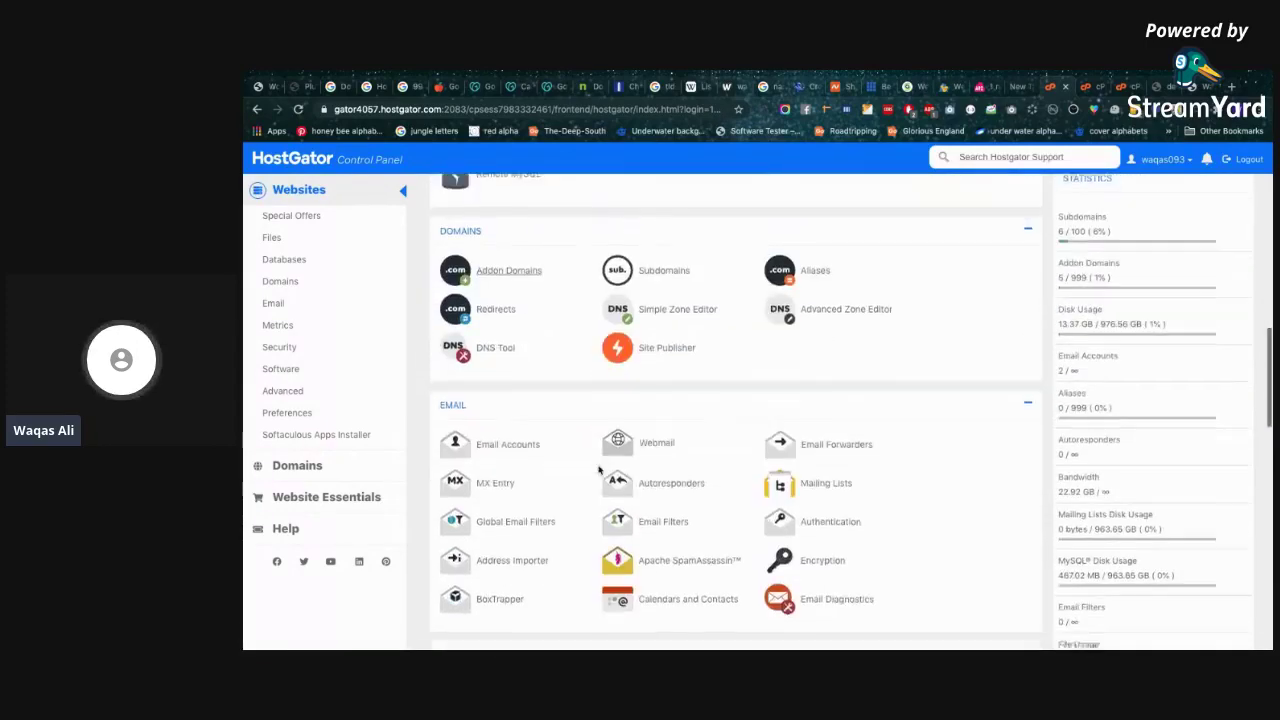
scroll(523, 529, down, 8)
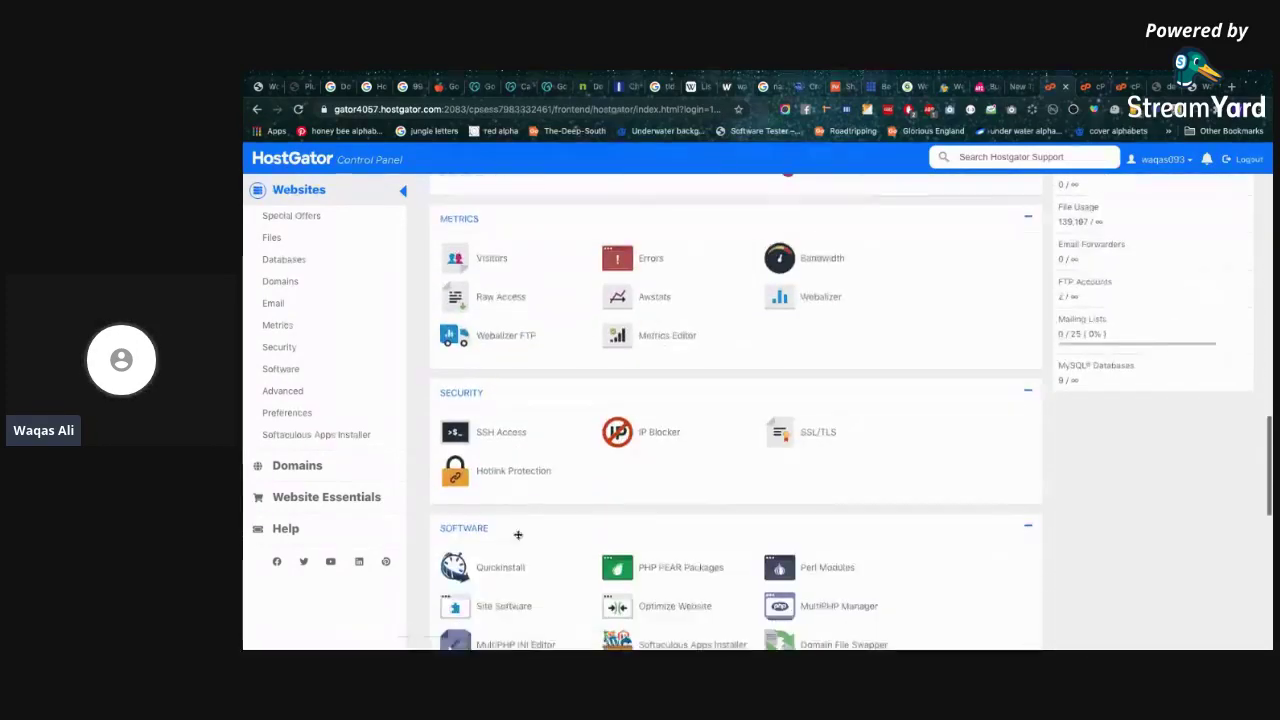
scroll(518, 535, up, 10)
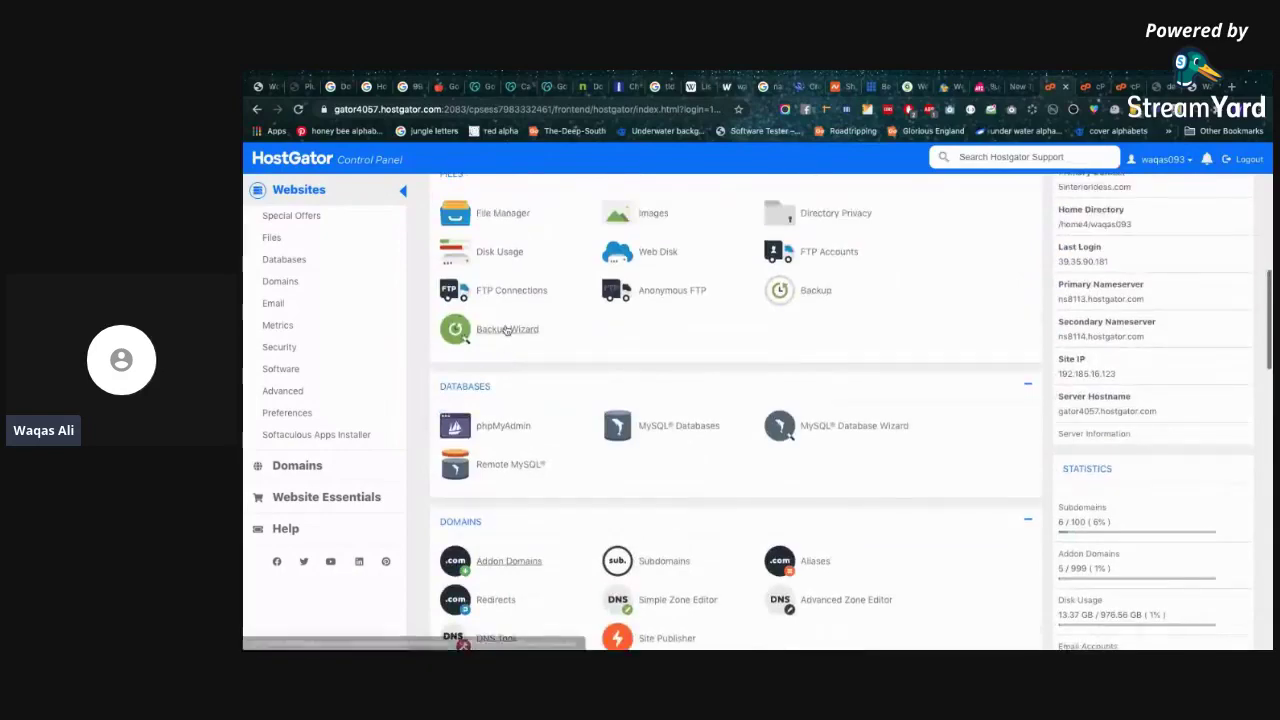
scroll(507, 331, up, 2)
Open the waqasali.pro folder in File Manager, then switch back to the cPanel home tab.
click(500, 366)
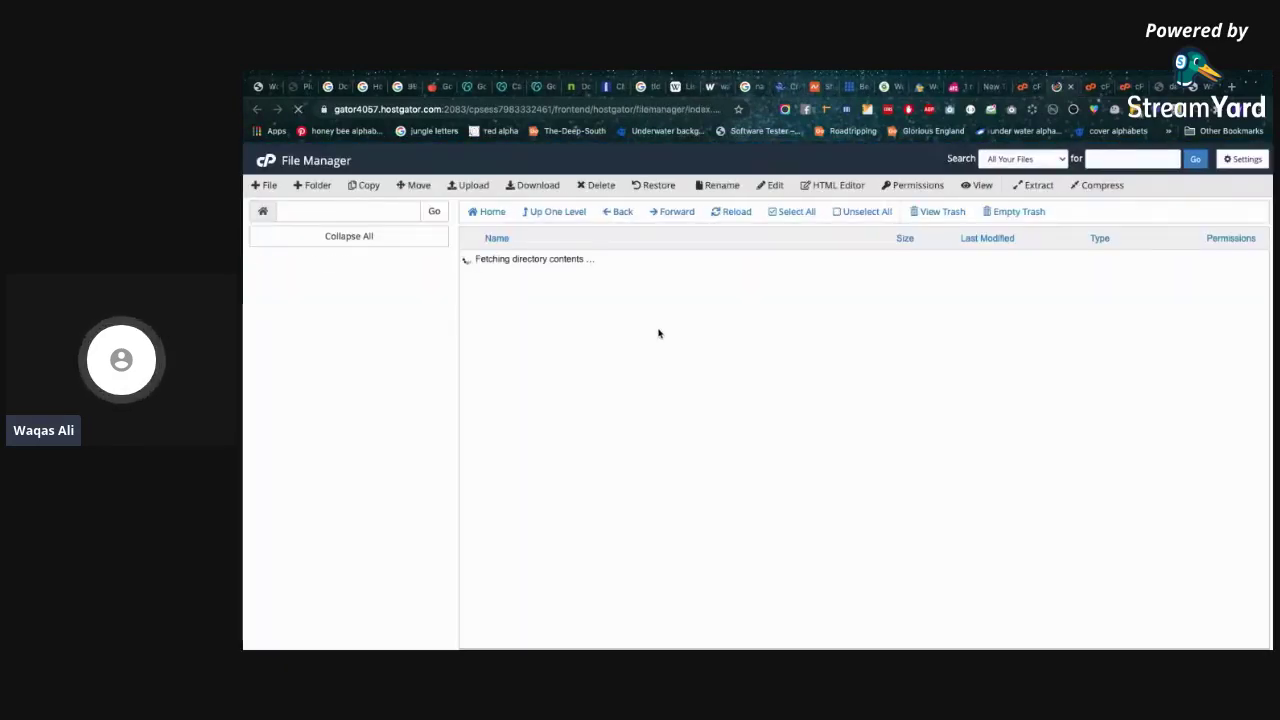
scroll(677, 428, down, 3)
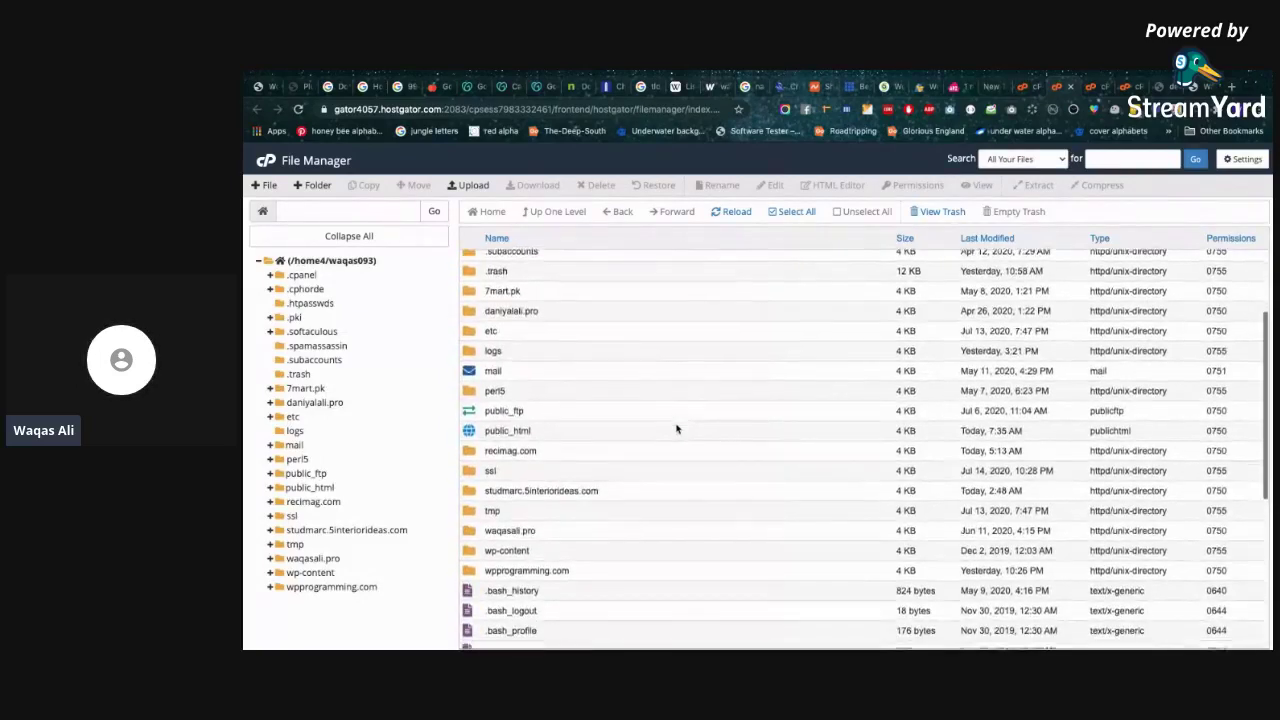
scroll(676, 428, down, 3)
double_click(555, 450)
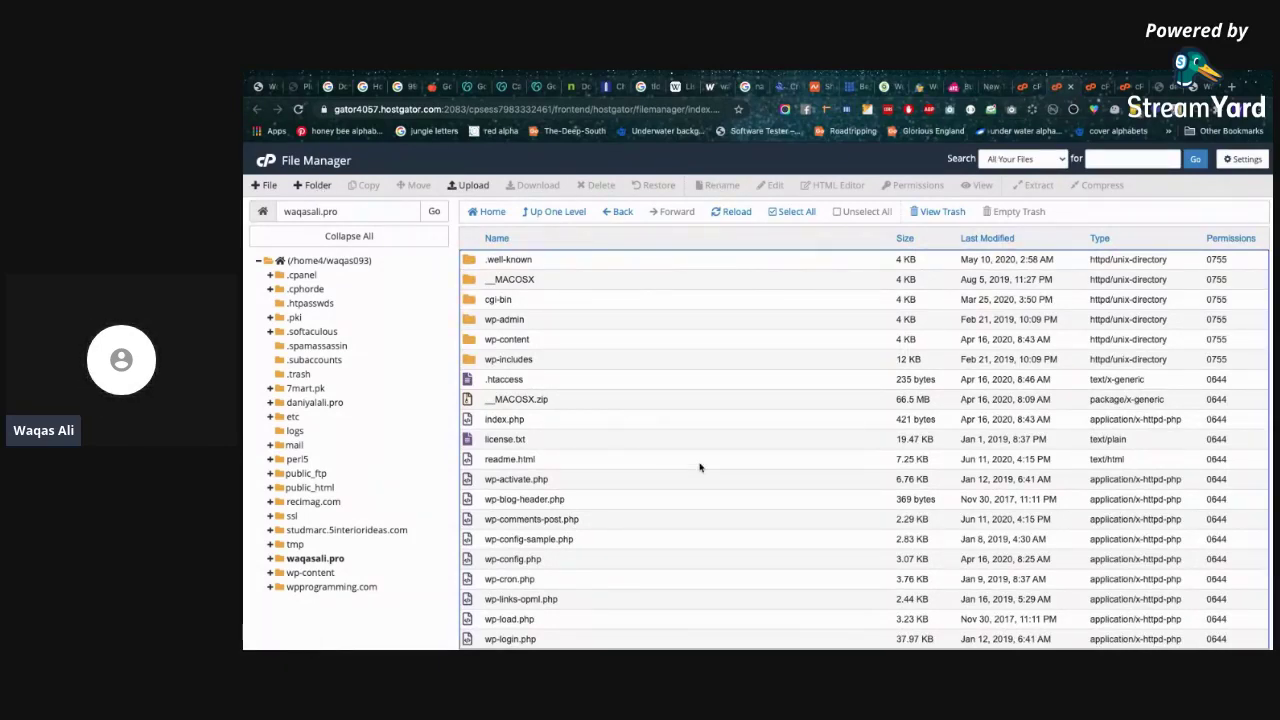
click(1025, 87)
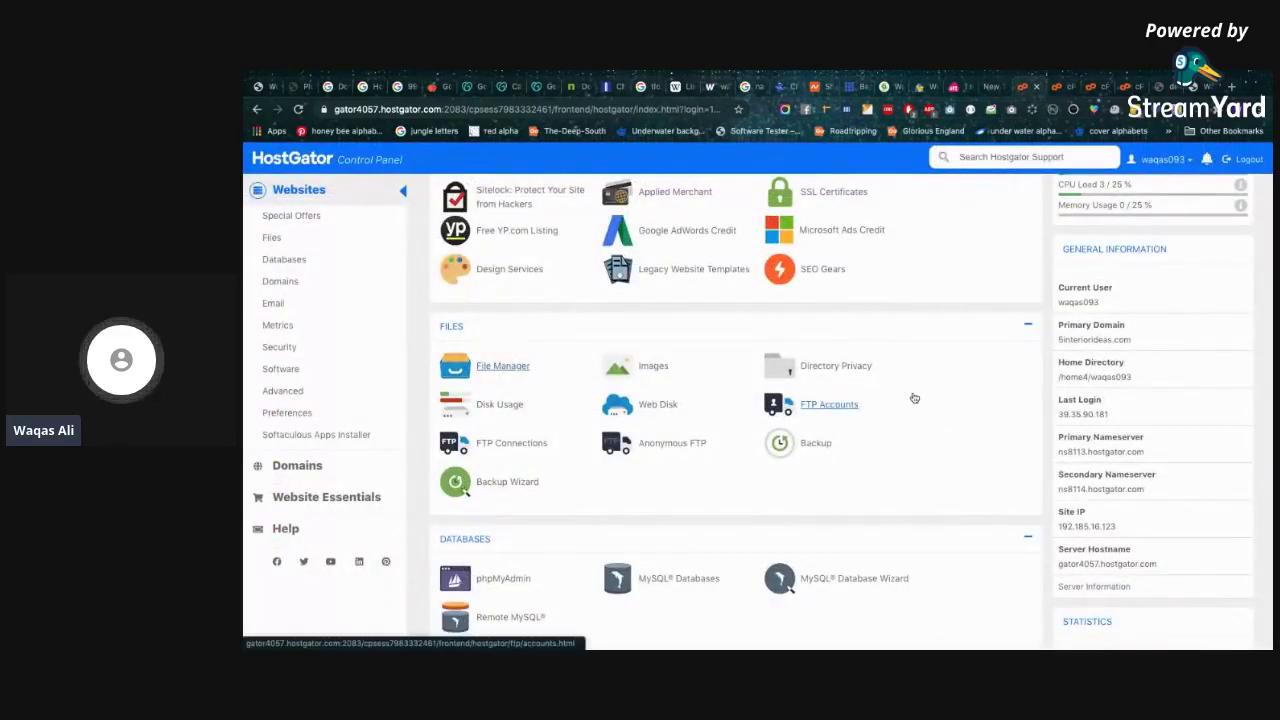
On the Subdomains page, name the subdomain dev and choose waqasali.pro as its domain.
scroll(914, 398, down, 4)
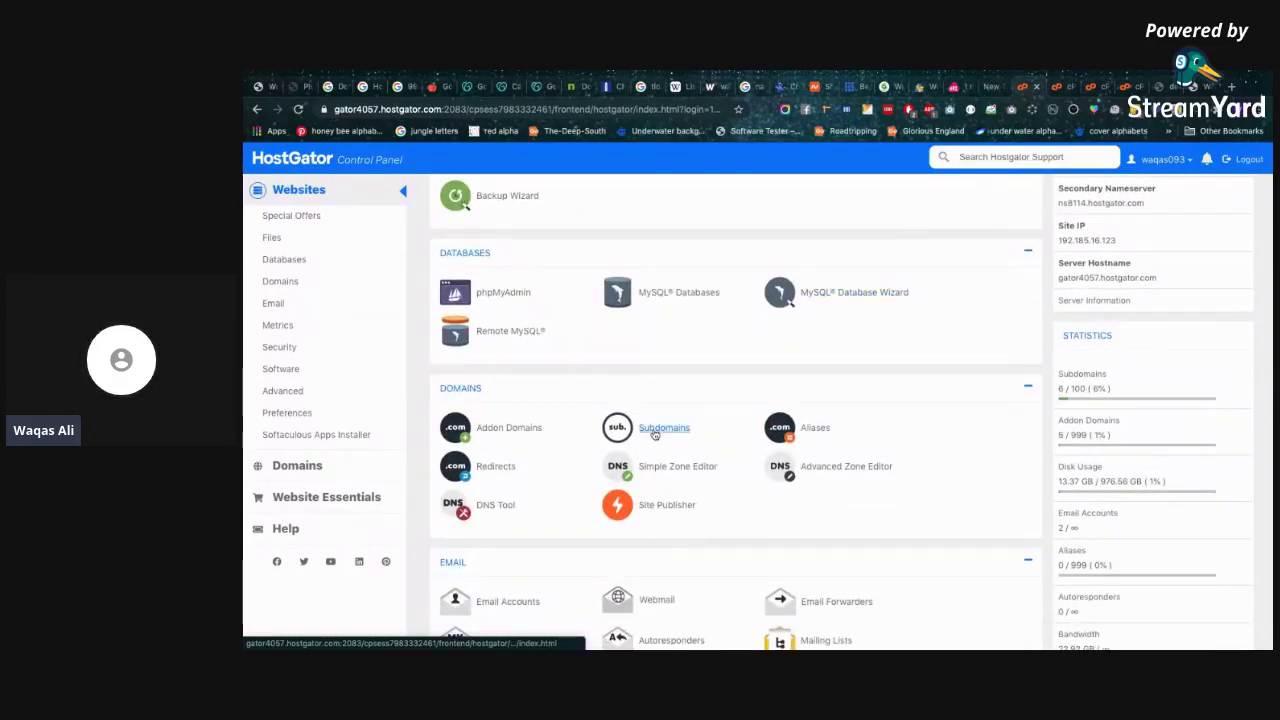
click(667, 429)
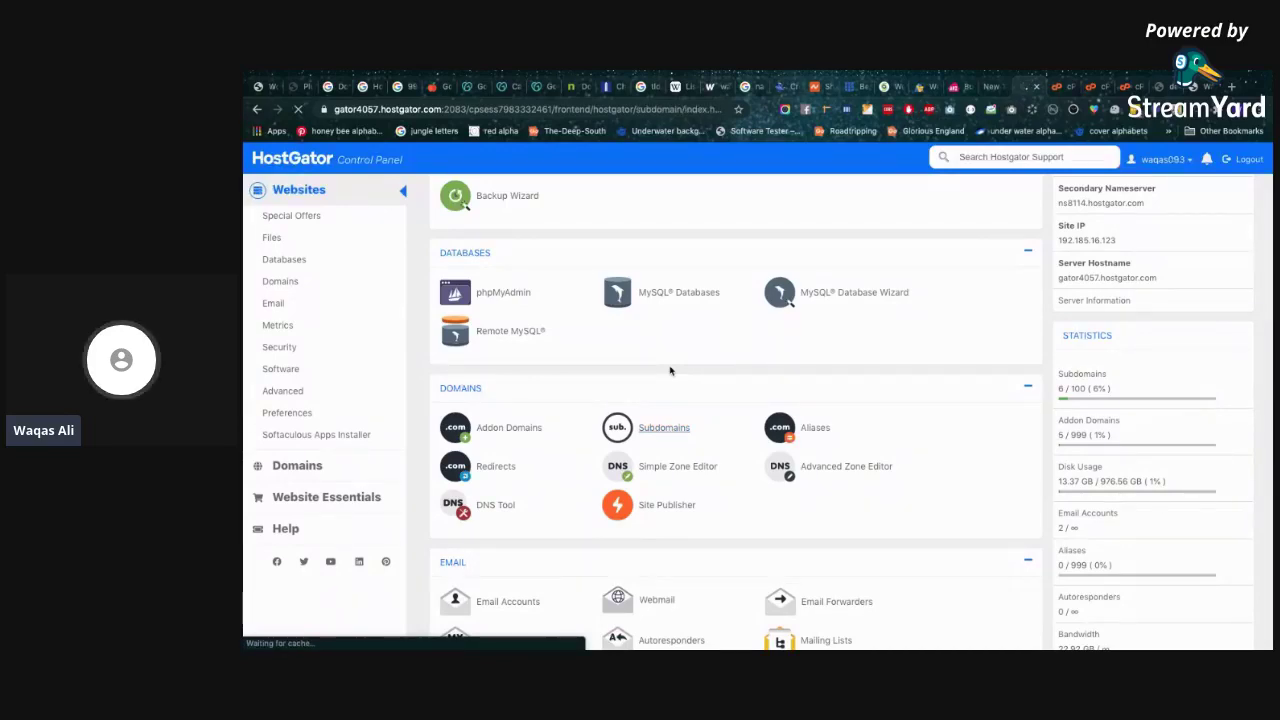
scroll(670, 371, down, 3)
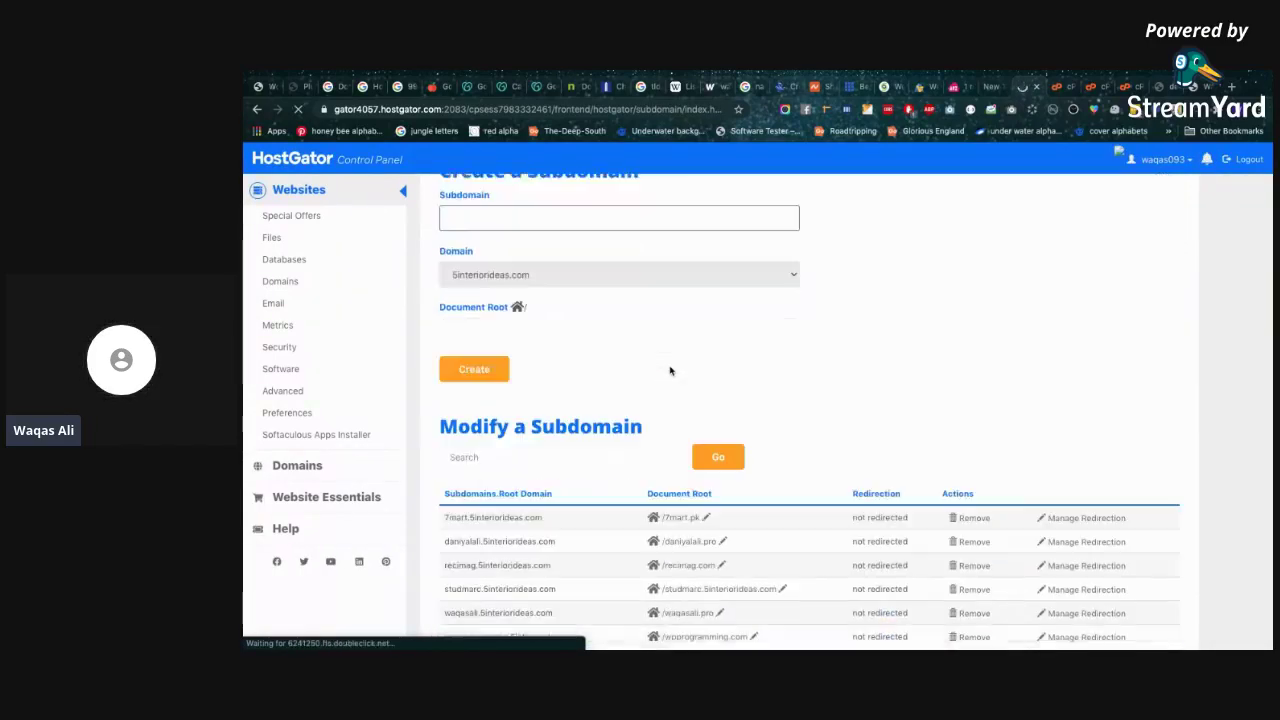
scroll(670, 371, down, 1)
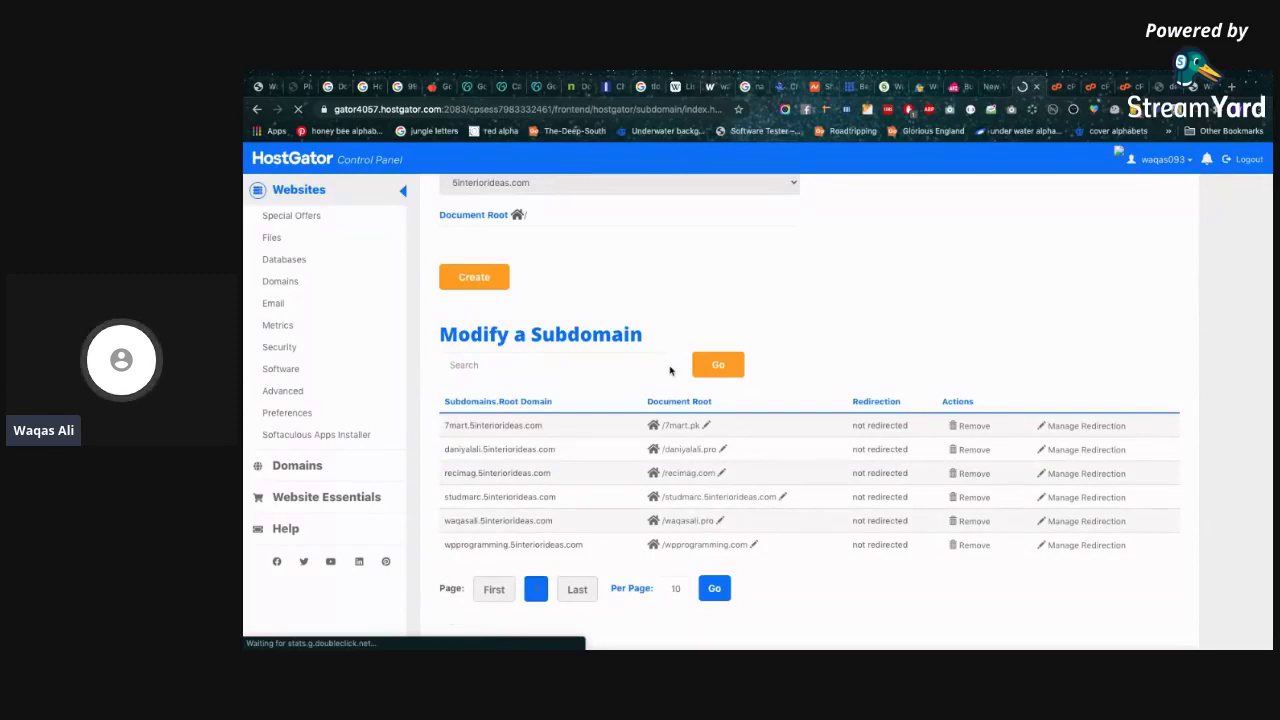
scroll(670, 371, up, 4)
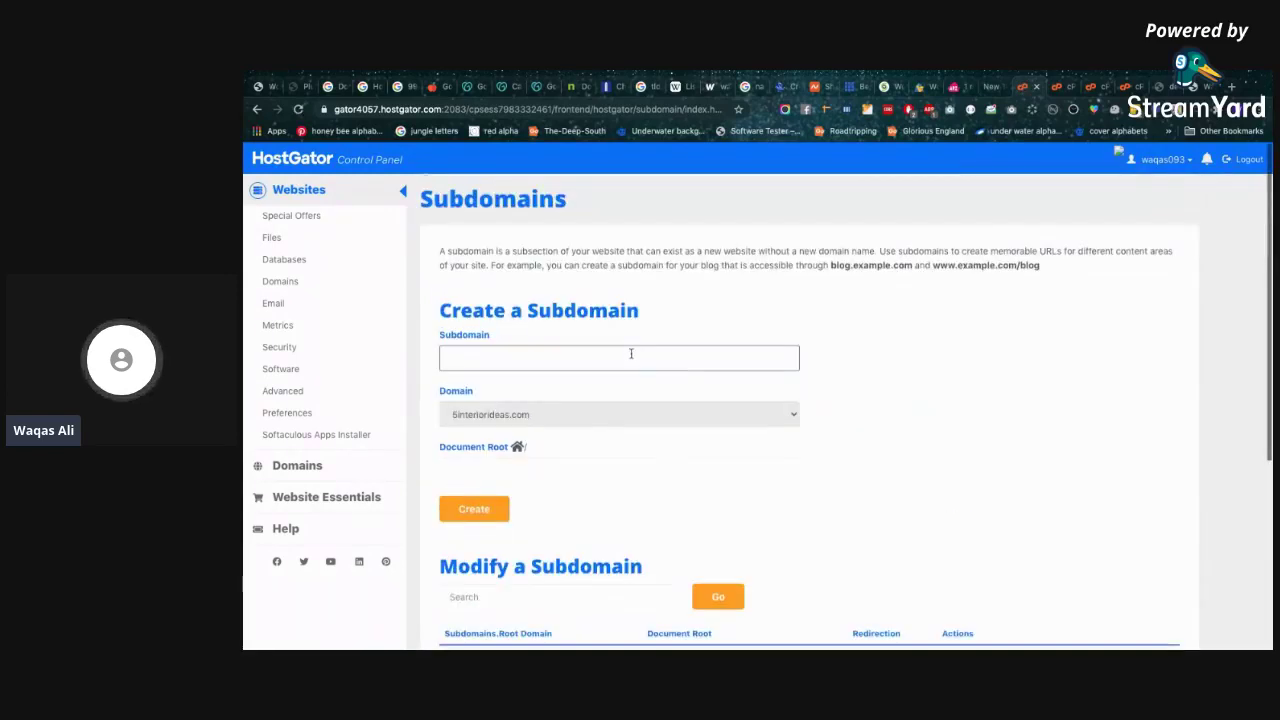
click(628, 352)
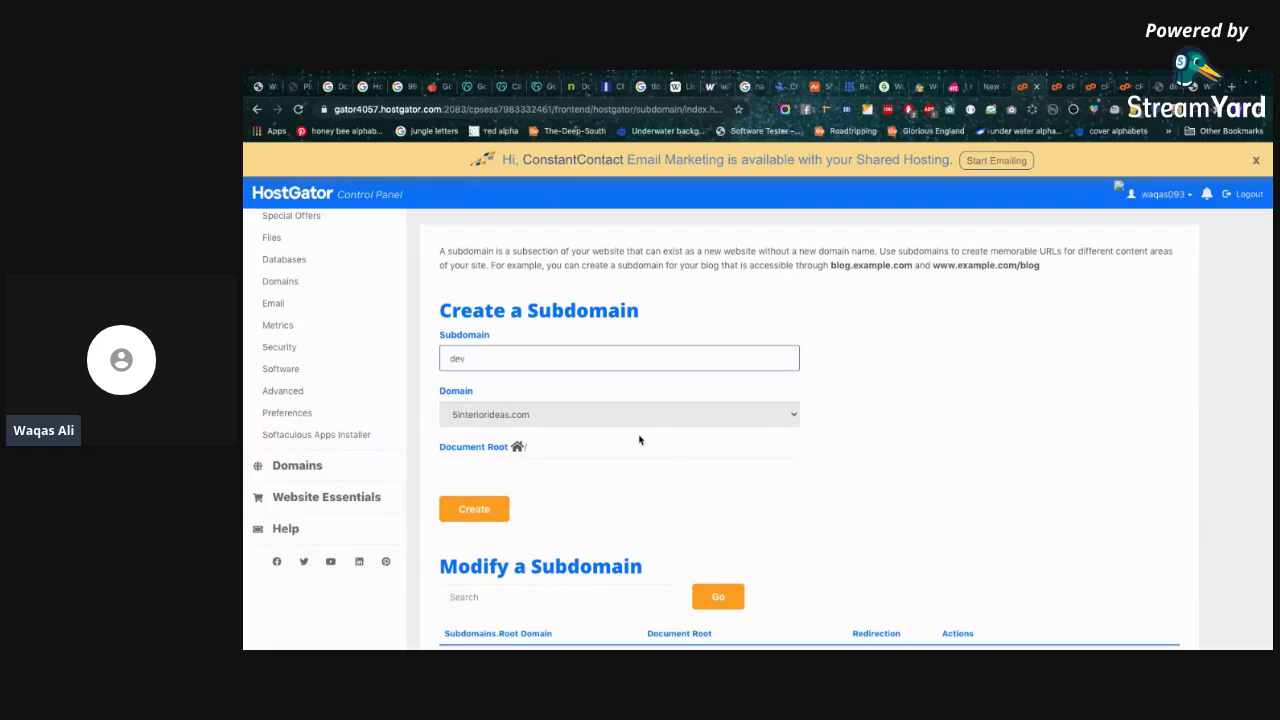
click(548, 421)
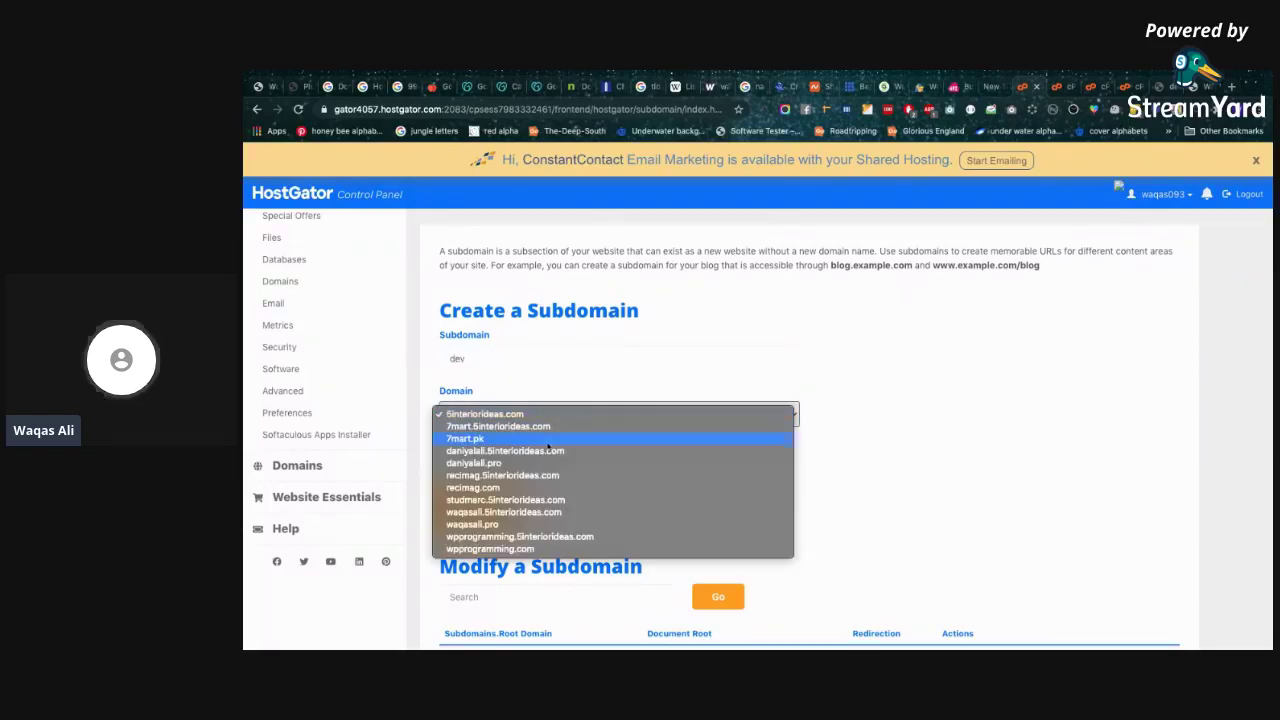
click(548, 525)
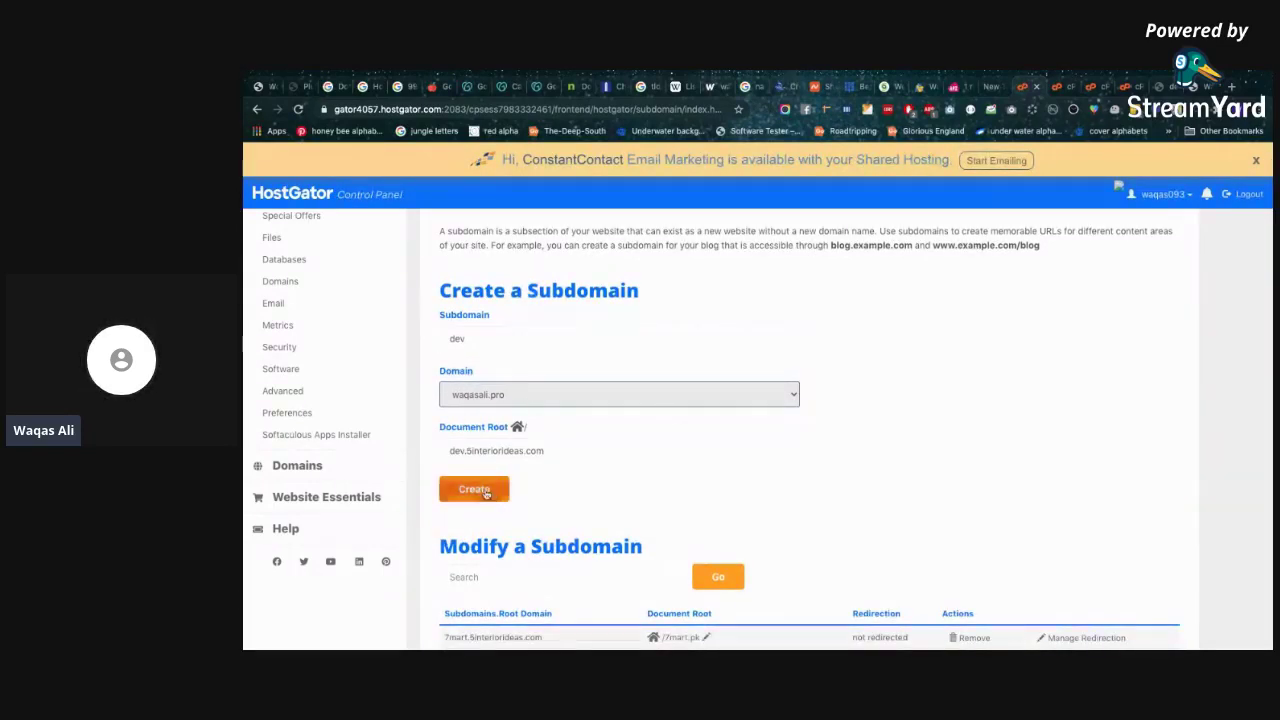
Clear the suggested Document Root path and create dev.waqasali.pro.
click(513, 446)
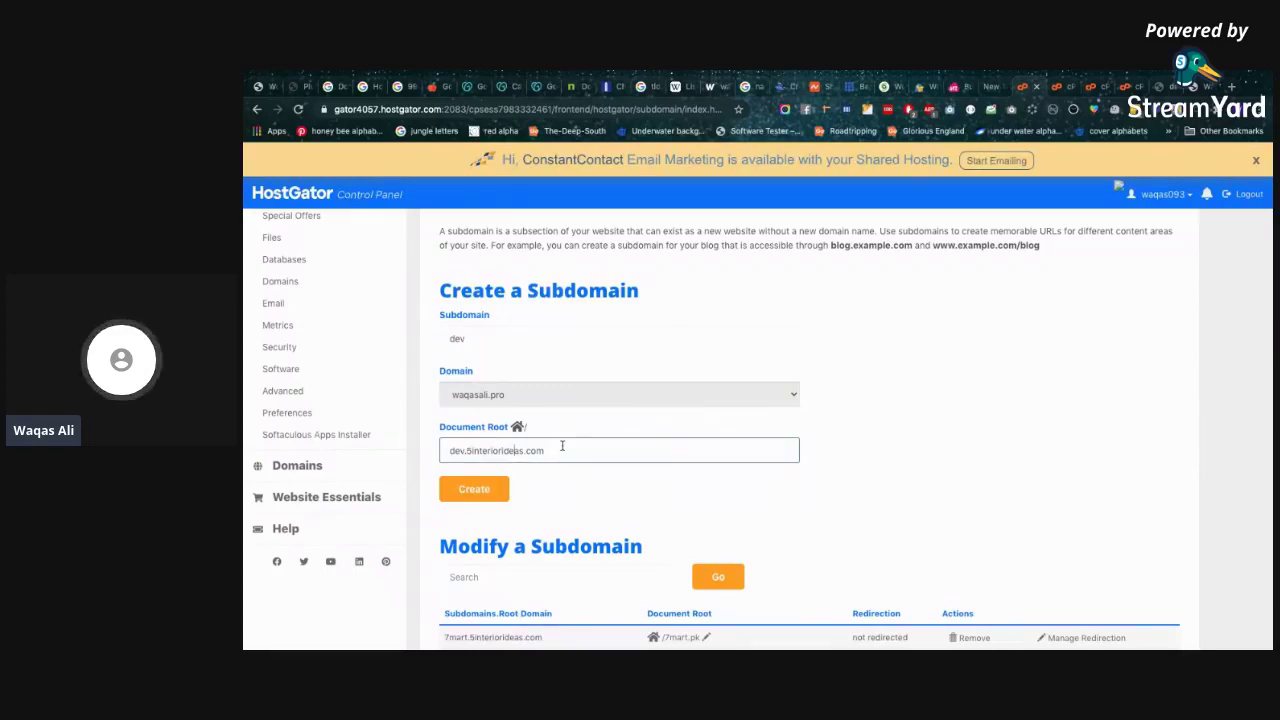
drag(561, 447, 372, 445)
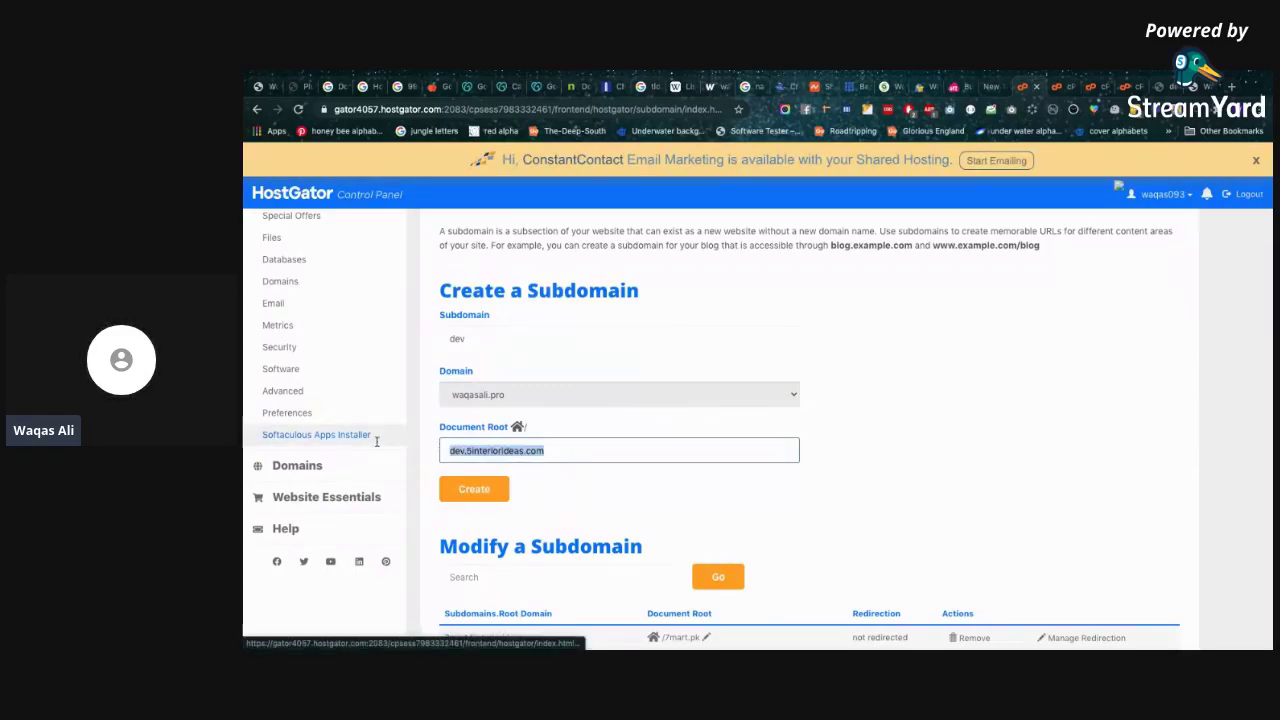
key(BackSpace)
click(465, 494)
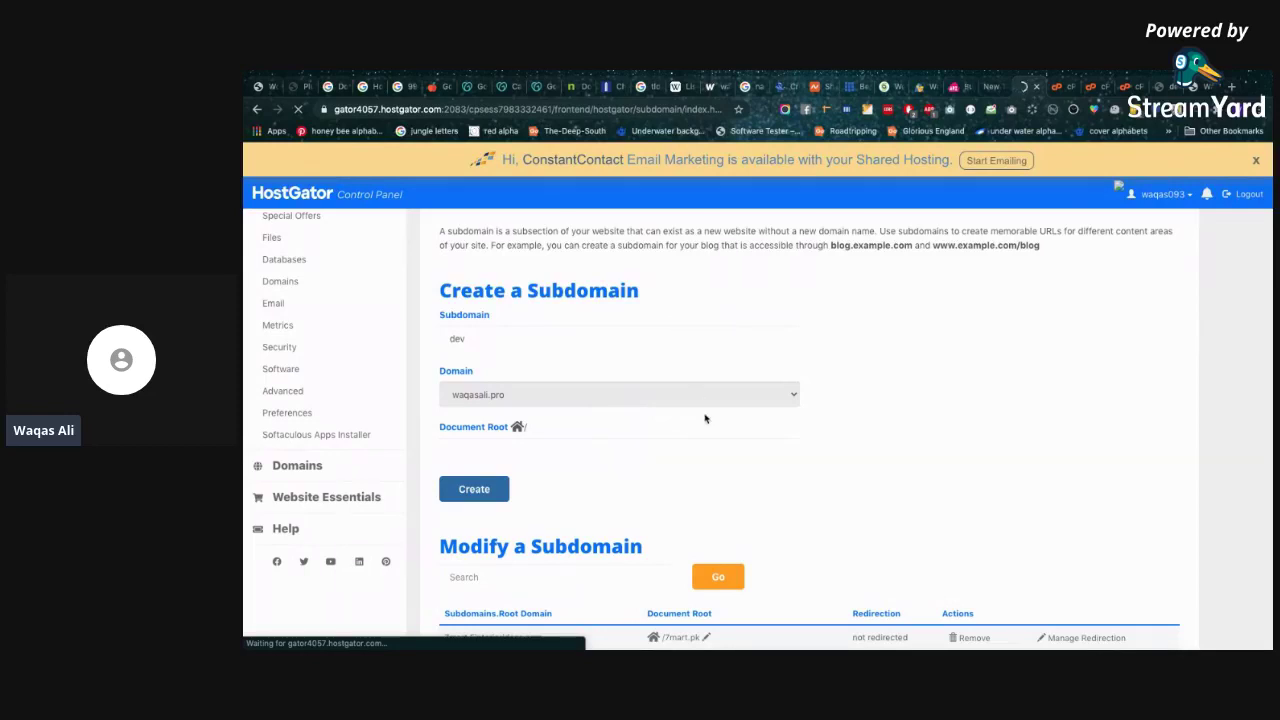
scroll(705, 418, down, 1)
scroll(705, 418, up, 1)
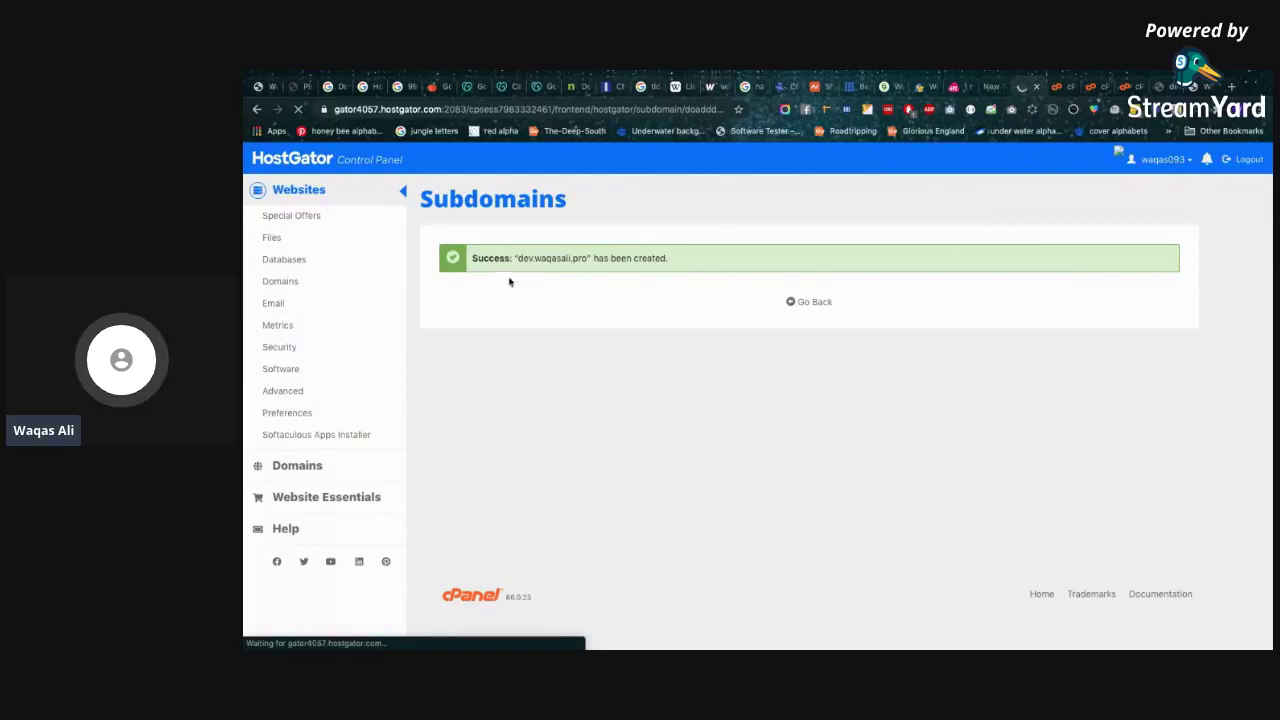
Switch to the File Manager tab and browse the home directory's contents.
key(ctrl+Tab)
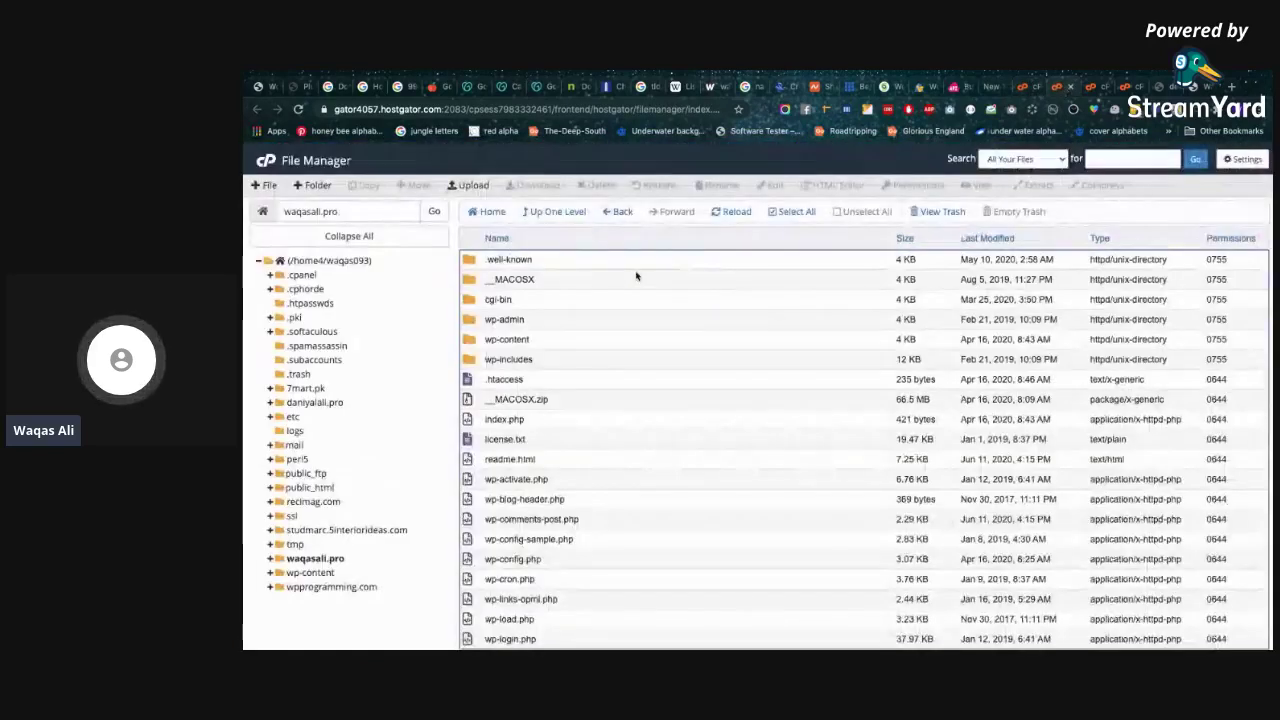
click(321, 262)
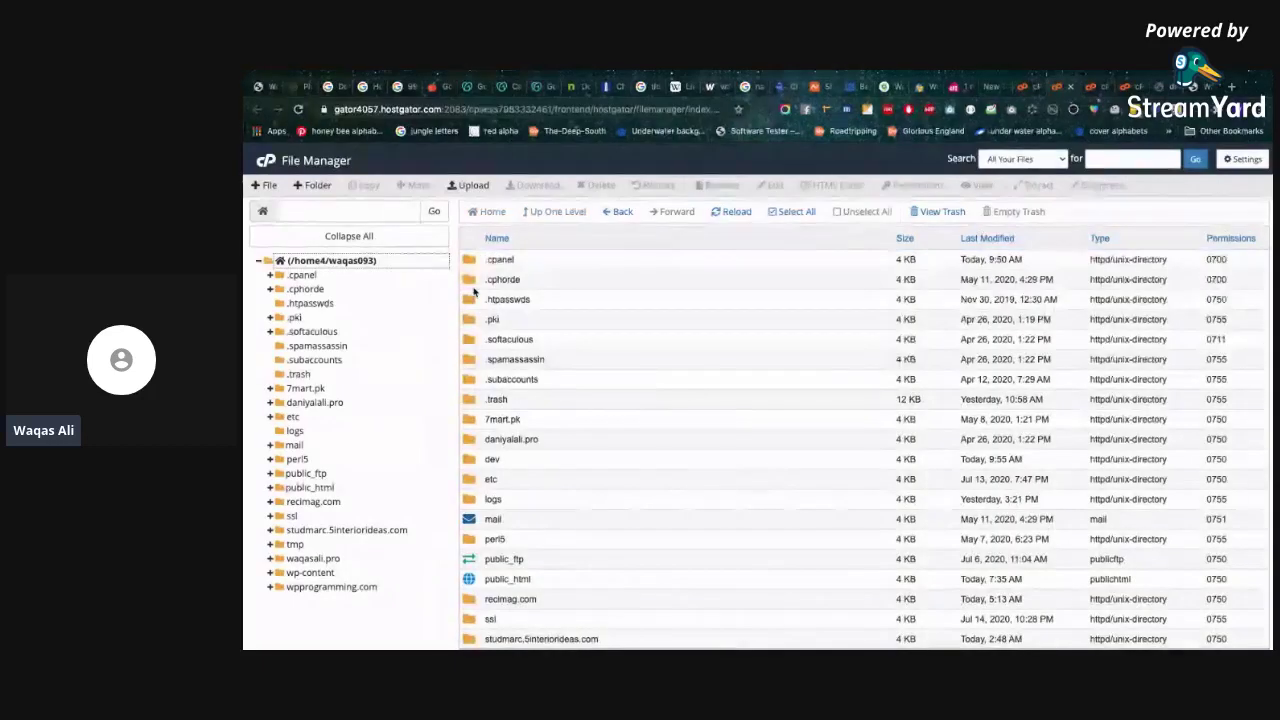
scroll(613, 400, down, 5)
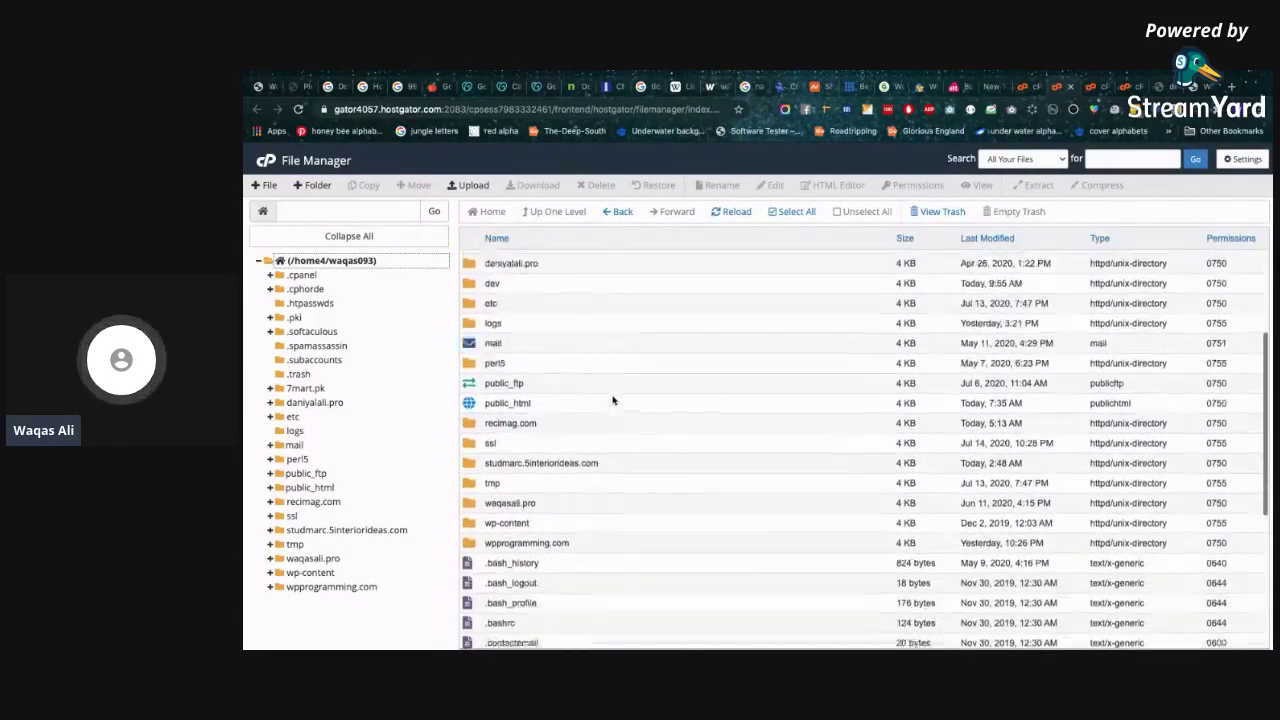
scroll(613, 400, down, 1)
scroll(613, 400, up, 5)
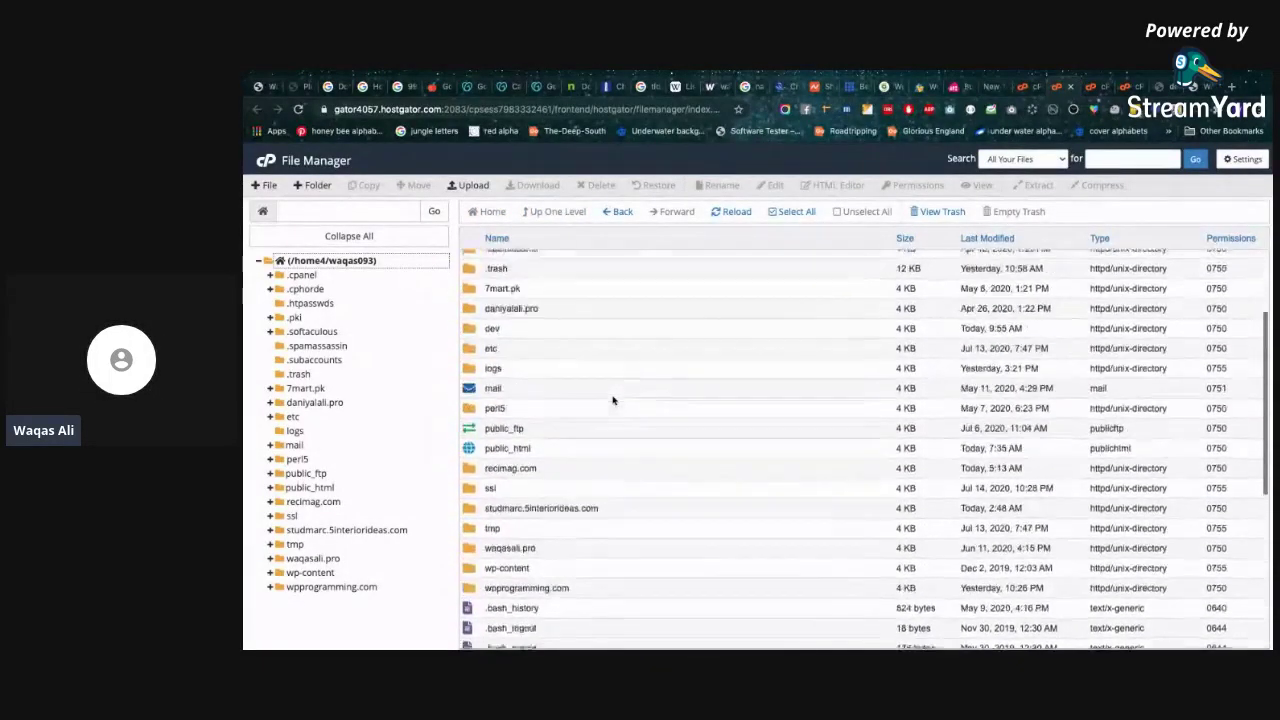
scroll(613, 400, up, 1)
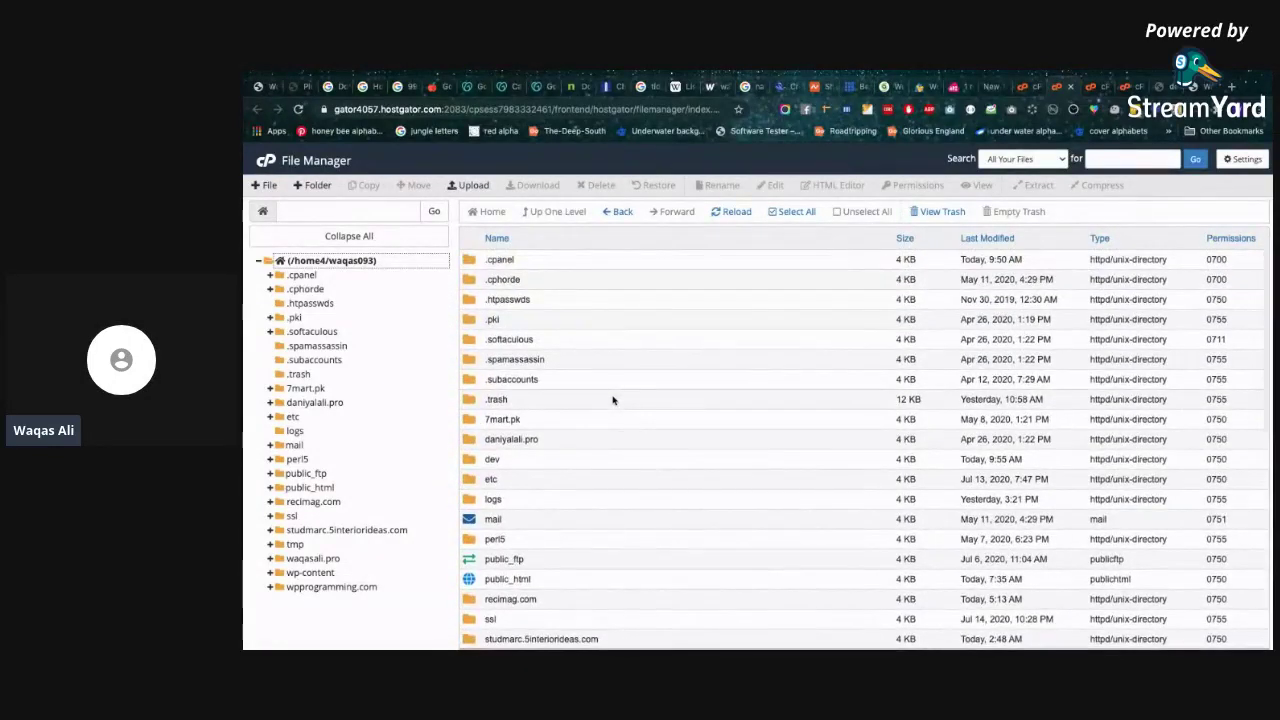
scroll(613, 400, down, 1)
scroll(604, 465, down, 8)
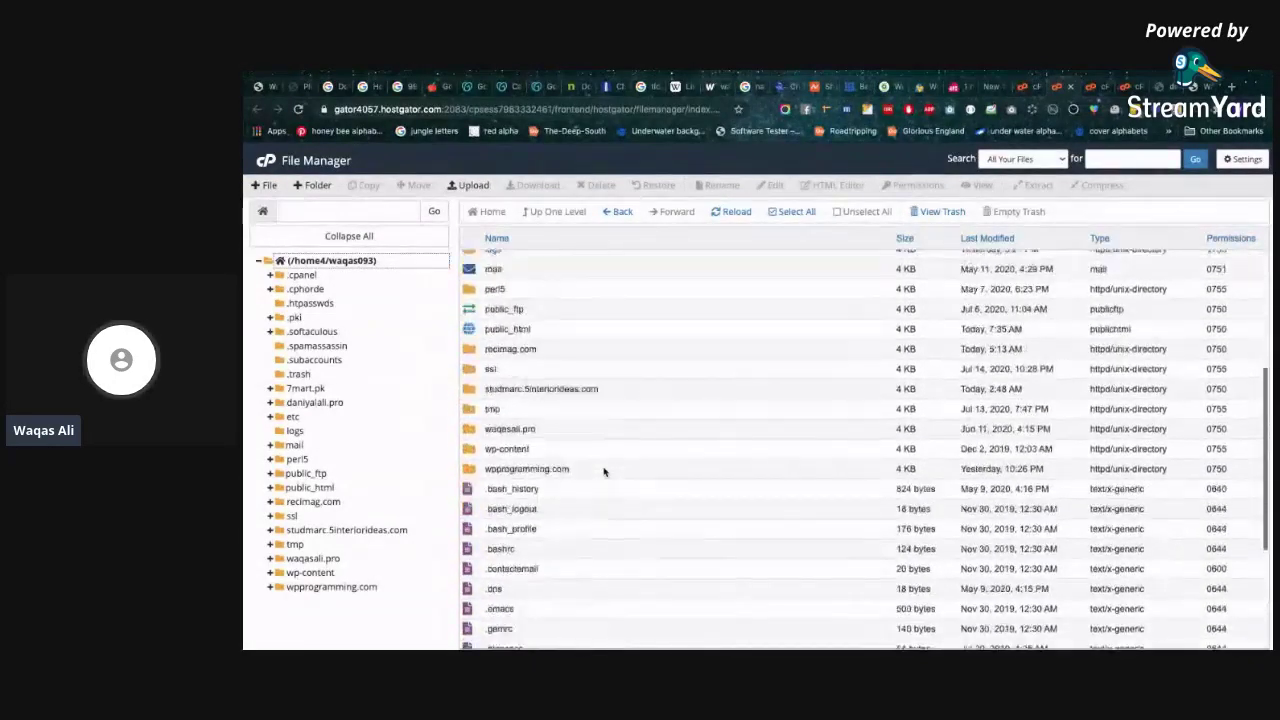
scroll(605, 471, down, 1)
scroll(605, 471, up, 5)
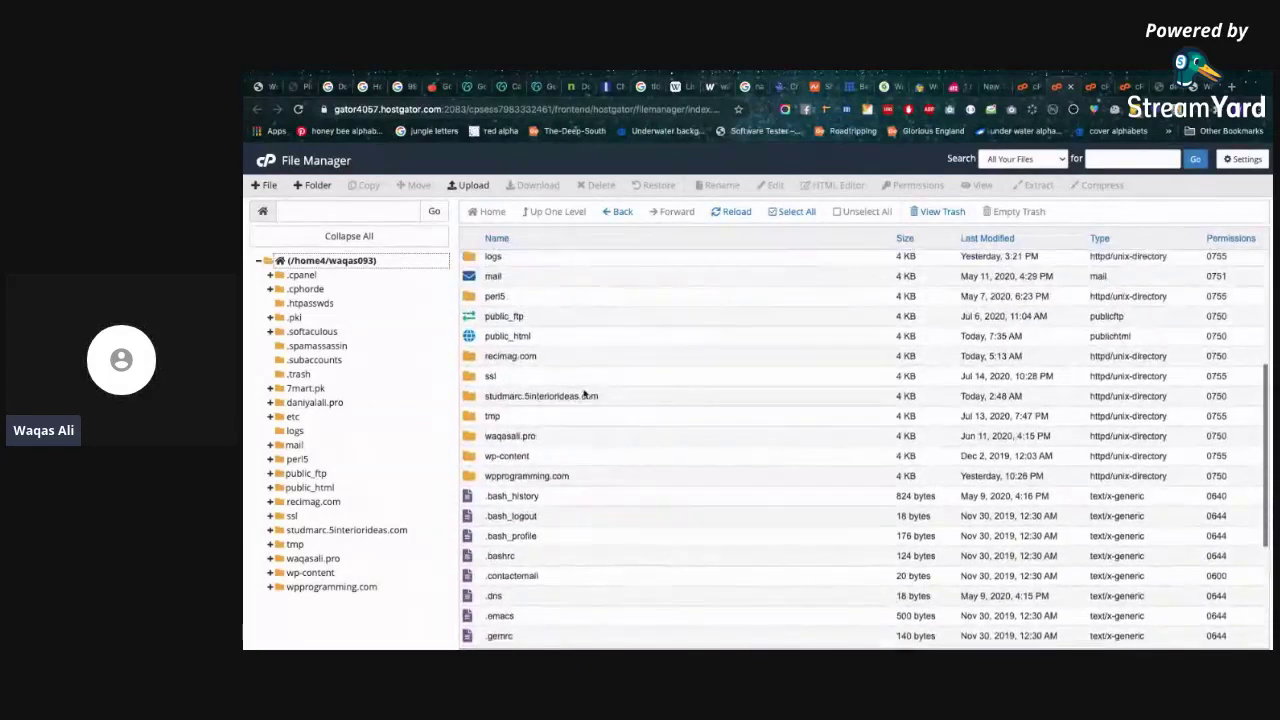
scroll(584, 393, up, 2)
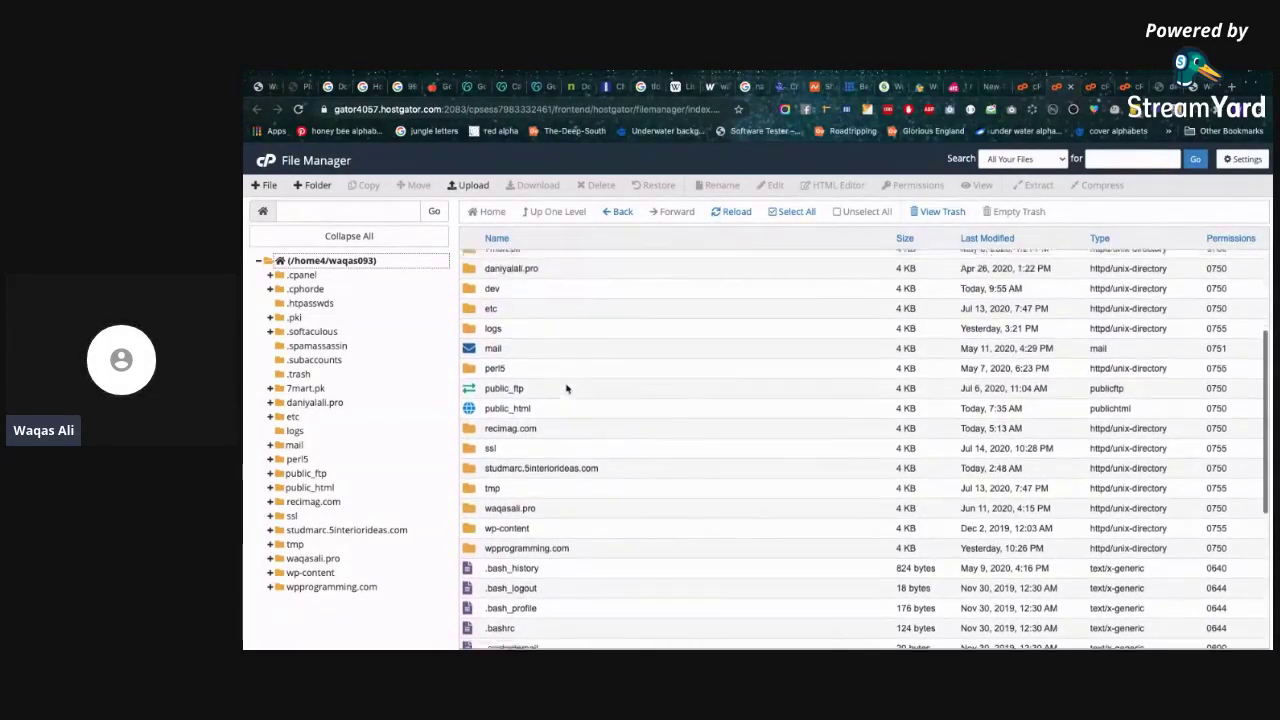
scroll(510, 404, up, 1)
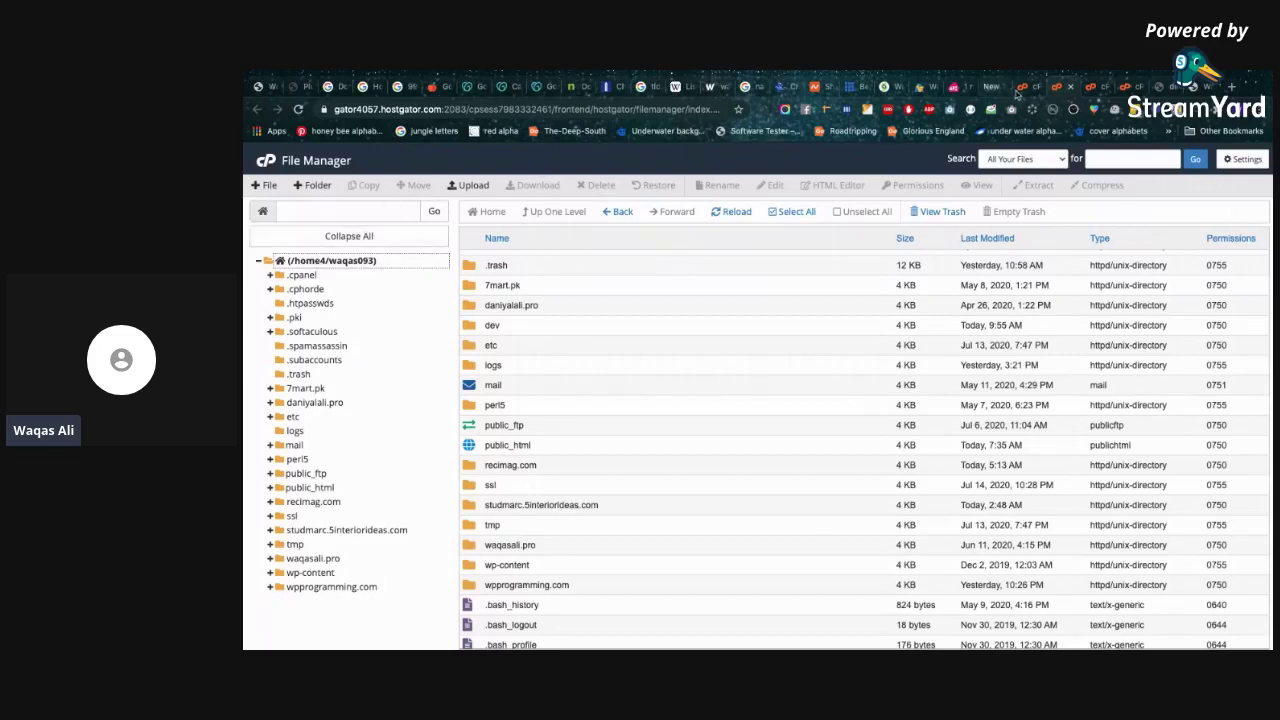
Reopen File Manager from cPanel's Files tools and scroll the home directory listing.
click(1024, 88)
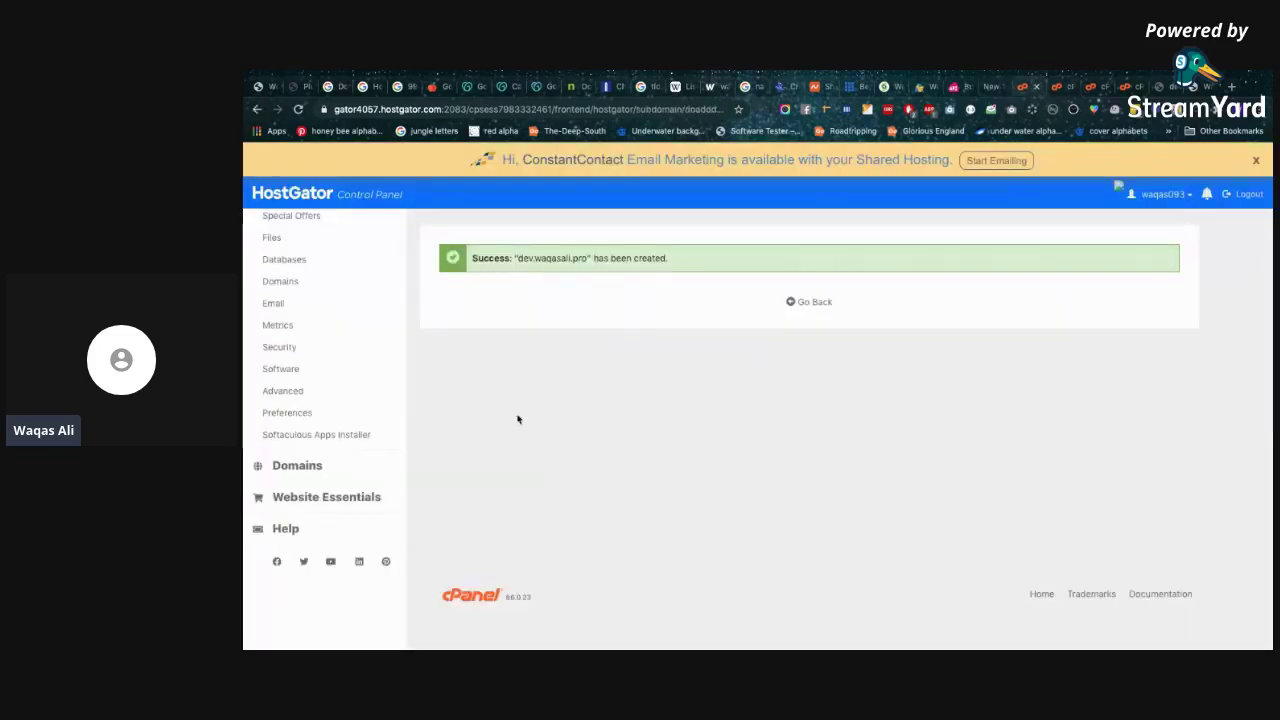
click(271, 238)
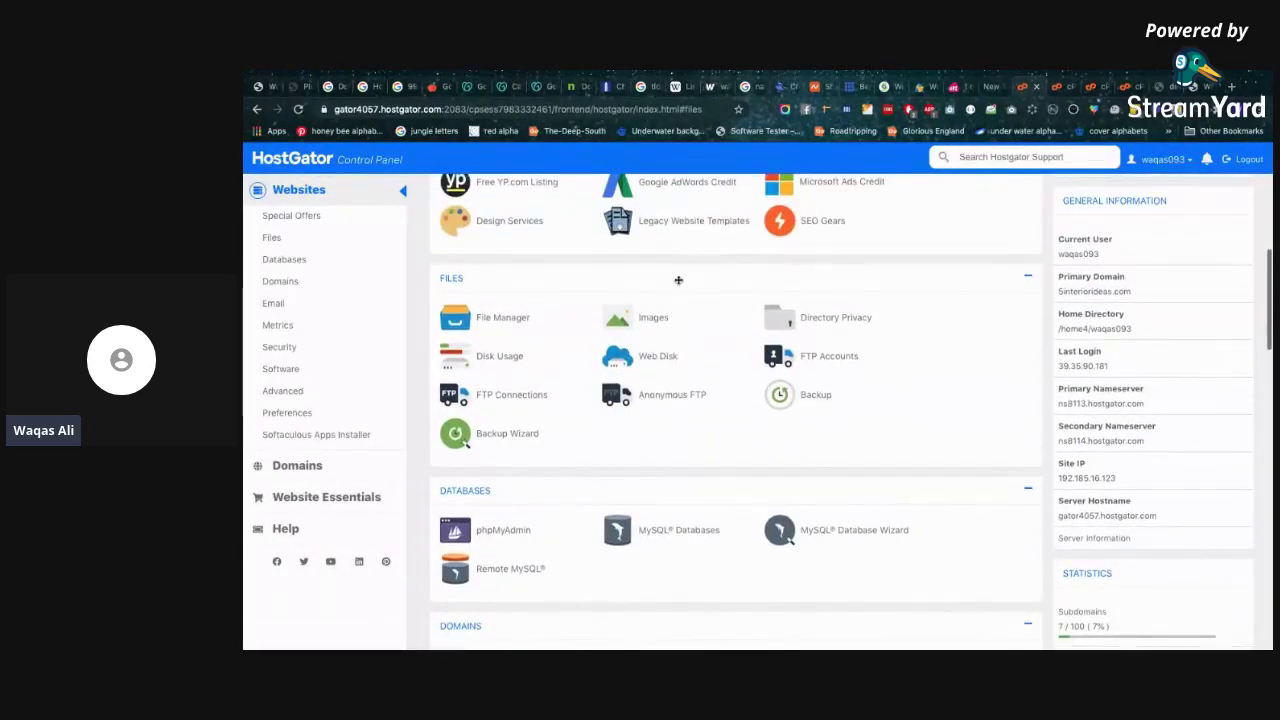
click(498, 318)
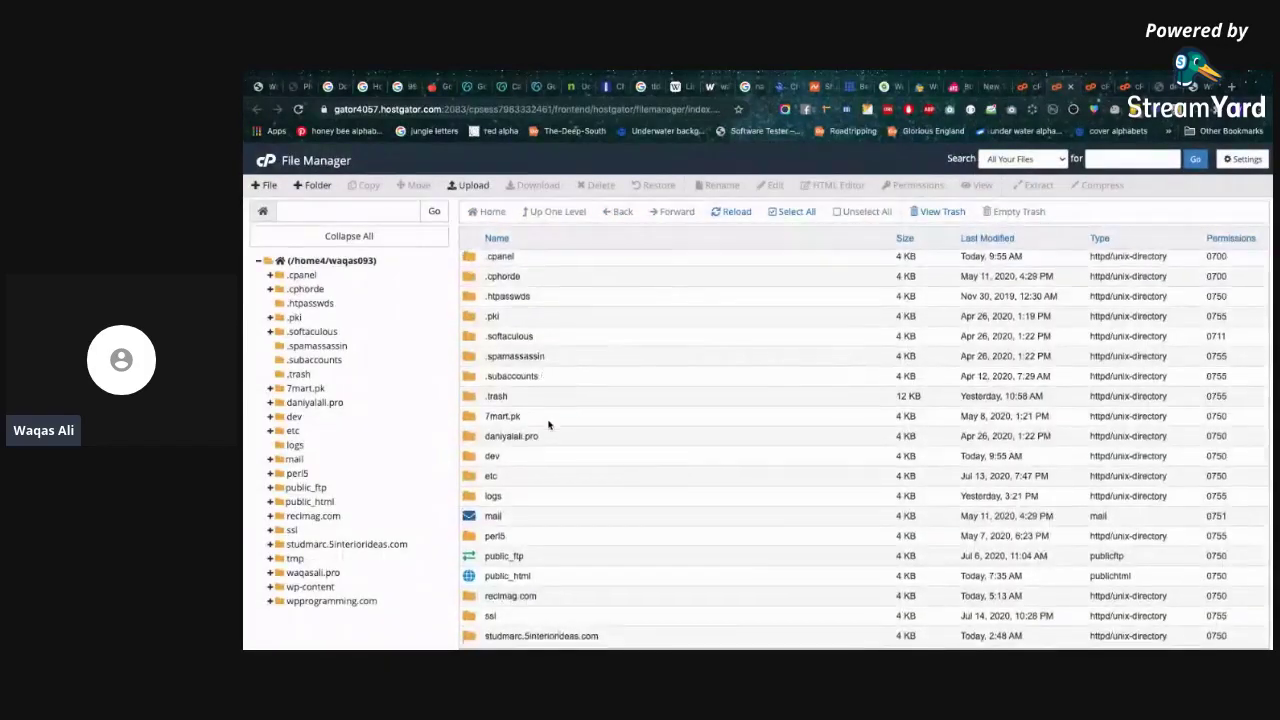
scroll(548, 424, down, 3)
scroll(548, 424, down, 2)
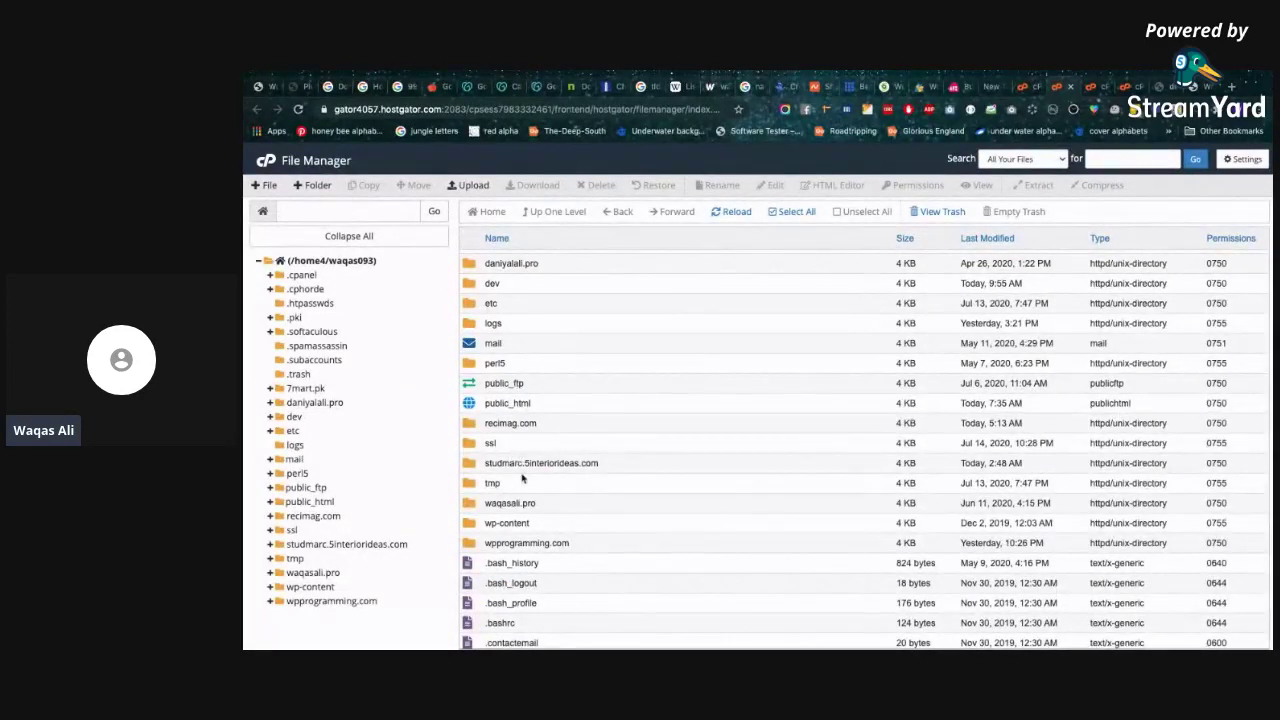
scroll(522, 478, down, 3)
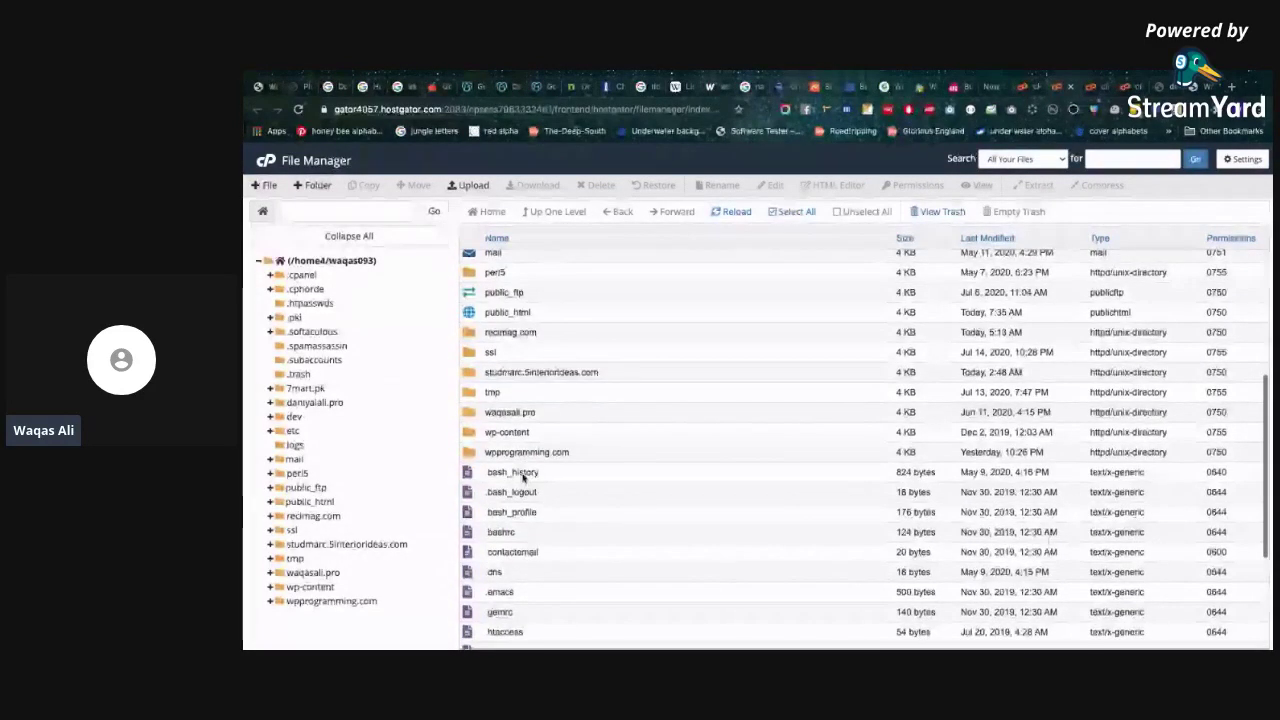
scroll(557, 388, up, 7)
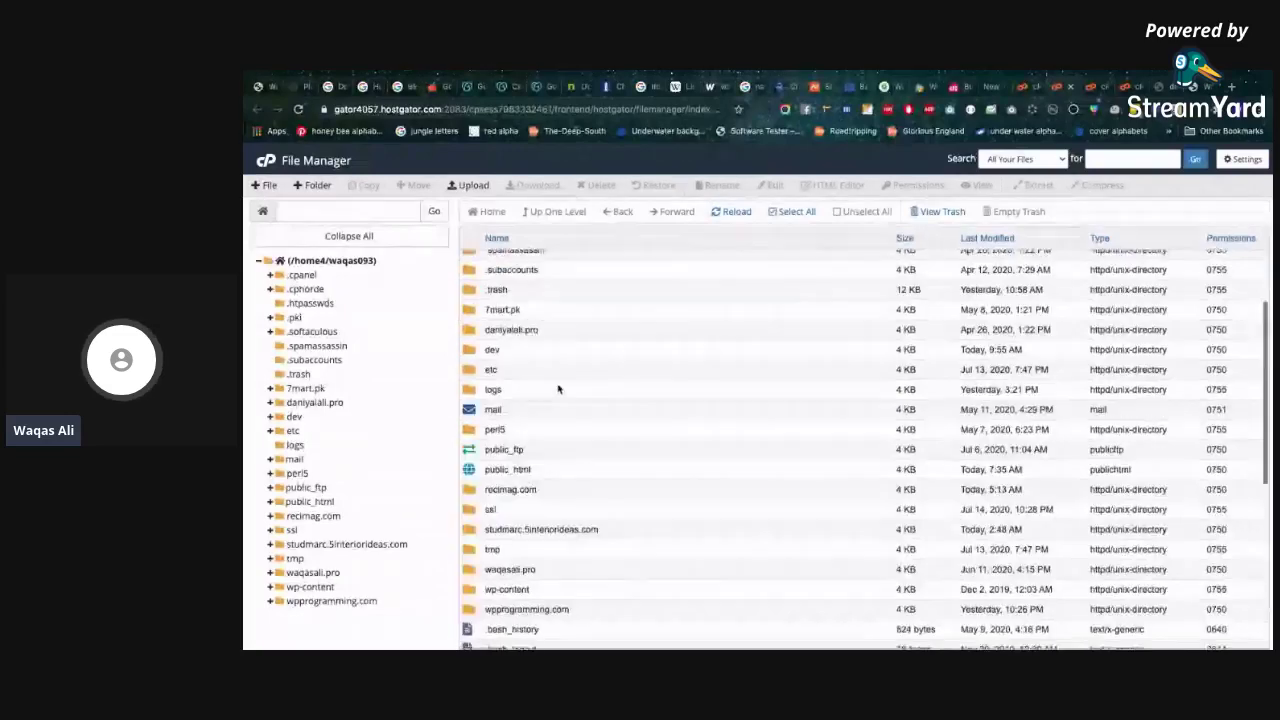
scroll(558, 388, down, 2)
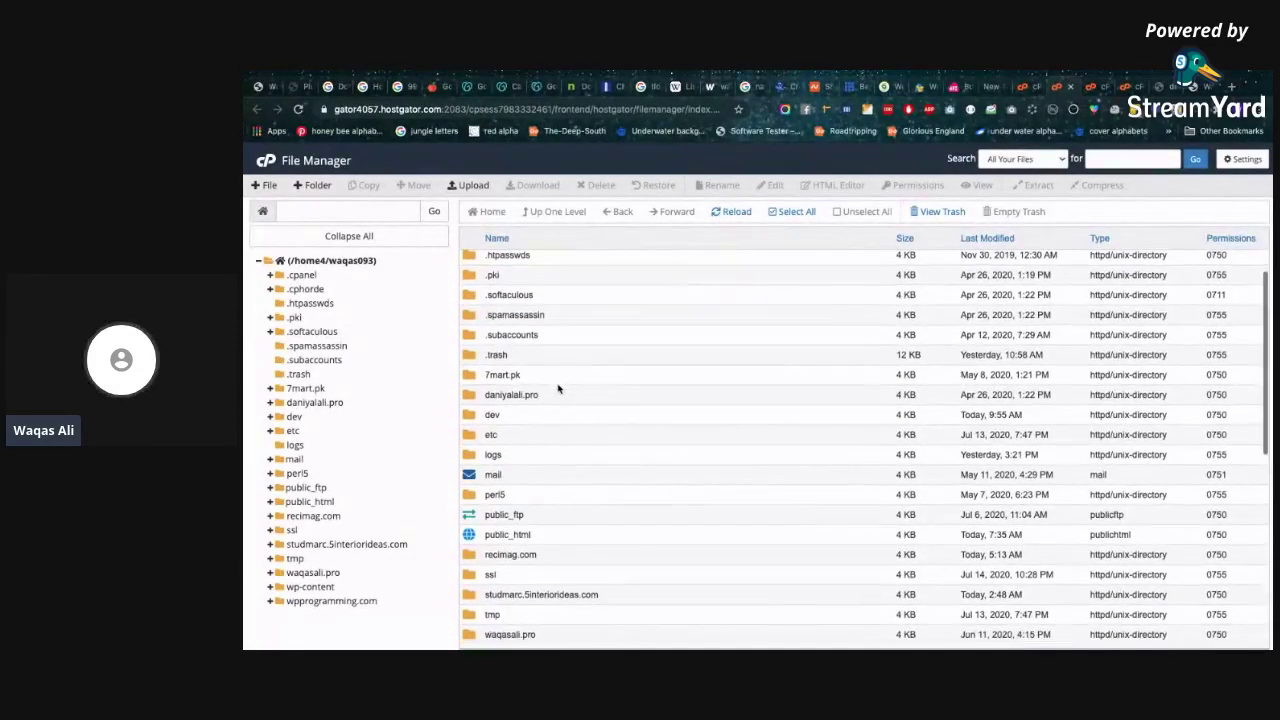
scroll(558, 388, down, 2)
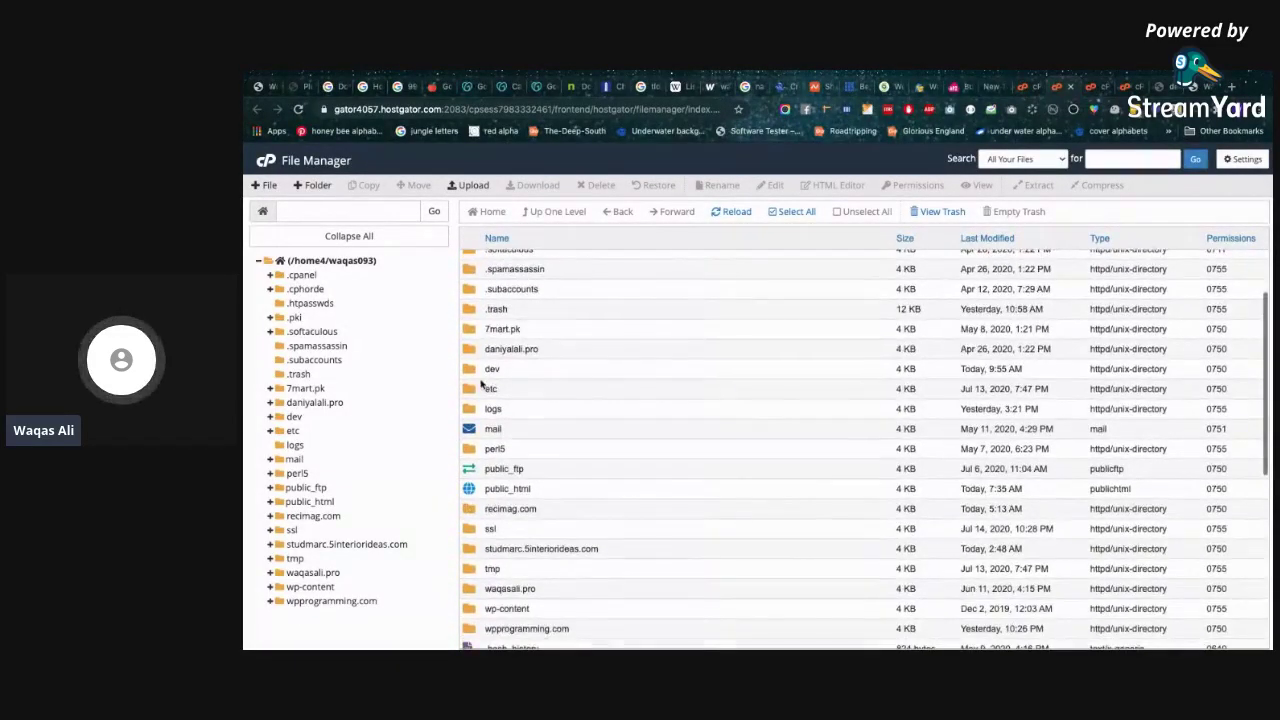
Look inside the dev and waqasali.pro folders, returning to the home directory each time.
double_click(568, 365)
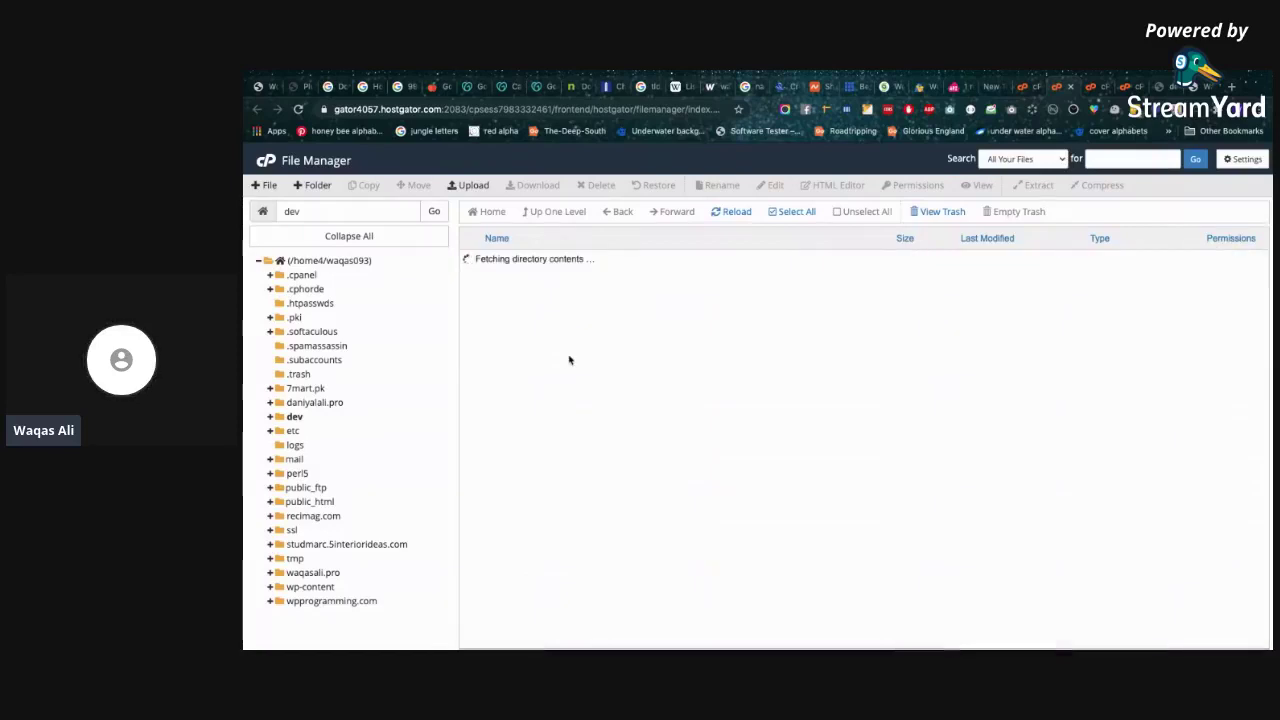
click(577, 213)
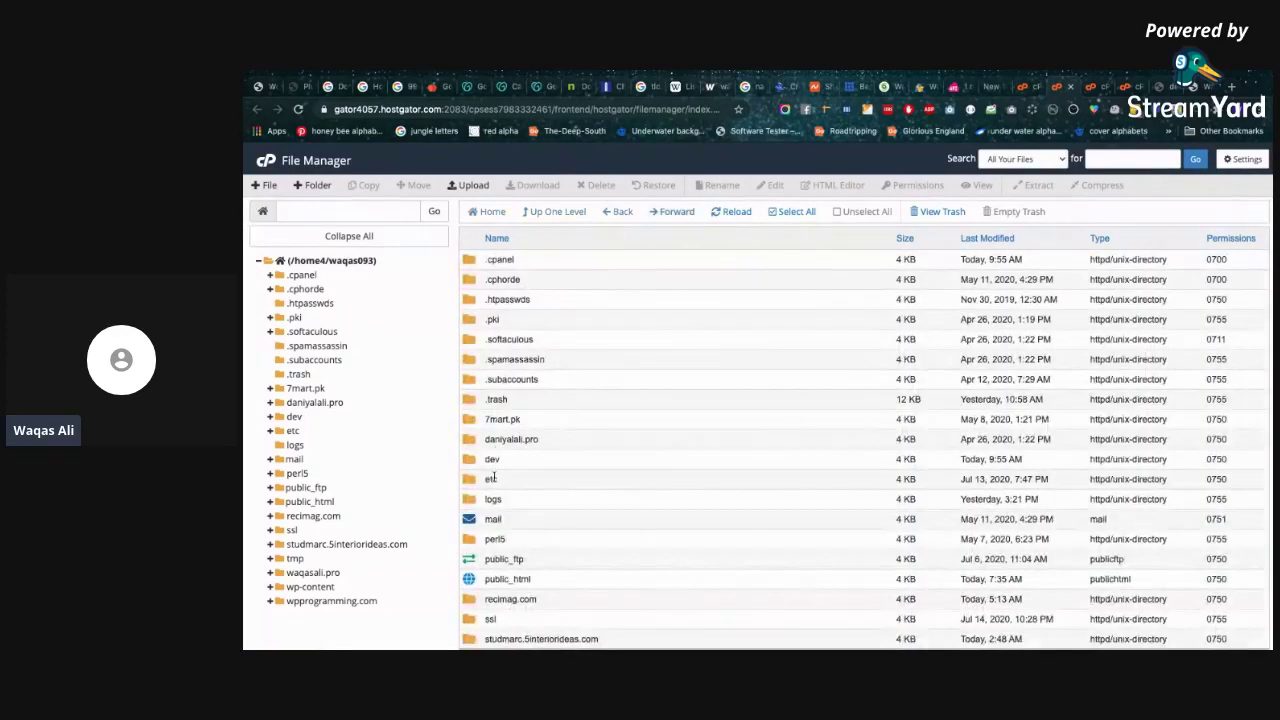
scroll(470, 608, down, 2)
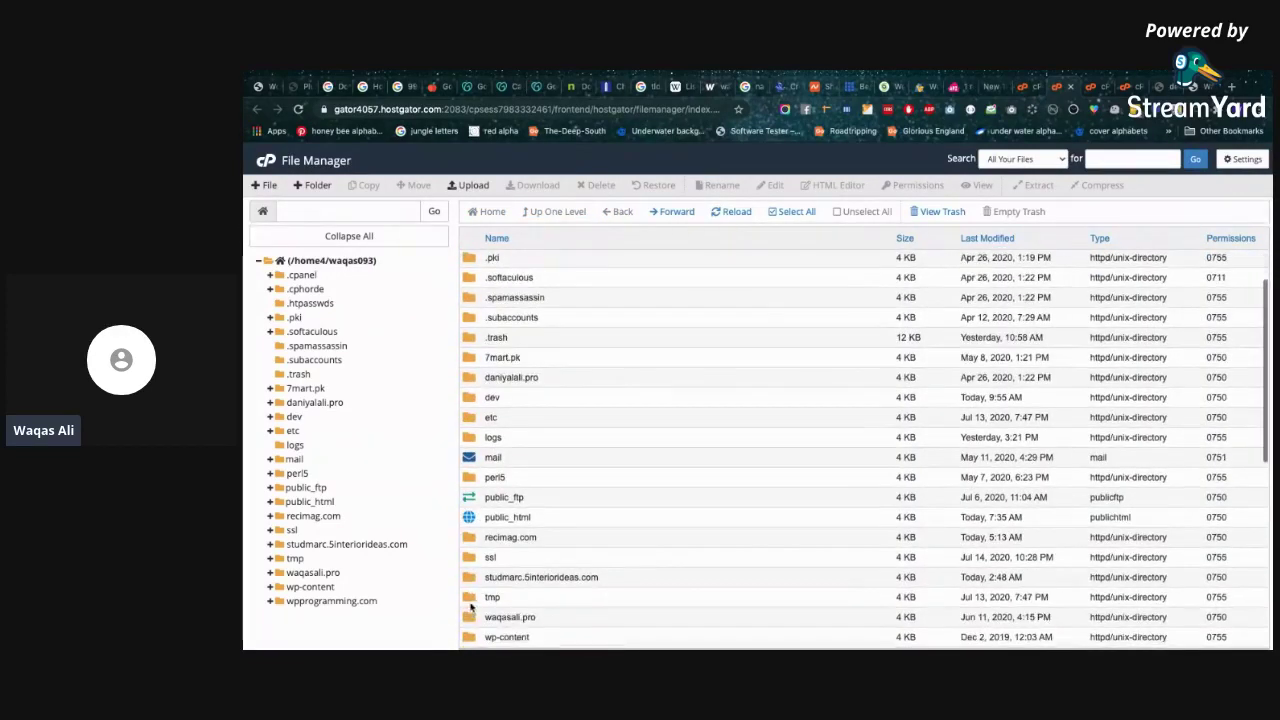
double_click(500, 614)
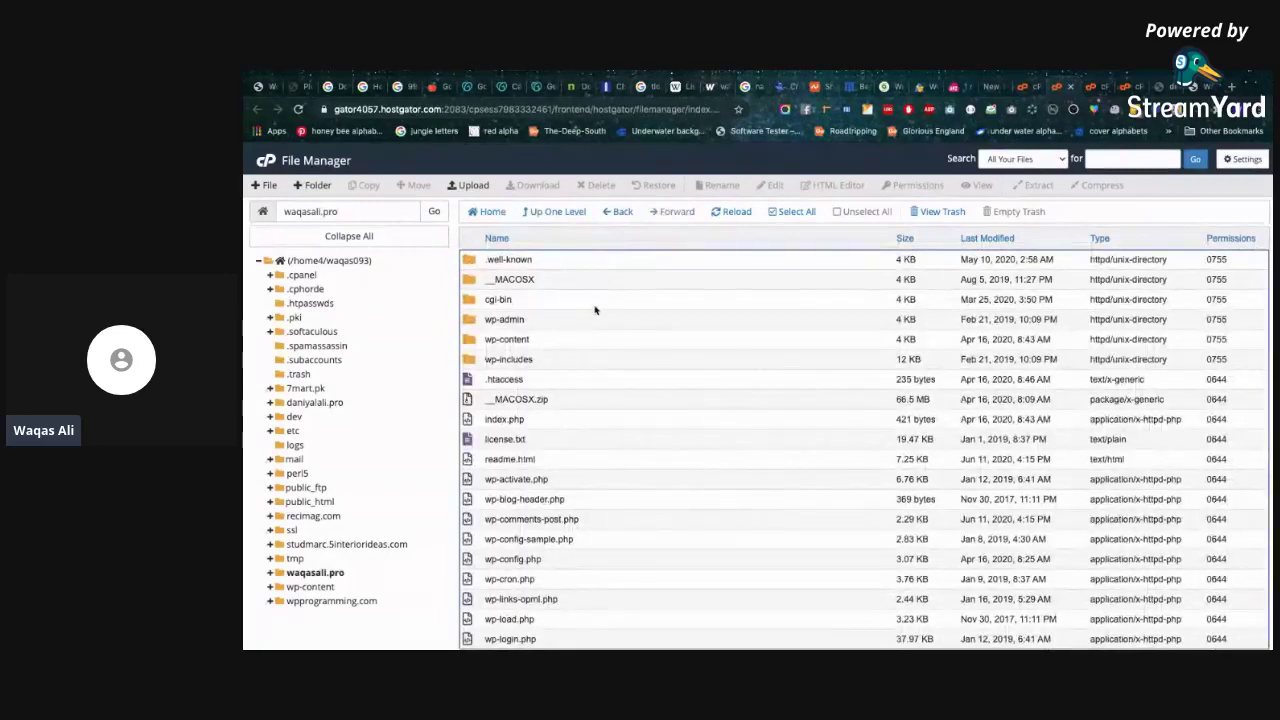
scroll(594, 310, down, 2)
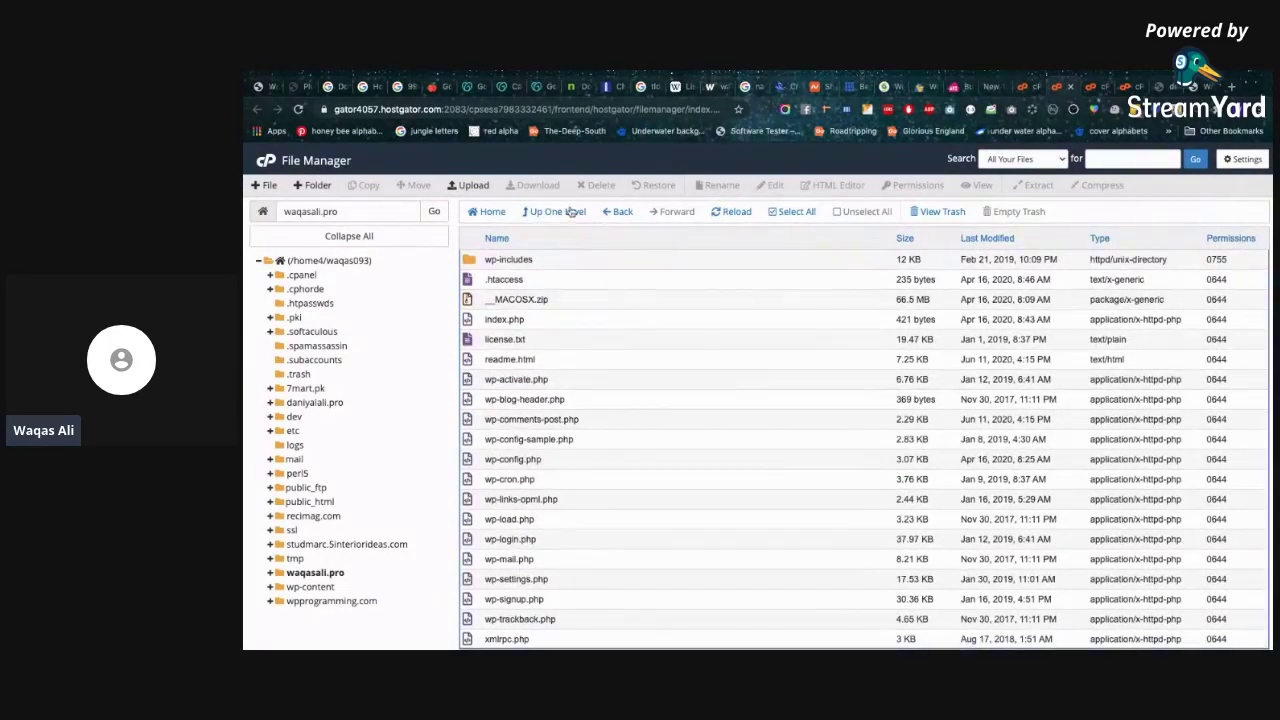
click(571, 211)
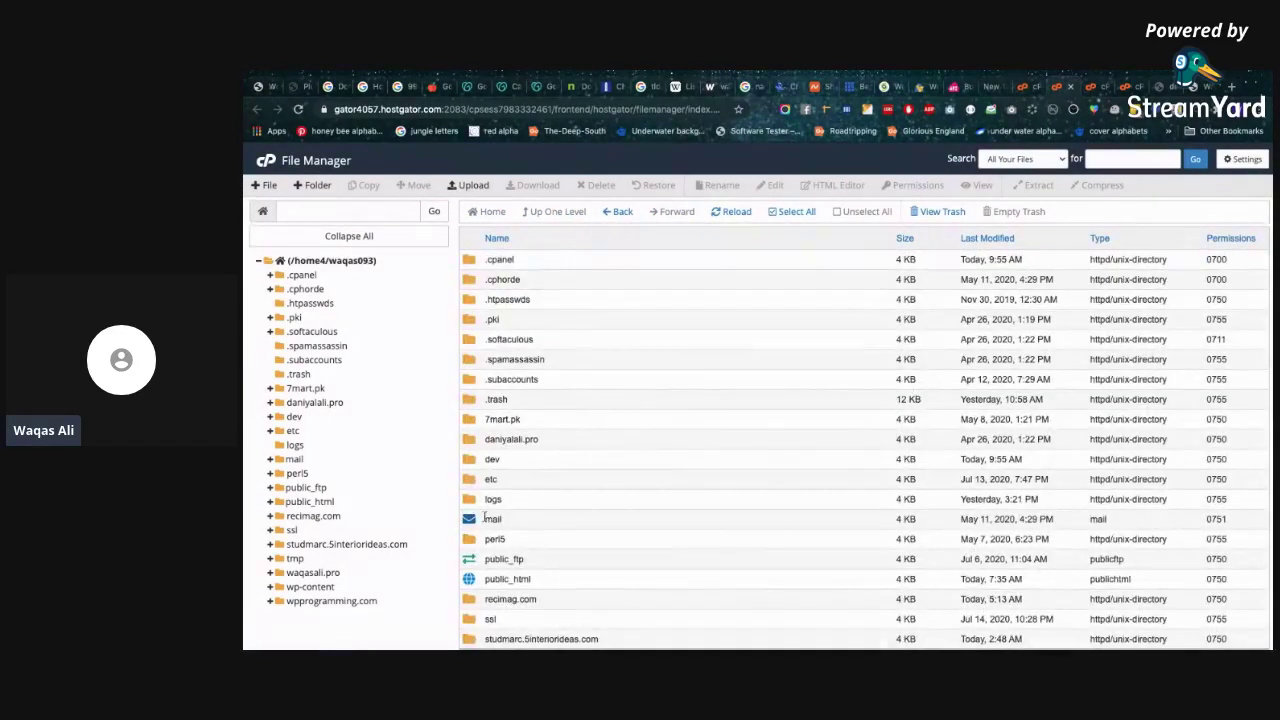
Inspect the public_html and .subaccounts folders, then close File Manager to reach the cPanel home page.
double_click(500, 579)
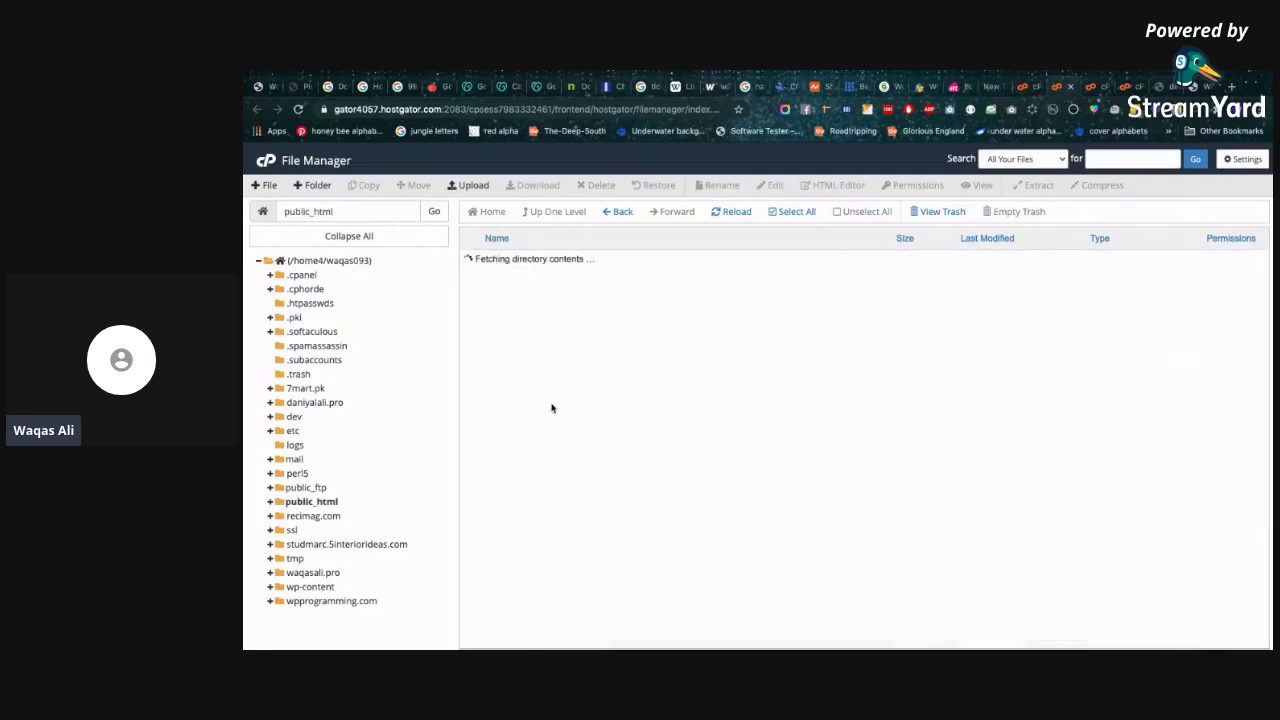
scroll(564, 396, down, 2)
scroll(575, 300, up, 2)
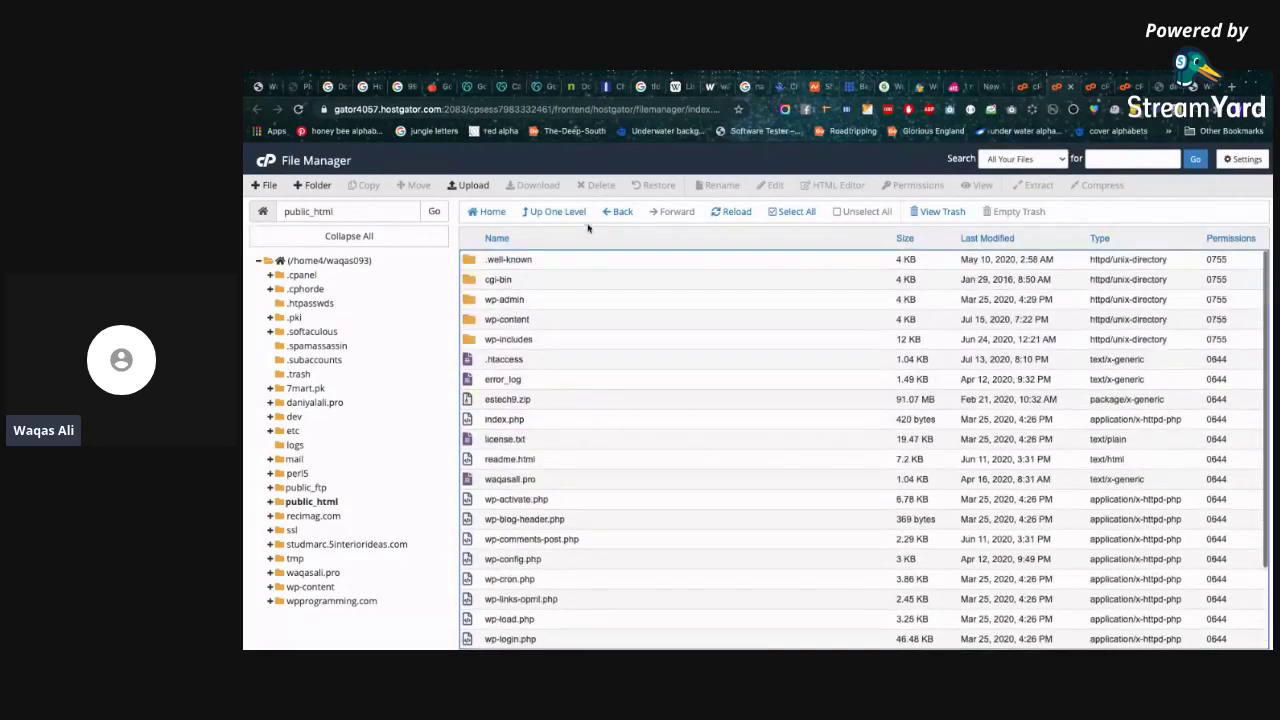
click(571, 211)
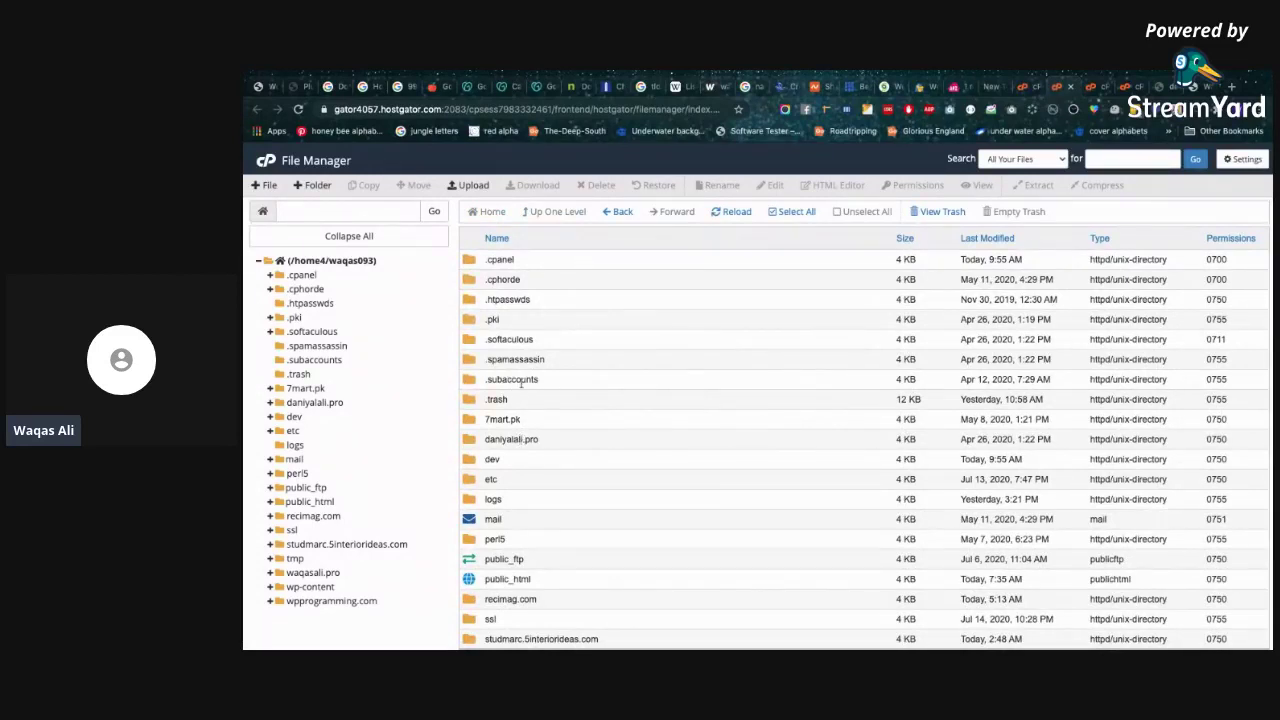
double_click(470, 380)
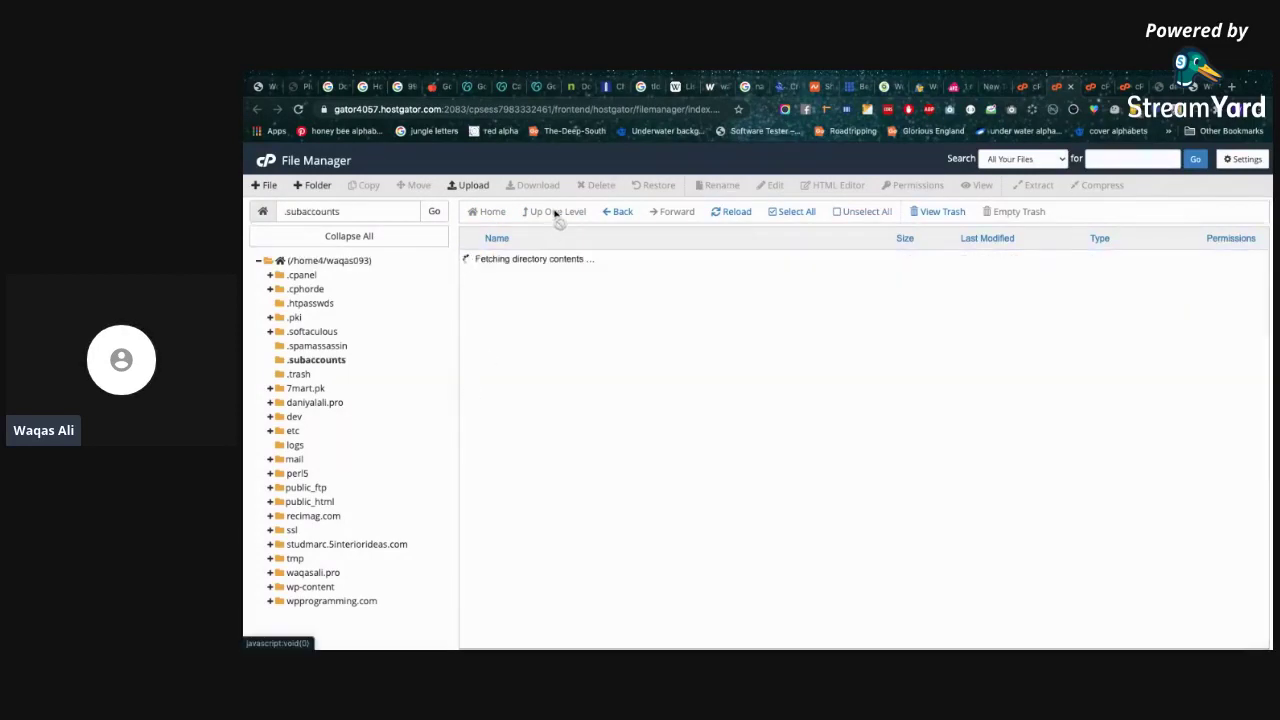
click(556, 212)
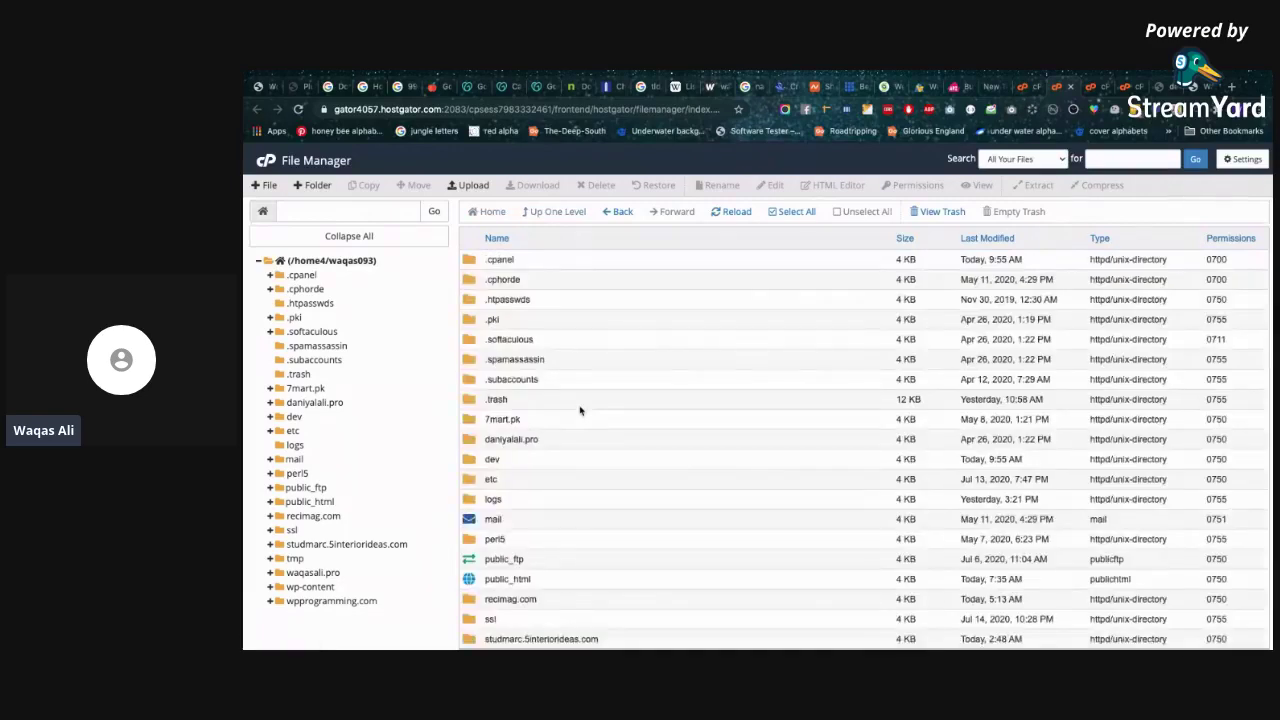
scroll(580, 410, down, 5)
scroll(580, 410, down, 4)
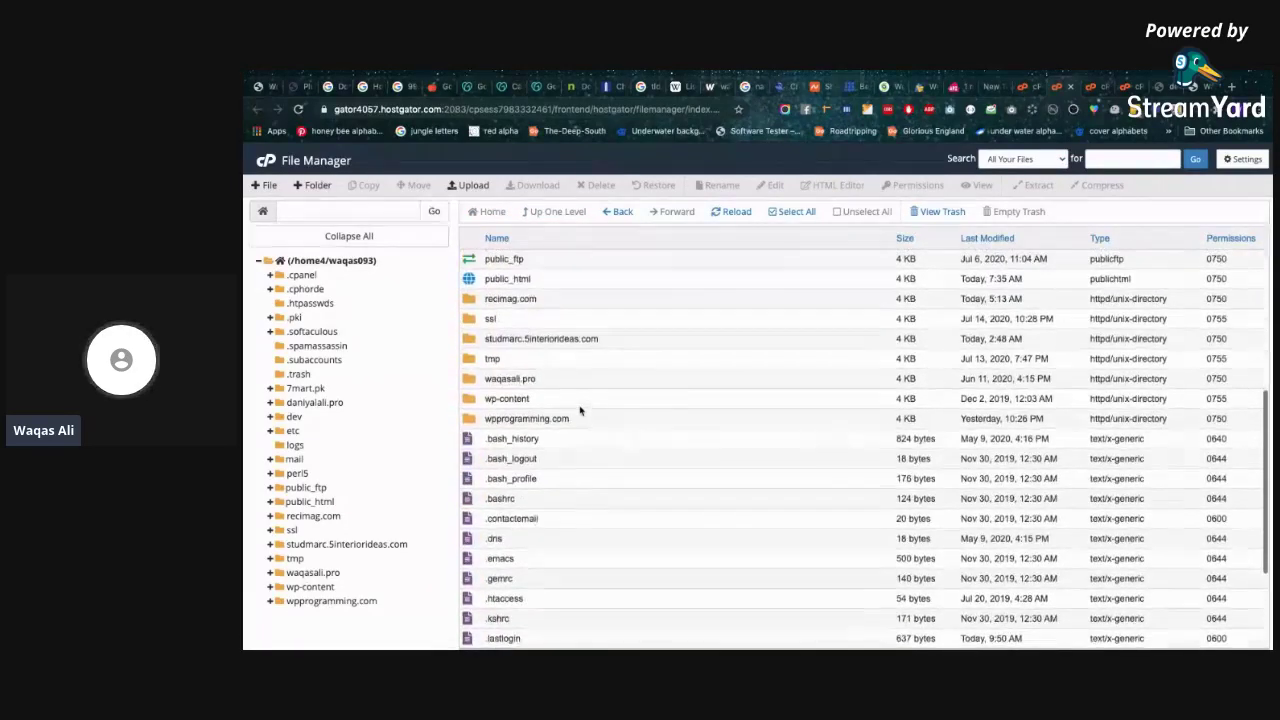
scroll(628, 366, up, 3)
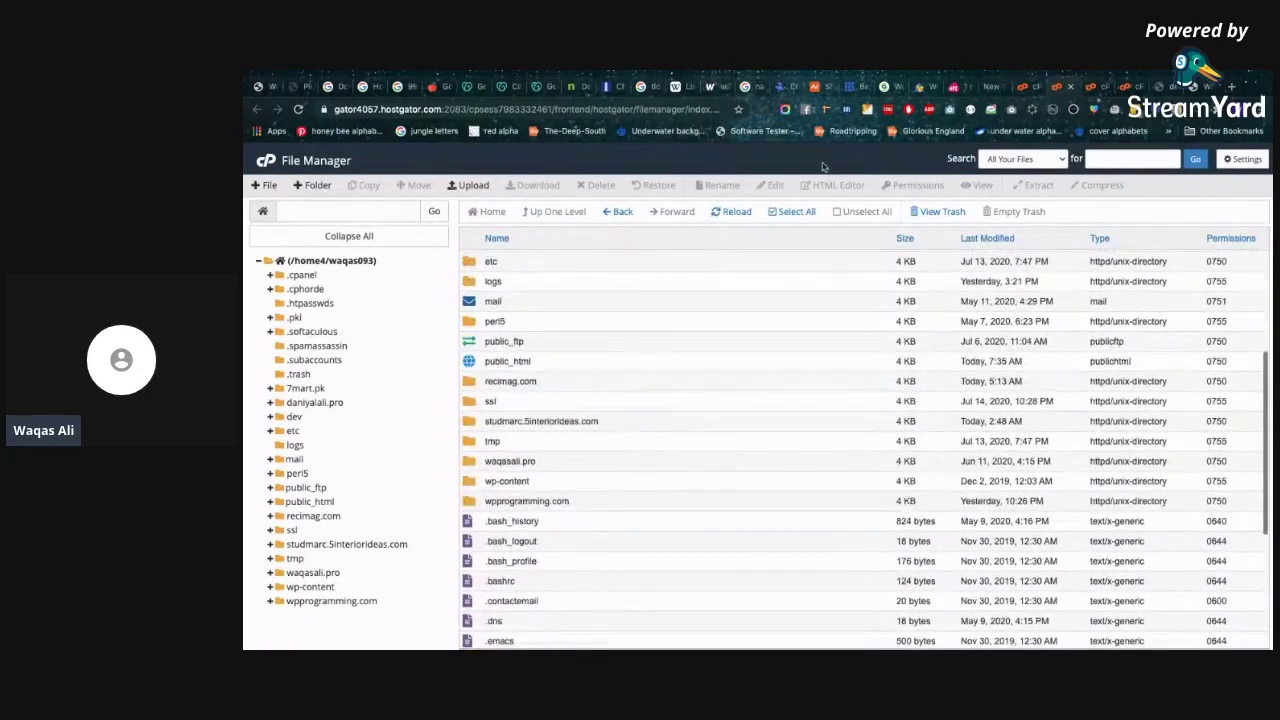
key(ctrl+w)
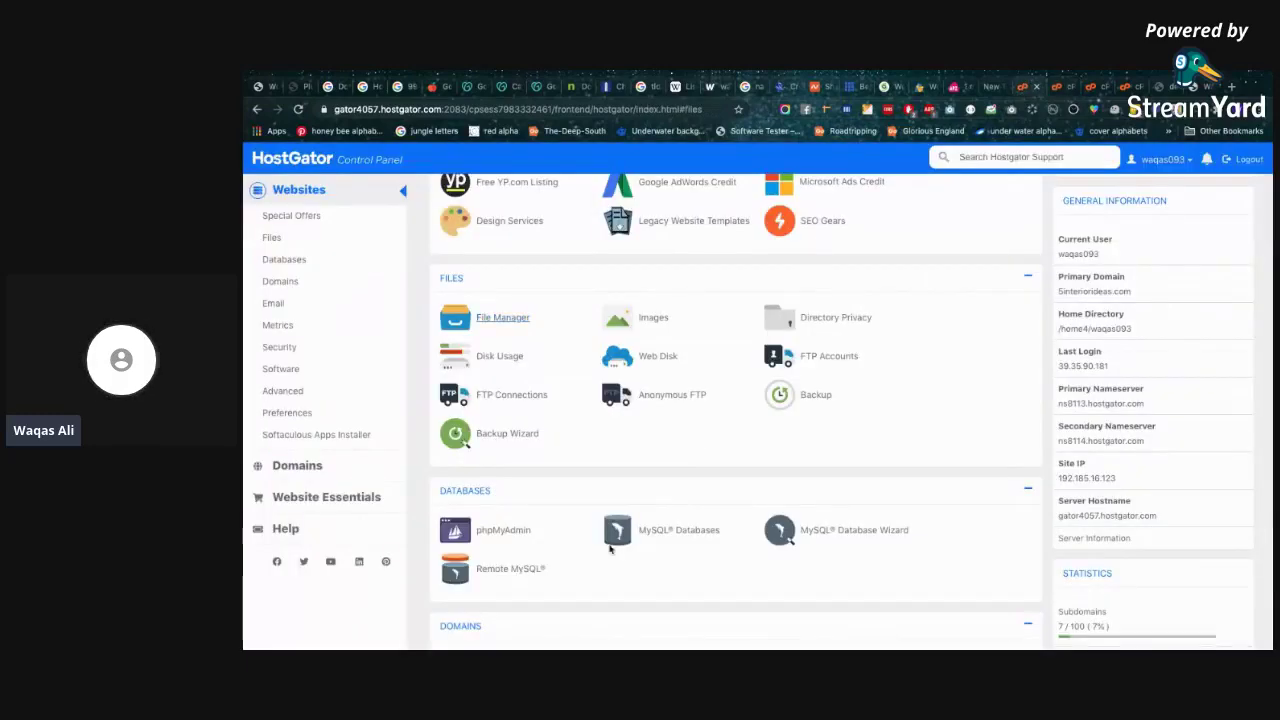
Check on the Subdomains page that dev.waqasali.pro points to /dev, then go back to File Manager.
scroll(621, 475, down, 1)
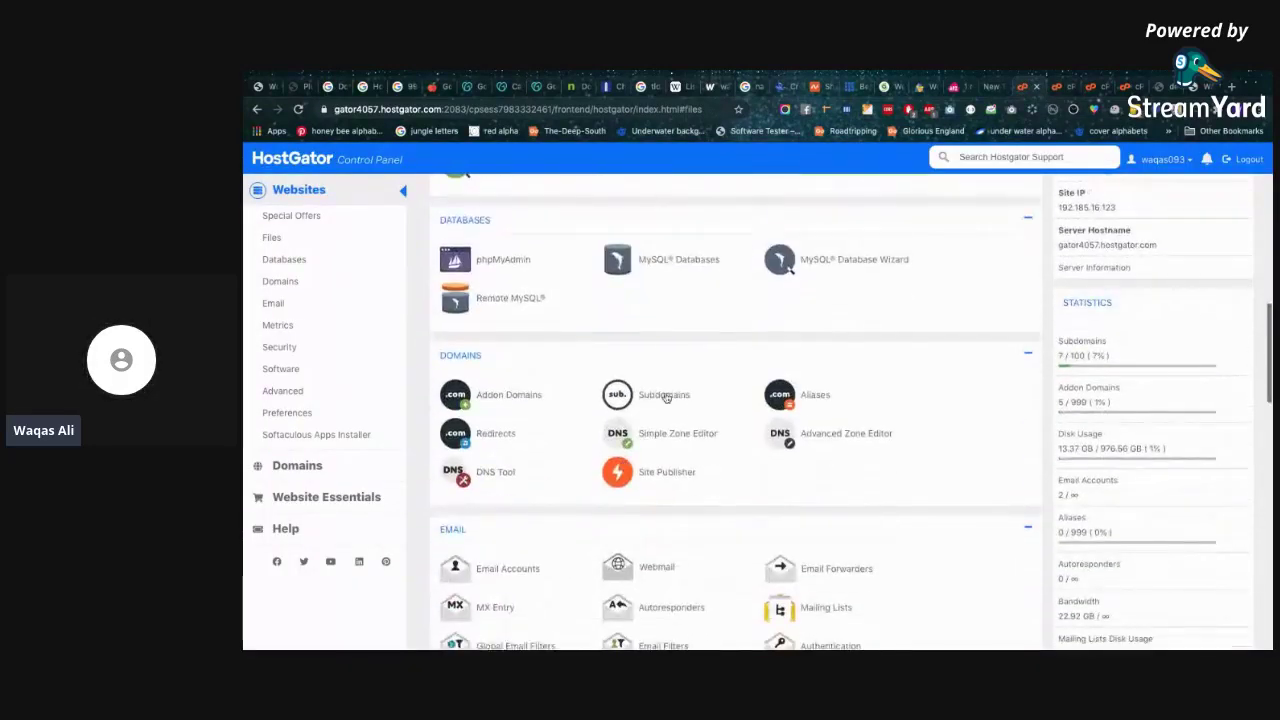
click(664, 395)
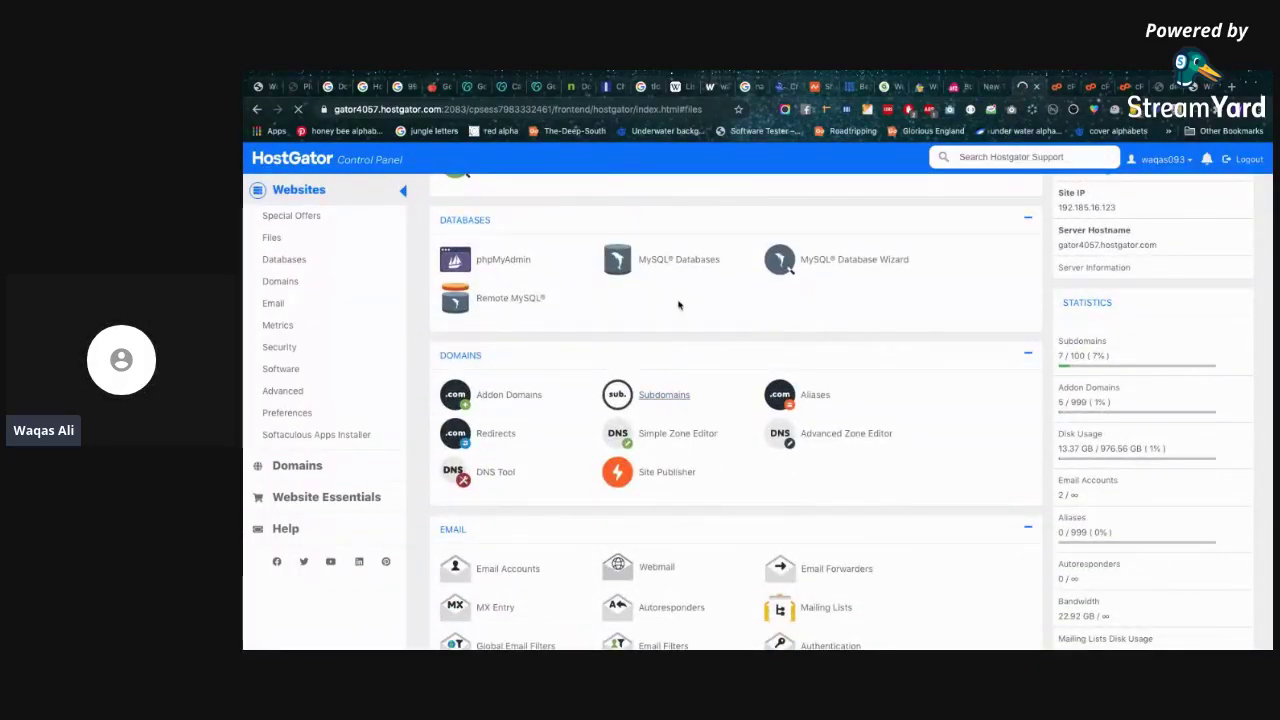
scroll(669, 417, down, 2)
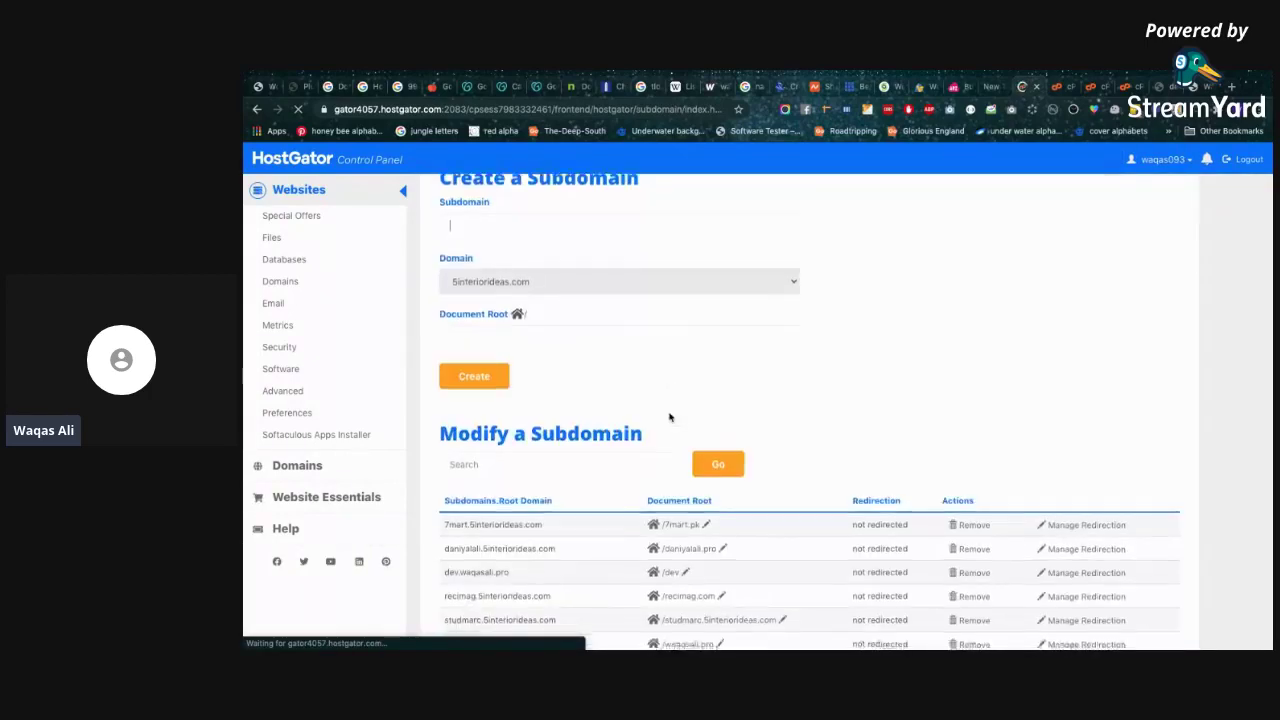
scroll(669, 417, down, 3)
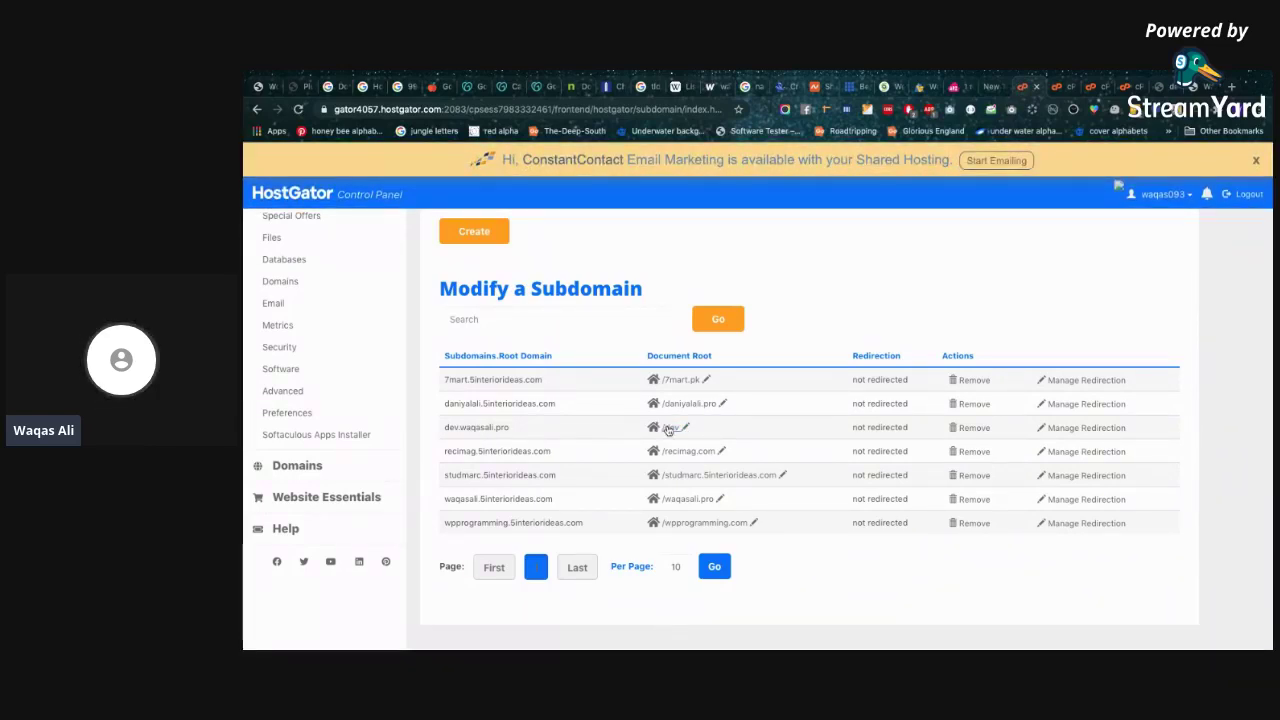
click(1061, 90)
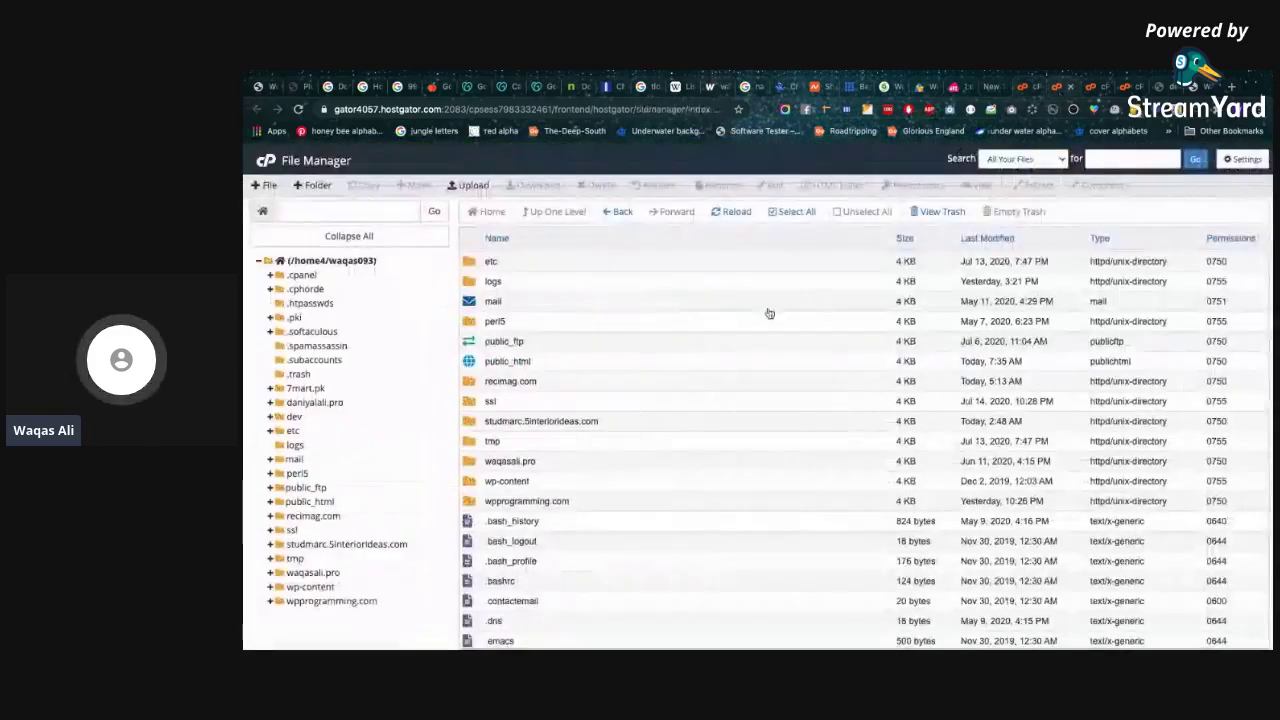
Create a new empty file named index.php inside the dev folder.
scroll(514, 371, down, 3)
scroll(530, 378, up, 5)
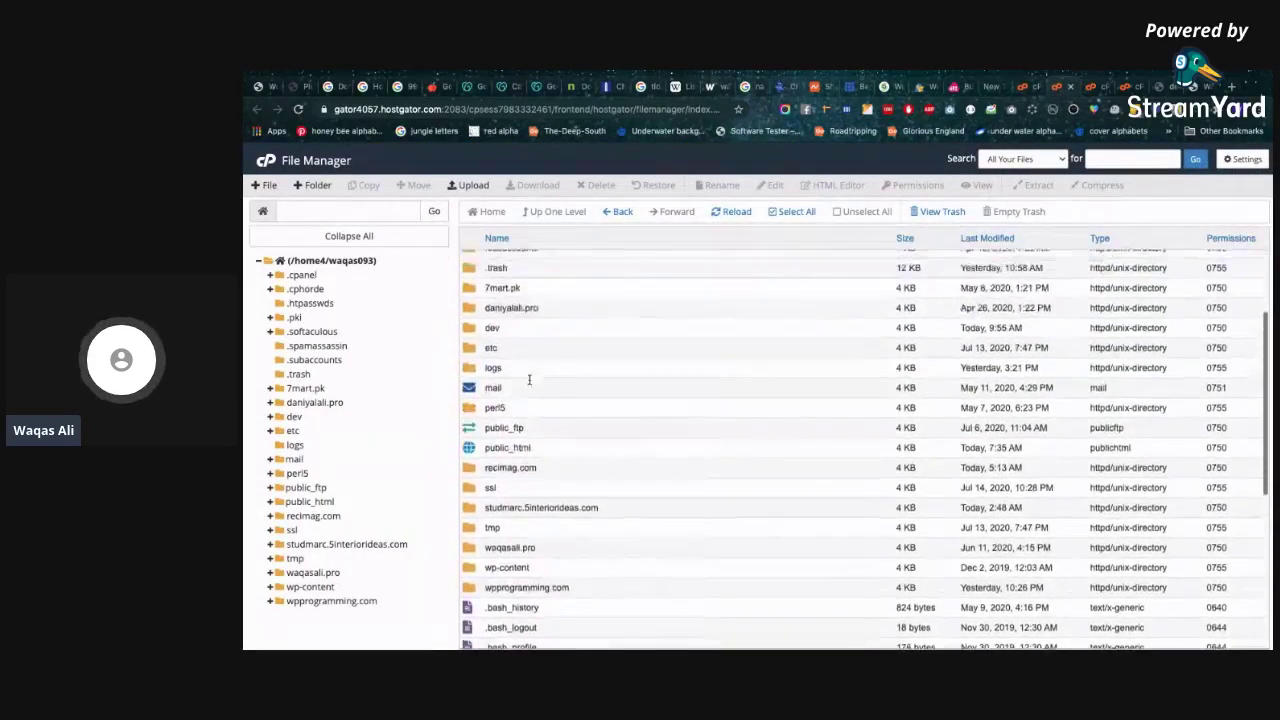
double_click(470, 370)
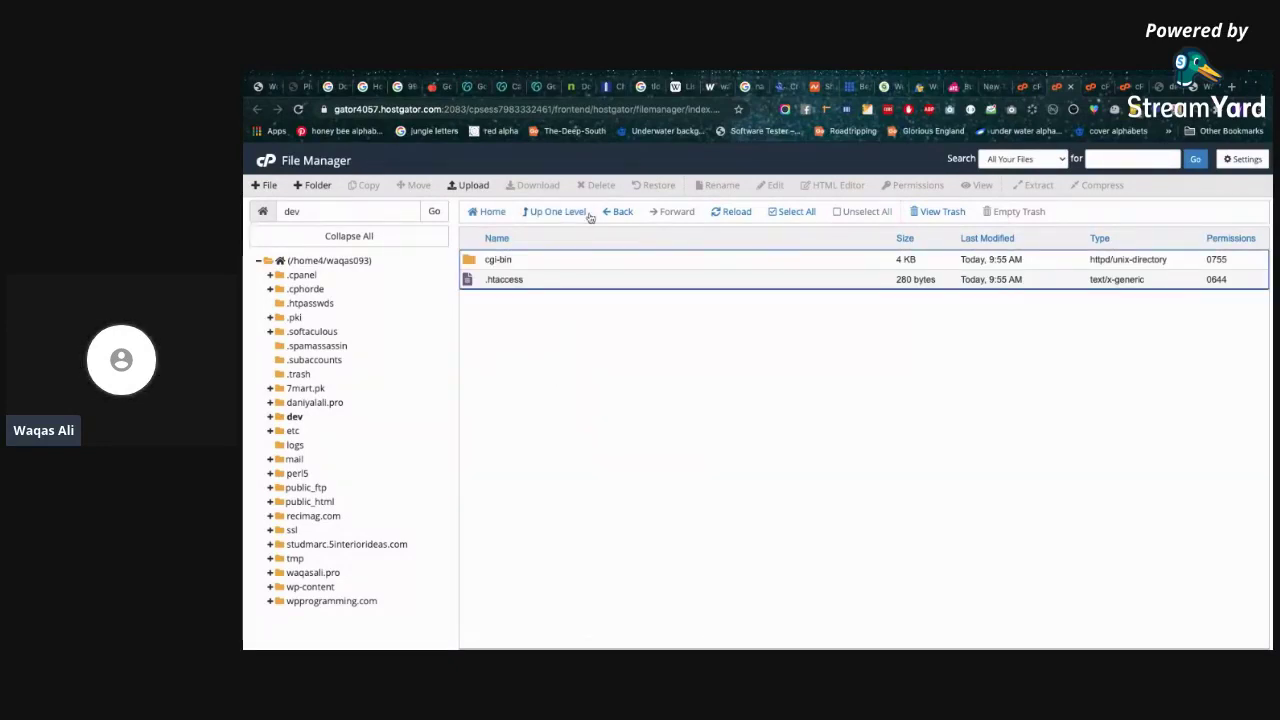
click(266, 185)
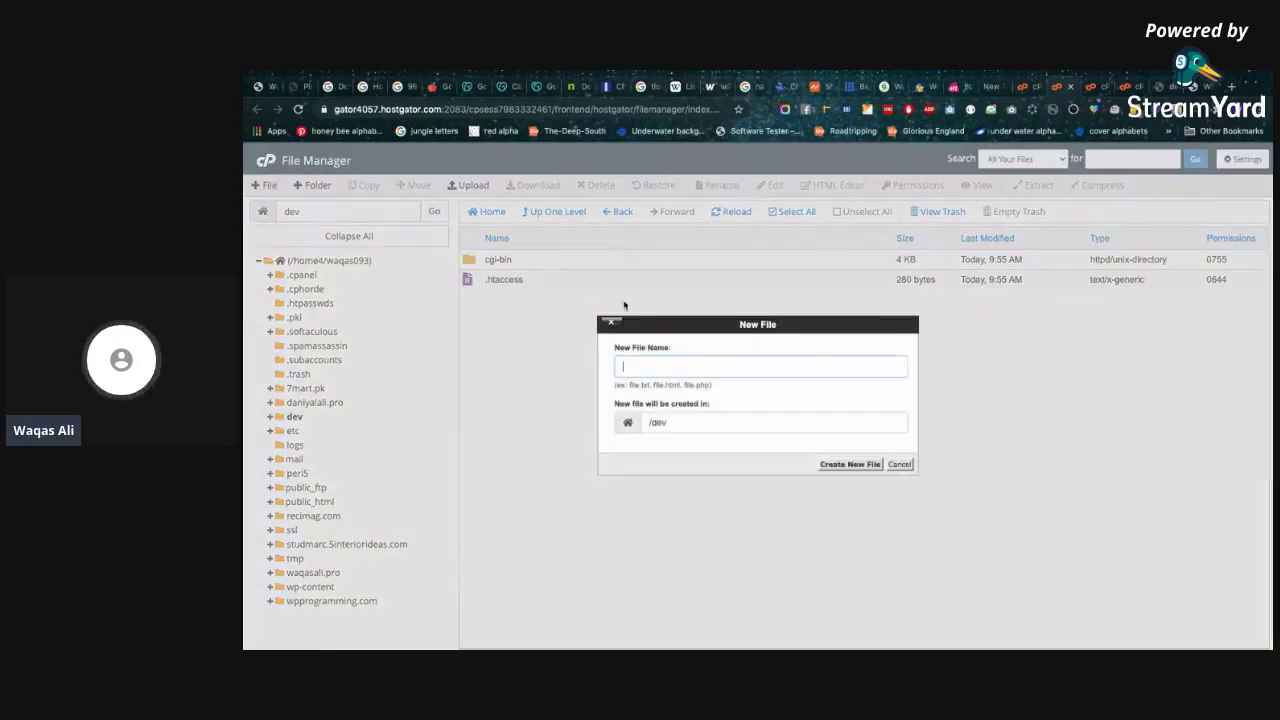
text(index.)
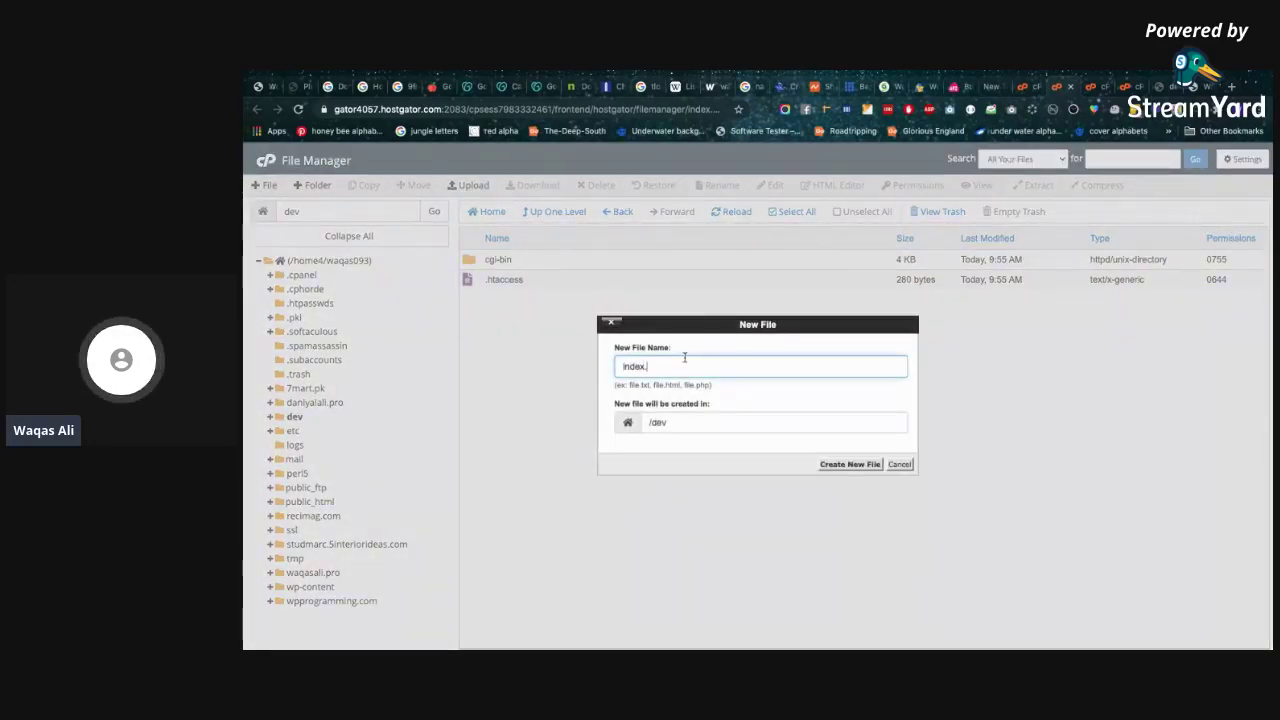
text(php)
key(Return)
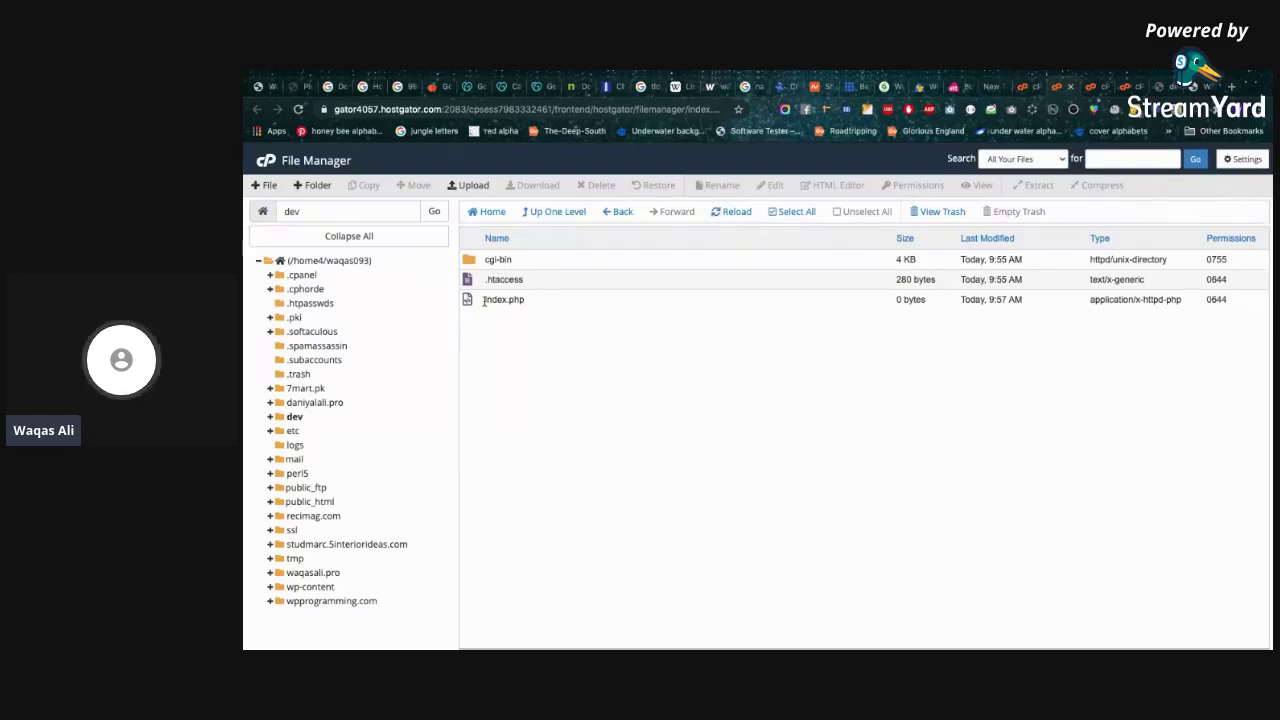
Open index.php in the code editor, confirming the encoding prompt.
right_click(497, 301)
click(512, 350)
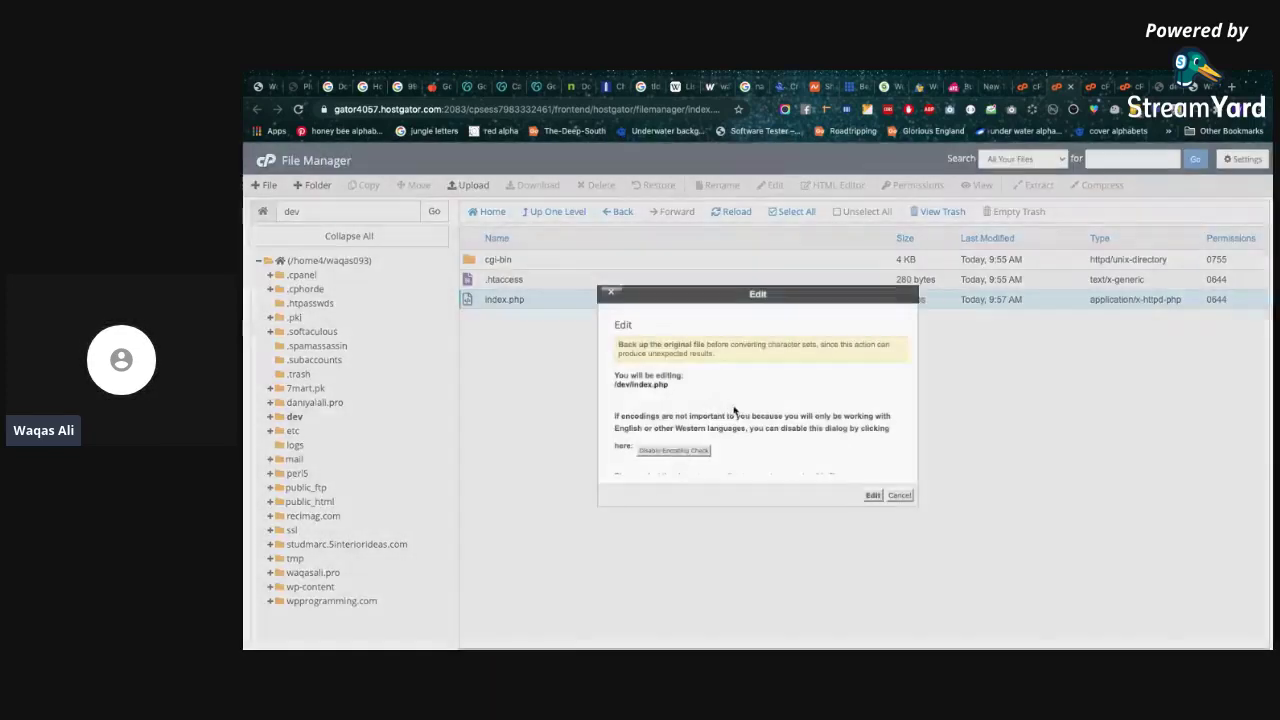
click(872, 495)
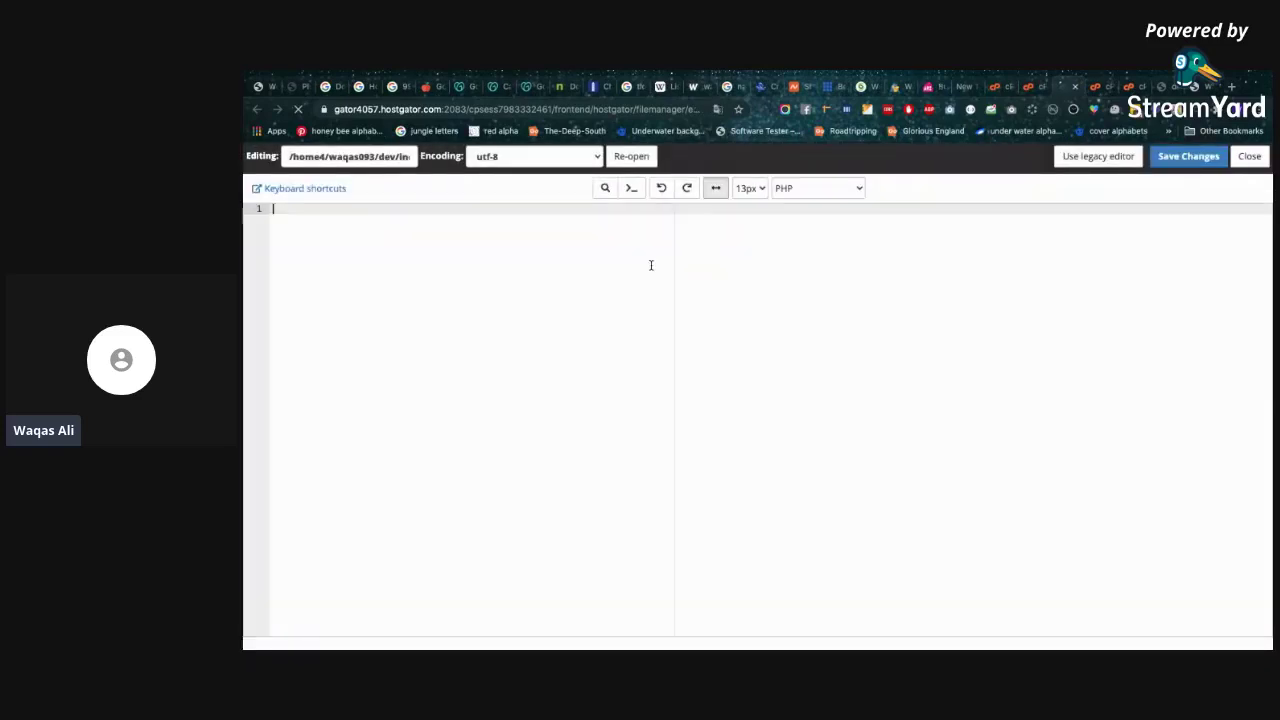
Write <?php and ?> tags on separate lines with an indented blank line between them.
text(<?php ?>)
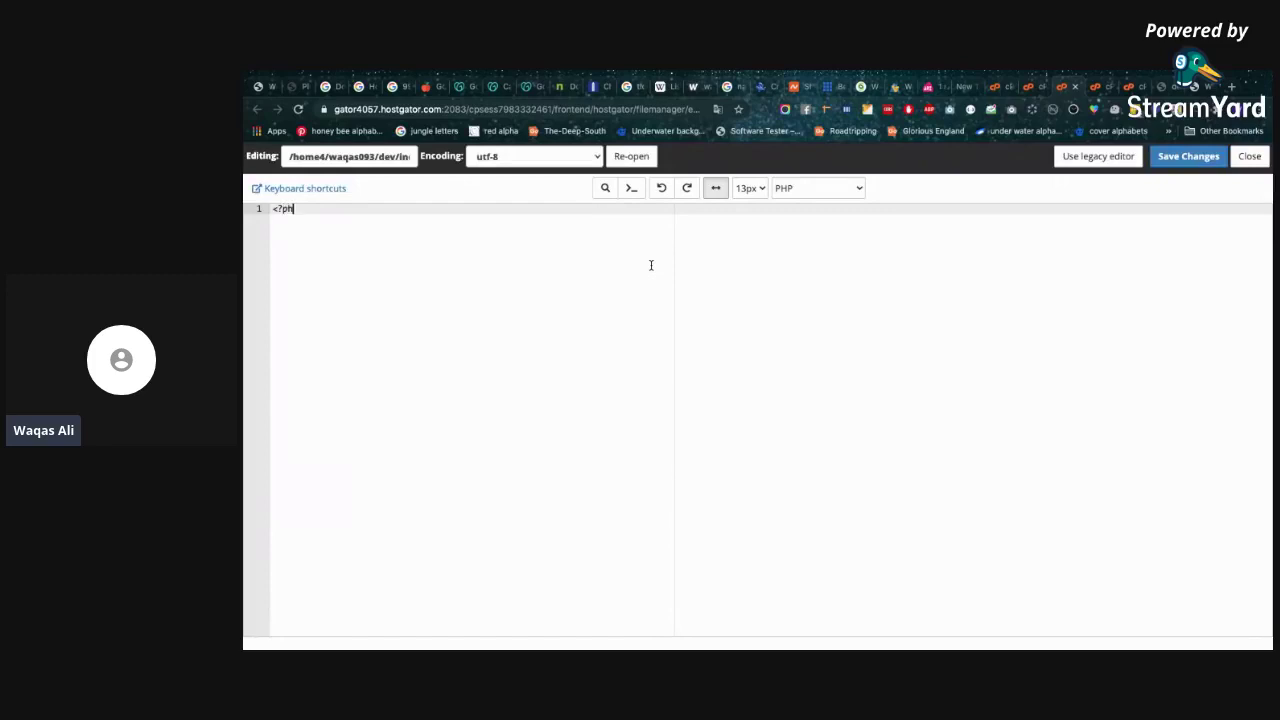
key(Left)
key(Left)
key(Return)
key(Return)
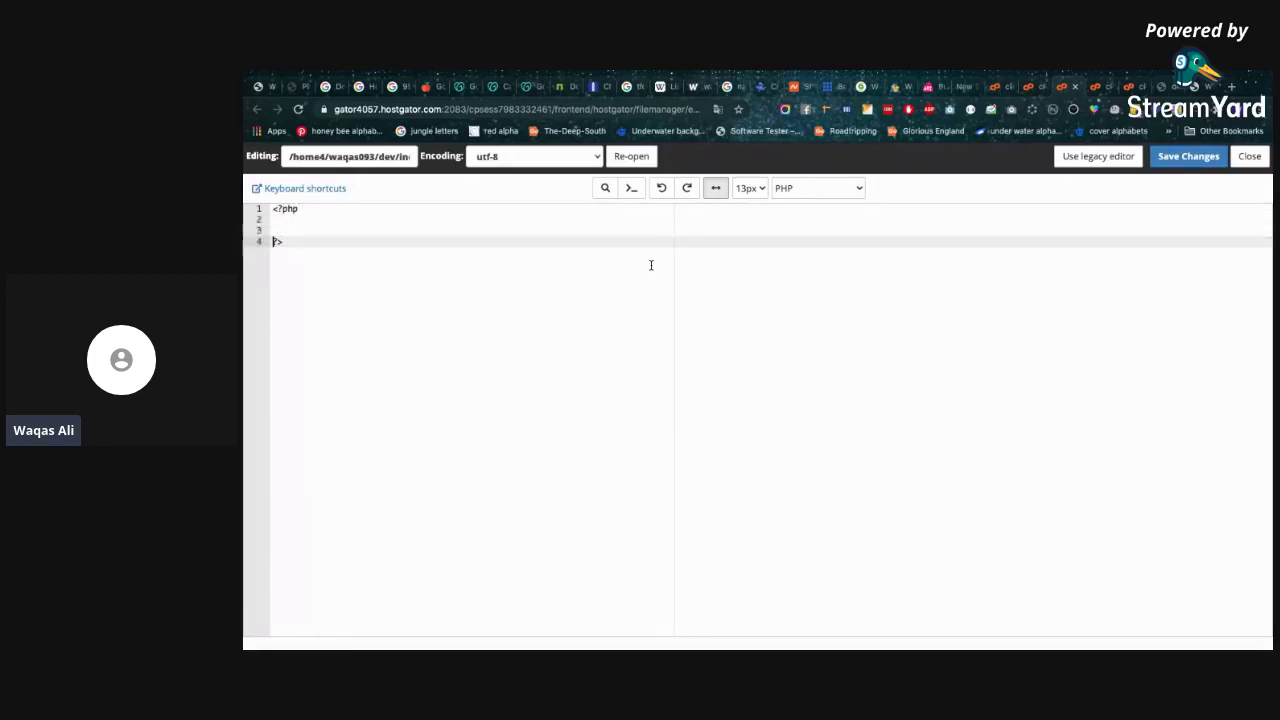
key(Up)
key(Return)
key(Return)
key(Up)
key(Tab)
Add echo date('j-M-Y'); inside the PHP block and save index.php.
text(ecj)
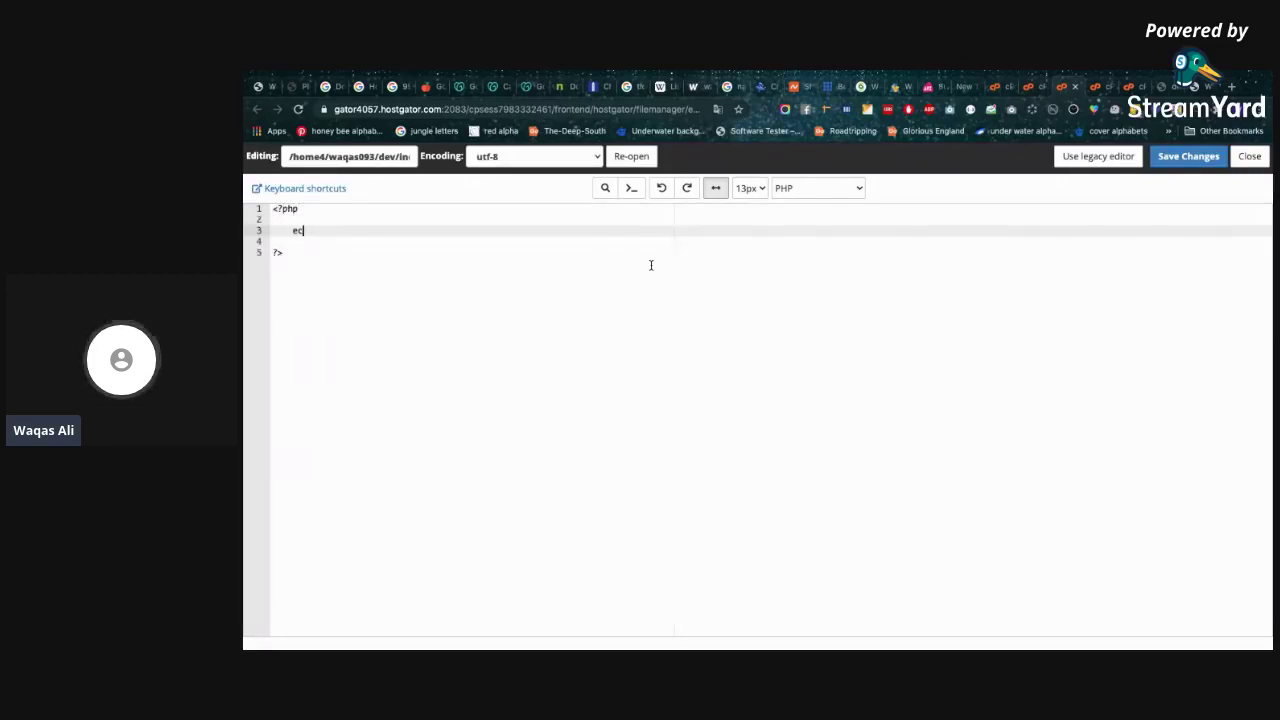
key(BackSpace)
text(ho date)
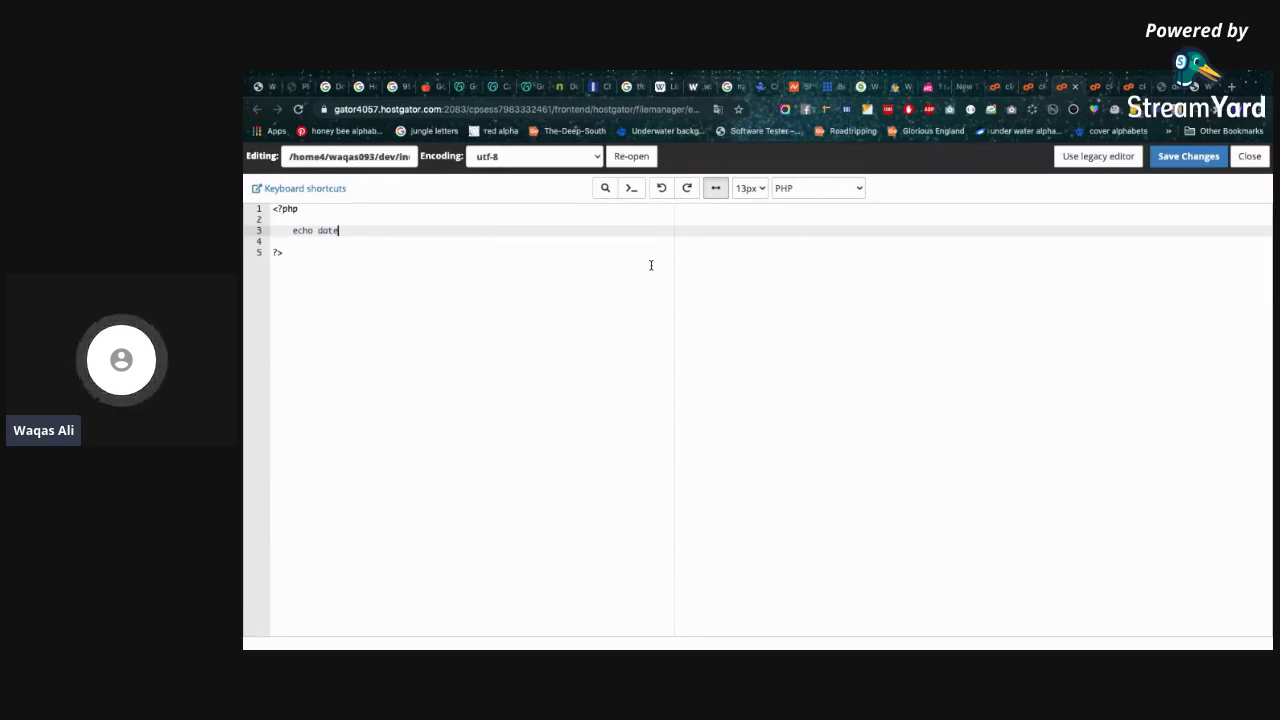
text(('j-M-)
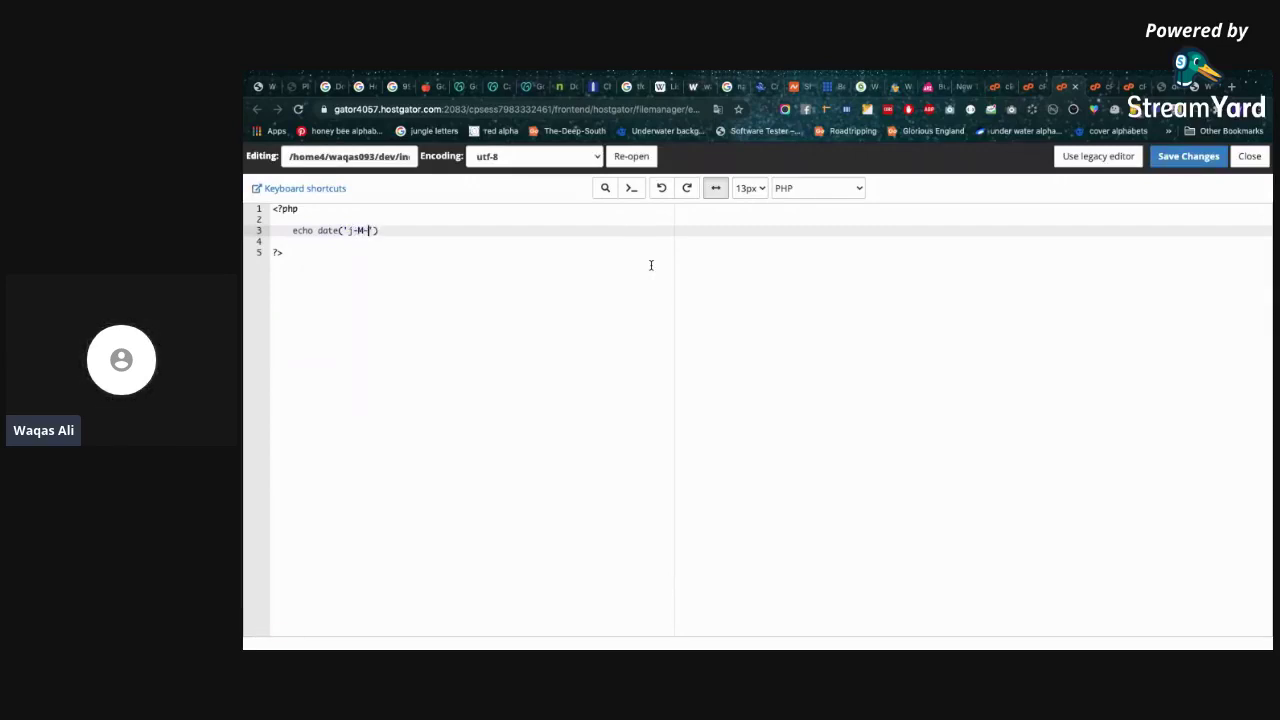
text(Y');)
key(Return)
text(e)
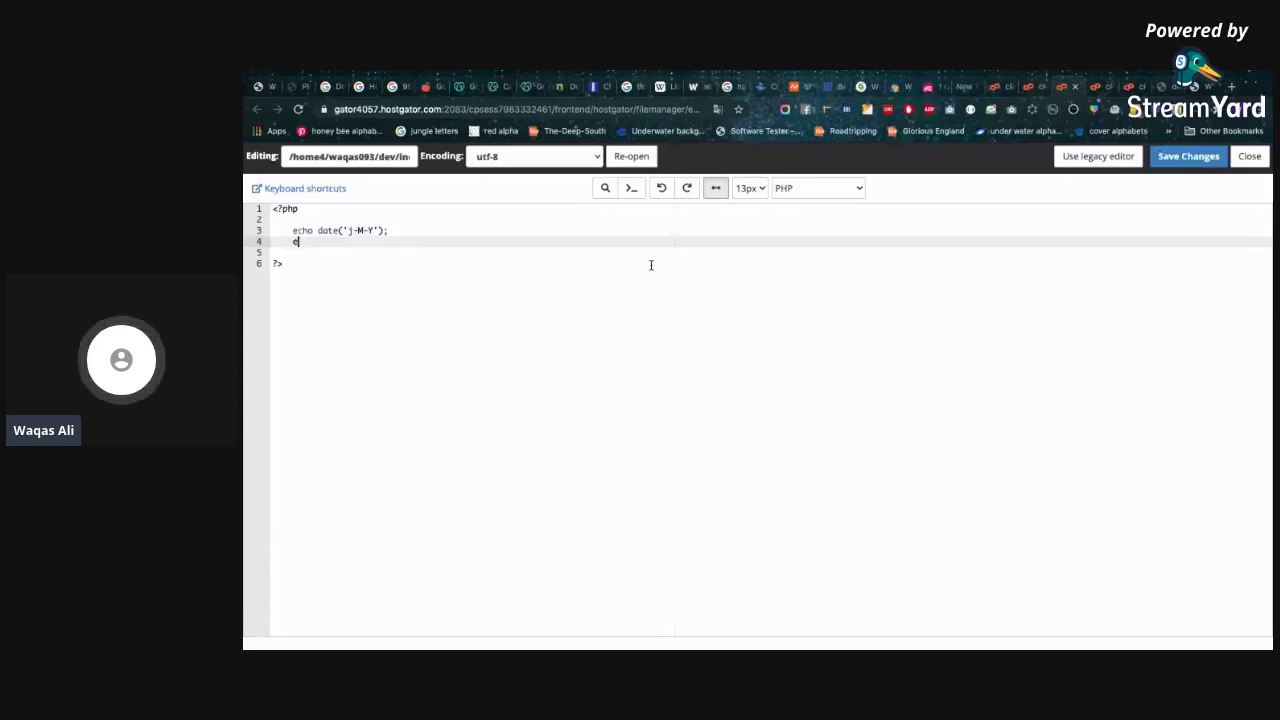
key(BackSpace)
click(1188, 156)
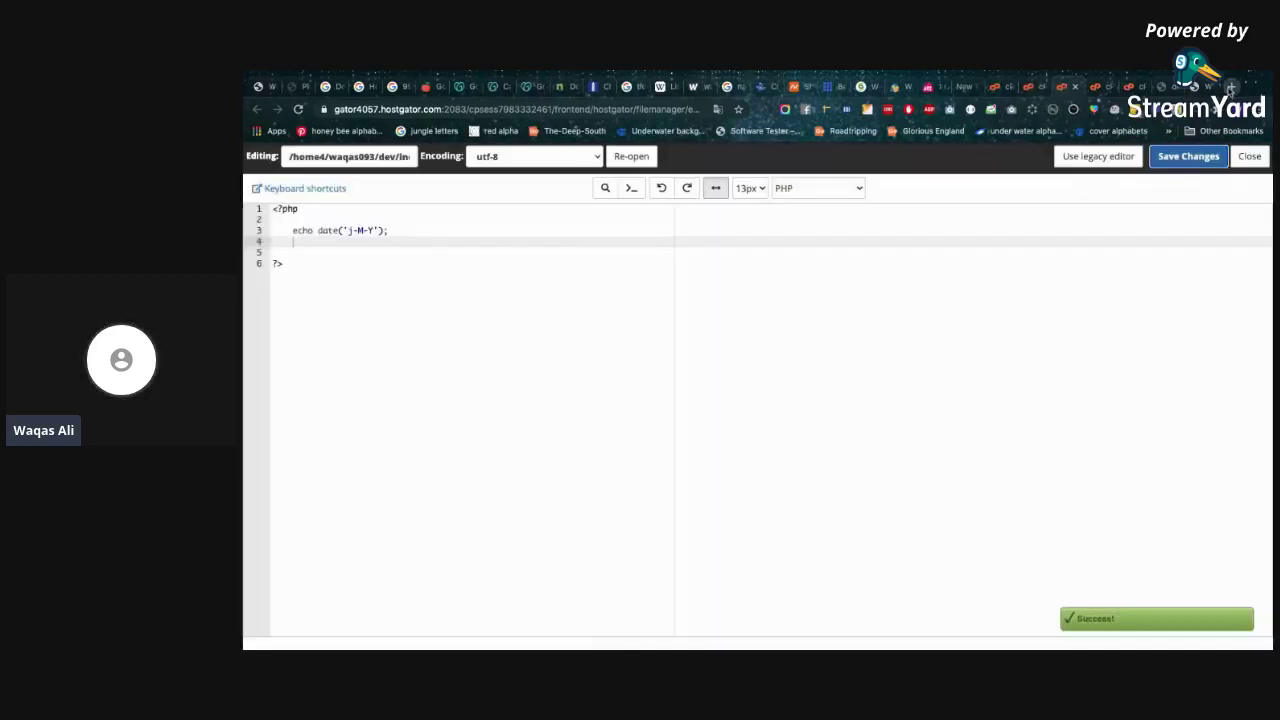
key(ctrl+t)
Load dev.waqasali.pro in the new tab, showing the date 20-Jul-2020.
text(dev)
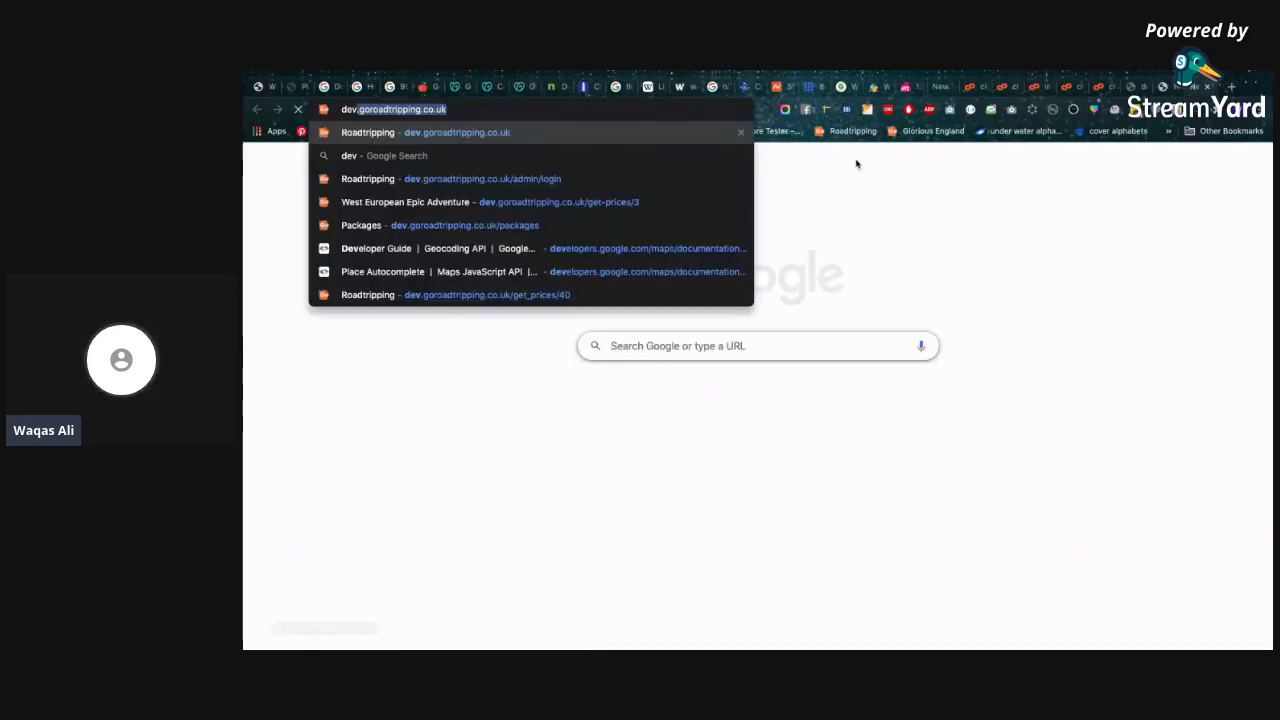
text(.waqasali)
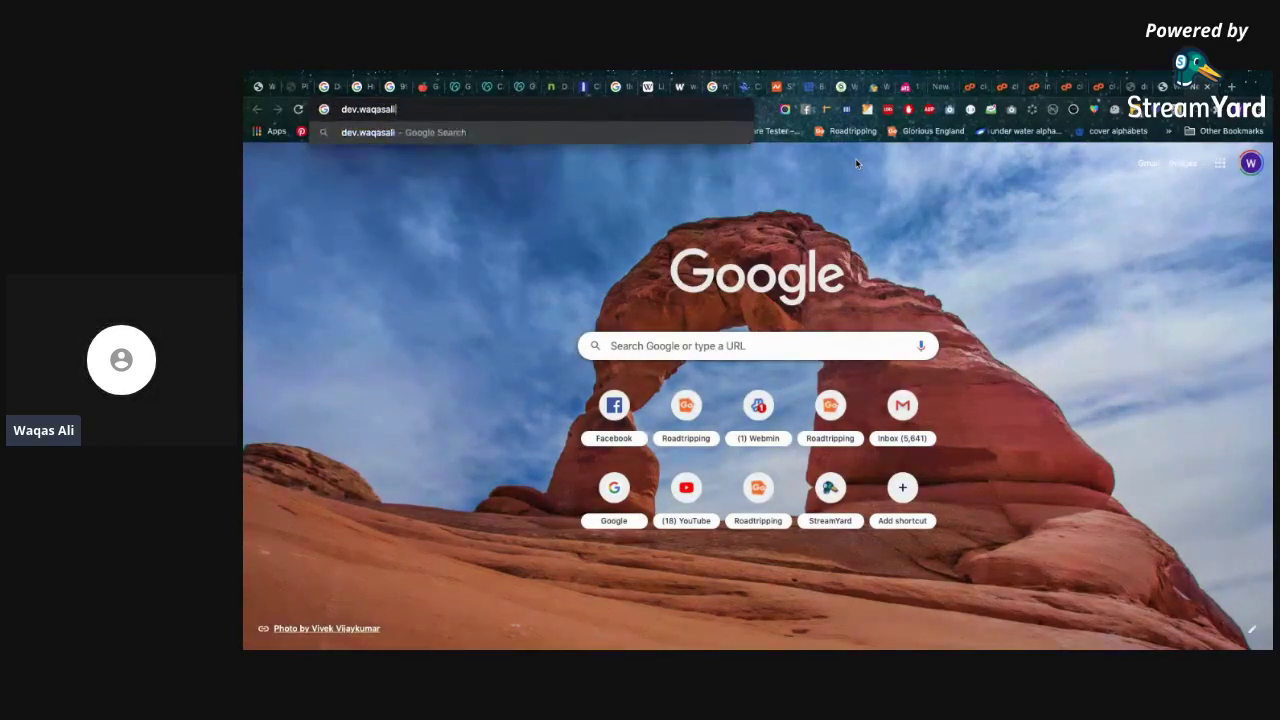
text(.pro)
key(Return)
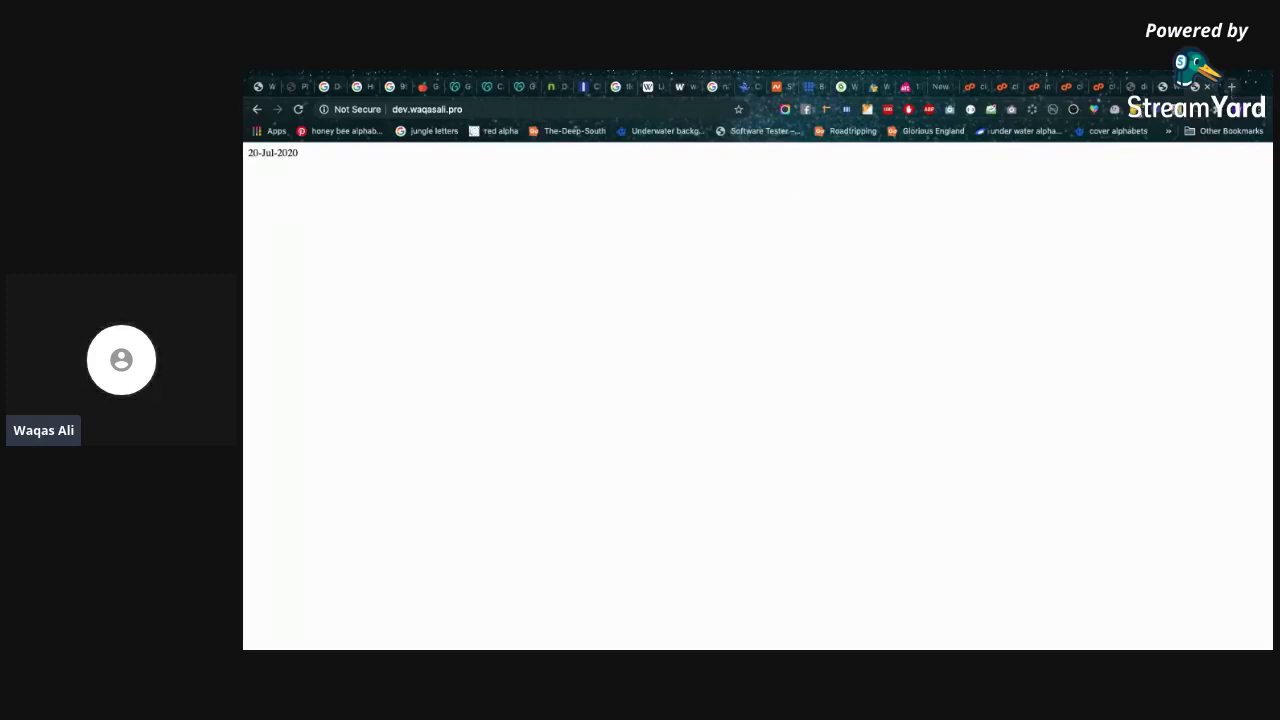
Open another new browser tab beside the dev.waqasali.pro date page.
click(1231, 86)
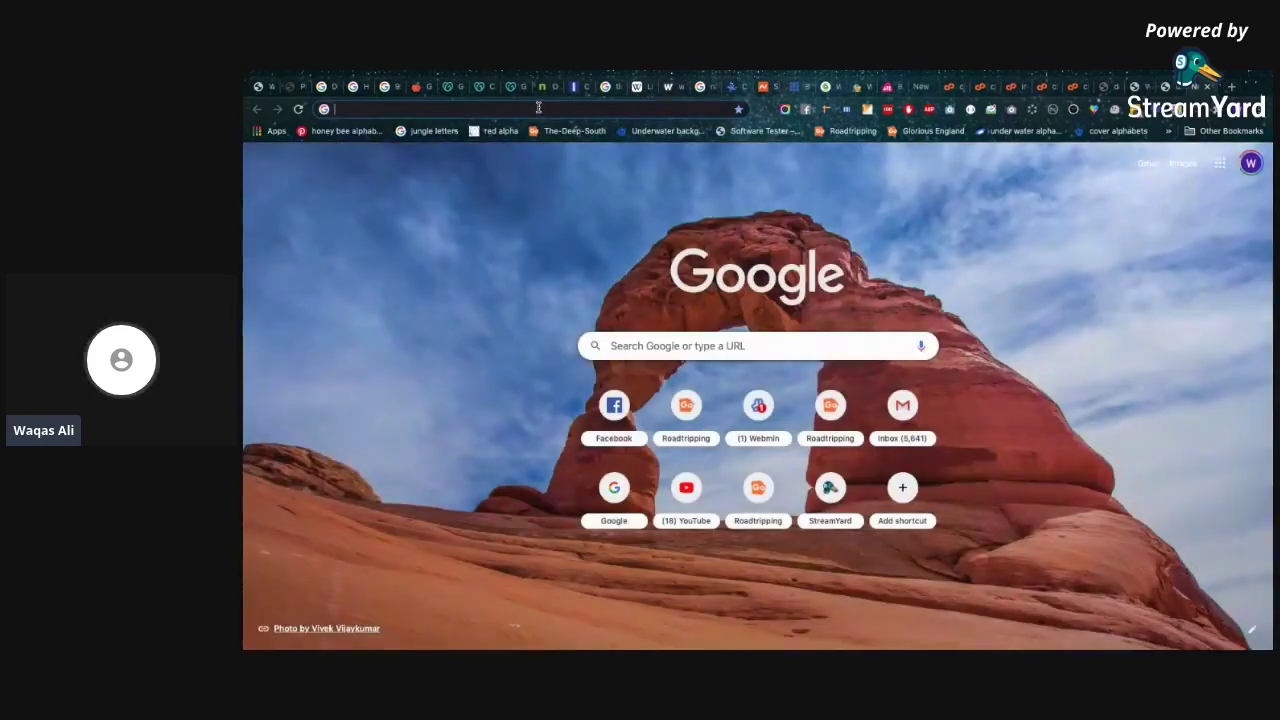
Show example subdomain addresses by typing property.abc.com, then lms.abc.com, in the address bar.
text(abc.com)
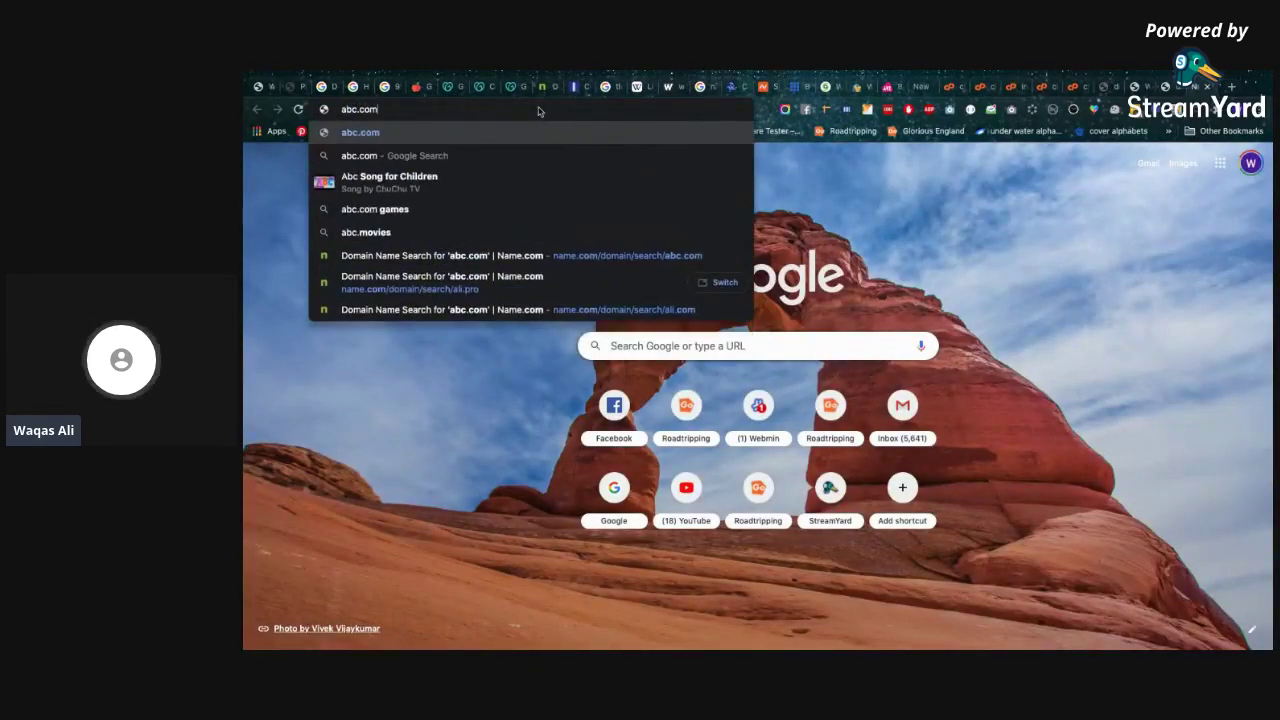
key(Home)
text(proper)
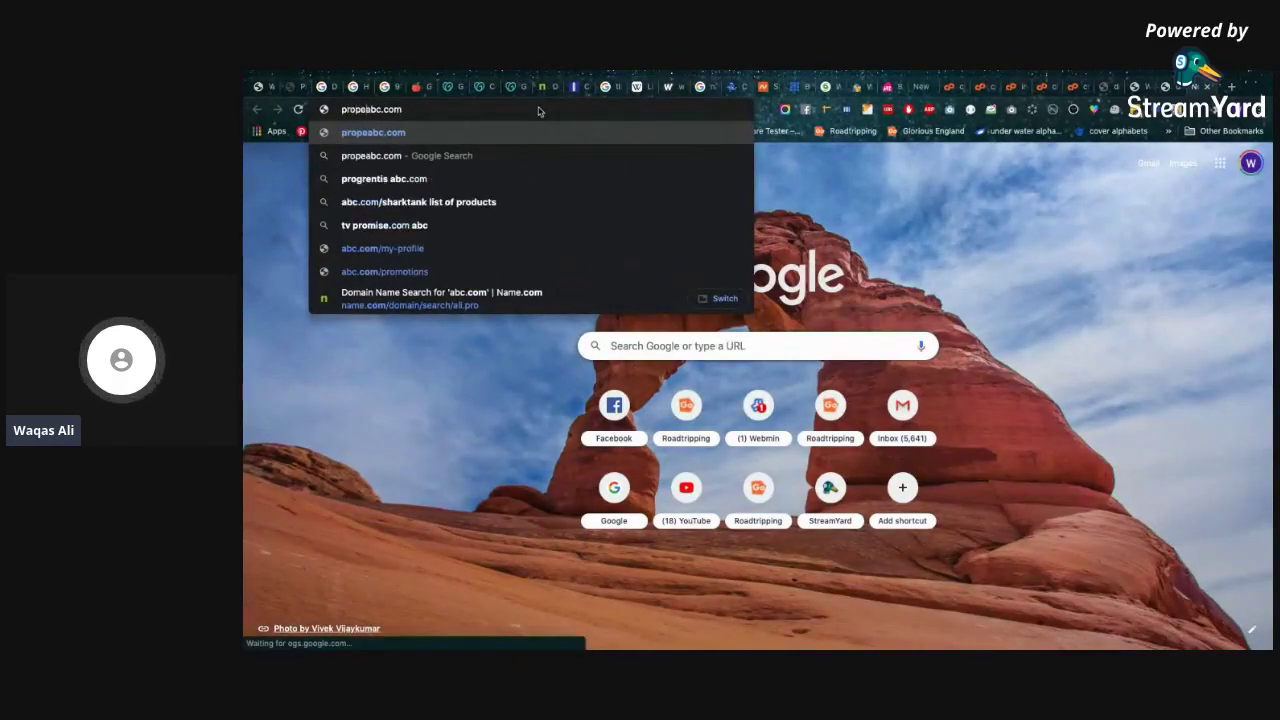
text(ty.)
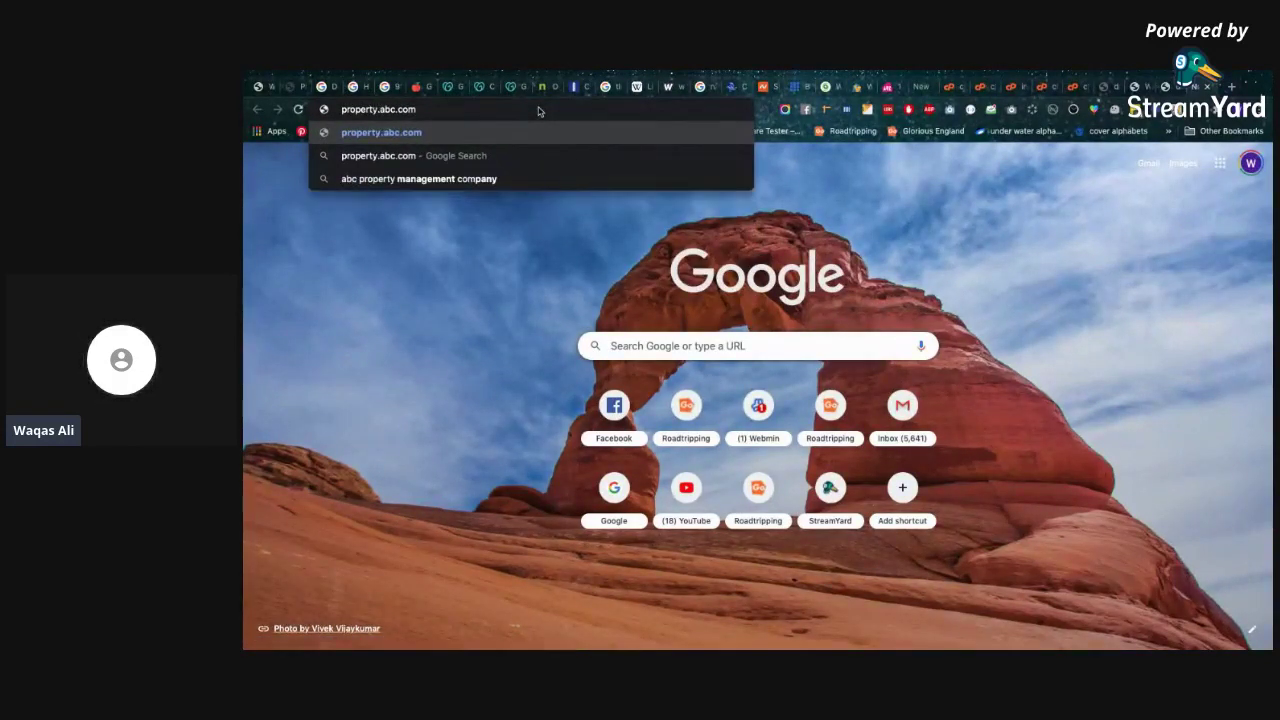
key(BackSpace)
key(BackSpace)
key(BackSpace)
key(BackSpace)
key(BackSpace)
key(BackSpace)
key(BackSpace)
key(BackSpace)
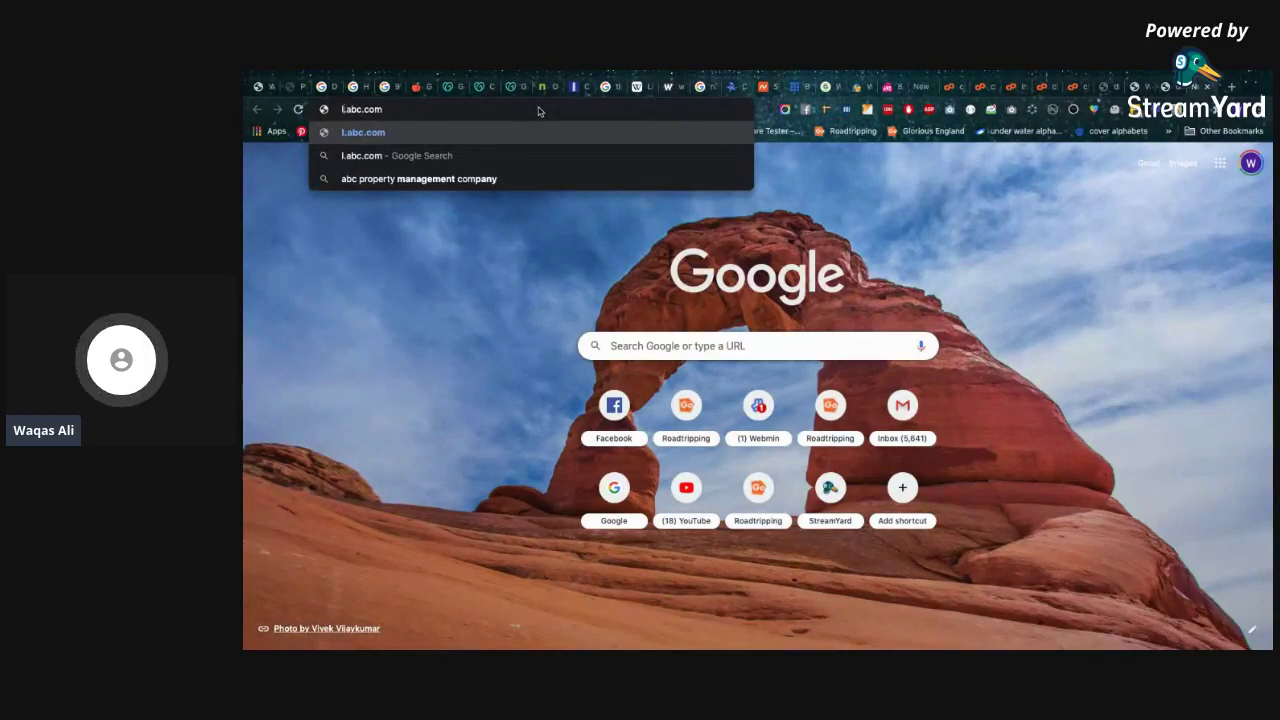
text(lms)
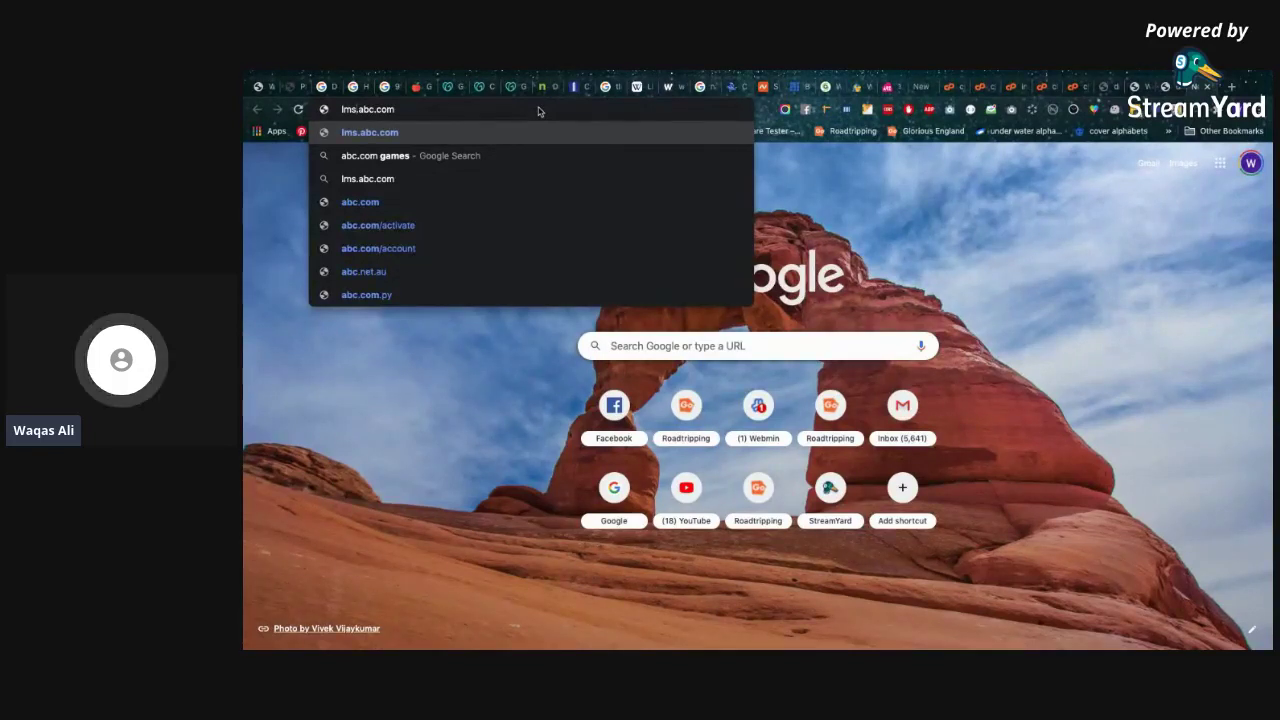
key(Return)
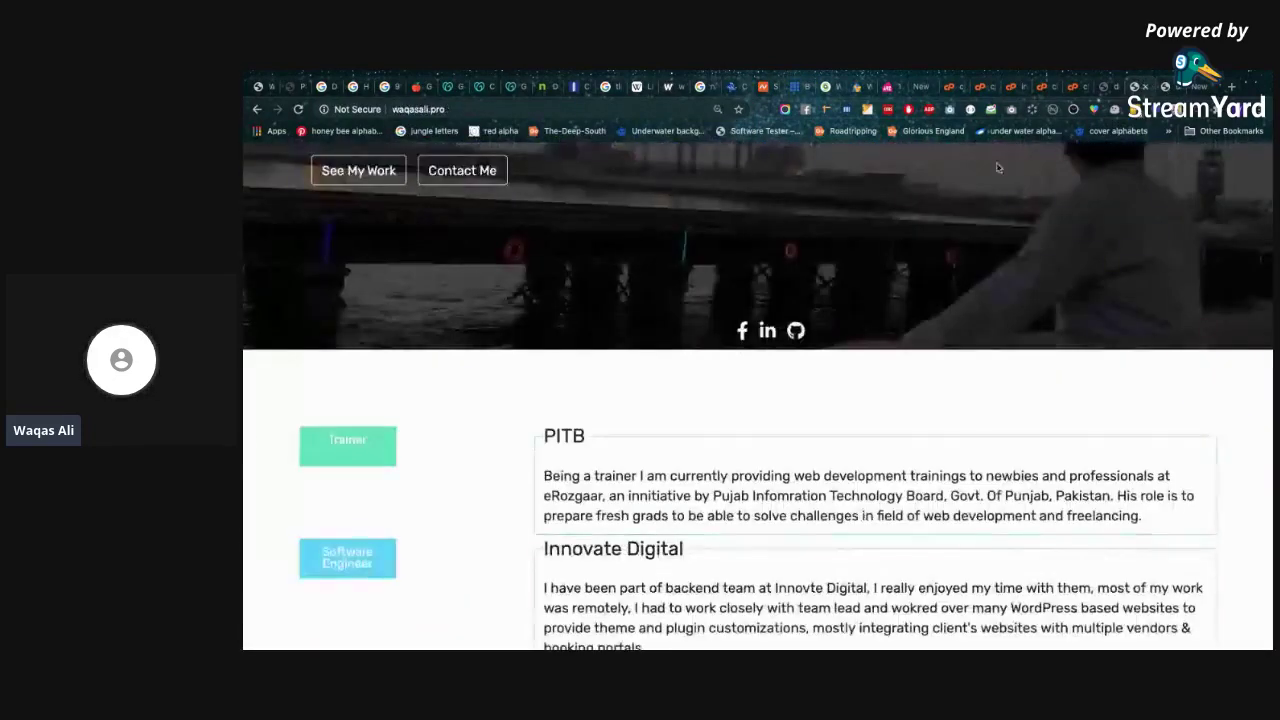
Scroll the waqasali.pro Projects section and open the Okappy project tile.
scroll(646, 205, up, 2)
scroll(646, 205, up, 2)
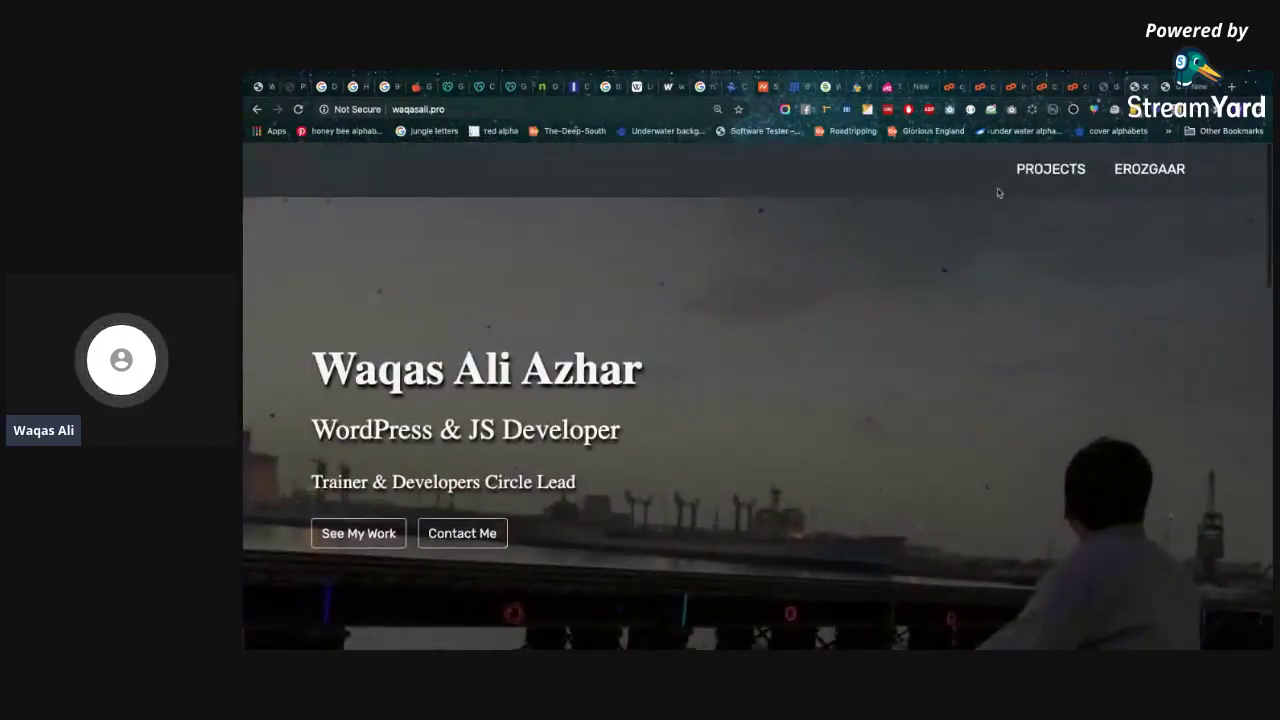
scroll(1015, 315, down, 2)
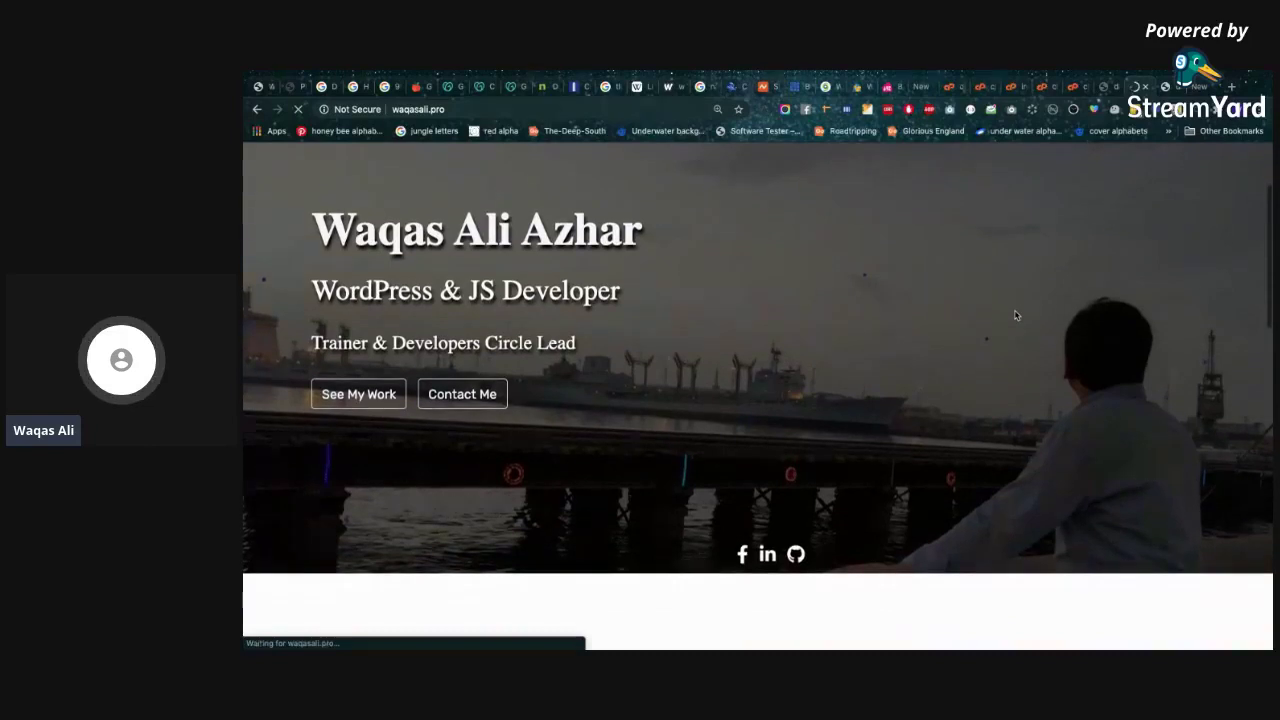
scroll(1015, 315, down, 2)
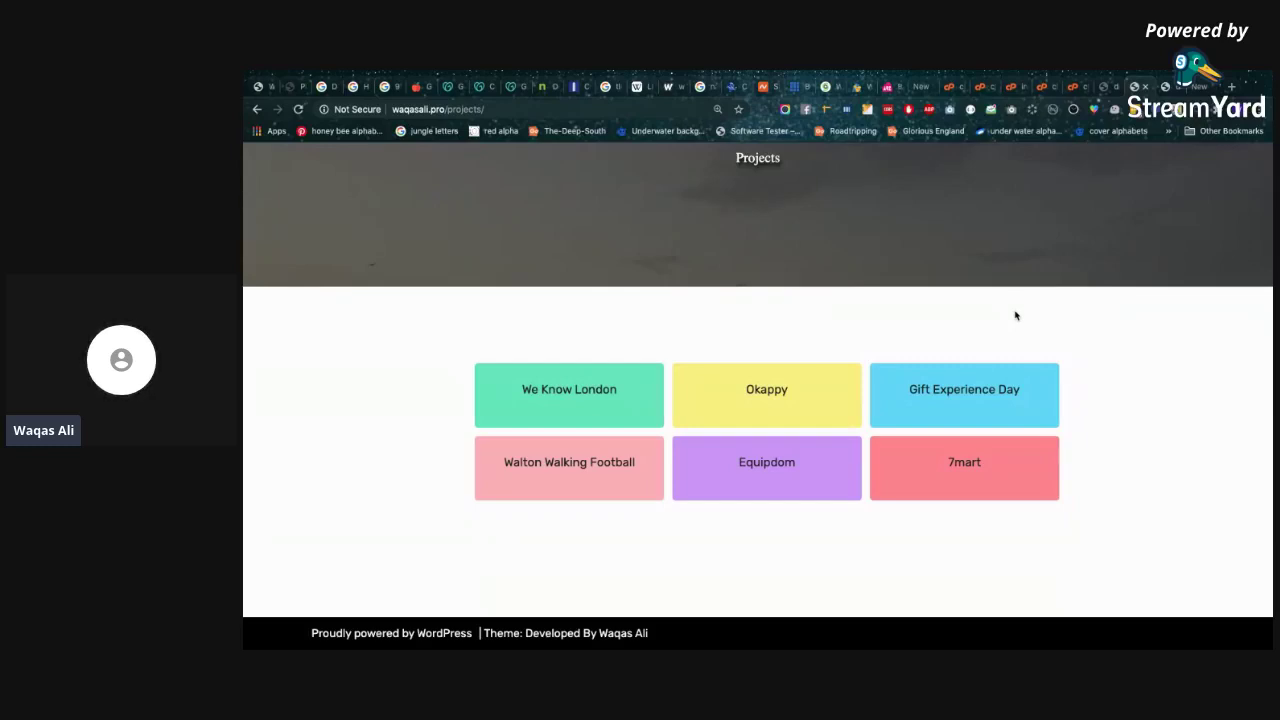
click(772, 392)
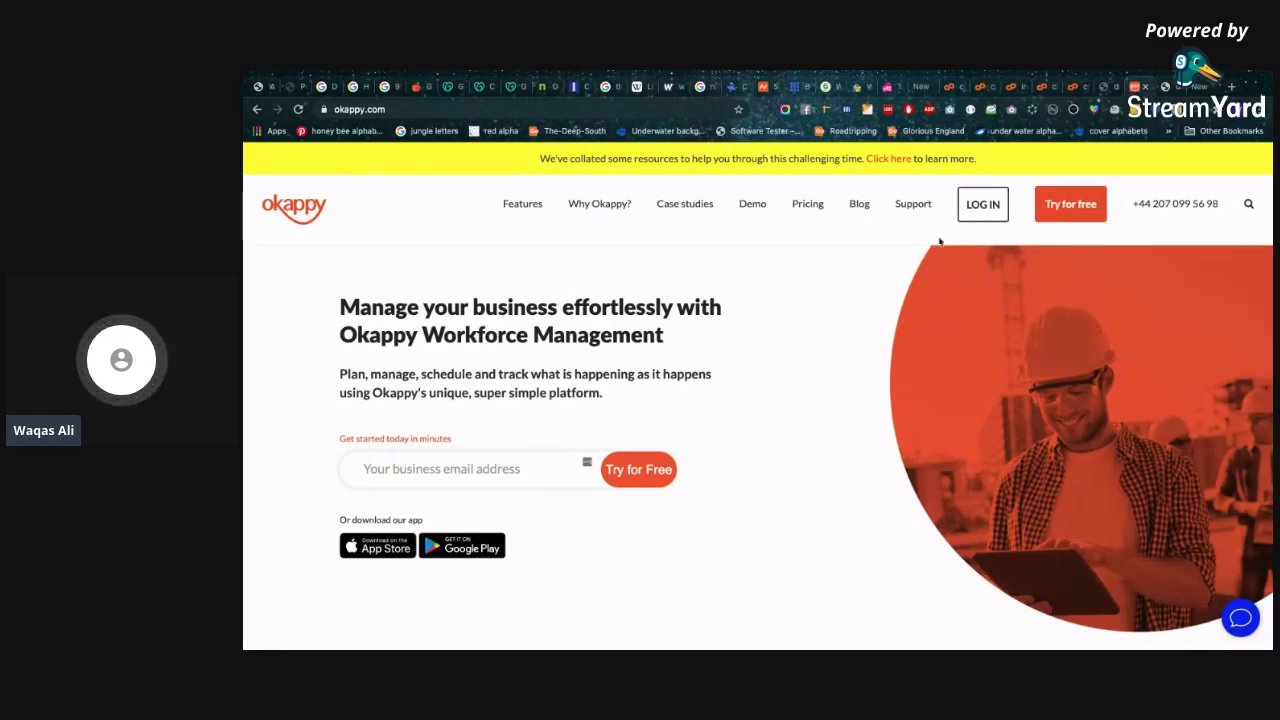
Switch back to the HostGator File Manager tab showing the dev folder.
key(ctrl+Tab)
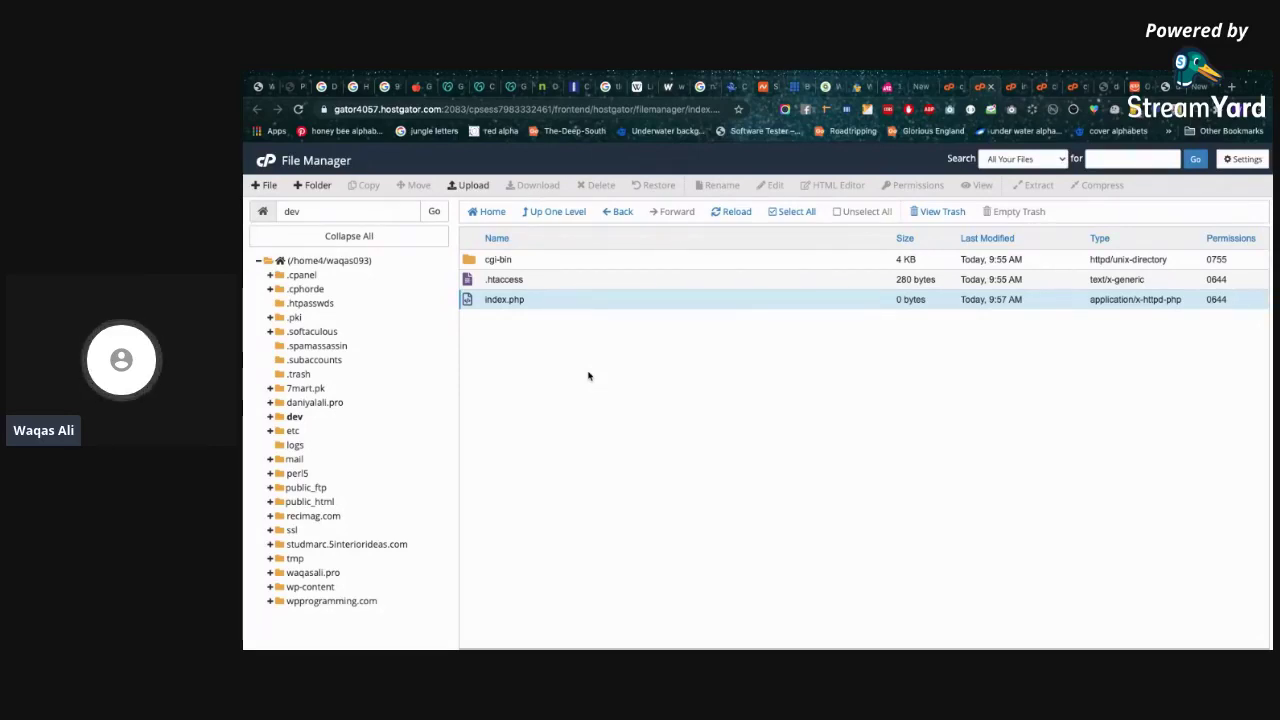
Review CrocWeb's hosting plans and reload its Web Hosting page.
click(735, 88)
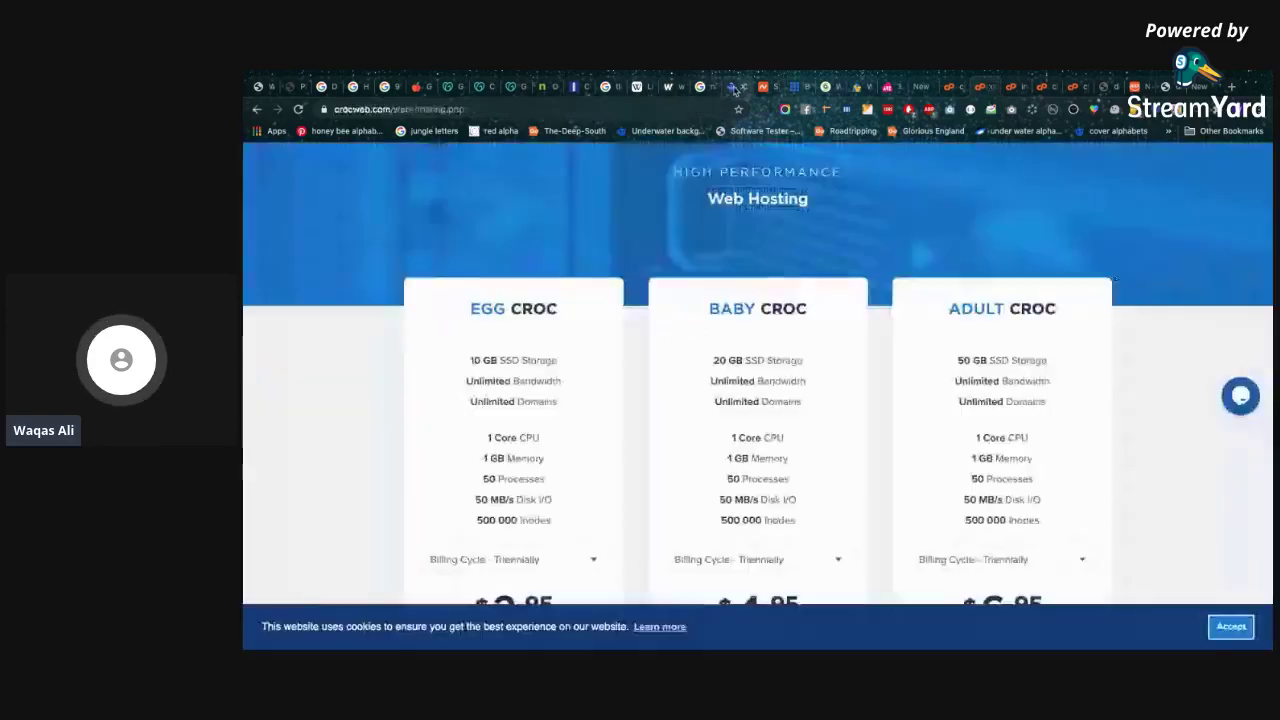
scroll(608, 409, down, 1)
scroll(620, 326, up, 3)
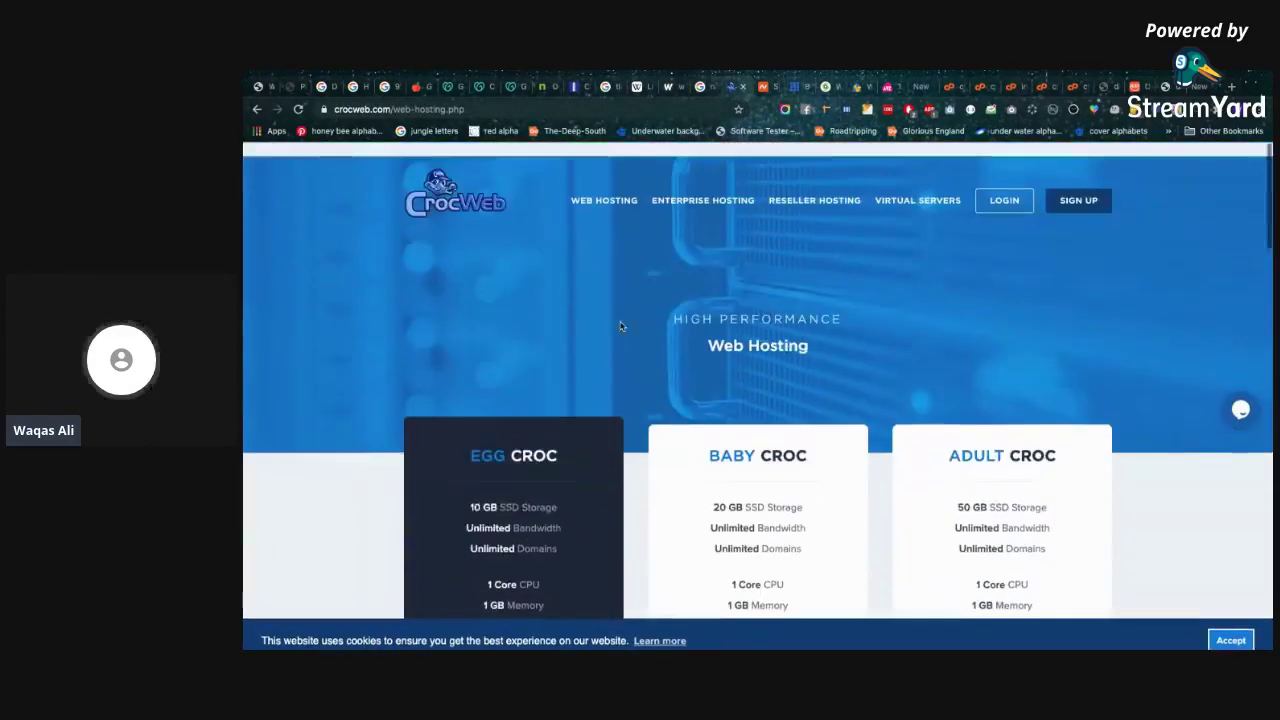
scroll(620, 326, down, 1)
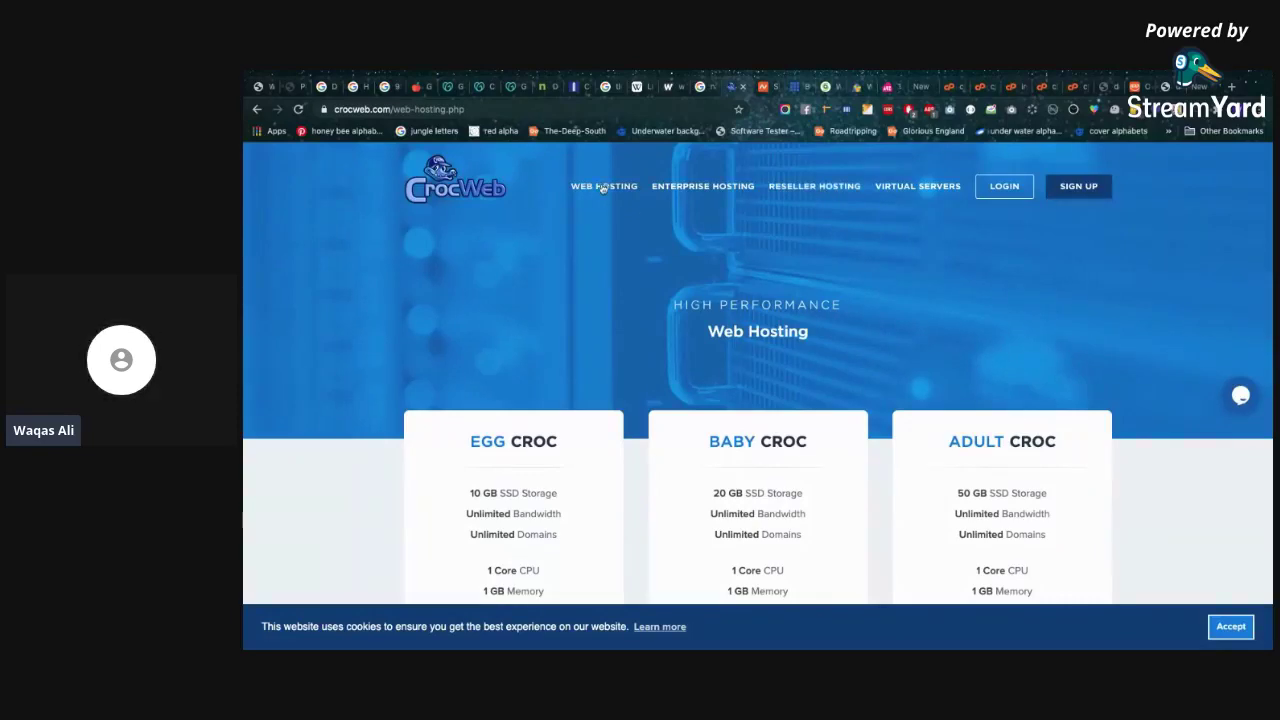
scroll(575, 312, down, 3)
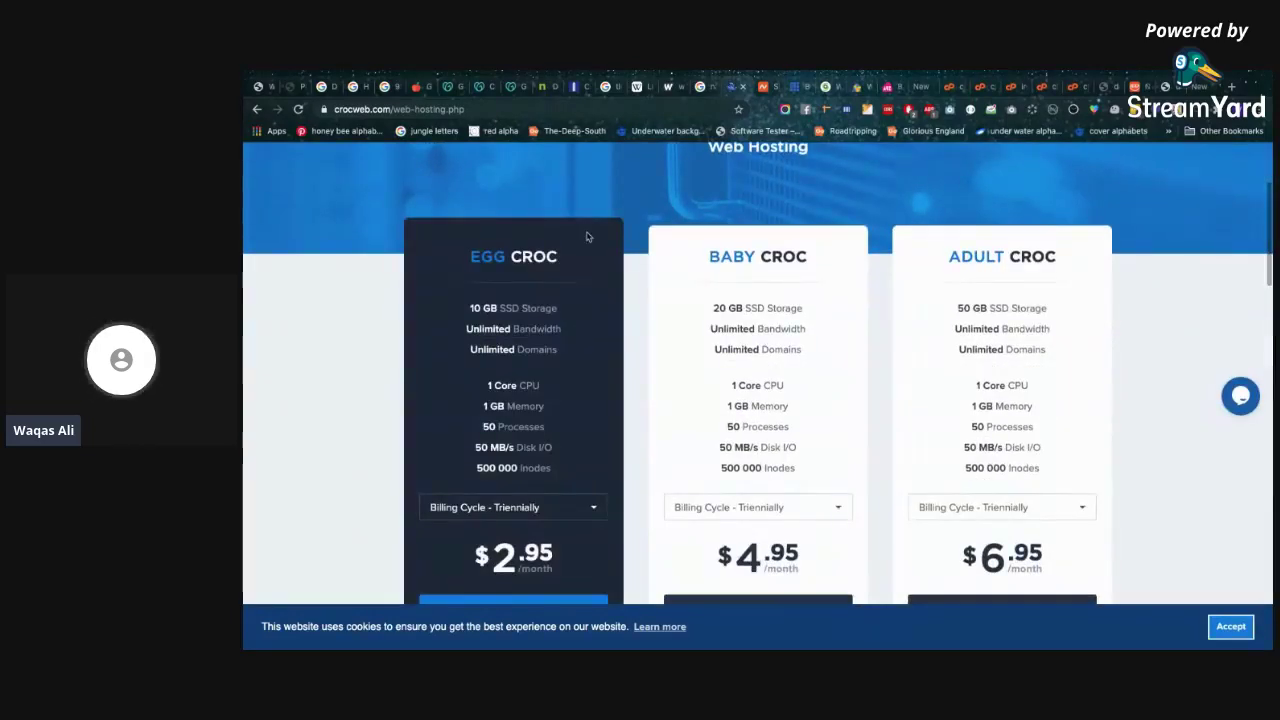
scroll(588, 236, up, 3)
click(590, 190)
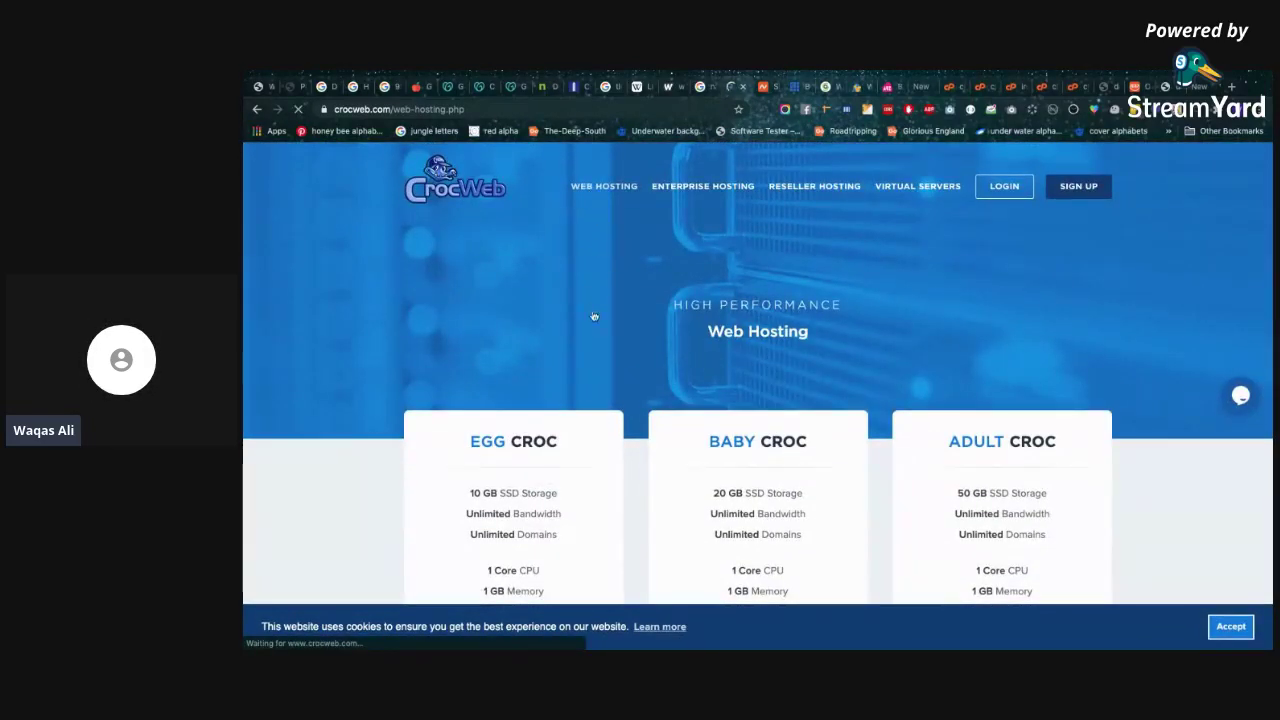
scroll(592, 315, down, 3)
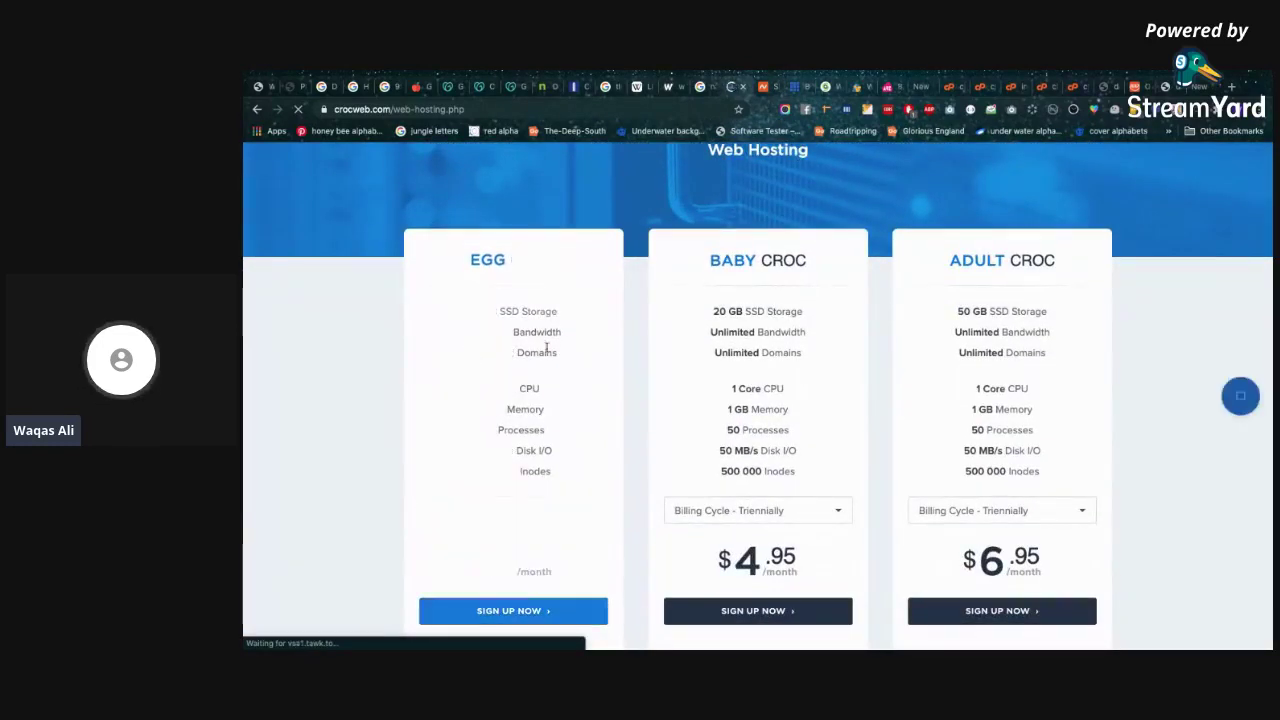
Browse Namecheap's shared hosting plans, then move on to the Bluehost homepage.
click(765, 86)
scroll(679, 388, down, 4)
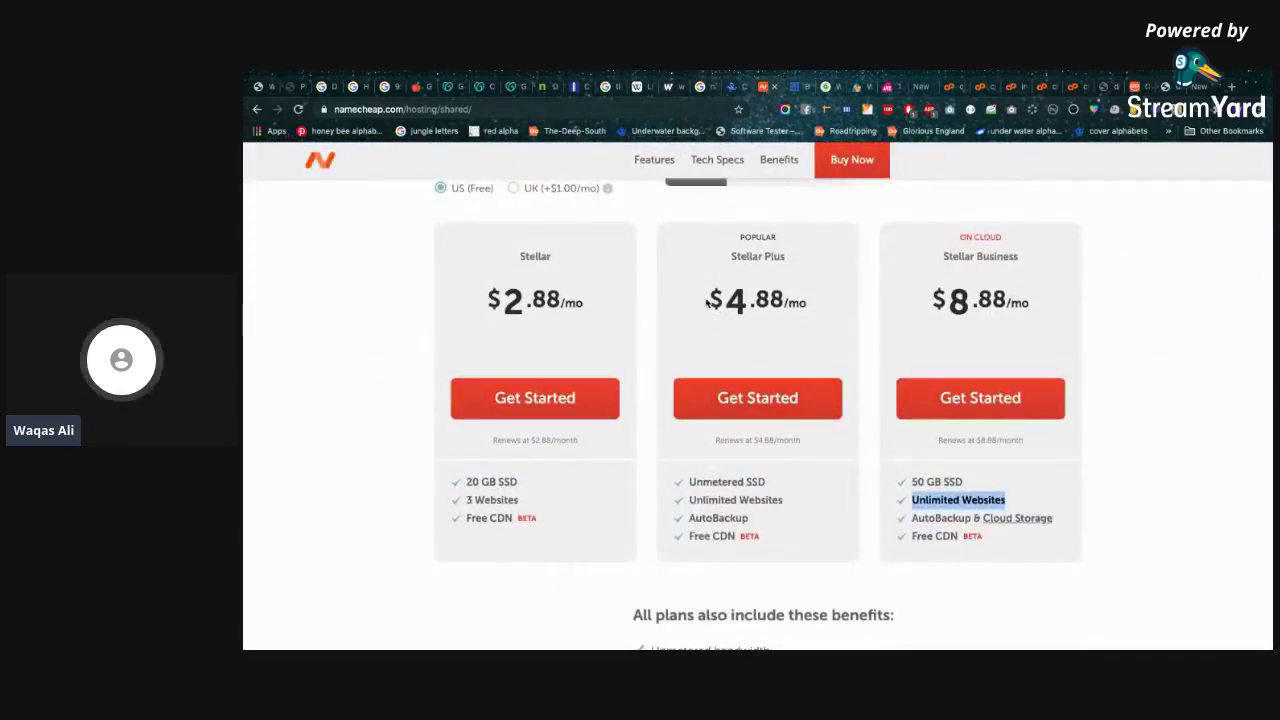
click(792, 87)
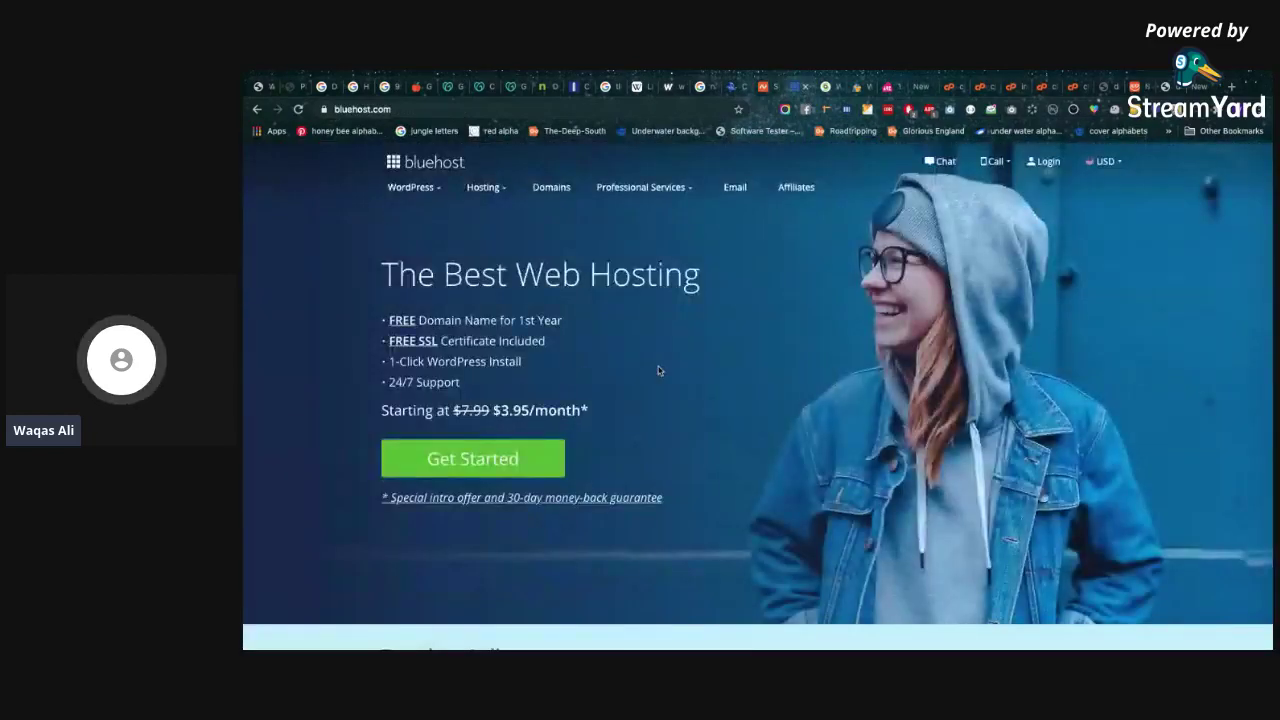
Compare Bluehost's four shared hosting plans ($3.95–$13.95/month), then return to the HostGator subdomain list.
scroll(659, 371, down, 2)
scroll(657, 371, up, 2)
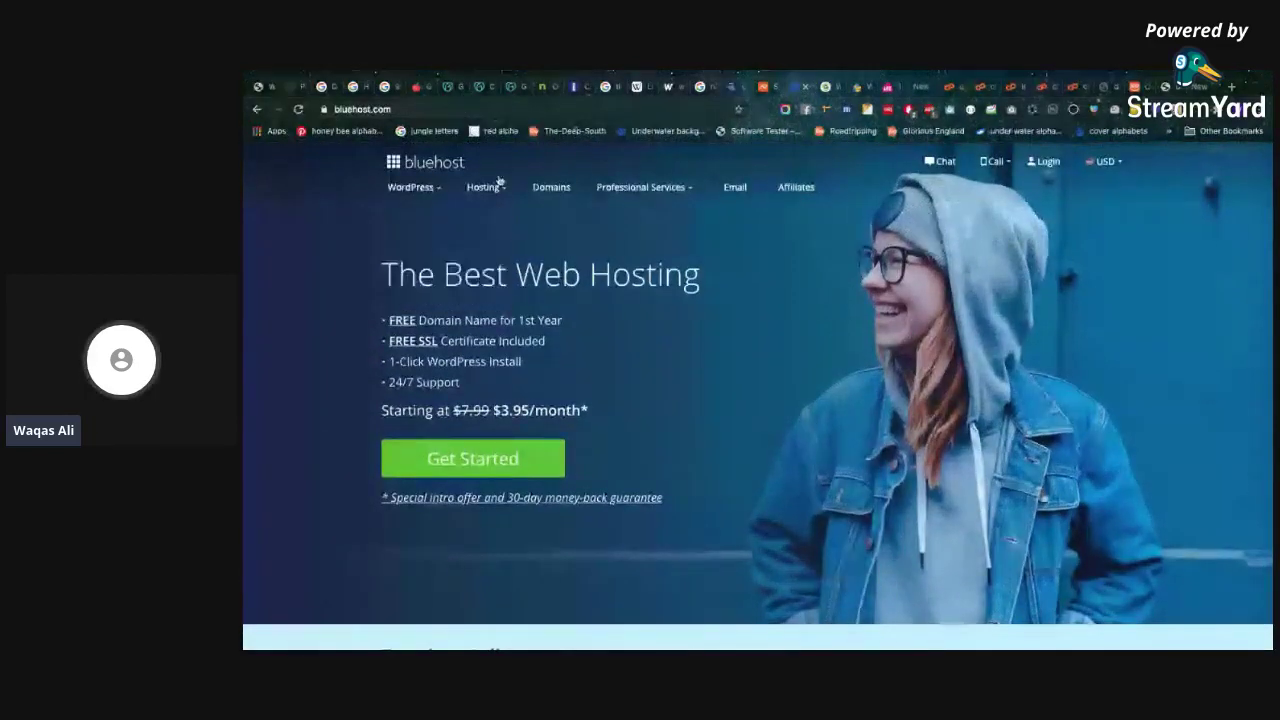
mouse_move(500, 182)
click(508, 220)
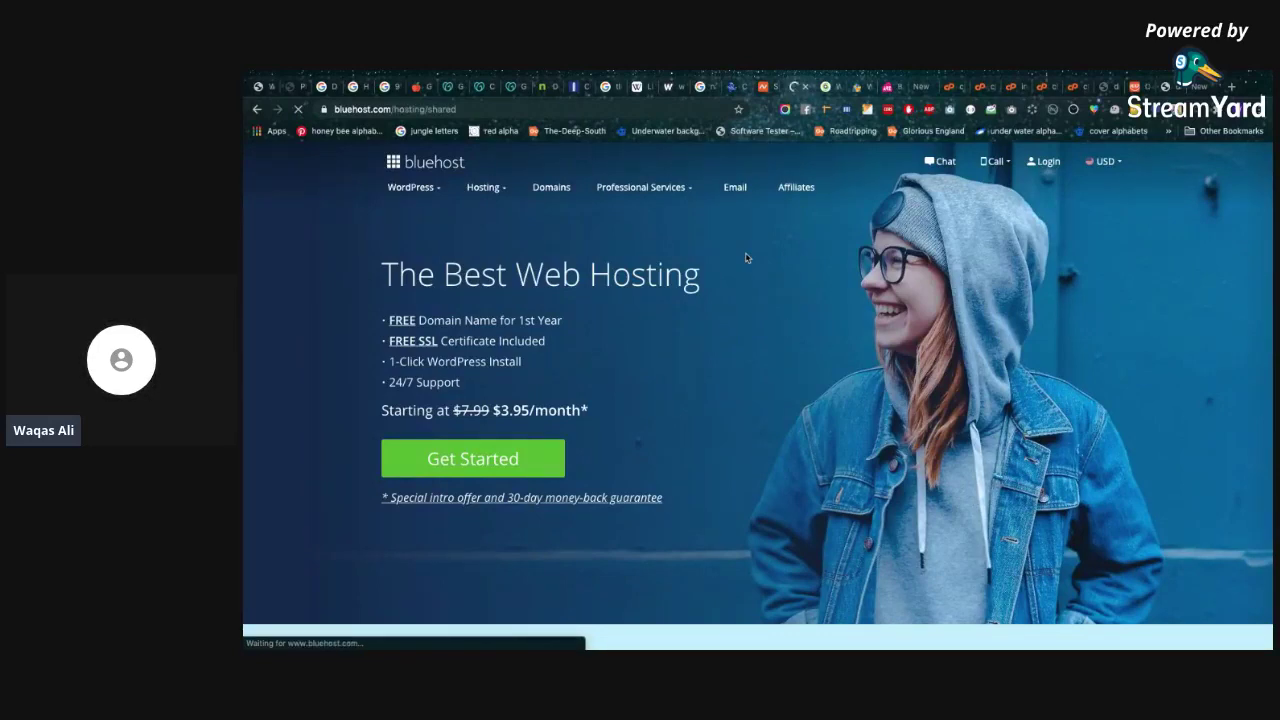
scroll(748, 340, down, 2)
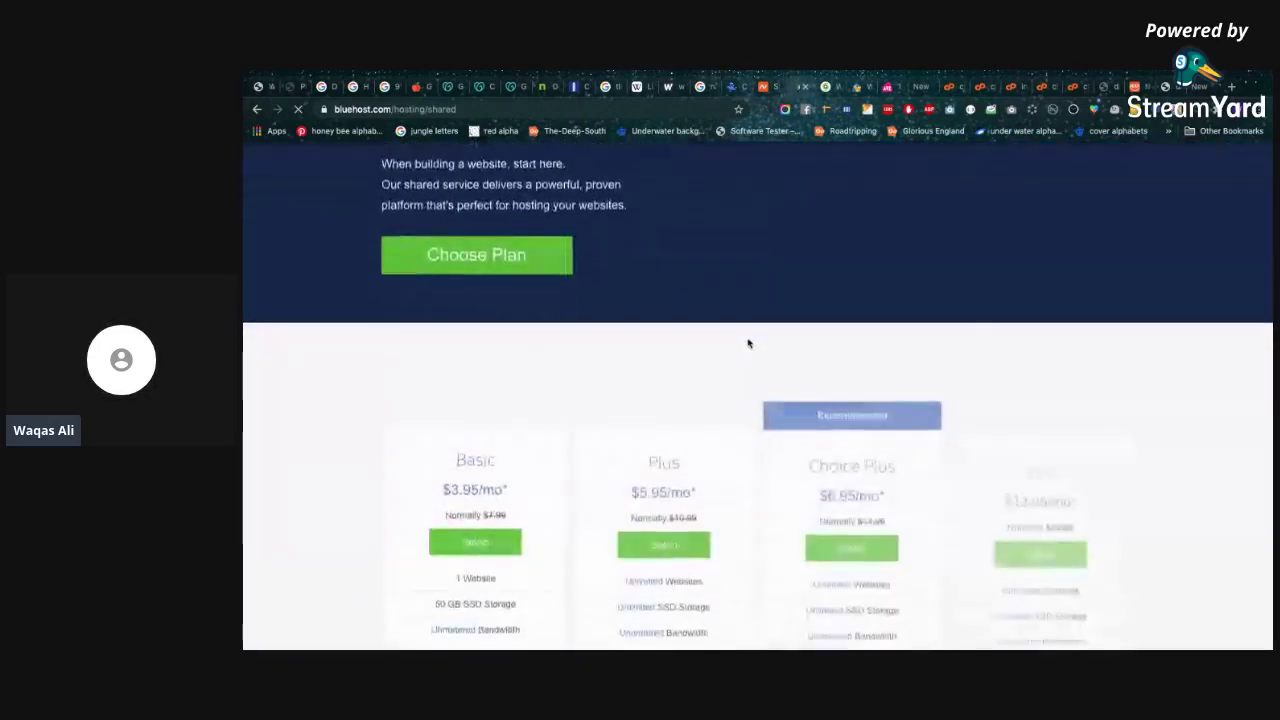
scroll(748, 343, down, 2)
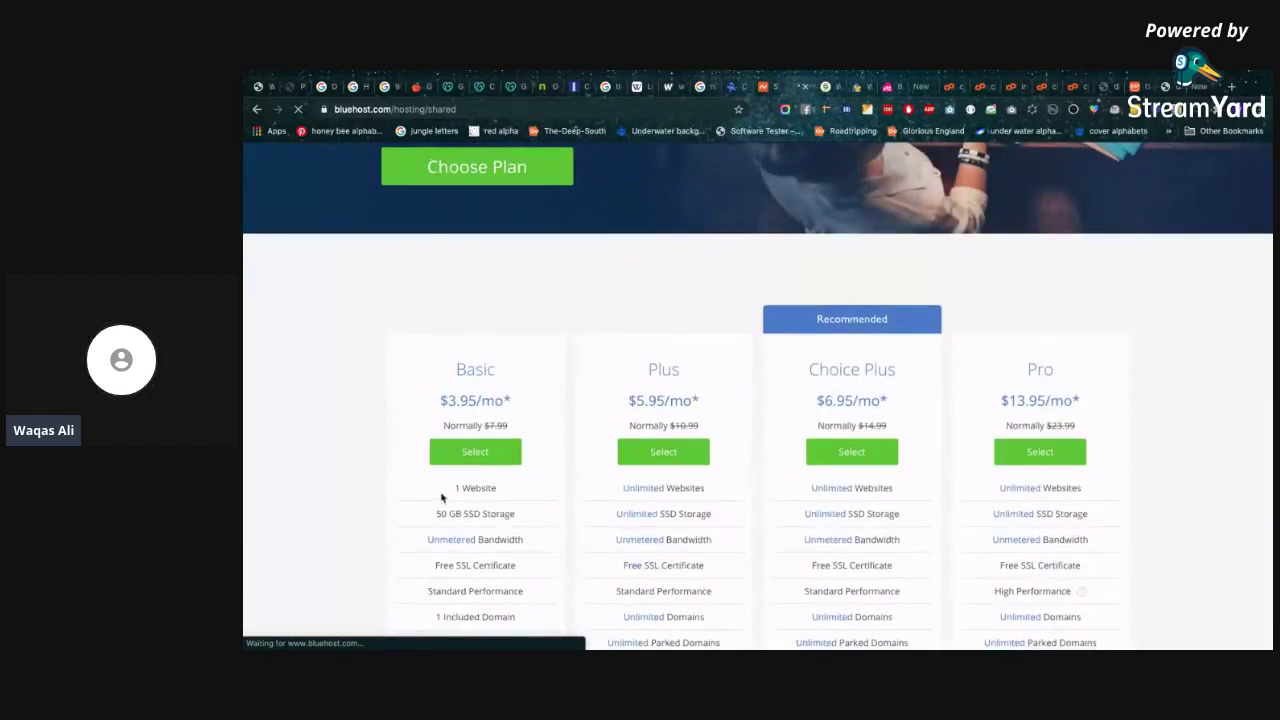
triple_click(497, 486)
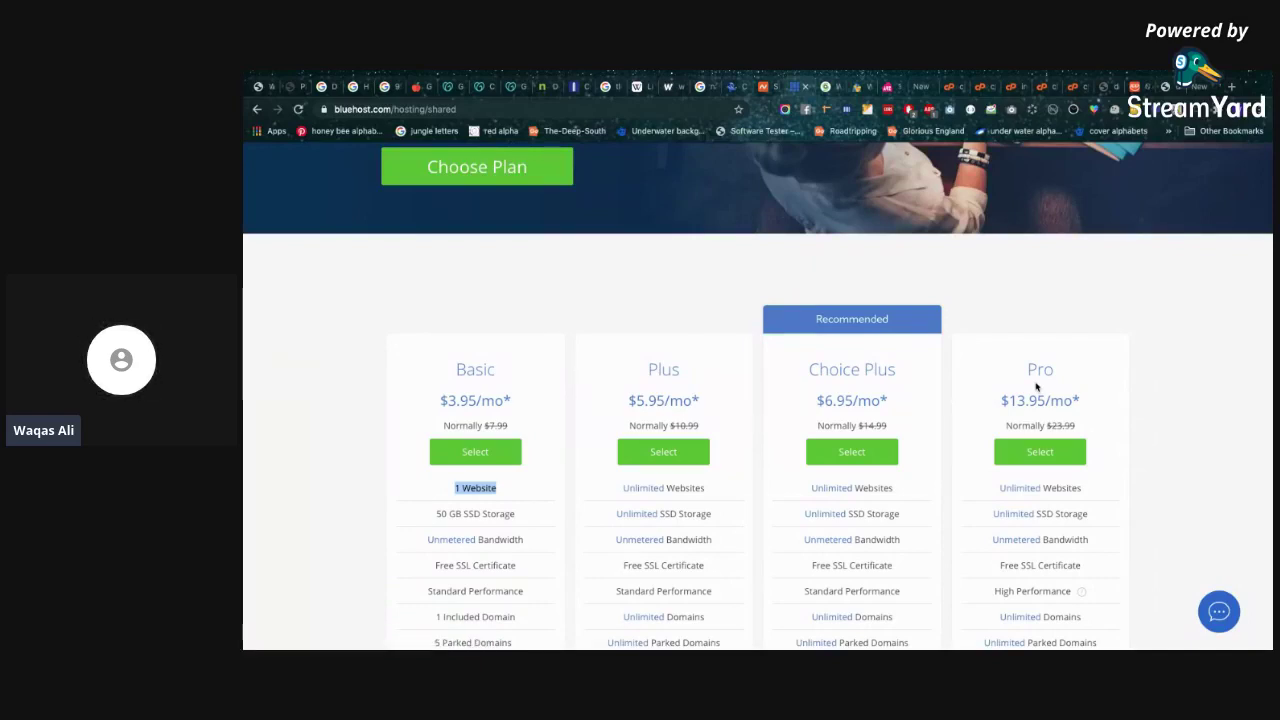
click(952, 87)
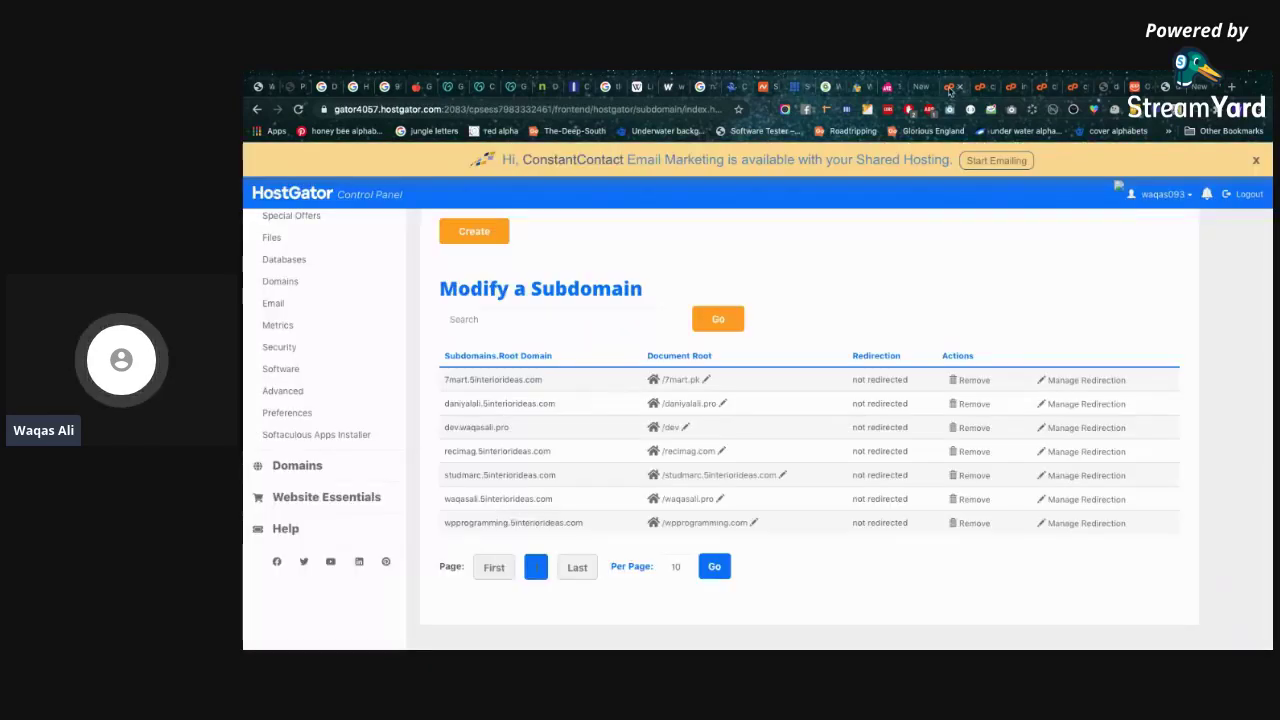
Check the account's home directory in File Manager, then go back to the cPanel home dashboard.
click(990, 87)
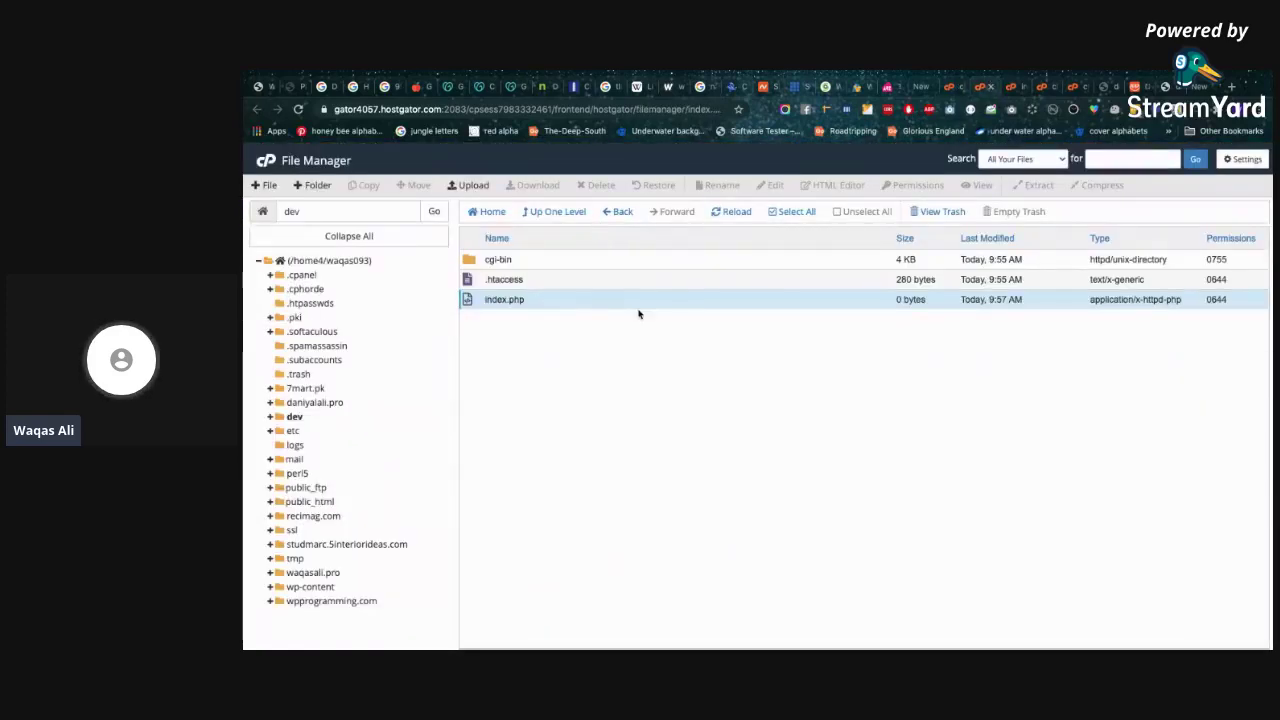
click(552, 211)
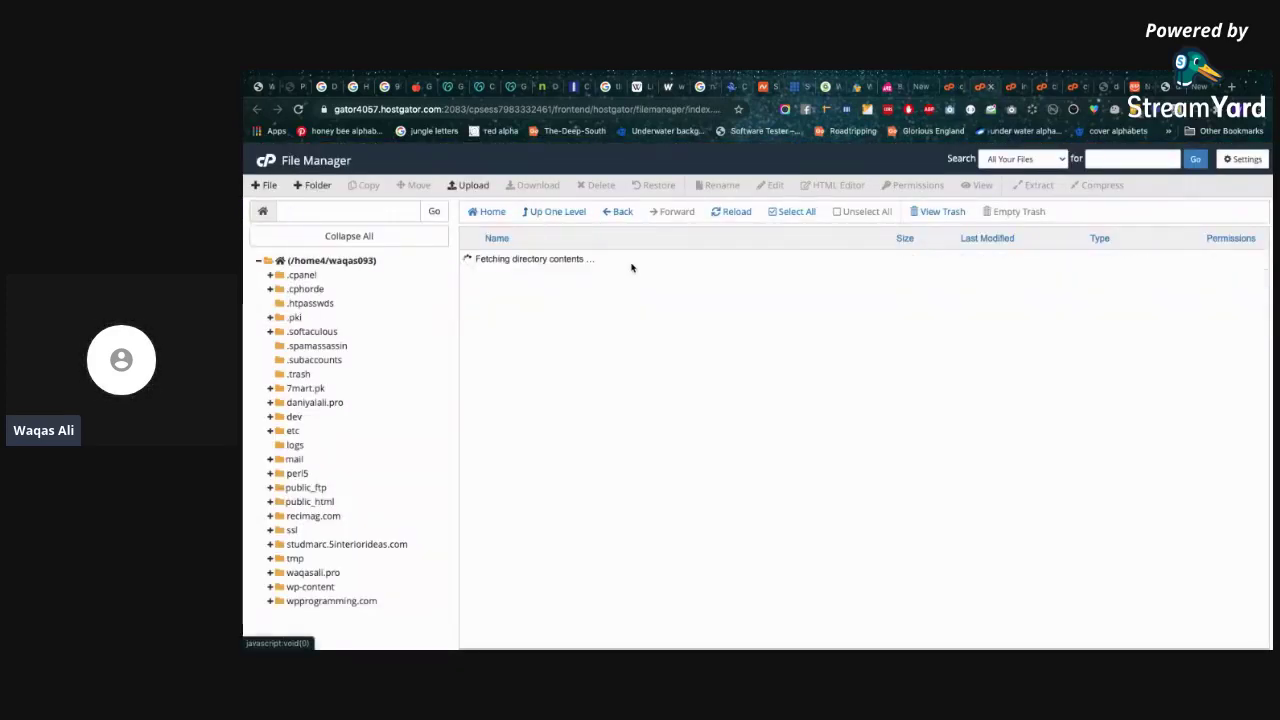
click(953, 87)
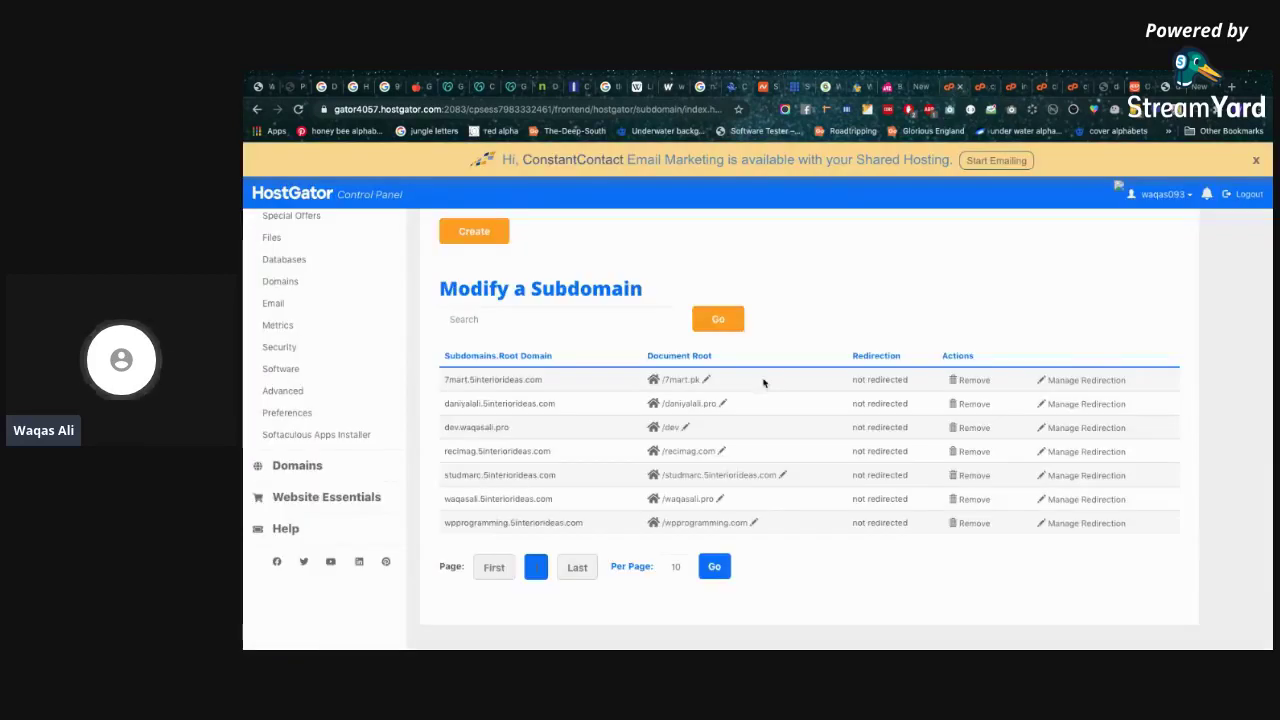
scroll(597, 275, up, 3)
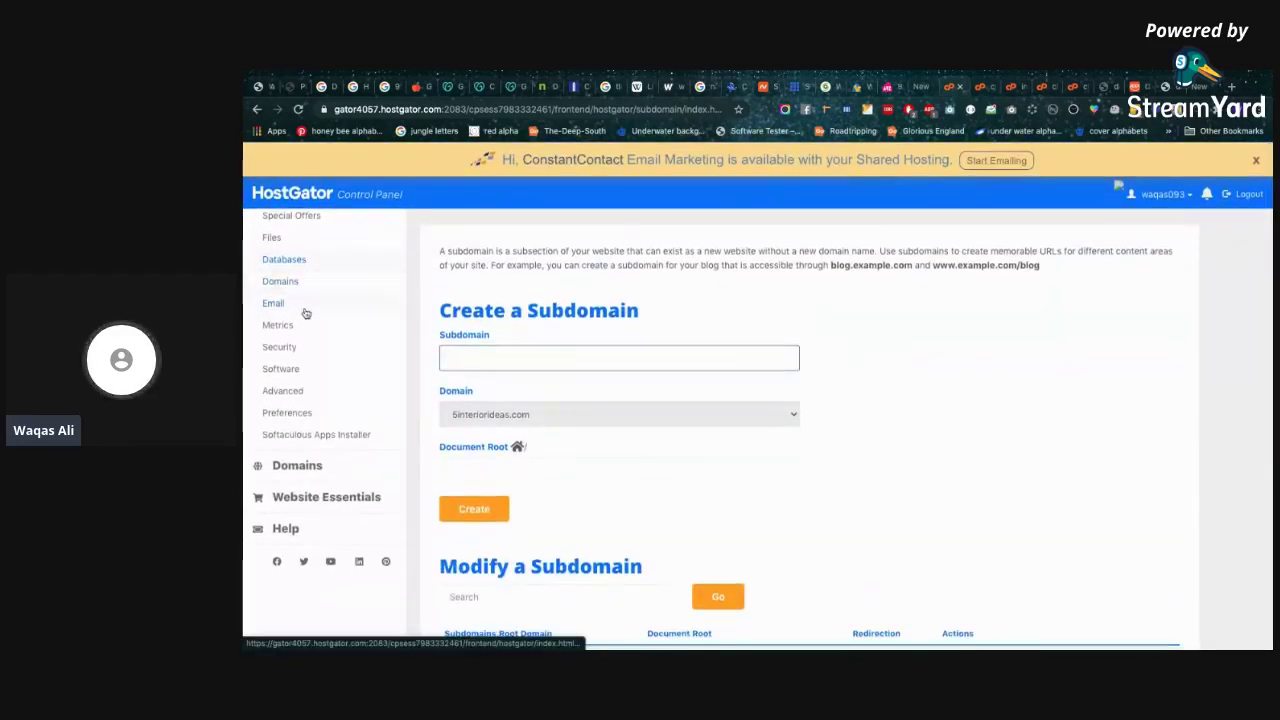
scroll(305, 313, down, 1)
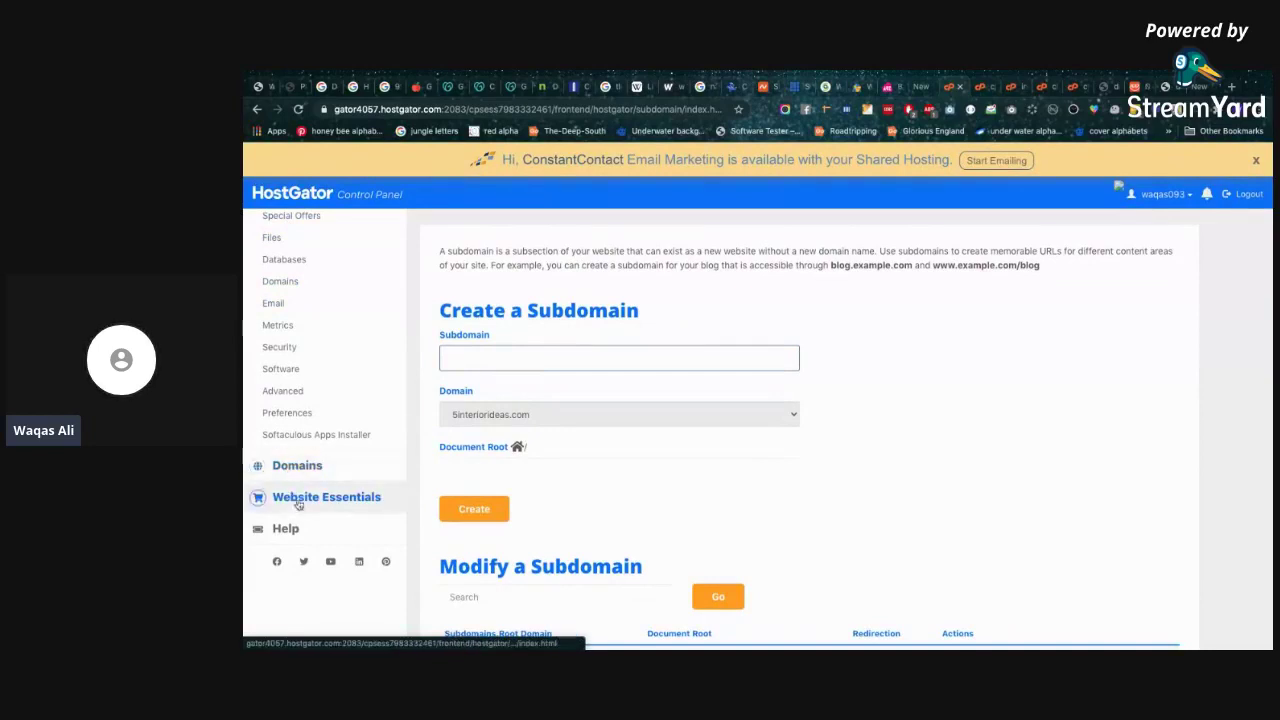
click(391, 214)
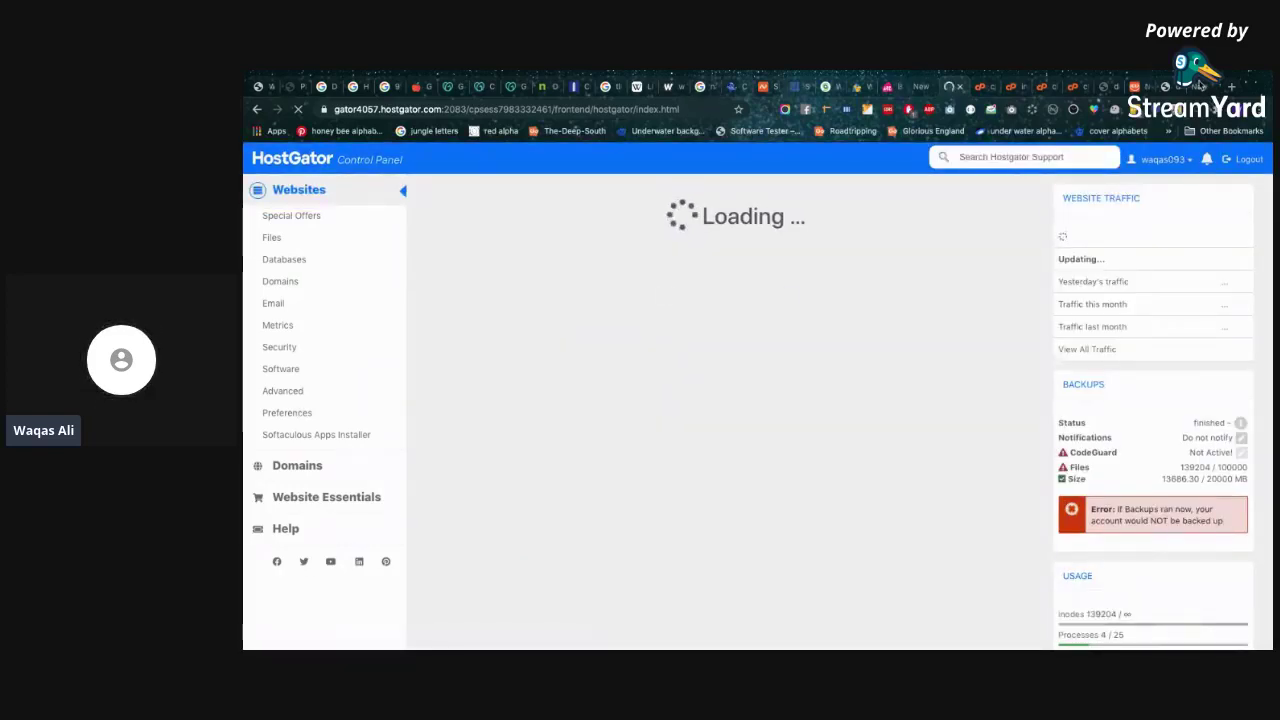
key(ctrl+t)
Load the local phpMyAdmin at localhost in a new tab, then return to the cPanel dashboard.
text(localhost/phpmyadmin)
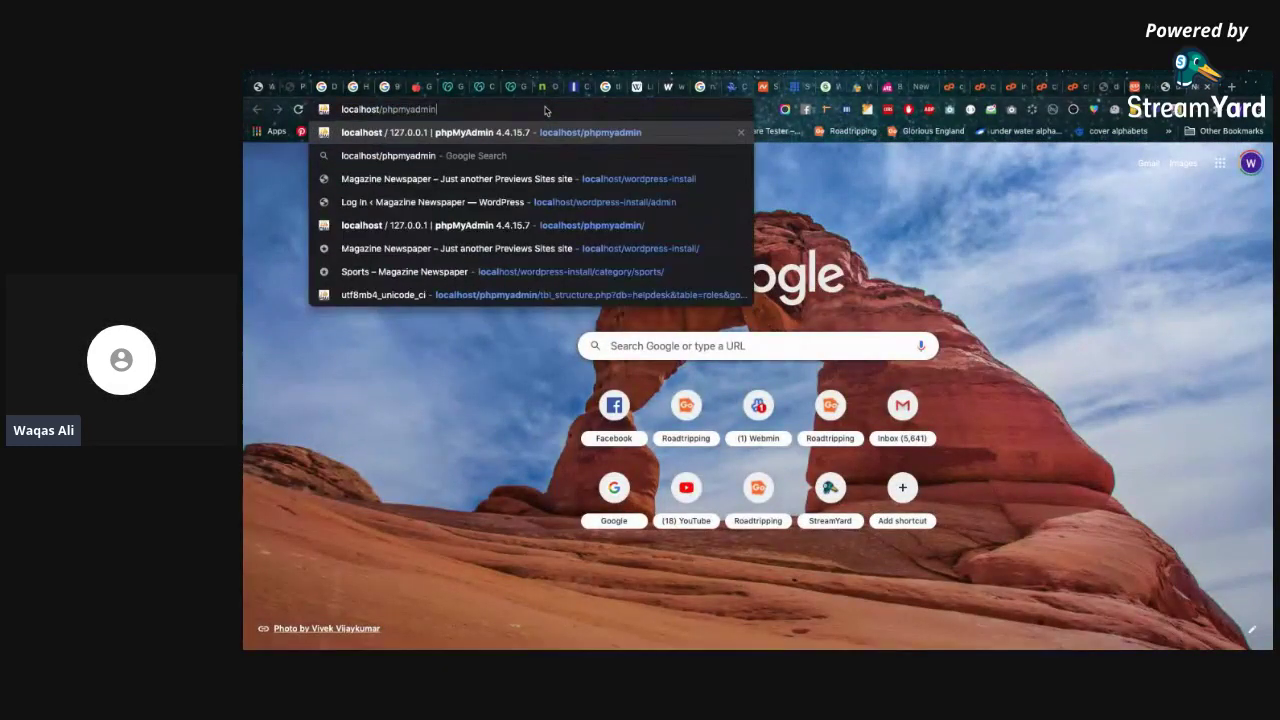
key(Return)
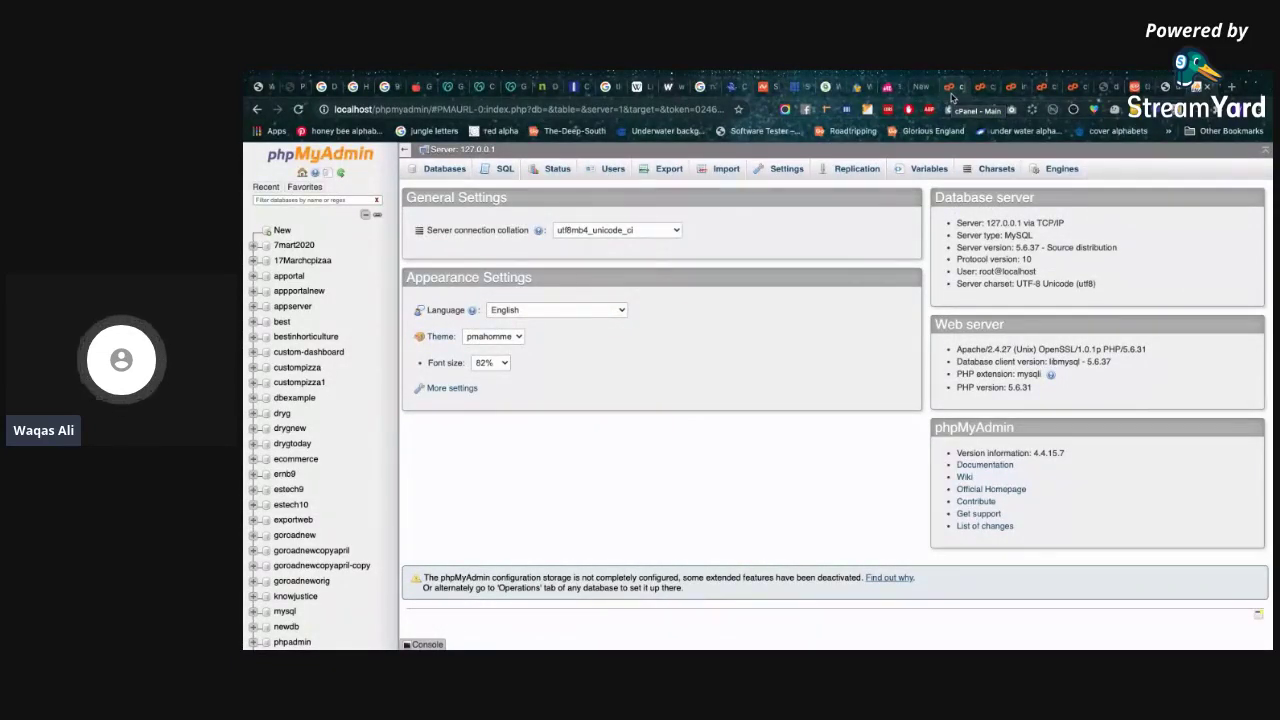
click(953, 90)
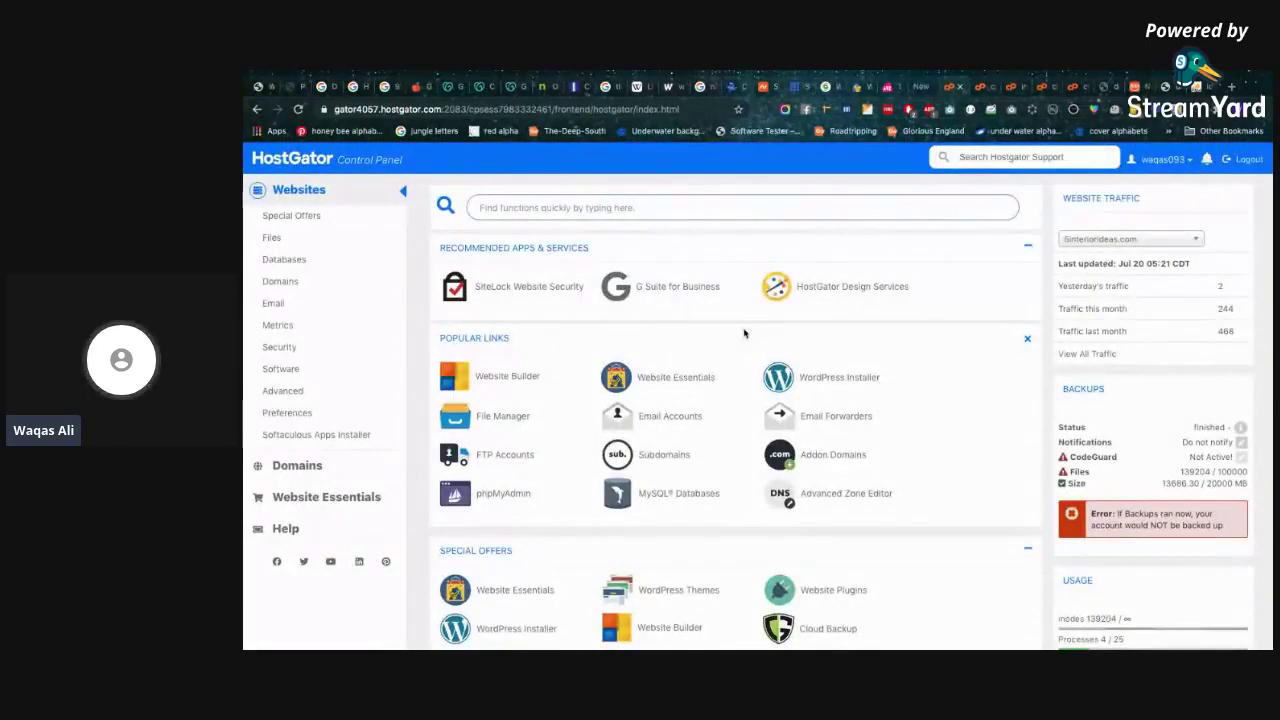
Launch the hosting account's phpMyAdmin from cPanel's Databases section.
scroll(585, 398, down, 5)
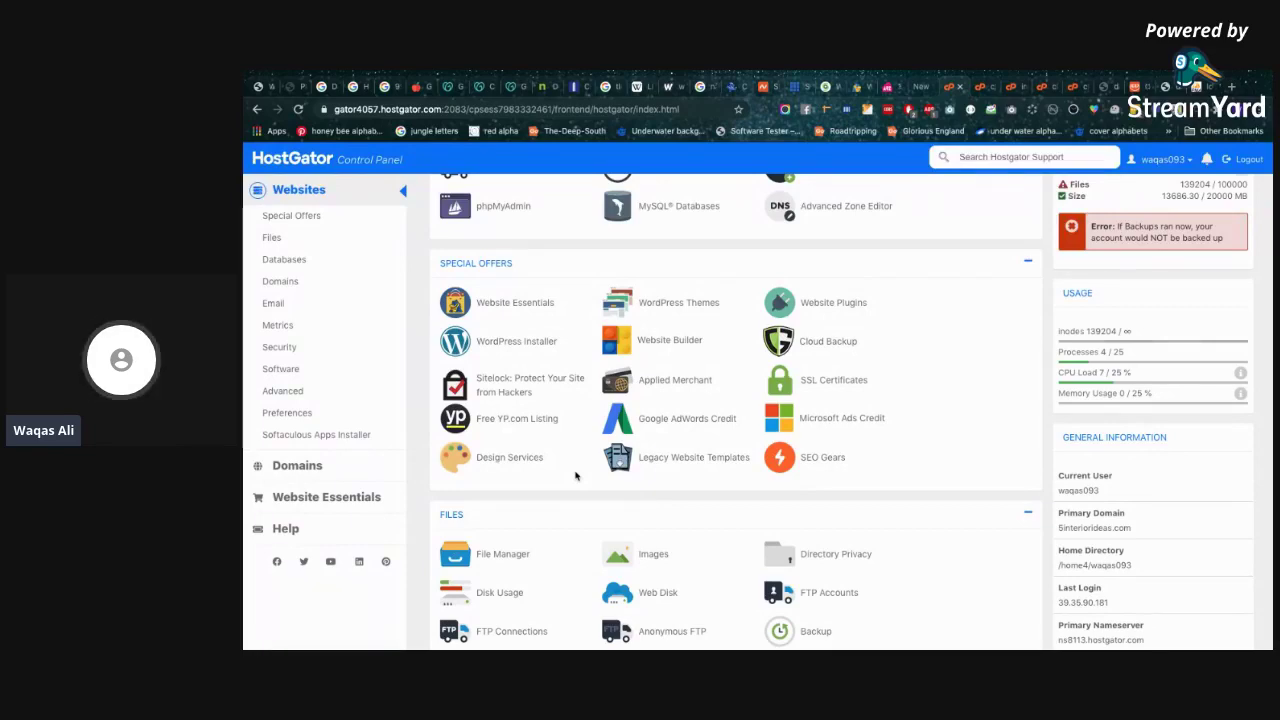
scroll(575, 476, down, 5)
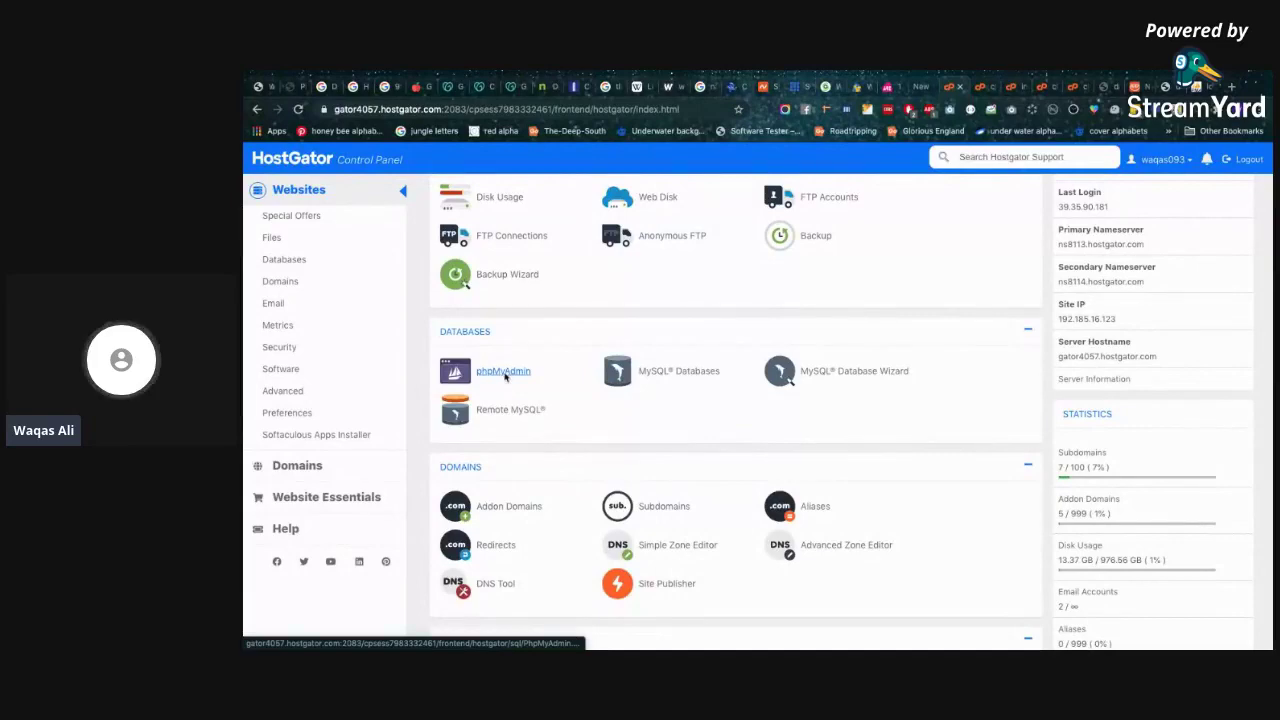
click(504, 372)
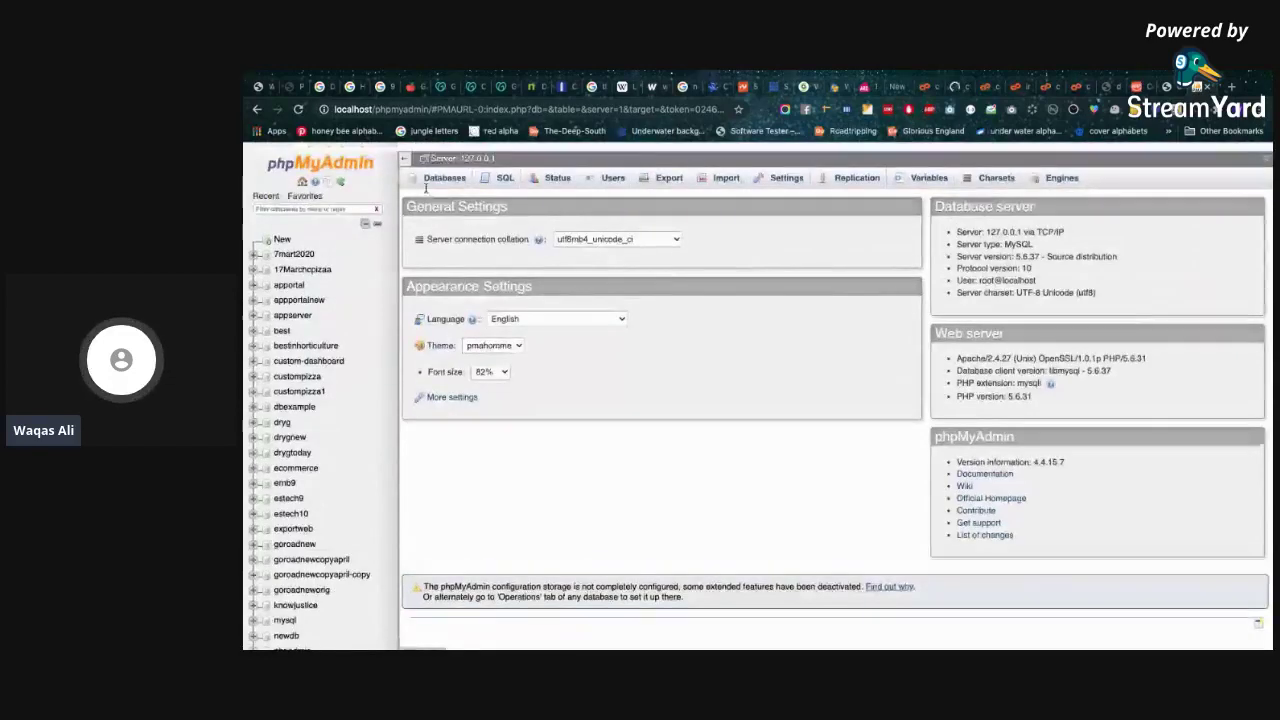
List the local server's databases, view the hosted phpMyAdmin's single database, then return to cPanel.
click(434, 175)
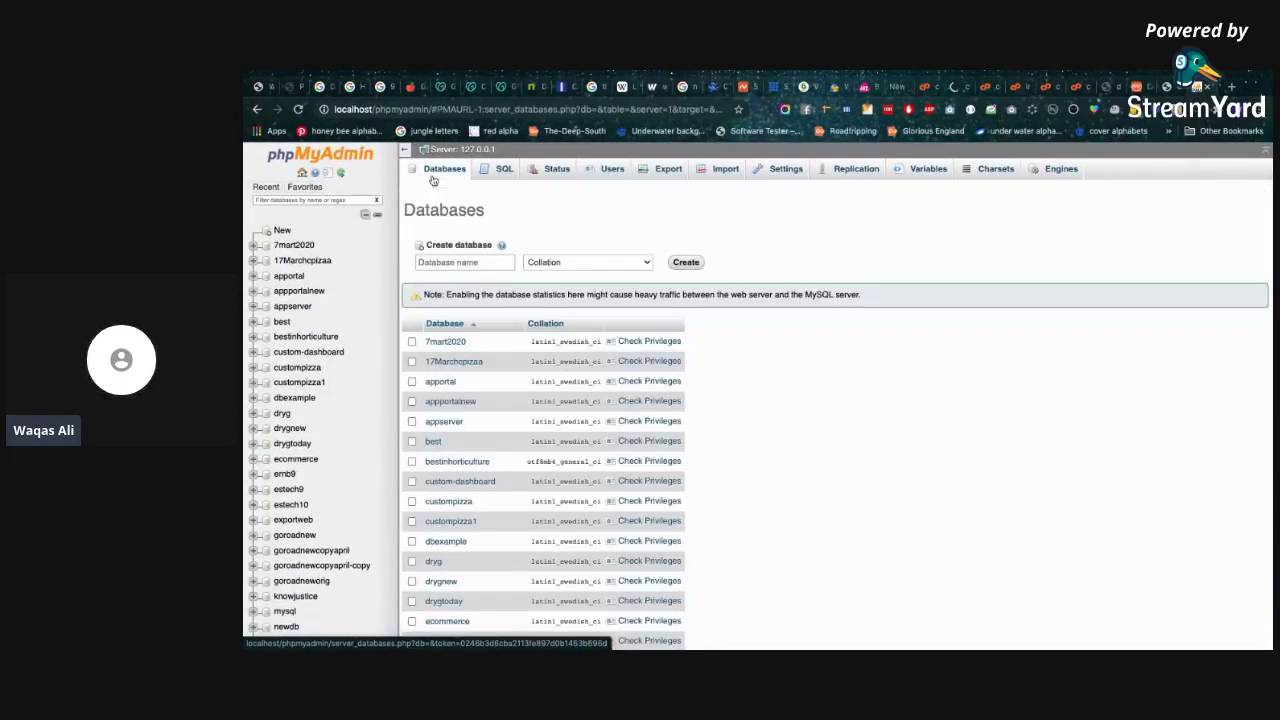
click(455, 261)
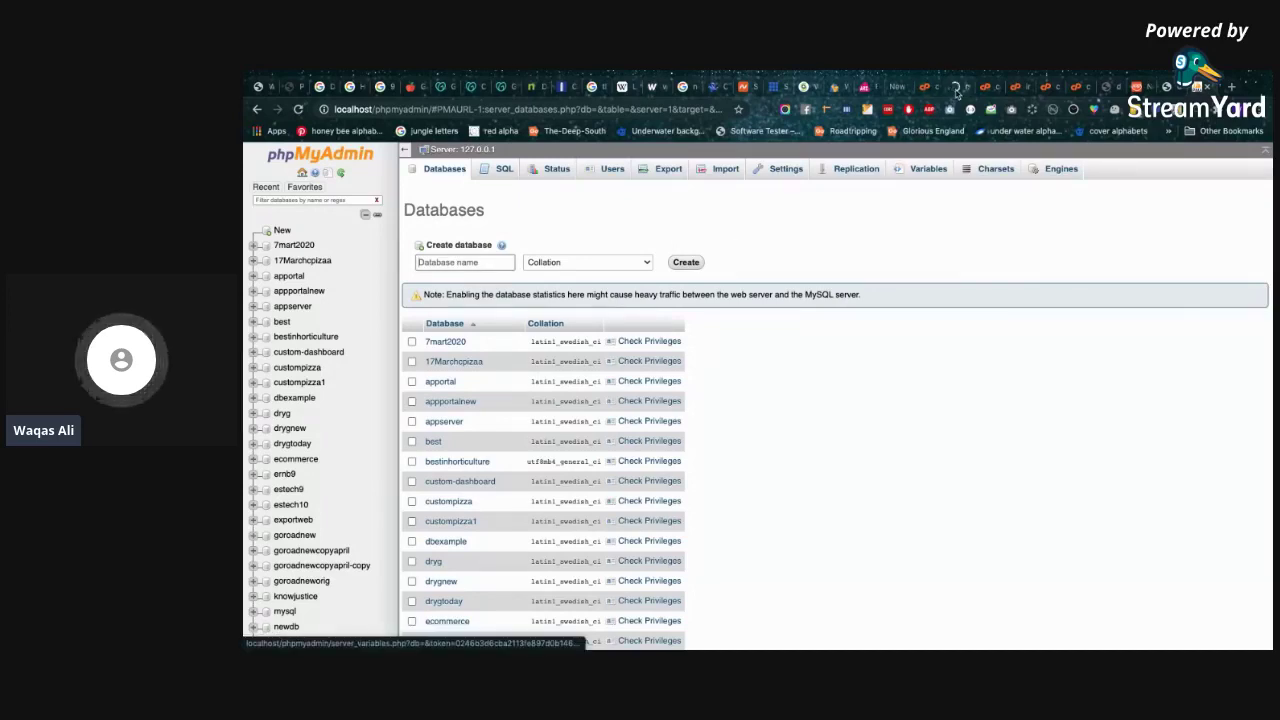
click(957, 90)
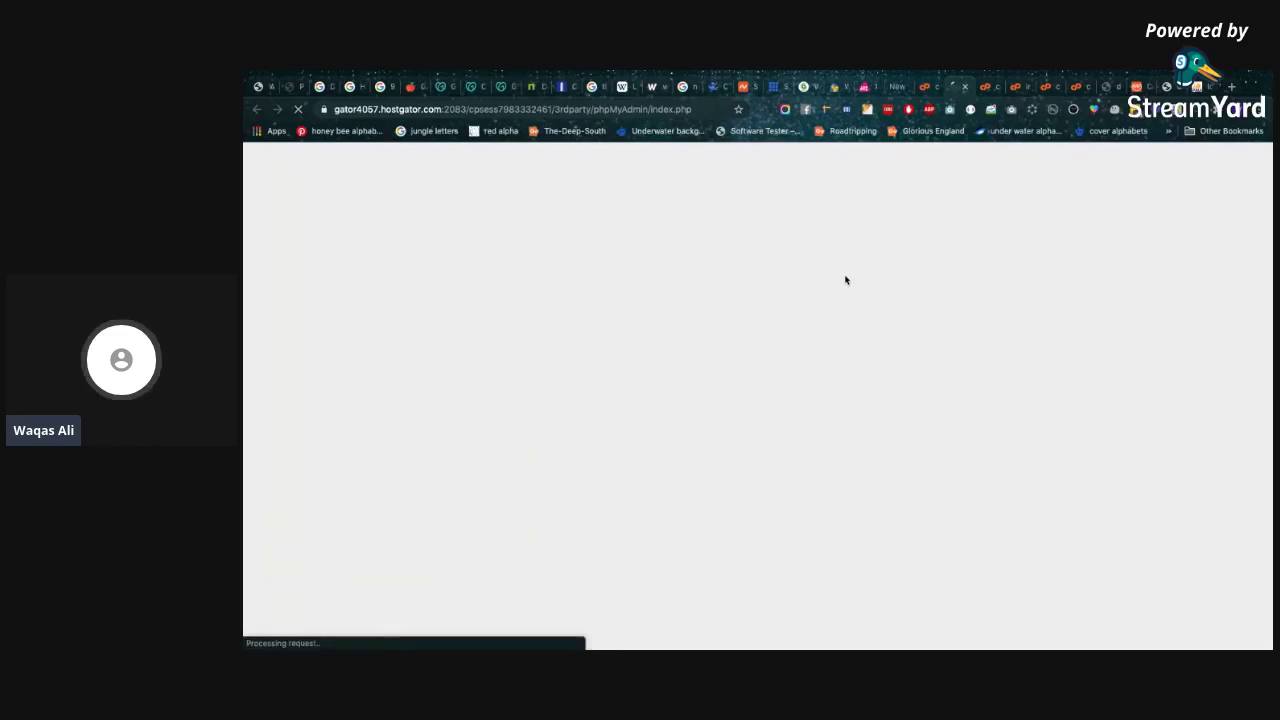
scroll(377, 280, down, 1)
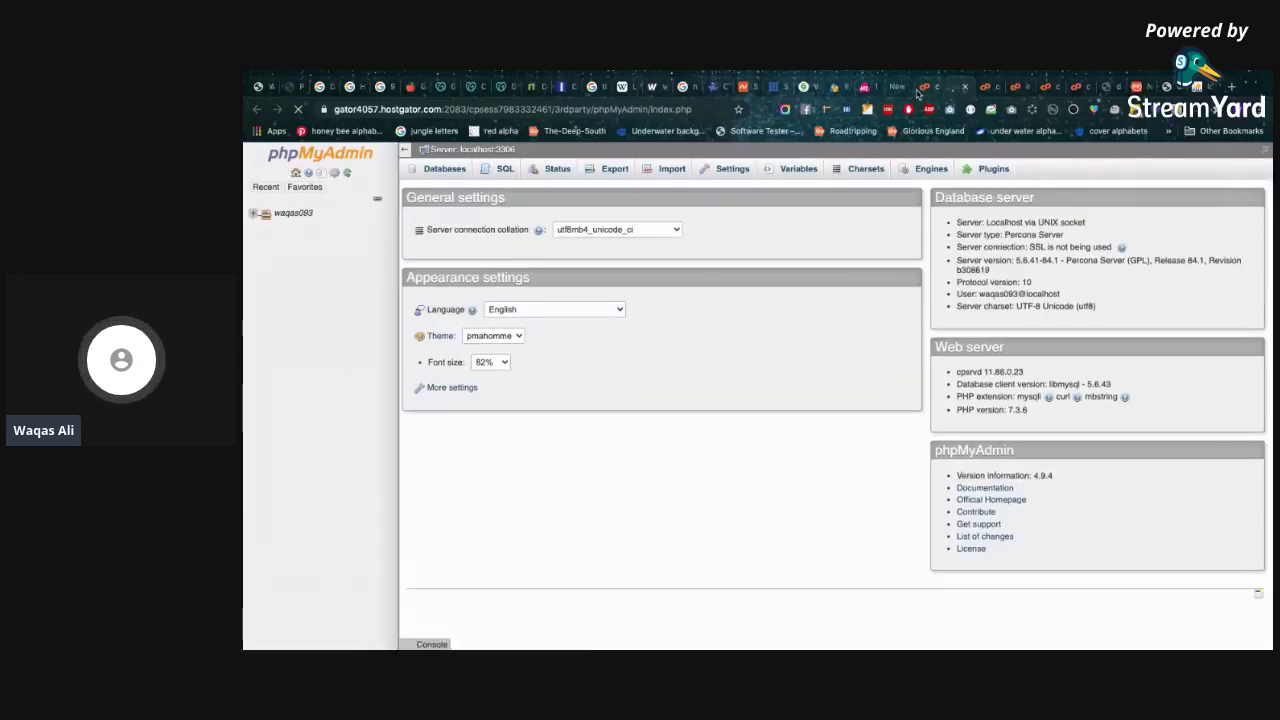
click(920, 88)
scroll(774, 391, down, 1)
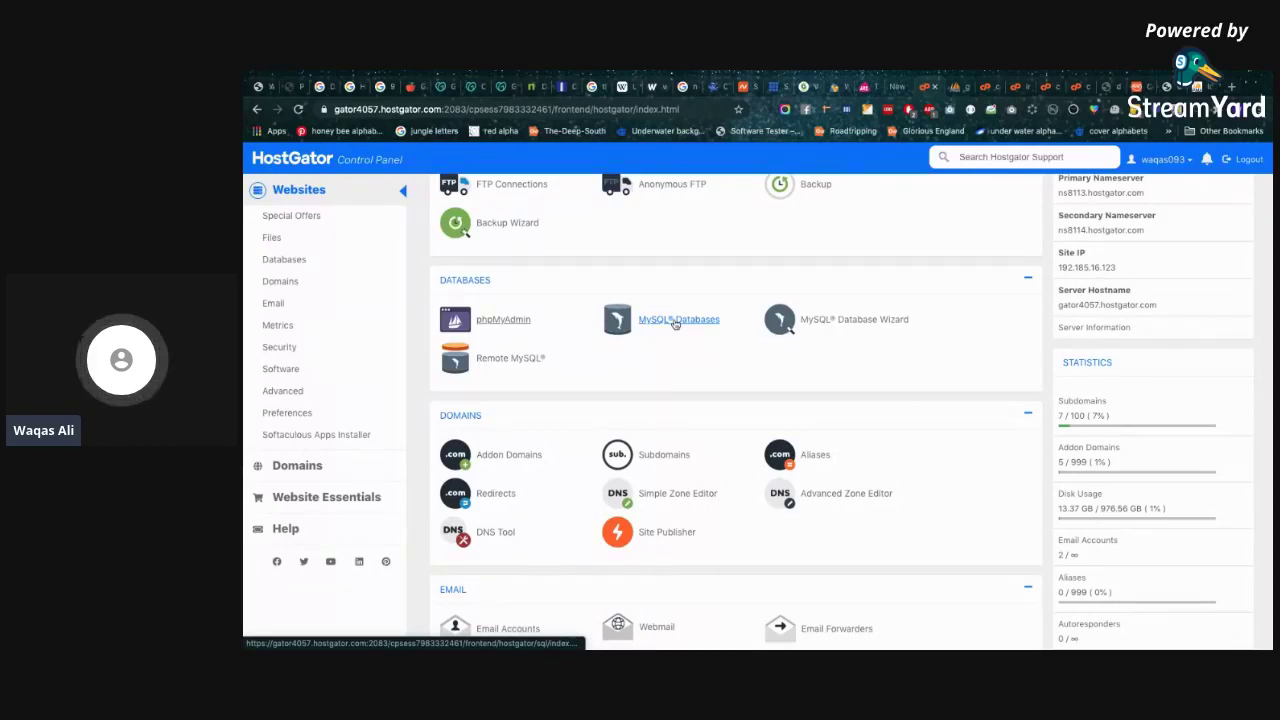
Open MySQL Databases in a new tab, briefly checking the hosted phpMyAdmin database list first.
right_click(675, 324)
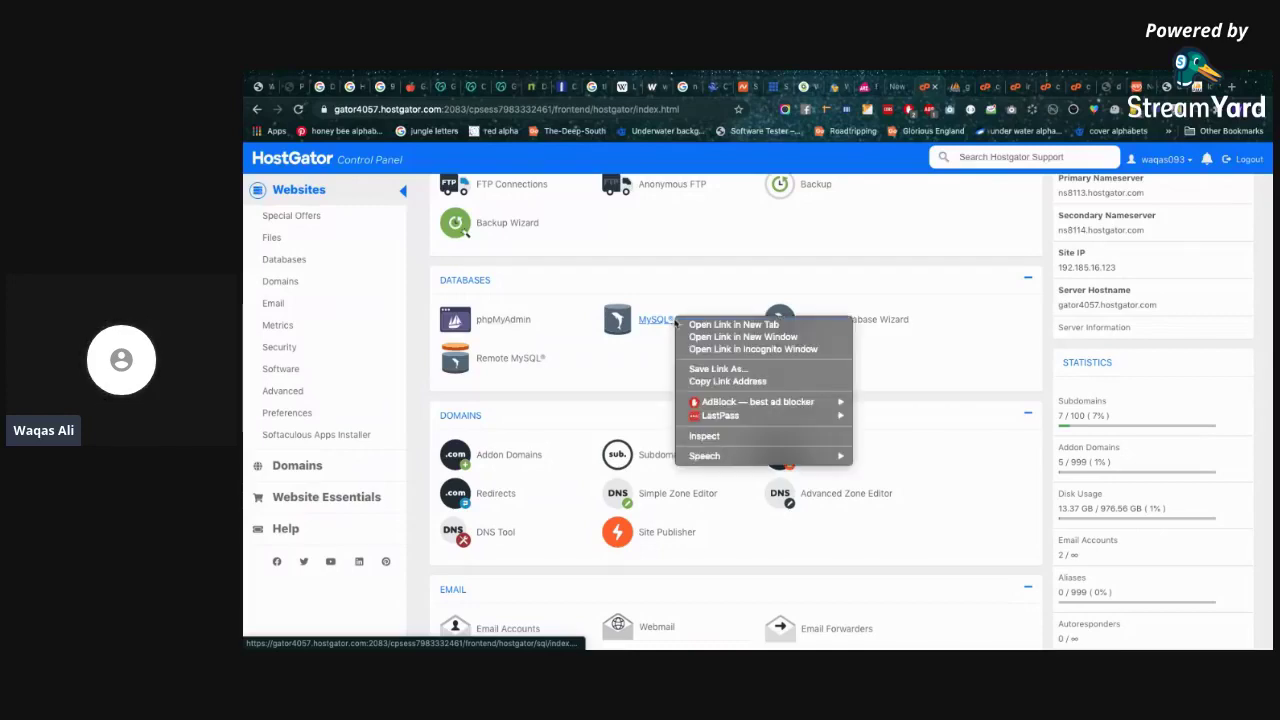
key(Escape)
click(503, 319)
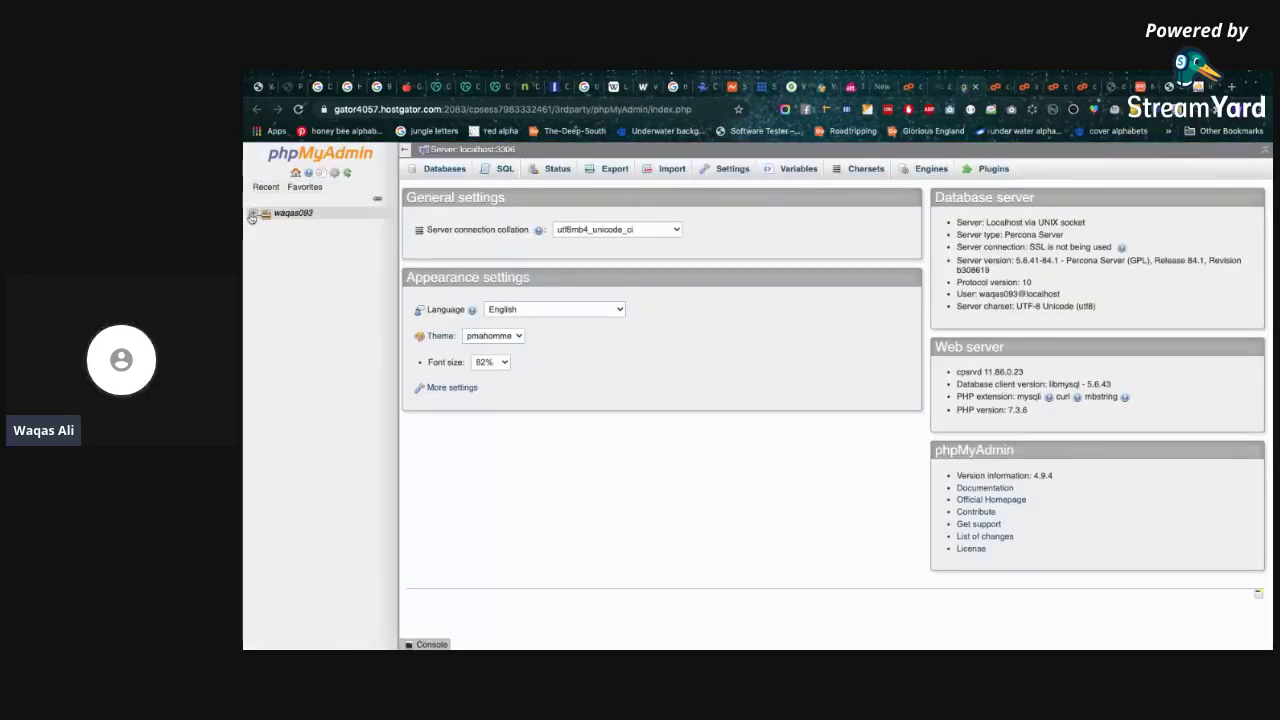
click(252, 215)
click(252, 215)
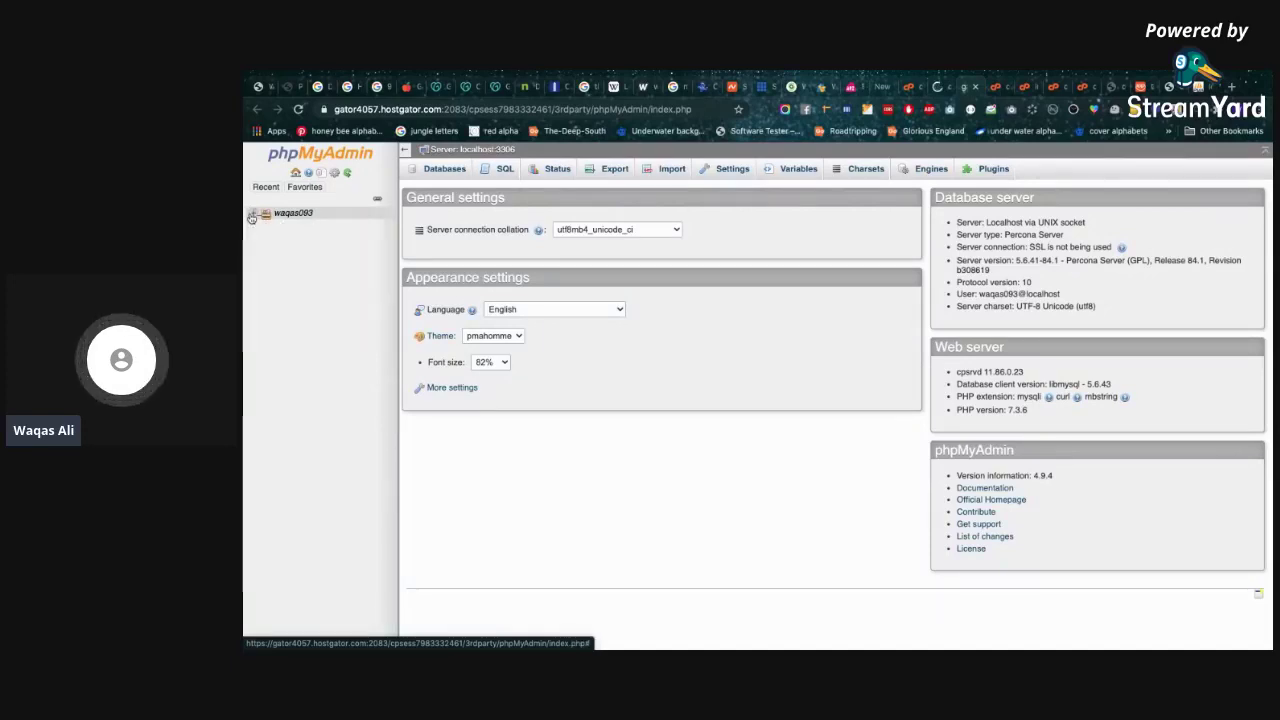
click(946, 89)
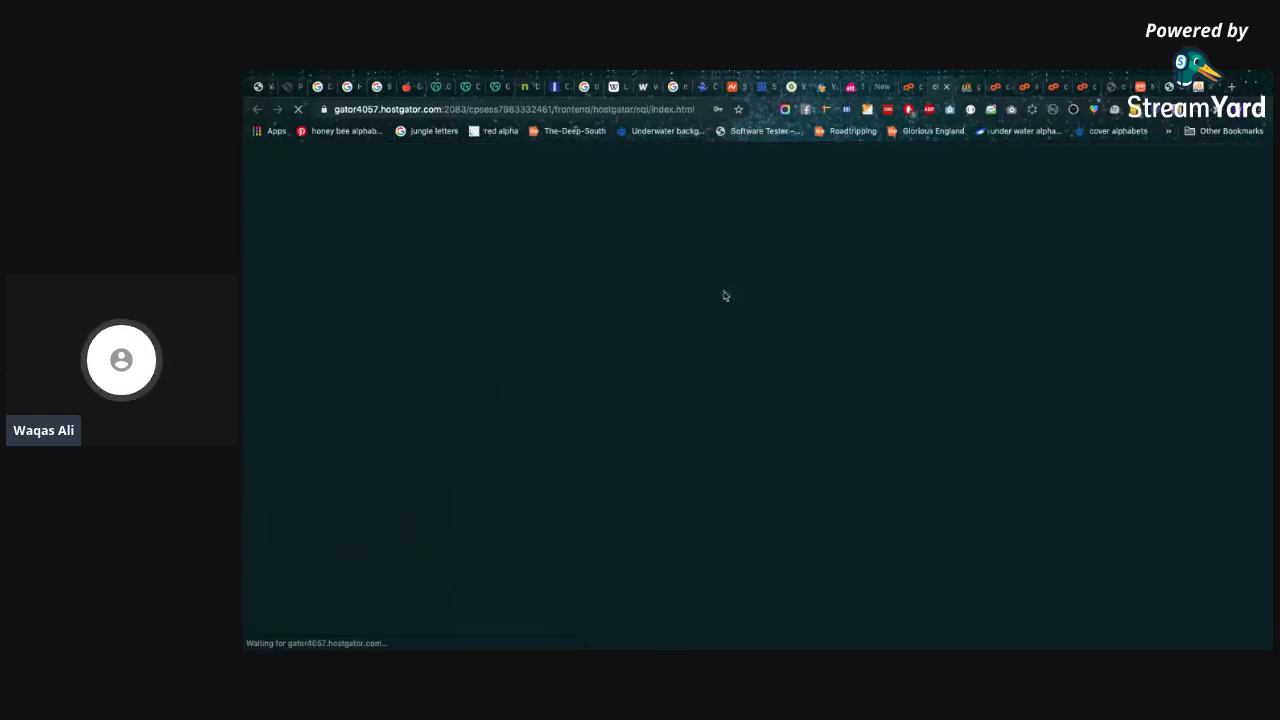
scroll(650, 362, down, 1)
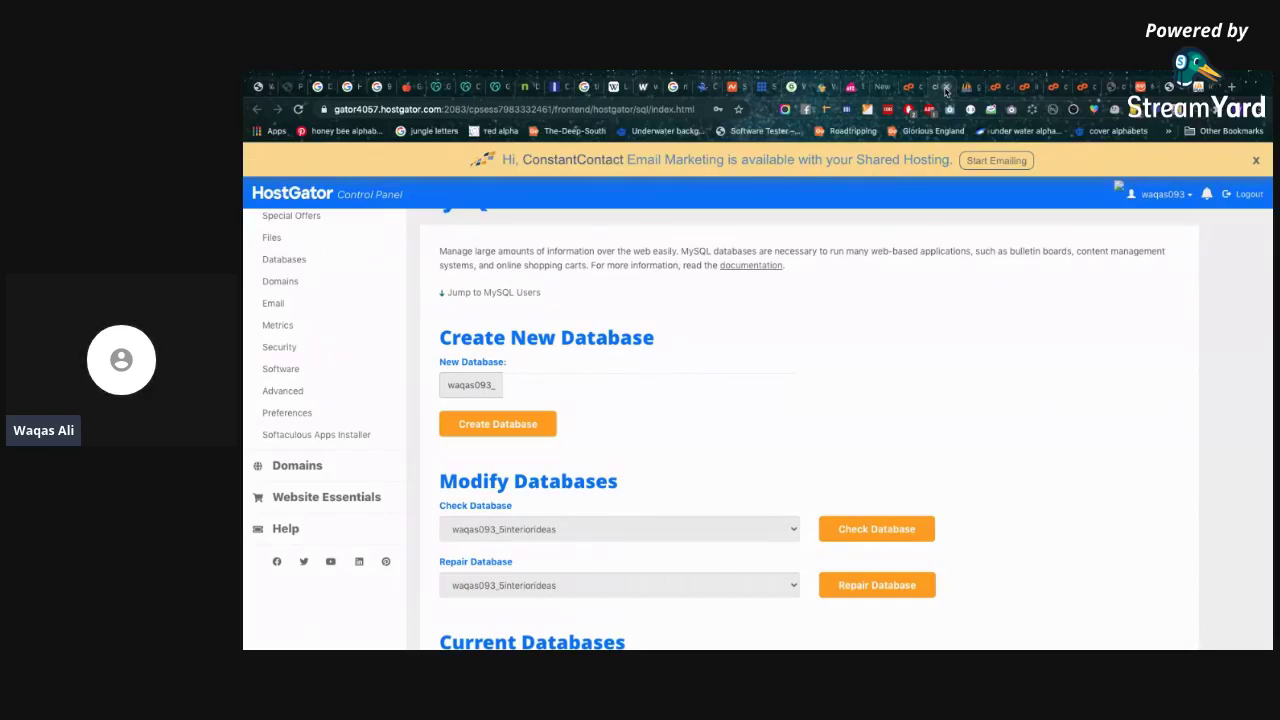
Return to the hosted phpMyAdmin tab.
click(945, 89)
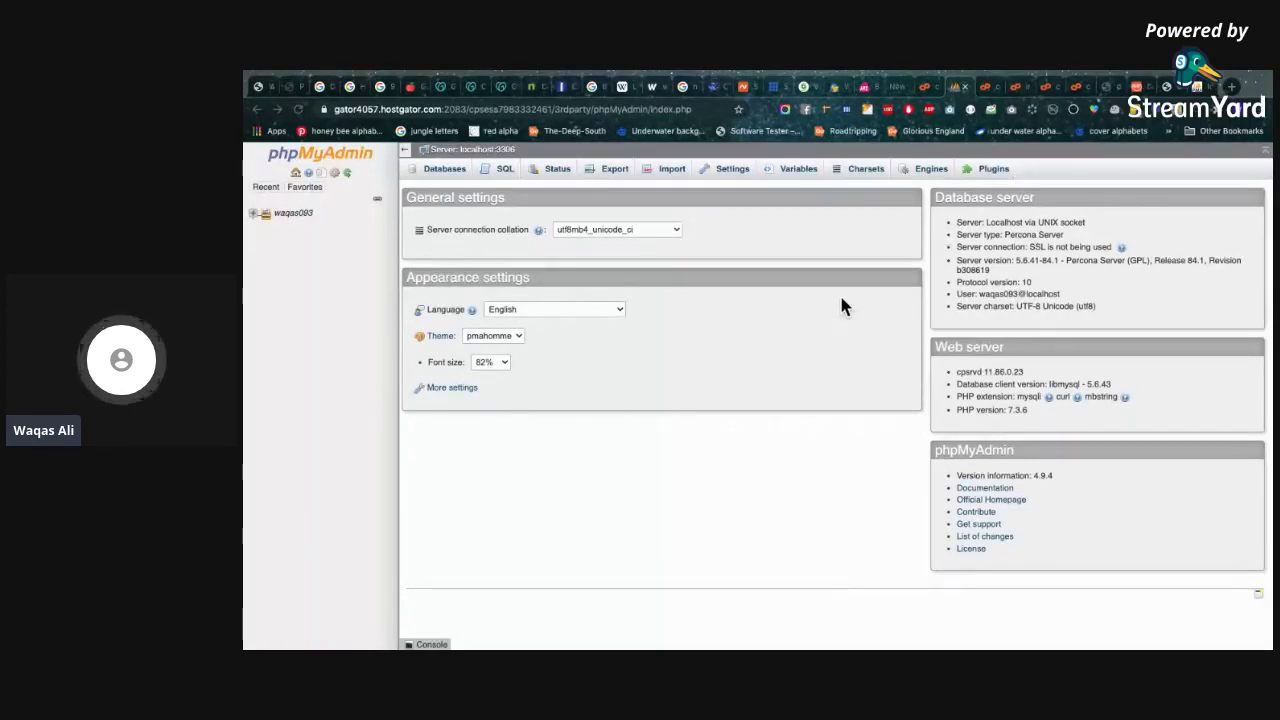
Clear the windows to the desktop and open a new Finder window.
key(F11)
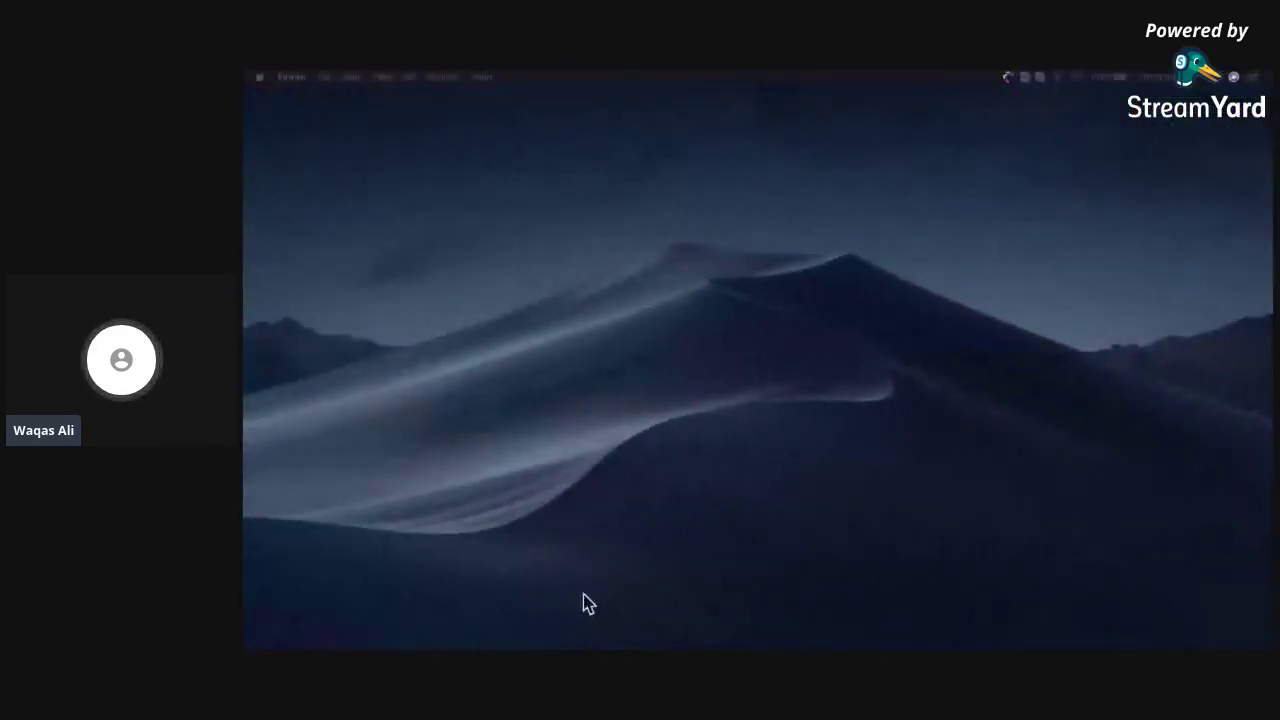
mouse_move(1184, 648)
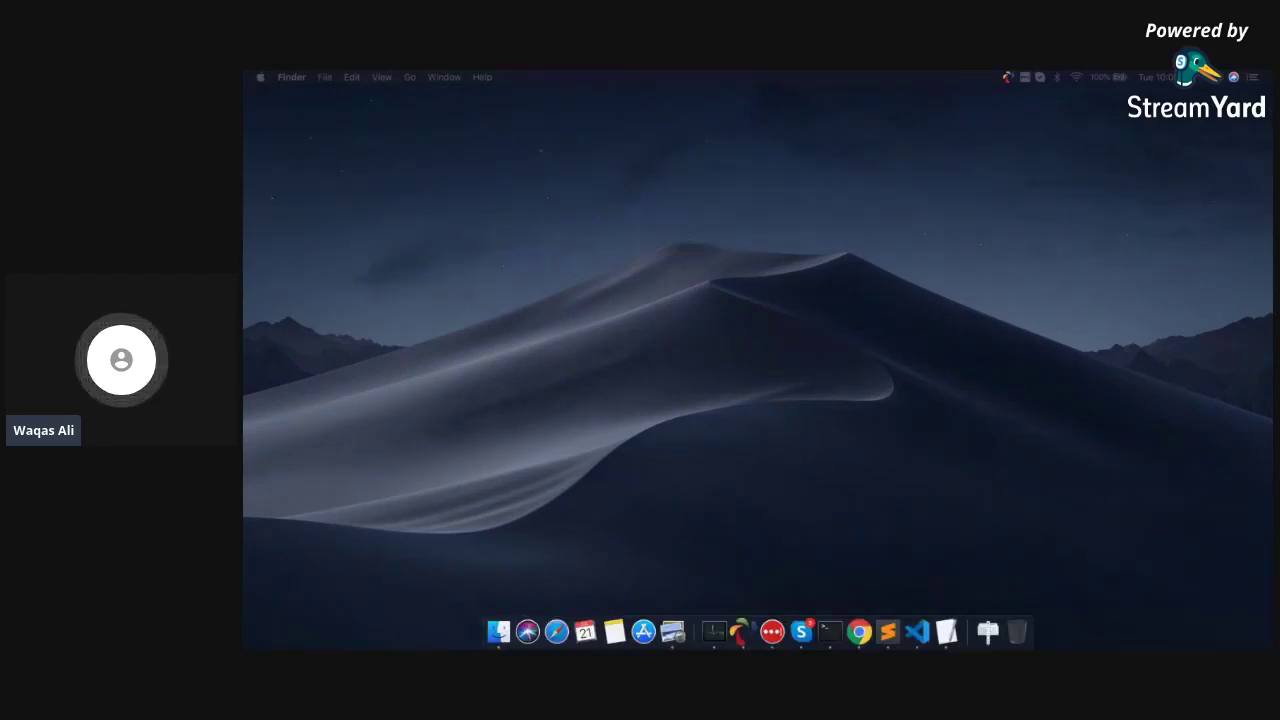
right_click(493, 630)
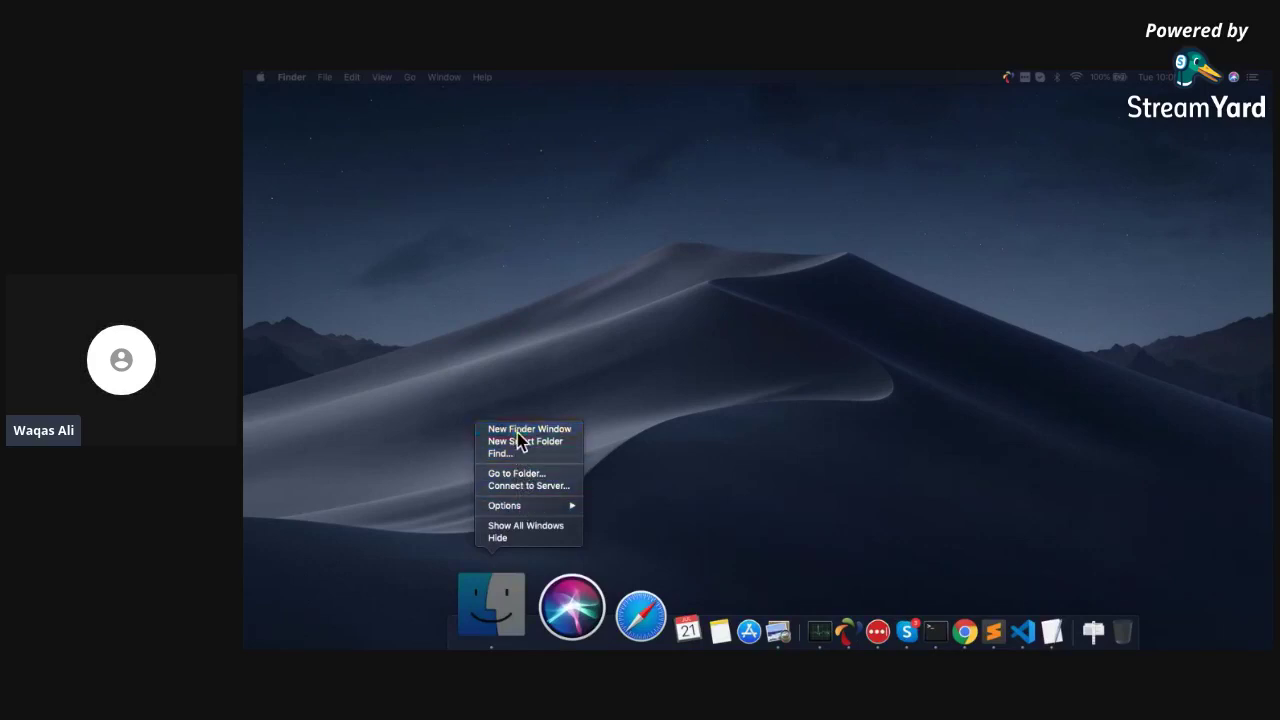
click(586, 209)
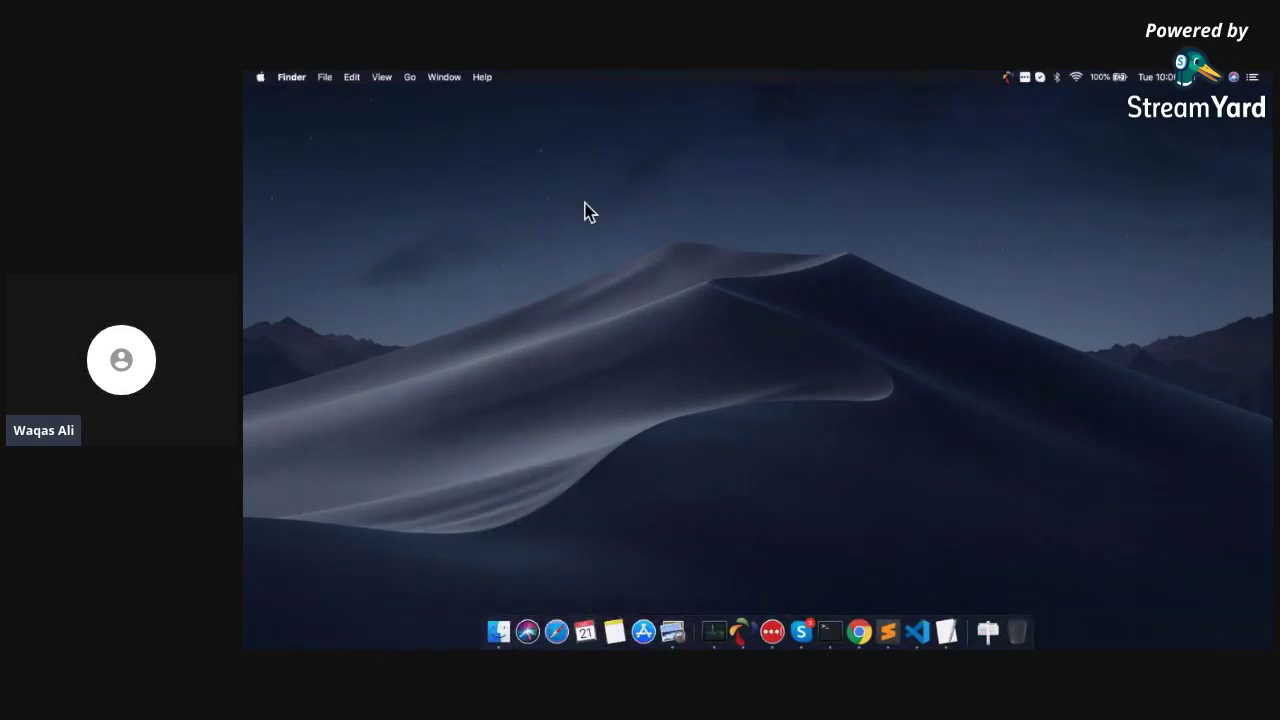
key(super+n)
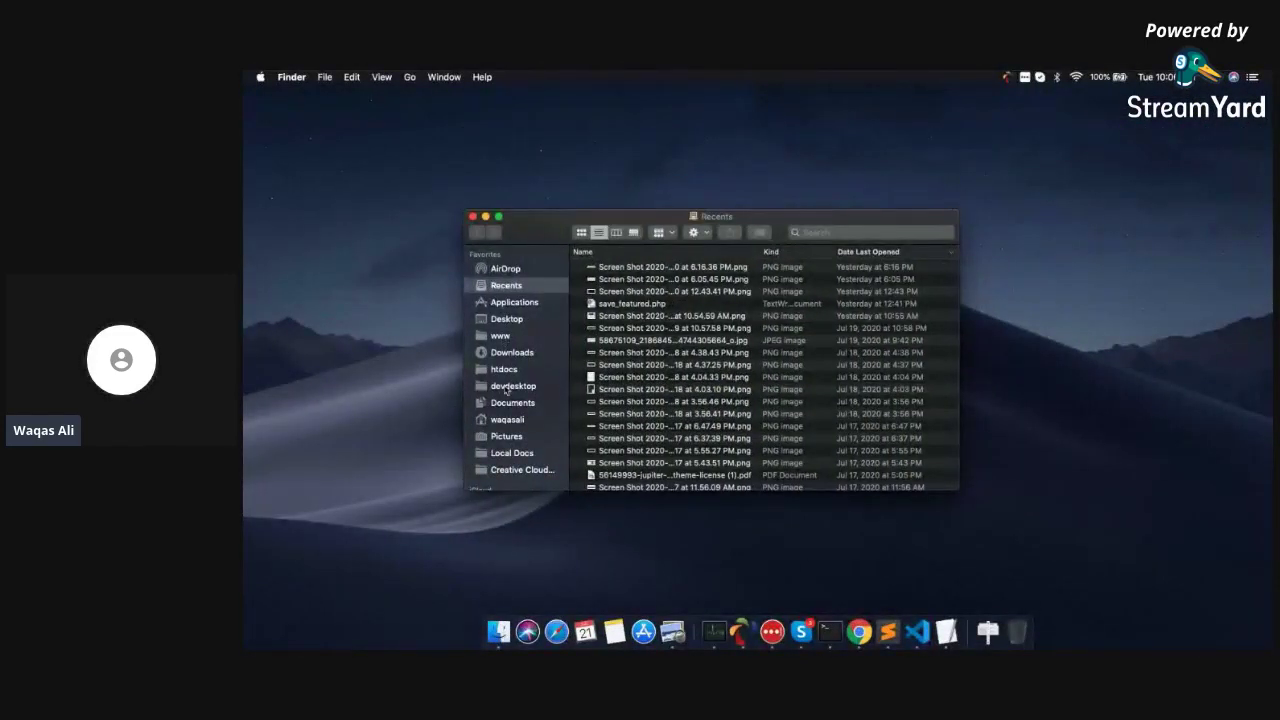
Browse into the www folder and check the ecommerce folder's contents.
click(505, 338)
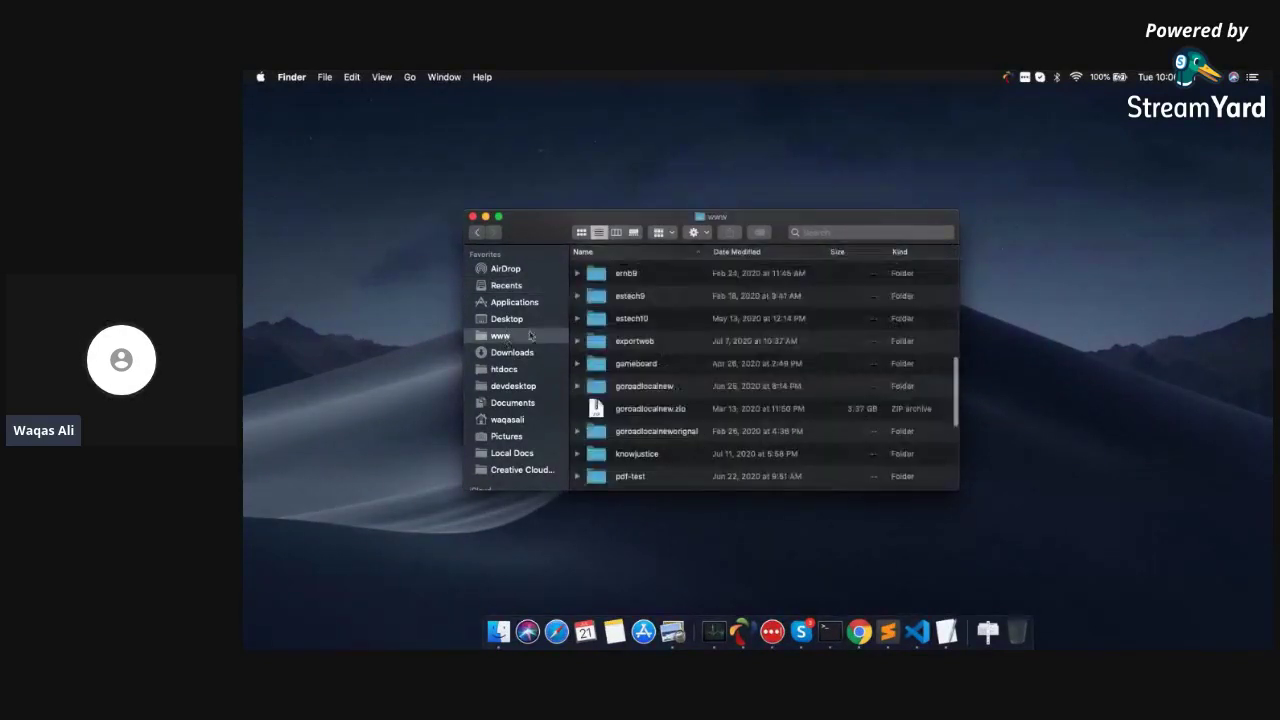
scroll(718, 365, down, 5)
scroll(718, 370, down, 3)
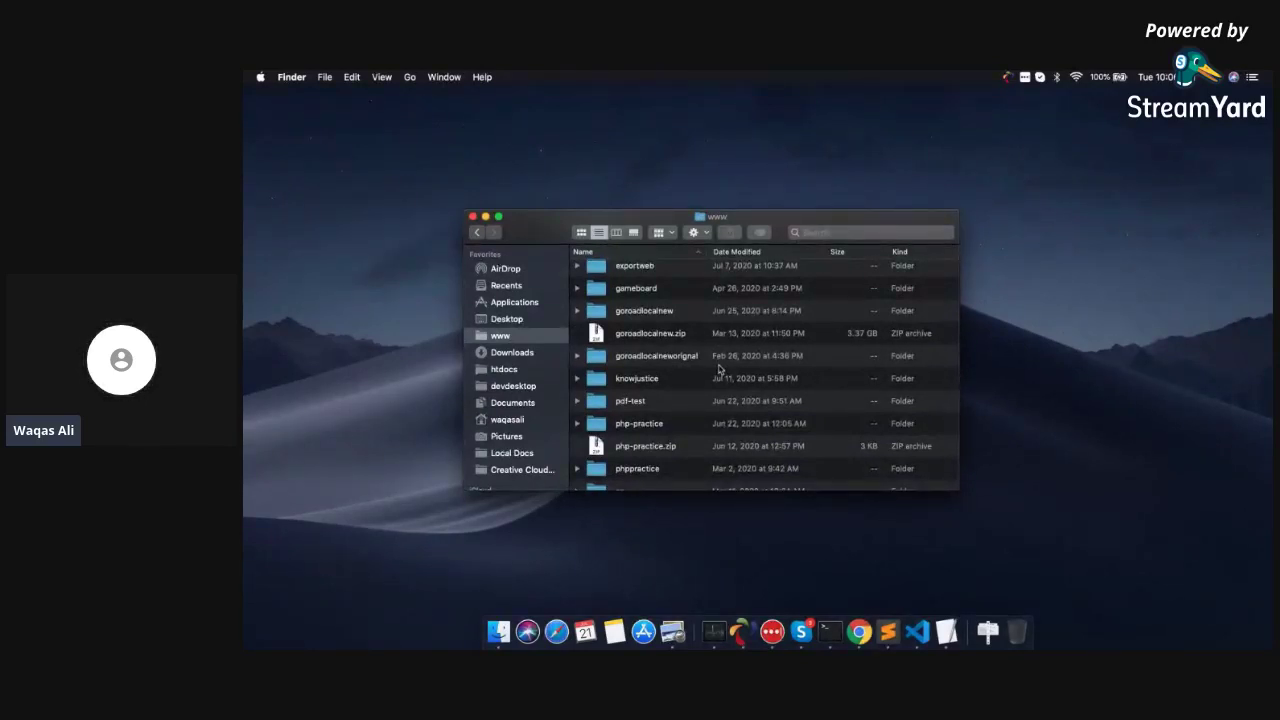
scroll(718, 370, up, 2)
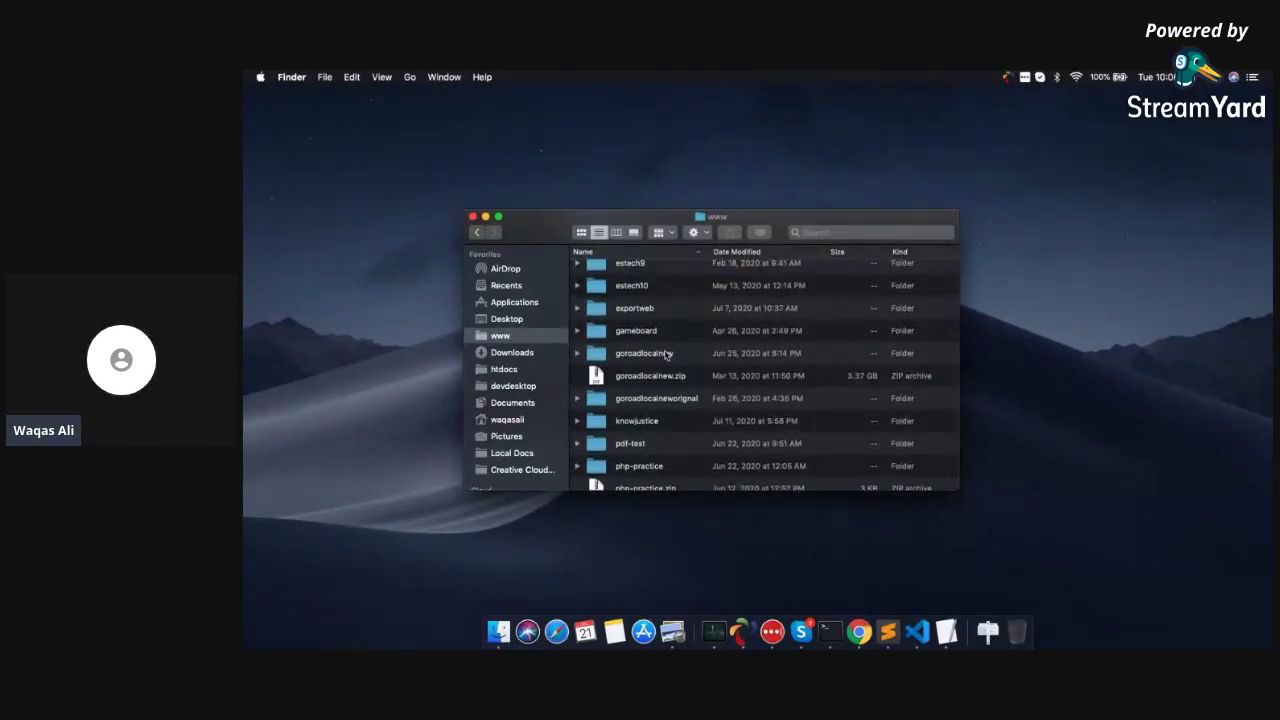
scroll(667, 396, down, 9)
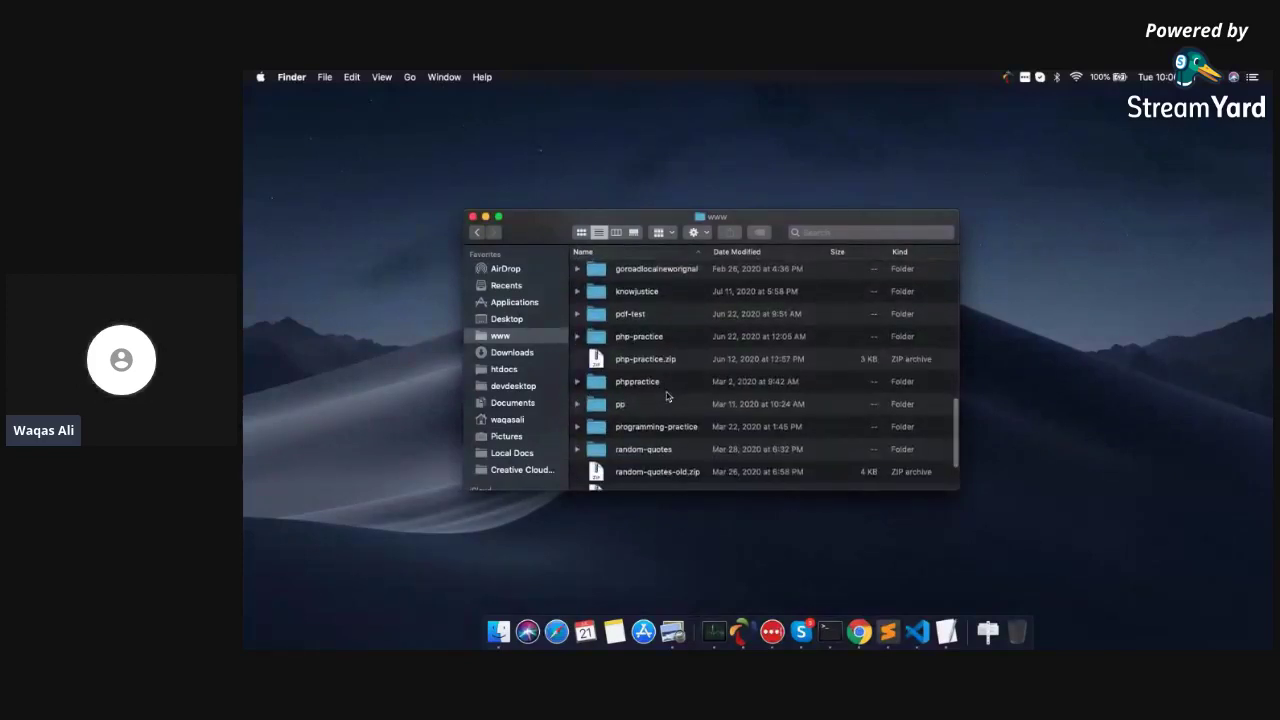
scroll(667, 396, up, 15)
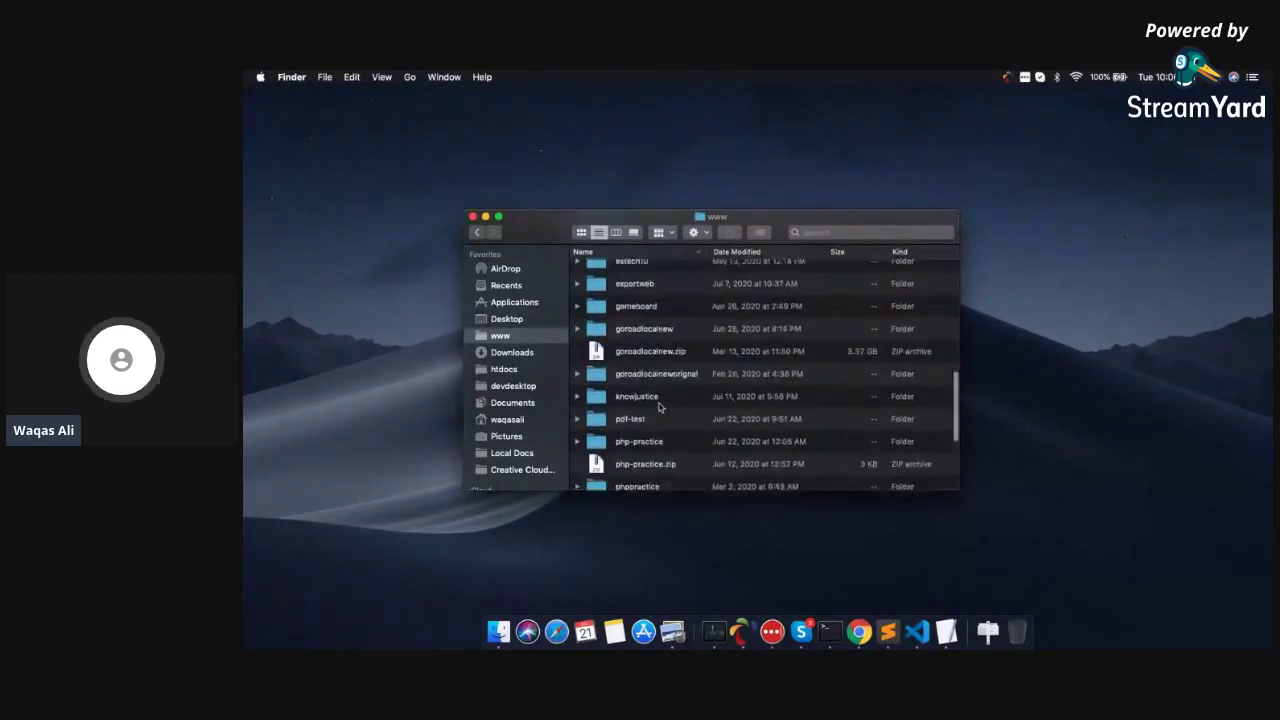
click(600, 314)
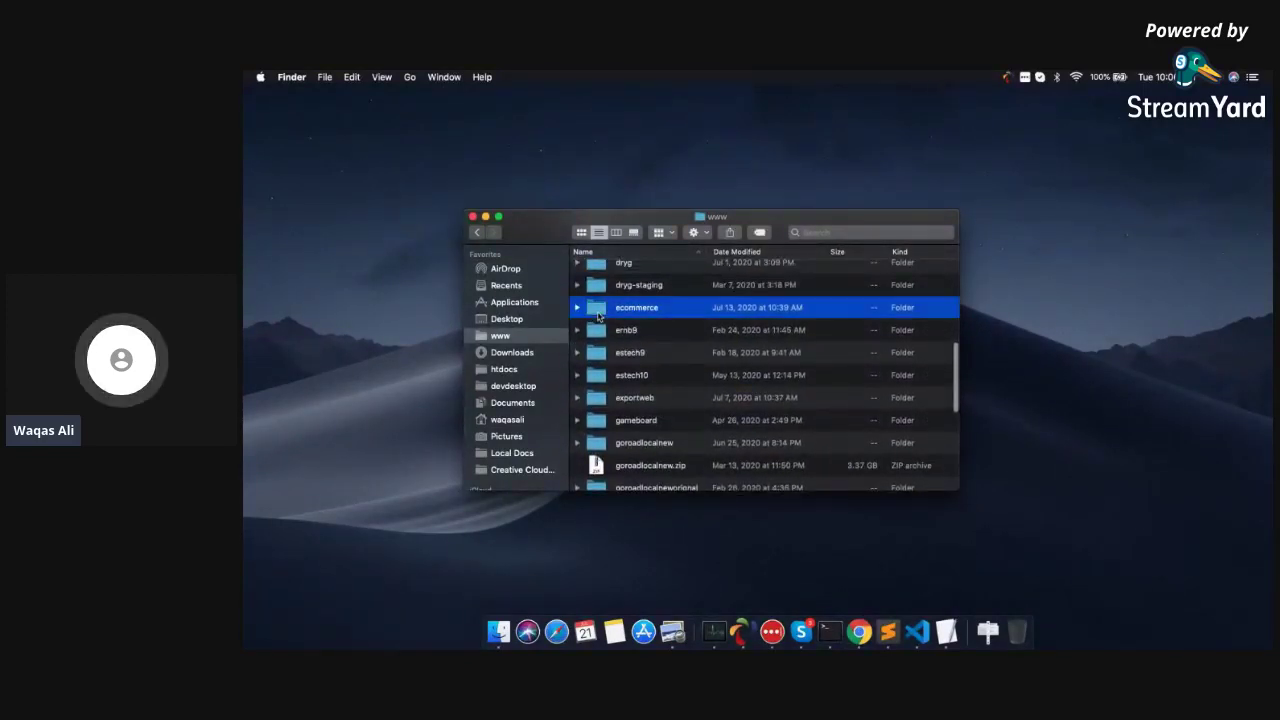
double_click(610, 307)
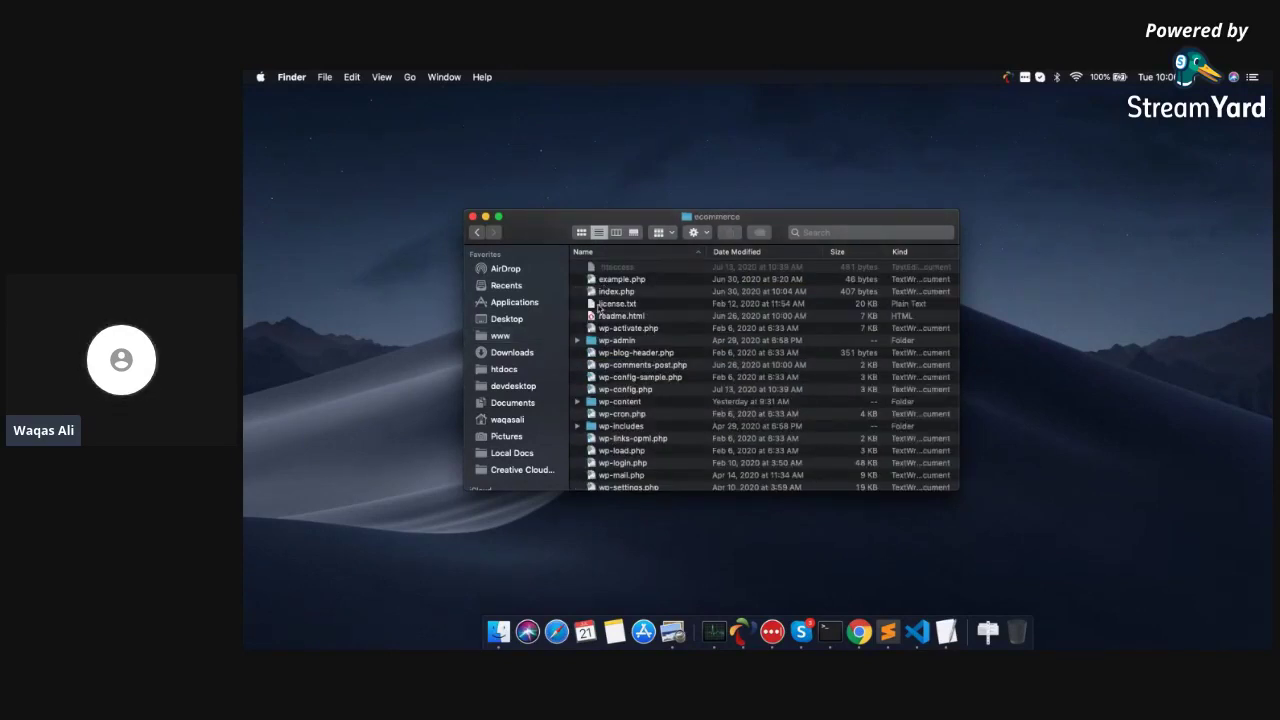
click(476, 233)
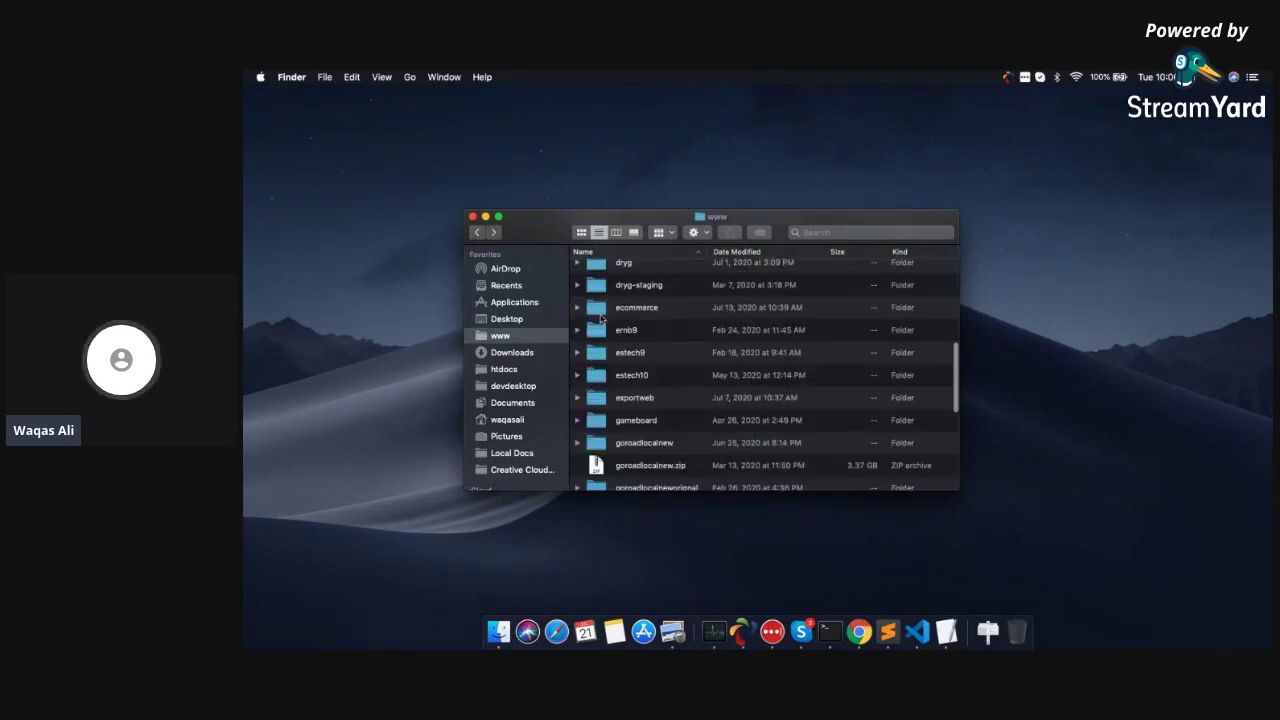
right_click(602, 317)
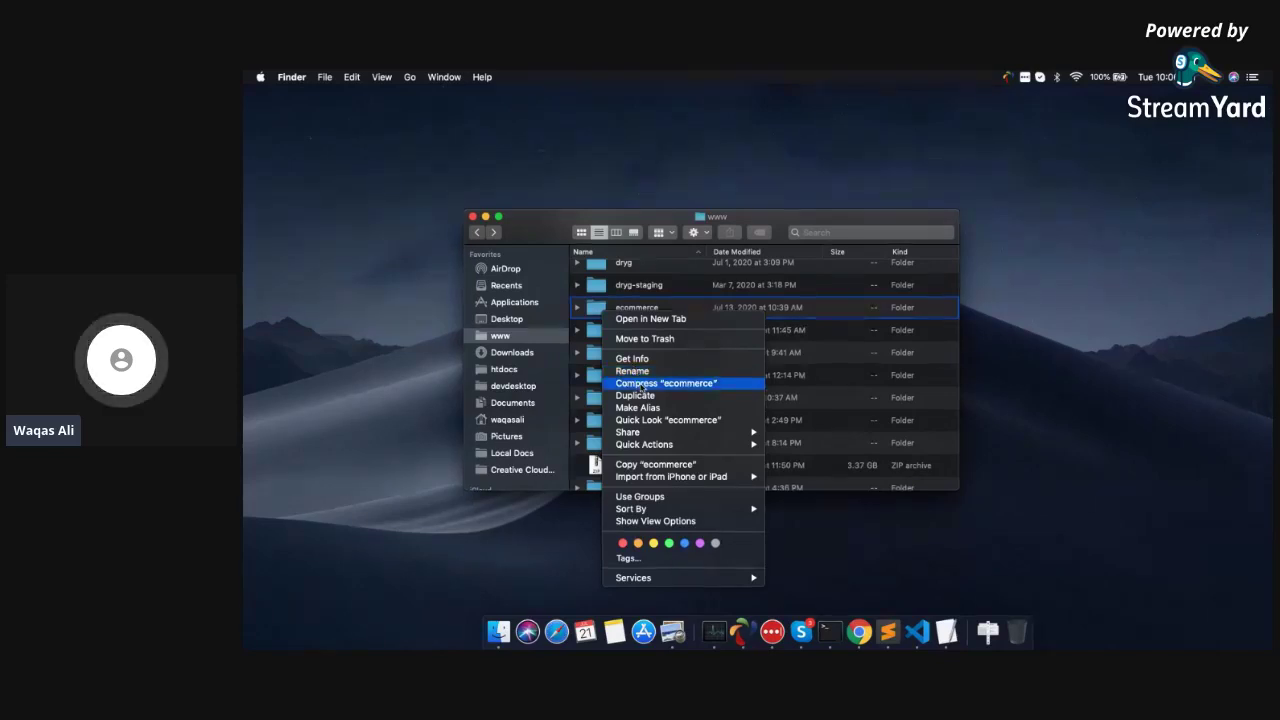
click(640, 383)
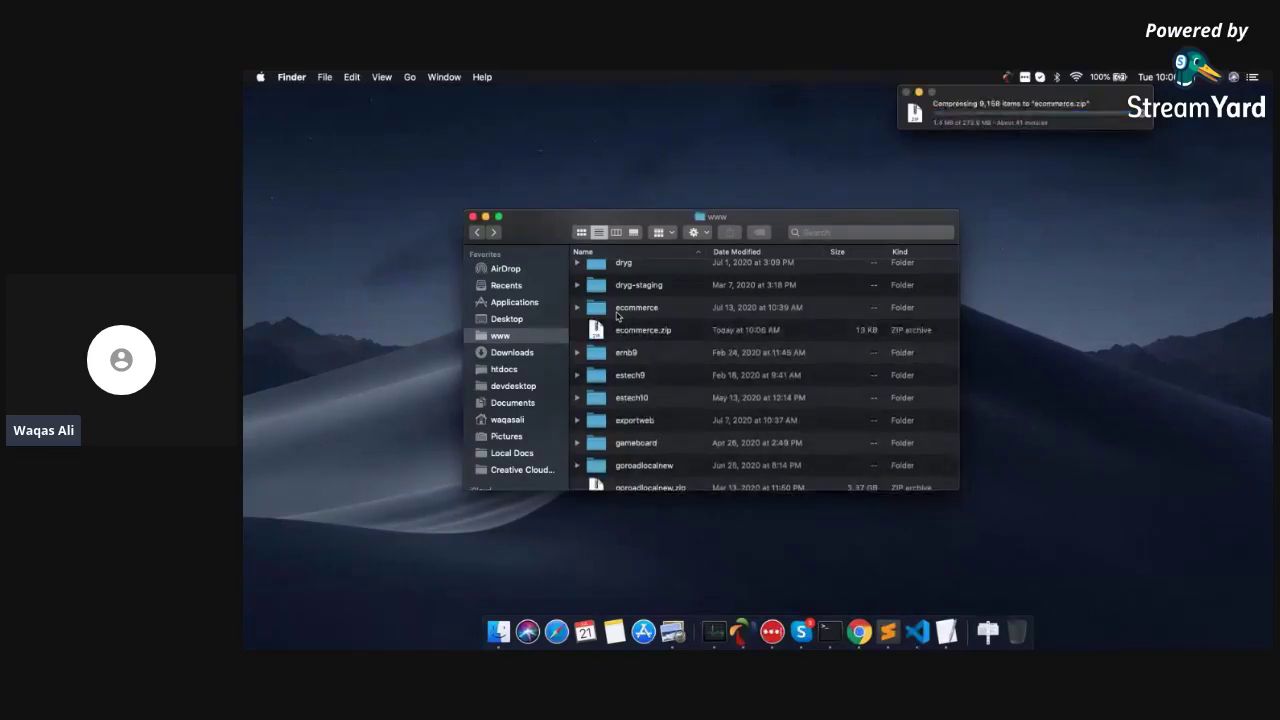
click(618, 329)
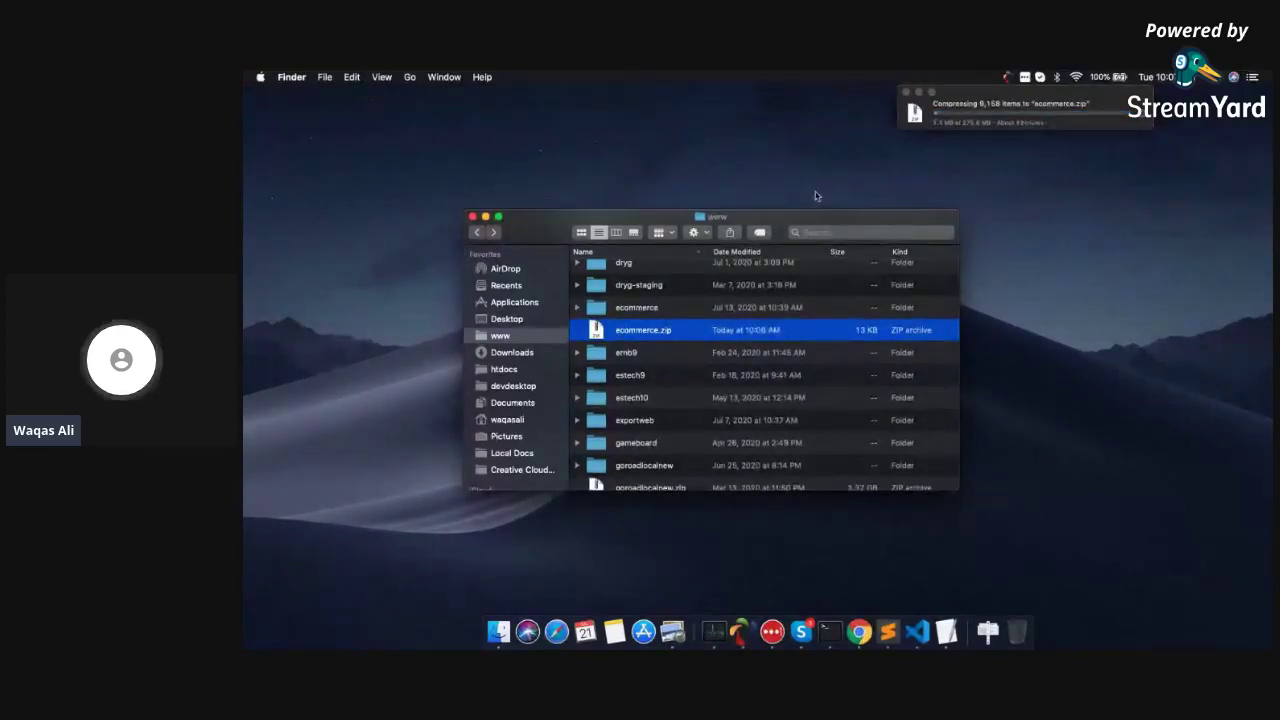
Back in Chrome, check the dev folder and index.php editor, then go to MySQL Databases.
key(super+Tab)
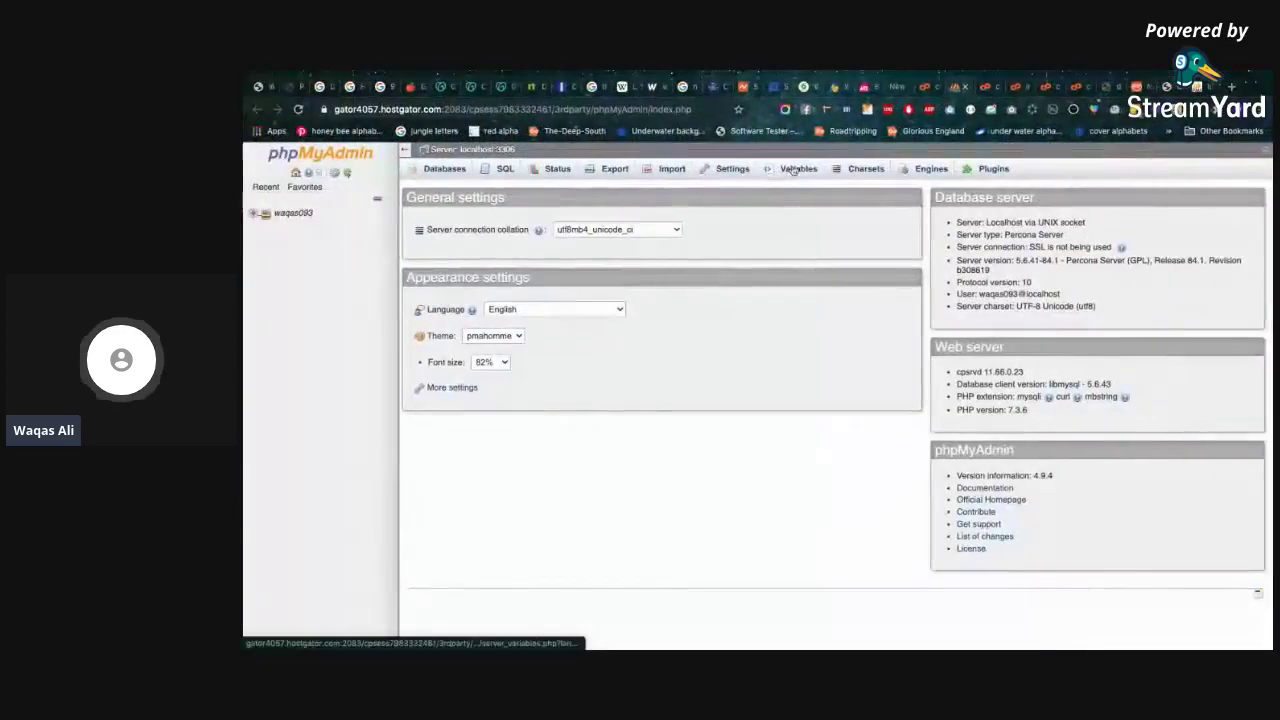
click(985, 88)
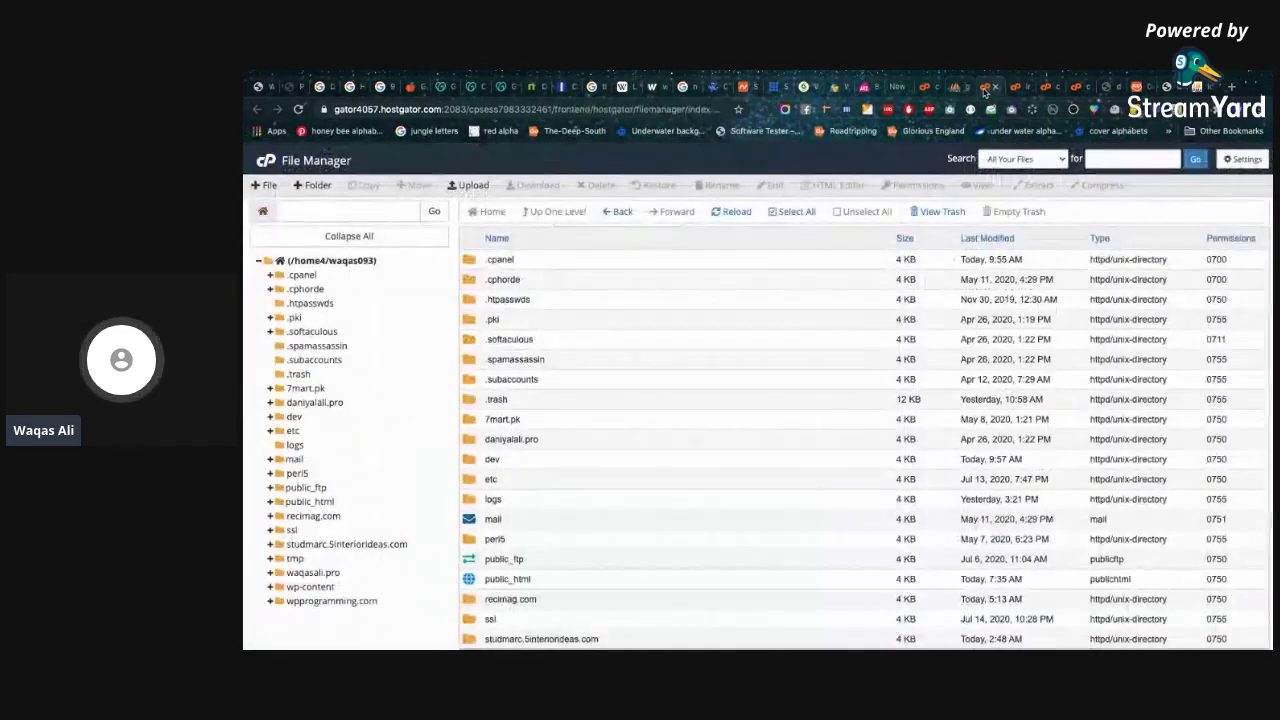
double_click(472, 460)
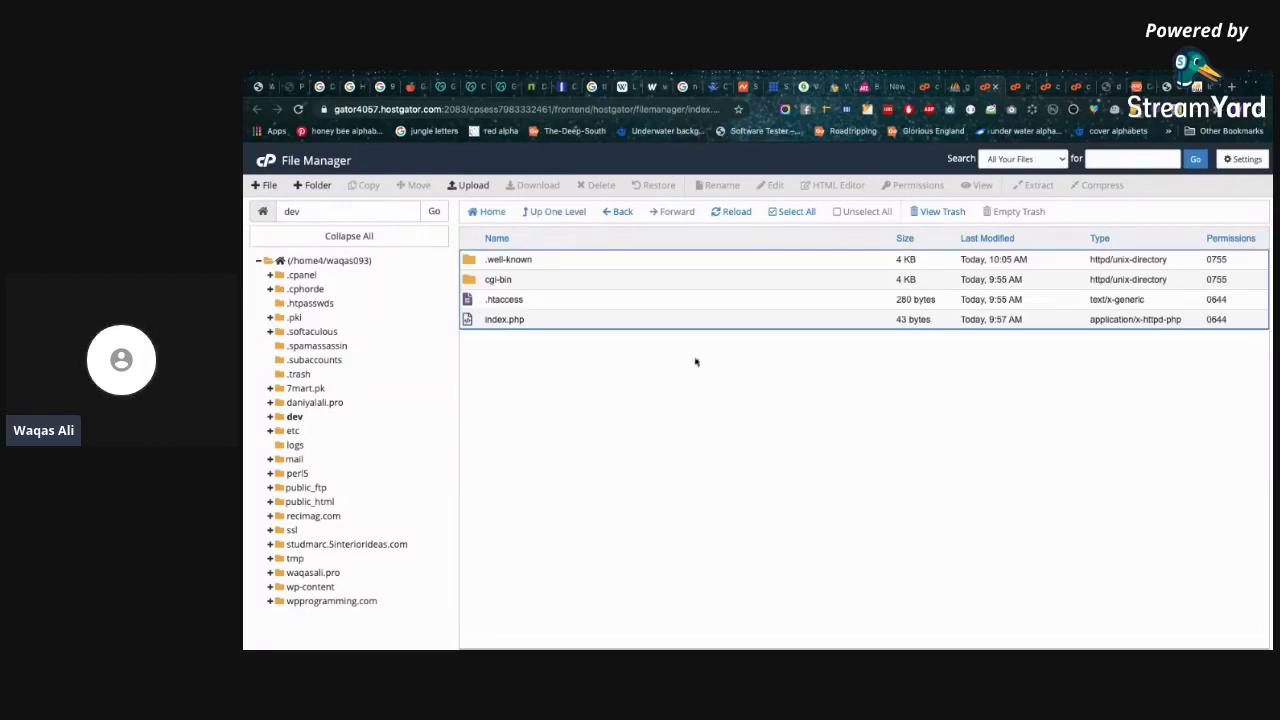
click(1013, 88)
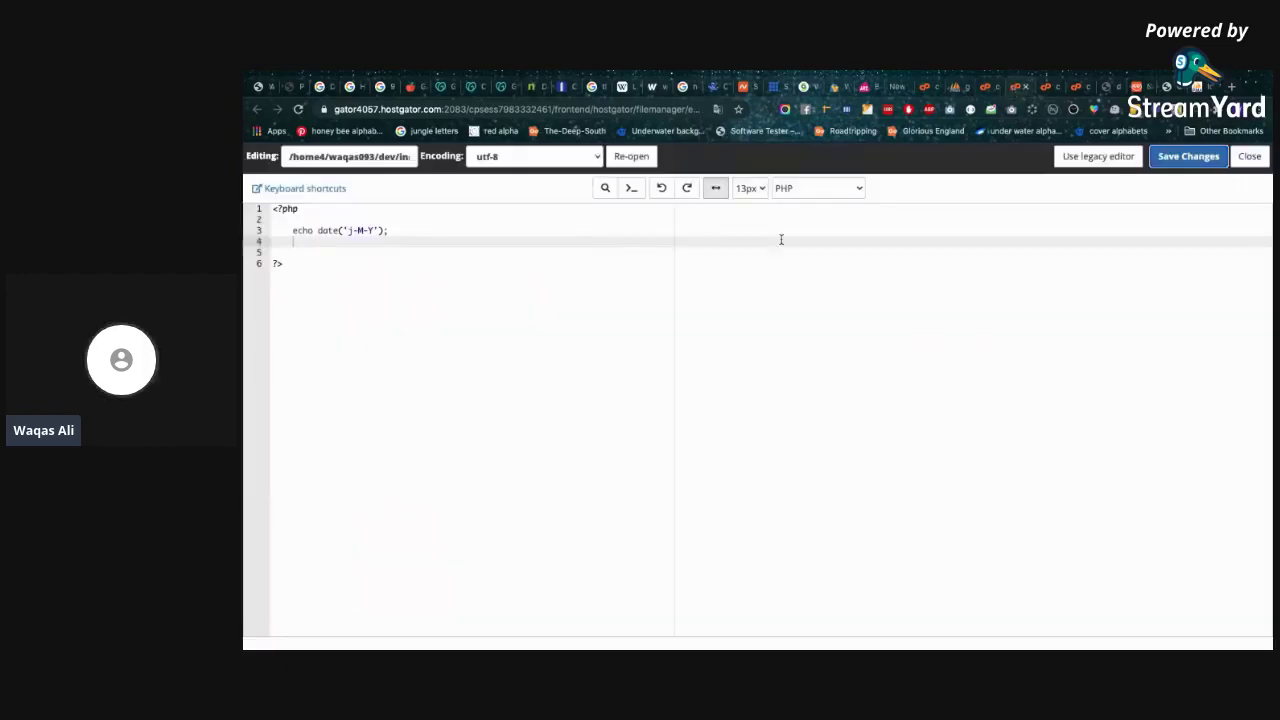
click(929, 88)
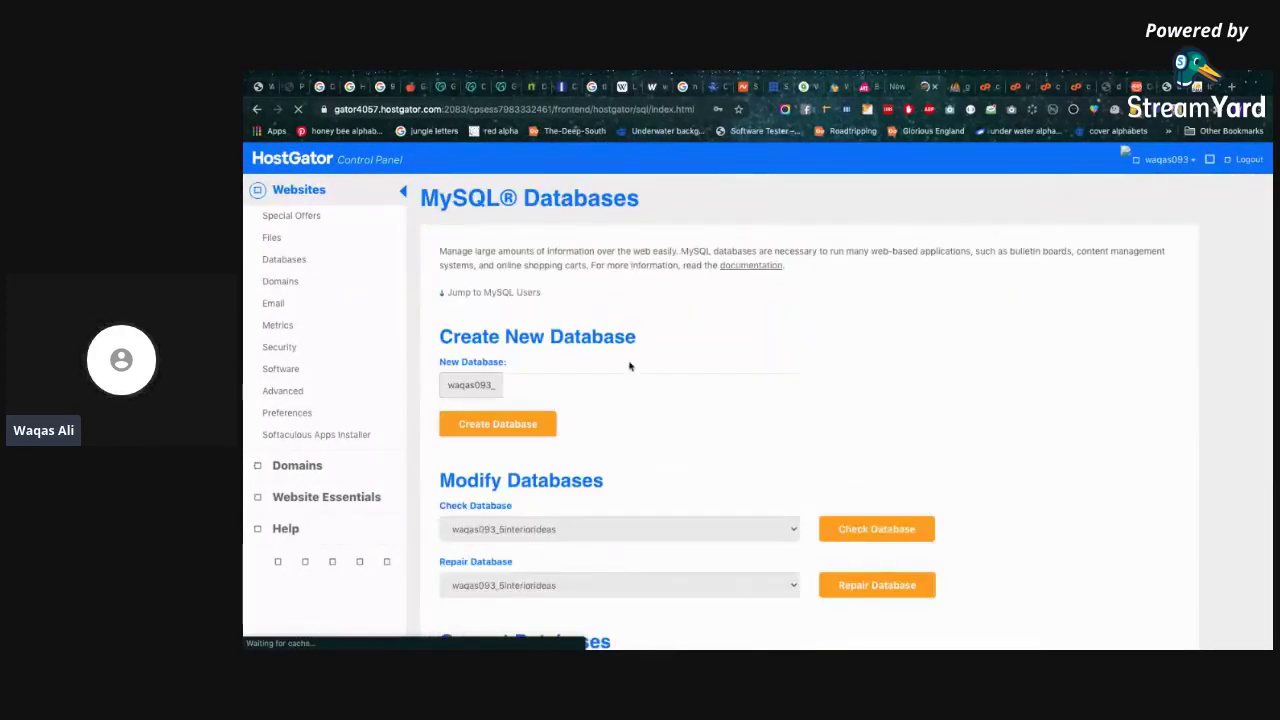
Create the MySQL database 'ecommerce' (waqas093_ecommerce) and return to the Current Databases list.
click(579, 386)
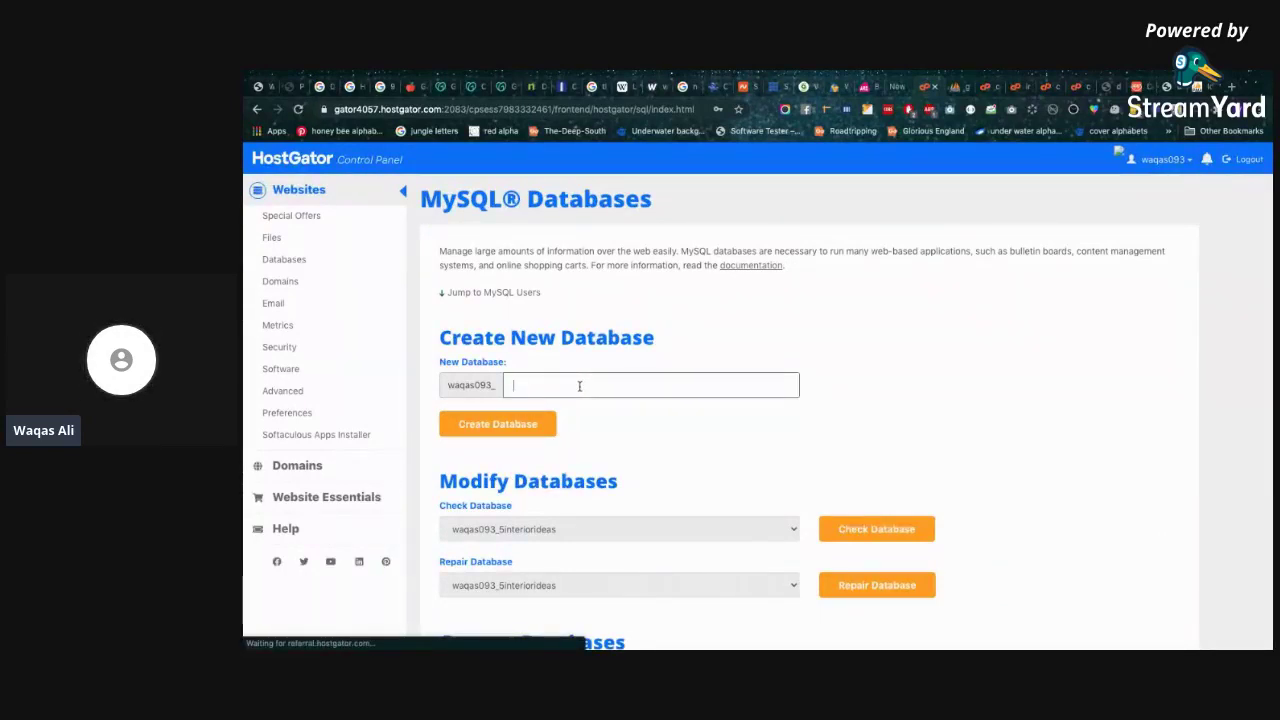
text(ecommerce)
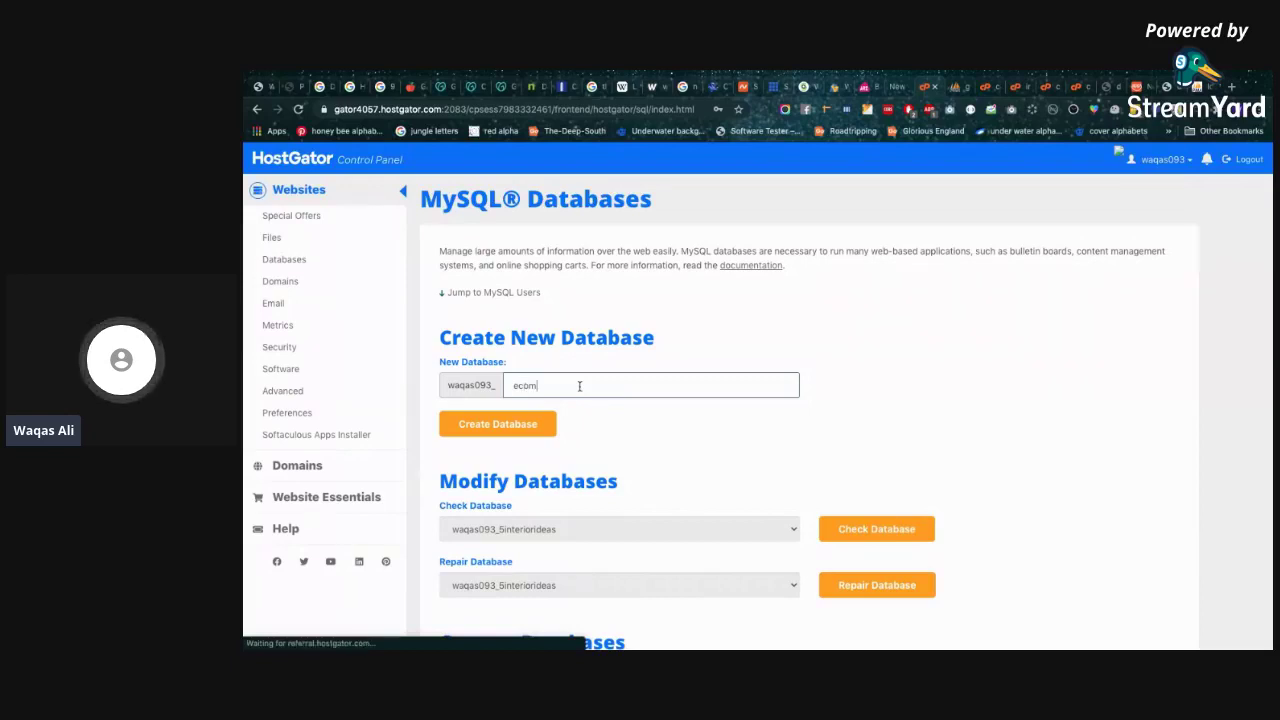
click(530, 430)
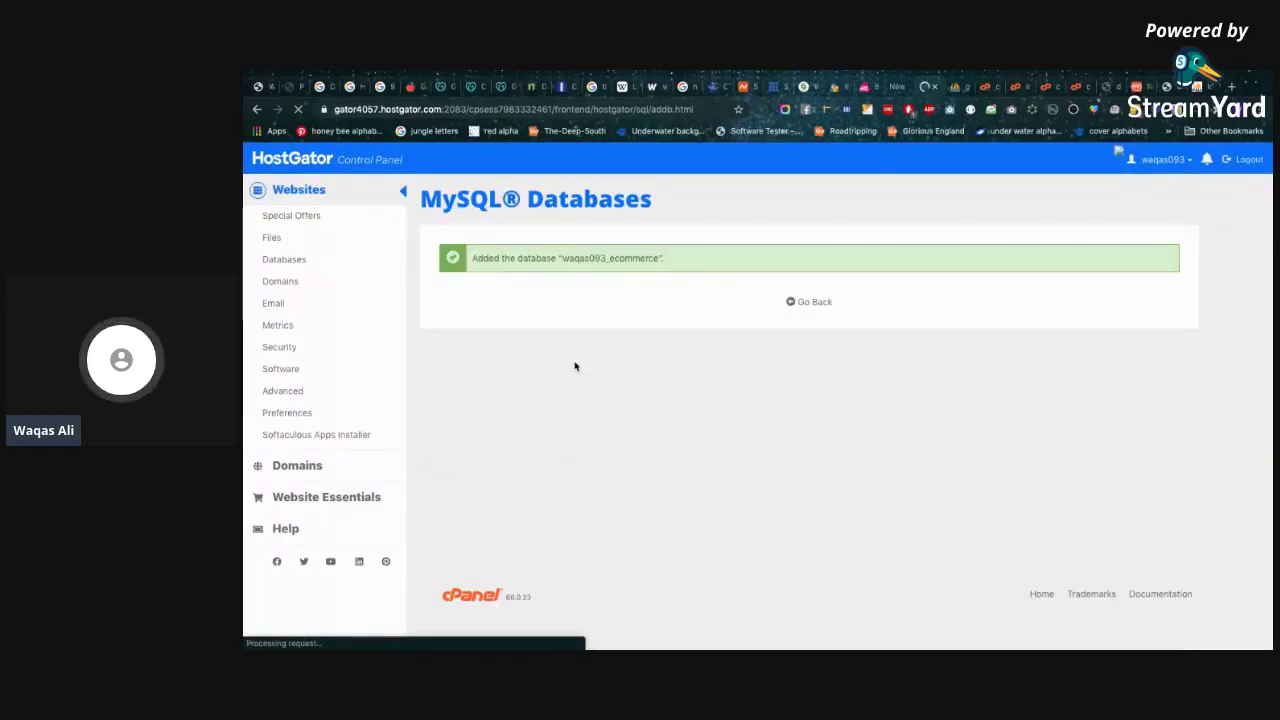
click(822, 303)
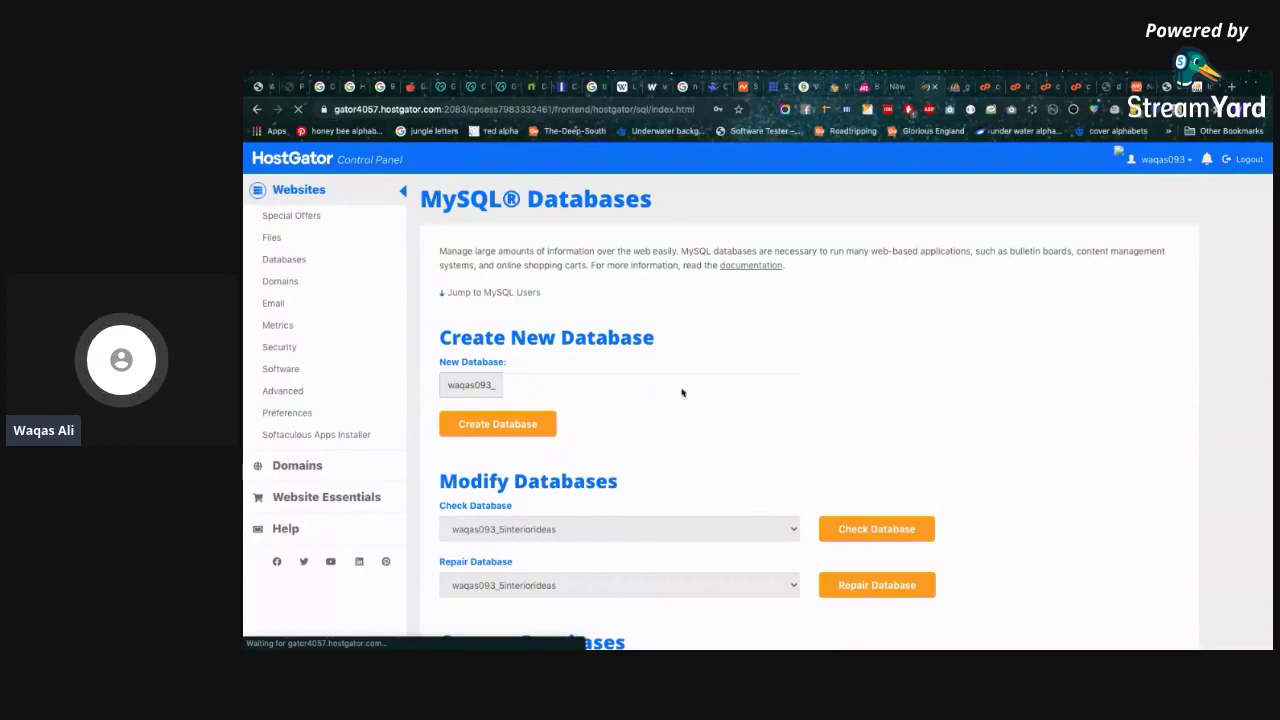
scroll(681, 390, down, 2)
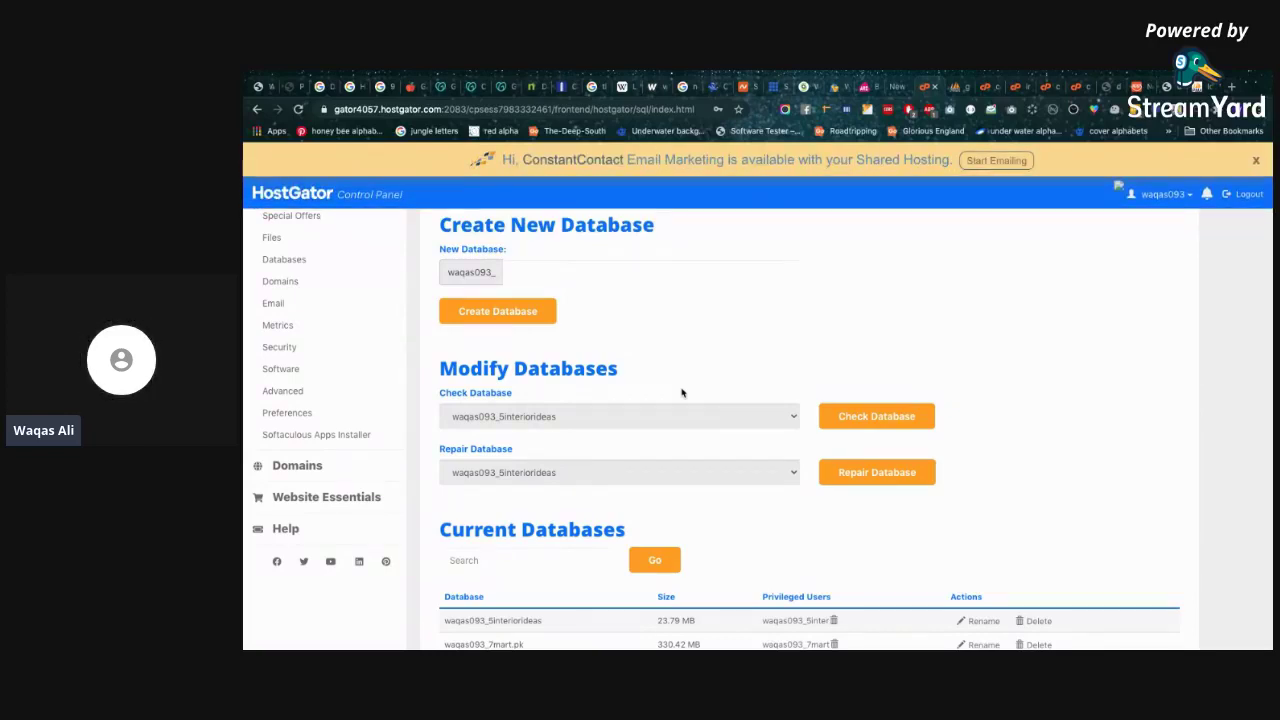
Clear the prefilled MySQL username and begin entering a new one.
scroll(681, 392, down, 12)
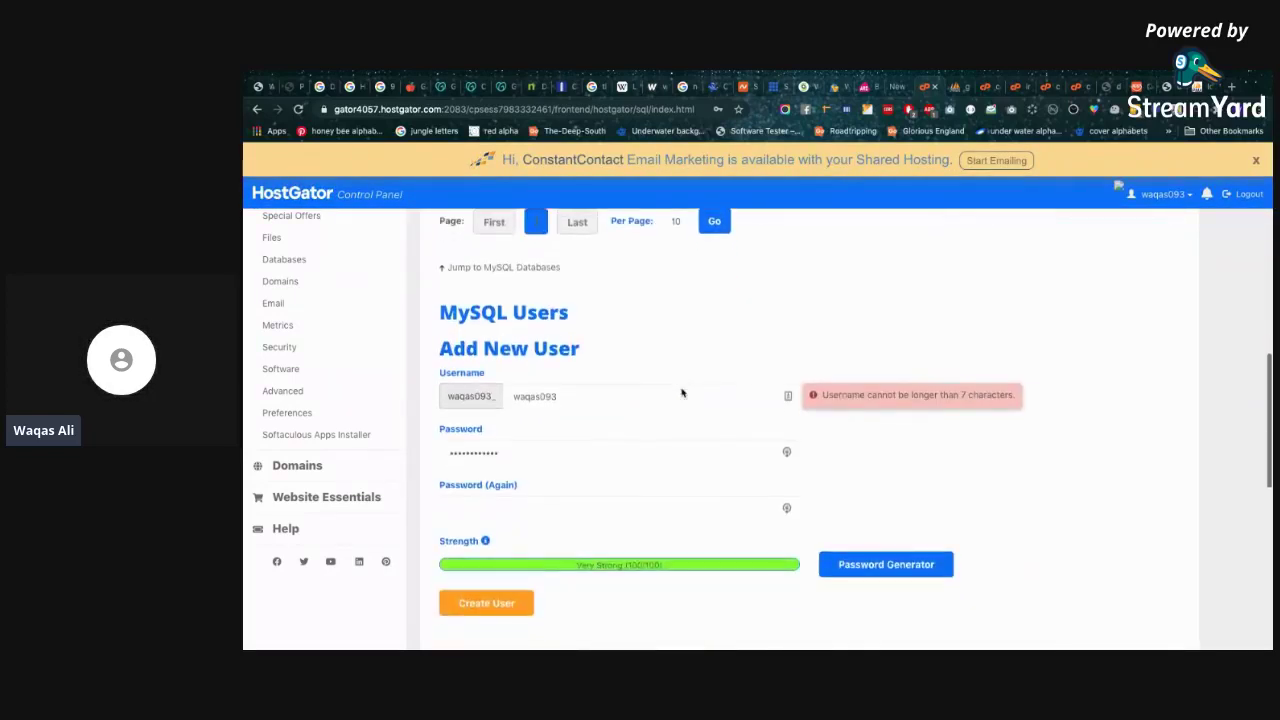
click(617, 375)
double_click(616, 376)
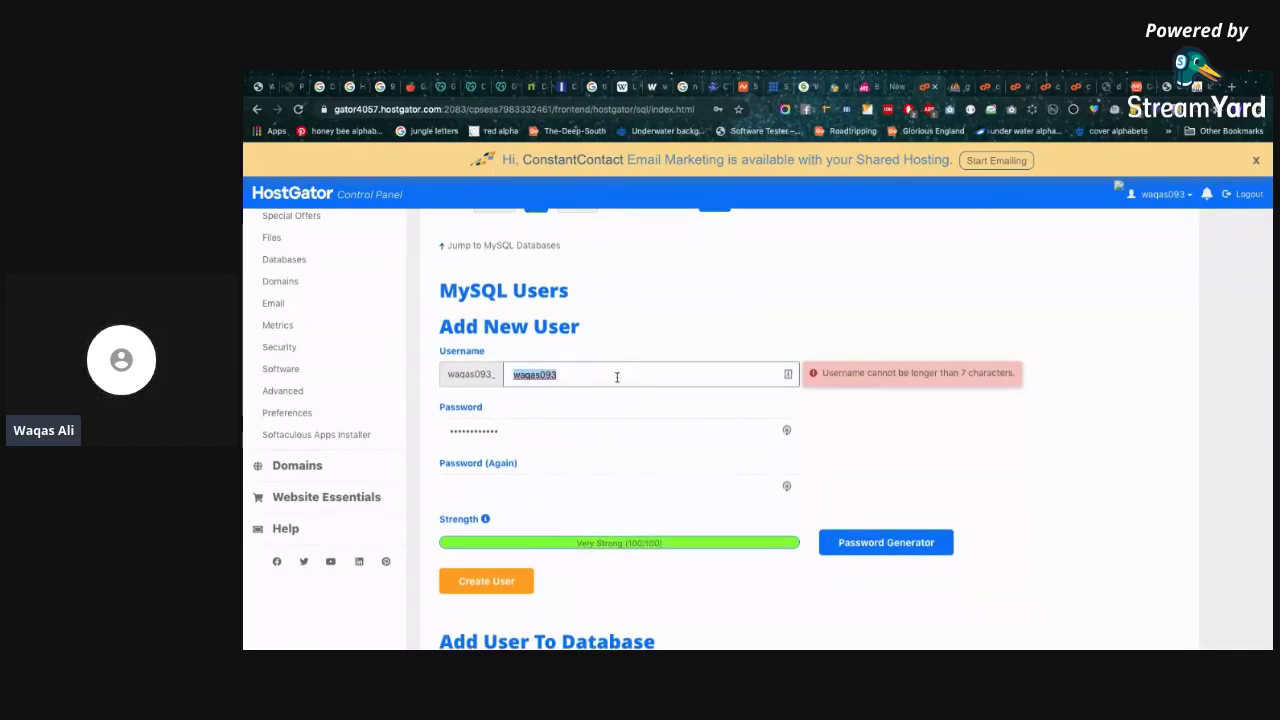
key(BackSpace)
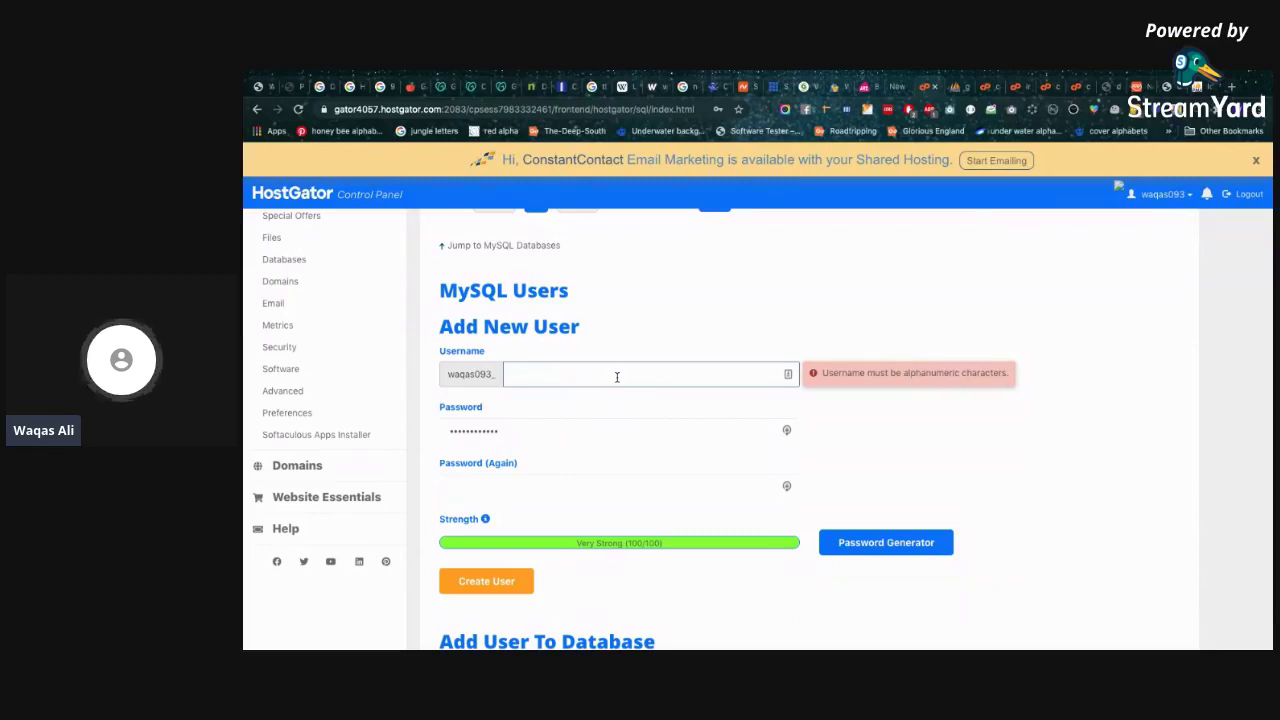
text(ecomm)
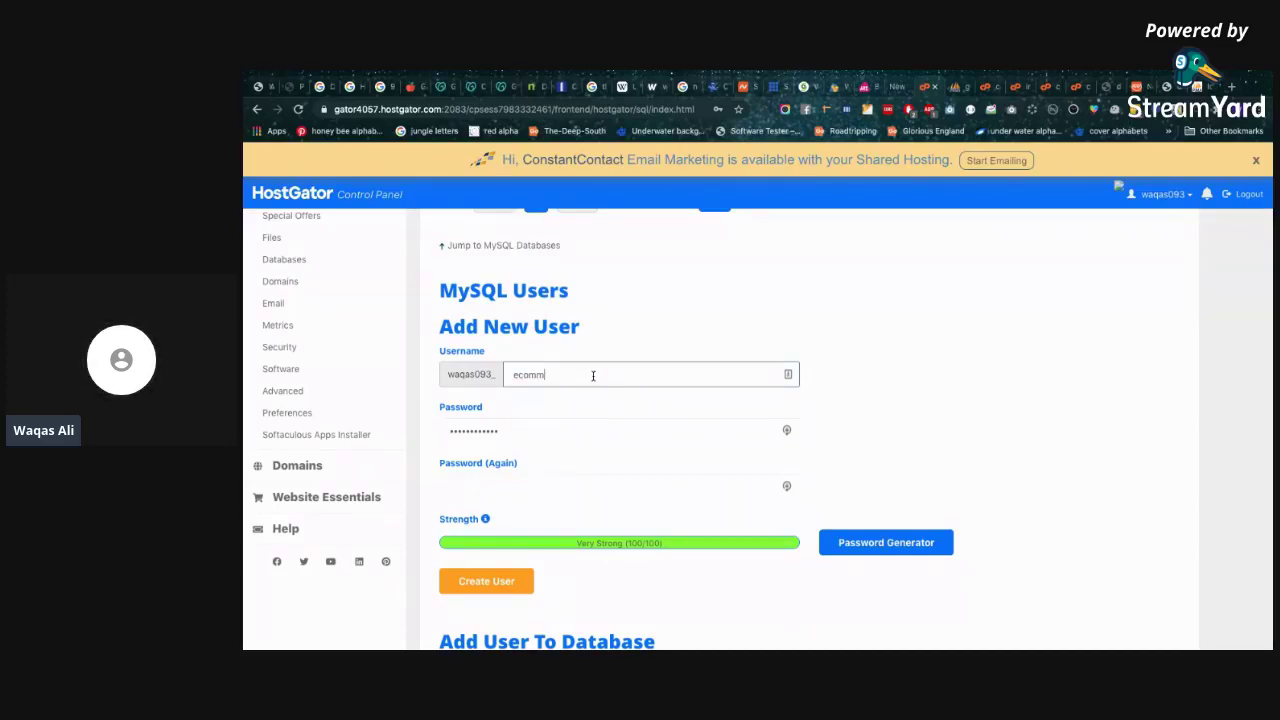
key(Tab)
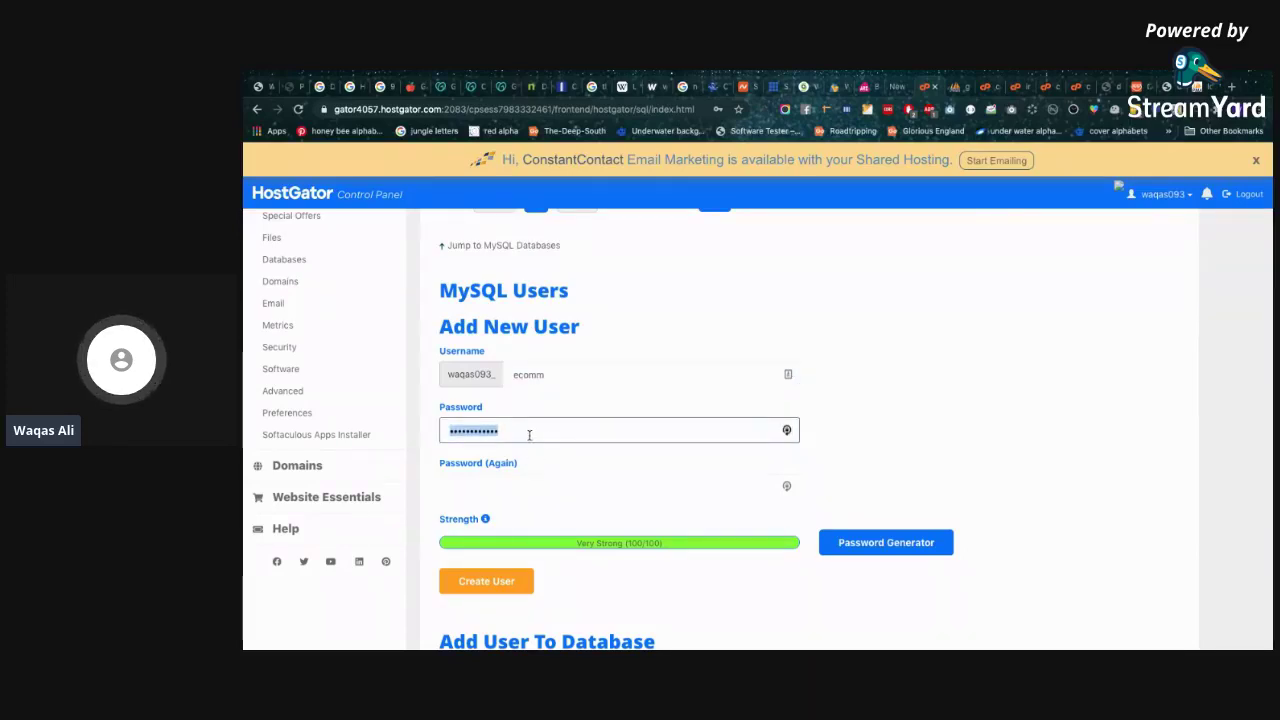
Generate a random strong password and apply it to both password fields.
click(529, 434)
click(866, 542)
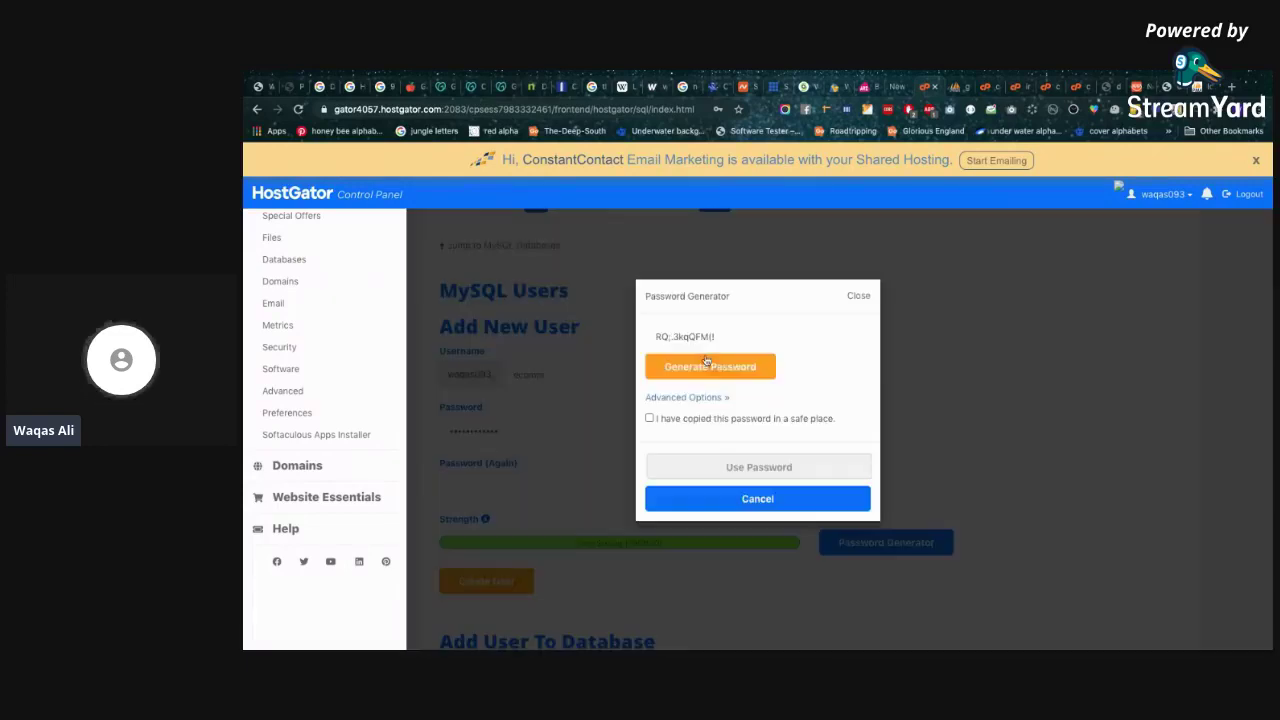
click(698, 368)
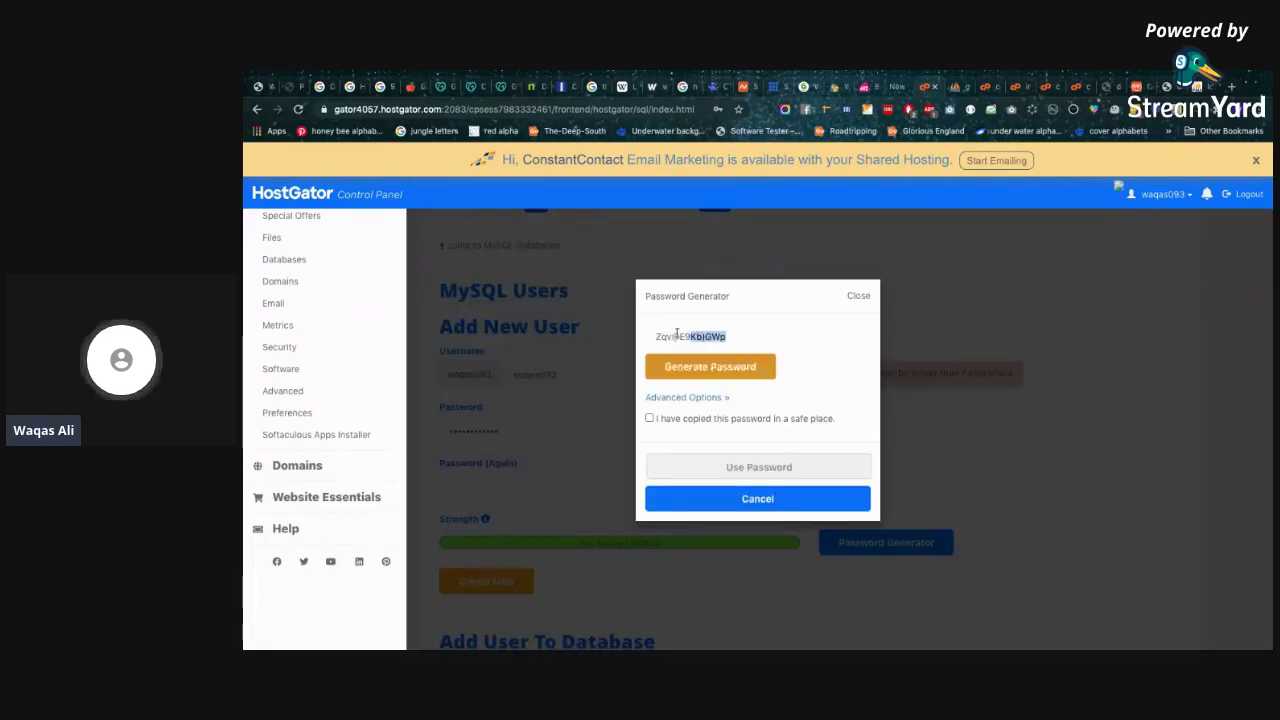
click(650, 418)
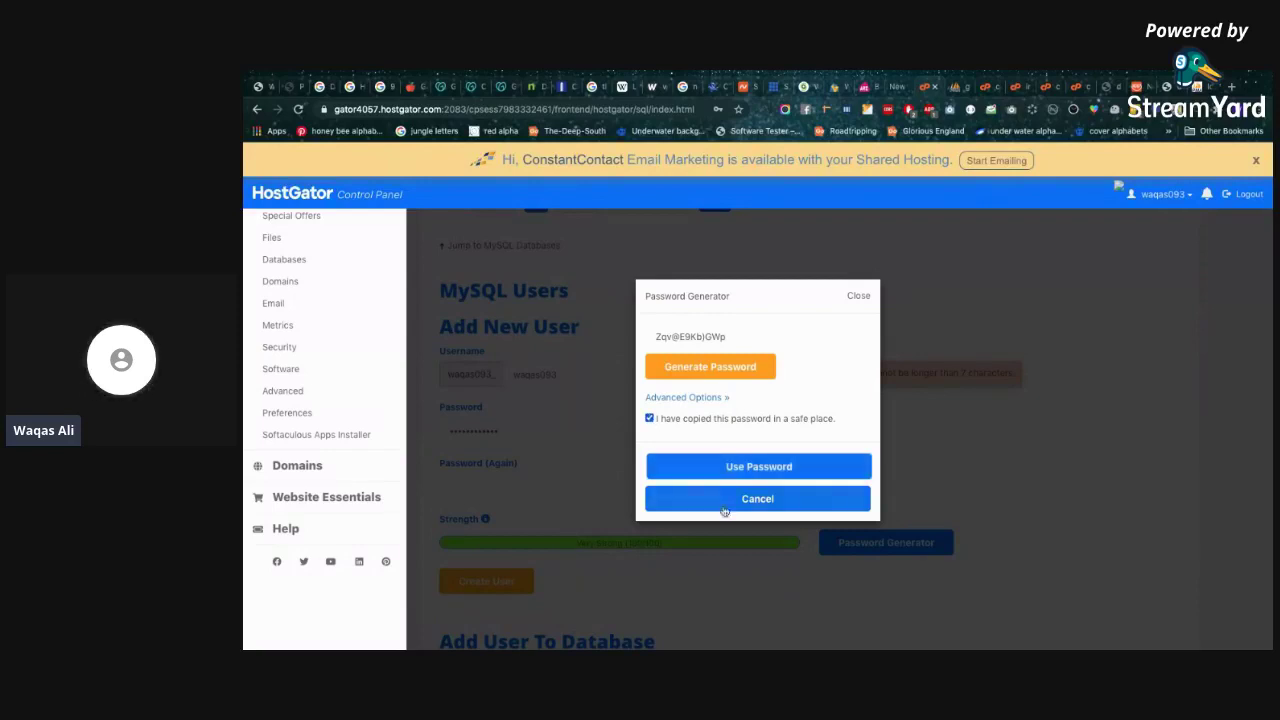
click(738, 467)
Replace the username with comm and attempt to create the user.
scroll(640, 440, down, 1)
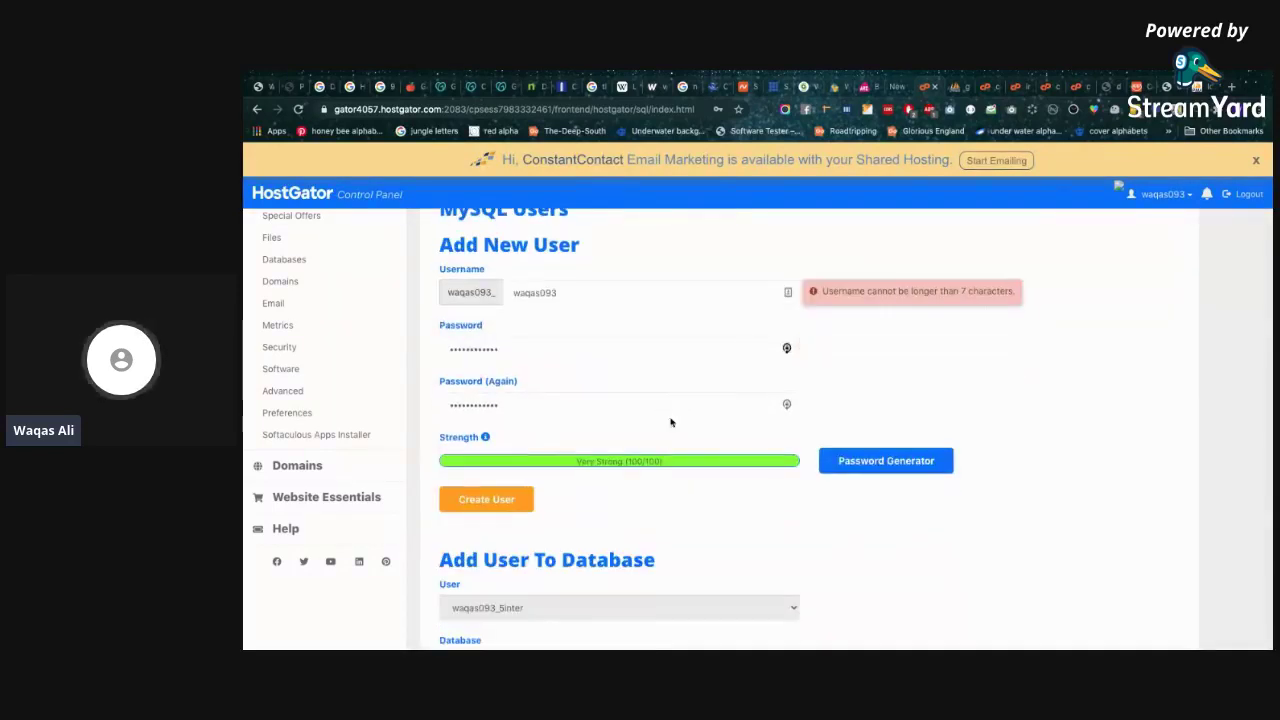
click(580, 295)
key(ctrl+a)
text(comm)
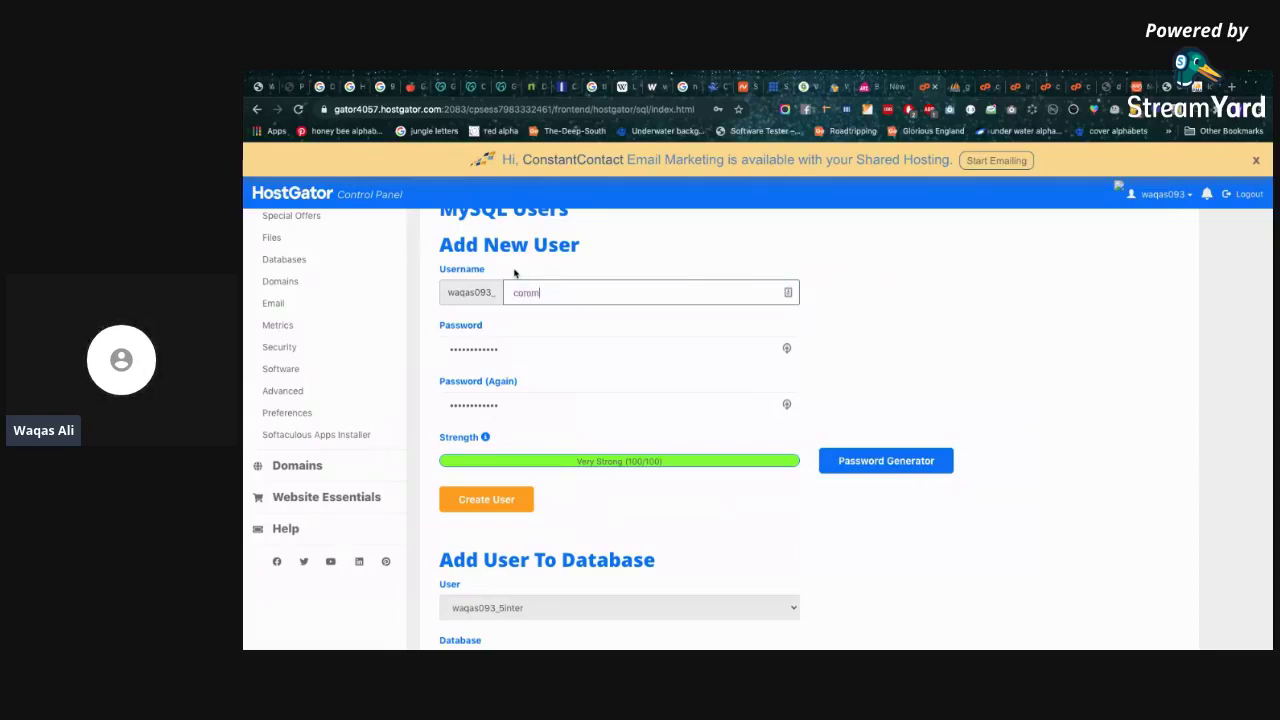
click(458, 497)
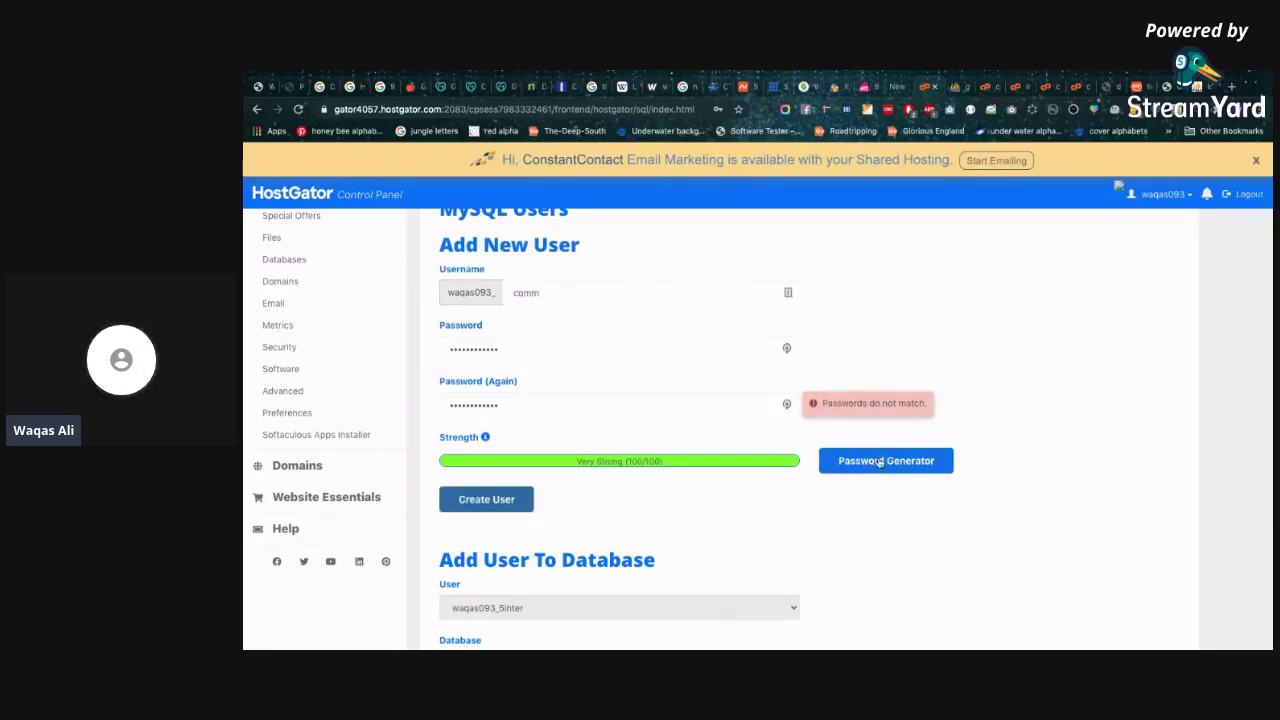
Generate a fresh password, re-enter the username, and retry creating the user.
key(Return)
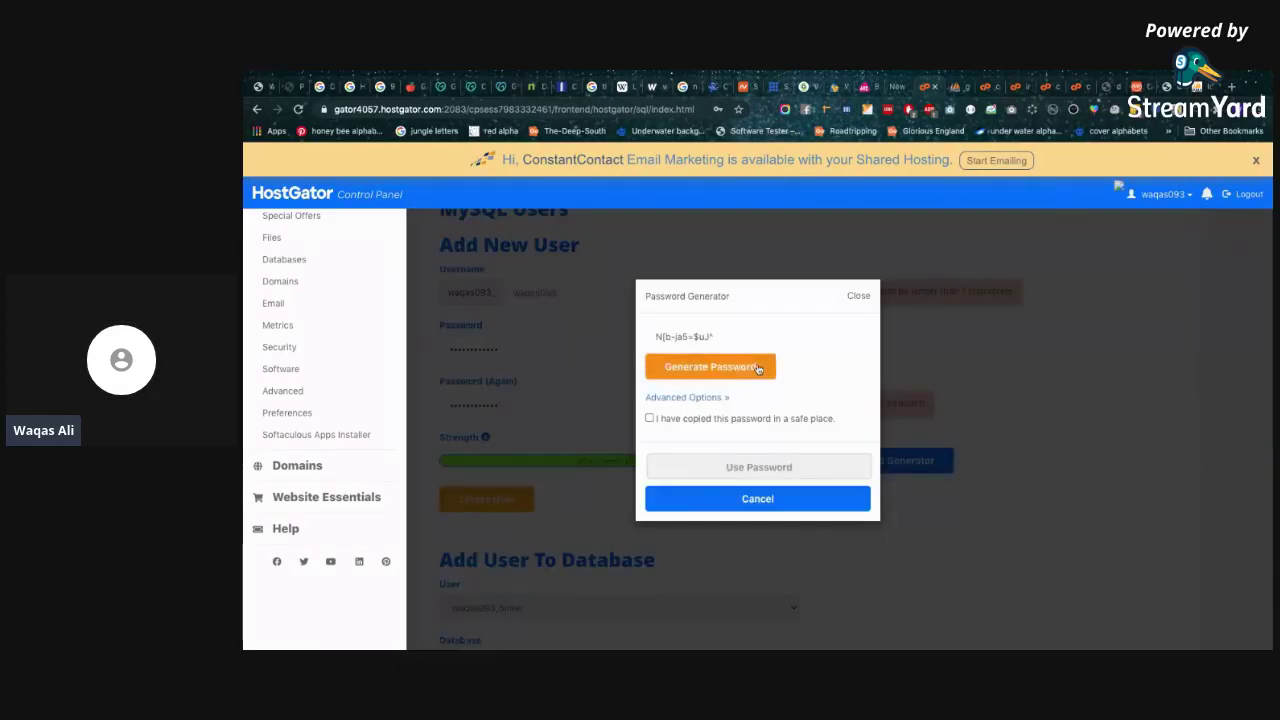
click(755, 367)
click(758, 368)
triple_click(740, 335)
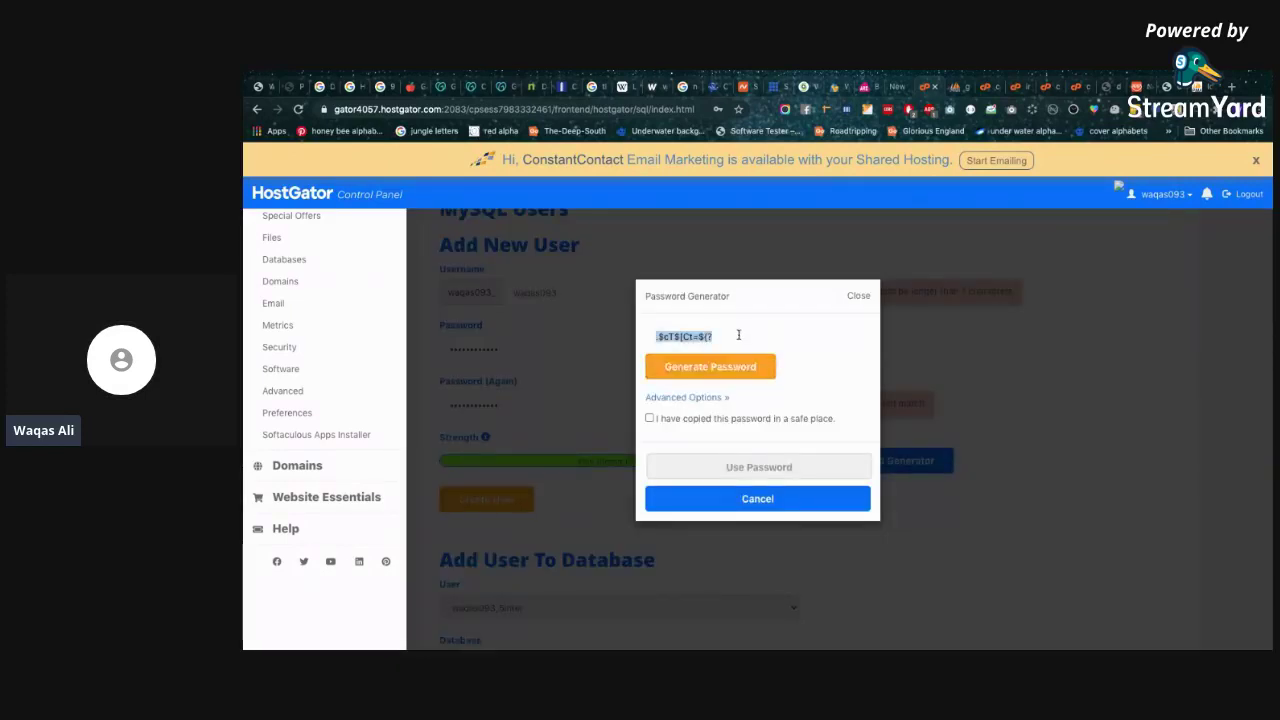
click(710, 418)
click(745, 467)
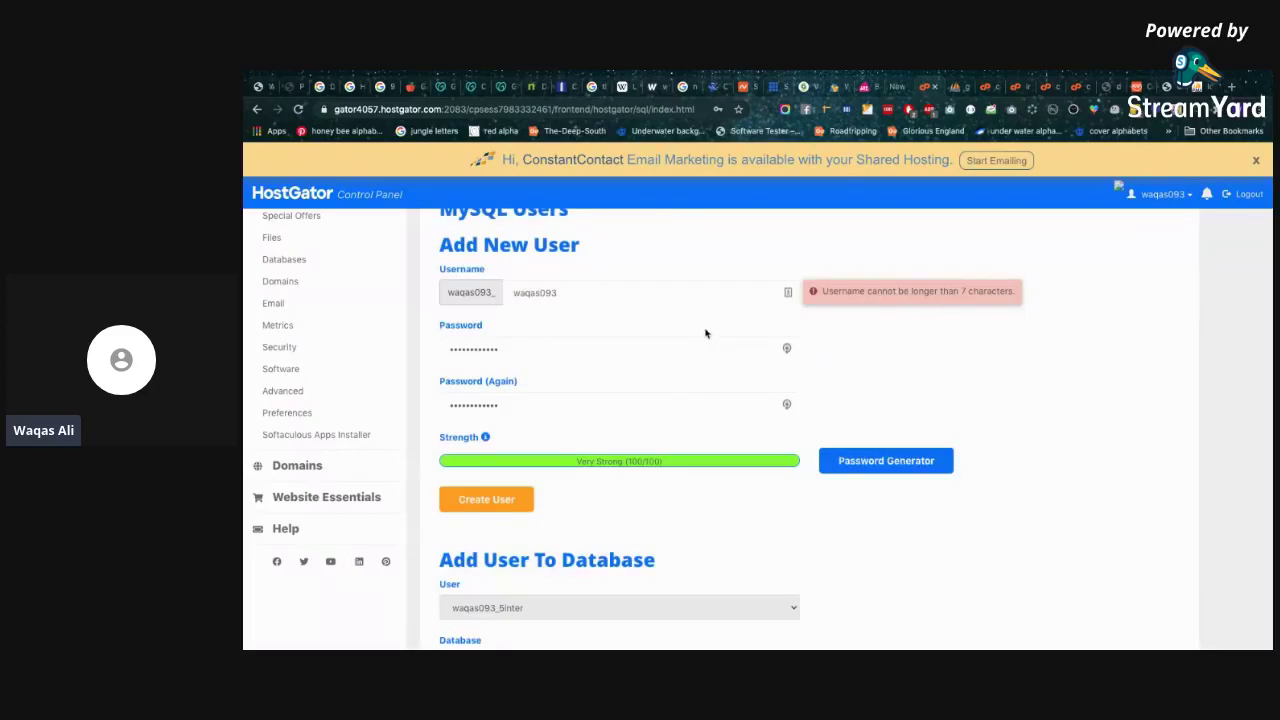
triple_click(594, 292)
text(comm)
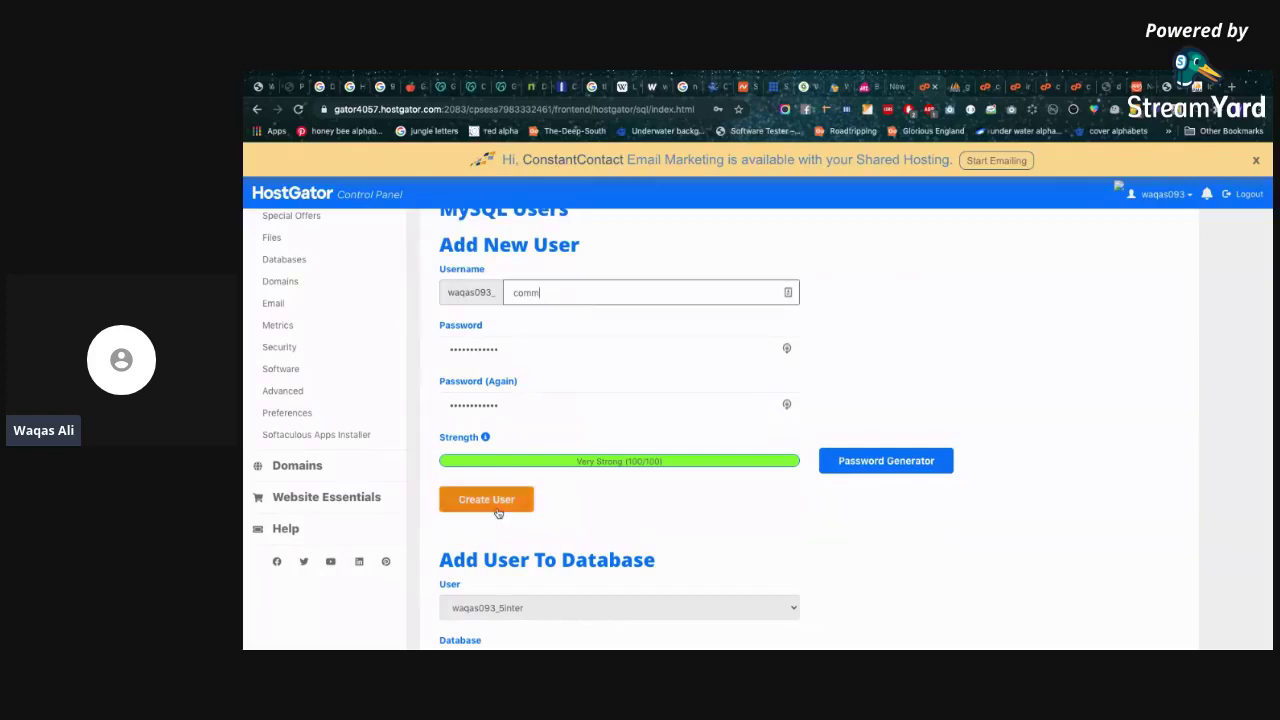
click(468, 498)
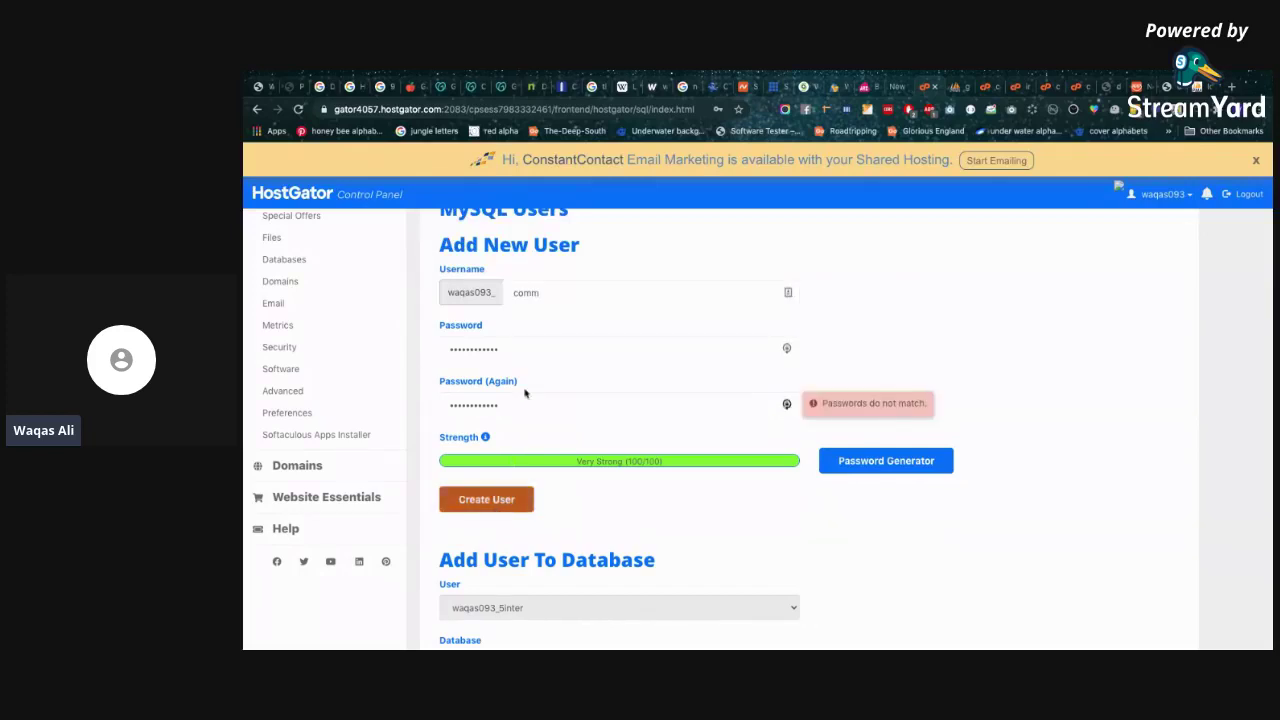
Paste the password into the confirmation field, dismiss the save prompt, and resubmit.
triple_click(580, 404)
key(ctrl+v)
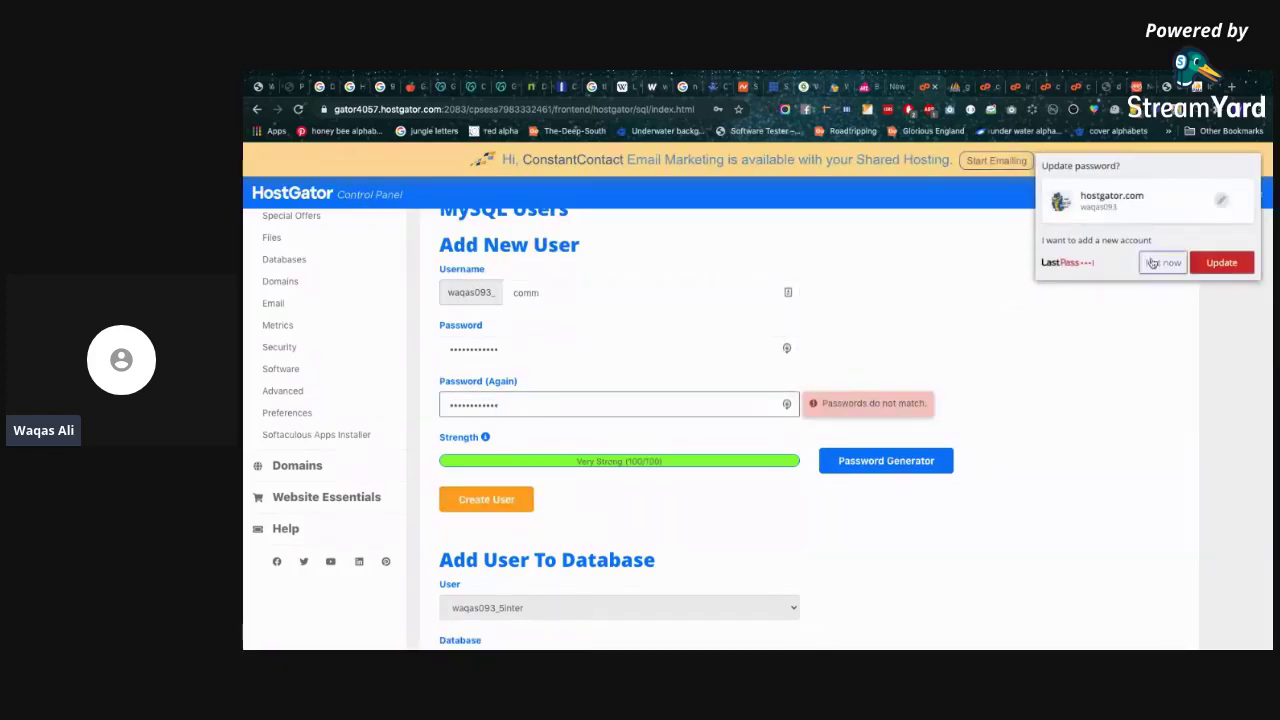
click(1164, 261)
key(Return)
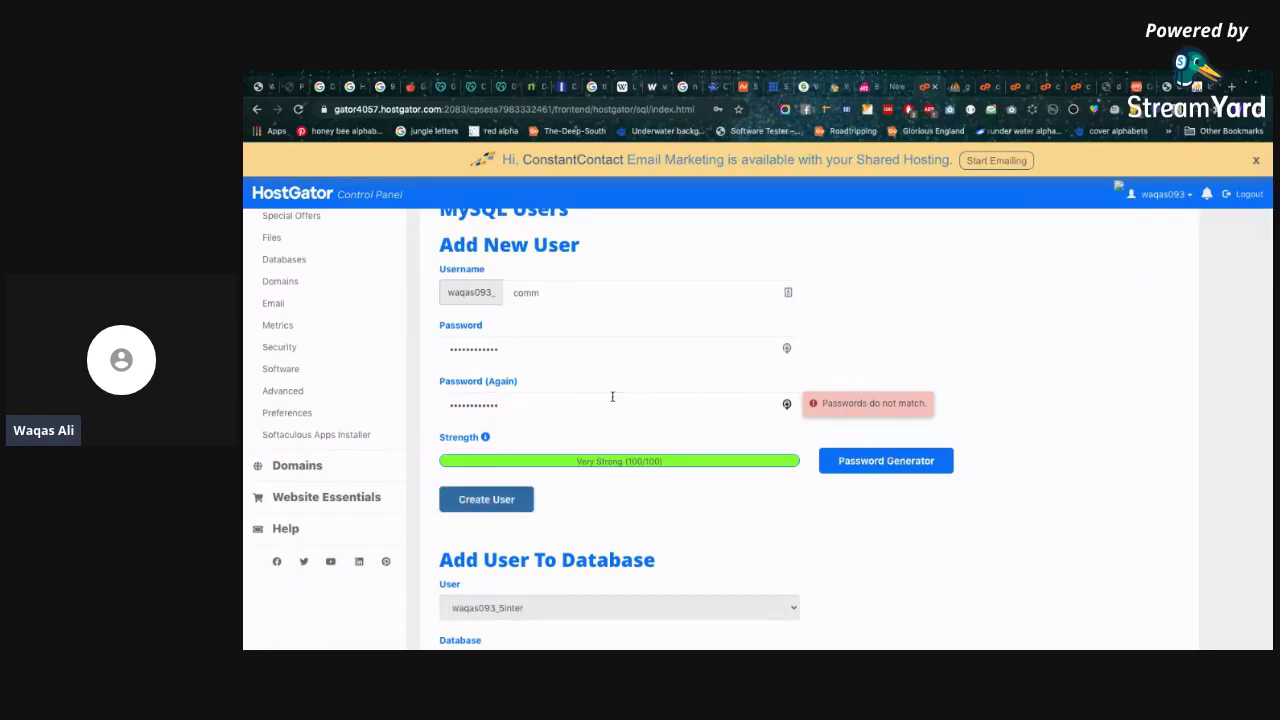
Clear the password and fill both fields with a newly generated password.
click(571, 348)
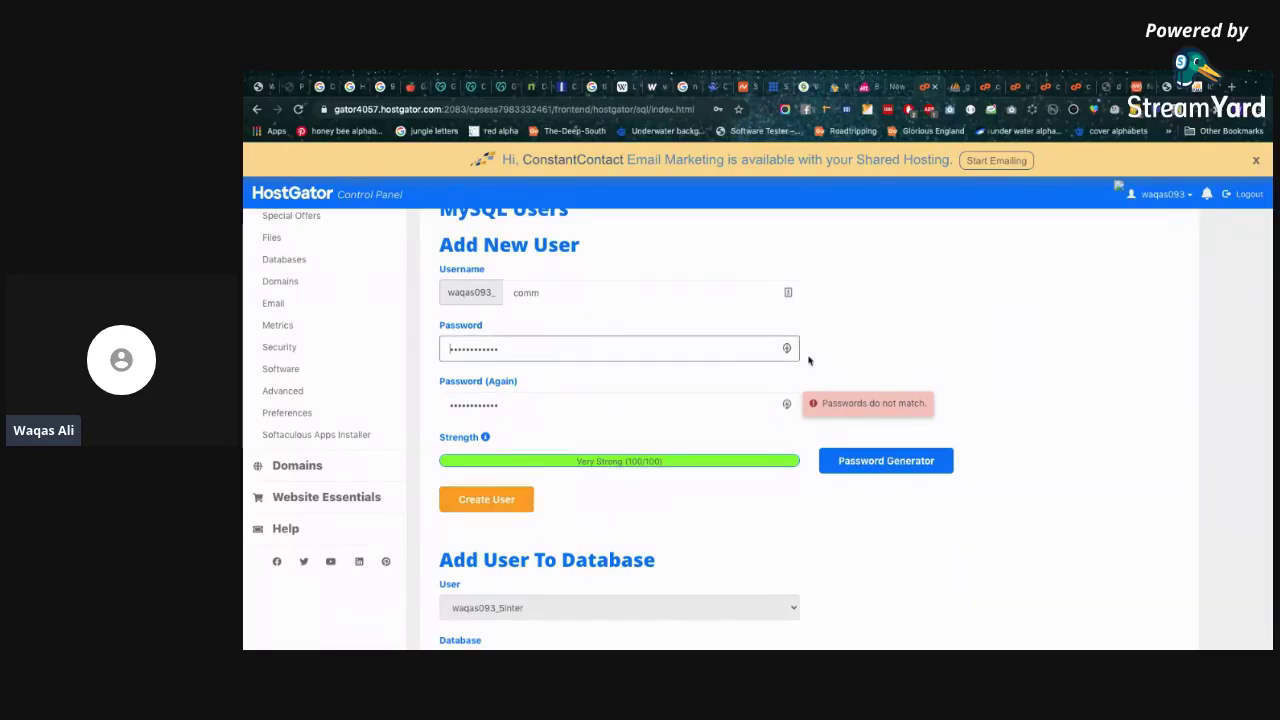
key(ctrl+a)
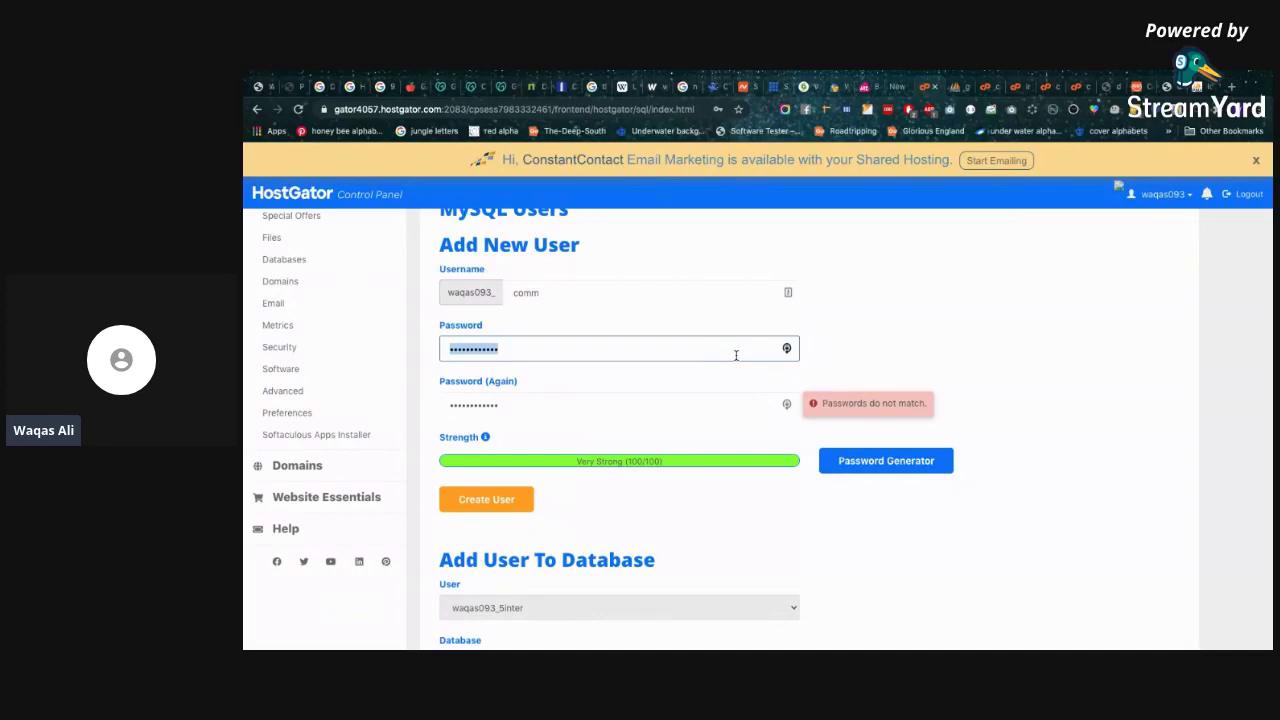
key(BackSpace)
click(877, 470)
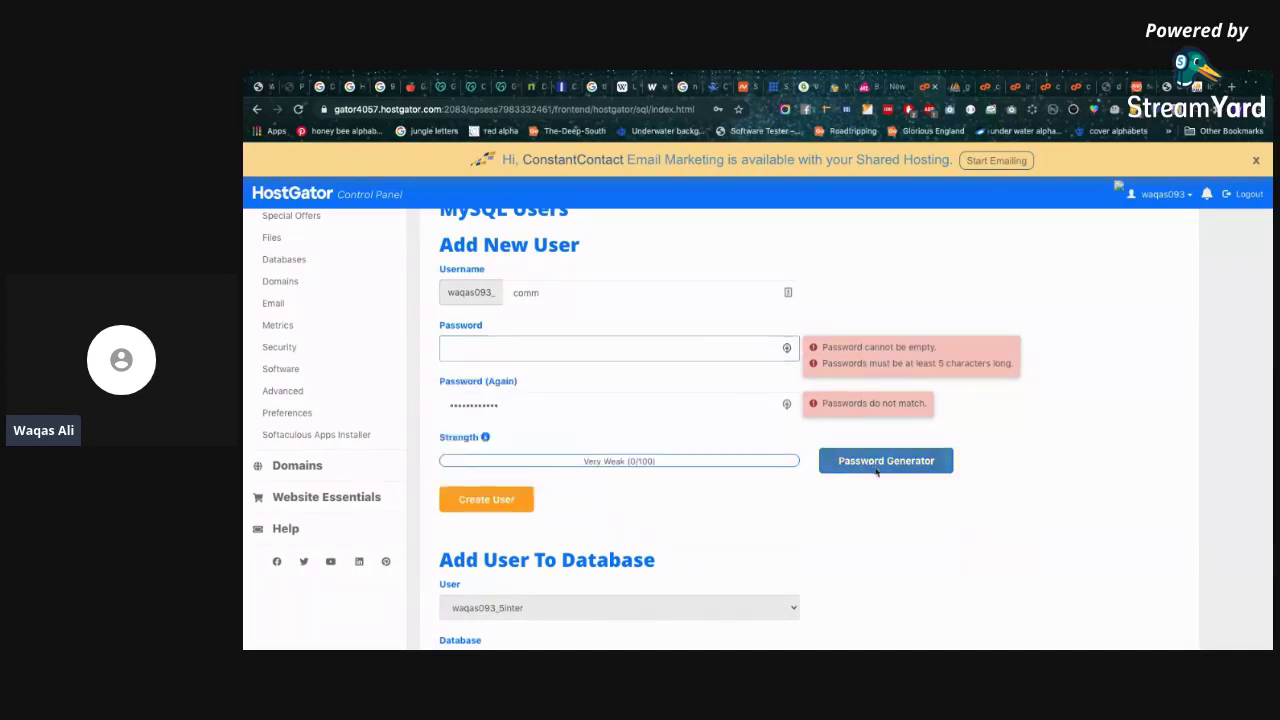
drag(722, 338, 628, 343)
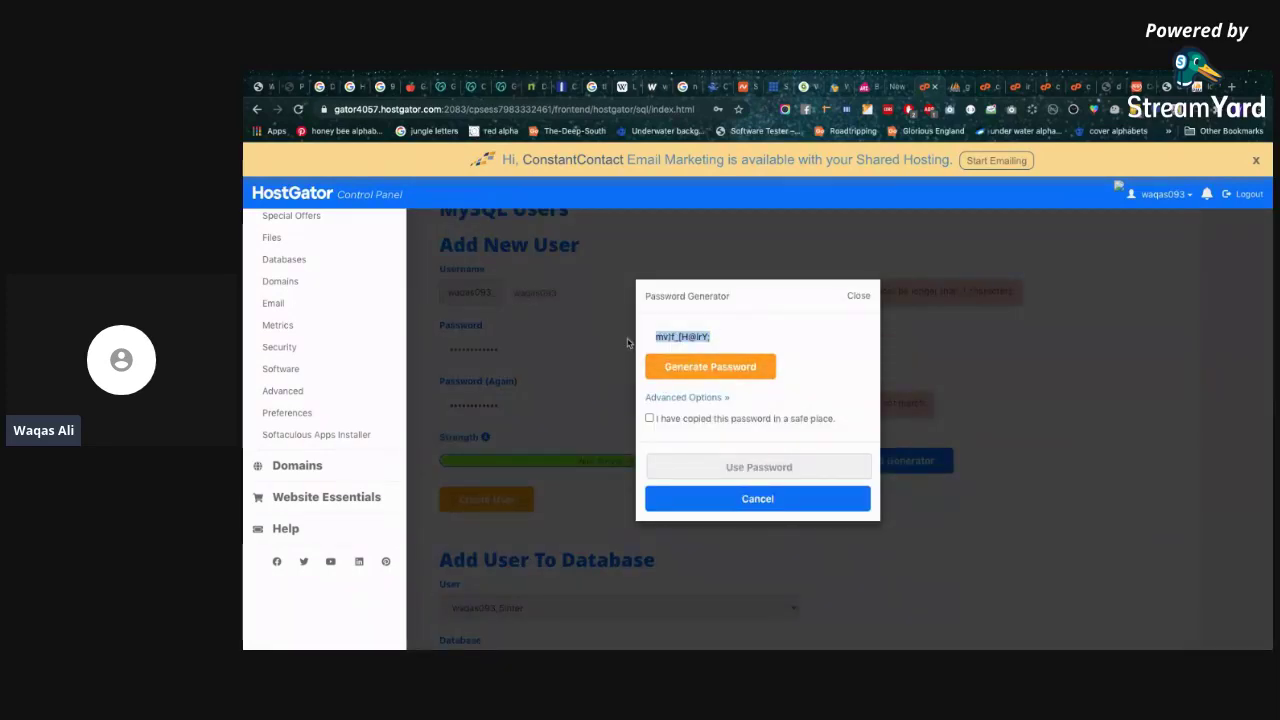
click(678, 418)
click(690, 467)
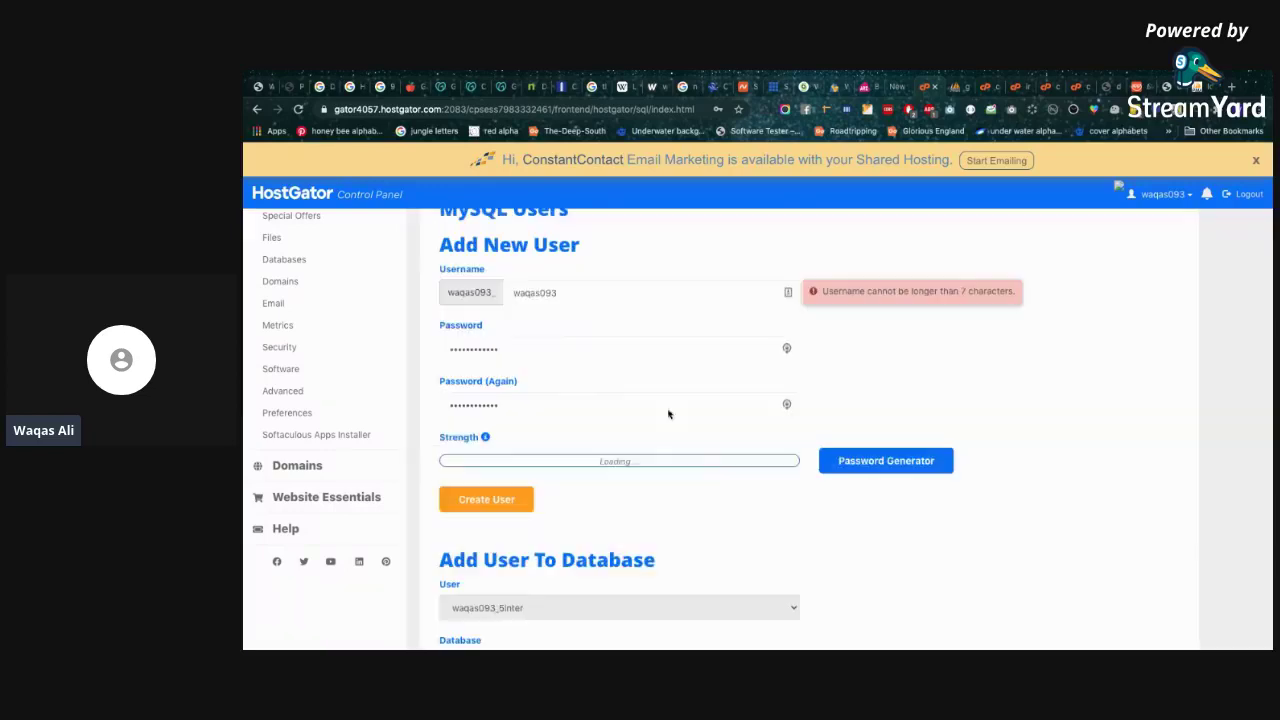
Shorten the username to comm, check both password fields, and create the user.
click(705, 289)
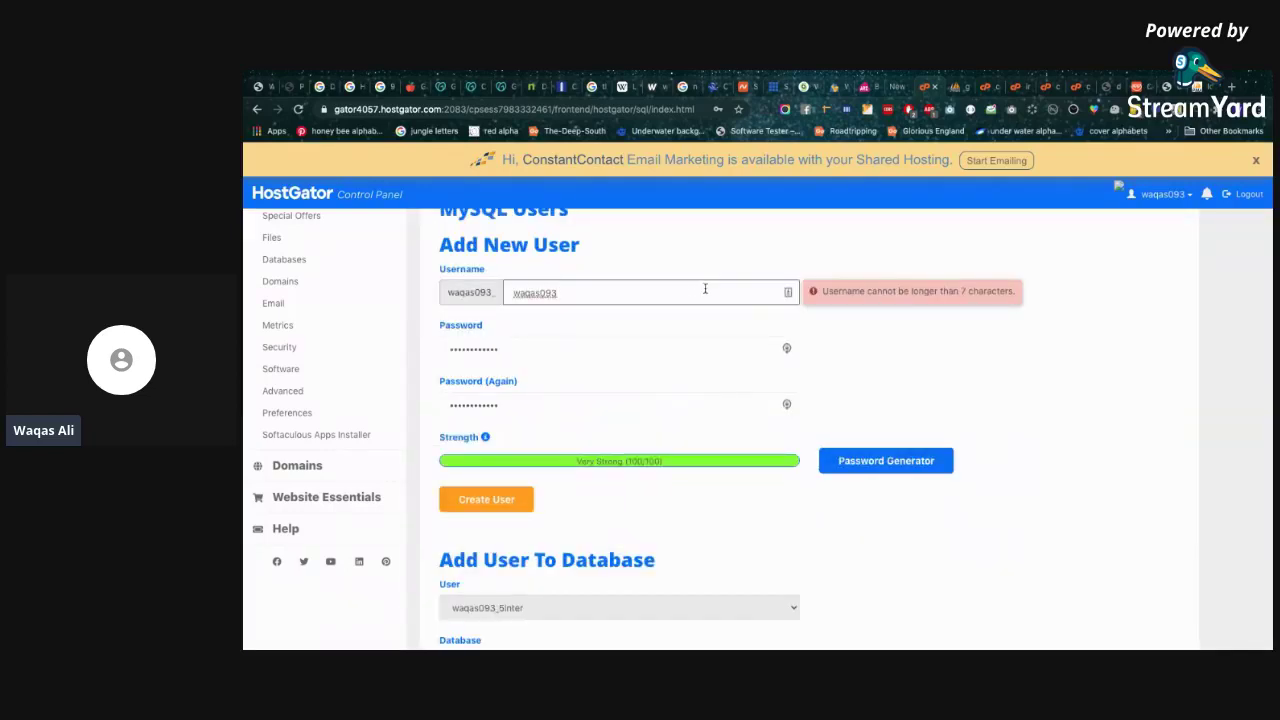
key(BackSpace)
key(BackSpace)
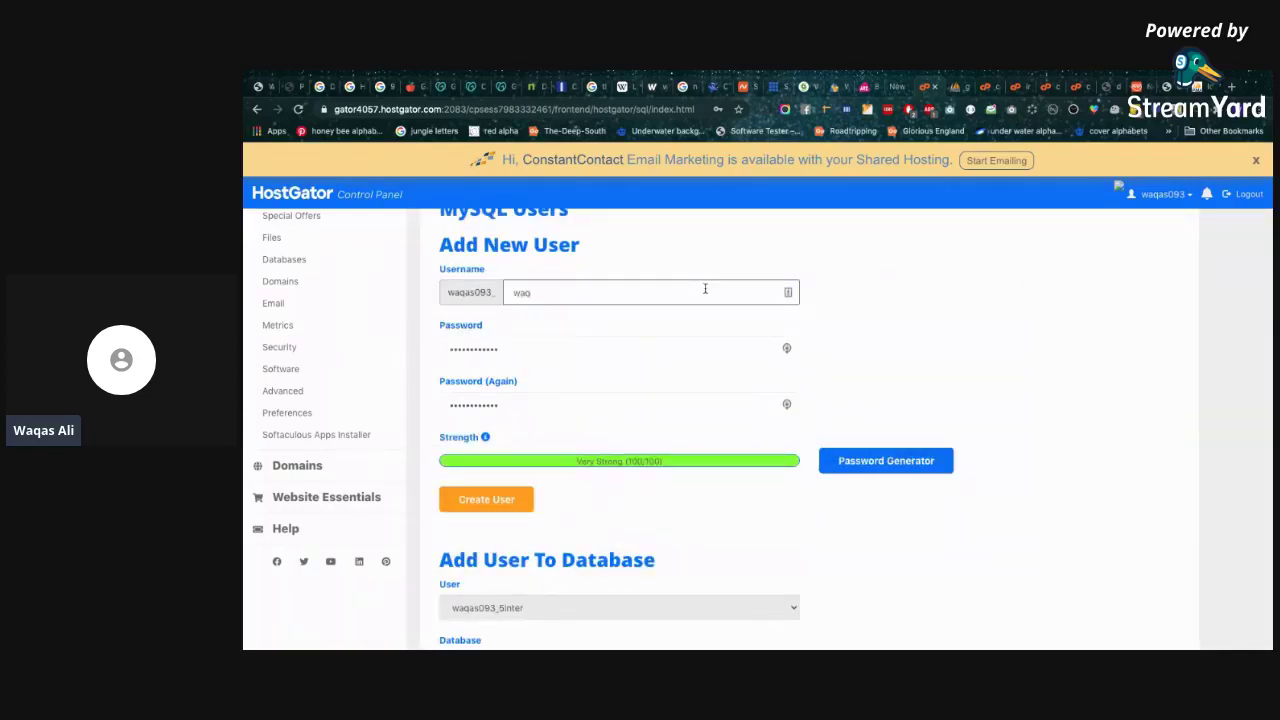
key(BackSpace)
text(comm)
click(910, 292)
double_click(589, 346)
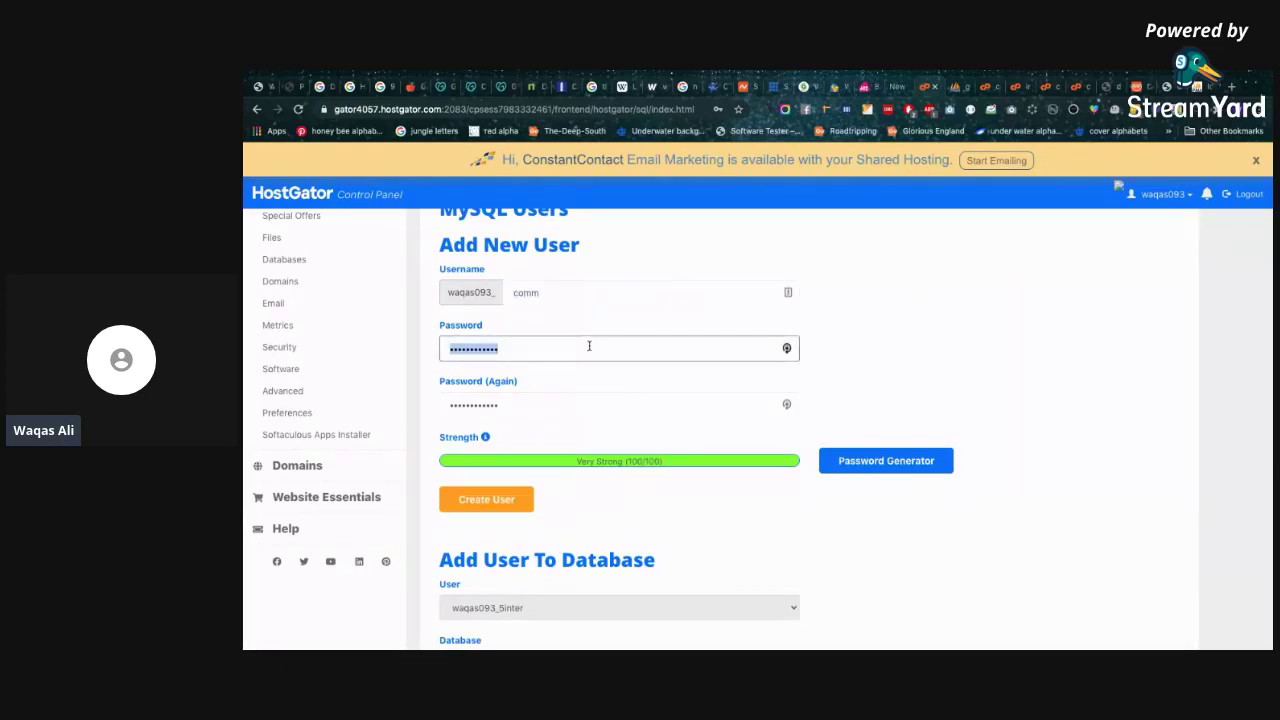
click(589, 346)
double_click(563, 404)
click(563, 413)
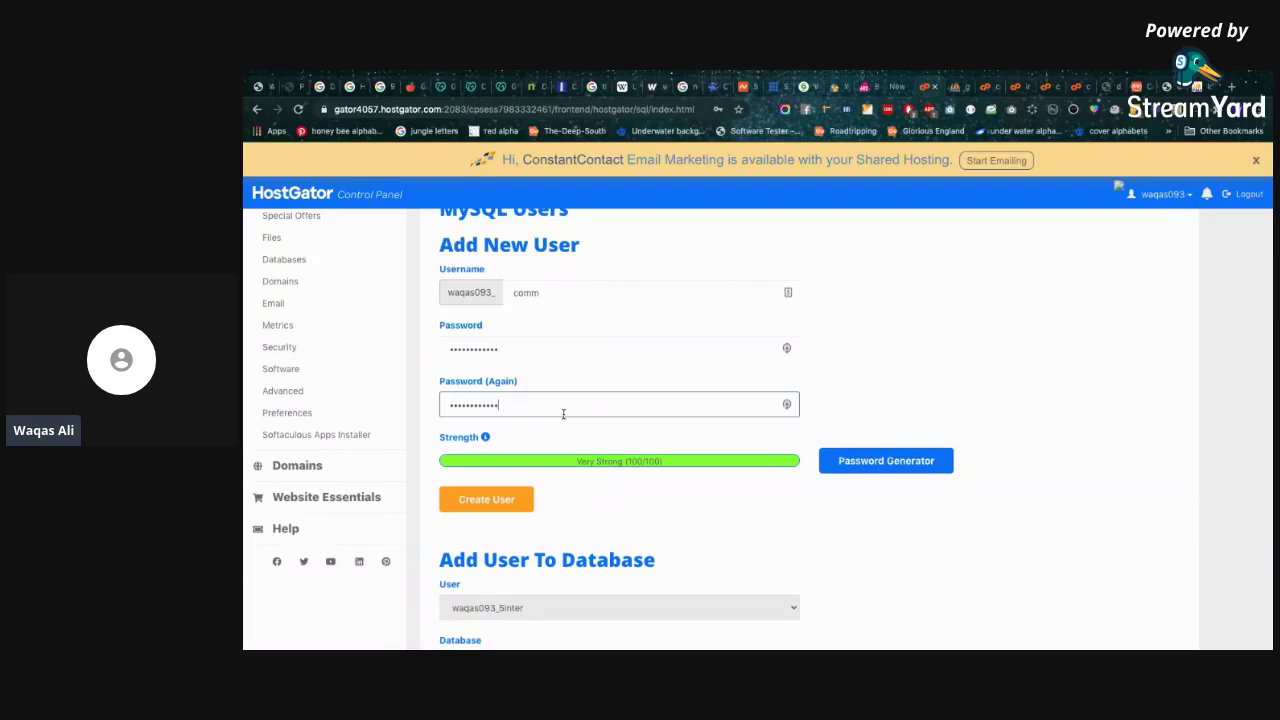
click(486, 499)
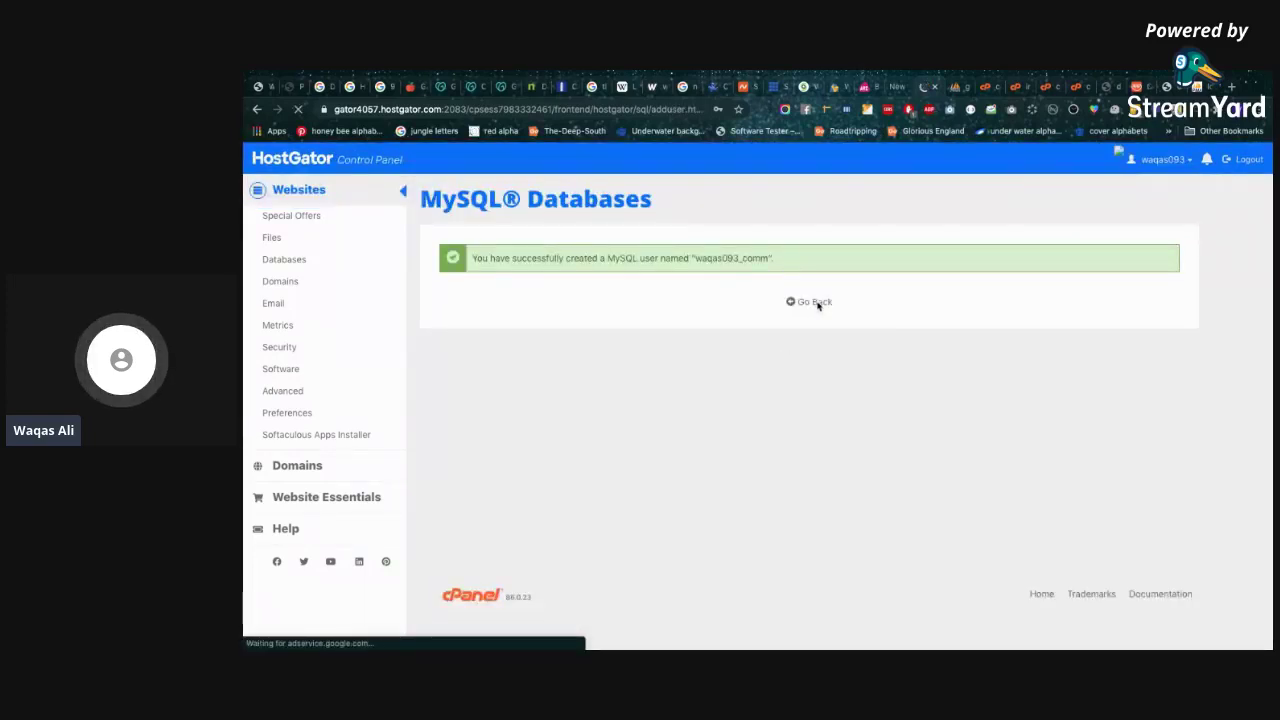
Decline the browser's save-password prompts and look through the other open tabs.
click(1163, 241)
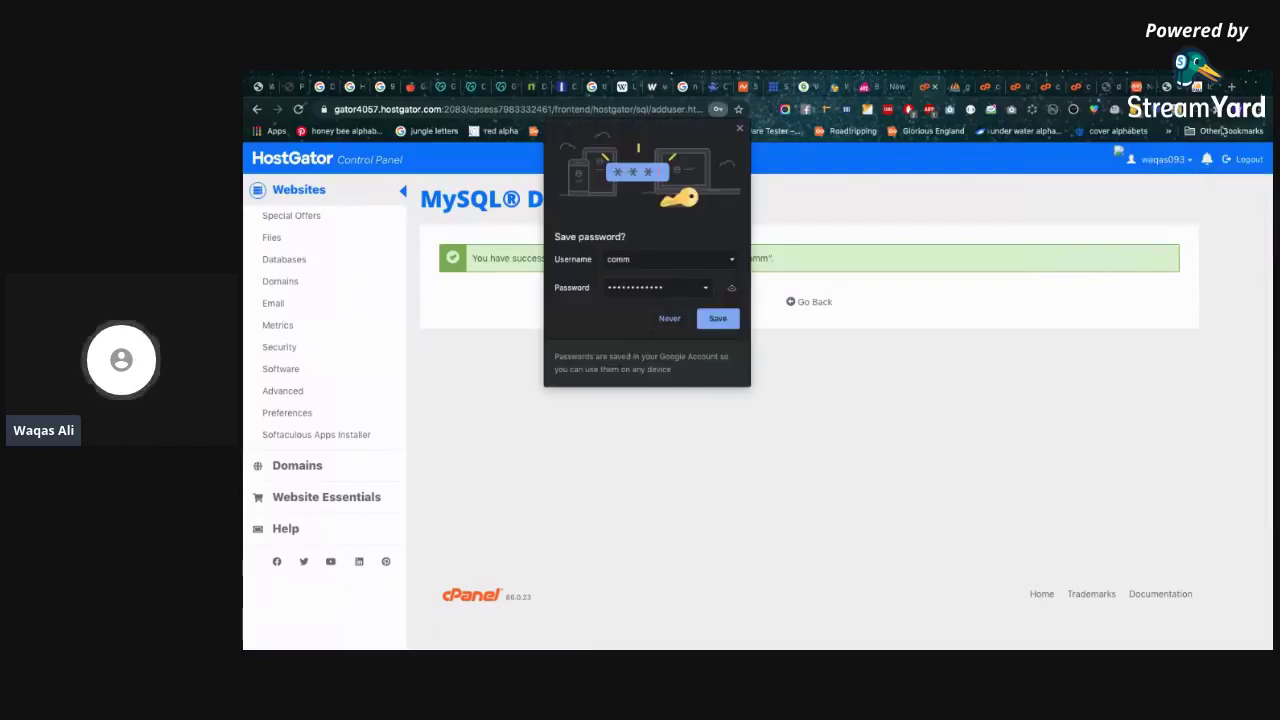
click(760, 132)
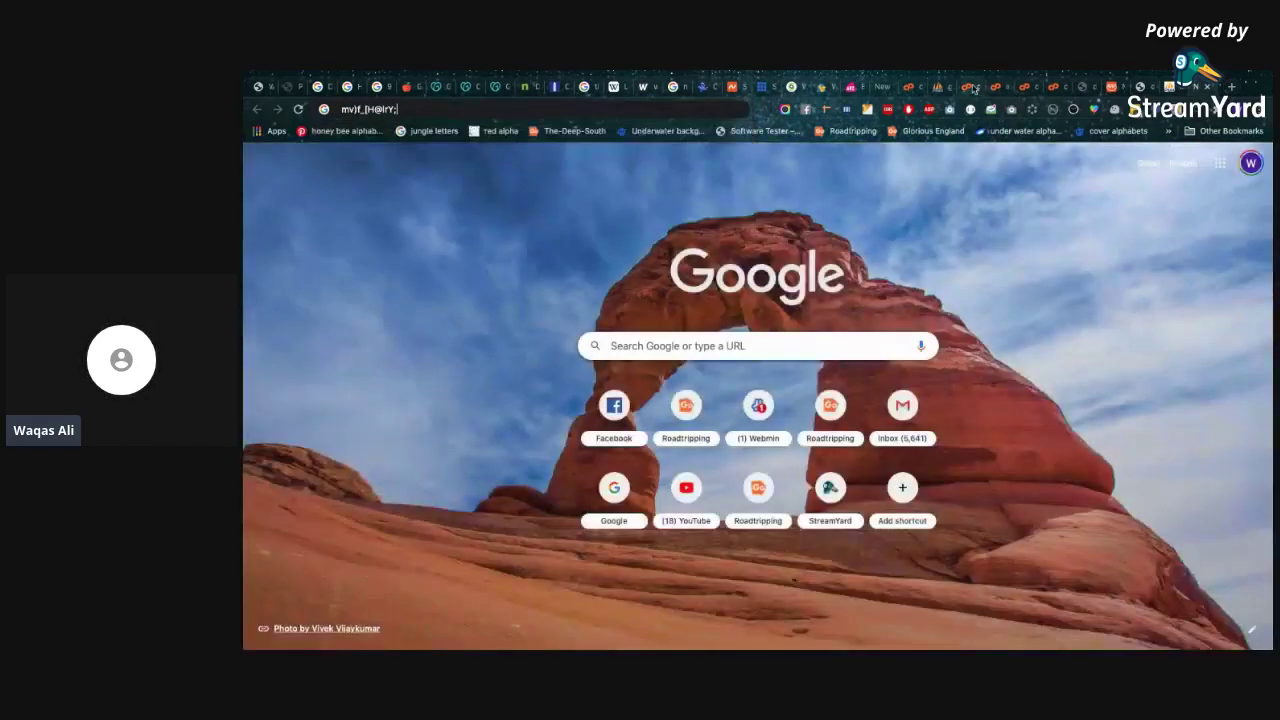
click(973, 87)
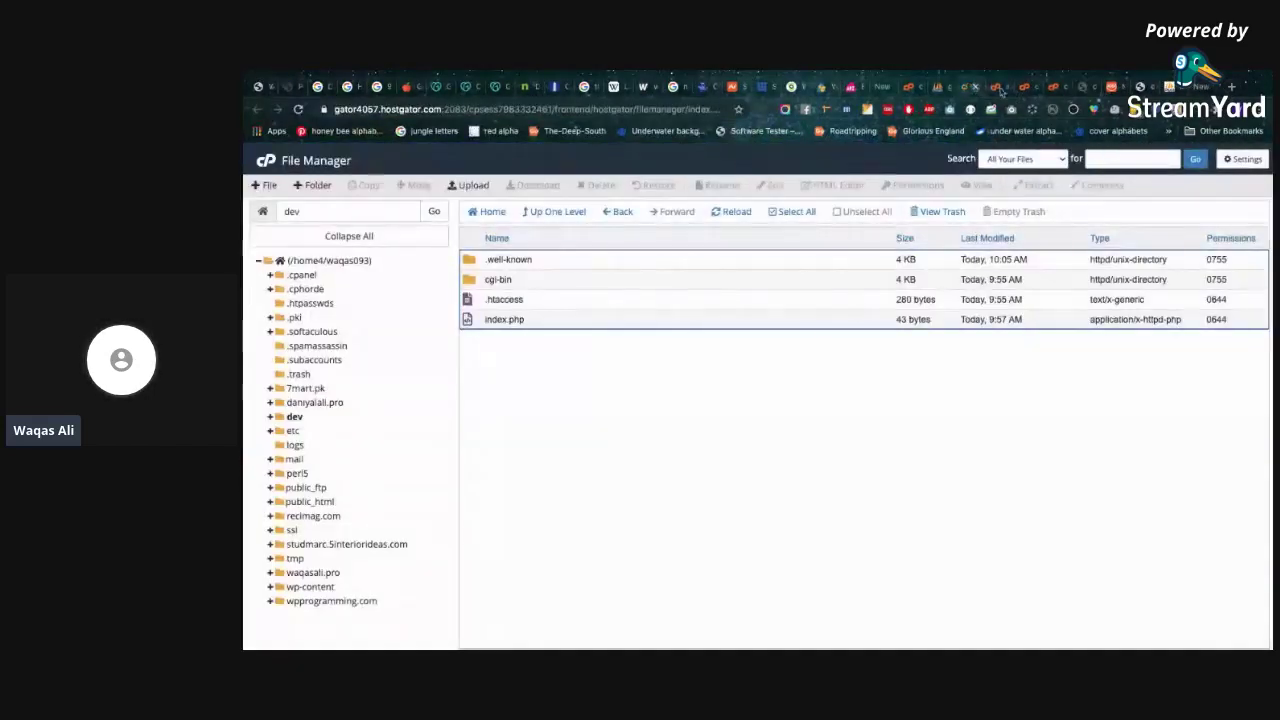
click(1003, 87)
click(1027, 87)
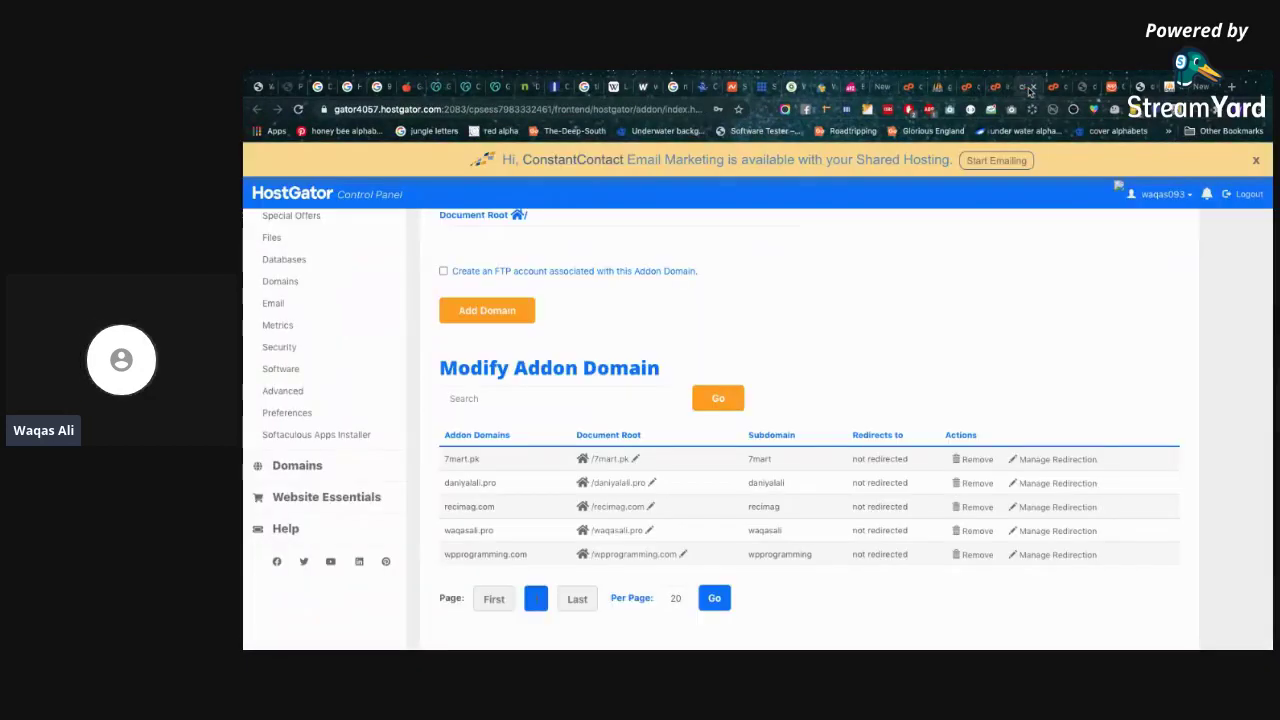
Check the File Manager tab, then go back to MySQL Databases from the confirmation.
scroll(942, 265, up, 5)
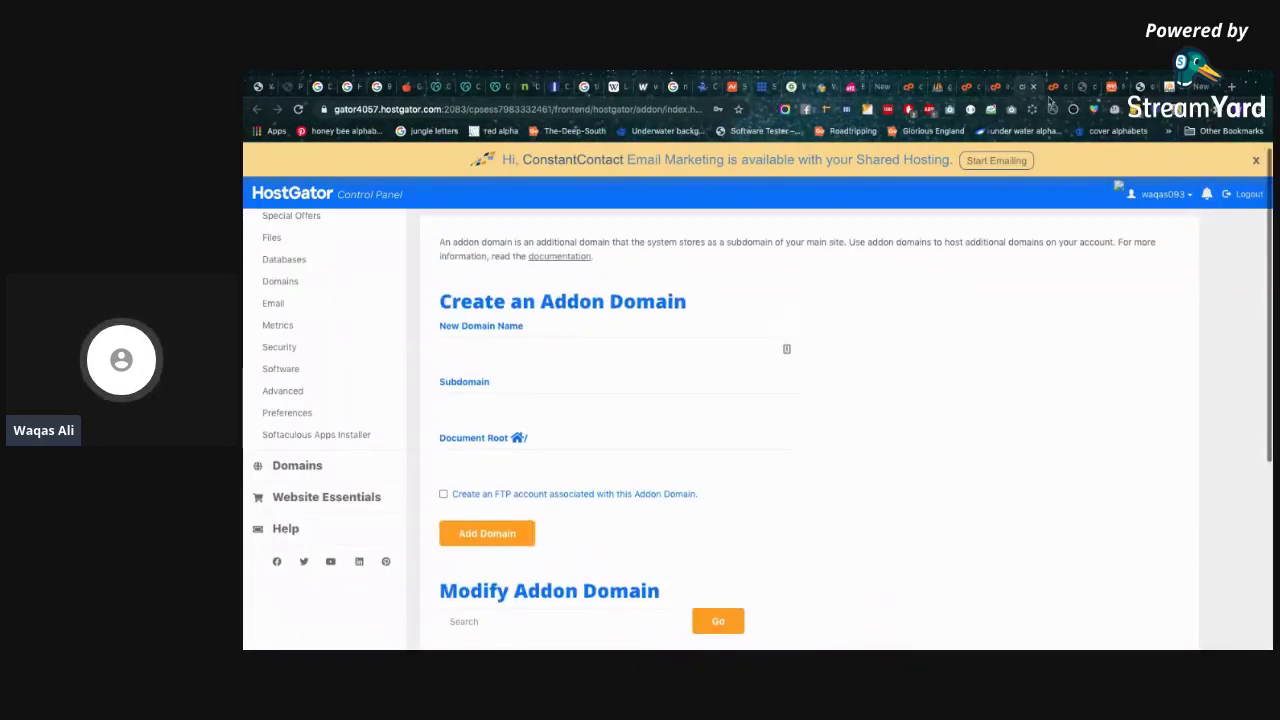
click(1057, 87)
click(912, 87)
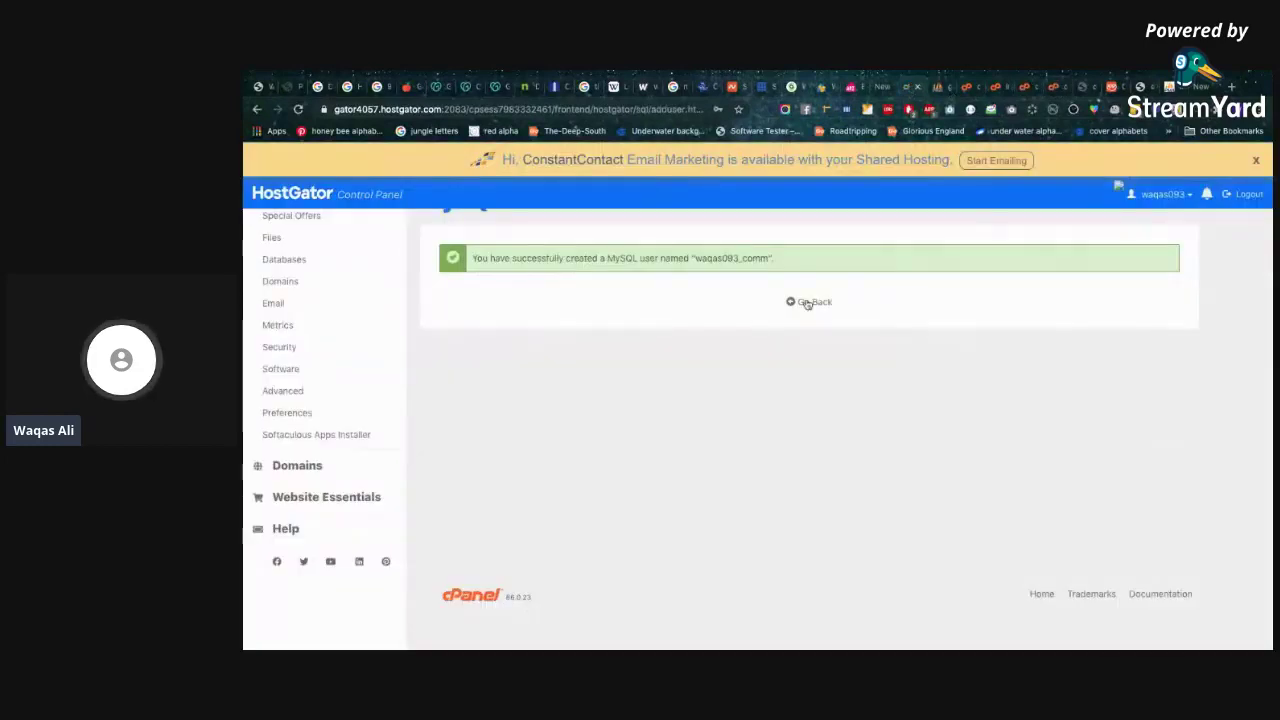
click(806, 301)
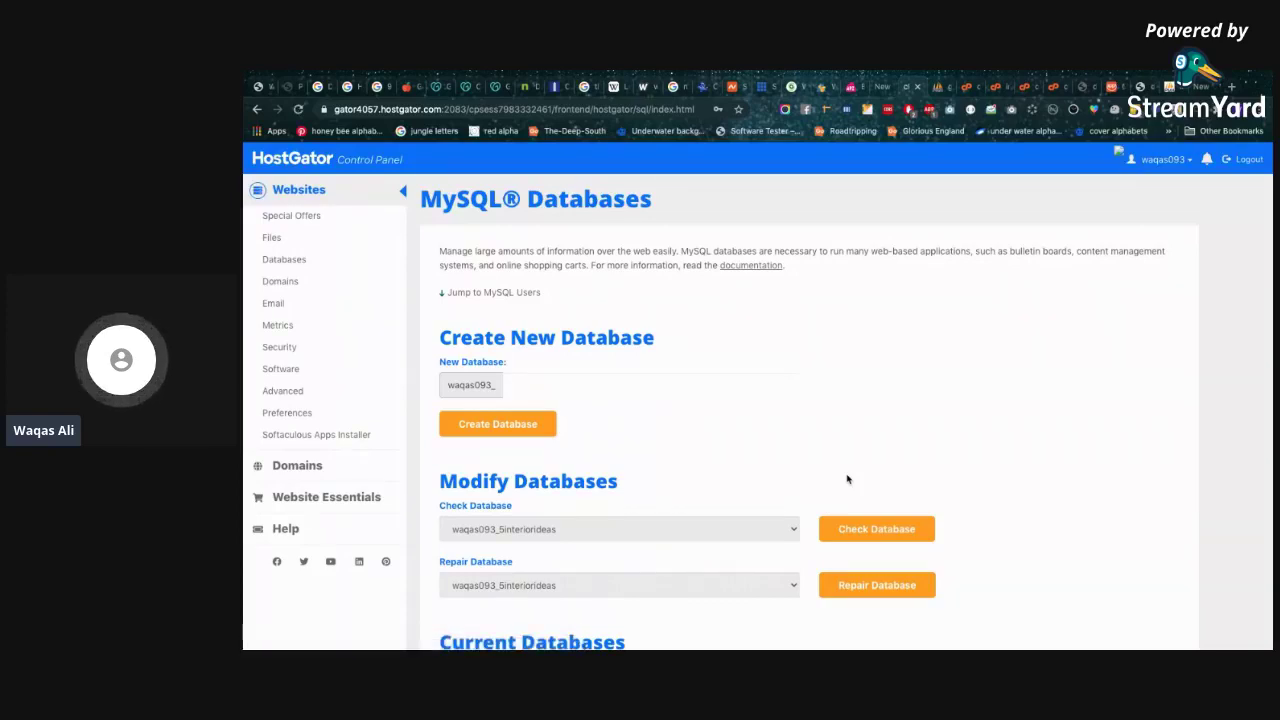
Add the comm user to the ecommerce database under Add User To Database.
scroll(847, 480, down, 1)
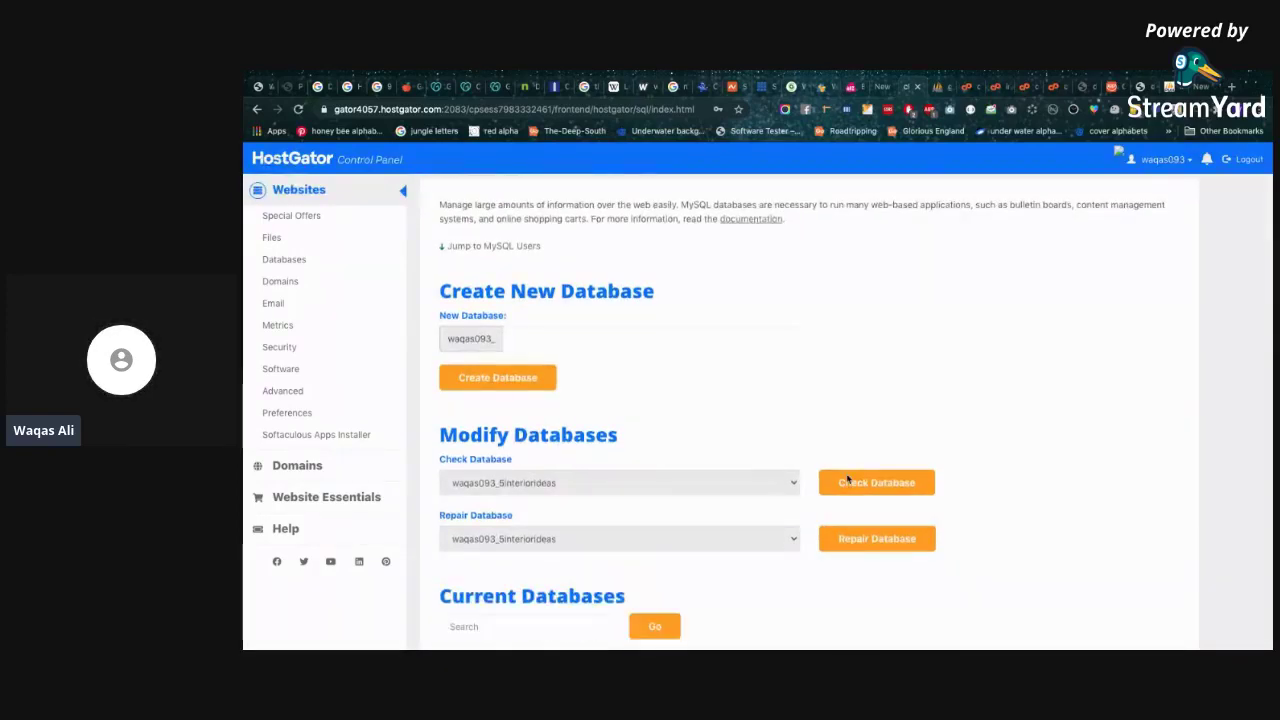
scroll(847, 480, down, 4)
scroll(847, 480, down, 10)
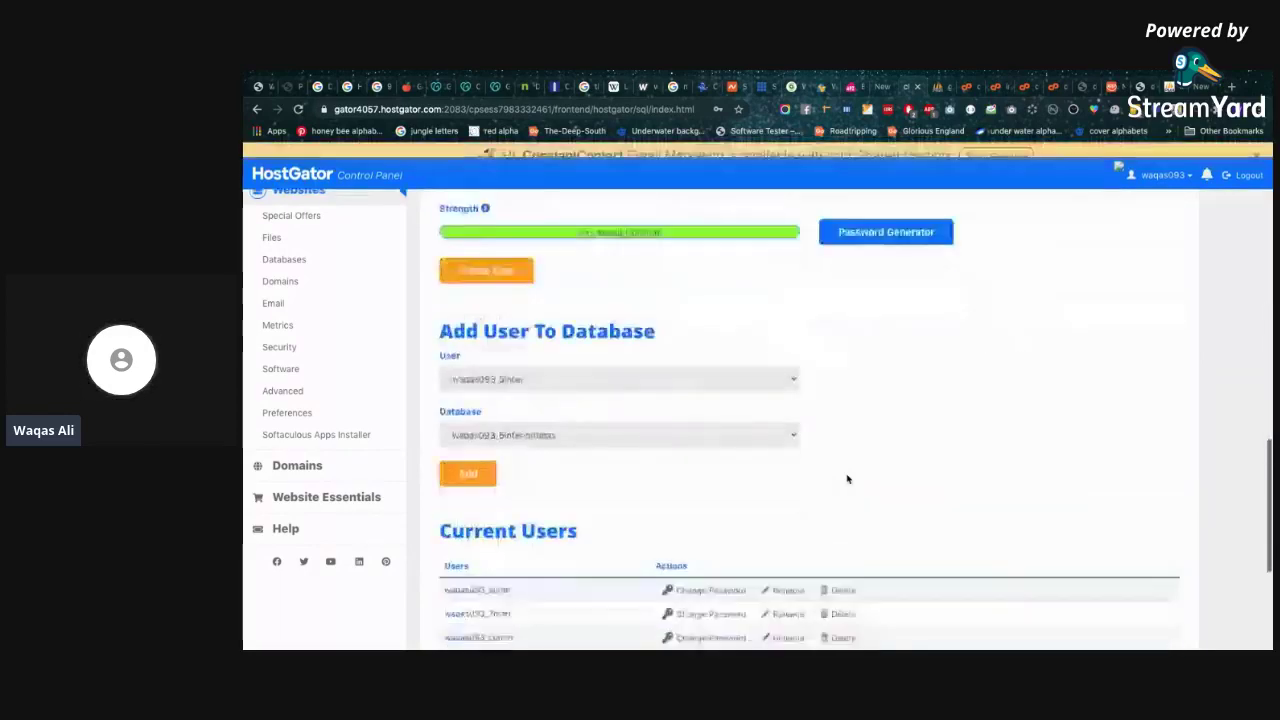
scroll(847, 479, up, 3)
click(526, 503)
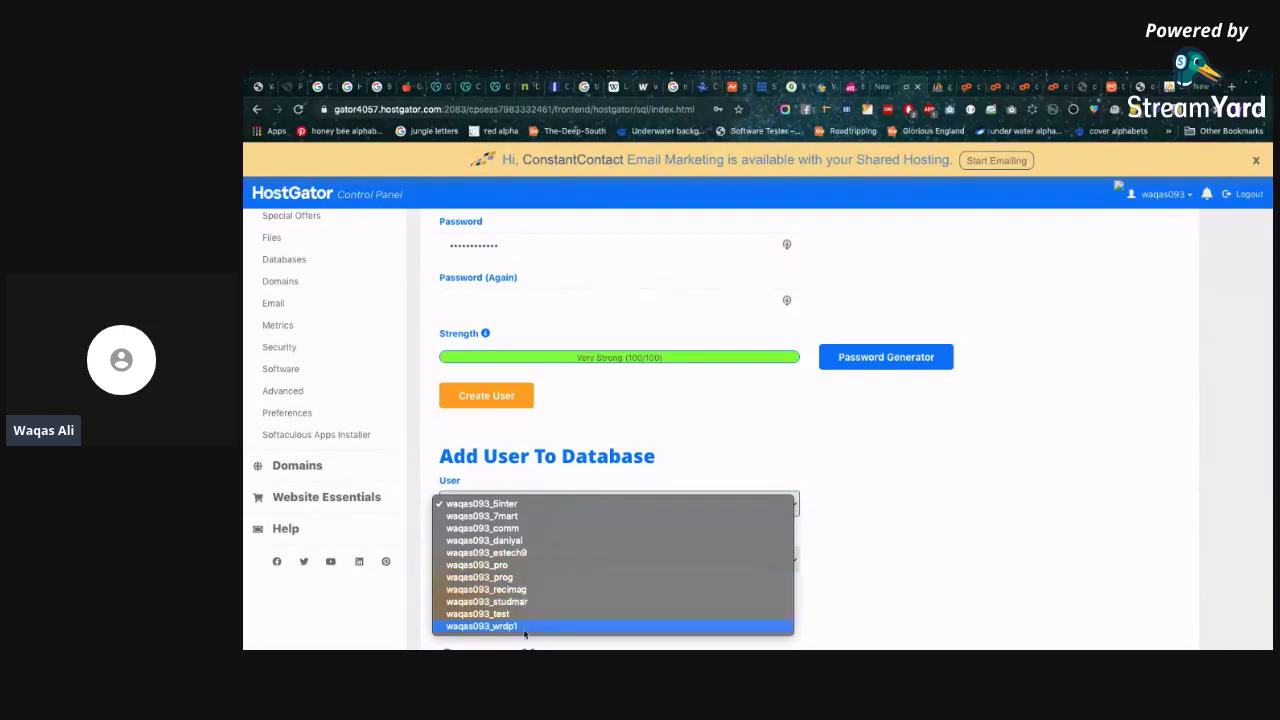
click(520, 529)
click(568, 560)
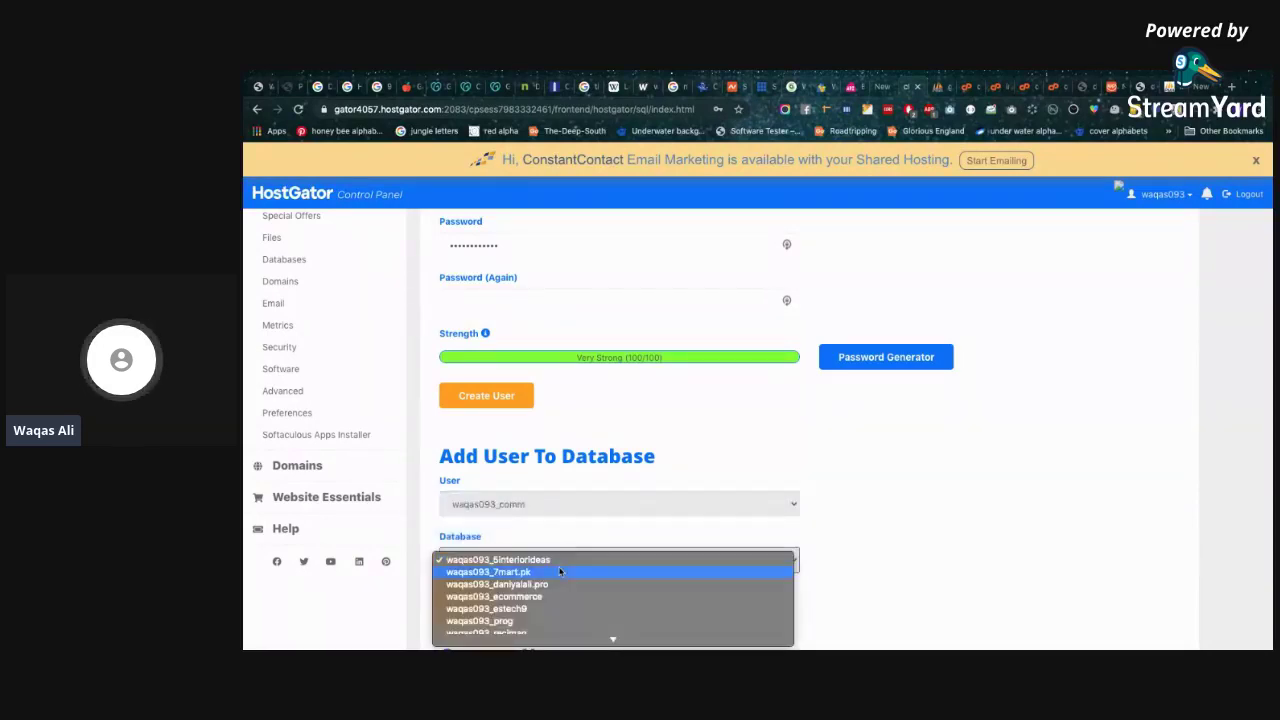
click(563, 598)
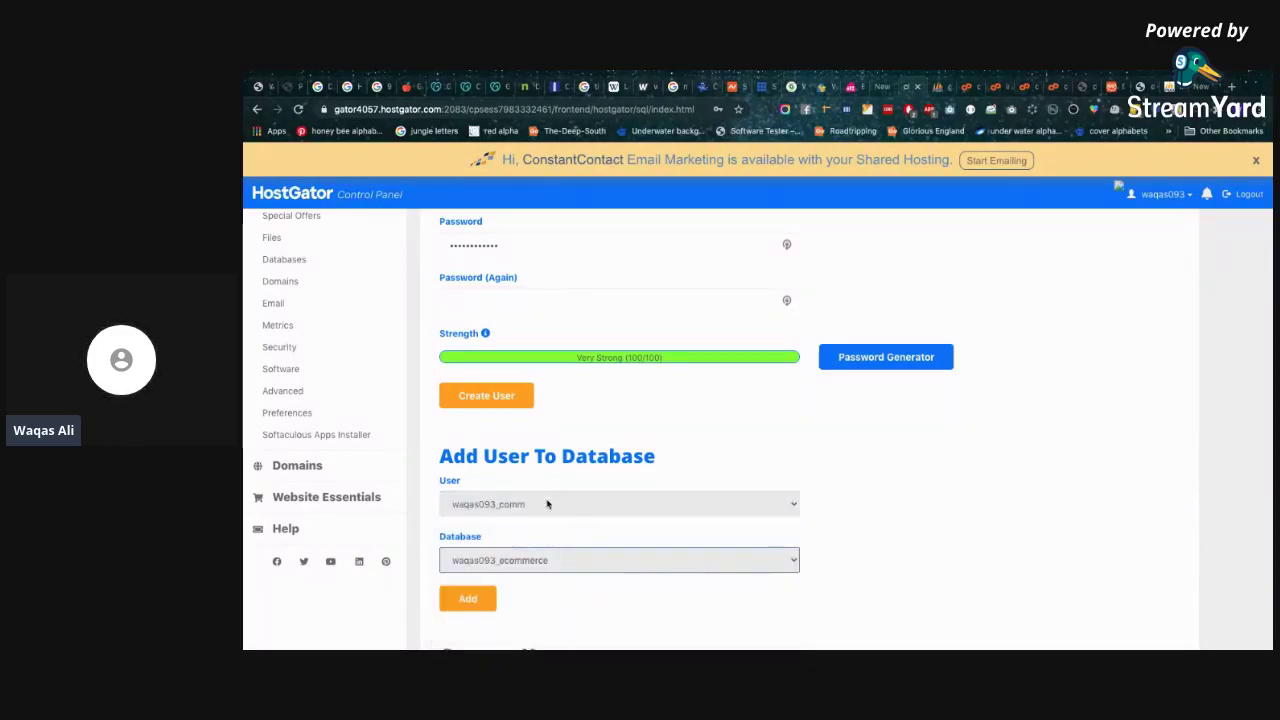
click(484, 598)
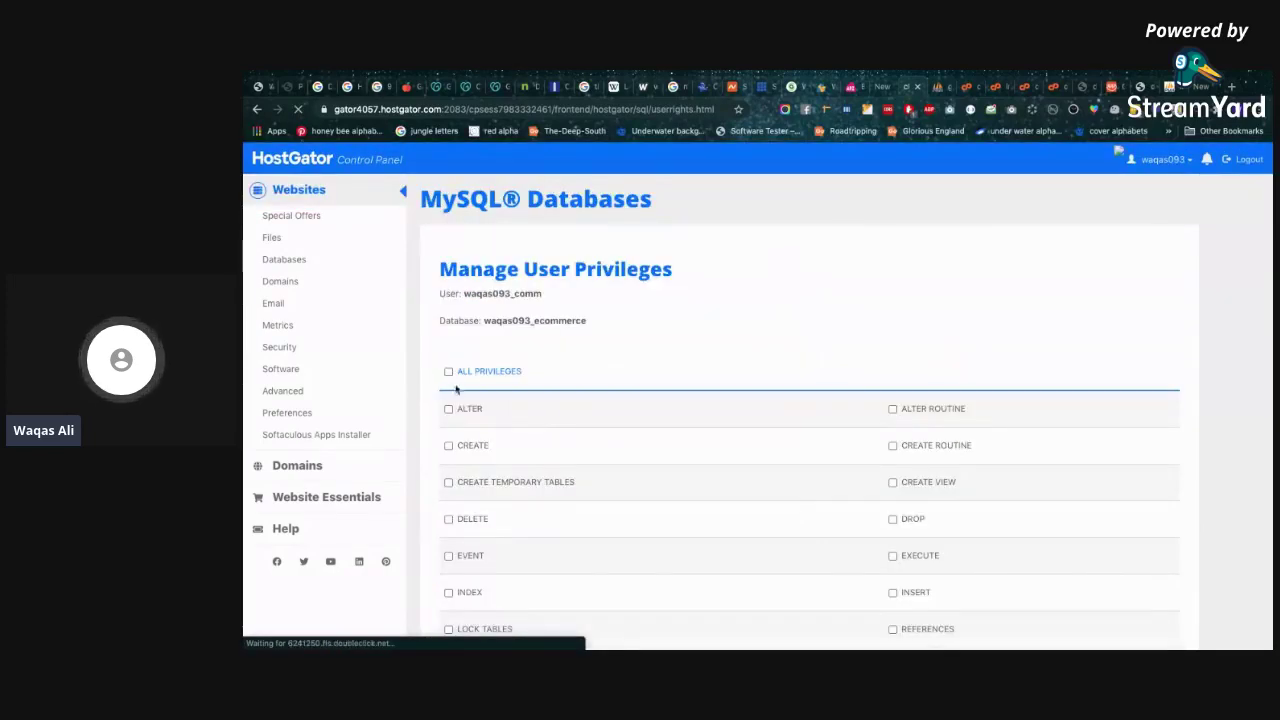
Tick ALL PRIVILEGES and save with Make Changes.
click(448, 371)
scroll(589, 350, down, 3)
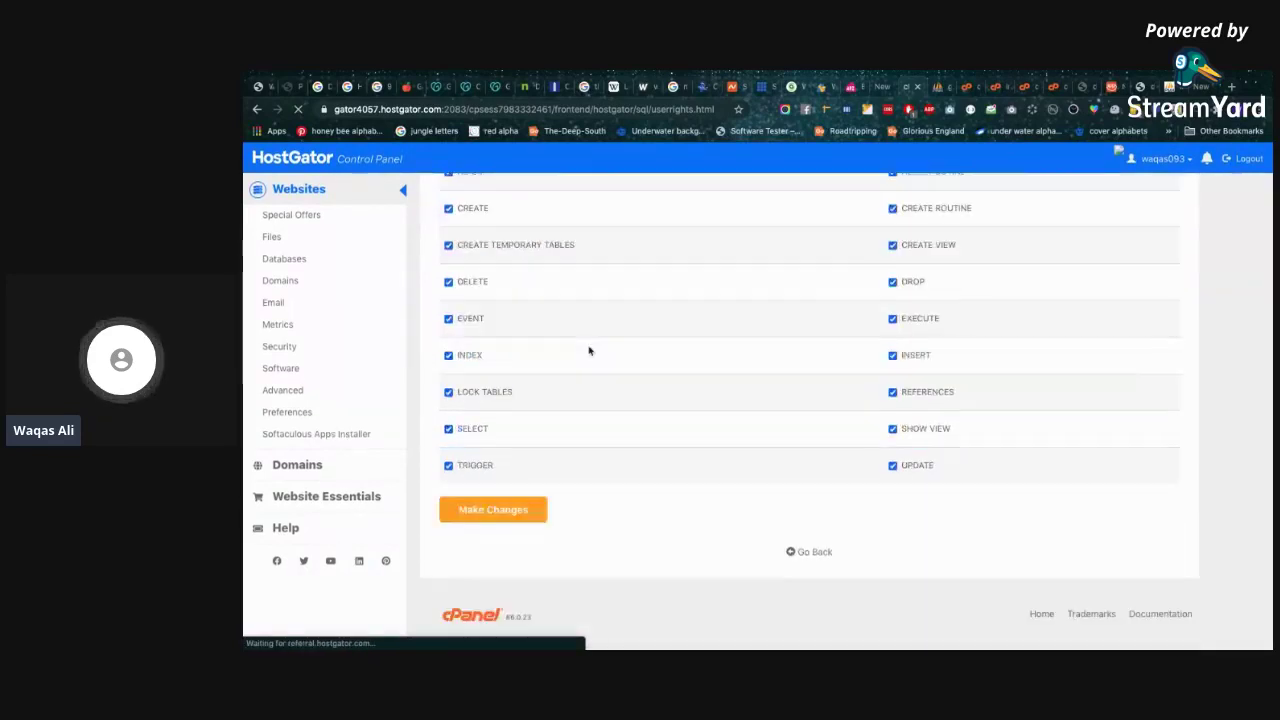
click(505, 515)
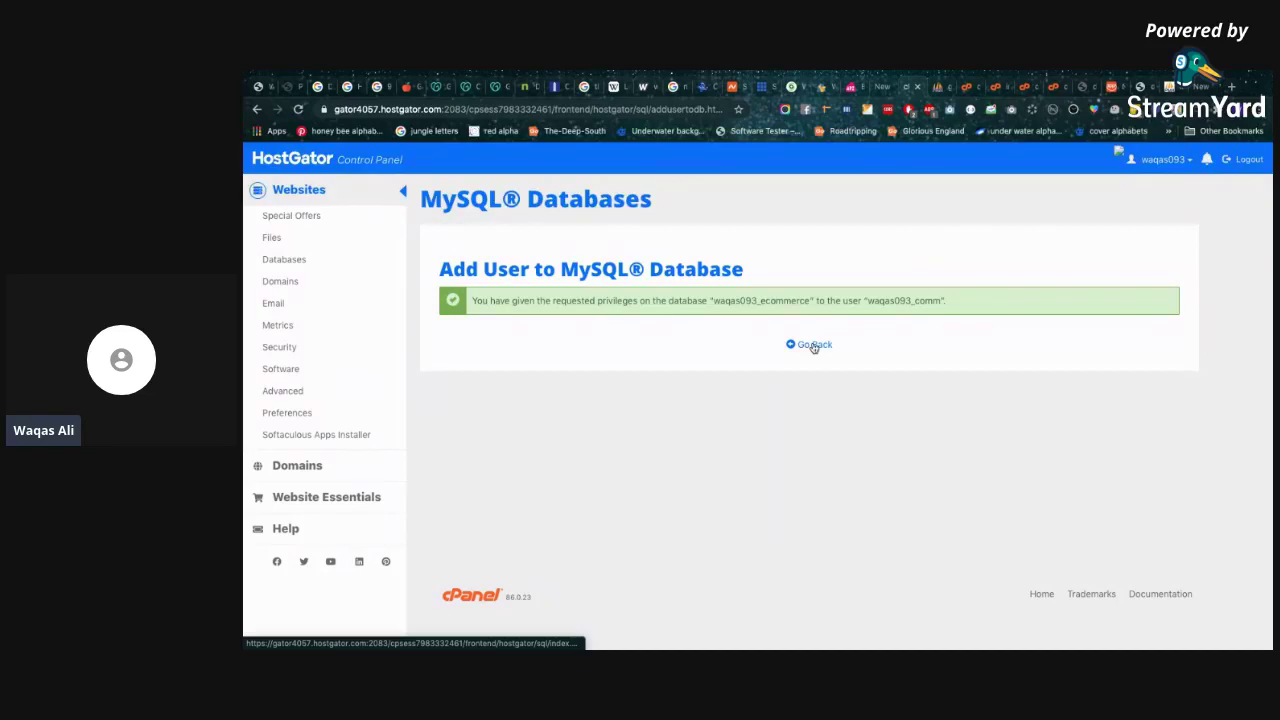
Return to MySQL Databases, then switch back to the File Manager showing the dev folder.
click(813, 345)
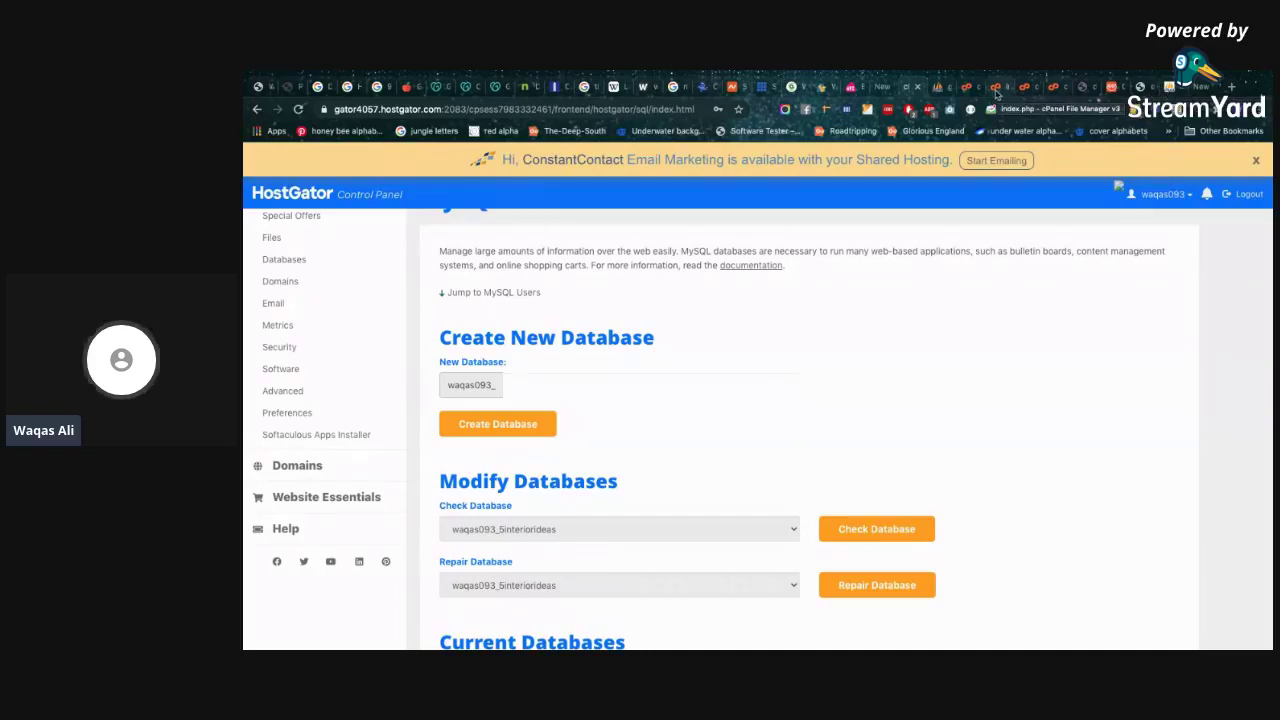
click(968, 95)
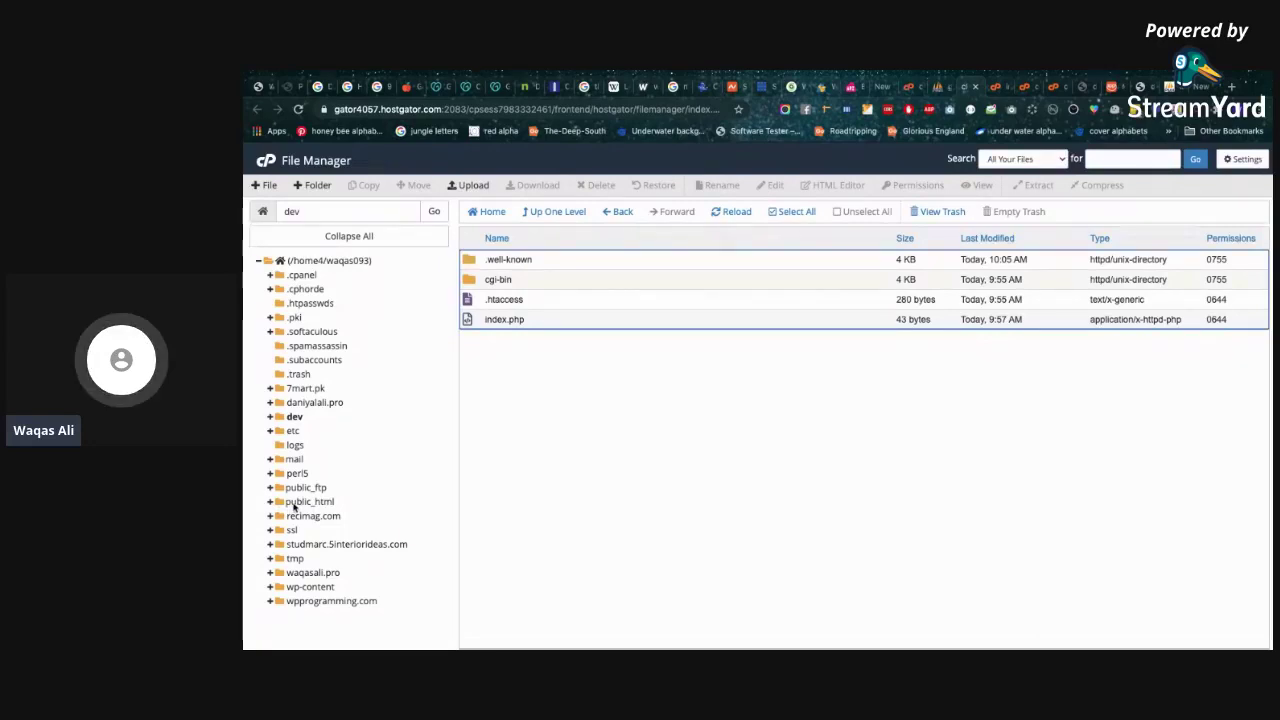
Upload ecommerce.zip from the www folder into the dev folder.
click(291, 418)
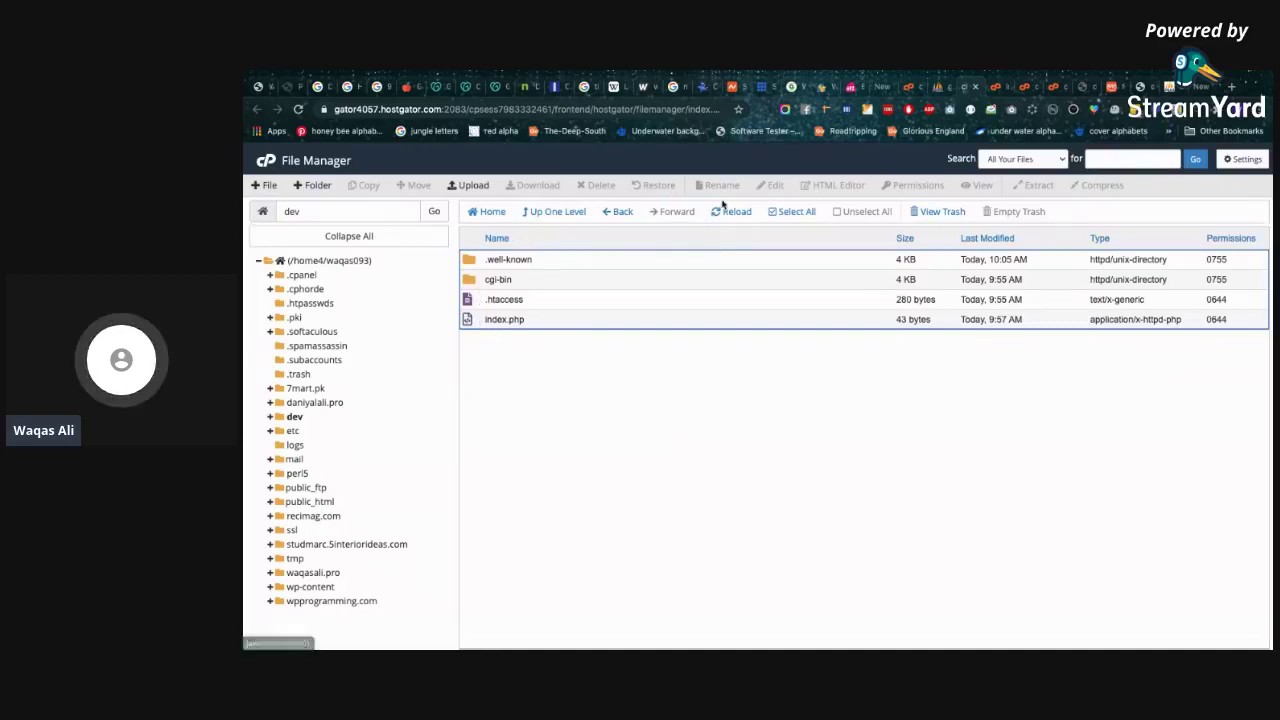
click(473, 186)
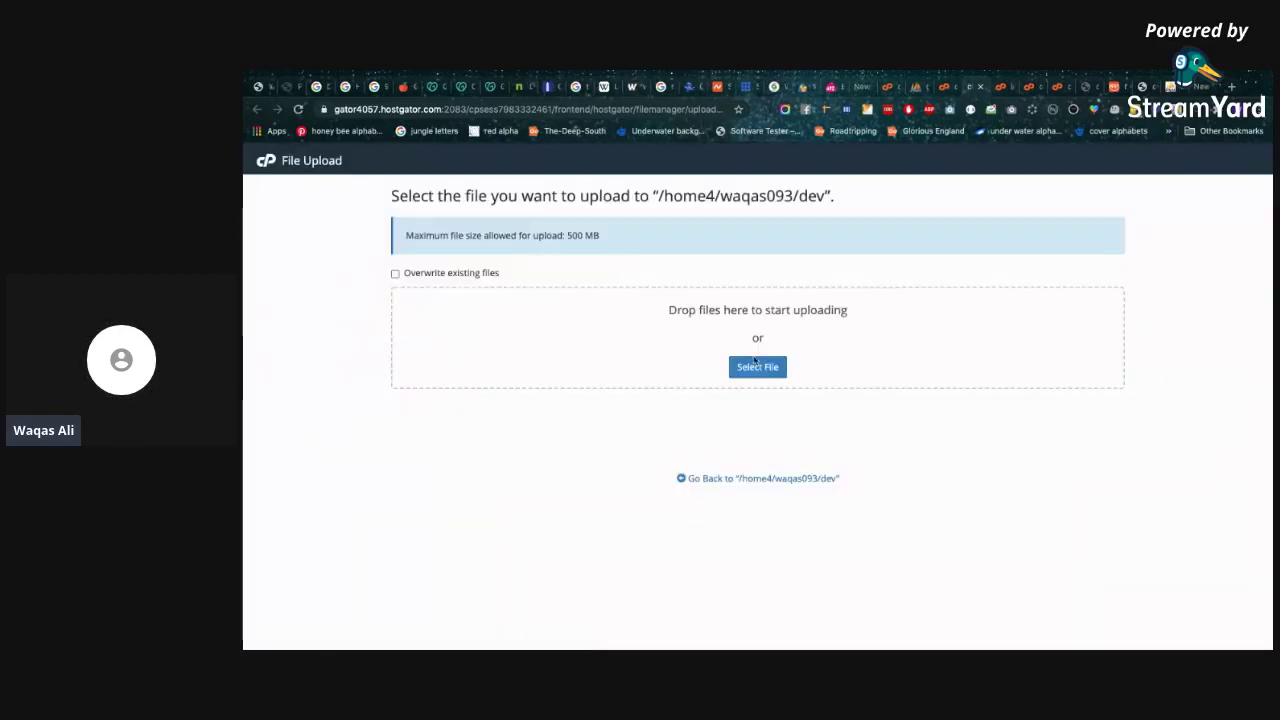
click(757, 366)
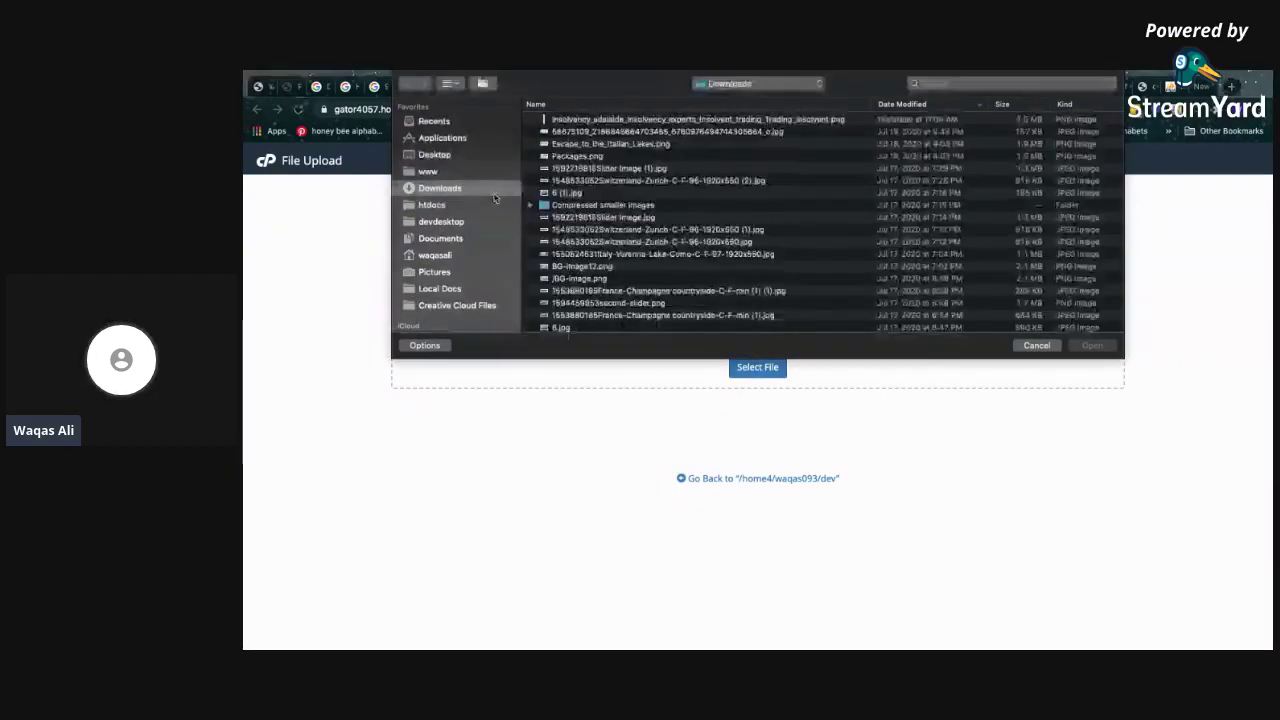
click(428, 171)
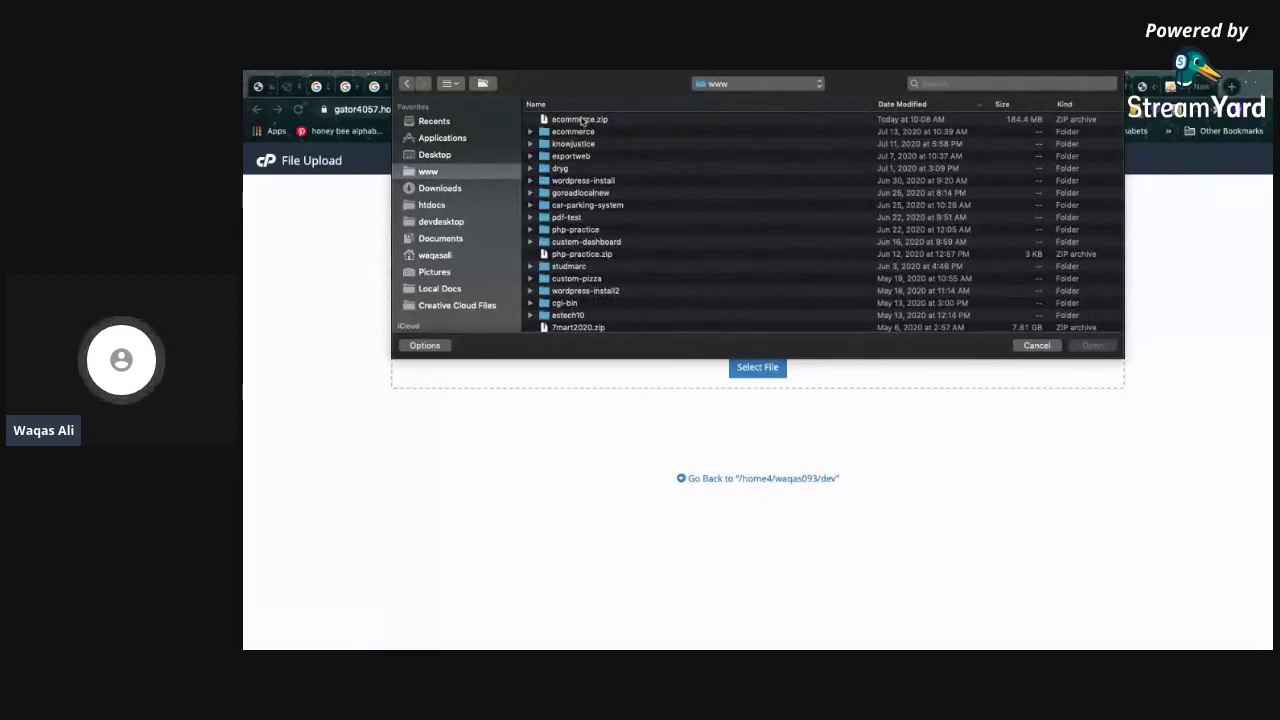
key(Escape)
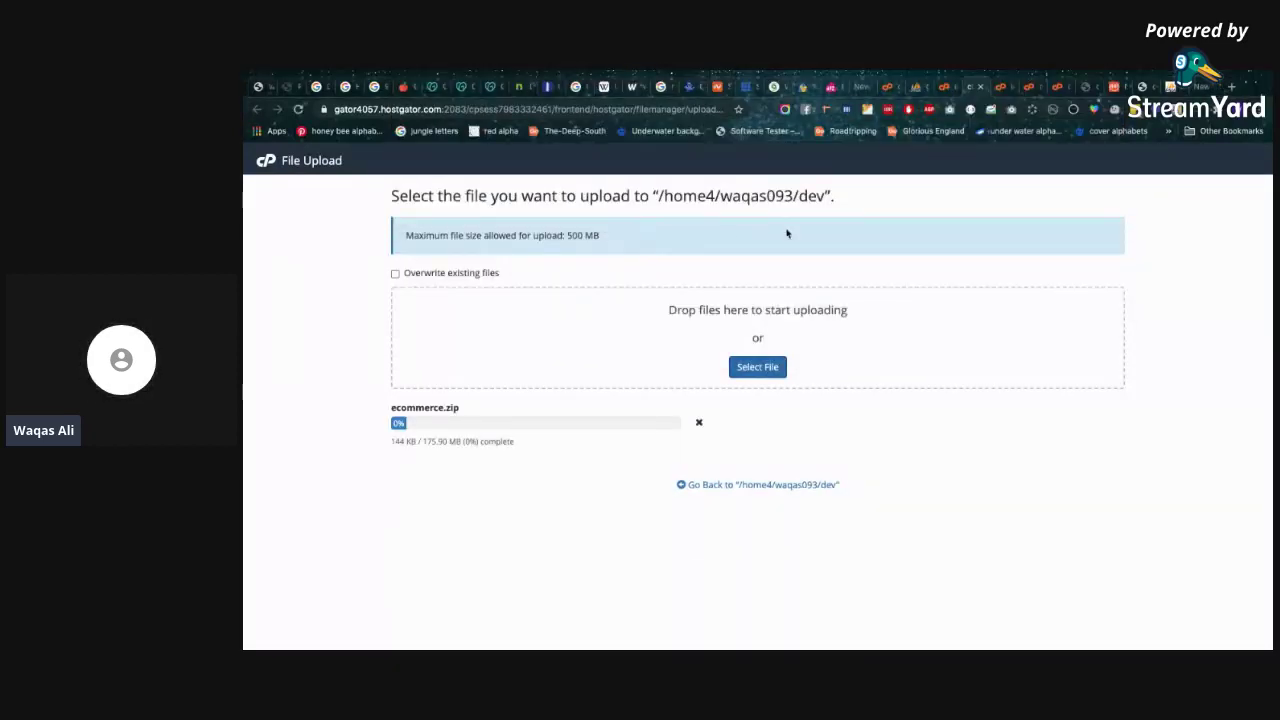
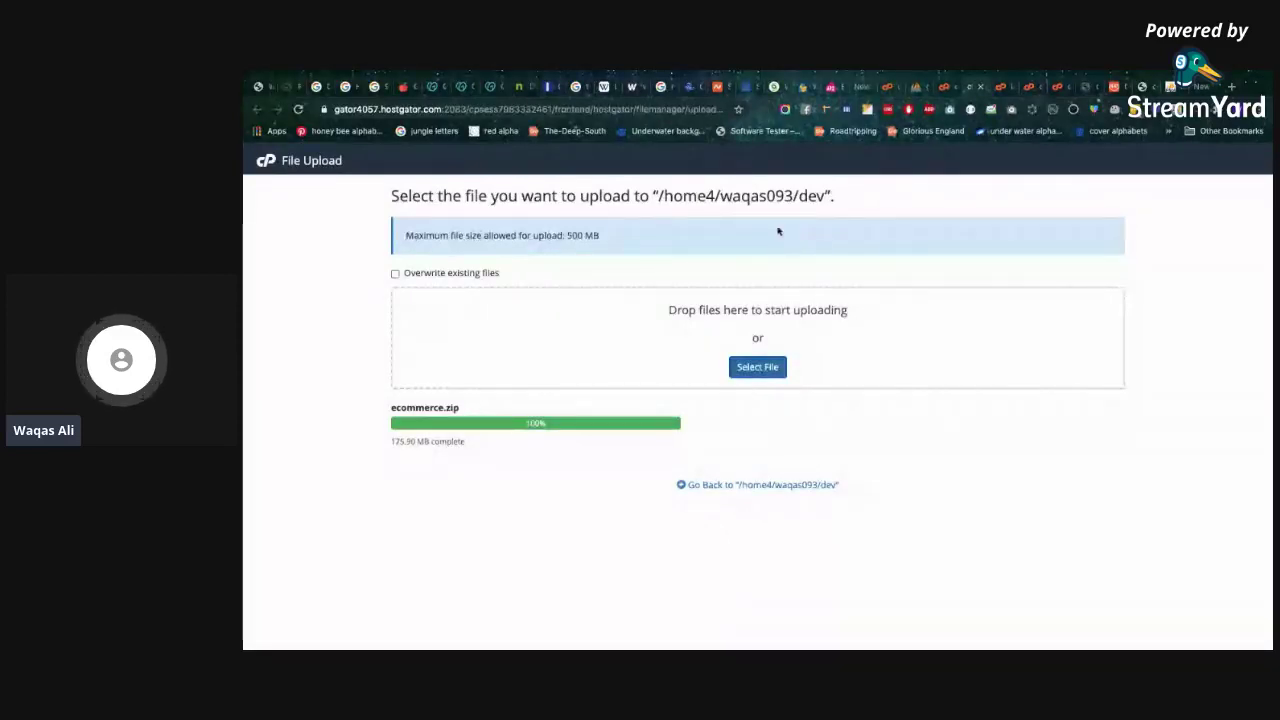
Refresh the dev listing and extract ecommerce.zip into /dev, creating ecommerce and __MACOSX folders.
key(ctrl+w)
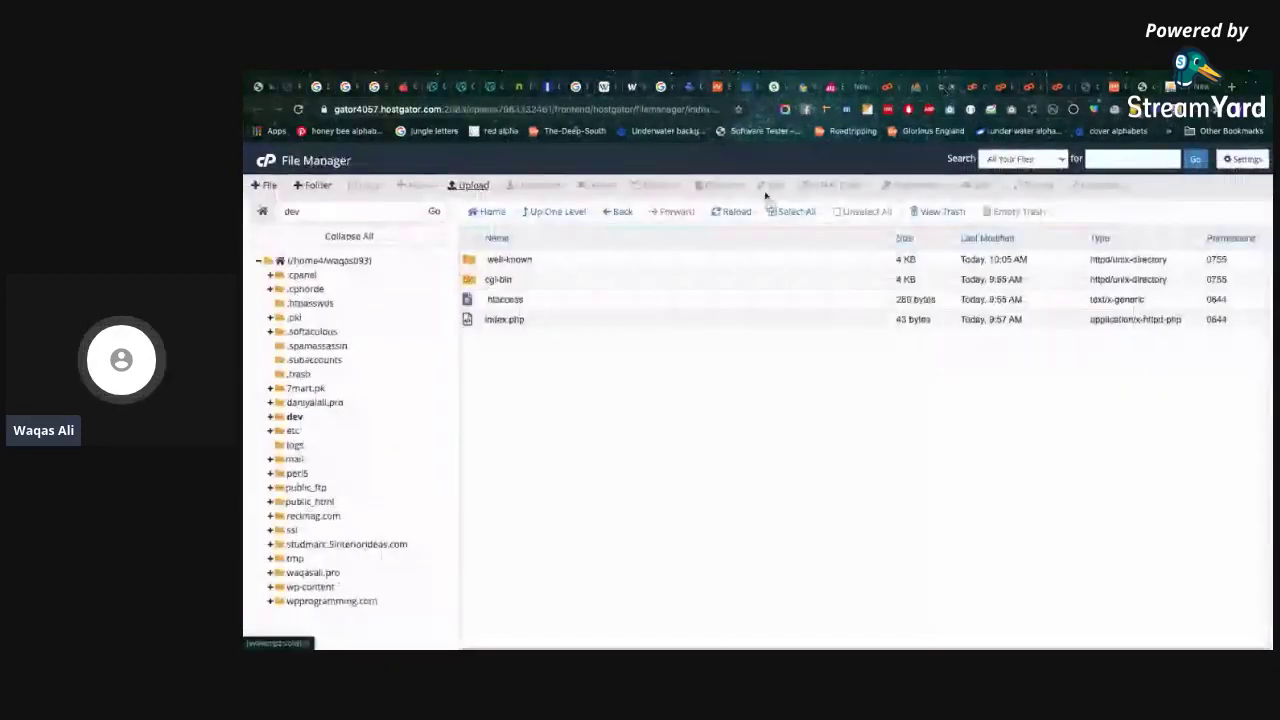
click(731, 211)
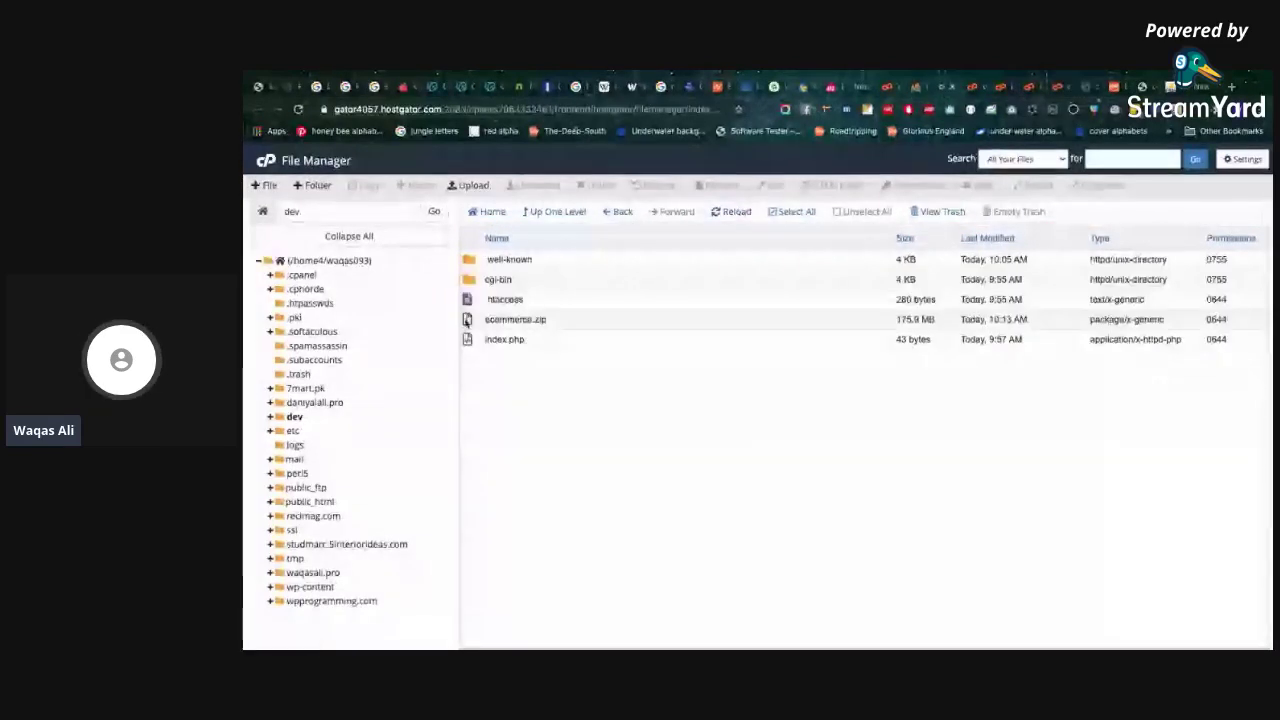
click(466, 320)
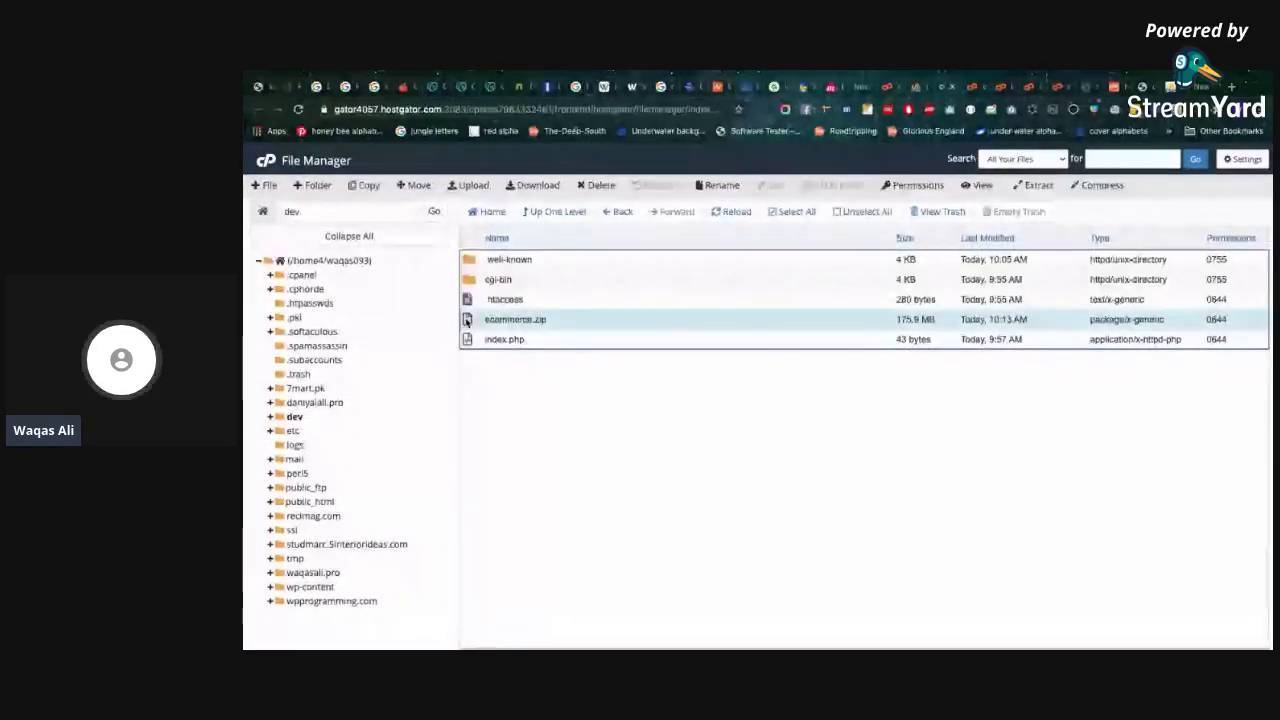
click(466, 320)
click(468, 322)
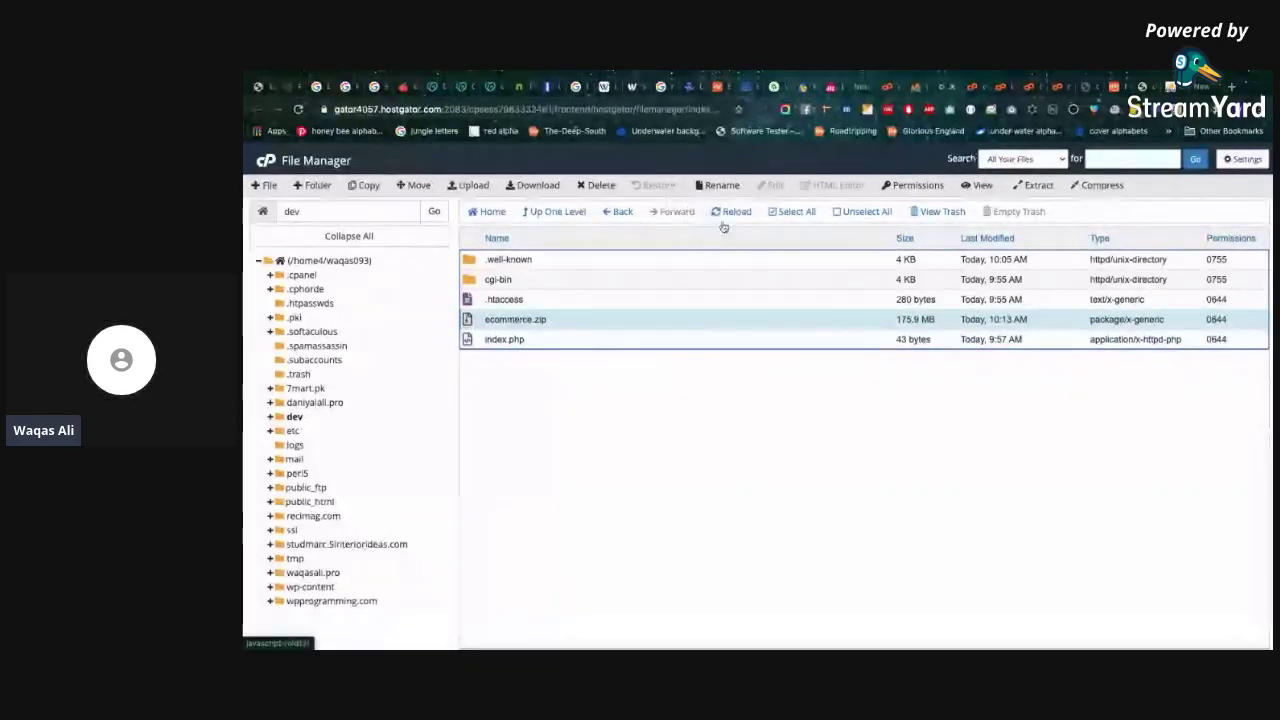
click(1033, 189)
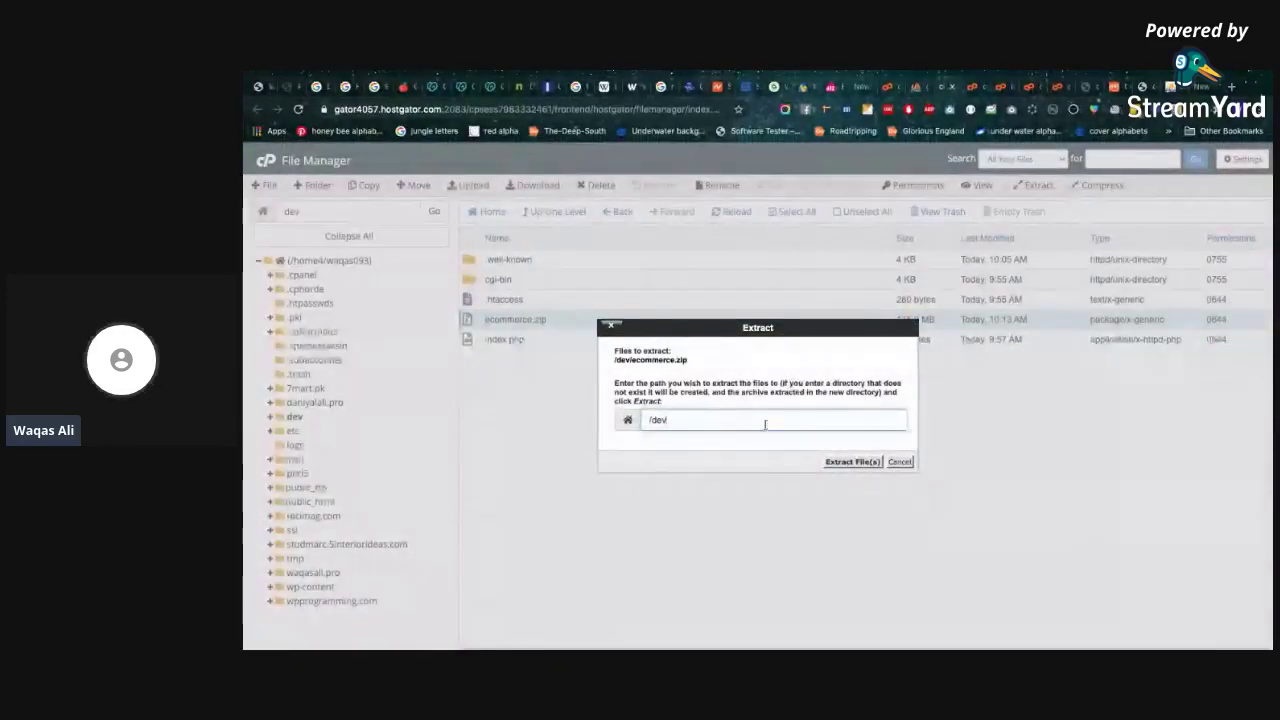
click(862, 463)
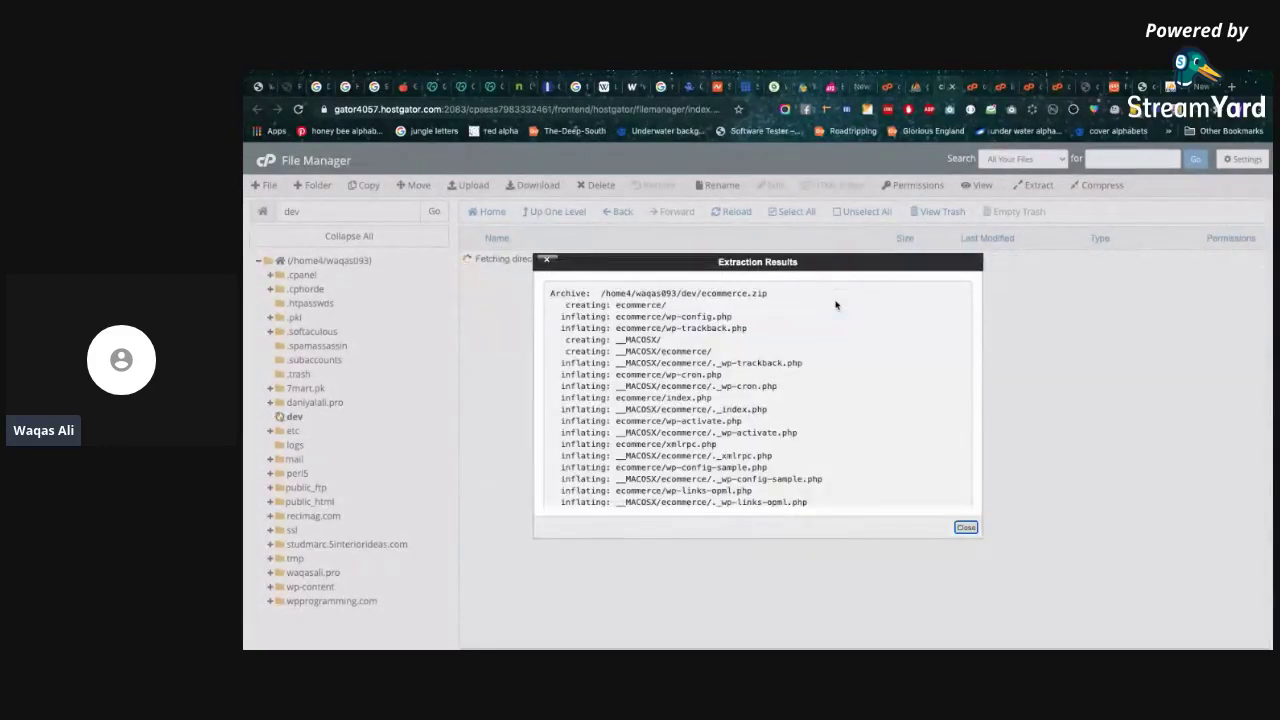
click(955, 530)
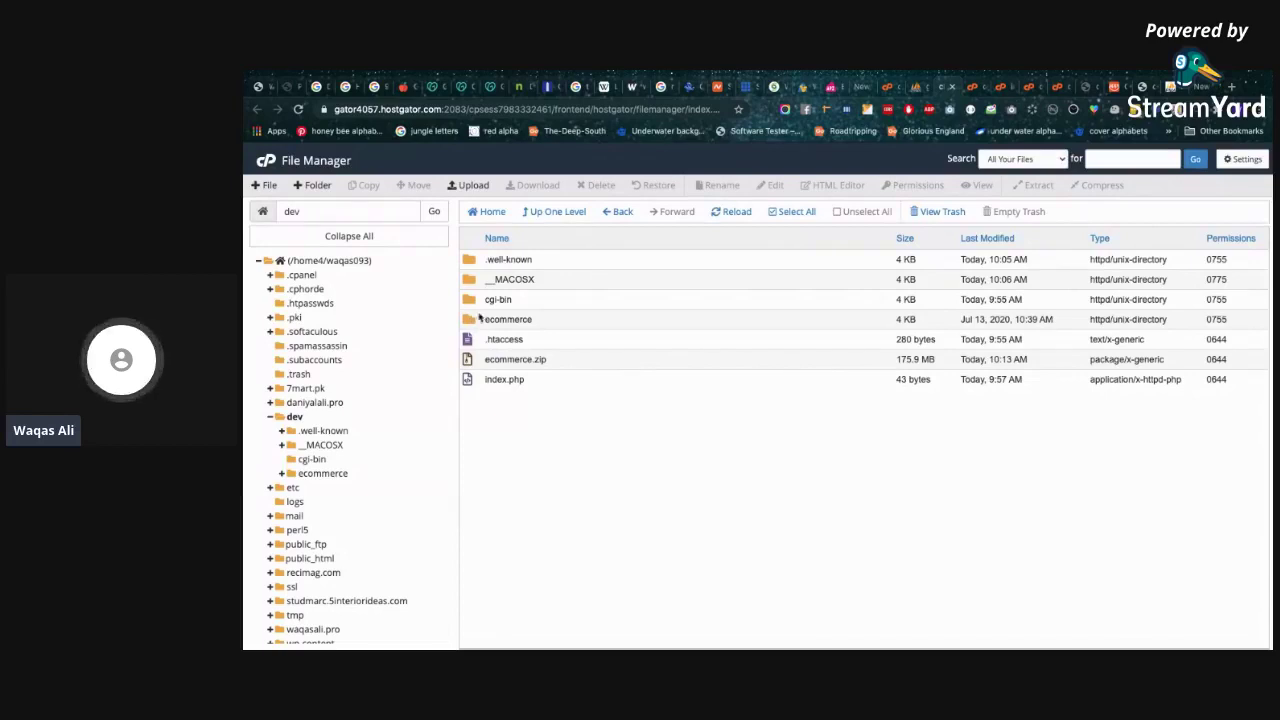
Move every file from the extracted ecommerce folder up into /dev/.
double_click(471, 319)
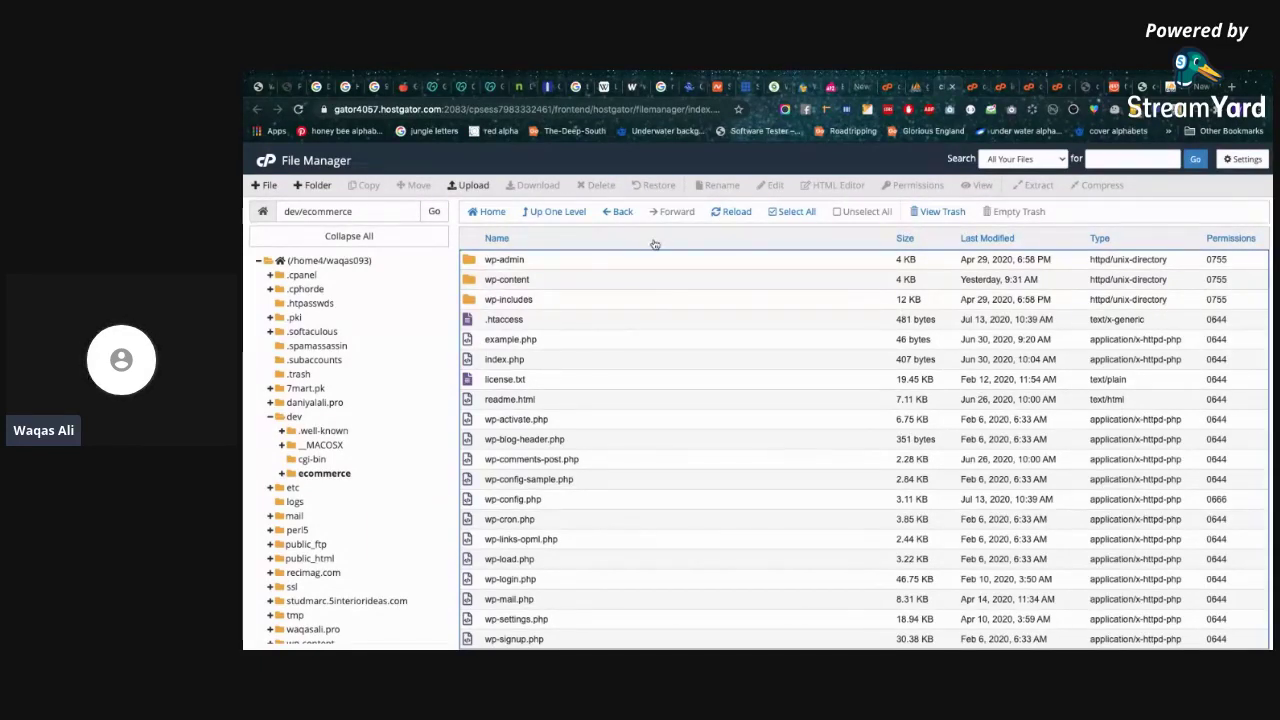
click(791, 212)
click(417, 186)
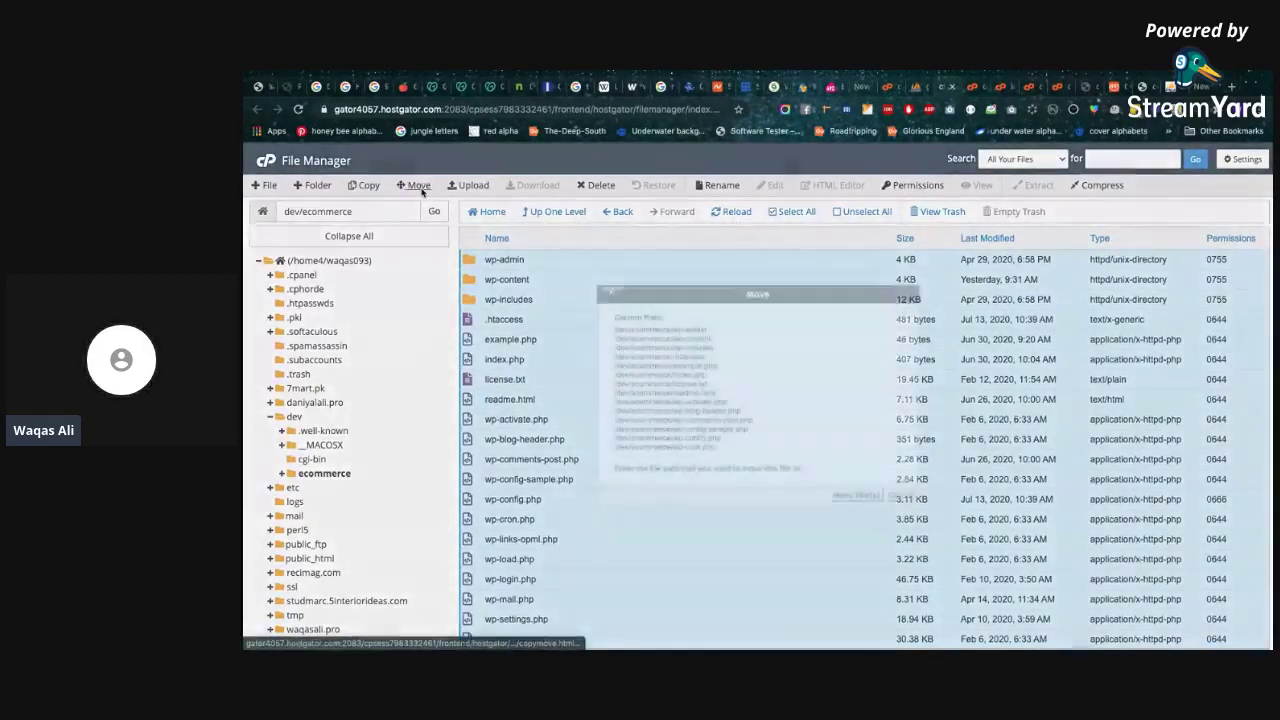
click(822, 451)
key(BackSpace)
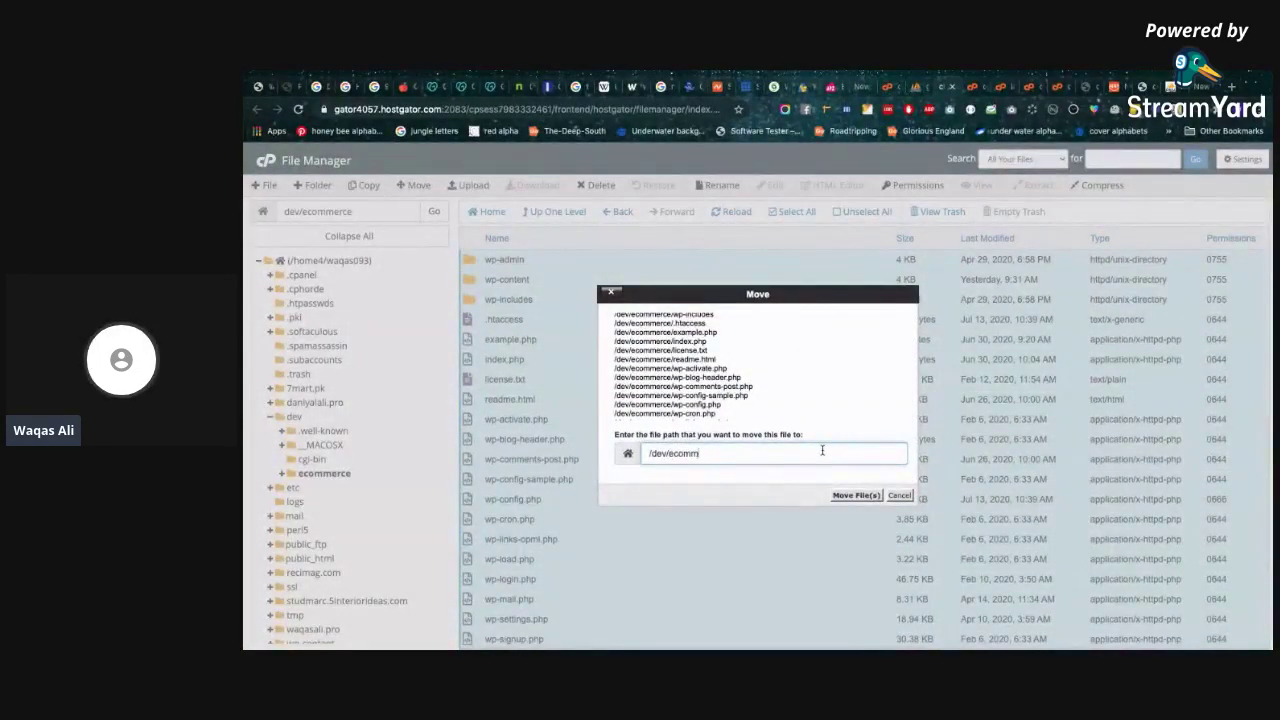
key(BackSpace)
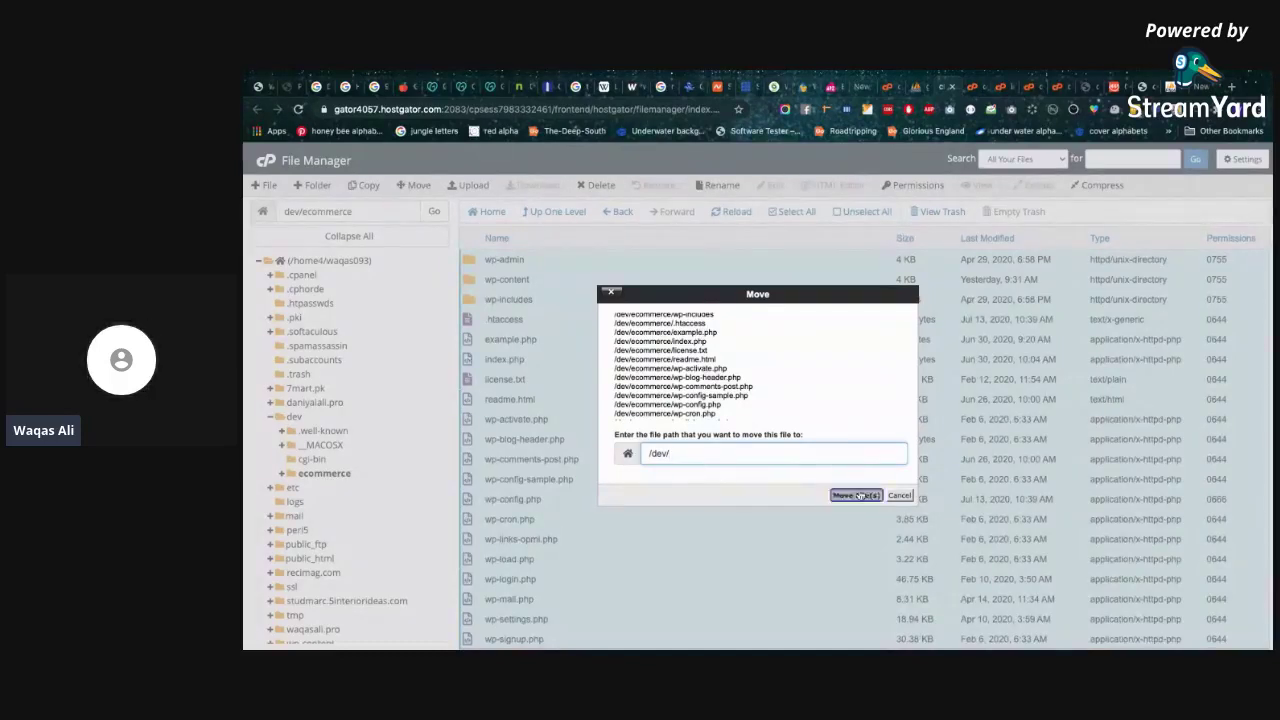
click(856, 495)
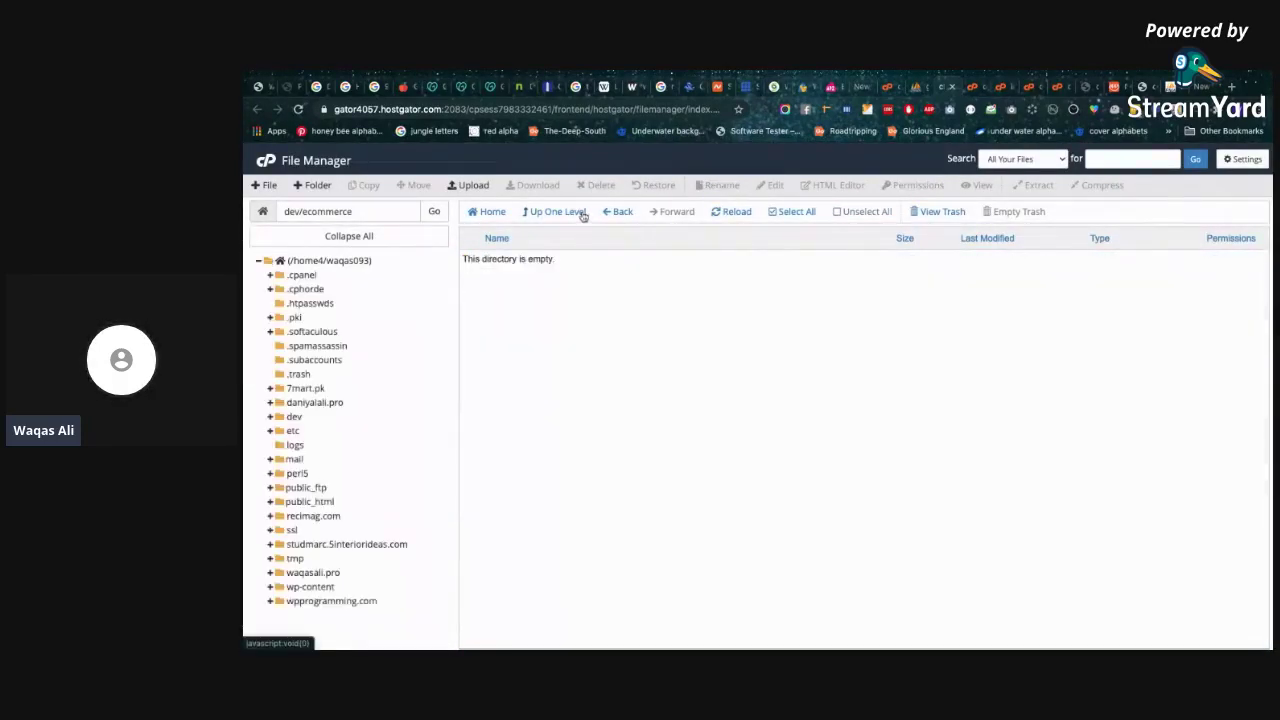
Delete the emptied ecommerce folder and review the remaining dev listing.
click(580, 212)
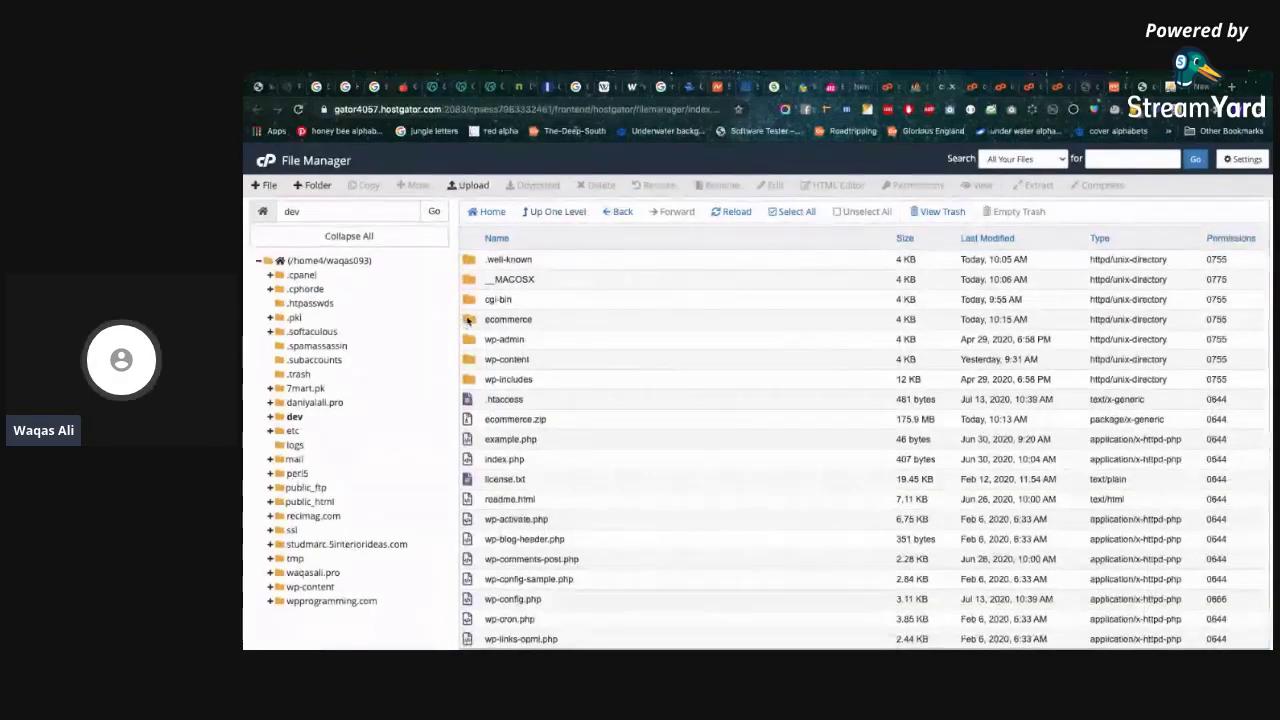
double_click(476, 320)
click(546, 212)
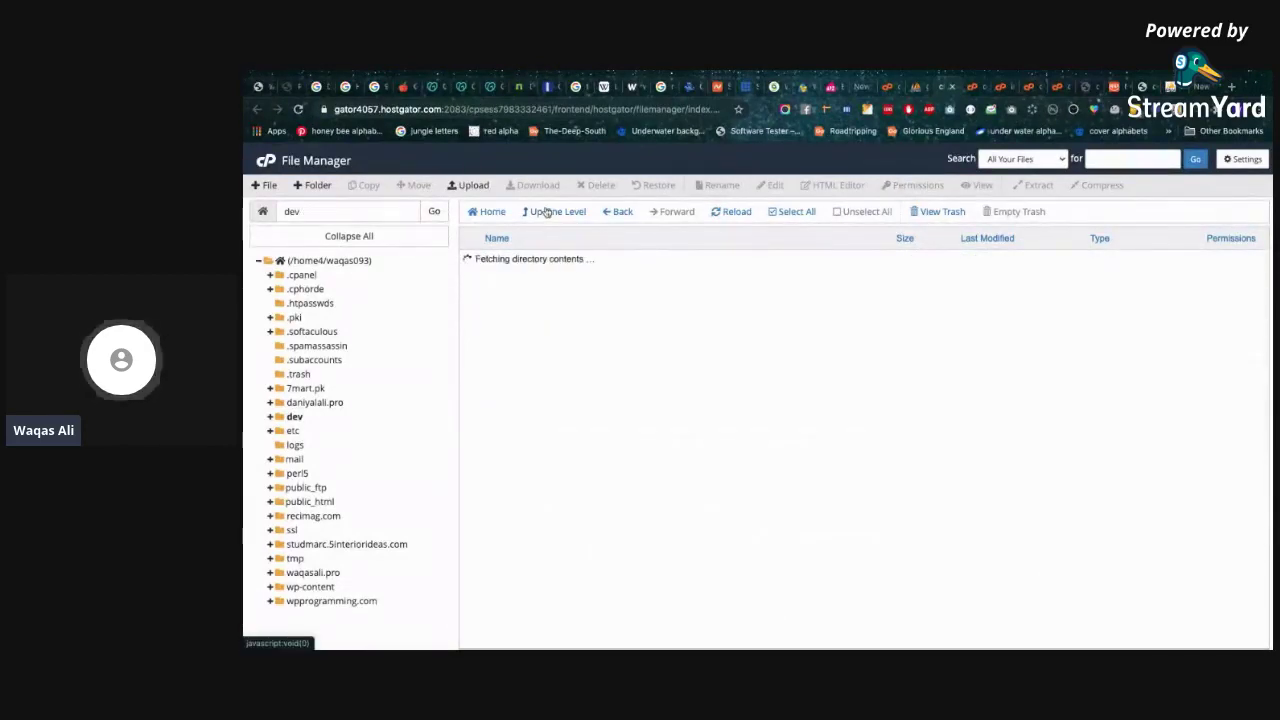
right_click(471, 322)
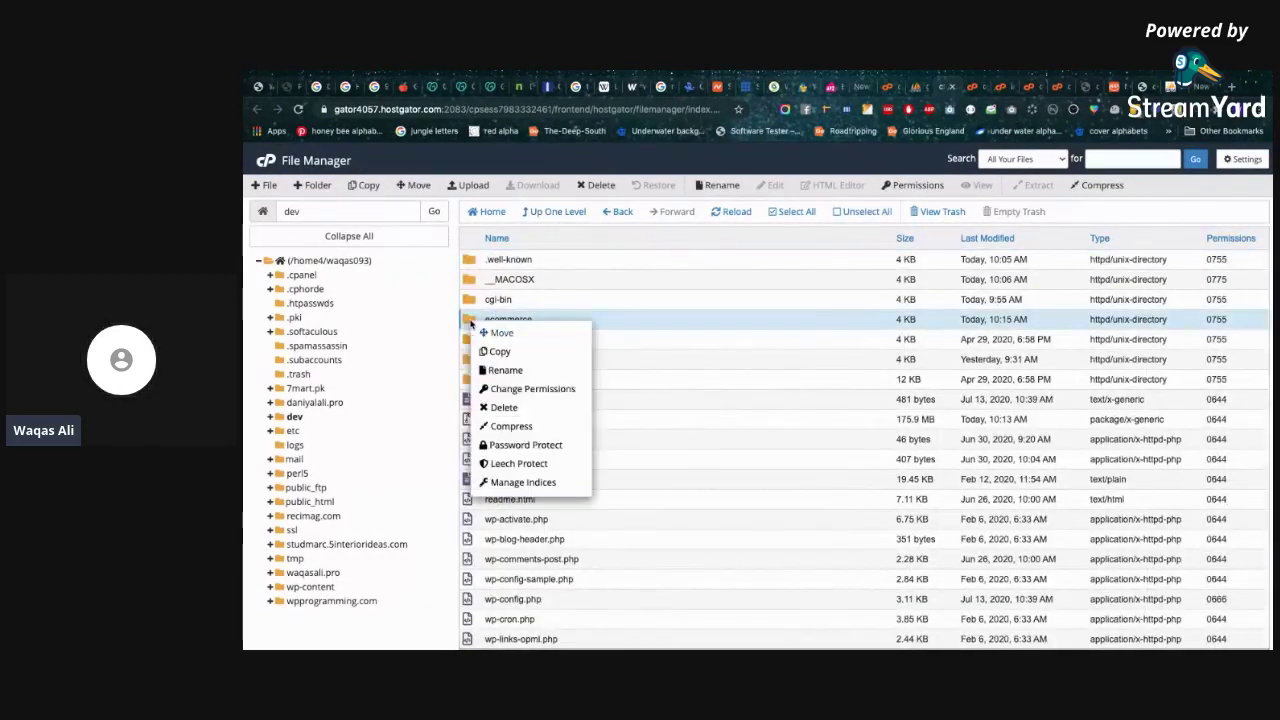
click(501, 406)
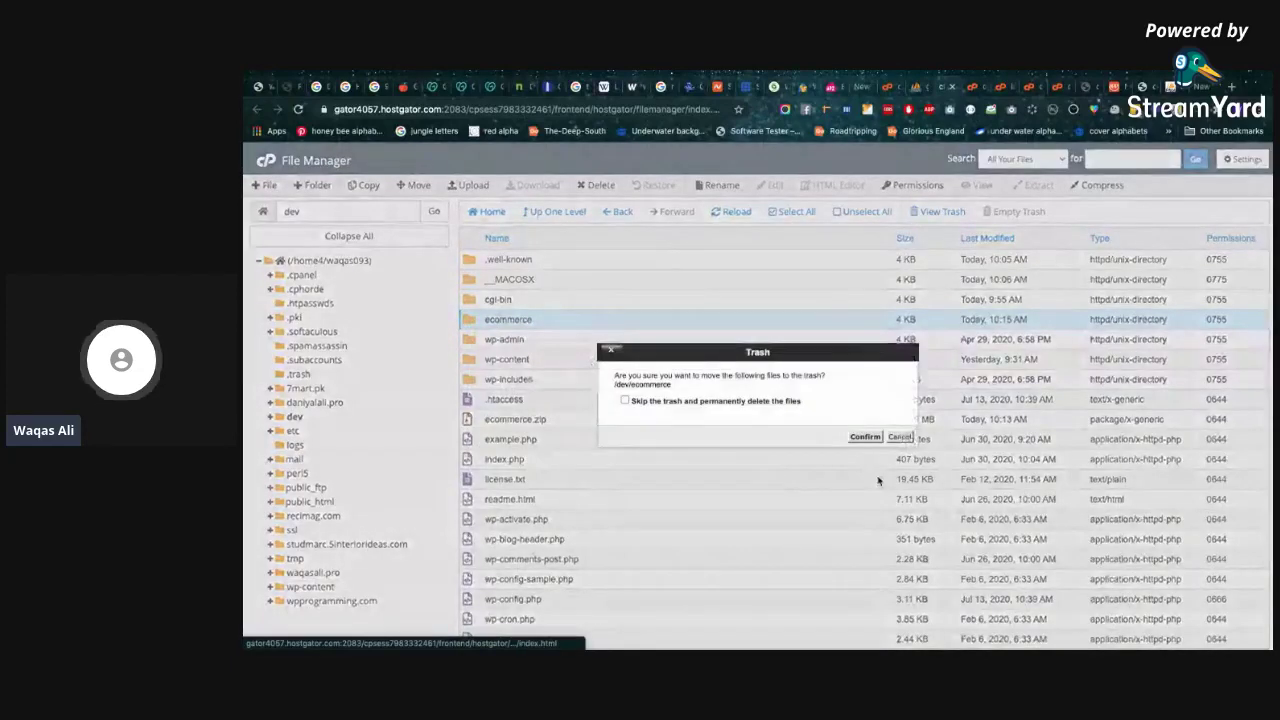
click(865, 437)
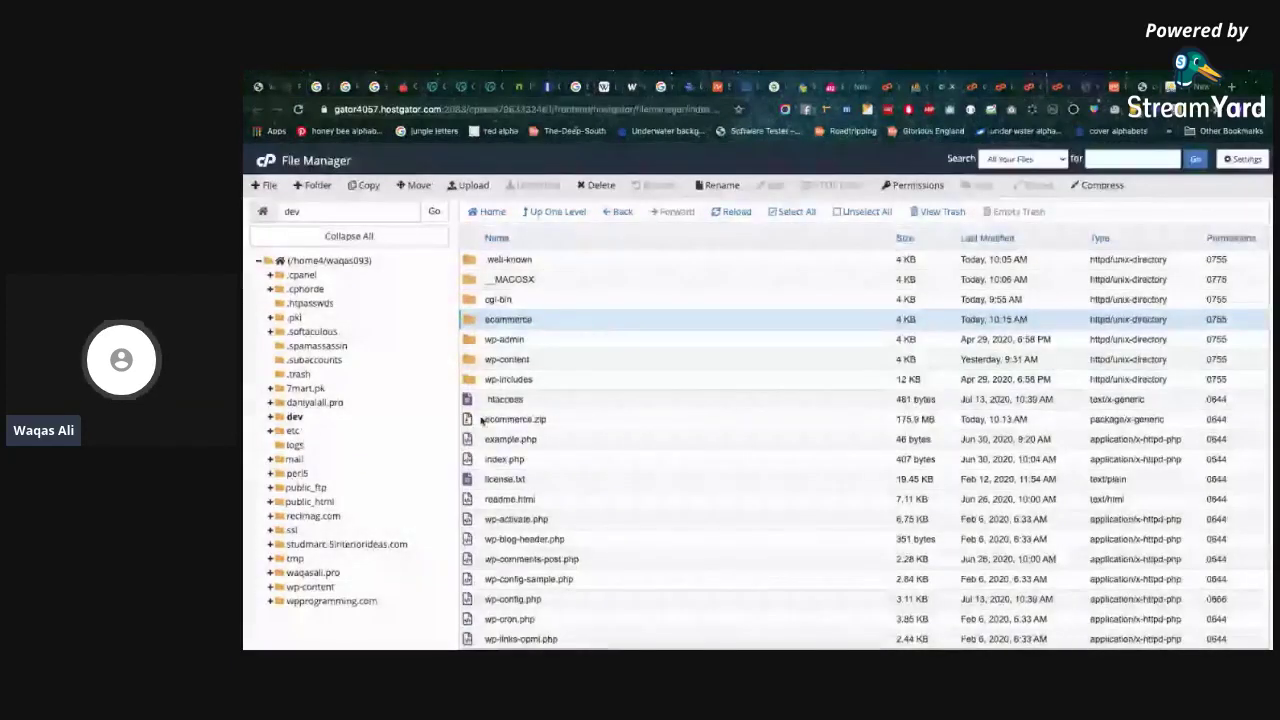
click(468, 399)
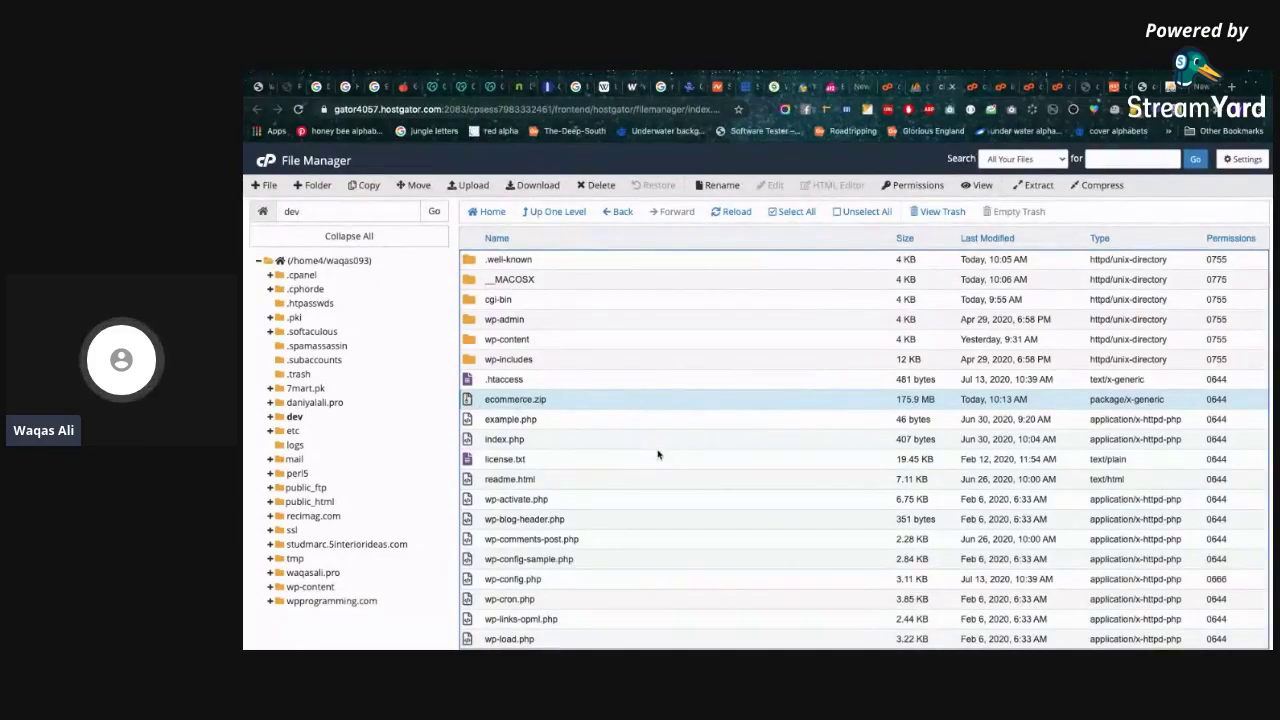
scroll(657, 455, down, 3)
scroll(657, 455, up, 3)
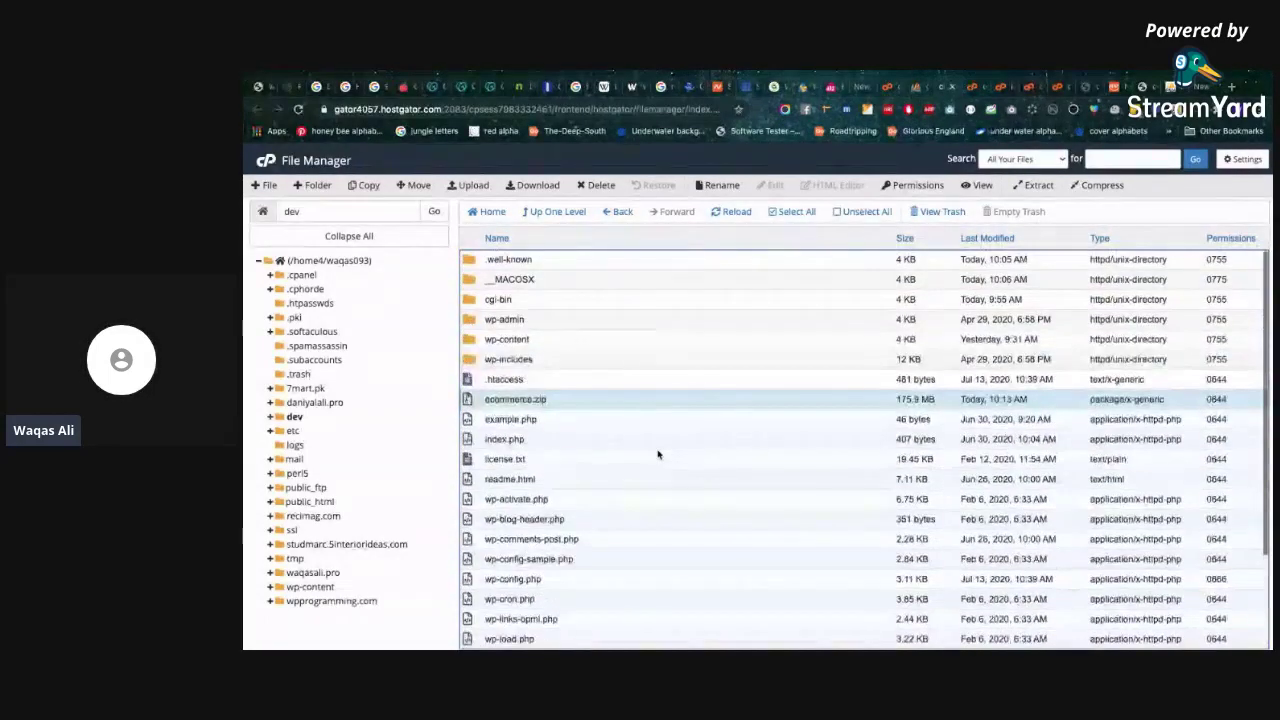
scroll(657, 455, down, 3)
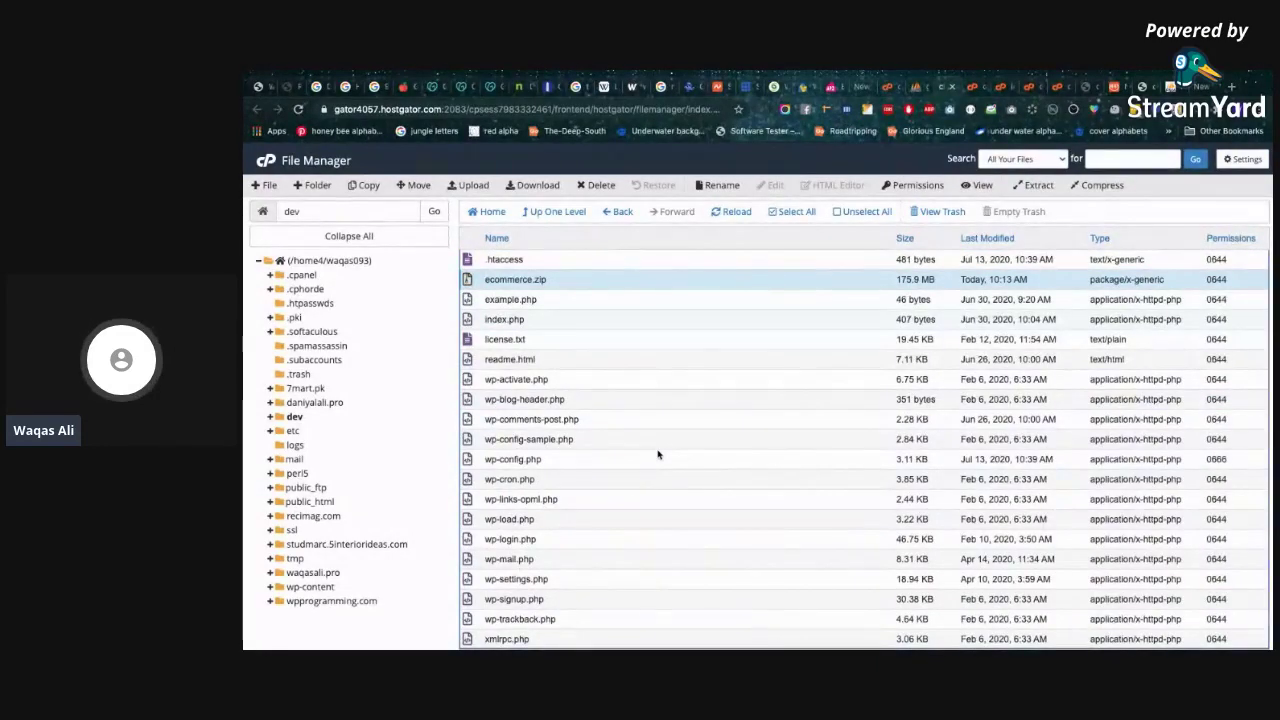
click(1204, 87)
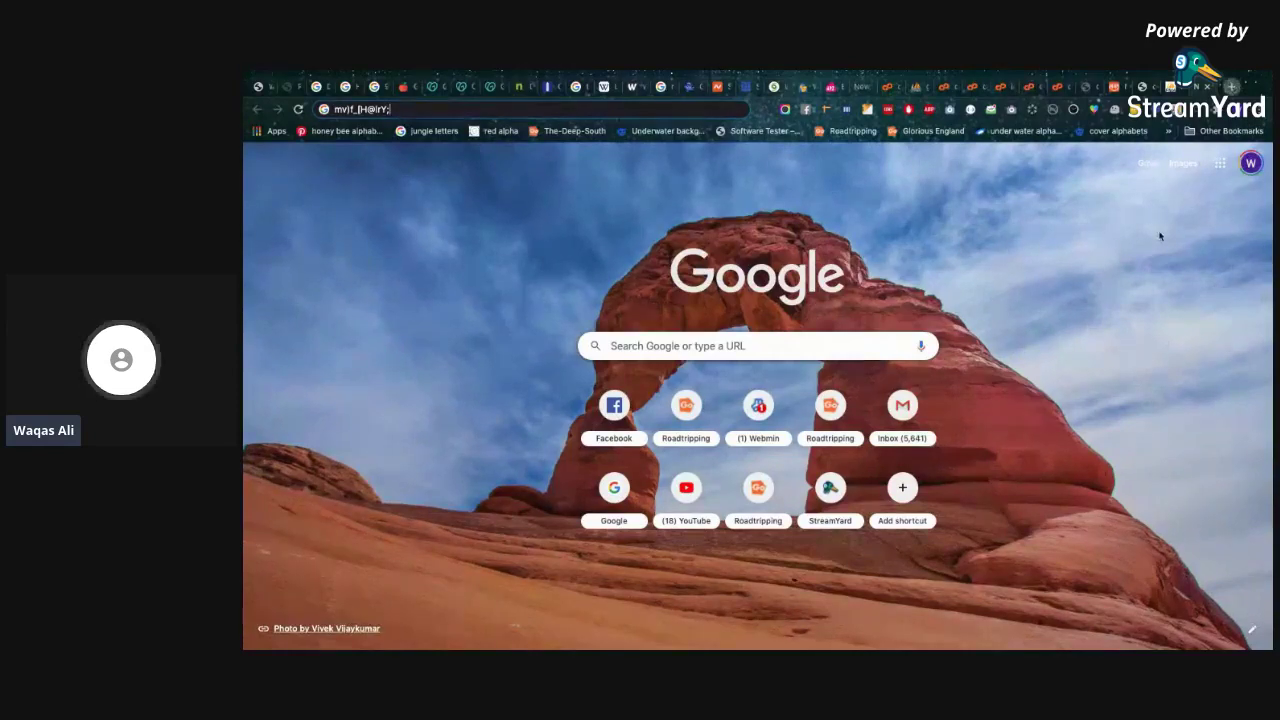
Load dev.waqasali.pro and highlight its 'Error establishing a database connection' message.
text(dev.waqasali.pro)
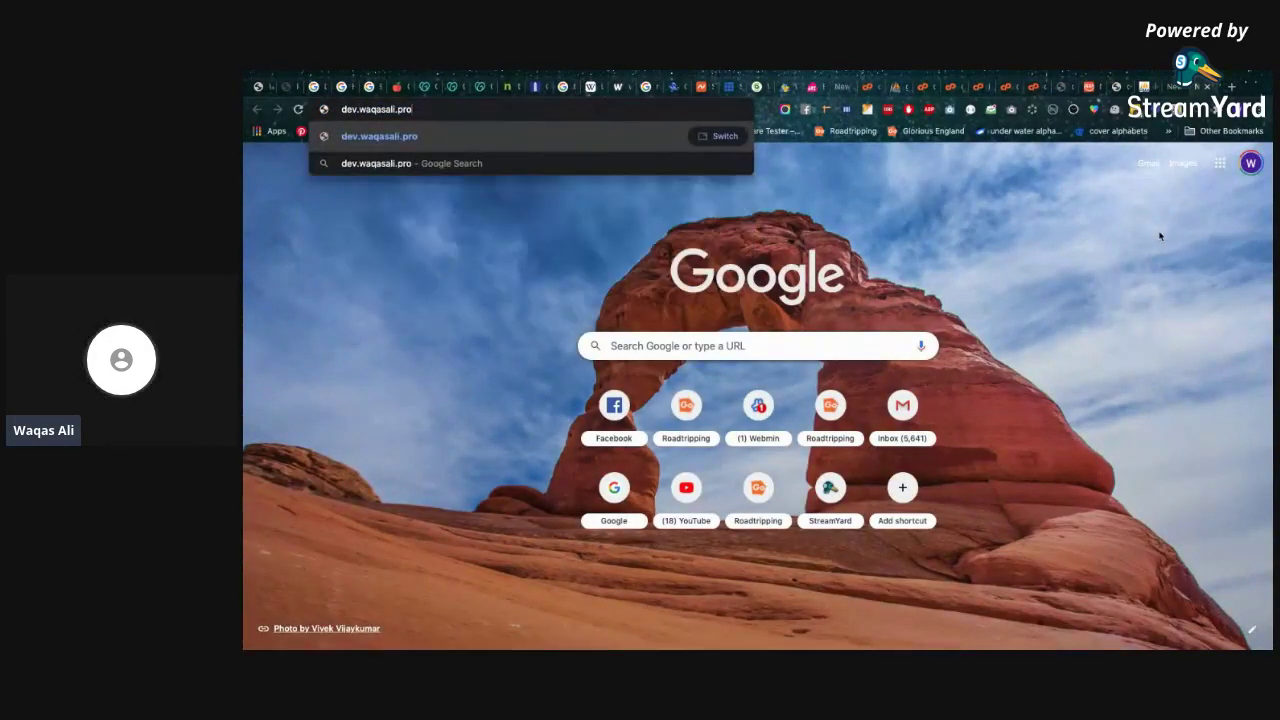
key(Return)
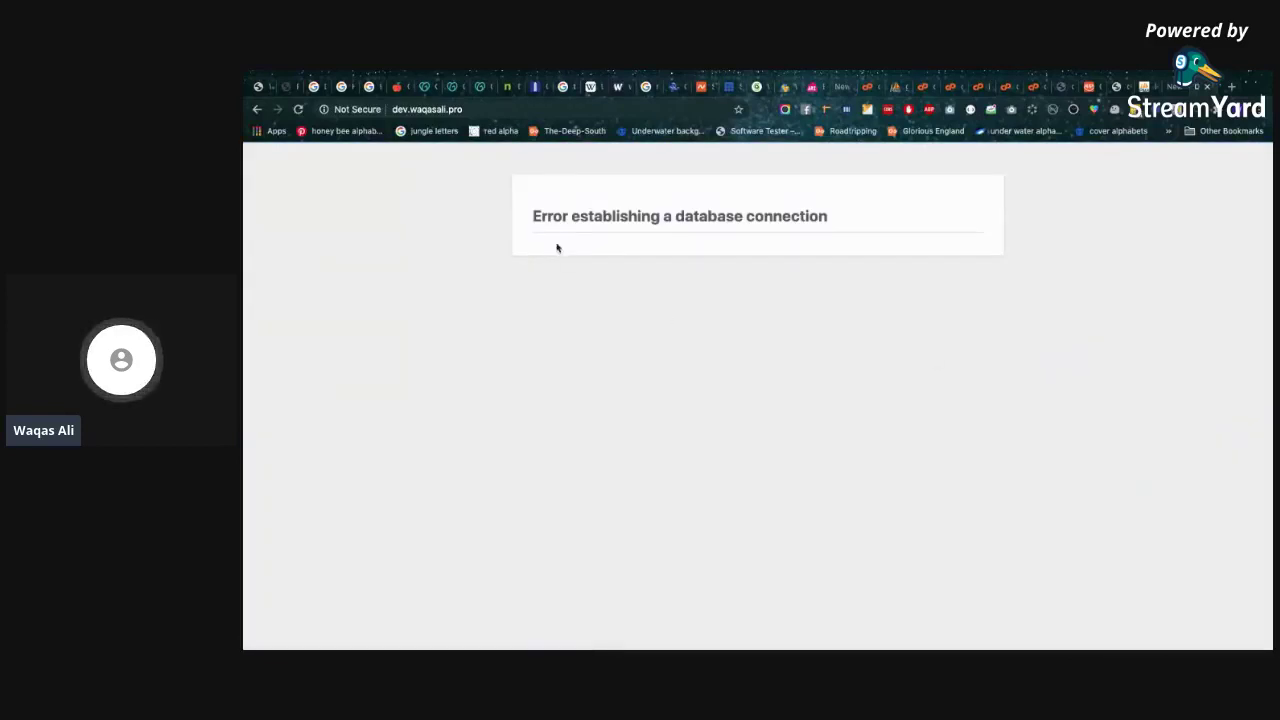
drag(530, 217, 836, 225)
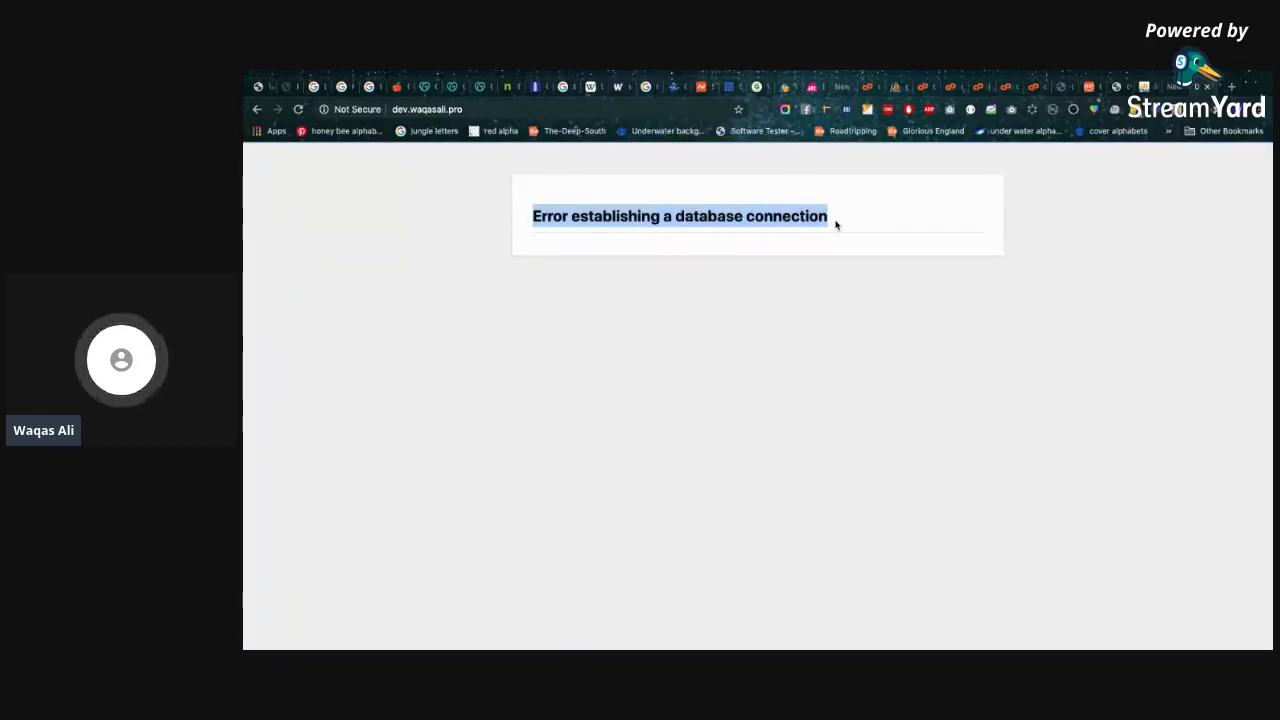
Export the local ecommerce database as ecommerce.sql, then reload the hosted phpMyAdmin home page.
click(1146, 88)
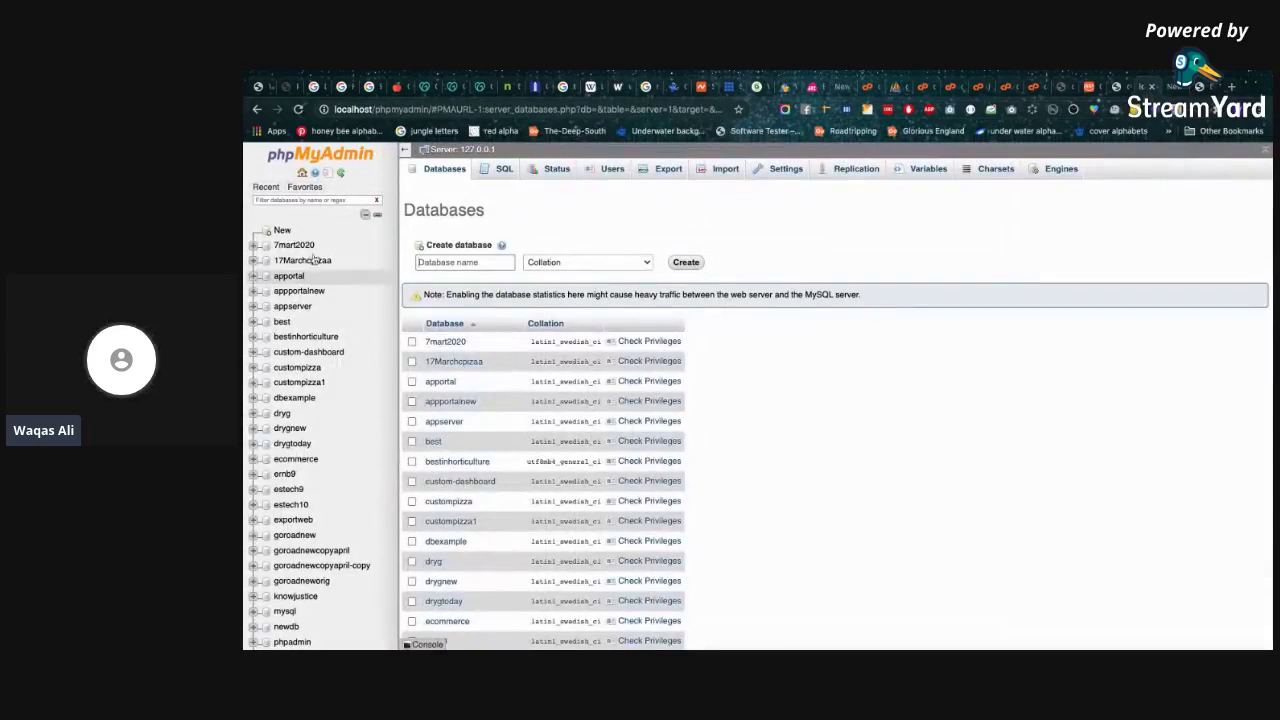
scroll(310, 388, down, 5)
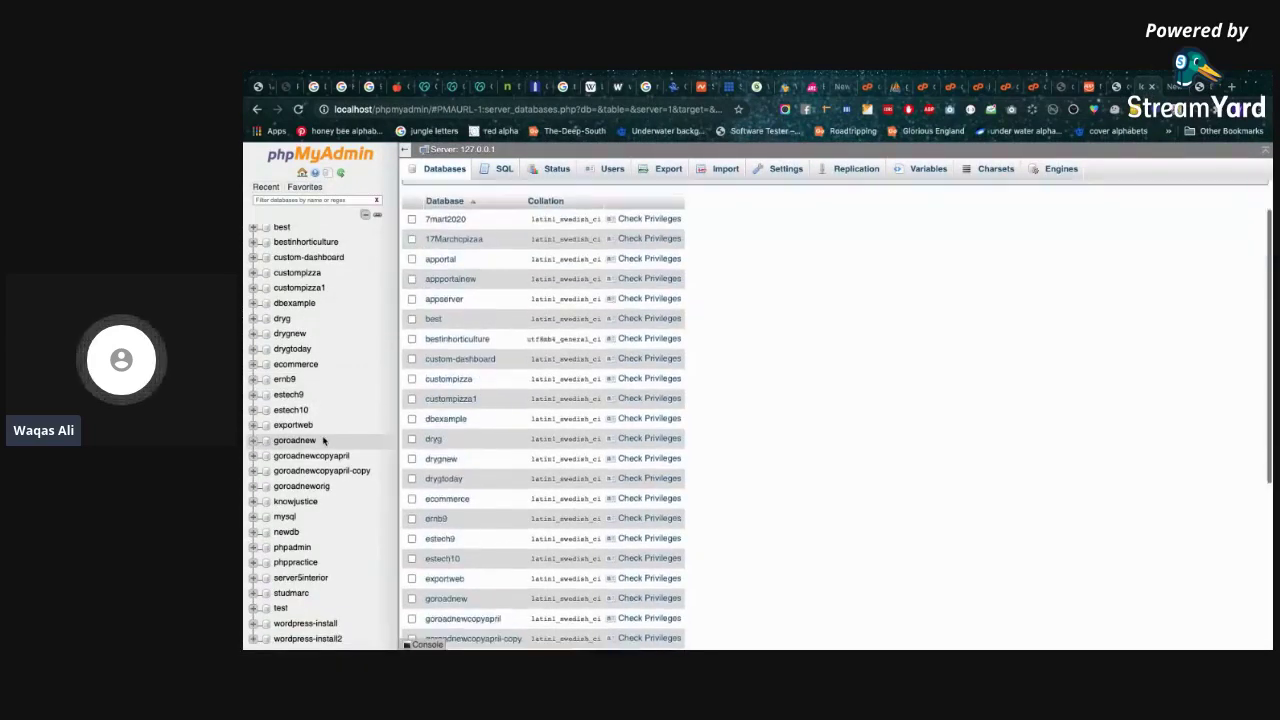
click(292, 365)
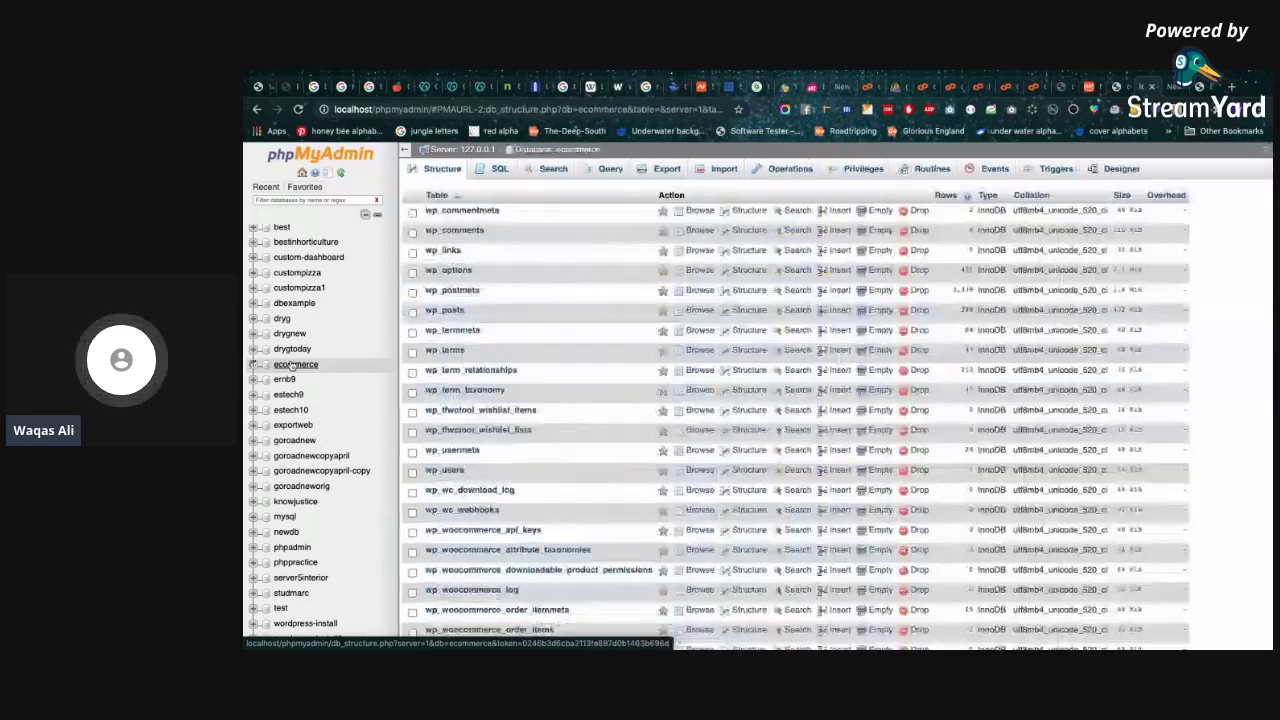
click(660, 172)
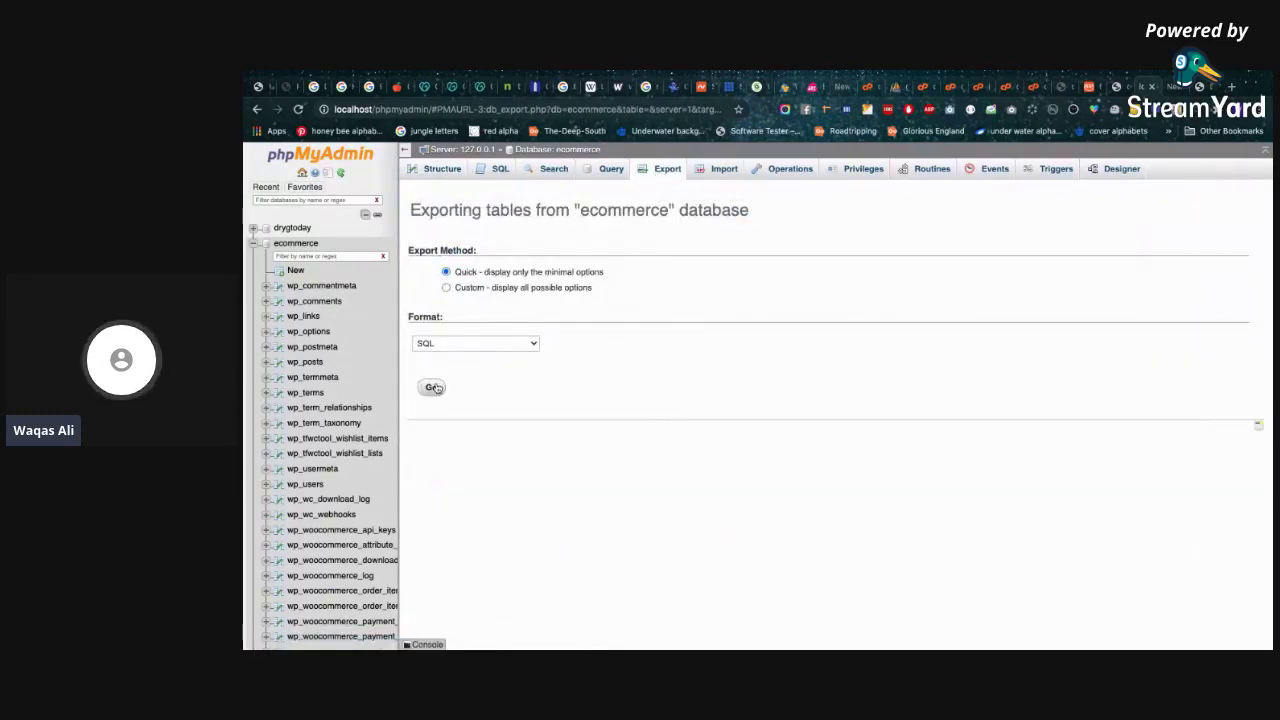
click(432, 387)
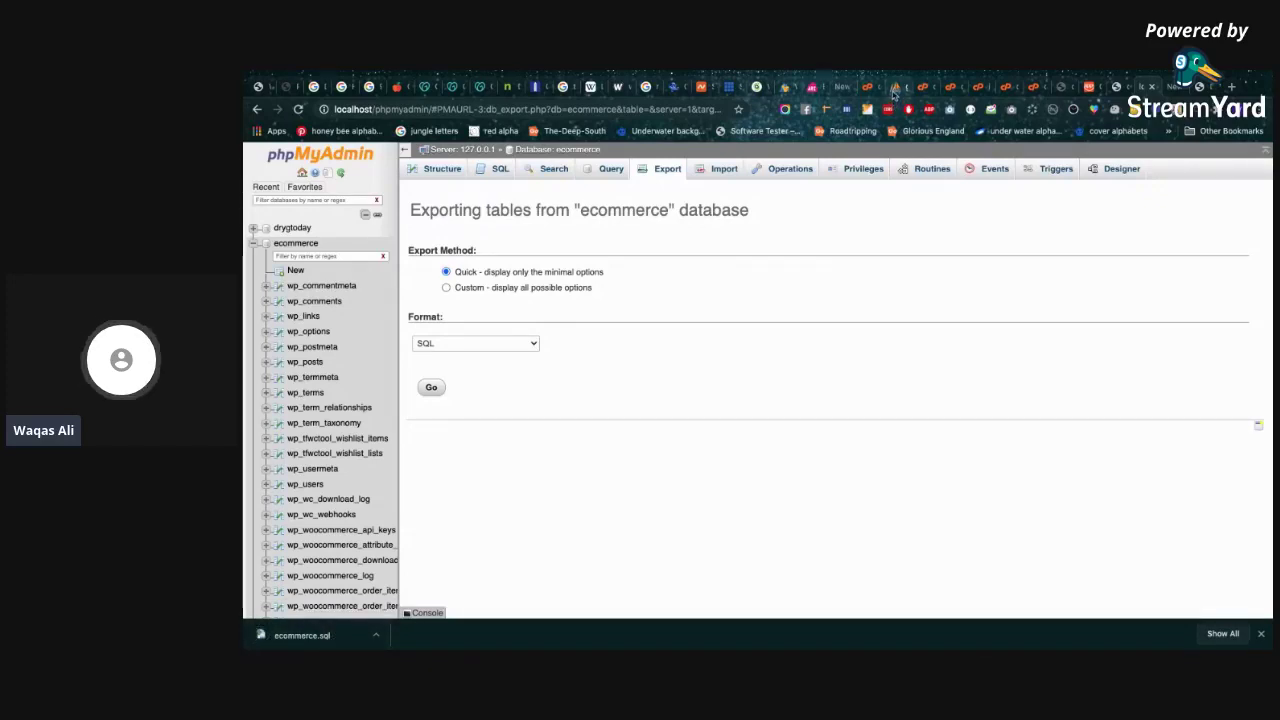
click(894, 88)
click(299, 109)
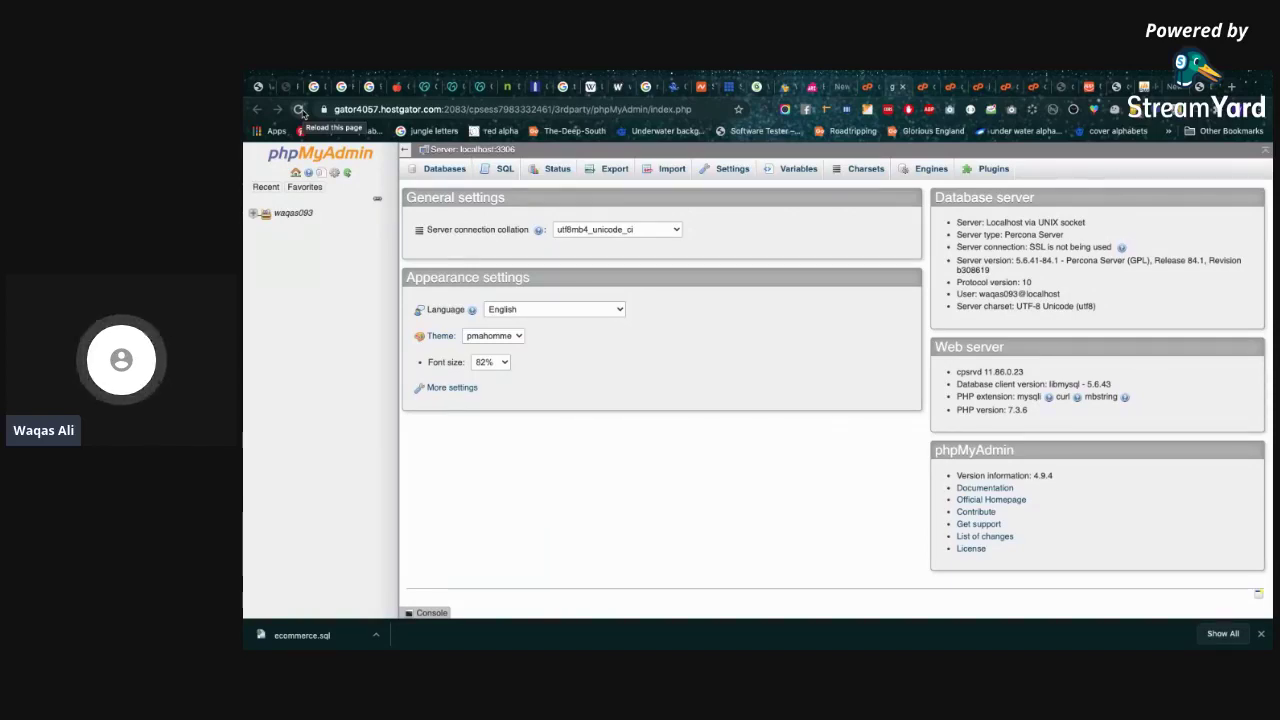
Open the Import page of the hosted ecommerce database, after checking the local connection info.
click(252, 214)
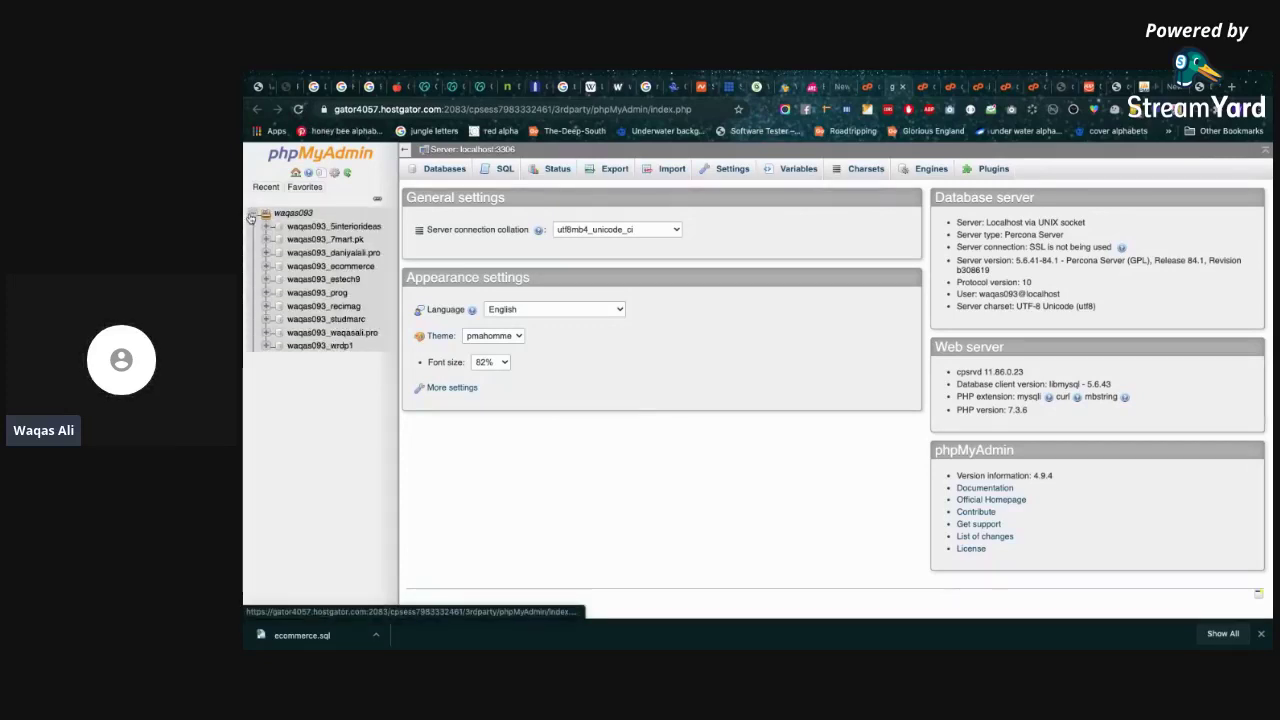
click(344, 267)
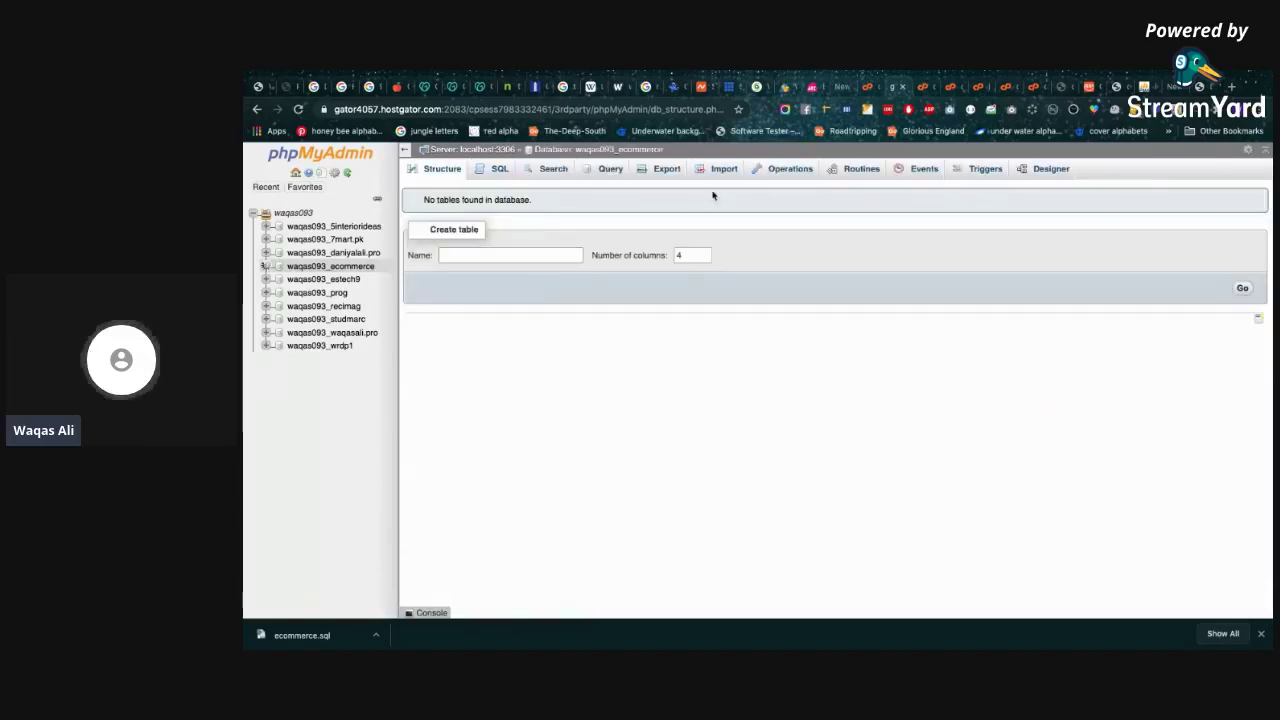
click(720, 170)
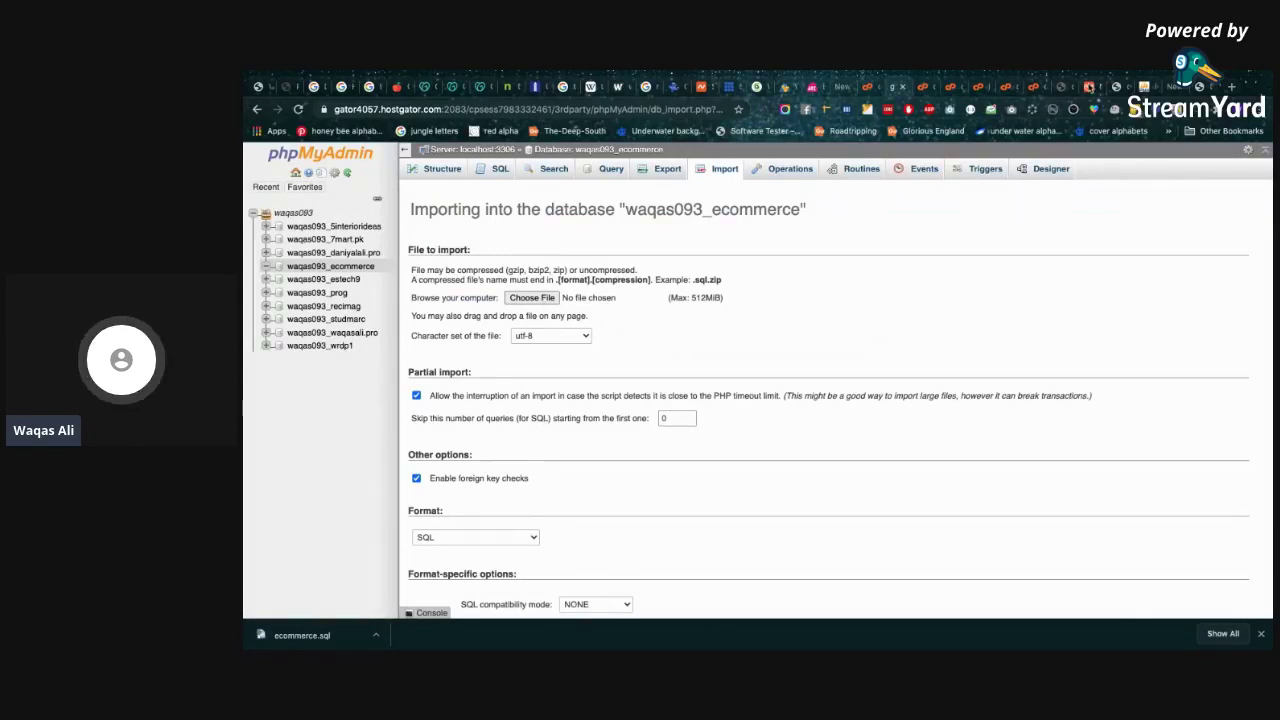
click(1155, 88)
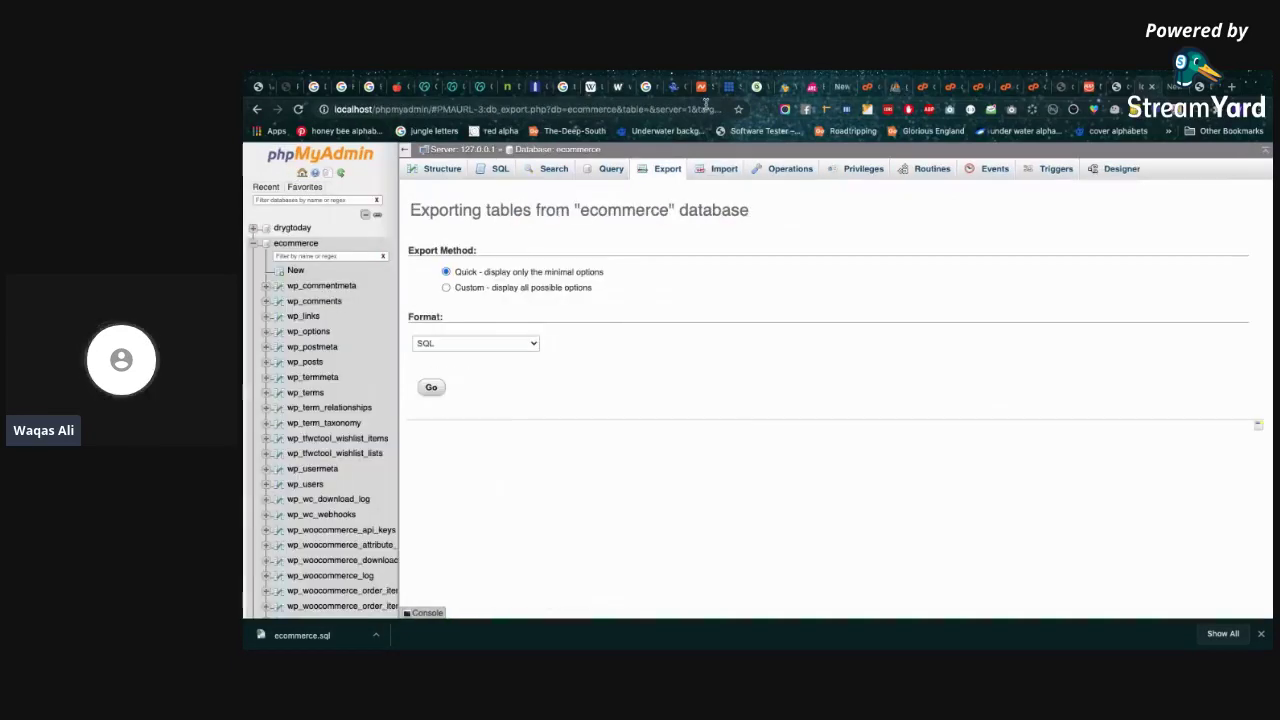
click(324, 110)
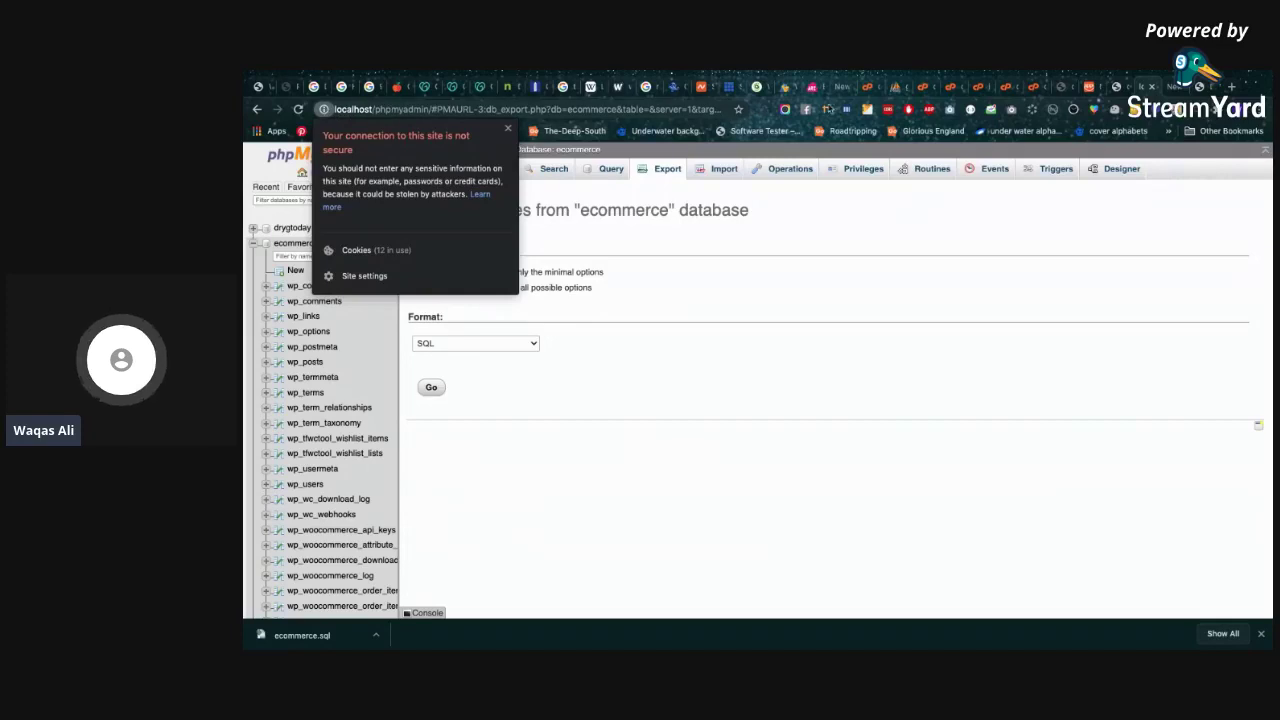
click(906, 88)
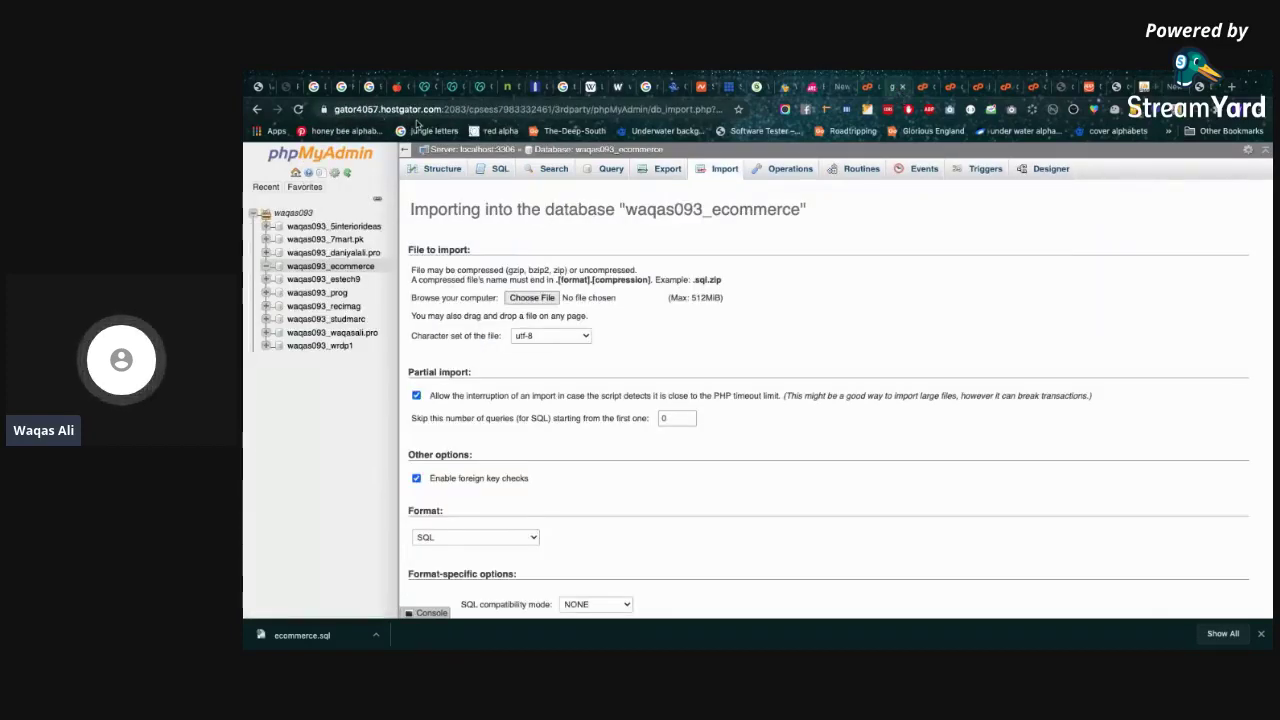
click(328, 266)
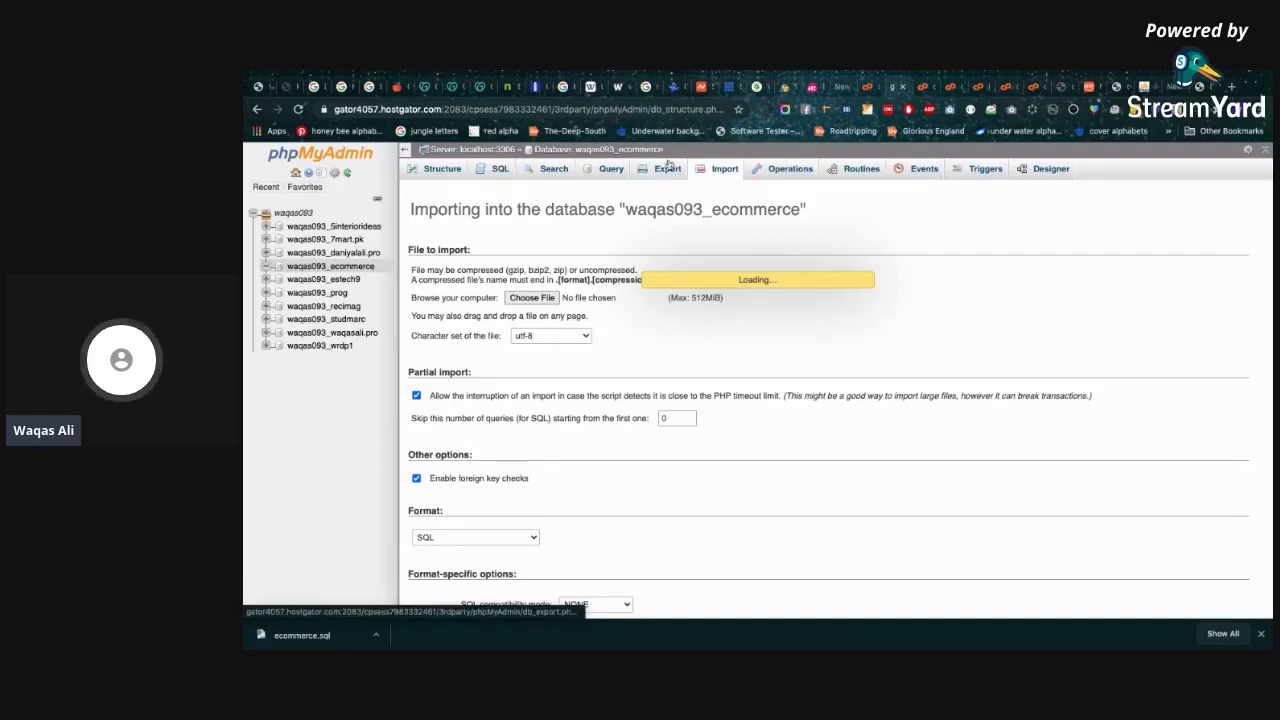
click(731, 170)
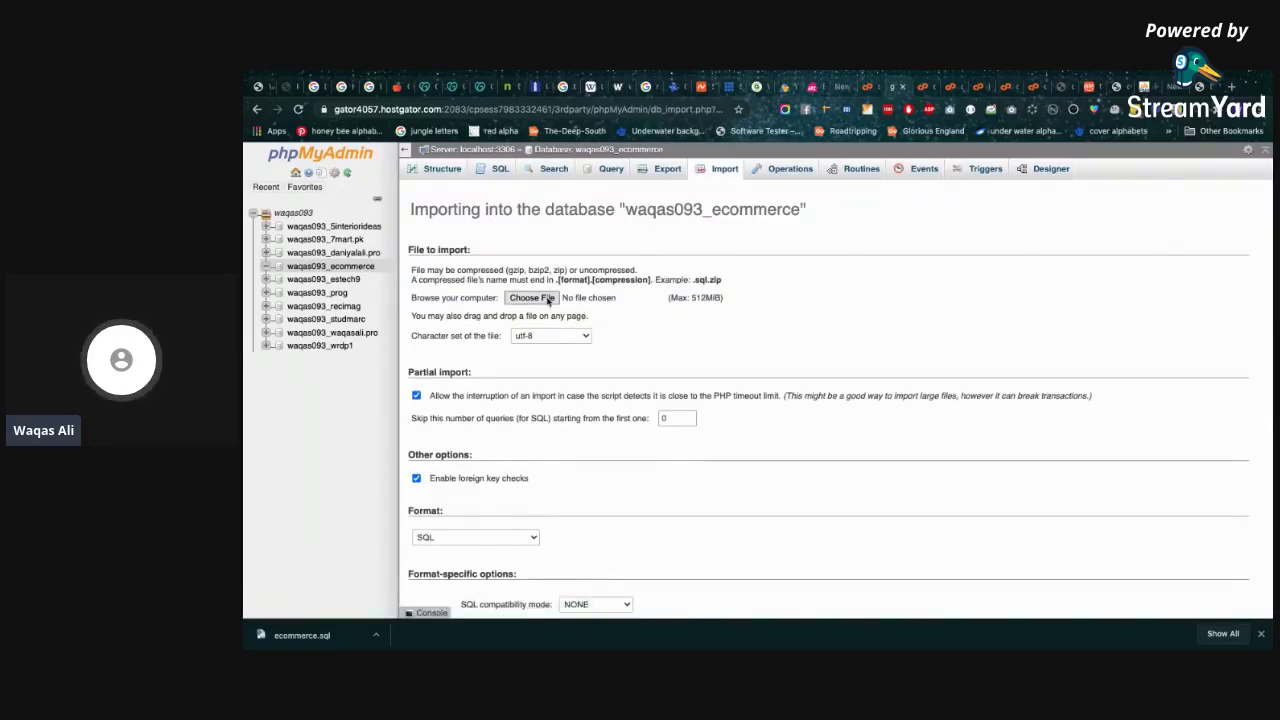
Choose ecommerce.sql from Downloads and start importing it into the hosted database.
click(532, 298)
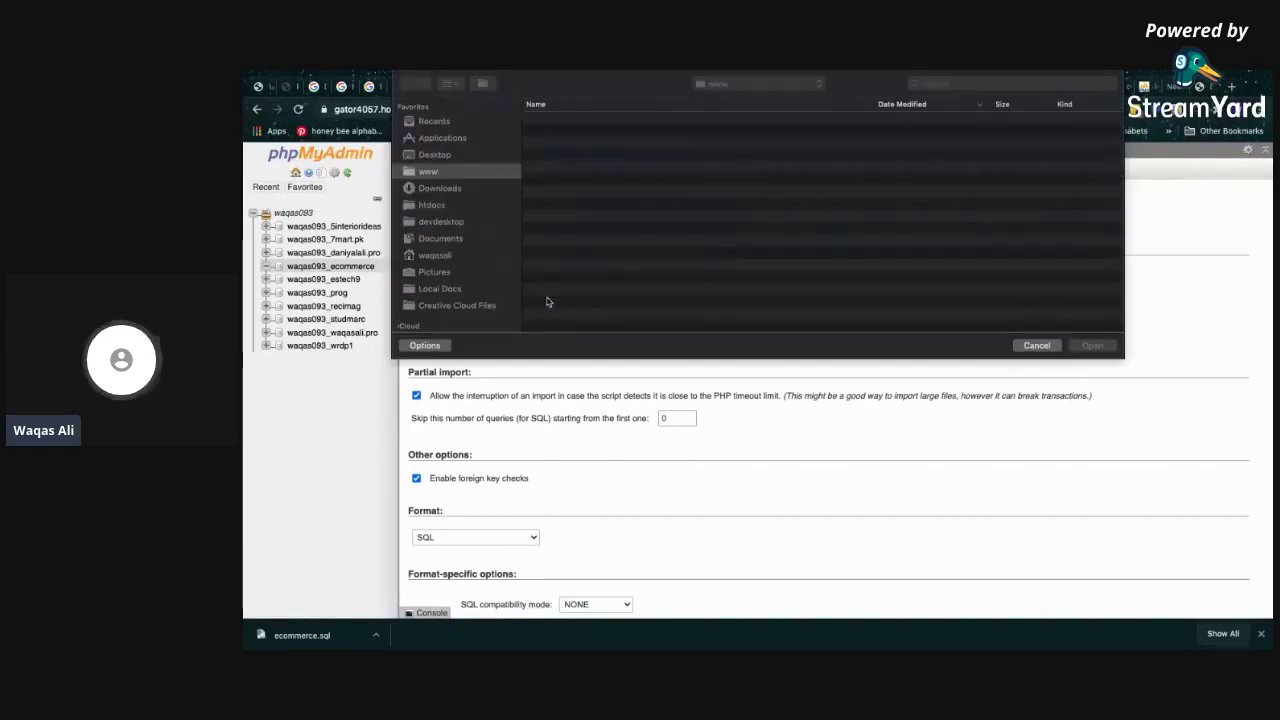
click(464, 189)
click(577, 121)
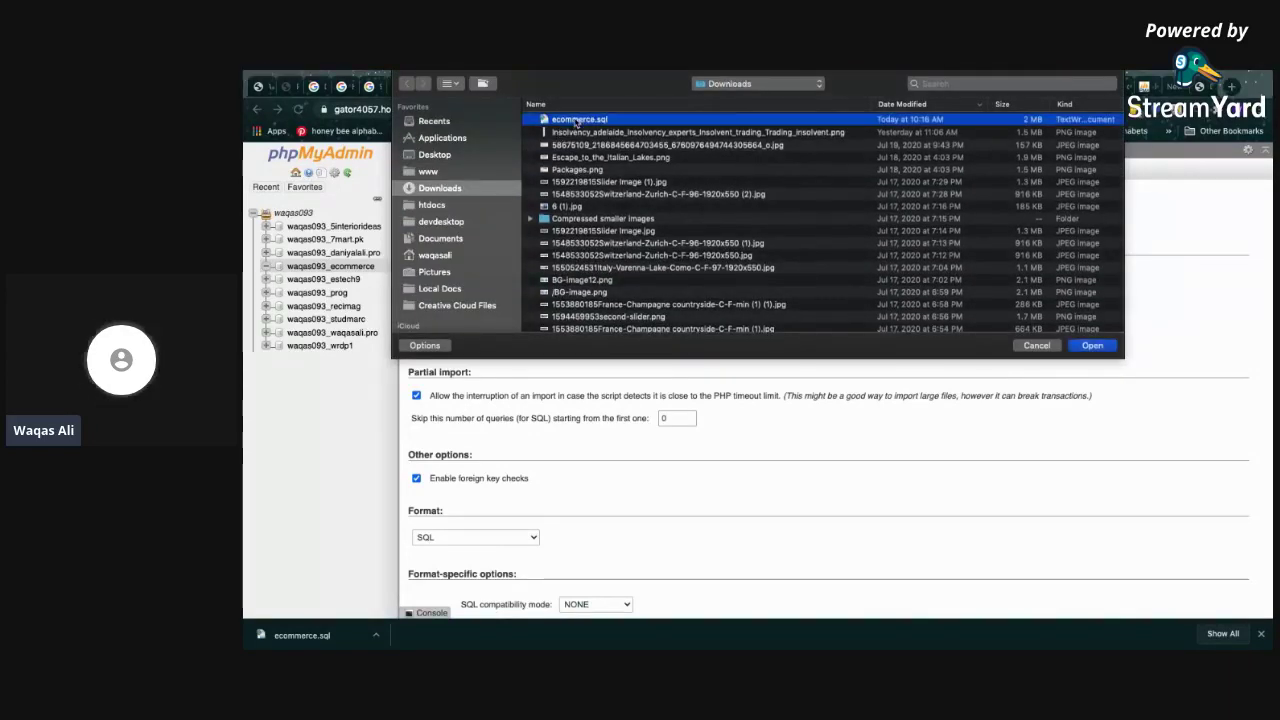
click(1092, 345)
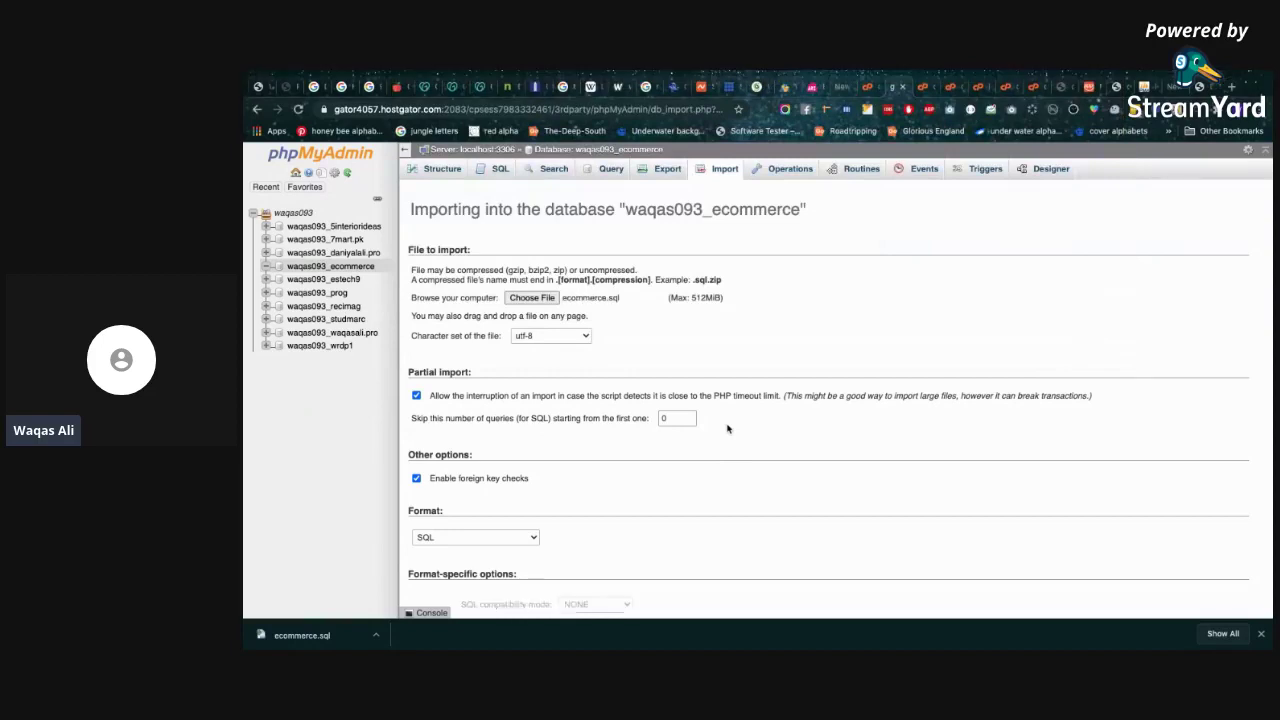
scroll(727, 428, down, 1)
scroll(727, 428, down, 2)
click(431, 564)
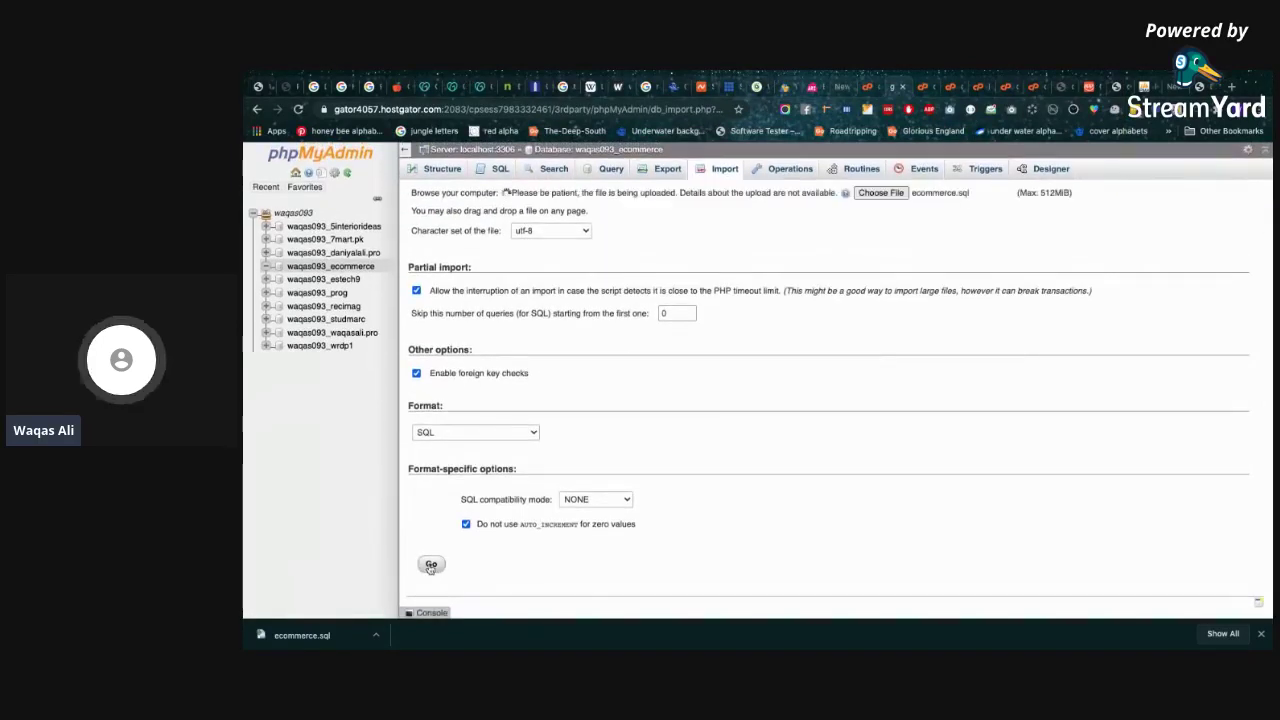
scroll(667, 436, up, 2)
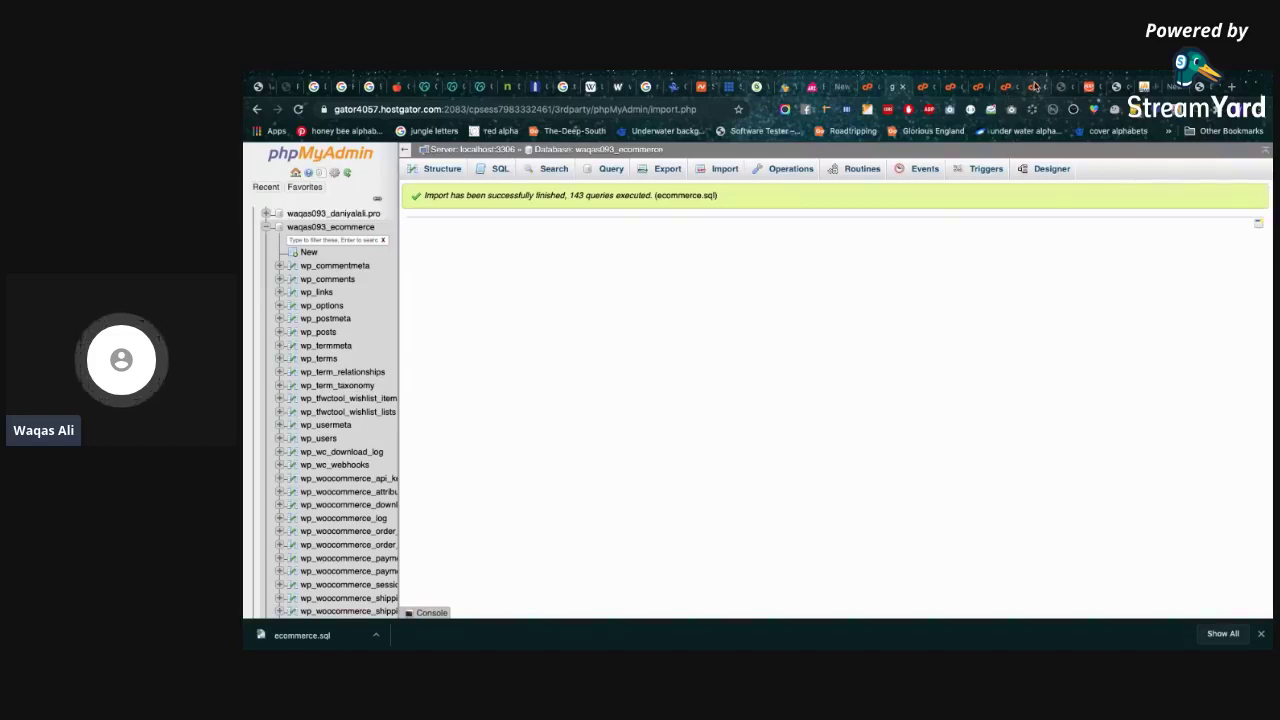
After the import finishes with 143 queries executed, return to cPanel File Manager.
click(1036, 87)
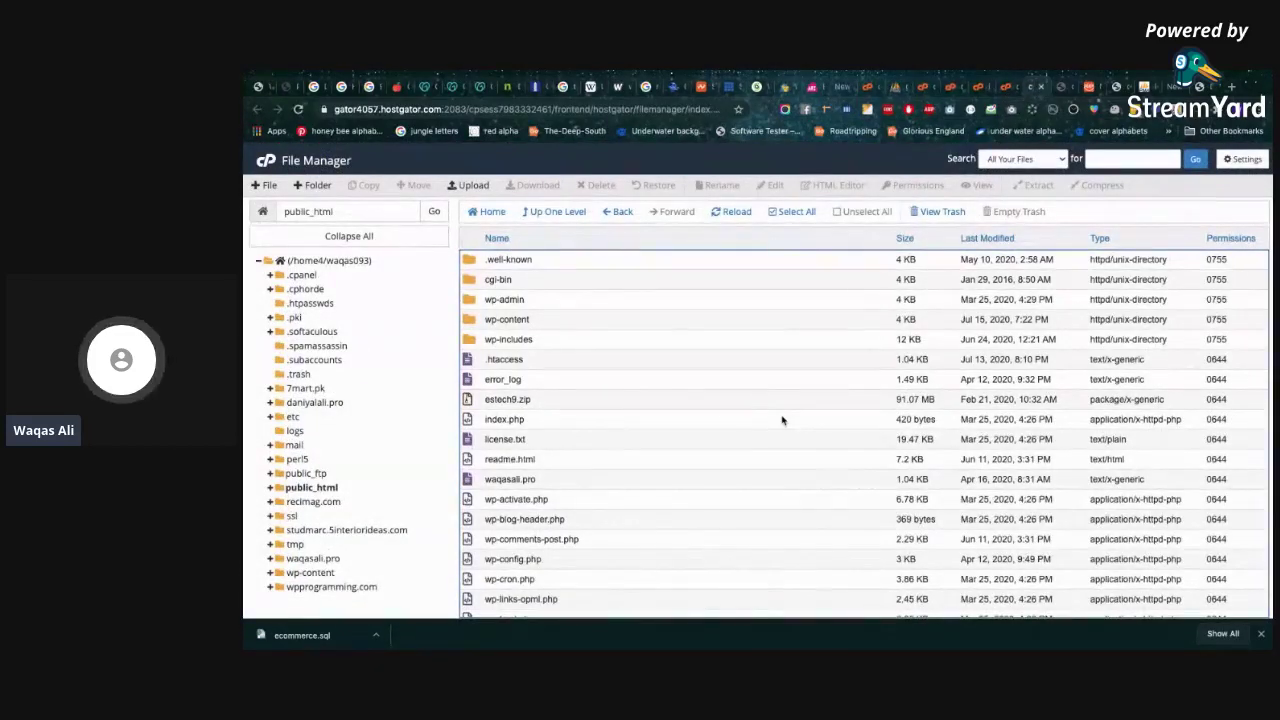
Go back to the dev folder listing and select wp-config.php.
click(1008, 87)
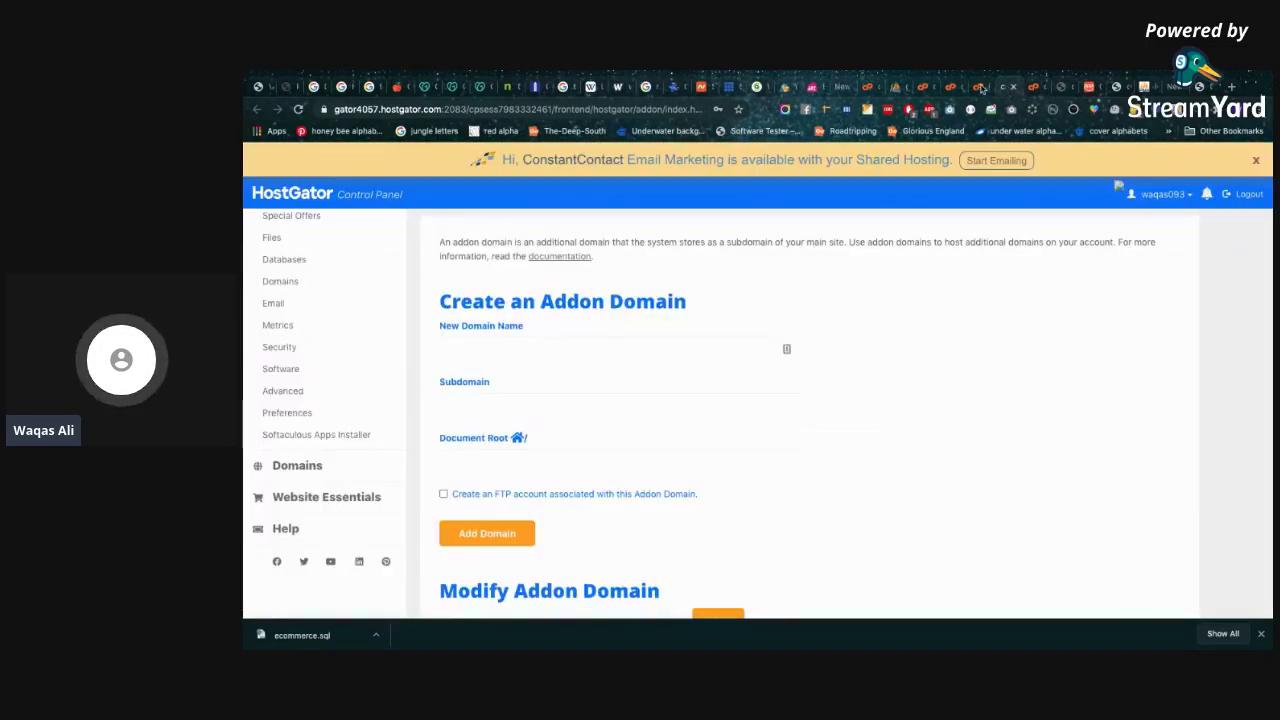
click(982, 87)
click(955, 87)
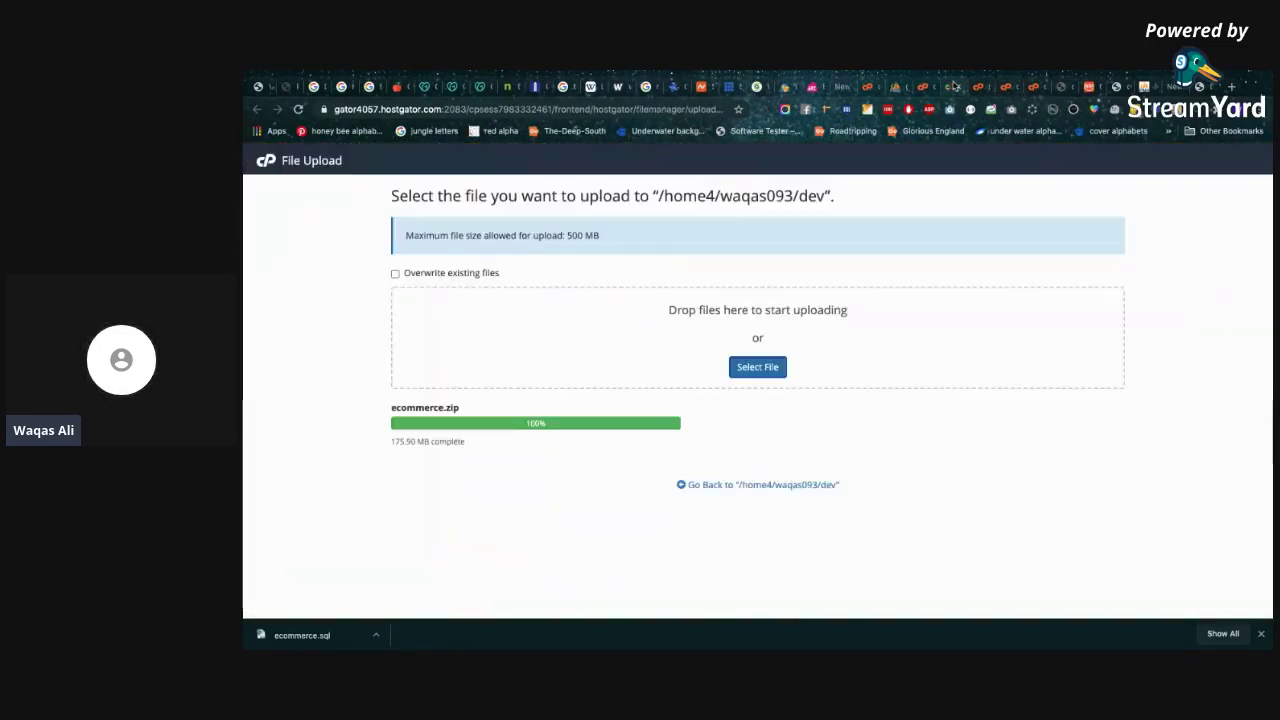
click(757, 484)
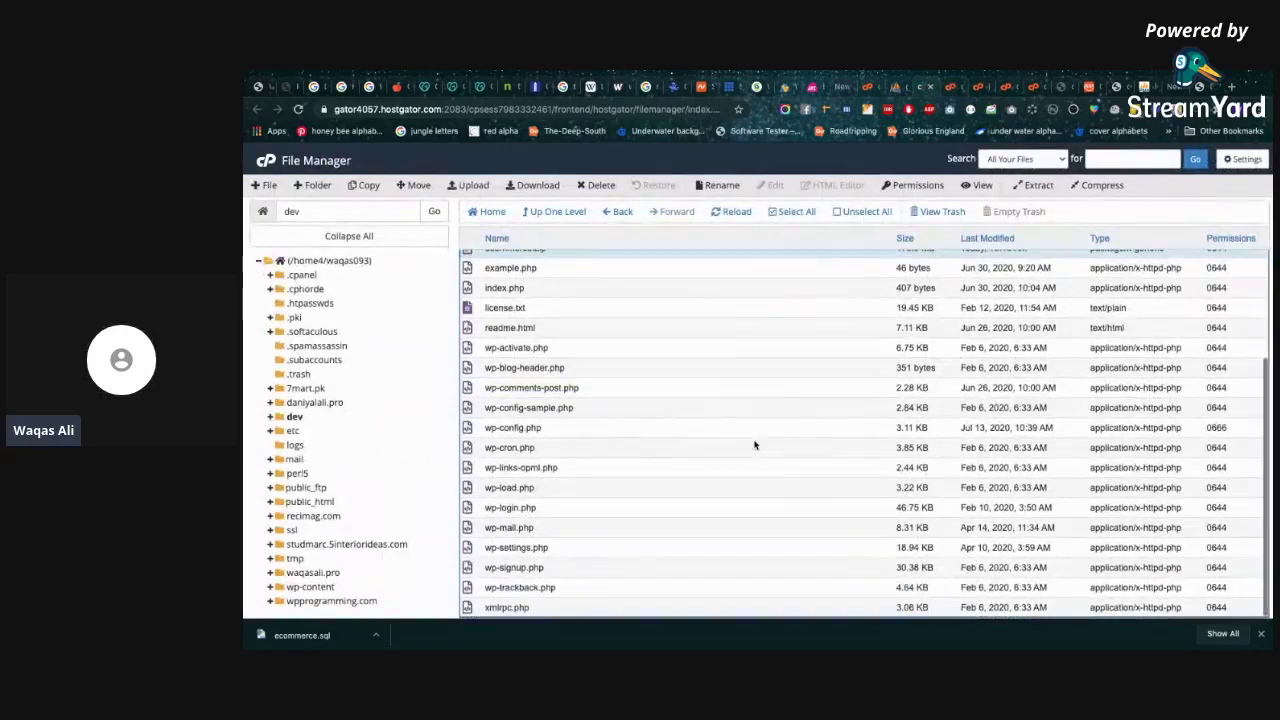
scroll(757, 443, down, 2)
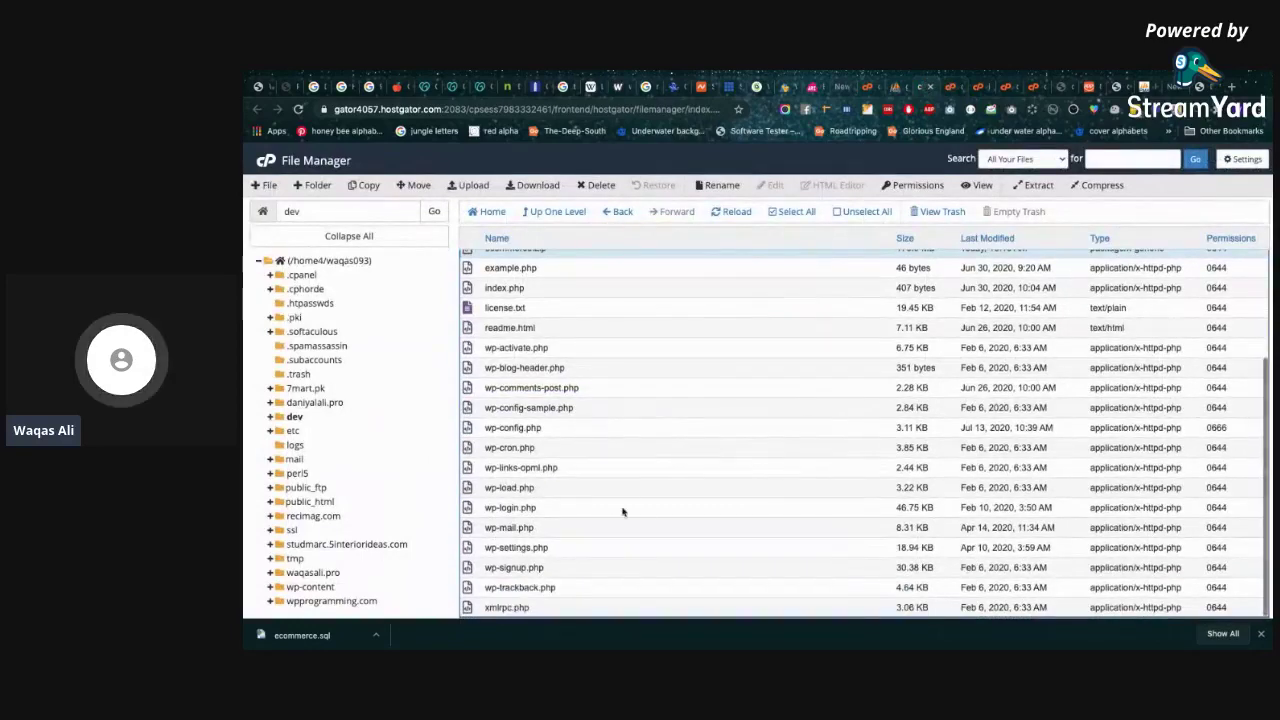
click(467, 428)
Open wp-config.php in the code editor.
right_click(467, 428)
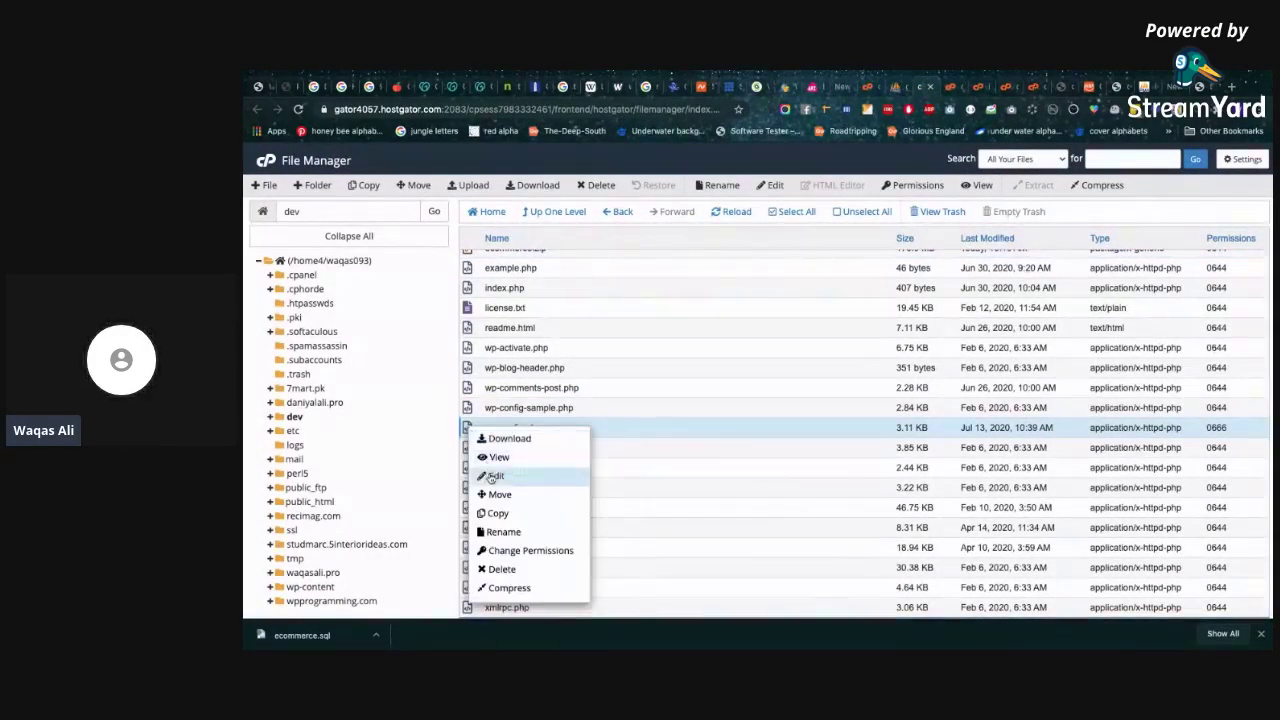
click(490, 477)
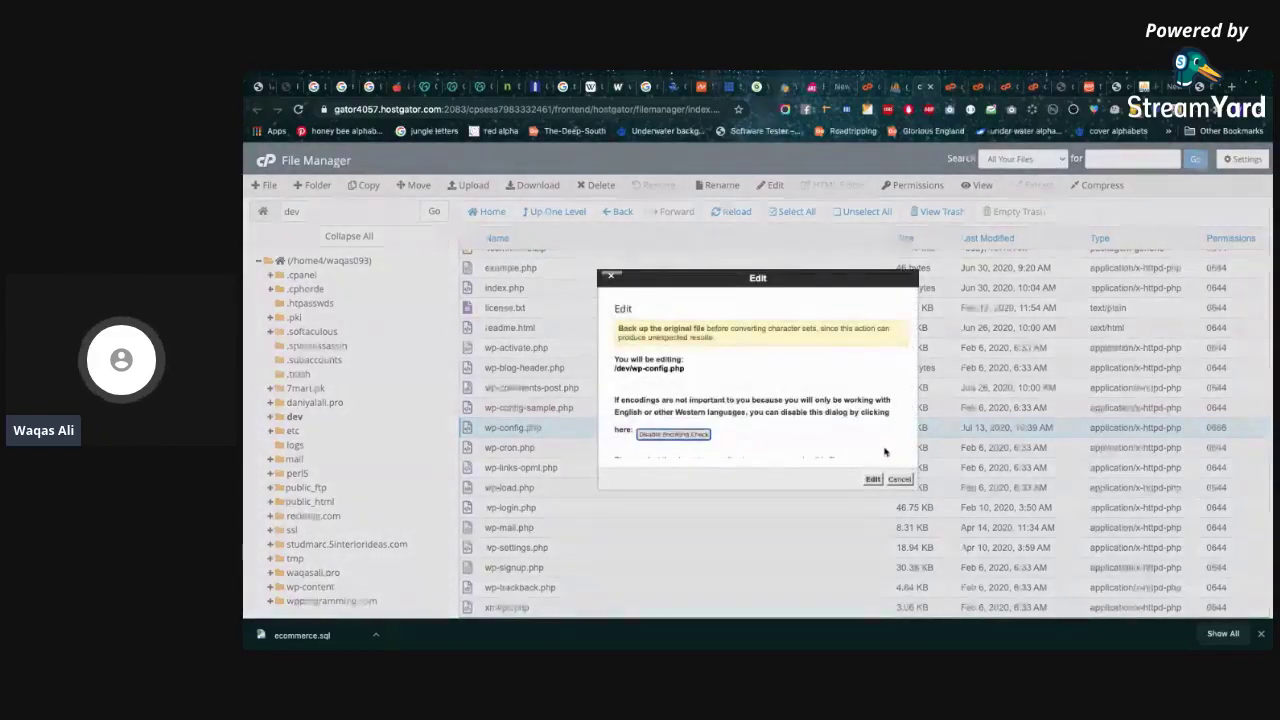
click(872, 479)
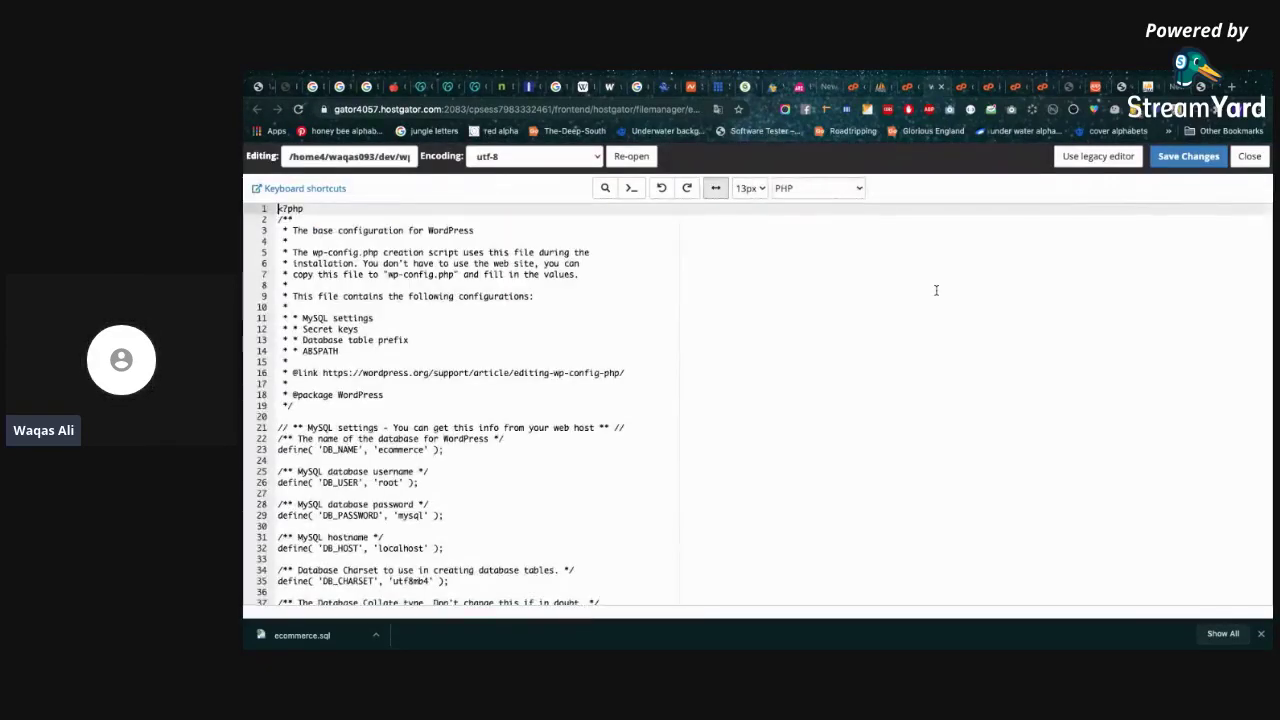
scroll(523, 390, down, 3)
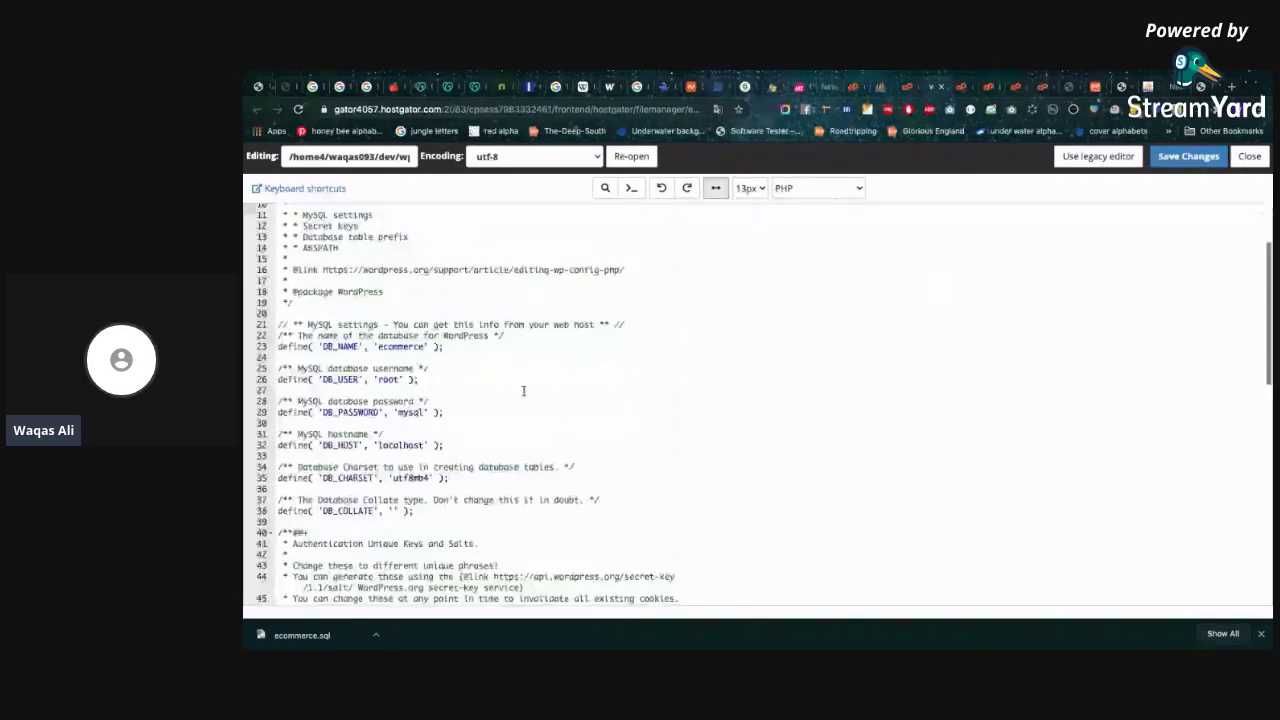
Add the account prefix to the DB_NAME value and change DB_USER to the comm user.
click(402, 346)
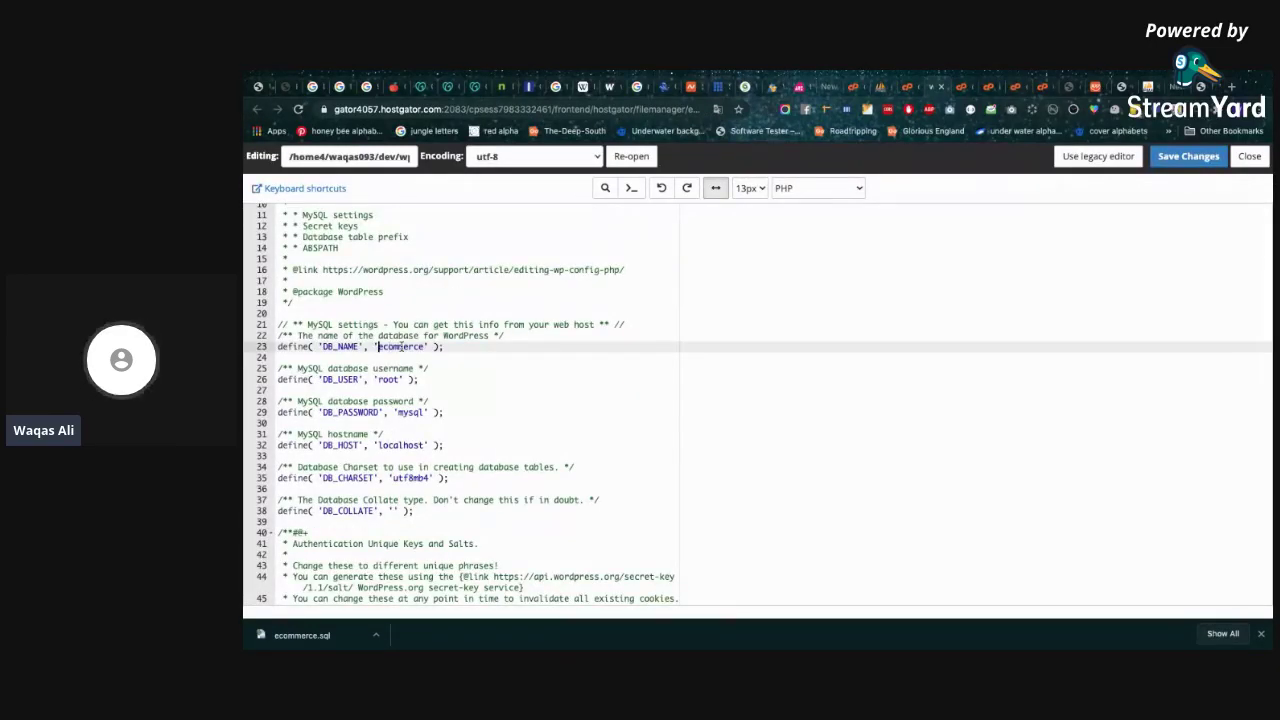
text(waqas)
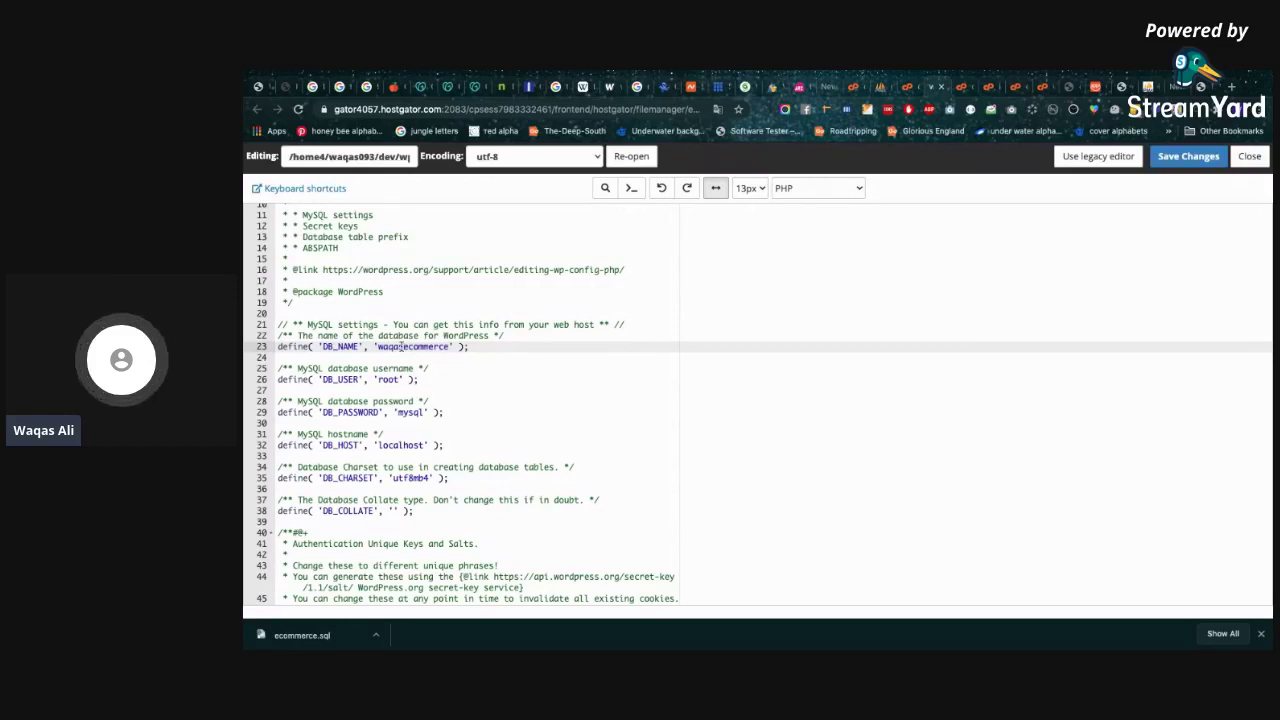
text(093_)
key(Down)
key(Down)
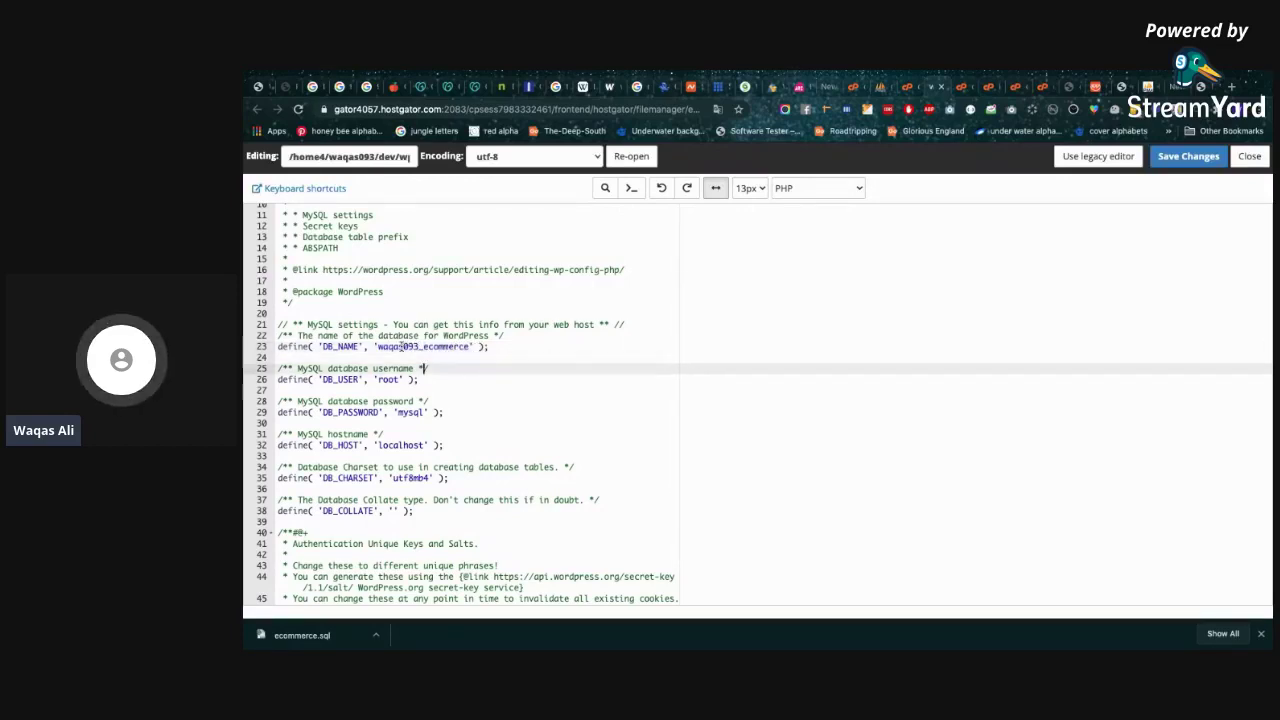
key(Down)
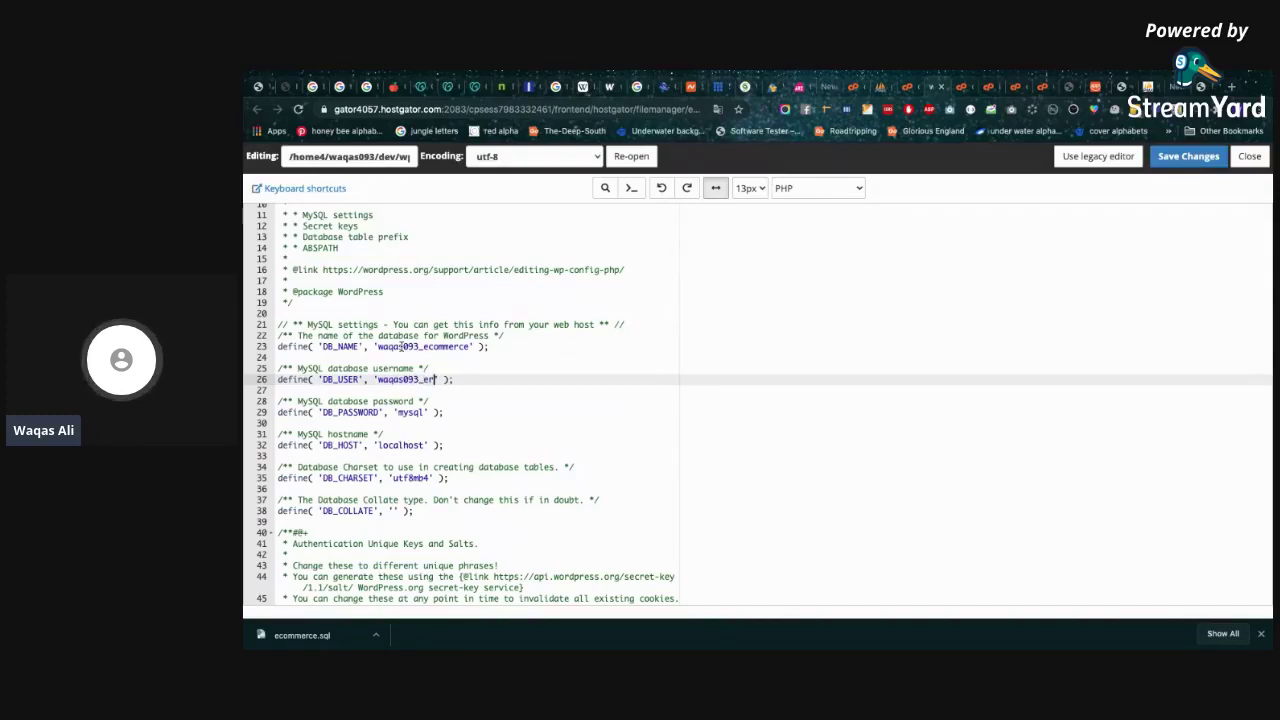
text(comm)
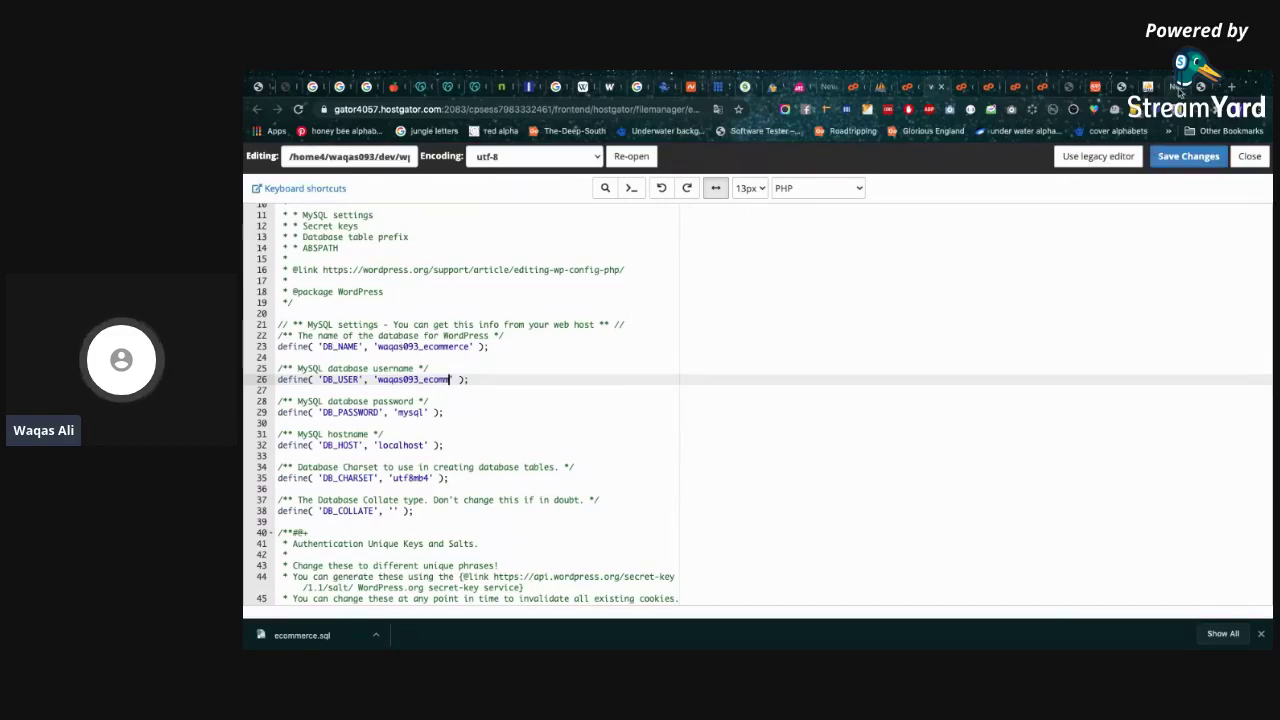
Paste the new MySQL password into DB_PASSWORD and save wp-config.php.
key(ctrl+t)
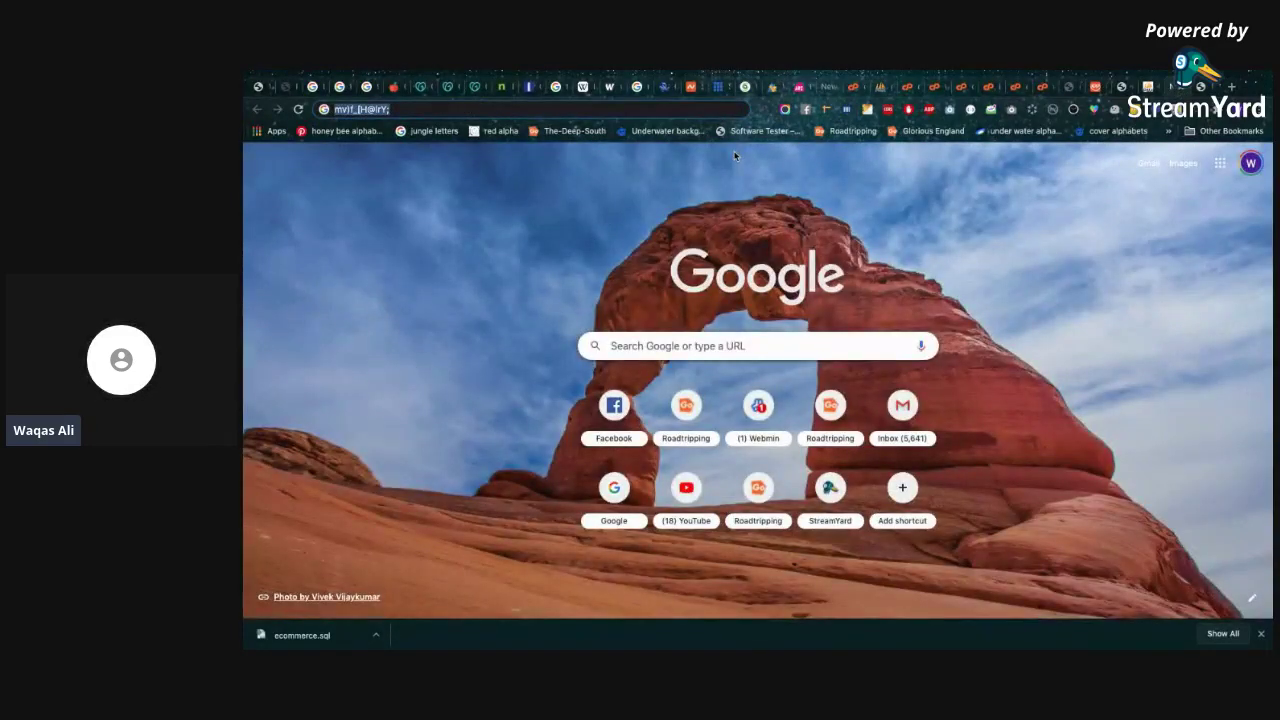
click(1033, 90)
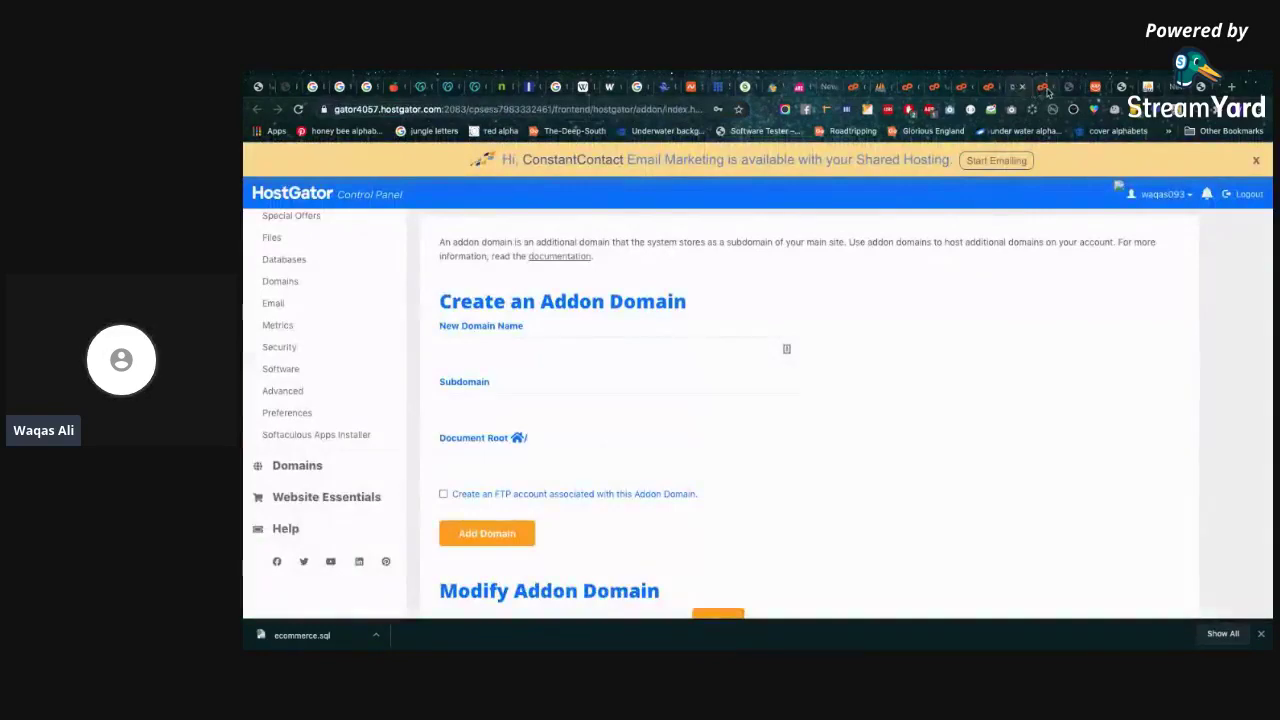
click(1012, 88)
click(970, 88)
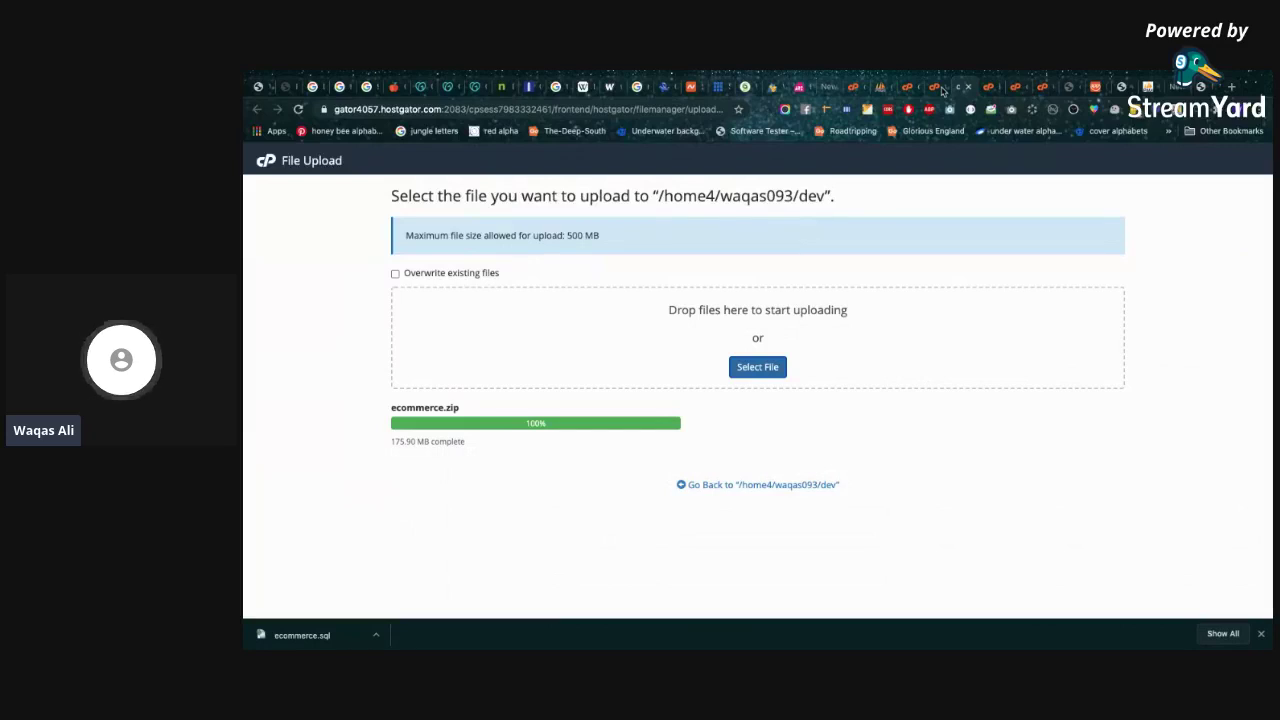
click(942, 88)
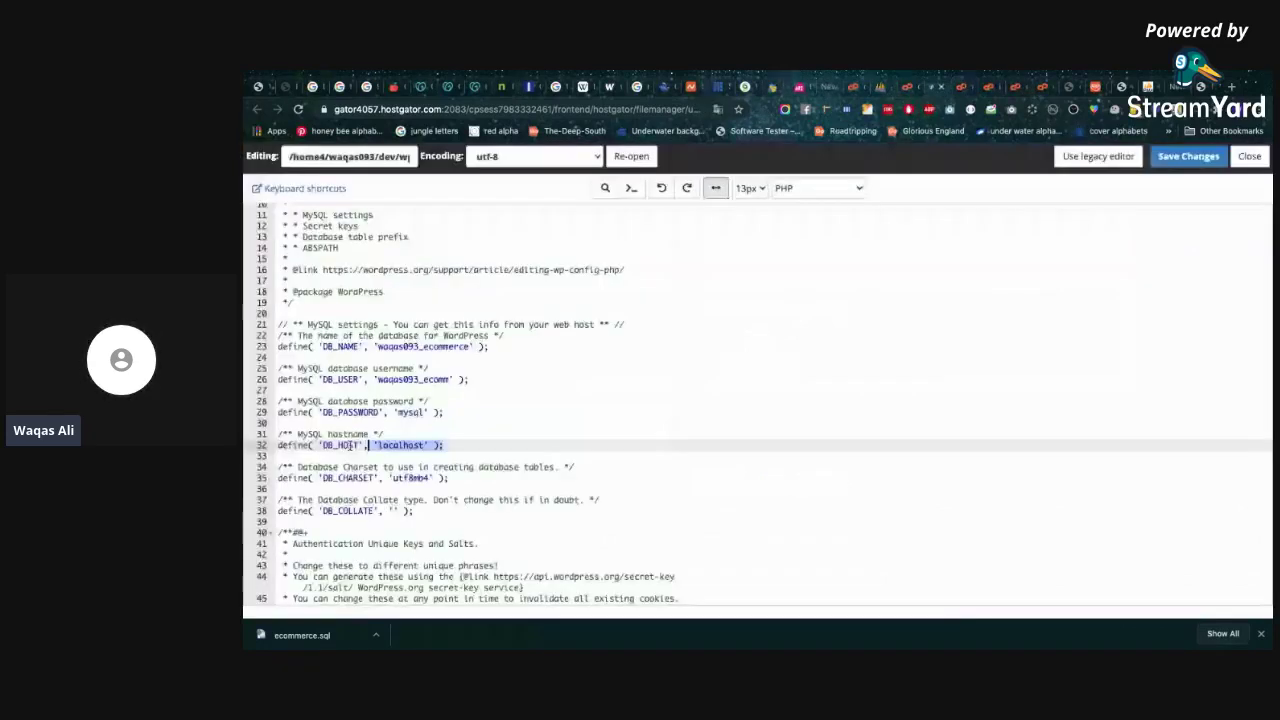
key(ctrl+v)
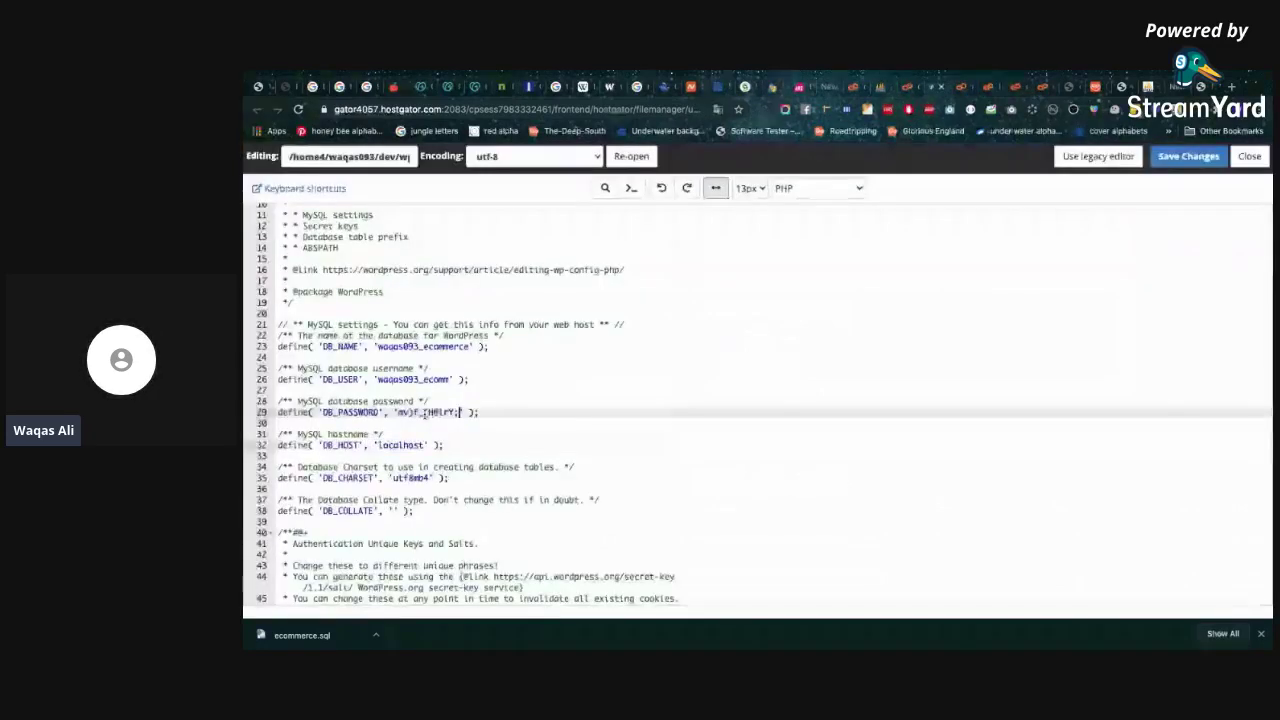
click(1189, 157)
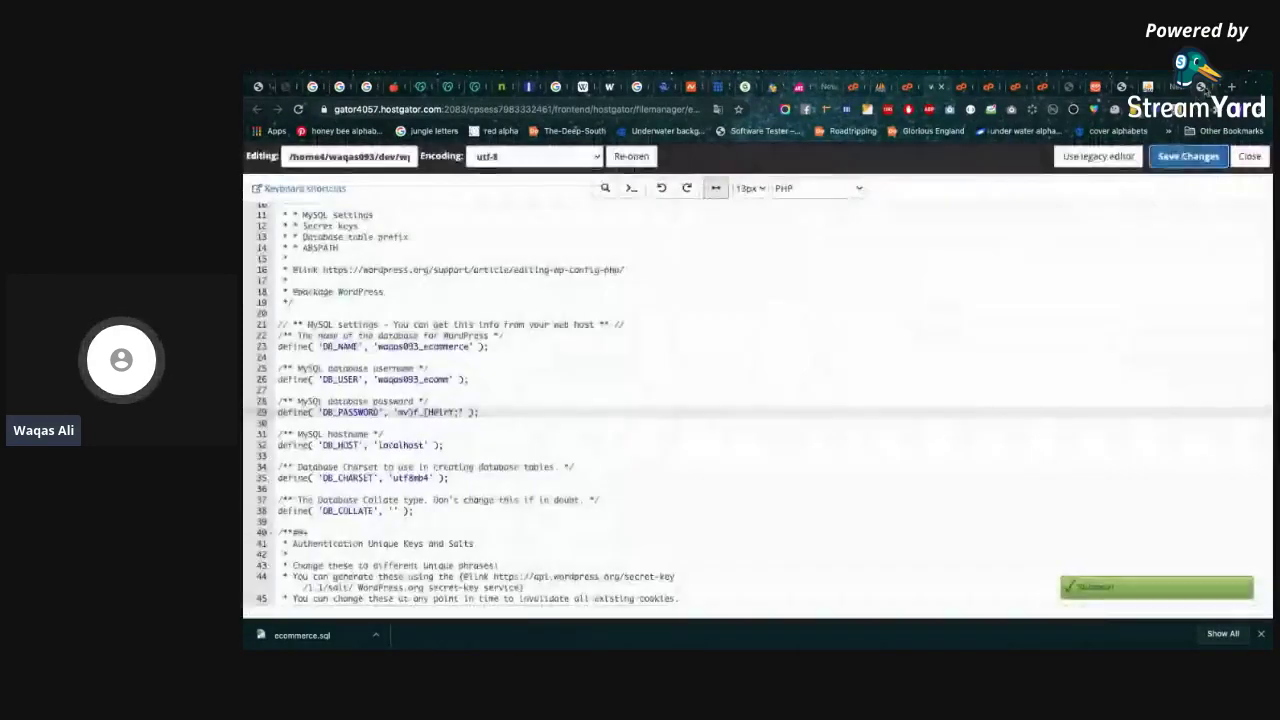
click(1195, 86)
Reload dev.waqasali.pro, see the database connection error persist, and return to File Manager.
click(528, 110)
key(Return)
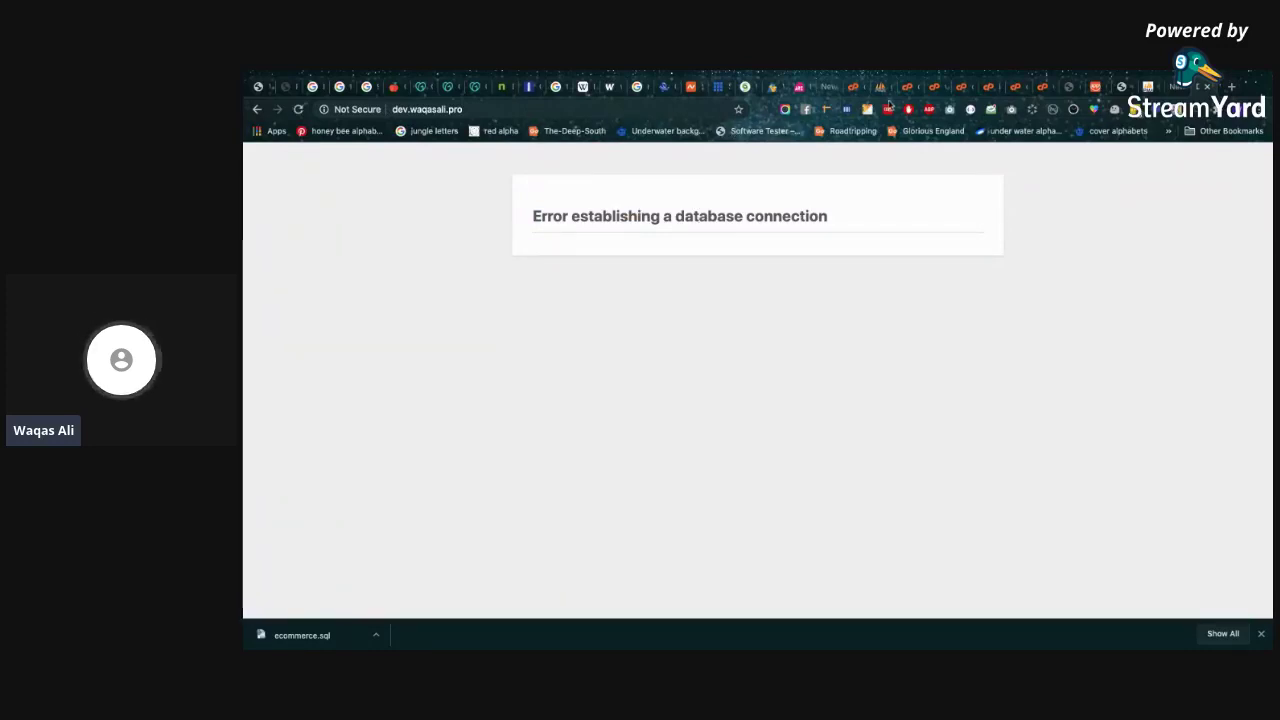
click(906, 86)
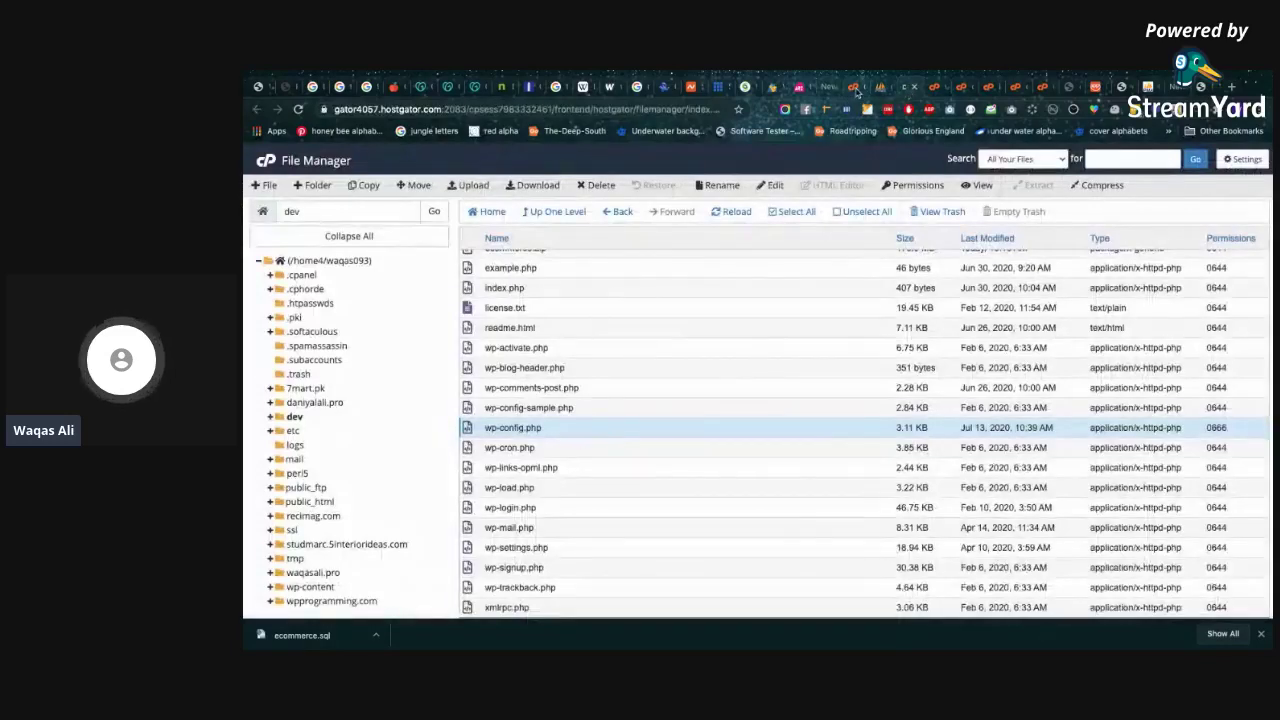
Review the Current Users on the MySQL Databases page against the wp-config.php editor.
click(855, 87)
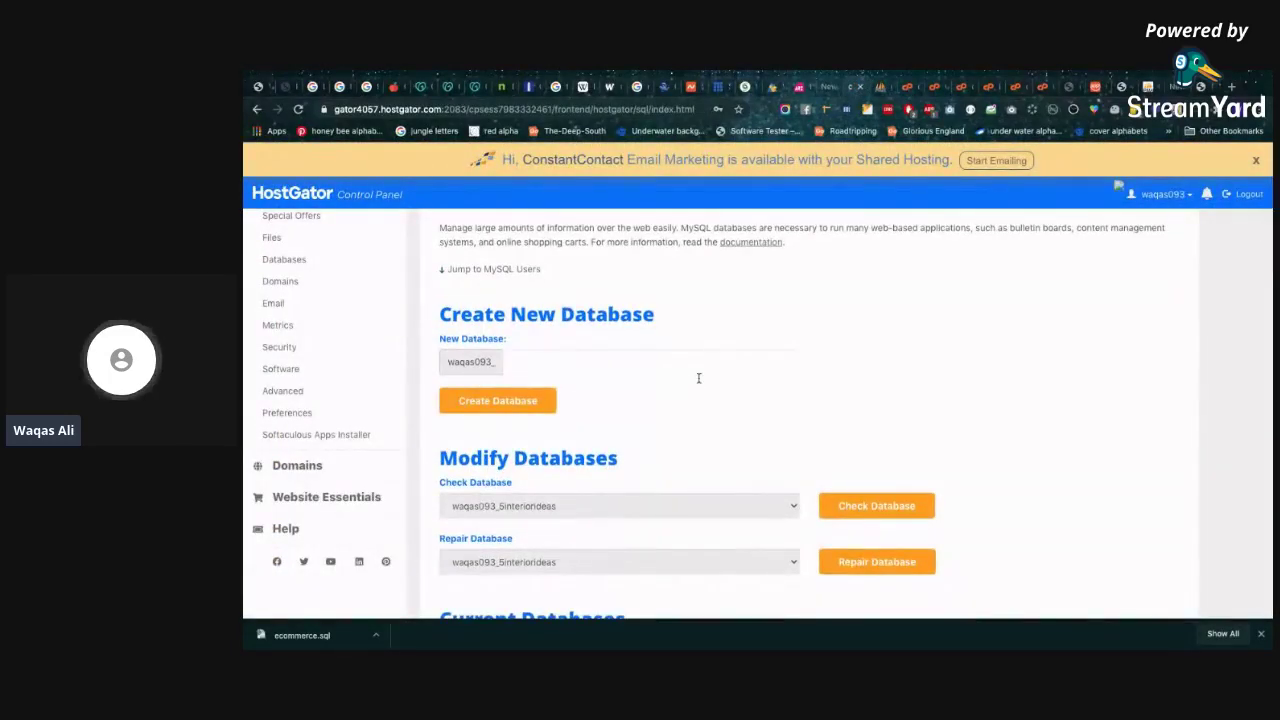
scroll(699, 378, down, 4)
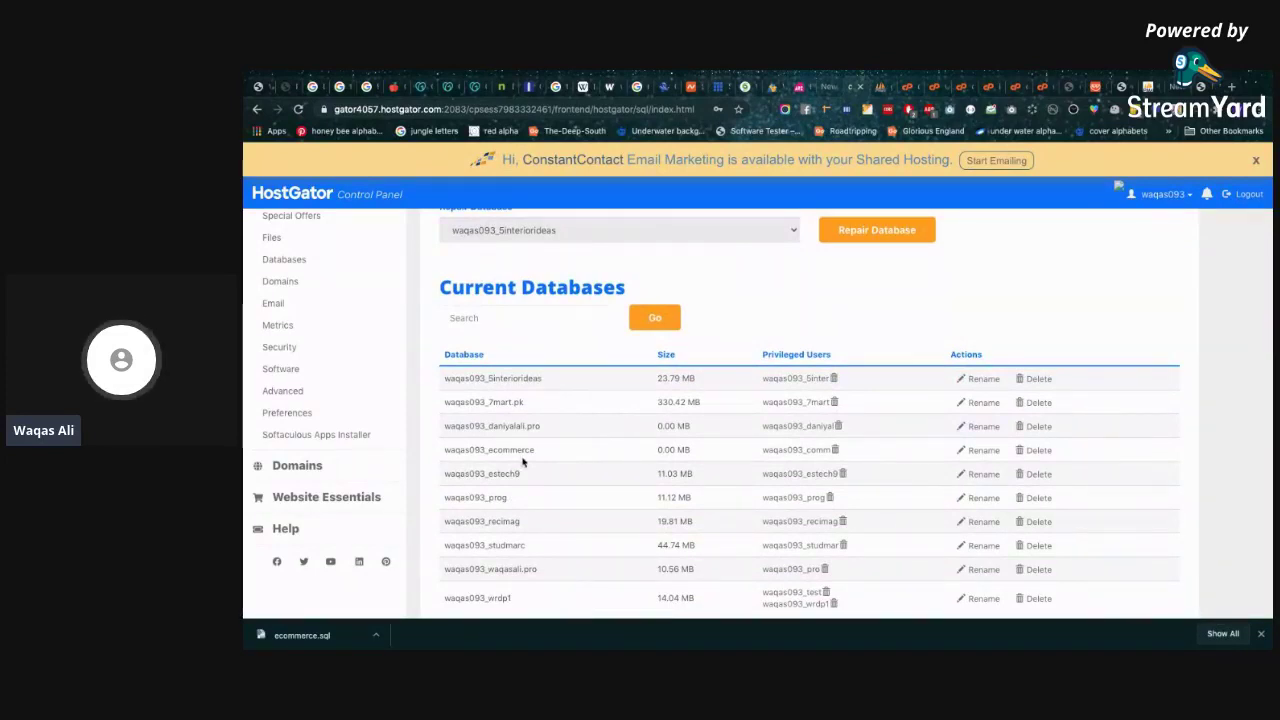
scroll(522, 461, down, 10)
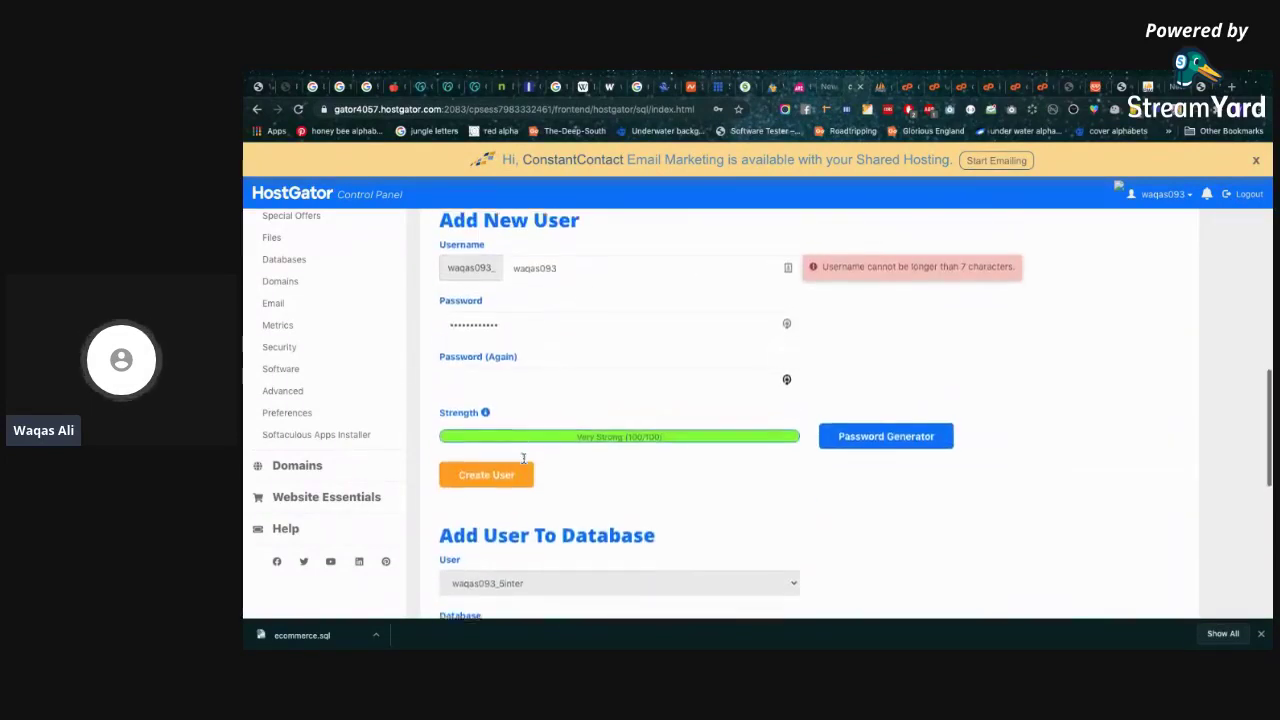
scroll(522, 461, down, 5)
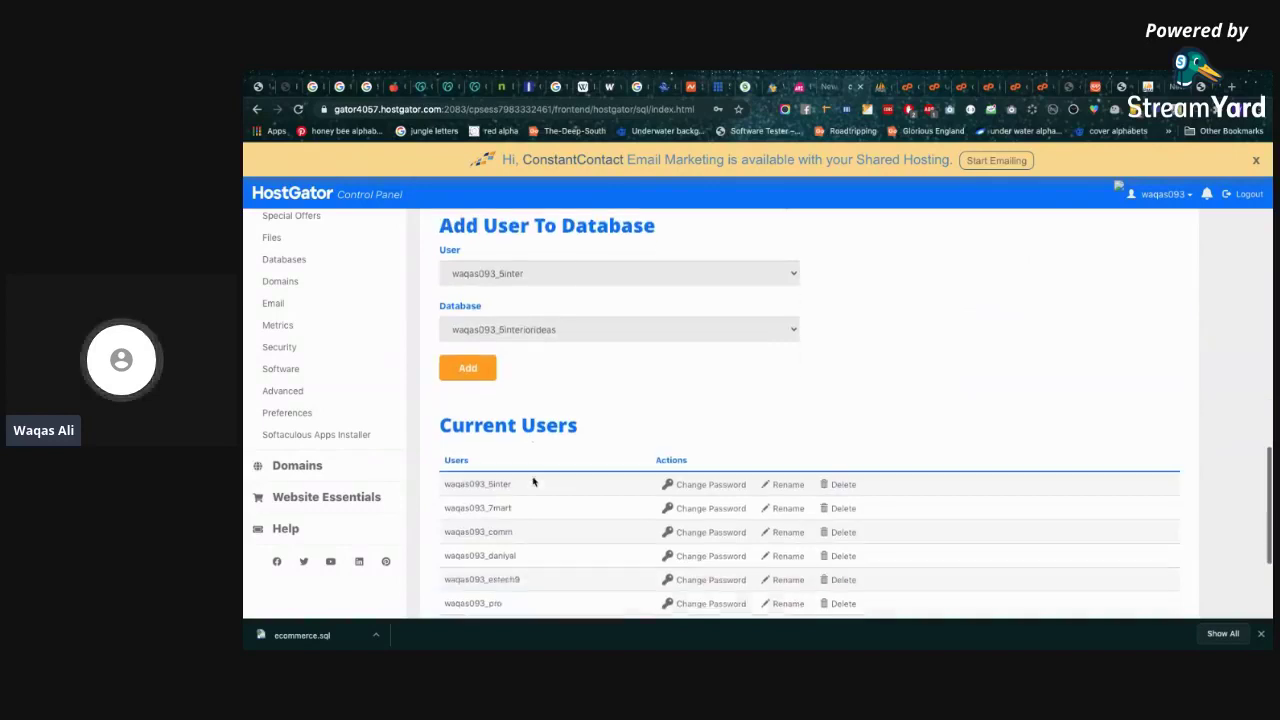
scroll(533, 483, down, 1)
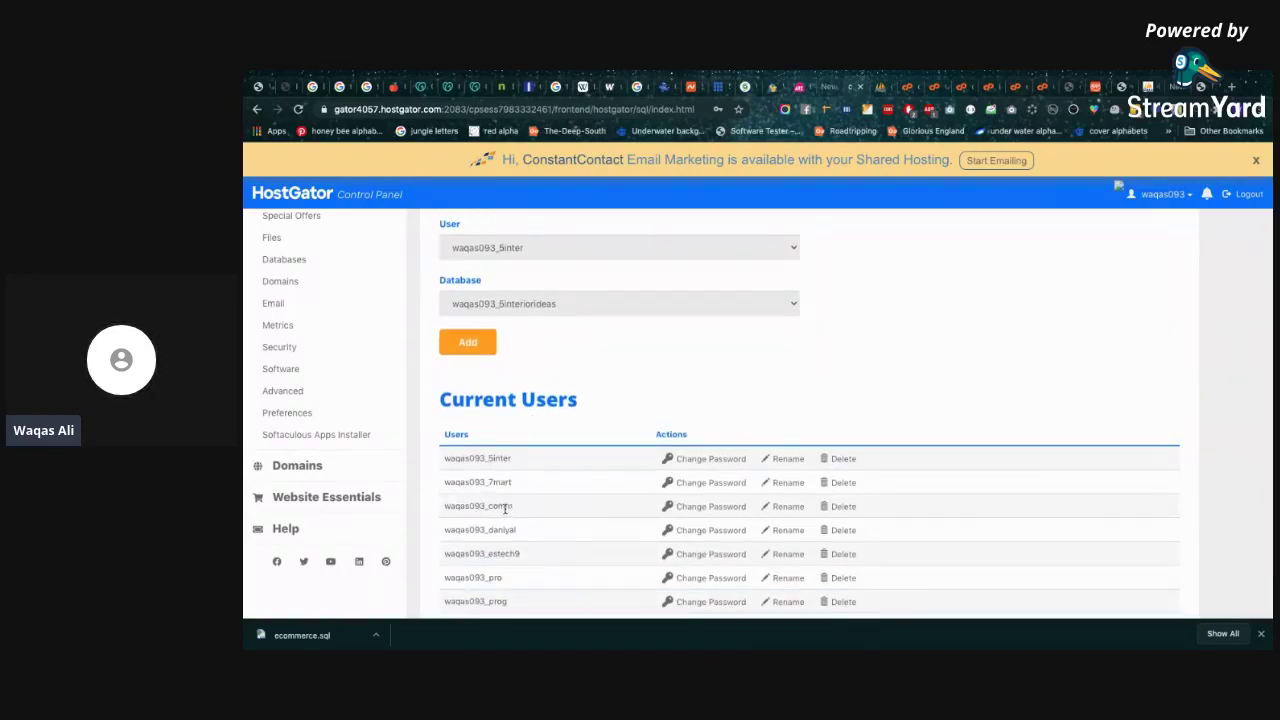
scroll(529, 497, up, 6)
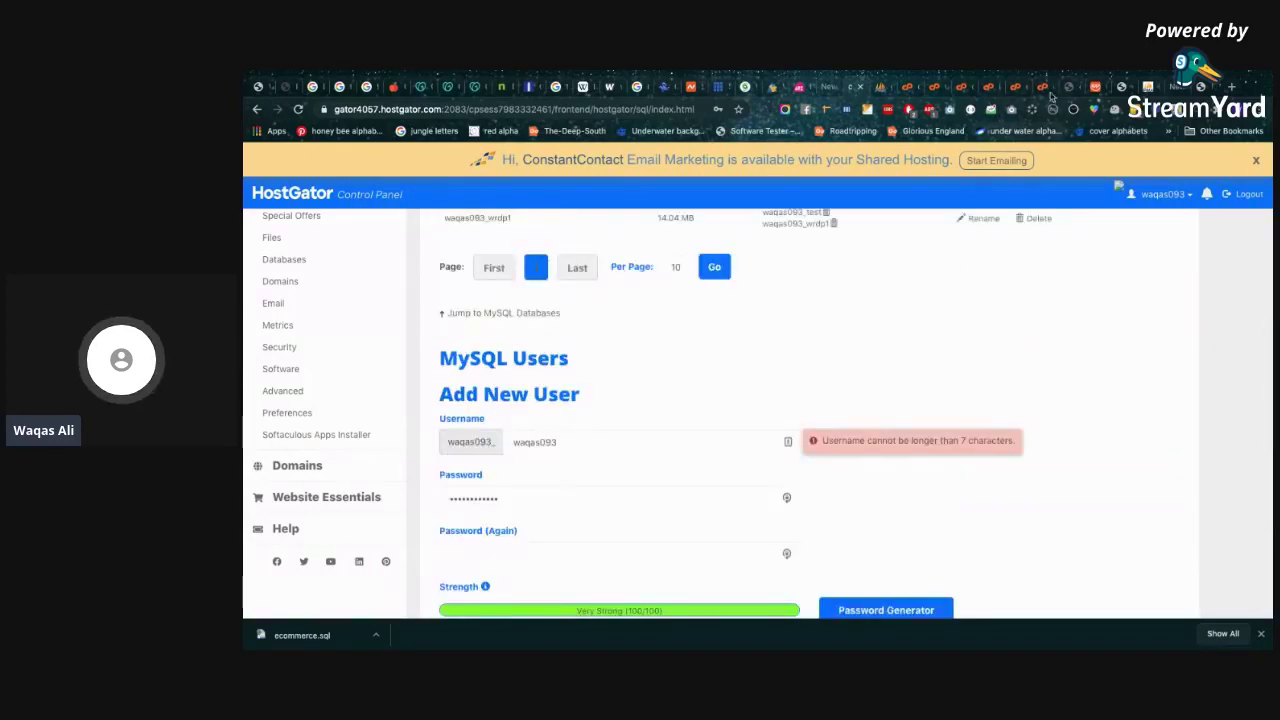
click(958, 88)
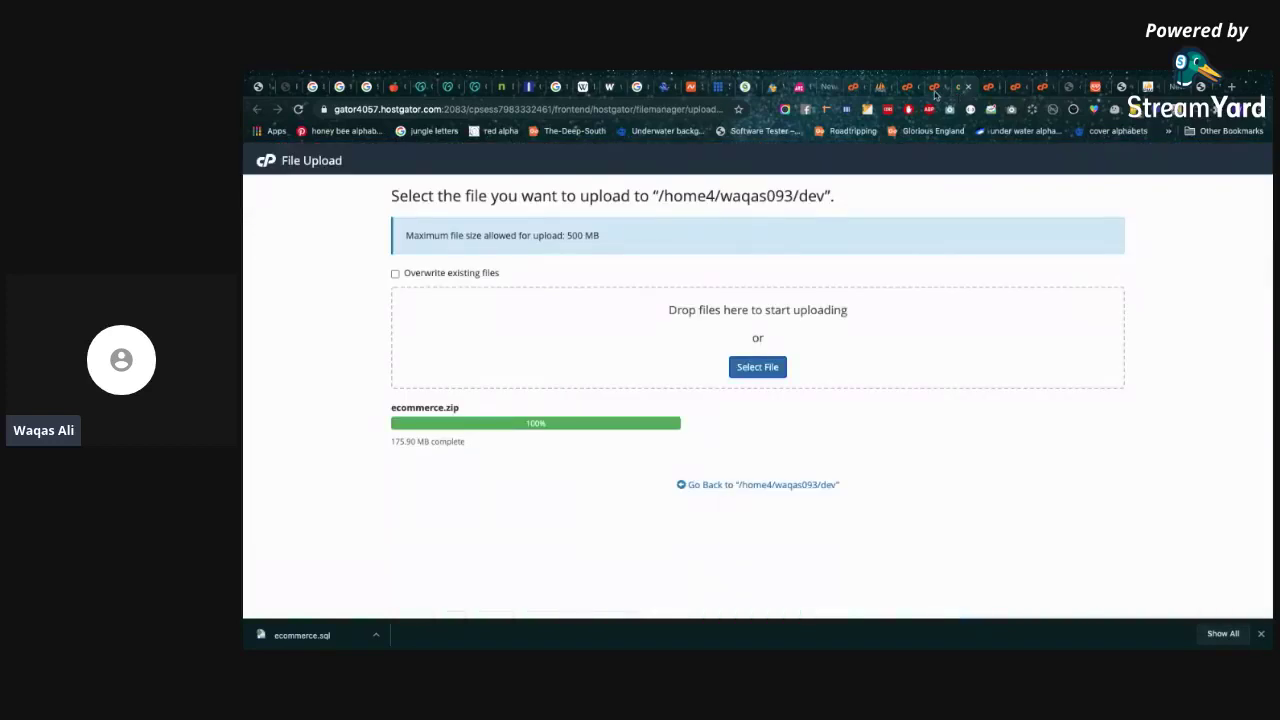
click(933, 88)
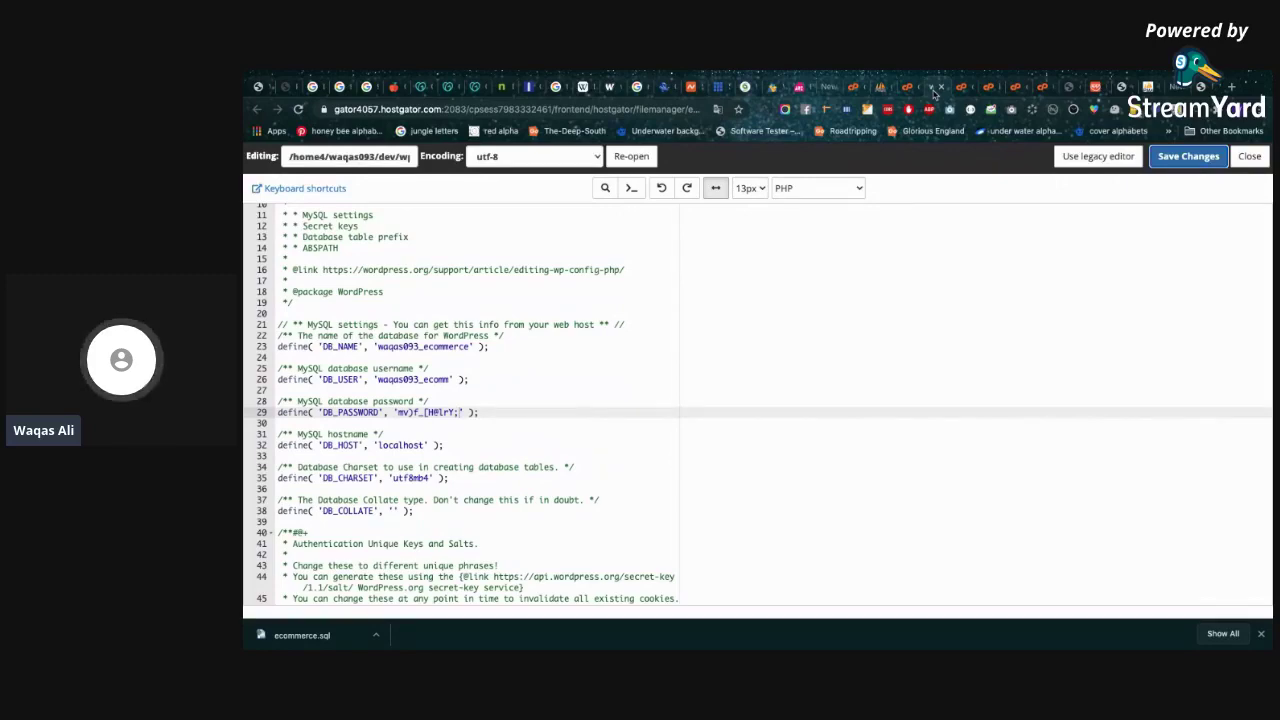
click(854, 88)
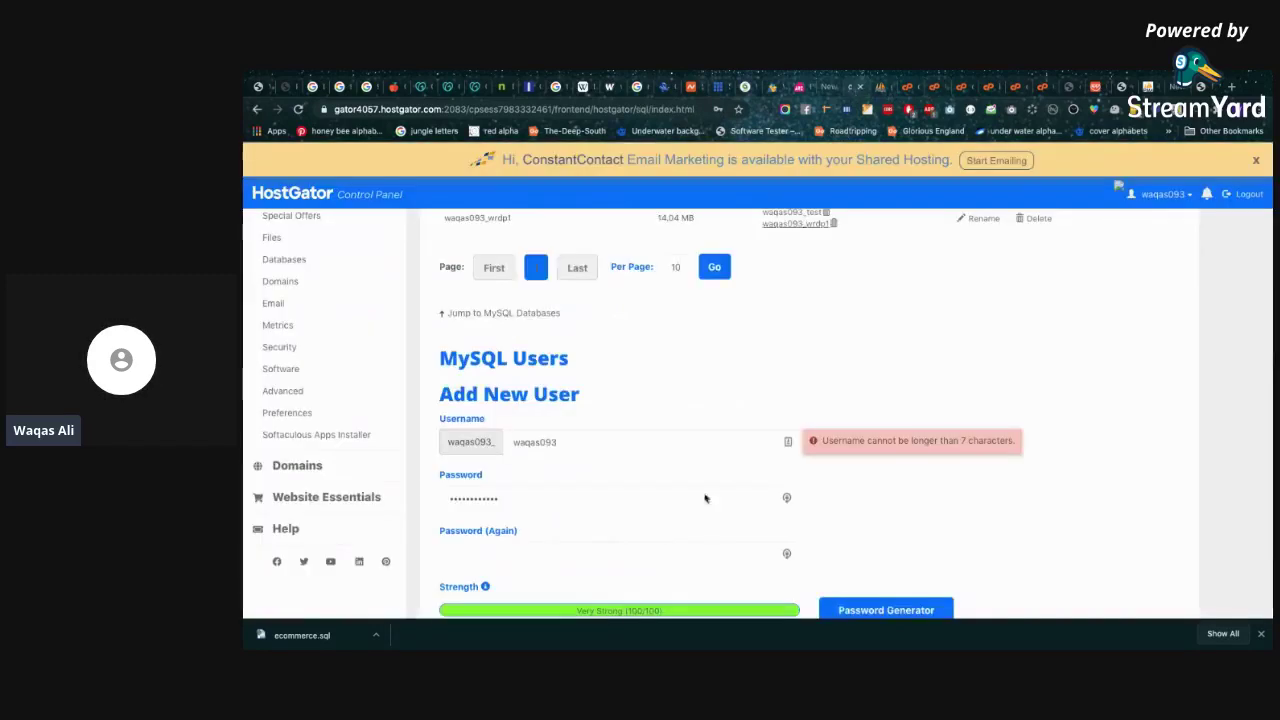
scroll(709, 497, down, 6)
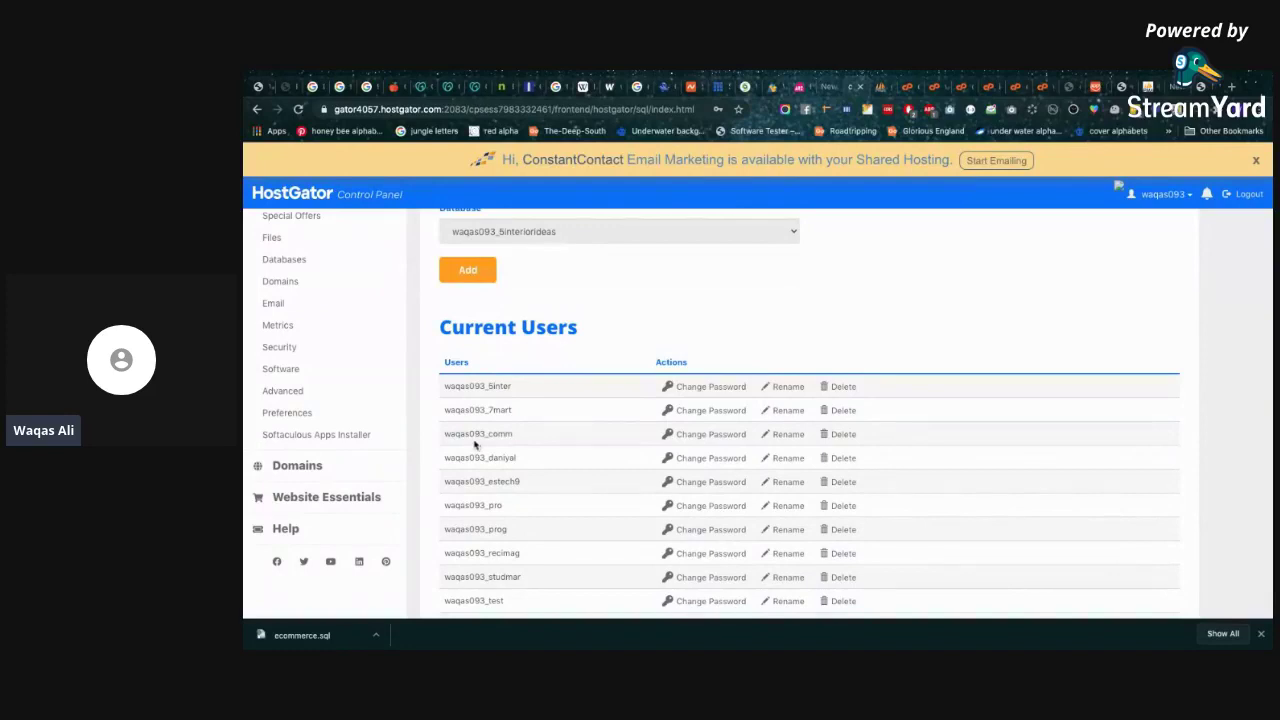
scroll(563, 423, up, 3)
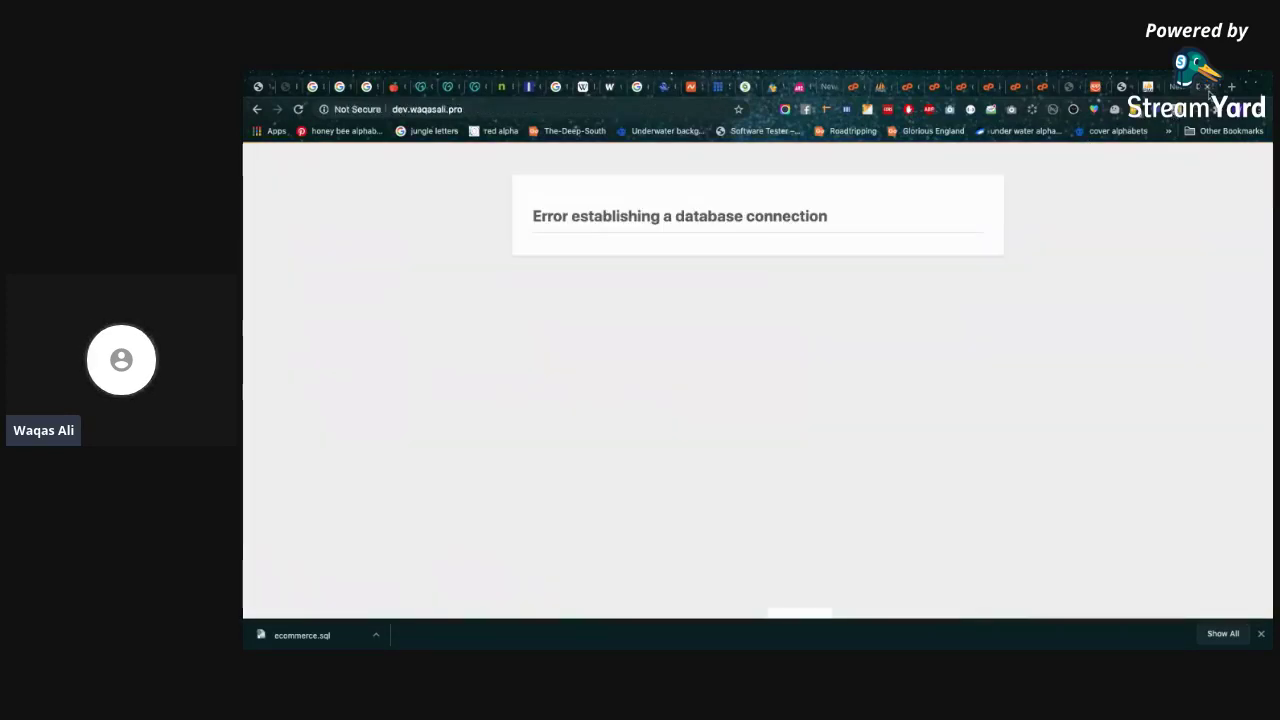
Recheck the dev site error and wp-config.php, then open Change Password for the comm user.
click(1190, 87)
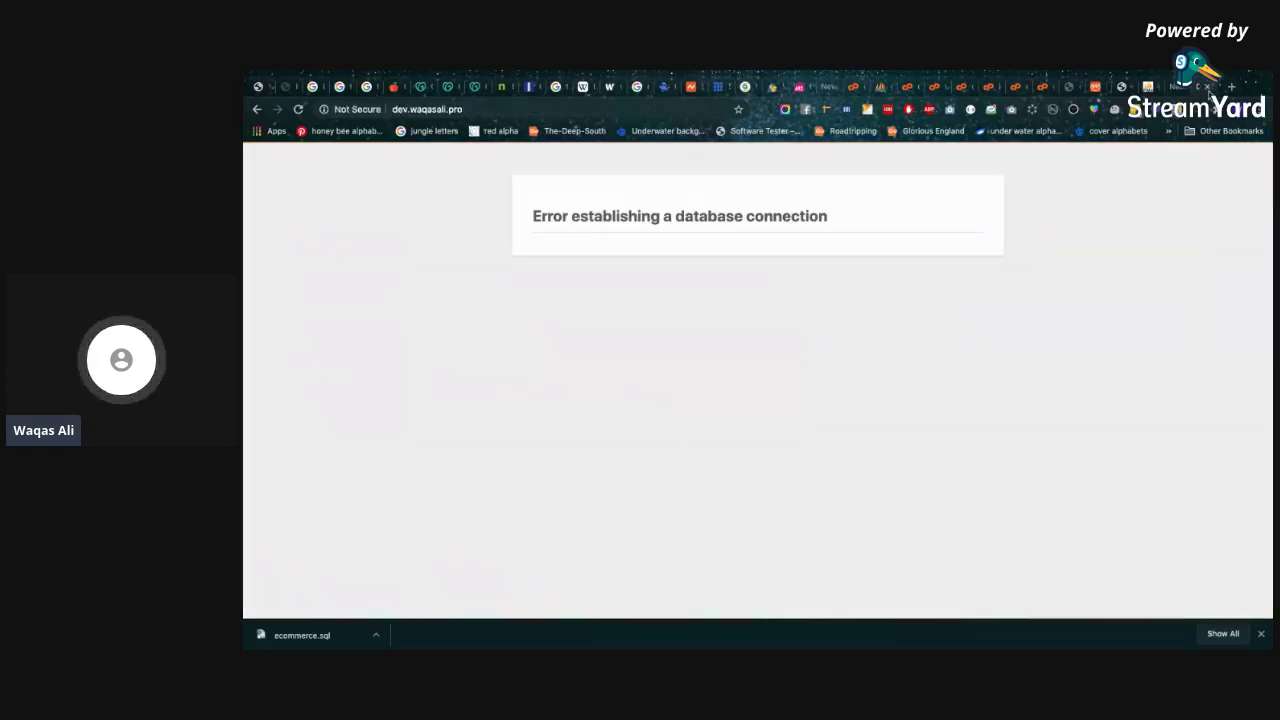
click(934, 87)
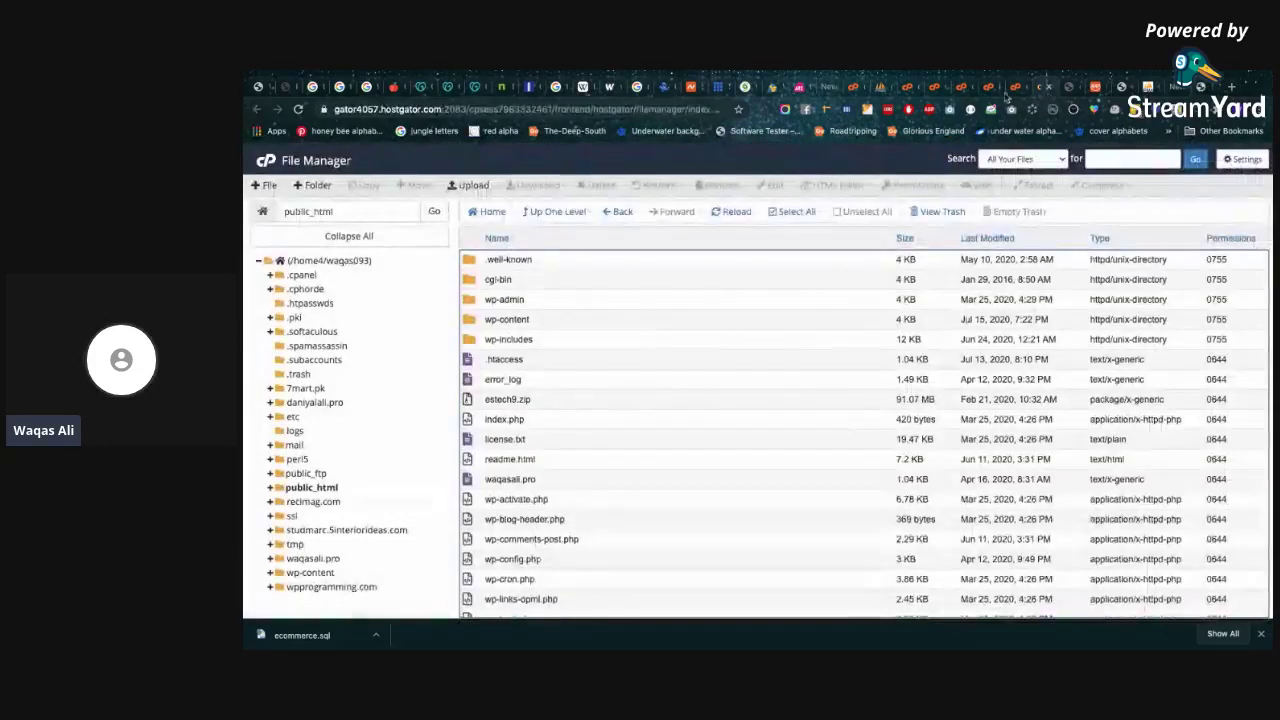
click(906, 87)
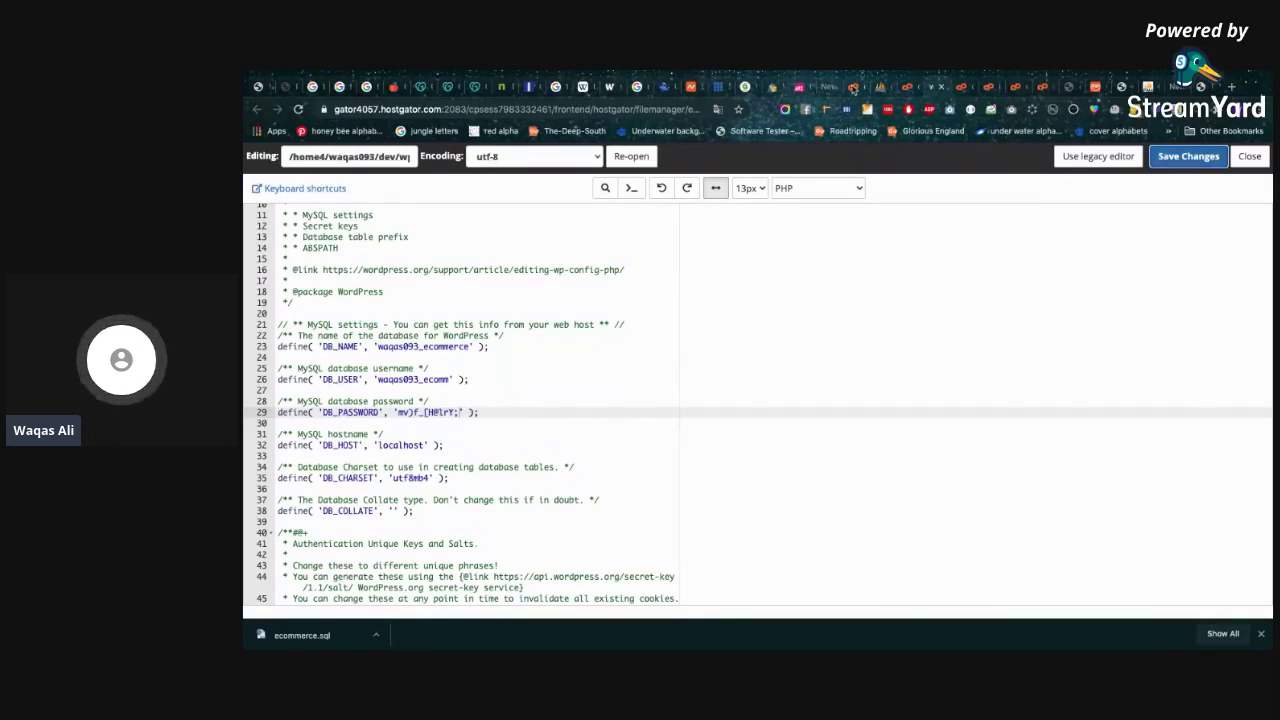
click(853, 87)
scroll(677, 480, down, 5)
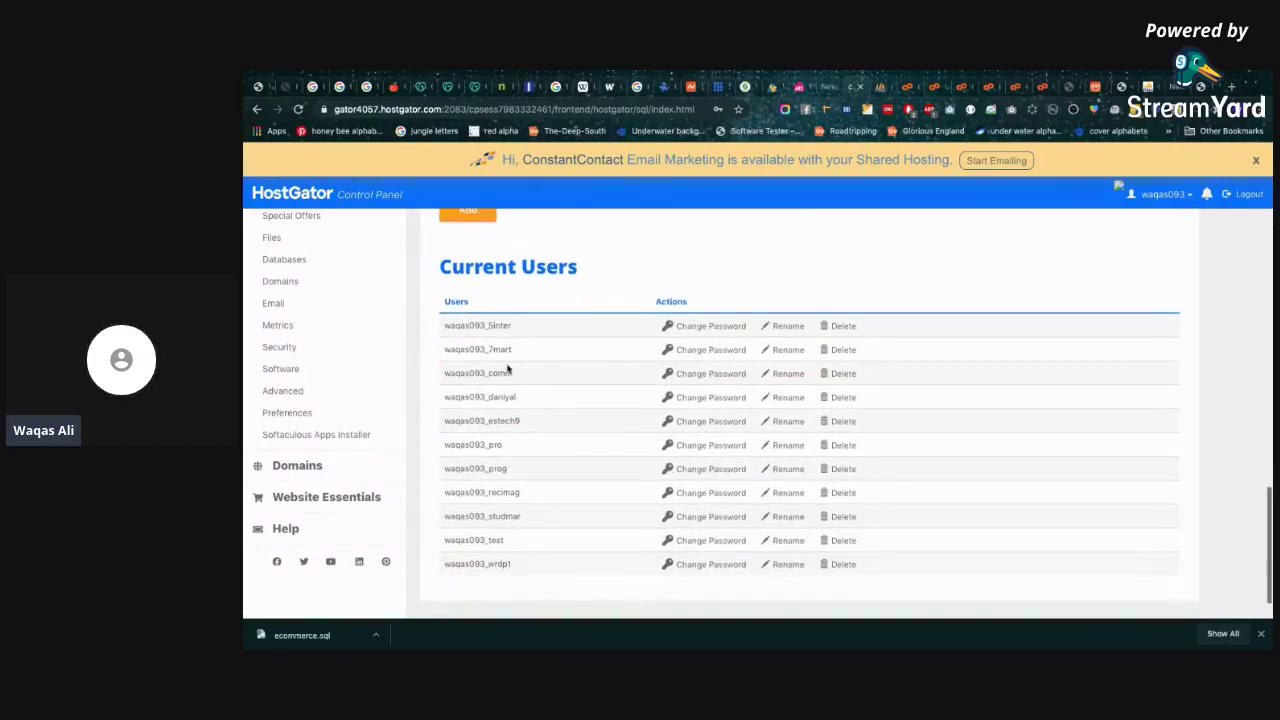
click(706, 374)
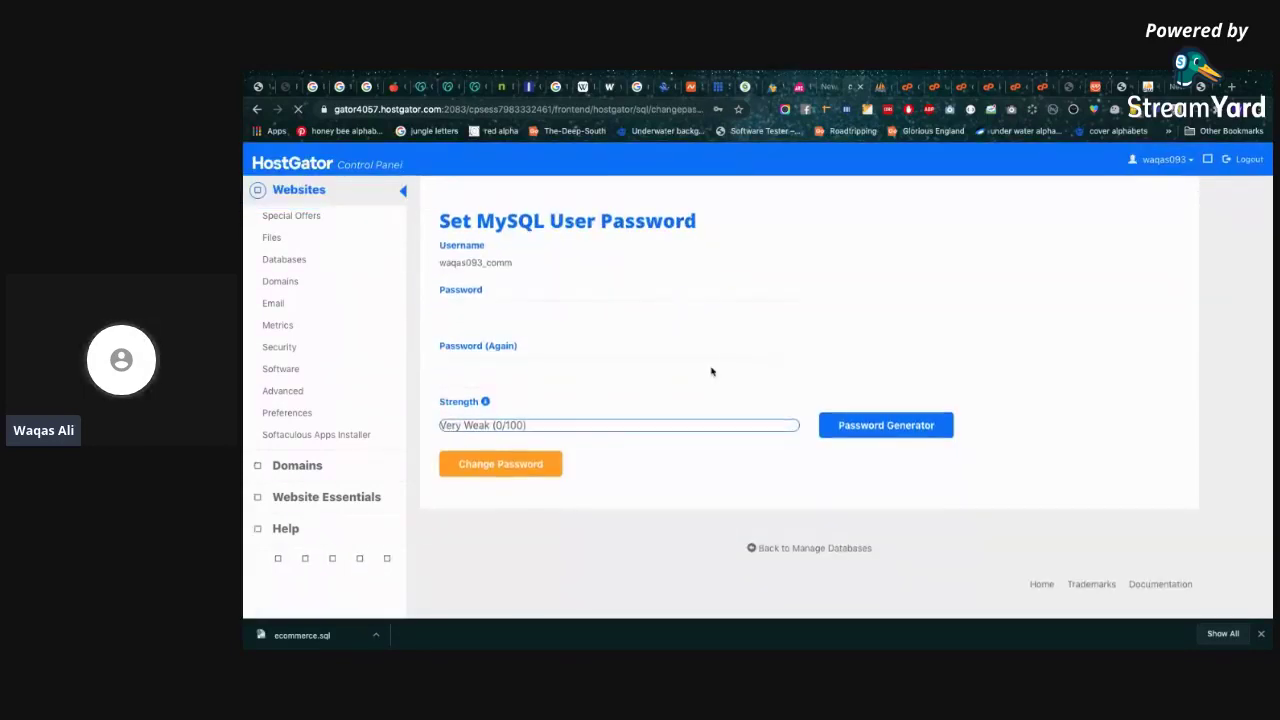
Generate a Very Strong password, copy it, and fill both password fields with it.
click(875, 426)
click(748, 321)
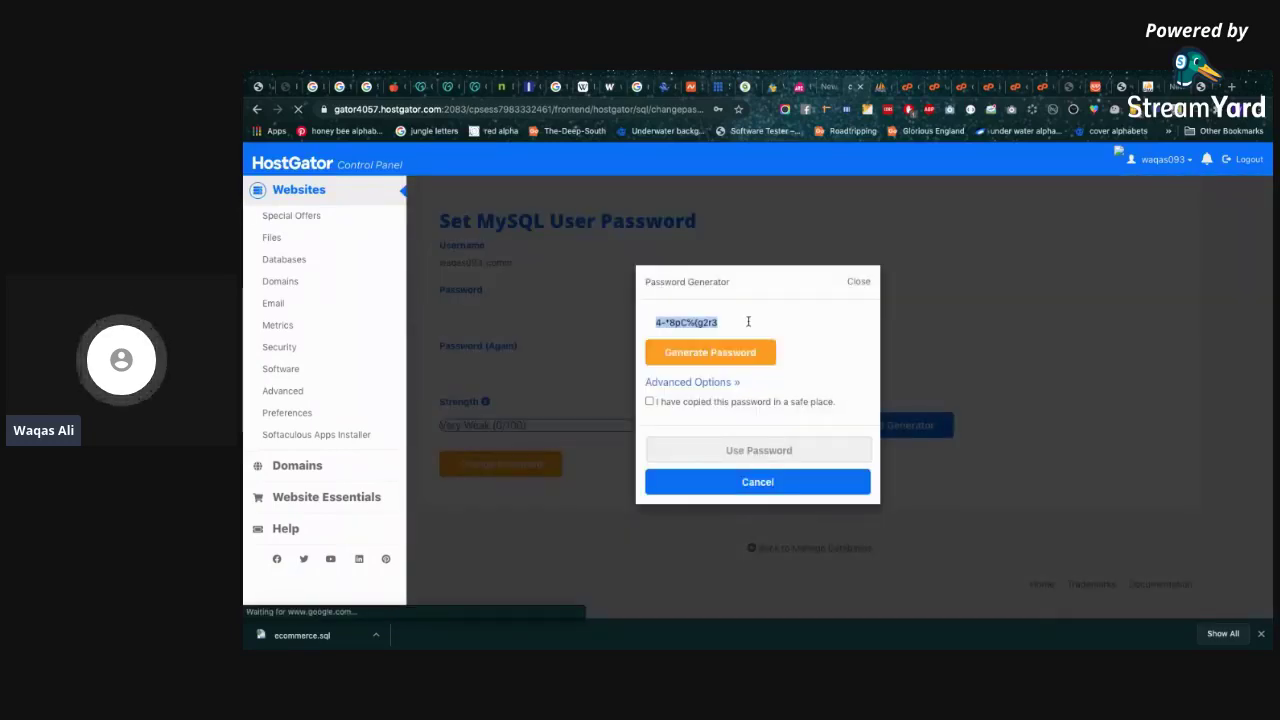
click(697, 402)
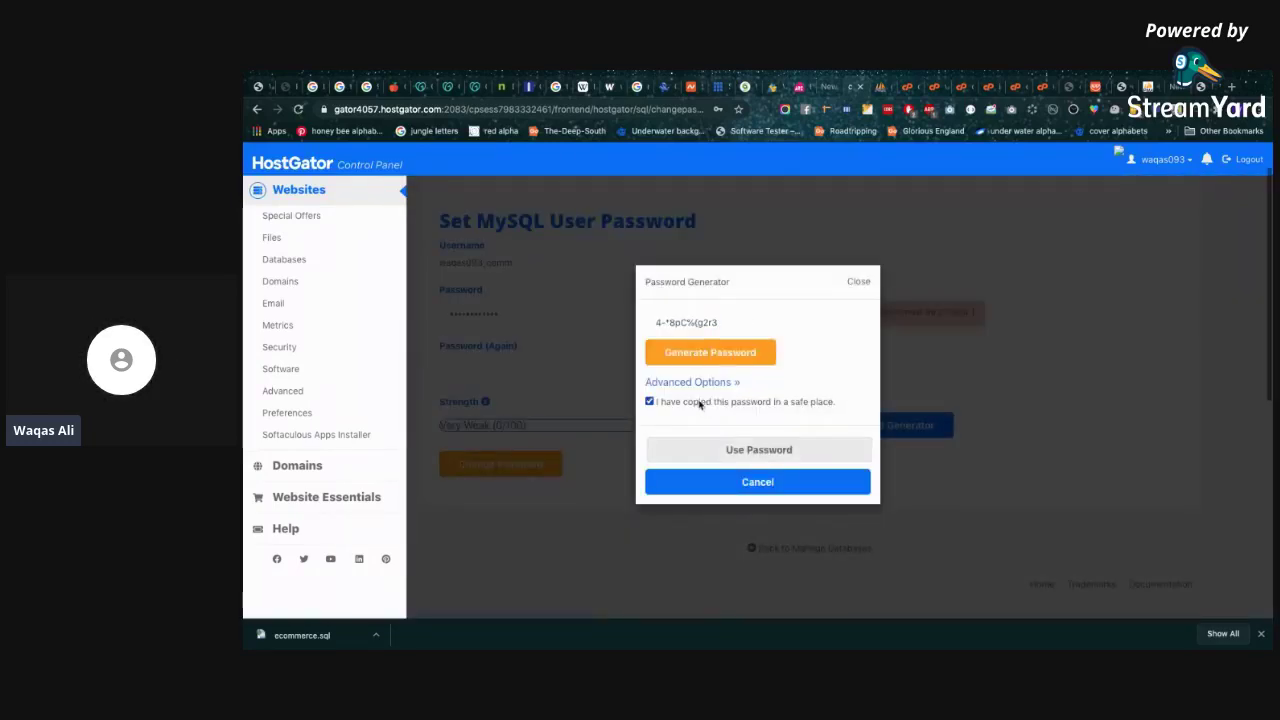
click(733, 452)
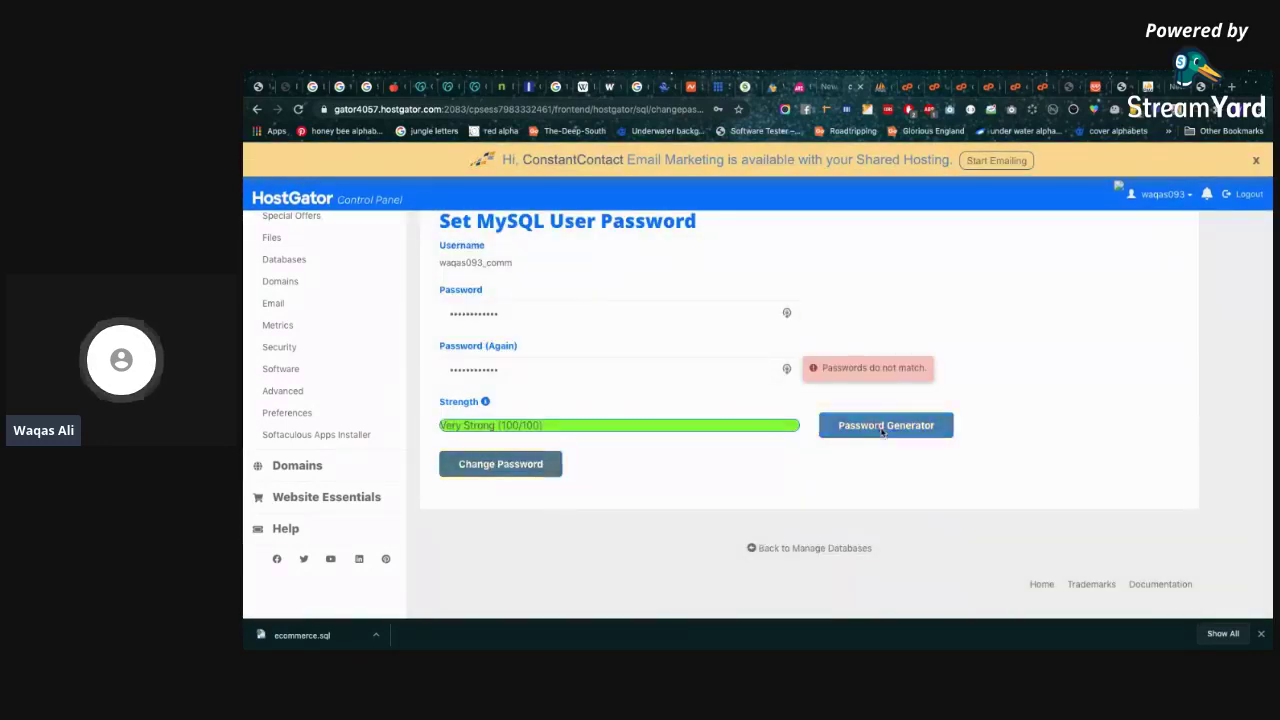
Regenerate a different password, copy it into both fields, and try to apply it.
click(883, 428)
triple_click(748, 321)
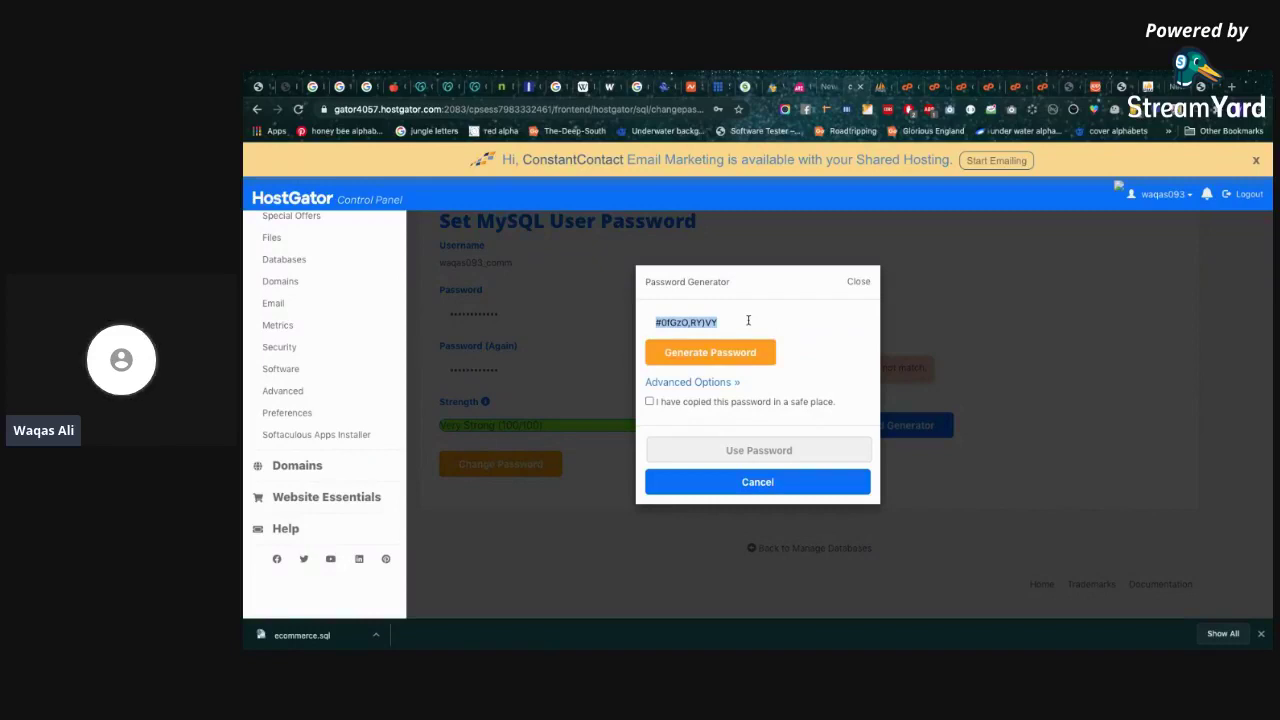
click(691, 381)
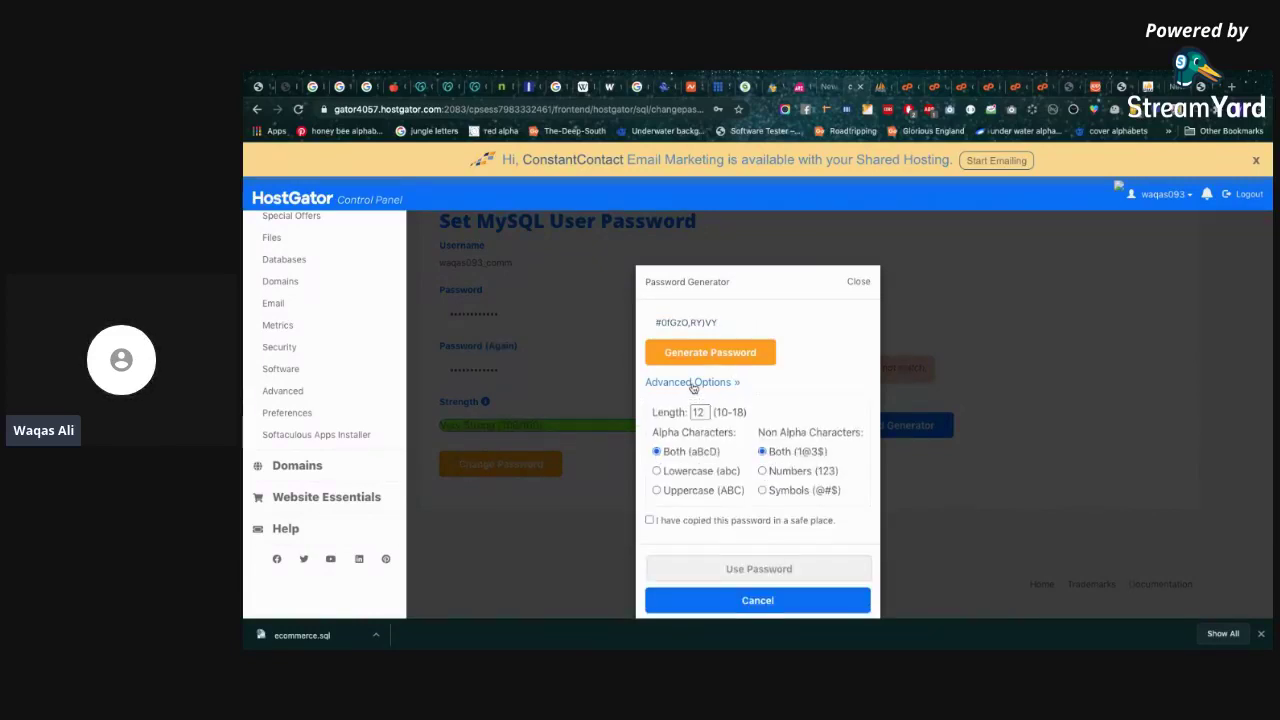
click(691, 381)
click(710, 353)
triple_click(724, 322)
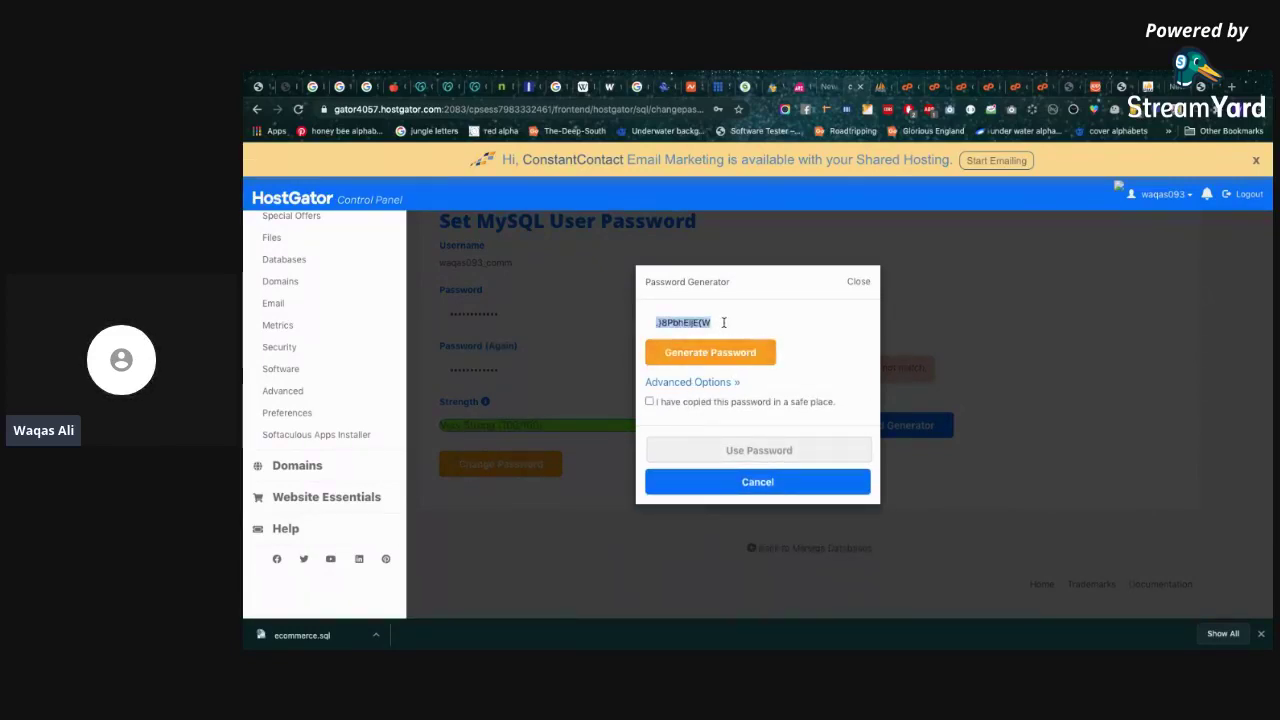
click(686, 402)
click(757, 450)
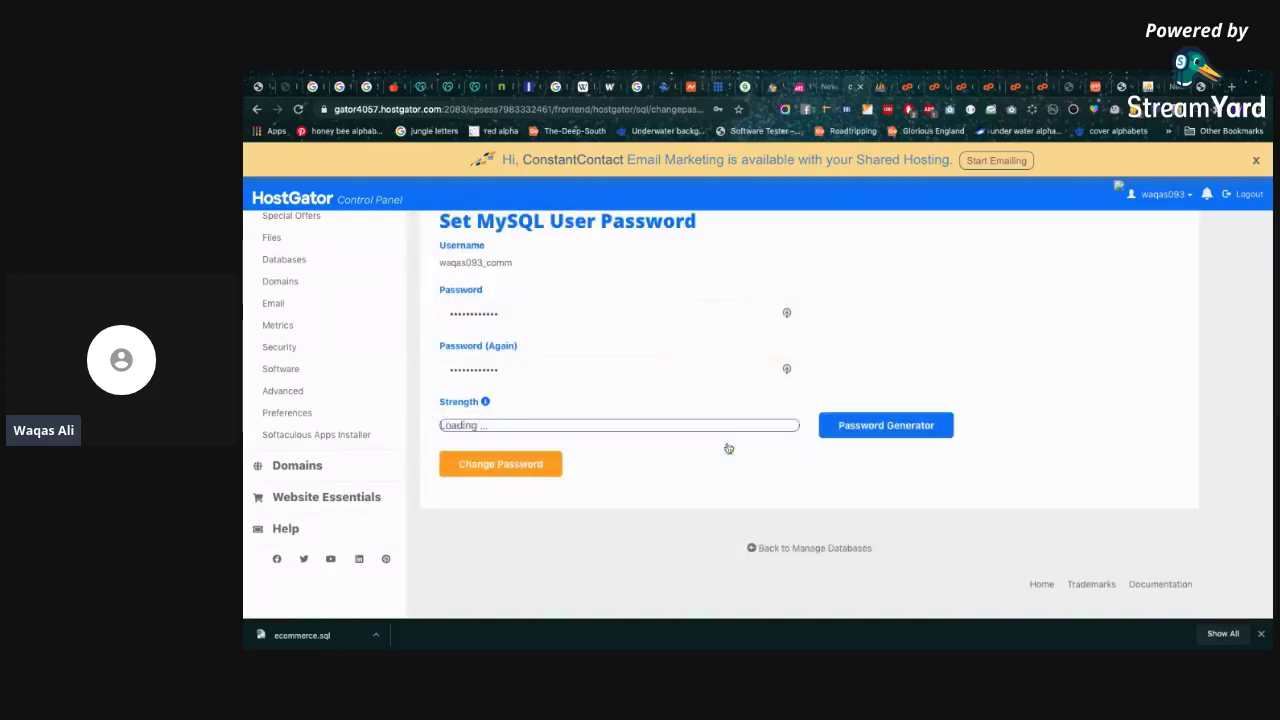
click(530, 464)
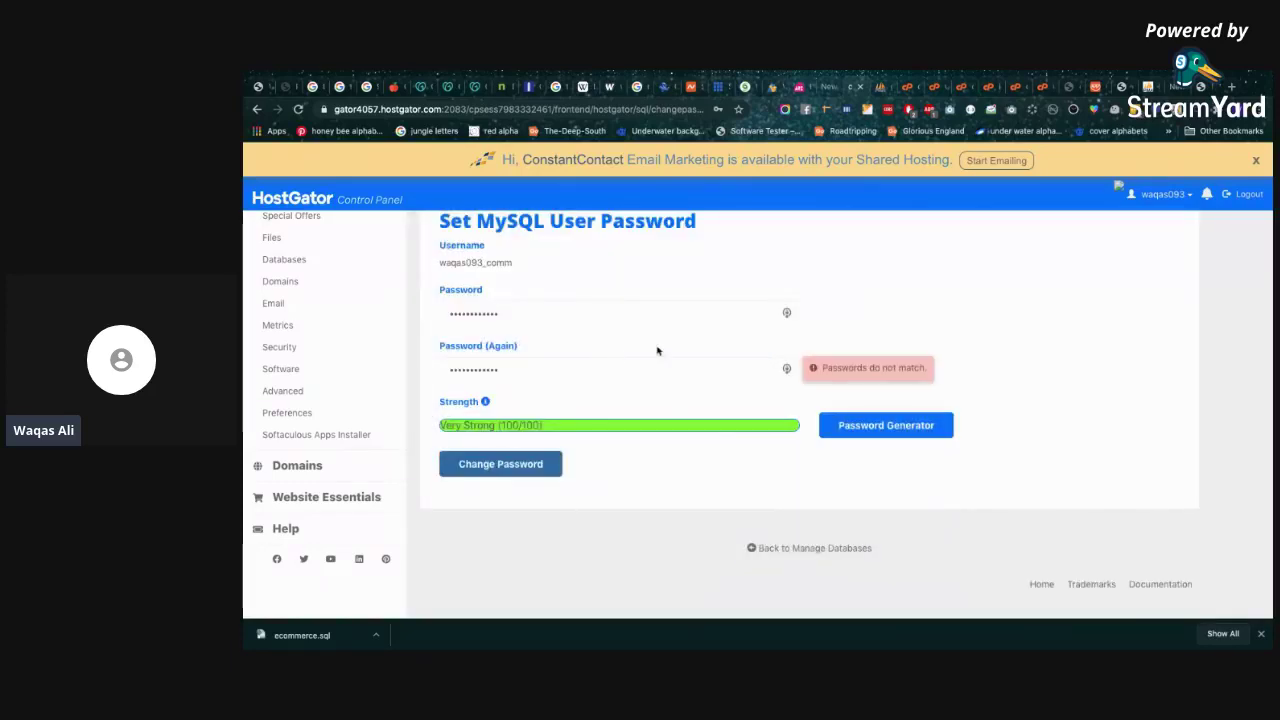
Paste the new password into the confirmation field and apply the MySQL user's password change.
click(785, 314)
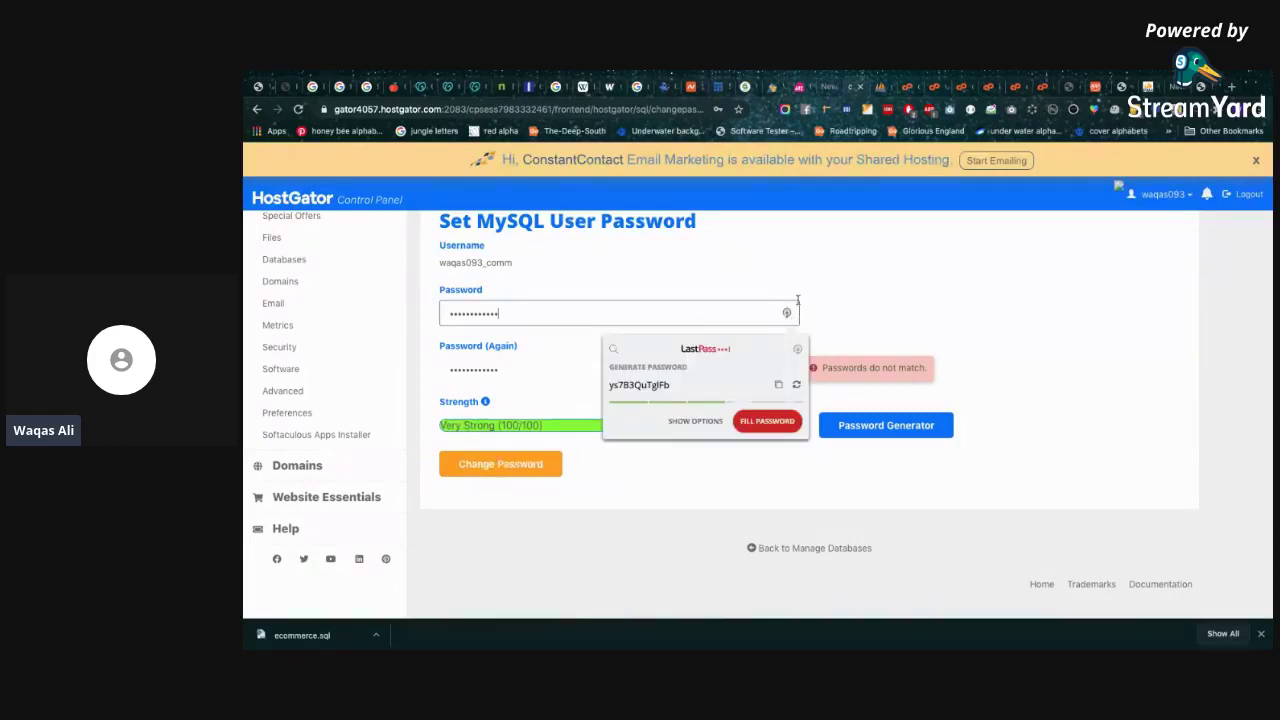
click(834, 329)
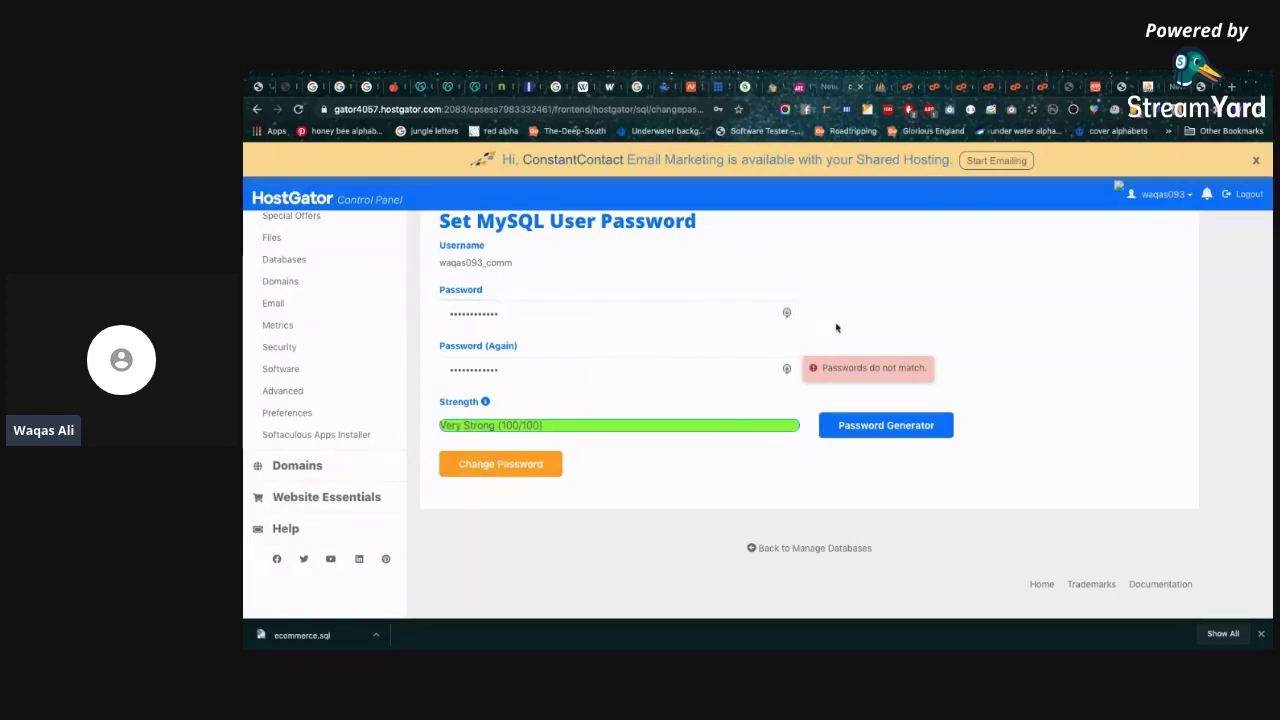
double_click(659, 311)
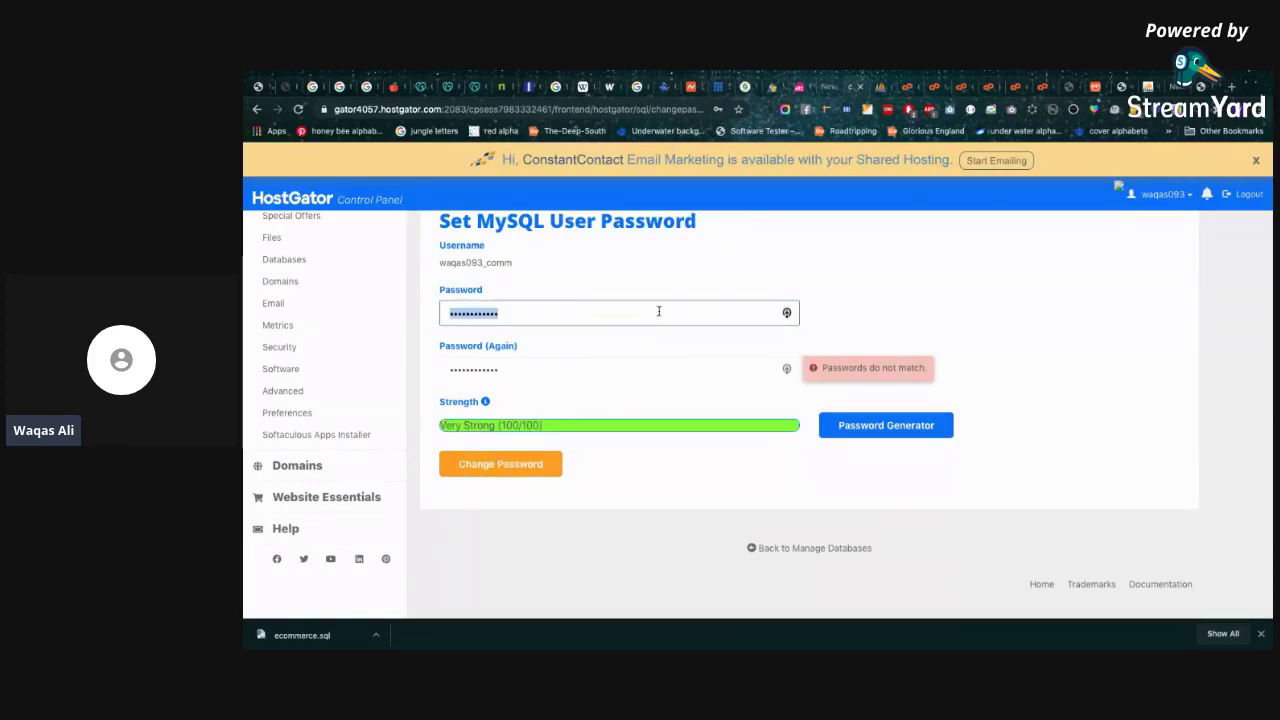
click(786, 314)
click(858, 310)
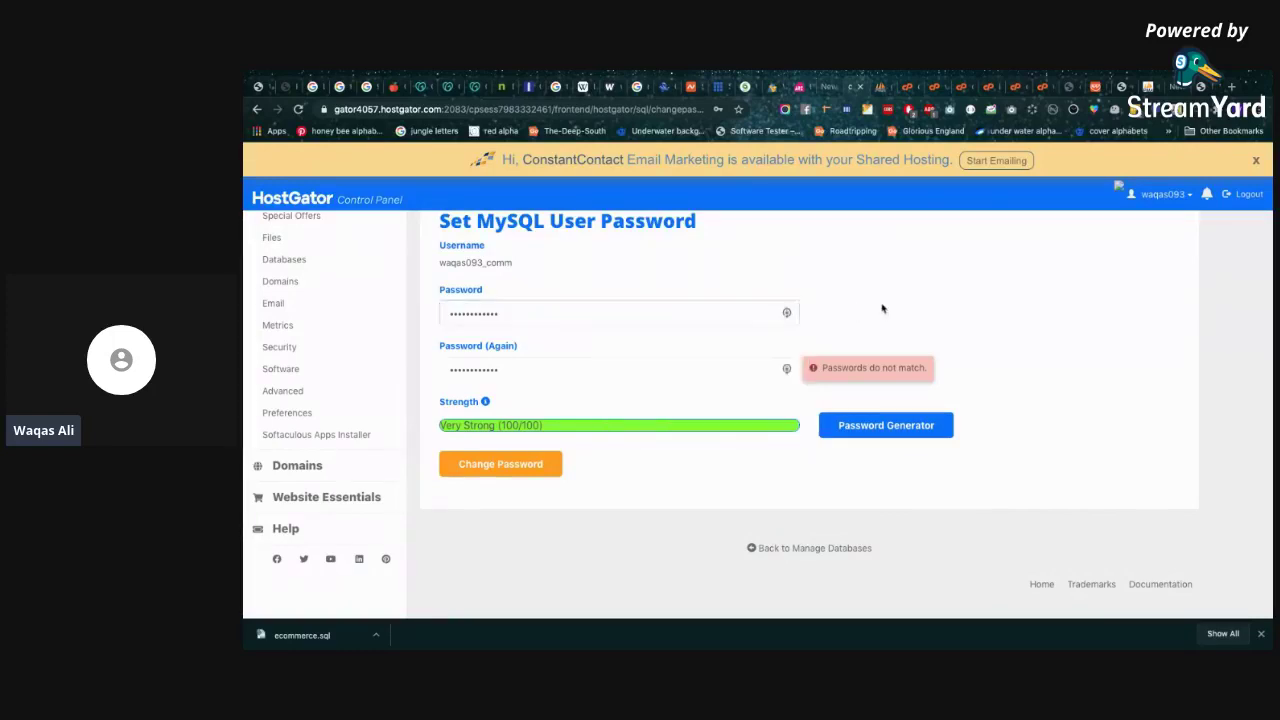
click(665, 378)
double_click(665, 380)
key(ctrl+v)
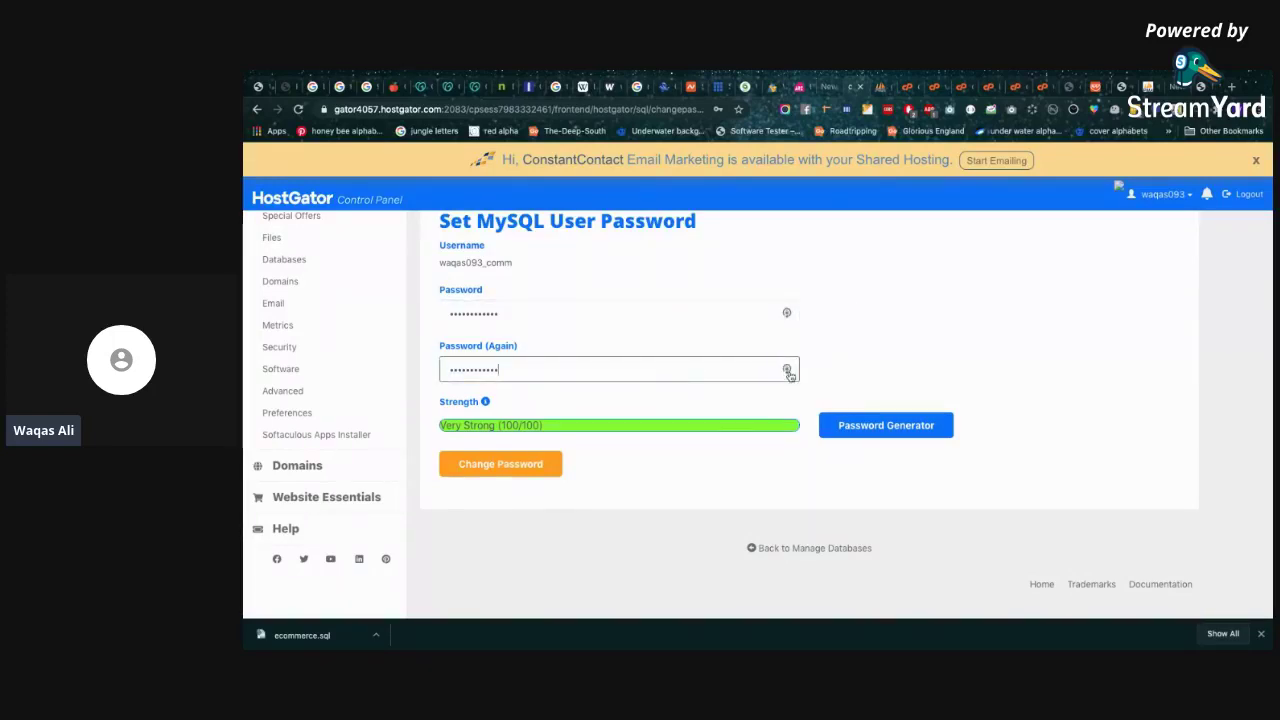
click(869, 331)
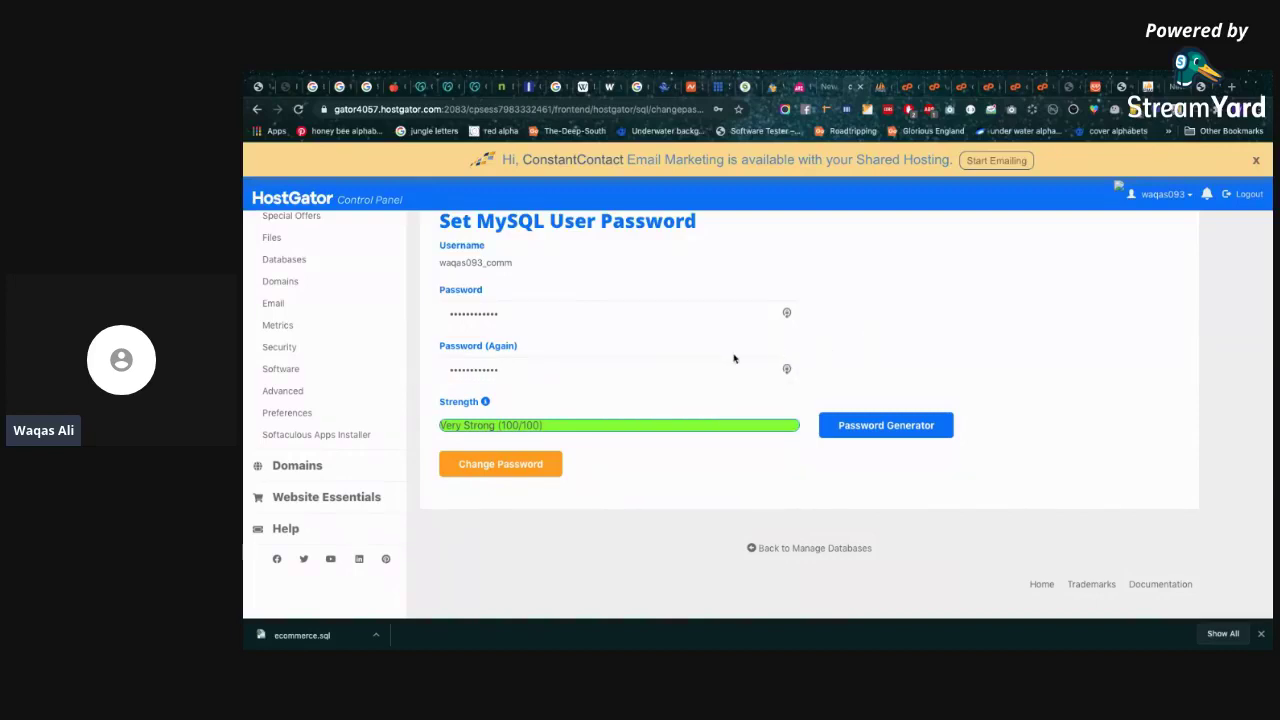
click(656, 375)
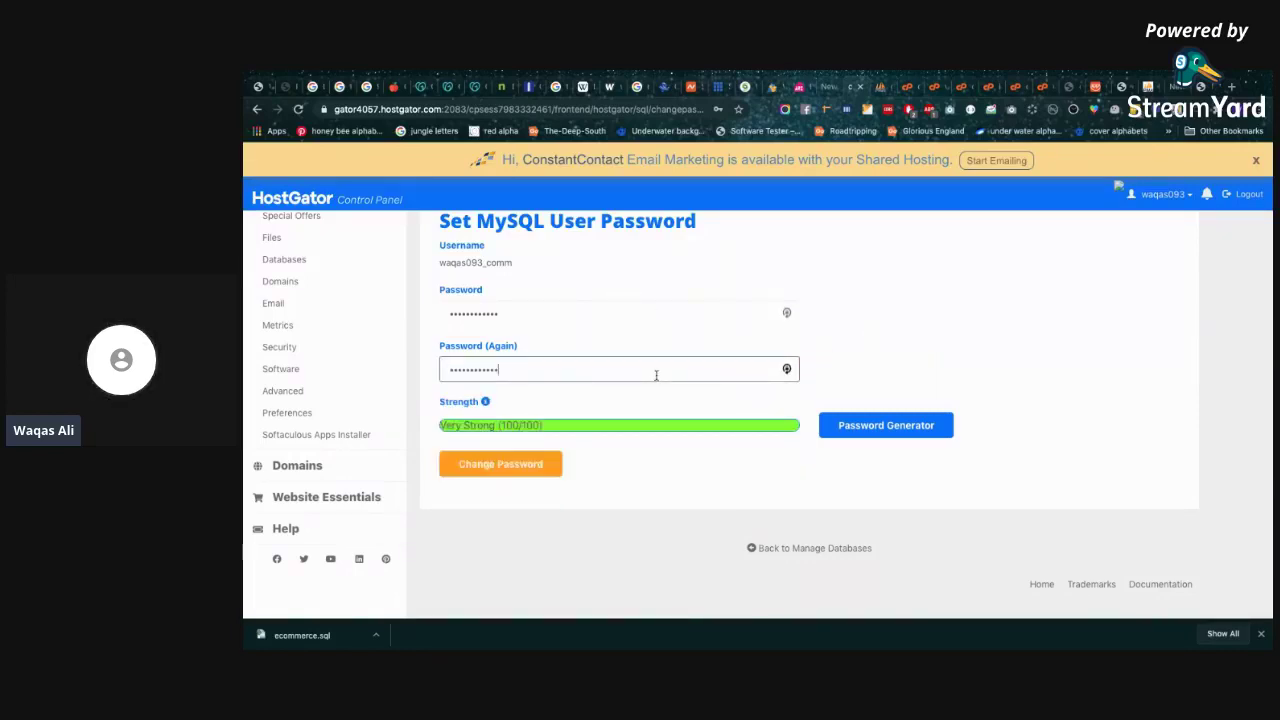
click(500, 463)
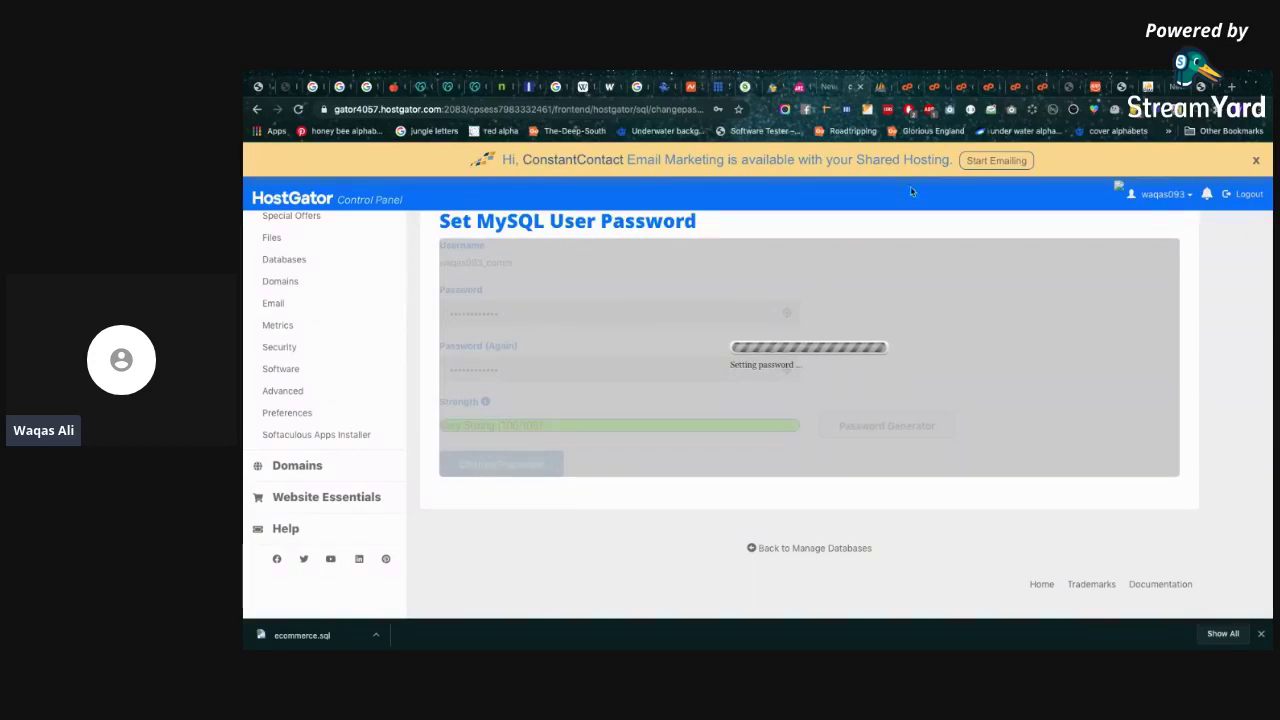
click(1036, 87)
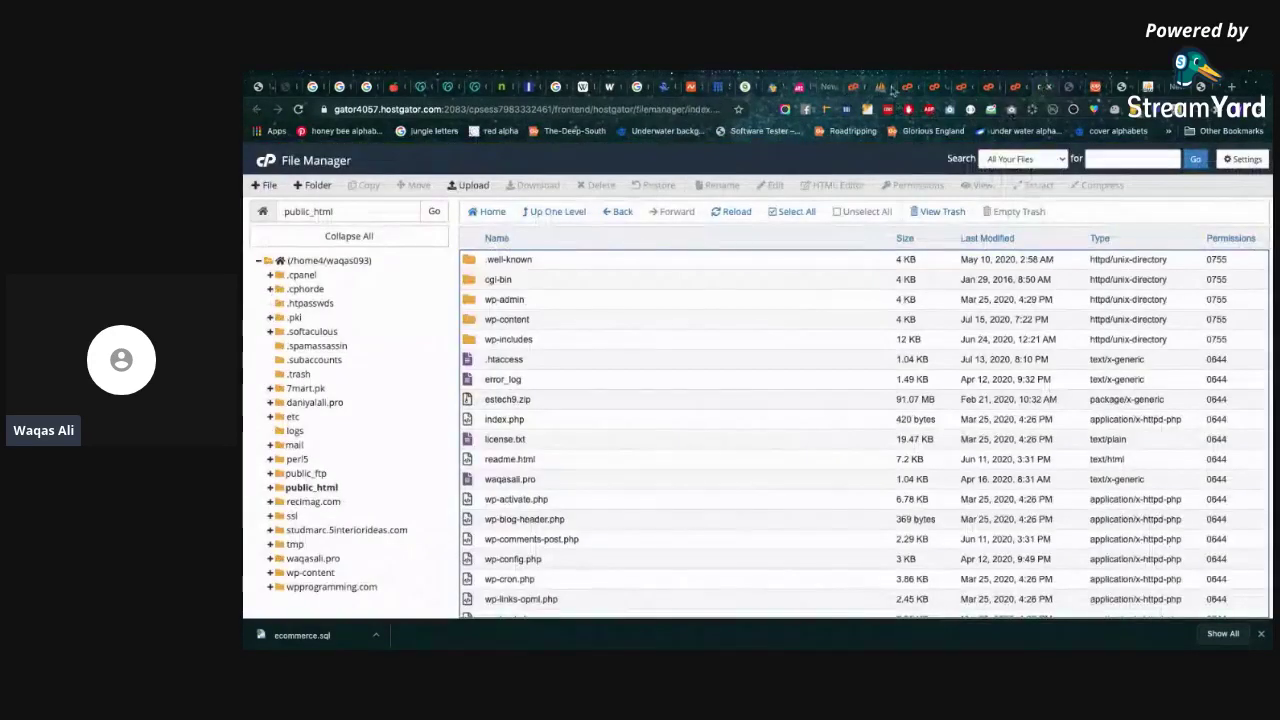
Paste the new password as DB_PASSWORD in dev/wp-config.php, save it, and reload the dev site.
click(906, 87)
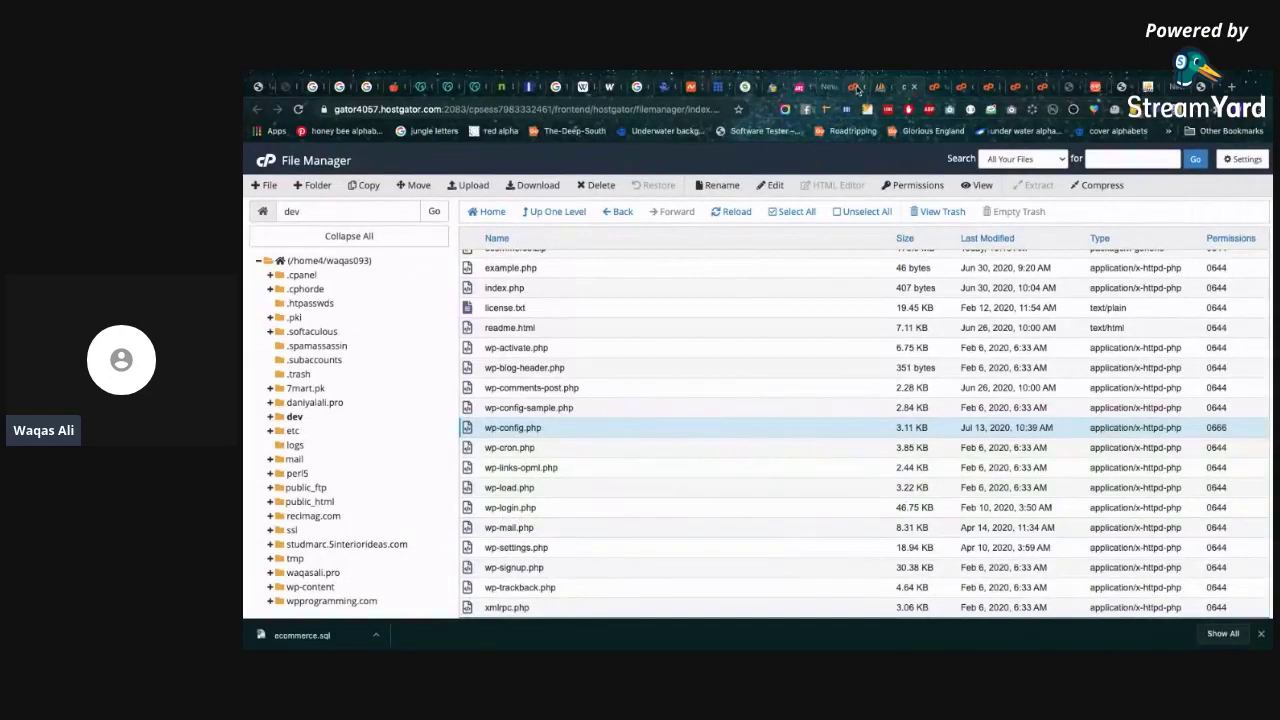
click(938, 90)
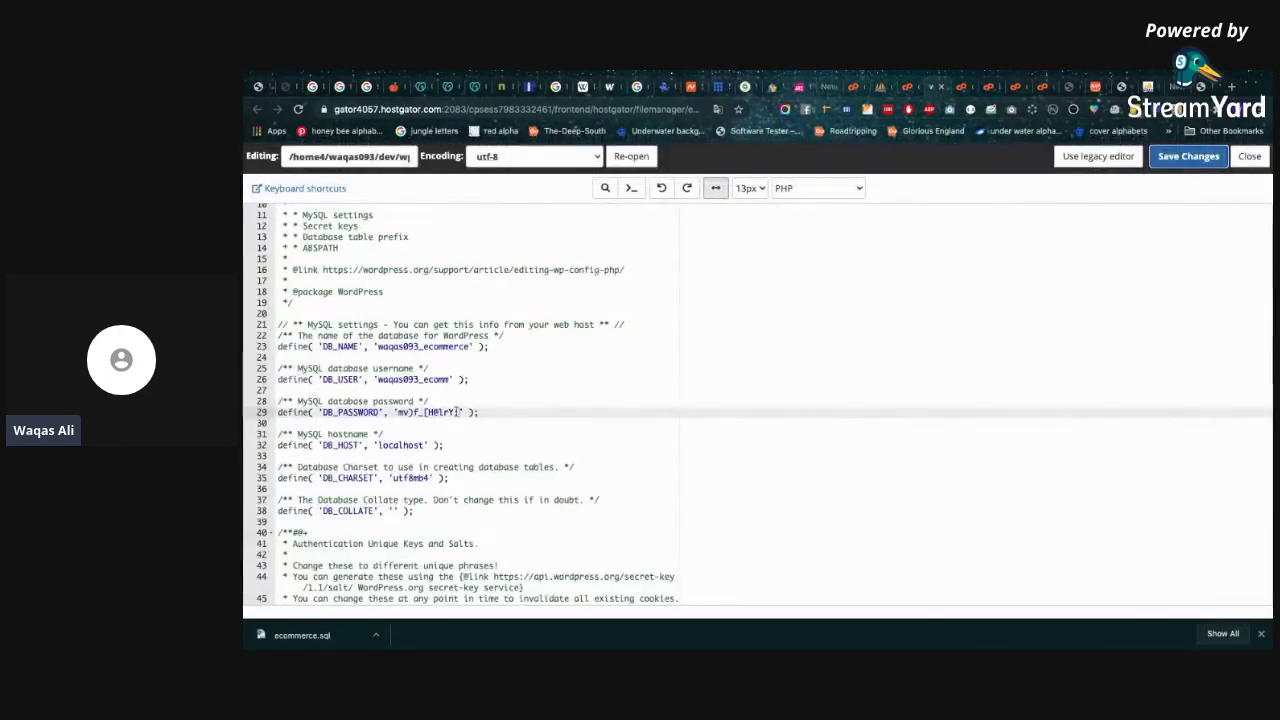
click(460, 412)
key(BackSpace)
key(BackSpace)
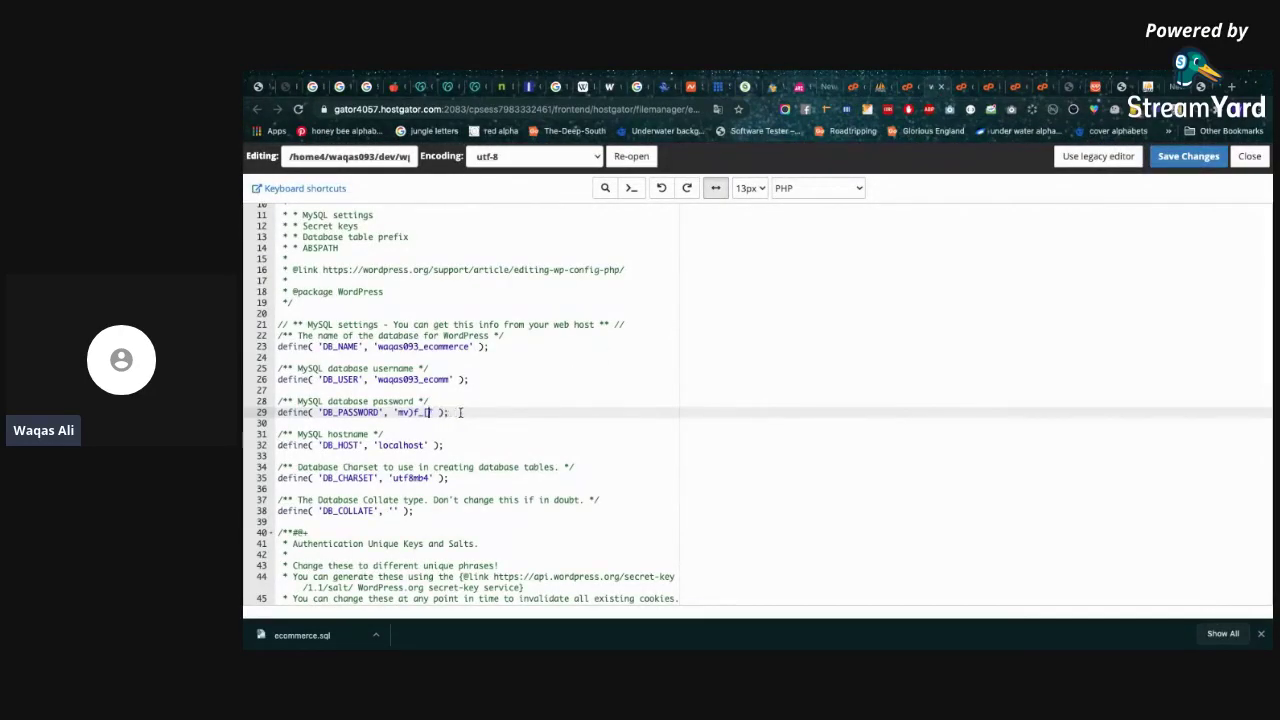
key(ctrl+v)
click(1188, 156)
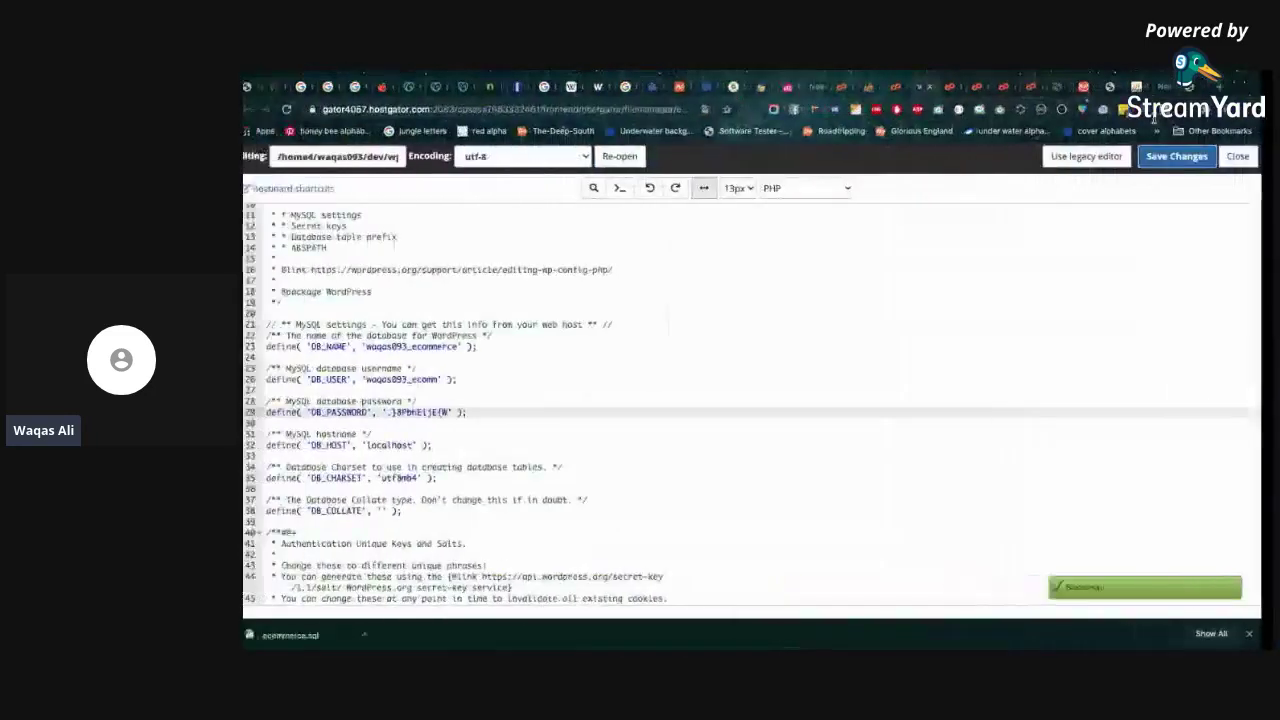
click(704, 87)
click(620, 112)
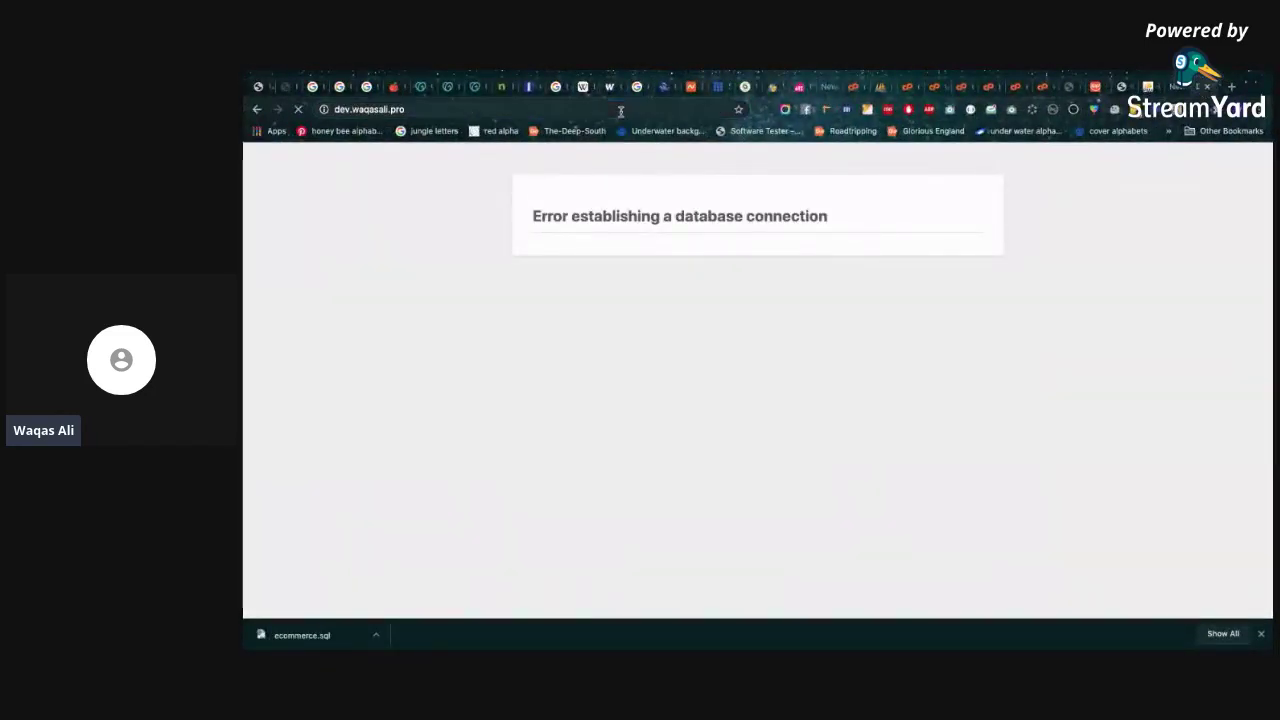
Reload the dev site, then locate the ecommerce database name on the MySQL Databases page.
key(Return)
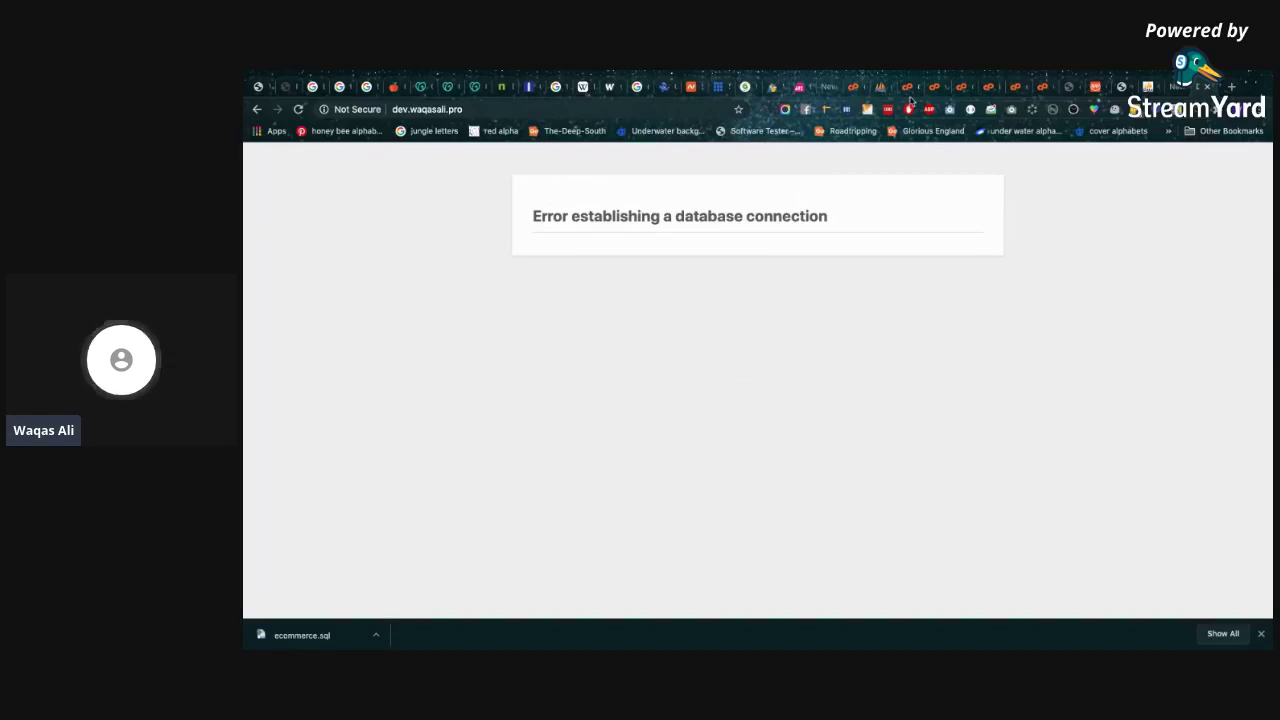
click(910, 92)
click(945, 92)
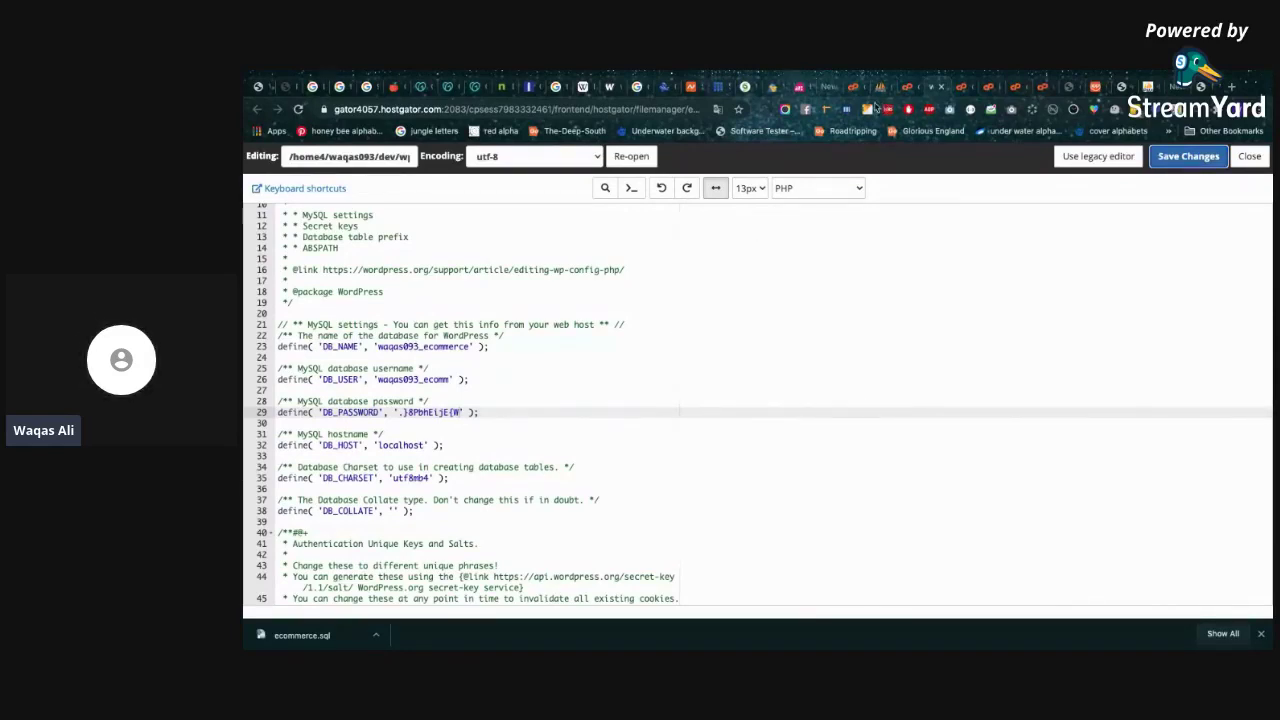
click(848, 86)
click(740, 132)
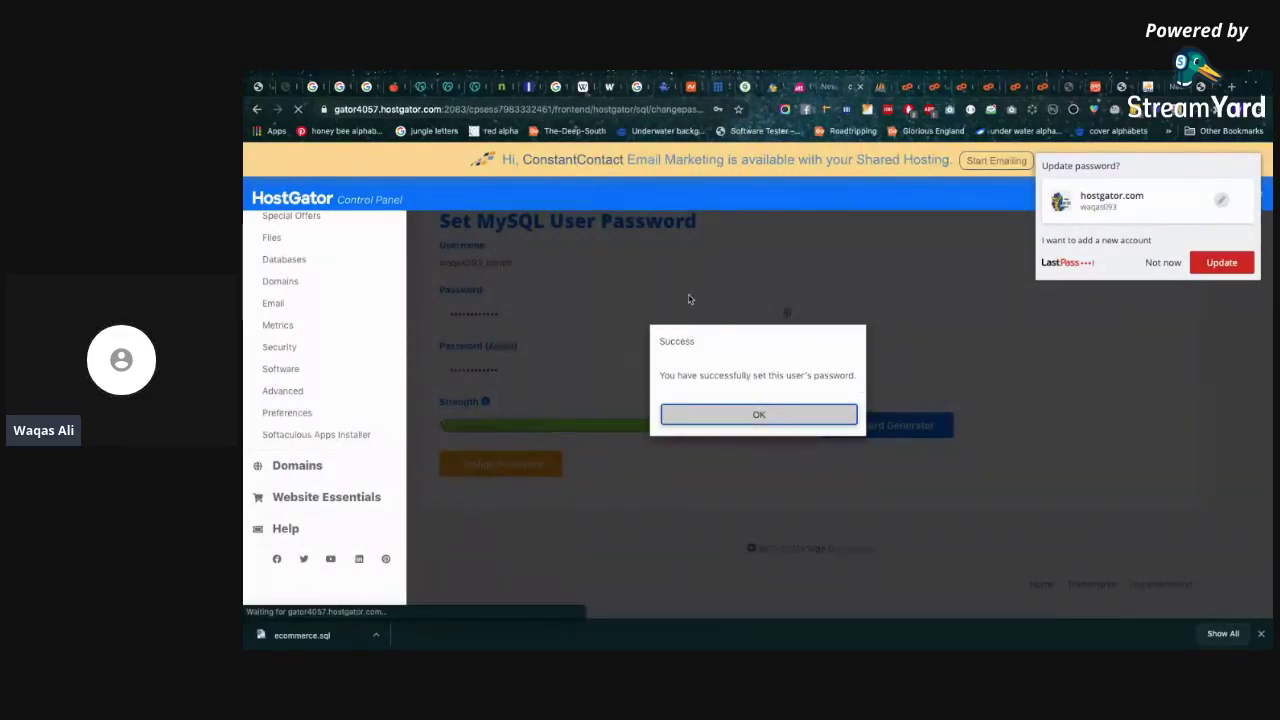
scroll(647, 430, down, 5)
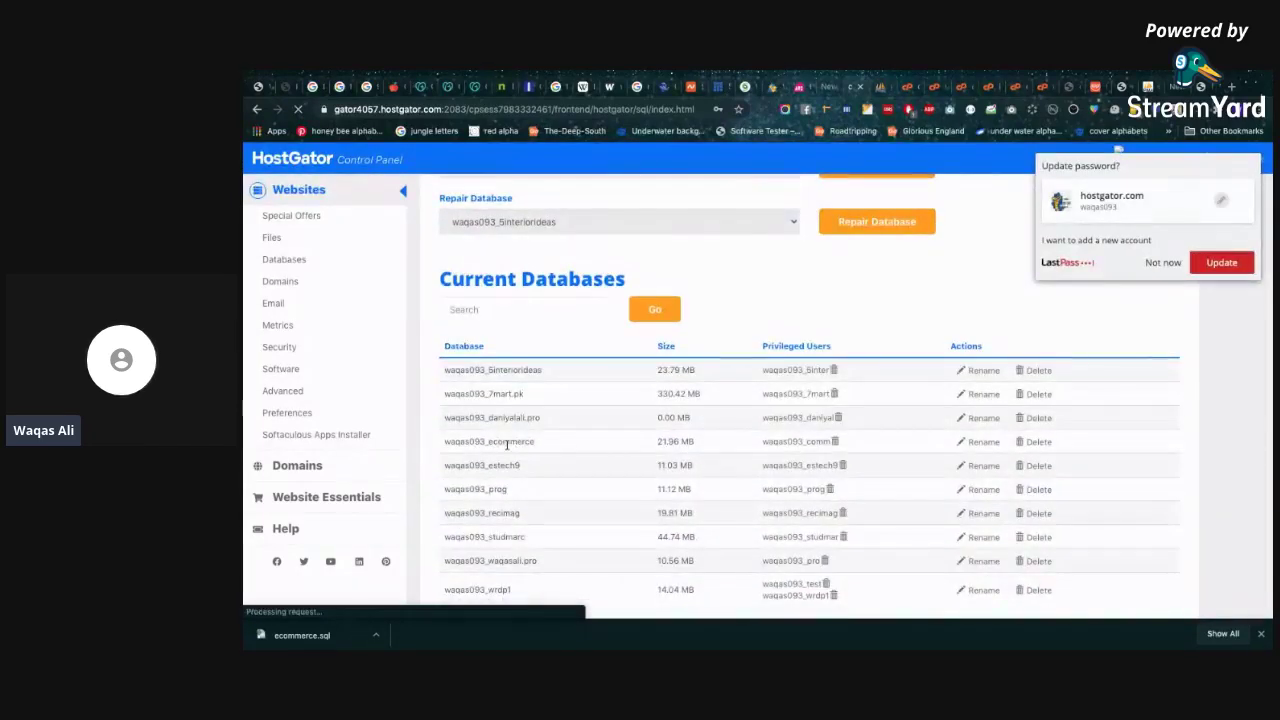
drag(488, 443, 536, 448)
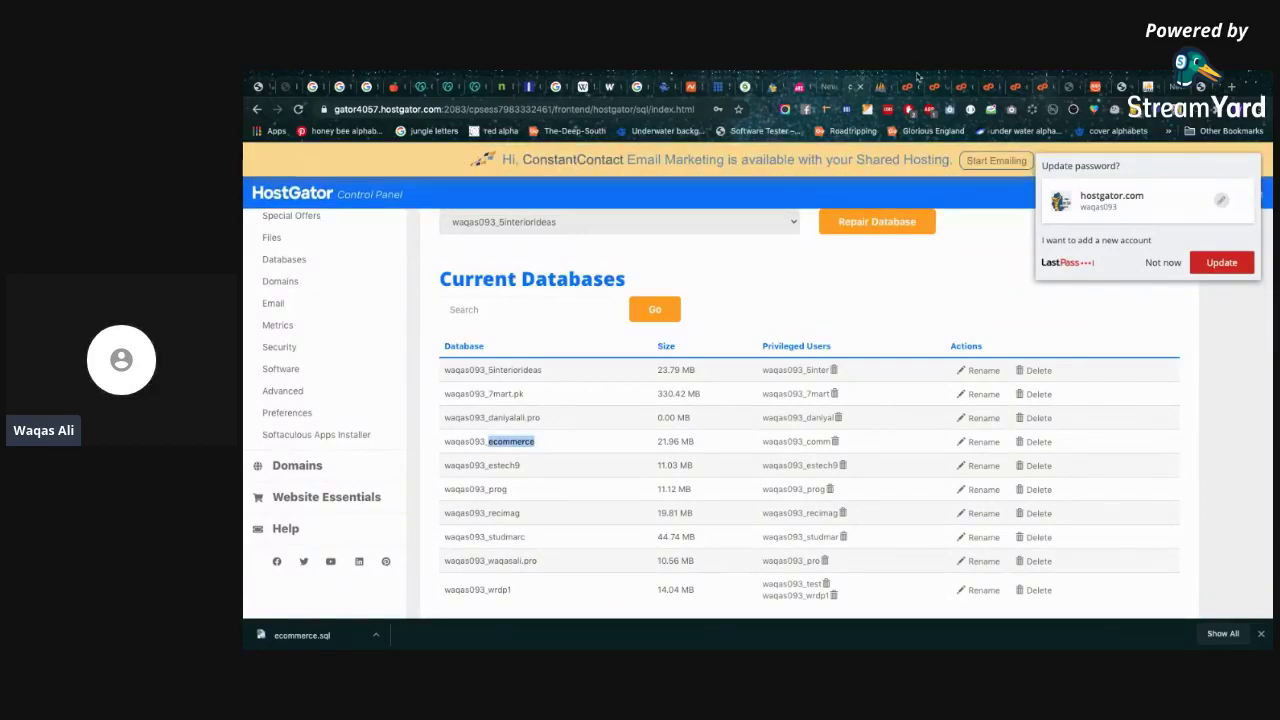
Check wp-config.php and the ecommerce.zip upload, then open the ecommerce user's password change page.
click(912, 90)
click(926, 92)
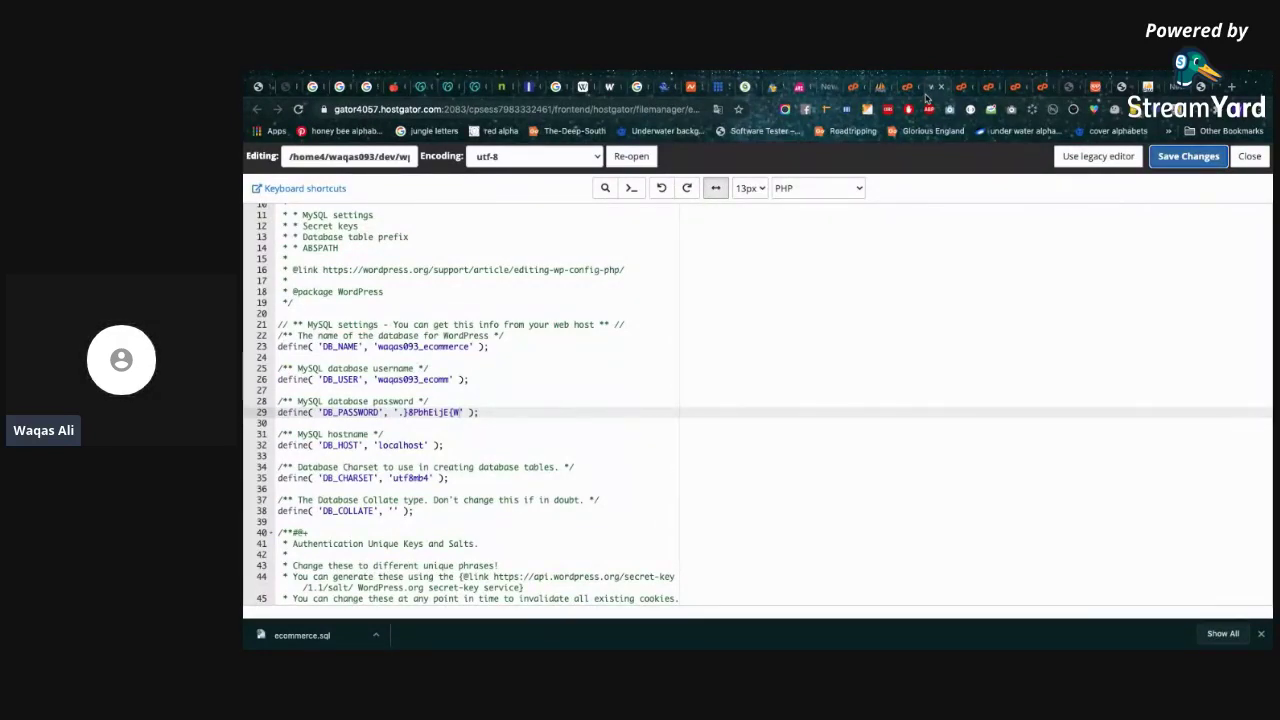
click(864, 88)
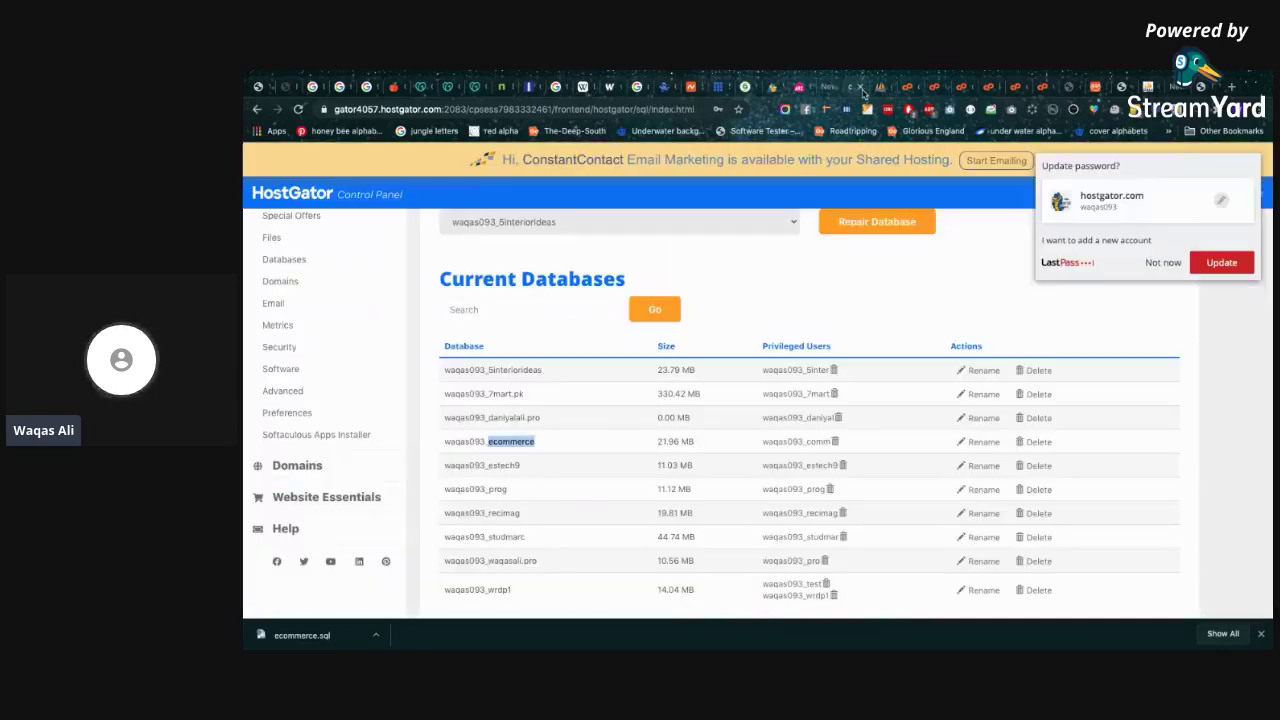
click(903, 90)
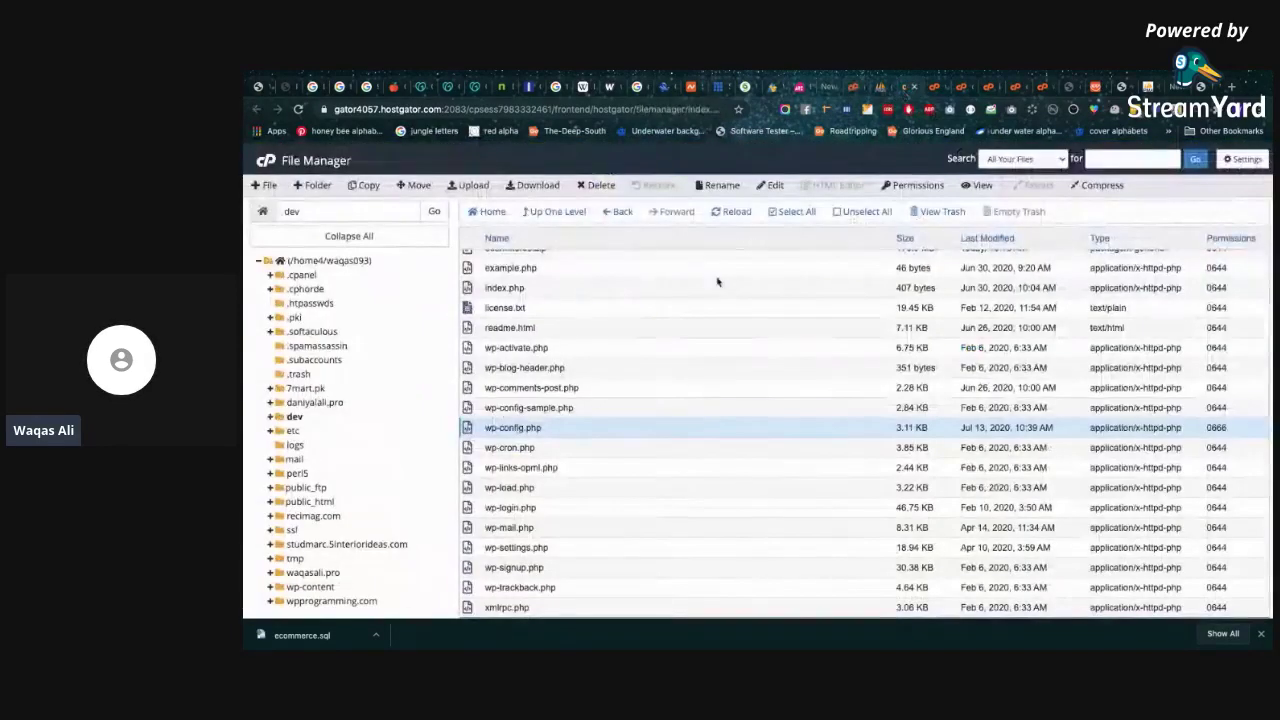
click(930, 90)
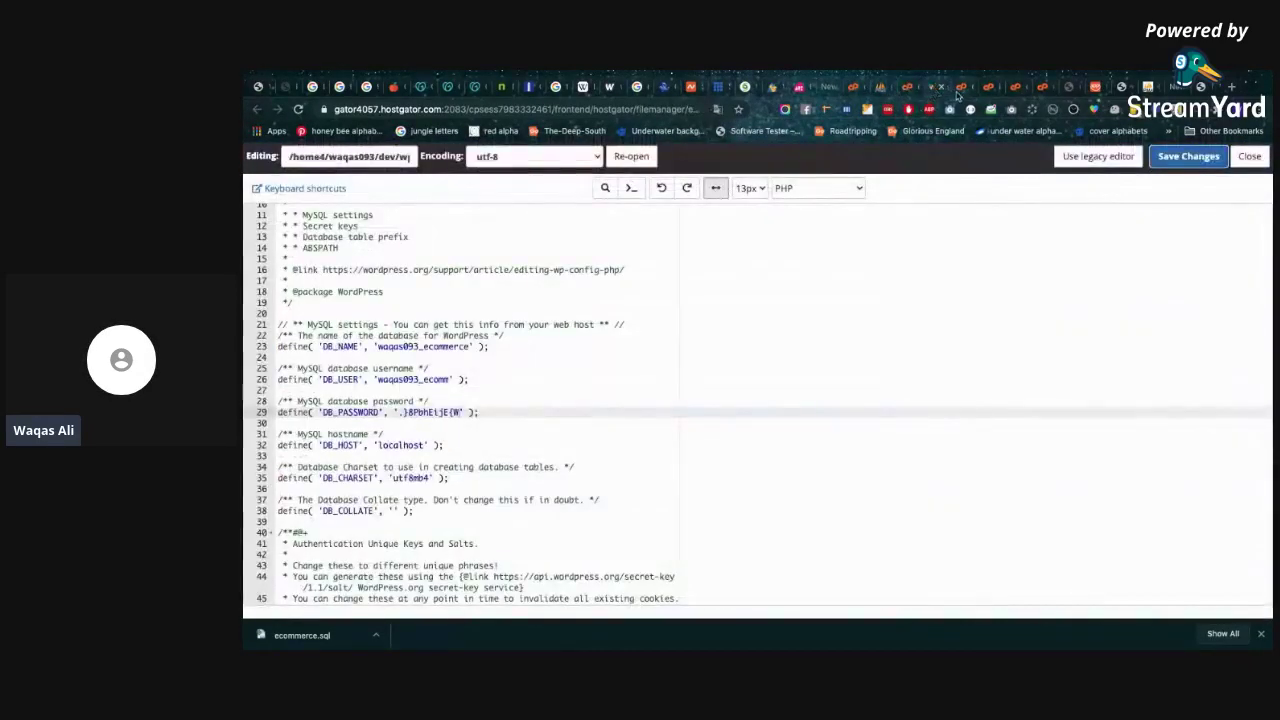
click(957, 89)
click(915, 88)
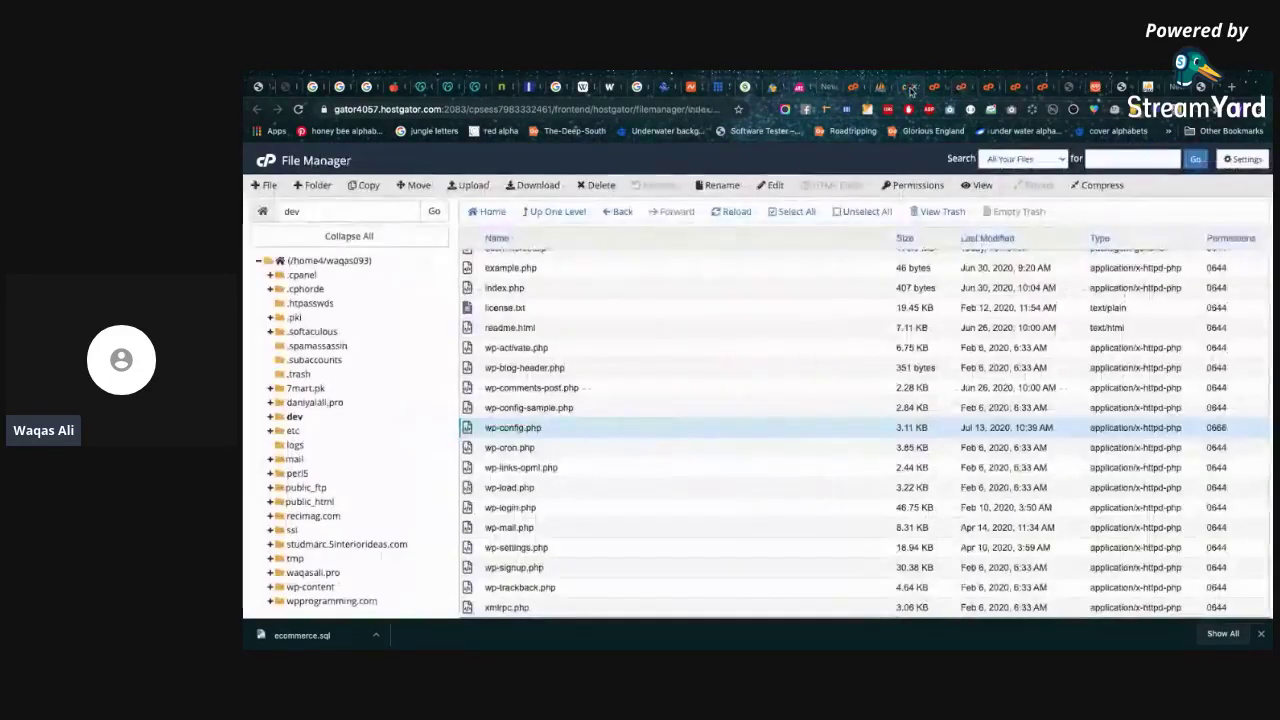
click(862, 88)
scroll(635, 459, down, 10)
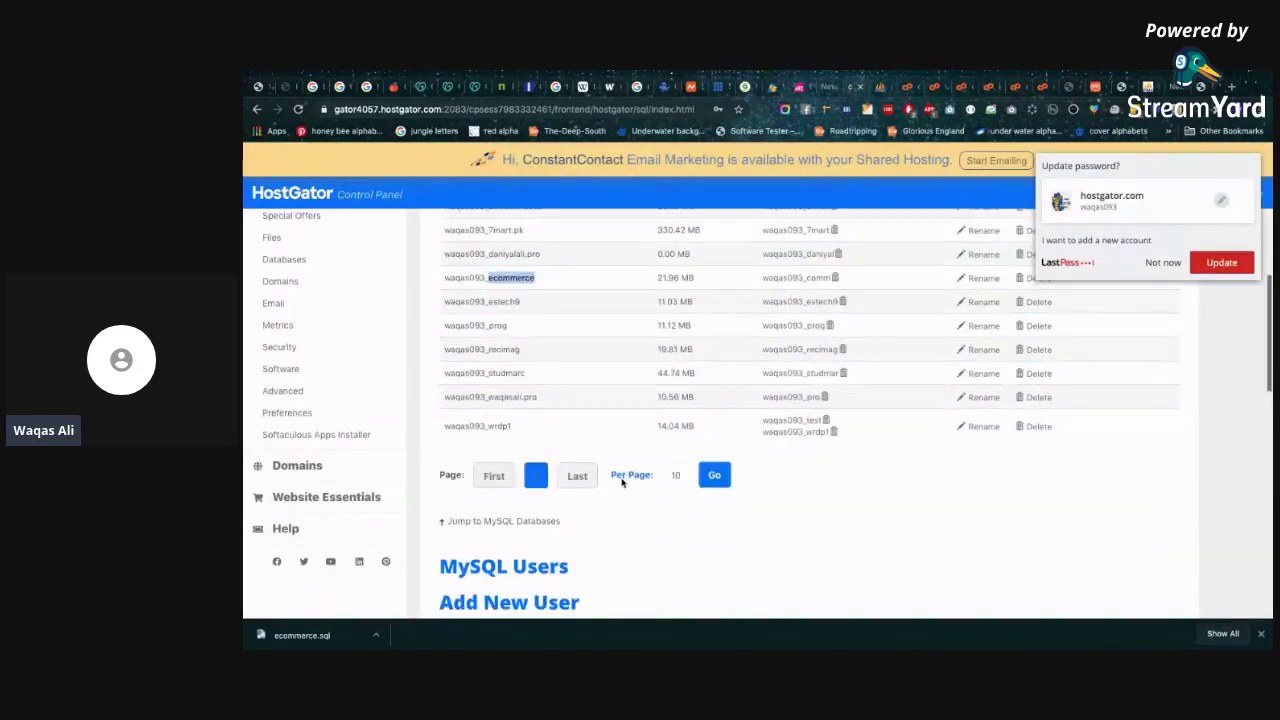
scroll(621, 478, down, 7)
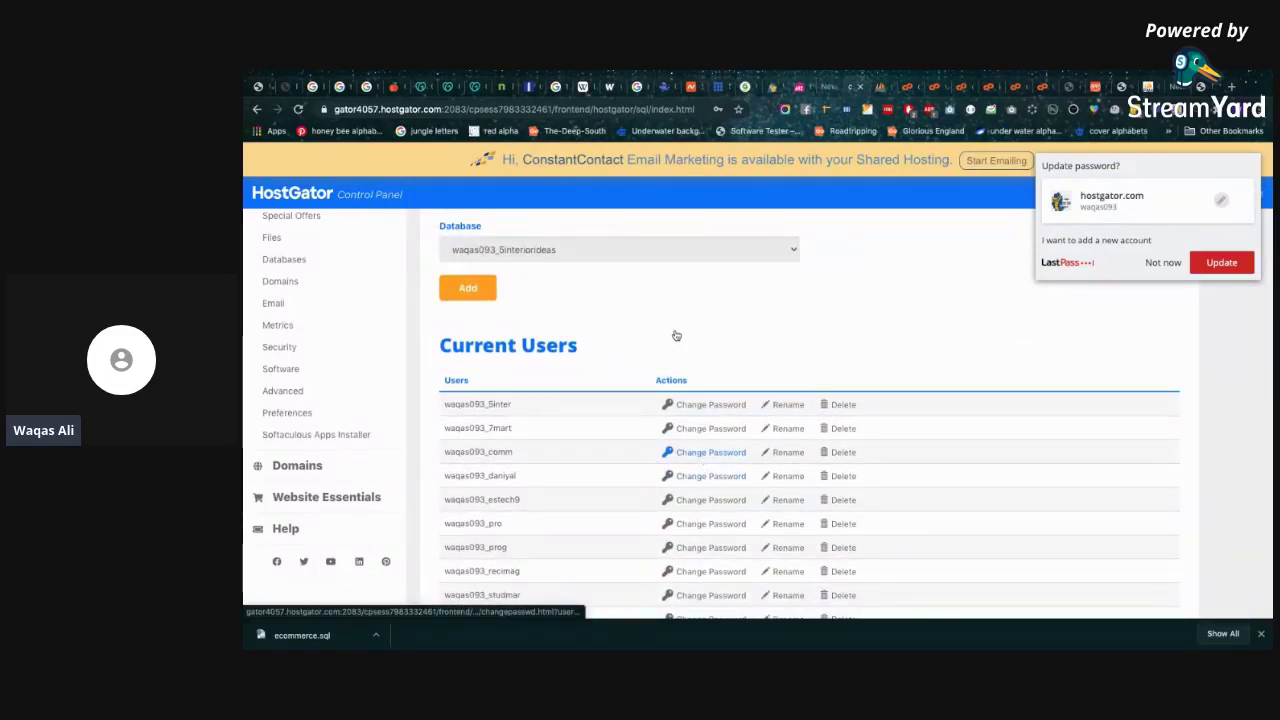
click(711, 452)
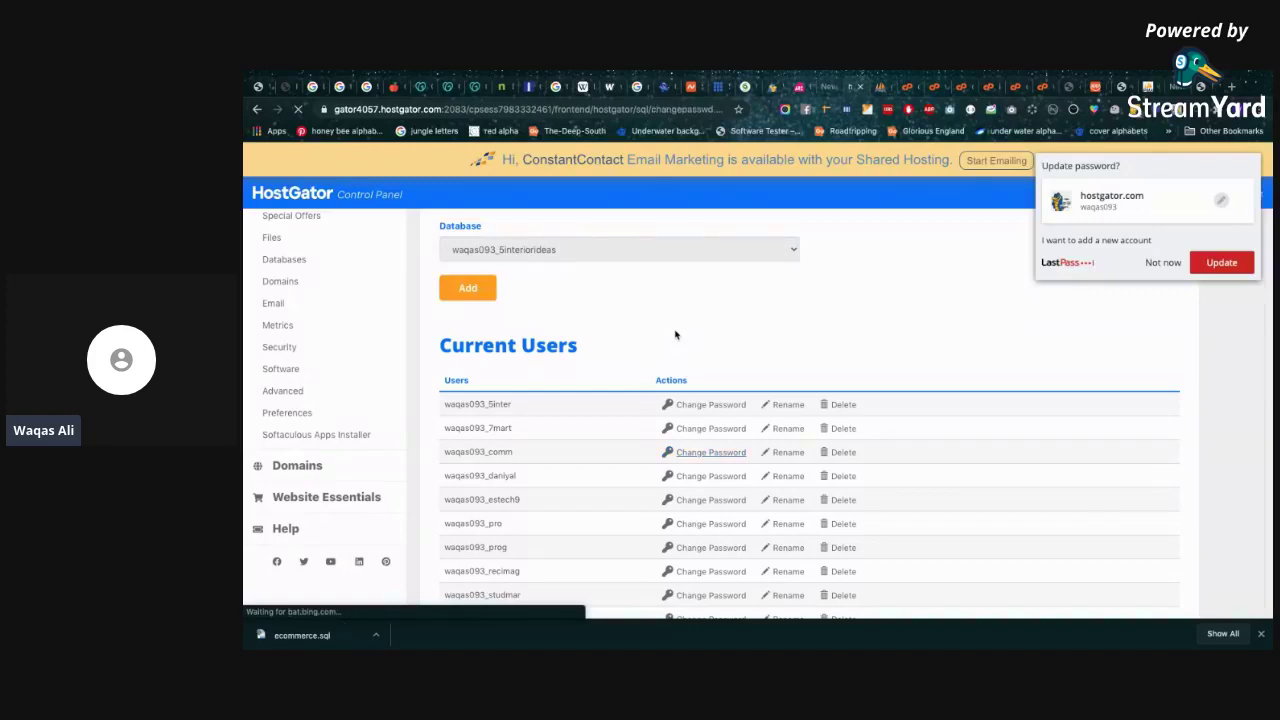
Enter a matching new password in both fields for the comm MySQL user and submit it.
text(a)
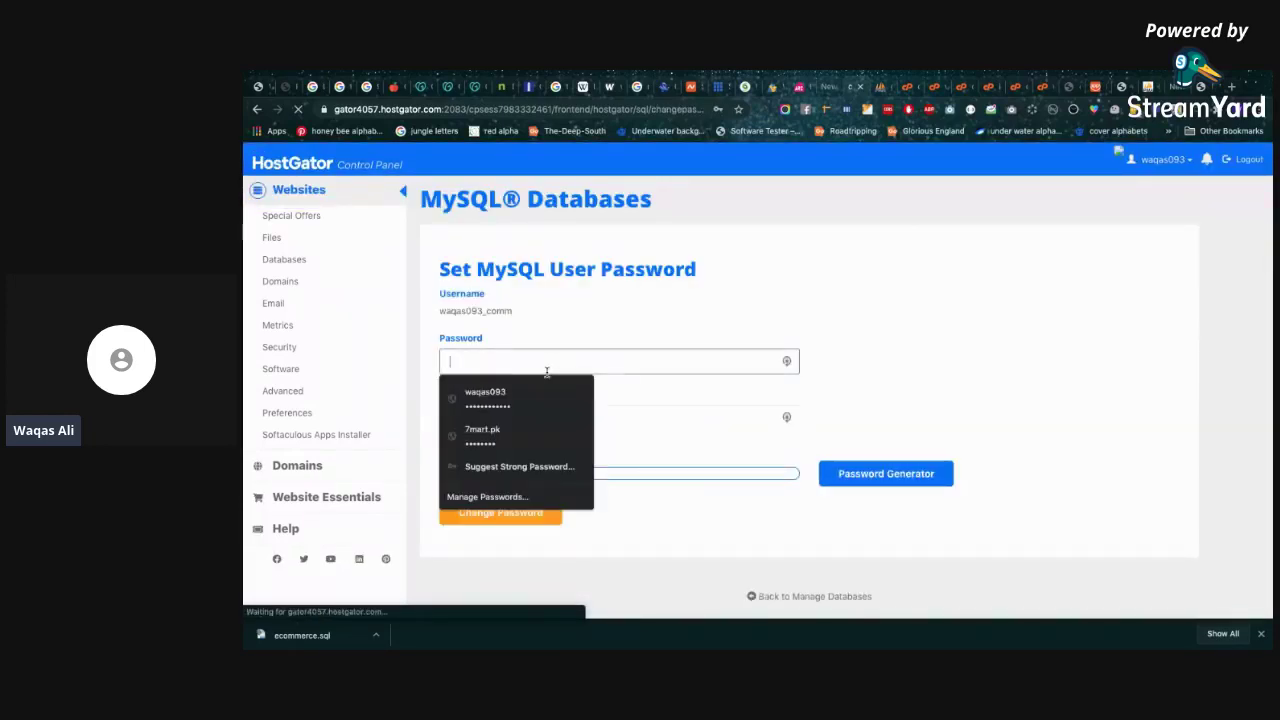
text(***********)
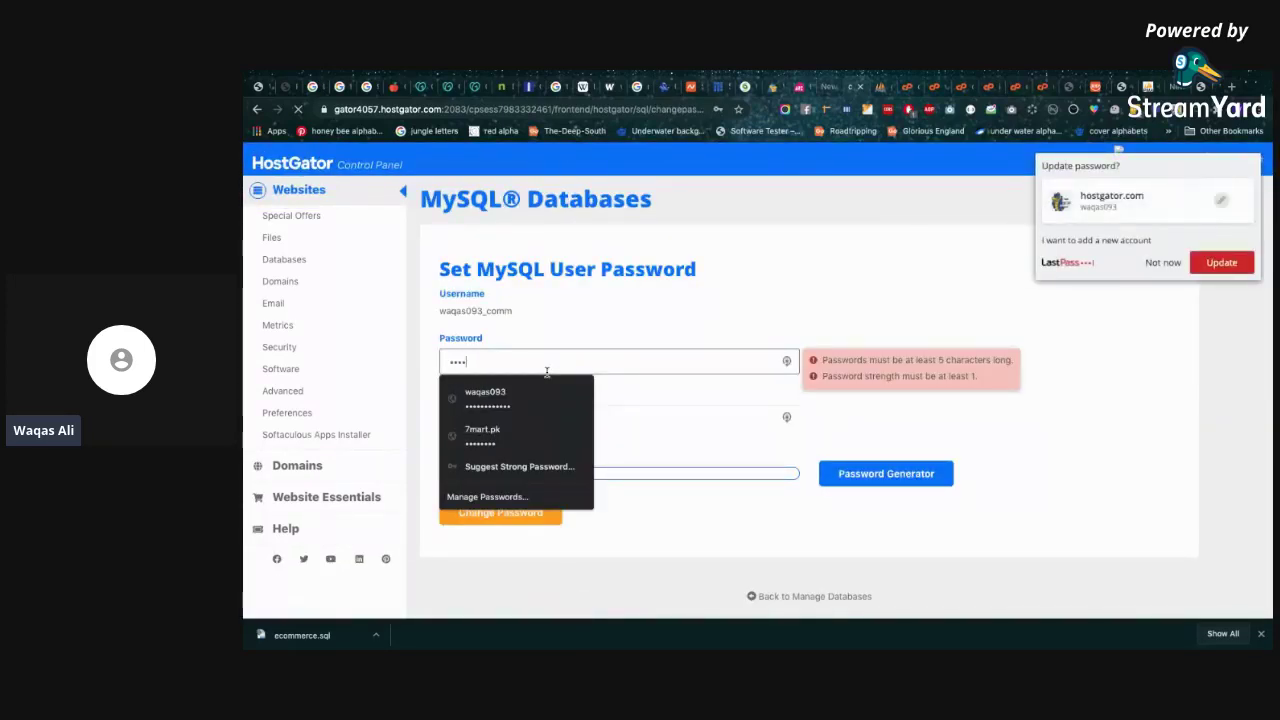
text(****)
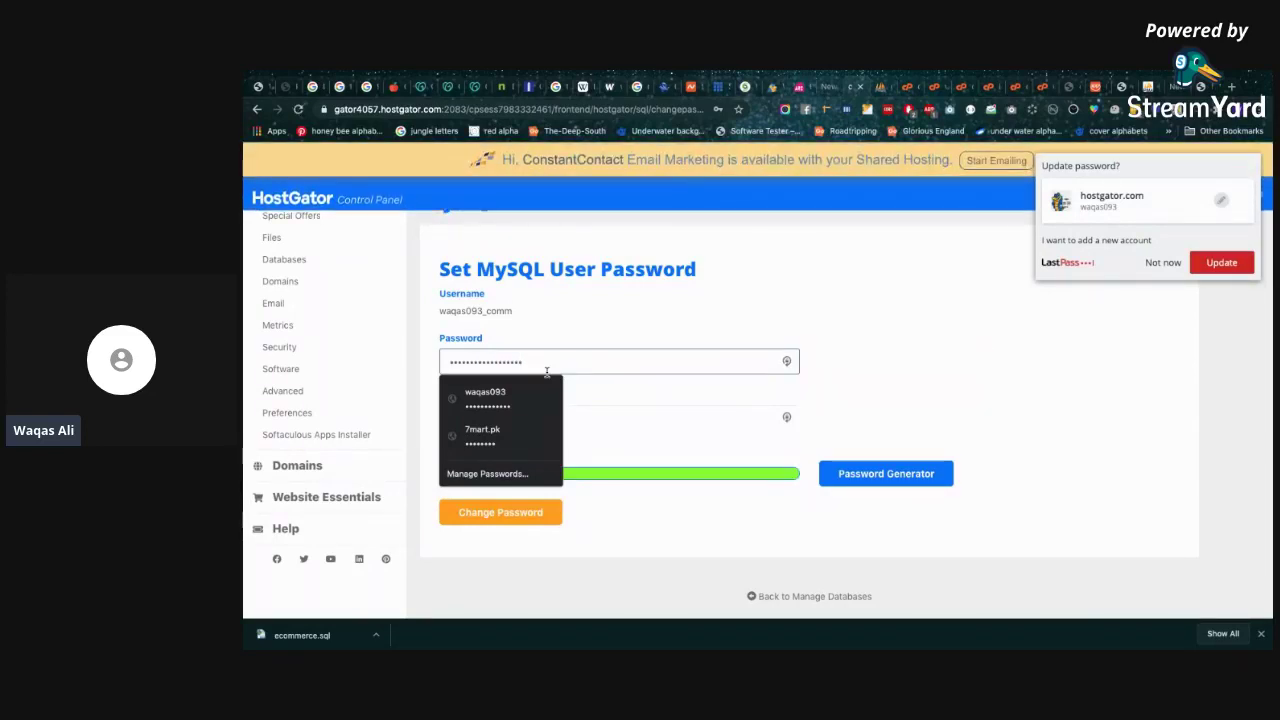
key(super+Tab)
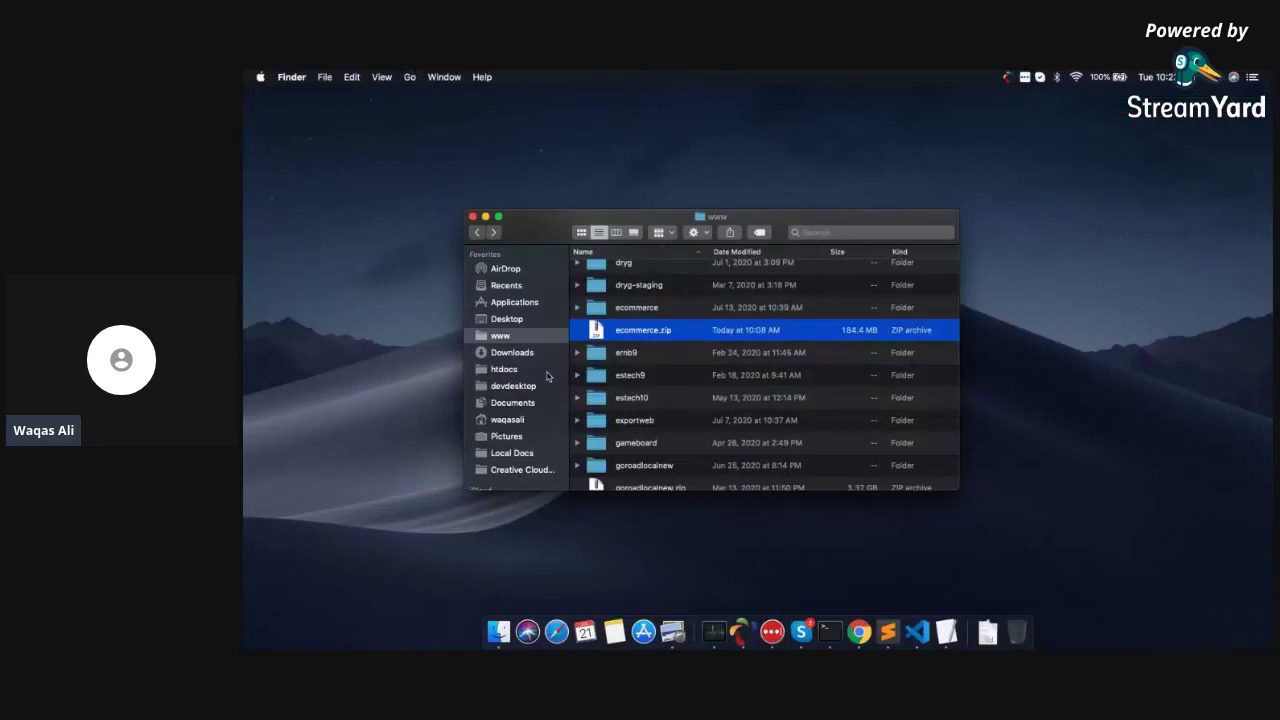
key(super+Tab)
click(604, 420)
text(•••••••••)
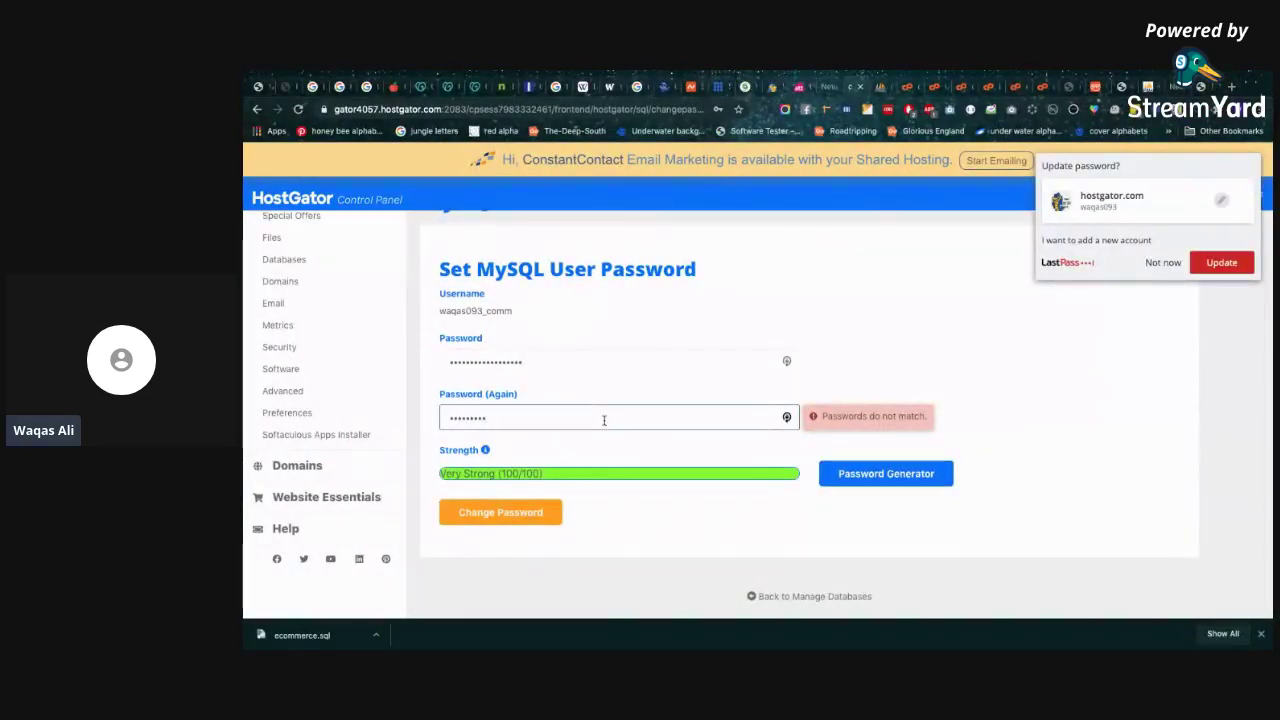
text(•••••)
click(693, 369)
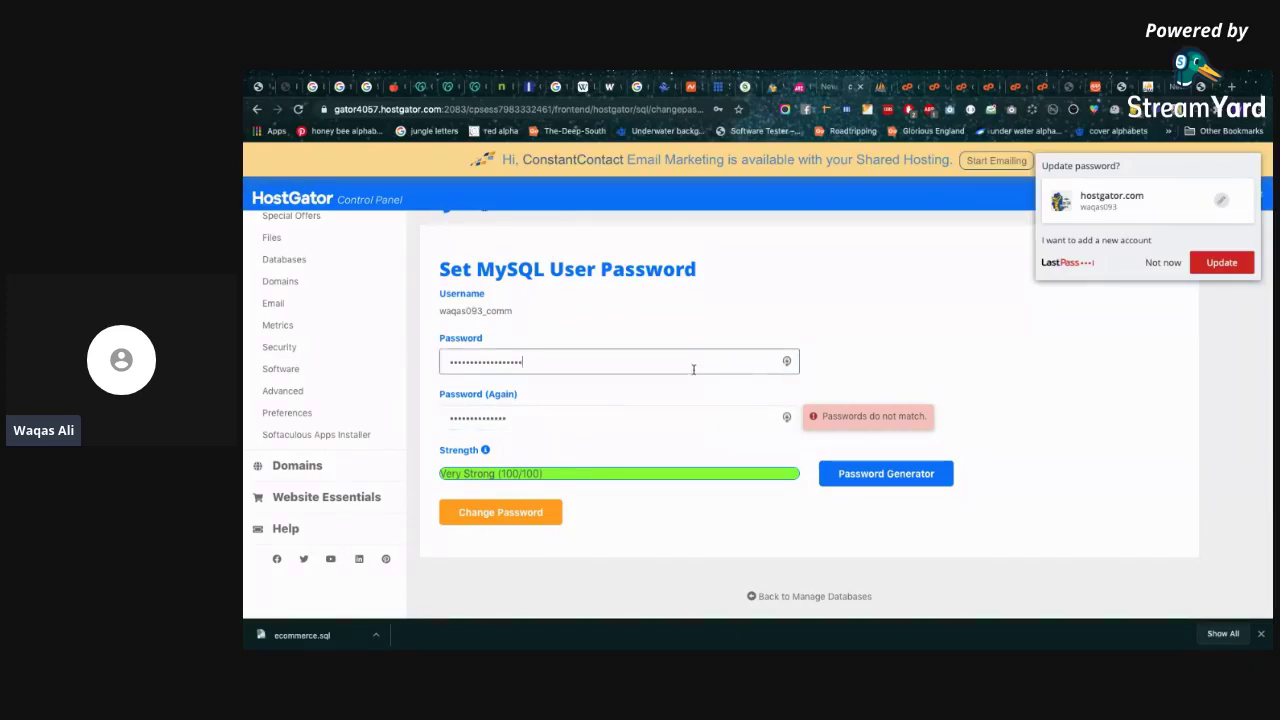
double_click(688, 367)
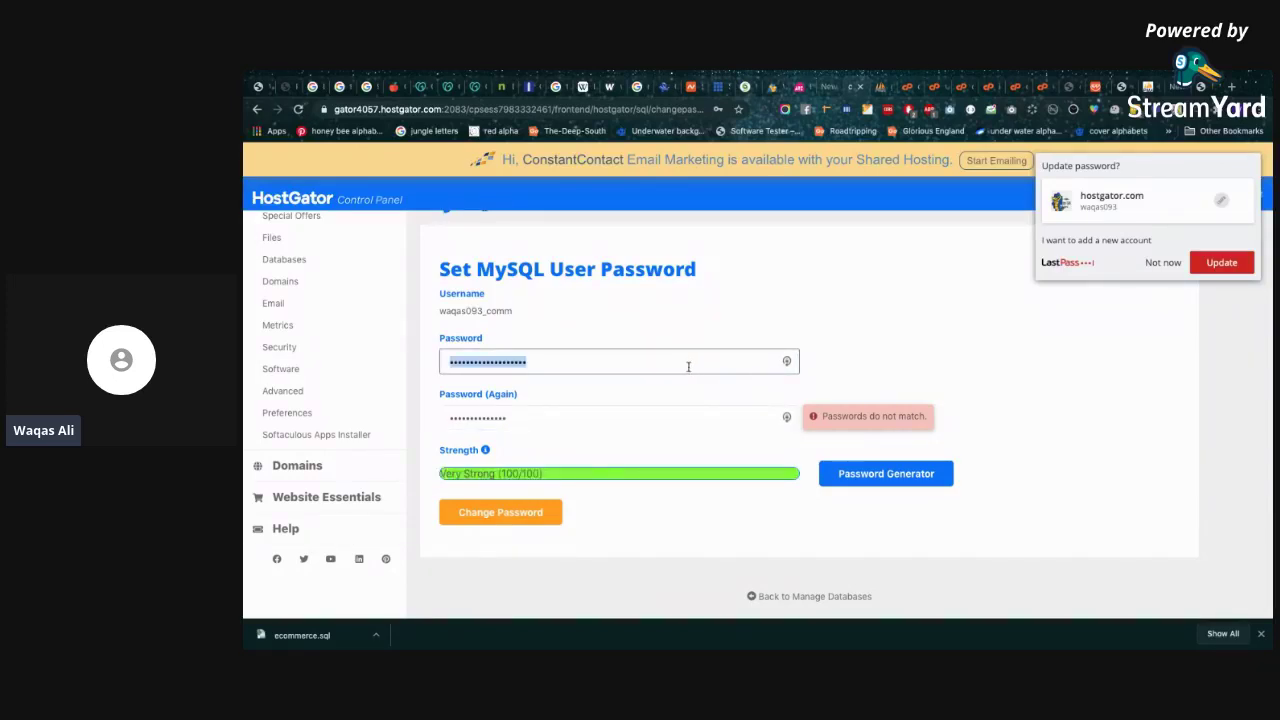
text(•••••••••)
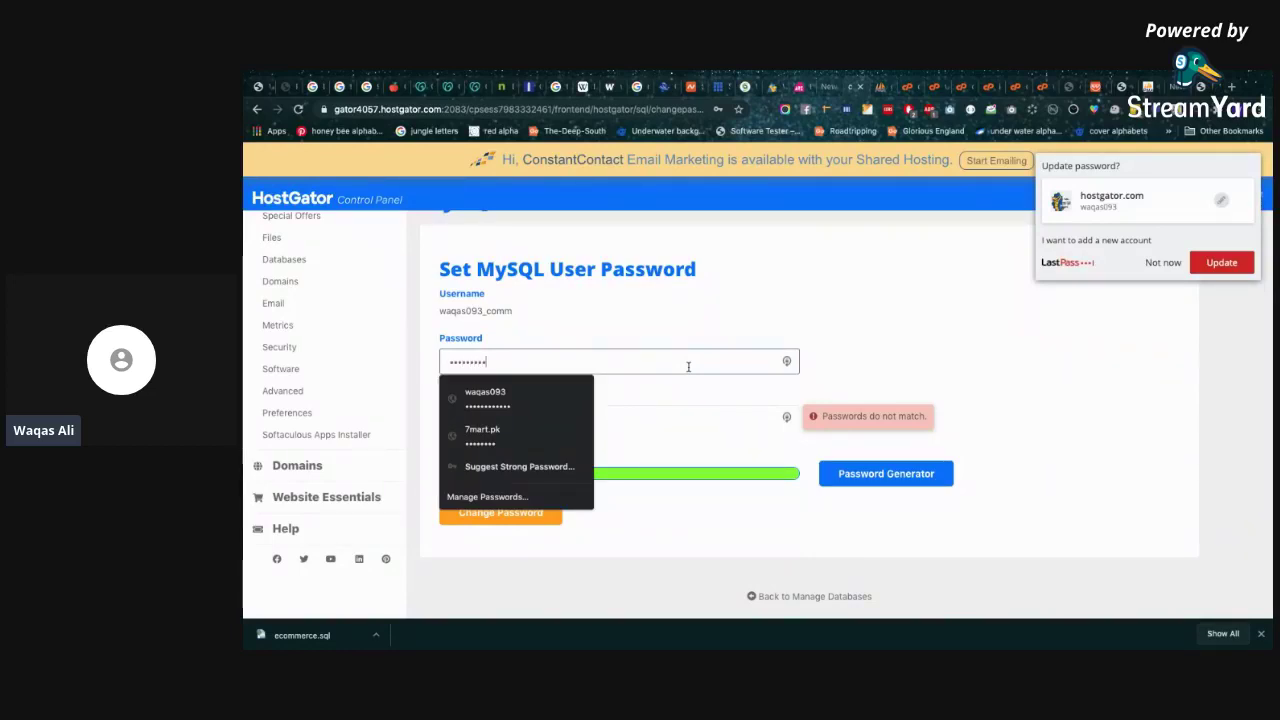
text(•••••)
key(Tab)
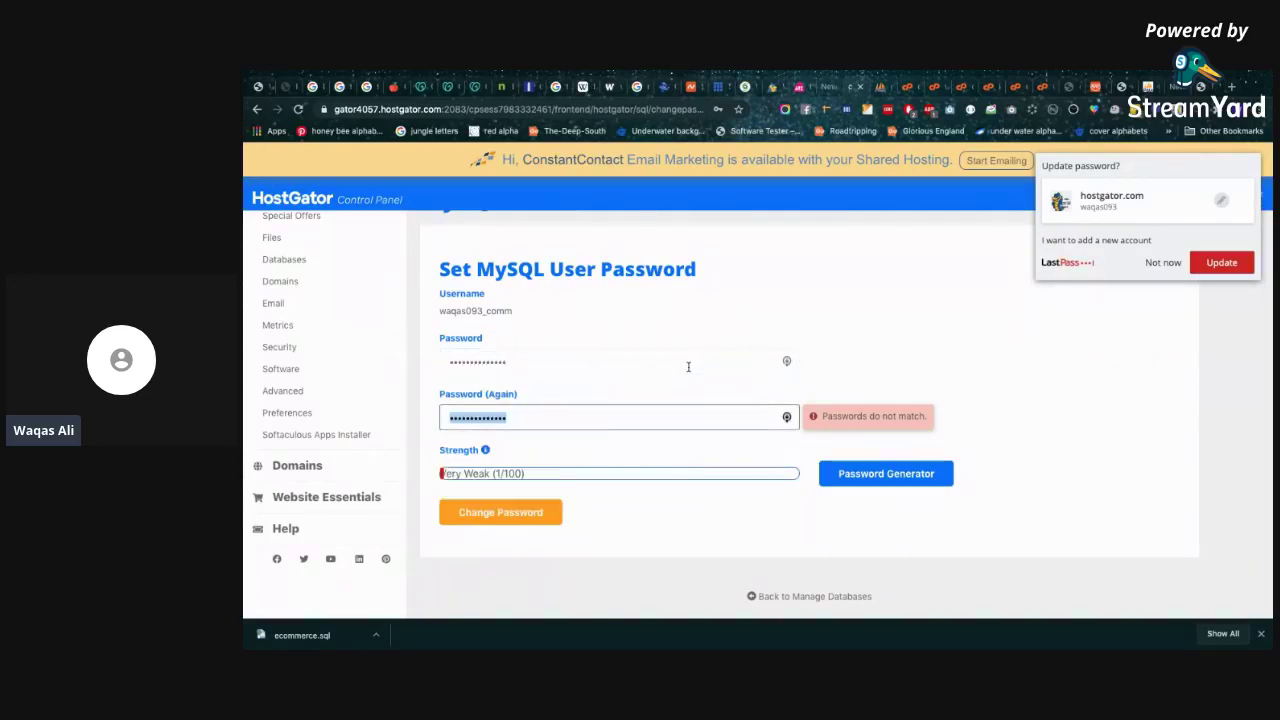
text(••••••••)
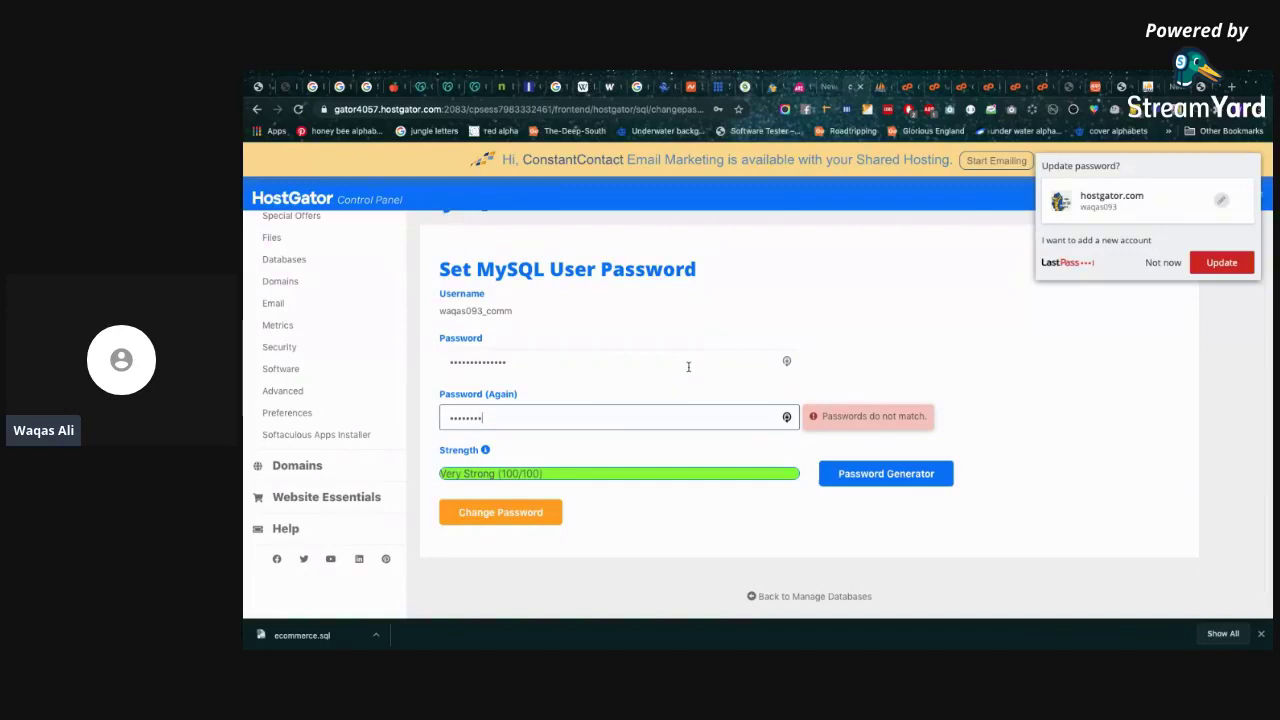
text(•••••)
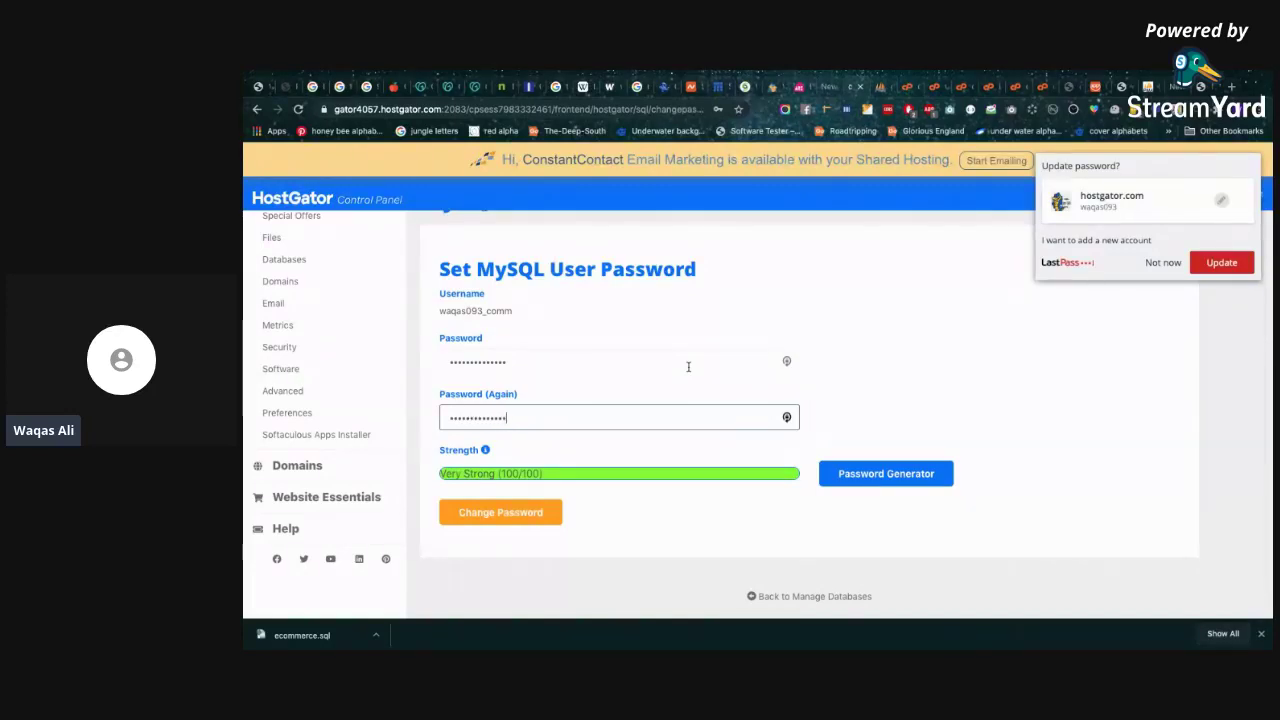
click(490, 513)
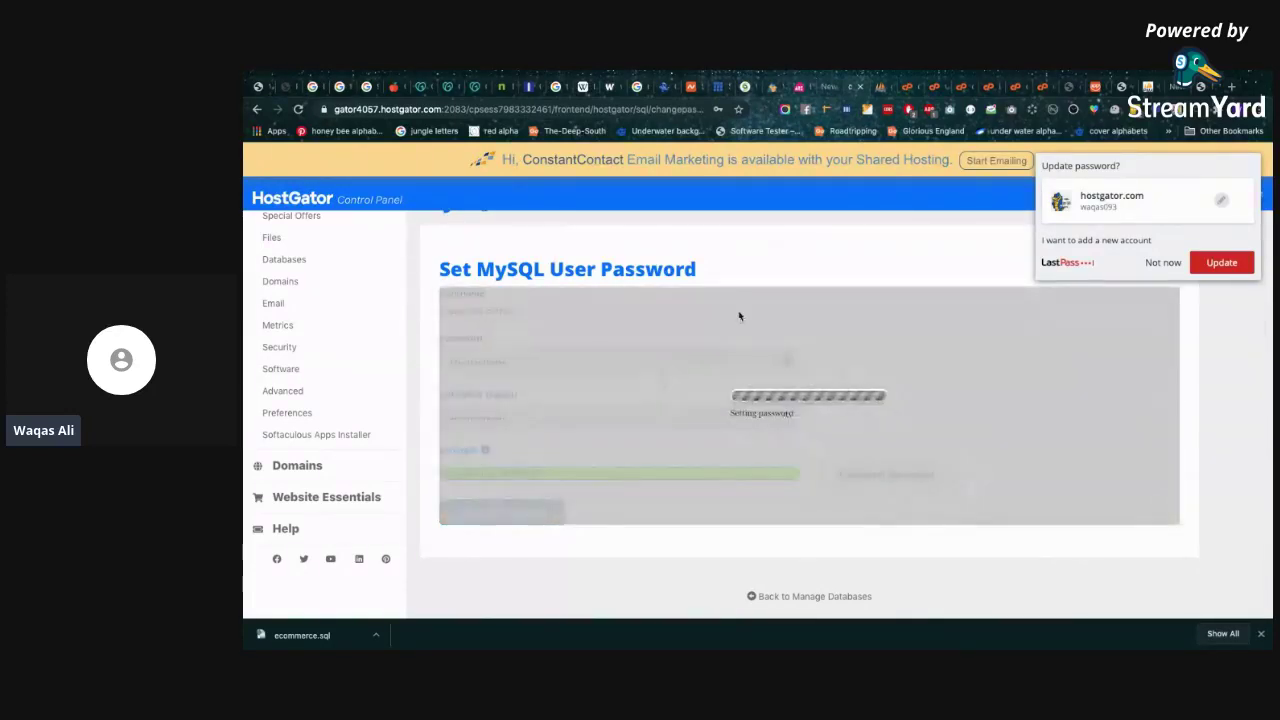
click(917, 88)
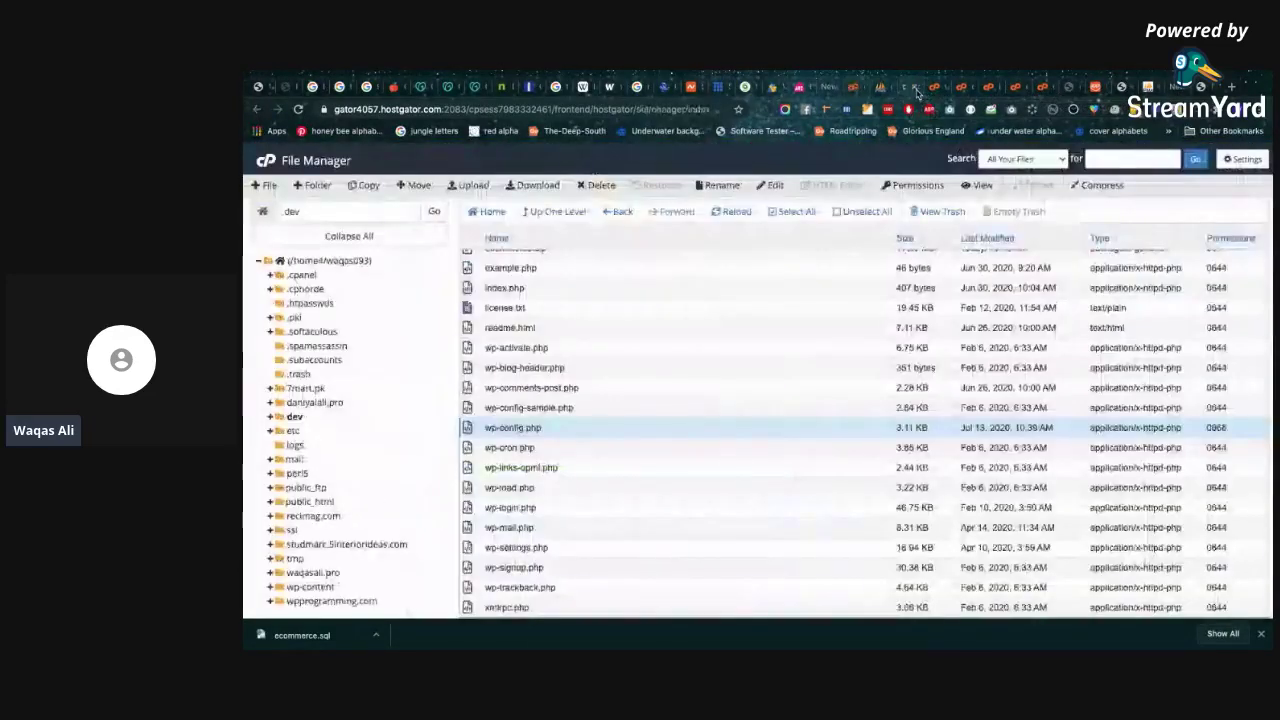
Replace the DB_PASSWORD value on line 29 of wp-config.php with the new password and save.
click(940, 88)
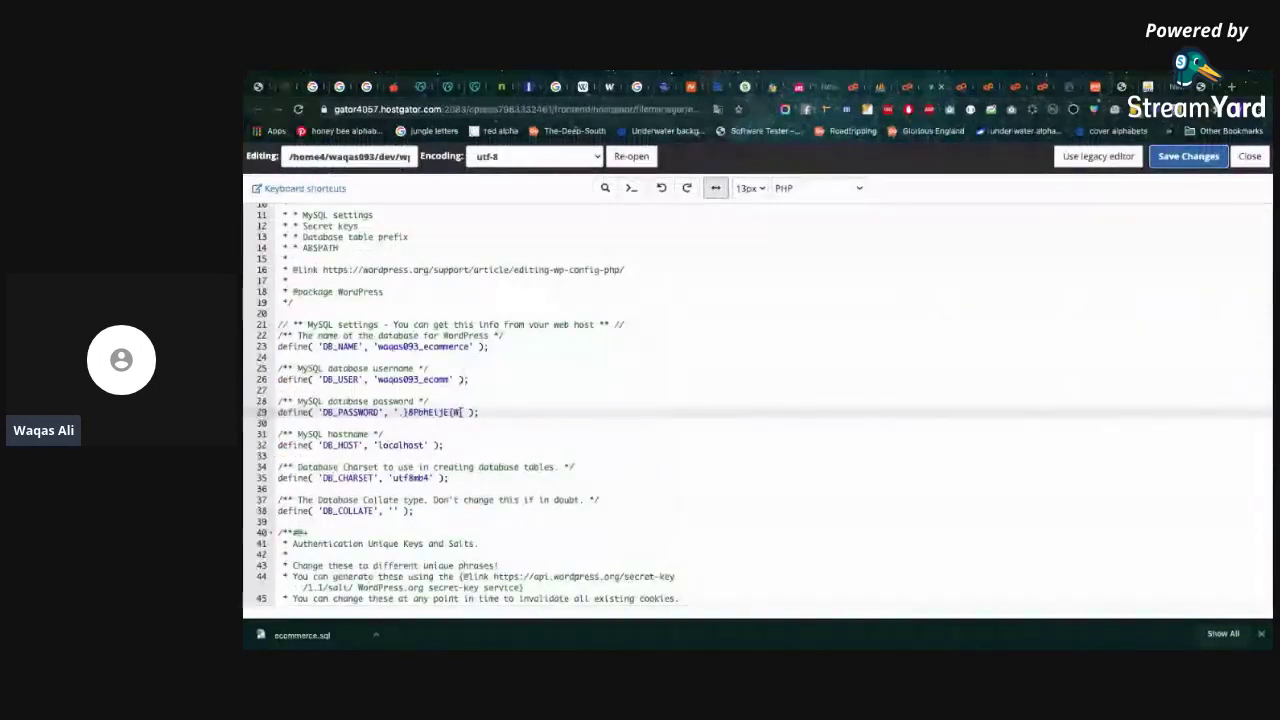
click(458, 412)
key(BackSpace)
key(BackSpace)
key(BackSpace)
key(BackSpace)
key(BackSpace)
key(BackSpace)
key(BackSpace)
key(BackSpace)
key(BackSpace)
key(BackSpace)
key(BackSpace)
key(BackSpace)
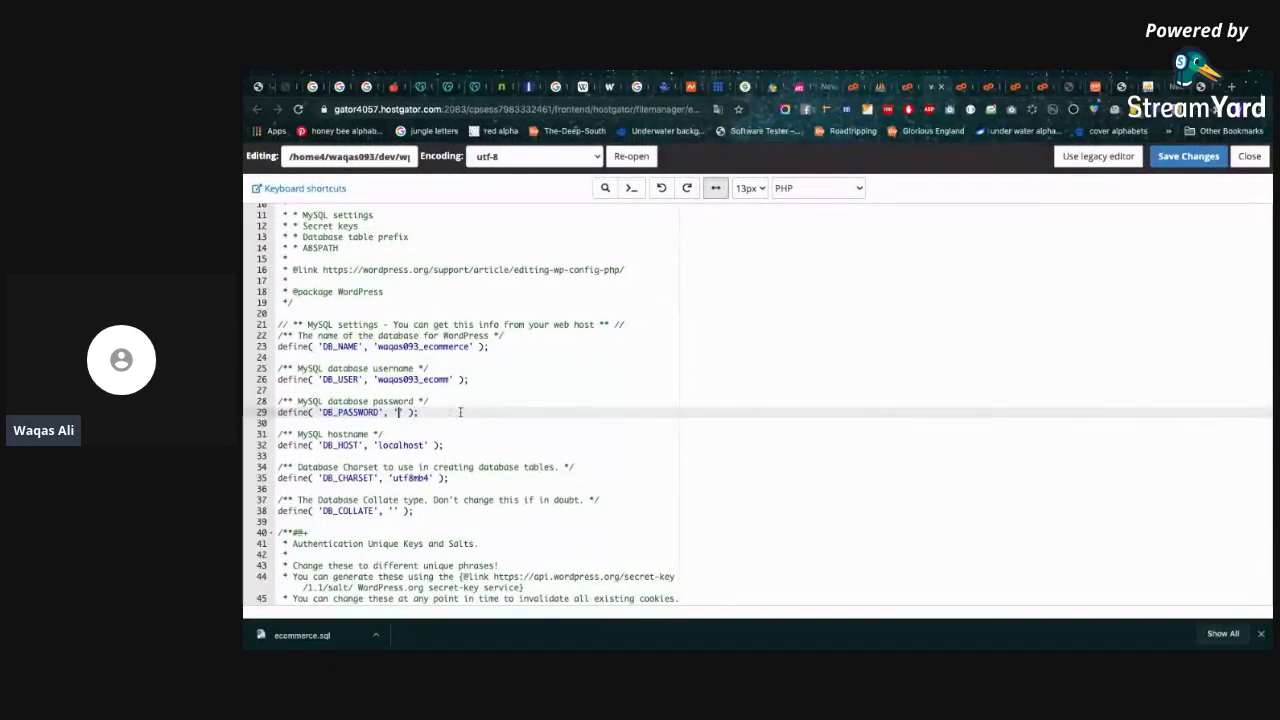
click(1205, 156)
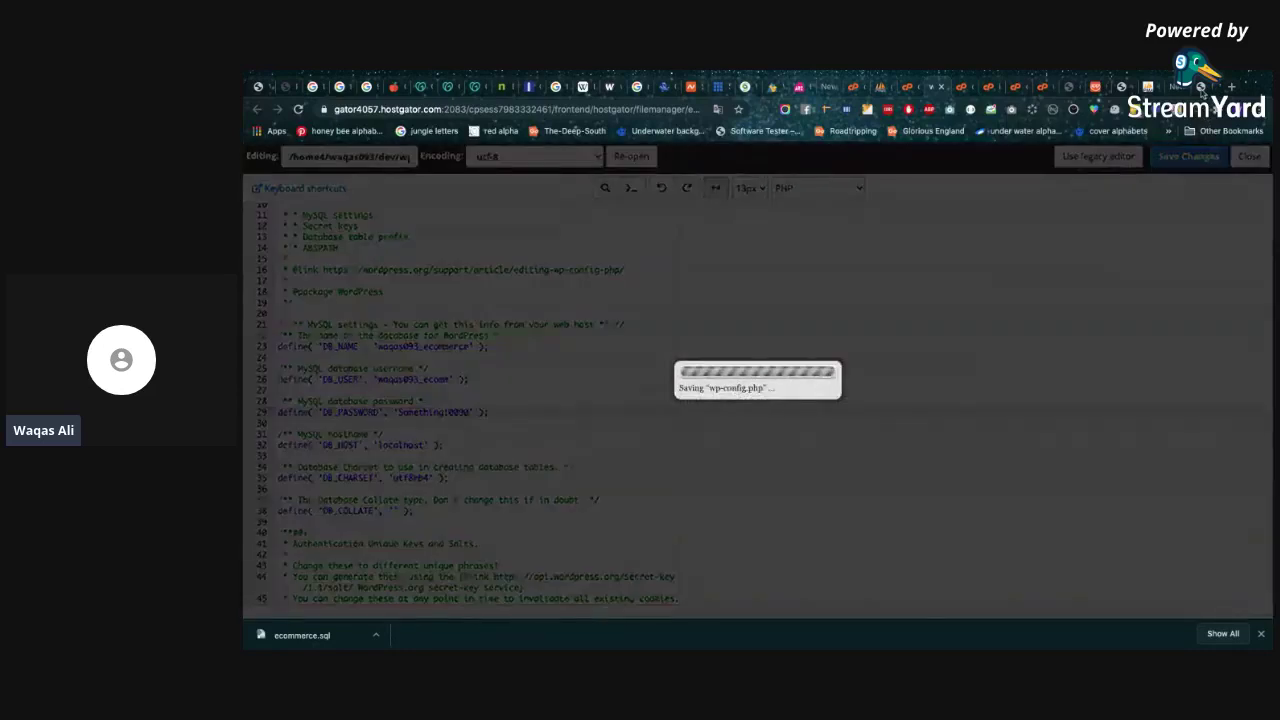
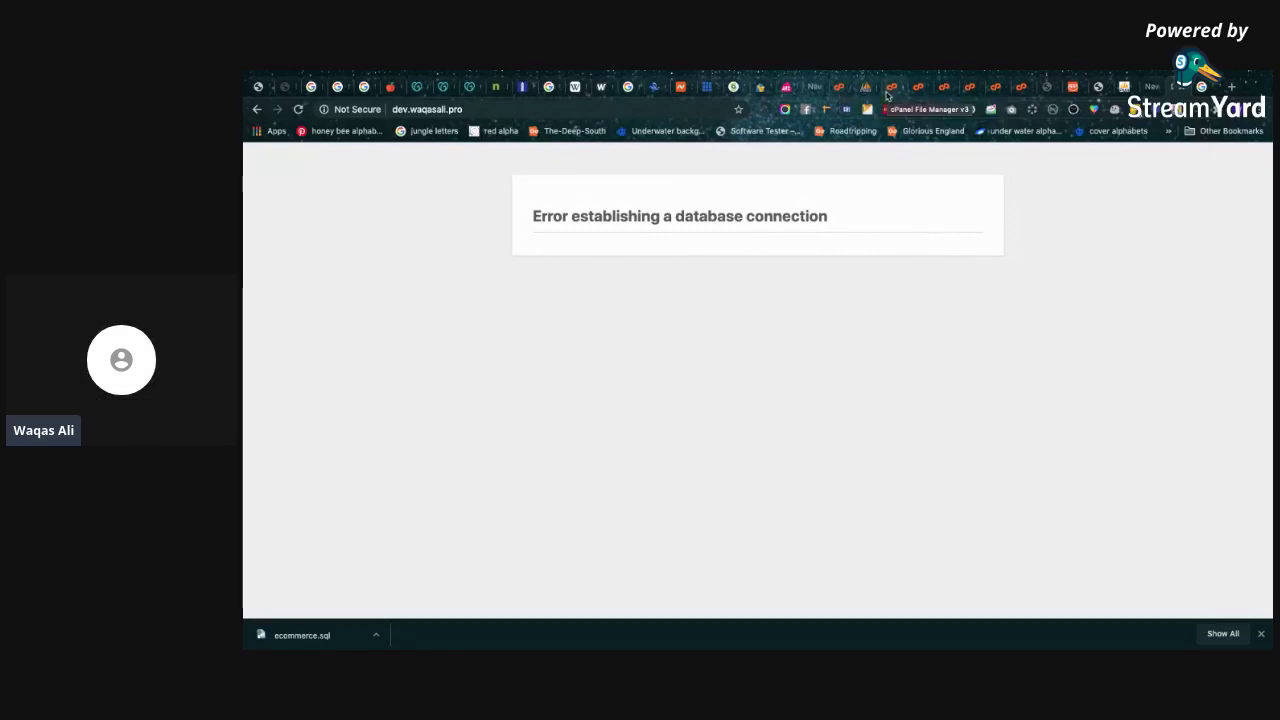
Dismiss the browser's password-update prompt and return to the MySQL Databases page.
click(886, 93)
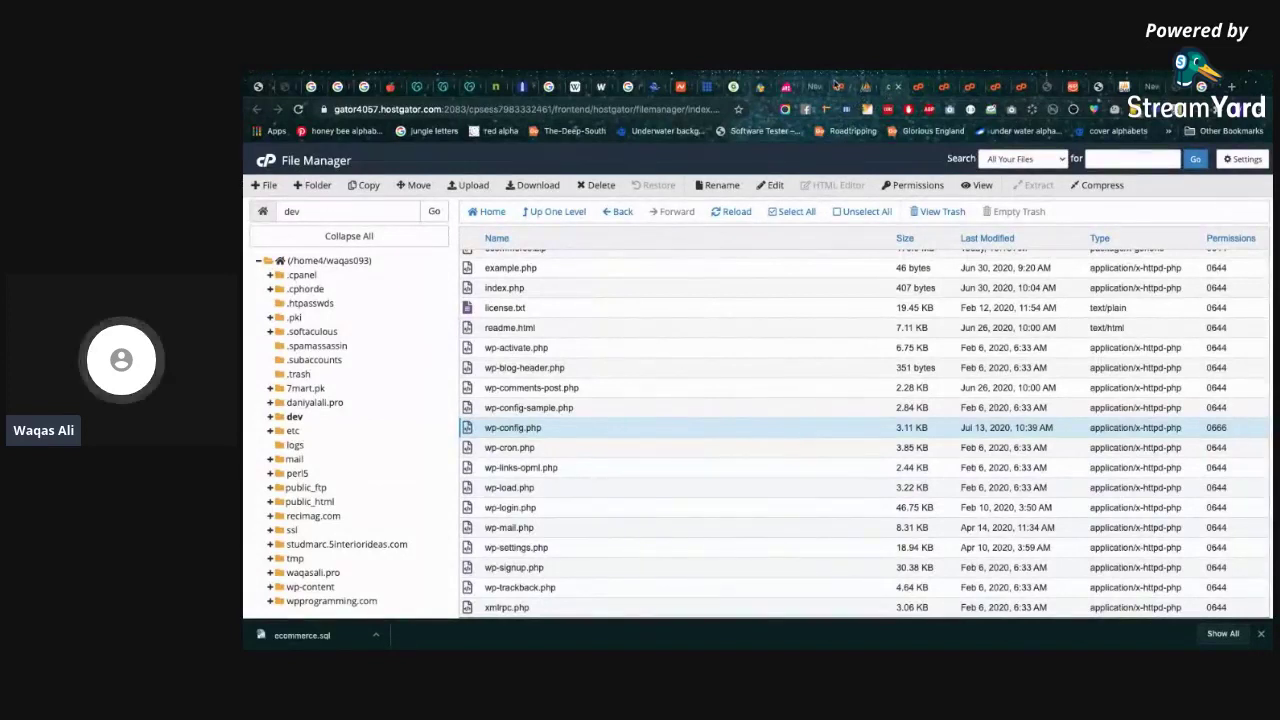
click(848, 87)
click(632, 318)
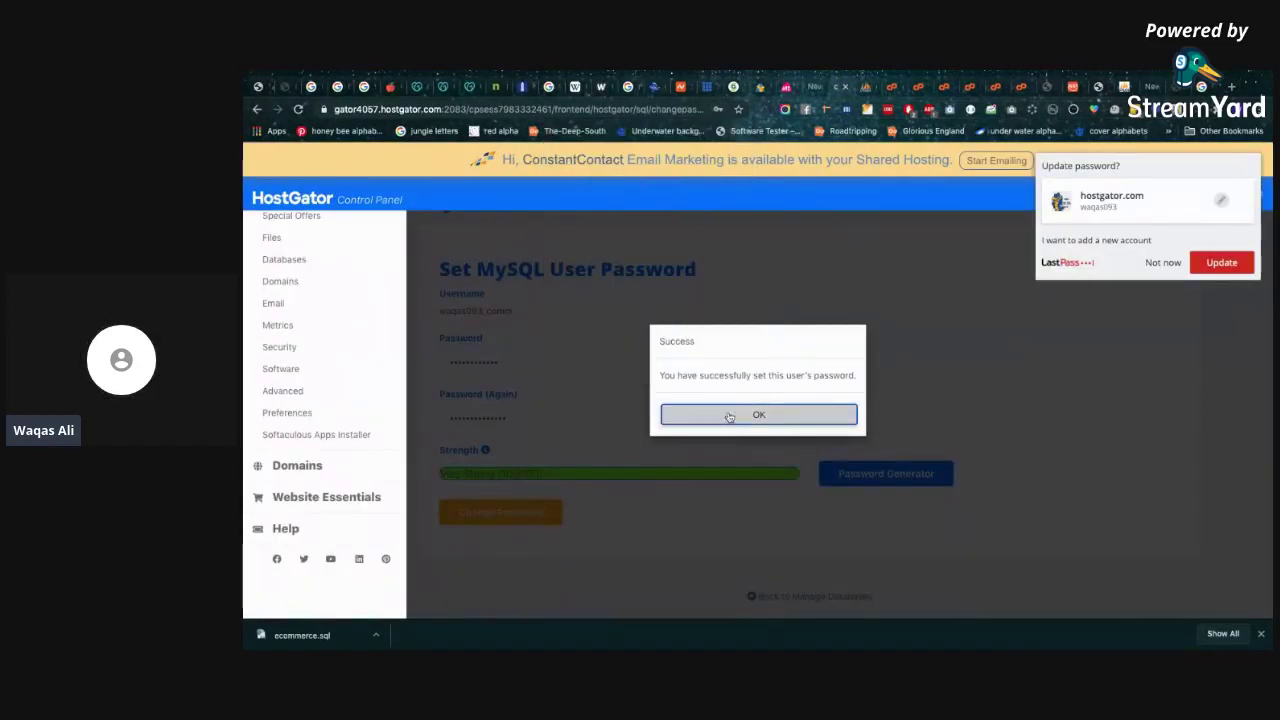
click(758, 414)
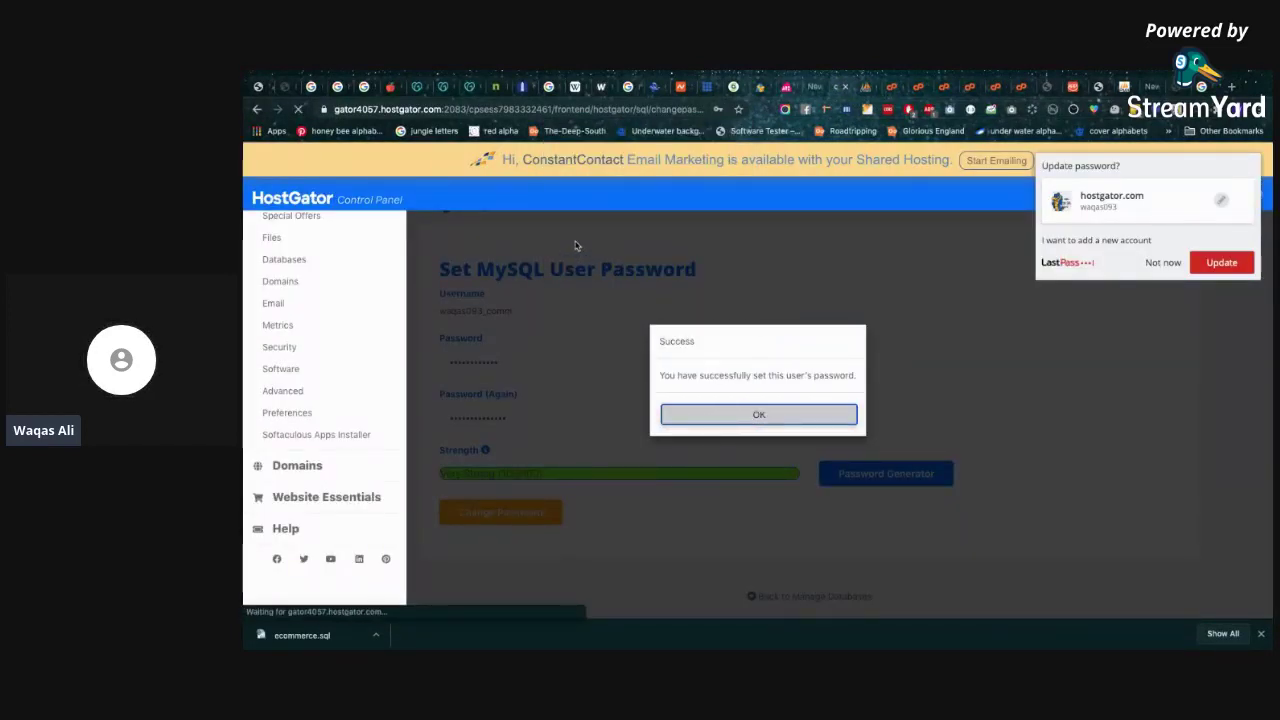
click(757, 416)
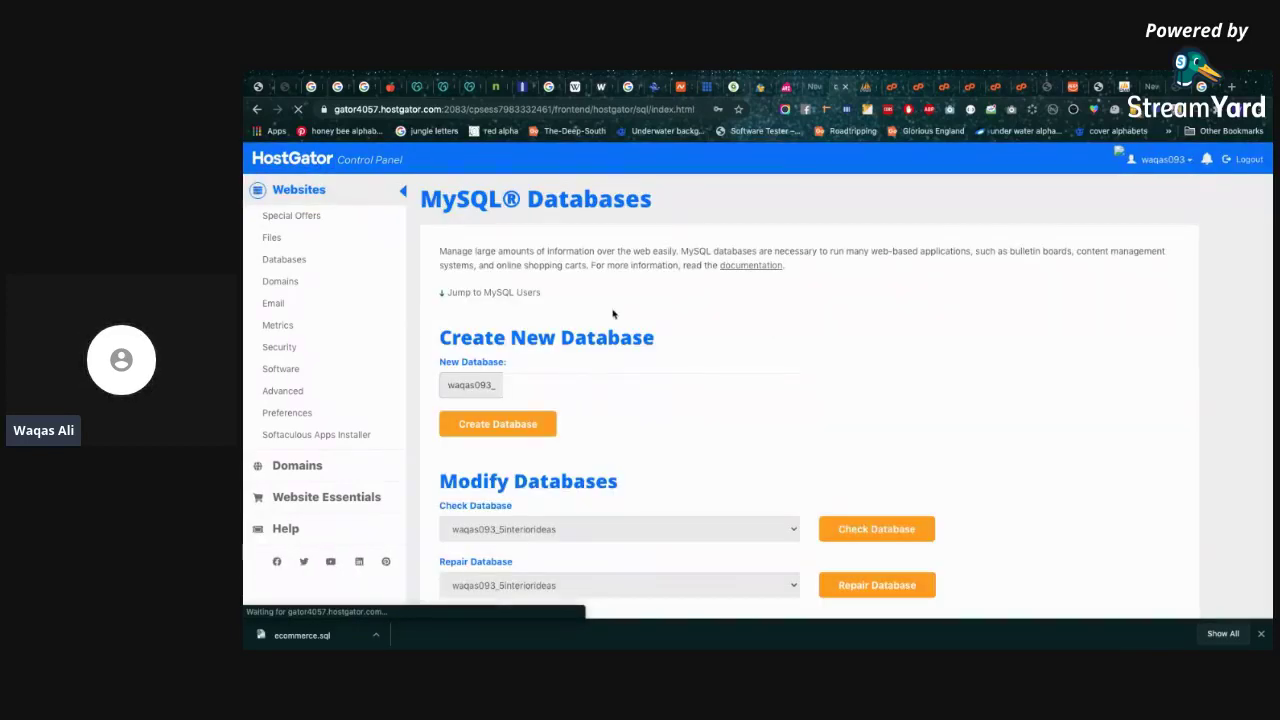
scroll(616, 315, down, 5)
scroll(613, 314, down, 10)
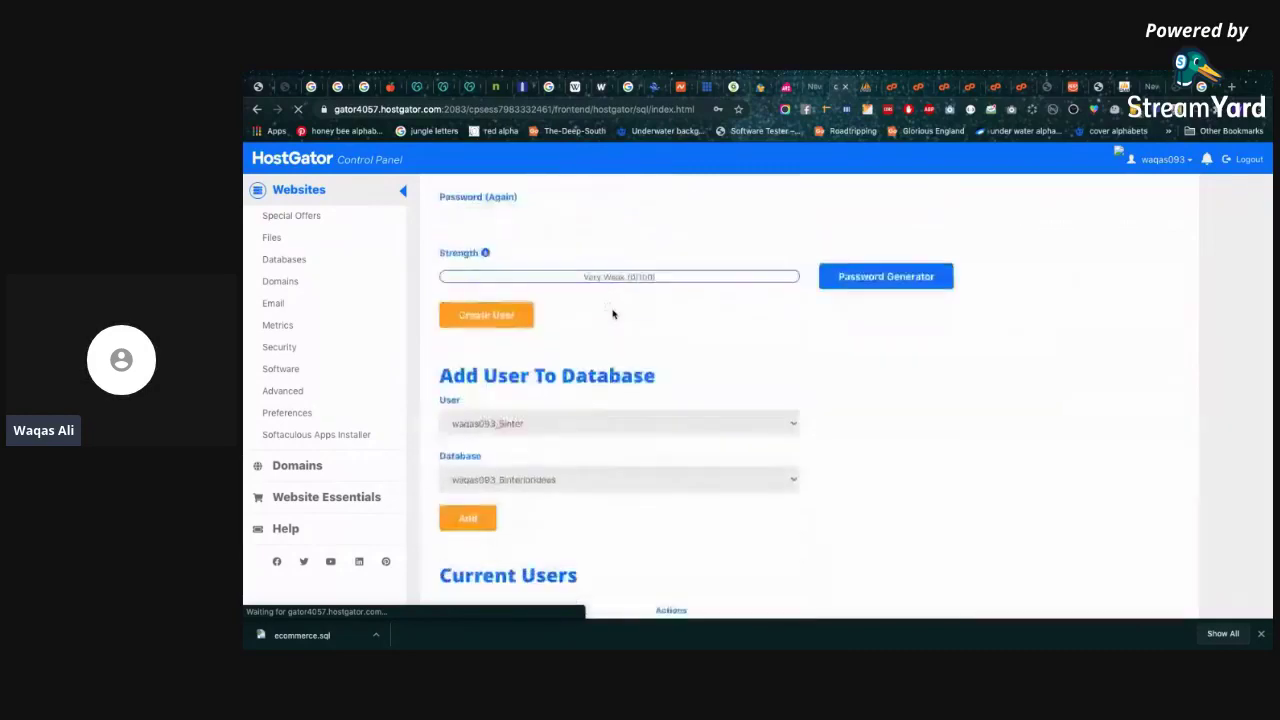
scroll(607, 369, up, 3)
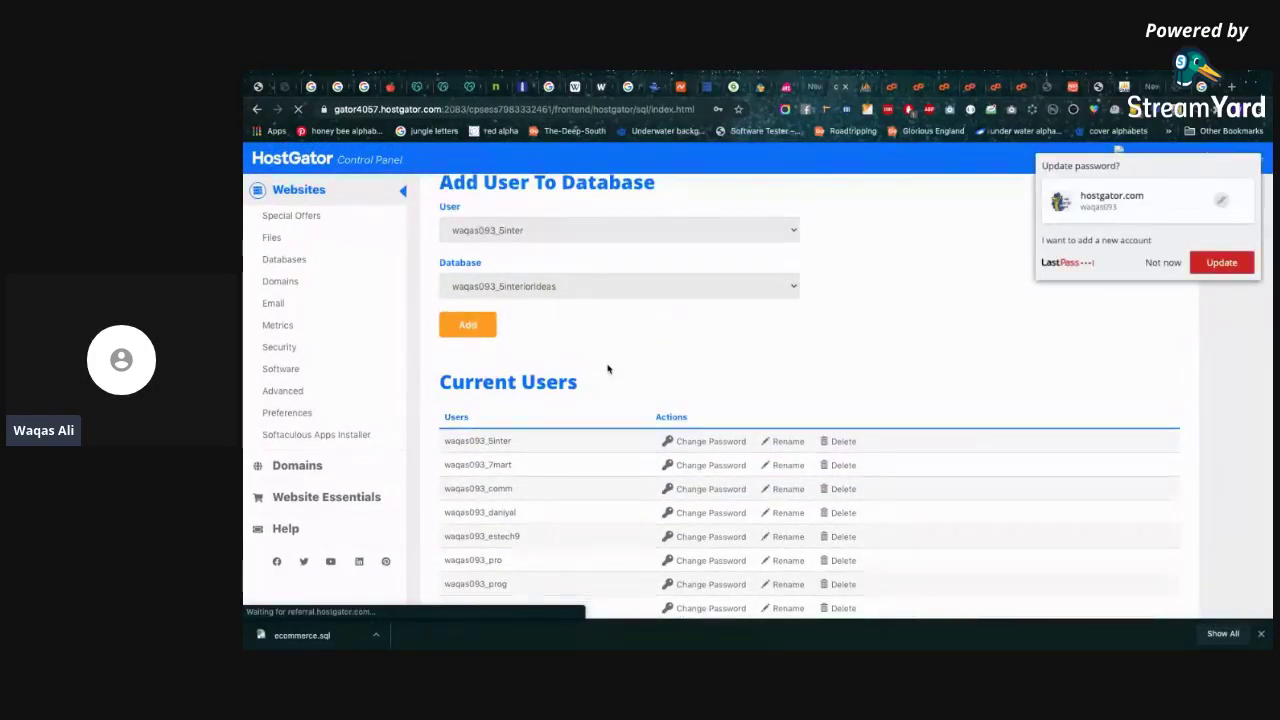
scroll(607, 369, up, 2)
Add the comm user to the ecommerce database and tick ALL PRIVILEGES.
click(600, 362)
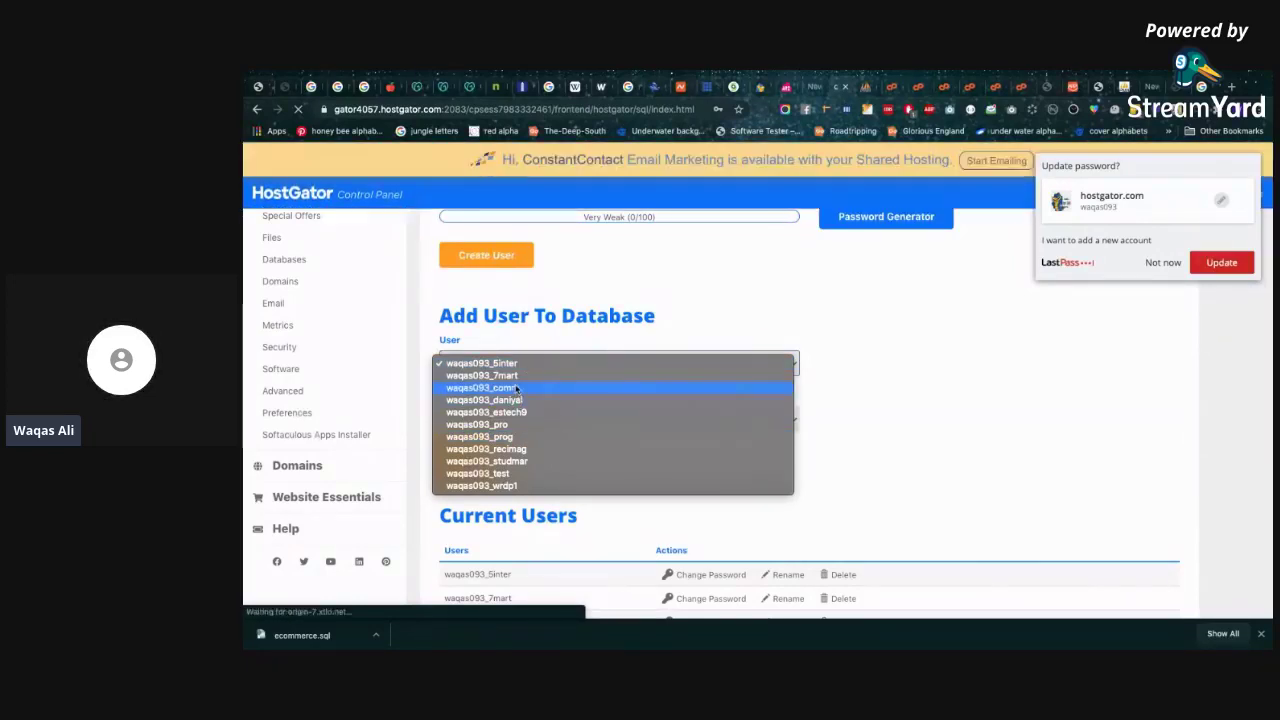
click(520, 388)
click(532, 424)
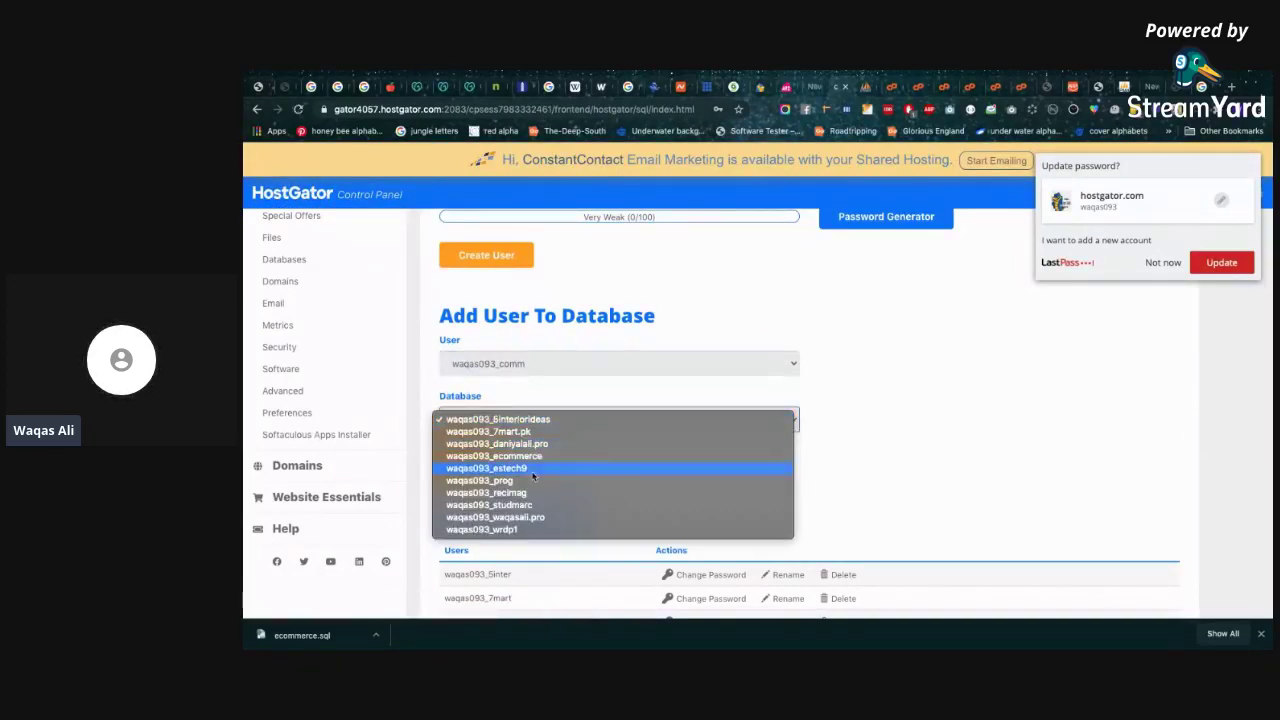
click(529, 456)
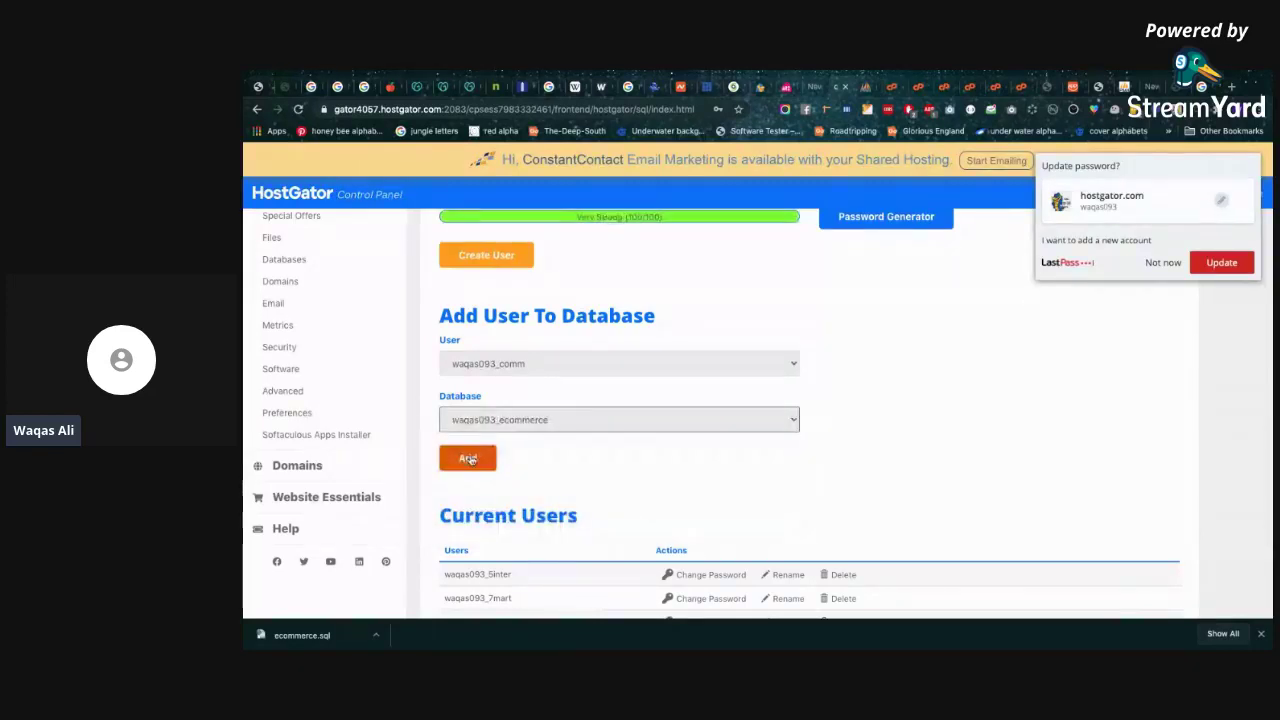
click(470, 459)
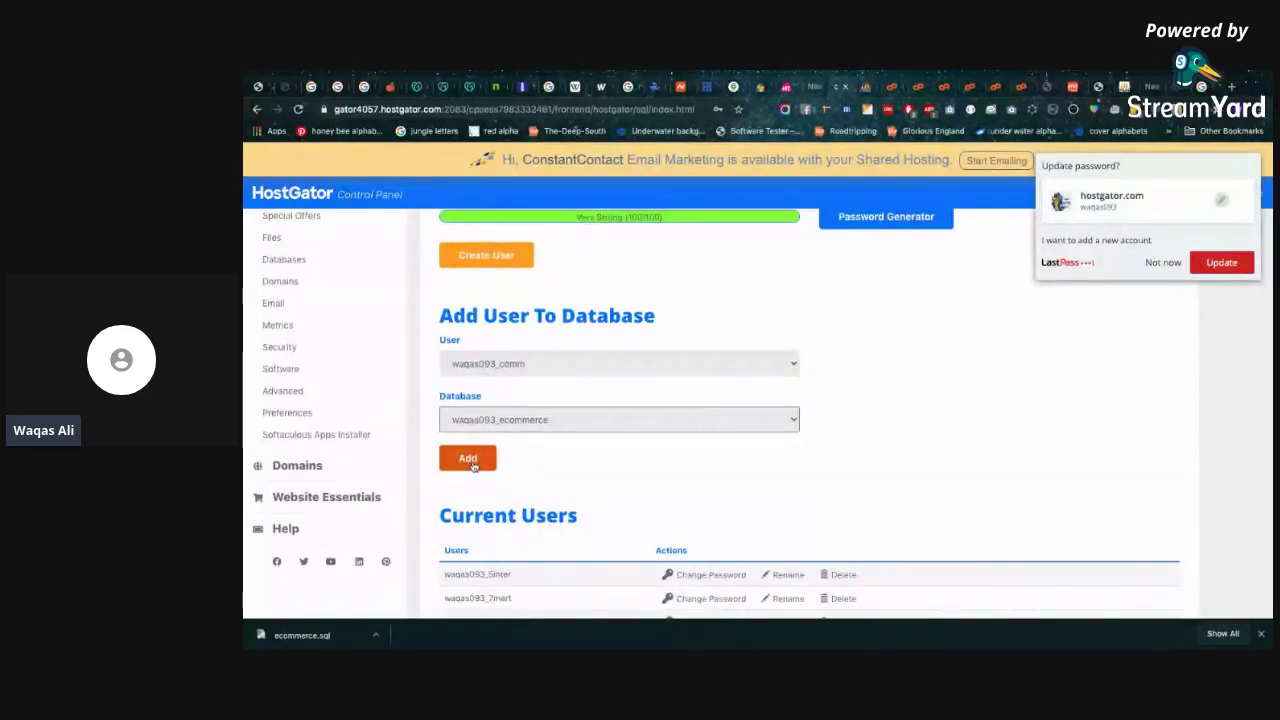
click(470, 459)
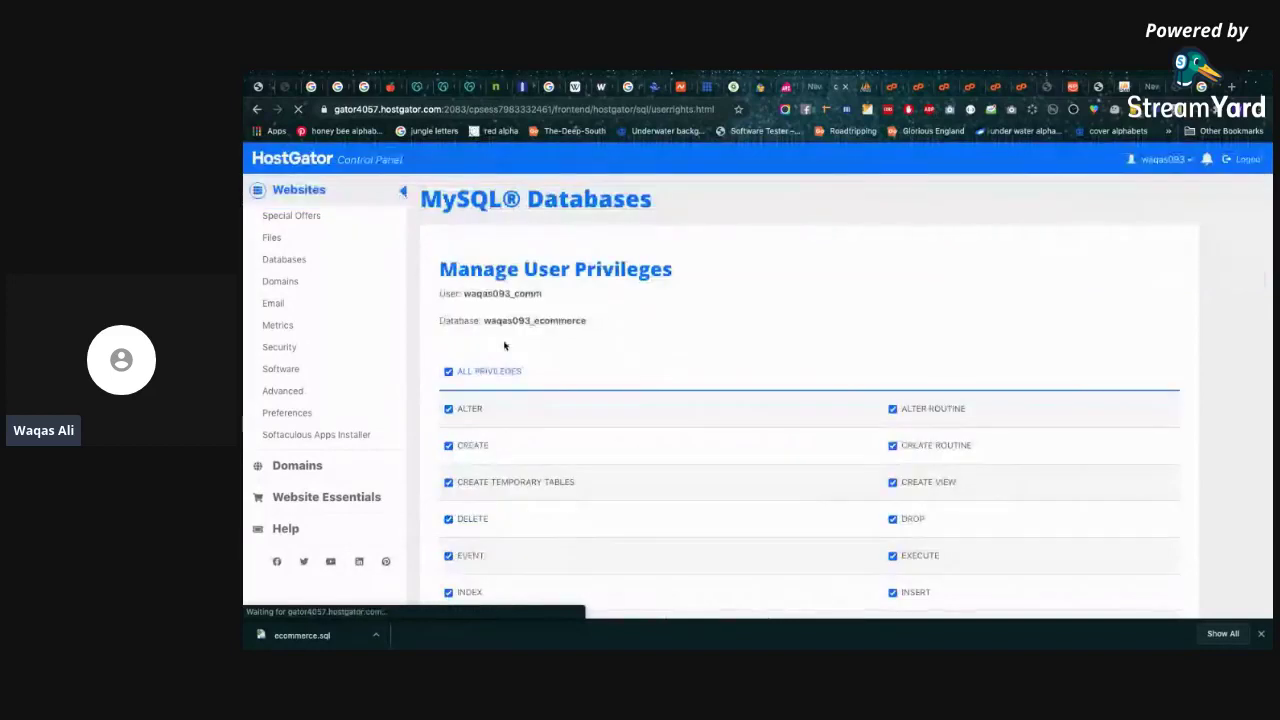
scroll(620, 407, down, 3)
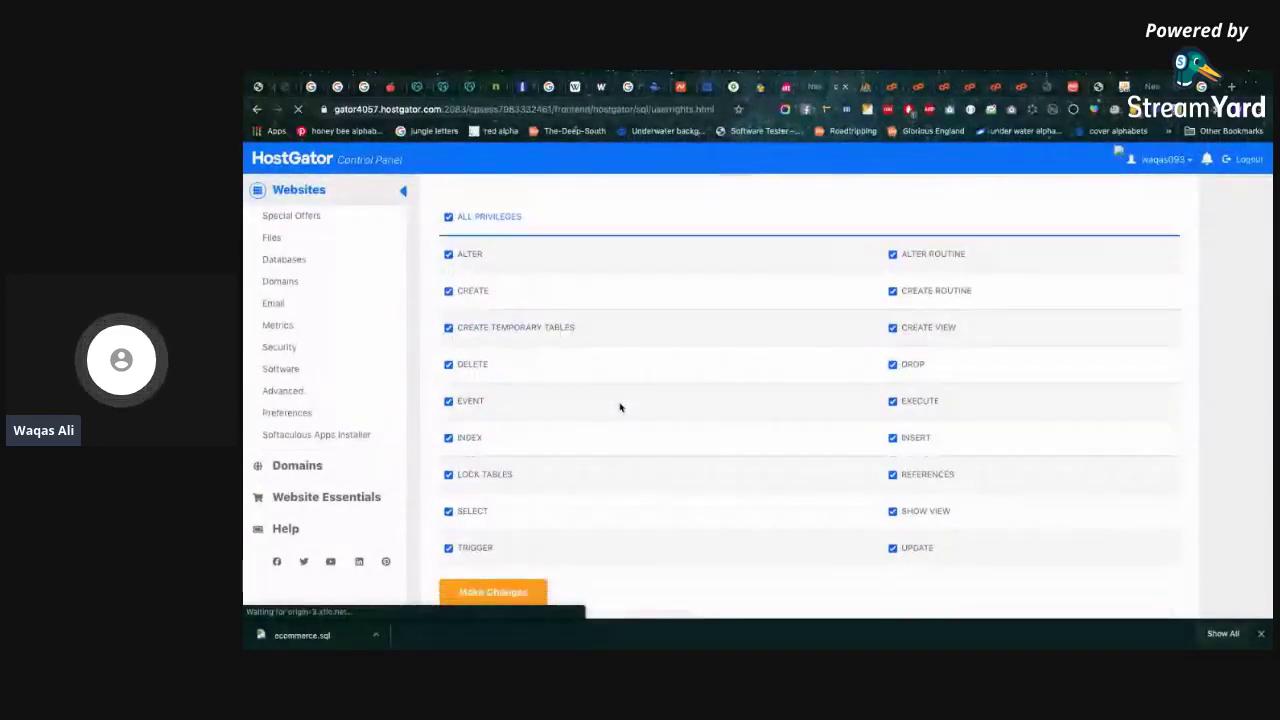
scroll(620, 407, down, 2)
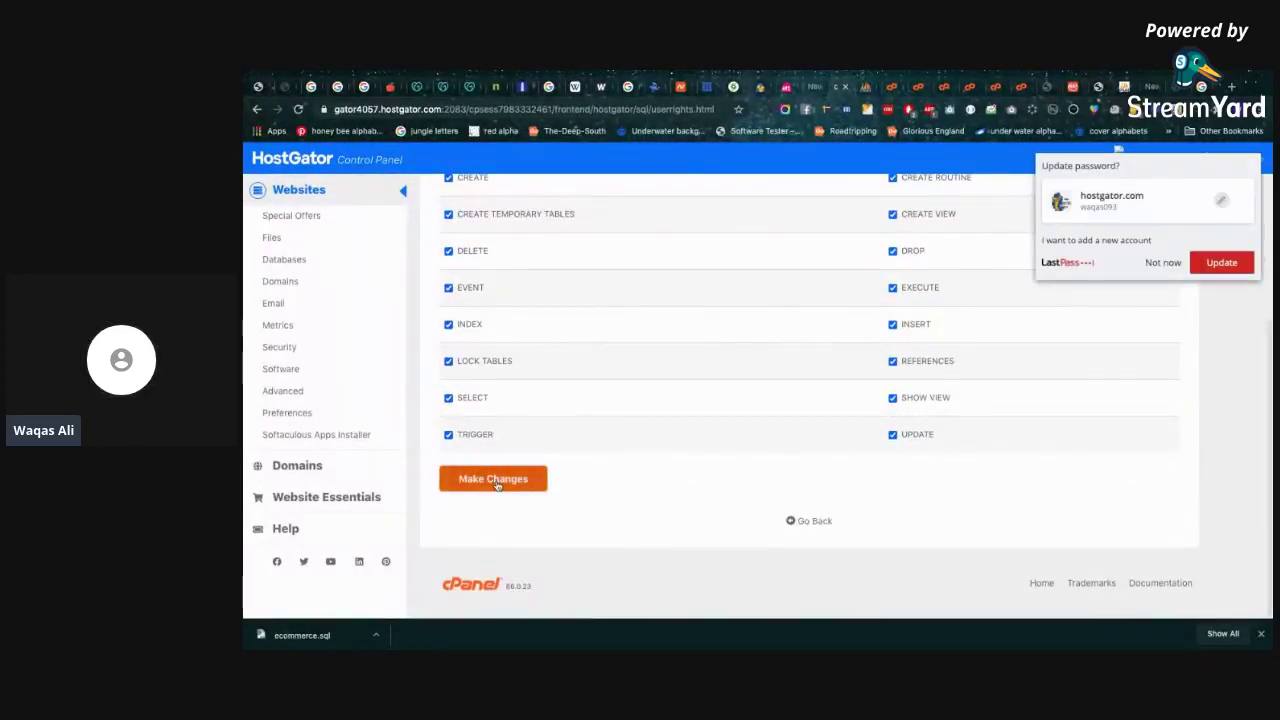
click(495, 481)
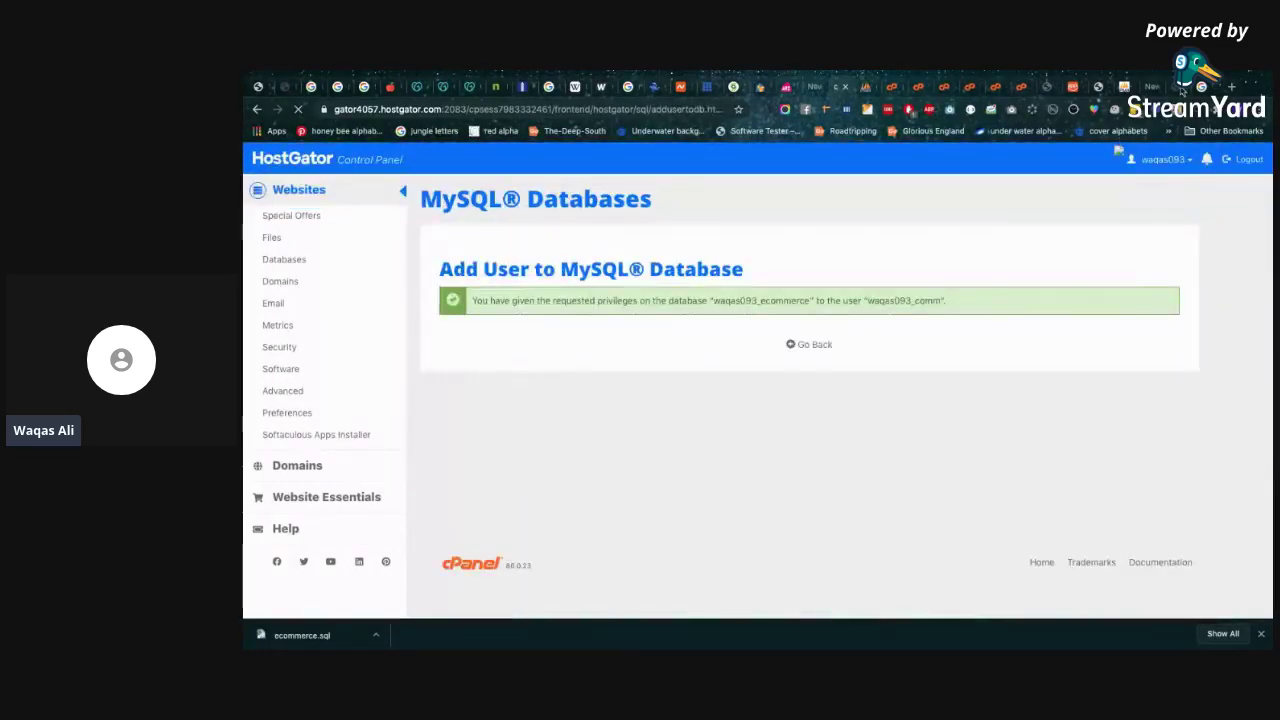
Close the failing tab and load dev.waqasali.pro in a new tab; the database connection error persists.
click(1155, 86)
click(1163, 86)
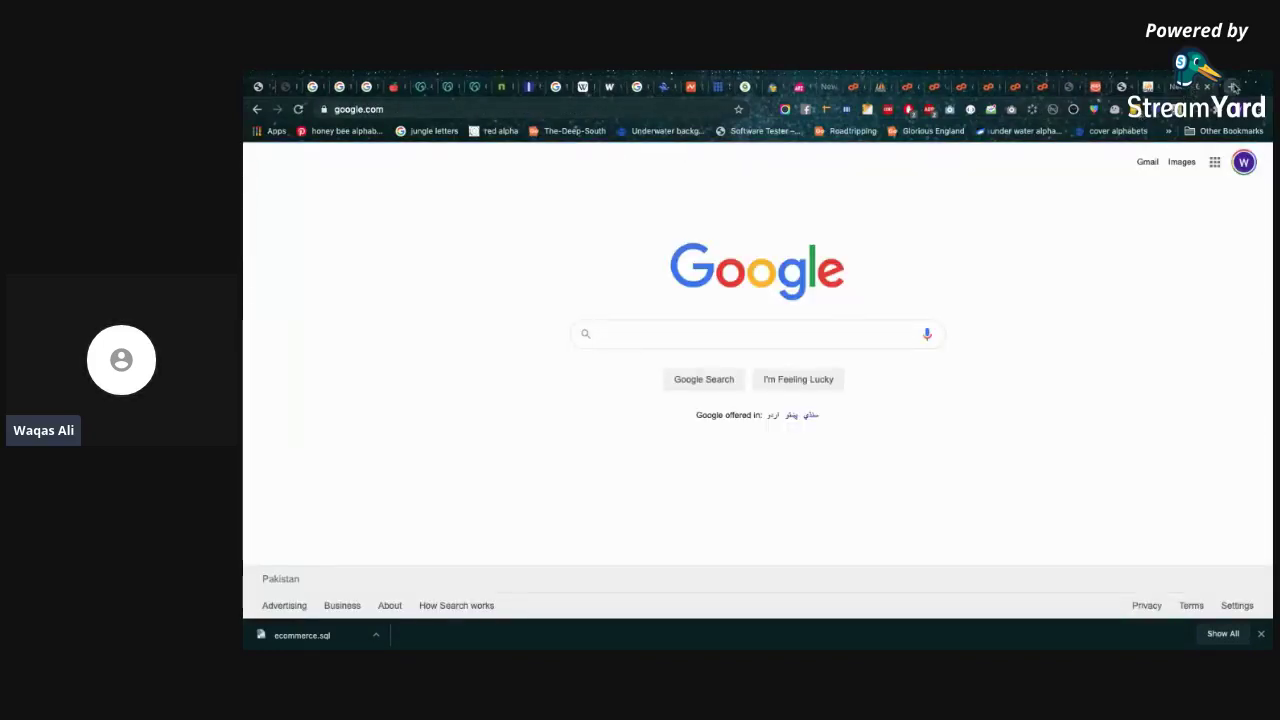
click(1232, 86)
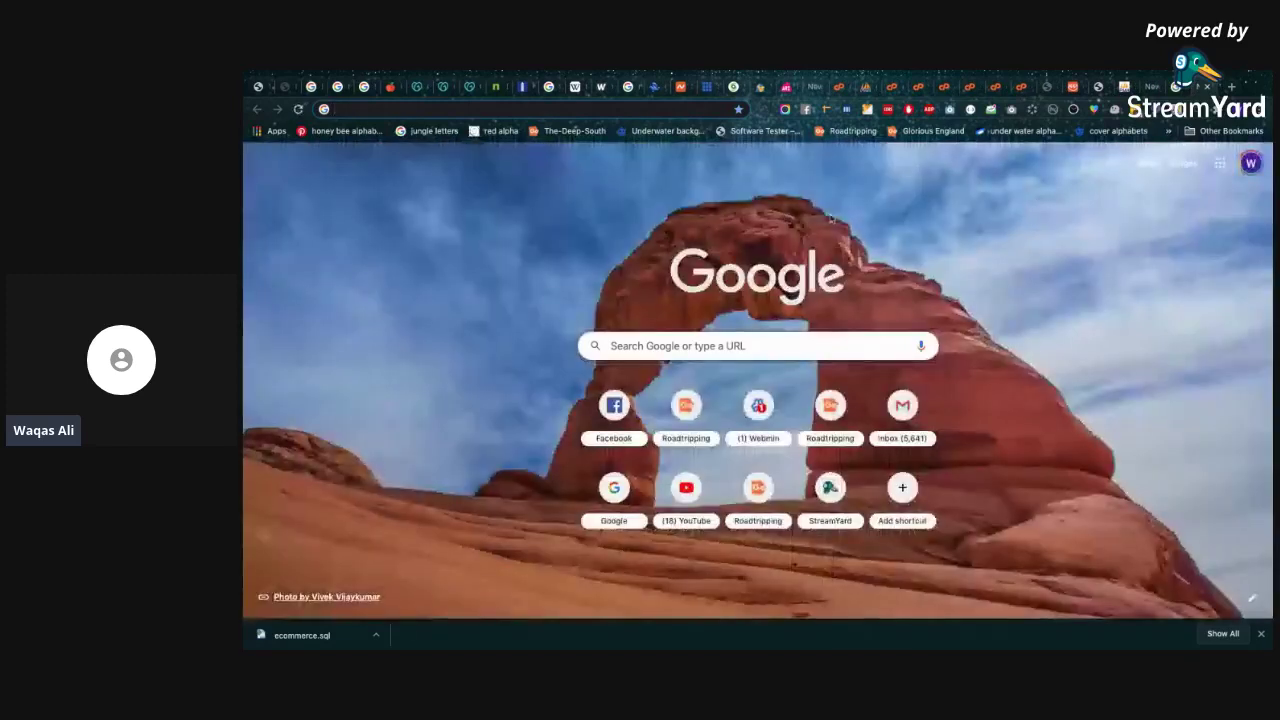
text(dev.goroadtripping.co.uk)
key(Return)
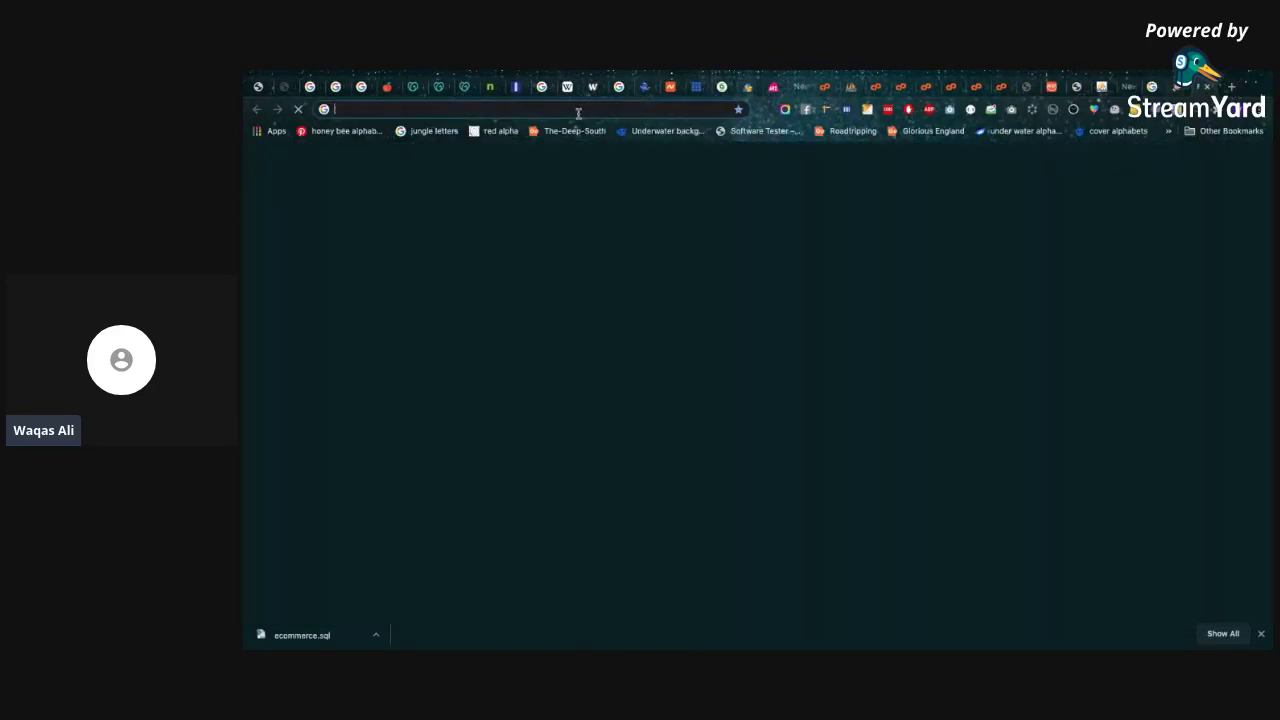
text(dev)
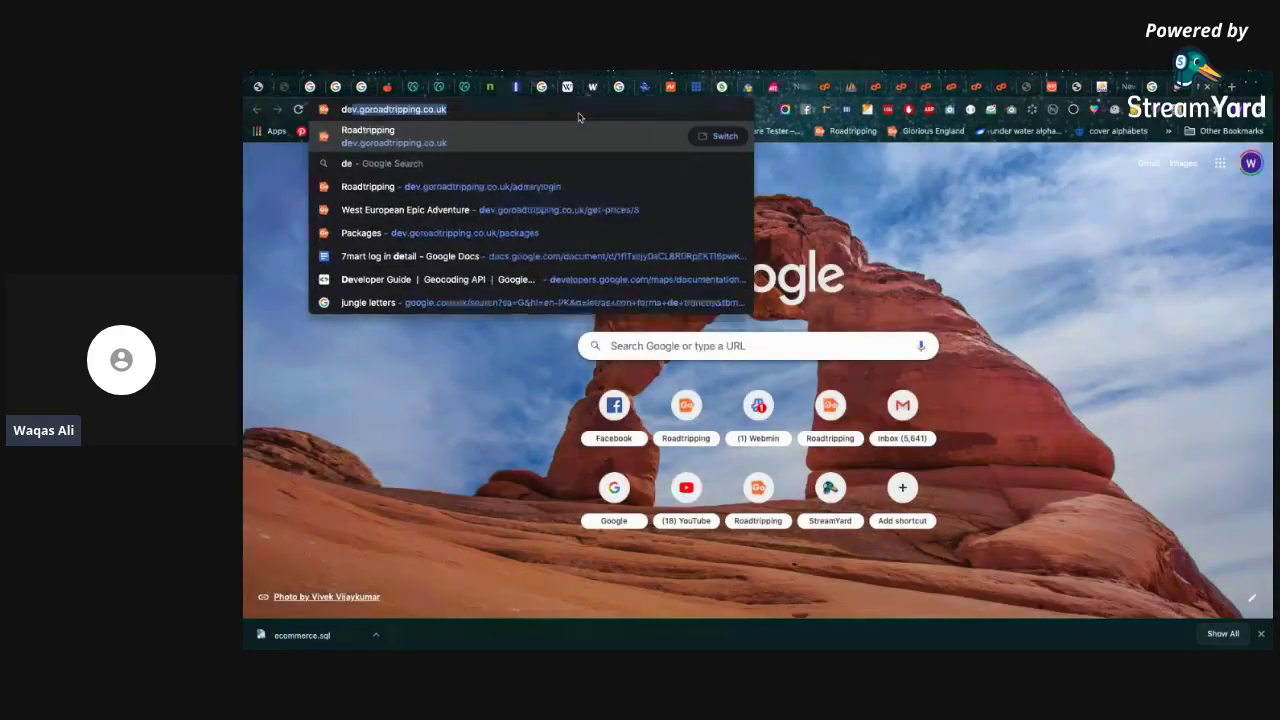
text(.waqasali.pro)
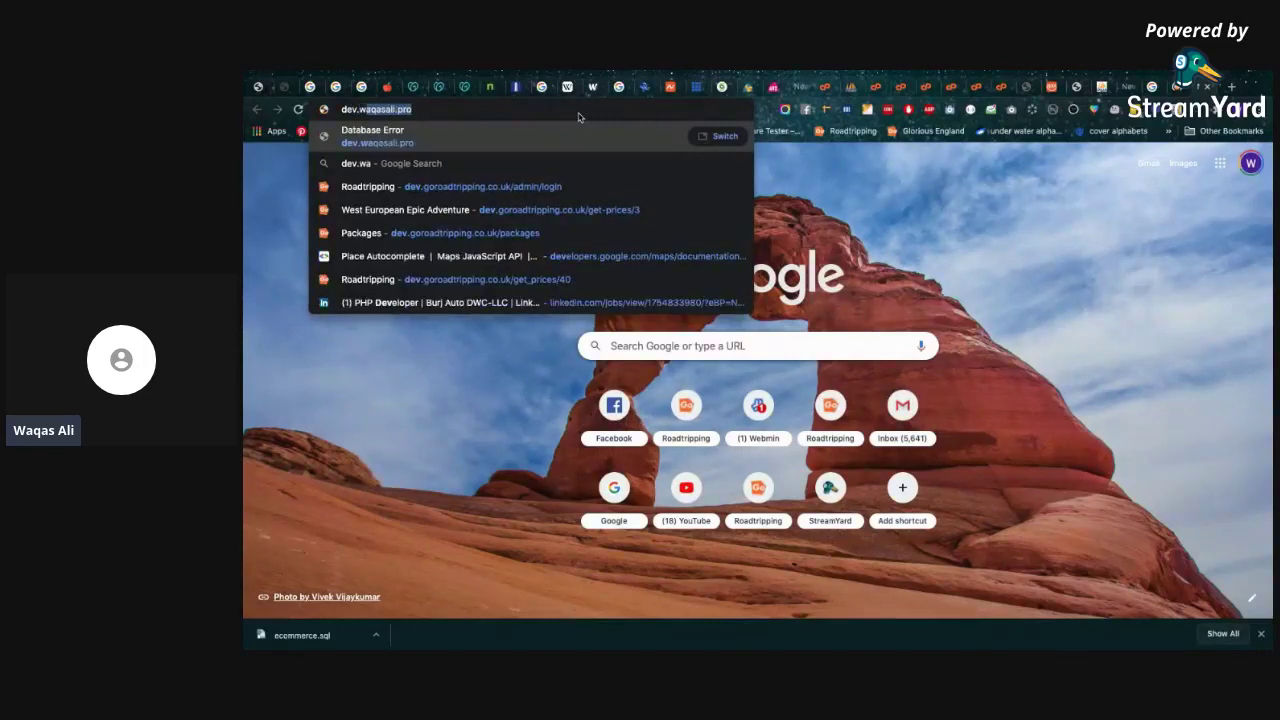
key(Return)
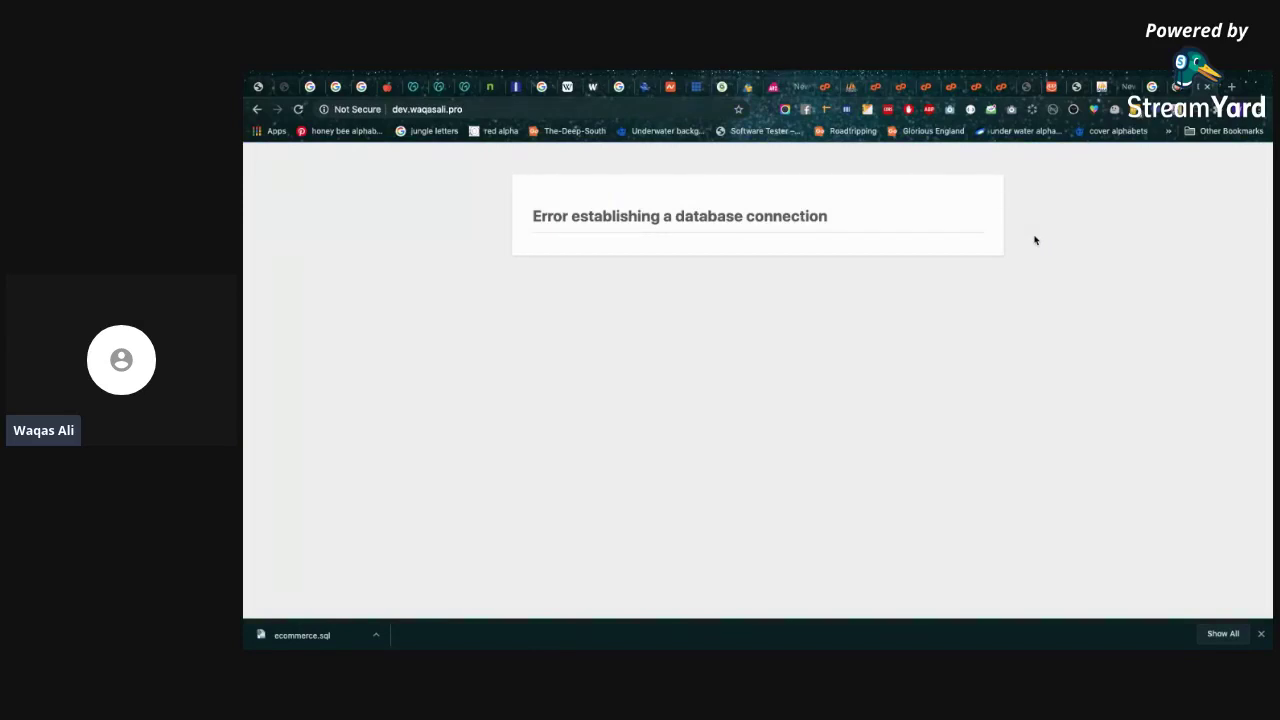
Check the DB settings in wp-config.php, then view phpMyAdmin's successful ecommerce.sql import.
click(885, 90)
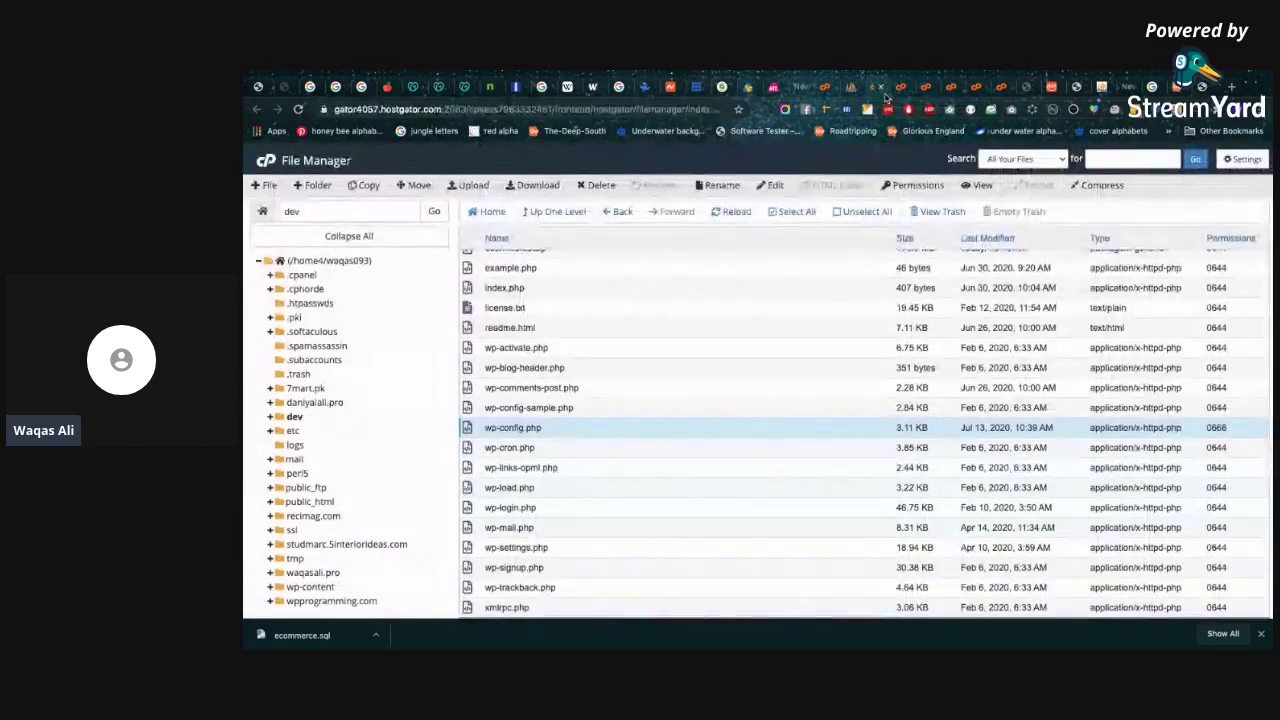
scroll(729, 470, up, 3)
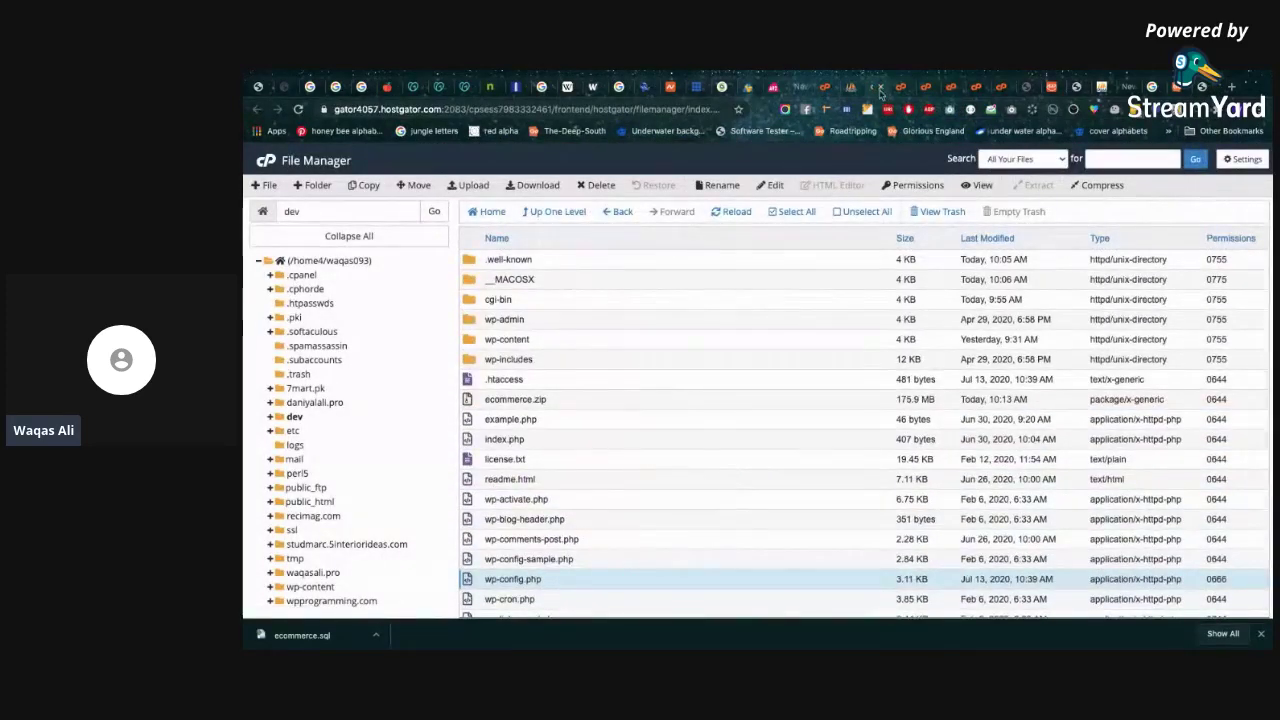
click(898, 90)
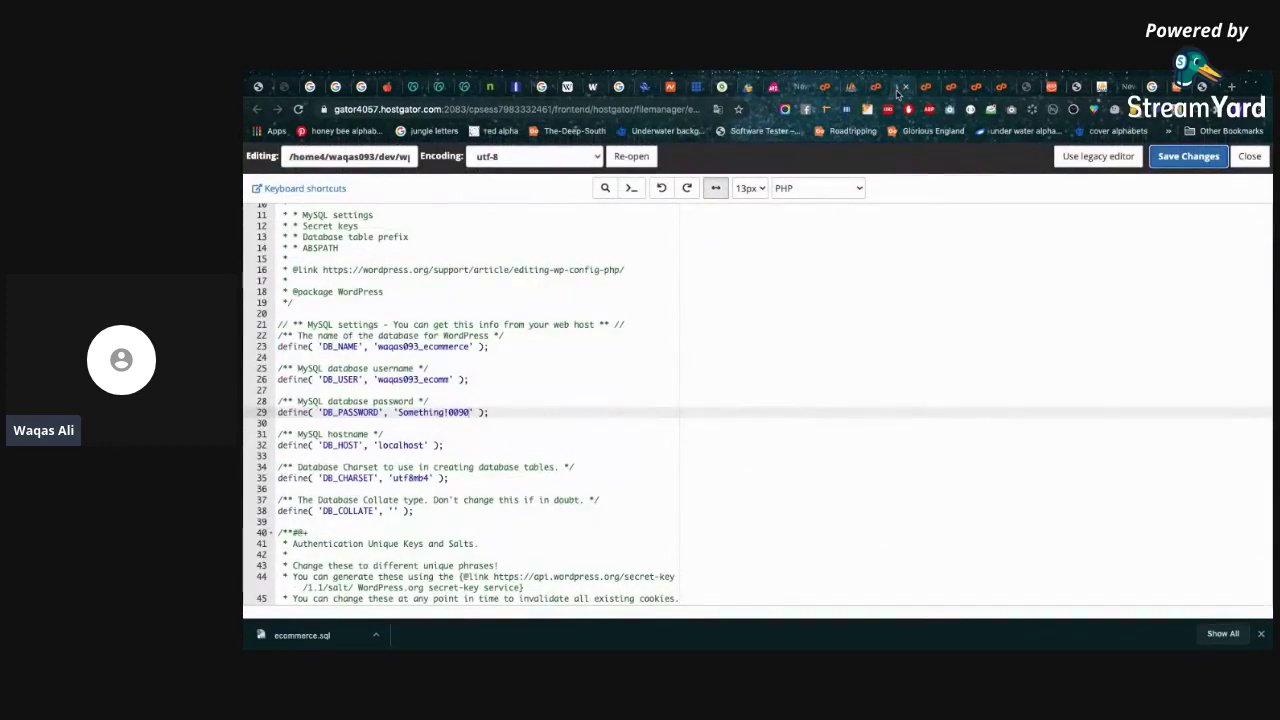
click(855, 90)
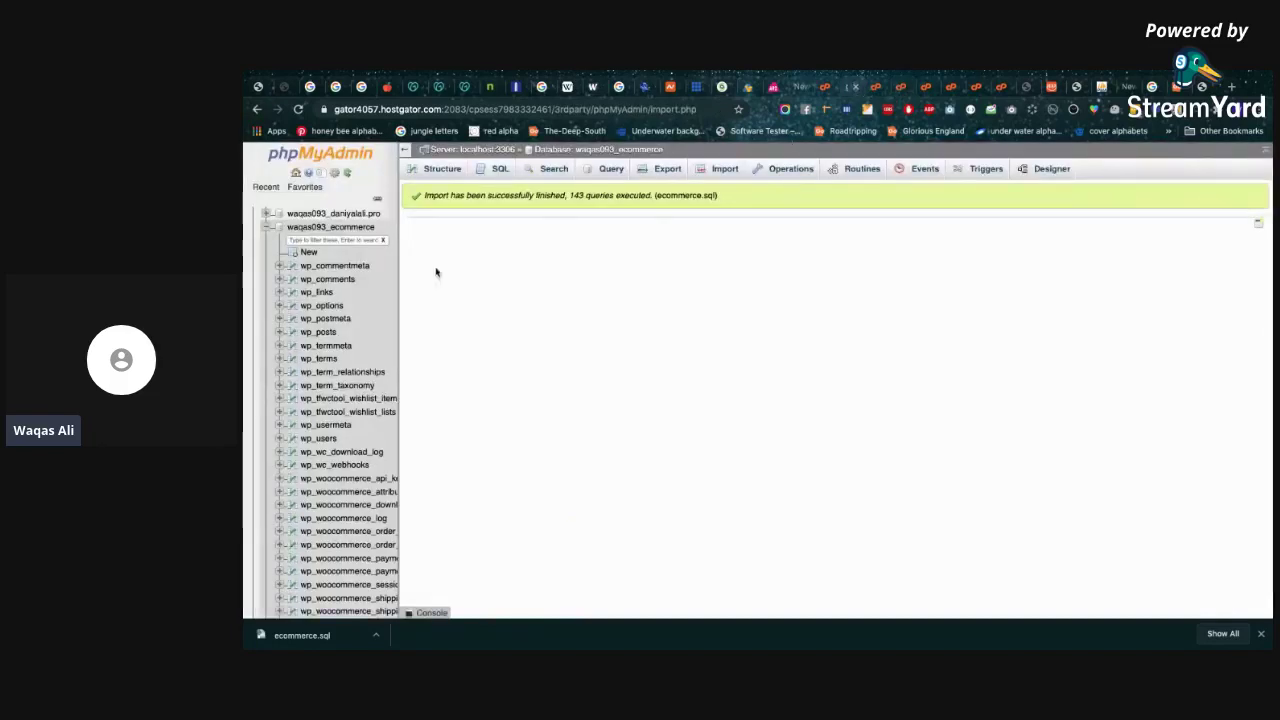
click(325, 318)
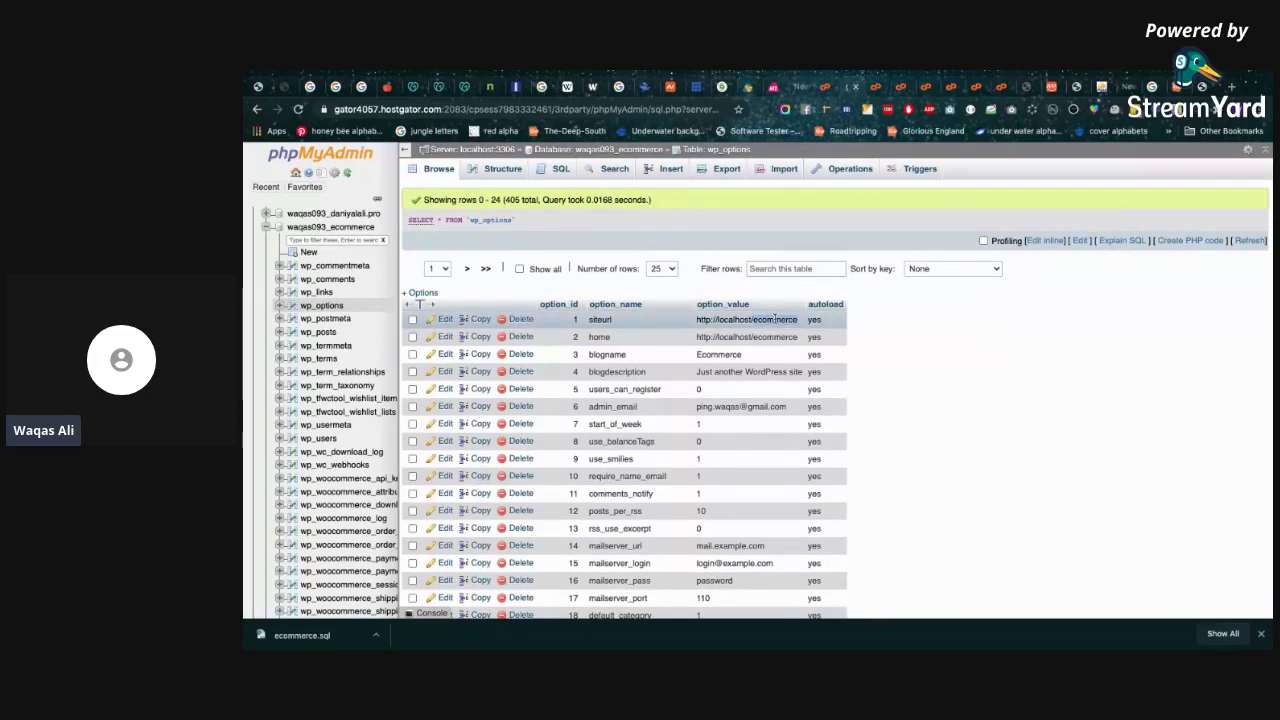
double_click(774, 319)
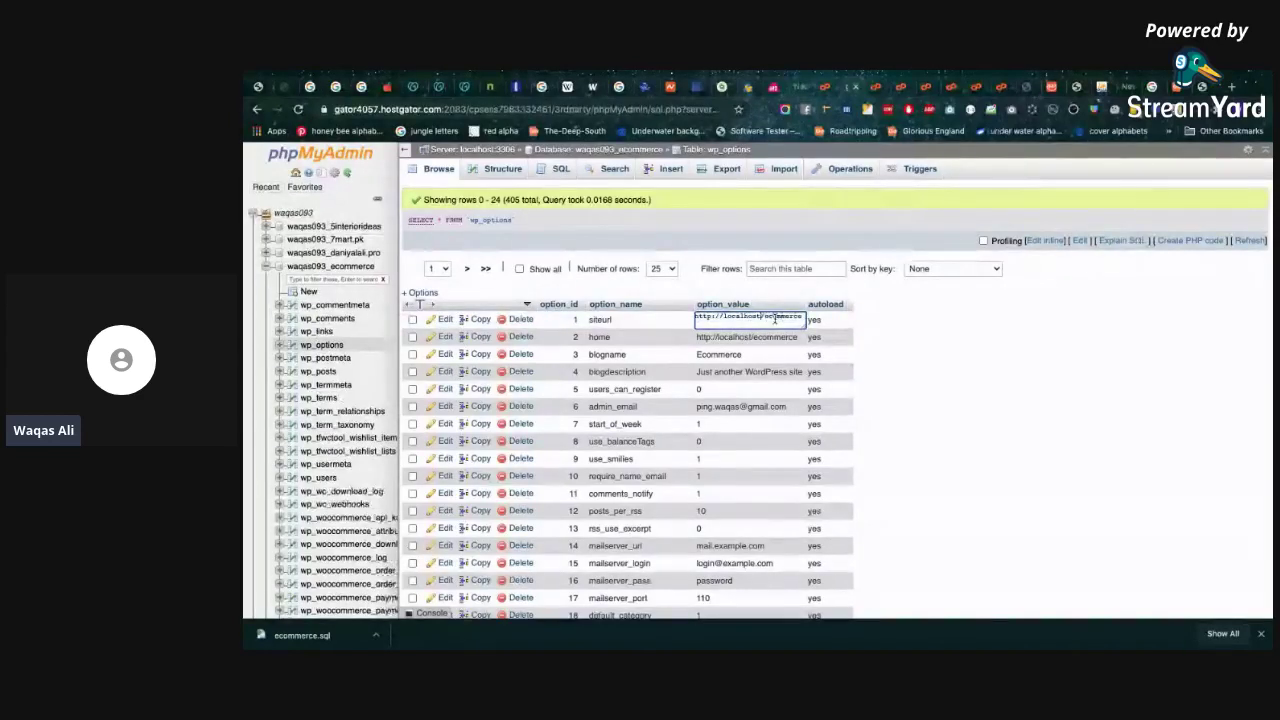
text(https://dev.waqasali)
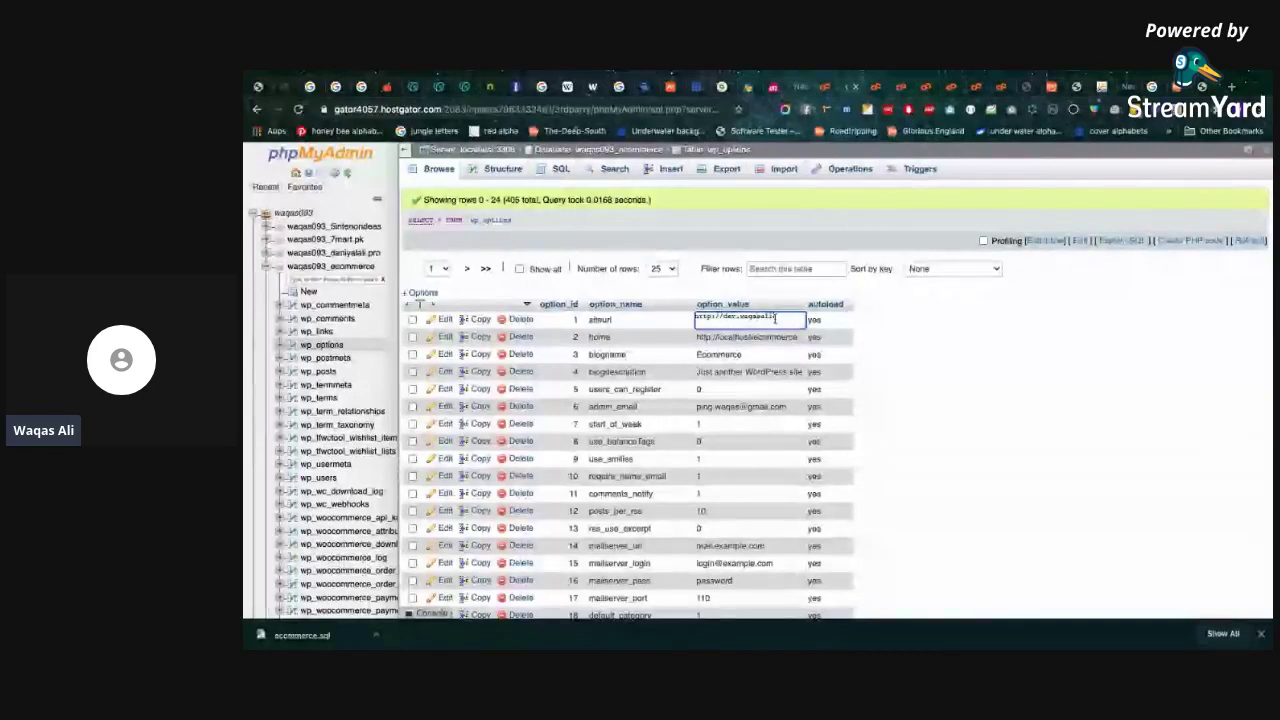
text(.pro)
key(ctrl+a)
click(745, 336)
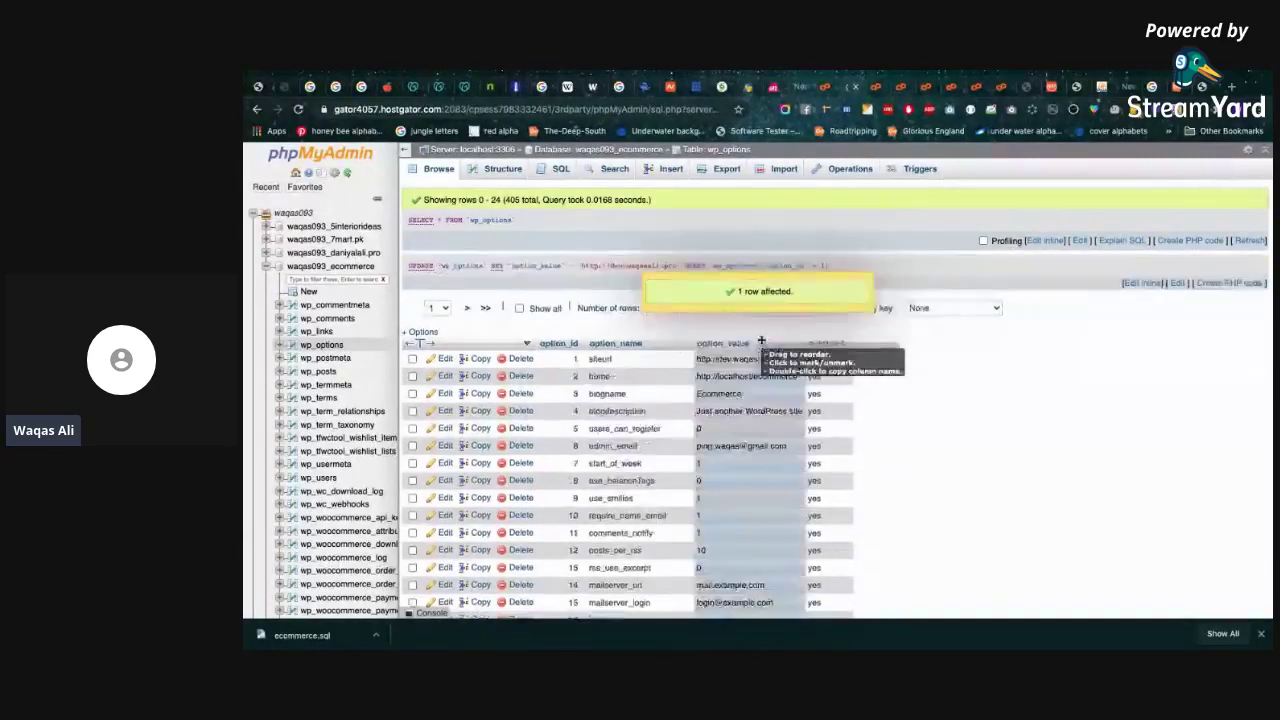
double_click(766, 373)
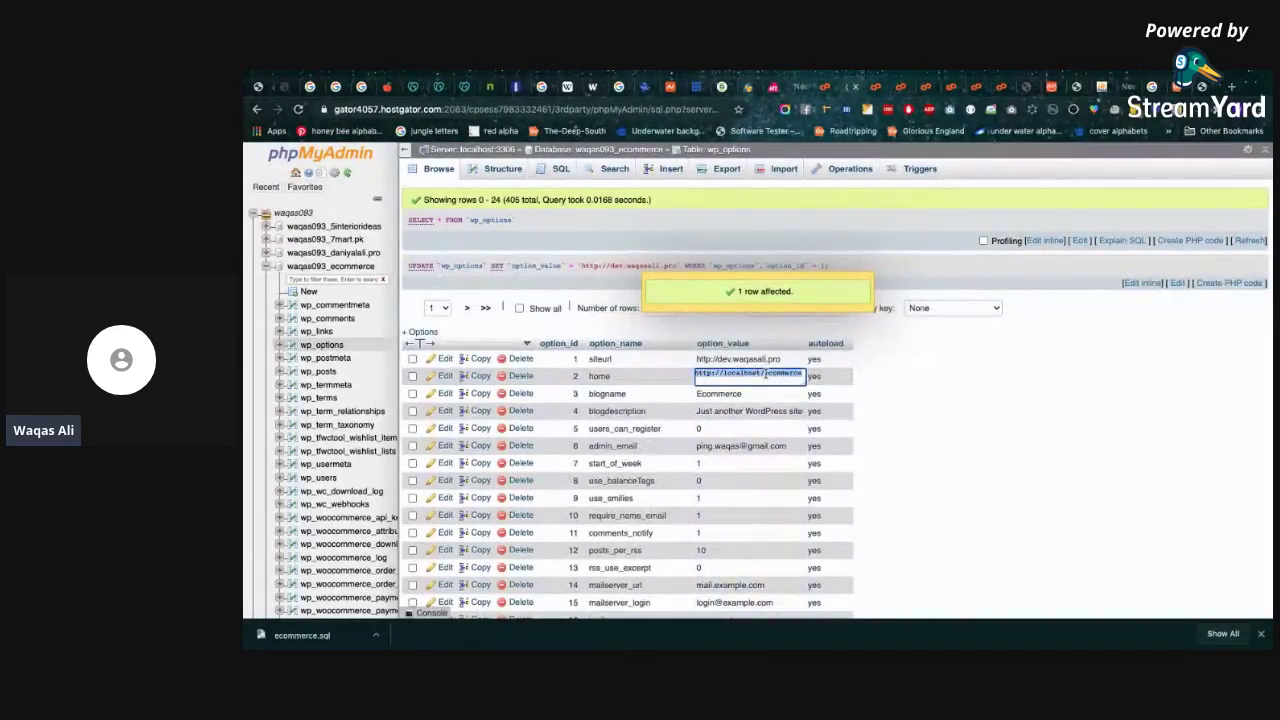
Open wp-config.php from the dev folder in the cPanel file editor.
click(826, 87)
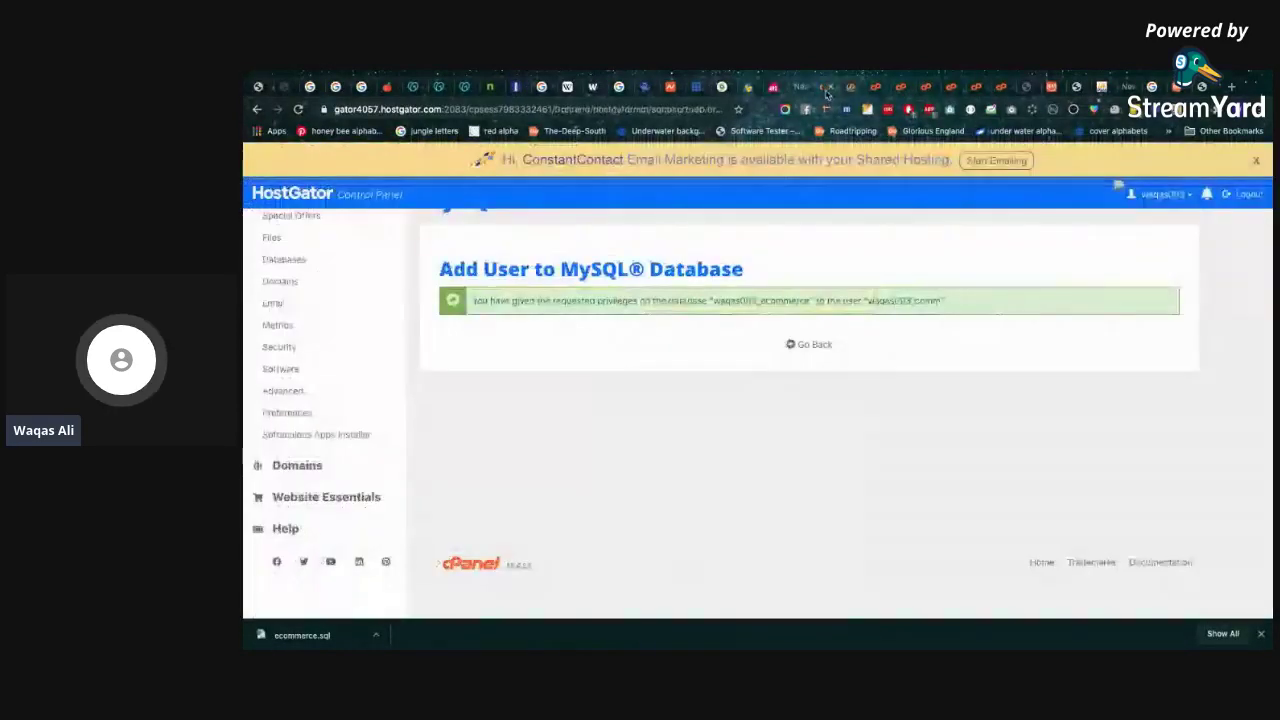
click(852, 87)
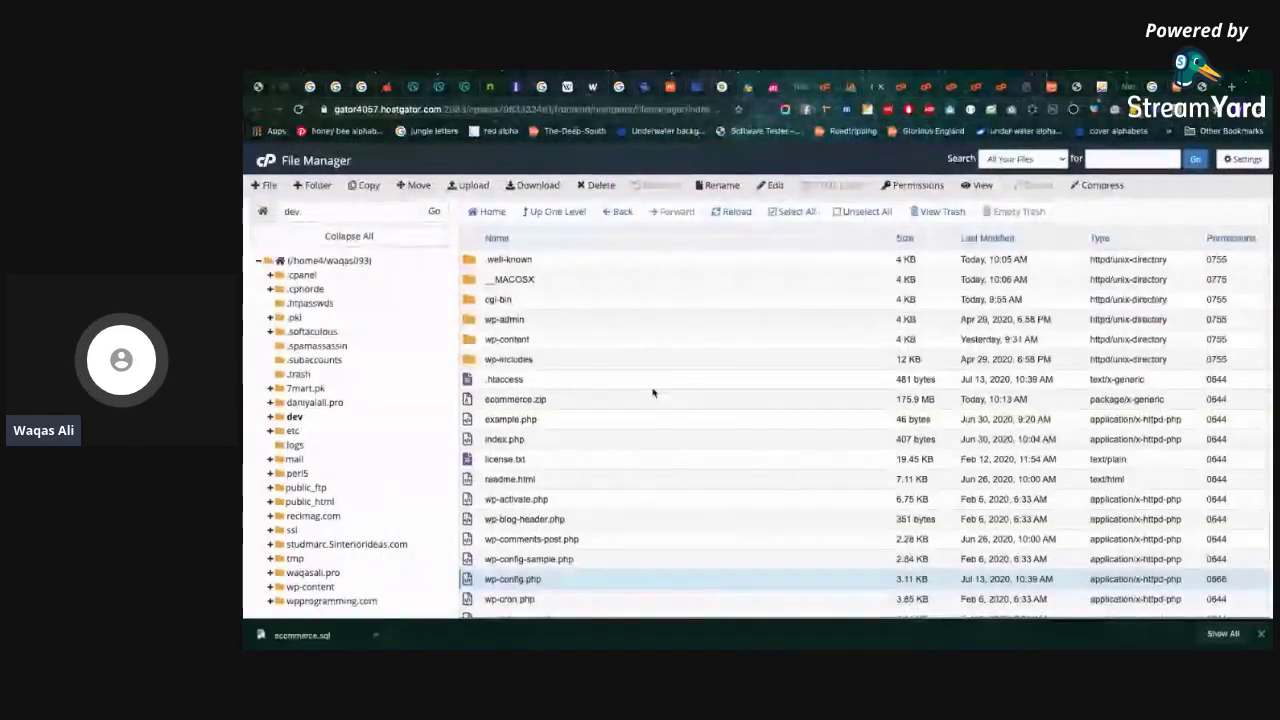
scroll(652, 393, down, 1)
scroll(652, 393, down, 2)
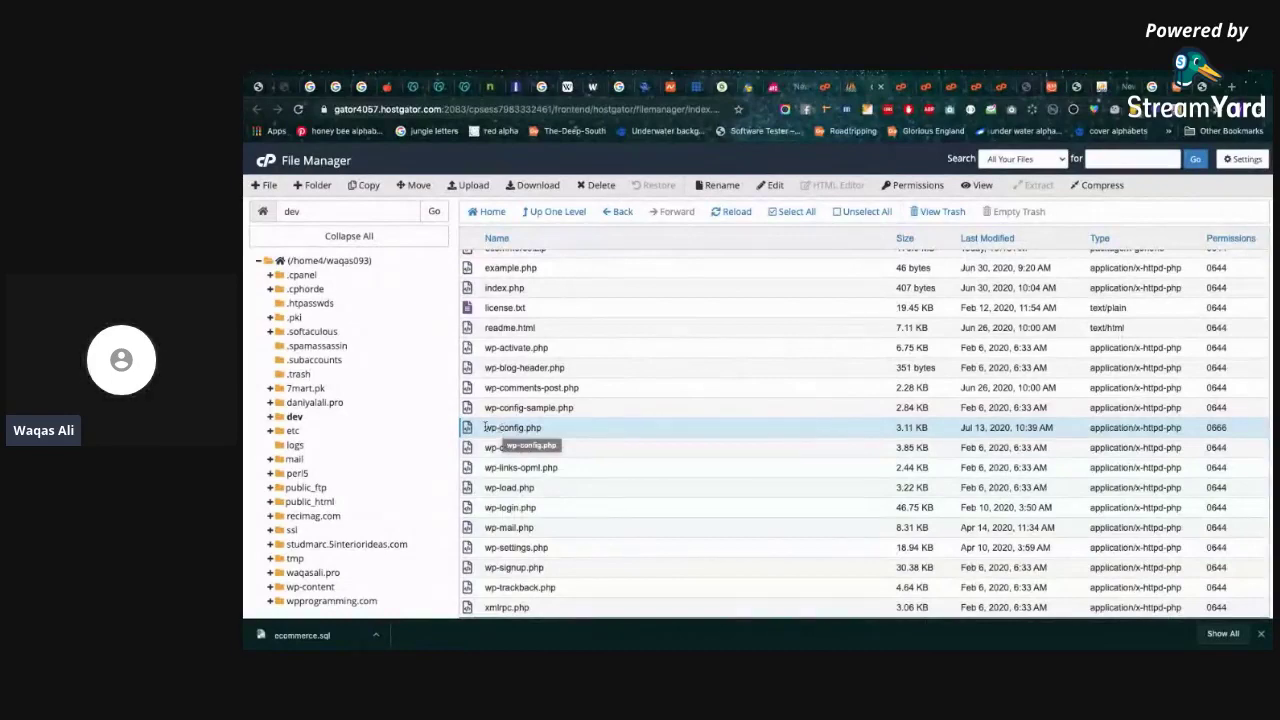
right_click(484, 427)
click(519, 482)
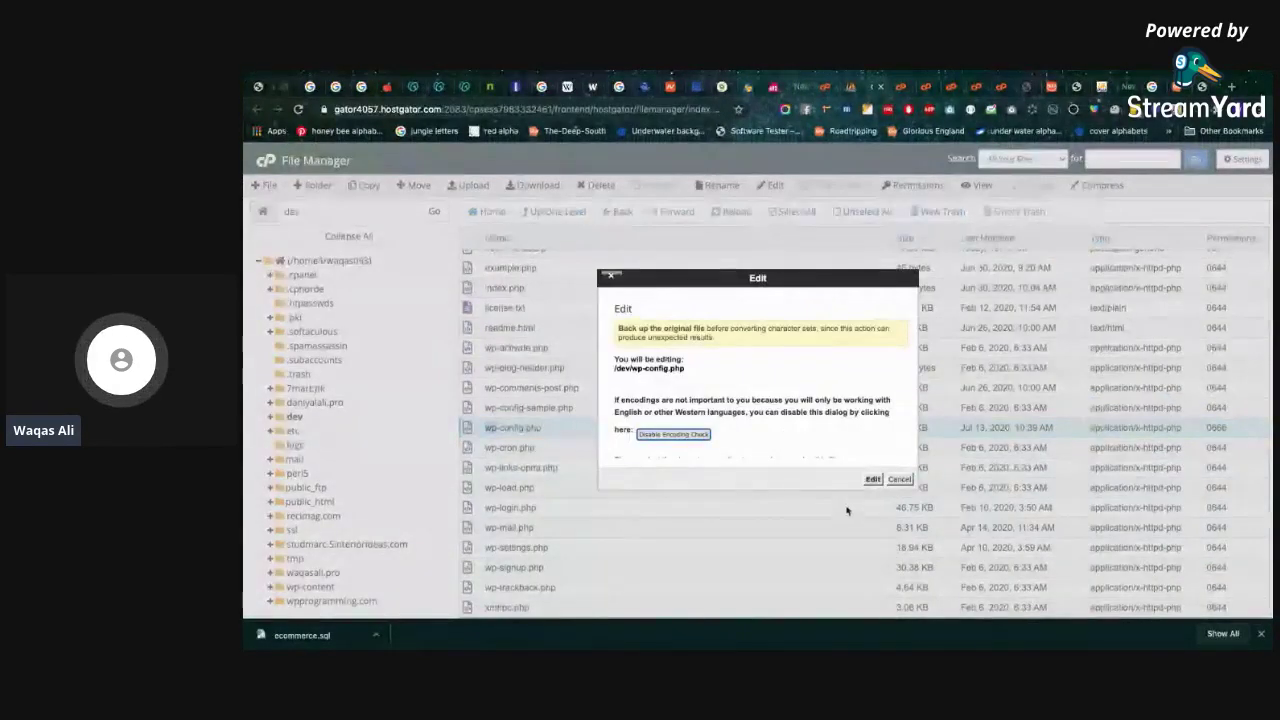
click(870, 480)
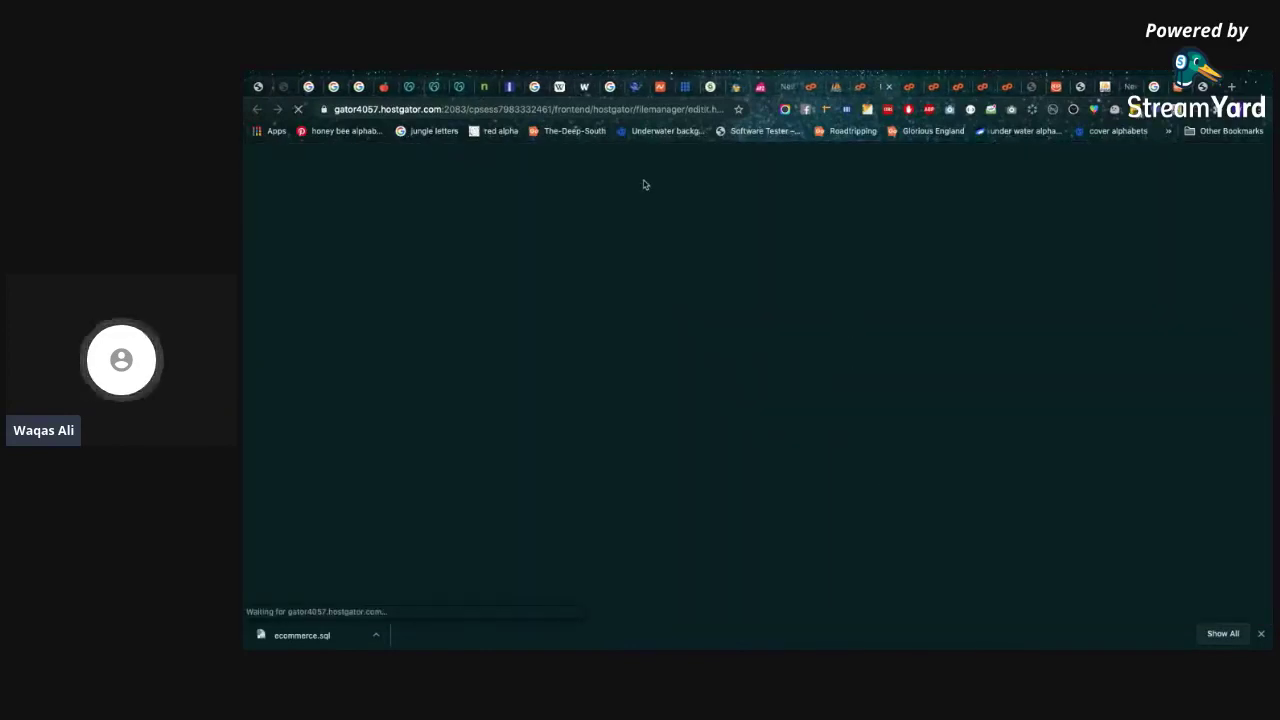
Insert print_r('waqas'); exit; right after <?php and save wp-config.php.
scroll(546, 281, down, 1)
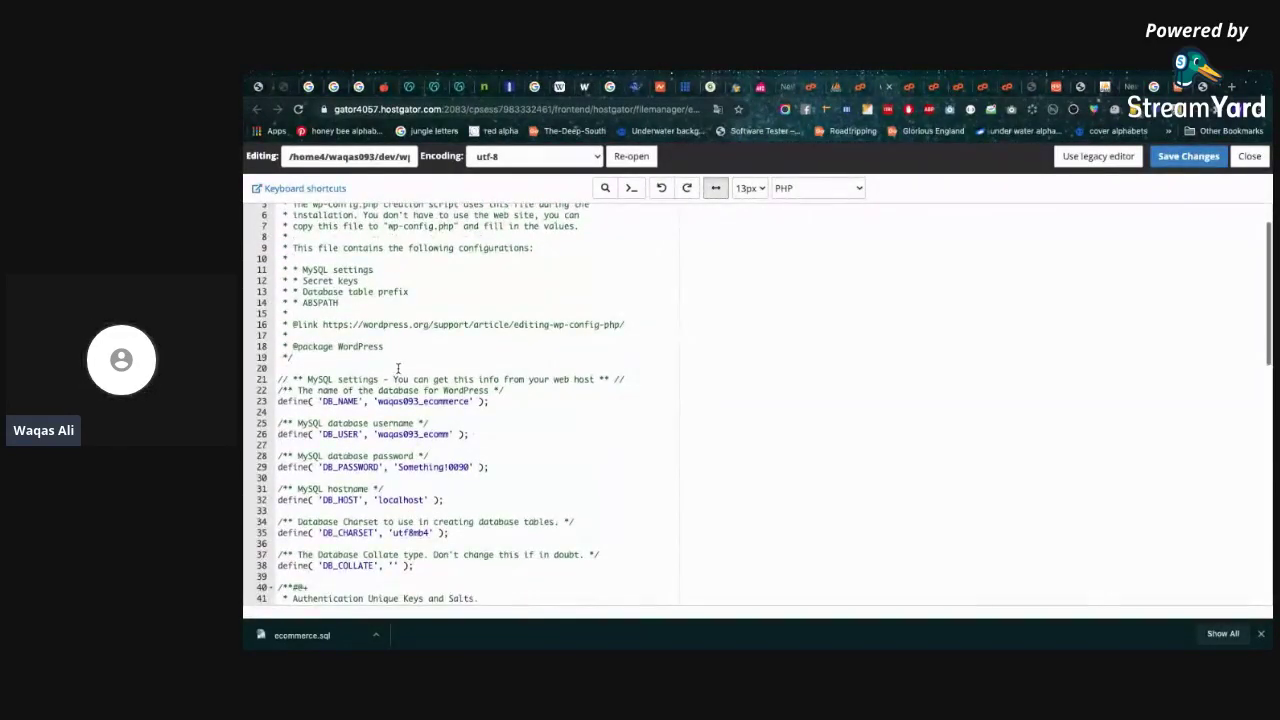
scroll(425, 358, up, 1)
click(379, 213)
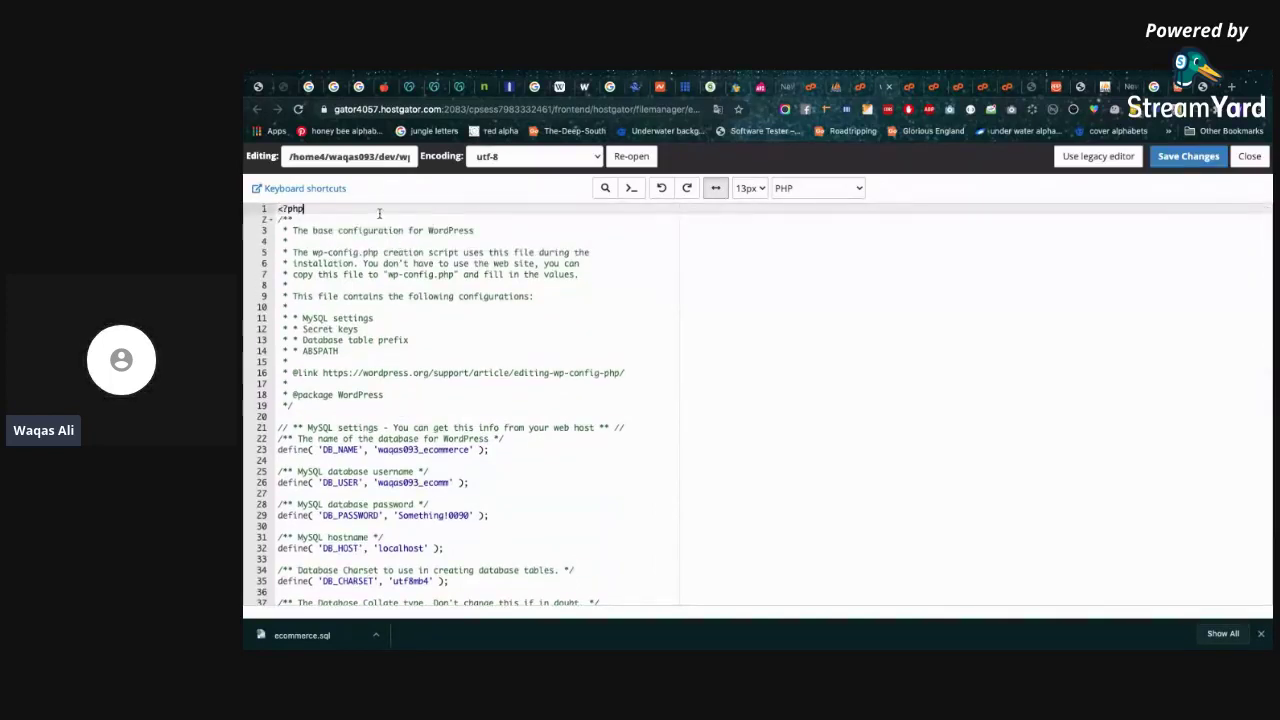
key(Return)
key(Return)
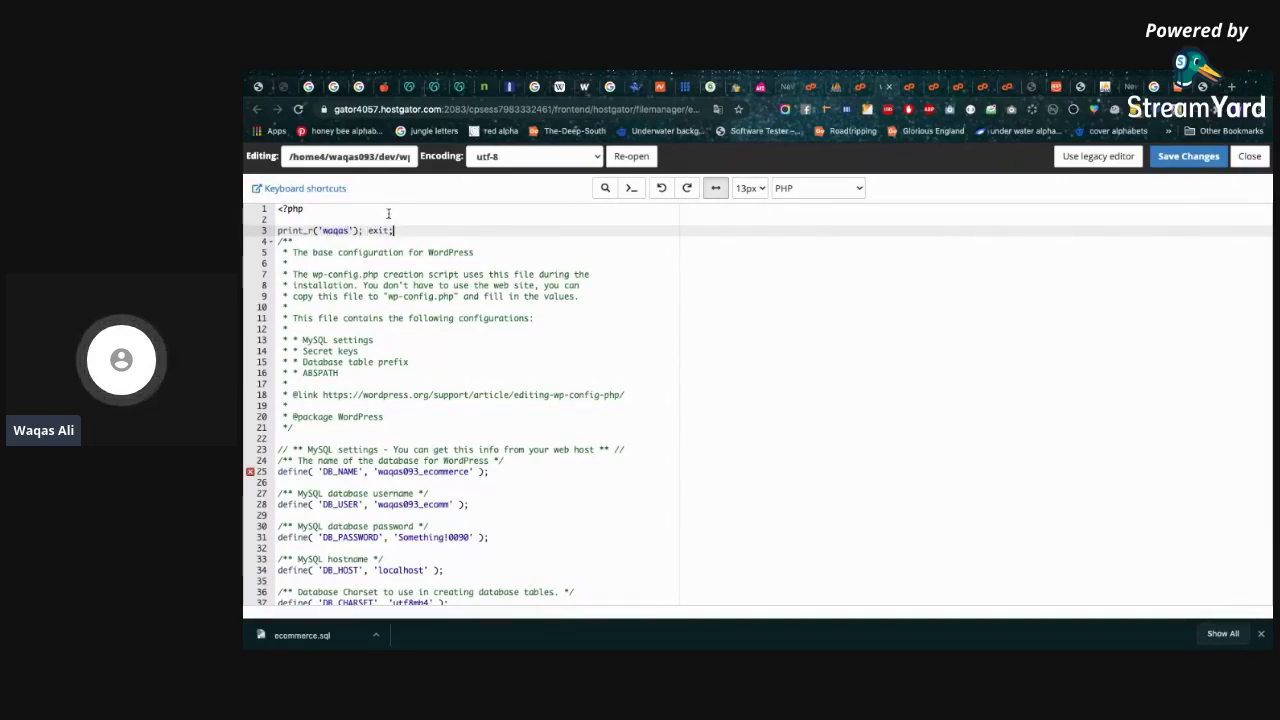
click(1188, 156)
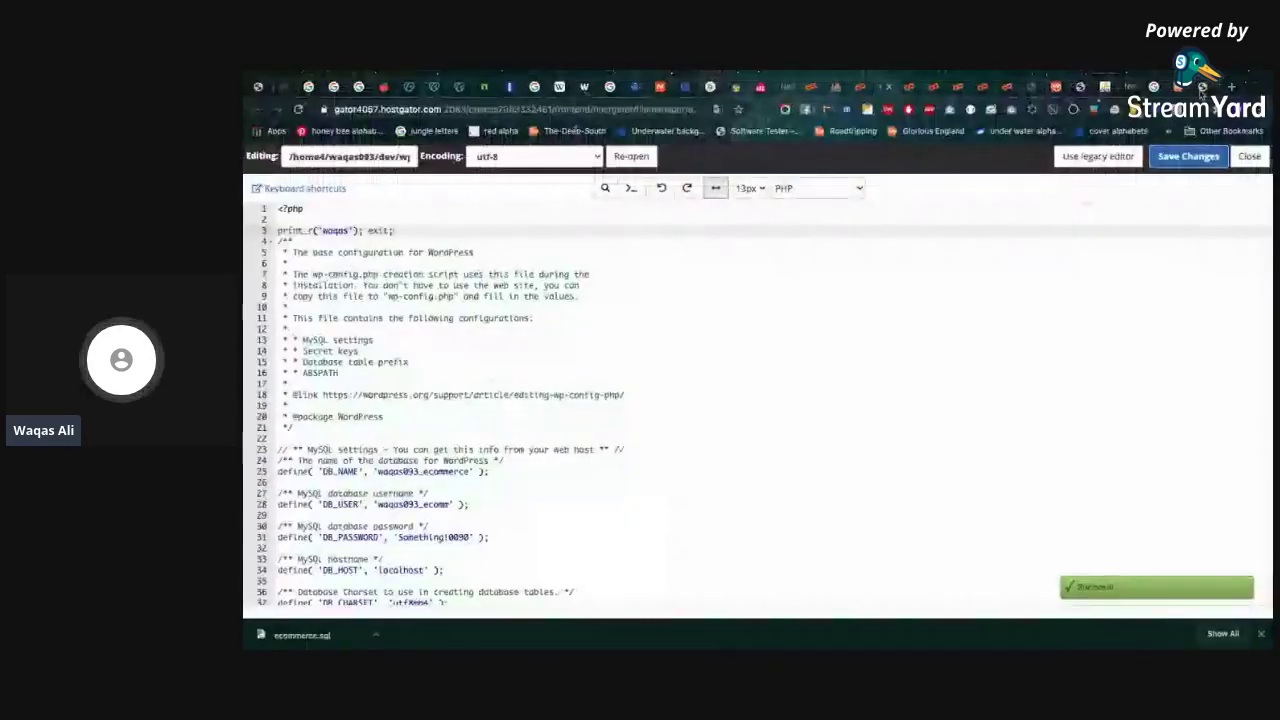
click(687, 86)
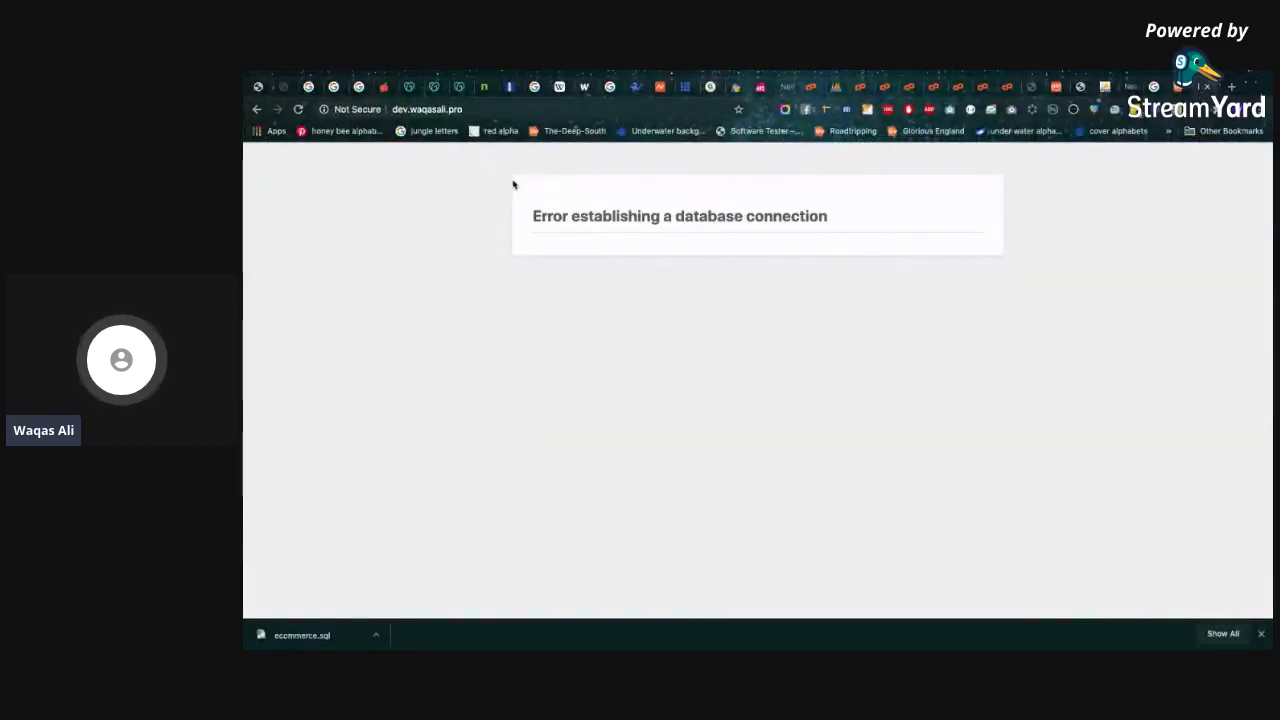
Reload dev.waqasali.pro to see 'waqas' printed, then return to cPanel's privileges confirmation page.
click(499, 112)
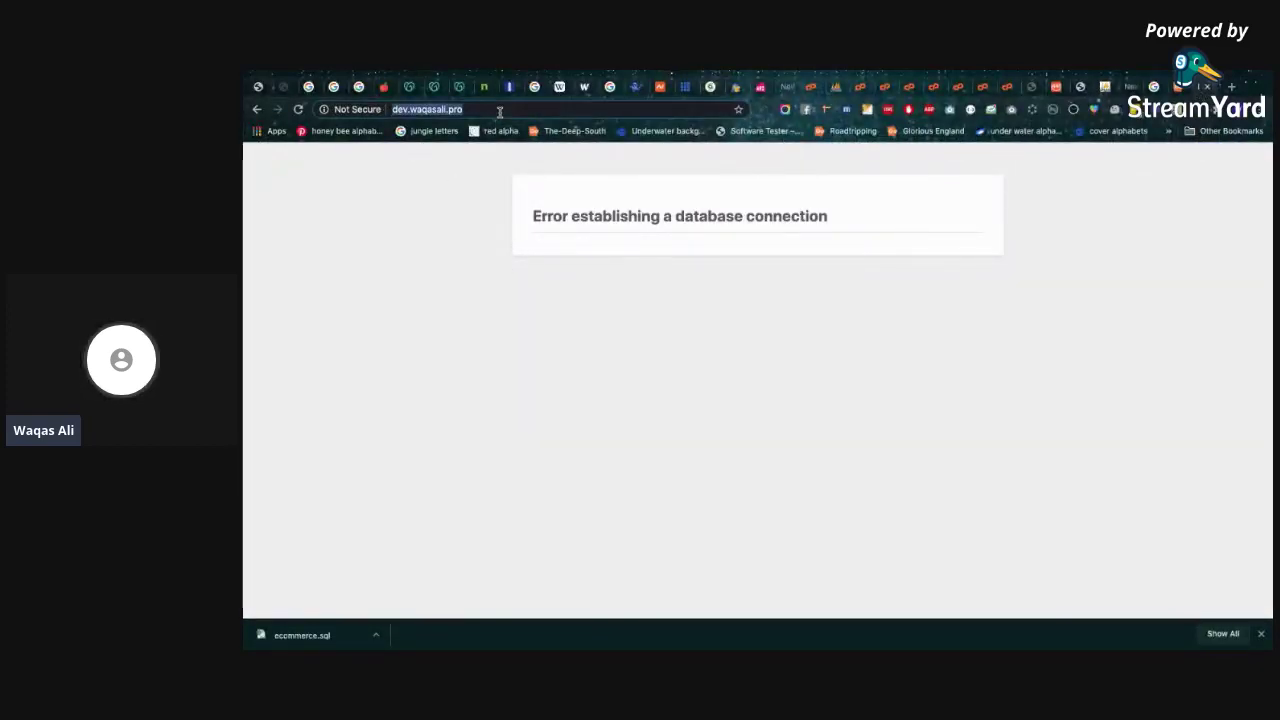
key(Return)
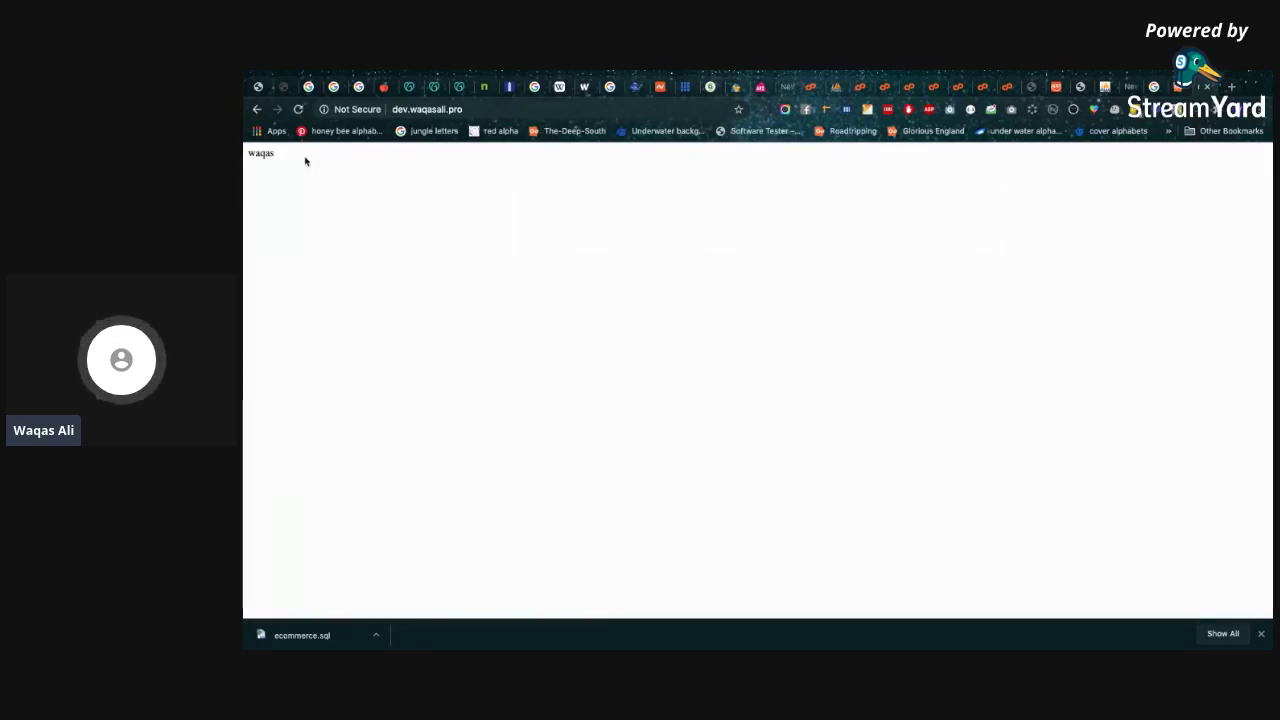
click(842, 90)
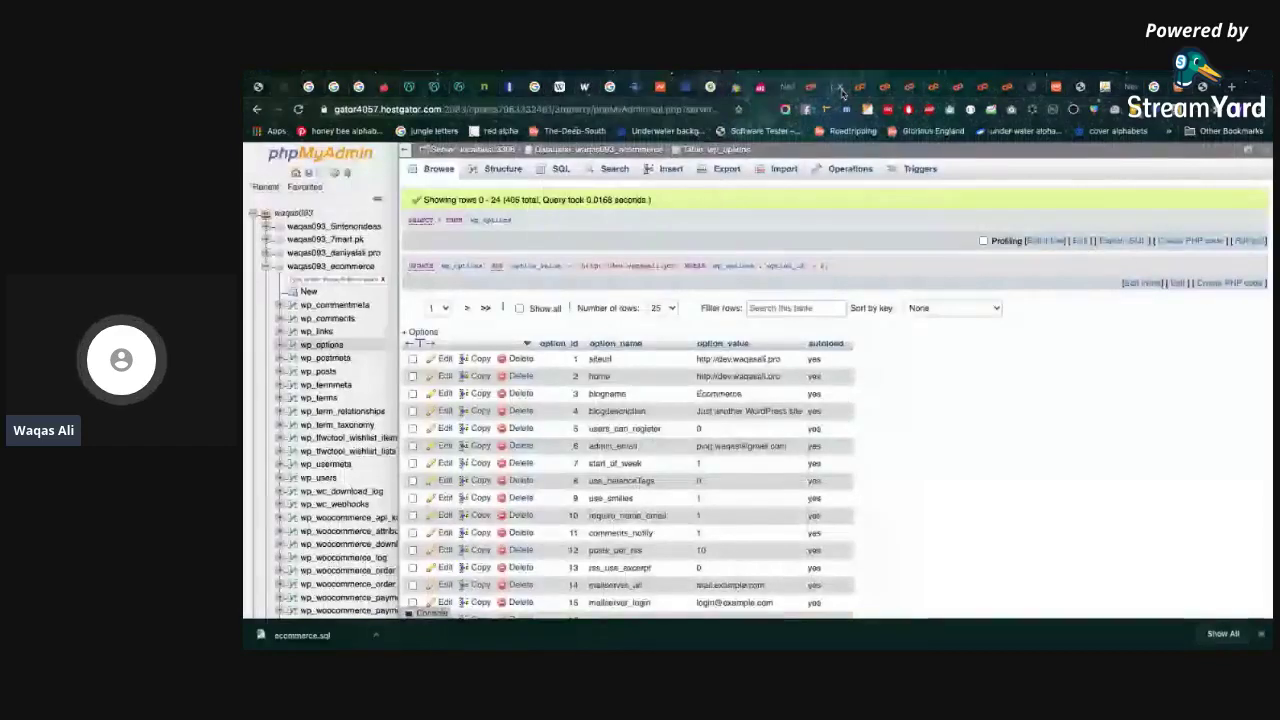
click(852, 88)
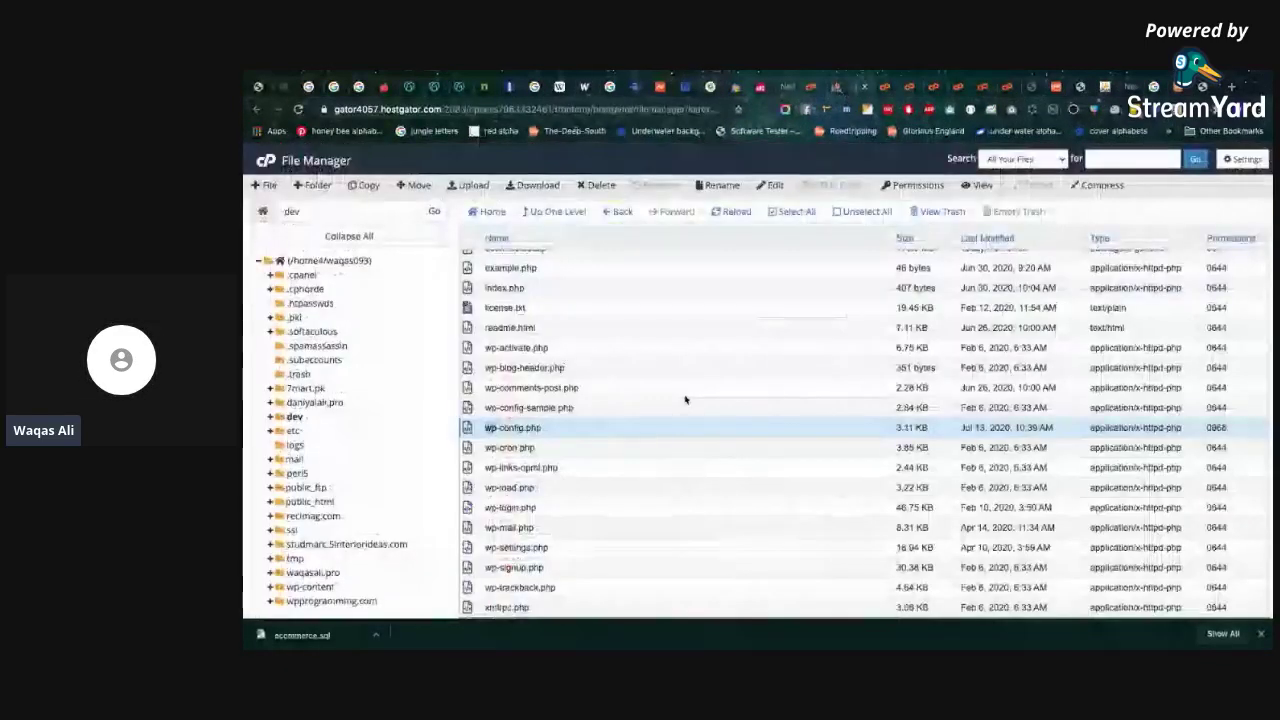
click(841, 95)
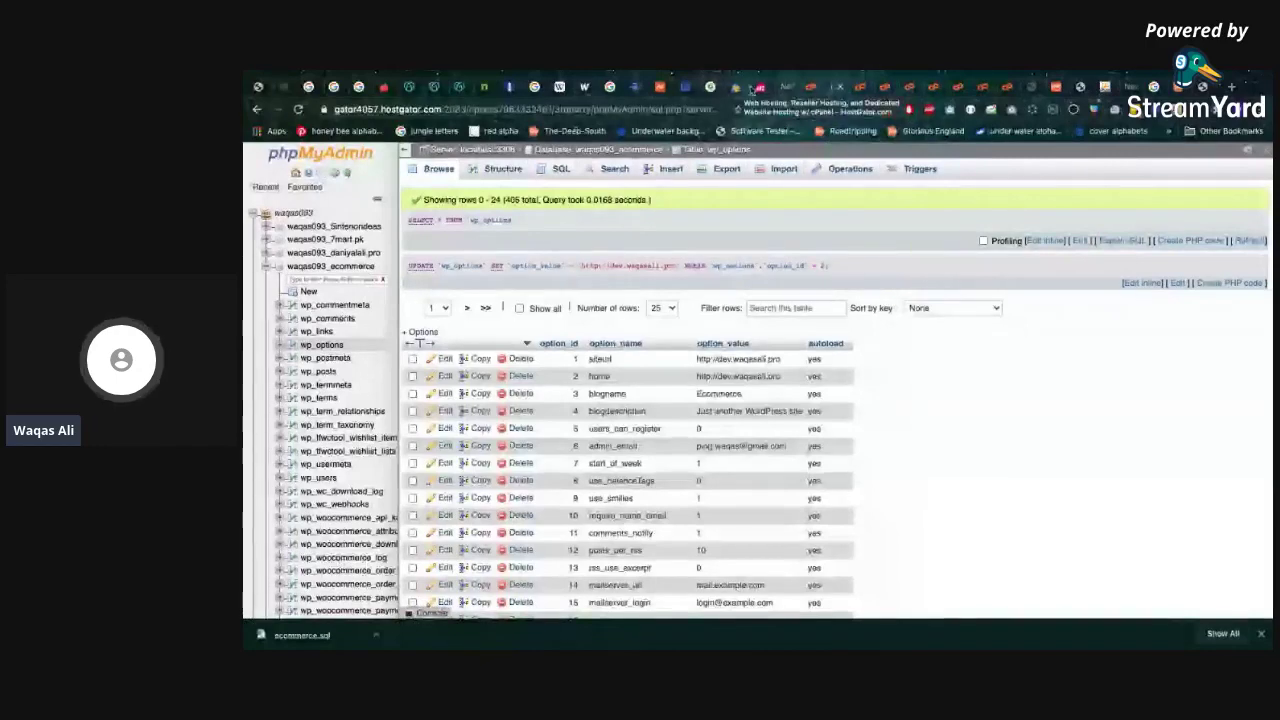
click(809, 90)
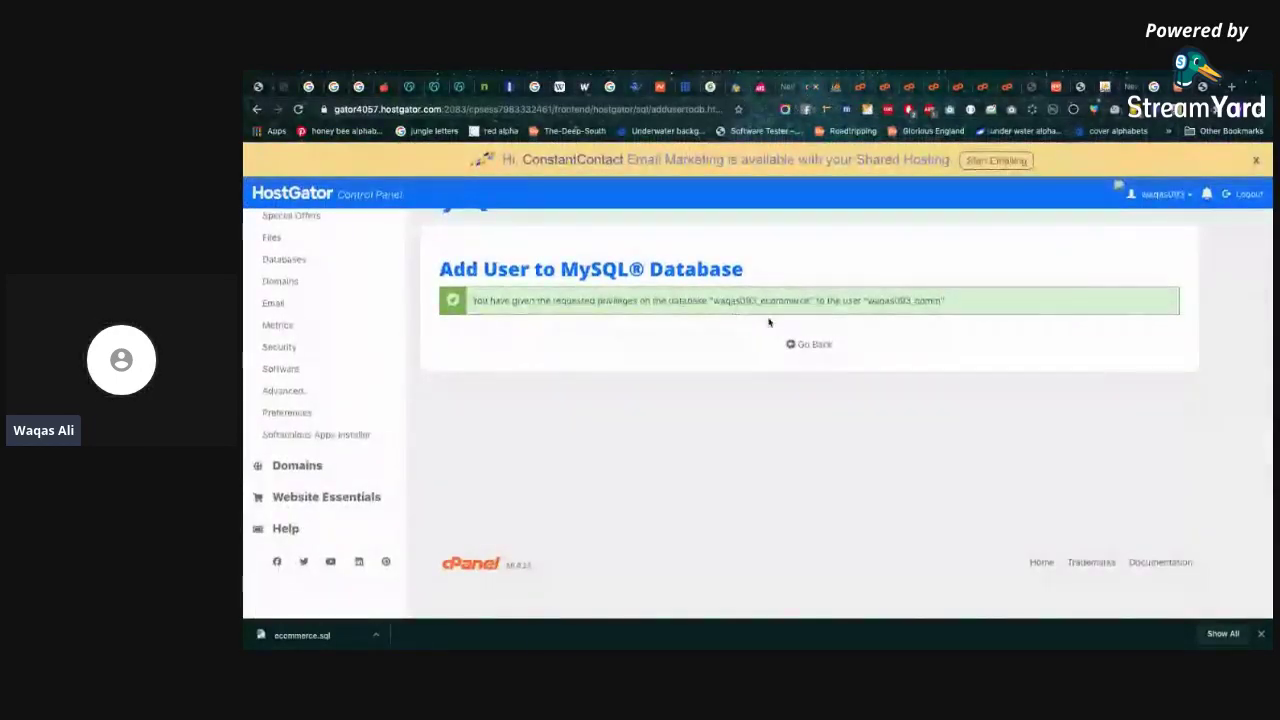
Go back to MySQL Databases and select waqas093_ecommerce in the Current Databases list.
click(816, 344)
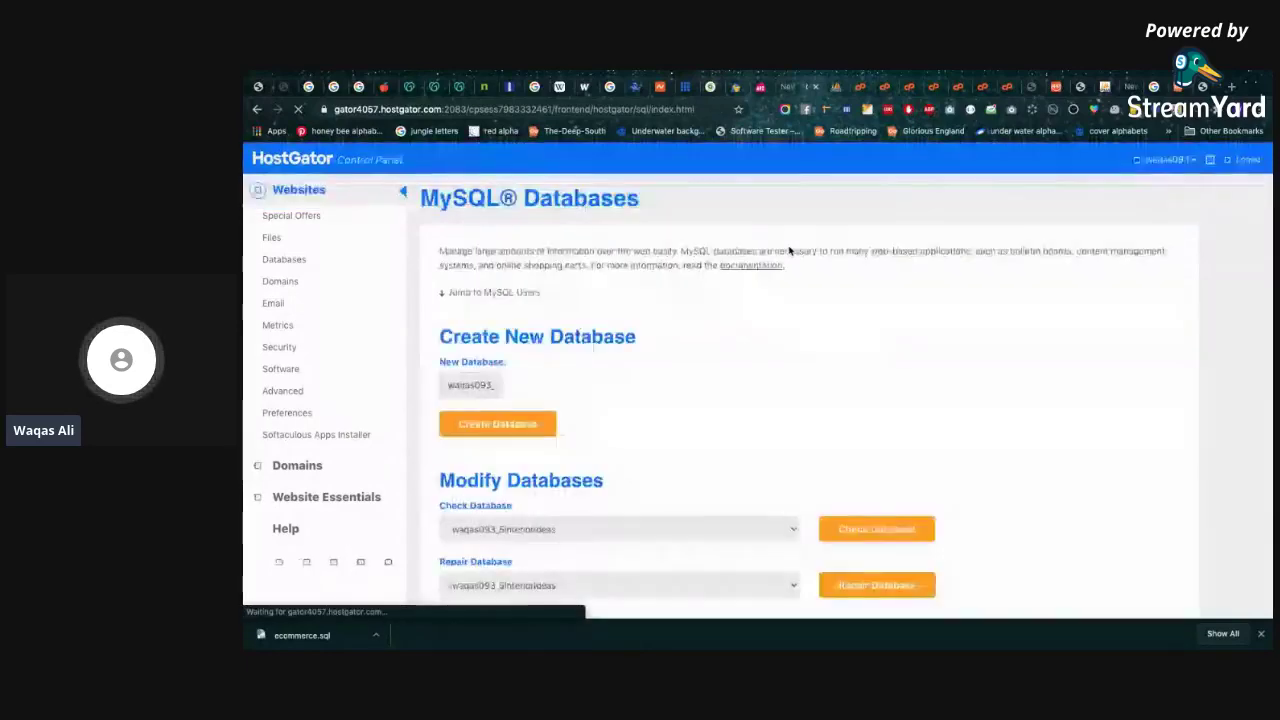
scroll(780, 375, down, 5)
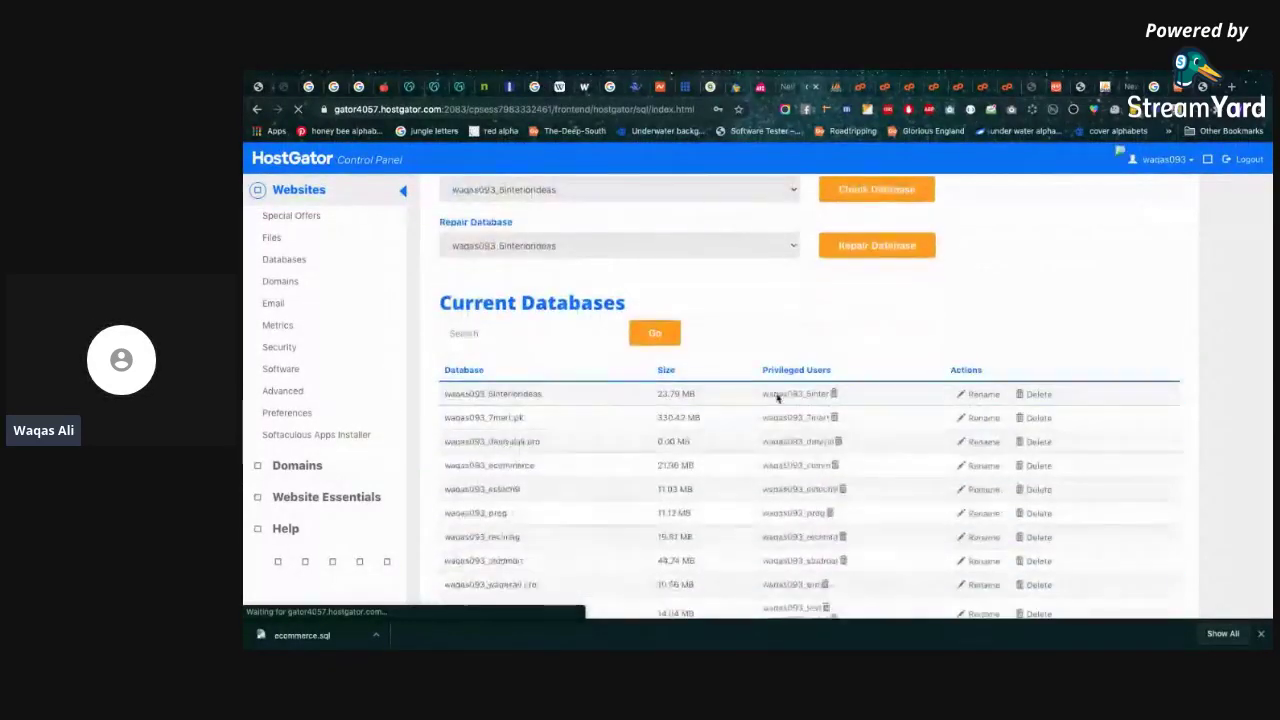
scroll(777, 398, down, 4)
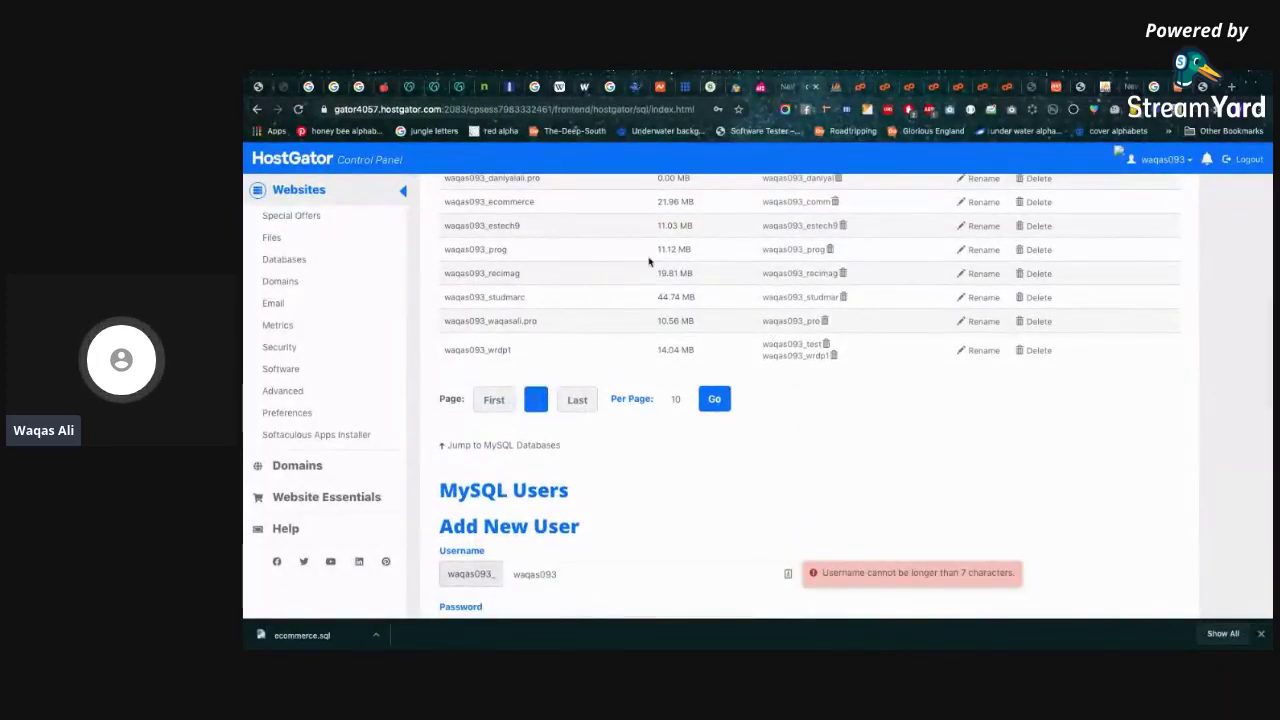
drag(536, 240, 497, 240)
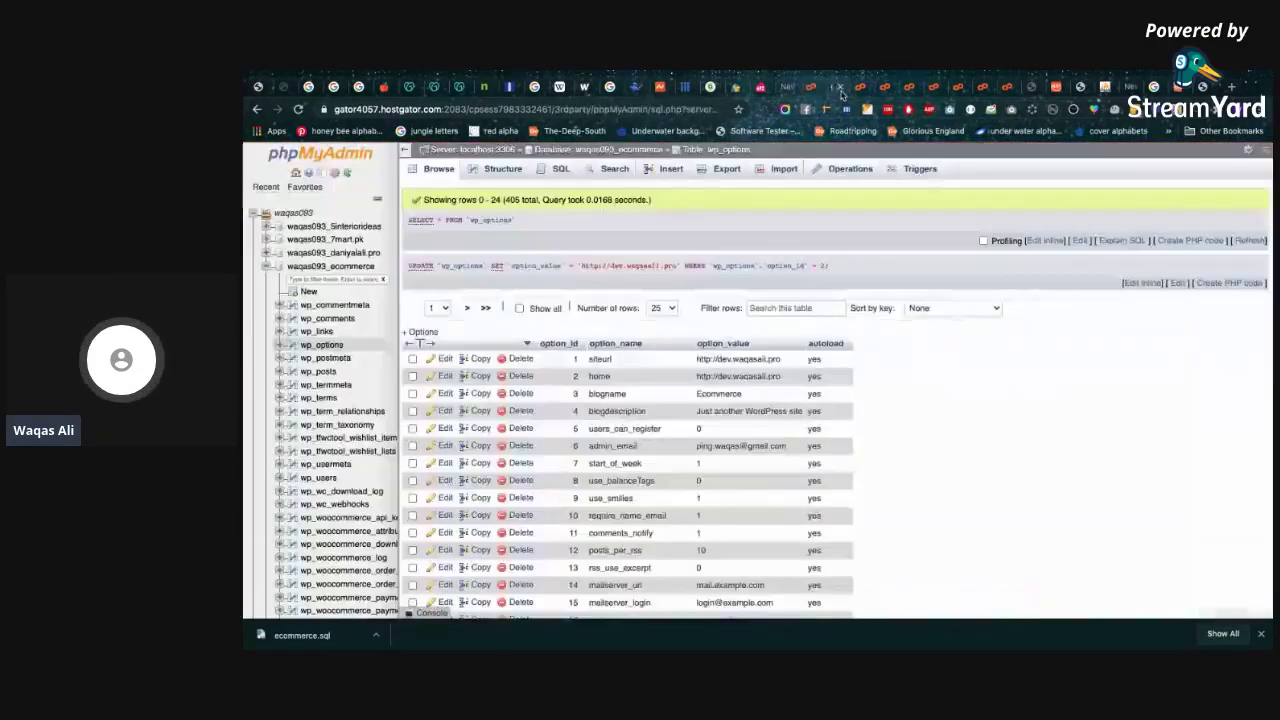
click(838, 87)
Reopen wp-config.php, trim the debug line, and select the DB_NAME value on line 25.
click(862, 87)
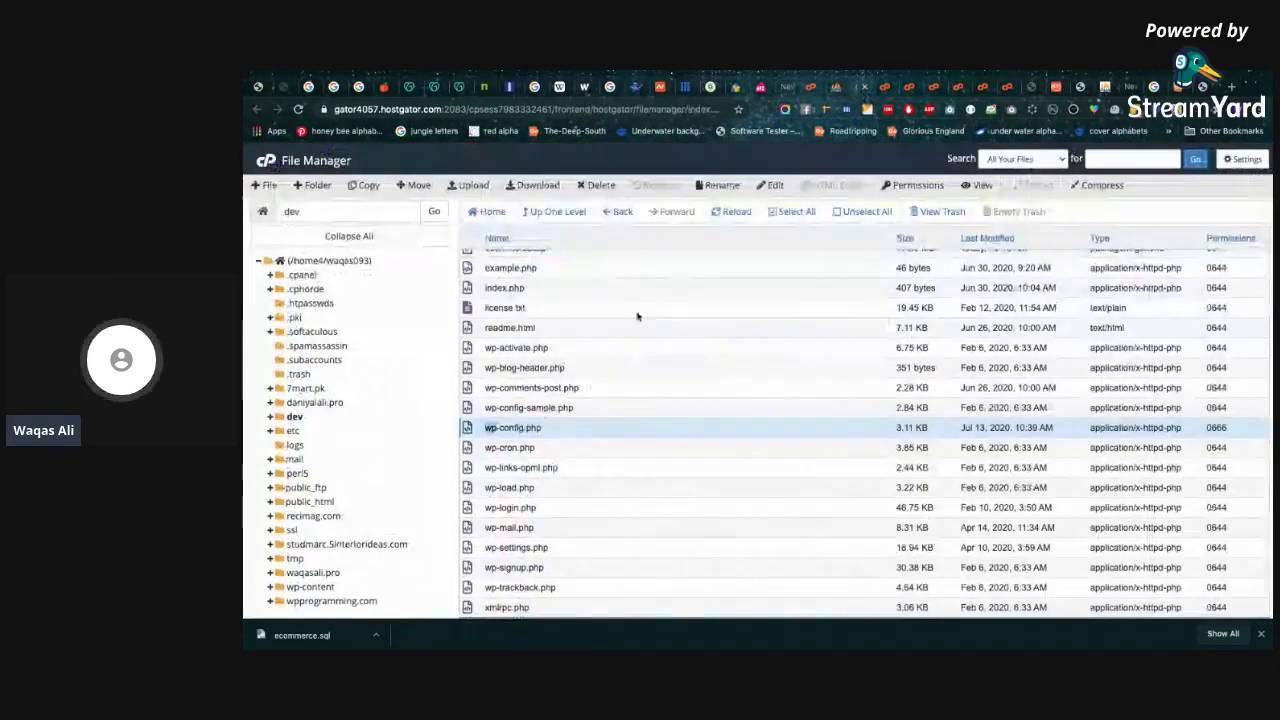
right_click(487, 430)
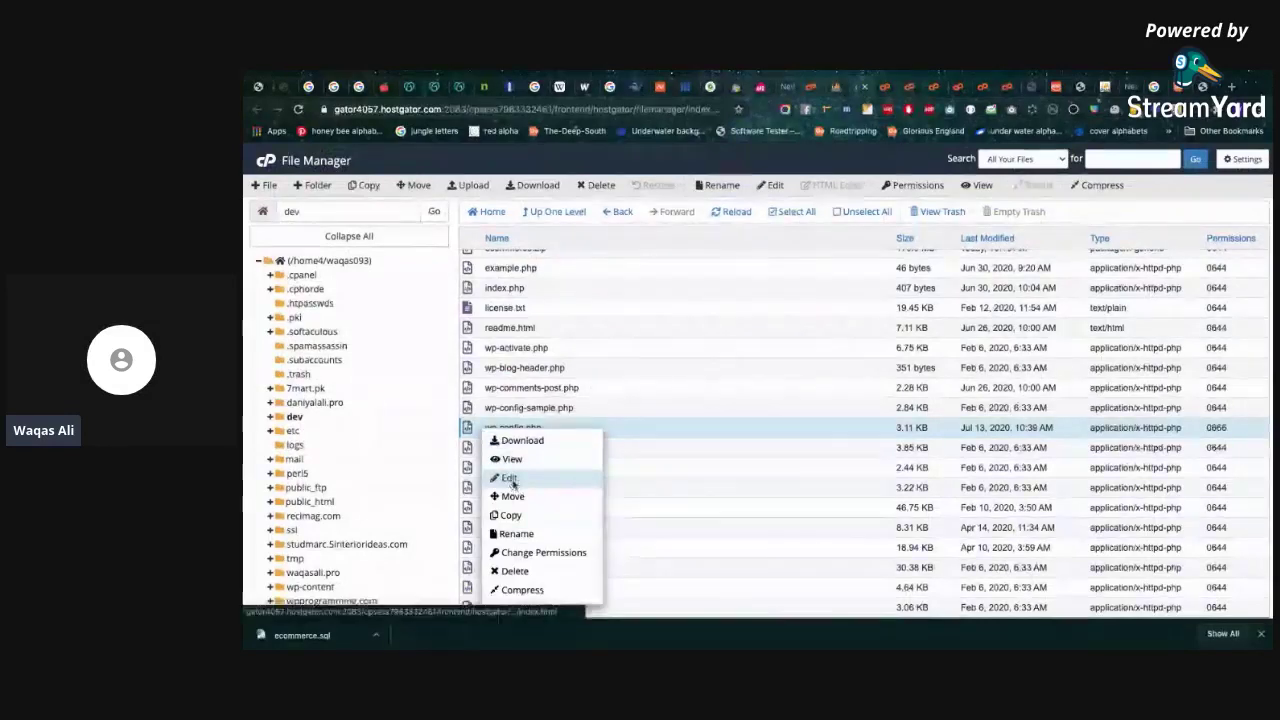
click(510, 478)
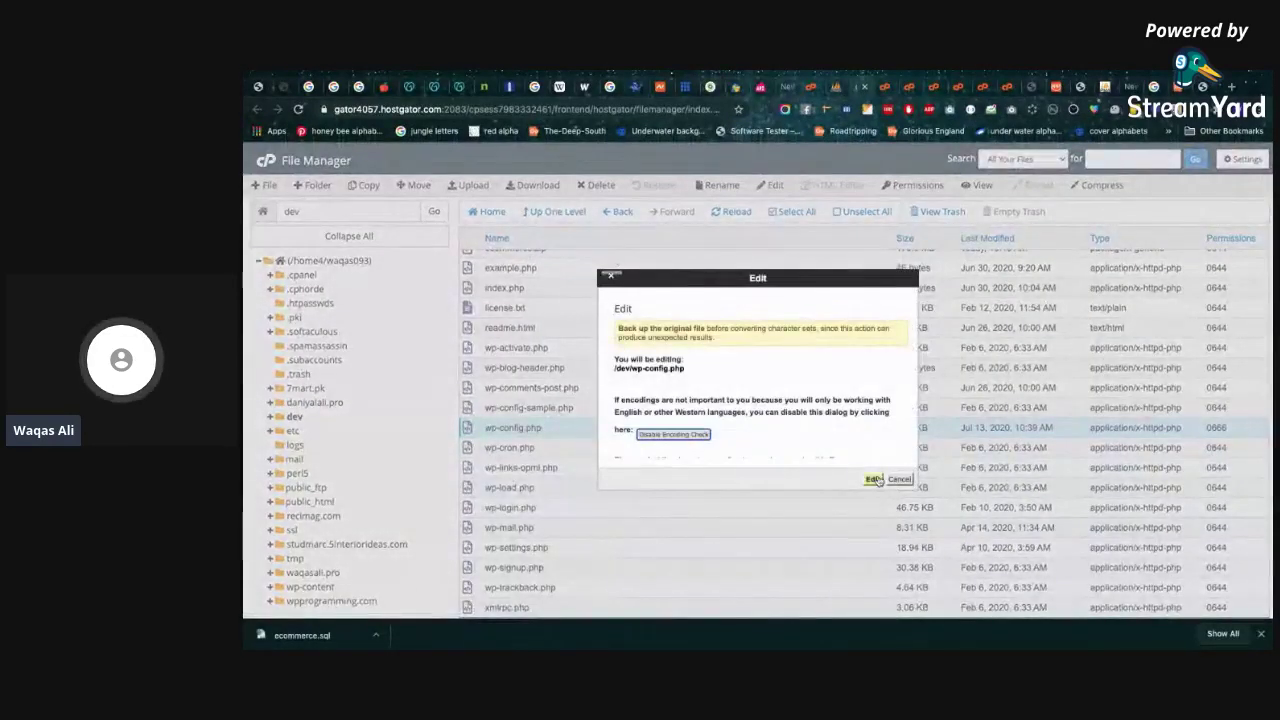
click(873, 480)
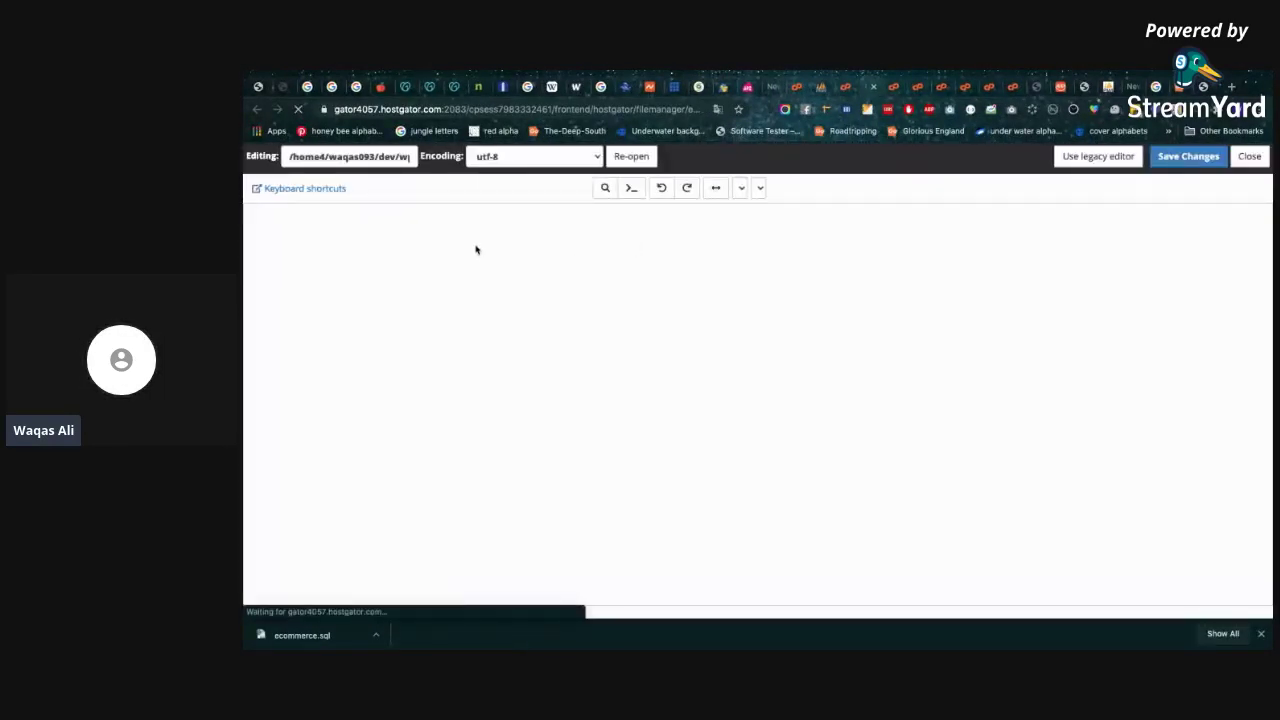
click(412, 231)
key(BackSpace)
key(BackSpace)
scroll(447, 374, down, 3)
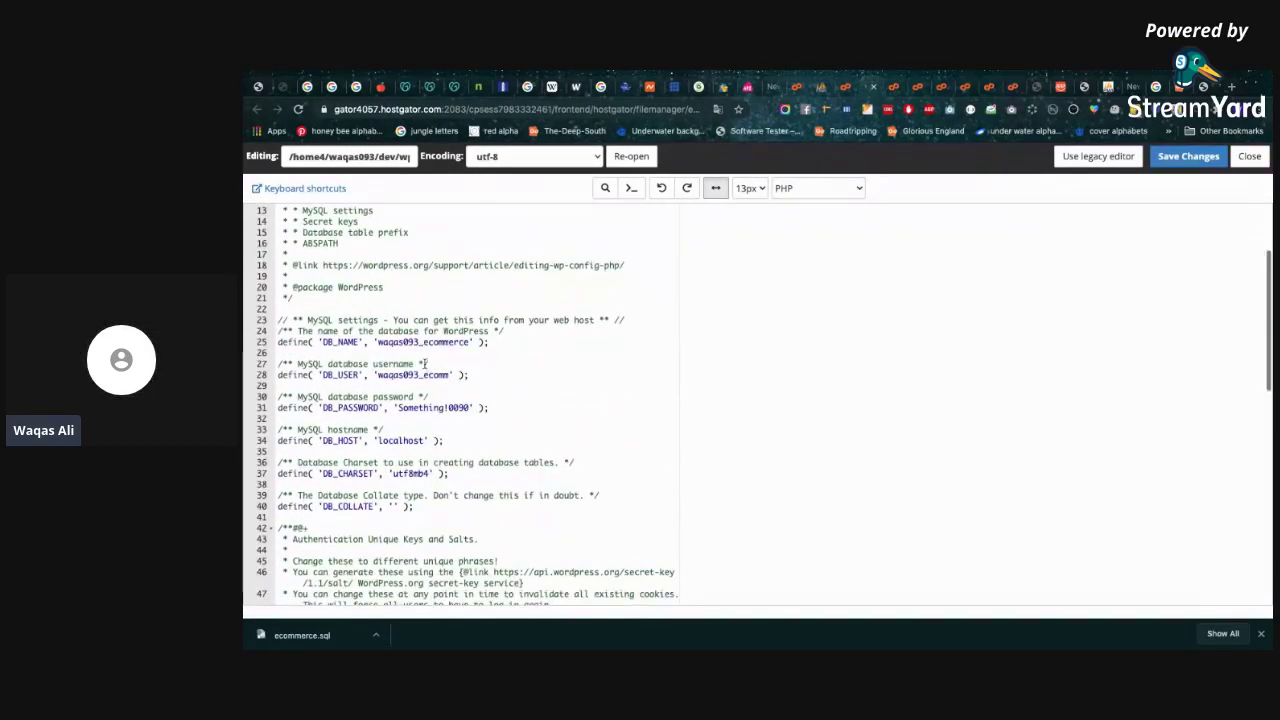
click(440, 342)
double_click(440, 342)
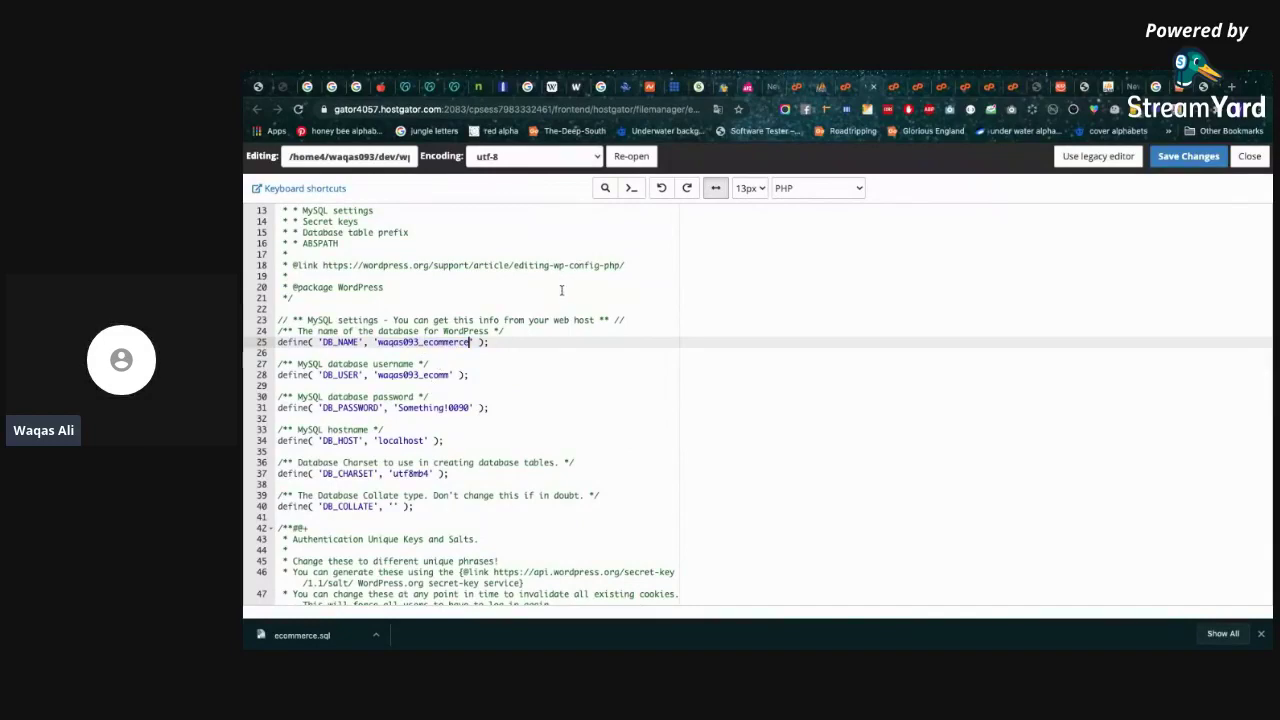
Copy the database user name from MySQL Current Users into DB_USER on line 28 and save.
click(797, 90)
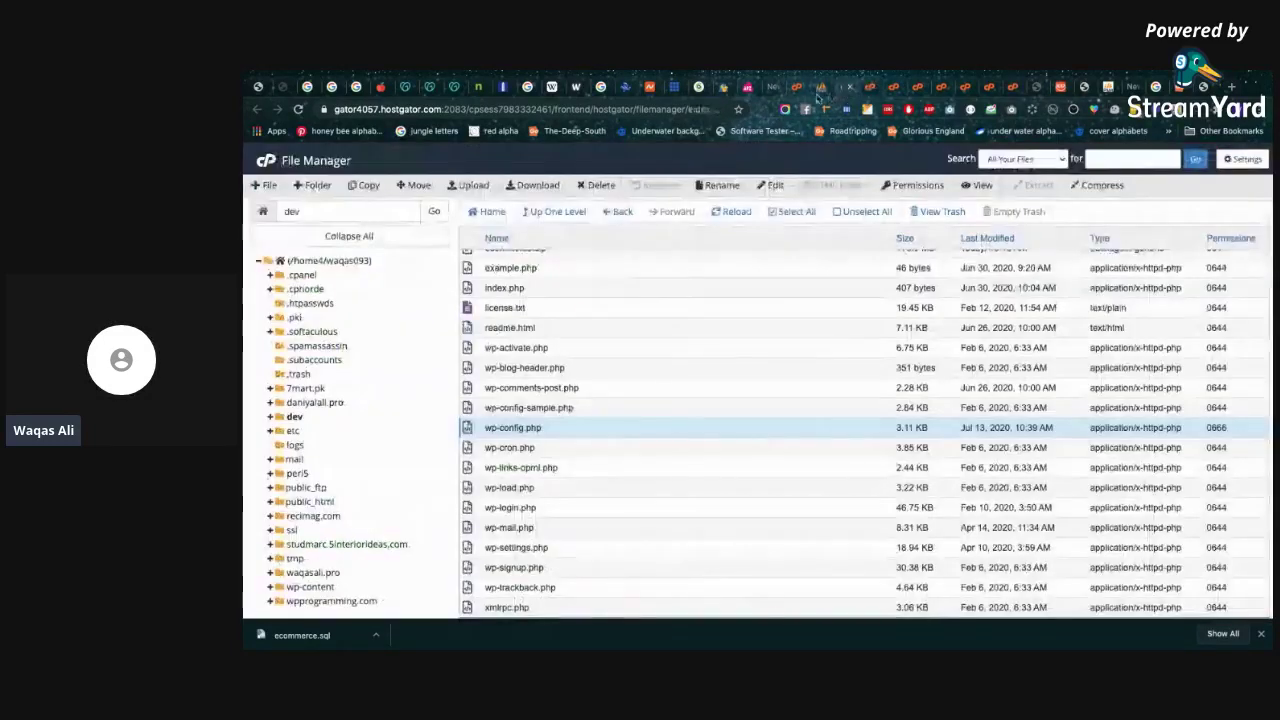
click(797, 90)
scroll(668, 440, down, 10)
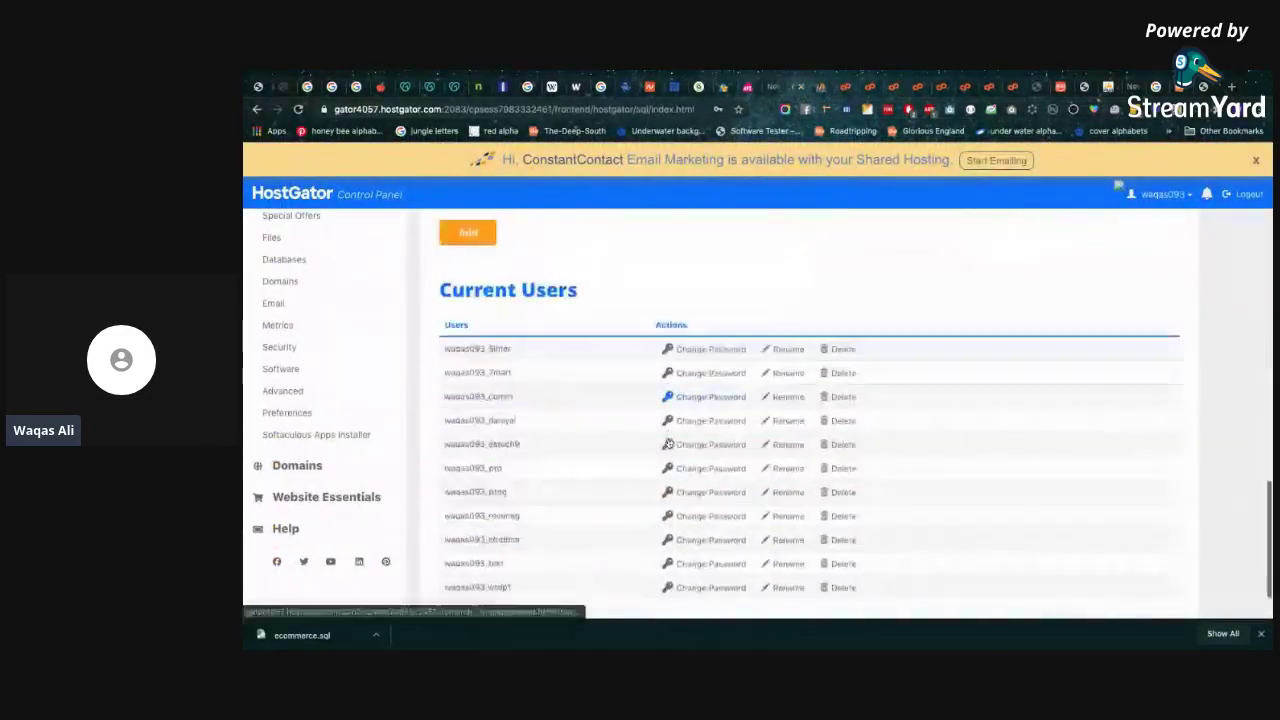
drag(514, 347, 442, 347)
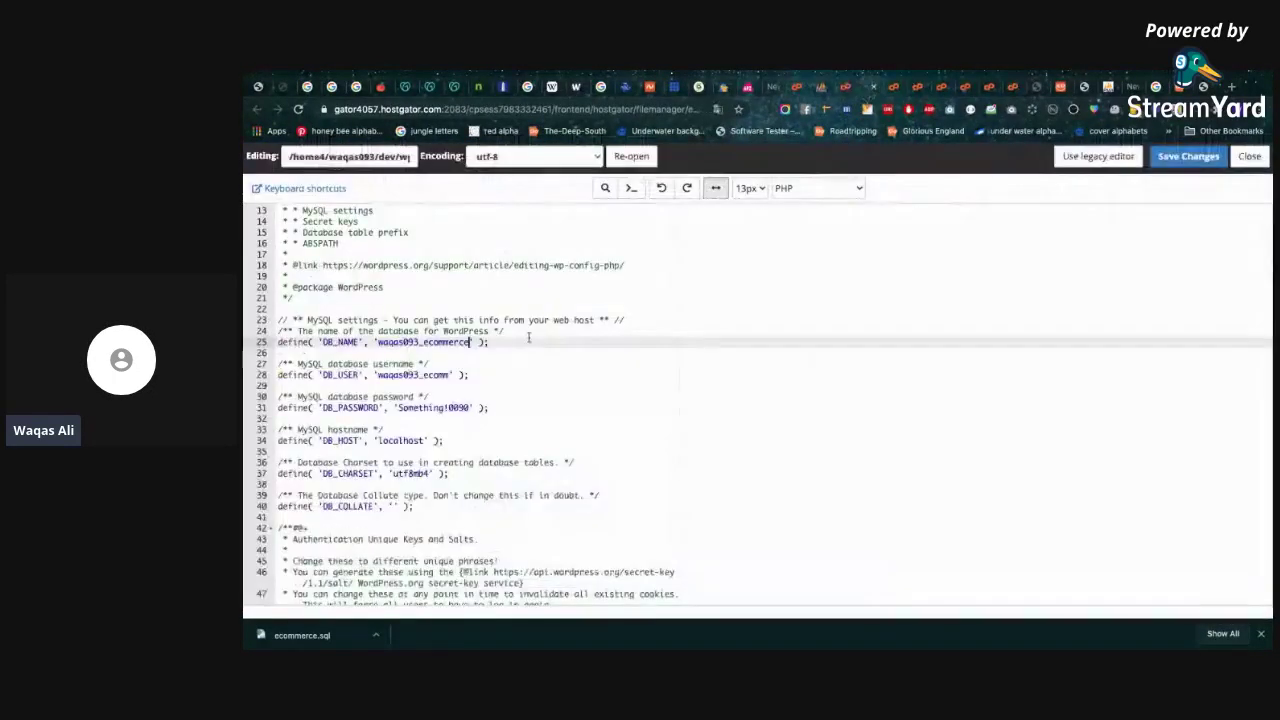
drag(449, 375, 381, 377)
key(ctrl+v)
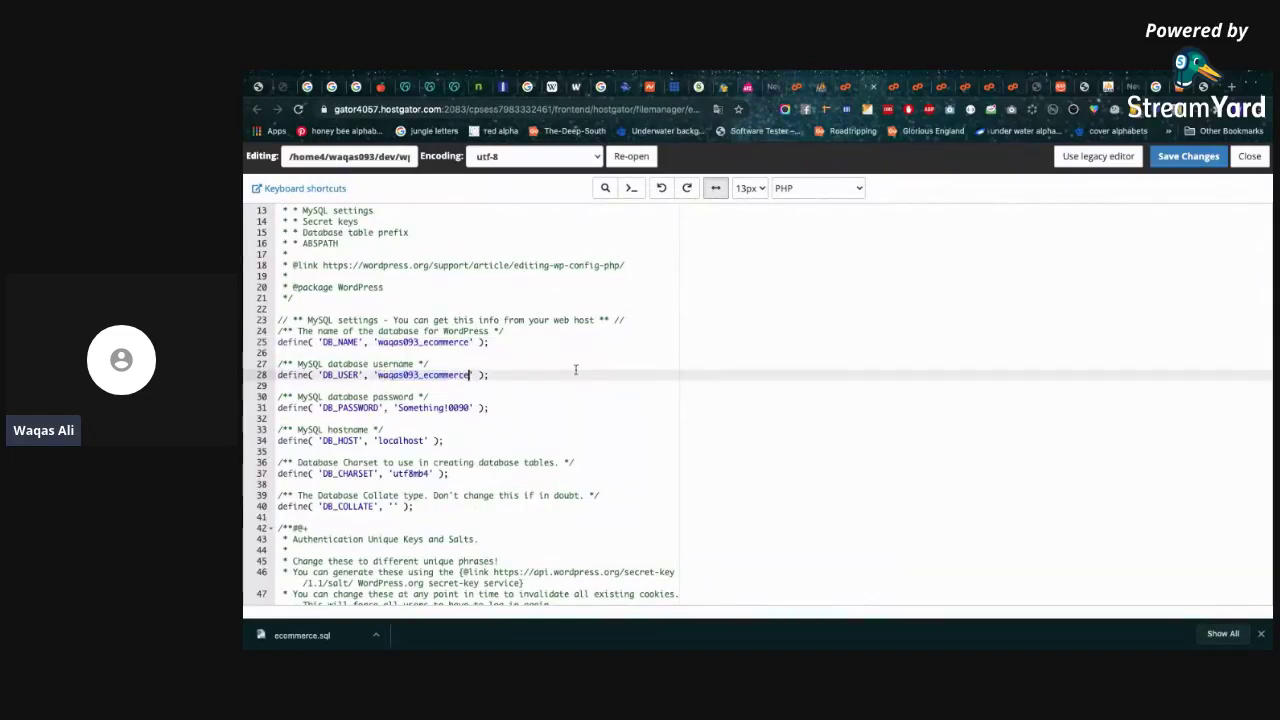
key(BackSpace)
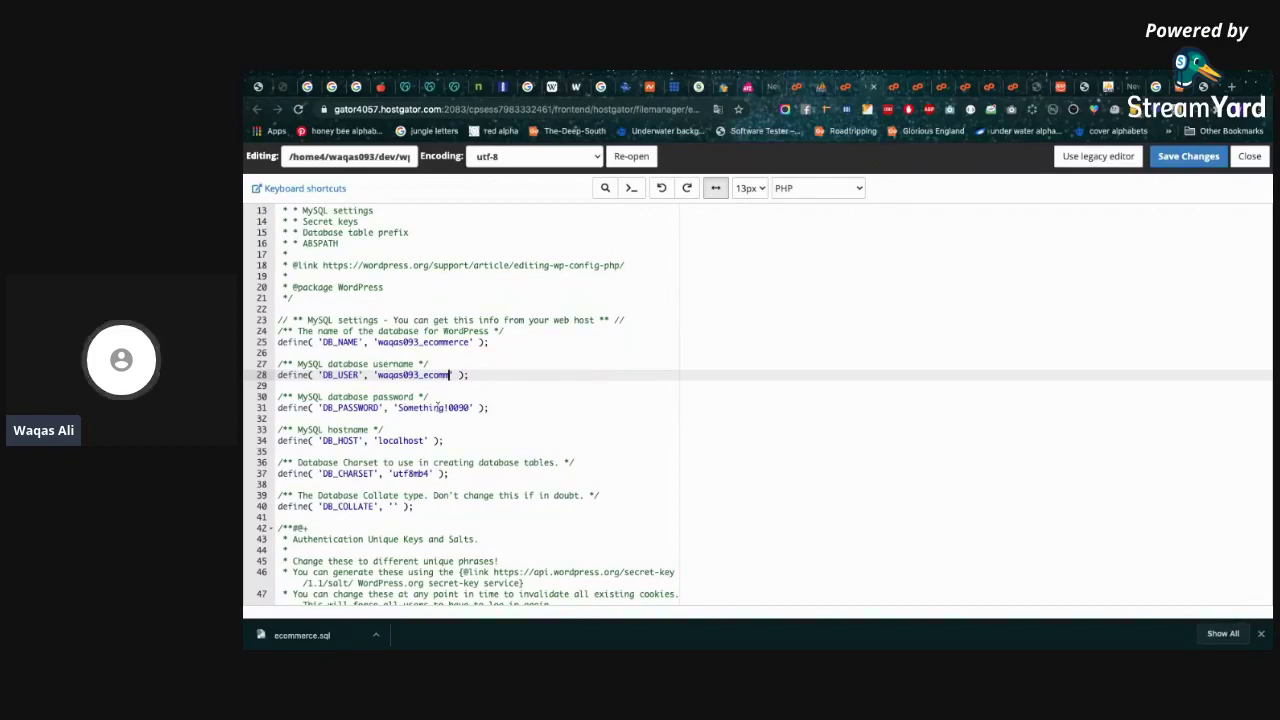
click(1188, 156)
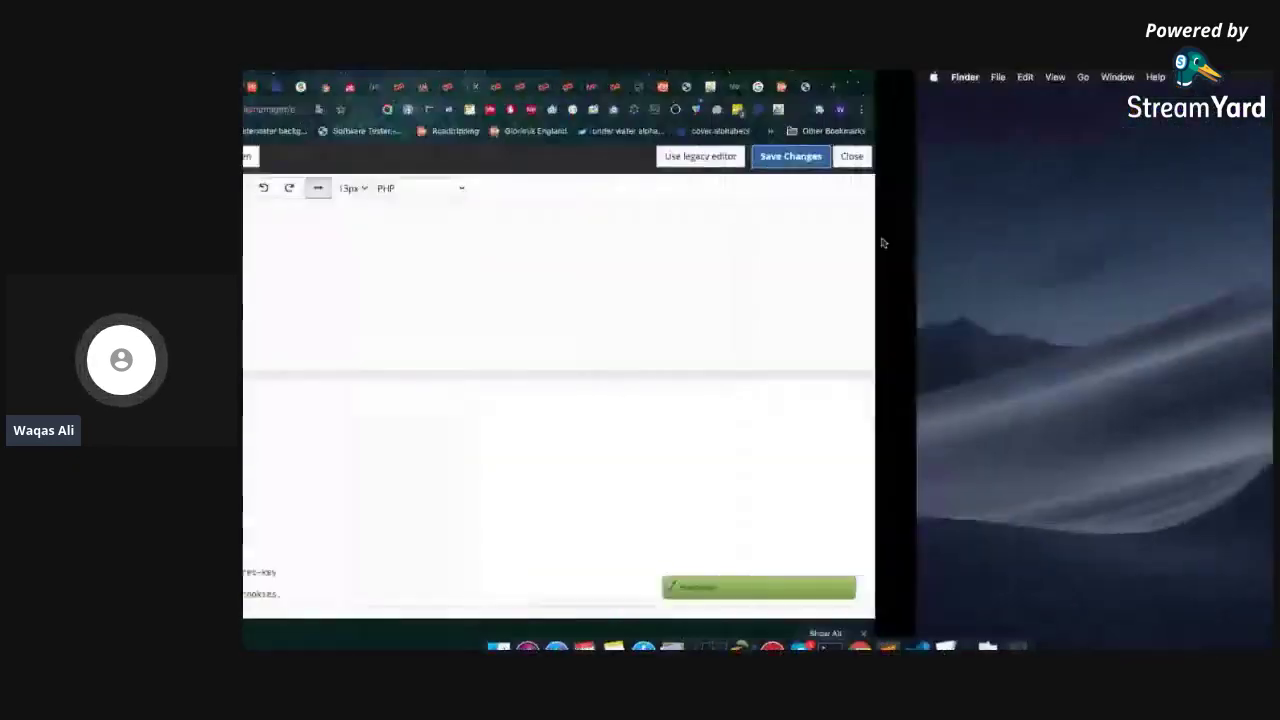
Load dev.waqasali.pro in an incognito window; it shows 'waqas' above the database connection error.
key(ctrl+shift+n)
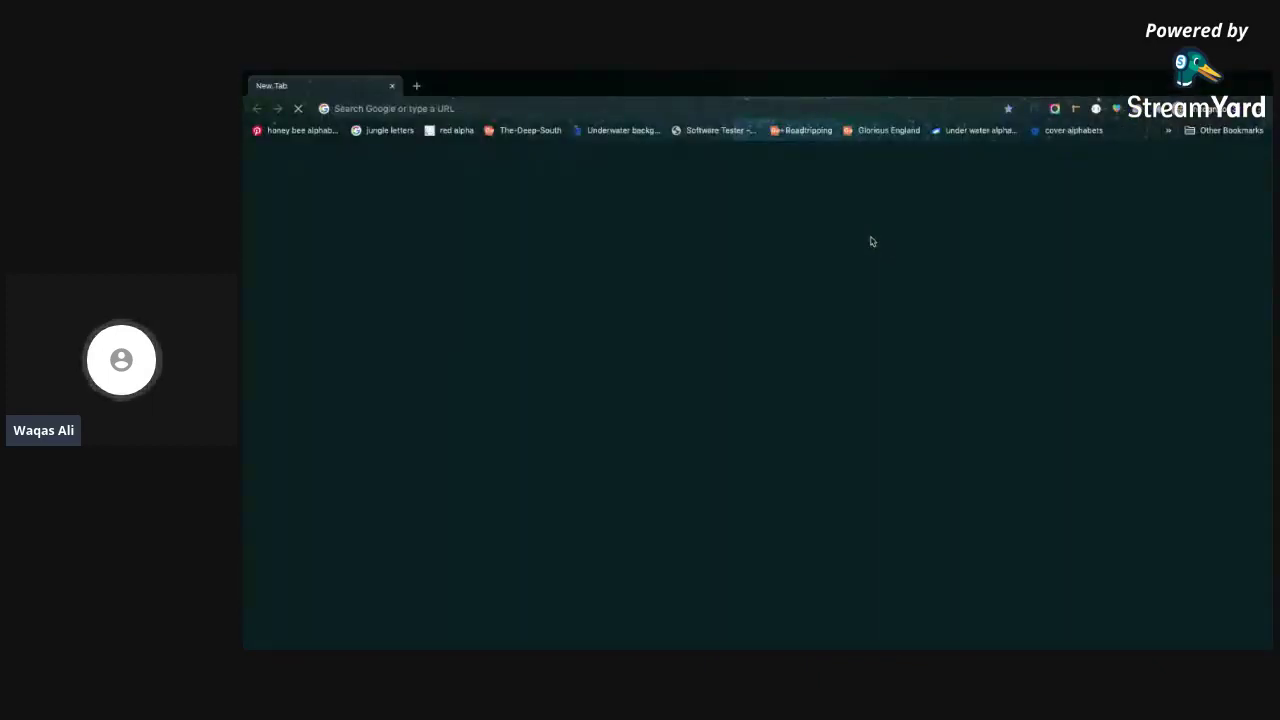
text(dev)
key(Return)
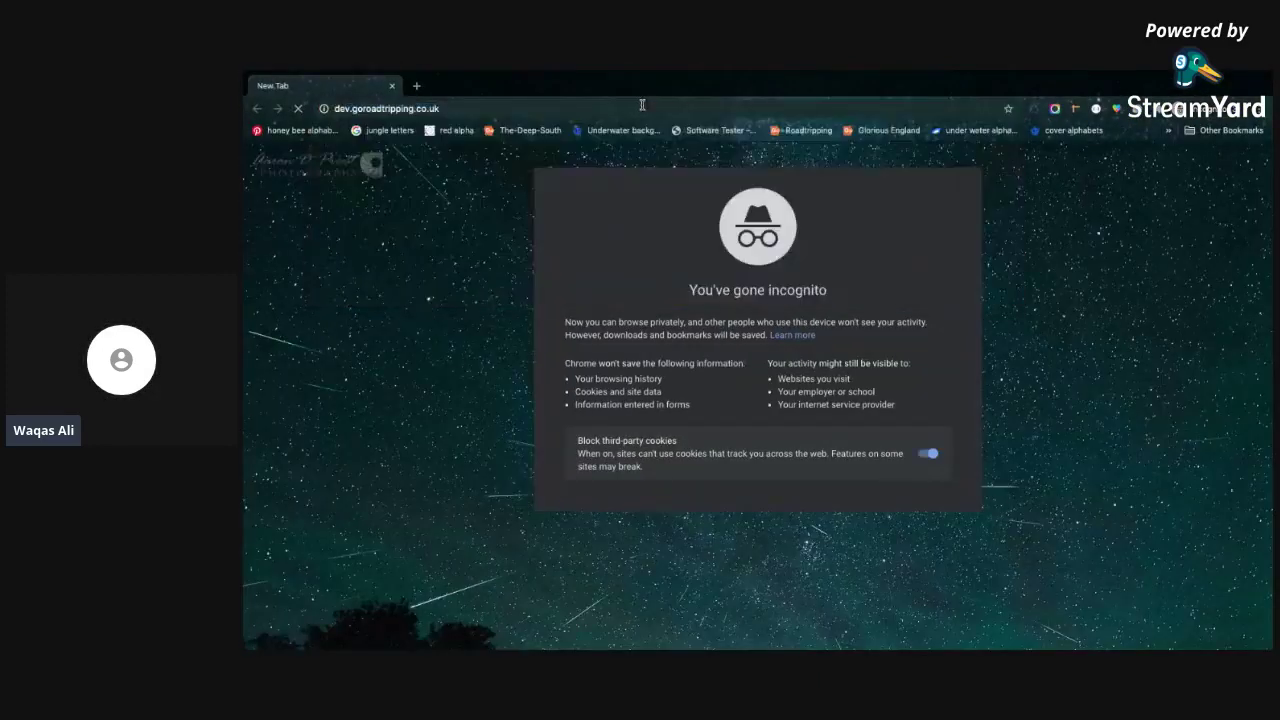
click(420, 85)
text(dev.goroadtripping.co.u)
key(BackSpace)
key(BackSpace)
key(BackSpace)
key(BackSpace)
key(BackSpace)
key(BackSpace)
key(BackSpace)
key(BackSpace)
key(BackSpace)
key(BackSpace)
key(BackSpace)
key(BackSpace)
key(BackSpace)
key(BackSpace)
key(BackSpace)
key(BackSpace)
key(BackSpace)
key(BackSpace)
key(BackSpace)
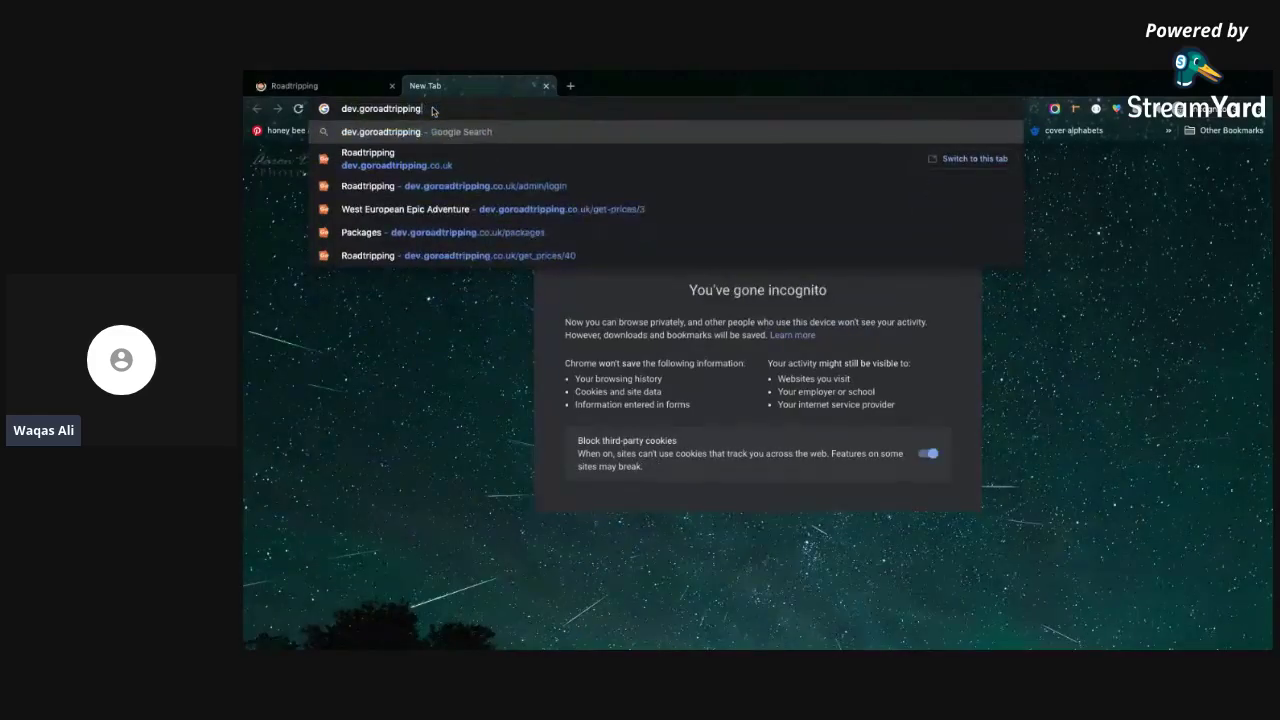
text(waqasali.pro)
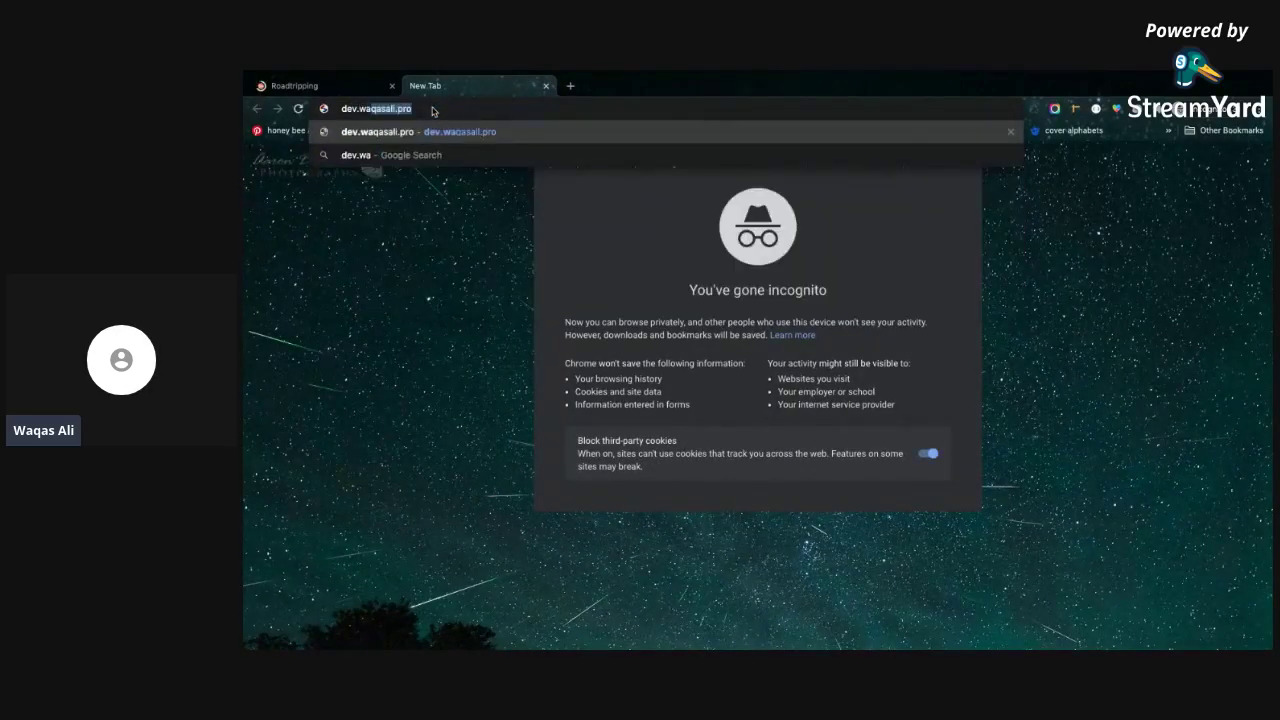
key(Return)
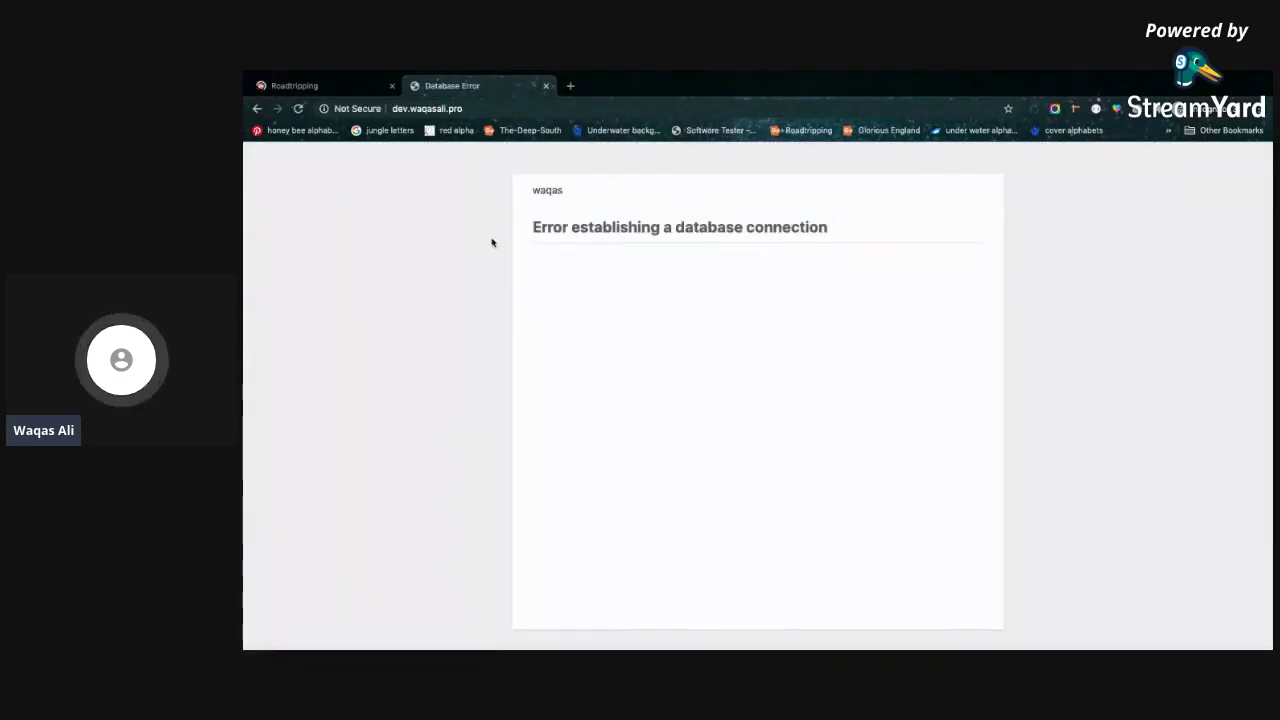
drag(530, 197, 574, 197)
drag(523, 234, 820, 240)
click(839, 242)
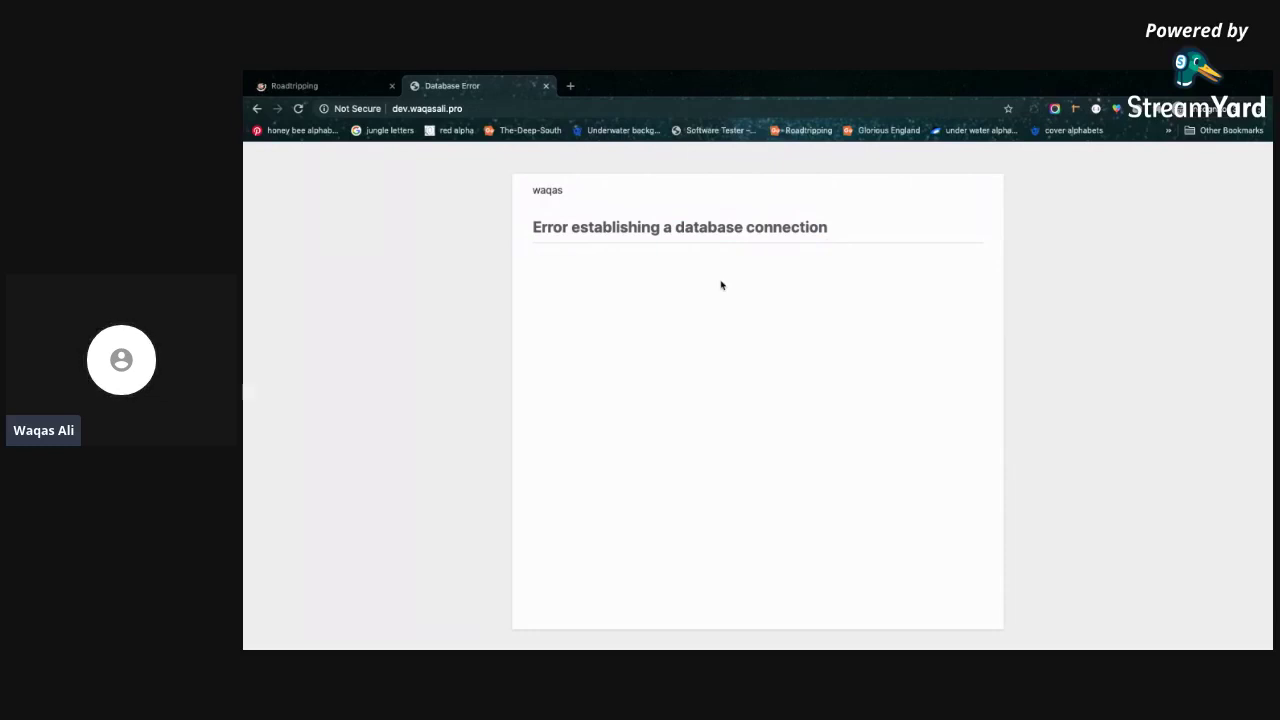
key(super+grave)
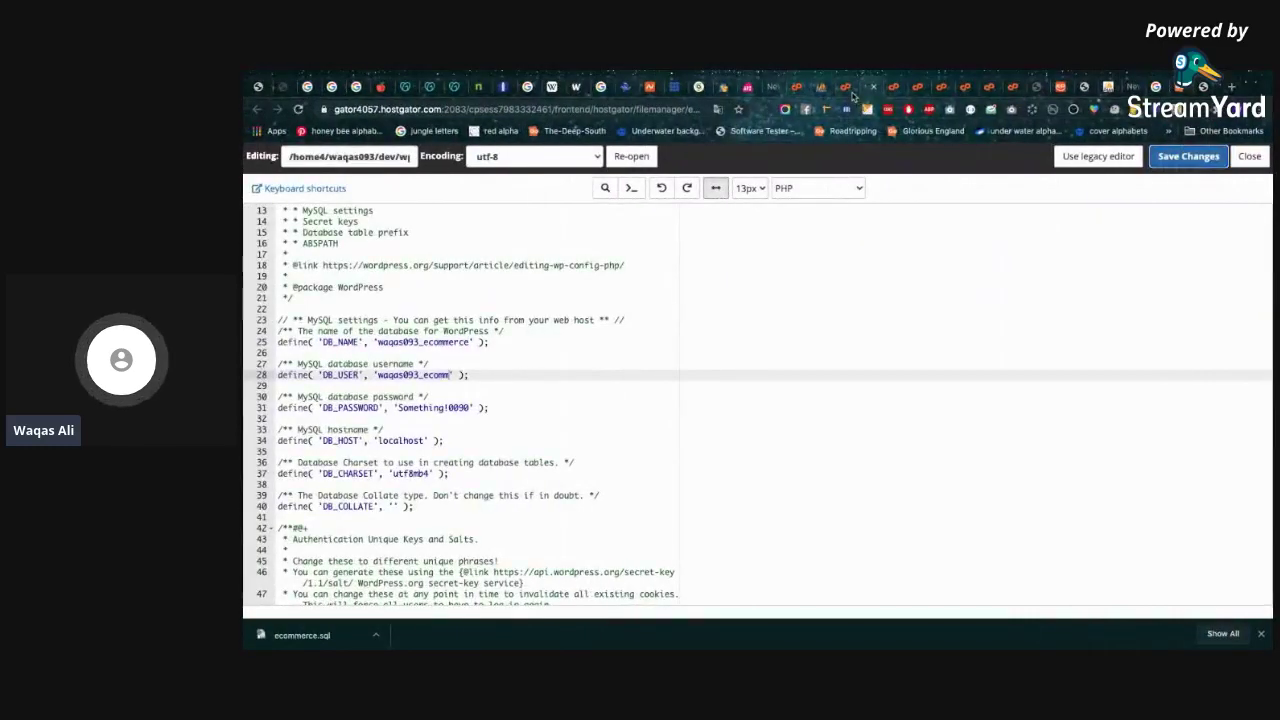
Add the _pro user to the ecommerce database with ALL PRIVILEGES.
click(850, 90)
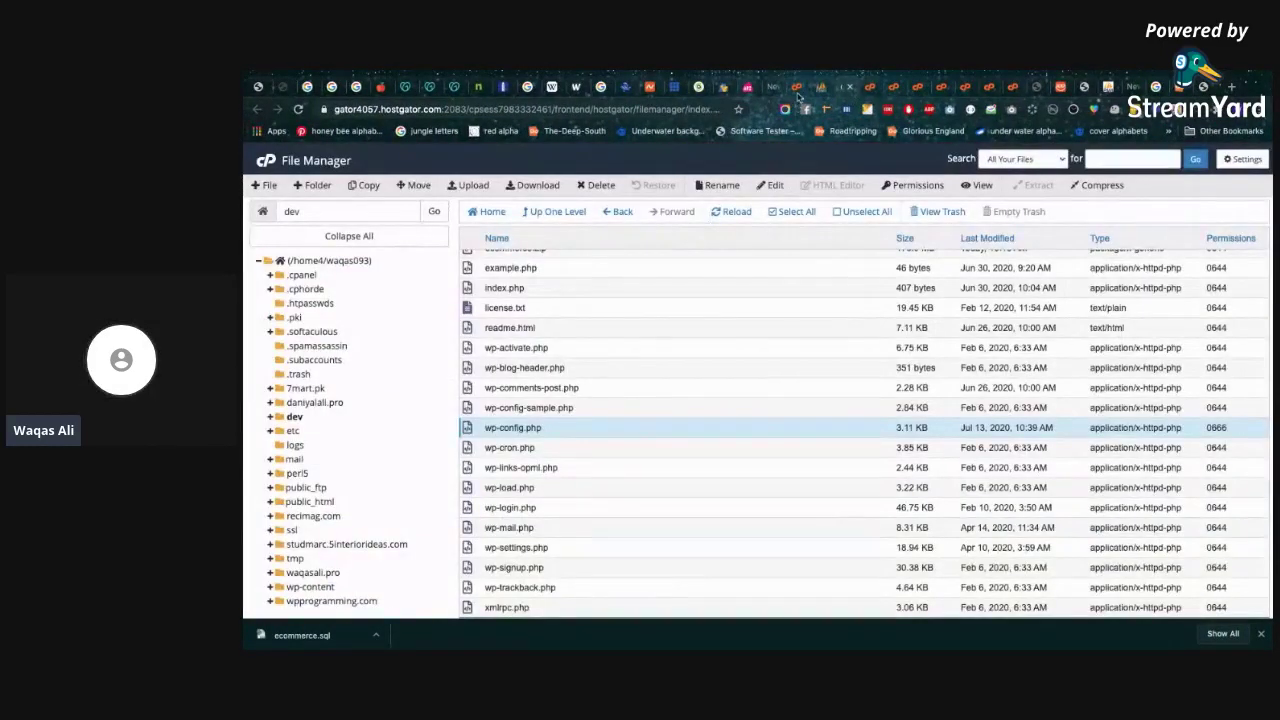
click(798, 88)
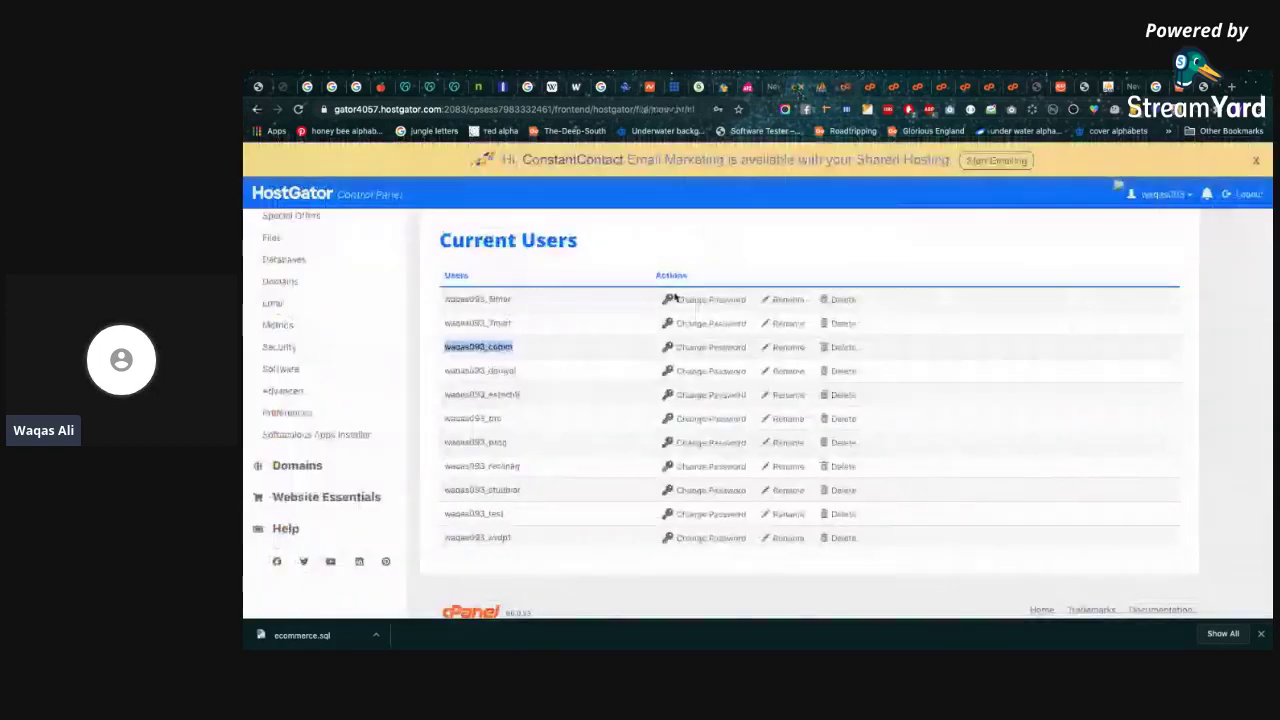
scroll(675, 298, up, 4)
scroll(528, 428, down, 1)
click(540, 372)
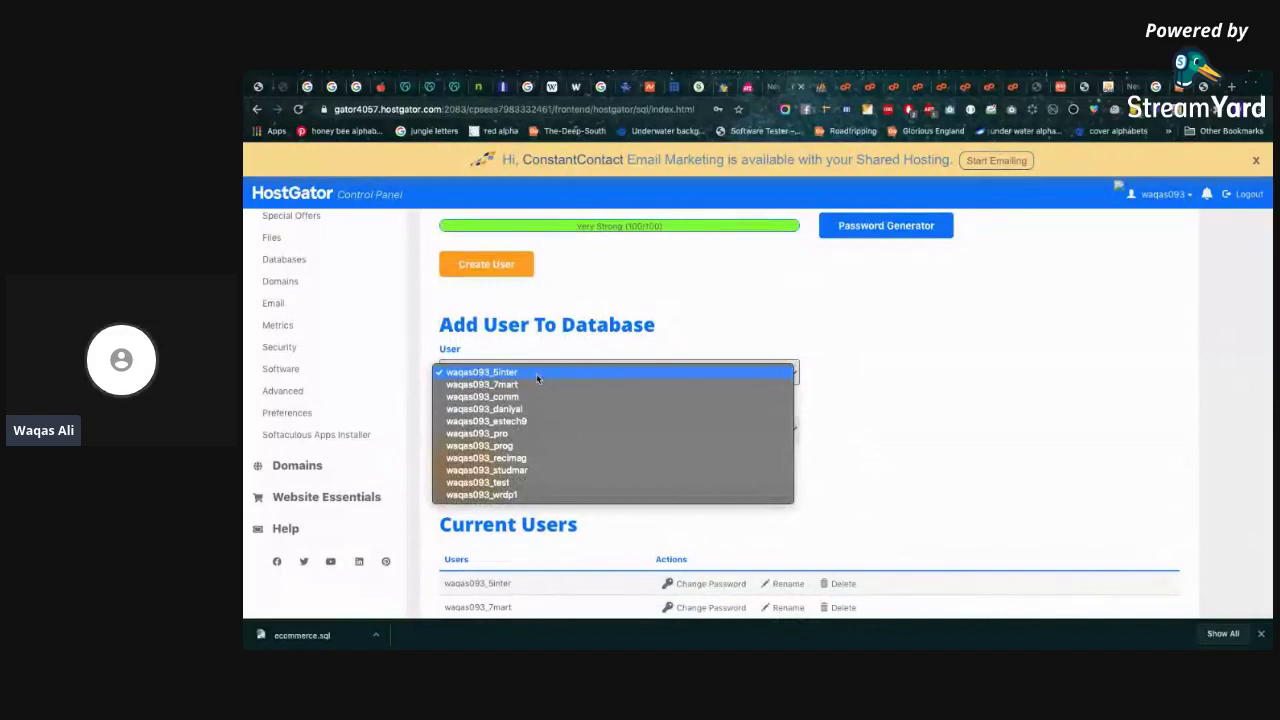
click(540, 433)
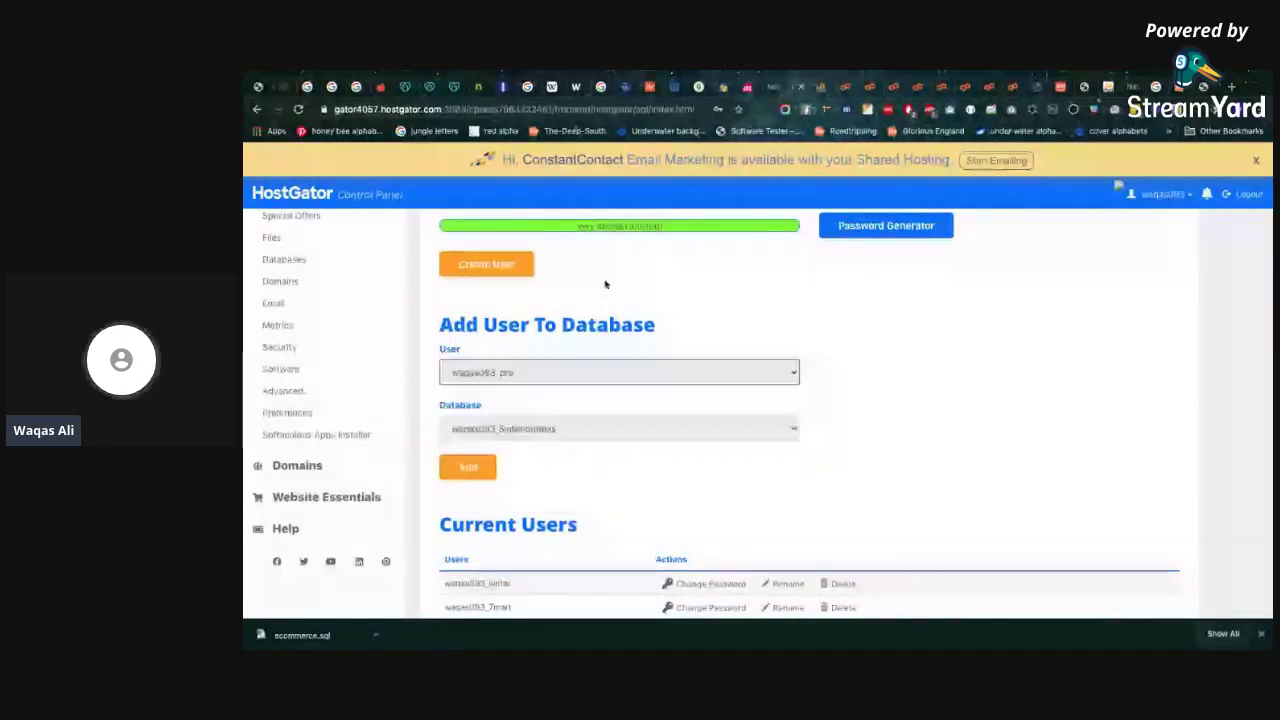
scroll(545, 370, down, 1)
click(545, 384)
click(481, 450)
click(467, 425)
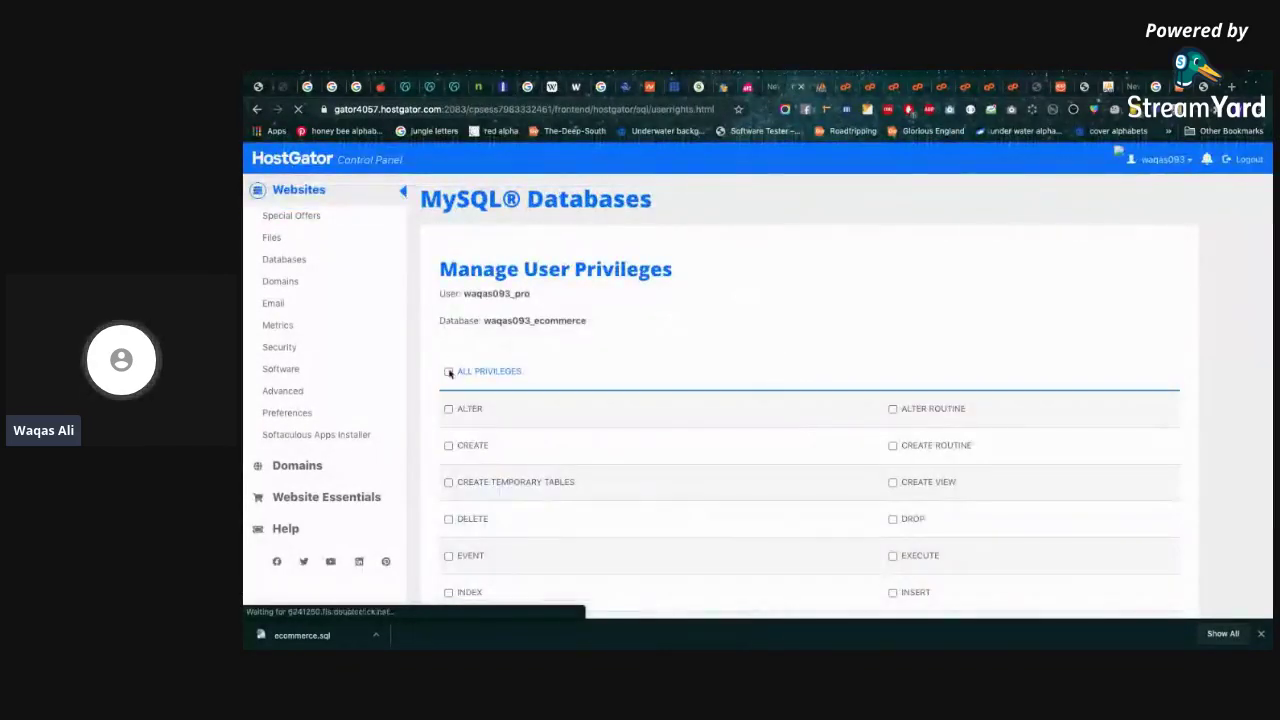
click(449, 372)
scroll(537, 417, down, 5)
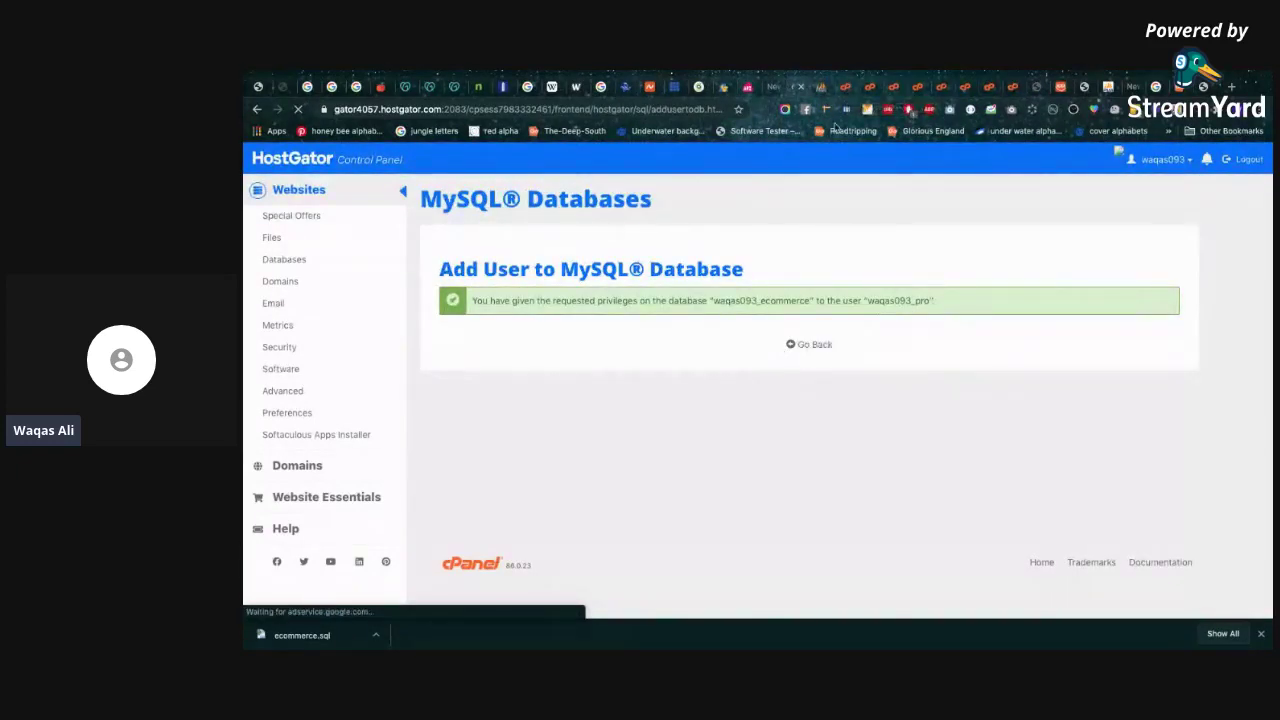
Return to the dev folder's File Manager listing.
click(851, 87)
scroll(600, 420, up, 3)
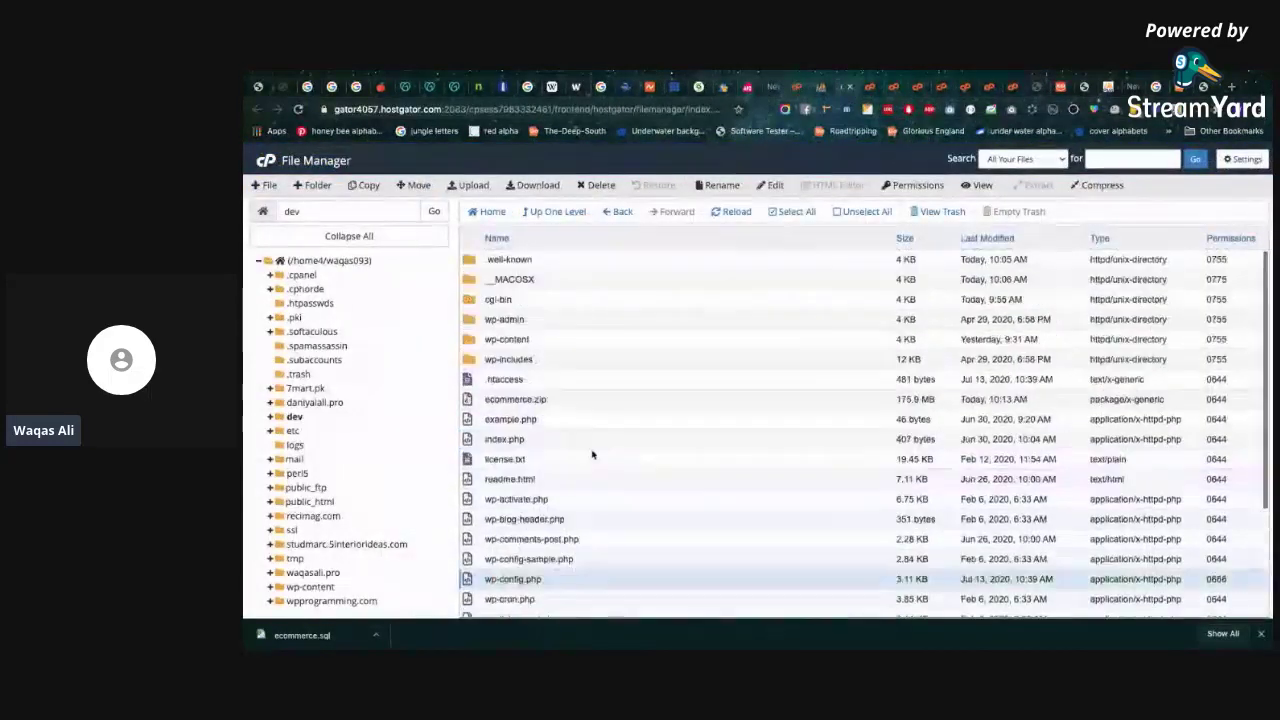
scroll(660, 580, down, 1)
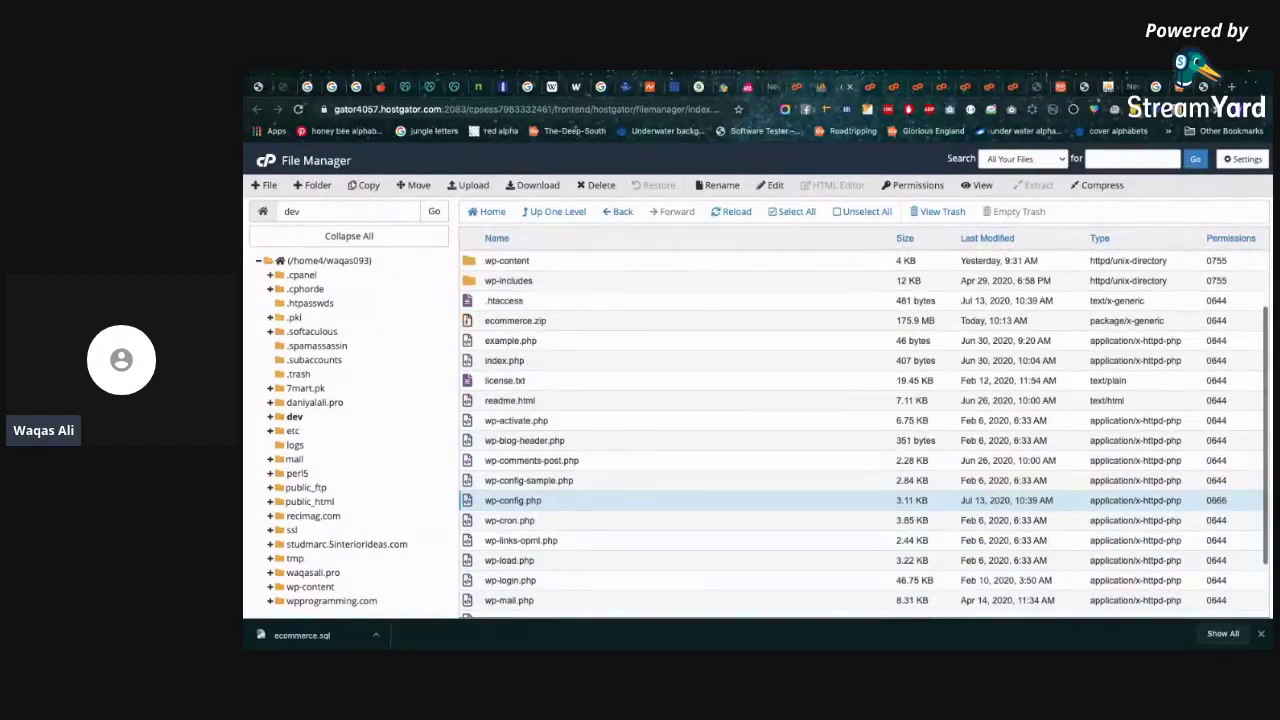
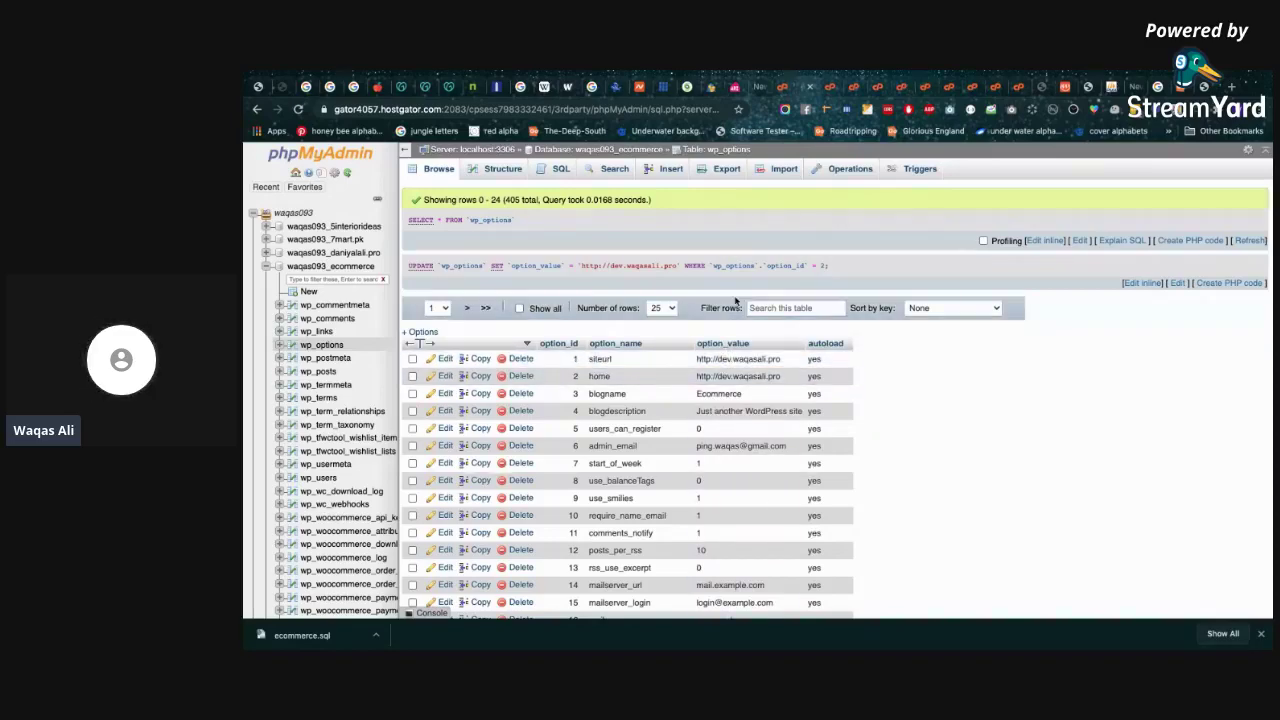
Switch to the browser tab showing the dev.waqasali.pro site.
click(855, 87)
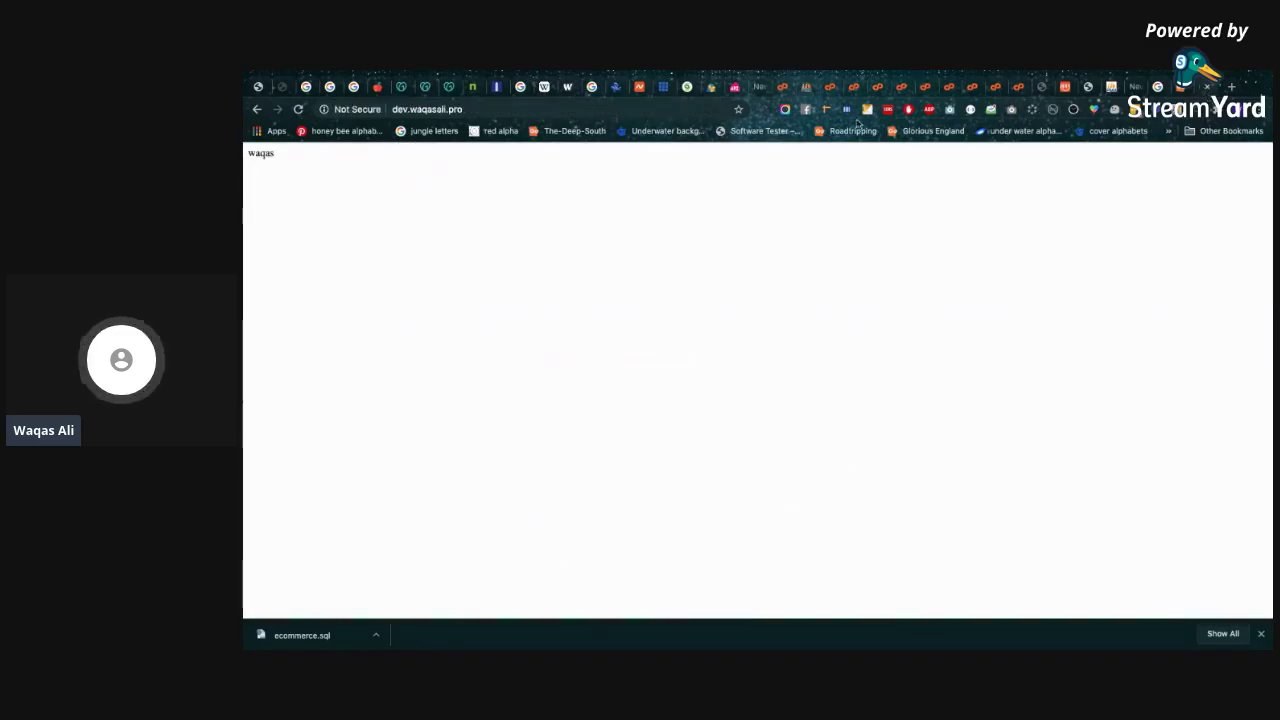
Reload dev.waqasali.pro so the full Ecommerce homepage renders, then bring up File Manager.
key(ctrl+Right)
click(543, 106)
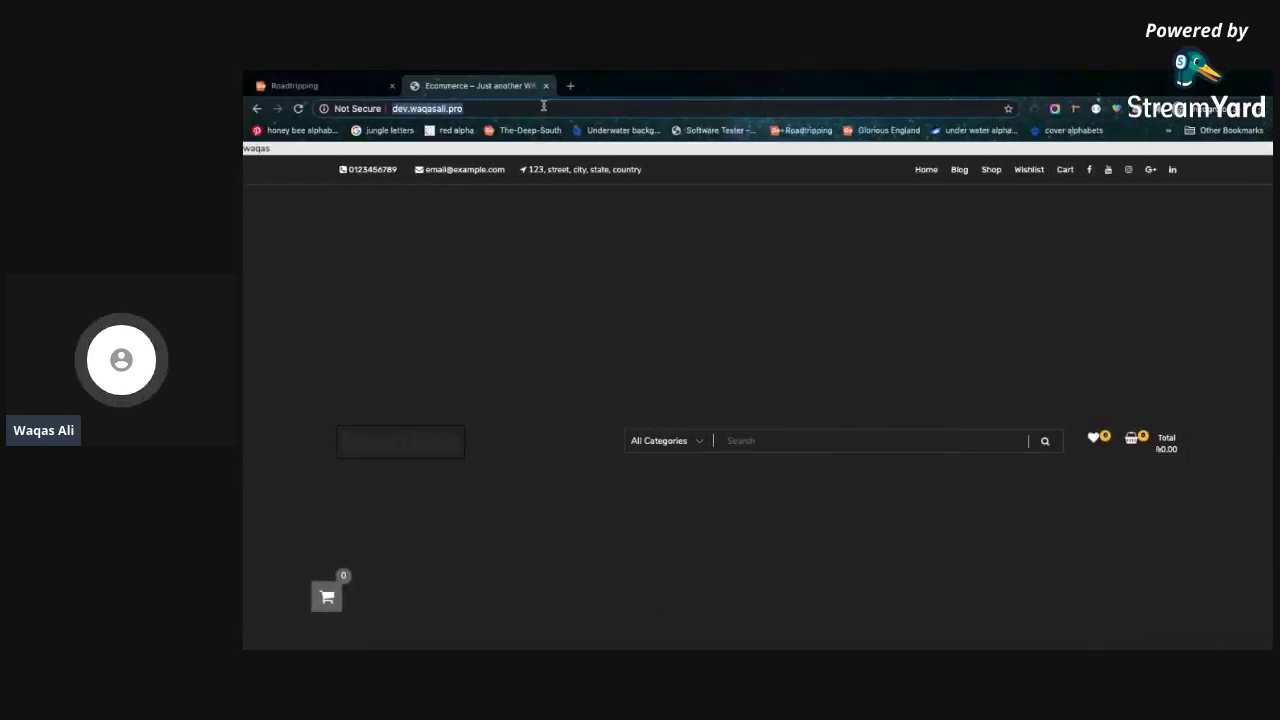
scroll(598, 280, down, 3)
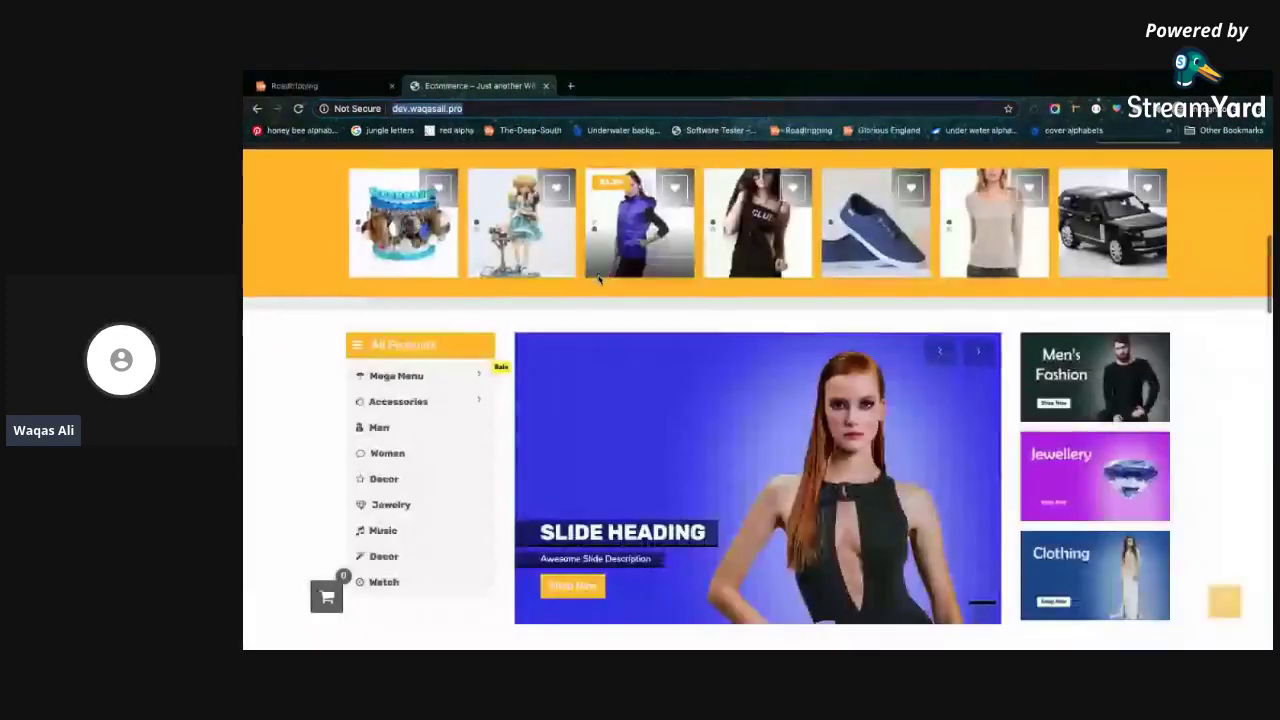
key(Return)
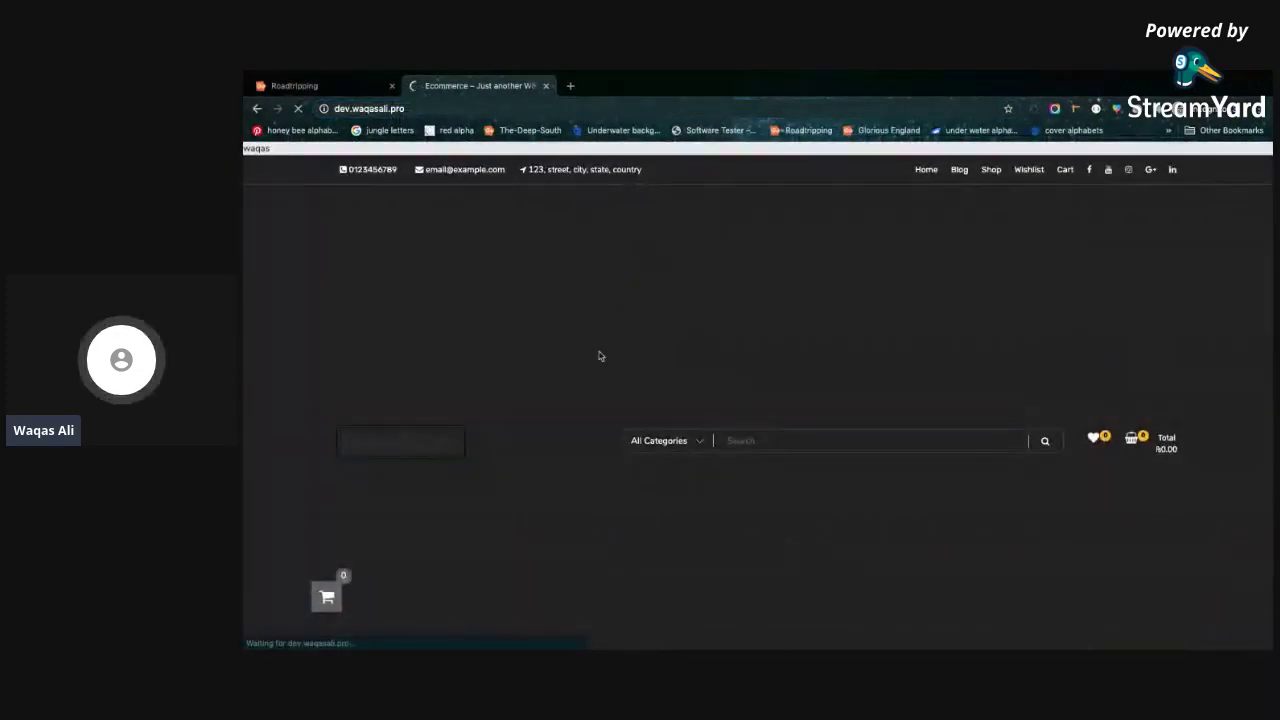
key(alt+Tab)
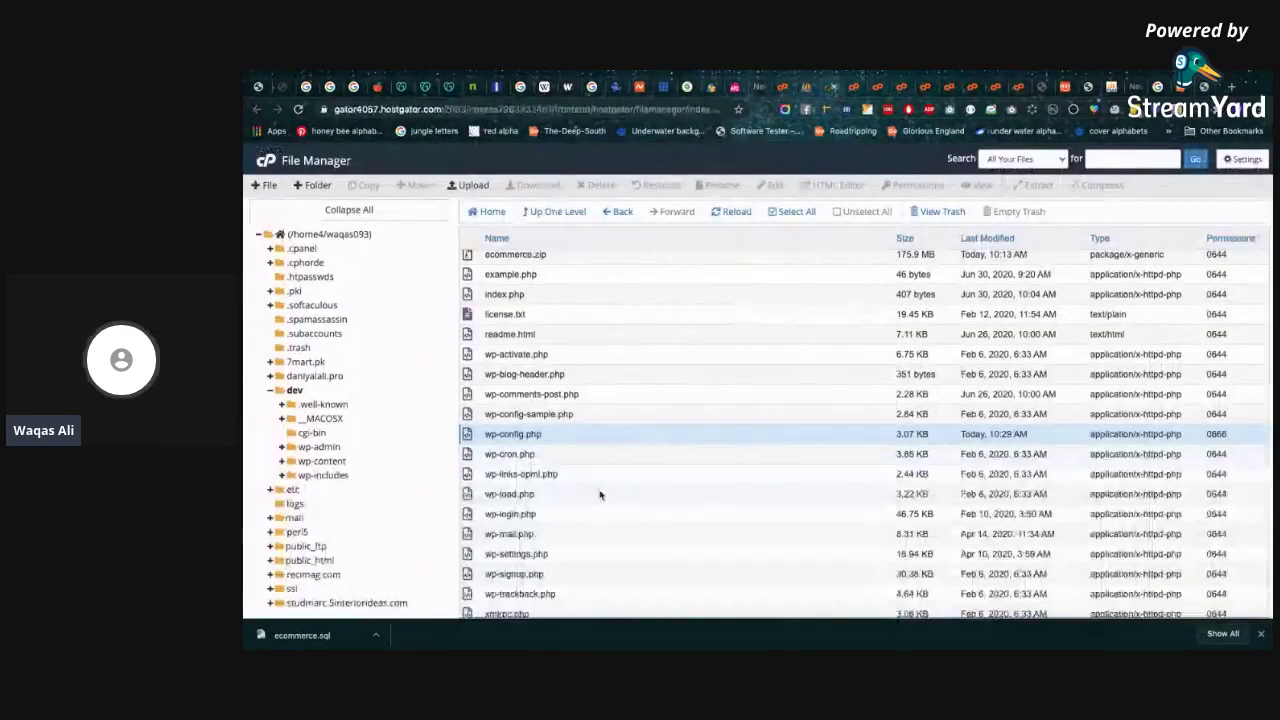
Open the dev folder's wp-config.php in the File Manager code editor.
scroll(600, 491, up, 2)
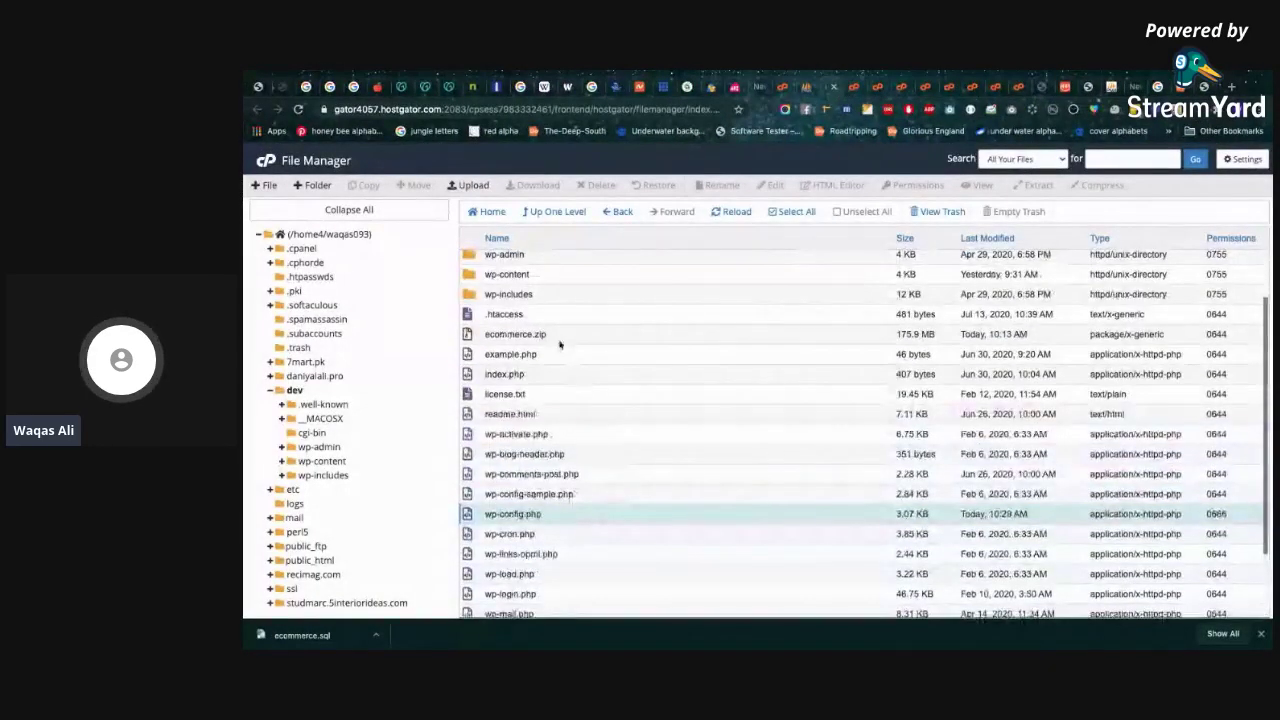
scroll(460, 500, down, 2)
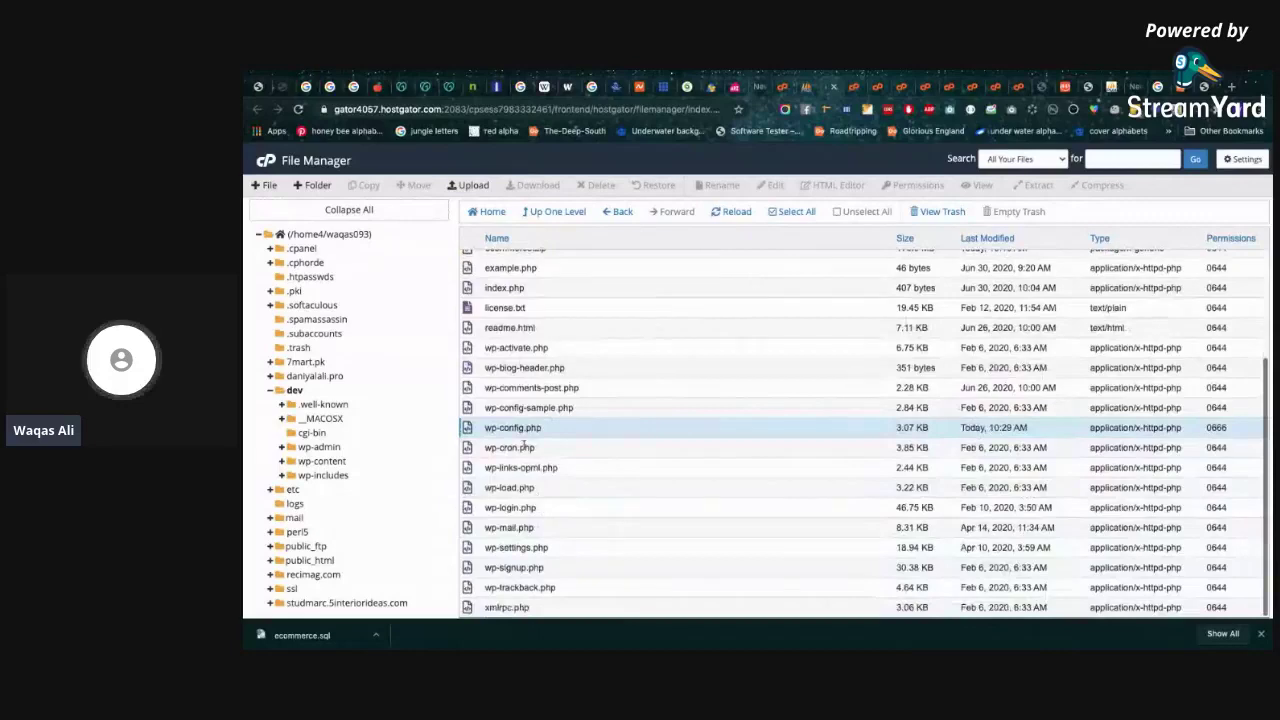
right_click(470, 430)
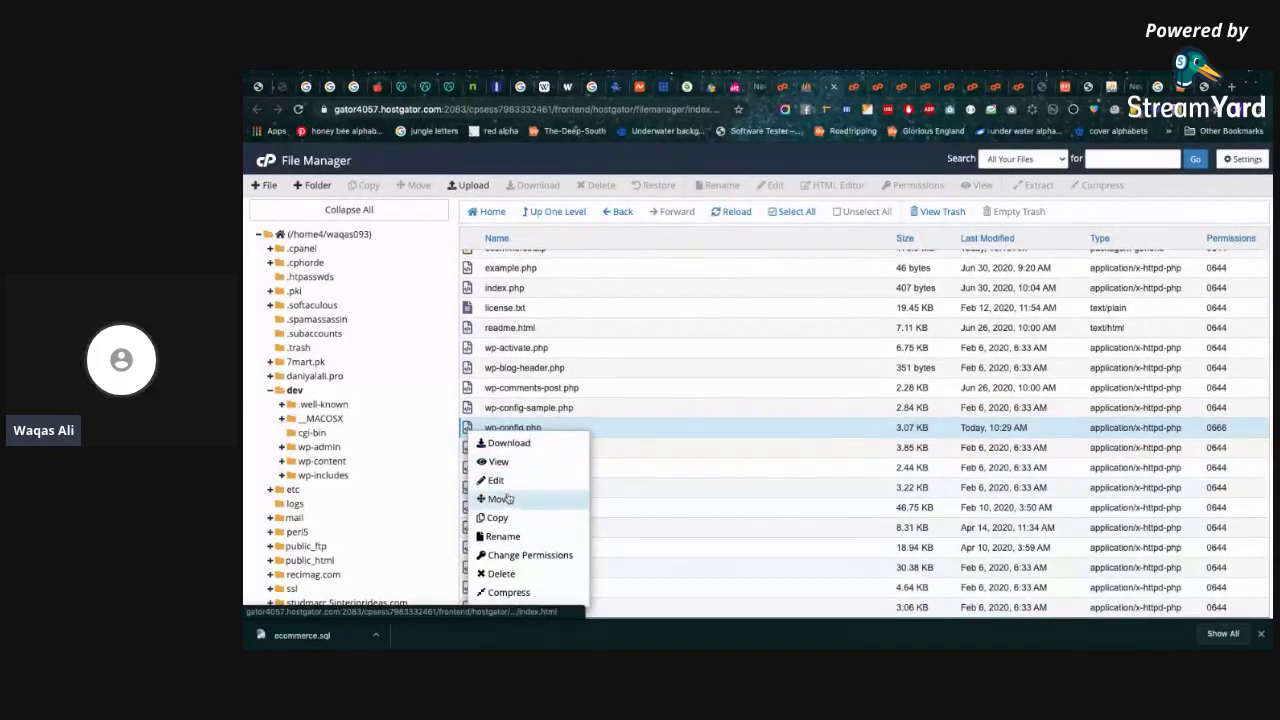
click(495, 481)
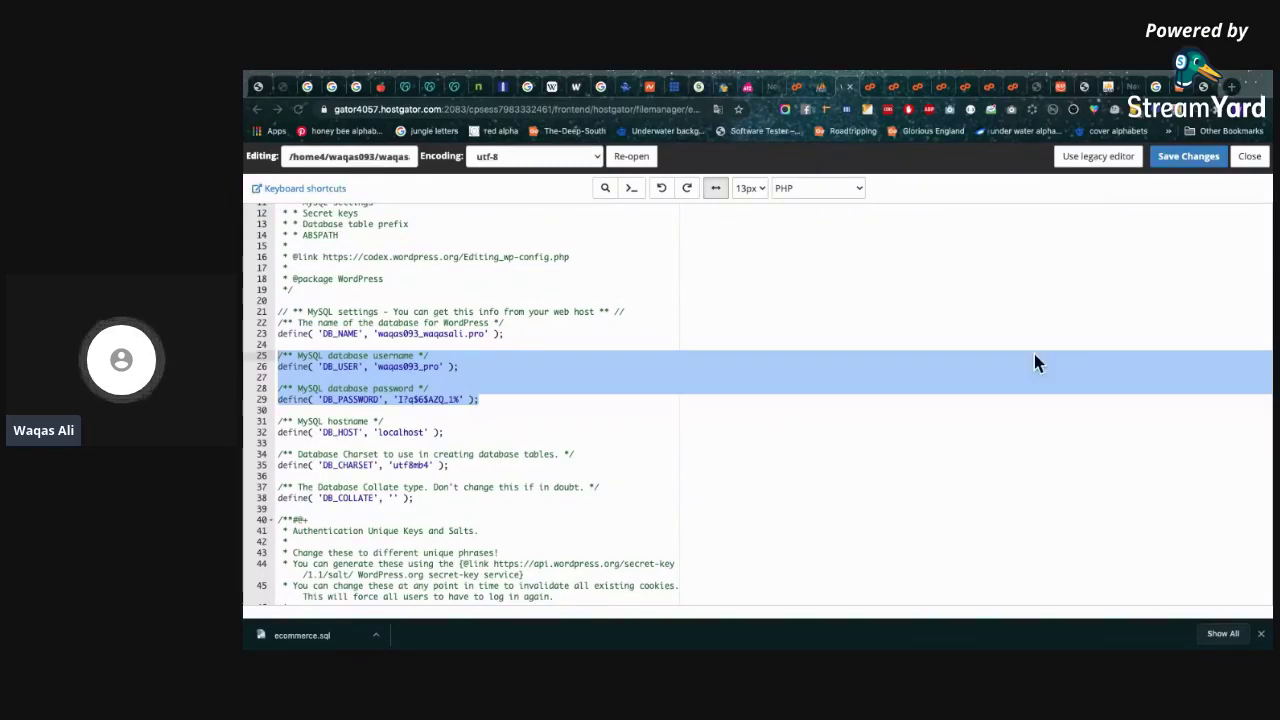
key(F4)
Reload the storefront and scroll through its slider, product sections, brands and footer.
key(Escape)
key(ctrl+Right)
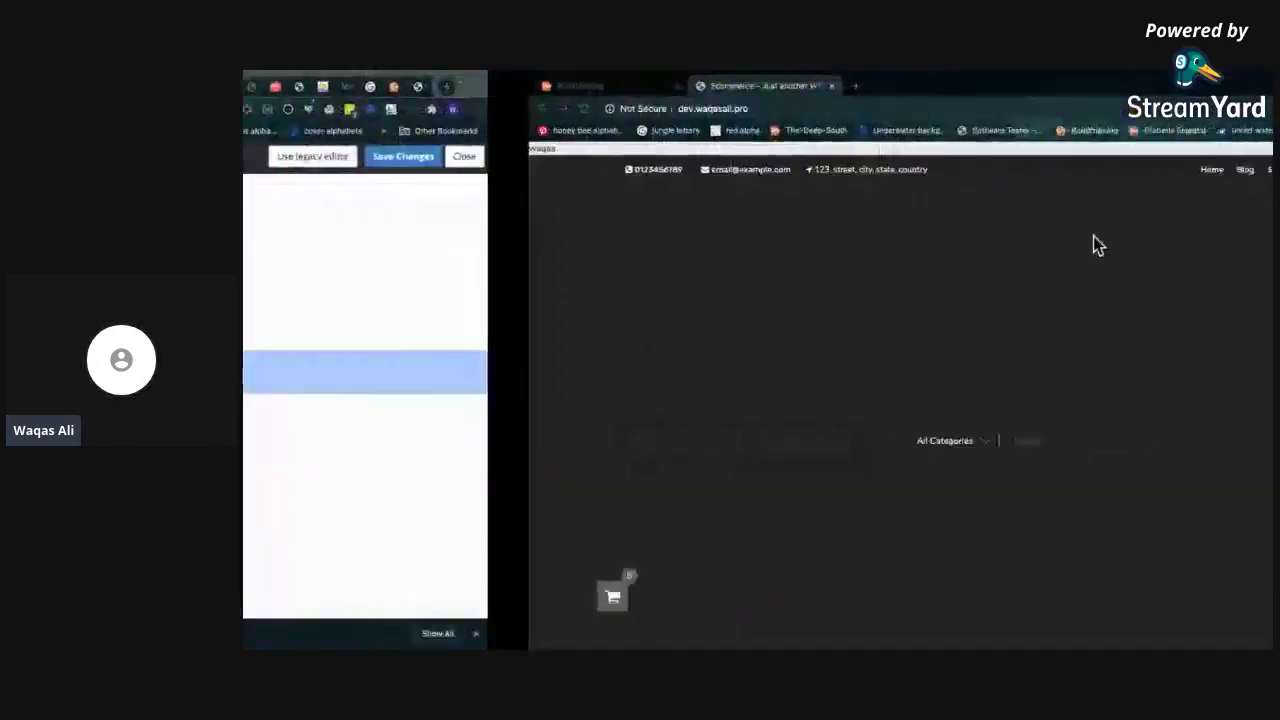
key(ctrl+Left)
key(ctrl+Right)
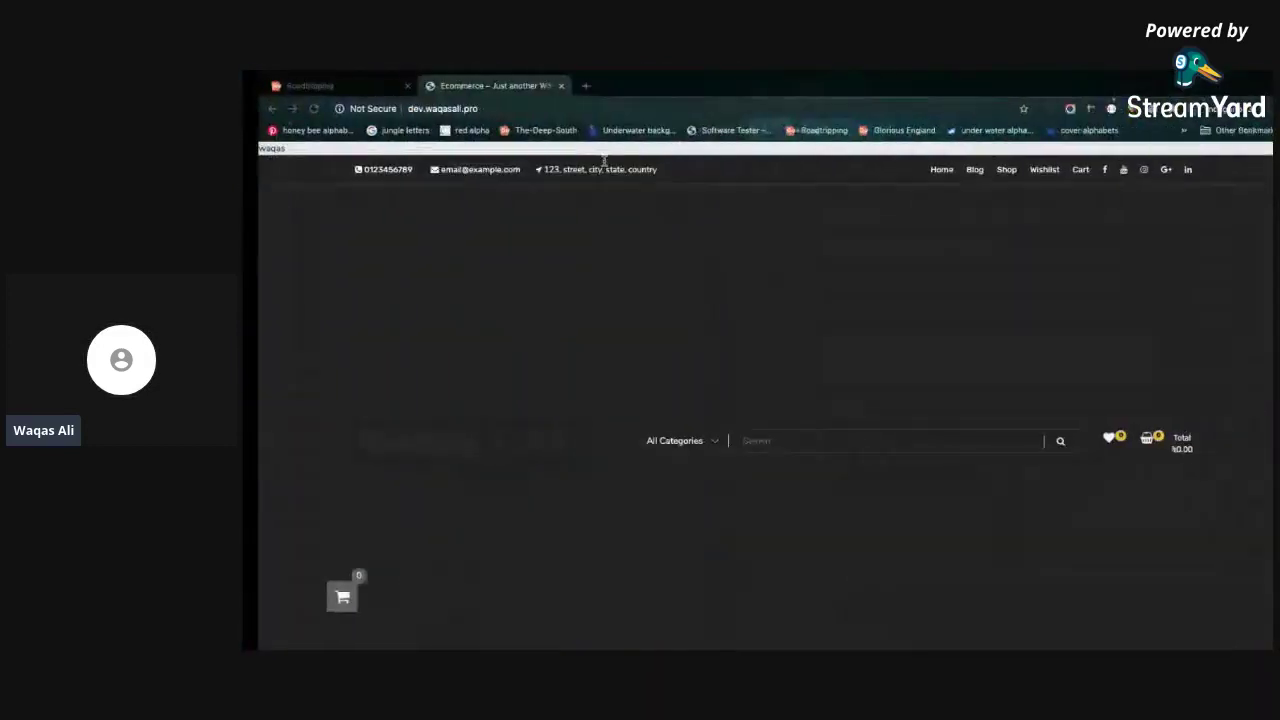
click(540, 108)
key(Return)
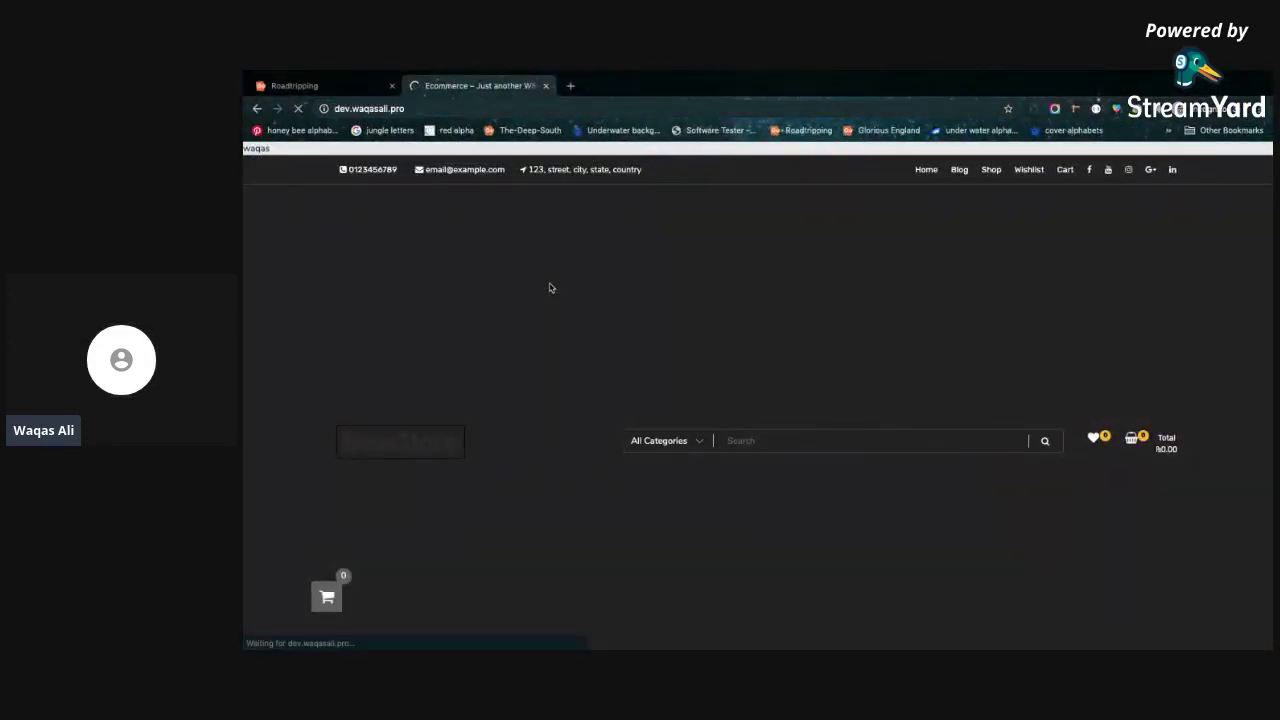
scroll(572, 388, down, 2)
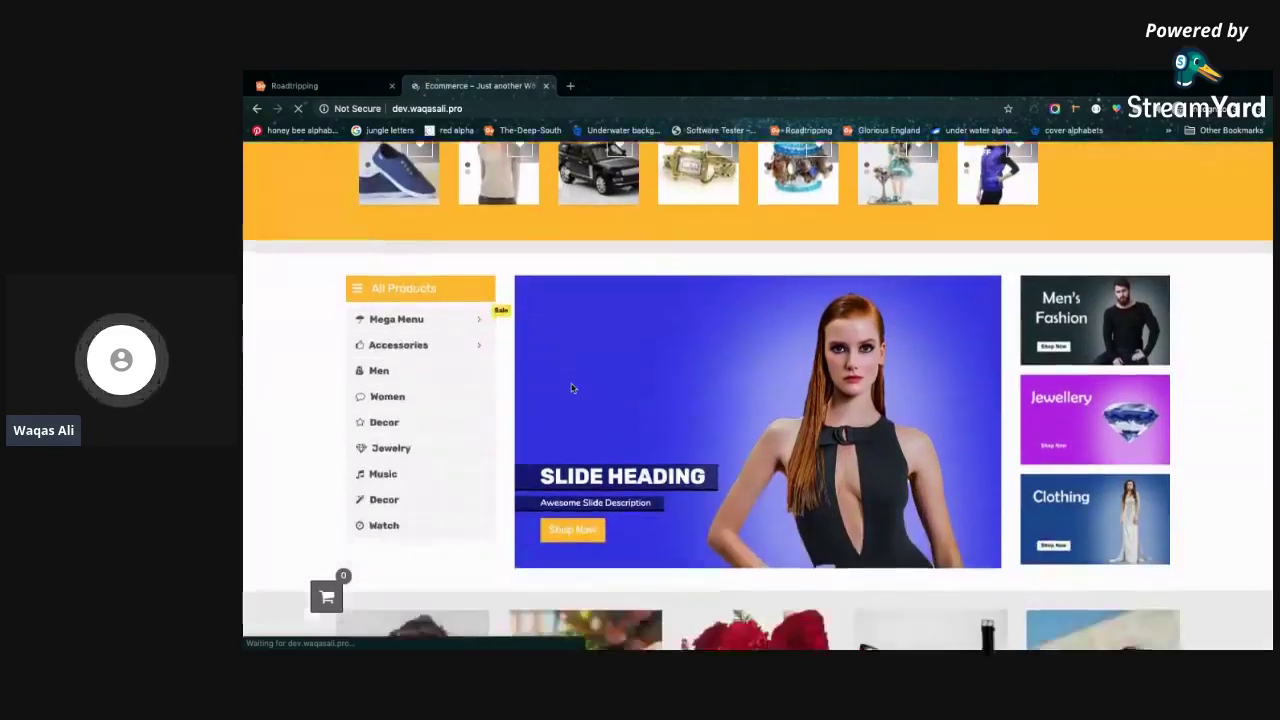
scroll(572, 388, down, 6)
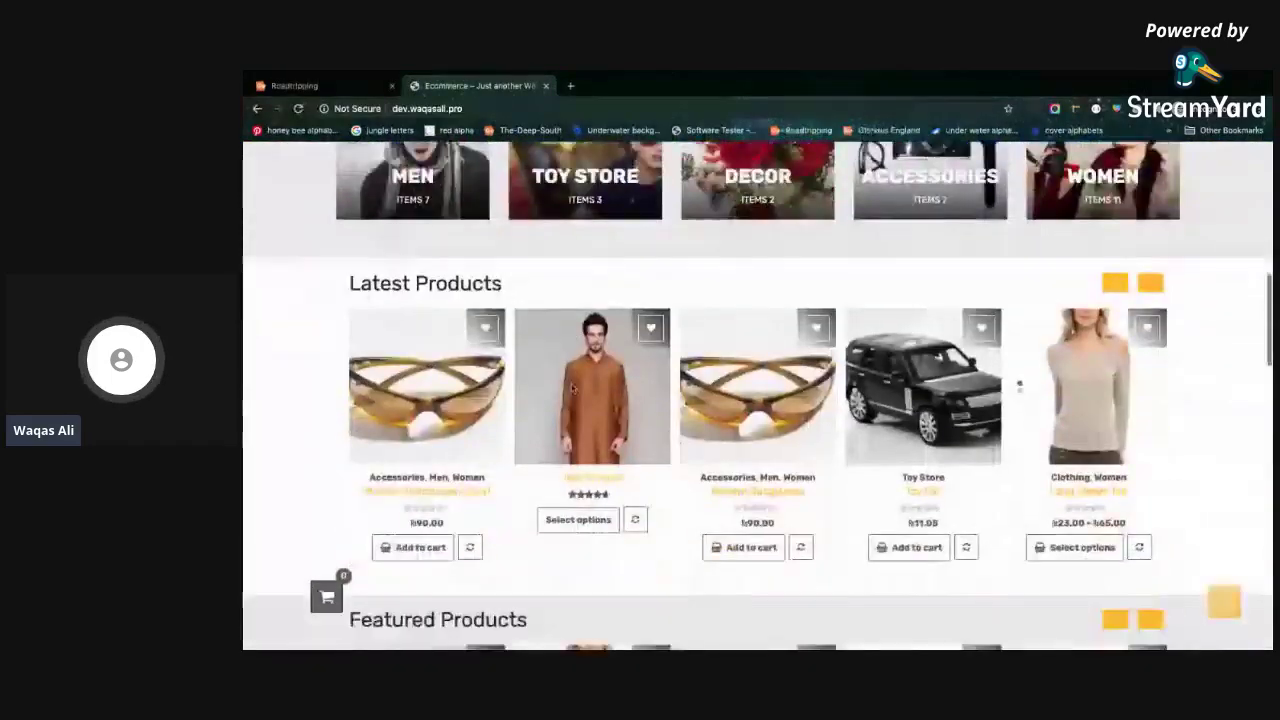
scroll(572, 388, down, 15)
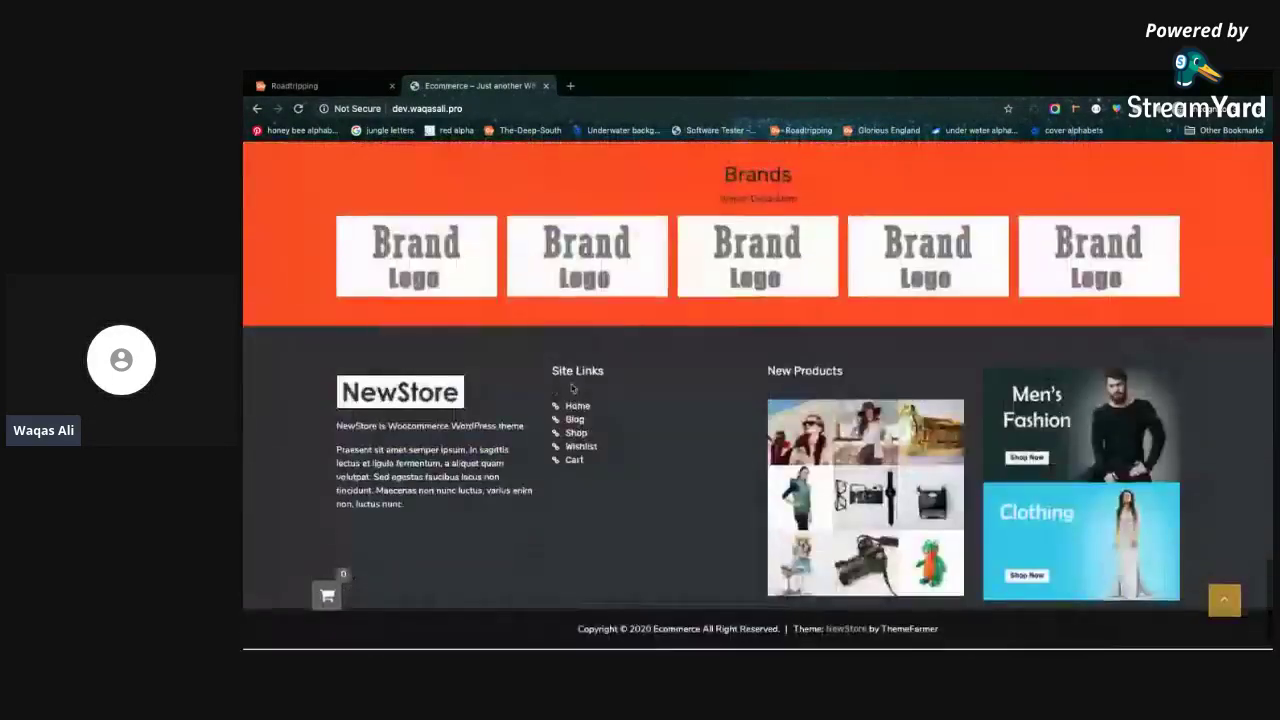
scroll(572, 388, up, 10)
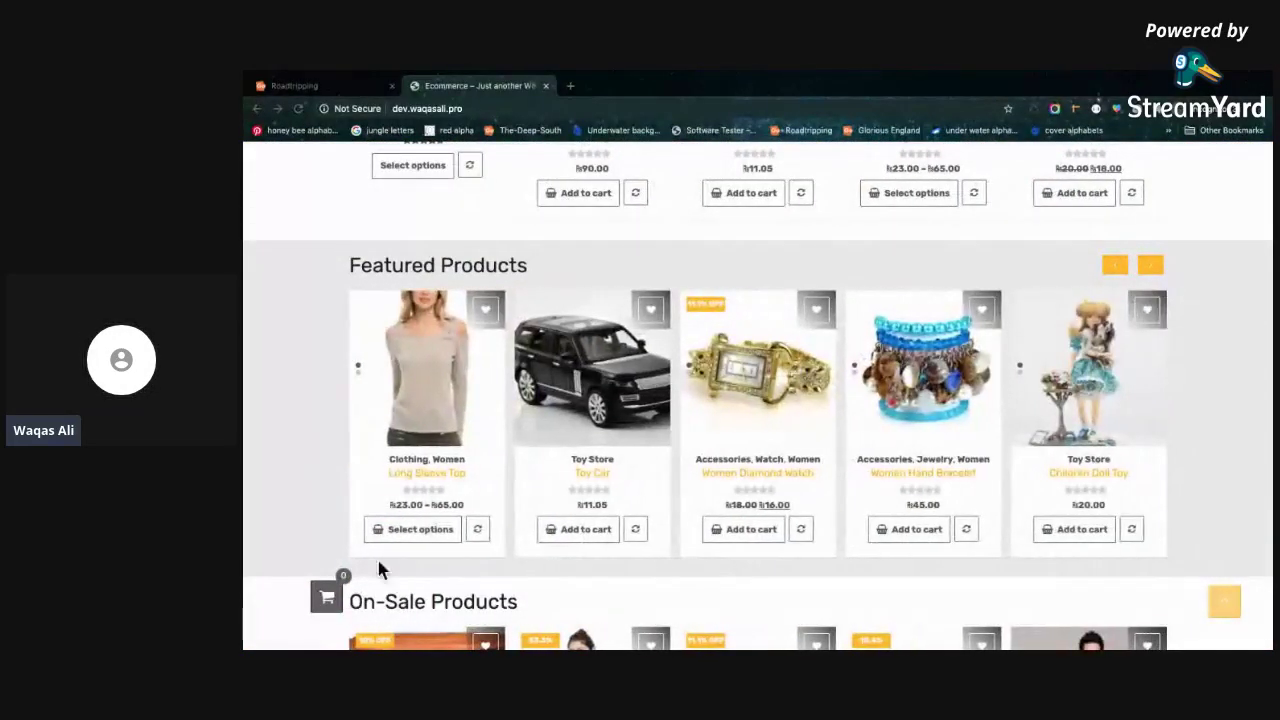
scroll(576, 288, down, 4)
scroll(576, 288, up, 10)
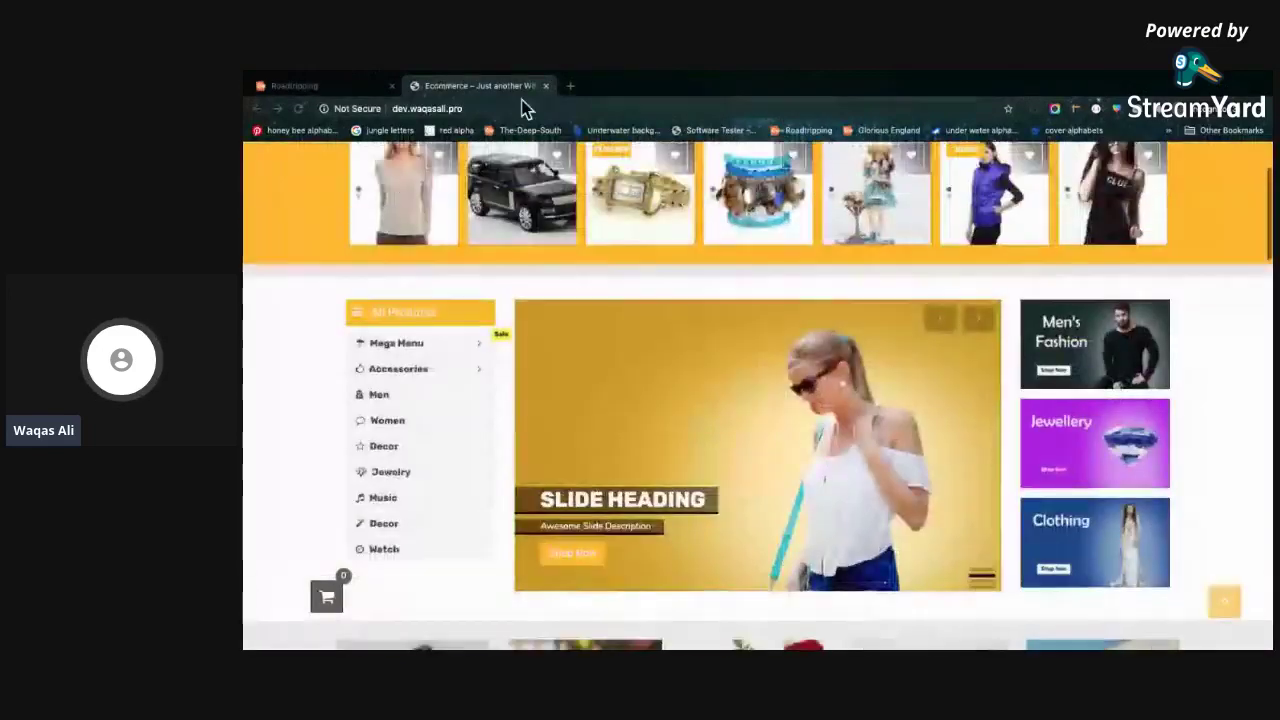
Try dev.waqasali.pro/admin, which gives a 500 error, then load /wp-admin instead.
click(499, 109)
text(/a)
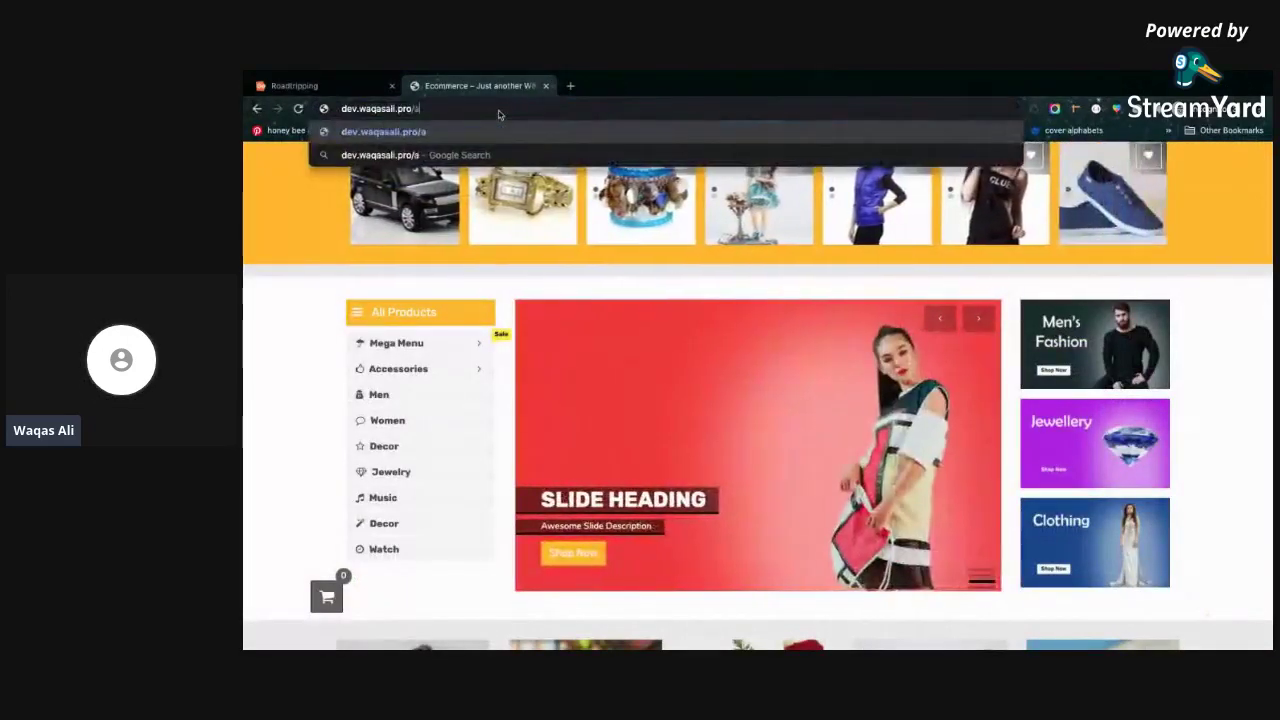
text(dmin)
key(Return)
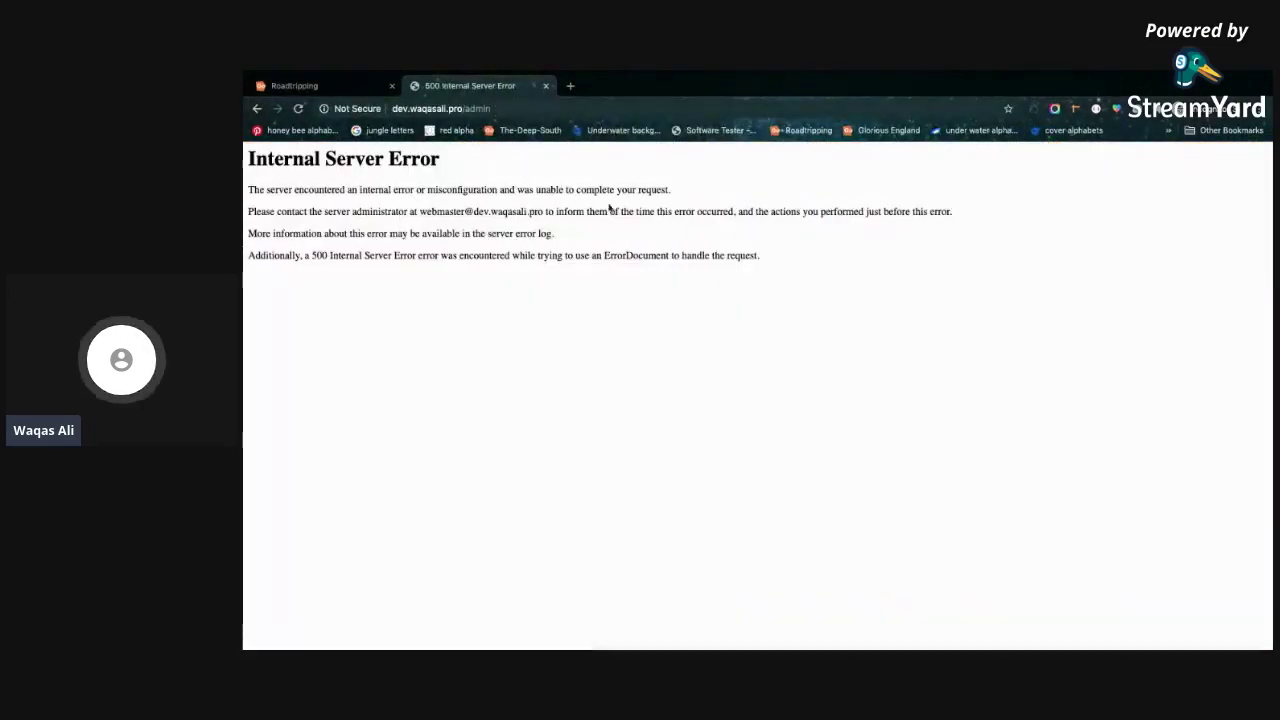
double_click(465, 108)
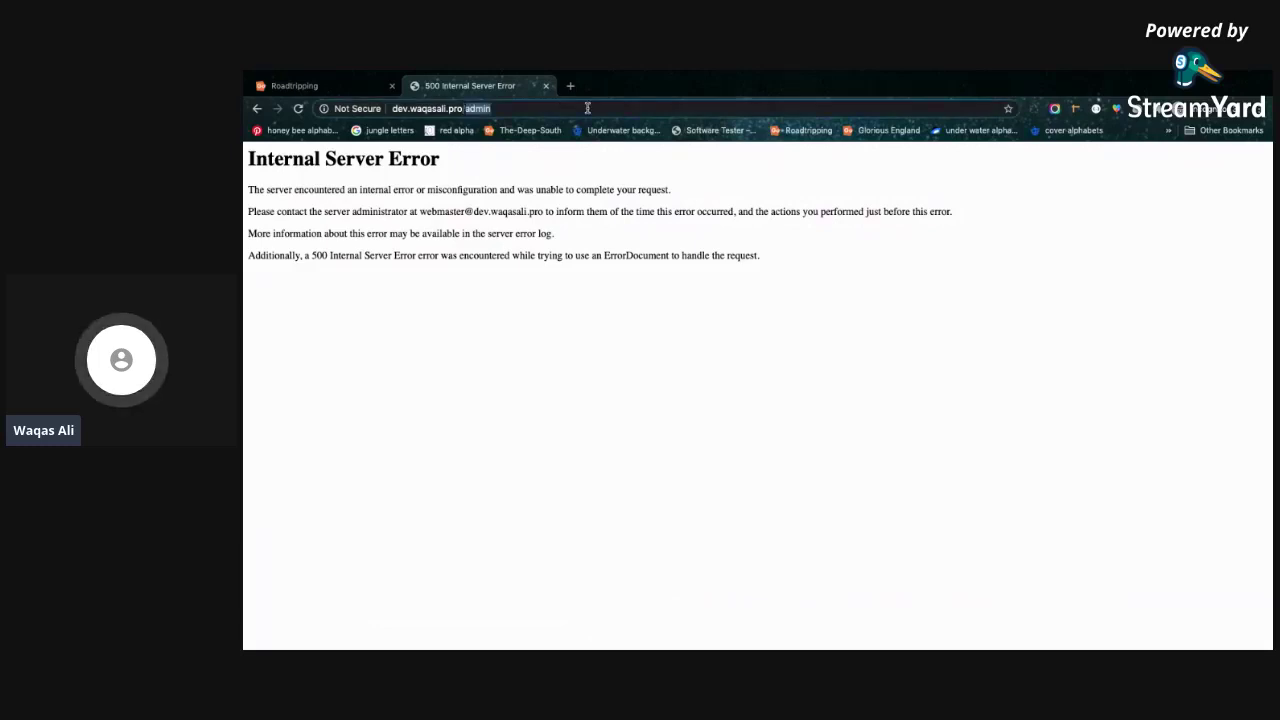
text(wp-admin)
key(Return)
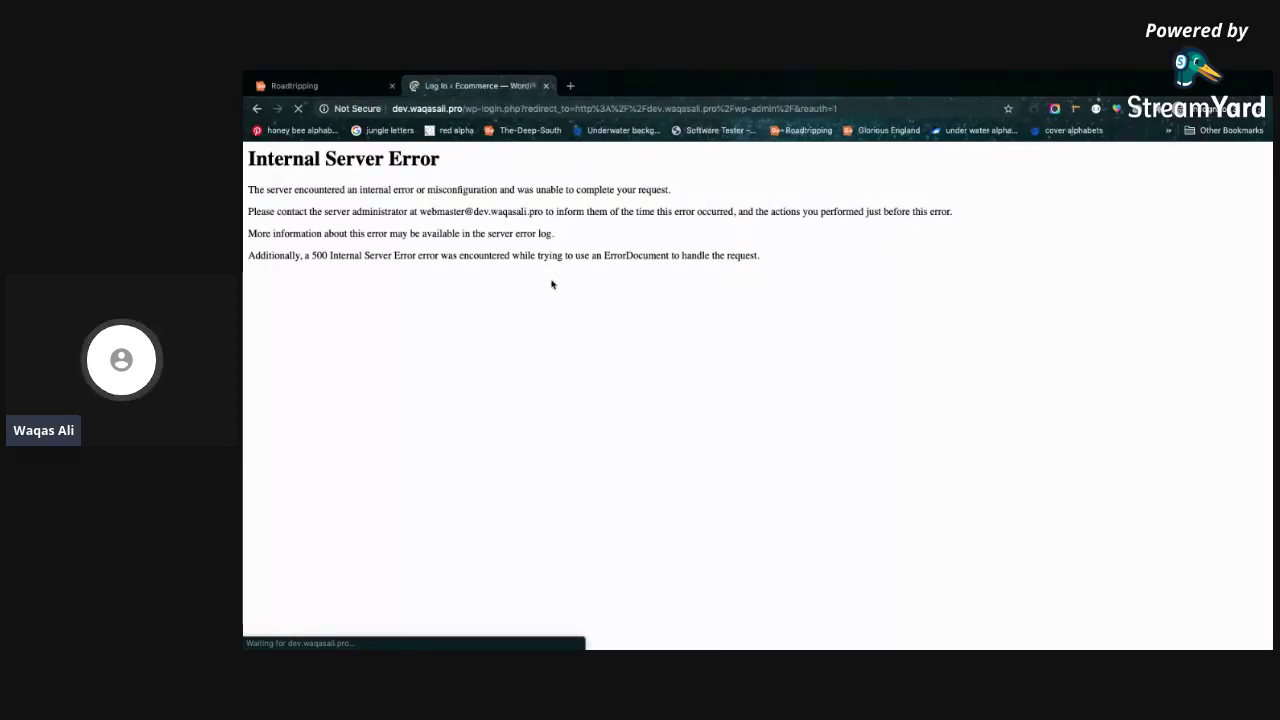
Log in to the WordPress admin with the admin username and password.
text(admin)
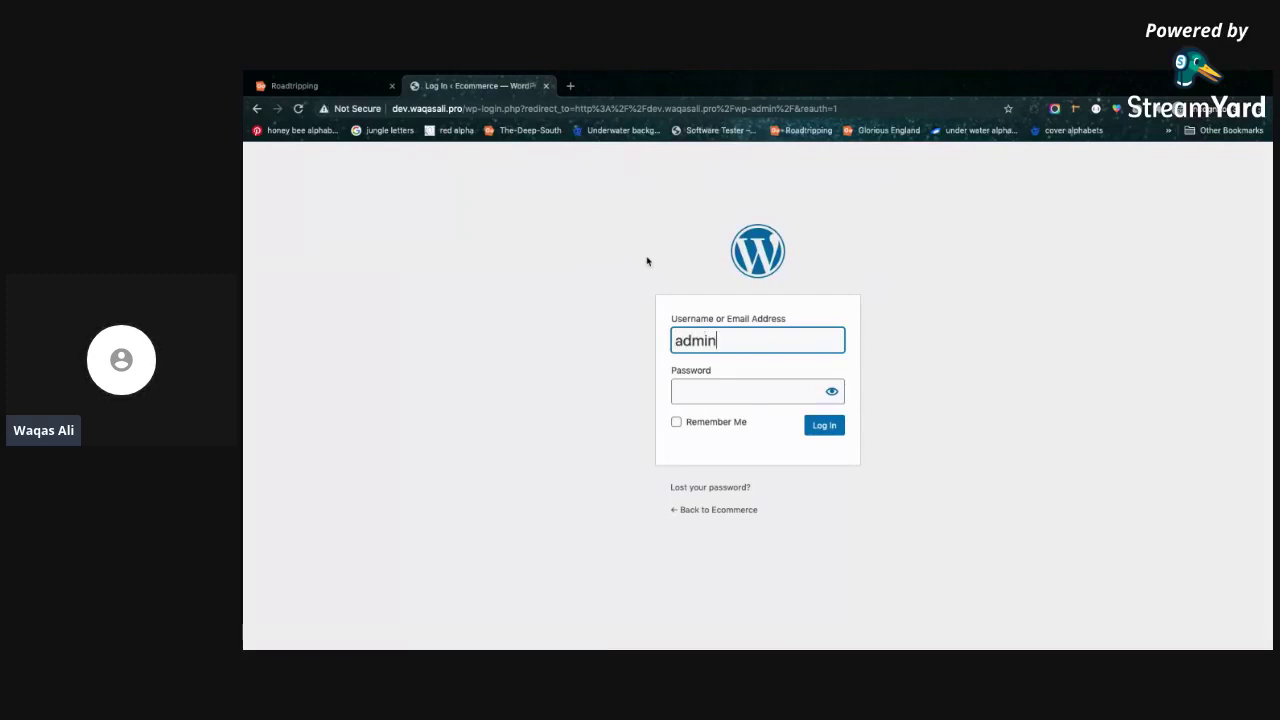
key(Tab)
text(••••)
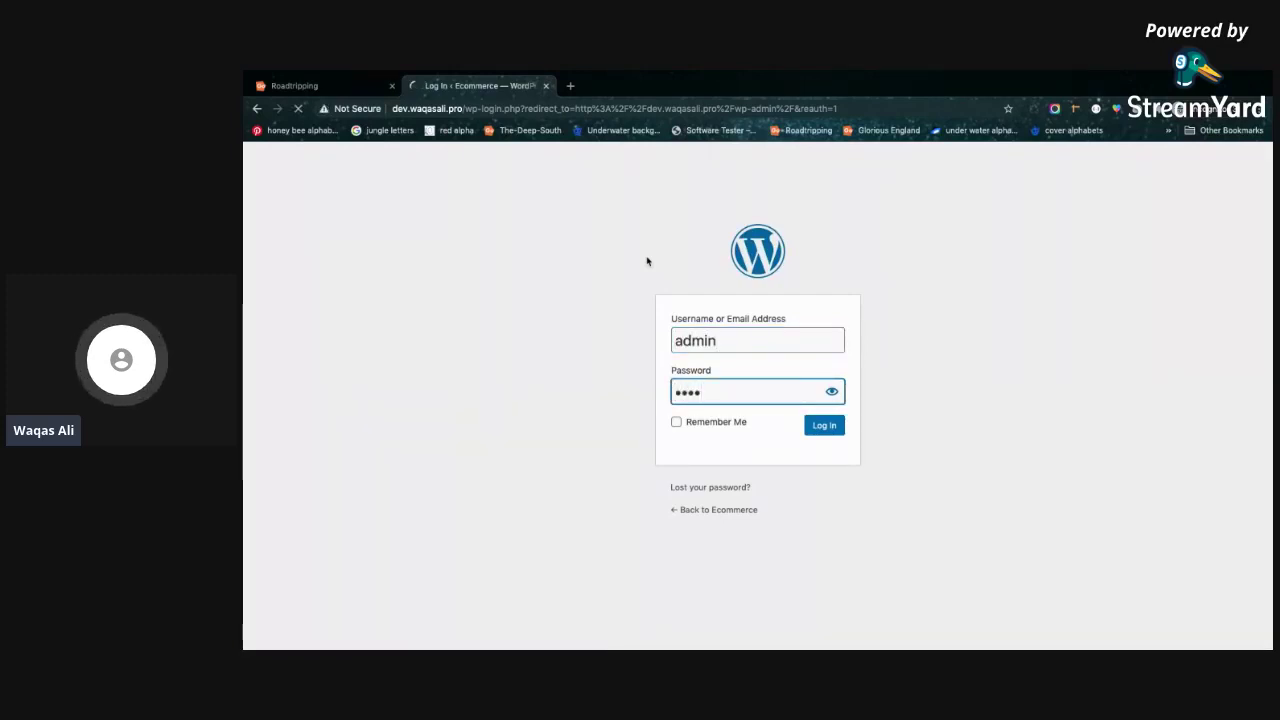
key(Return)
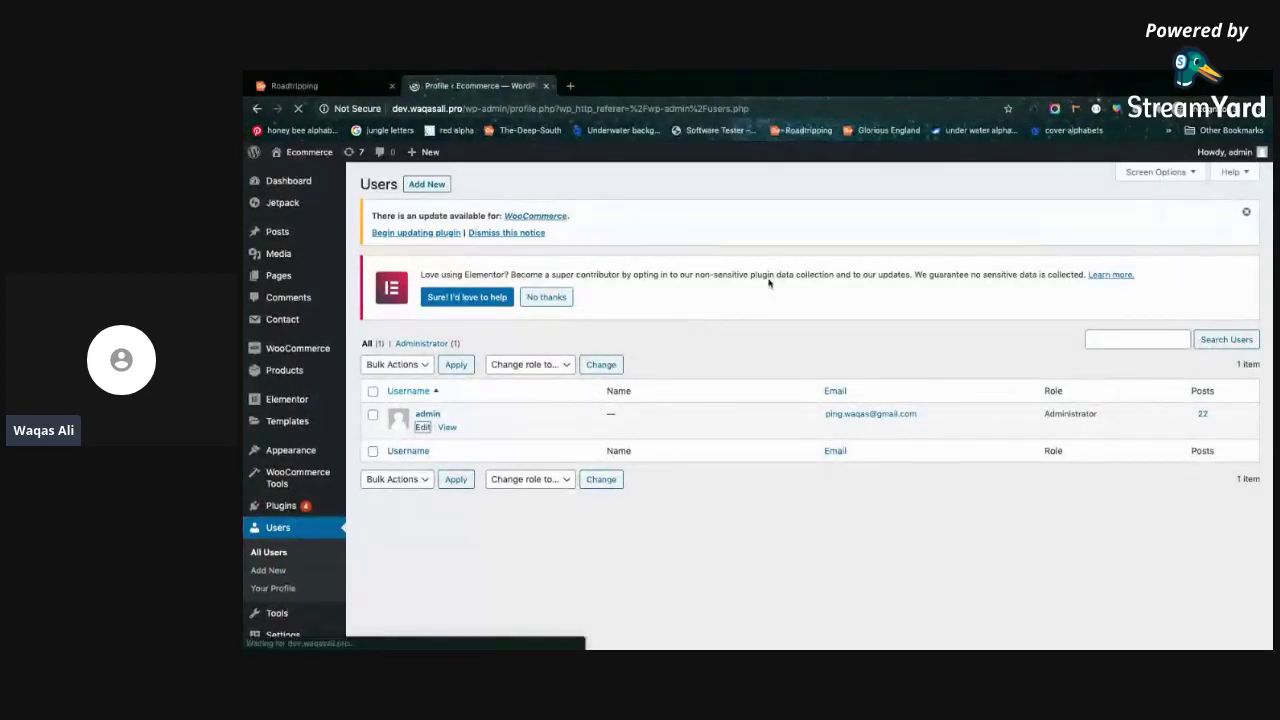
Generate a strong new password on the profile page and select it.
scroll(757, 380, down, 6)
scroll(755, 381, down, 5)
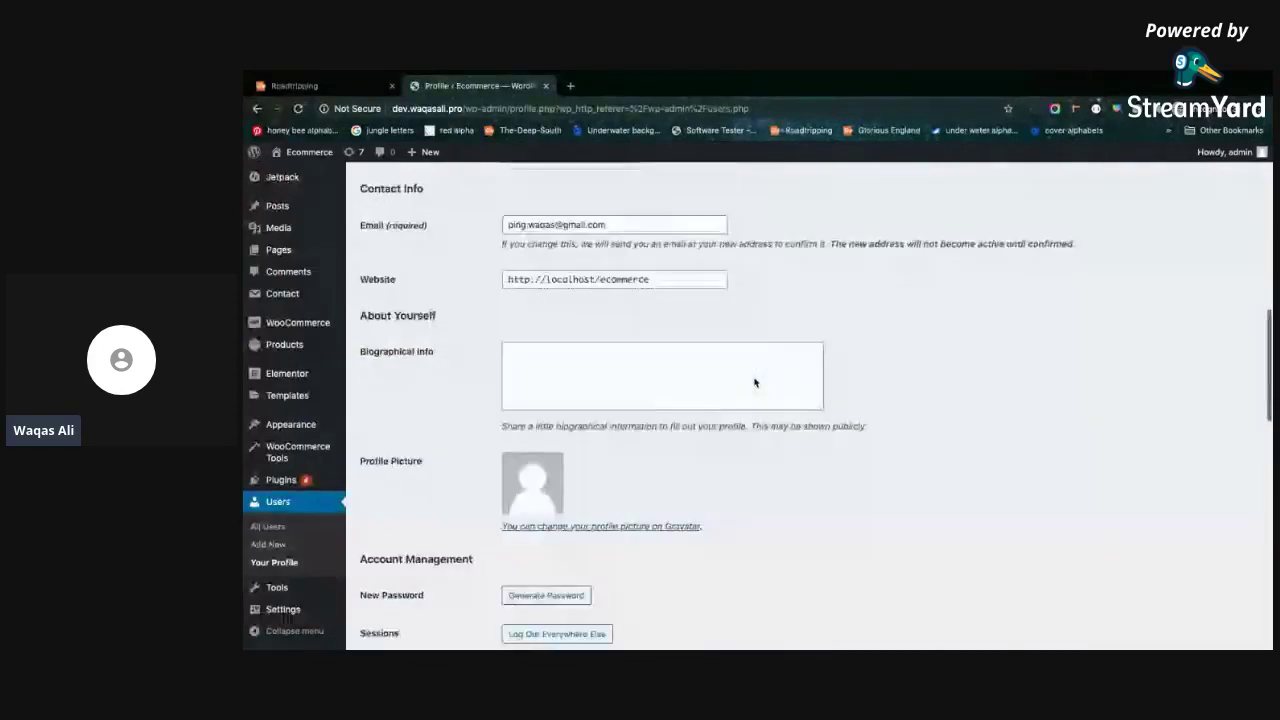
scroll(648, 440, down, 2)
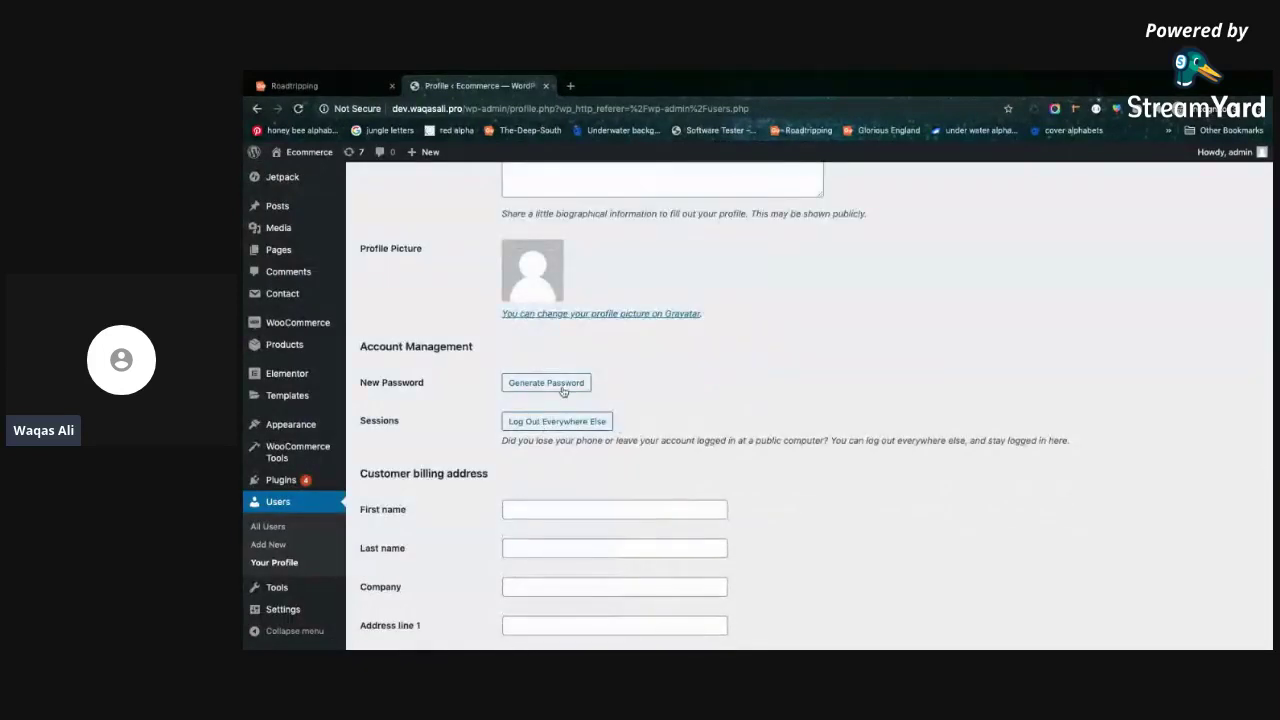
scroll(545, 425, up, 1)
click(562, 398)
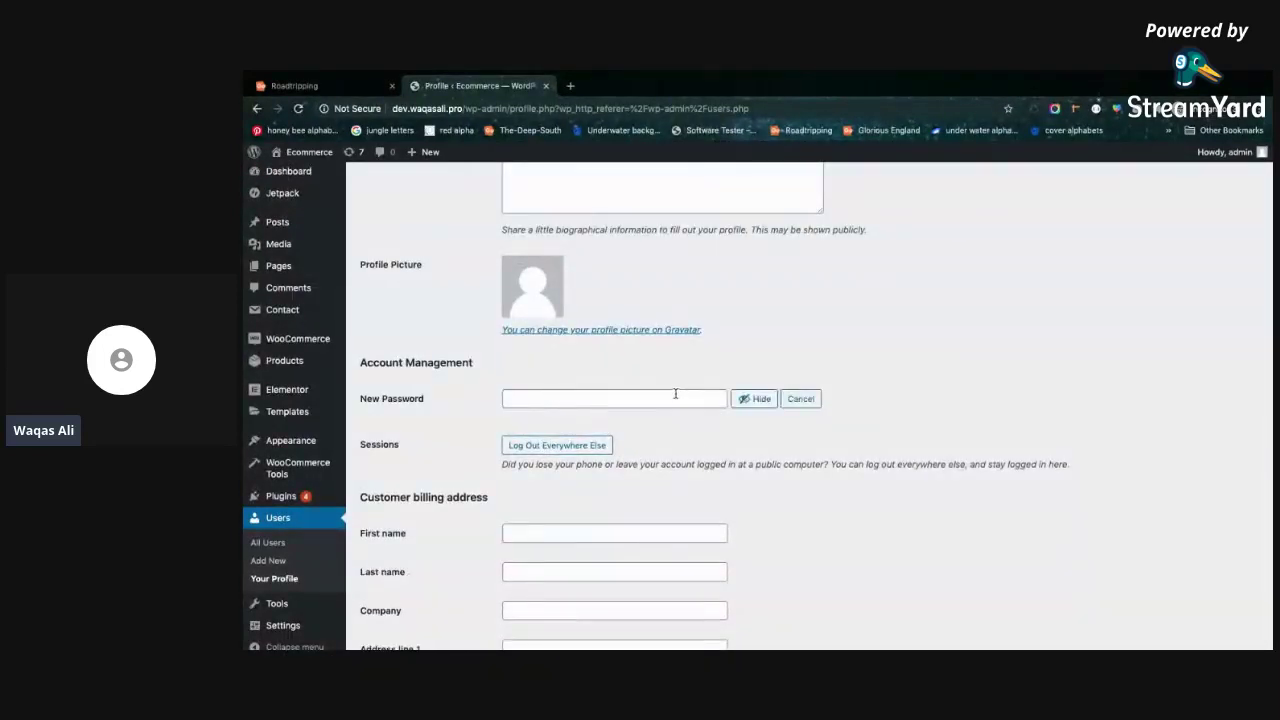
triple_click(675, 393)
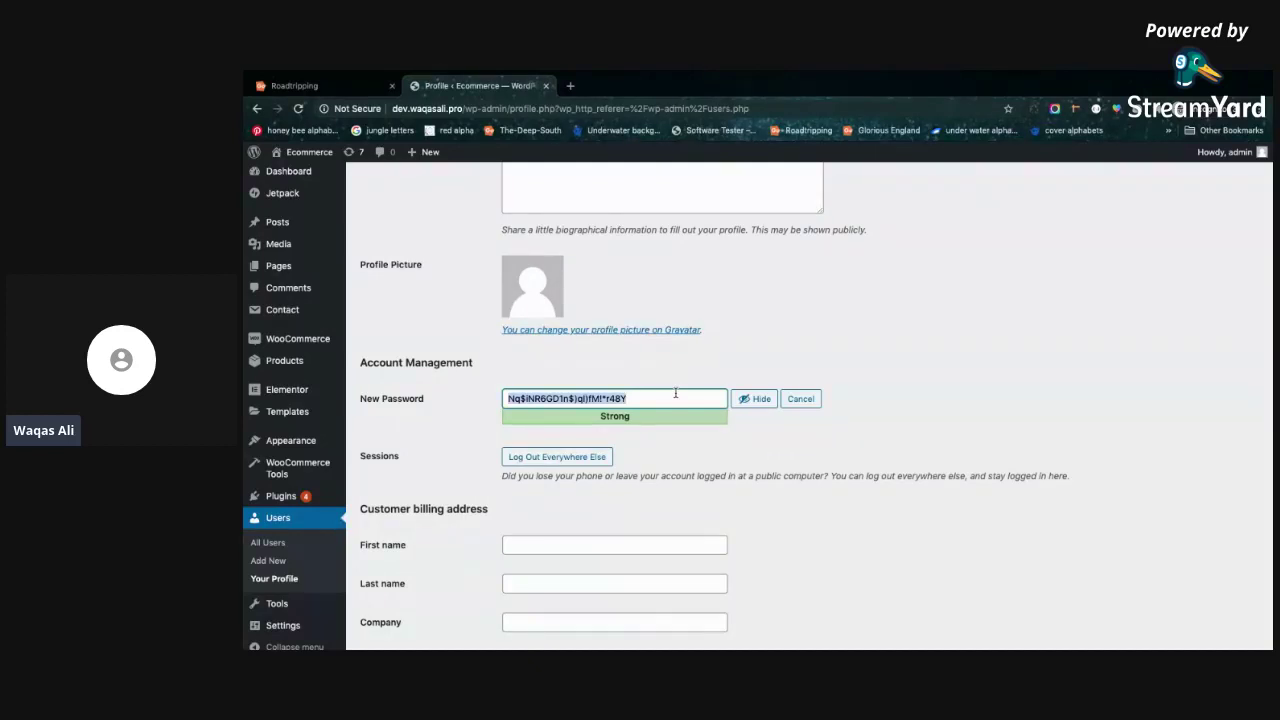
scroll(674, 494, down, 3)
scroll(628, 388, down, 4)
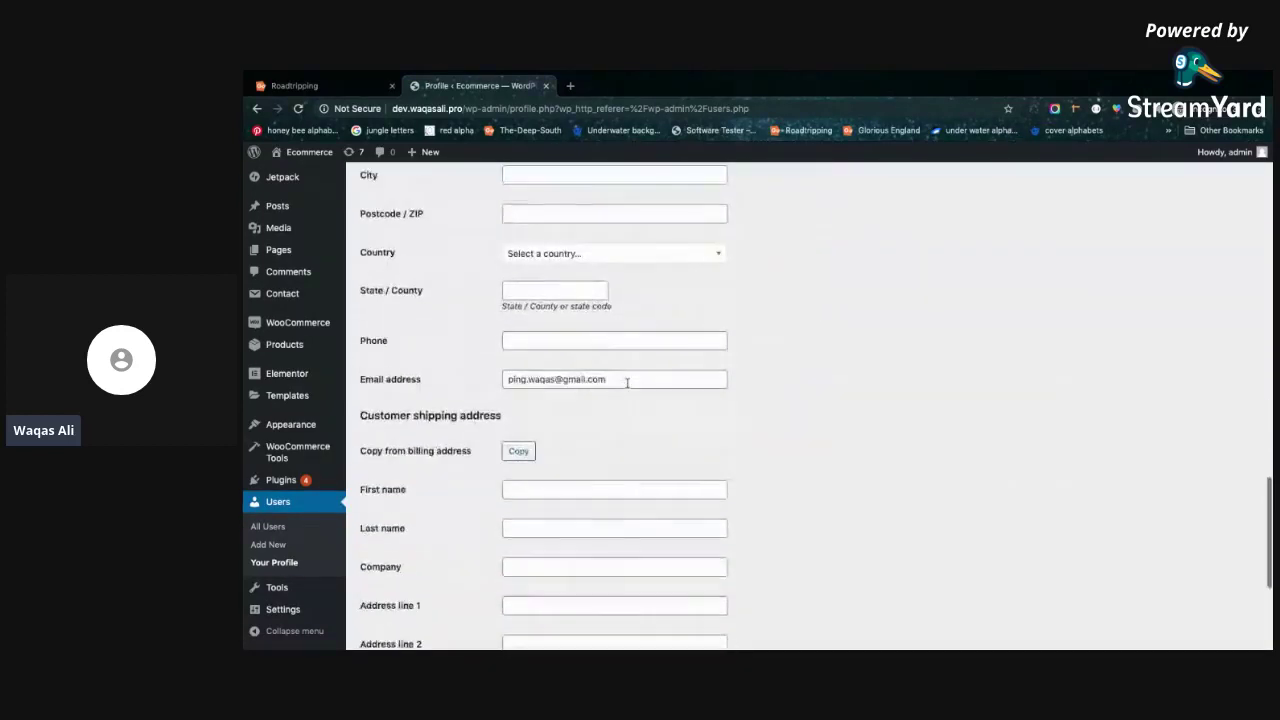
scroll(628, 386, up, 5)
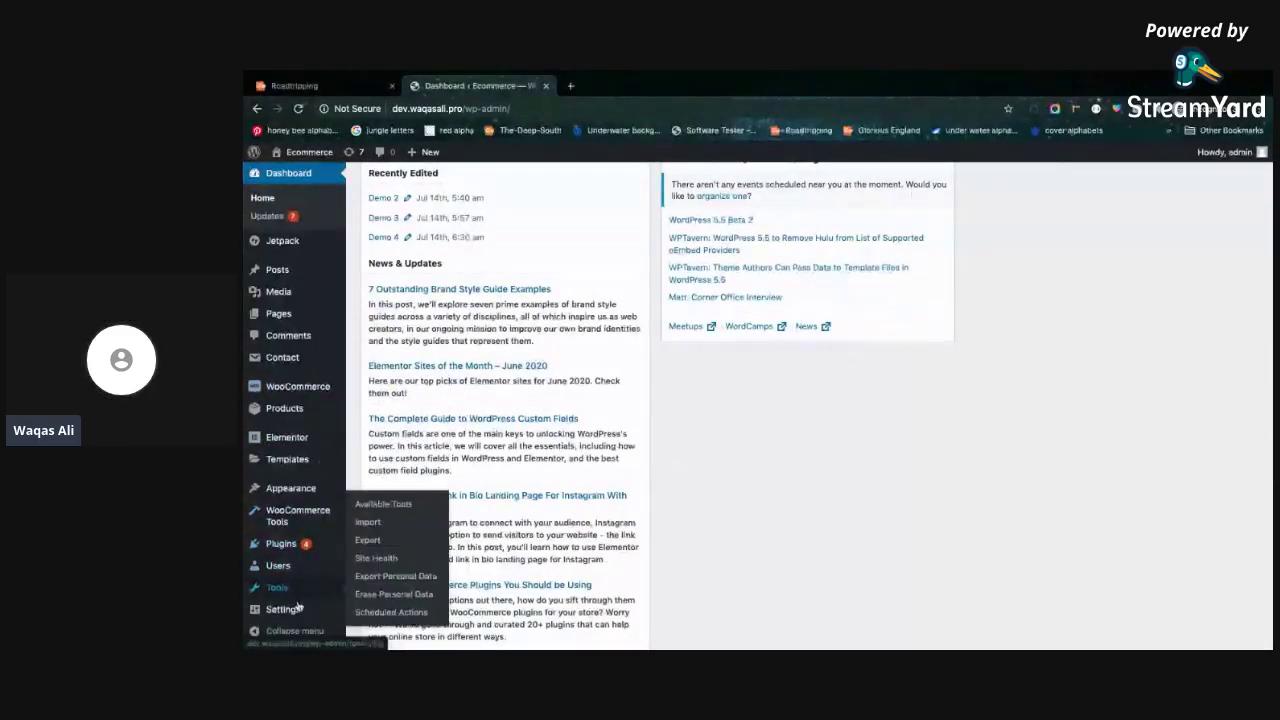
Set the permalink structure to Post name and save the changes.
mouse_move(290, 609)
click(375, 593)
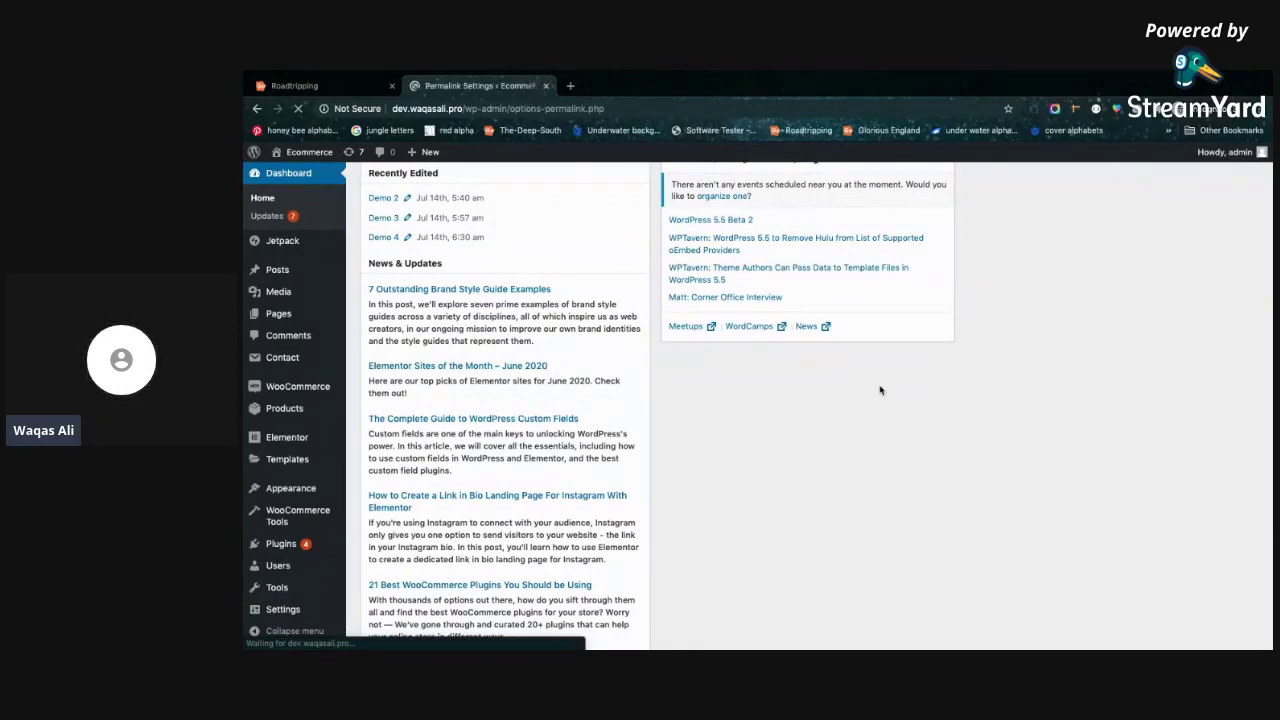
scroll(870, 400, down, 3)
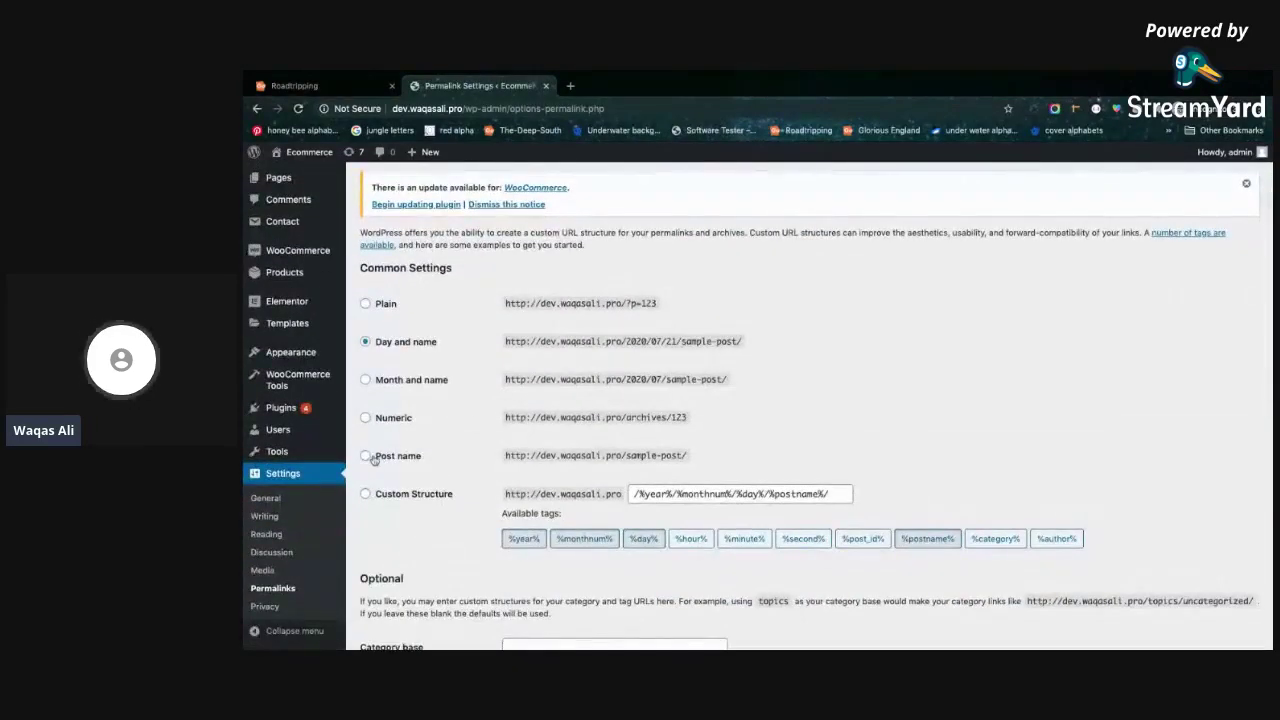
click(365, 455)
scroll(400, 480, down, 5)
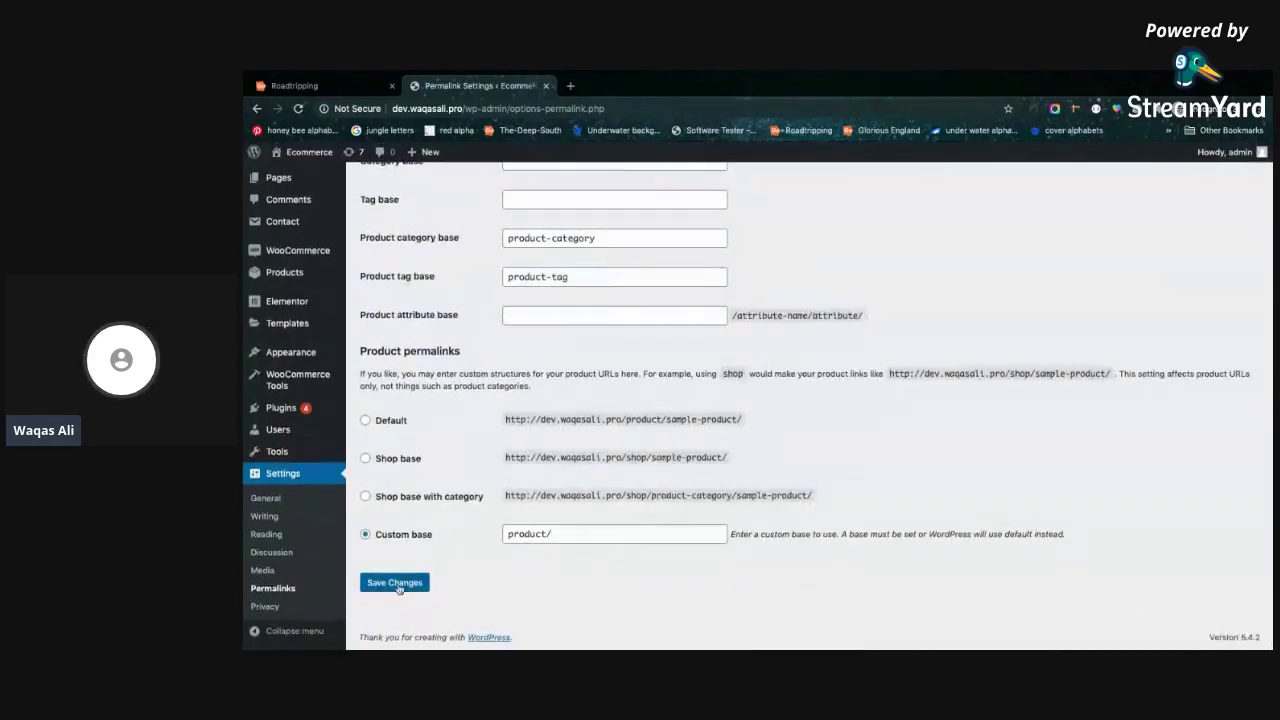
click(394, 578)
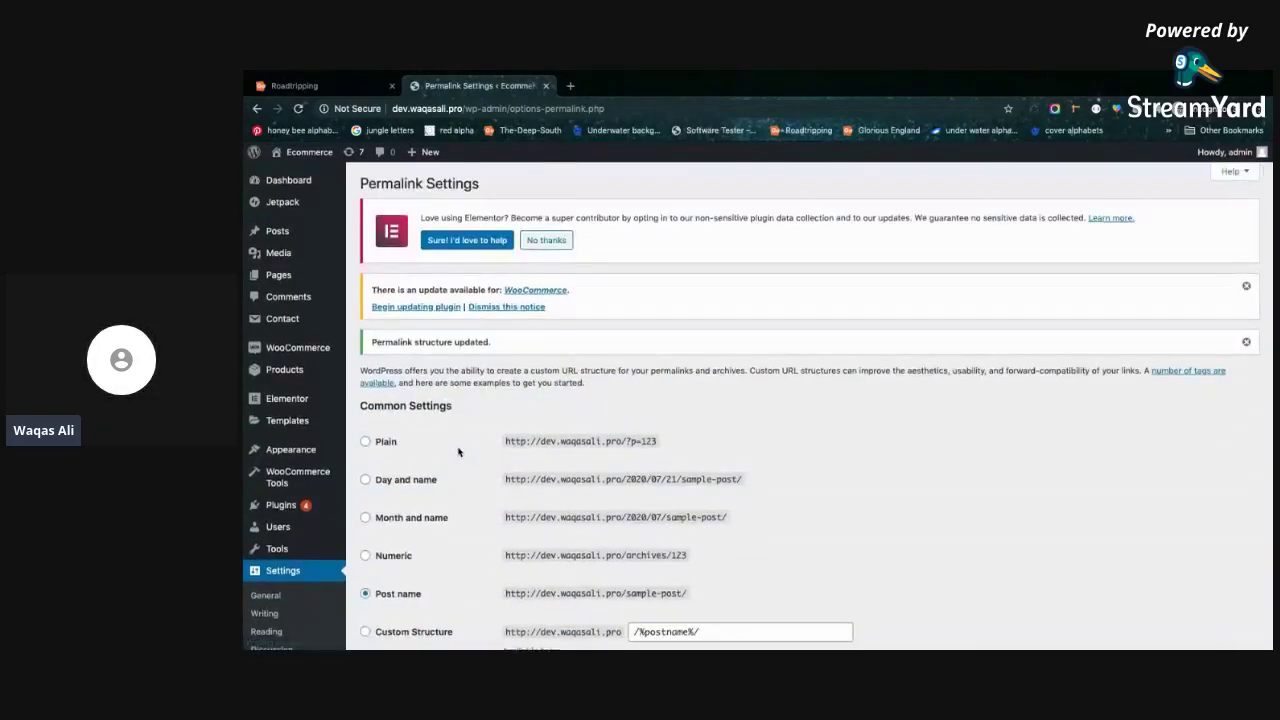
click(395, 582)
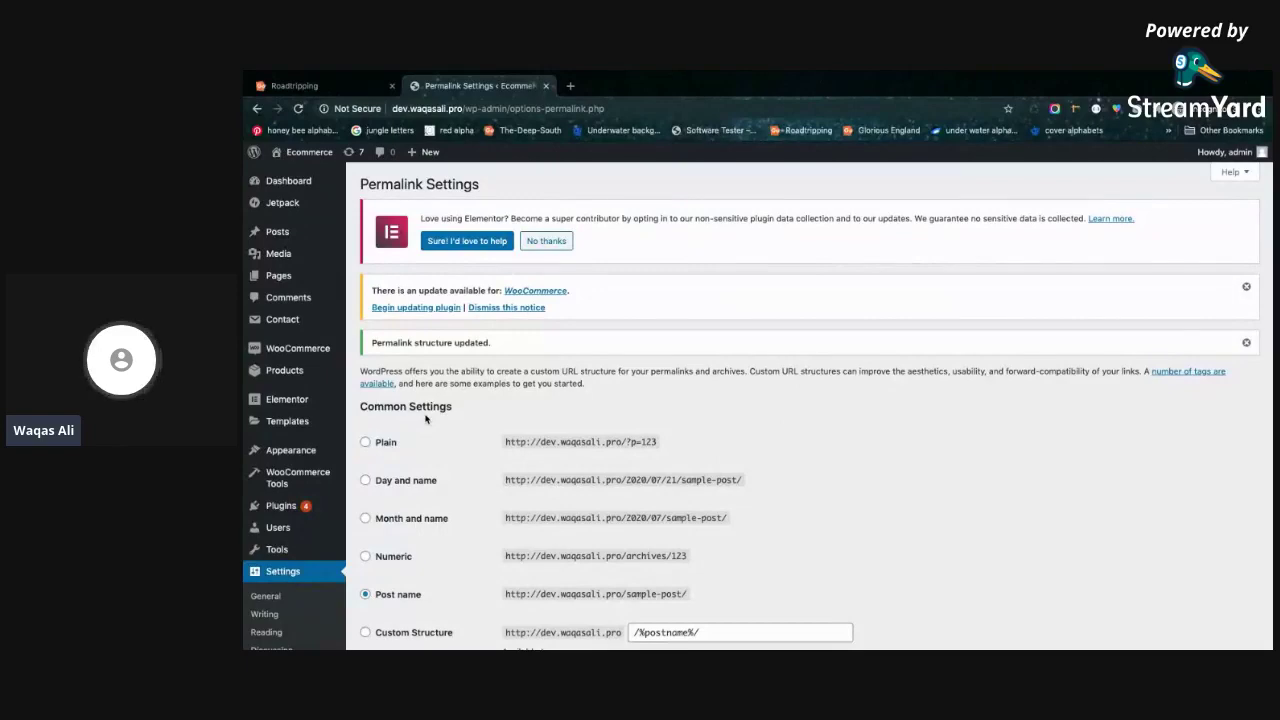
key(alt+Tab)
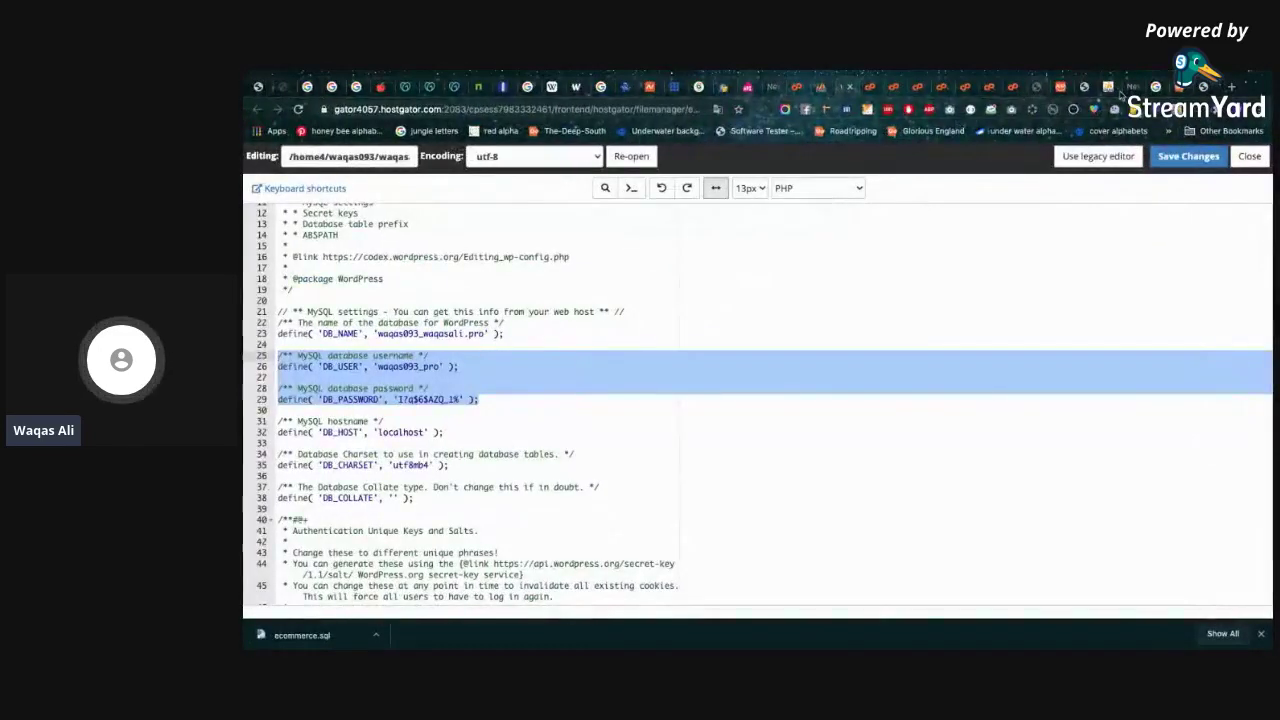
click(1113, 88)
click(845, 88)
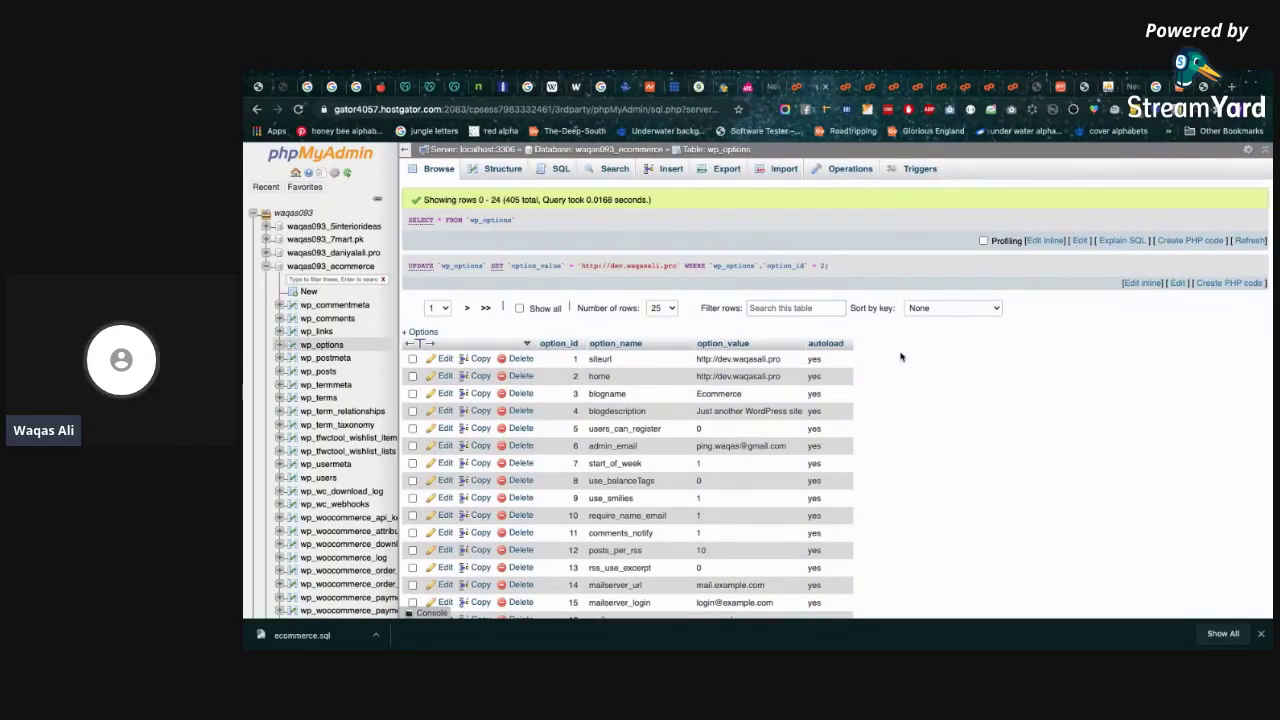
key(ctrl+Right)
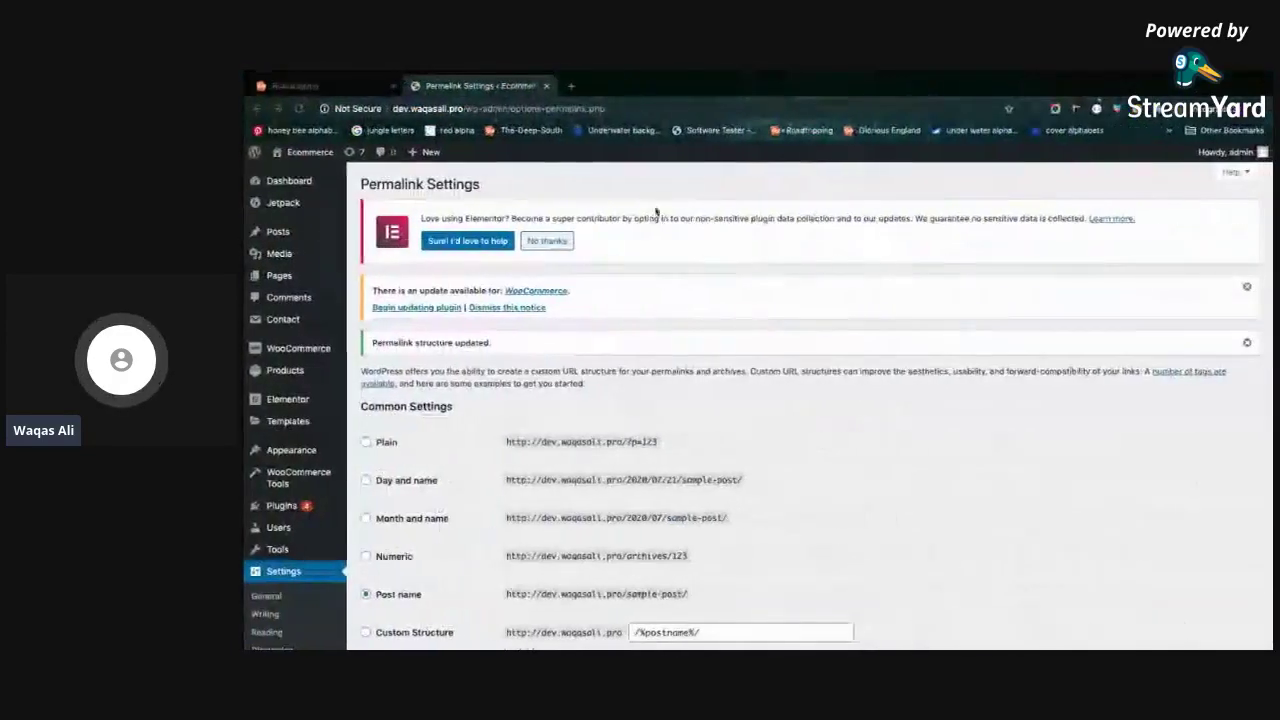
Open Visit Site in a new tab and scroll the homepage's slider and product sections.
mouse_move(309, 152)
right_click(316, 174)
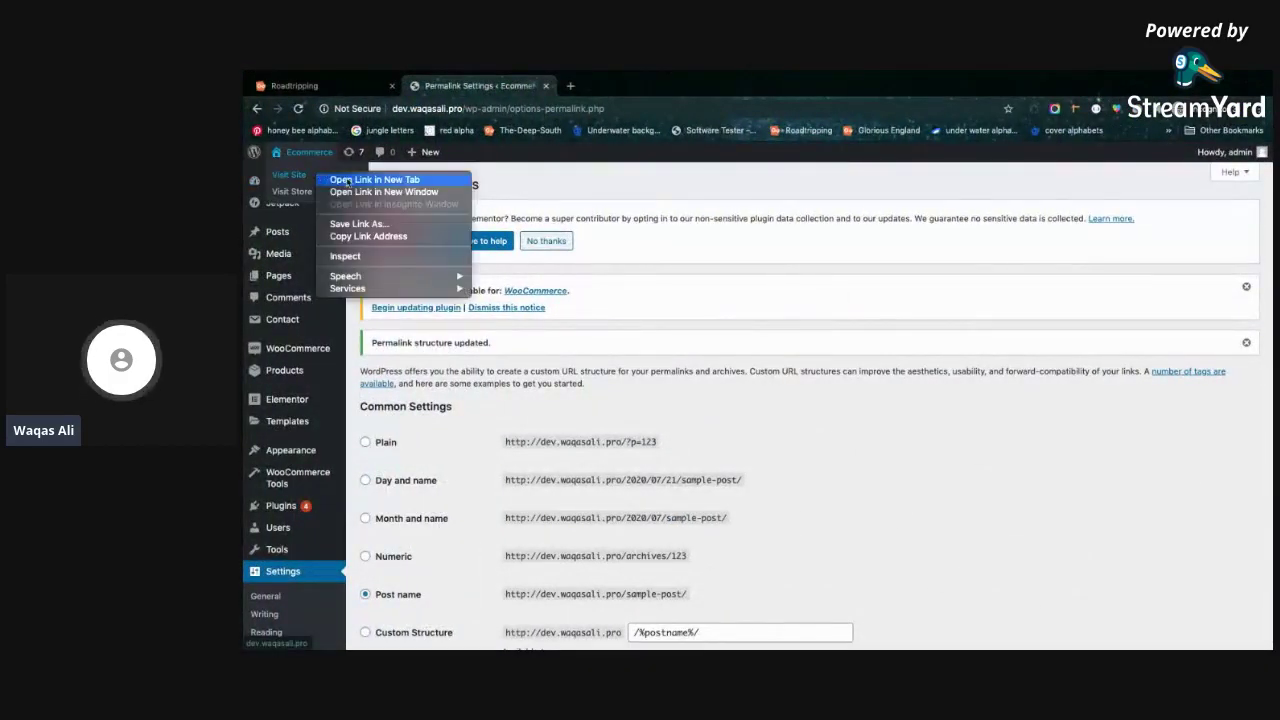
click(346, 180)
click(610, 86)
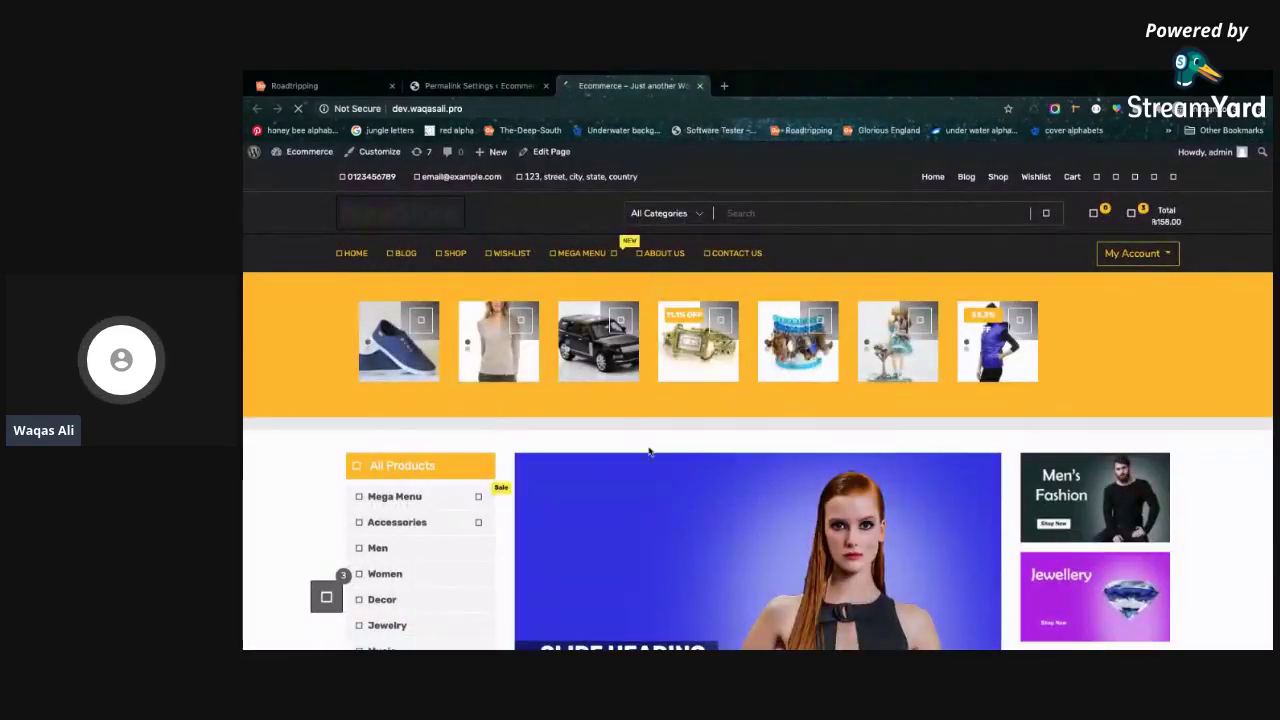
scroll(649, 449, down, 5)
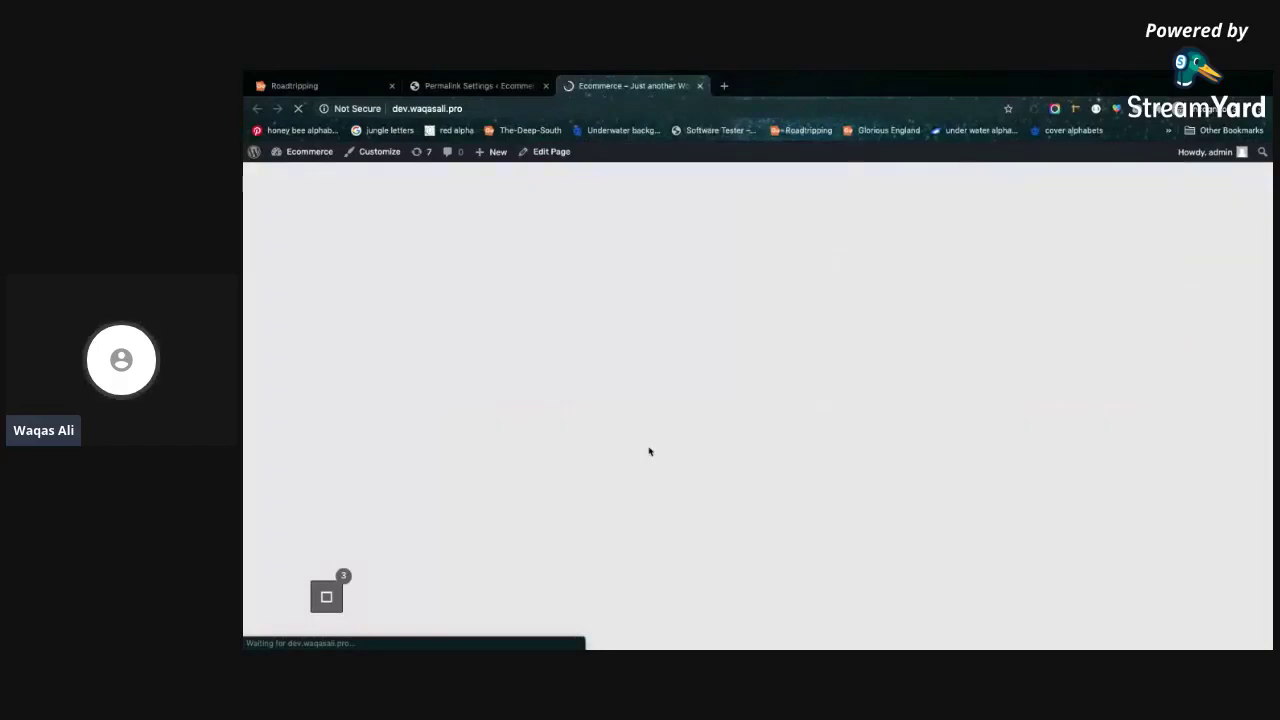
scroll(649, 451, down, 10)
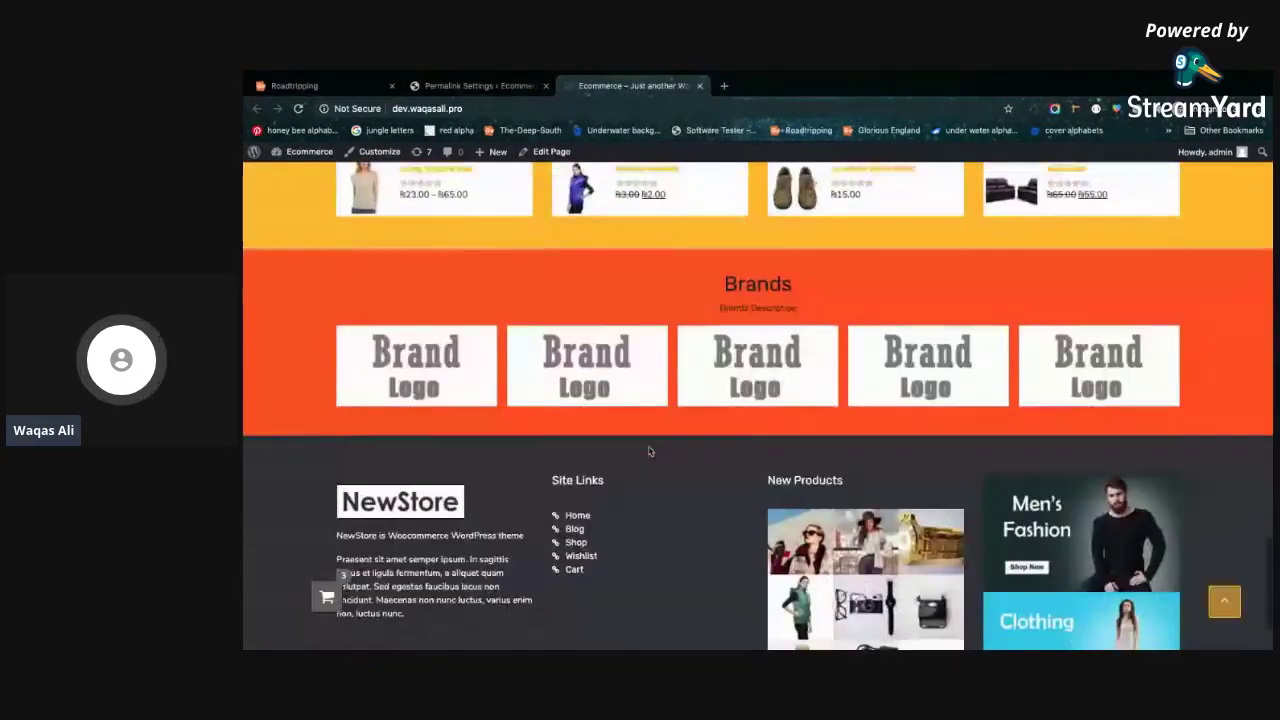
scroll(703, 324, up, 10)
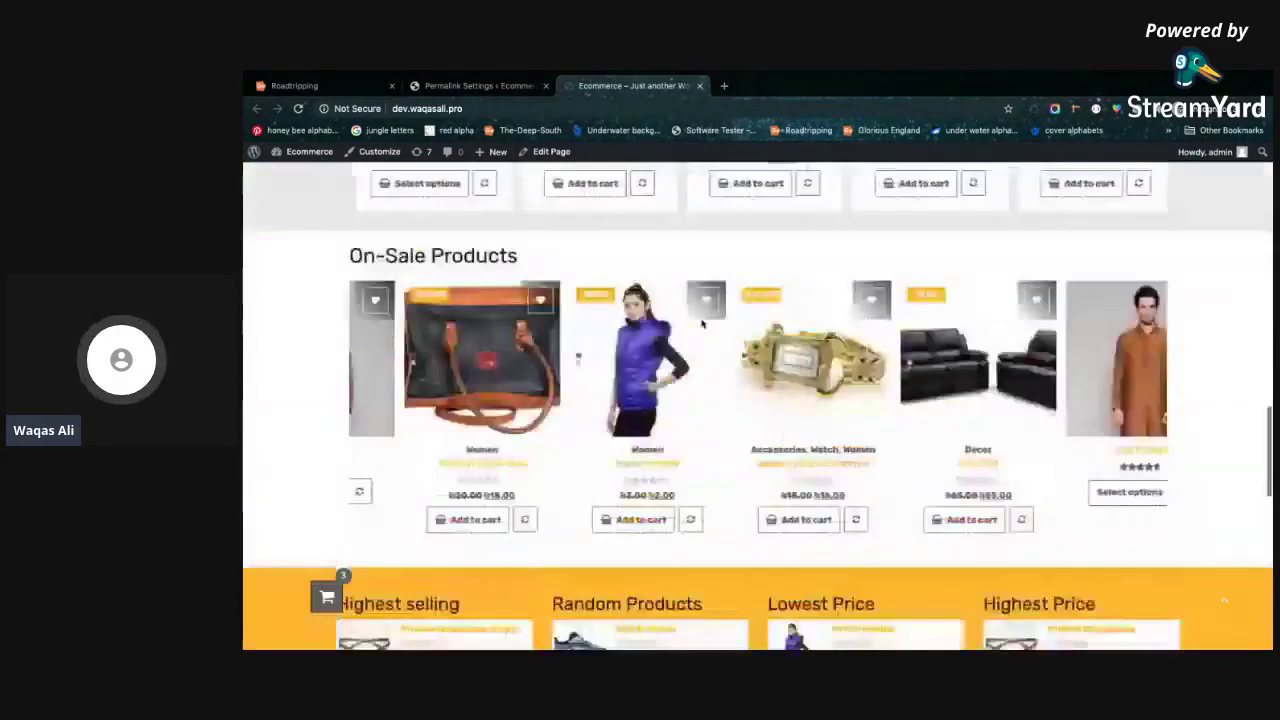
scroll(703, 324, up, 10)
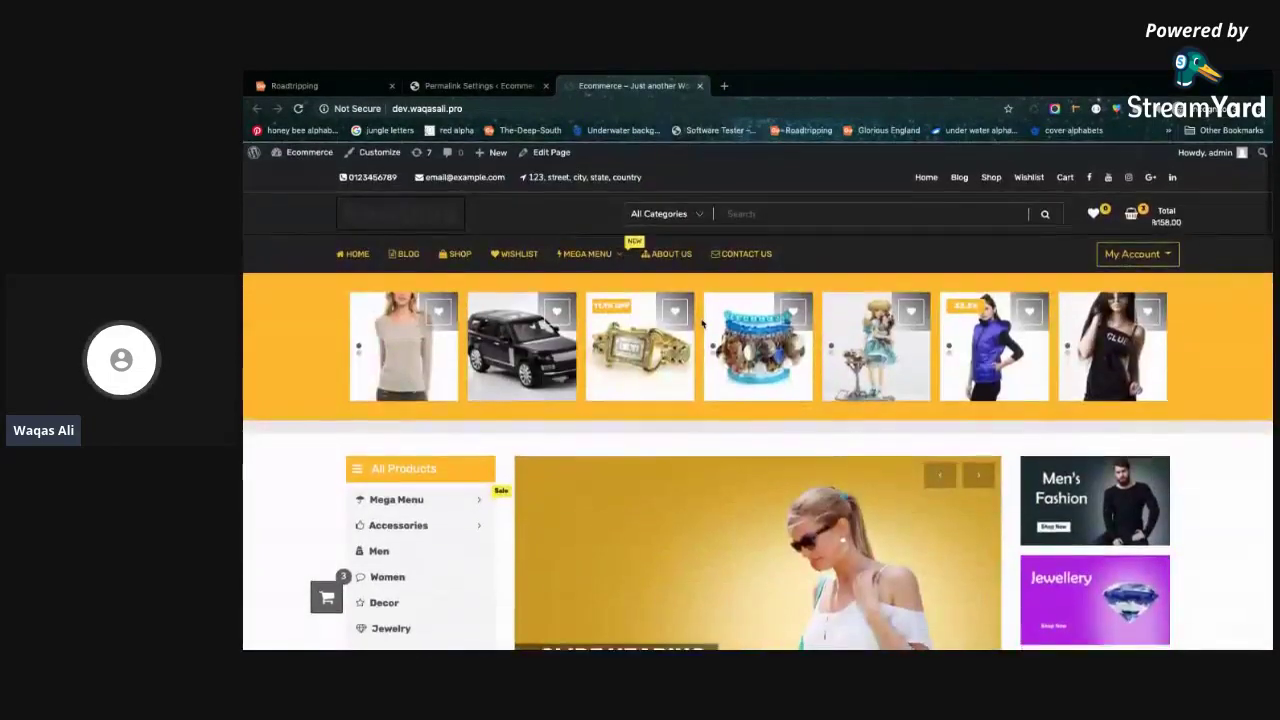
scroll(703, 324, down, 2)
scroll(703, 324, up, 1)
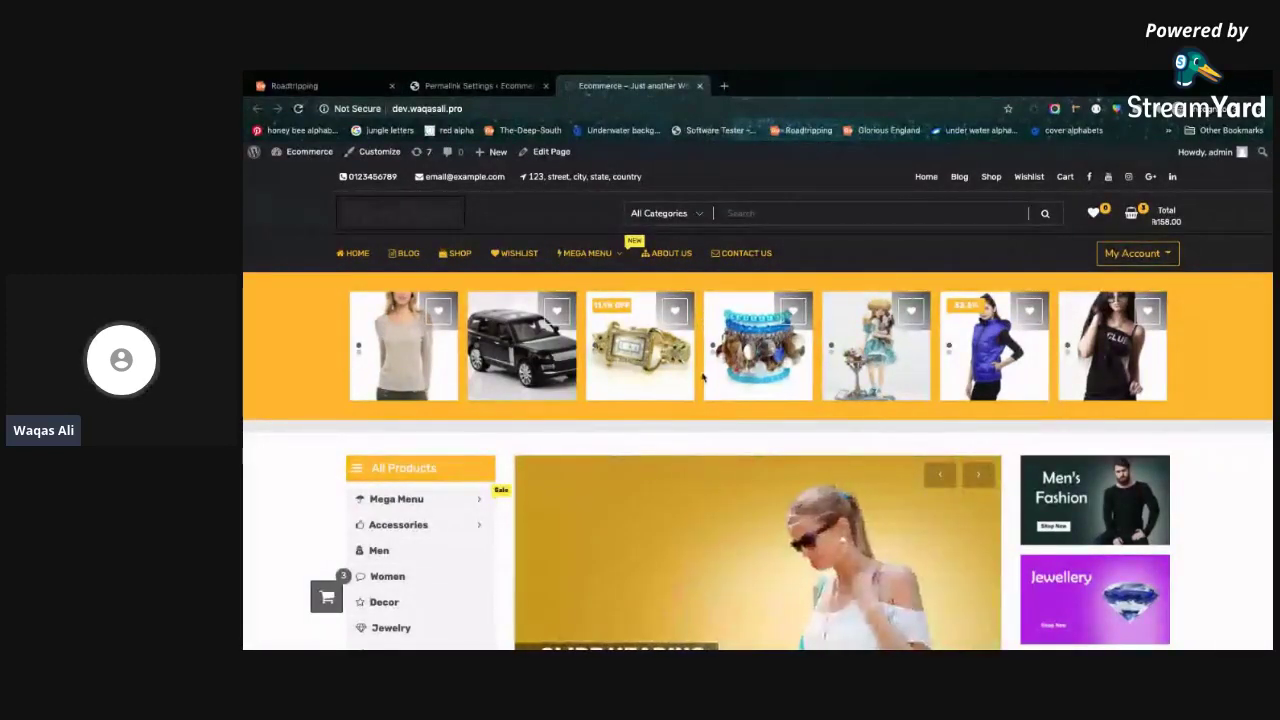
scroll(703, 377, down, 8)
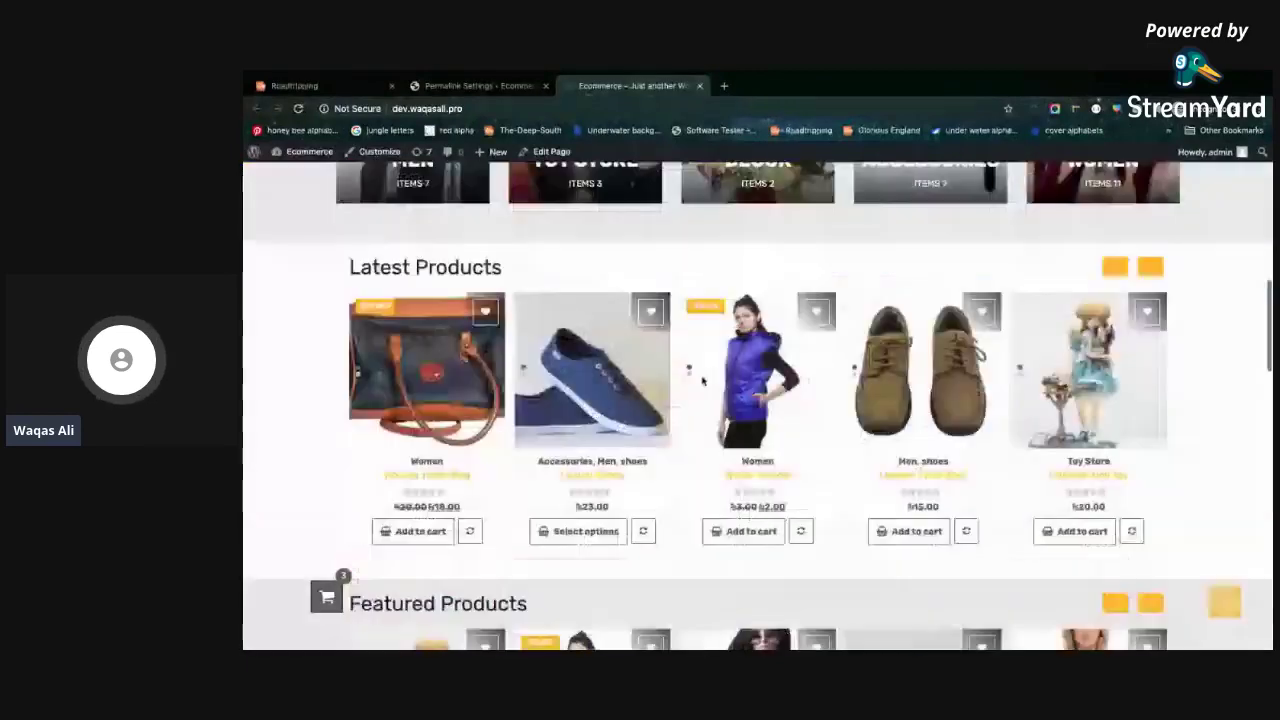
scroll(703, 380, down, 5)
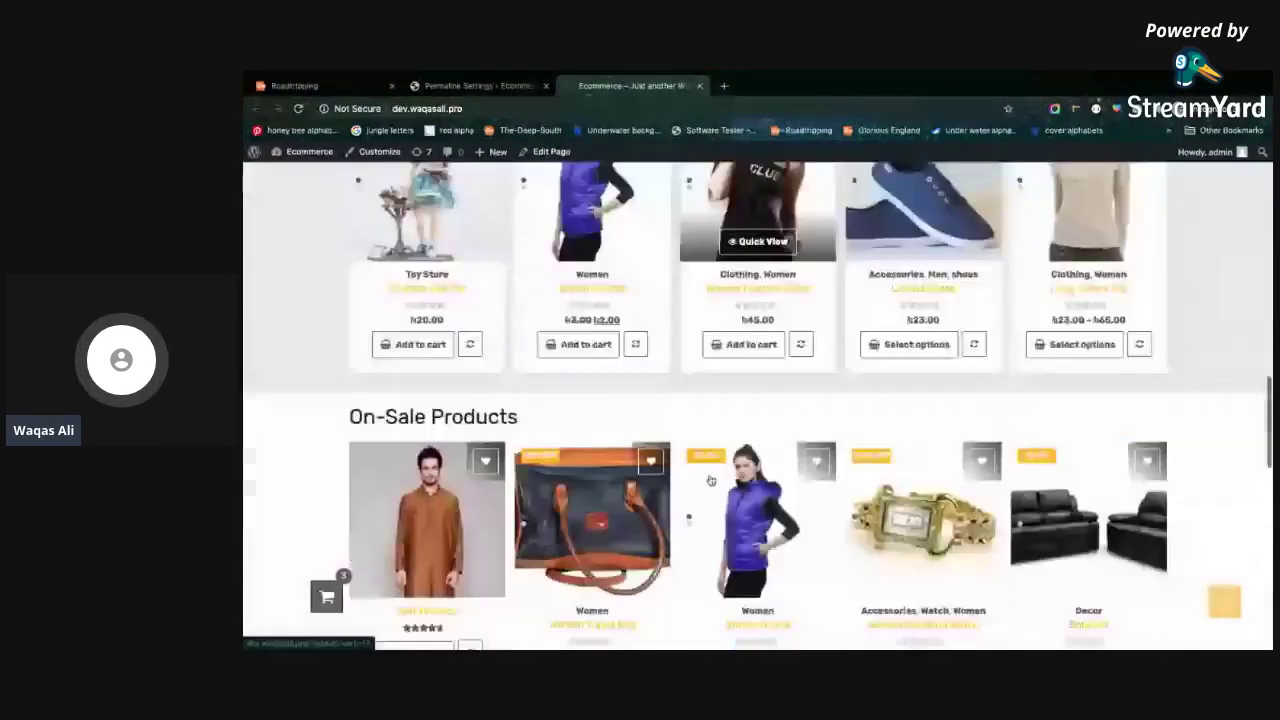
scroll(710, 481, down, 6)
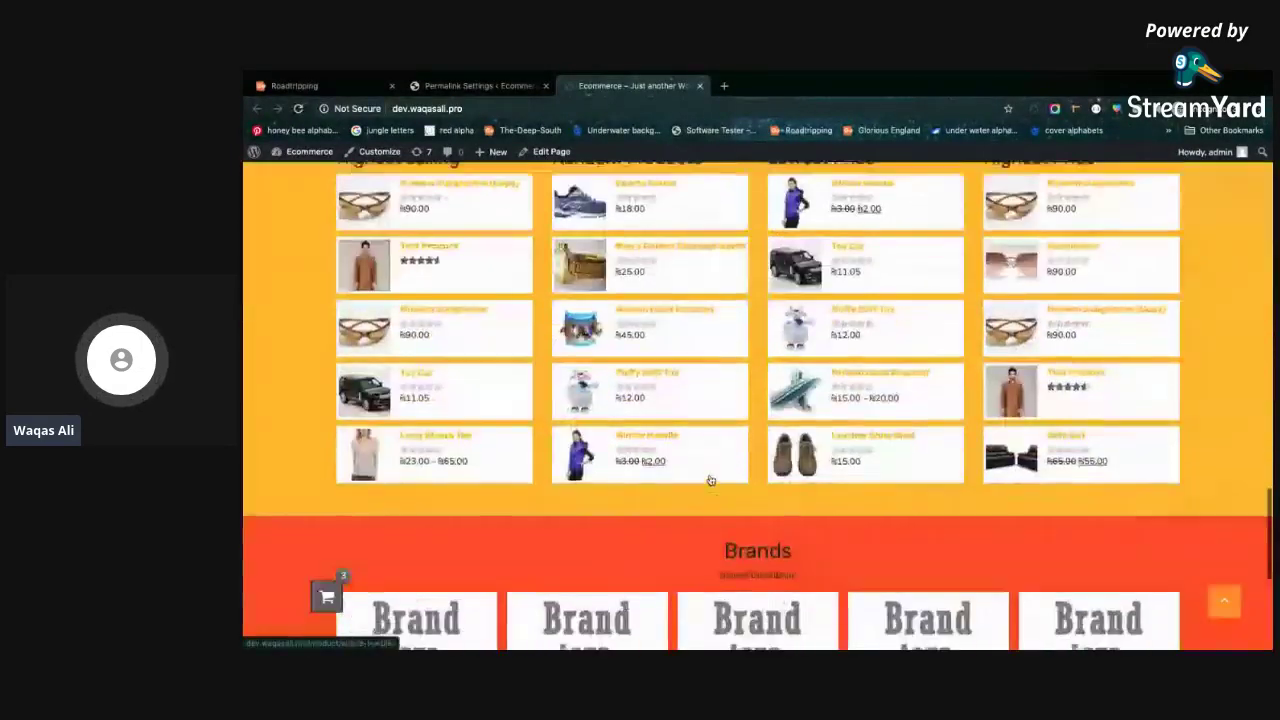